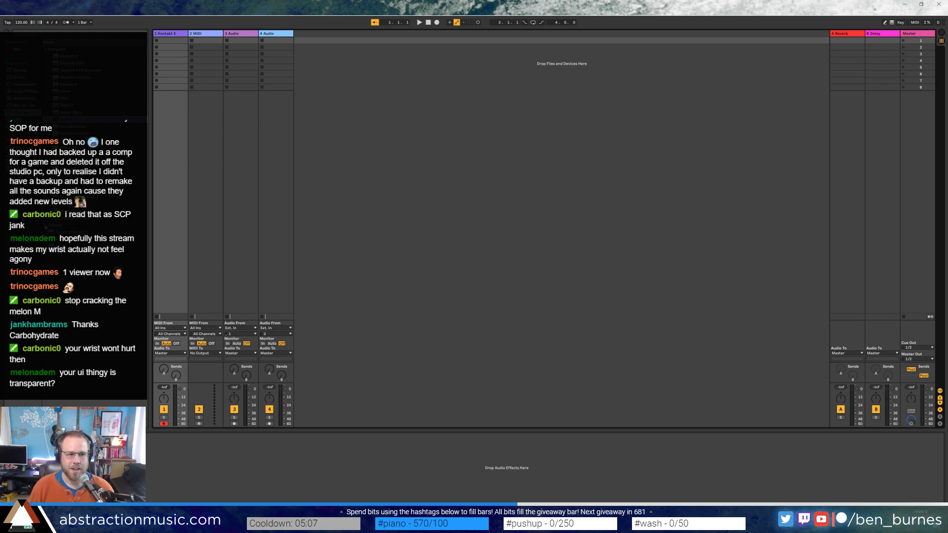
Switch the set to Arrangement view and bring up the Splice app over the empty timeline.
{"action": "left_click", "coordinate": [74, 56]}
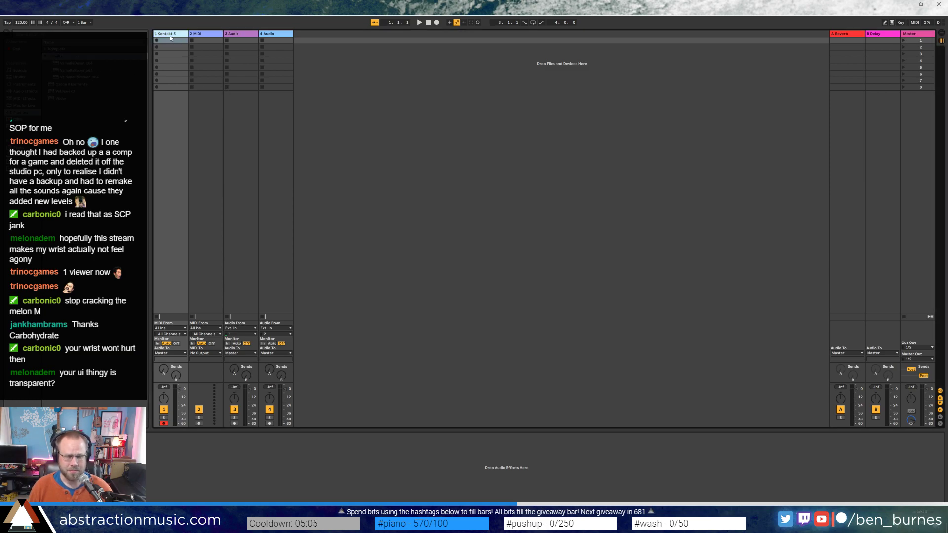
{"action": "key", "text": "Tab"}
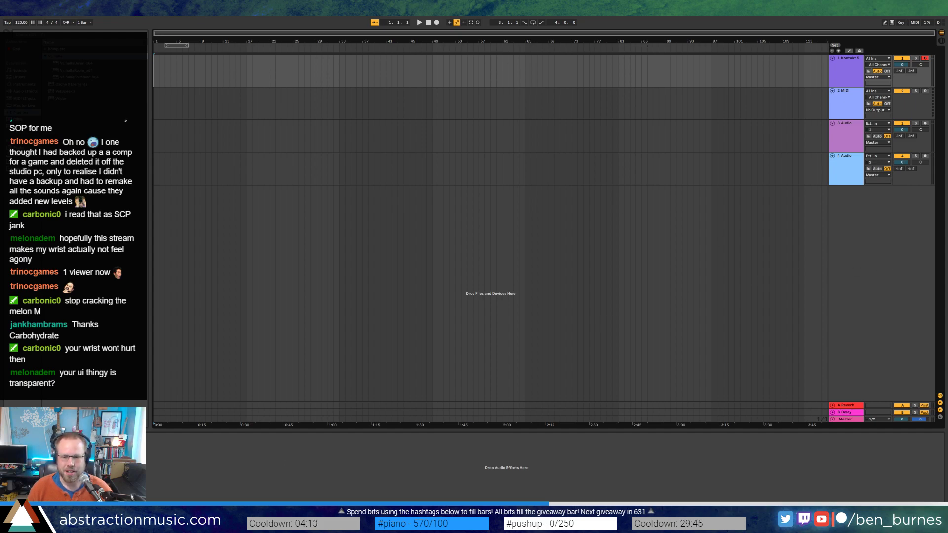
{"action": "left_click", "coordinate": [865, 496]}
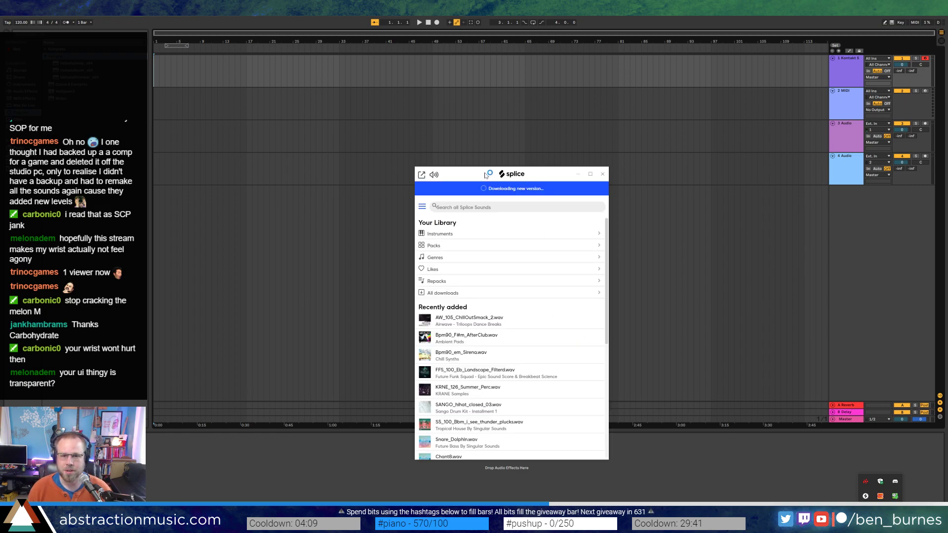
{"action": "left_click_drag", "start_coordinate": [481, 172], "coordinate": [574, 112]}
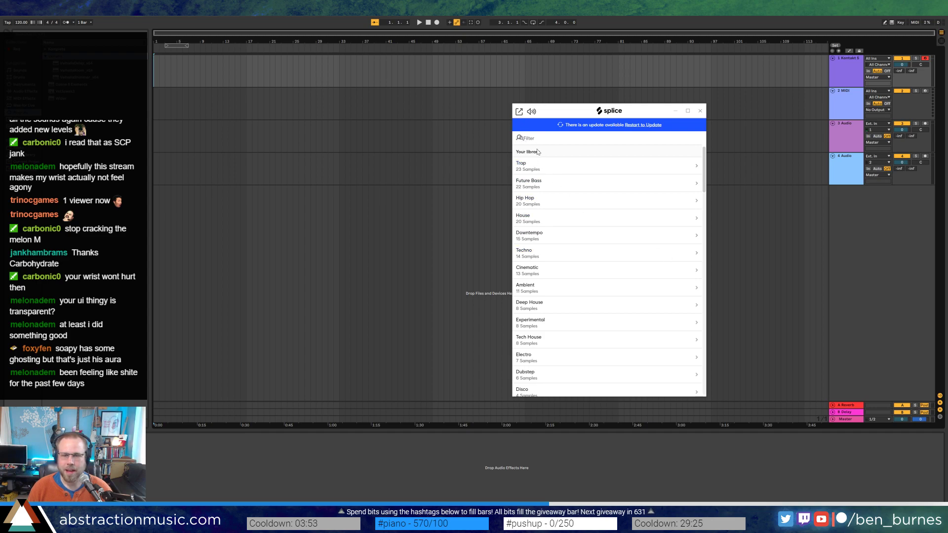
Restart Splice to apply the available update.
{"action": "scroll", "coordinate": [577, 224], "scroll_direction": "down", "scroll_amount": 5}
{"action": "scroll", "coordinate": [577, 224], "scroll_direction": "up", "scroll_amount": 5}
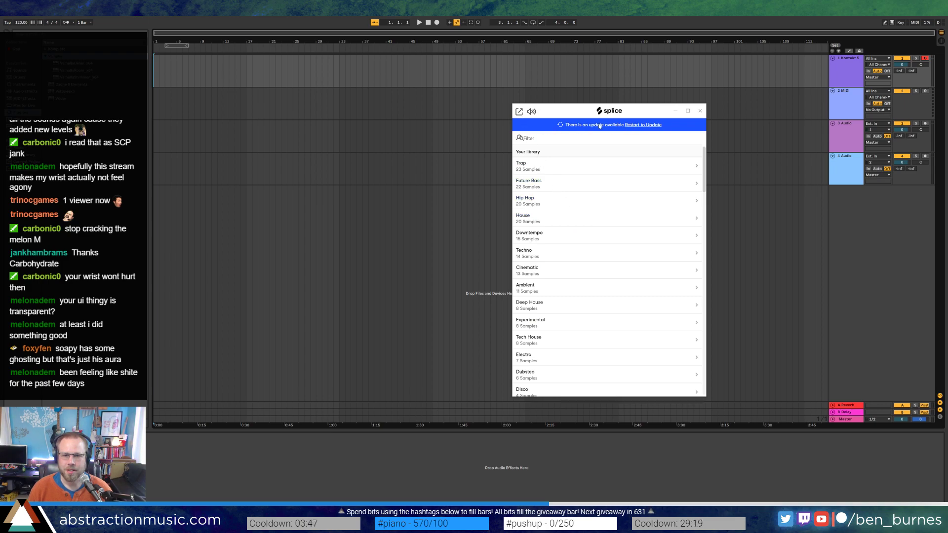
{"action": "left_click", "coordinate": [637, 126]}
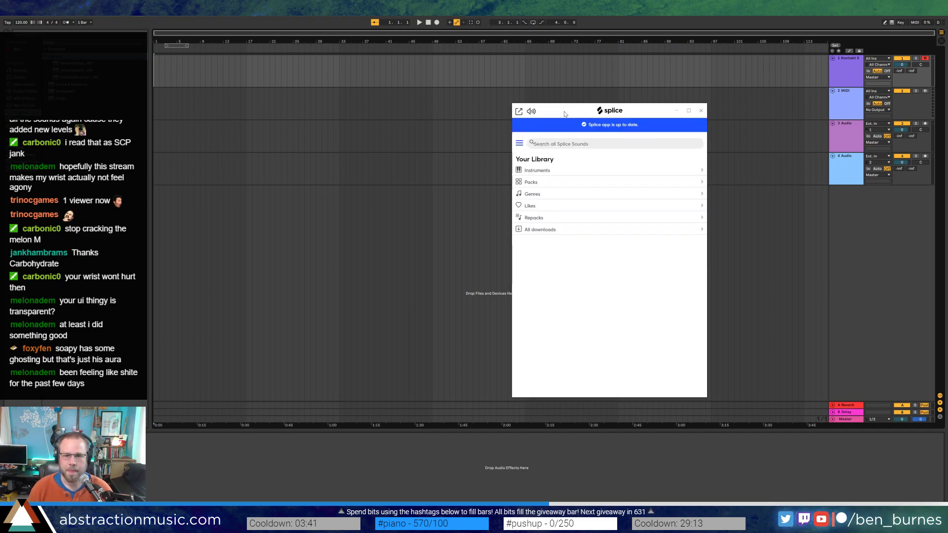
Open the library's Instruments section in Splice's full-size window and dismiss the introductory tip.
{"action": "left_click", "coordinate": [520, 143]}
{"action": "left_click", "coordinate": [530, 159]}
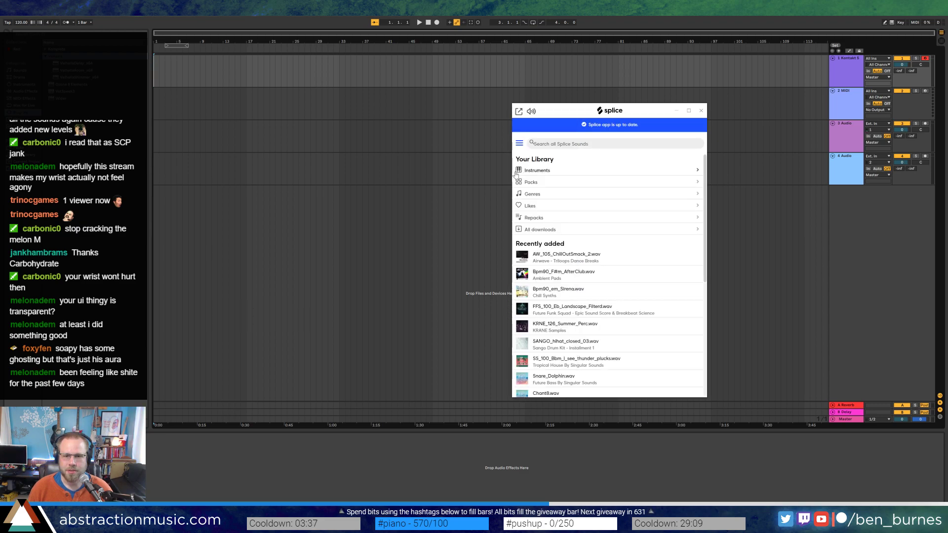
{"action": "left_click", "coordinate": [516, 172]}
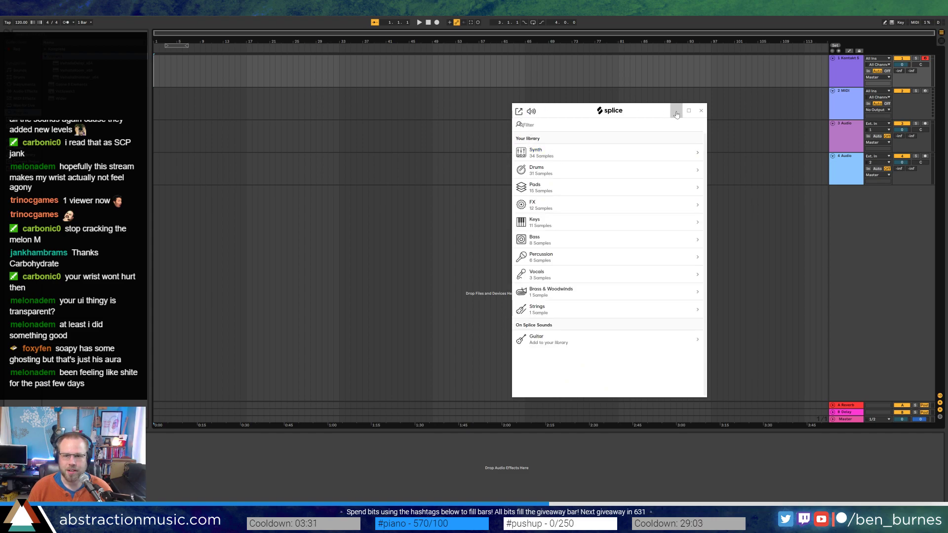
{"action": "left_click", "coordinate": [518, 112]}
{"action": "left_click_drag", "start_coordinate": [505, 114], "coordinate": [556, 170]}
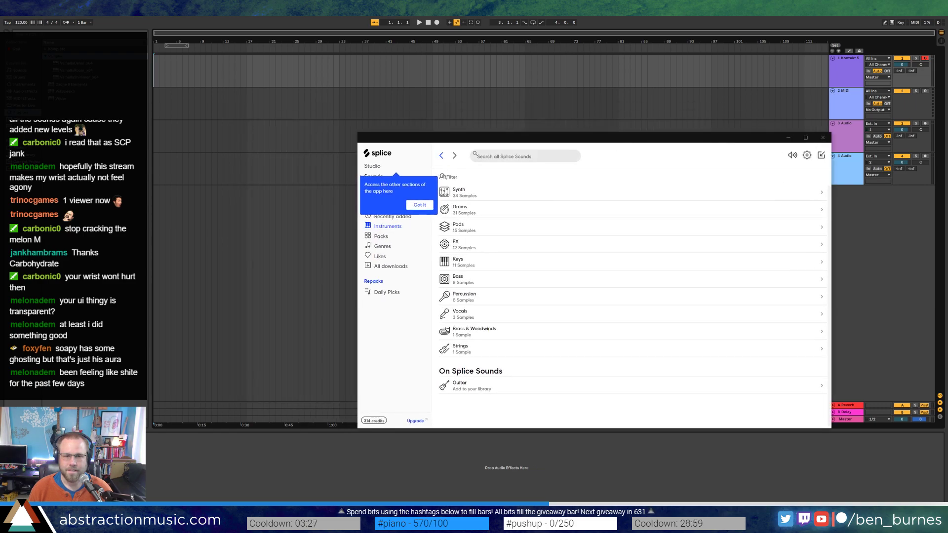
{"action": "left_click", "coordinate": [425, 205]}
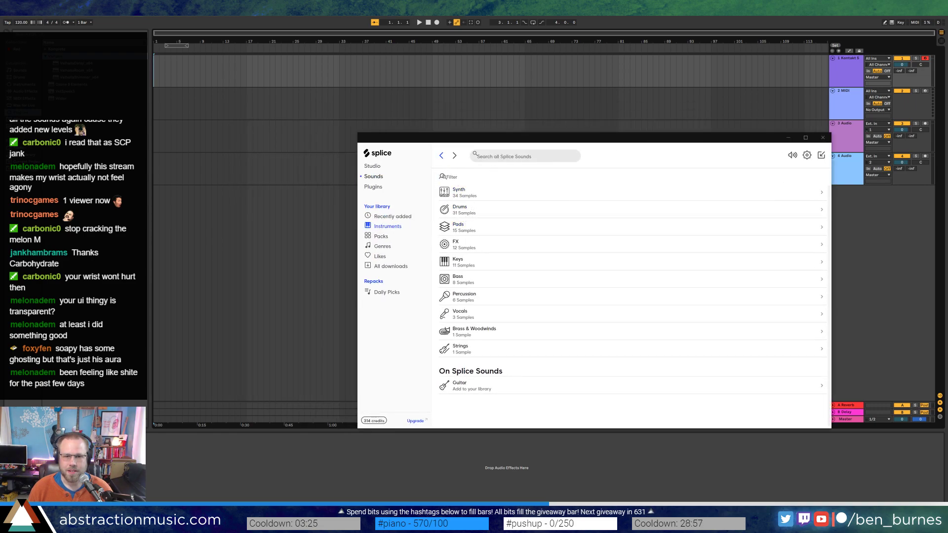
Search all Splice sounds for "arp".
{"action": "left_click", "coordinate": [475, 155]}
{"action": "type", "text": "pds"}
{"action": "key", "text": "Return"}
{"action": "type", "text": "arp"}
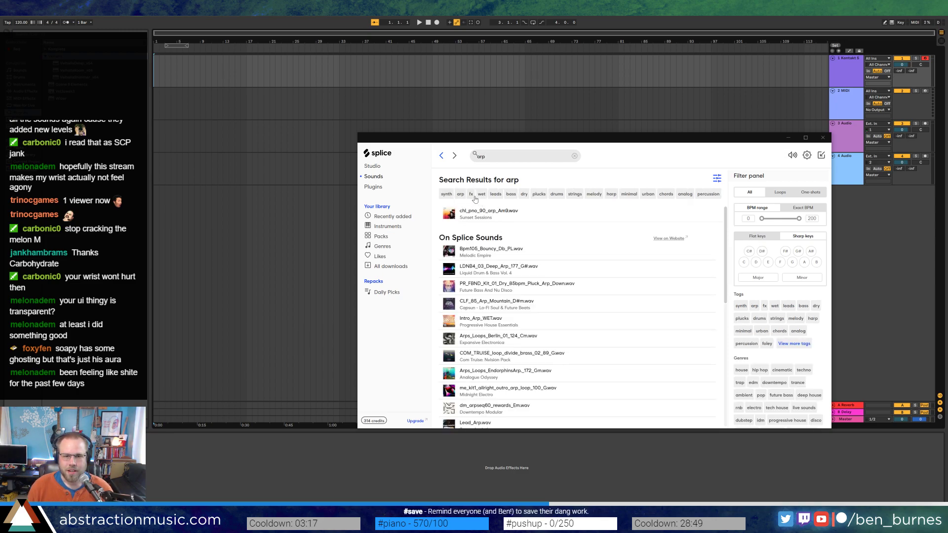
Preview Bpm105_Bouncy_Db_PL.wav and LDNB4_03_Deep_Arp_177_G#.wav, and lower the preview volume.
{"action": "left_click", "coordinate": [448, 252]}
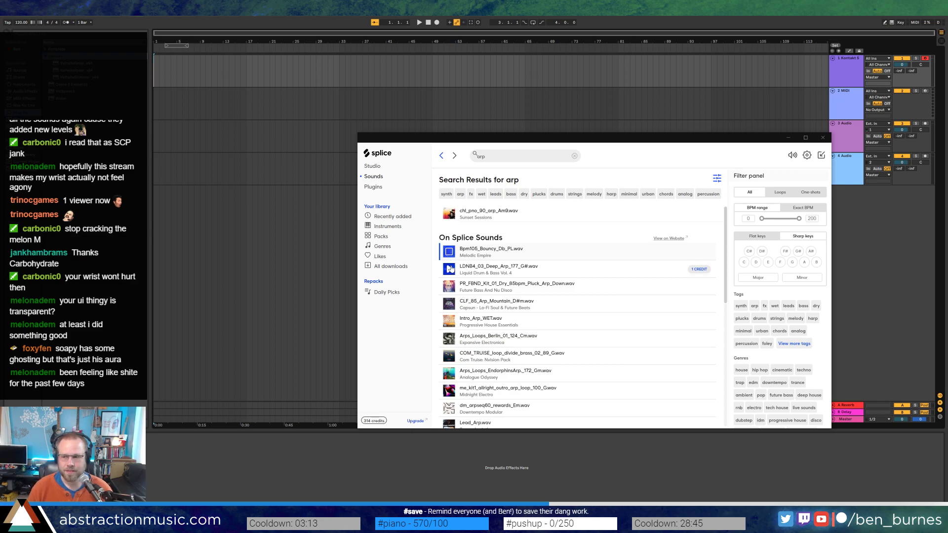
{"action": "left_click", "coordinate": [449, 269]}
{"action": "mouse_move", "coordinate": [788, 156]}
{"action": "left_click_drag", "start_coordinate": [788, 156], "coordinate": [781, 156]}
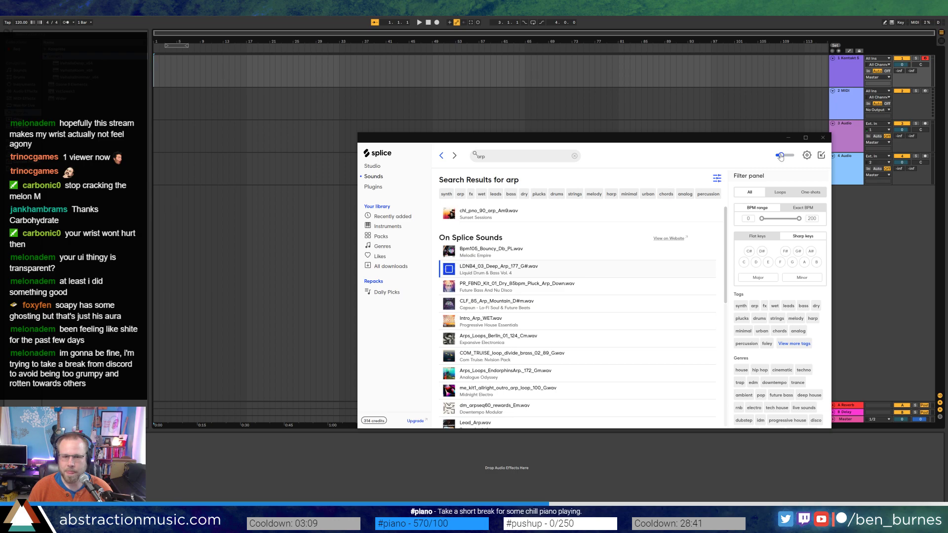
Audition the arp results one after another, from CLF_85_Arp_Mountain_D#m.wav down to FC_Synthline57_105_C.wav.
{"action": "left_click", "coordinate": [449, 304]}
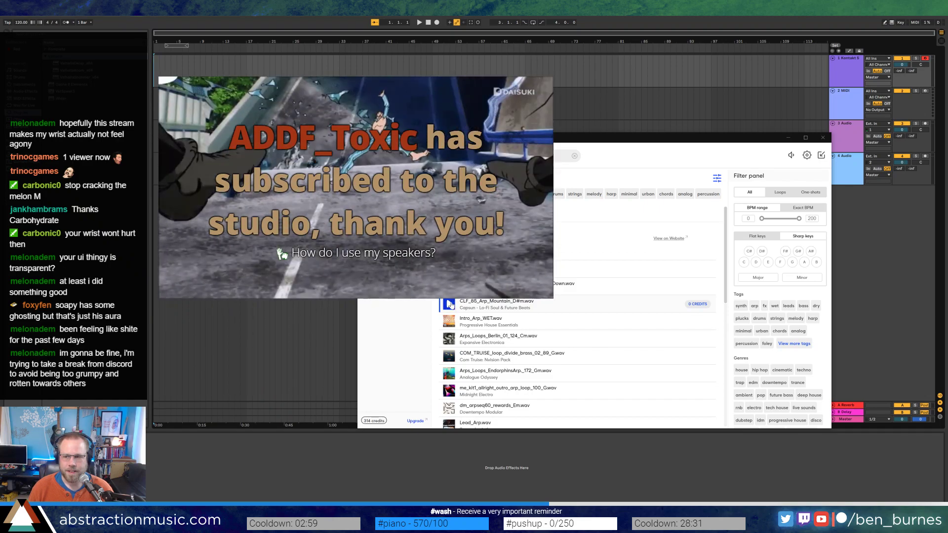
{"action": "left_click", "coordinate": [449, 305]}
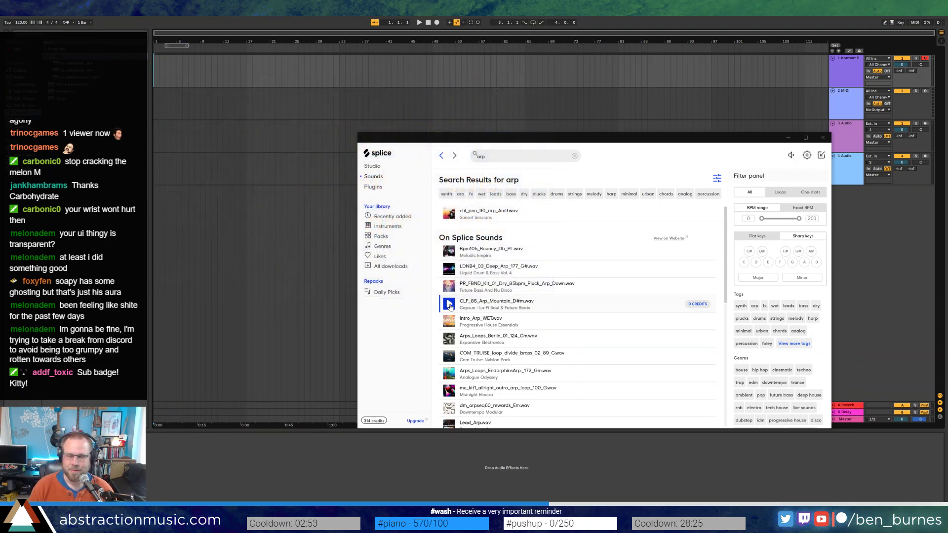
{"action": "left_click", "coordinate": [450, 322]}
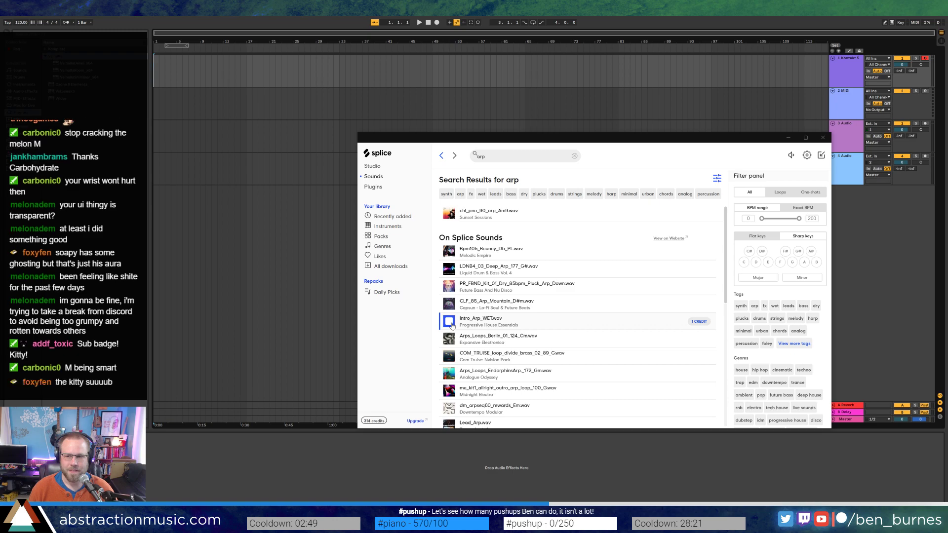
{"action": "left_click", "coordinate": [449, 340]}
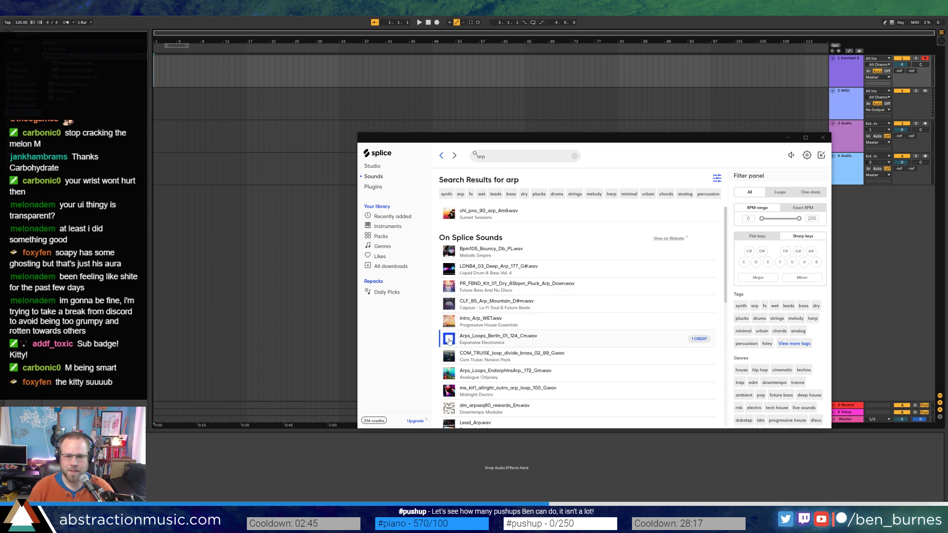
{"action": "left_click", "coordinate": [449, 357]}
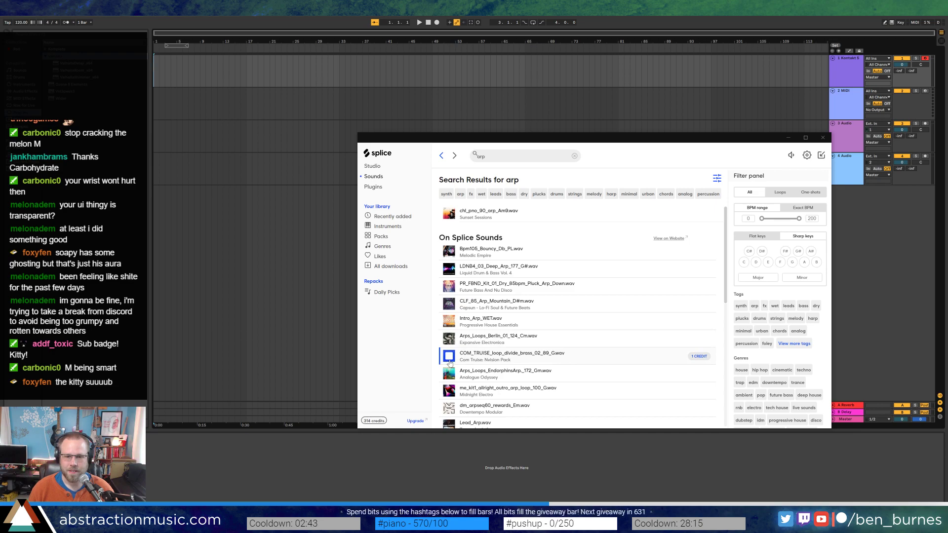
{"action": "left_click", "coordinate": [449, 374]}
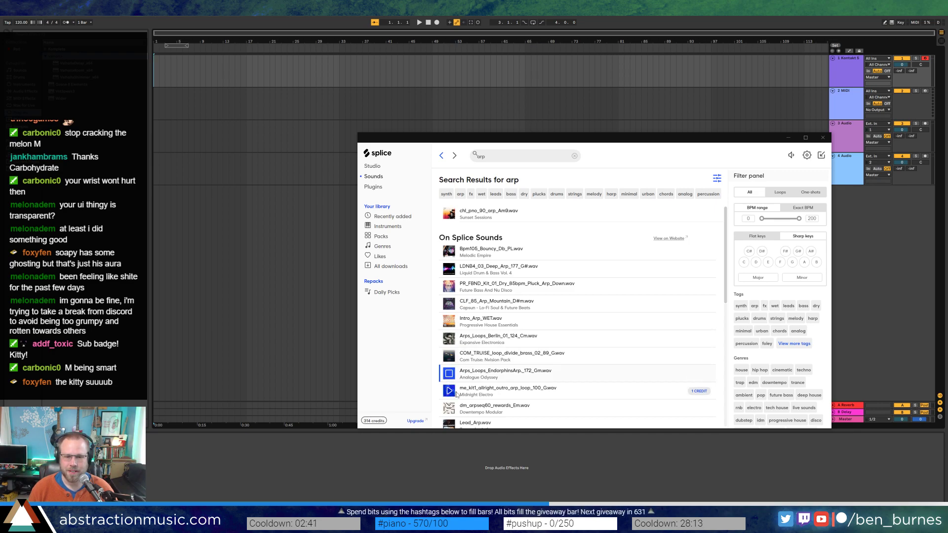
{"action": "scroll", "coordinate": [453, 397], "scroll_direction": "down", "scroll_amount": 5}
{"action": "left_click", "coordinate": [449, 363]}
{"action": "left_click", "coordinate": [450, 380]}
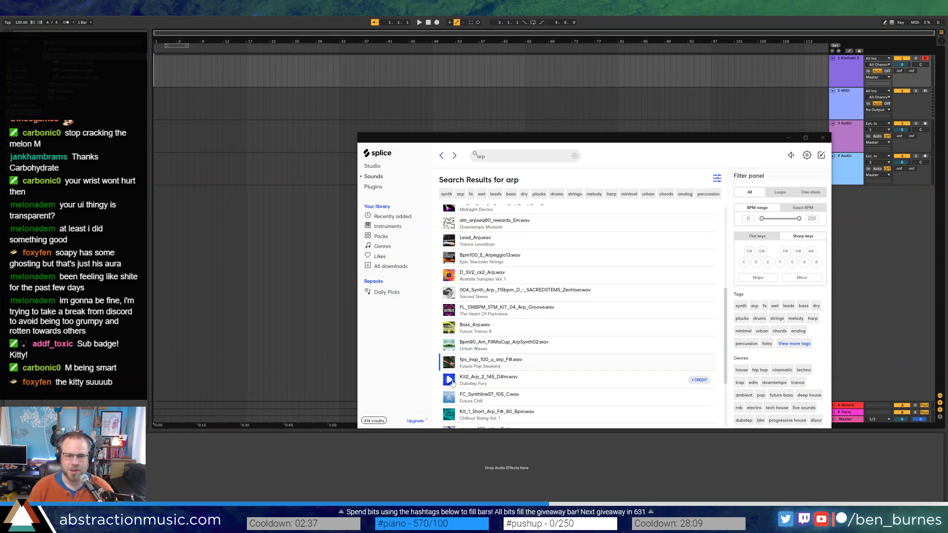
{"action": "left_click", "coordinate": [450, 397]}
{"action": "left_click", "coordinate": [450, 398]}
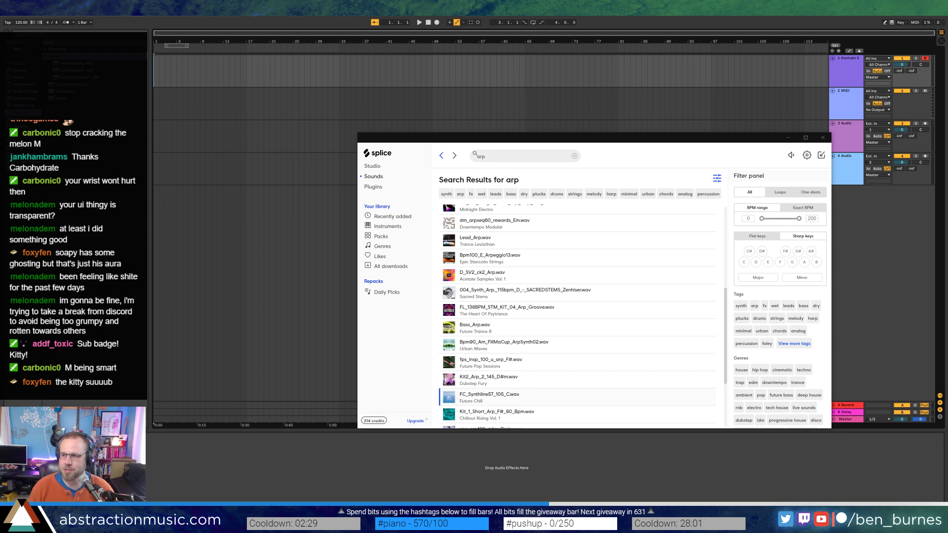
Preview and purchase Arps_WET_NO_SC.wav, and place it on a new audio track at bar 4 of the arrangement.
{"action": "left_click_drag", "start_coordinate": [748, 137], "coordinate": [605, 88]}
{"action": "scroll", "coordinate": [444, 252], "scroll_direction": "down", "scroll_amount": 3}
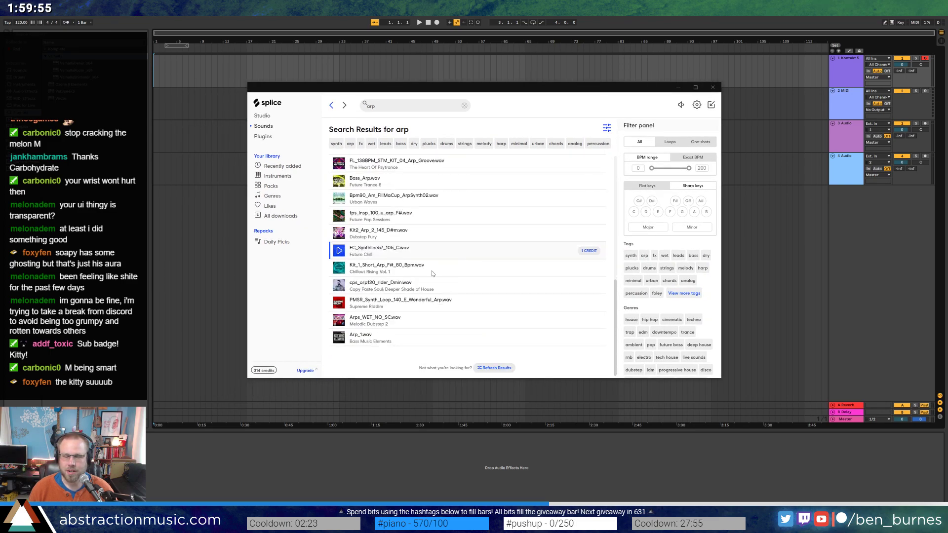
{"action": "left_click", "coordinate": [344, 322]}
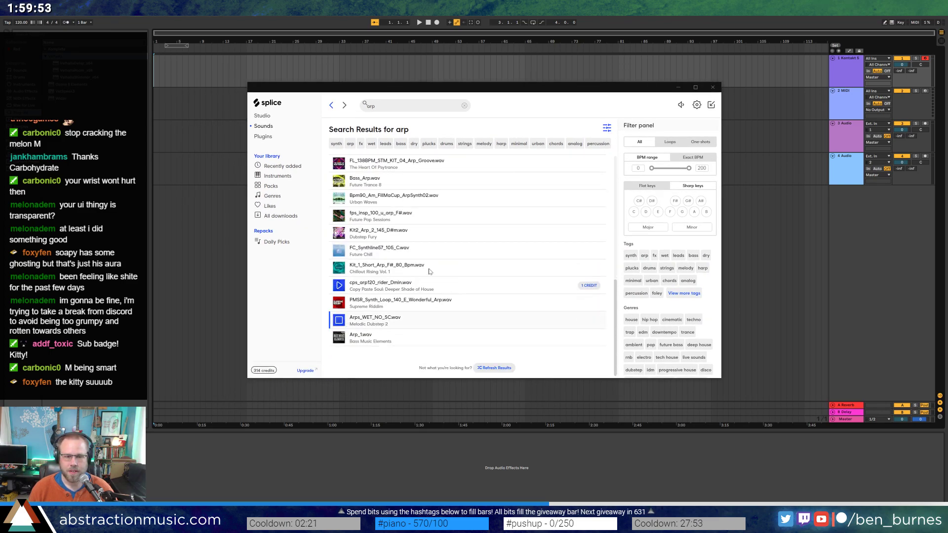
{"action": "left_click", "coordinate": [589, 320]}
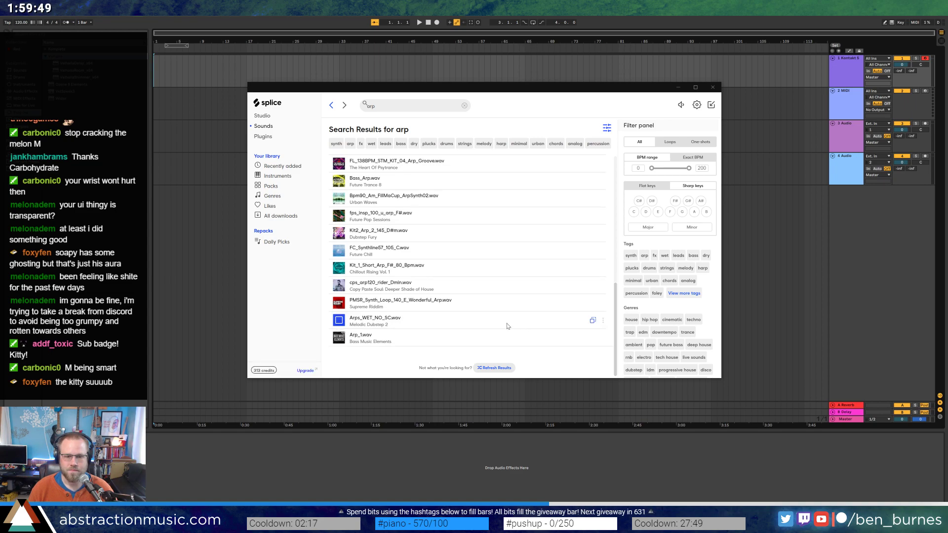
{"action": "left_click_drag", "start_coordinate": [338, 321], "coordinate": [178, 195]}
Search for "drum loop" and place BBL_90_drum_loop_clash_slammed.wav after the arp clip on the same track, at about bar 57.
{"action": "left_click", "coordinate": [340, 216]}
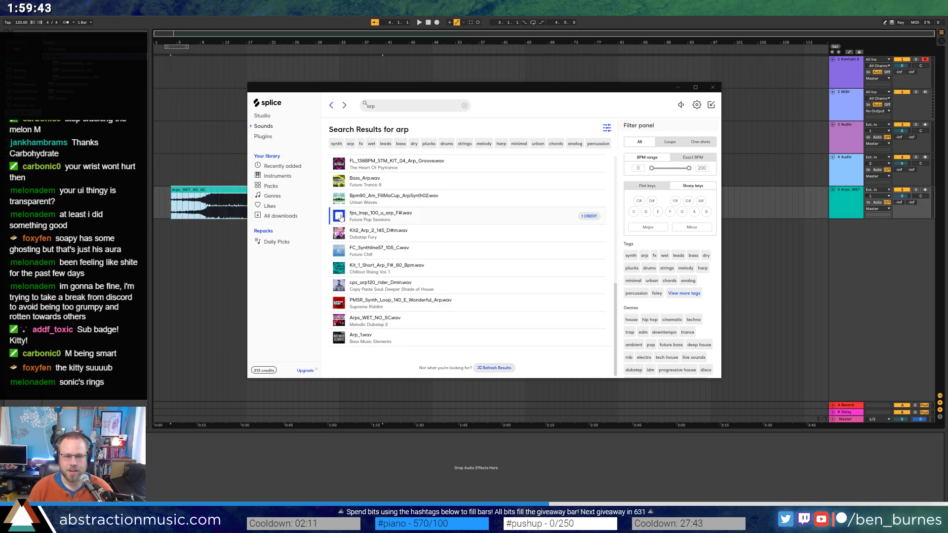
{"action": "scroll", "coordinate": [359, 220], "scroll_direction": "up", "scroll_amount": 6}
{"action": "left_click_drag", "start_coordinate": [395, 108], "coordinate": [330, 105]}
{"action": "type", "text": "drum loop"}
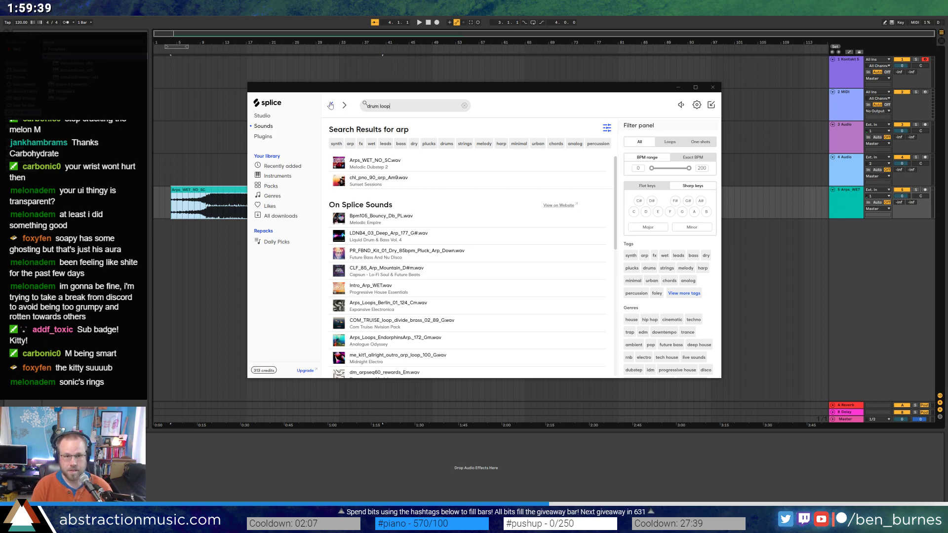
{"action": "left_click", "coordinate": [340, 164]}
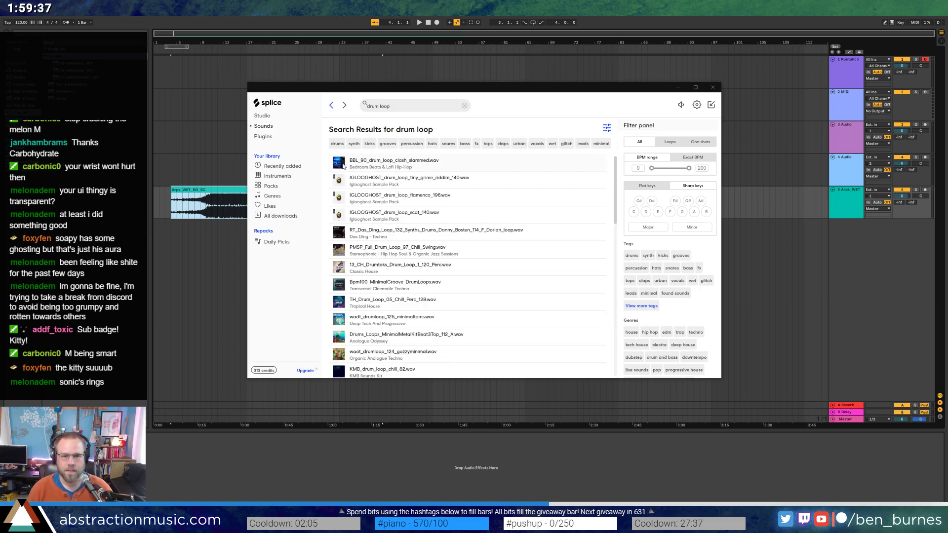
{"action": "left_click_drag", "start_coordinate": [464, 90], "coordinate": [540, 234]}
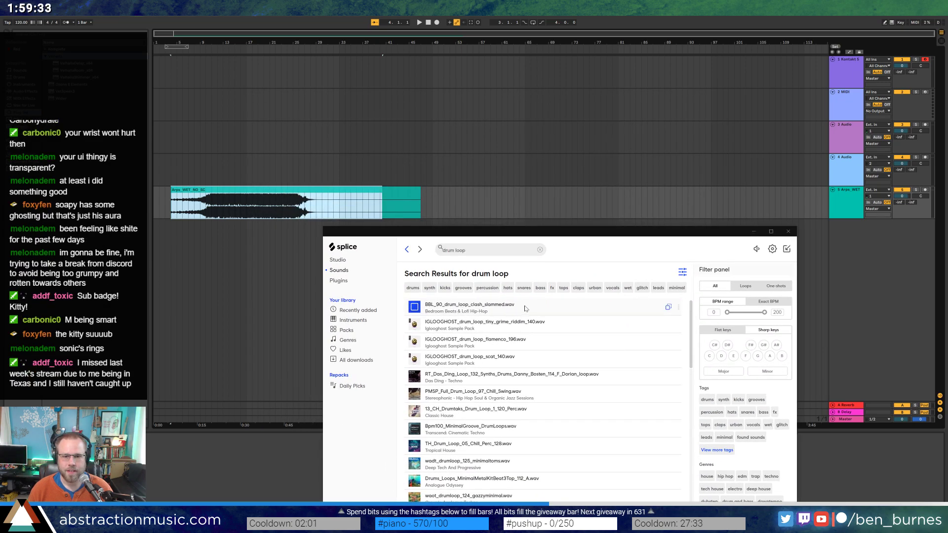
{"action": "left_click_drag", "start_coordinate": [486, 218], "coordinate": [478, 203]}
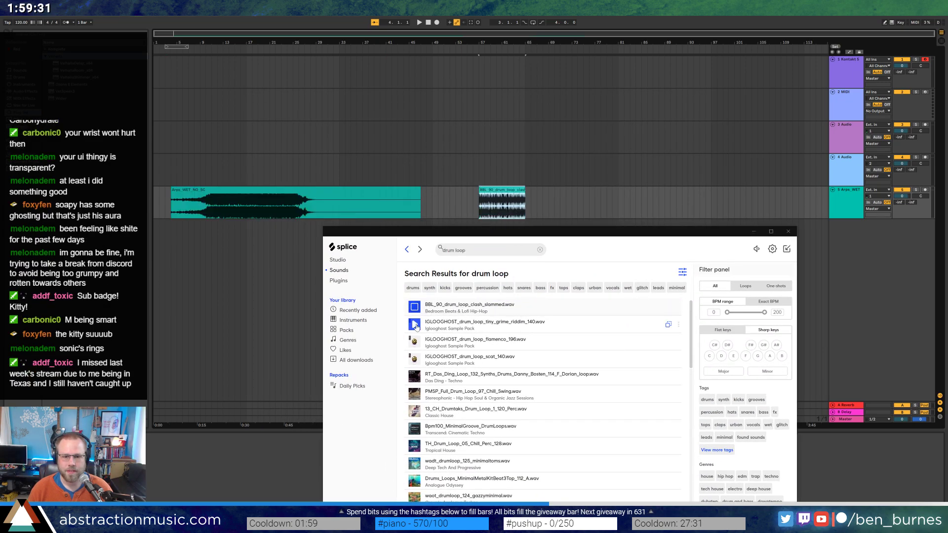
Audition more drum loops, from IGLOOGHOST_drum_loop_flamenco_196.wav through the unowned Splice suggestions.
{"action": "left_click", "coordinate": [415, 345]}
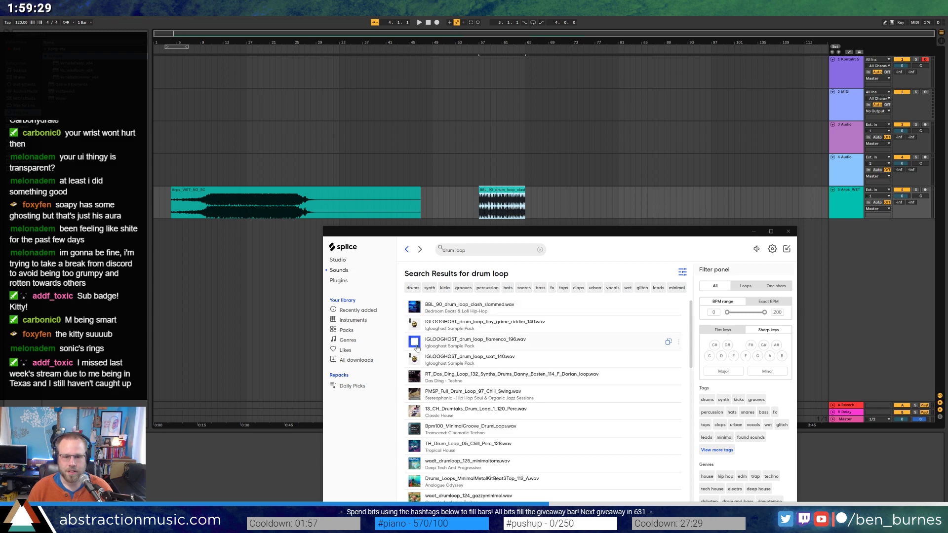
{"action": "left_click", "coordinate": [415, 359]}
{"action": "left_click", "coordinate": [414, 377]}
{"action": "left_click", "coordinate": [415, 395]}
{"action": "scroll", "coordinate": [416, 402], "scroll_direction": "down", "scroll_amount": 3}
{"action": "scroll", "coordinate": [418, 401], "scroll_direction": "up", "scroll_amount": 3}
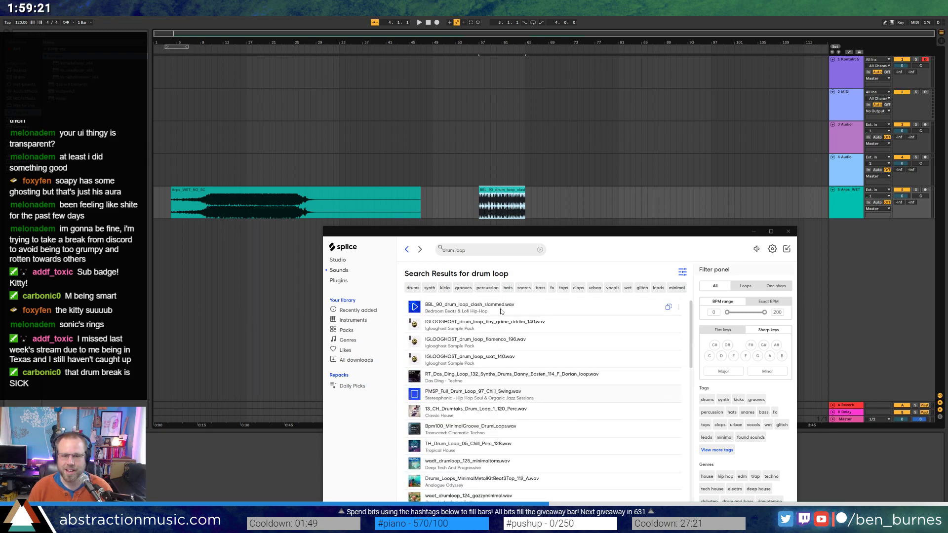
{"action": "scroll", "coordinate": [415, 316], "scroll_direction": "down", "scroll_amount": 3}
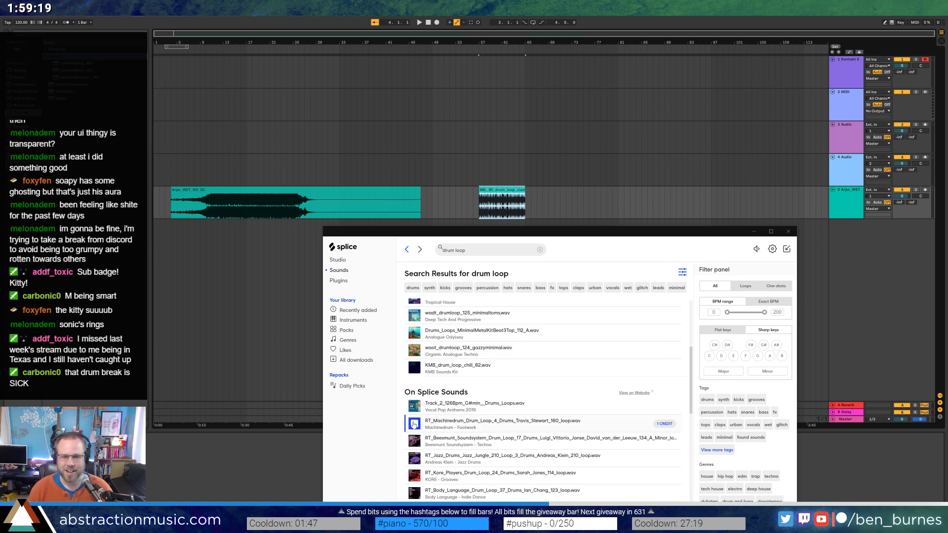
{"action": "left_click", "coordinate": [415, 459]}
{"action": "scroll", "coordinate": [415, 445], "scroll_direction": "down", "scroll_amount": 5}
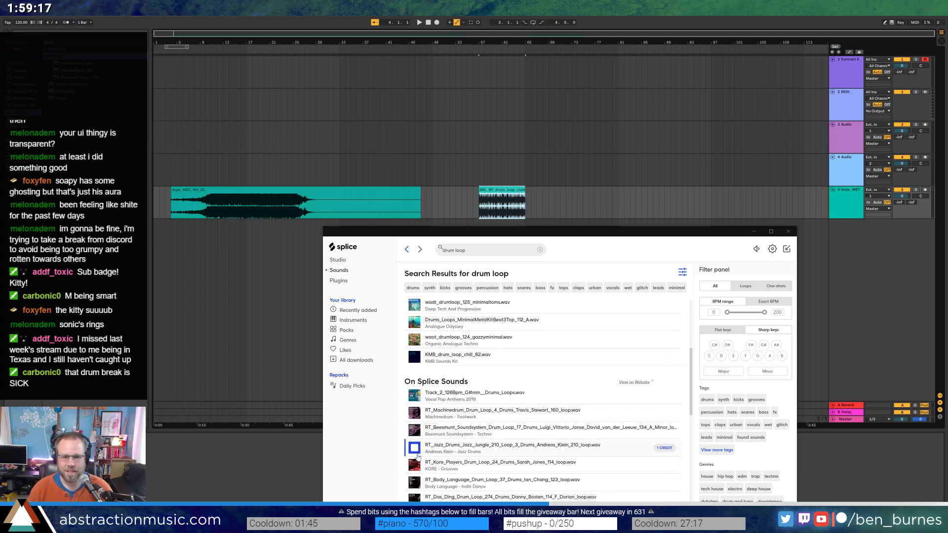
{"action": "left_click", "coordinate": [415, 445]}
Search Splice sounds for "pads" and preview Bpm90_Dm_FutureClub.wav.
{"action": "scroll", "coordinate": [415, 454], "scroll_direction": "up", "scroll_amount": 6}
{"action": "left_click", "coordinate": [439, 250]}
{"action": "type", "text": "pads"}
{"action": "key", "text": "Return"}
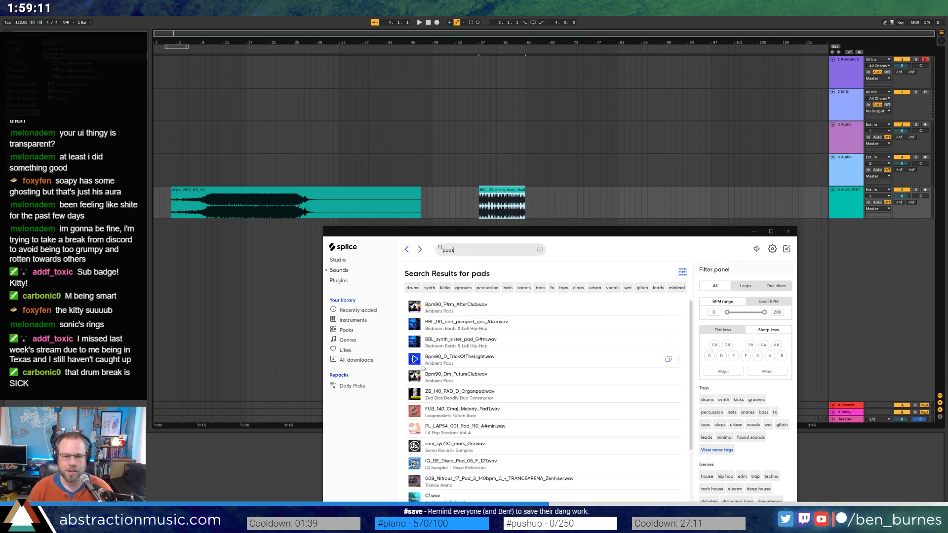
{"action": "left_click", "coordinate": [415, 379]}
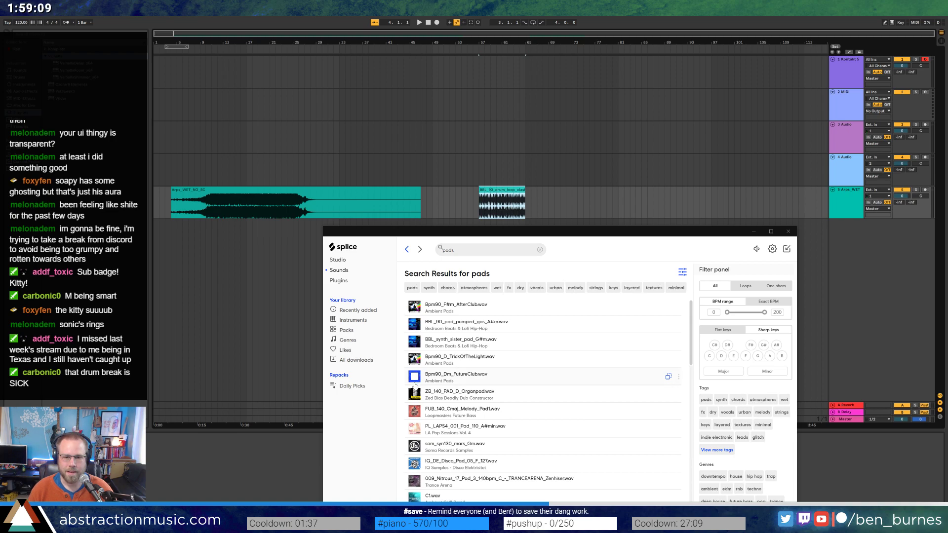
Audition the unowned Splice pad suggestions, including 009_Pads_90bpm_D_Minor and Chillout_Pad_1.wav.
{"action": "scroll", "coordinate": [416, 385], "scroll_direction": "down", "scroll_amount": 10}
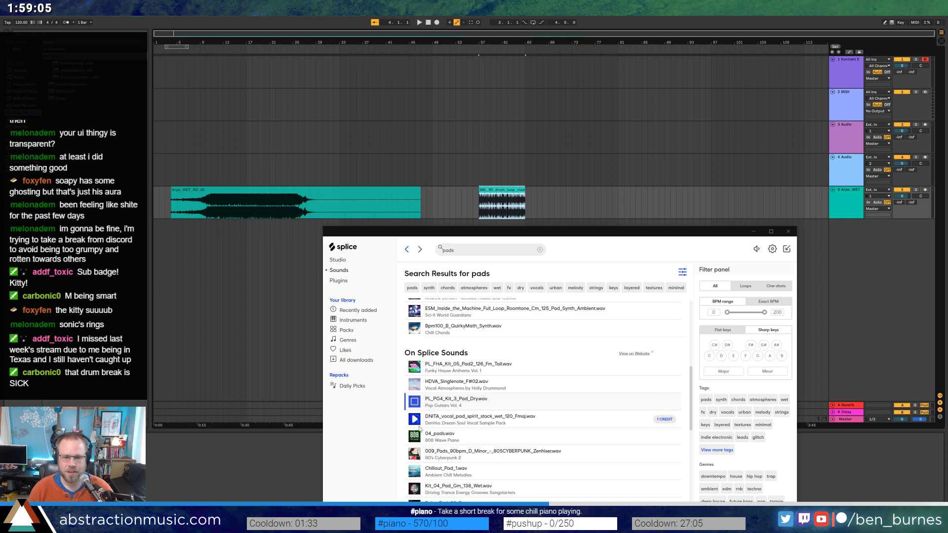
{"action": "left_click", "coordinate": [414, 453]}
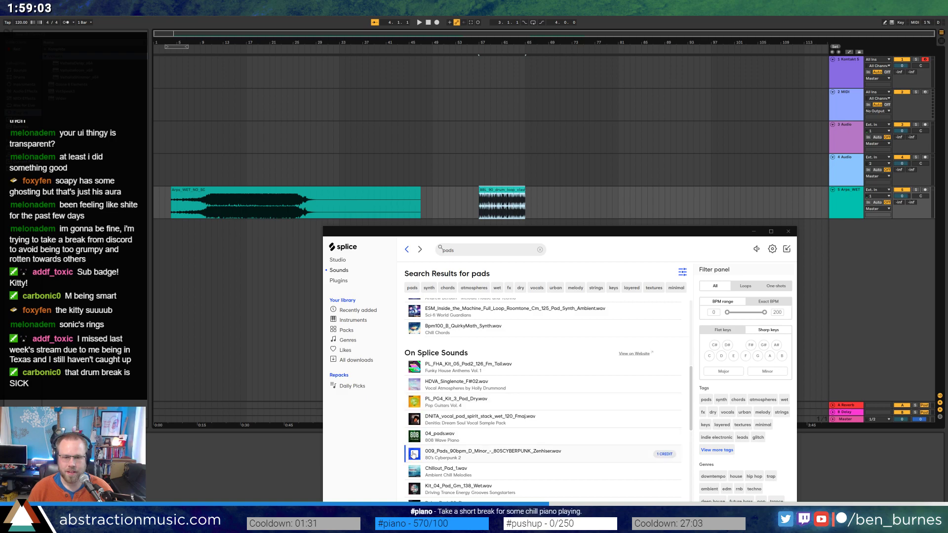
{"action": "left_click", "coordinate": [413, 471]}
{"action": "scroll", "coordinate": [532, 344], "scroll_direction": "down", "scroll_amount": 3}
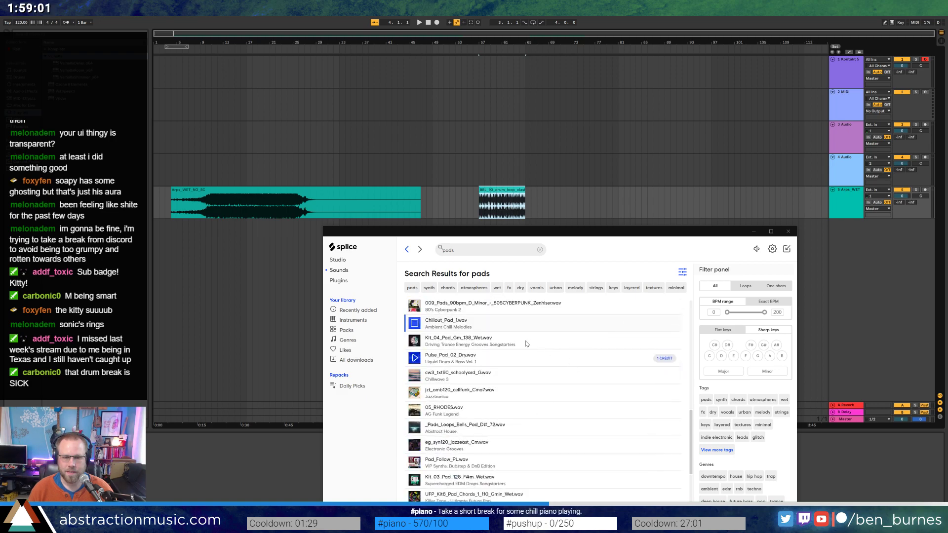
Purchase Chillout_Pad_1.wav and 05_RHODES.wav, placing them after the drum loop on the arp track at about bars 72 and 91.
{"action": "left_click", "coordinate": [204, 209]}
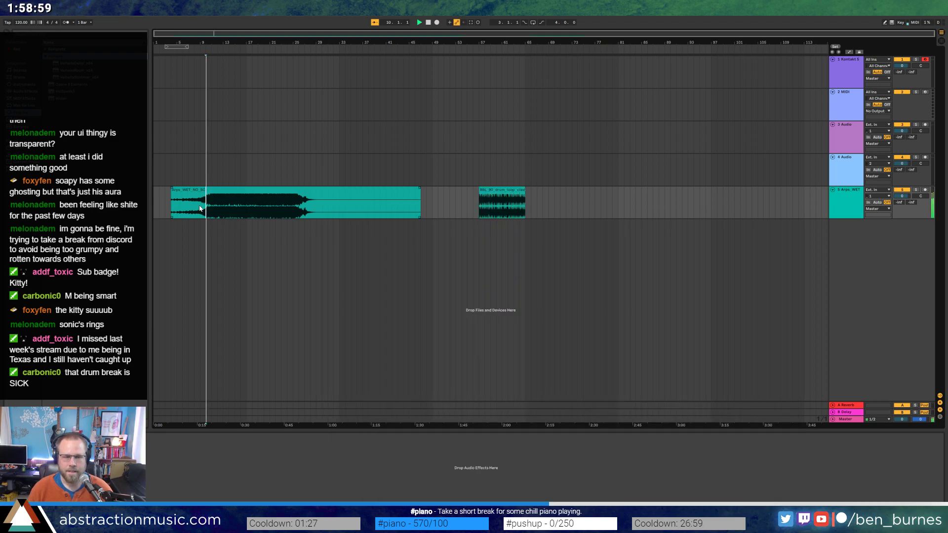
{"action": "left_click", "coordinate": [414, 310]}
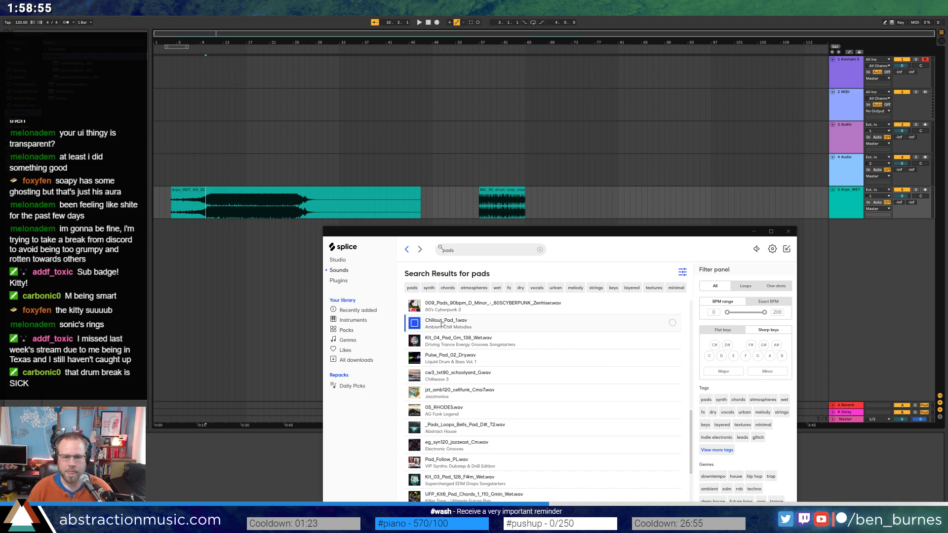
{"action": "left_click_drag", "start_coordinate": [469, 324], "coordinate": [572, 204]}
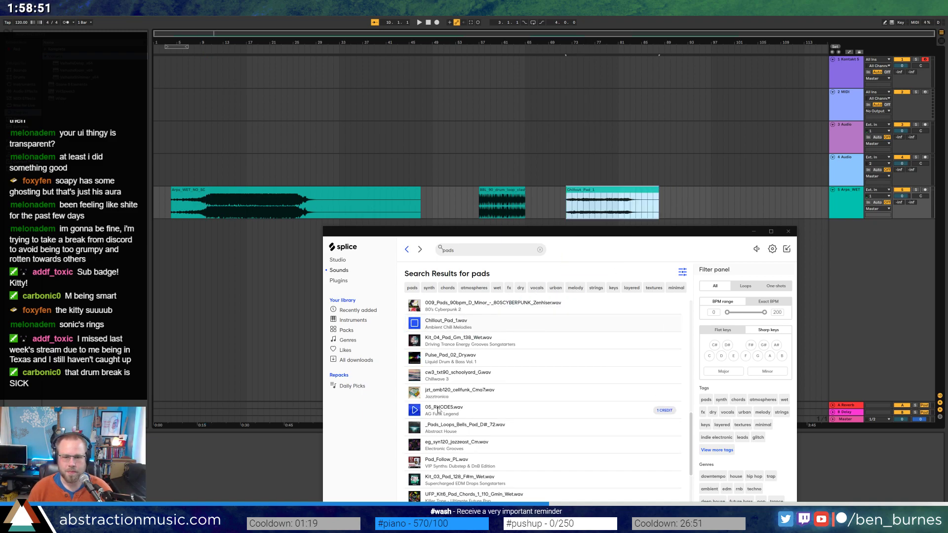
{"action": "left_click", "coordinate": [414, 414]}
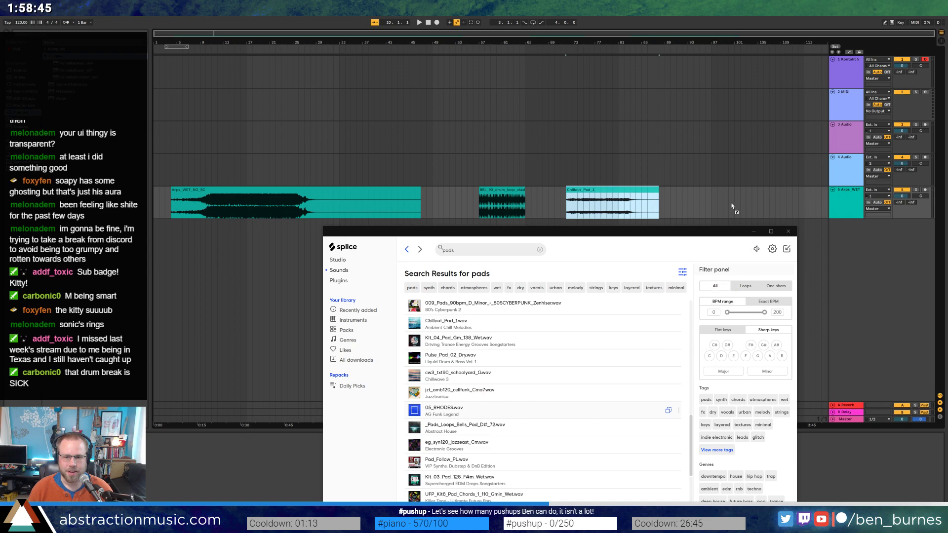
{"action": "left_click_drag", "start_coordinate": [733, 208], "coordinate": [730, 208]}
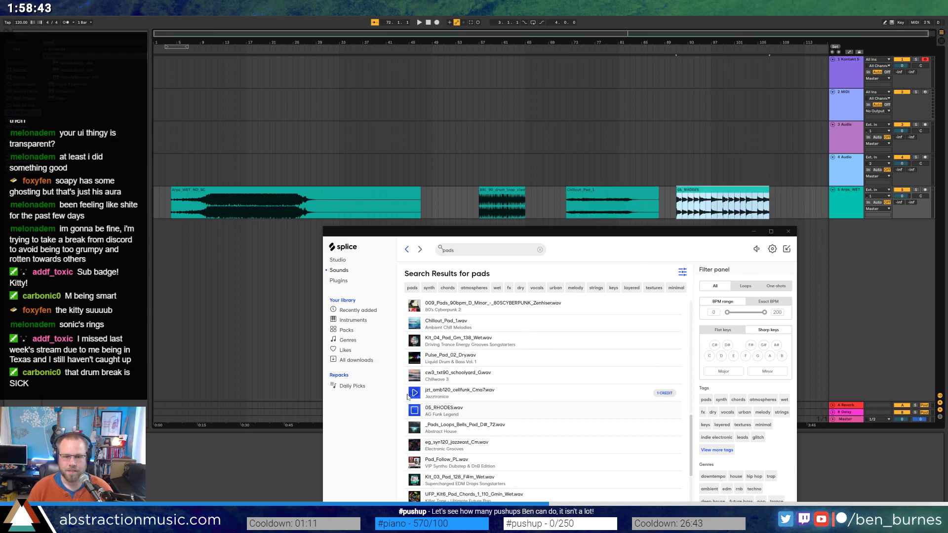
Filter the pad search results by the synth tag only, without the fx tag.
{"action": "scroll", "coordinate": [494, 346], "scroll_direction": "up", "scroll_amount": 3}
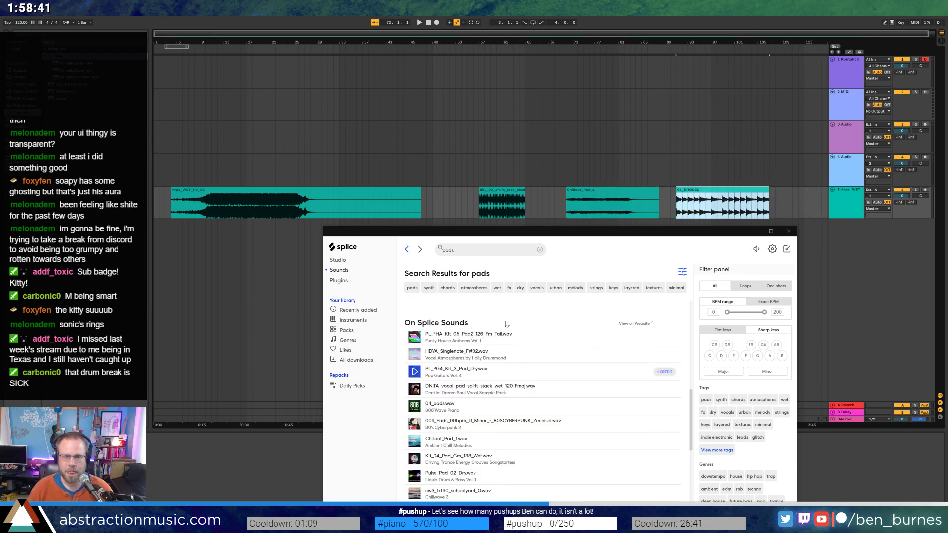
{"action": "left_click", "coordinate": [509, 288]}
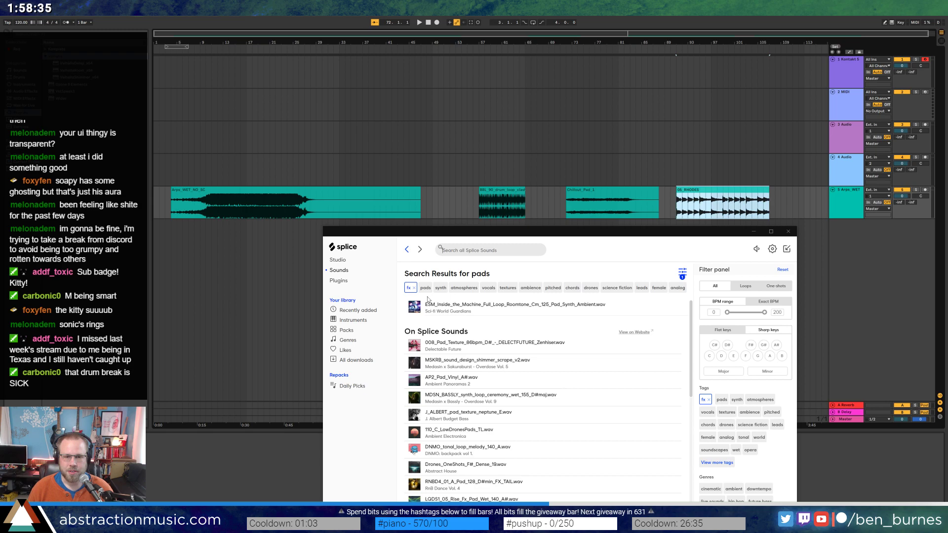
{"action": "left_click", "coordinate": [440, 288]}
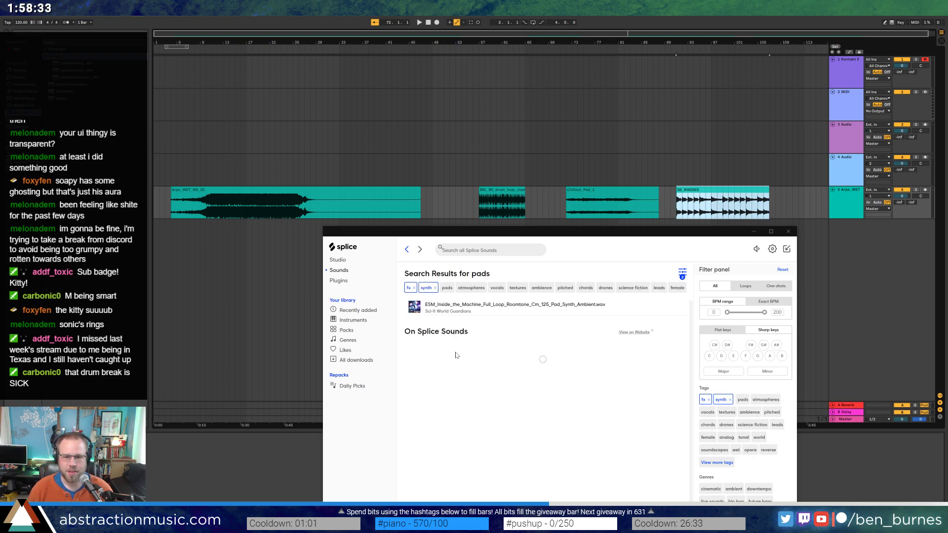
{"action": "left_click", "coordinate": [413, 288]}
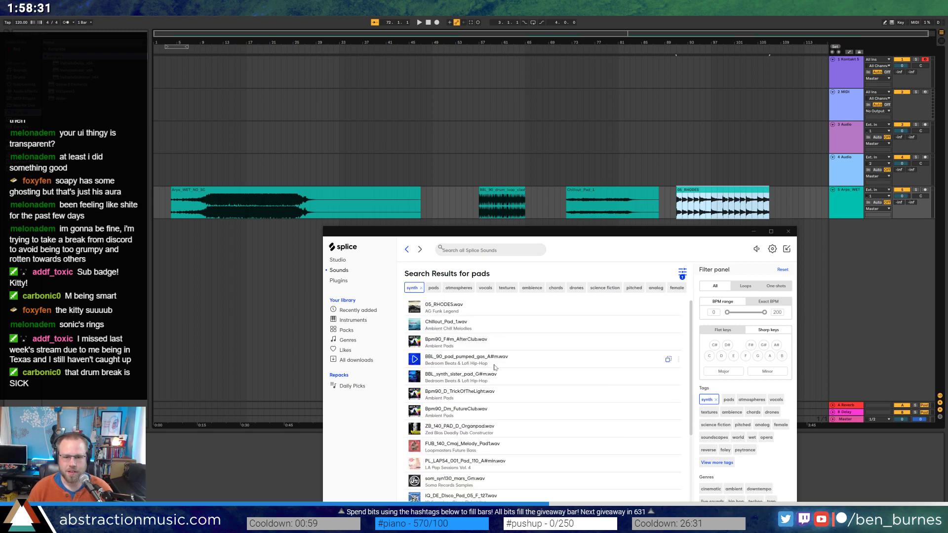
Audition the synth pad suggestions, from NN_Pad_125bpm__06_C.wav to fc_syn70_perpetrate_Gb.wav.
{"action": "scroll", "coordinate": [436, 413], "scroll_direction": "down", "scroll_amount": 5}
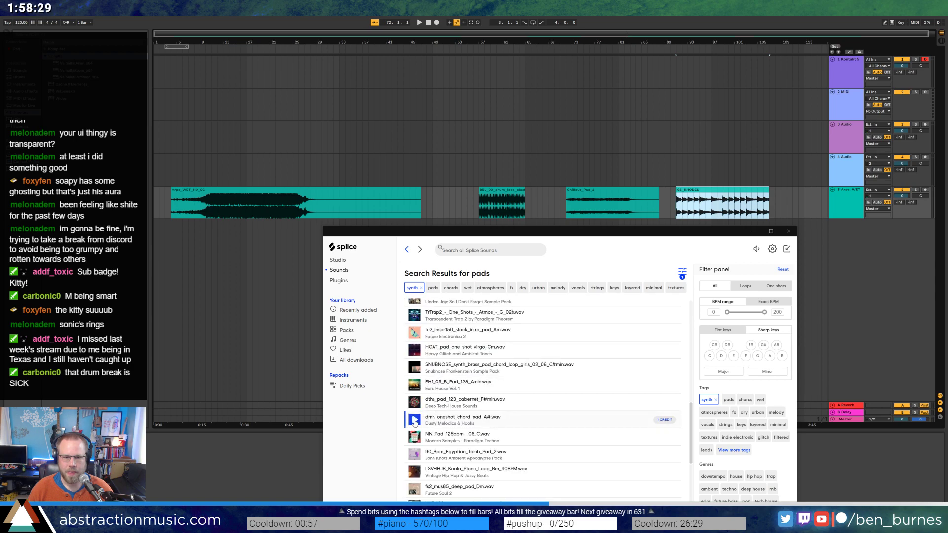
{"action": "scroll", "coordinate": [415, 395], "scroll_direction": "down", "scroll_amount": 3}
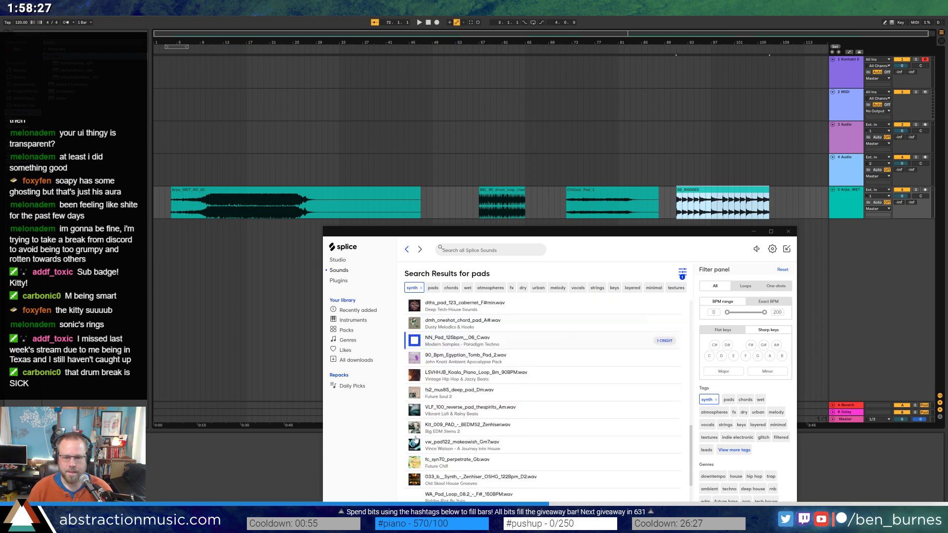
{"action": "left_click", "coordinate": [415, 360]}
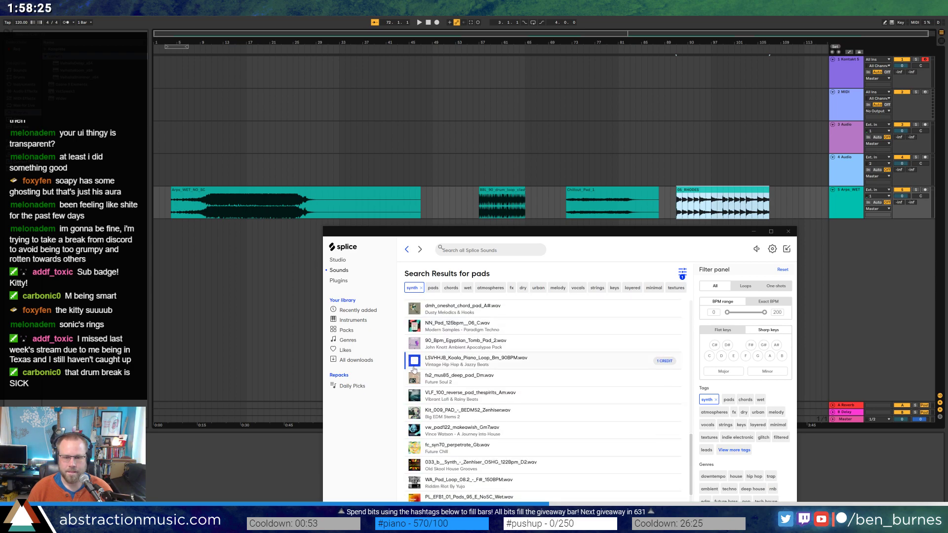
{"action": "left_click", "coordinate": [414, 378]}
{"action": "left_click", "coordinate": [414, 395]}
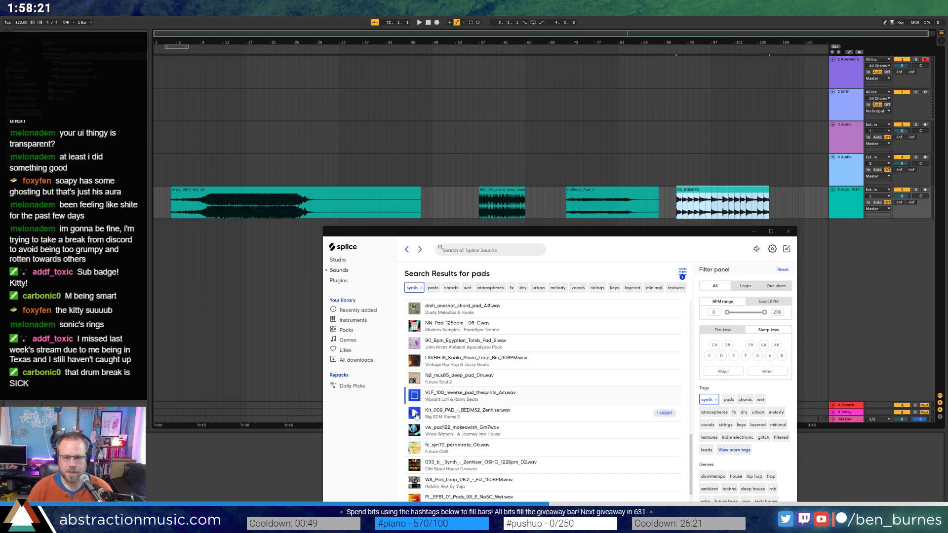
{"action": "left_click", "coordinate": [415, 412]}
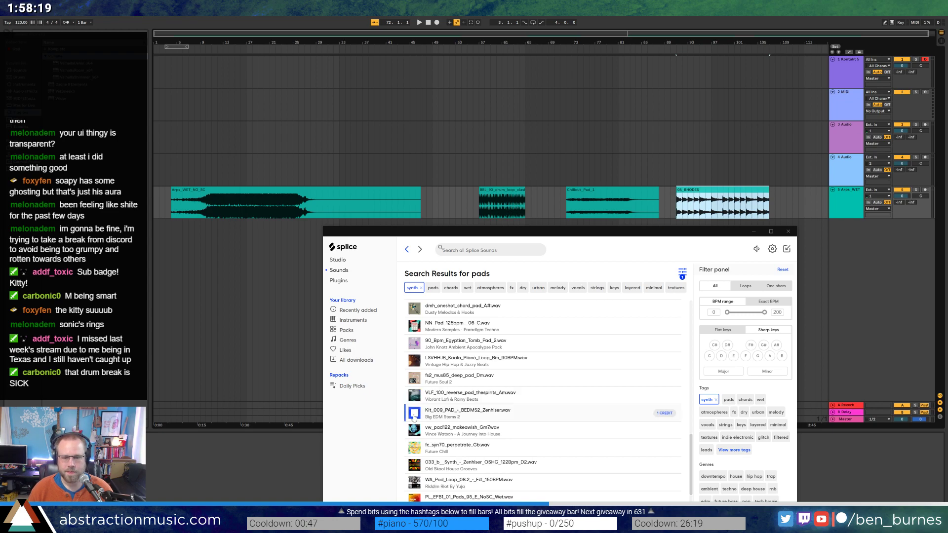
{"action": "left_click", "coordinate": [414, 449]}
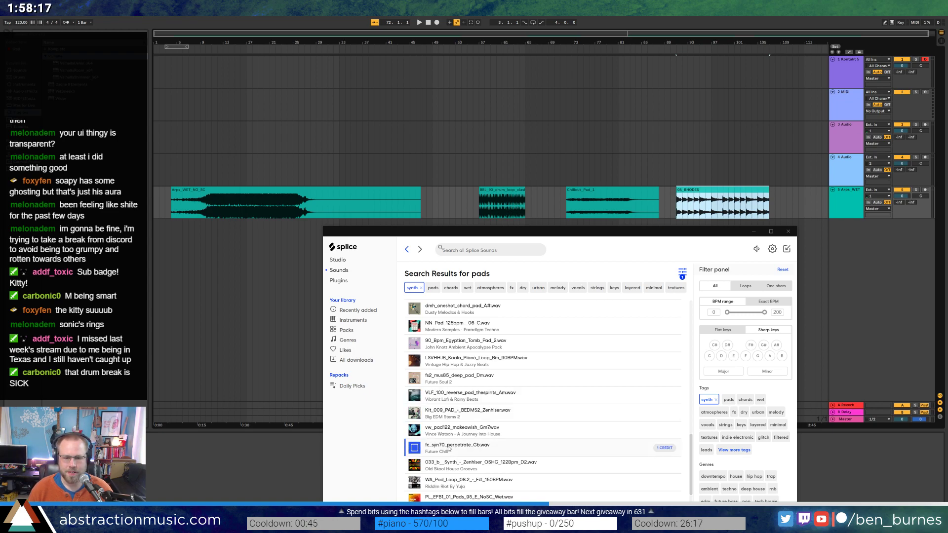
Purchase fc_syn70_perpetrate_Gb.wav and place it after the Rhodes clip on the arp track, at about bar 110.
{"action": "left_click", "coordinate": [659, 448]}
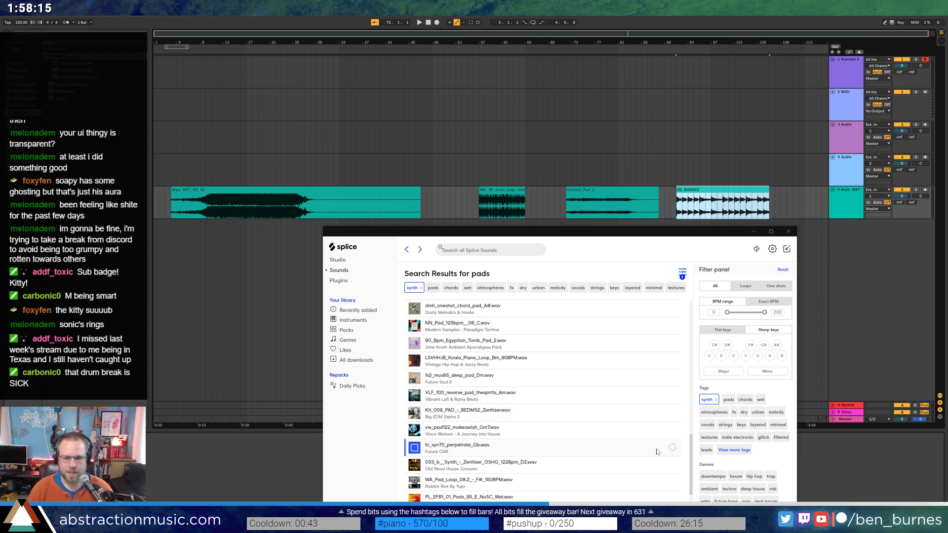
{"action": "left_click", "coordinate": [419, 449]}
{"action": "left_click_drag", "start_coordinate": [435, 448], "coordinate": [792, 205]}
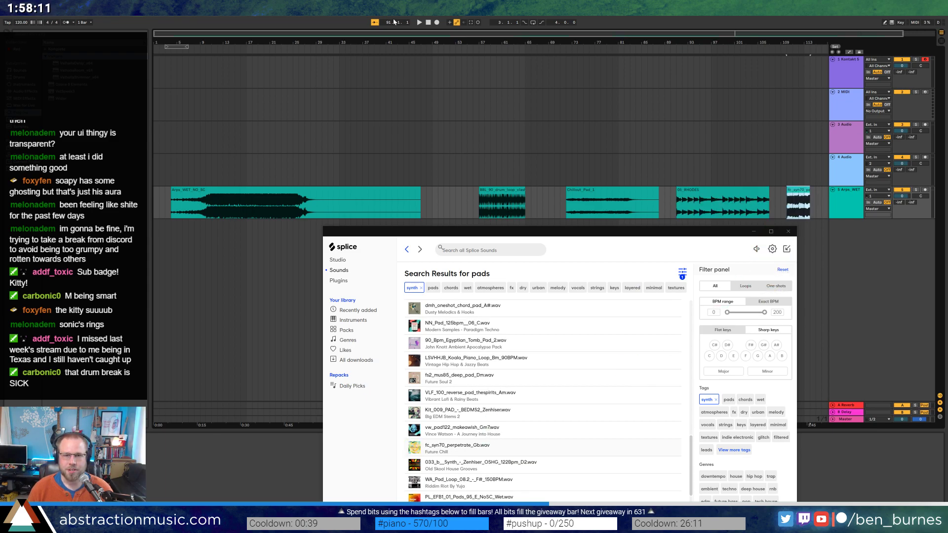
Turn on the XXL tone option of The Giant on the Kontakt 5 track, and load a device from the browser onto that track.
{"action": "left_click", "coordinate": [292, 195]}
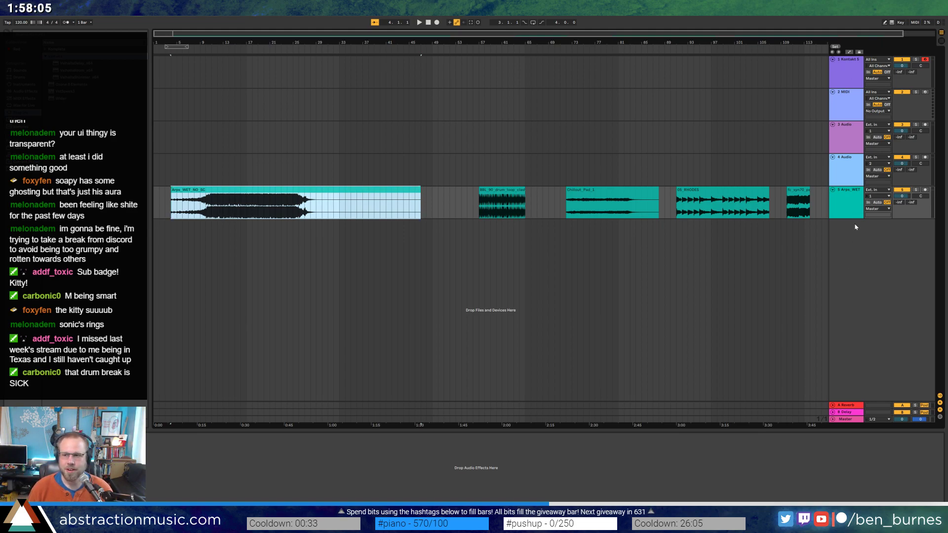
{"action": "left_click", "coordinate": [845, 85]}
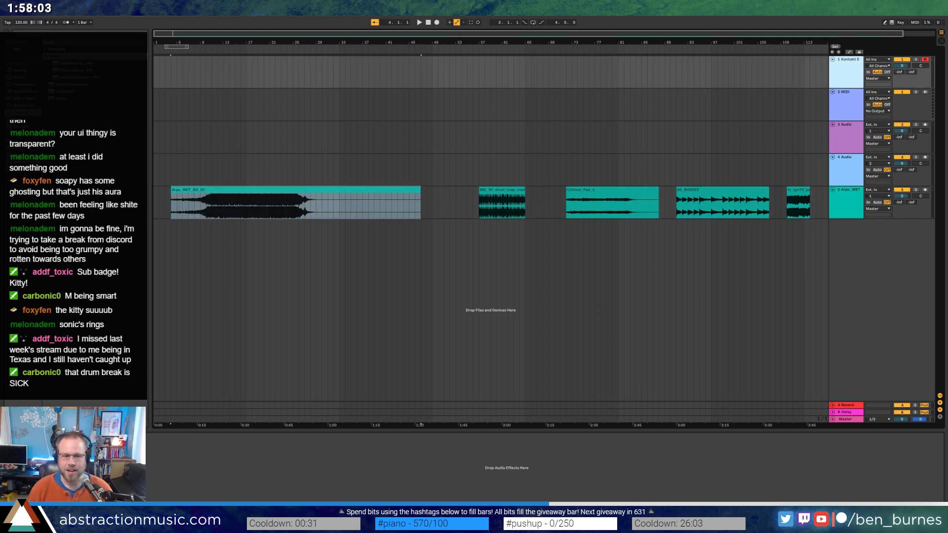
{"action": "key", "text": "ctrl+alt+p"}
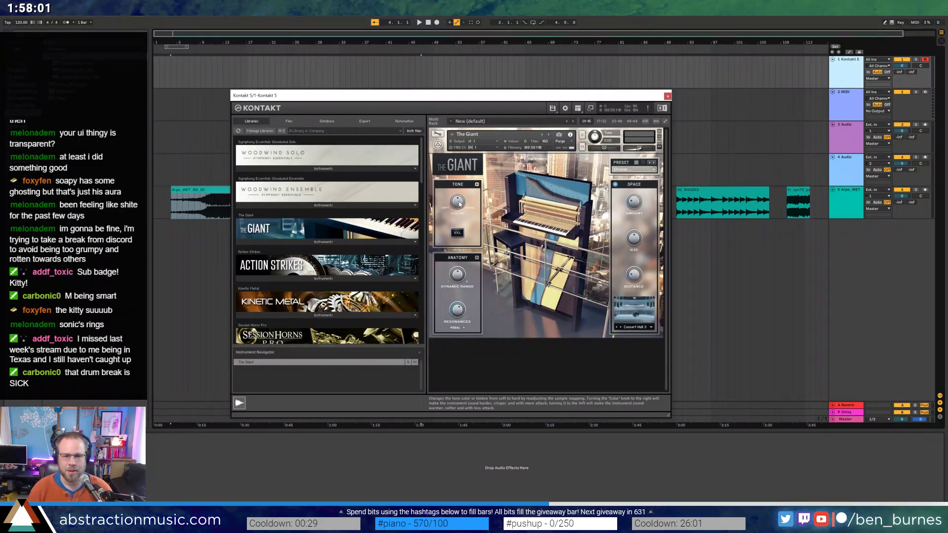
{"action": "left_click", "coordinate": [457, 233]}
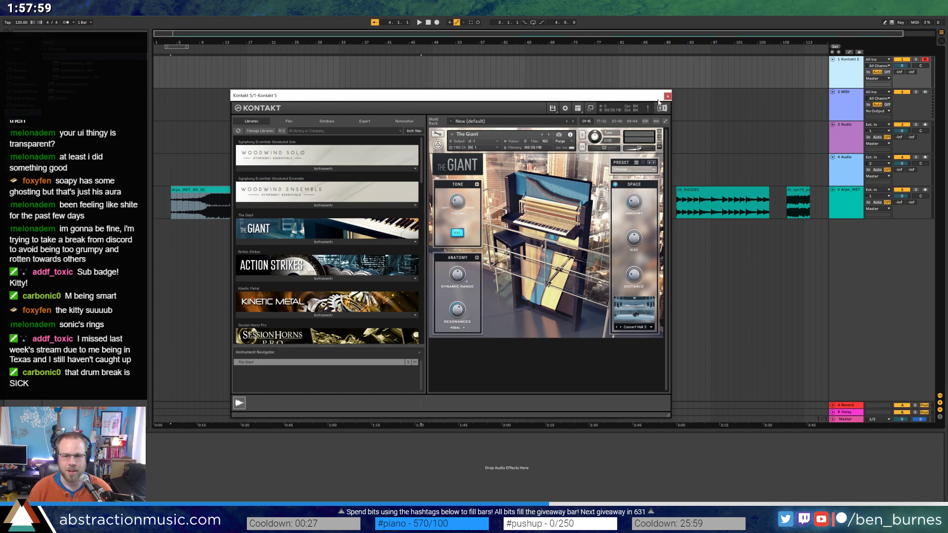
{"action": "left_click", "coordinate": [689, 106]}
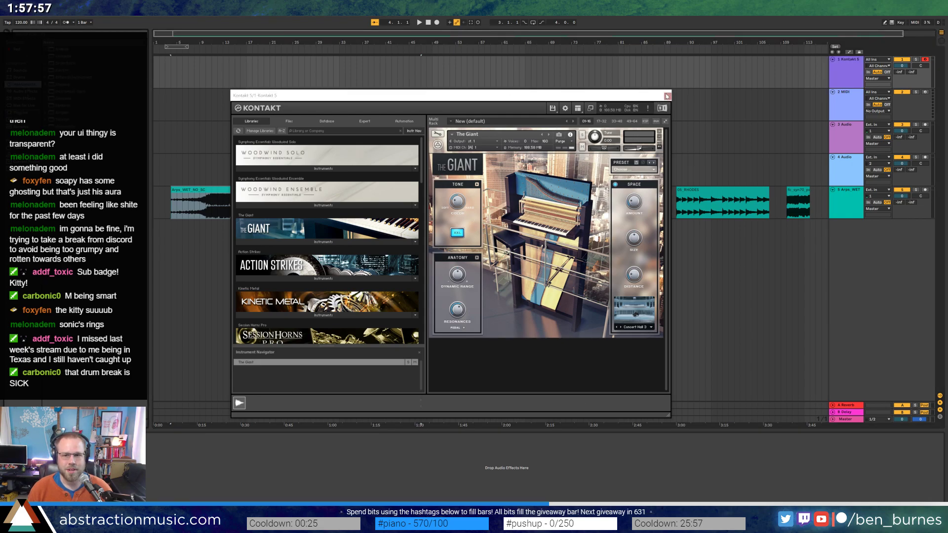
{"action": "left_click", "coordinate": [667, 96]}
{"action": "left_click", "coordinate": [64, 98]}
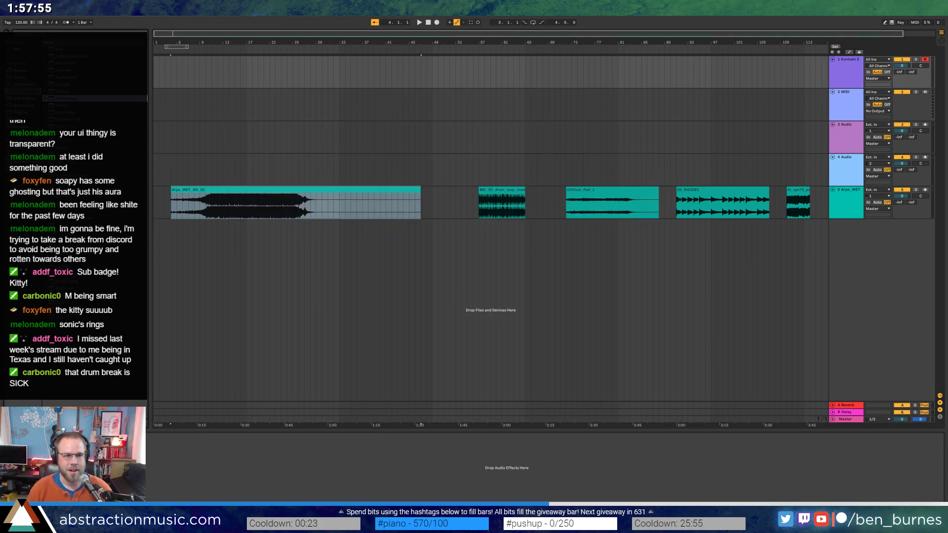
{"action": "key", "text": "Return"}
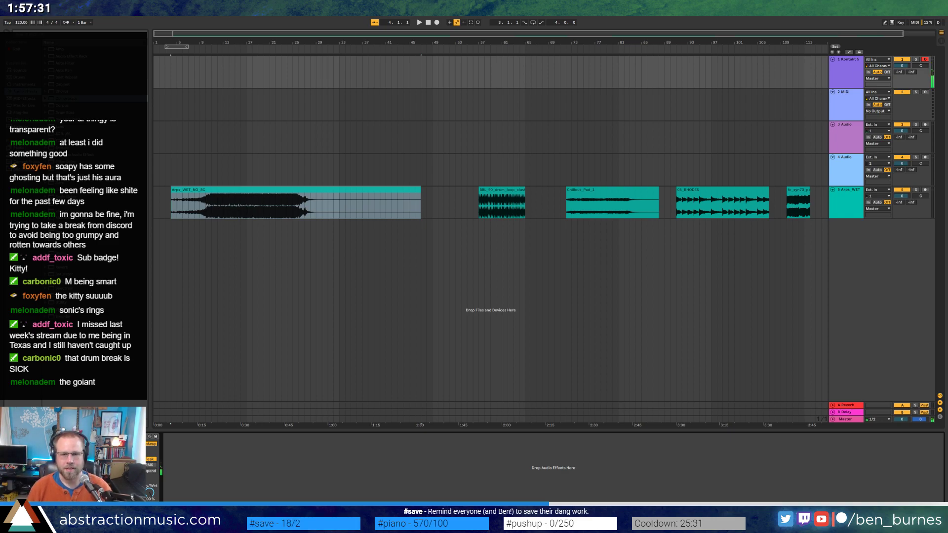
Set the project tempo to 90 BPM.
{"action": "left_click", "coordinate": [19, 22]}
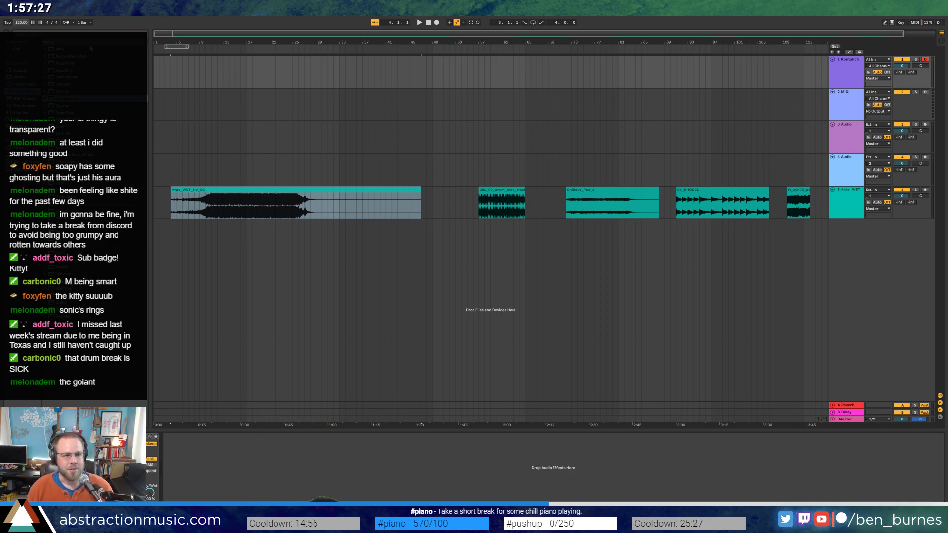
{"action": "key", "text": "Return"}
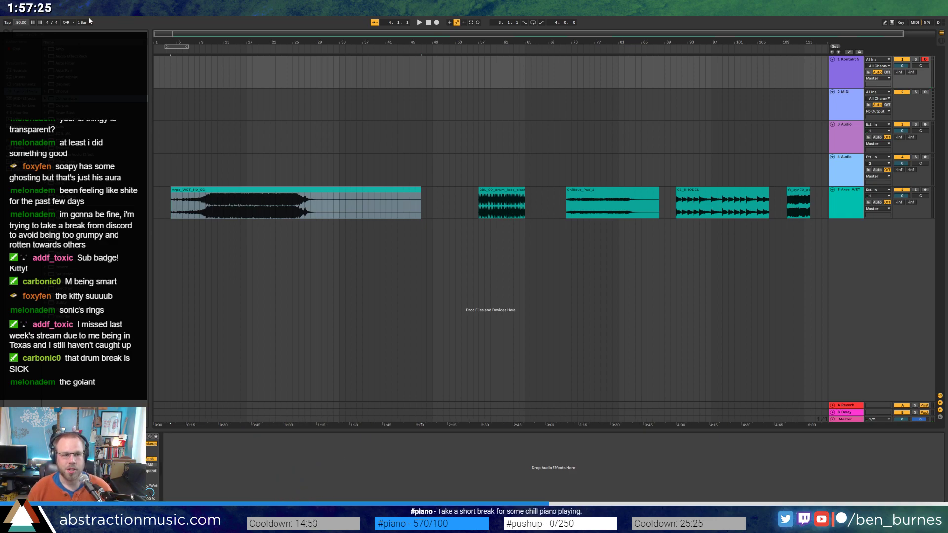
Create an audio track inside a new group named Drums below the arp track, and move the drum loop onto it at bar 1.
{"action": "mouse_move", "coordinate": [494, 192]}
{"action": "left_mouse_down"}
{"action": "mouse_move", "coordinate": [193, 156]}
{"action": "mouse_move", "coordinate": [496, 205]}
{"action": "mouse_move", "coordinate": [484, 205]}
{"action": "left_mouse_up"}
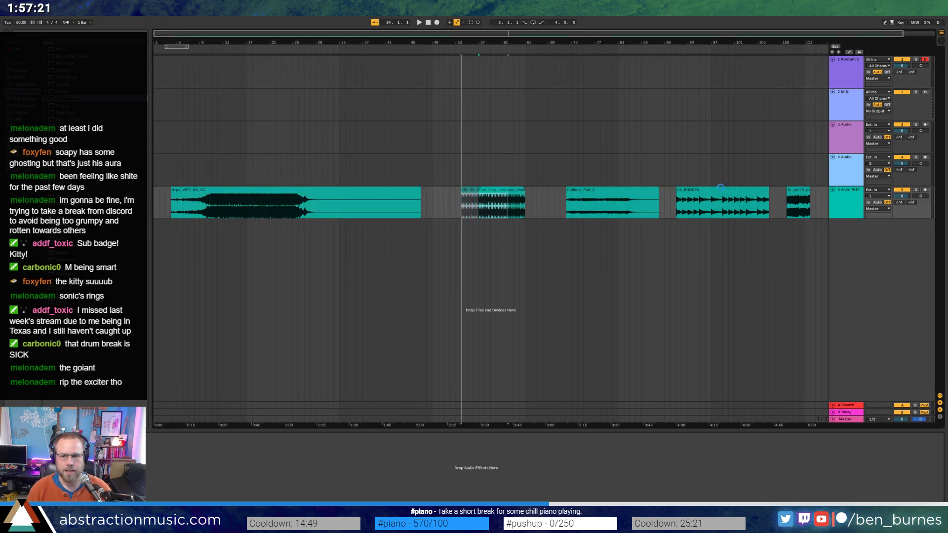
{"action": "left_click", "coordinate": [842, 210]}
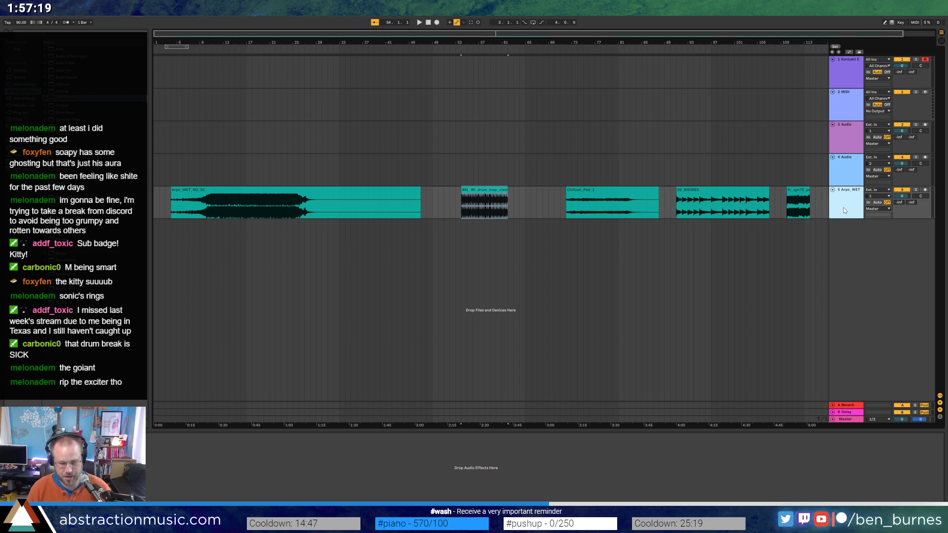
{"action": "key", "text": "ctrl+t"}
{"action": "key", "text": "ctrl+g"}
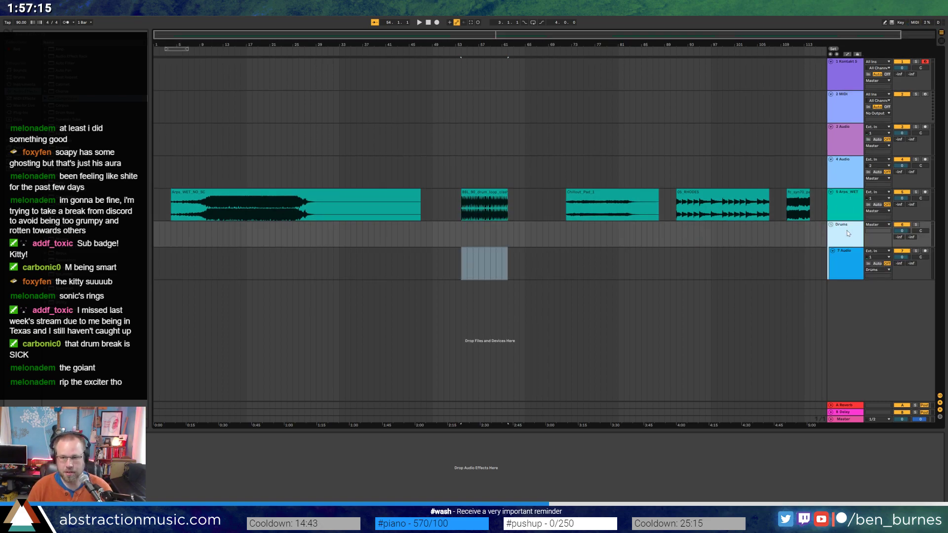
{"action": "left_click_drag", "start_coordinate": [467, 212], "coordinate": [157, 261]}
Move the arp clip to bar 26 on its track and play the arrangement from there.
{"action": "left_click_drag", "start_coordinate": [244, 191], "coordinate": [372, 192]}
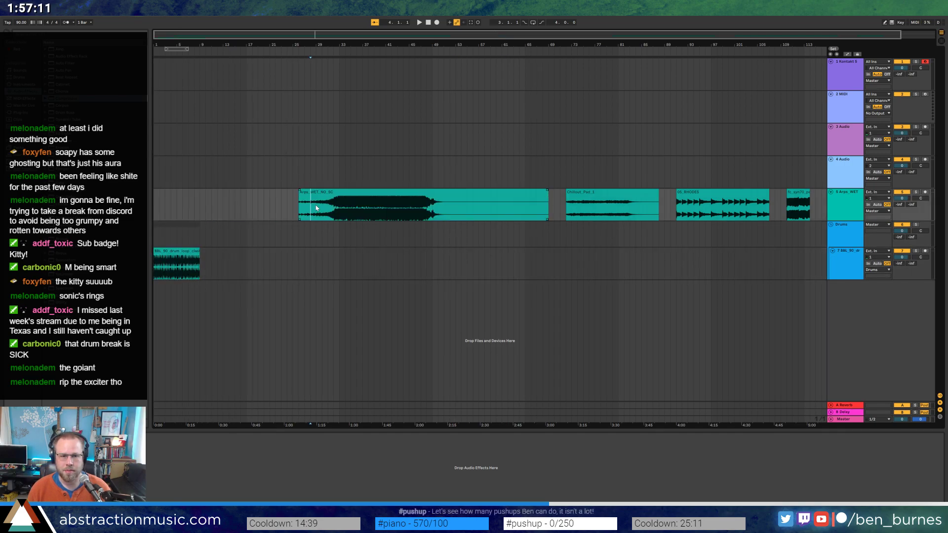
{"action": "scroll", "coordinate": [304, 213], "scroll_direction": "up", "scroll_amount": 3}
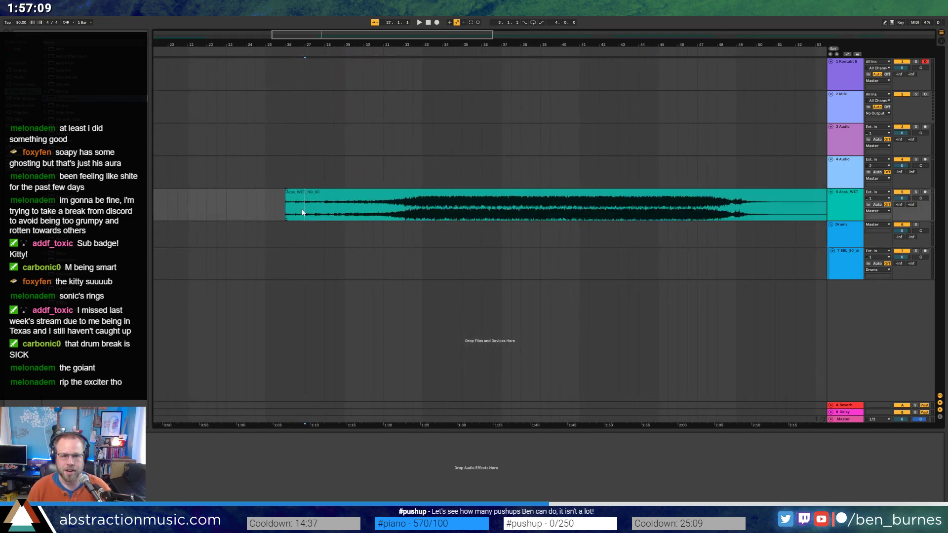
{"action": "scroll", "coordinate": [286, 213], "scroll_direction": "left", "scroll_amount": 5}
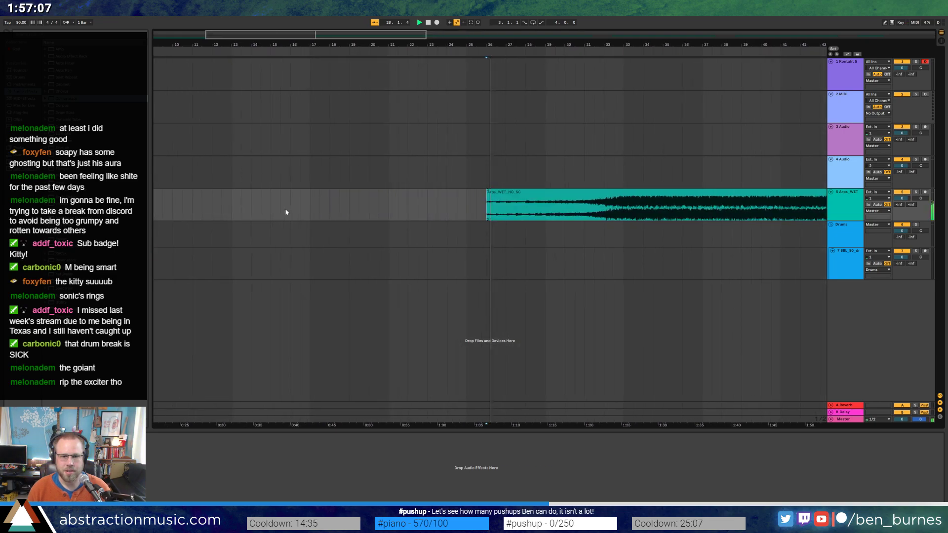
Toggle warping on the arp clip and play it from bar 26 to check its timing.
{"action": "left_click", "coordinate": [520, 192]}
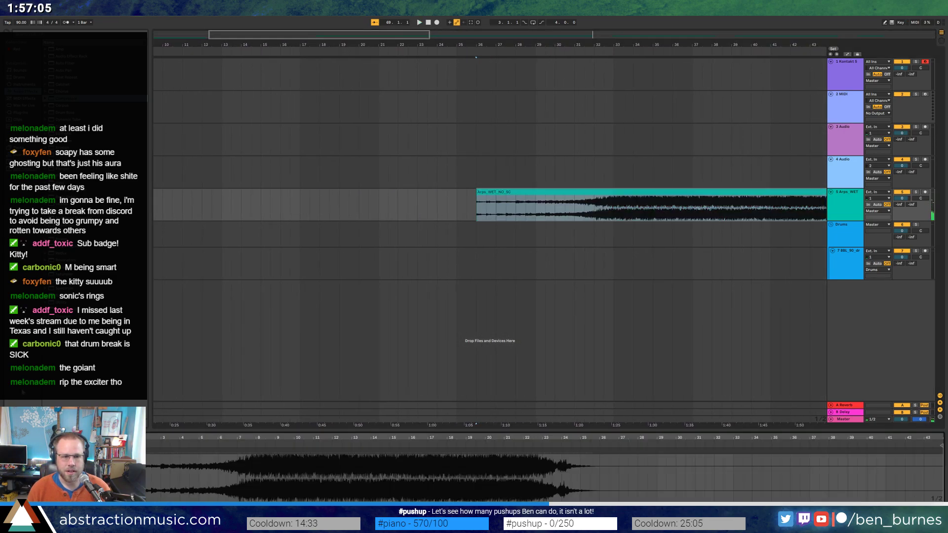
{"action": "left_click", "coordinate": [68, 446]}
{"action": "key", "text": "space"}
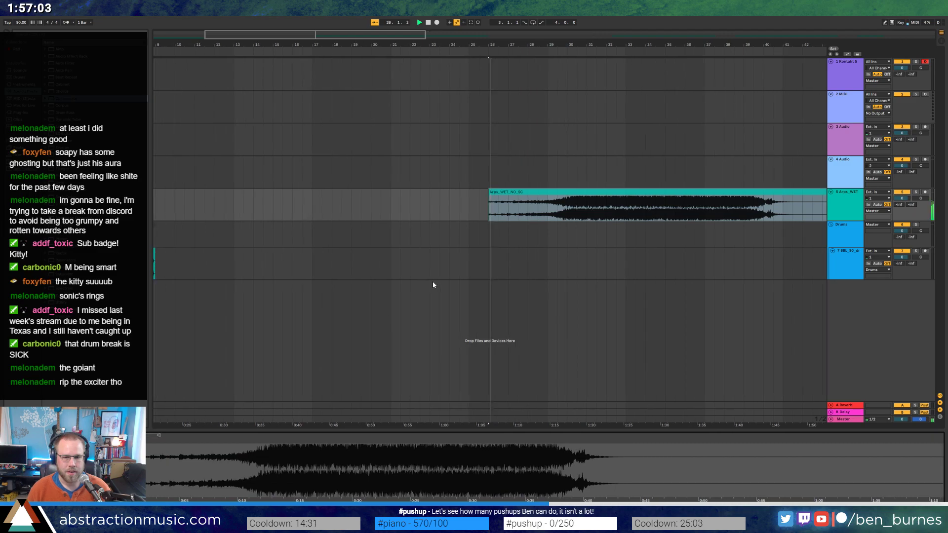
{"action": "key", "text": "space"}
{"action": "left_click", "coordinate": [67, 447]}
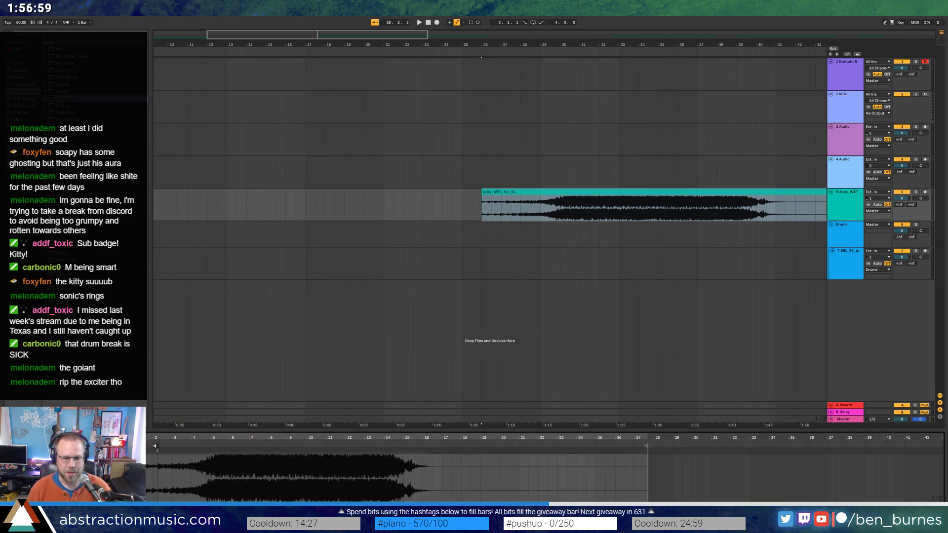
Shift the arp clip's start slightly so its first note lines up with bar 26, and play it back.
{"action": "mouse_move", "coordinate": [134, 450]}
{"action": "left_mouse_down"}
{"action": "mouse_move", "coordinate": [105, 446]}
{"action": "mouse_move", "coordinate": [490, 446]}
{"action": "left_mouse_up"}
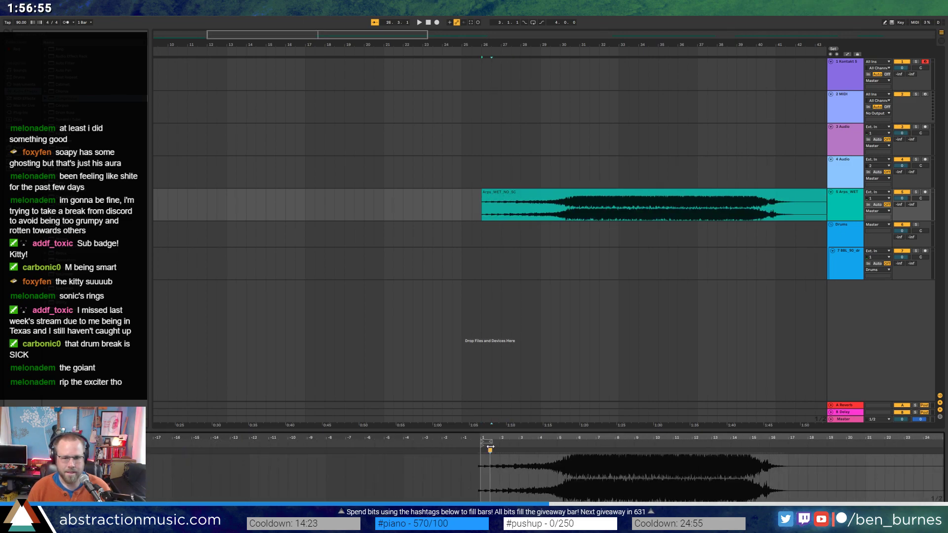
{"action": "left_click", "coordinate": [482, 199]}
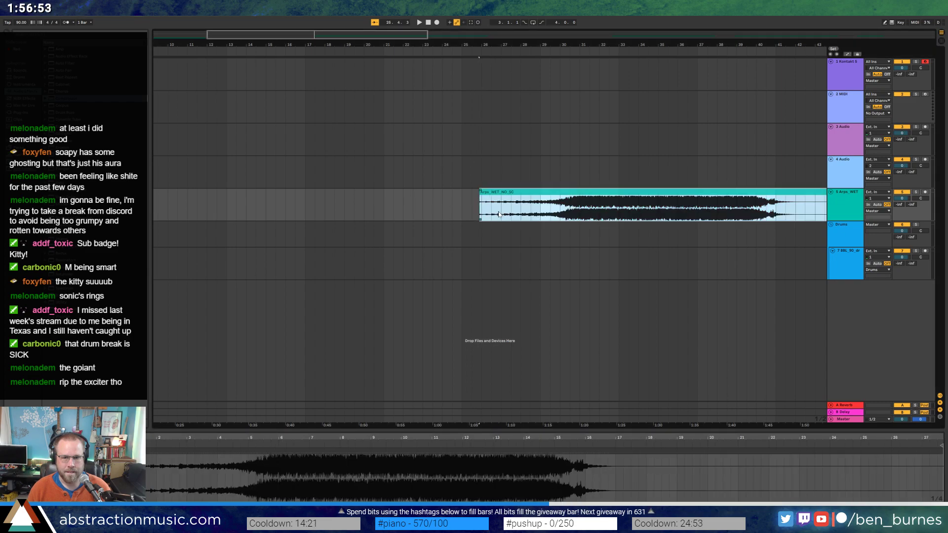
{"action": "left_click", "coordinate": [482, 208]}
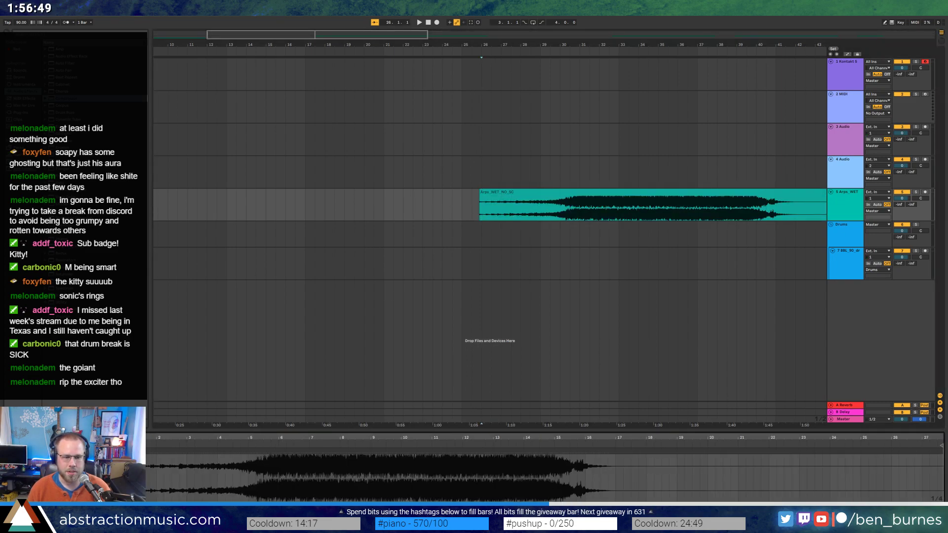
{"action": "key", "text": "space"}
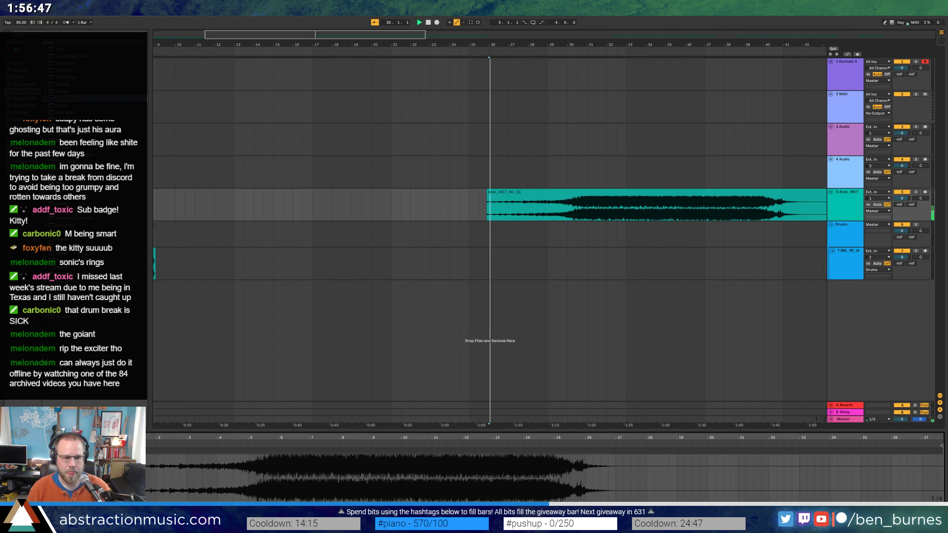
{"action": "key", "text": "space"}
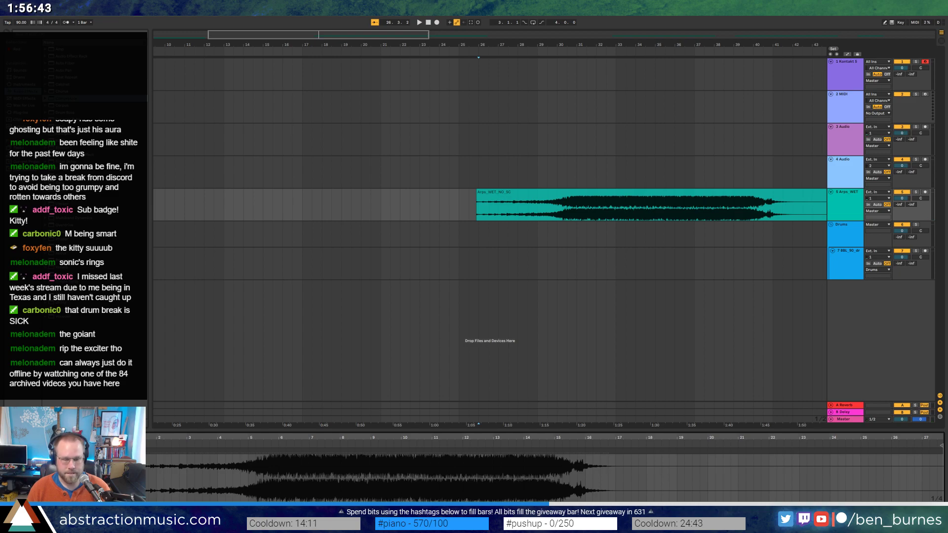
Trim the beginning of the arp clip exactly to bar 26 and check it by playing from there.
{"action": "key", "text": "space"}
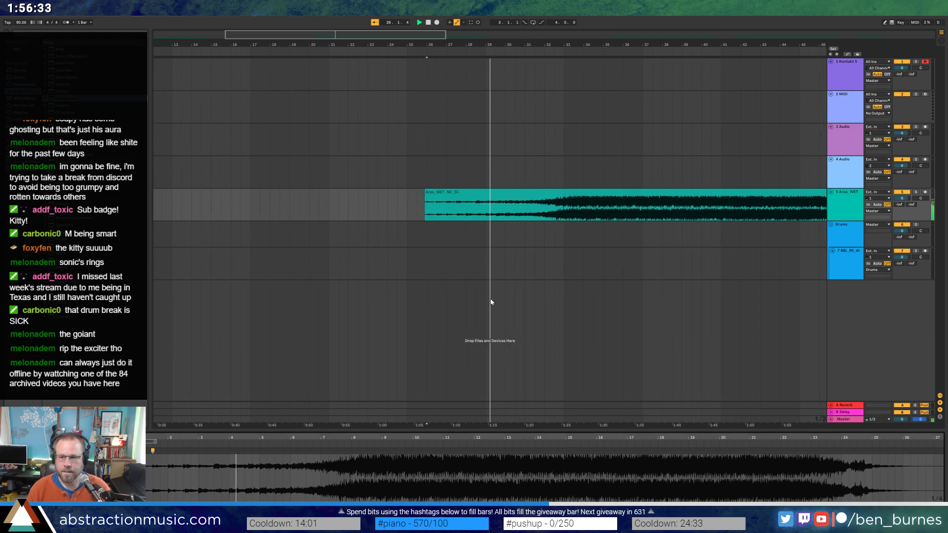
{"action": "key", "text": "space"}
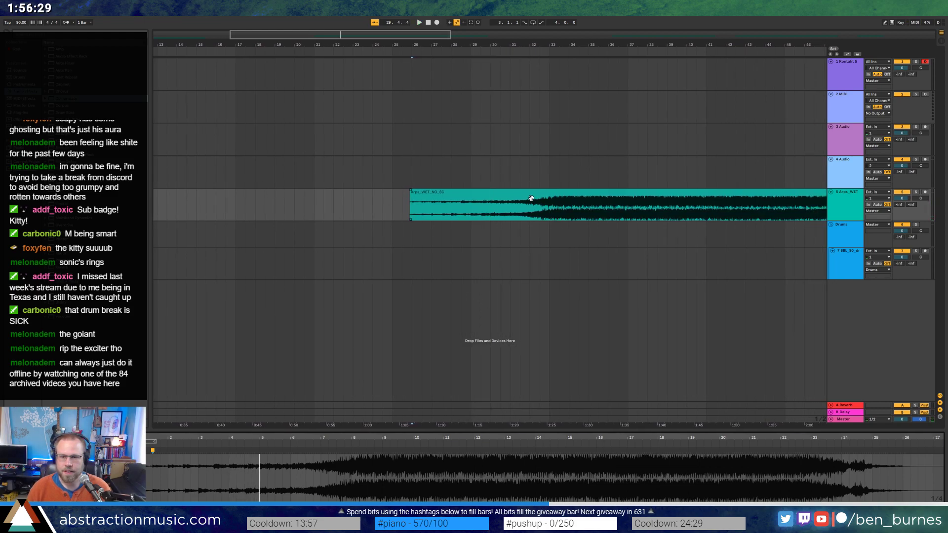
{"action": "left_click", "coordinate": [542, 213], "text": "shift"}
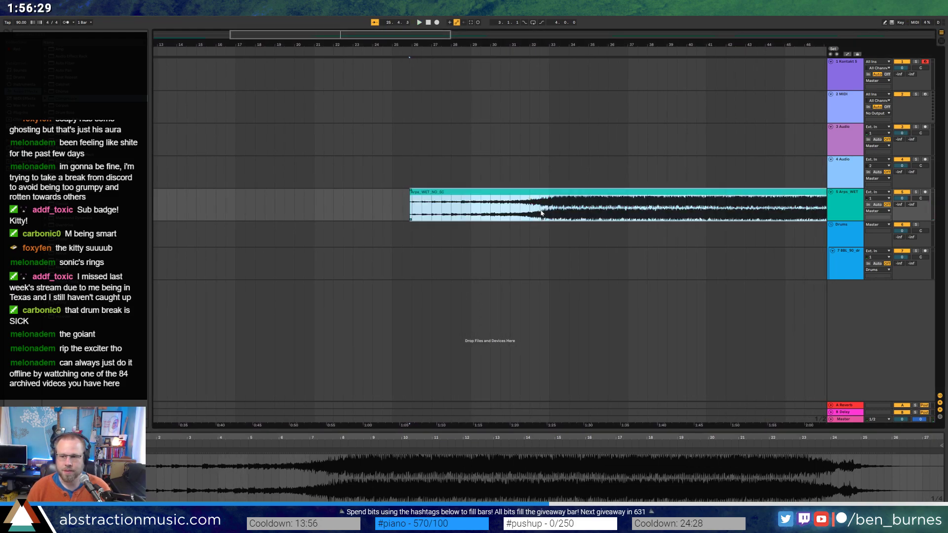
{"action": "left_click", "coordinate": [409, 200]}
{"action": "left_click", "coordinate": [410, 193]}
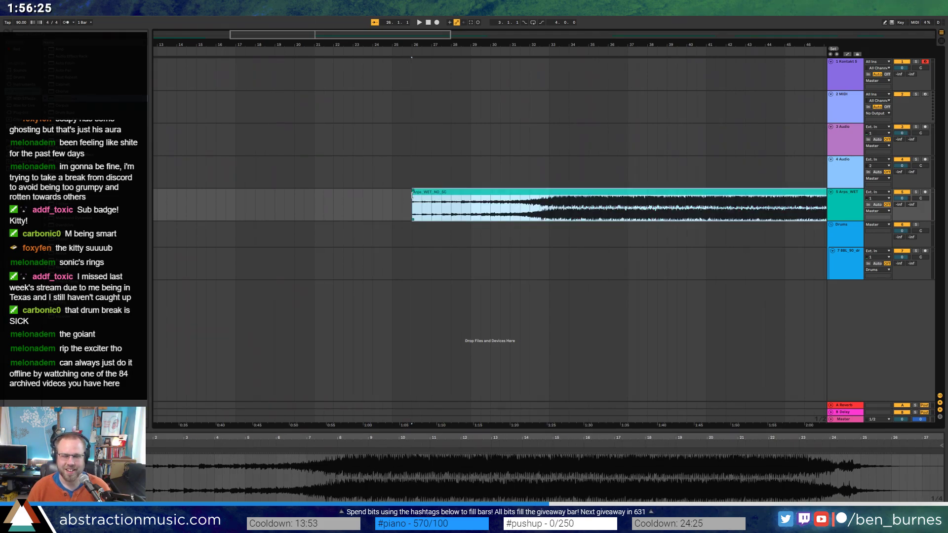
{"action": "scroll", "coordinate": [411, 195], "scroll_direction": "left", "scroll_amount": 4}
{"action": "key", "text": "space"}
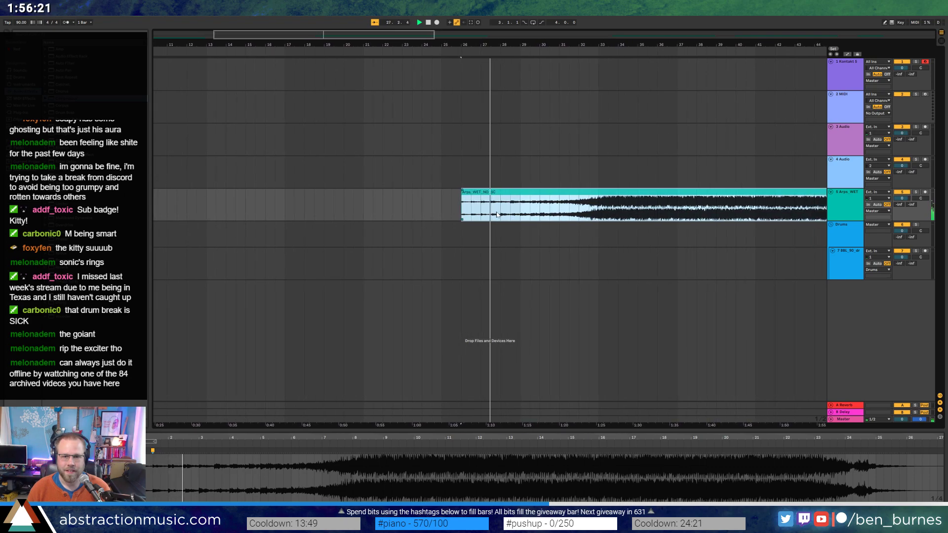
{"action": "key", "text": "space"}
Remove the arp between bar 28 and the middle of bar 31, and paste a half-bar slice at bar 27 beat 3.
{"action": "left_click_drag", "start_coordinate": [489, 214], "coordinate": [558, 213]}
{"action": "key", "text": "ctrl+e"}
{"action": "key", "text": "ctrl+x"}
{"action": "left_click", "coordinate": [480, 210]}
{"action": "key", "text": "ctrl+v"}
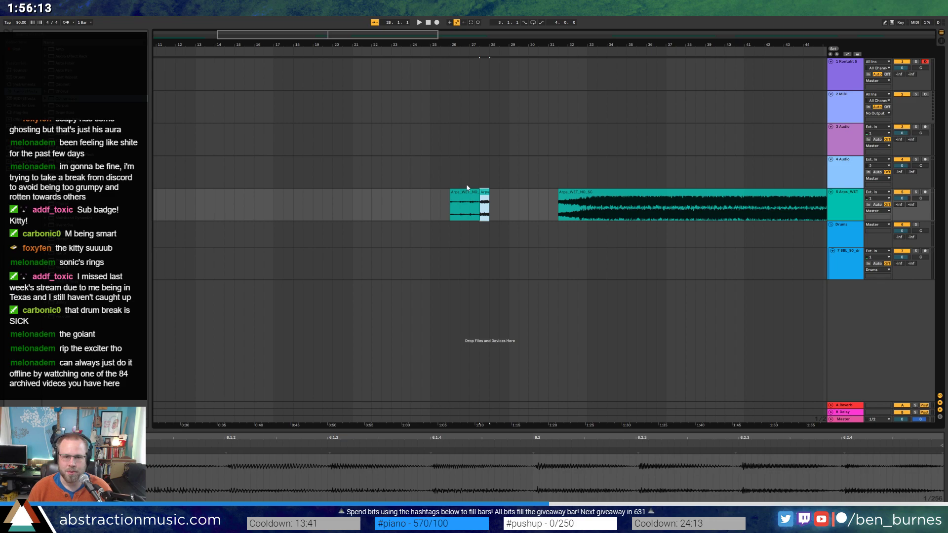
Copy the edited two-bar arp phrase to bar 1 and repeat it so it fills bars 1 to 4.
{"action": "left_click", "coordinate": [467, 188]}
{"action": "key", "text": "Delete"}
{"action": "scroll", "coordinate": [492, 204], "scroll_direction": "left", "scroll_amount": 5}
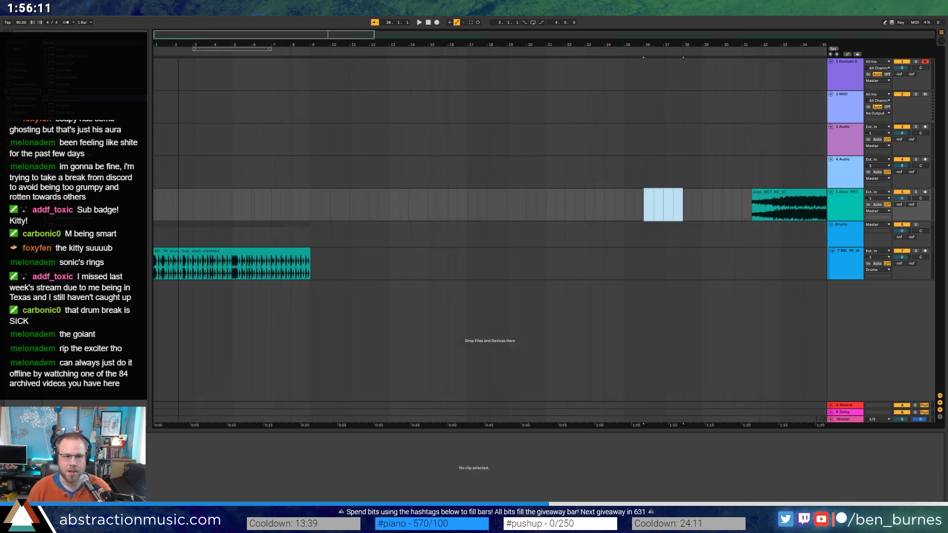
{"action": "key", "text": "ctrl+z"}
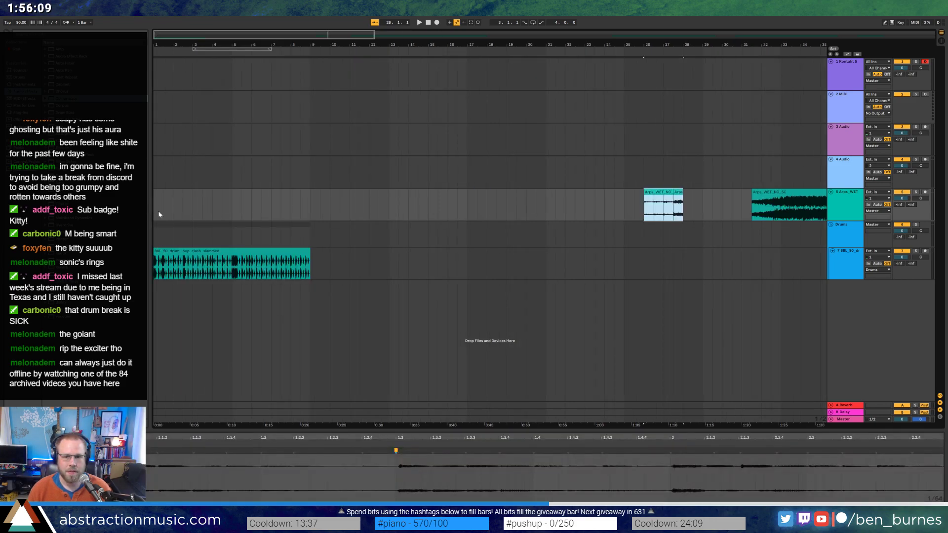
{"action": "left_click", "coordinate": [159, 213]}
{"action": "key", "text": "ctrl+v"}
{"action": "left_click_drag", "start_coordinate": [194, 207], "coordinate": [223, 208]}
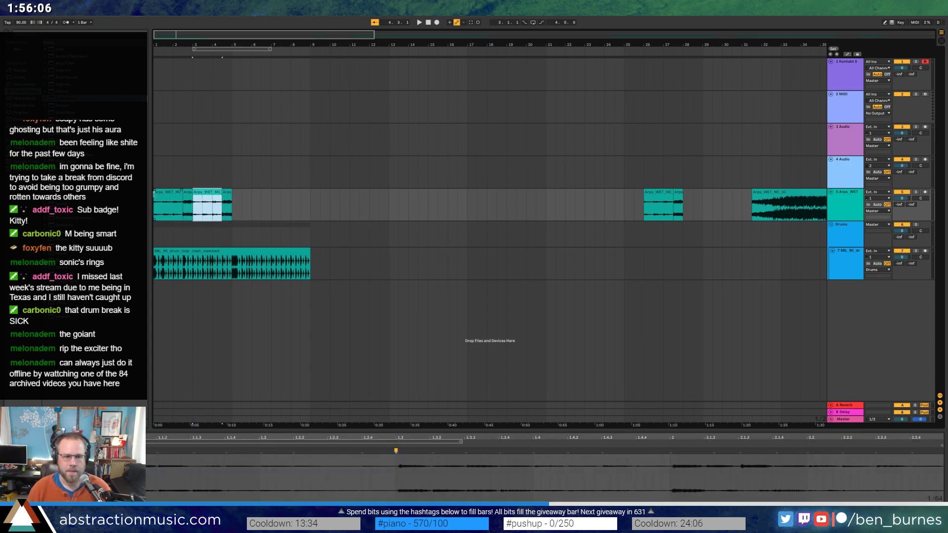
{"action": "double_click", "coordinate": [224, 199]}
Move the drum loop to bar 5 and duplicate the four-bar arp phrase to start there too.
{"action": "left_click_drag", "start_coordinate": [213, 253], "coordinate": [291, 253]}
{"action": "left_click", "coordinate": [157, 202]}
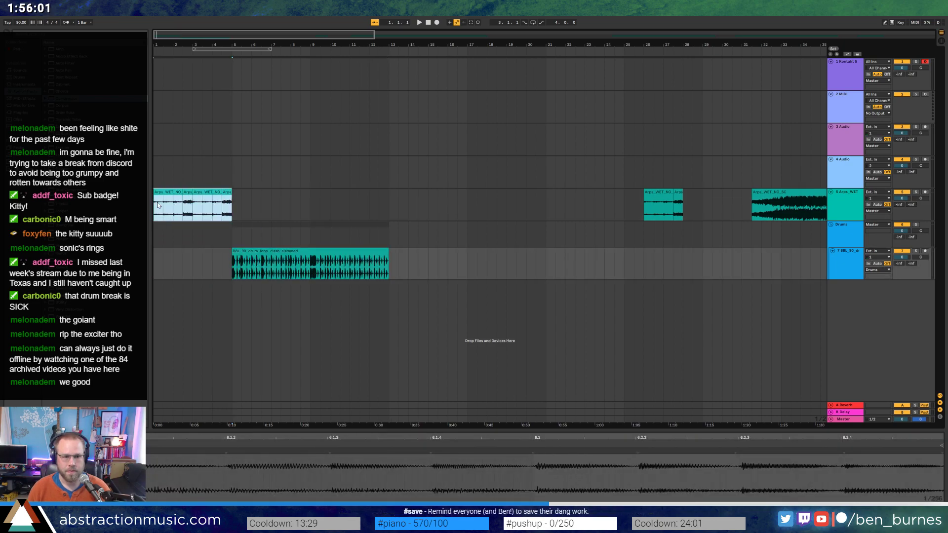
{"action": "key", "text": "ctrl+d"}
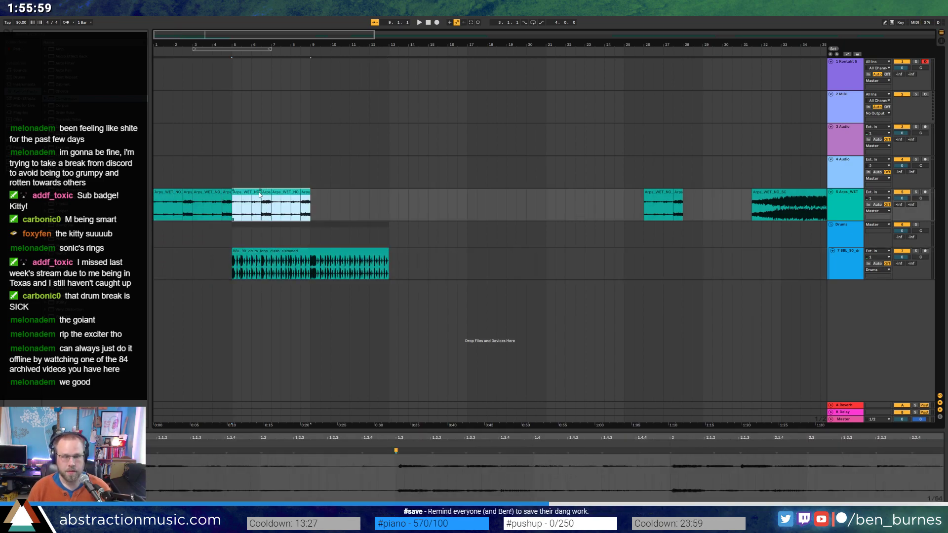
Loop bars 5 to 8, play from bar 1, and shorten the drum loop to end at bar 9.
{"action": "key", "text": "ctrl+l"}
{"action": "left_click", "coordinate": [173, 191]}
{"action": "key", "text": "space"}
{"action": "left_click", "coordinate": [382, 252]}
{"action": "left_click_drag", "start_coordinate": [388, 261], "coordinate": [310, 262]}
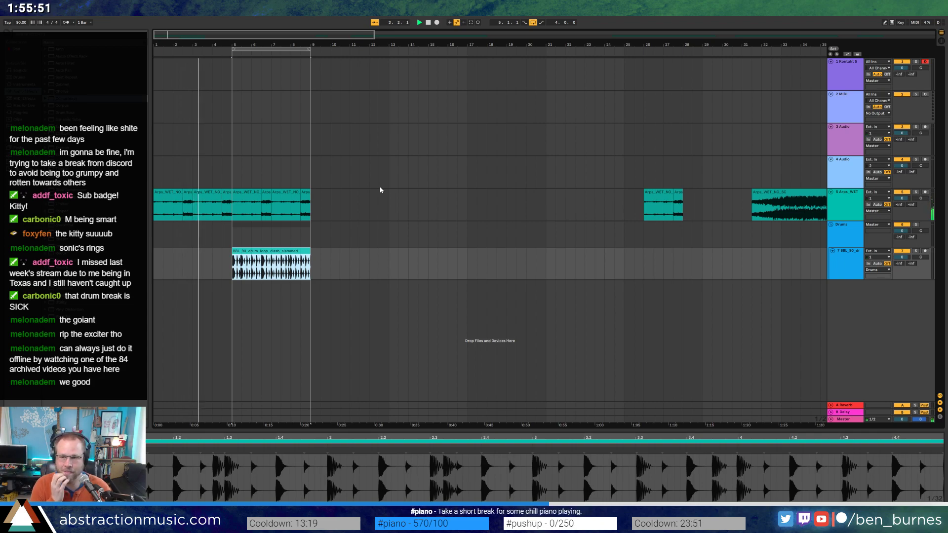
Delete the Reverb and Delay return tracks.
{"action": "left_click", "coordinate": [847, 405]}
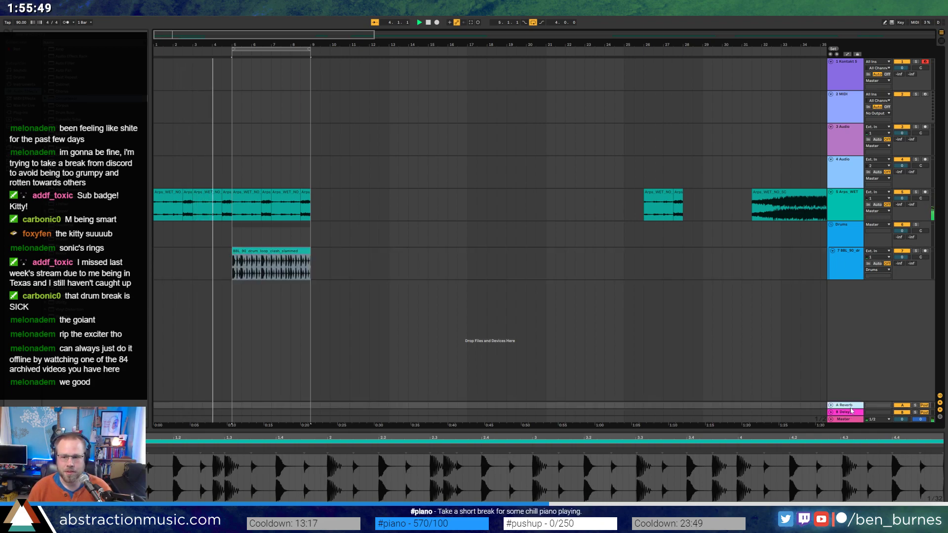
{"action": "left_click", "coordinate": [830, 405]}
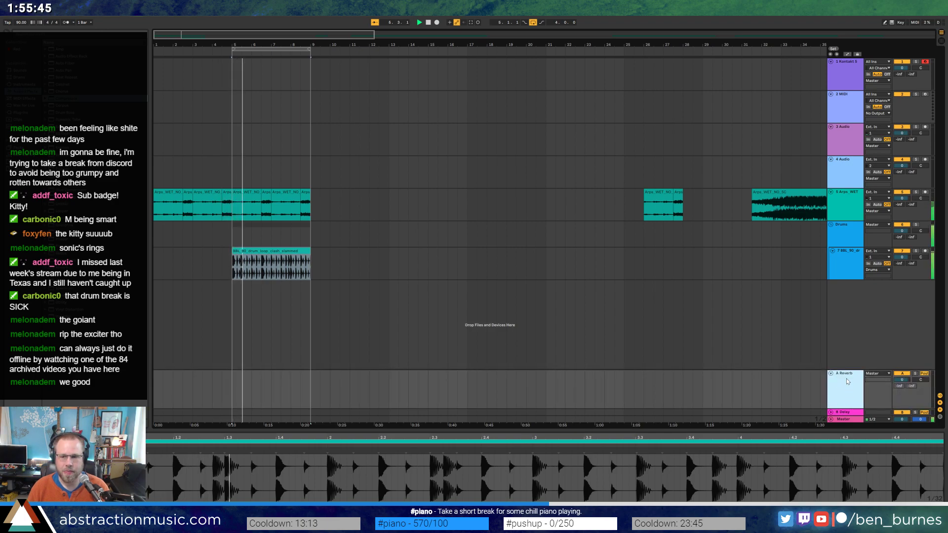
{"action": "key", "text": "Delete"}
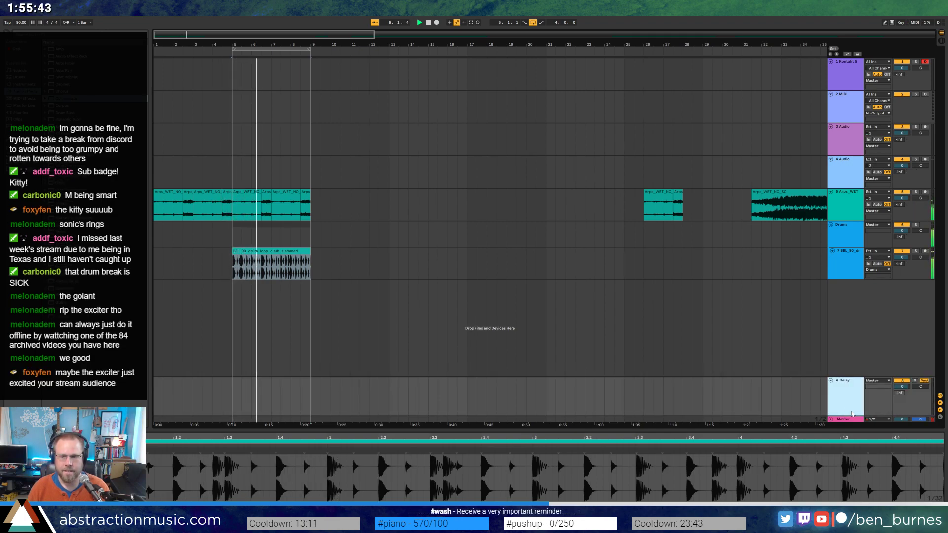
{"action": "key", "text": "Delete"}
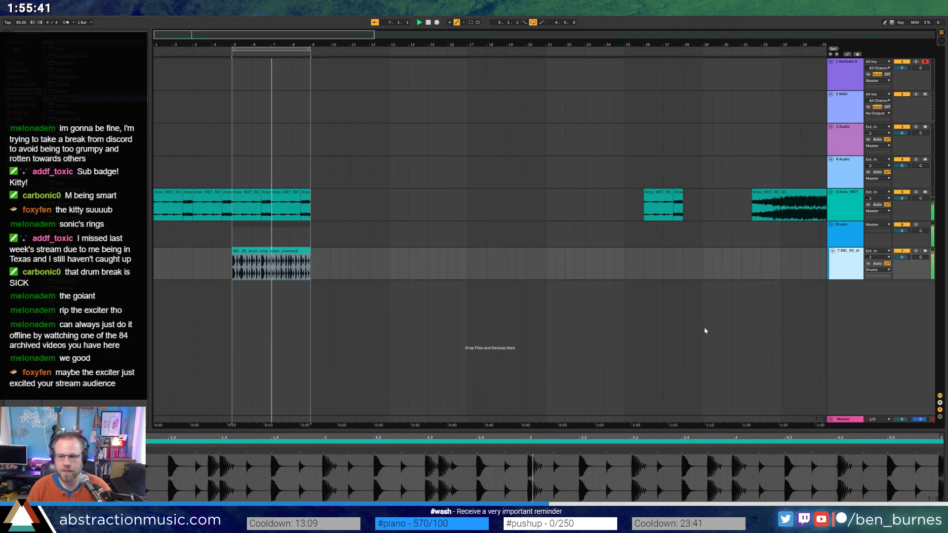
Split the drum loop just before bar 6 and cut a short gap right after that bar line.
{"action": "left_click", "coordinate": [265, 270]}
{"action": "key", "text": "z"}
{"action": "key", "text": "x"}
{"action": "scroll", "coordinate": [346, 301], "scroll_direction": "up", "scroll_amount": 2}
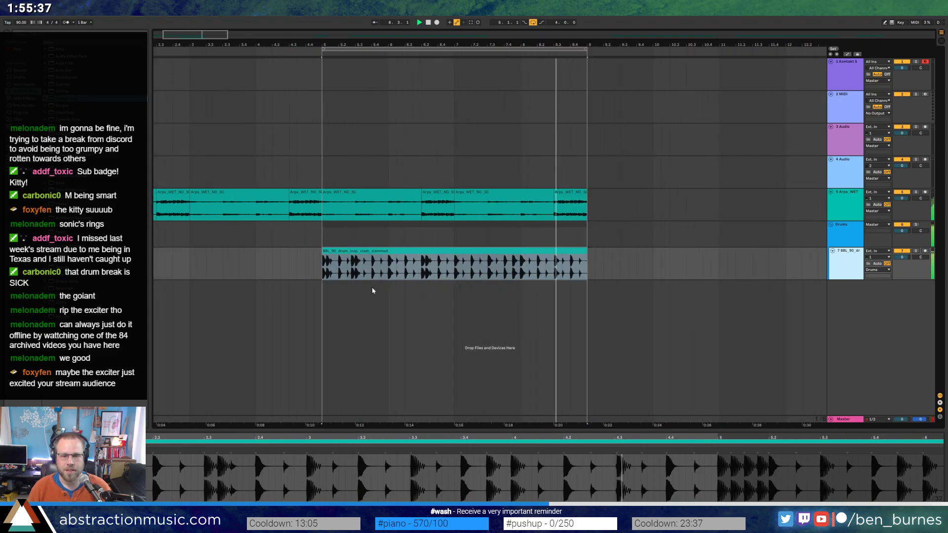
{"action": "scroll", "coordinate": [361, 276], "scroll_direction": "up", "scroll_amount": 4}
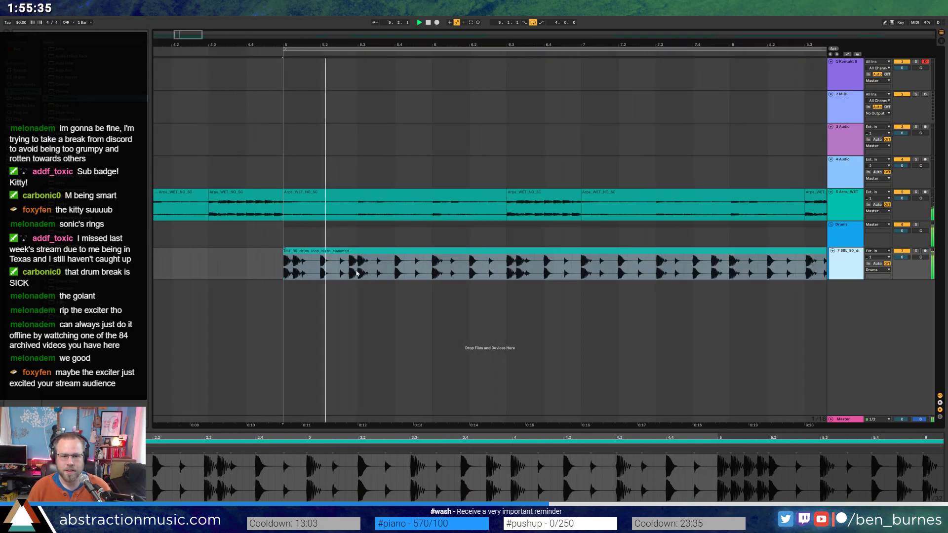
{"action": "key", "text": "space"}
{"action": "mouse_move", "coordinate": [409, 269]}
{"action": "left_mouse_down"}
{"action": "mouse_move", "coordinate": [429, 270]}
{"action": "mouse_move", "coordinate": [410, 269]}
{"action": "mouse_move", "coordinate": [417, 257]}
{"action": "mouse_move", "coordinate": [398, 255]}
{"action": "left_mouse_up"}
{"action": "scroll", "coordinate": [399, 256], "scroll_direction": "up", "scroll_amount": 3}
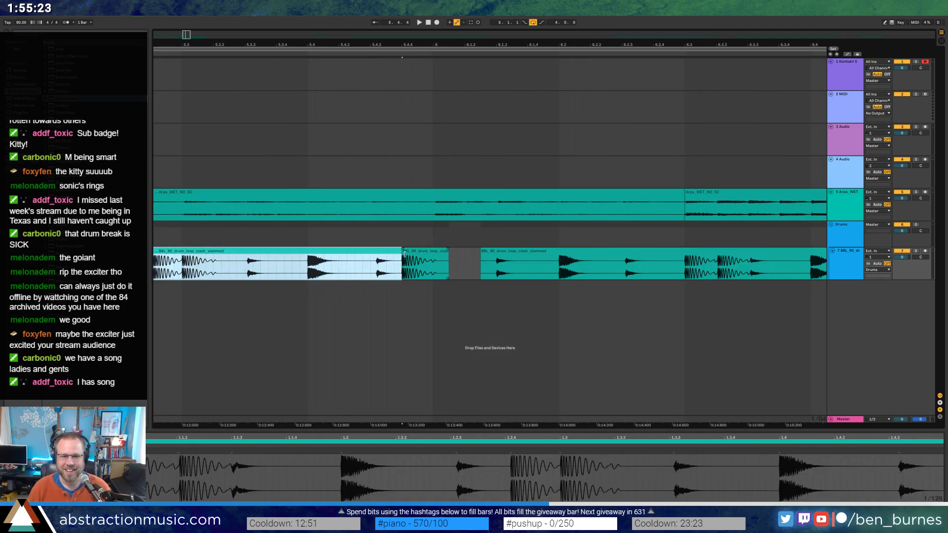
Play the edited drums from bar 5 and cut a second gap in the drum loop at bar 6 beat 3.
{"action": "left_click", "coordinate": [405, 254]}
{"action": "scroll", "coordinate": [387, 273], "scroll_direction": "down", "scroll_amount": 5}
{"action": "left_click", "coordinate": [304, 258]}
{"action": "key", "text": "space"}
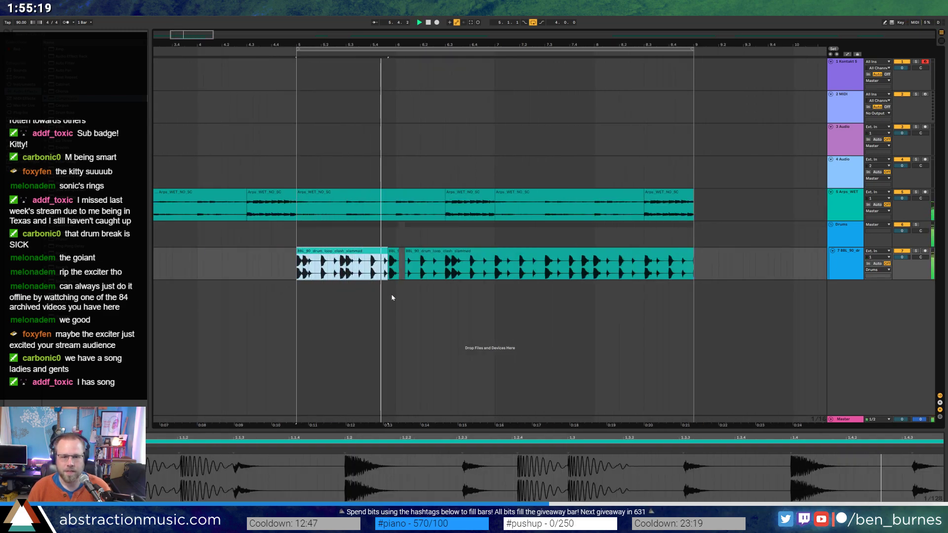
{"action": "key", "text": "space"}
{"action": "scroll", "coordinate": [462, 261], "scroll_direction": "up", "scroll_amount": 3}
{"action": "left_click_drag", "start_coordinate": [431, 270], "coordinate": [453, 272]}
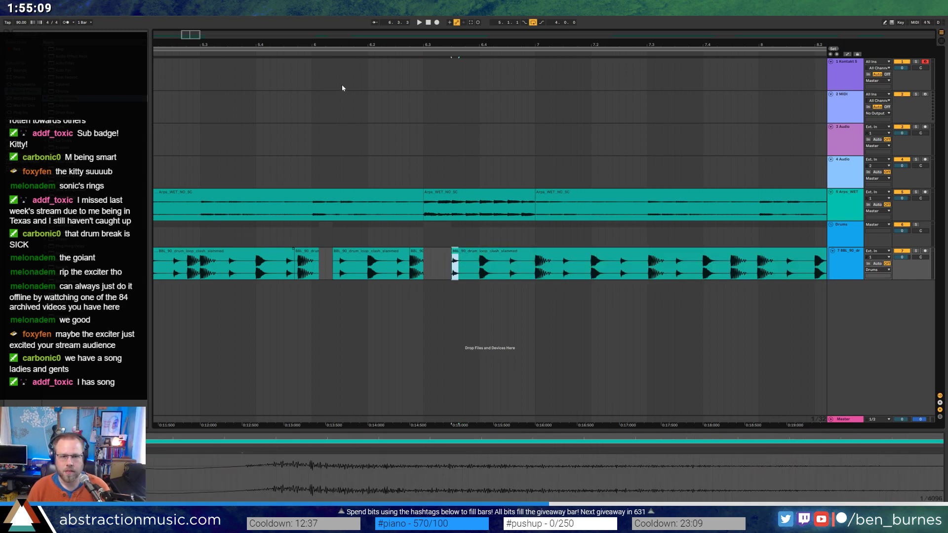
Audition the long arp clip and cut out its half-bar slice starting at bar 32 beat 3.
{"action": "left_click_drag", "start_coordinate": [213, 46], "coordinate": [188, 34]}
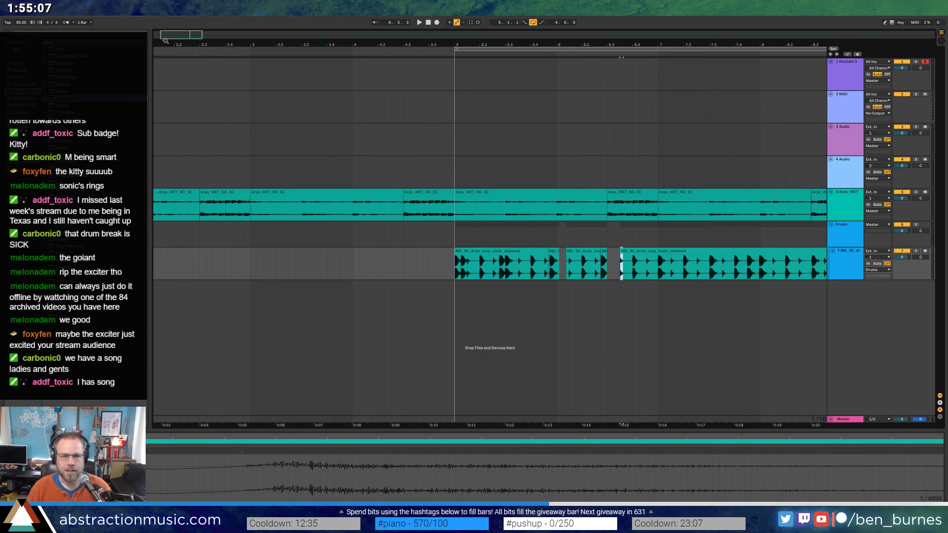
{"action": "key", "text": "minus"}
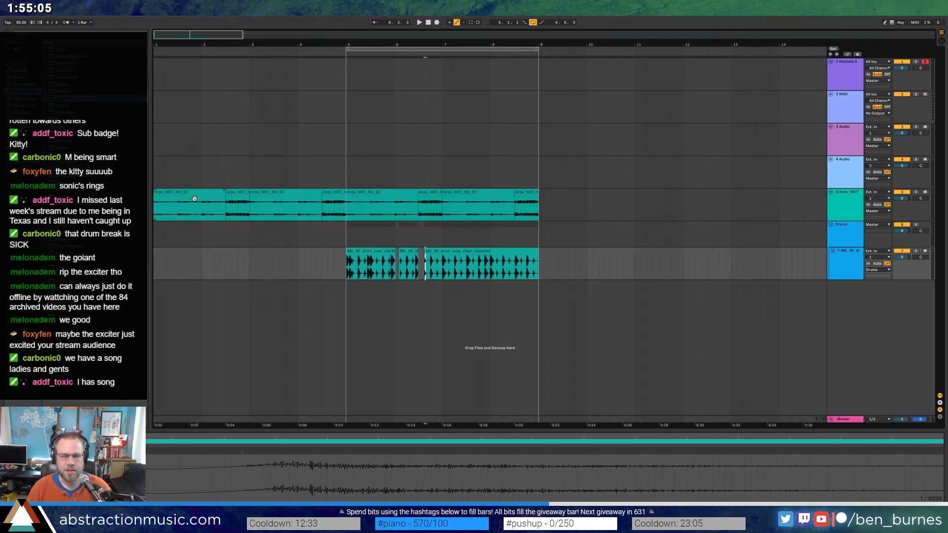
{"action": "left_click", "coordinate": [194, 198]}
{"action": "key", "text": "minus"}
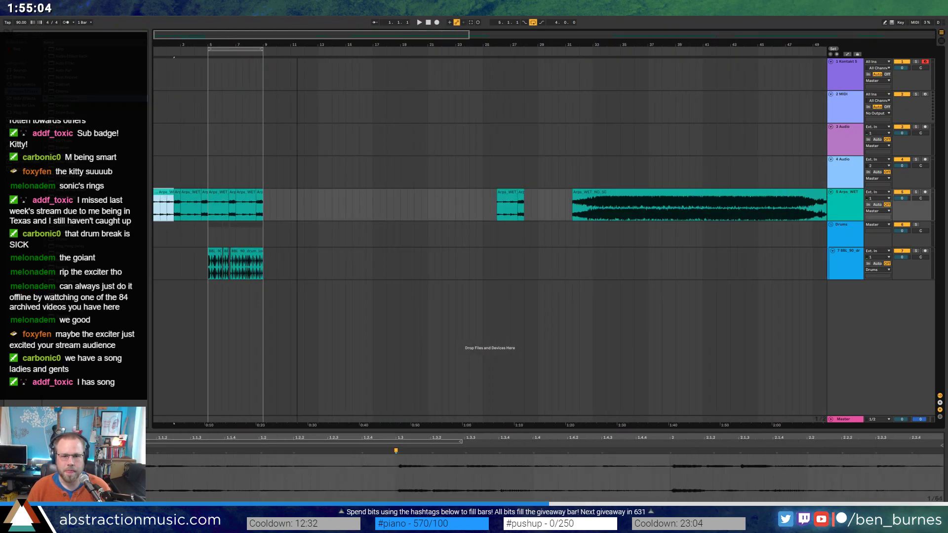
{"action": "left_click", "coordinate": [579, 216]}
{"action": "key", "text": "space"}
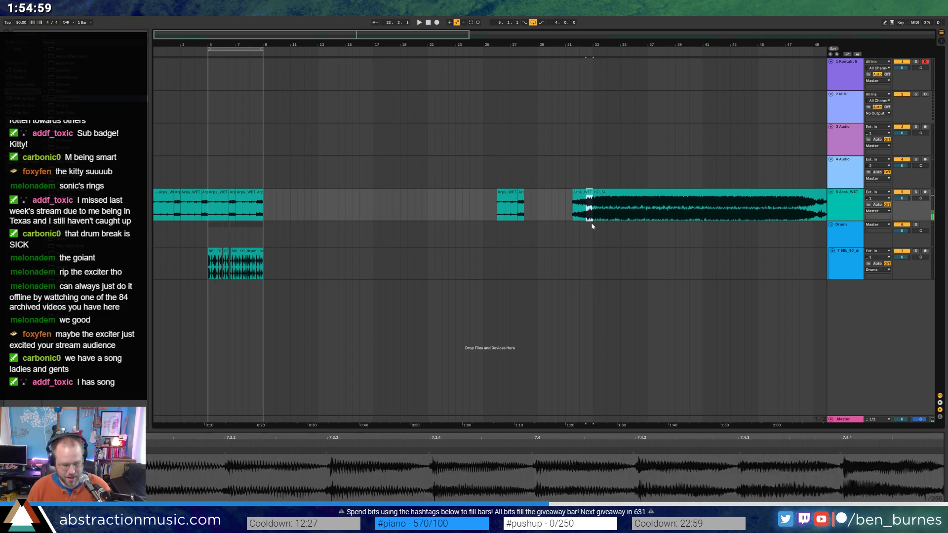
{"action": "key", "text": "Delete"}
Paste the half-bar arp slice over the second half of bars 2, 4, 6 and 8 on the arp track.
{"action": "left_click", "coordinate": [179, 193]}
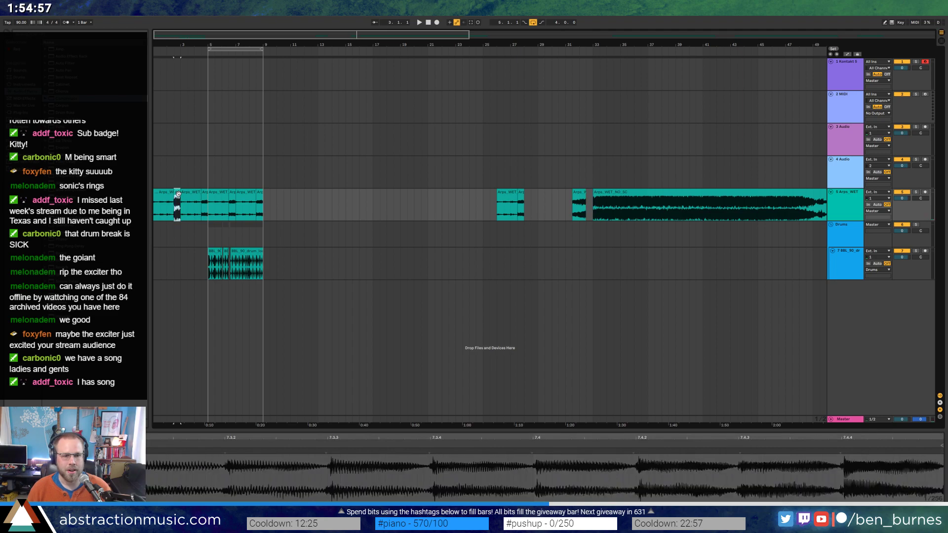
{"action": "left_click", "coordinate": [204, 195]}
{"action": "left_click", "coordinate": [232, 195]}
{"action": "left_click", "coordinate": [259, 195]}
{"action": "left_click", "coordinate": [164, 193]}
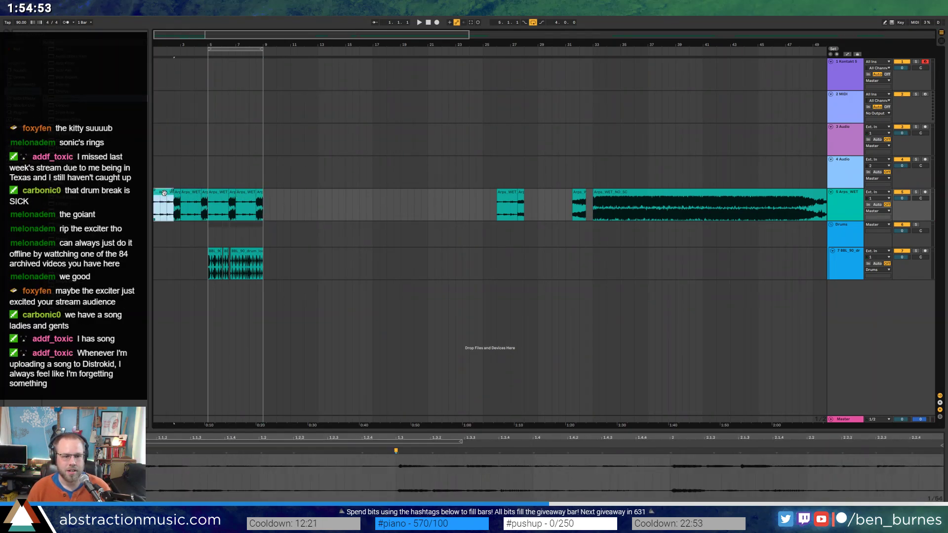
Enlarge the clip waveform view and audition the opening arp clip from bar 1.
{"action": "left_click", "coordinate": [396, 466]}
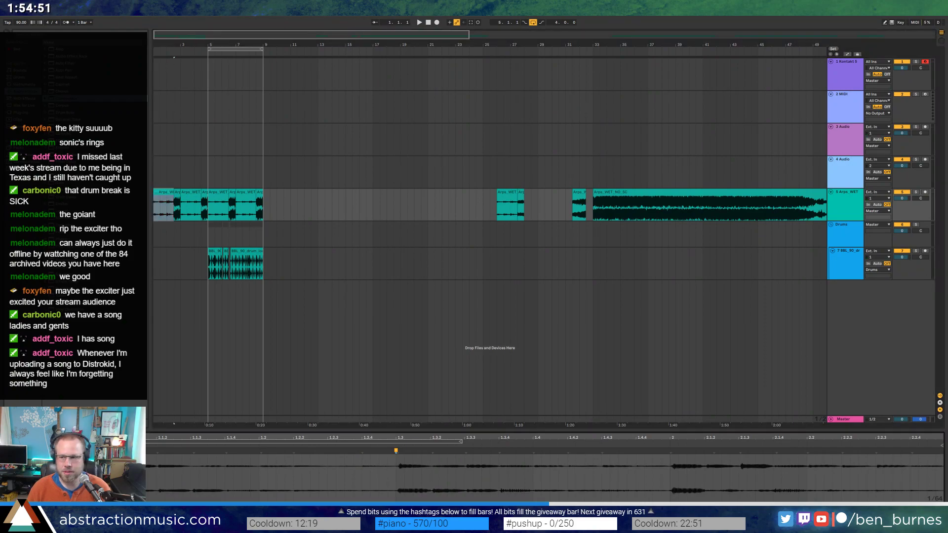
{"action": "left_click_drag", "start_coordinate": [370, 398], "coordinate": [373, 381]}
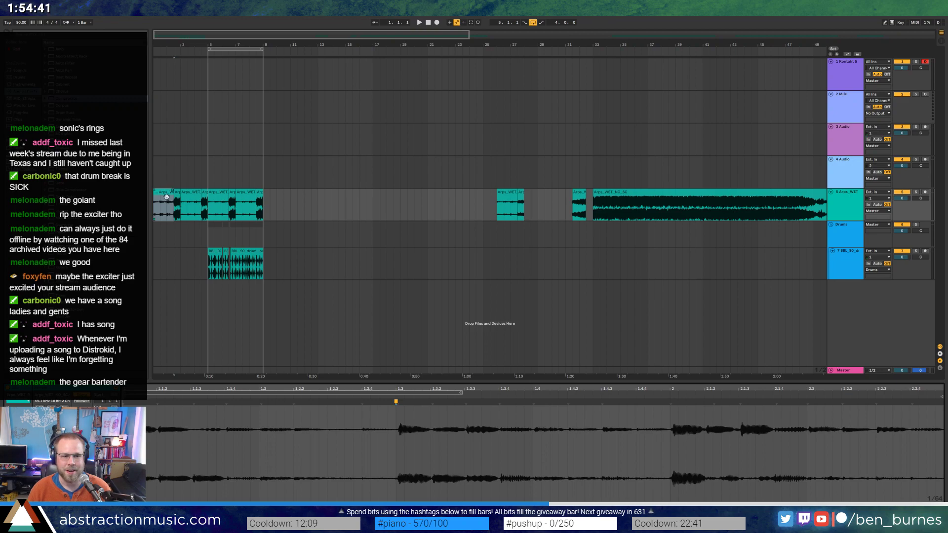
{"action": "left_click", "coordinate": [192, 194]}
{"action": "left_click", "coordinate": [217, 195]}
{"action": "left_click", "coordinate": [246, 196]}
{"action": "left_click", "coordinate": [164, 194]}
{"action": "key", "text": "space"}
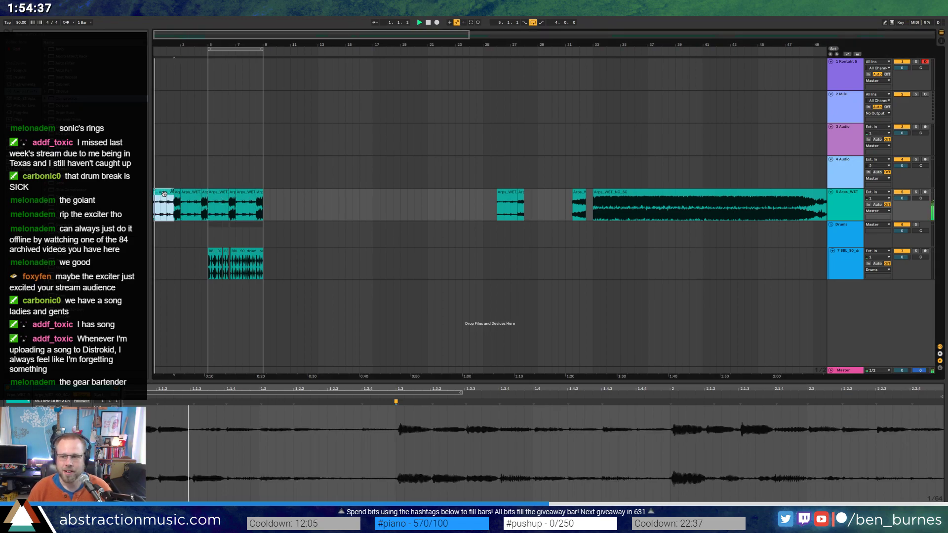
Lower the half-bar arp slice in bar 2 to match the surrounding level and paste it over the slices in bars 4, 6 and 8.
{"action": "left_click", "coordinate": [177, 204]}
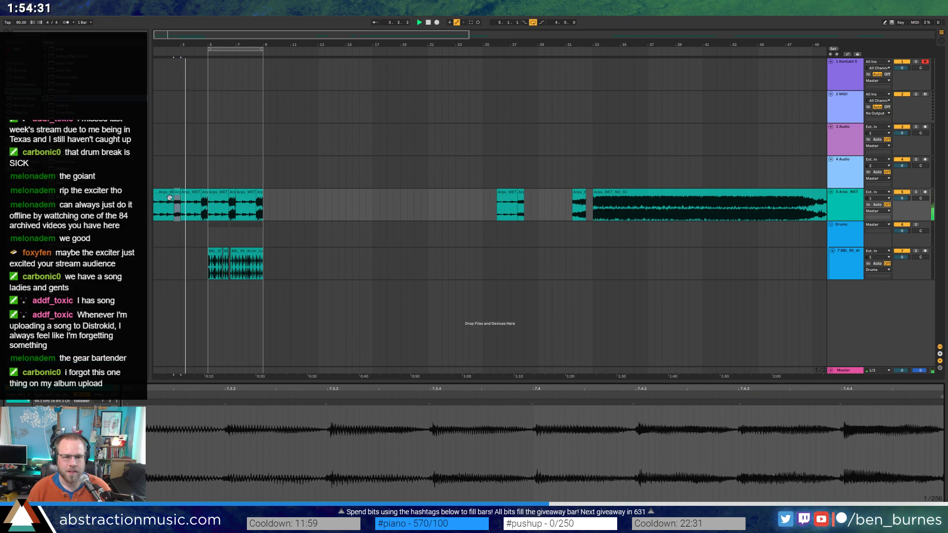
{"action": "left_click", "coordinate": [177, 197]}
{"action": "left_click_drag", "start_coordinate": [196, 200], "coordinate": [259, 195]}
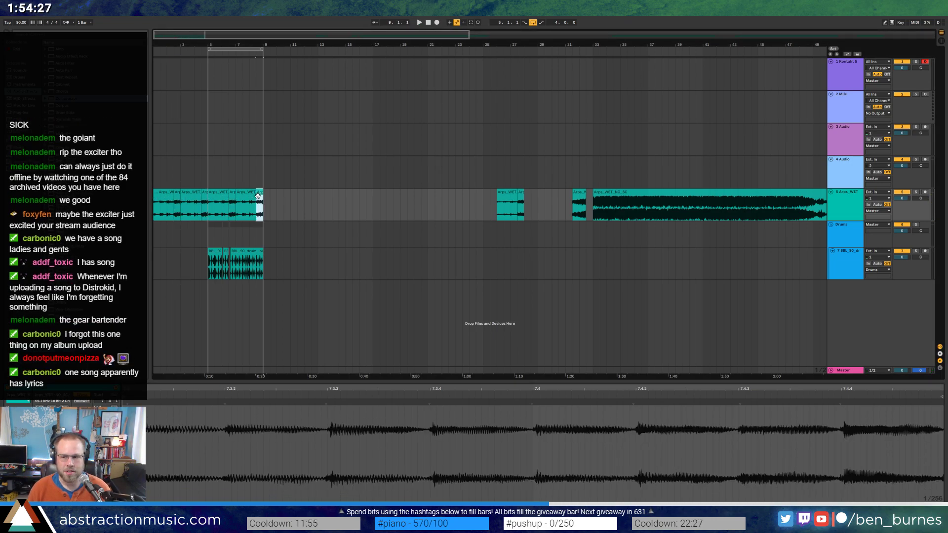
{"action": "key", "text": "ctrl+v"}
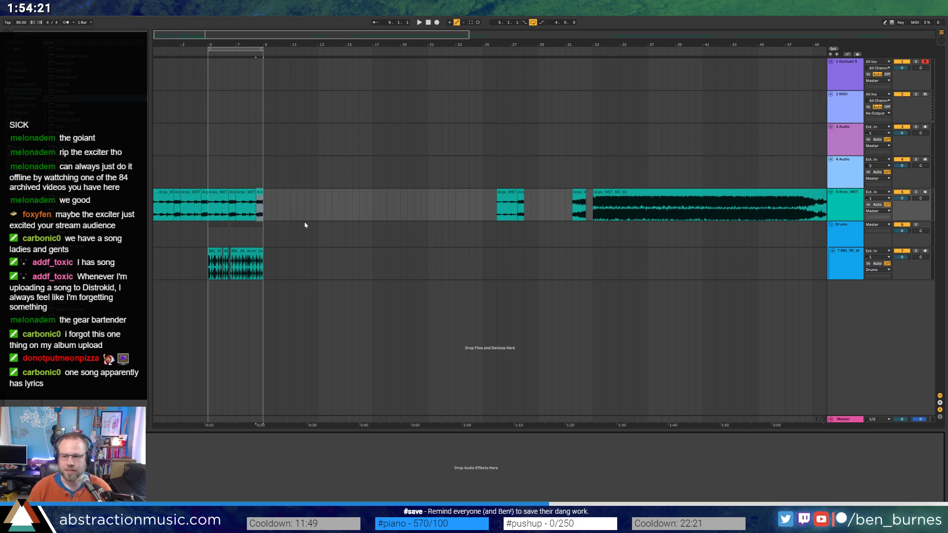
Add a return track, load ValhallaDelay on it and set the delay's mix to 100%.
{"action": "left_click", "coordinate": [841, 210]}
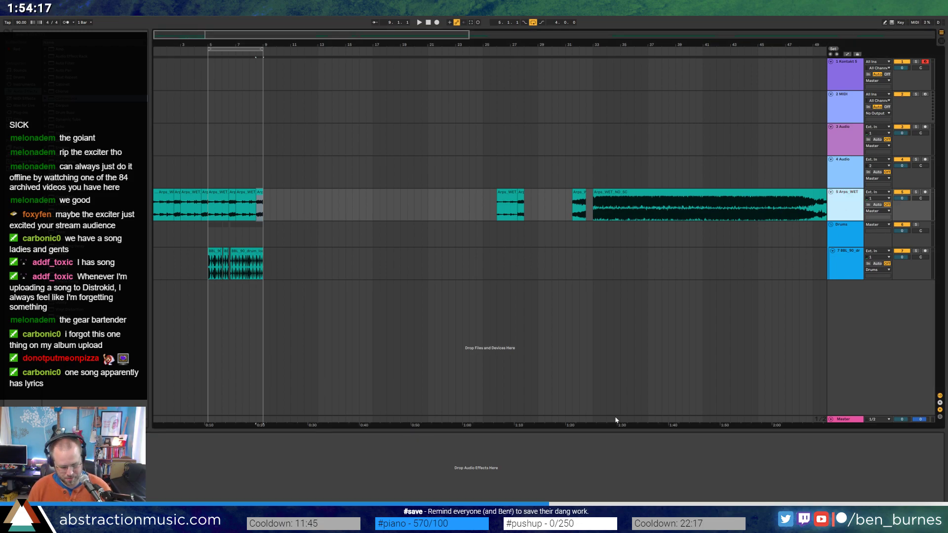
{"action": "key", "text": "ctrl+alt+t"}
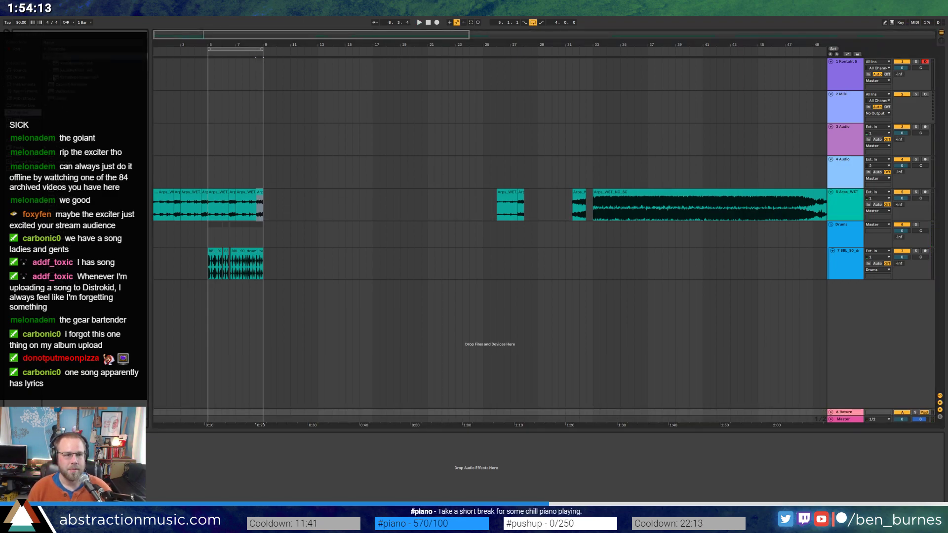
{"action": "left_click", "coordinate": [72, 64]}
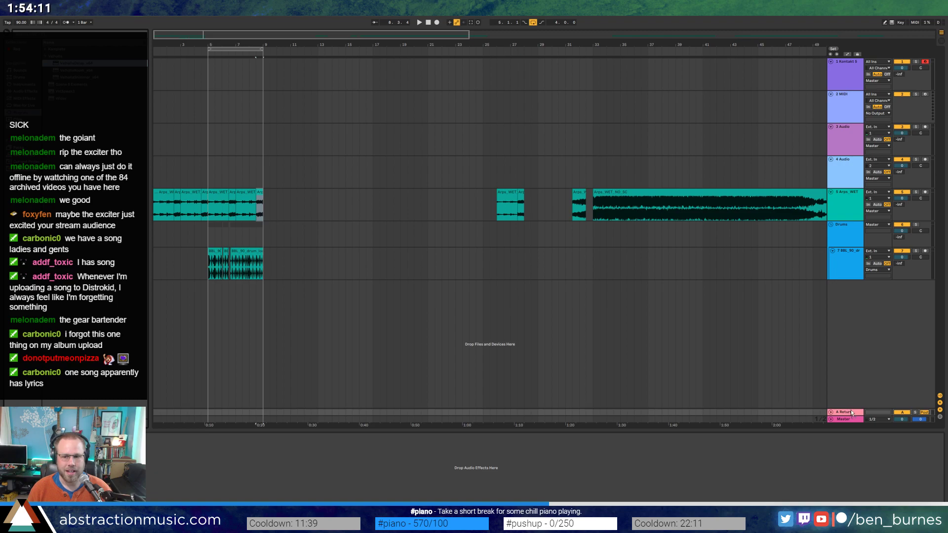
{"action": "left_click_drag", "start_coordinate": [790, 417], "coordinate": [790, 417]}
{"action": "left_click_drag", "start_coordinate": [338, 106], "coordinate": [447, 228]}
{"action": "left_click_drag", "start_coordinate": [370, 288], "coordinate": [369, 267]}
Set ValhallaDelay's time unit to milliseconds and its style to Dual.
{"action": "left_click_drag", "start_coordinate": [419, 321], "coordinate": [419, 314]}
{"action": "left_click", "coordinate": [425, 324]}
{"action": "left_click", "coordinate": [428, 340]}
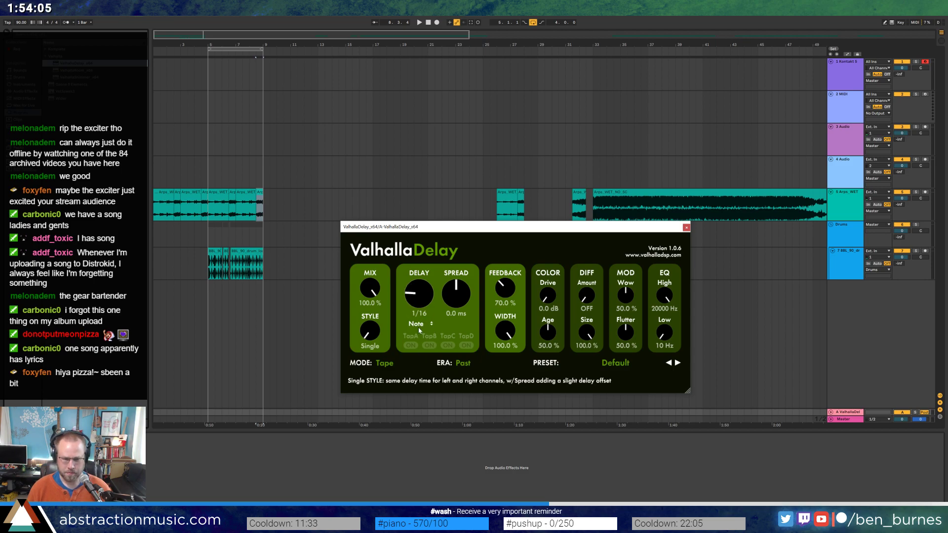
{"action": "left_click", "coordinate": [424, 324]}
{"action": "left_click", "coordinate": [423, 332]}
{"action": "left_click_drag", "start_coordinate": [370, 330], "coordinate": [369, 323]}
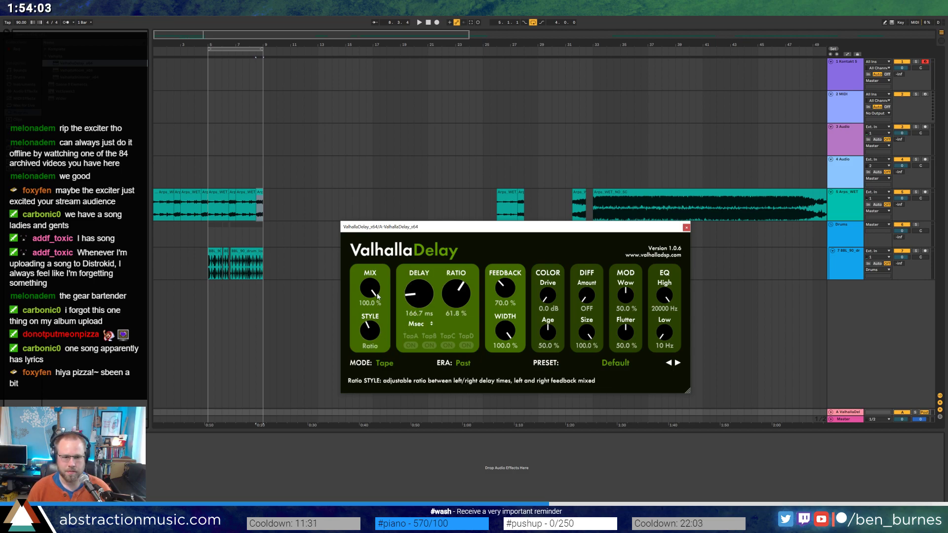
Set the delay to 459.0 ms left and 530.8 ms right, with 76.4% feedback, 6.8 dB drive and 16.4% diffusion.
{"action": "left_click_drag", "start_coordinate": [405, 295], "coordinate": [409, 274]}
{"action": "left_click_drag", "start_coordinate": [455, 295], "coordinate": [419, 298]}
{"action": "left_click_drag", "start_coordinate": [504, 296], "coordinate": [503, 296]}
{"action": "left_click_drag", "start_coordinate": [586, 295], "coordinate": [550, 278]}
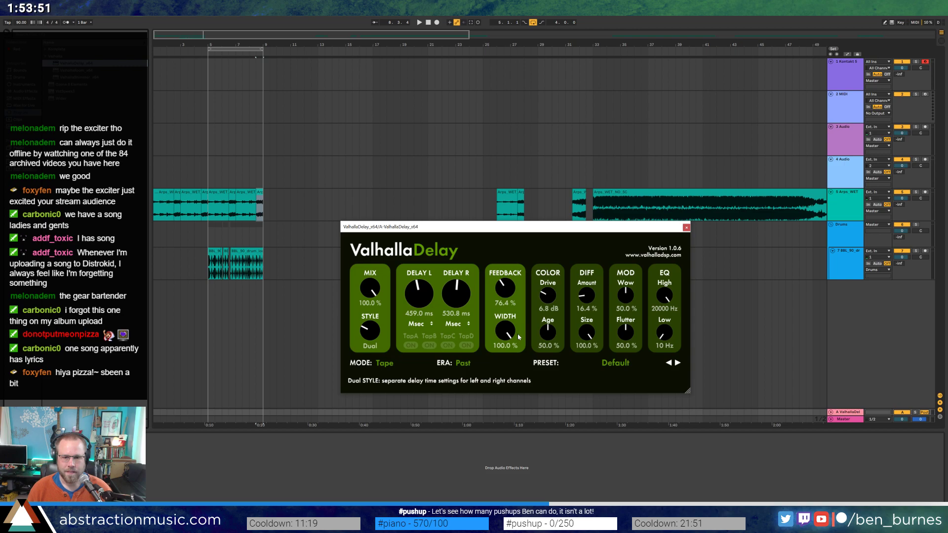
Set Wow to 42.8%, Flutter to 58.8%, era to Future, EQ High to 15800 Hz and Low to 880 Hz, keeping Tape mode.
{"action": "mouse_move", "coordinate": [625, 295]}
{"action": "left_mouse_down"}
{"action": "mouse_move", "coordinate": [630, 316]}
{"action": "mouse_move", "coordinate": [626, 300]}
{"action": "left_mouse_up"}
{"action": "left_click_drag", "start_coordinate": [630, 337], "coordinate": [630, 332]}
{"action": "left_click", "coordinate": [384, 363]}
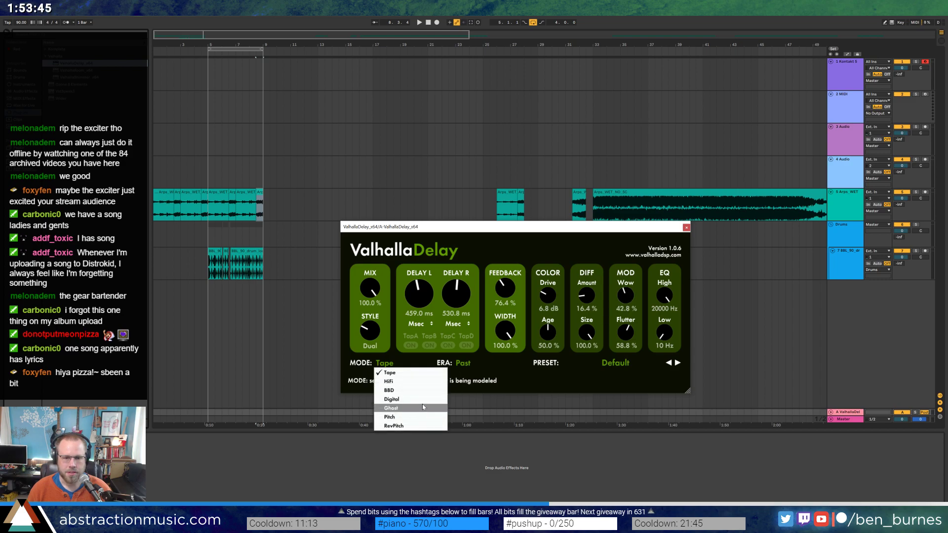
{"action": "left_click", "coordinate": [393, 373]}
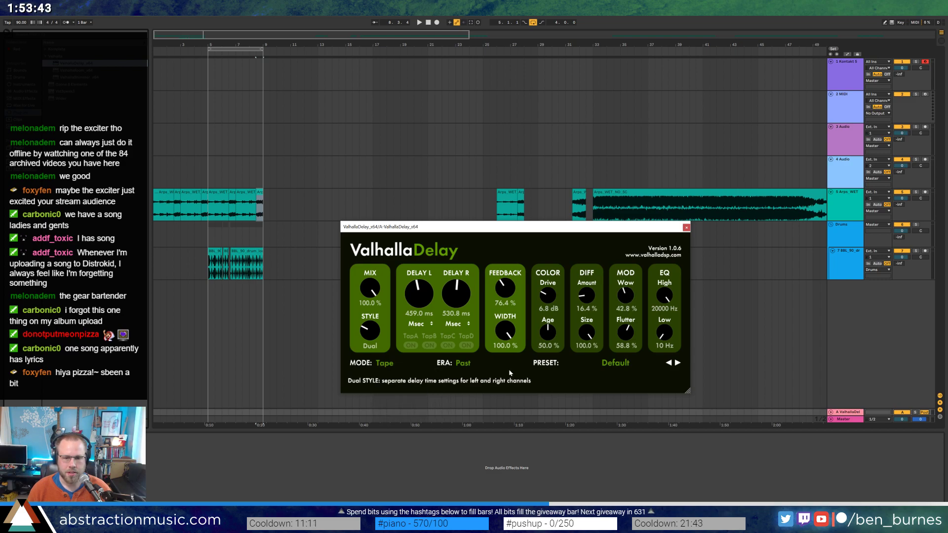
{"action": "left_click", "coordinate": [462, 362]}
{"action": "left_click", "coordinate": [468, 390]}
{"action": "left_click_drag", "start_coordinate": [664, 295], "coordinate": [695, 221]}
{"action": "left_click", "coordinate": [686, 227]}
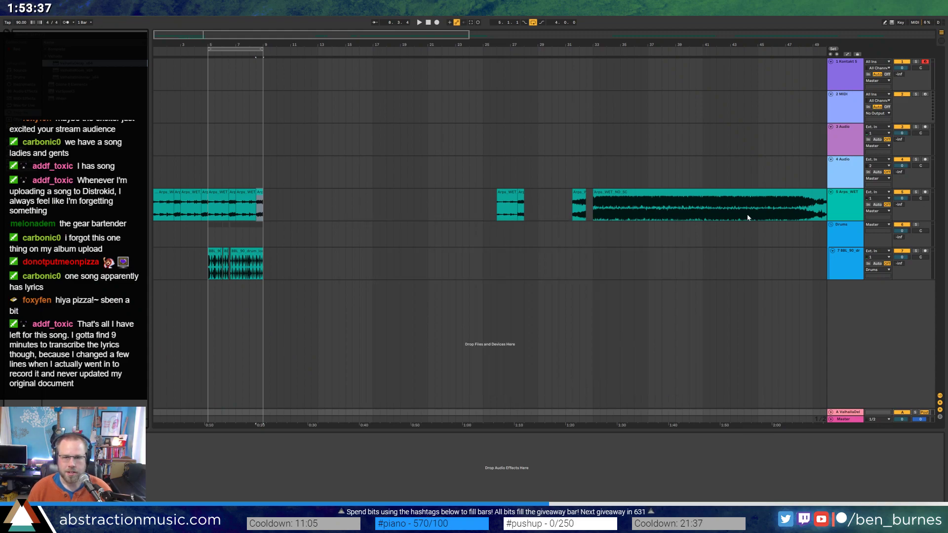
Show the arp track's ValhallaDelay send automation and draw a ramp up to 0.0 dB across the half-bar slice in bar 2.
{"action": "left_click", "coordinate": [177, 205]}
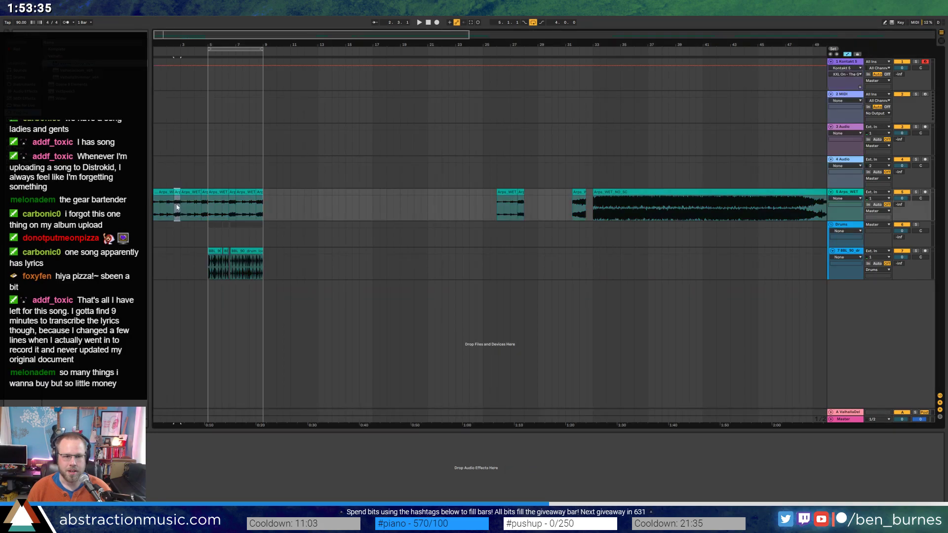
{"action": "left_click", "coordinate": [900, 204]}
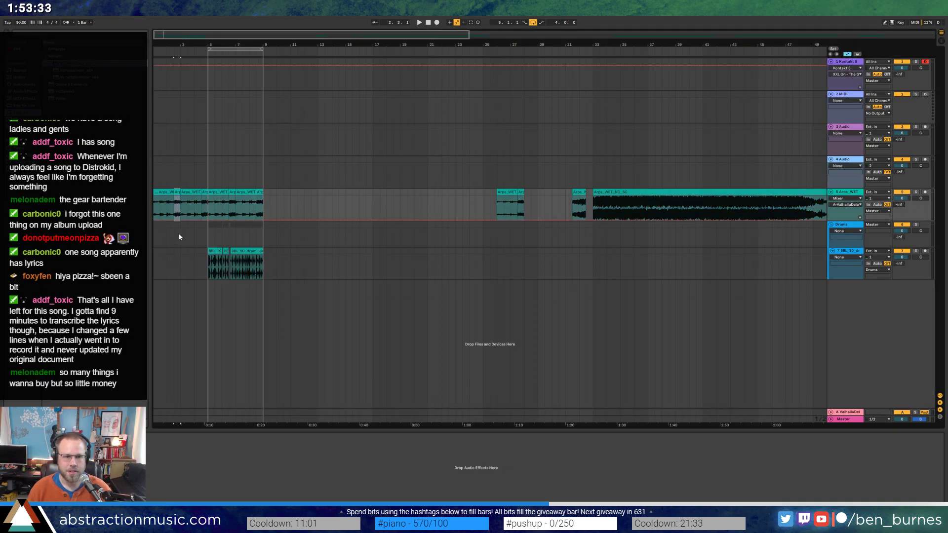
{"action": "scroll", "coordinate": [176, 220], "scroll_direction": "up", "scroll_amount": 5}
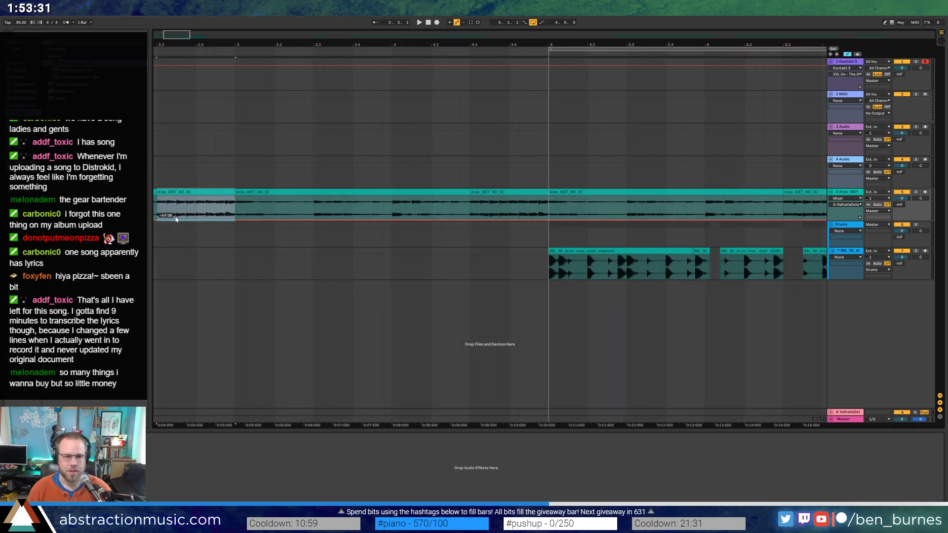
{"action": "left_click_drag", "start_coordinate": [199, 41], "coordinate": [376, 42]}
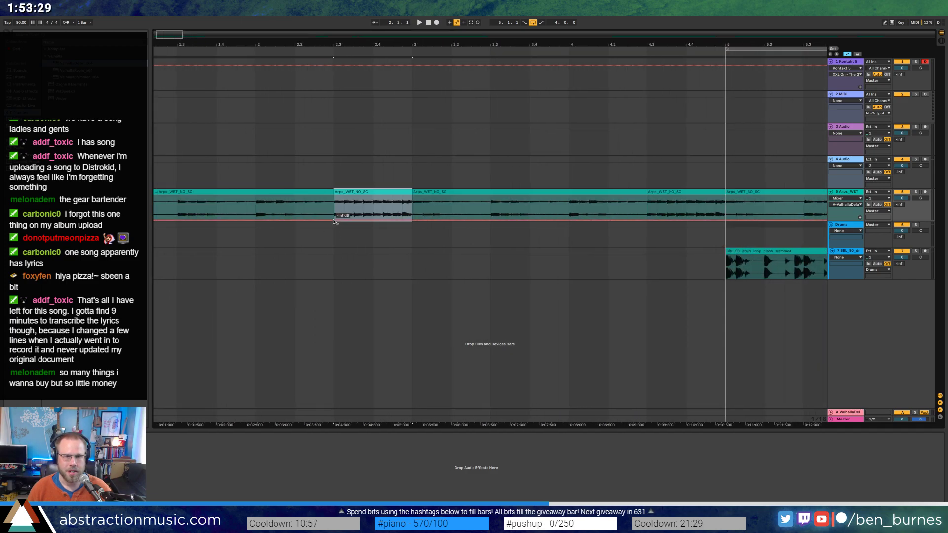
{"action": "left_click_drag", "start_coordinate": [406, 222], "coordinate": [392, 198]}
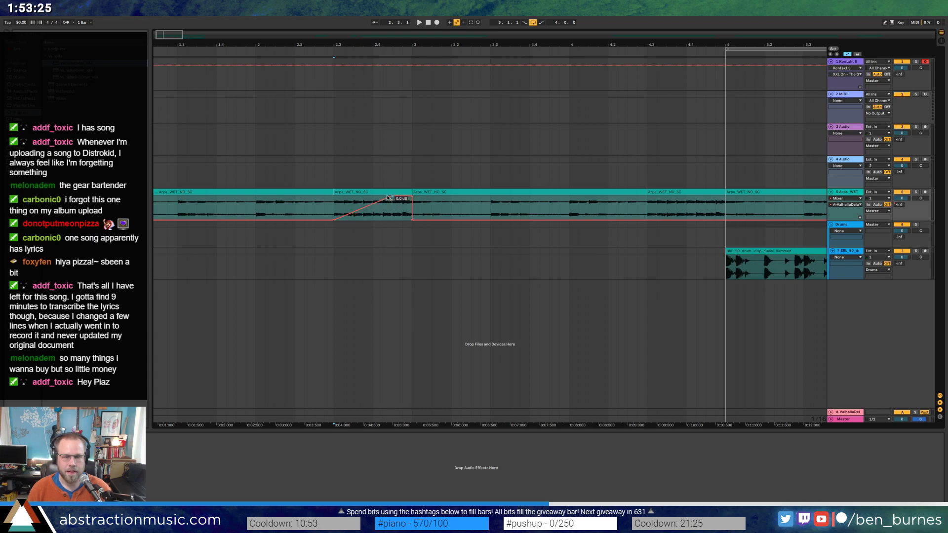
Audition the send ramp in bar 2 and lower its peak to about -12 dB.
{"action": "key", "text": "space"}
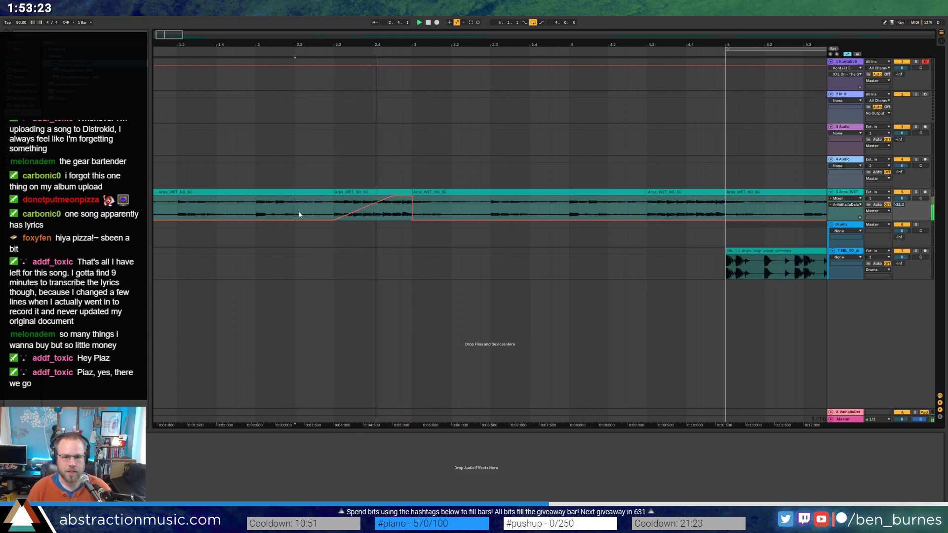
{"action": "left_click_drag", "start_coordinate": [392, 196], "coordinate": [394, 203]}
{"action": "key", "text": "space"}
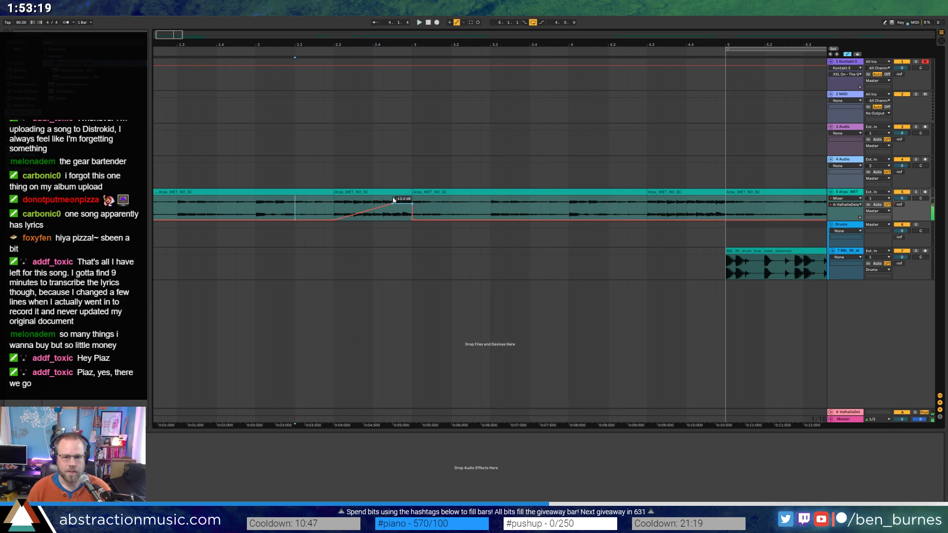
Paste the arp slice with its send ramp over the second half of bar 4 and play from bar 2 beat 3.
{"action": "left_click", "coordinate": [654, 192]}
{"action": "left_click", "coordinate": [335, 194]}
{"action": "key", "text": "space"}
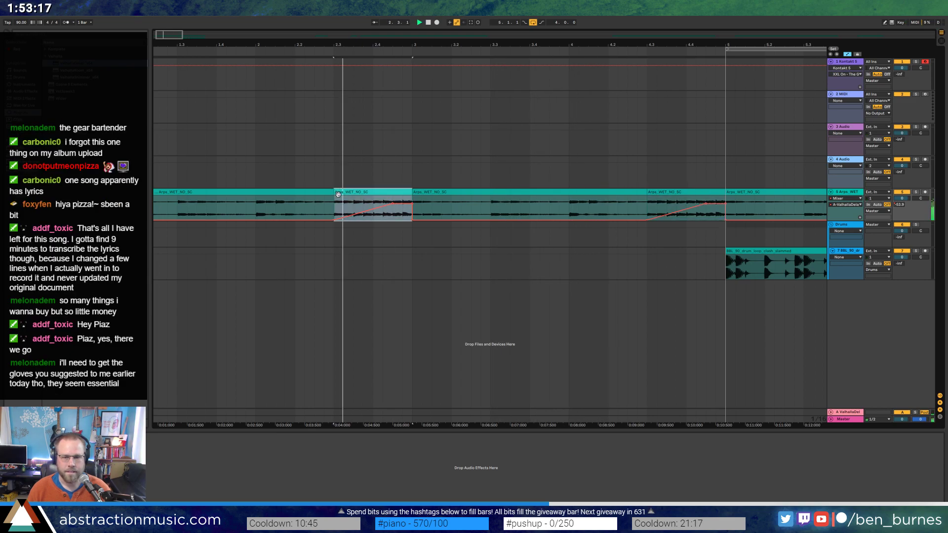
{"action": "key", "text": "minus"}
{"action": "key", "text": "minus"}
{"action": "key", "text": "minus"}
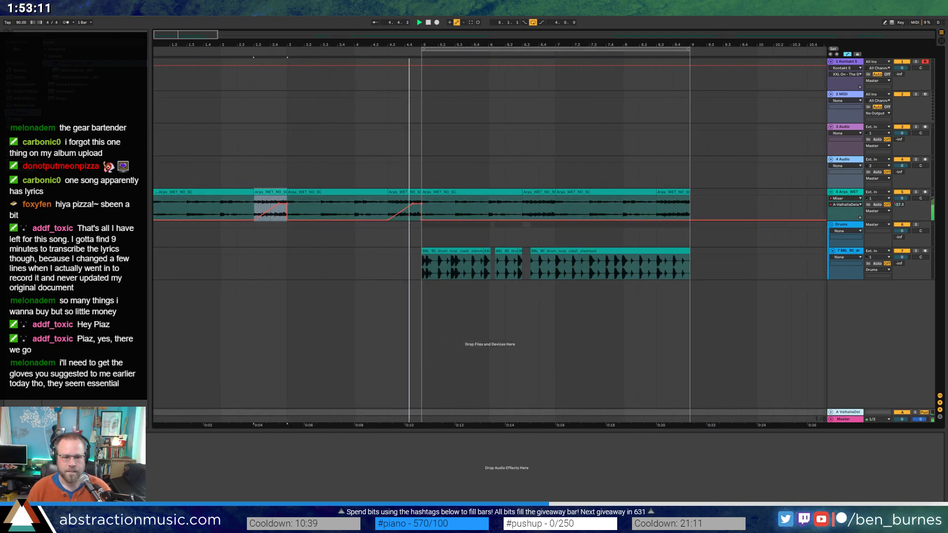
{"action": "key", "text": "space"}
Paste the automated arp slice over the second half of bars 6 and 8.
{"action": "left_click", "coordinate": [406, 195]}
{"action": "left_click", "coordinate": [533, 192]}
{"action": "key", "text": "ctrl+v"}
{"action": "left_click", "coordinate": [671, 193]}
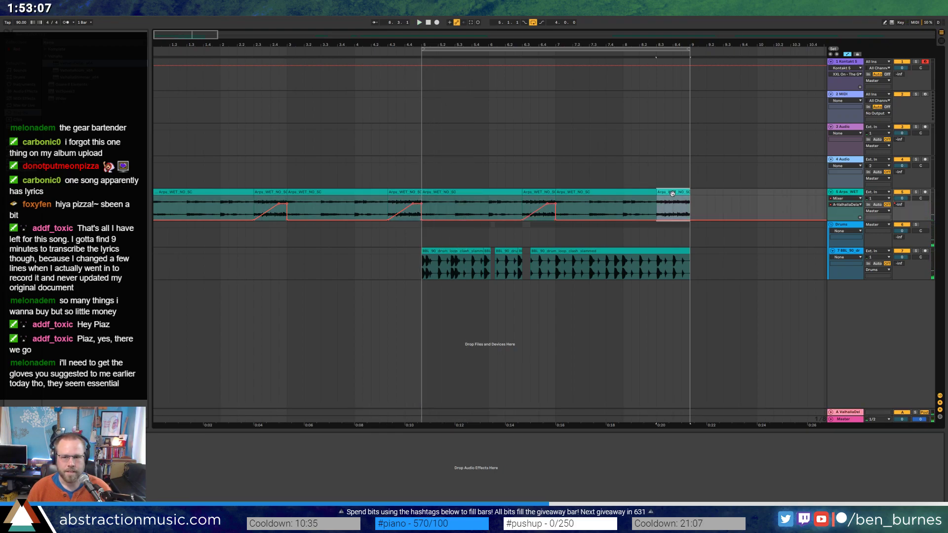
Retune ValhallaDelay to 407.0 ms left, 476.0 ms right, 77.2% feedback, 7.3 dB drive and 22.4% diffusion, and close its window.
{"action": "left_click", "coordinate": [840, 418]}
{"action": "key", "text": "ctrl+alt+p"}
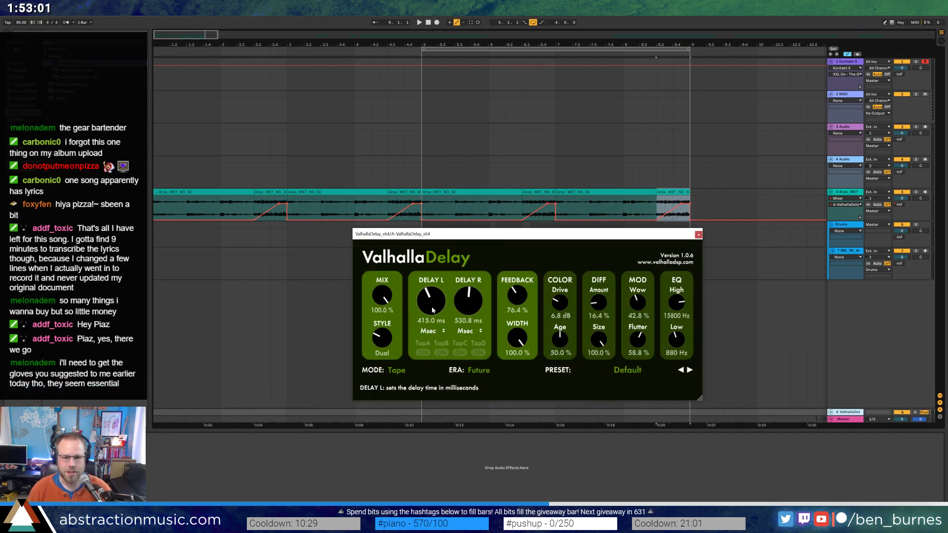
{"action": "scroll", "coordinate": [517, 295], "scroll_direction": "up", "scroll_amount": 1}
{"action": "scroll", "coordinate": [558, 302], "scroll_direction": "down", "scroll_amount": 1}
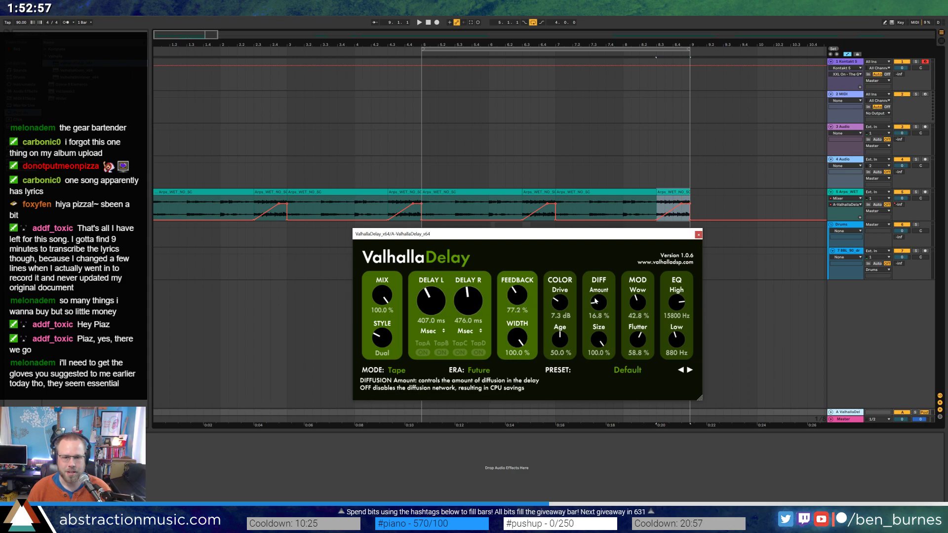
{"action": "left_click_drag", "start_coordinate": [381, 299], "coordinate": [388, 312]}
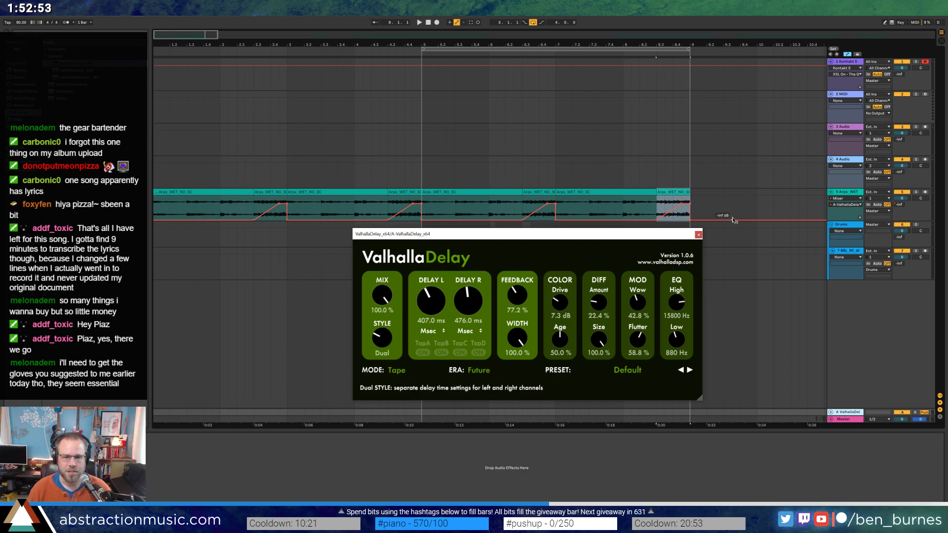
{"action": "left_click", "coordinate": [698, 234]}
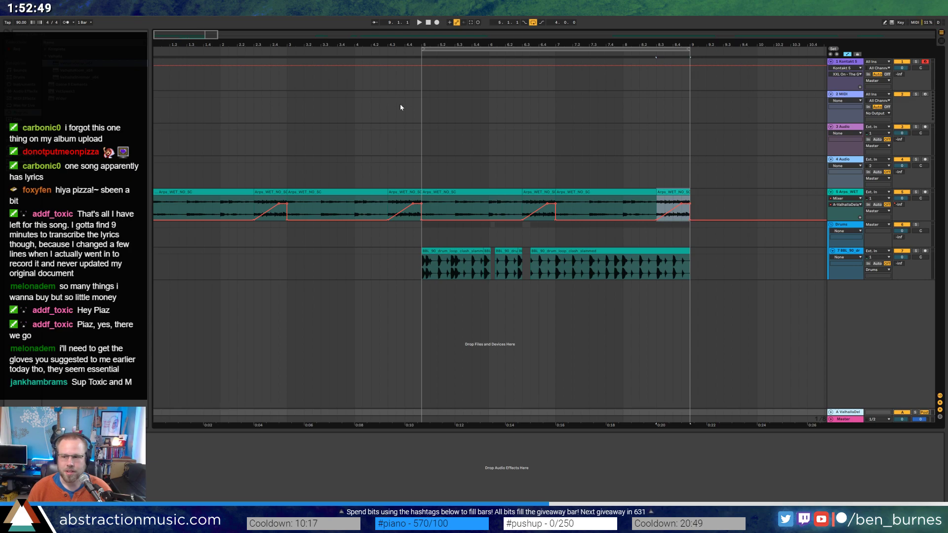
Play the arrangement from bar 1 and lower the drum loop track's volume to -5.1 dB.
{"action": "left_click_drag", "start_coordinate": [176, 38], "coordinate": [174, 36]}
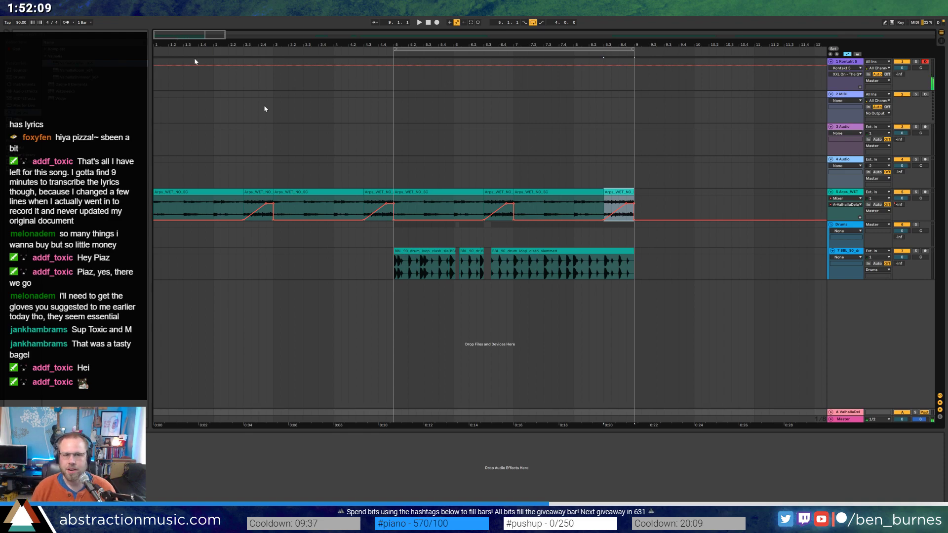
{"action": "left_click", "coordinate": [428, 23]}
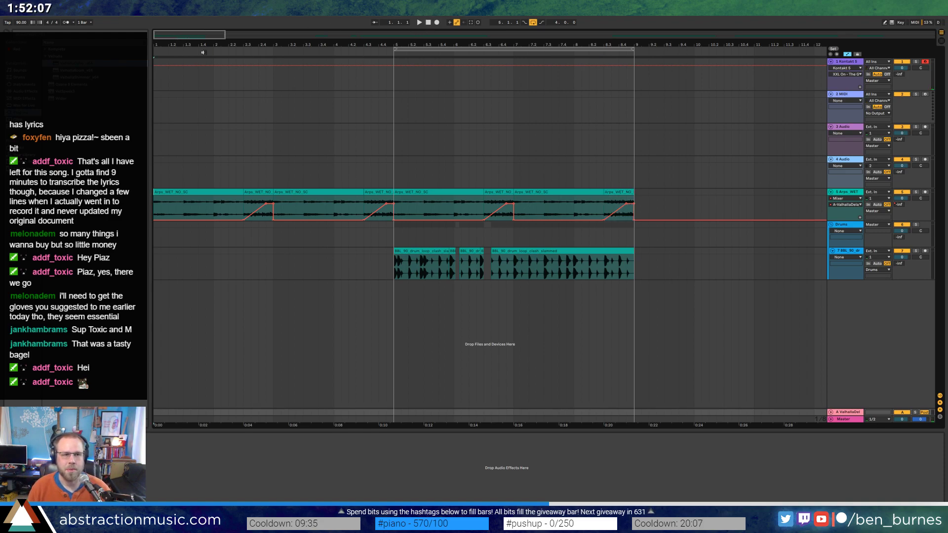
{"action": "key", "text": "space"}
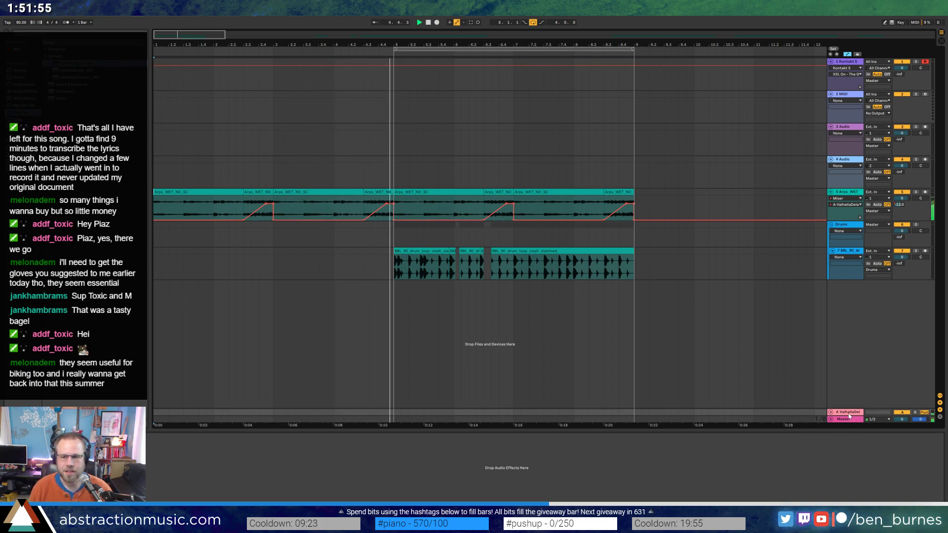
{"action": "left_click", "coordinate": [854, 252]}
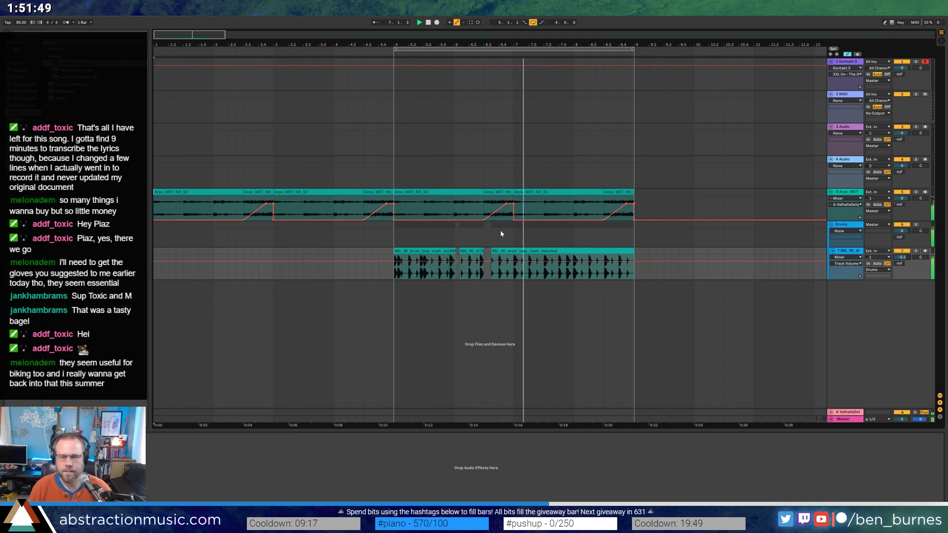
{"action": "key", "text": "space"}
Hide the automation lanes and copy the drum hit from the second sixteenth of bar 5 onto the second sixteenth of bar 7.
{"action": "scroll", "coordinate": [401, 274], "scroll_direction": "up", "scroll_amount": 5}
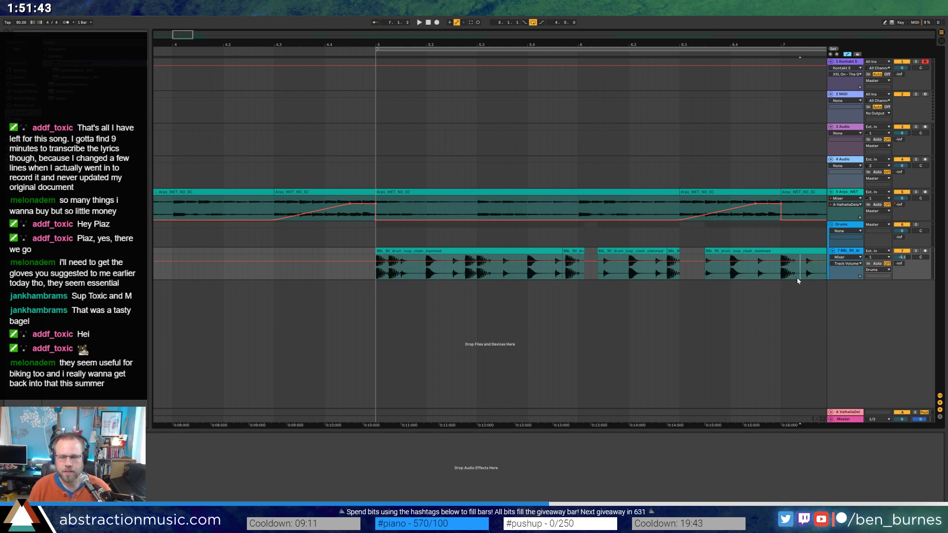
{"action": "left_click_drag", "start_coordinate": [796, 277], "coordinate": [794, 278]}
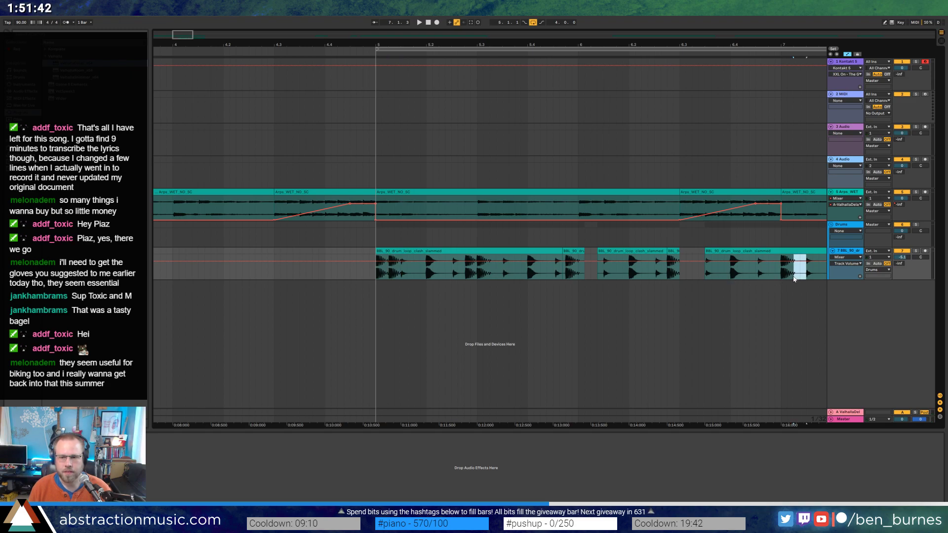
{"action": "key", "text": "a"}
{"action": "left_click", "coordinate": [401, 276]}
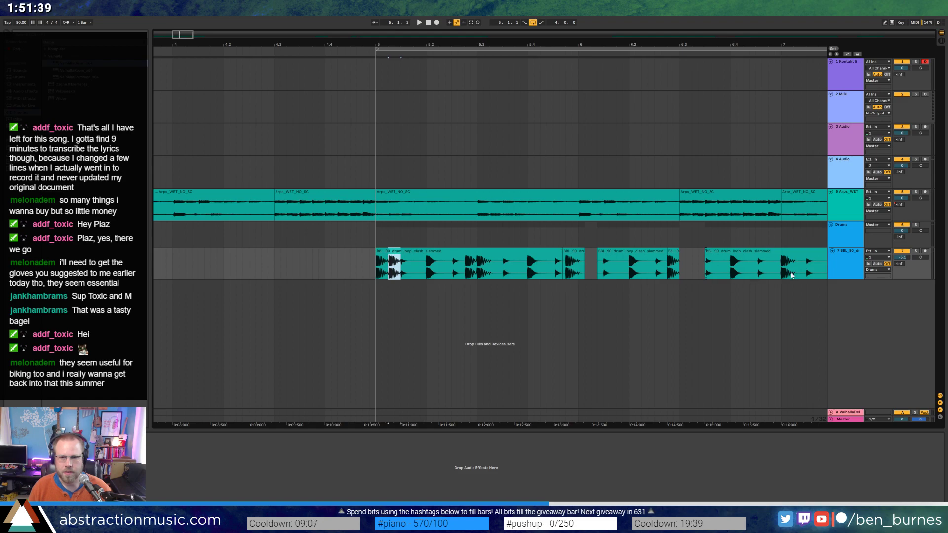
{"action": "left_click_drag", "start_coordinate": [793, 278], "coordinate": [806, 277]}
{"action": "left_click_drag", "start_coordinate": [792, 425], "coordinate": [406, 423]}
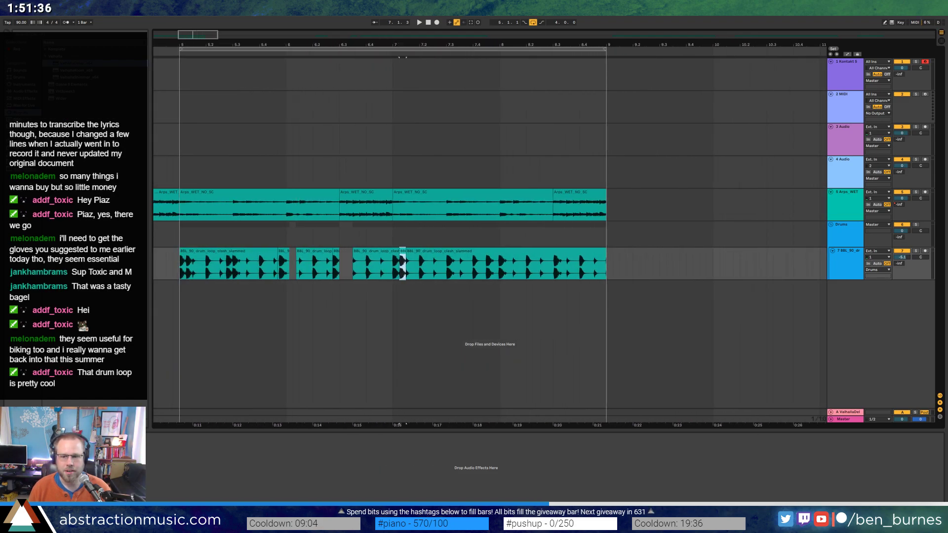
Unfold the ValhallaDelay return track, open its delay plugin to check the settings, and close the plugin window.
{"action": "left_click", "coordinate": [830, 412]}
{"action": "left_click", "coordinate": [837, 395]}
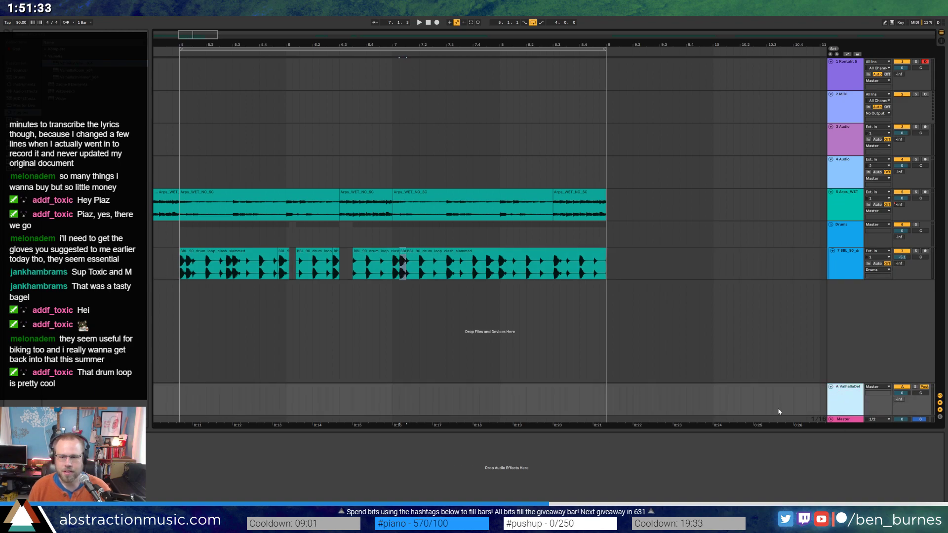
{"action": "left_click", "coordinate": [248, 389]}
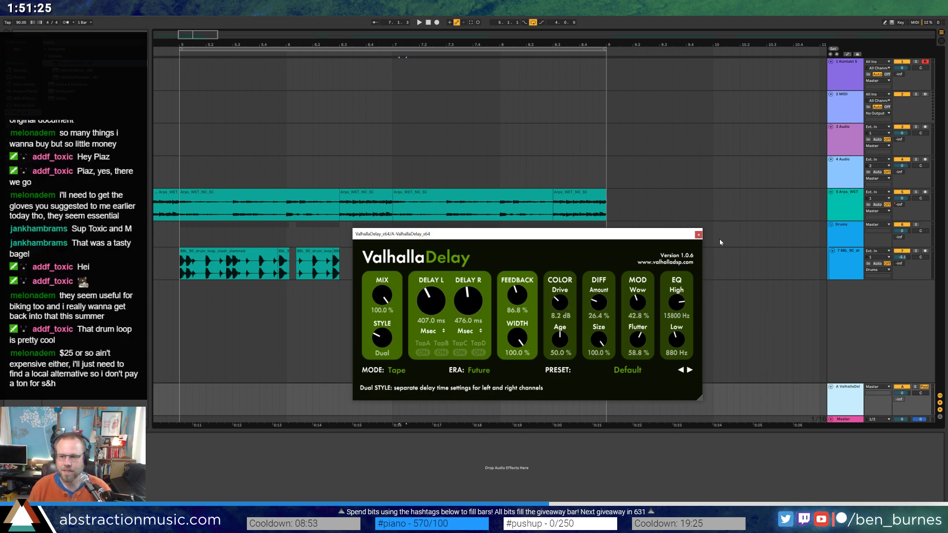
{"action": "left_click", "coordinate": [698, 235]}
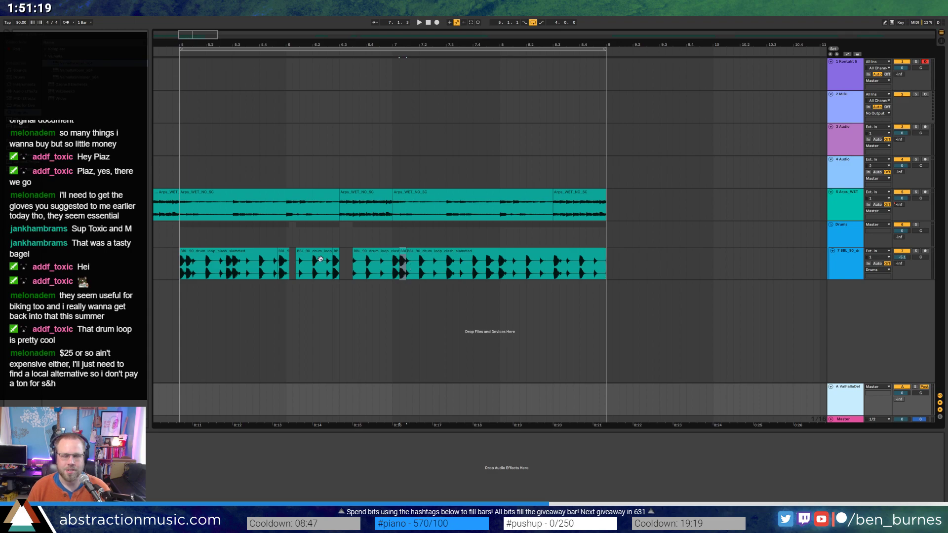
Play the arrangement from bar 5 and add a compressor to the arp track.
{"action": "left_click", "coordinate": [227, 259]}
{"action": "key", "text": "space"}
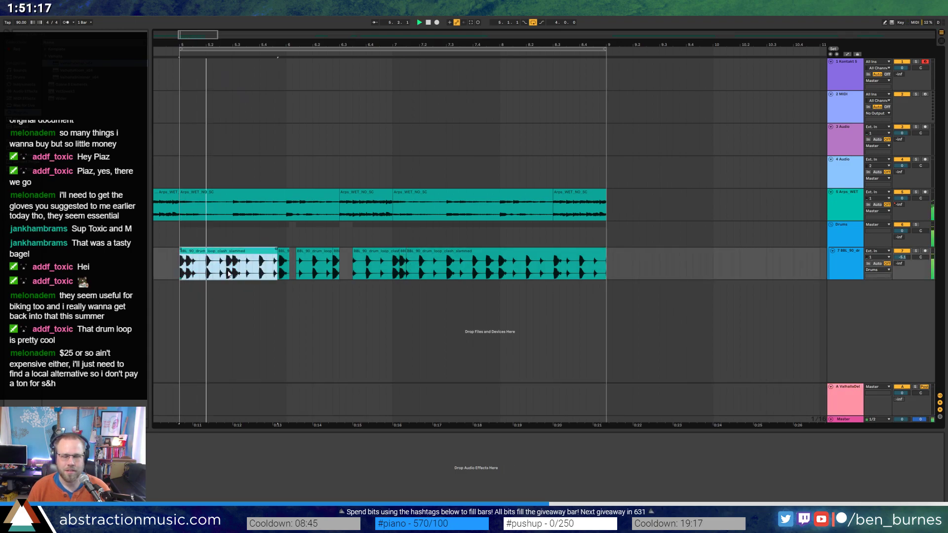
{"action": "left_click", "coordinate": [232, 205]}
{"action": "key", "text": "space"}
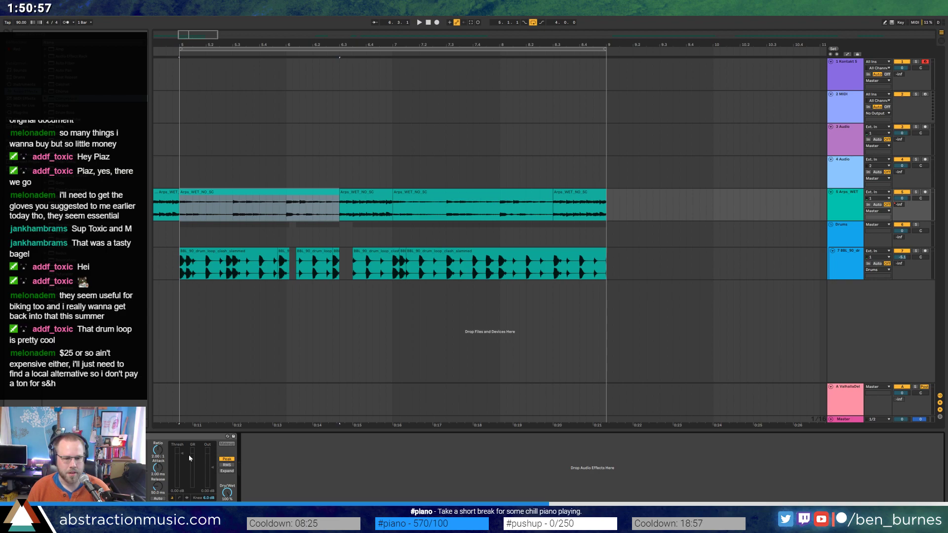
Set the arp compressor's threshold to -17.1 dB and its release to 341 ms during playback.
{"action": "key", "text": "space"}
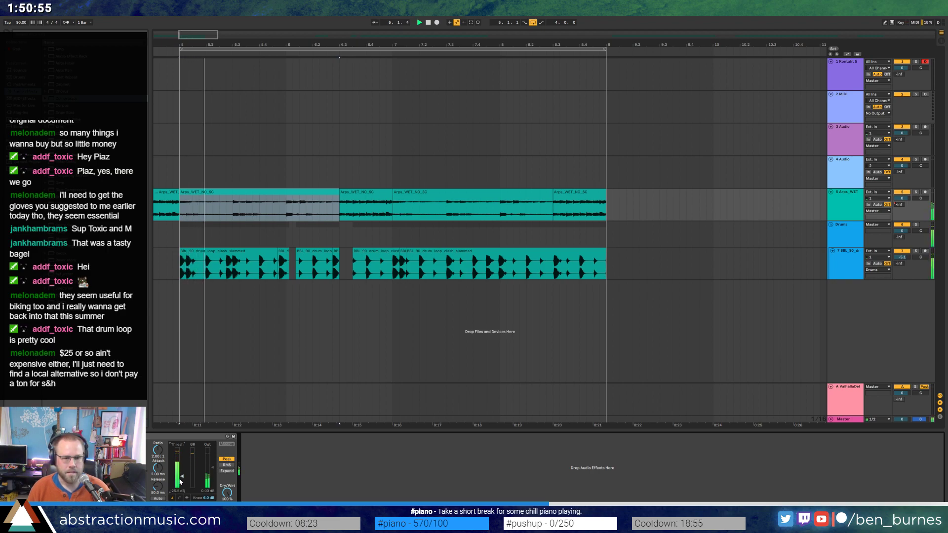
{"action": "left_click_drag", "start_coordinate": [182, 479], "coordinate": [158, 475]}
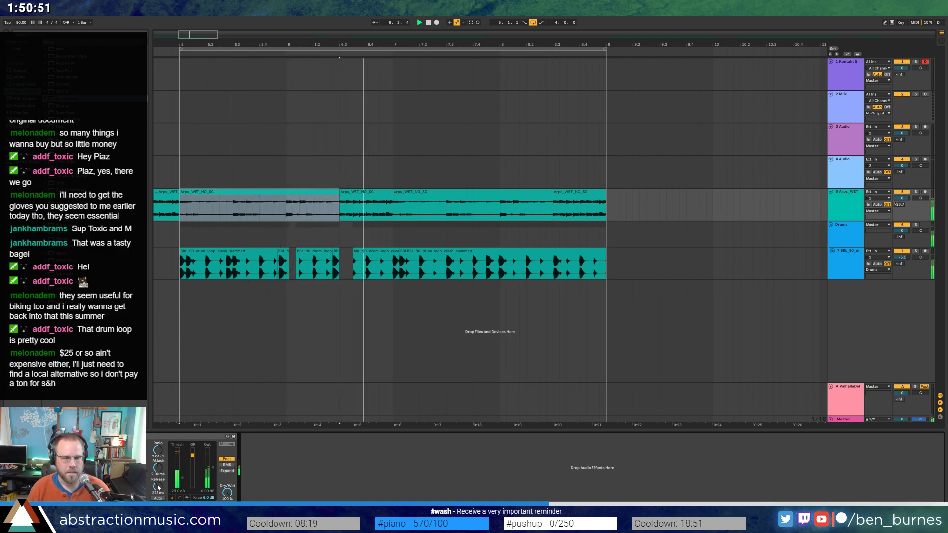
{"action": "left_click_drag", "start_coordinate": [158, 486], "coordinate": [182, 471]}
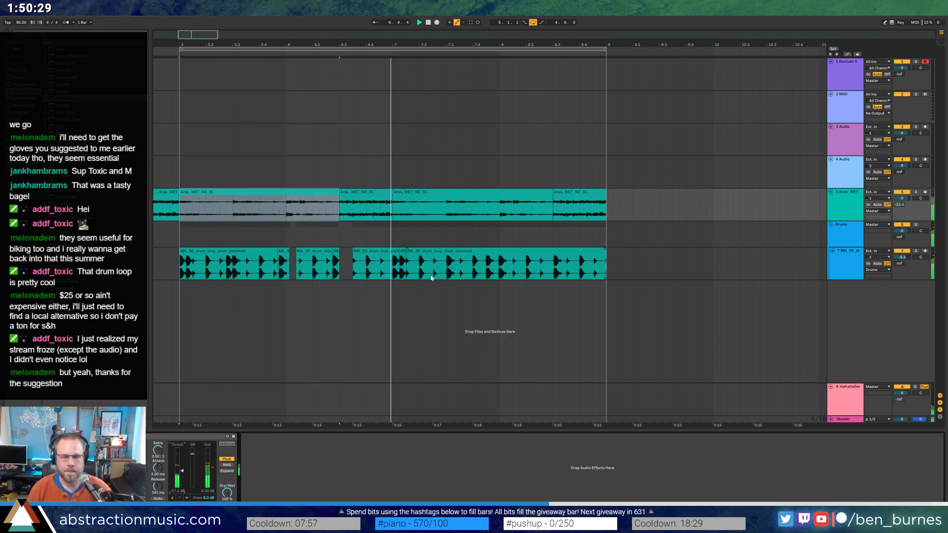
Cut a gap in the drum loop just after bar 8 begins, place a short slice across the downbeat, and play from bar 7 beat 3.
{"action": "scroll", "coordinate": [432, 271], "scroll_direction": "up", "scroll_amount": 3, "text": "ctrl"}
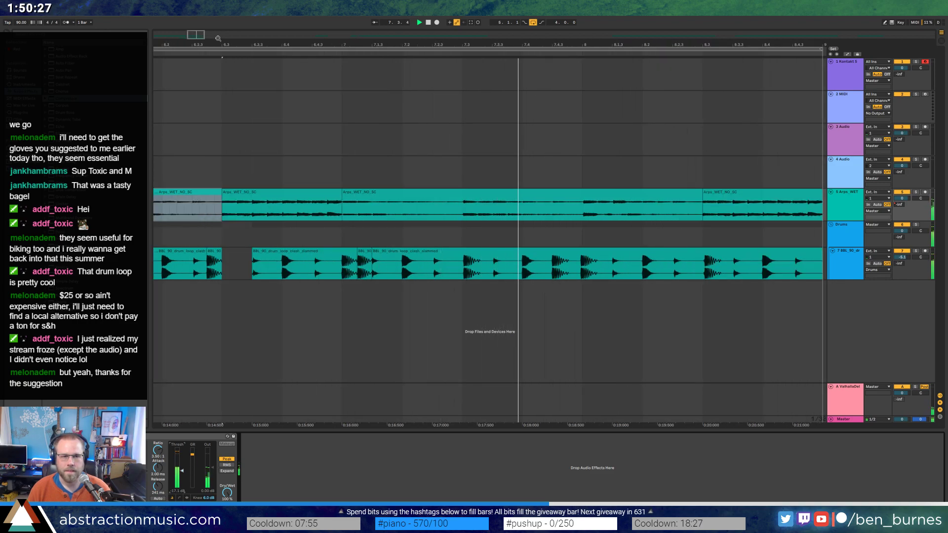
{"action": "scroll", "coordinate": [222, 169], "scroll_direction": "right", "scroll_amount": 5}
{"action": "key", "text": "space"}
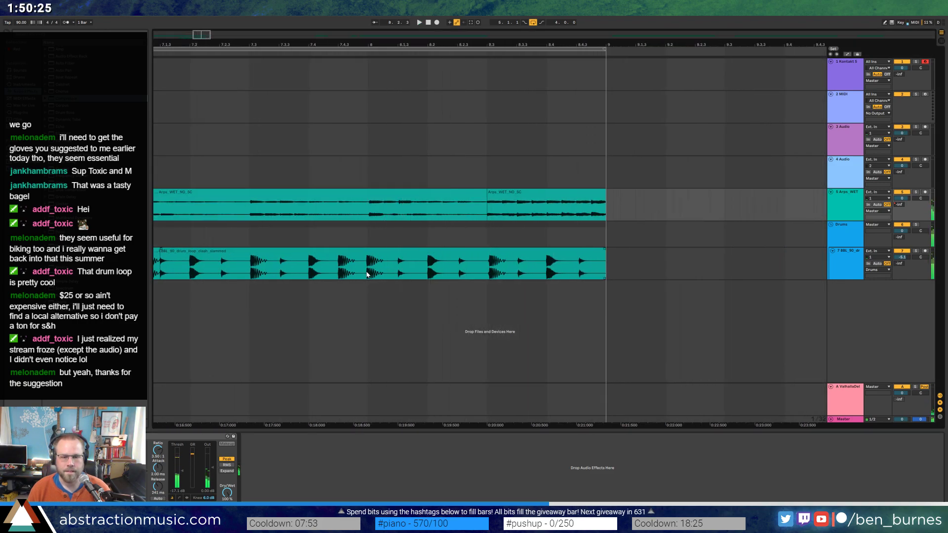
{"action": "key", "text": "Delete"}
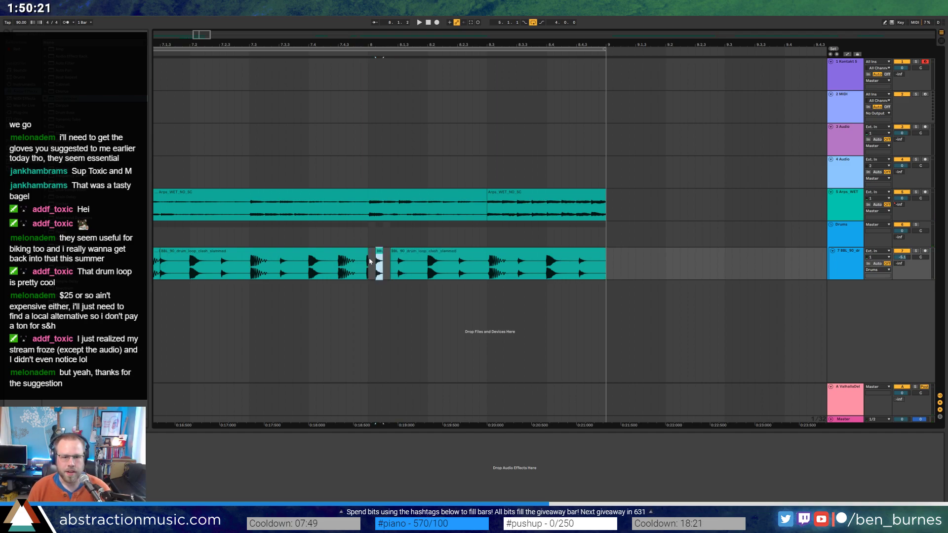
{"action": "left_click_drag", "start_coordinate": [379, 253], "coordinate": [363, 252]}
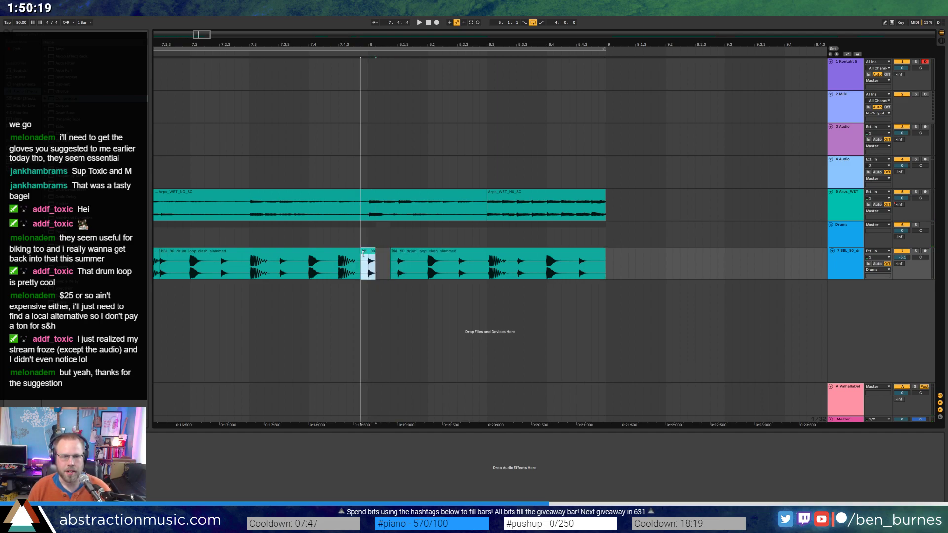
{"action": "left_click", "coordinate": [292, 265]}
{"action": "key", "text": "space"}
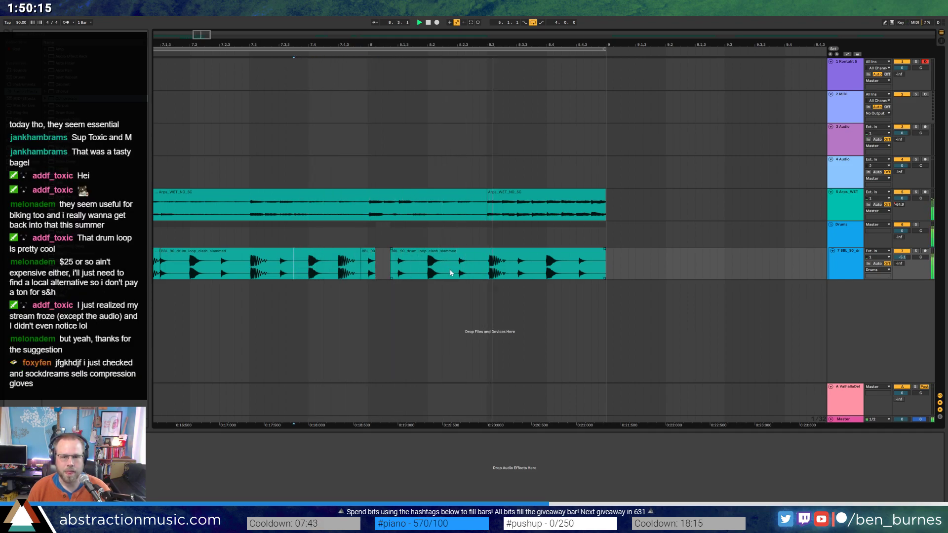
{"action": "key", "text": "space"}
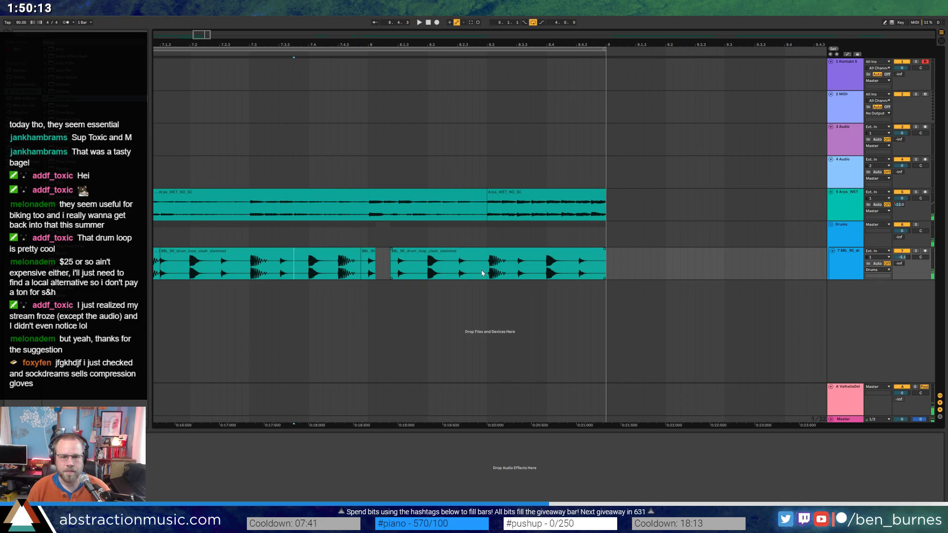
Replace the drums just after bar 8 beat 3 with the drum hit copied from late in bar 7.
{"action": "left_click_drag", "start_coordinate": [488, 271], "coordinate": [506, 269]}
{"action": "key", "text": "ctrl+e"}
{"action": "left_click_drag", "start_coordinate": [345, 267], "coordinate": [344, 270]}
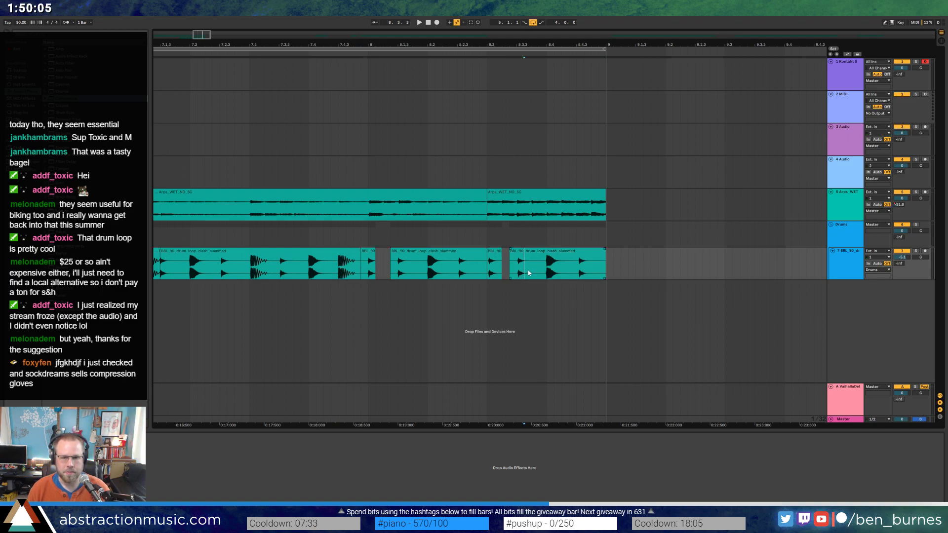
{"action": "left_click", "coordinate": [502, 271]}
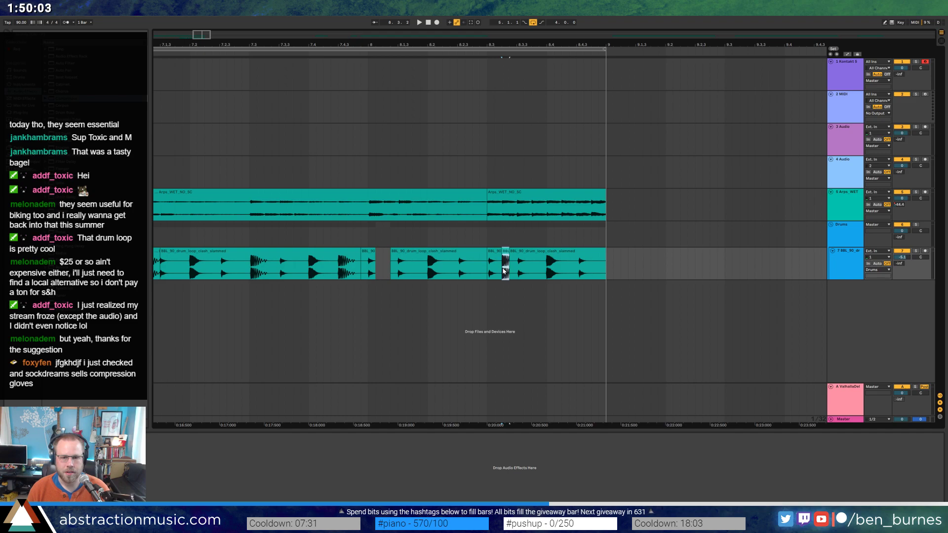
Play from bar 8 beat 2 and paste the same drum hit over the last sixteenth of bar 8.
{"action": "left_click", "coordinate": [427, 267]}
{"action": "key", "text": "space"}
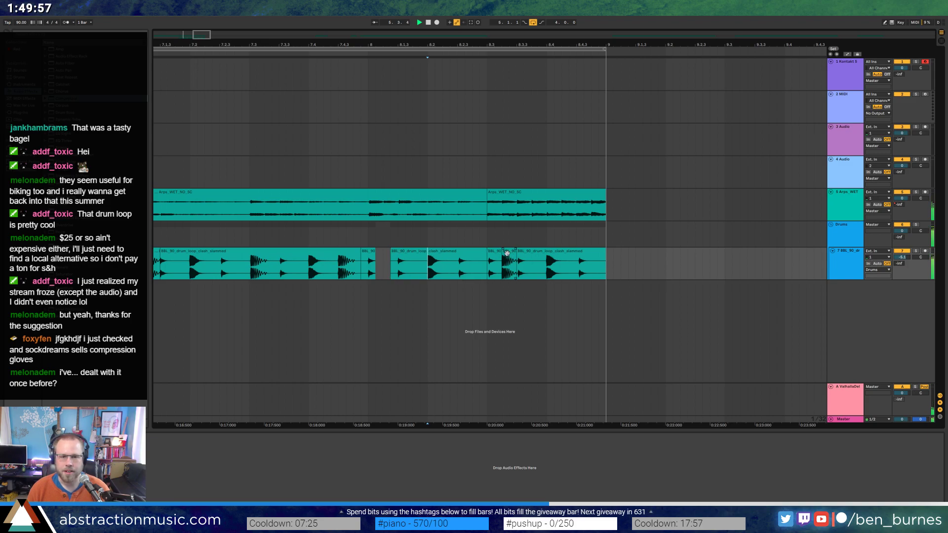
{"action": "left_click", "coordinate": [594, 275]}
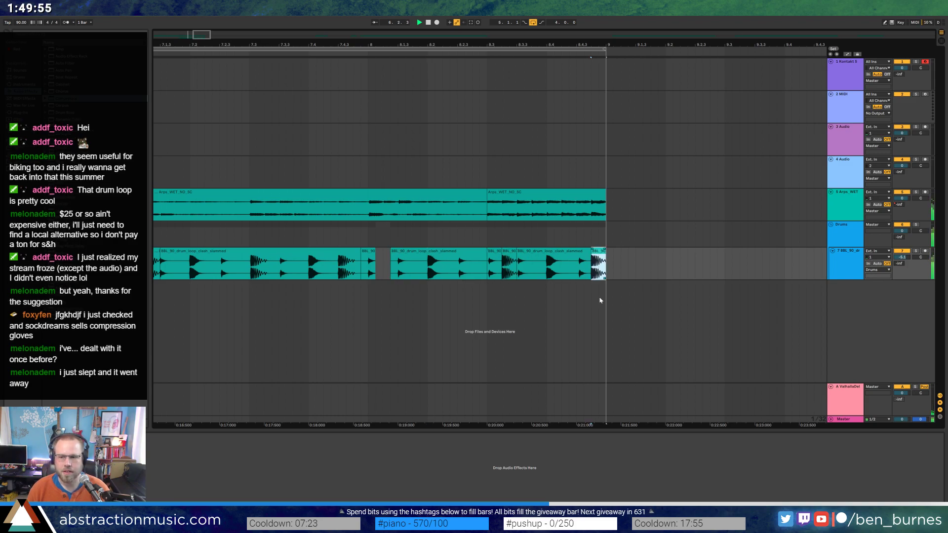
{"action": "left_click_drag", "start_coordinate": [213, 34], "coordinate": [213, 11]}
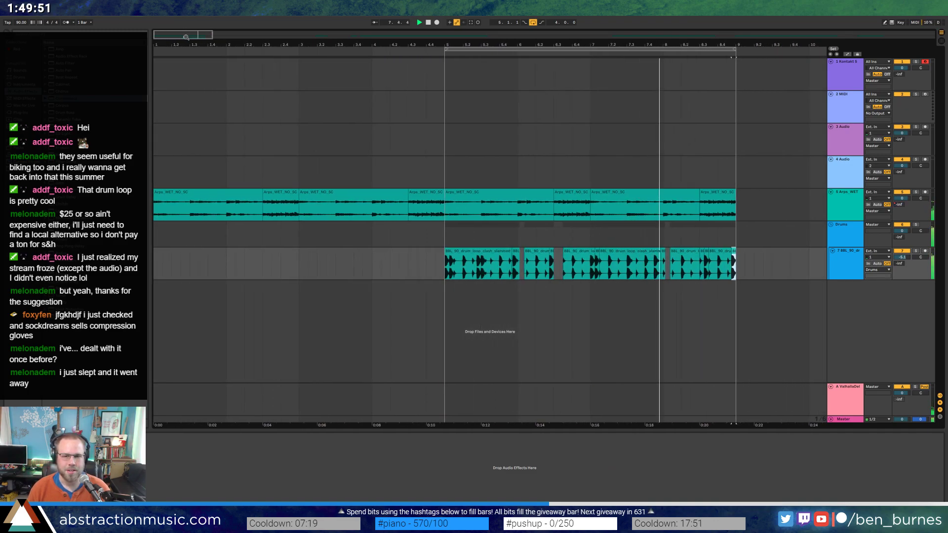
Group the arp track and name the group Arps.
{"action": "left_click", "coordinate": [840, 217]}
{"action": "key", "text": "ctrl+g"}
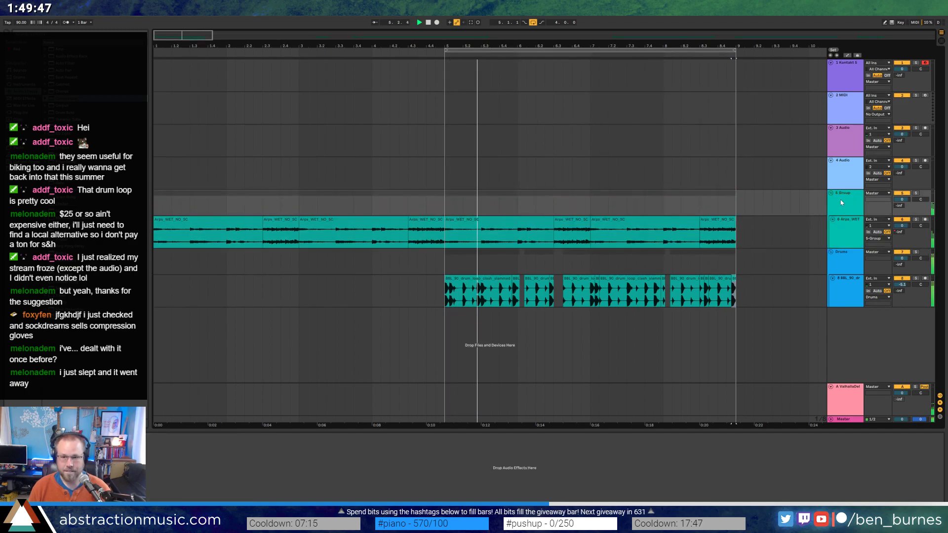
{"action": "type", "text": "Arps"}
{"action": "key", "text": "Return"}
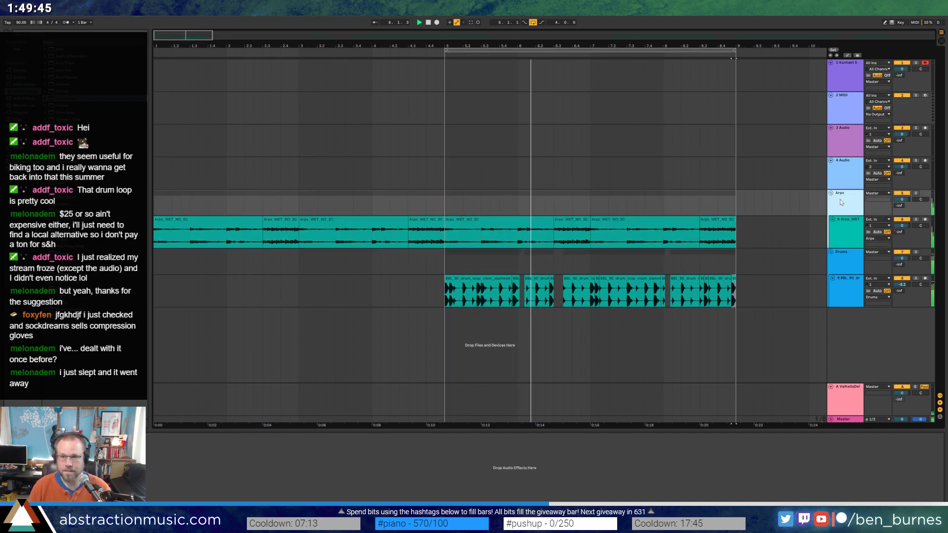
Assign the drum loop track's color to its clips and select the arp track.
{"action": "right_click", "coordinate": [851, 290]}
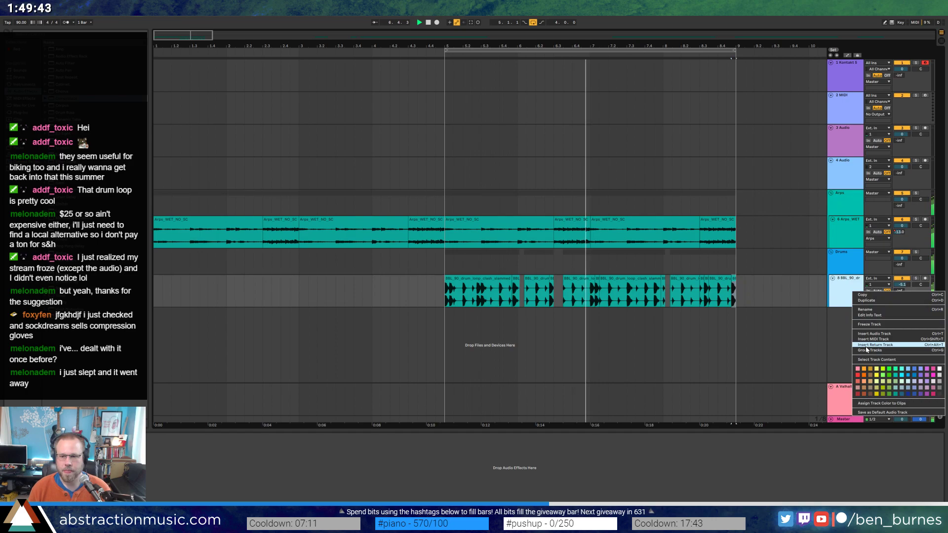
{"action": "left_click", "coordinate": [898, 405]}
{"action": "left_click", "coordinate": [845, 239]}
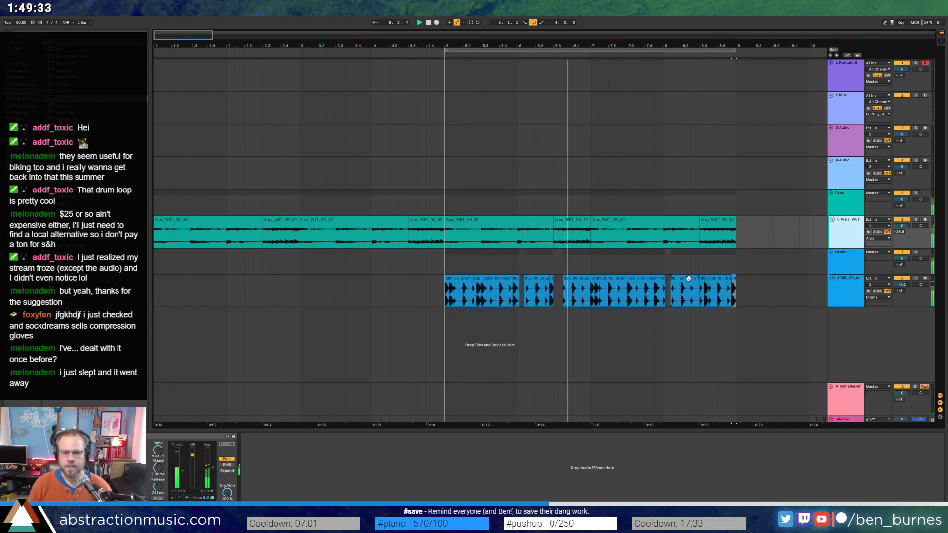
Trim the start of the drum slice in bar 8 to just before beat 2 and play from bar 7 beat 4.
{"action": "scroll", "coordinate": [691, 281], "scroll_direction": "up", "scroll_amount": 5}
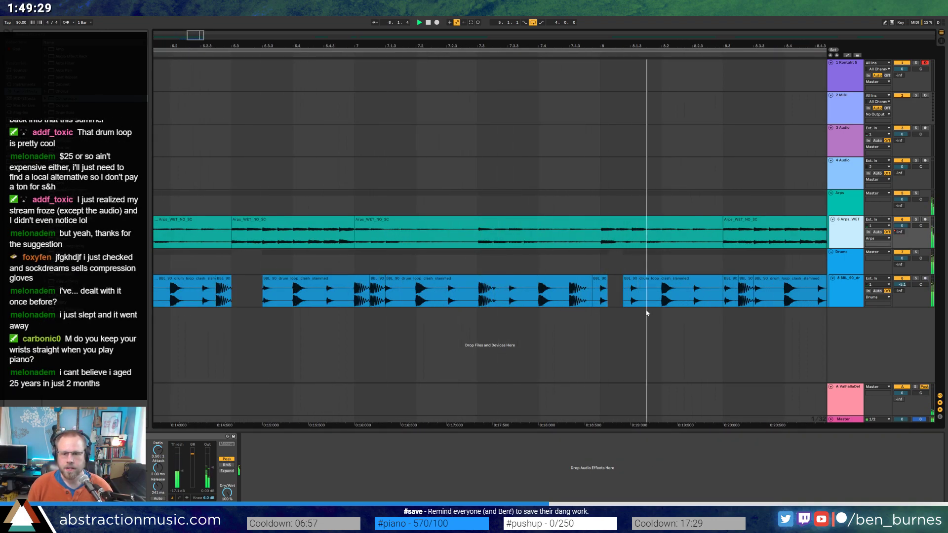
{"action": "key", "text": "space"}
{"action": "left_click_drag", "start_coordinate": [623, 289], "coordinate": [654, 289]}
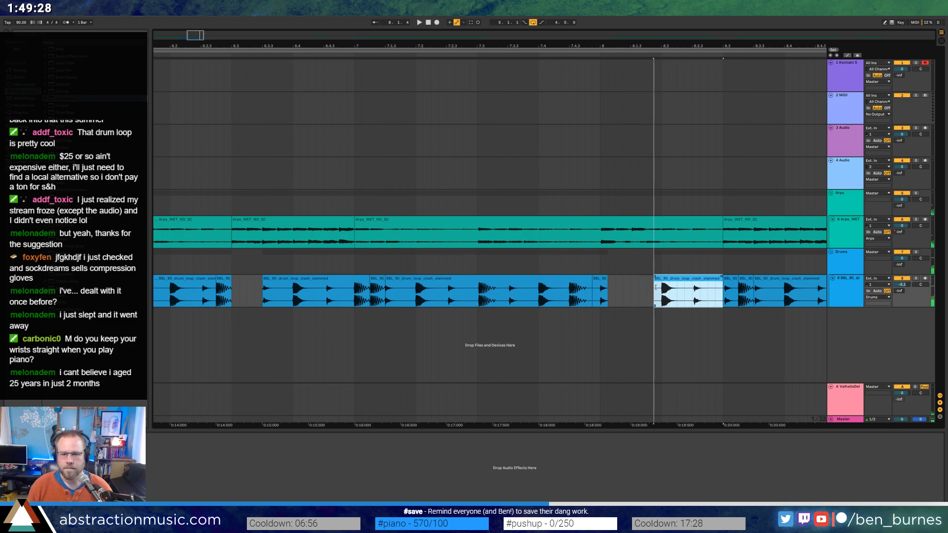
{"action": "left_click", "coordinate": [554, 302]}
{"action": "key", "text": "space"}
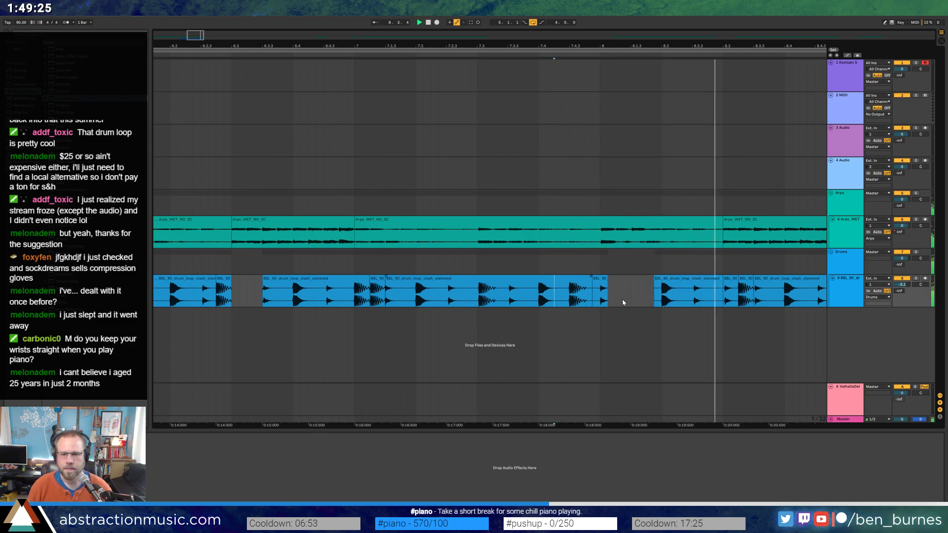
Move the drum hit after bar 8 beat 3 to the sixteenth just before that beat and play the change.
{"action": "key", "text": "space"}
{"action": "left_click_drag", "start_coordinate": [744, 285], "coordinate": [714, 286]}
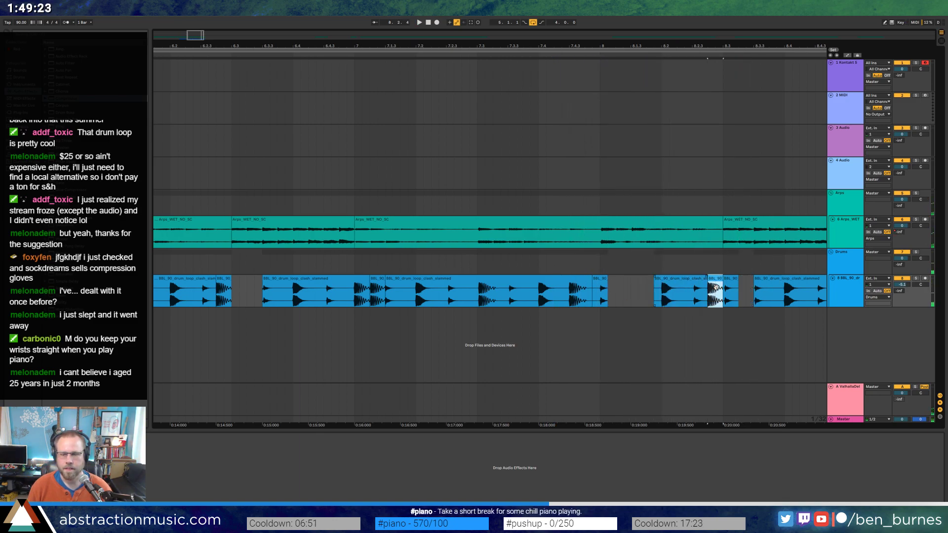
{"action": "key", "text": "space"}
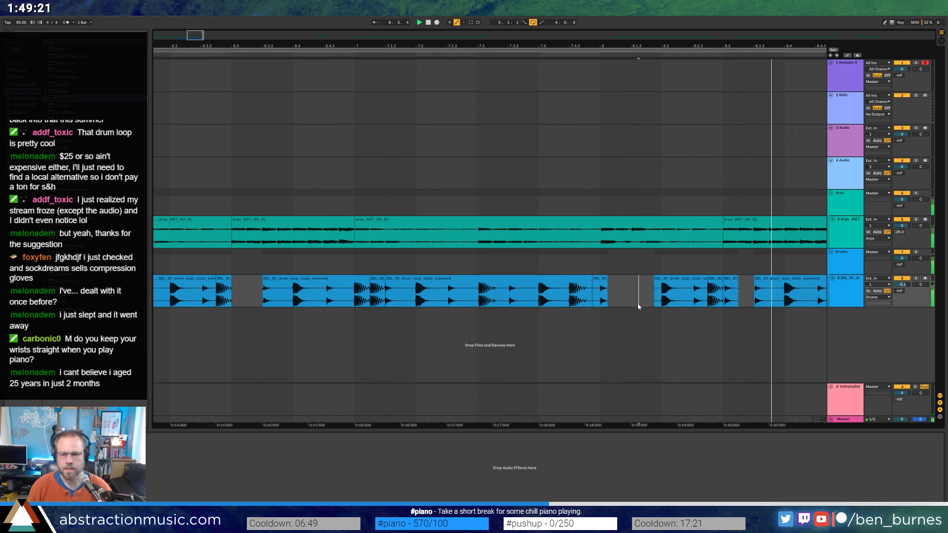
{"action": "key", "text": "space"}
Delete the drum hit at bar 8 beat 4 and select the short slice before the gap.
{"action": "left_click_drag", "start_coordinate": [222, 43], "coordinate": [200, 43]}
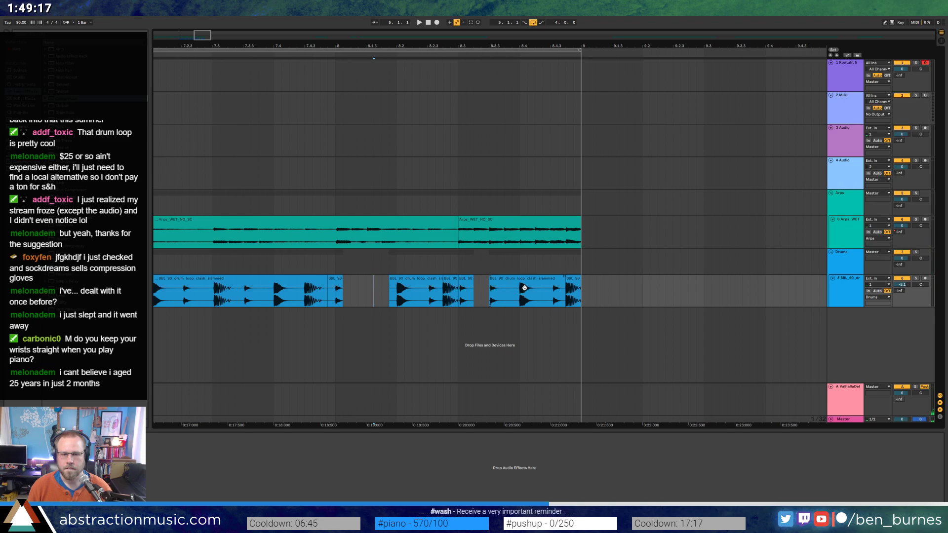
{"action": "key", "text": "Delete"}
{"action": "key", "text": "Right"}
{"action": "key", "text": "Right"}
{"action": "key", "text": "Right"}
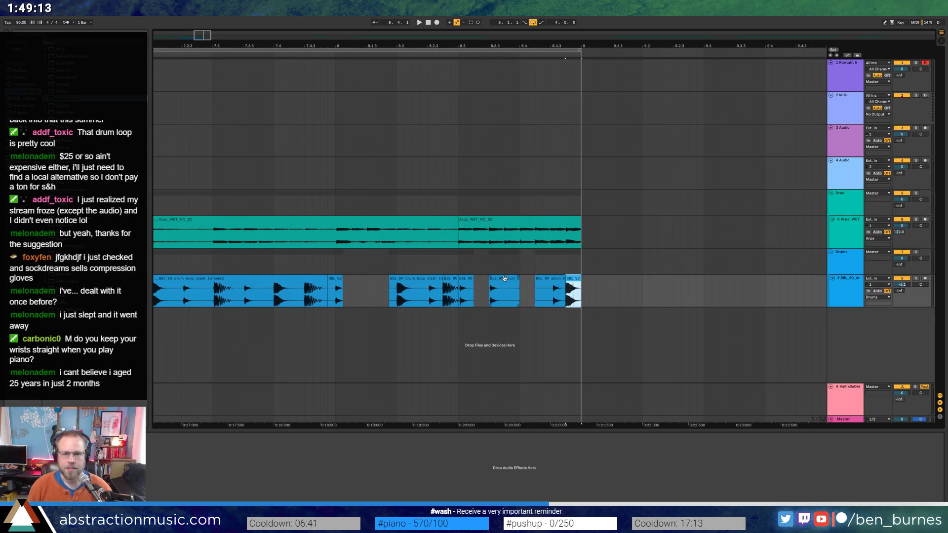
{"action": "left_click", "coordinate": [504, 278]}
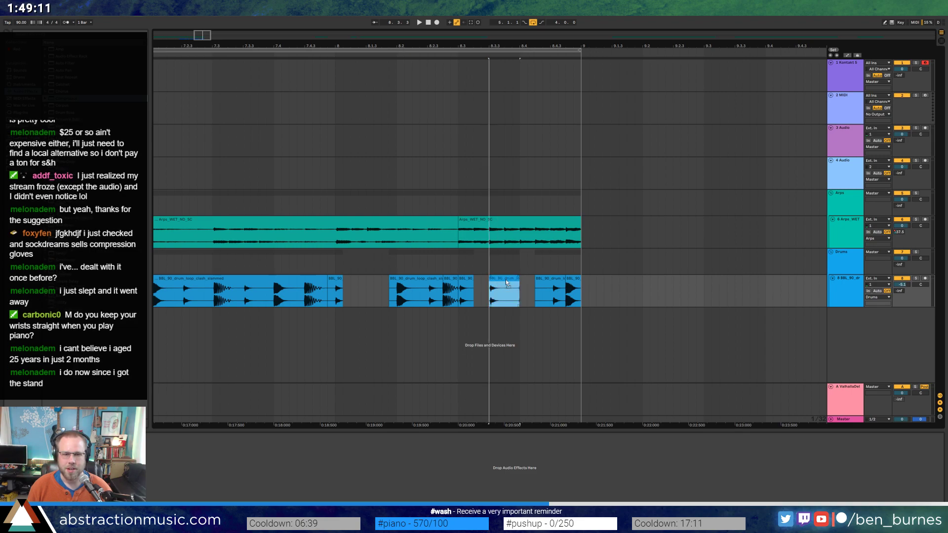
Trim the selected drum slice before bar 8 beat 4 to a sixteenth, duplicate it onto beat 4, and play.
{"action": "left_click", "coordinate": [504, 302]}
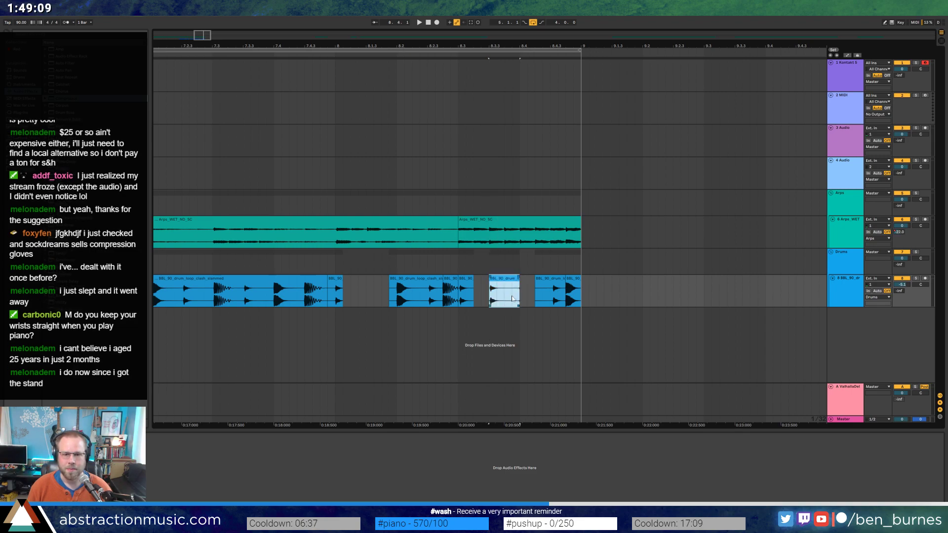
{"action": "left_click_drag", "start_coordinate": [518, 281], "coordinate": [496, 291]}
{"action": "key", "text": "ctrl+d"}
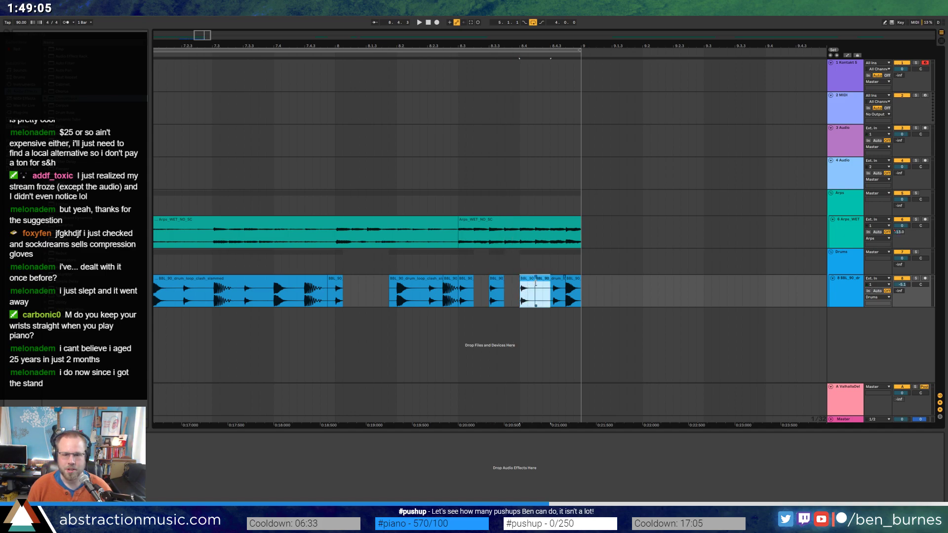
{"action": "key", "text": "Right"}
{"action": "key", "text": "Right"}
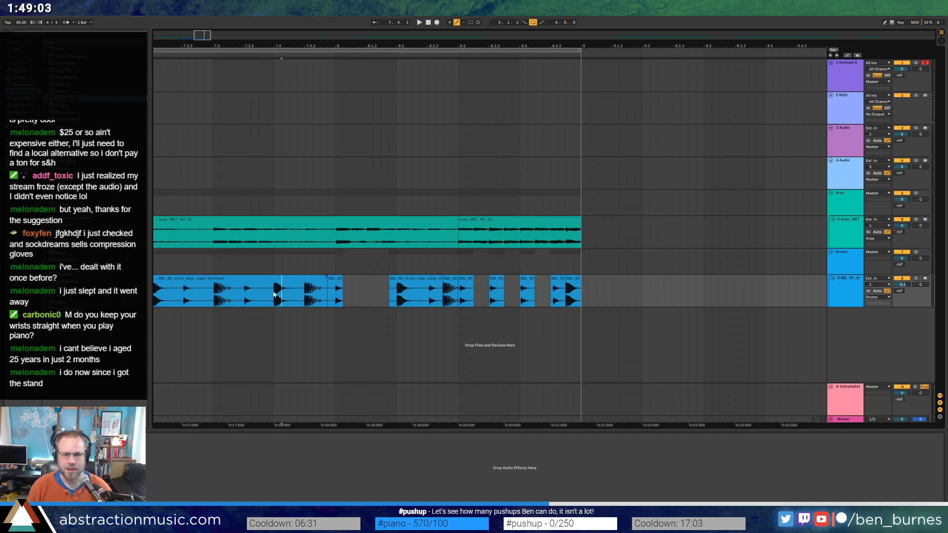
{"action": "left_click_drag", "start_coordinate": [194, 43], "coordinate": [246, 43]}
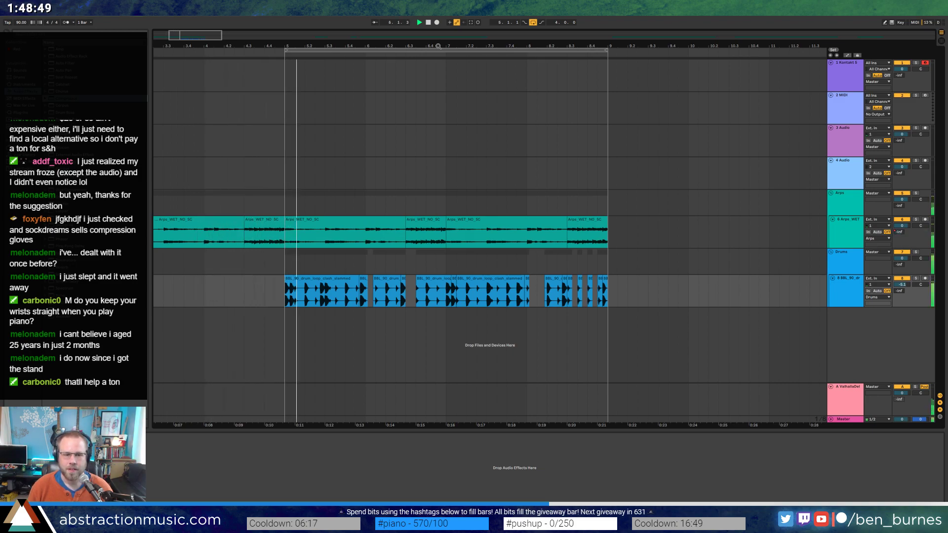
Delete the drum hit on the third sixteenth of bar 8 beat 4.
{"action": "key", "text": "minus"}
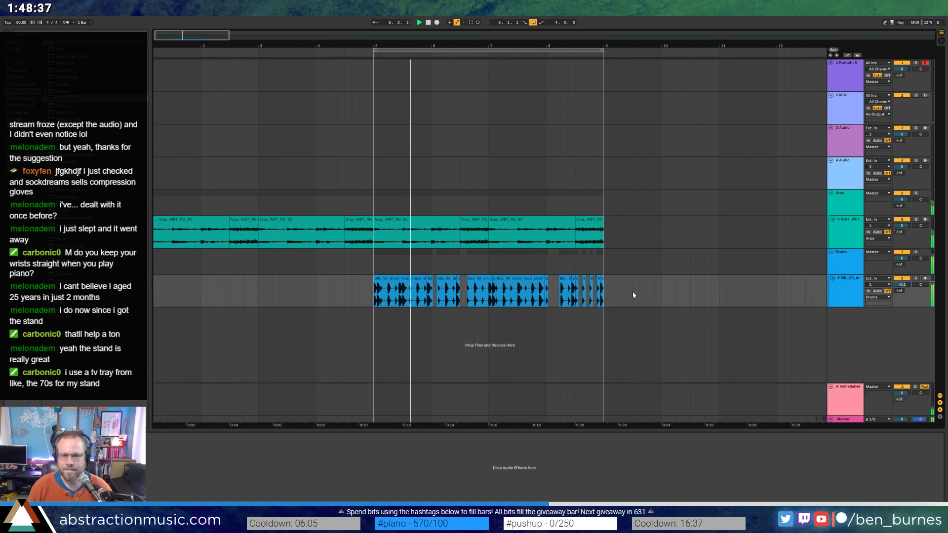
{"action": "scroll", "coordinate": [609, 281], "scroll_direction": "up", "scroll_amount": 5}
{"action": "left_click", "coordinate": [513, 281]}
{"action": "left_click", "coordinate": [543, 296]}
{"action": "key", "text": "Delete"}
Try leaving out the drum hit midway between beats 3 and 4 of bar 8, and restore it.
{"action": "left_click", "coordinate": [473, 283]}
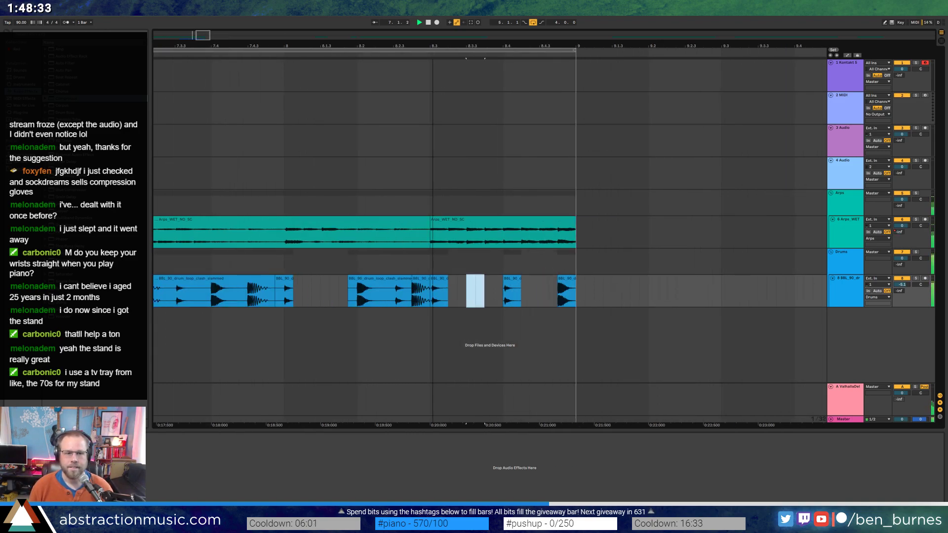
{"action": "key", "text": "minus"}
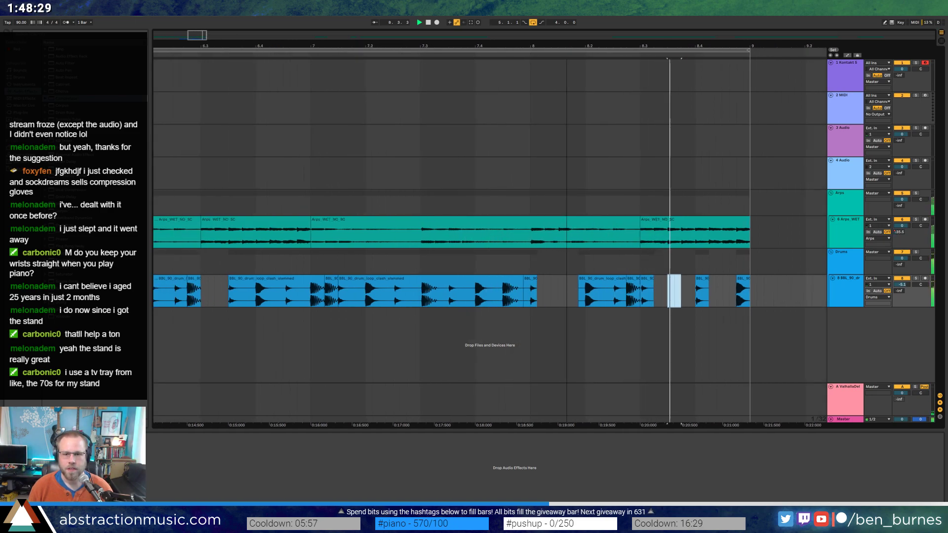
{"action": "key", "text": "minus"}
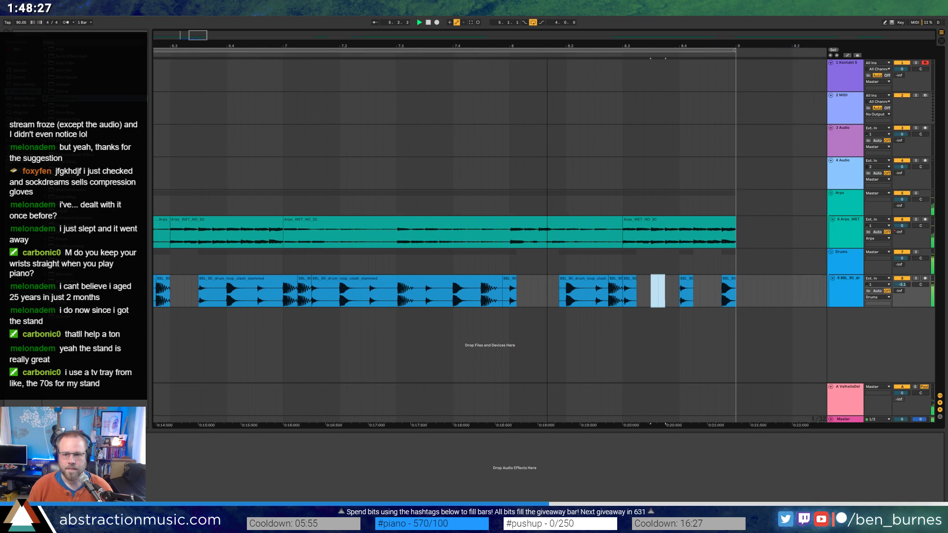
{"action": "scroll", "coordinate": [729, 292], "scroll_direction": "right", "scroll_amount": 3}
{"action": "left_click", "coordinate": [608, 281]}
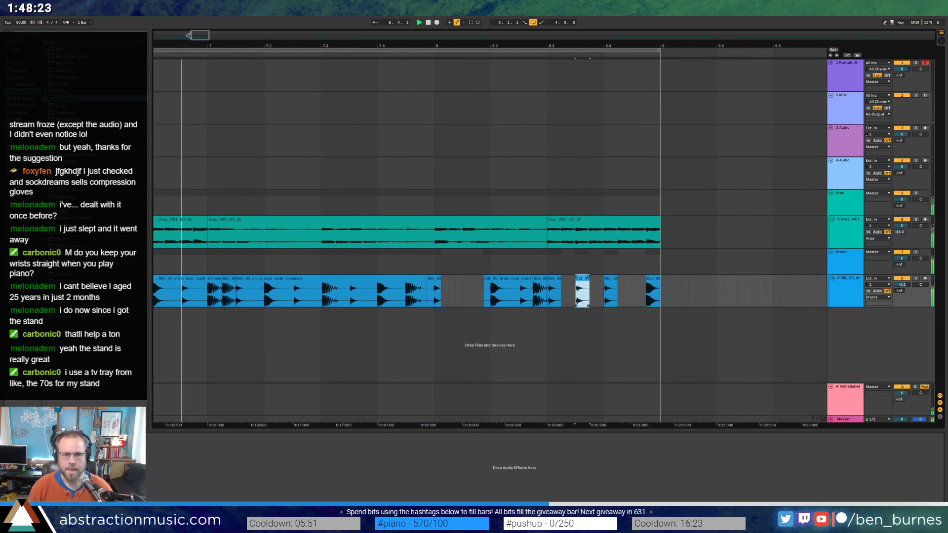
Move the last drum hit in bar 8 a thirty-second later, cut it off at bar 9, and play.
{"action": "left_click_drag", "start_coordinate": [483, 46], "coordinate": [562, 37]}
{"action": "left_click_drag", "start_coordinate": [195, 35], "coordinate": [193, 37]}
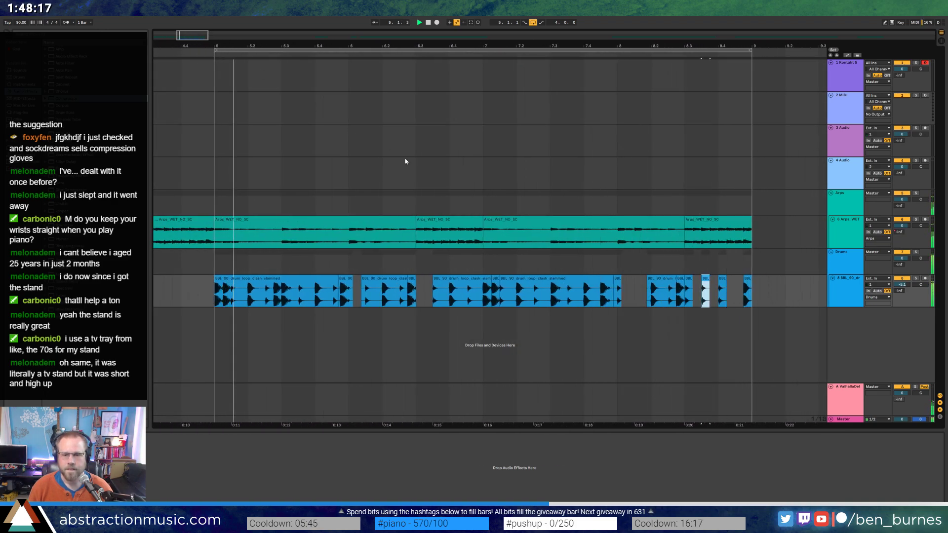
{"action": "key", "text": "space"}
{"action": "scroll", "coordinate": [776, 269], "scroll_direction": "up", "scroll_amount": 5}
{"action": "left_click_drag", "start_coordinate": [546, 279], "coordinate": [584, 281]}
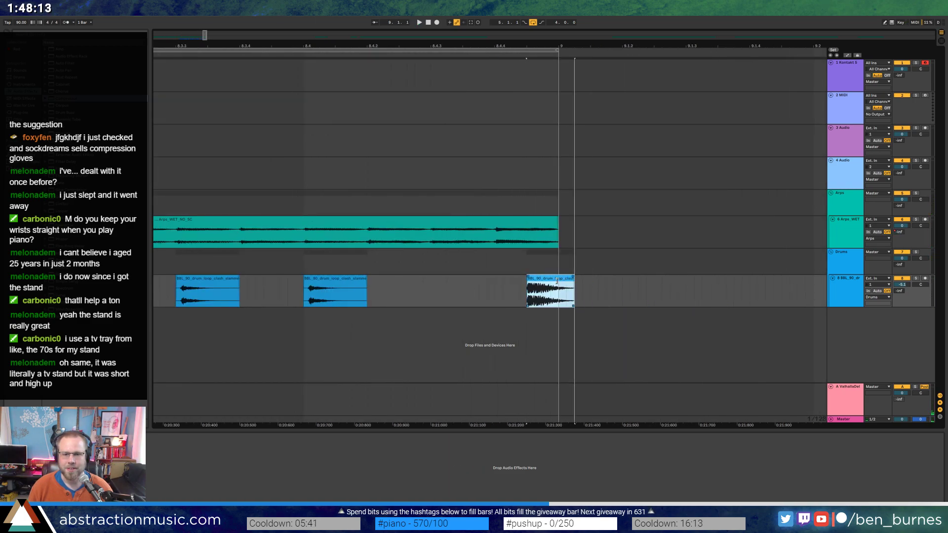
{"action": "scroll", "coordinate": [438, 261], "scroll_direction": "down", "scroll_amount": 5}
{"action": "left_click", "coordinate": [249, 55]}
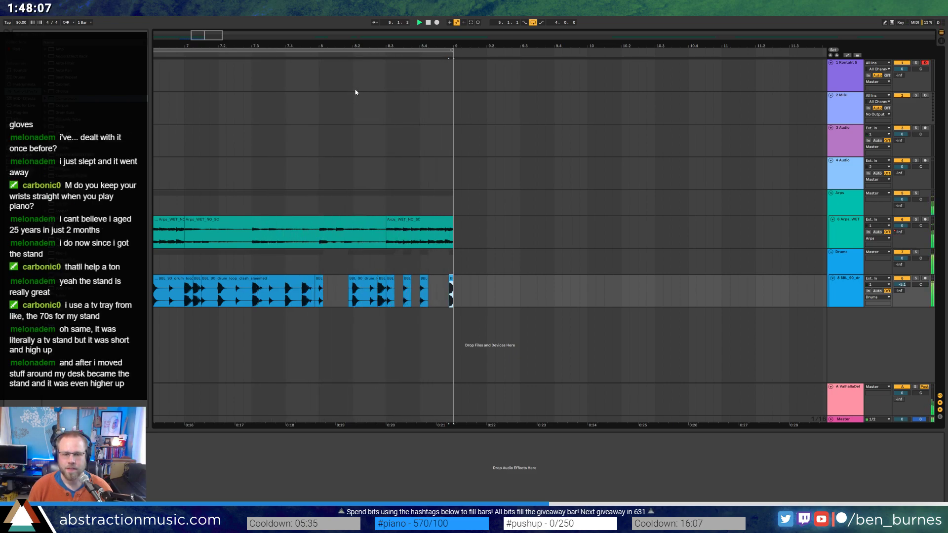
Copy the final drum hit and place the copy a thirty-second after the third sixteenth of bar 8 beat 4.
{"action": "key", "text": "space"}
{"action": "scroll", "coordinate": [415, 267], "scroll_direction": "up", "scroll_amount": 2}
{"action": "left_click", "coordinate": [535, 281]}
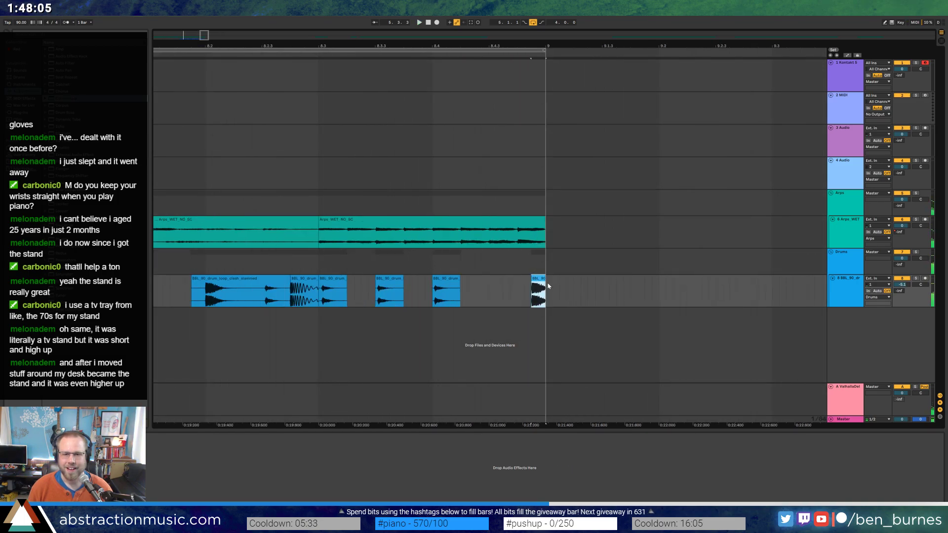
{"action": "scroll", "coordinate": [535, 281], "scroll_direction": "up", "scroll_amount": 4}
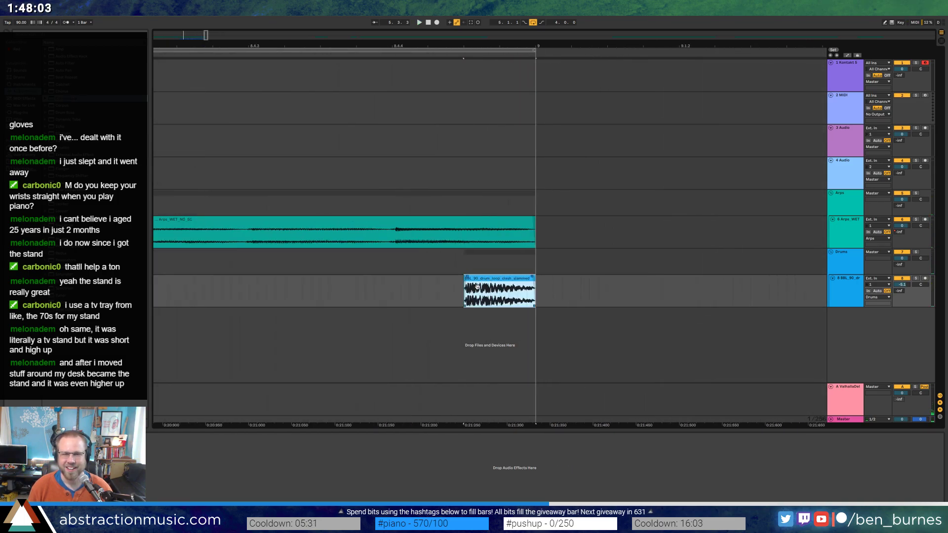
{"action": "double_click", "coordinate": [483, 279]}
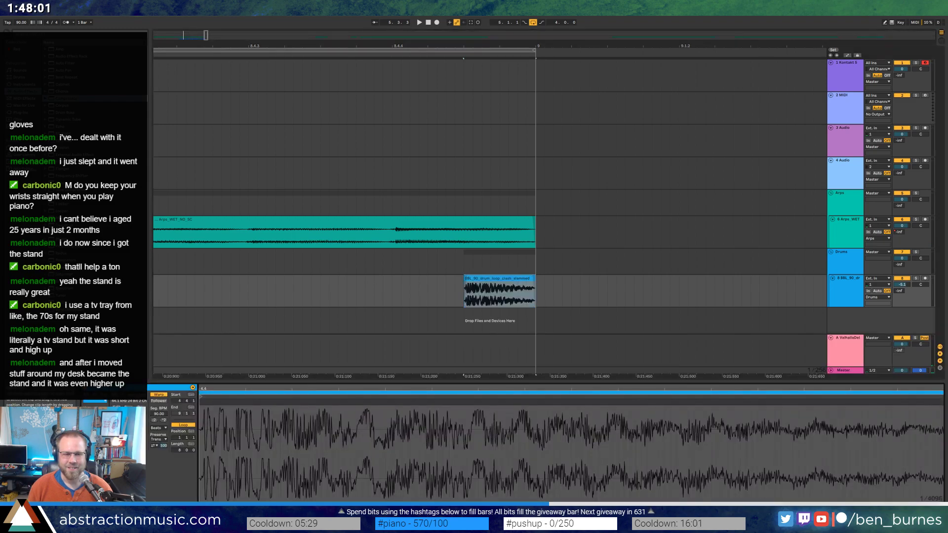
{"action": "left_click", "coordinate": [500, 277]}
{"action": "left_click", "coordinate": [393, 291]}
{"action": "key", "text": "ctrl+v"}
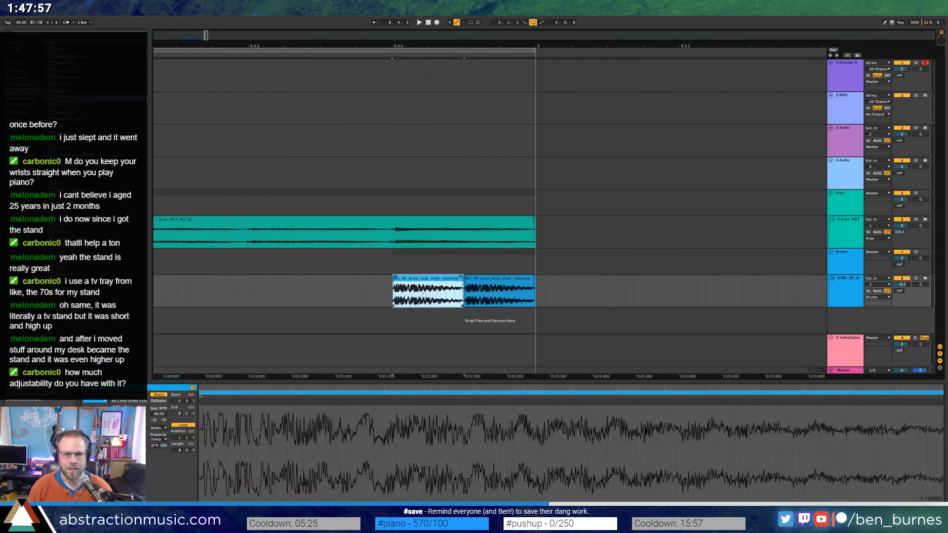
{"action": "left_click_drag", "start_coordinate": [415, 280], "coordinate": [358, 286]}
Play the loop from just before bar 8 beat 4 to hear the doubled closing hits.
{"action": "scroll", "coordinate": [233, 262], "scroll_direction": "down", "scroll_amount": 5}
{"action": "left_click", "coordinate": [159, 292]}
{"action": "key", "text": "space"}
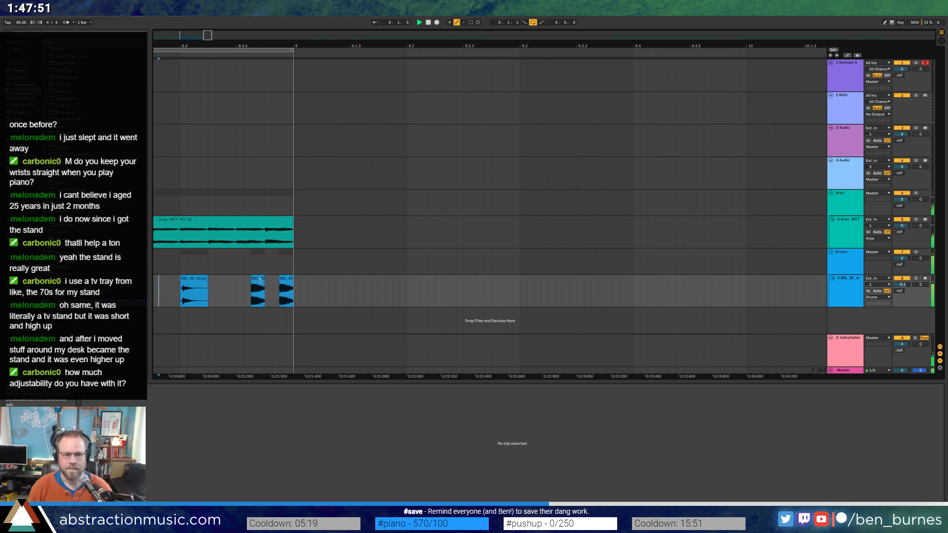
{"action": "mouse_move", "coordinate": [202, 34]}
{"action": "left_mouse_down"}
{"action": "mouse_move", "coordinate": [200, 25]}
{"action": "mouse_move", "coordinate": [198, 37]}
{"action": "left_mouse_up"}
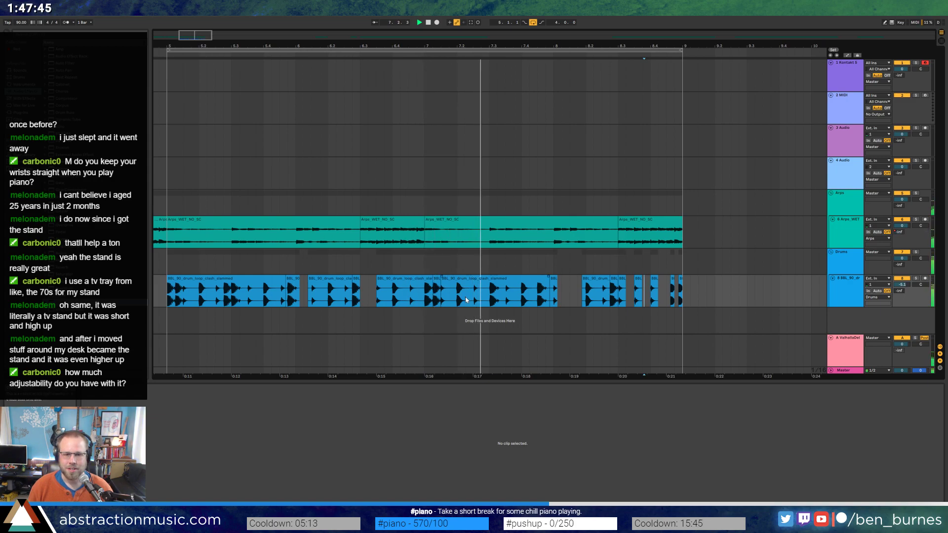
Move the short kick slice early in bar 7 a thirty-second later and extend its end past the next hit while playing.
{"action": "scroll", "coordinate": [495, 278], "scroll_direction": "up", "scroll_amount": 5}
{"action": "left_click_drag", "start_coordinate": [494, 280], "coordinate": [511, 282]}
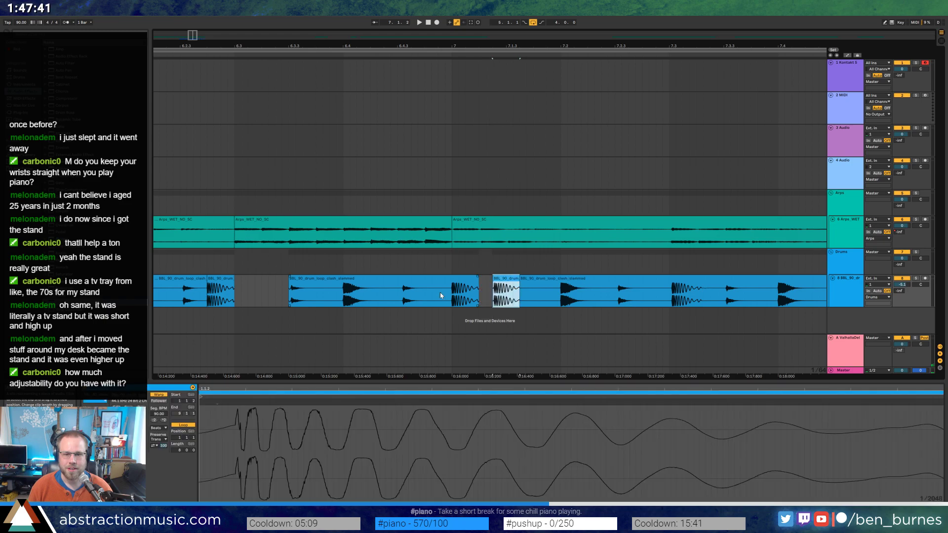
{"action": "left_click", "coordinate": [314, 300]}
{"action": "key", "text": "space"}
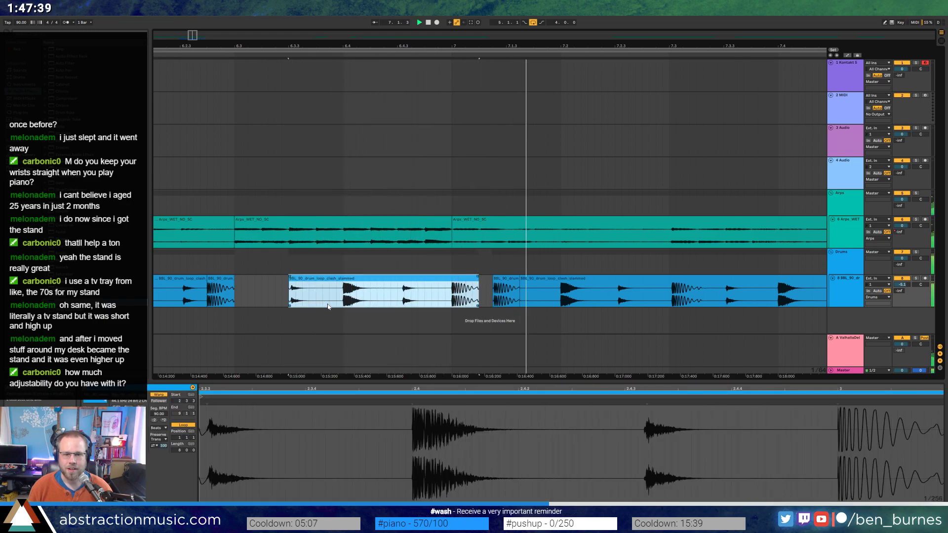
{"action": "left_click_drag", "start_coordinate": [520, 284], "coordinate": [541, 285]}
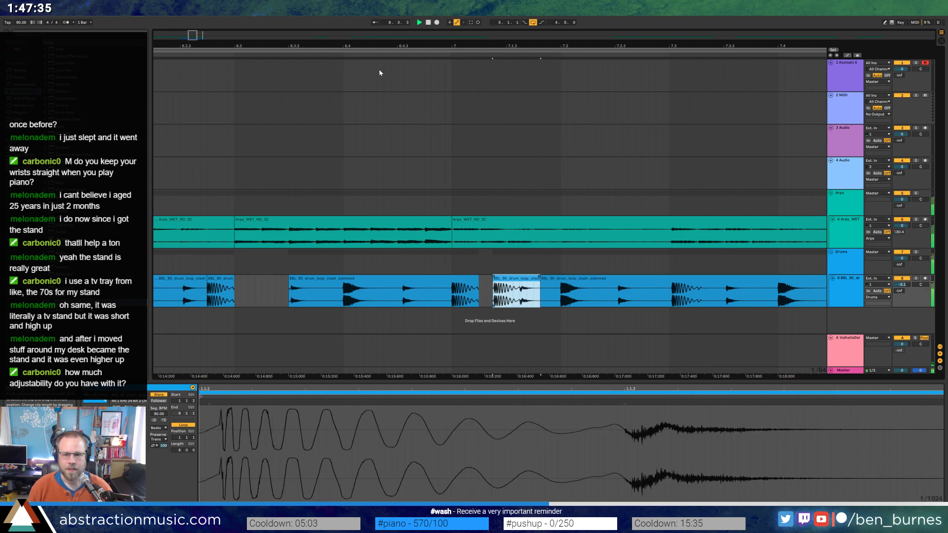
{"action": "mouse_move", "coordinate": [193, 35]}
{"action": "left_mouse_down"}
{"action": "mouse_move", "coordinate": [197, 19]}
{"action": "mouse_move", "coordinate": [200, 35]}
{"action": "left_mouse_up"}
Move the soft hit after the early bar 7 kick to the last sixteenth of beat 1 and play the loop.
{"action": "key", "text": "space"}
{"action": "scroll", "coordinate": [414, 312], "scroll_direction": "up", "scroll_amount": 4}
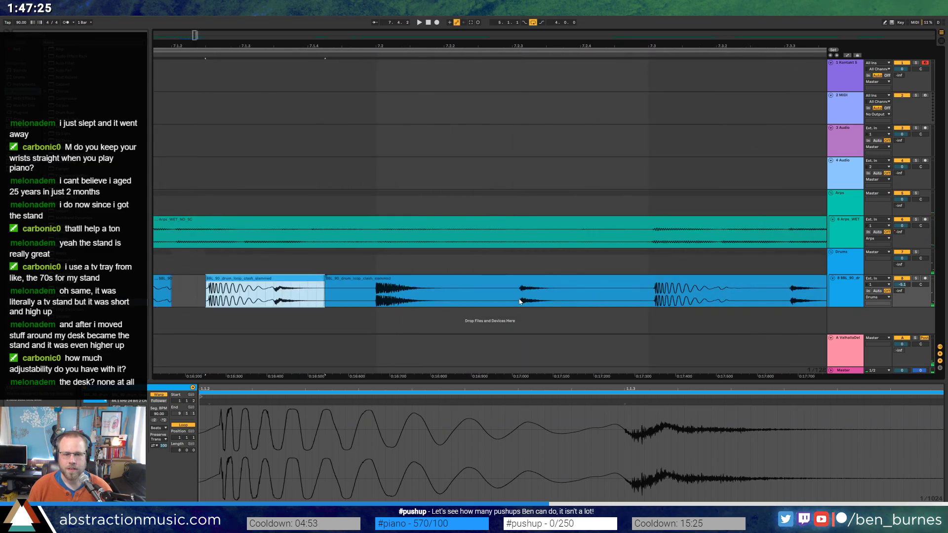
{"action": "left_click", "coordinate": [275, 302]}
{"action": "left_click_drag", "start_coordinate": [274, 302], "coordinate": [336, 285]}
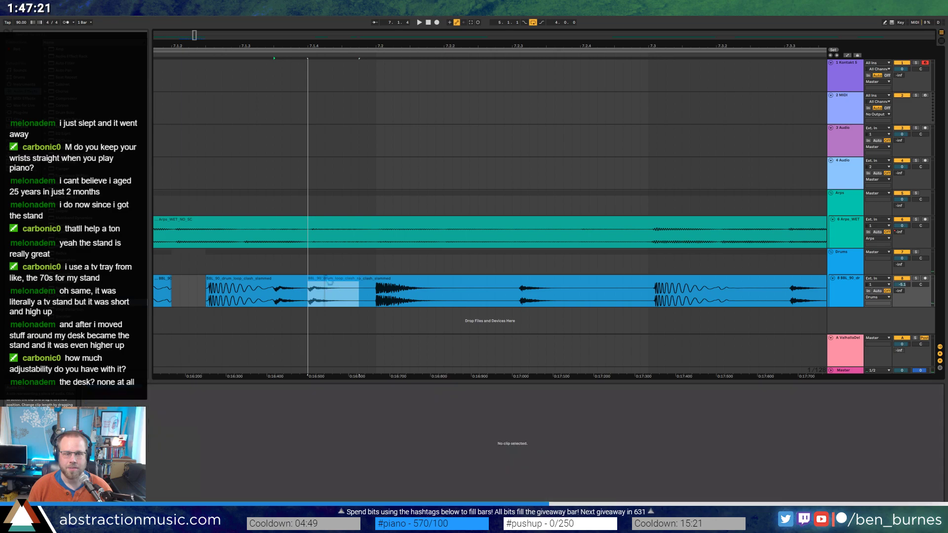
{"action": "left_click_drag", "start_coordinate": [194, 35], "coordinate": [194, 8]}
{"action": "left_click", "coordinate": [312, 54]}
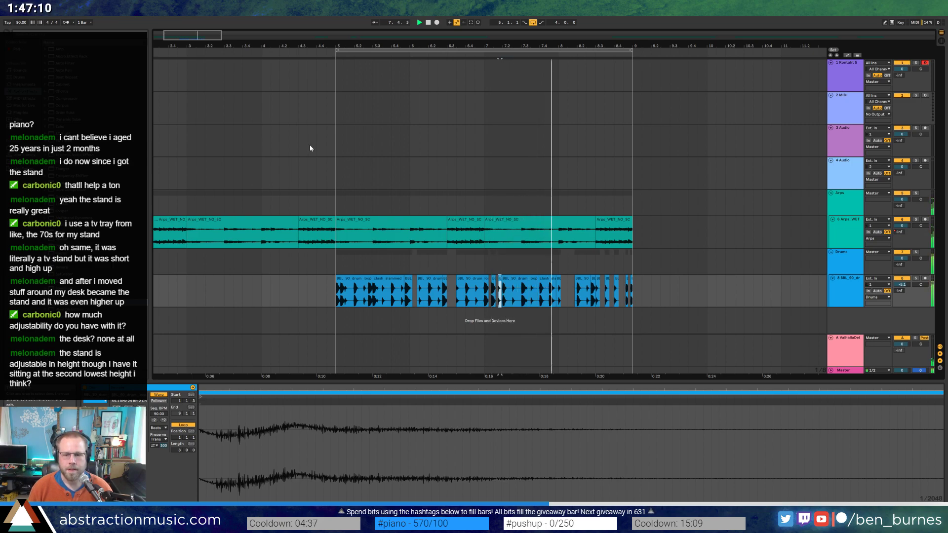
Move the kick slice in bar 7 beat 4 one sixteenth earlier, leaving a gap before the next slice.
{"action": "scroll", "coordinate": [571, 295], "scroll_direction": "up", "scroll_amount": 5}
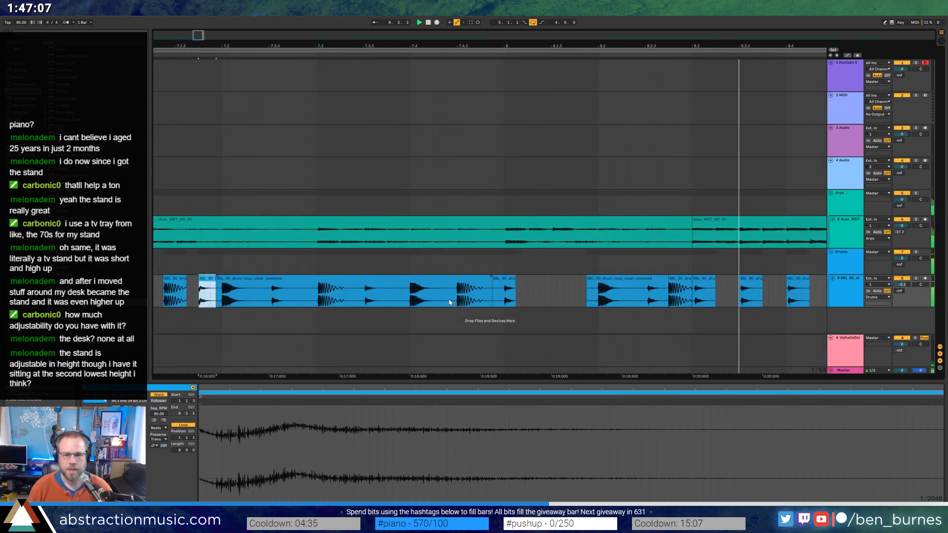
{"action": "mouse_move", "coordinate": [456, 291]}
{"action": "left_mouse_down"}
{"action": "mouse_move", "coordinate": [490, 301]}
{"action": "mouse_move", "coordinate": [478, 286]}
{"action": "mouse_move", "coordinate": [464, 290]}
{"action": "left_mouse_up"}
{"action": "left_click", "coordinate": [486, 293]}
{"action": "left_click_drag", "start_coordinate": [241, 33], "coordinate": [232, 20]}
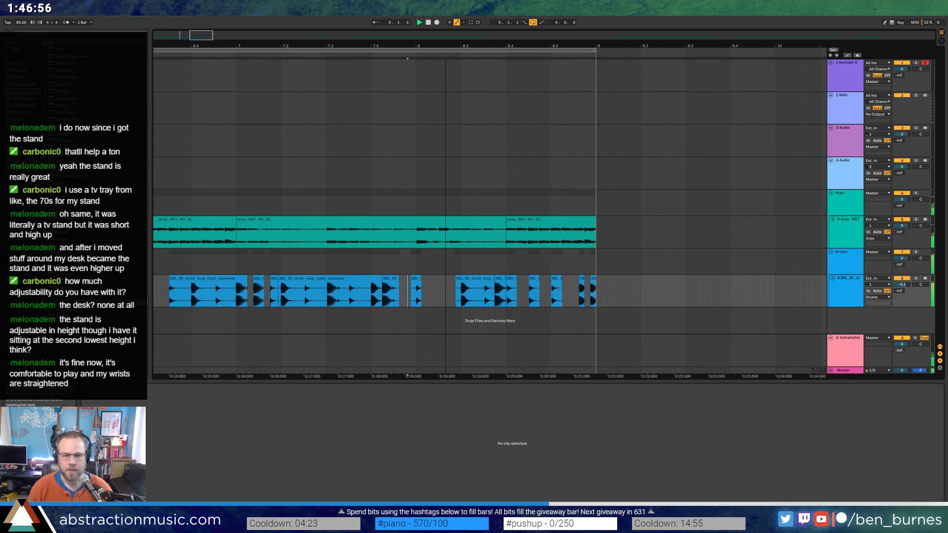
Paste a sixty-fourth-note copy of the closing hit's start directly before the first closing hit in bar 8 and deactivate it.
{"action": "key", "text": "plus"}
{"action": "key", "text": "plus"}
{"action": "left_click_drag", "start_coordinate": [200, 35], "coordinate": [435, 380]}
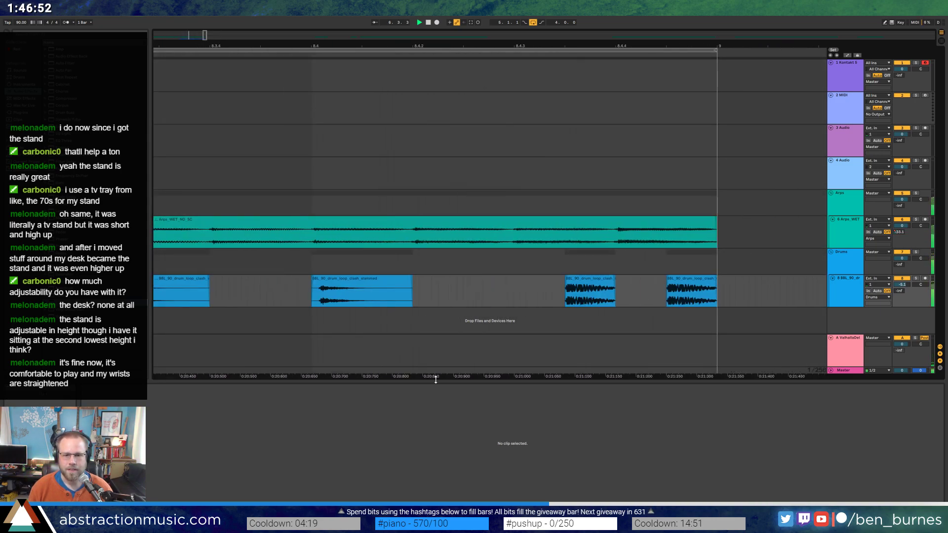
{"action": "left_click_drag", "start_coordinate": [587, 300], "coordinate": [568, 300]}
{"action": "left_click", "coordinate": [534, 295]}
{"action": "left_click", "coordinate": [542, 296]}
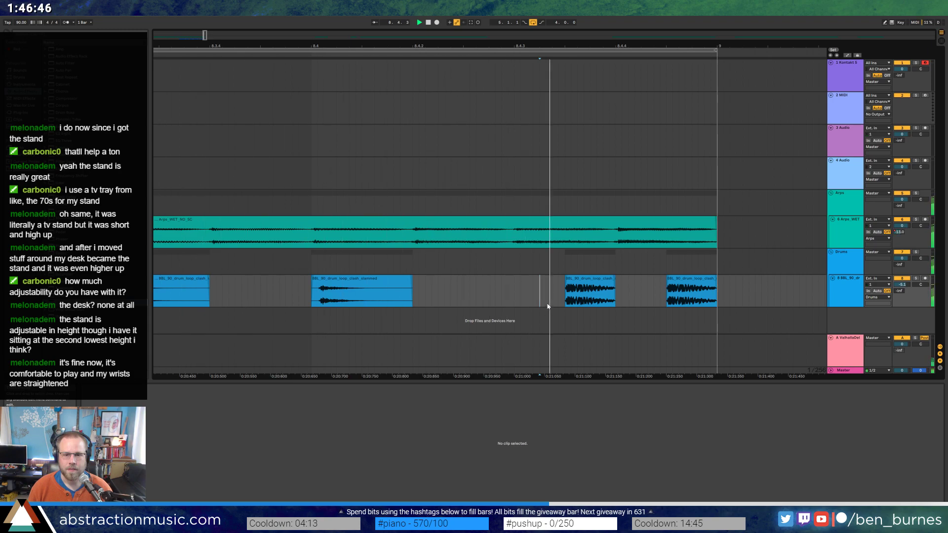
{"action": "key", "text": "ctrl+v"}
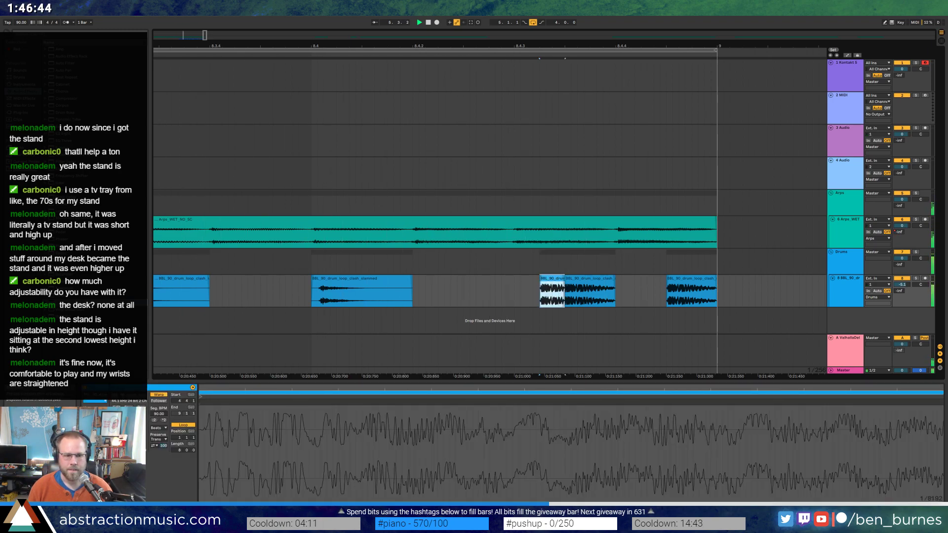
{"action": "key", "text": "0"}
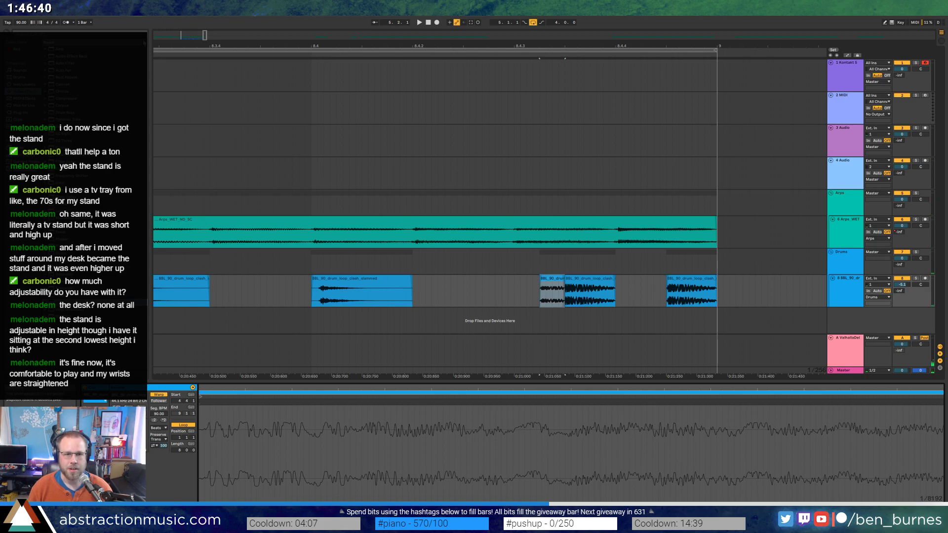
Delete the empty 2 MIDI, 3 Audio and 4 Audio tracks together.
{"action": "left_click_drag", "start_coordinate": [202, 38], "coordinate": [197, 48]}
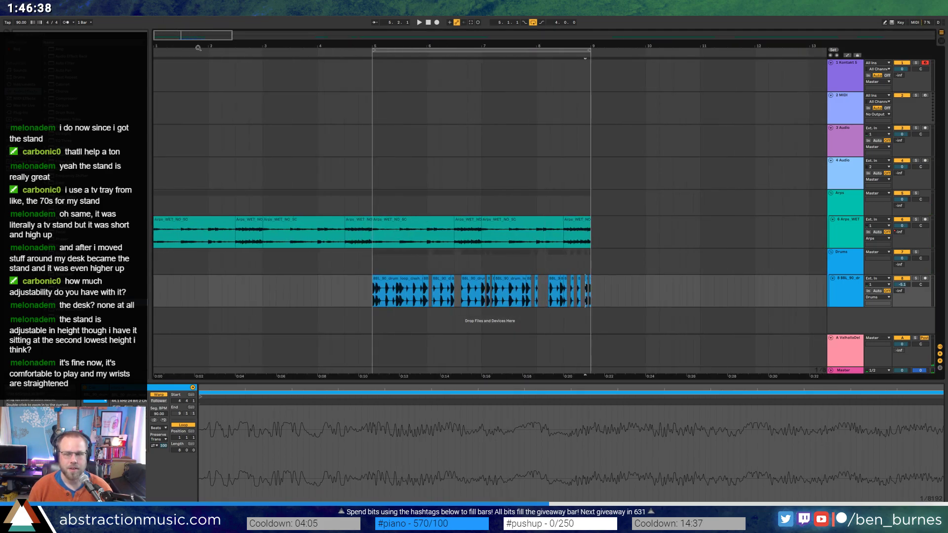
{"action": "left_click", "coordinate": [814, 169]}
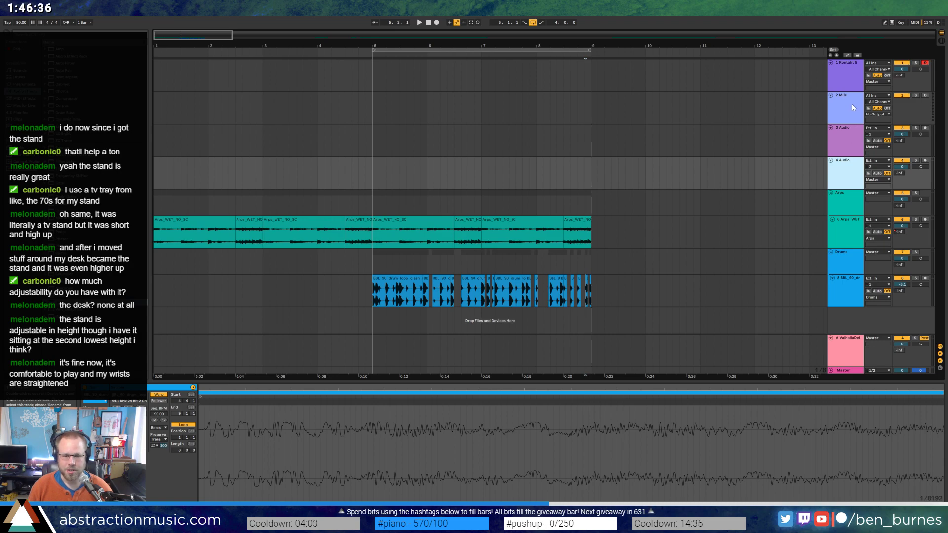
{"action": "left_click", "coordinate": [845, 110]}
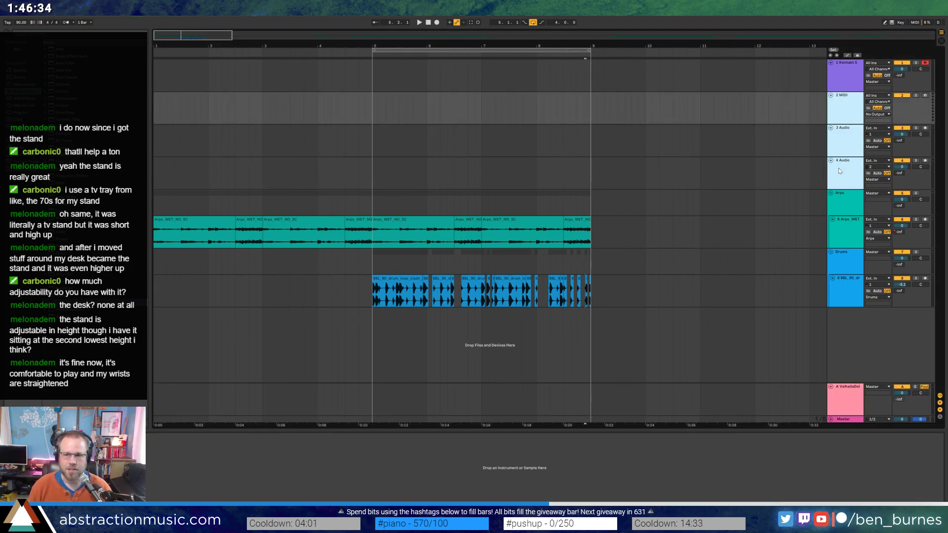
{"action": "key", "text": "Delete"}
Rename the Kontakt track PIANER and fold it.
{"action": "left_click", "coordinate": [854, 76]}
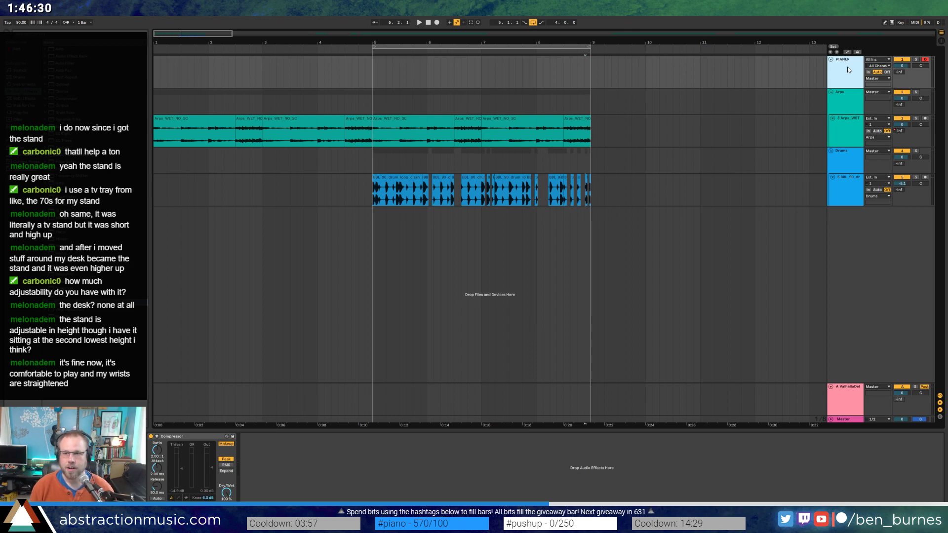
{"action": "left_click", "coordinate": [830, 59]}
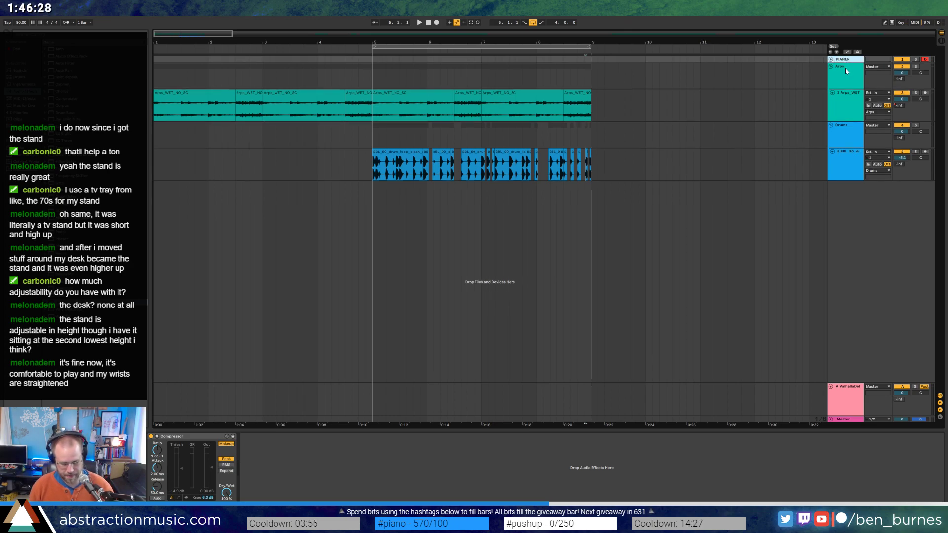
Load the Analog synth on a new MIDI track below PIANER and turn on its vibrato at 78% and its unison.
{"action": "key", "text": "ctrl+shift+t"}
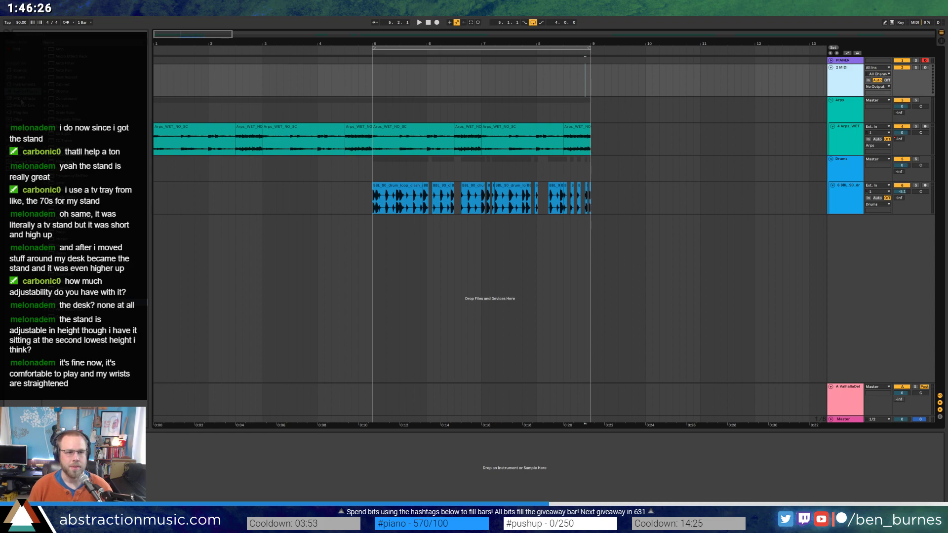
{"action": "left_click", "coordinate": [27, 92]}
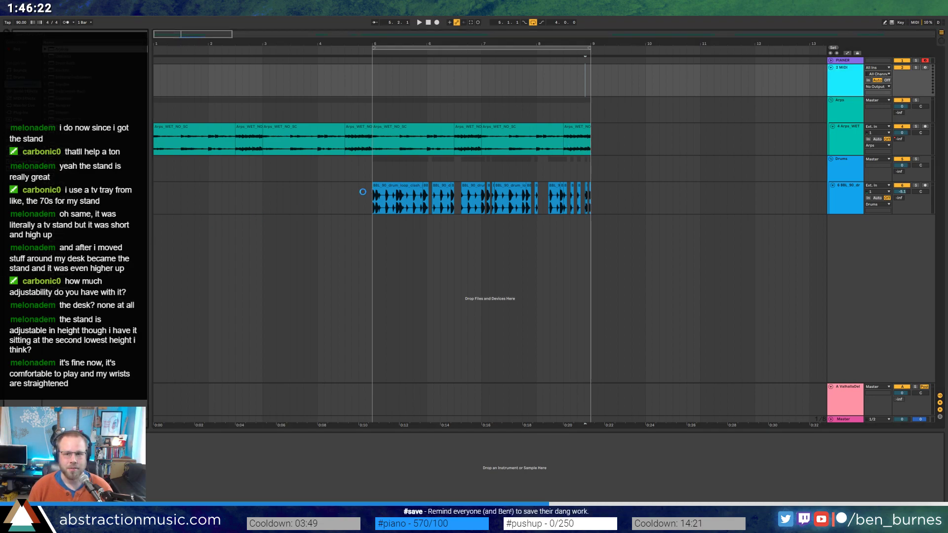
{"action": "left_click", "coordinate": [116, 448]}
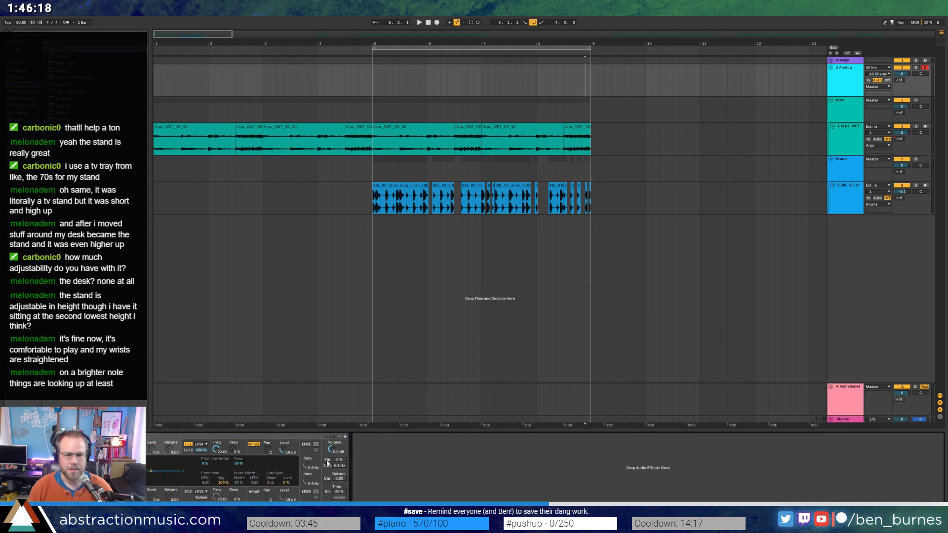
{"action": "left_click", "coordinate": [327, 459]}
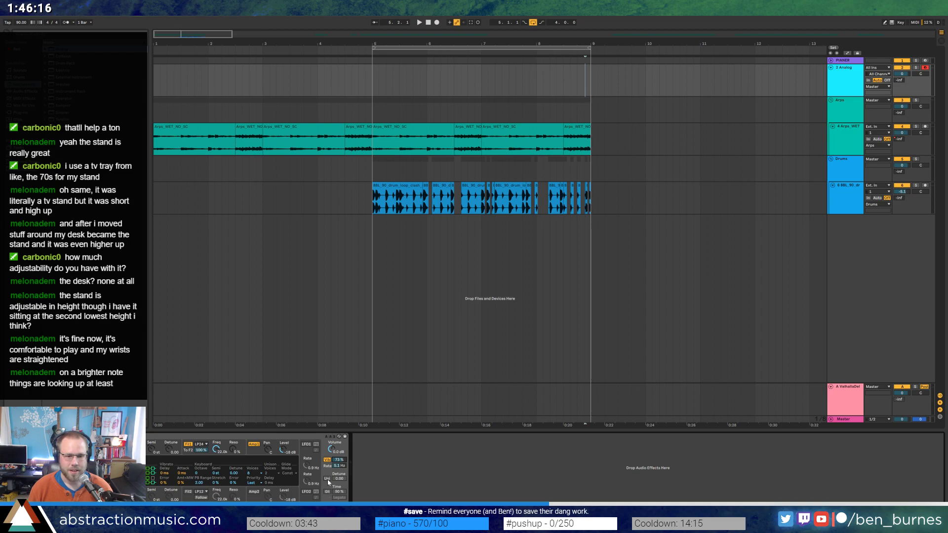
{"action": "left_click", "coordinate": [328, 479]}
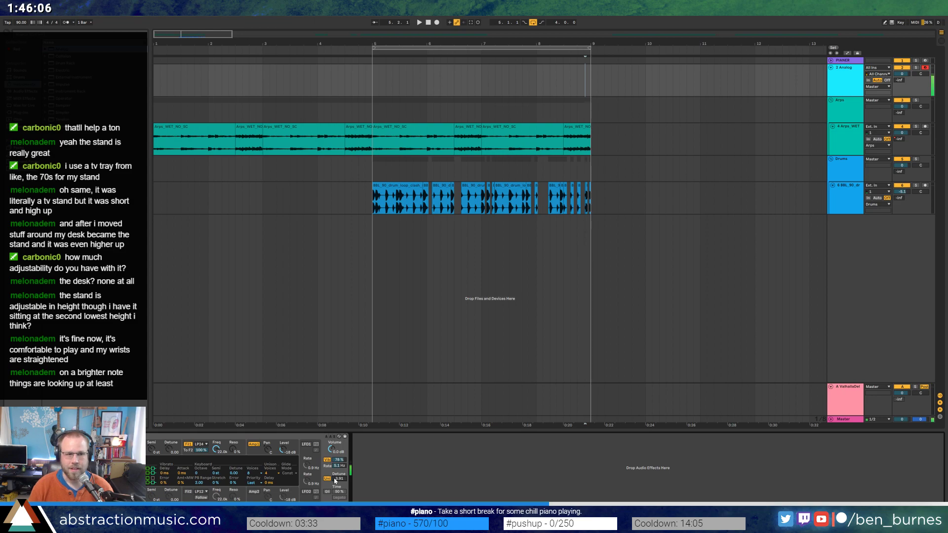
Try to switch the audio driver type to ASIO and choose an audio device for it in the preferences.
{"action": "left_click", "coordinate": [57, 15]}
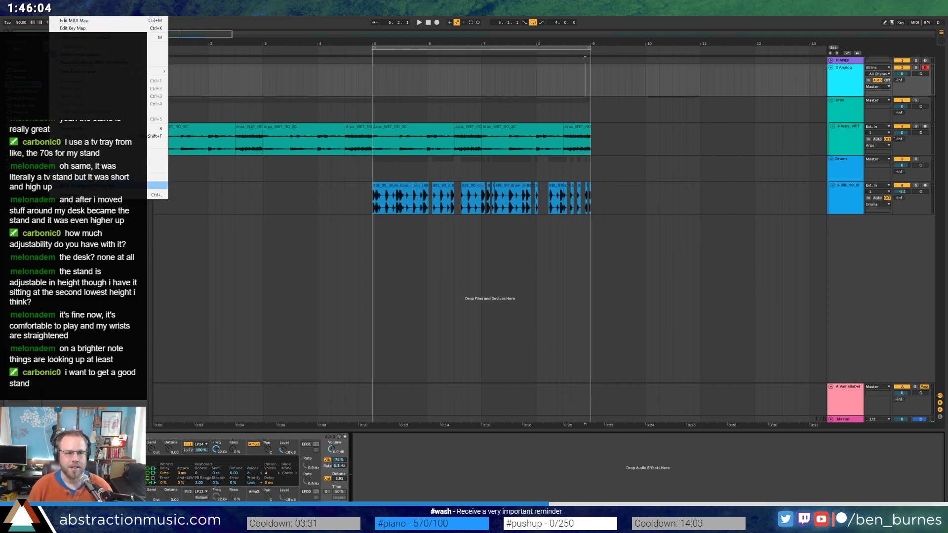
{"action": "left_click", "coordinate": [108, 195]}
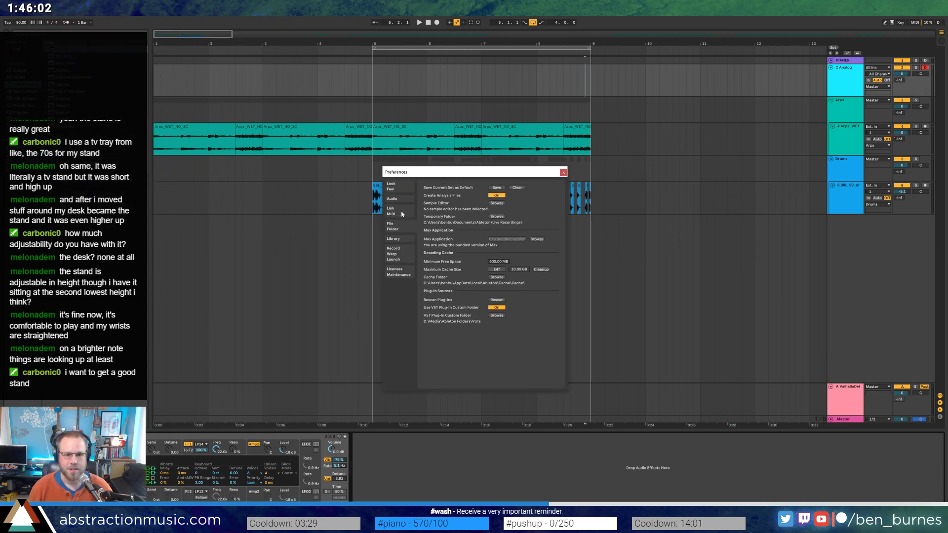
{"action": "left_click", "coordinate": [397, 200]}
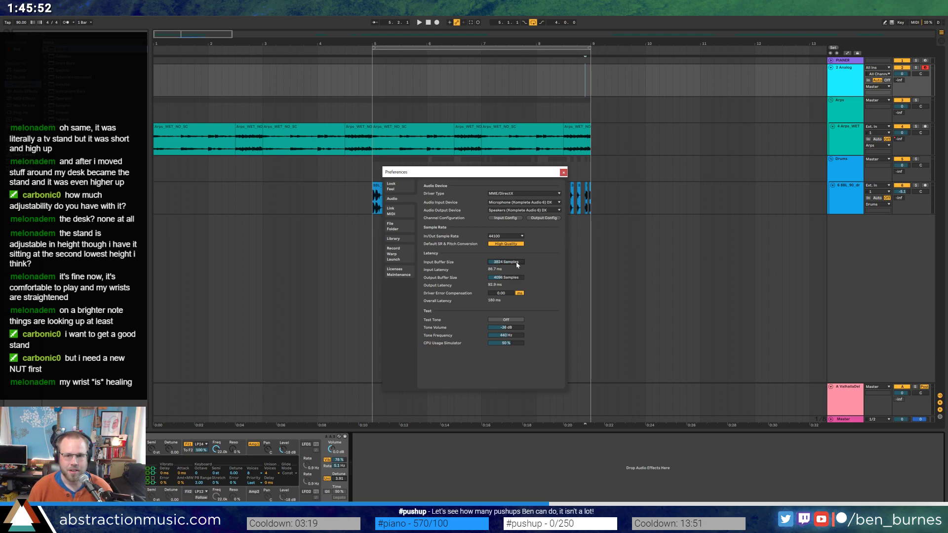
{"action": "left_click", "coordinate": [512, 193]}
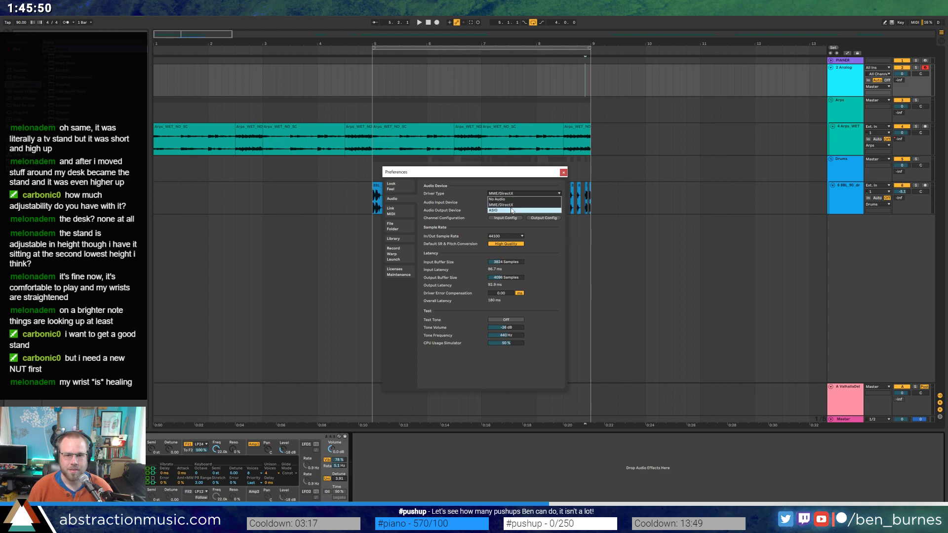
{"action": "left_click", "coordinate": [511, 210]}
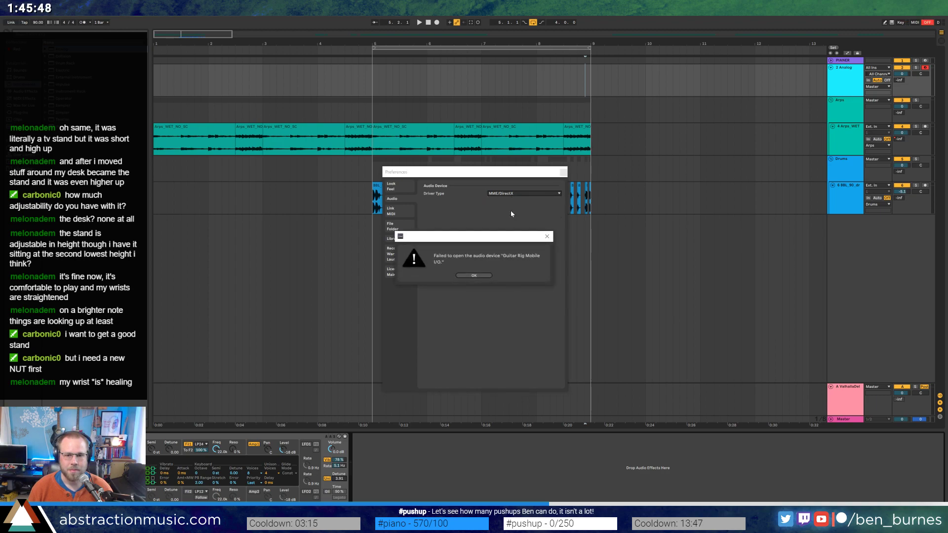
{"action": "left_click", "coordinate": [475, 275]}
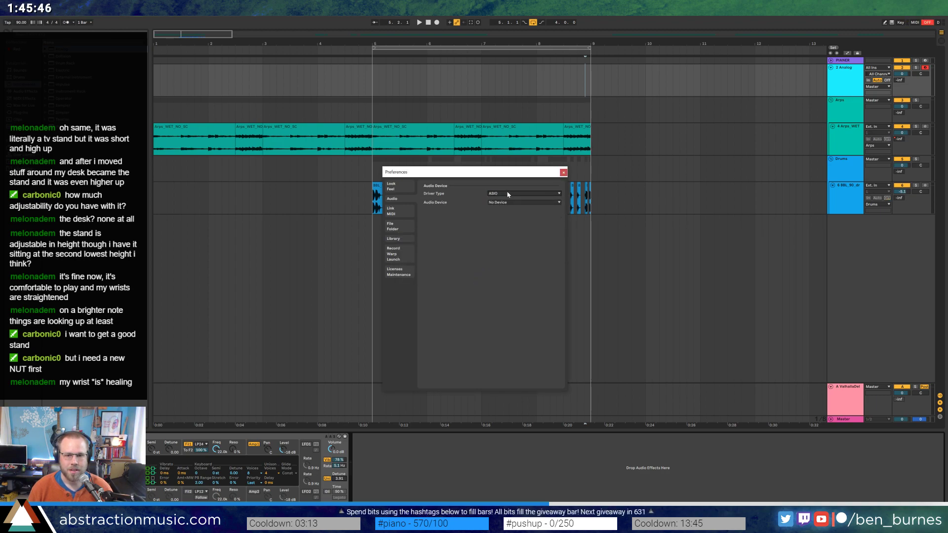
{"action": "left_click", "coordinate": [515, 202]}
{"action": "left_click", "coordinate": [515, 208]}
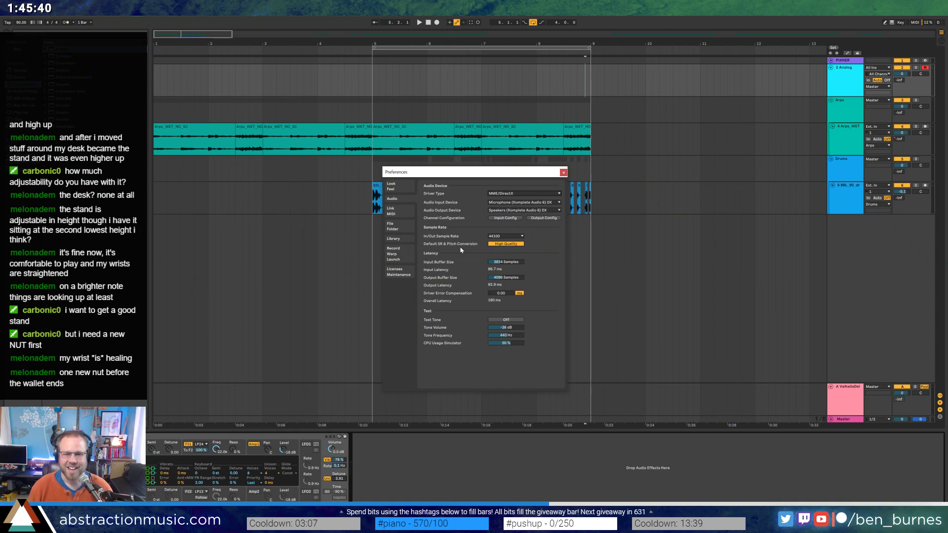
Raise the input buffer size, lower the output buffer size to 3072 samples and close the preferences.
{"action": "left_click", "coordinate": [509, 260]}
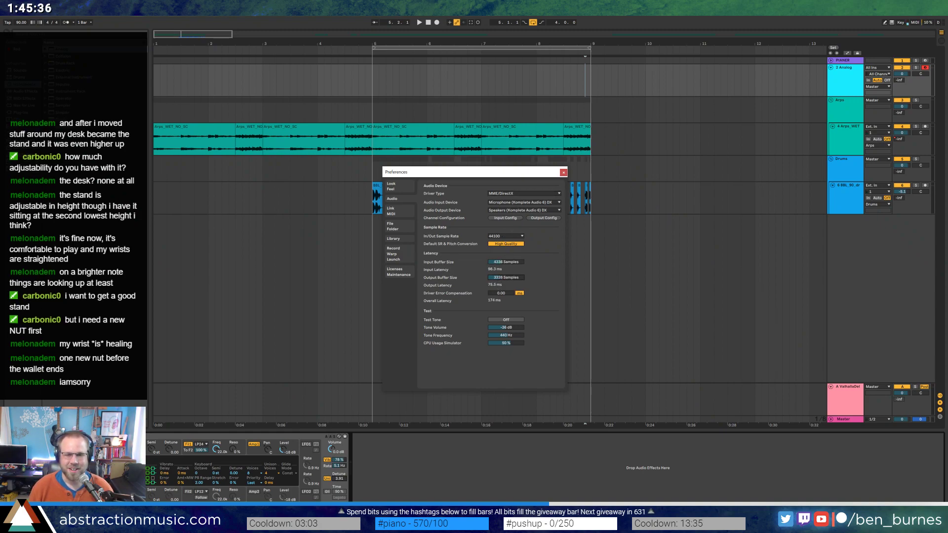
{"action": "left_click", "coordinate": [563, 173]}
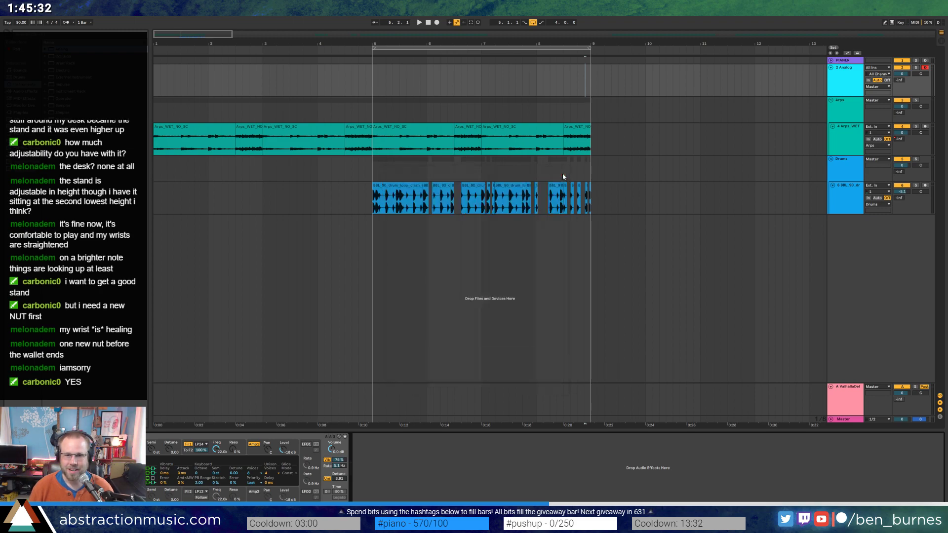
Audition the piano on the PIANER track, ending with the Analog track armed again.
{"action": "left_click", "coordinate": [846, 60]}
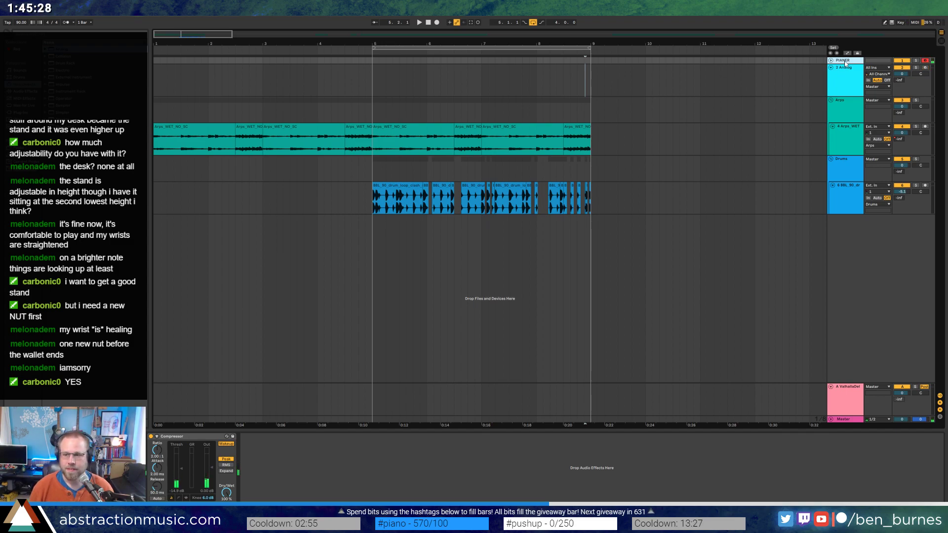
{"action": "left_click", "coordinate": [926, 69]}
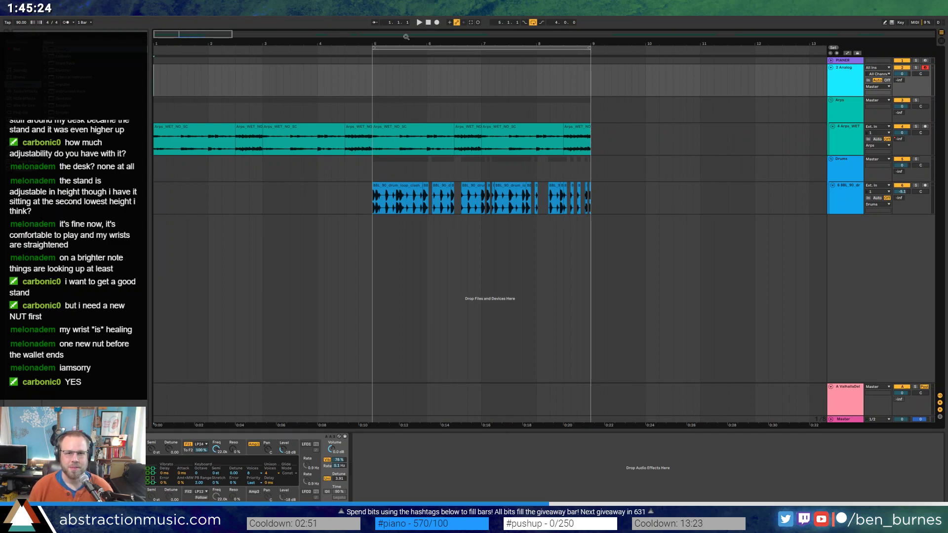
Delete the leftover Arps clips between about bars 26 and 52.
{"action": "key", "text": "minus"}
{"action": "key", "text": "minus"}
{"action": "key", "text": "minus"}
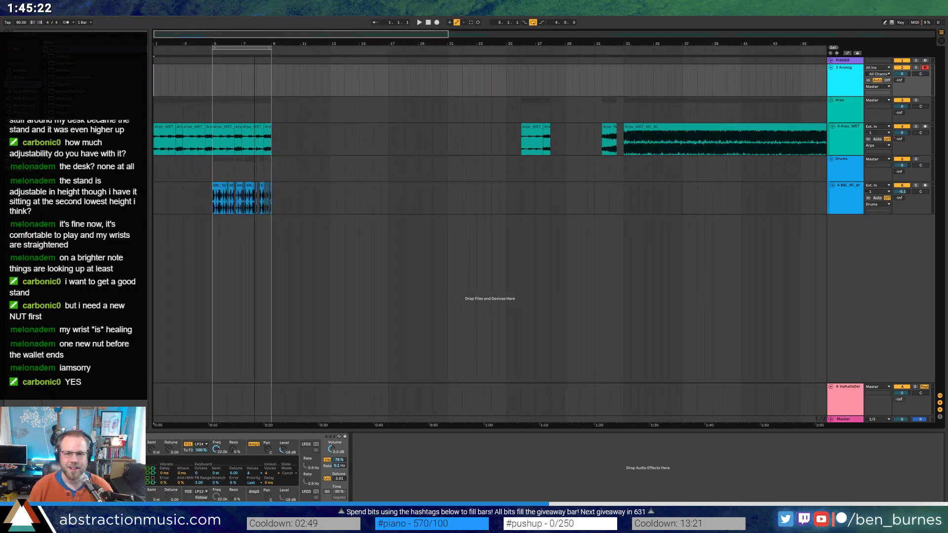
{"action": "key", "text": "minus"}
{"action": "left_click_drag", "start_coordinate": [754, 140], "coordinate": [449, 127]}
{"action": "key", "text": "Delete"}
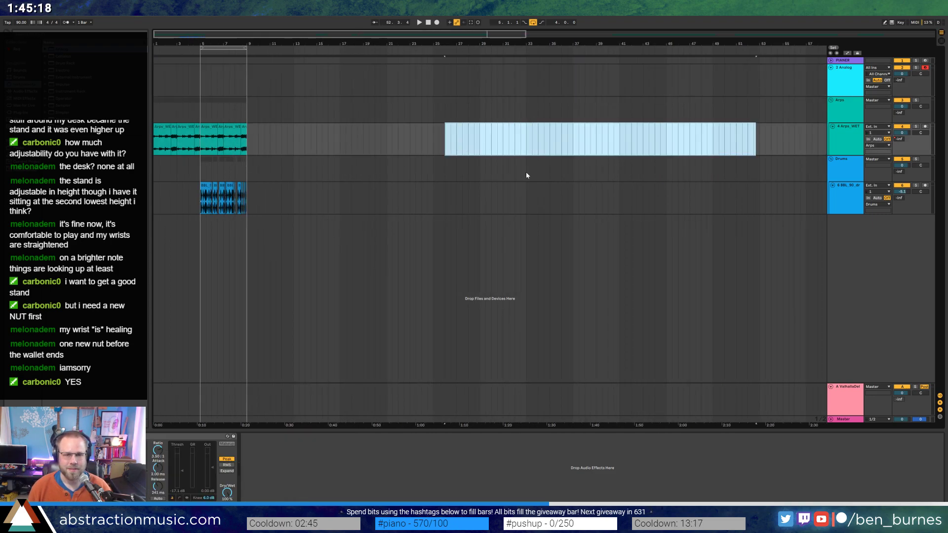
{"action": "left_click_drag", "start_coordinate": [160, 36], "coordinate": [159, 37]}
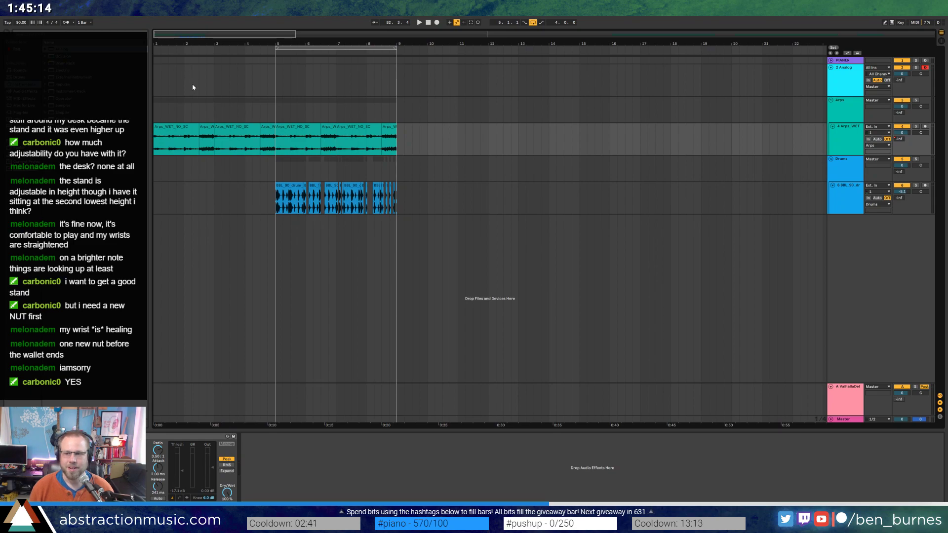
While the arrangement plays, turn on glide in the Analog synth and set its voices to Mono.
{"action": "left_click", "coordinate": [176, 124]}
{"action": "key", "text": "space"}
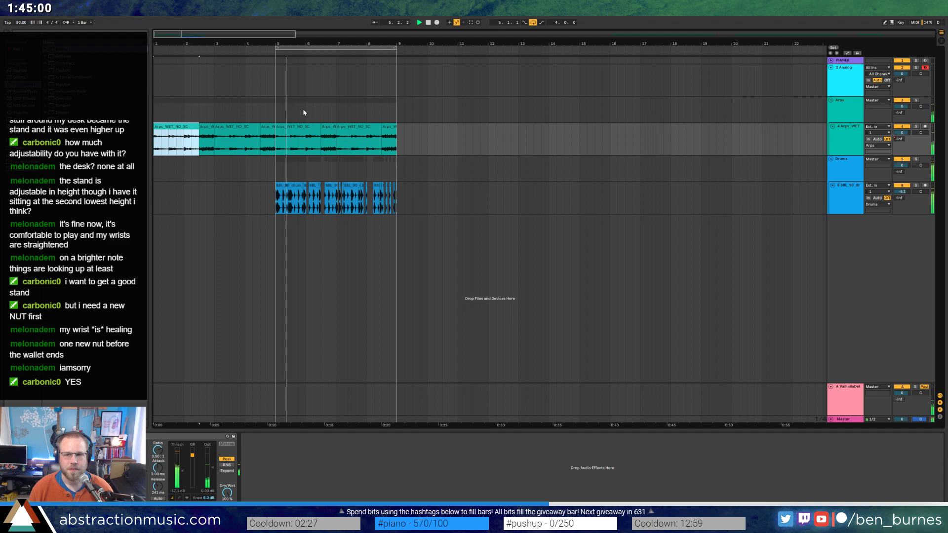
{"action": "left_click", "coordinate": [274, 88]}
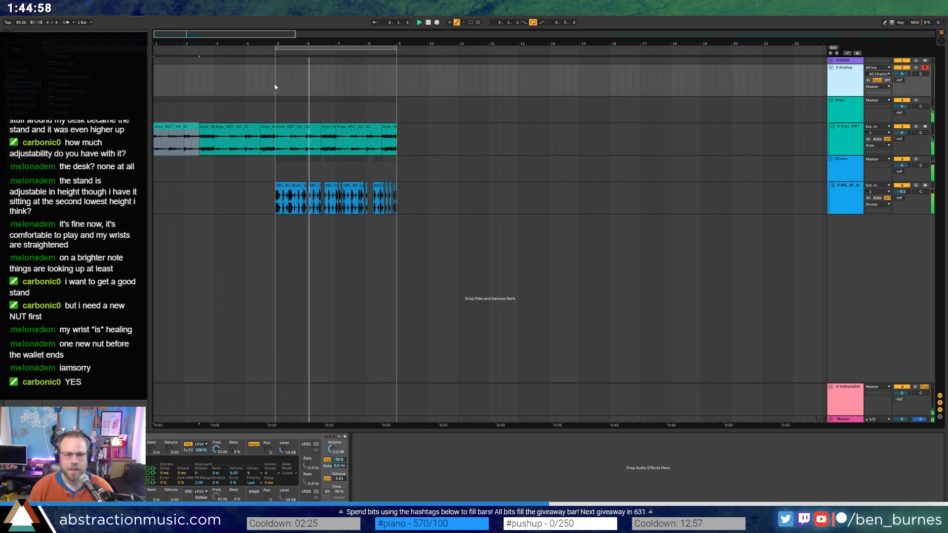
{"action": "left_click", "coordinate": [327, 492]}
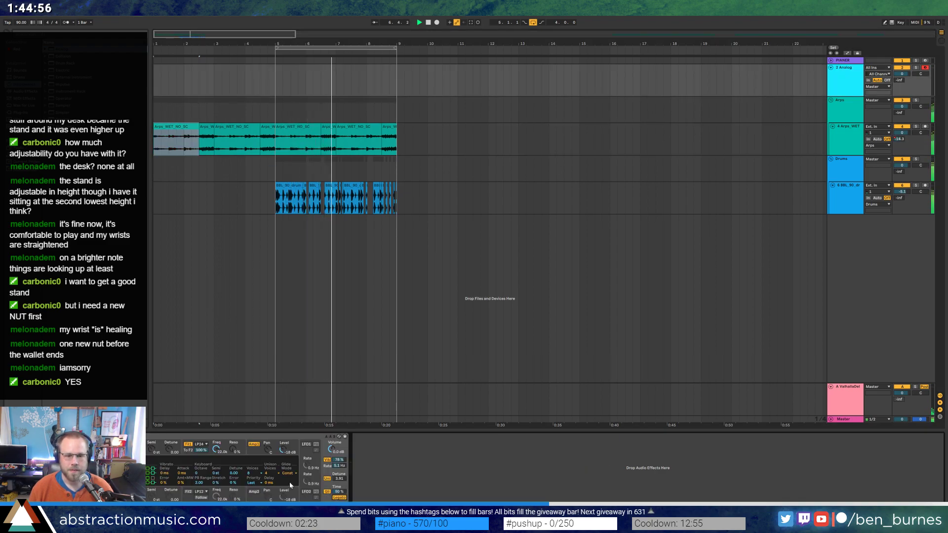
{"action": "left_click", "coordinate": [250, 473]}
{"action": "left_click", "coordinate": [255, 419]}
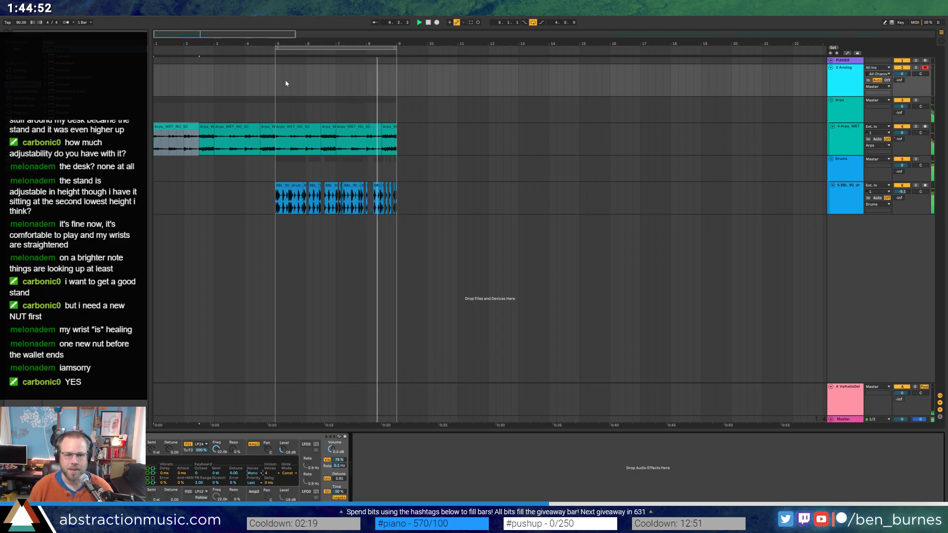
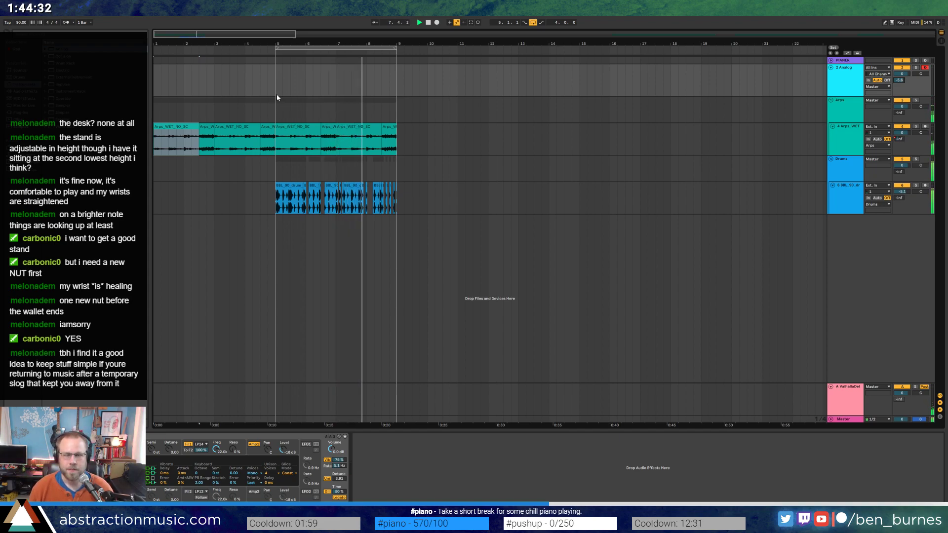
Duplicate the drum and arp clips of bars 5–8 to bar 9 and move the loop onto the copies.
{"action": "key", "text": "space"}
{"action": "left_click_drag", "start_coordinate": [397, 194], "coordinate": [290, 204]}
{"action": "key", "text": "ctrl+d"}
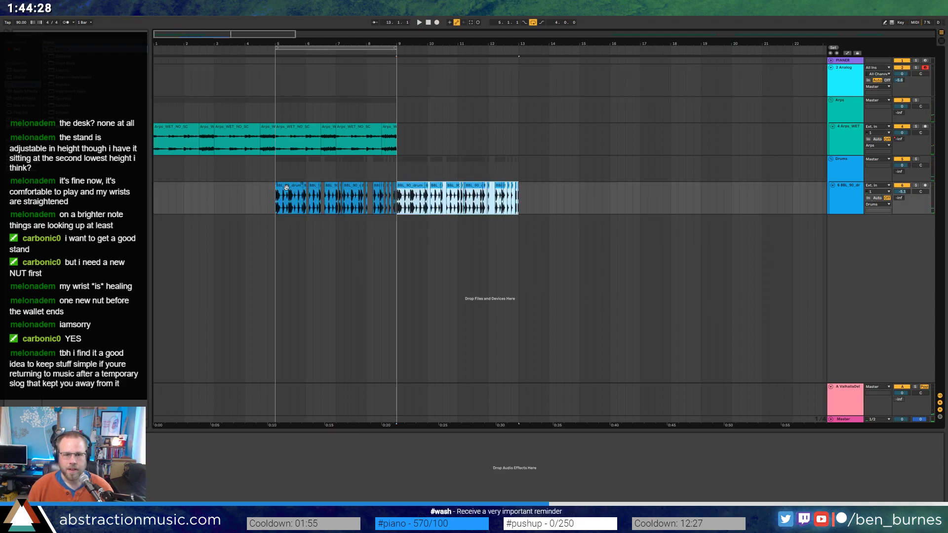
{"action": "left_click_drag", "start_coordinate": [303, 130], "coordinate": [396, 127]}
{"action": "key", "text": "ctrl+d"}
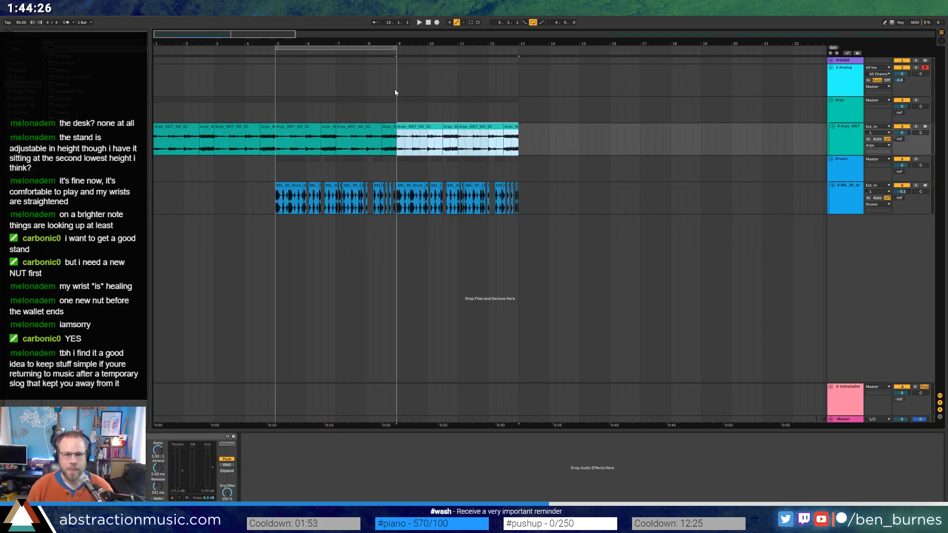
{"action": "left_click_drag", "start_coordinate": [368, 49], "coordinate": [492, 49]}
Try to record a take on the Analog track starting at bar 9.
{"action": "left_click", "coordinate": [402, 86]}
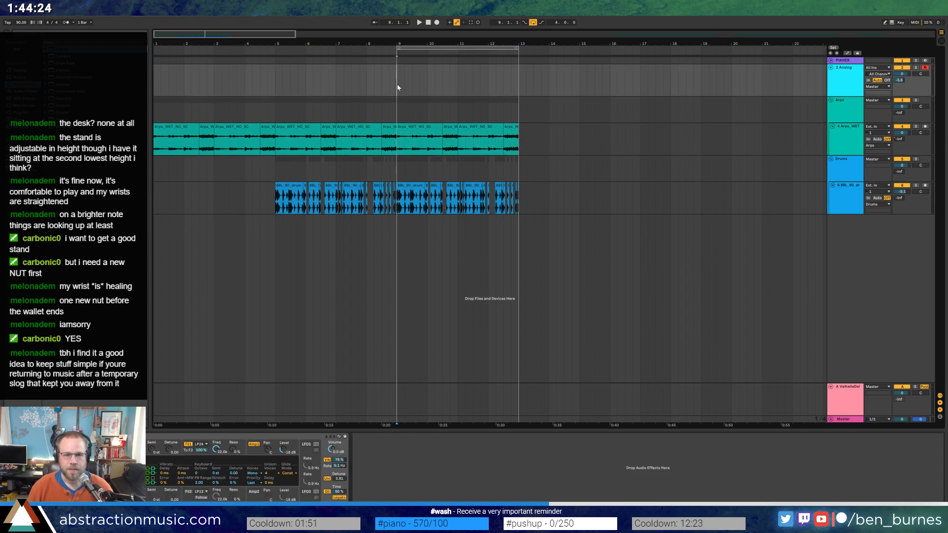
{"action": "key", "text": "F9"}
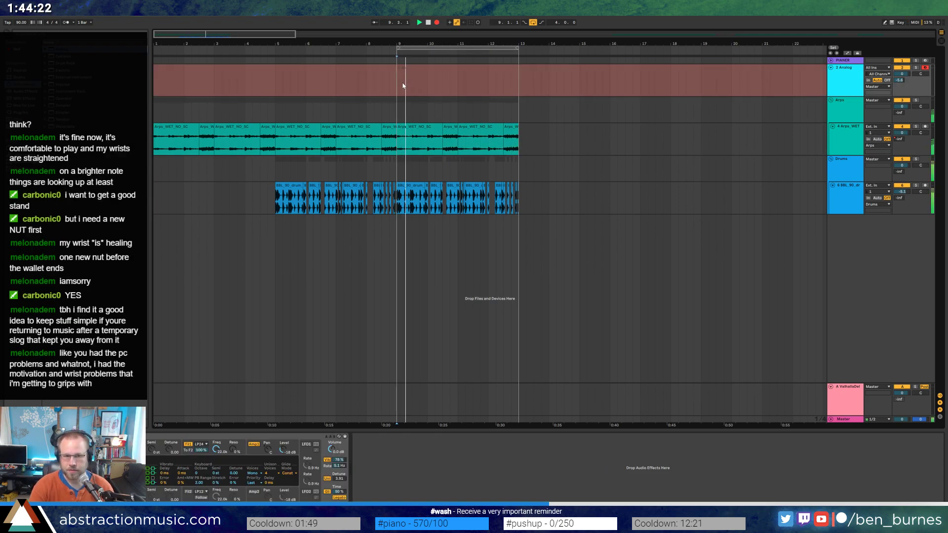
{"action": "key", "text": "space"}
{"action": "left_click", "coordinate": [403, 85]}
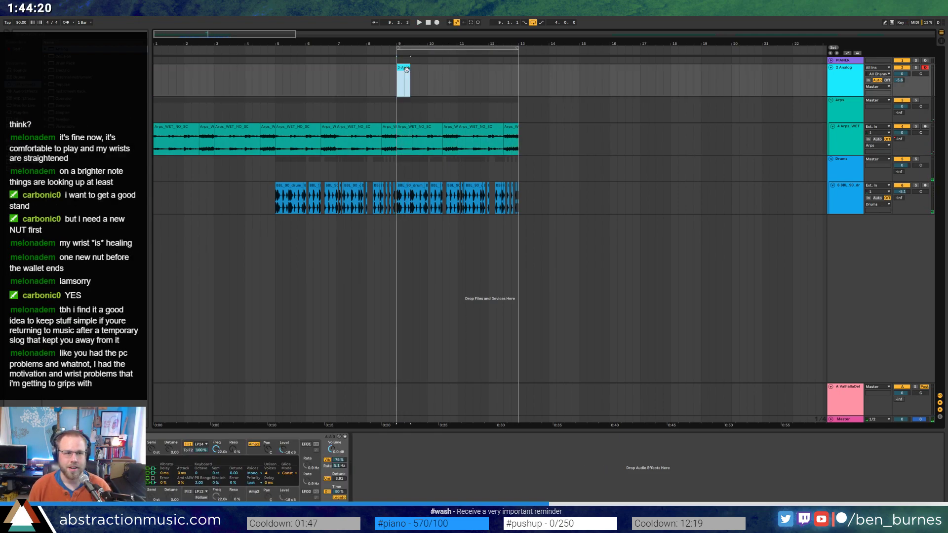
Set the recording count-in to 1 Bar in the preferences.
{"action": "left_click", "coordinate": [72, 15]}
{"action": "left_click", "coordinate": [129, 195]}
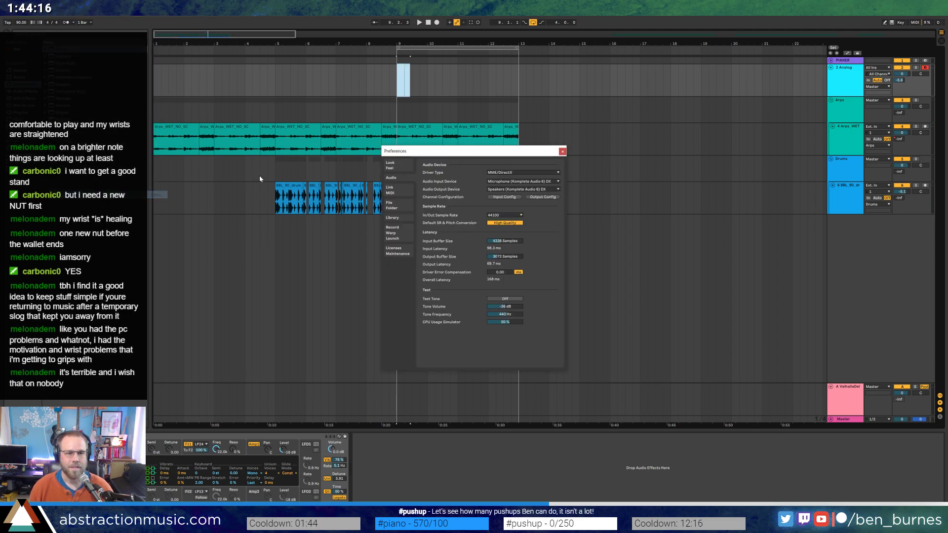
{"action": "left_click", "coordinate": [398, 167]}
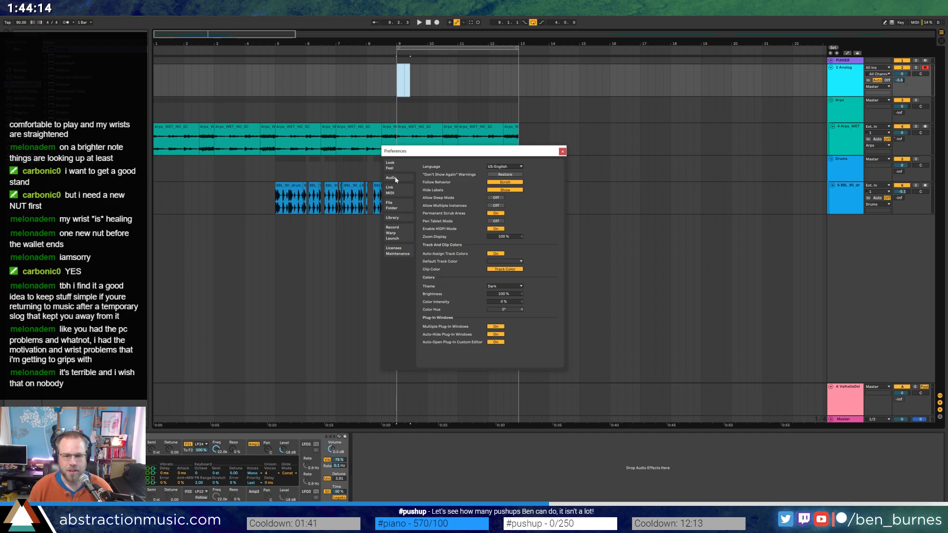
{"action": "left_click", "coordinate": [402, 237]}
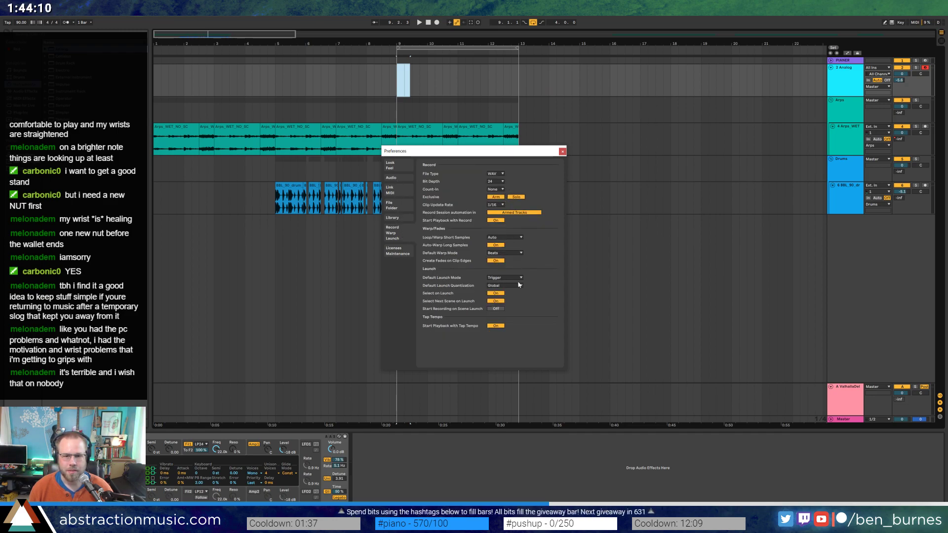
{"action": "left_click", "coordinate": [499, 200]}
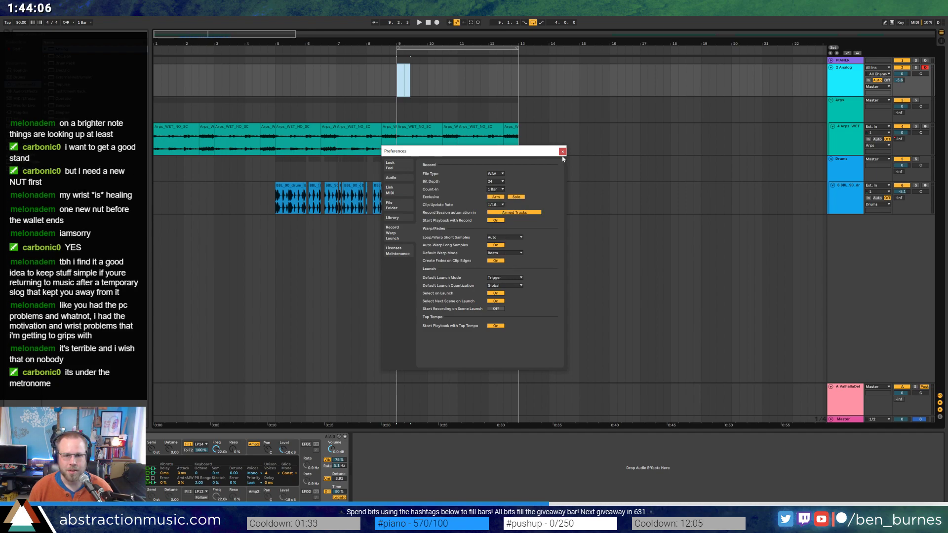
{"action": "left_click", "coordinate": [562, 152]}
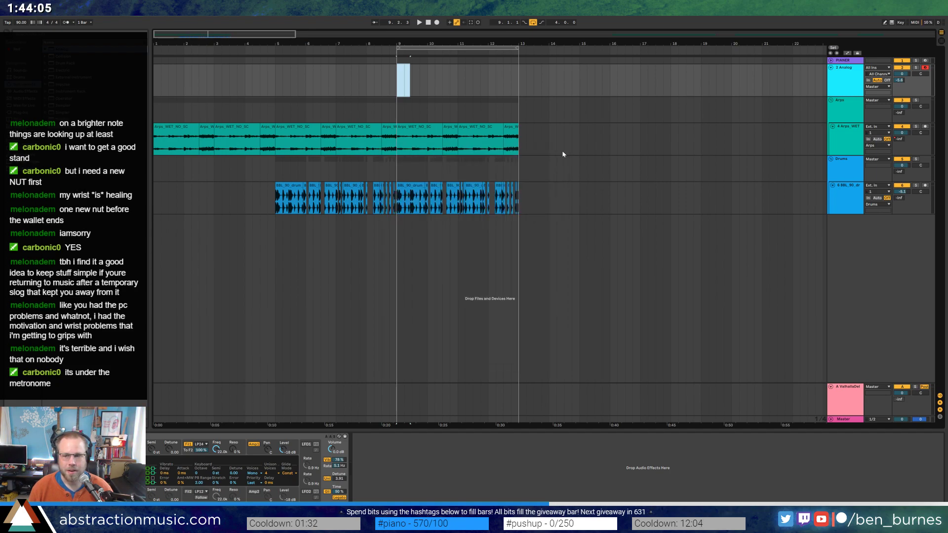
Record a take on the Analog track from bar 9 to bar 13 and open the recorded clip's notes.
{"action": "left_click", "coordinate": [396, 88]}
{"action": "key", "text": "F9"}
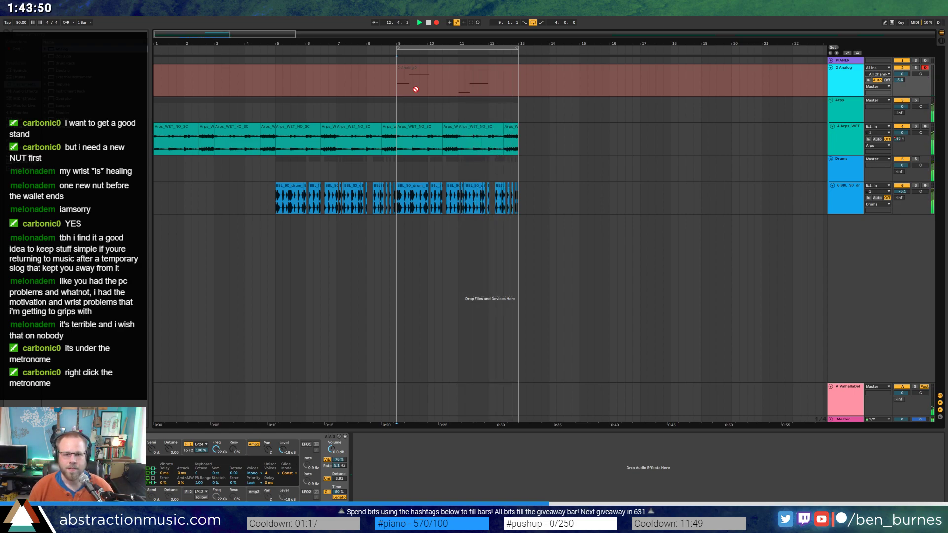
{"action": "key", "text": "space"}
{"action": "double_click", "coordinate": [431, 70]}
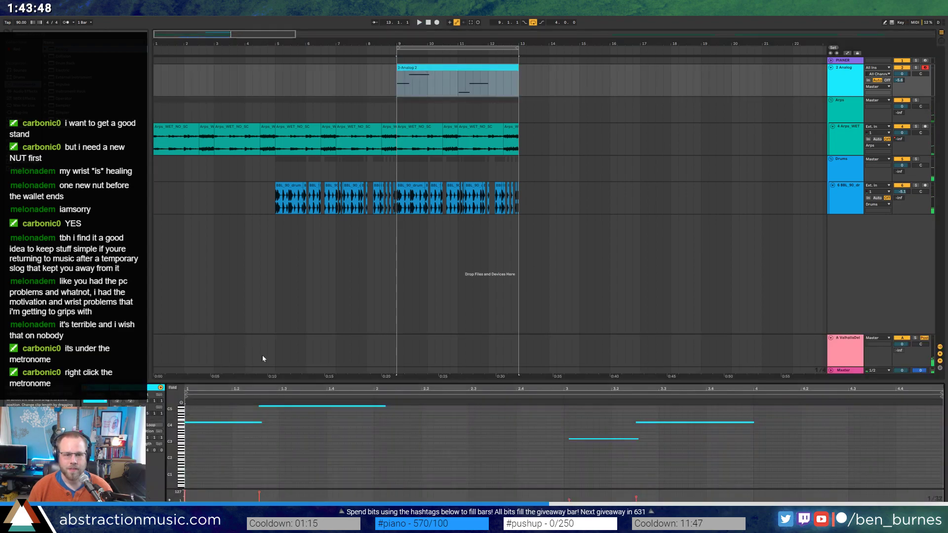
Nudge the second and third notes of the recorded Analog clip slightly earlier.
{"action": "left_click_drag", "start_coordinate": [229, 461], "coordinate": [404, 399]}
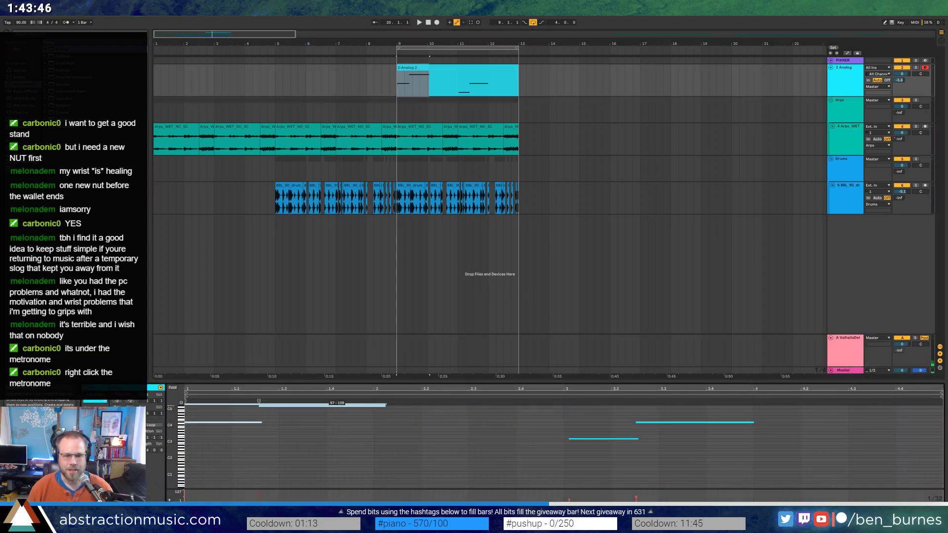
{"action": "left_click", "coordinate": [321, 405]}
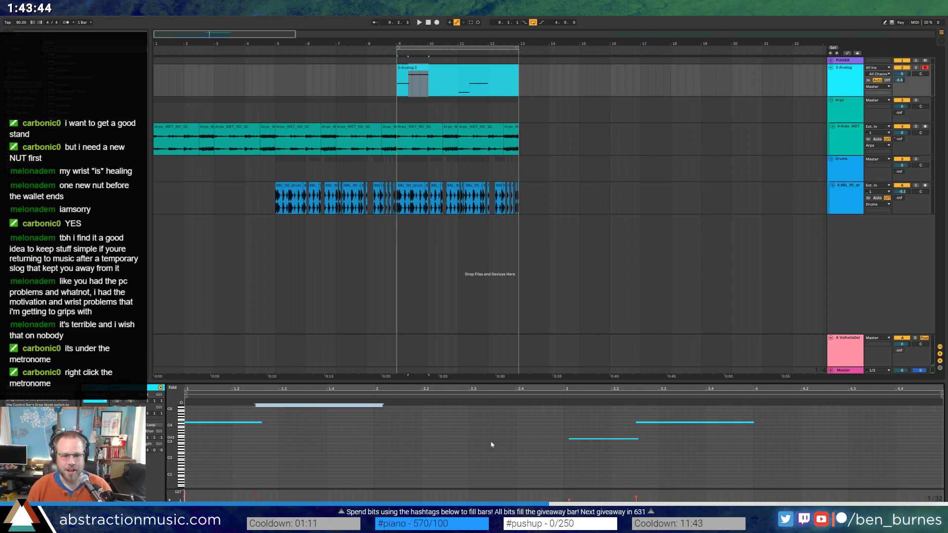
{"action": "left_click_drag", "start_coordinate": [586, 446], "coordinate": [581, 446]}
{"action": "left_click", "coordinate": [675, 432]}
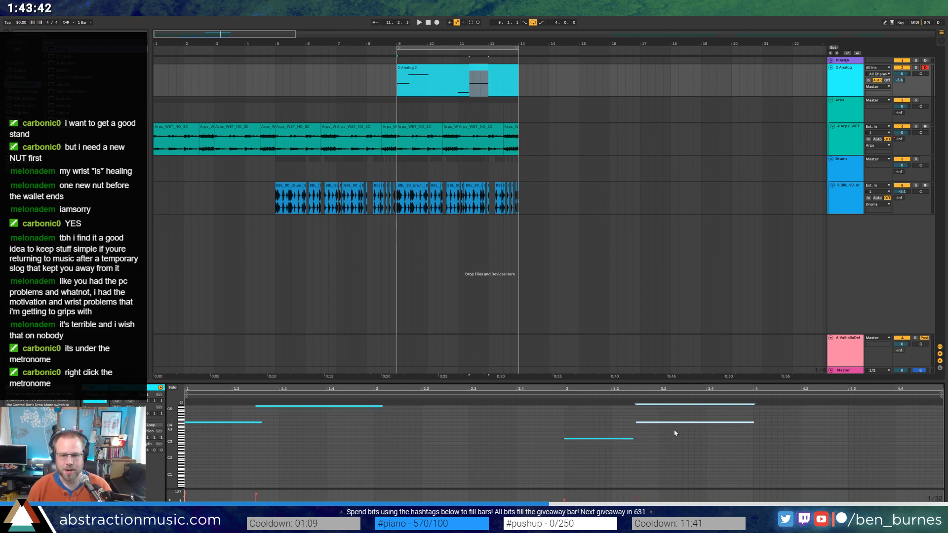
{"action": "key", "text": "ctrl+z"}
{"action": "left_click", "coordinate": [490, 426]}
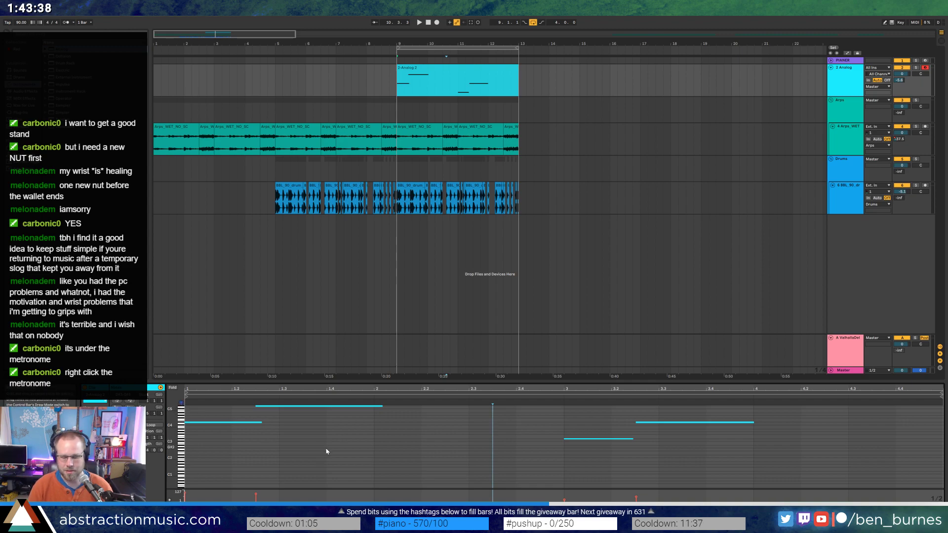
Check the notes of the Analog clip and play the loop back from bar 9.
{"action": "key", "text": "F9"}
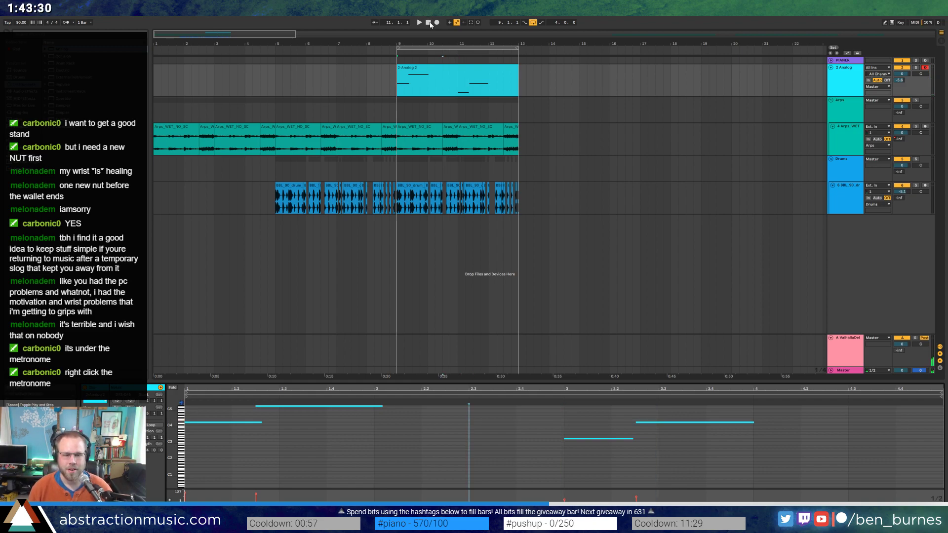
{"action": "left_click", "coordinate": [613, 327]}
{"action": "left_click", "coordinate": [478, 73]}
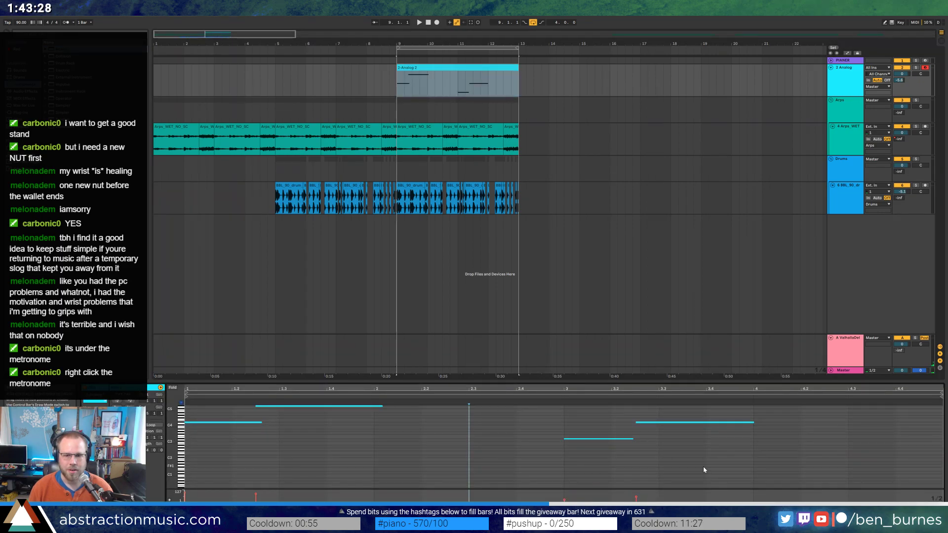
{"action": "left_click_drag", "start_coordinate": [705, 469], "coordinate": [155, 404]}
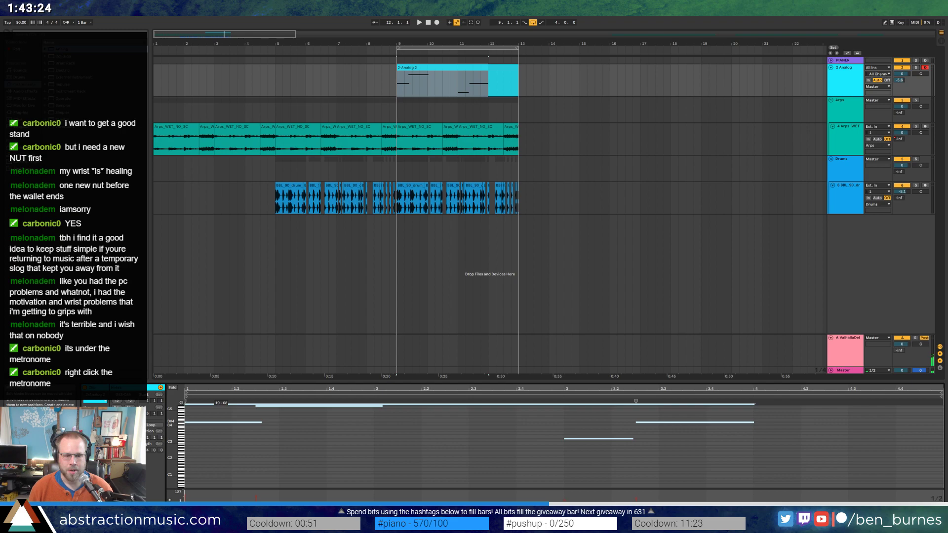
{"action": "left_click", "coordinate": [457, 447]}
{"action": "key", "text": "space"}
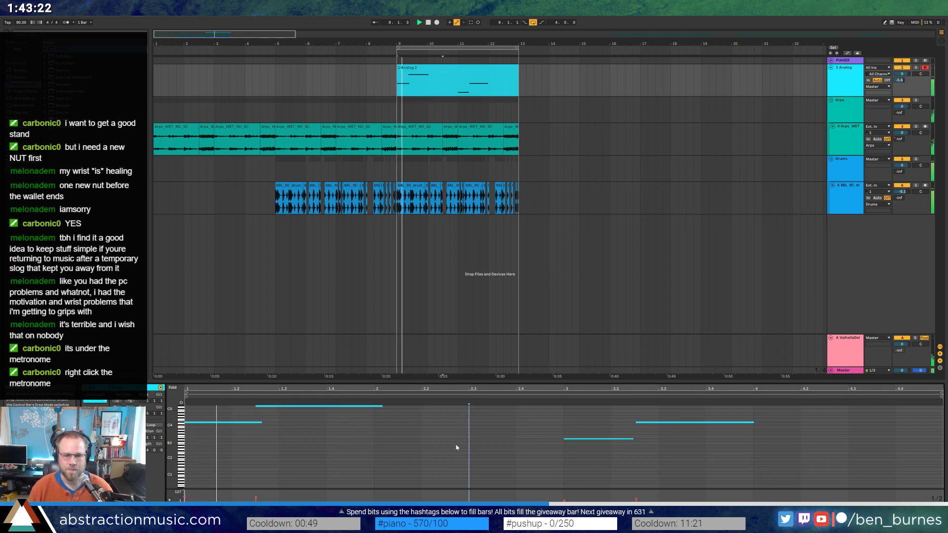
Lengthen the third note of the Analog clip so it overlaps the fourth, and return to the synth's device view.
{"action": "left_click_drag", "start_coordinate": [227, 457], "coordinate": [369, 405]}
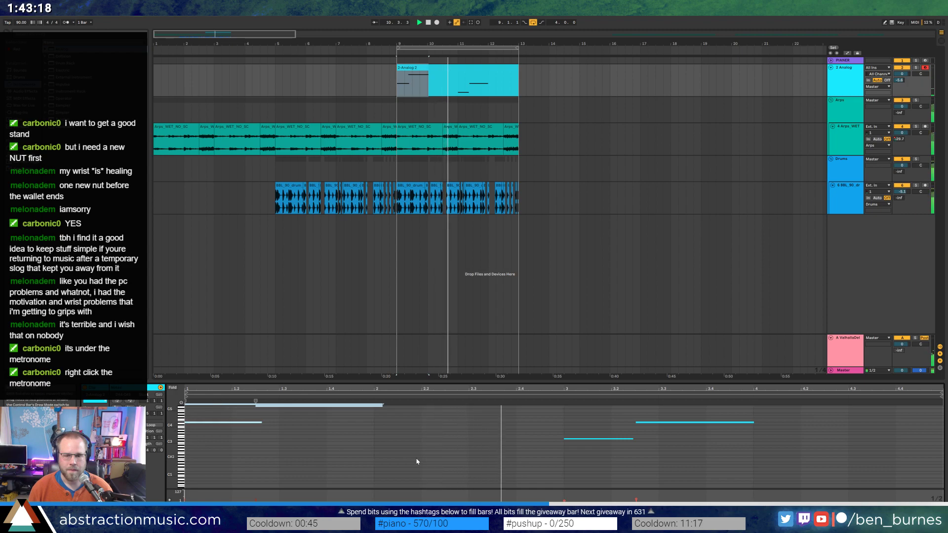
{"action": "left_click", "coordinate": [435, 456]}
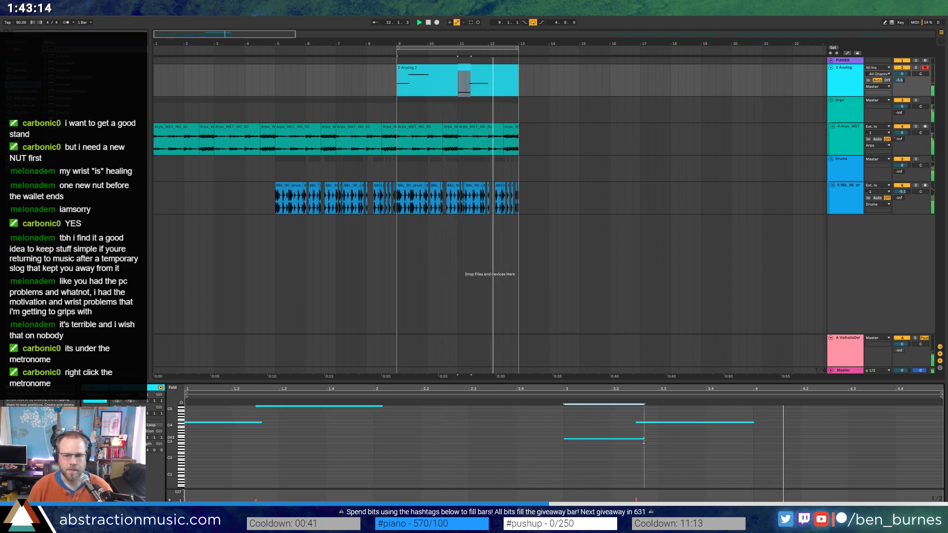
{"action": "key", "text": "shift+Tab"}
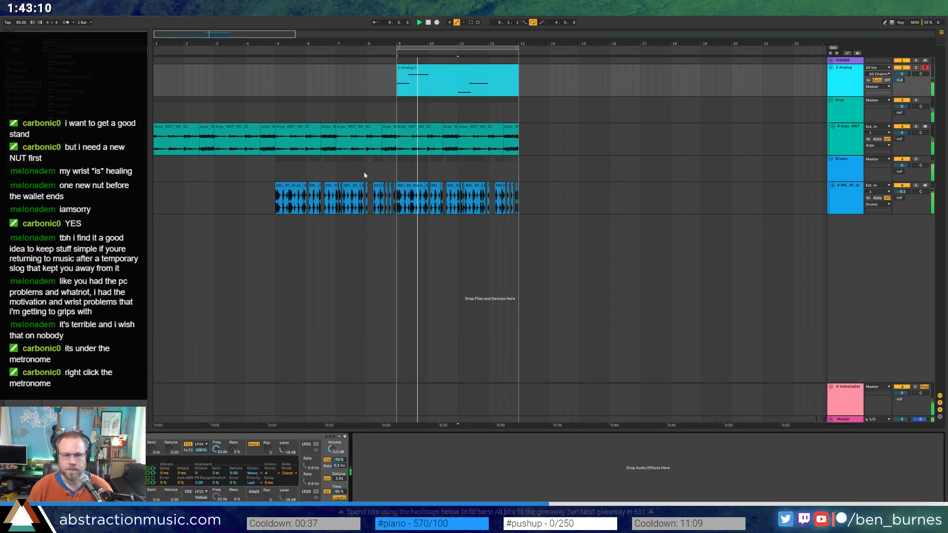
Audition the drums from bar 9 and trim the end of the short kick slice at 9.2.3 slightly.
{"action": "key", "text": "plus"}
{"action": "key", "text": "plus"}
{"action": "left_click", "coordinate": [285, 195]}
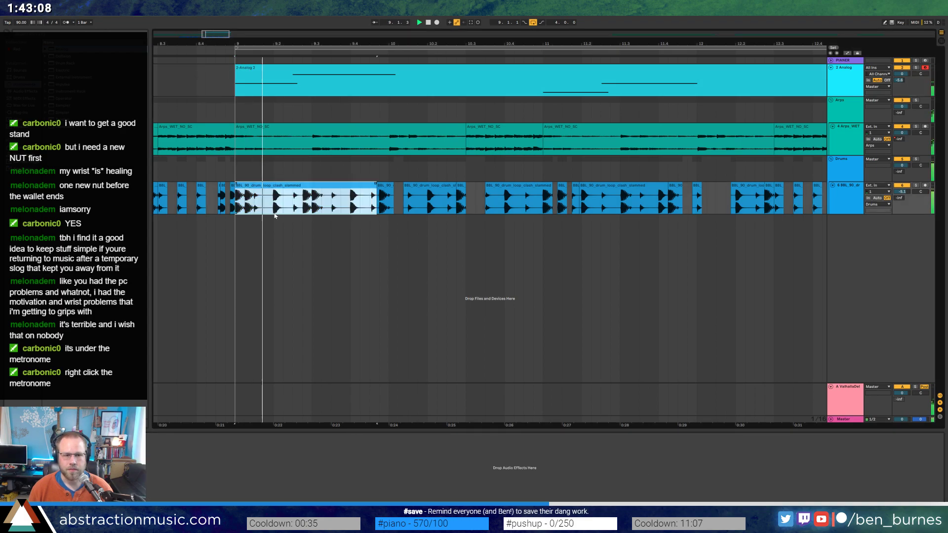
{"action": "key", "text": "plus"}
{"action": "key", "text": "plus"}
{"action": "mouse_move", "coordinate": [296, 207]}
{"action": "left_mouse_down"}
{"action": "mouse_move", "coordinate": [321, 208]}
{"action": "mouse_move", "coordinate": [263, 196]}
{"action": "left_mouse_up"}
{"action": "left_click", "coordinate": [170, 201]}
{"action": "key", "text": "space"}
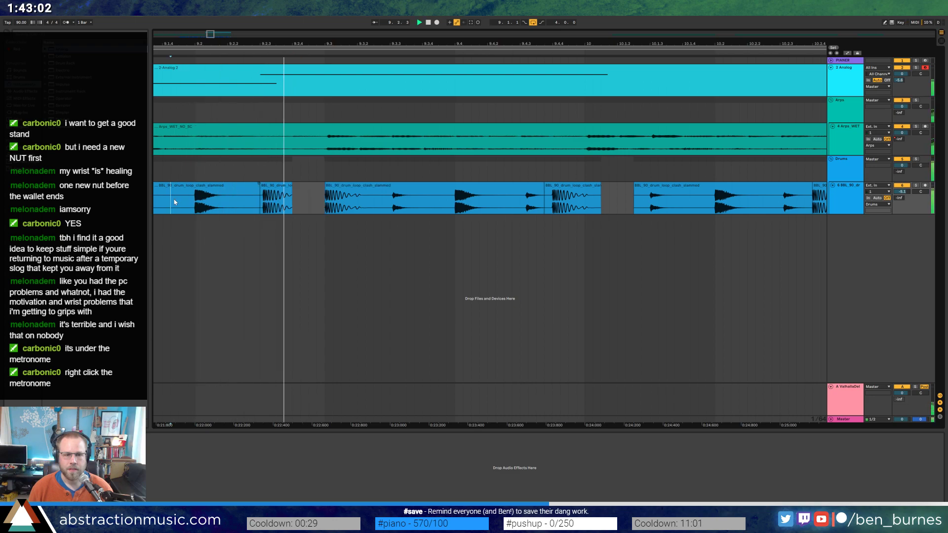
{"action": "key", "text": "space"}
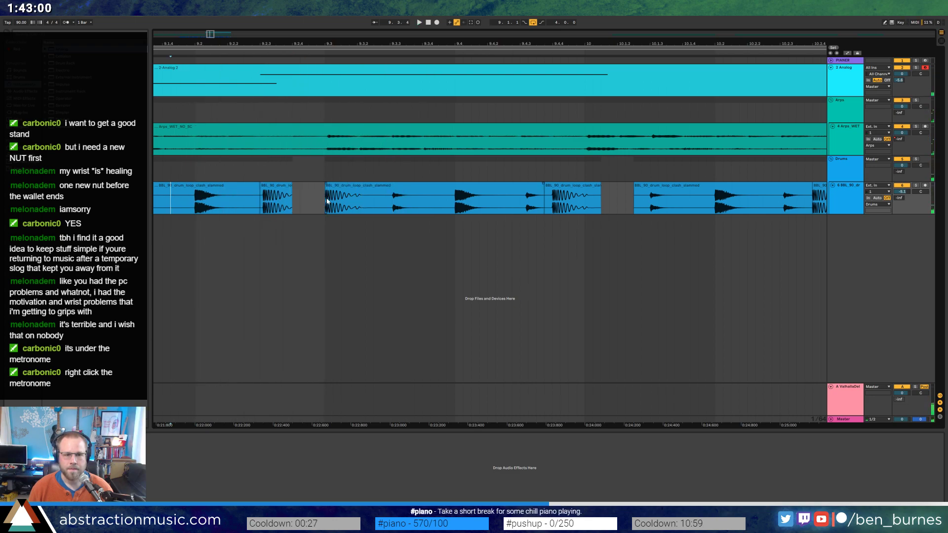
{"action": "left_click_drag", "start_coordinate": [291, 188], "coordinate": [283, 189]}
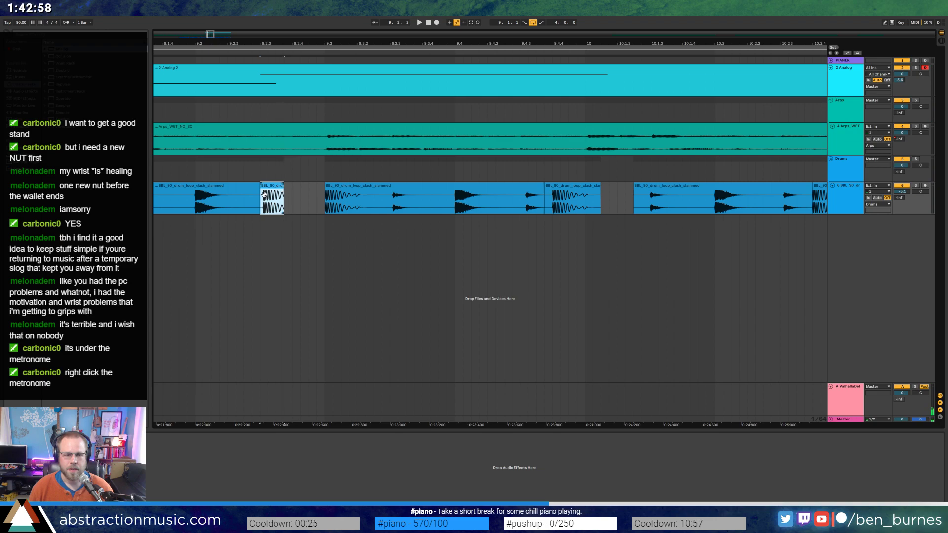
Cut the section between the hit at 9.4 and 9.4.3 out of the drum loop clip.
{"action": "left_click_drag", "start_coordinate": [210, 34], "coordinate": [219, 23]}
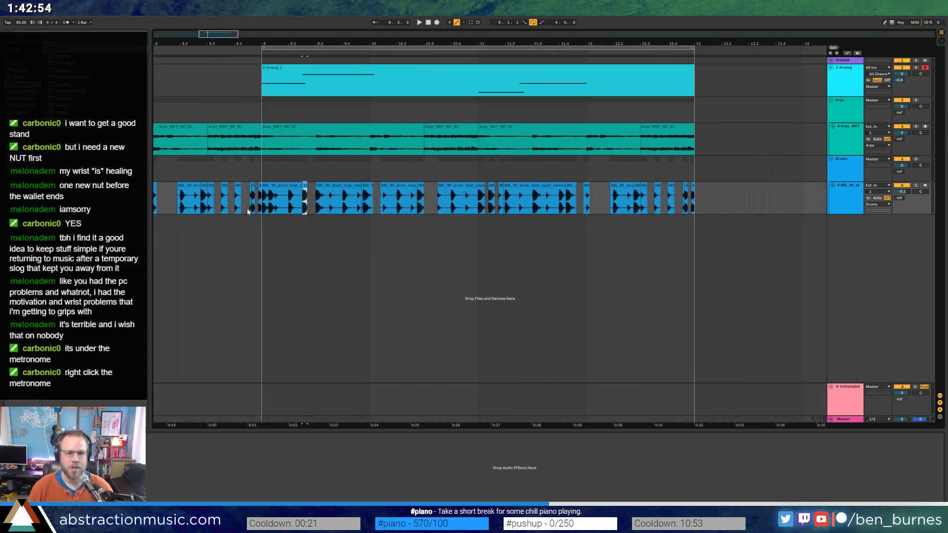
{"action": "key", "text": "space"}
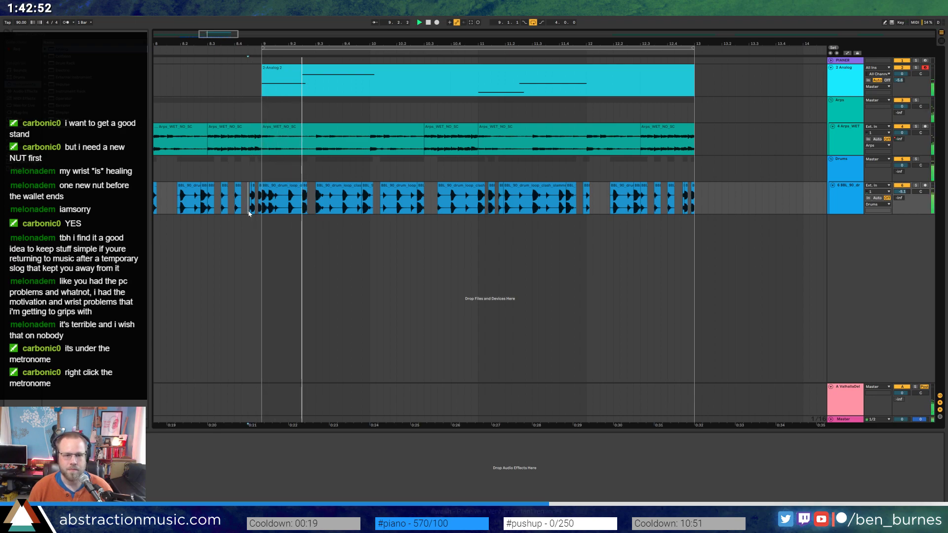
{"action": "scroll", "coordinate": [370, 215], "scroll_direction": "up", "scroll_amount": 5}
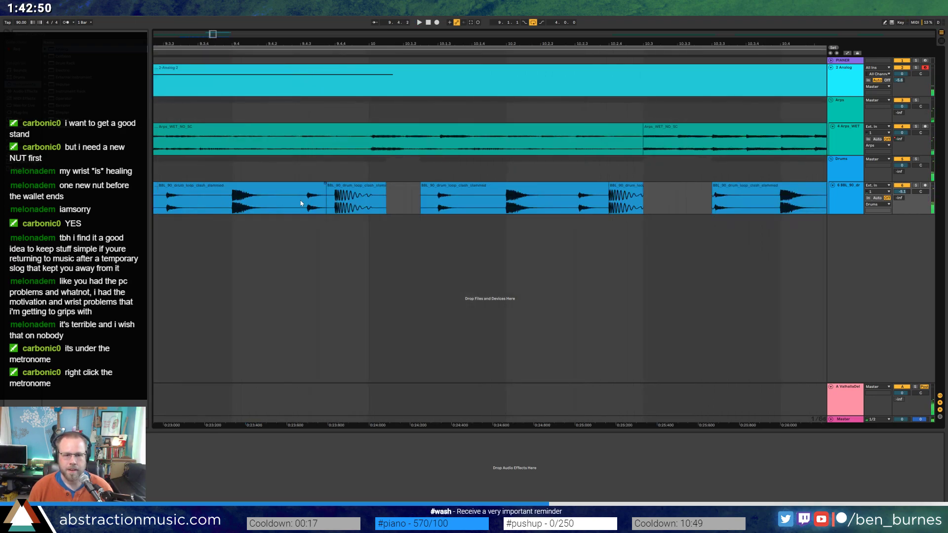
{"action": "left_click_drag", "start_coordinate": [214, 35], "coordinate": [210, 23]}
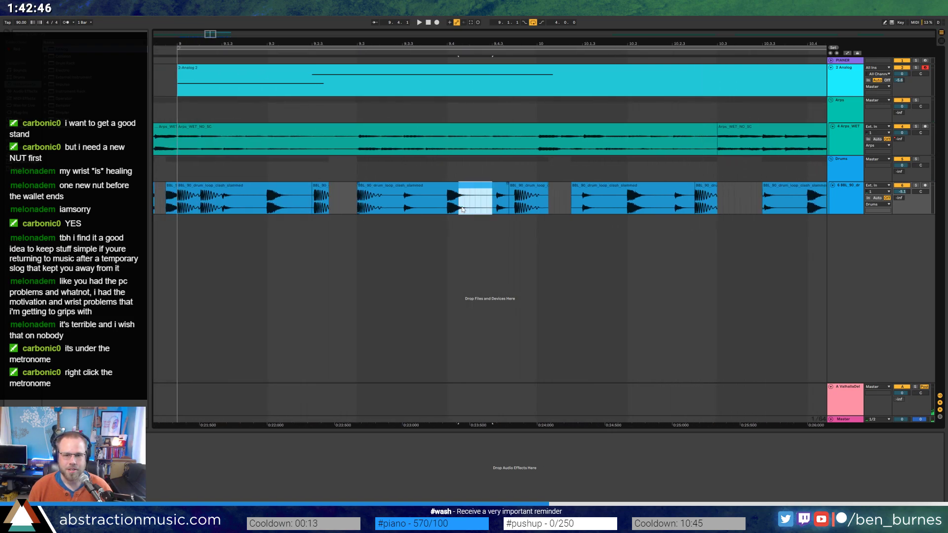
{"action": "key", "text": "Delete"}
{"action": "left_click", "coordinate": [424, 207]}
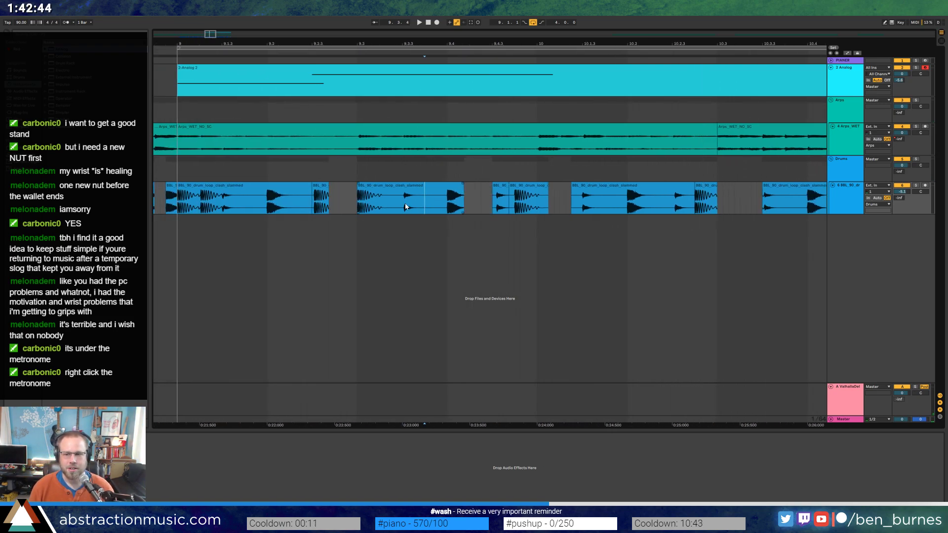
{"action": "left_click", "coordinate": [462, 187]}
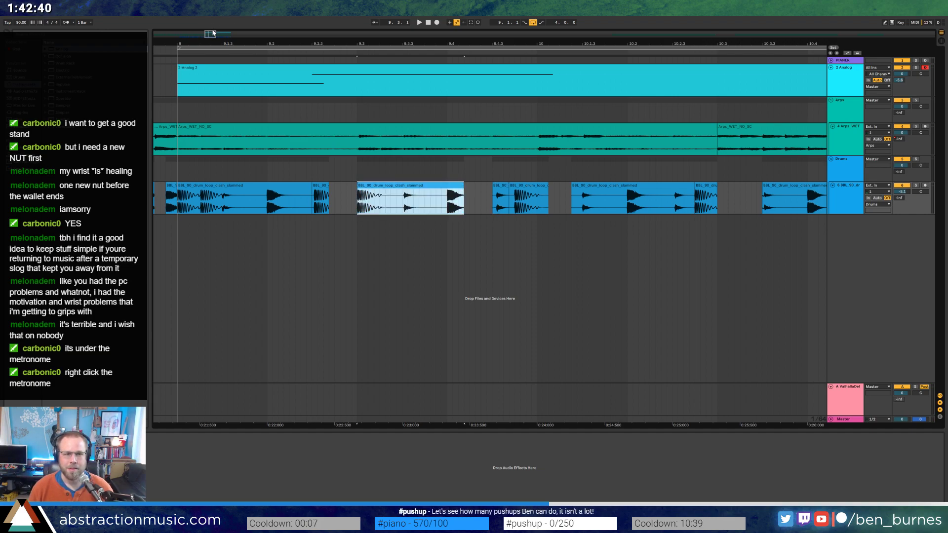
Move the short kick slice from 9.2.3 to 9.2.2 and play the drums from bar 9 to check it.
{"action": "left_click_drag", "start_coordinate": [223, 39], "coordinate": [220, 36]}
{"action": "left_click", "coordinate": [412, 189]}
{"action": "left_click", "coordinate": [268, 192]}
{"action": "key", "text": "space"}
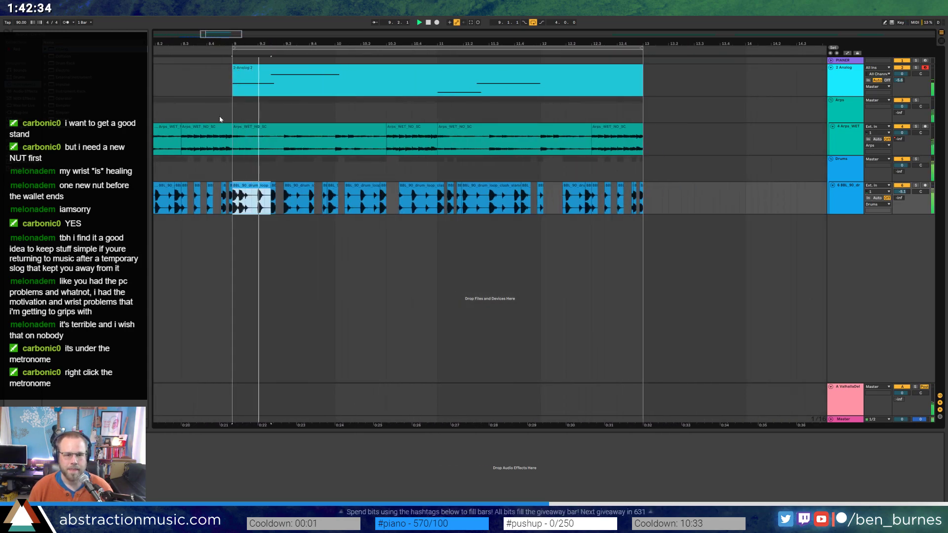
{"action": "key", "text": "space"}
{"action": "left_click_drag", "start_coordinate": [273, 41], "coordinate": [273, 51]}
{"action": "left_click_drag", "start_coordinate": [274, 187], "coordinate": [191, 193]}
{"action": "key", "text": "minus"}
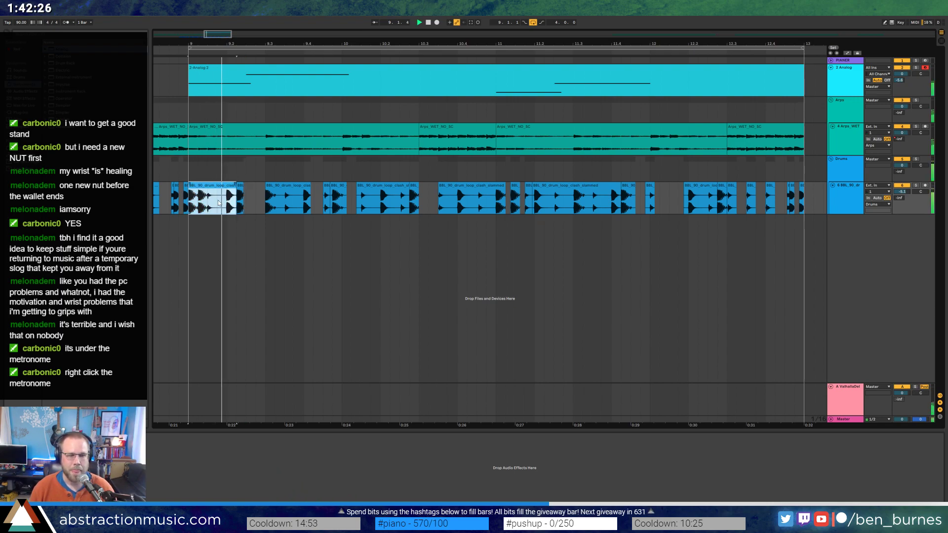
{"action": "key", "text": "space"}
Copy the small drum hit at 9.3.3 into the gap at 9.2.4 and audition the passage.
{"action": "key", "text": "plus"}
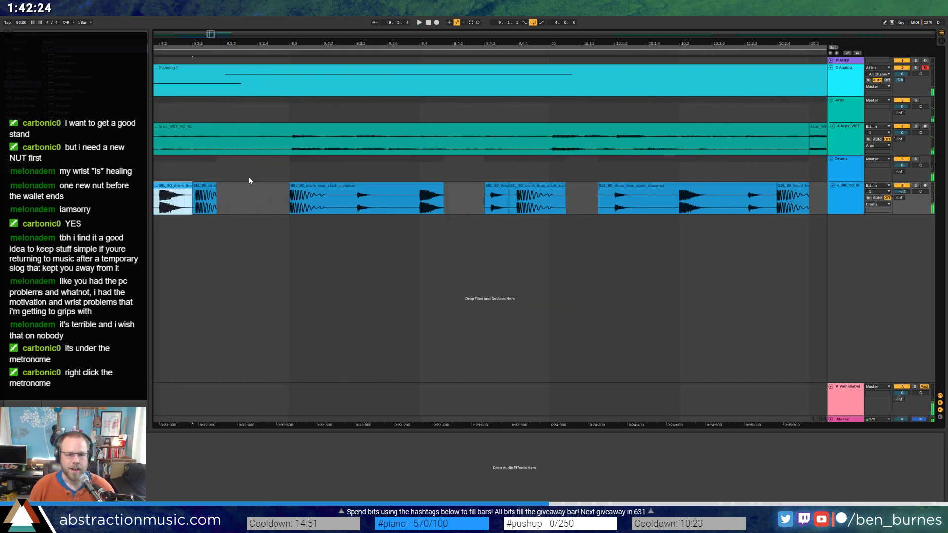
{"action": "scroll", "coordinate": [448, 185], "scroll_direction": "left", "scroll_amount": 2}
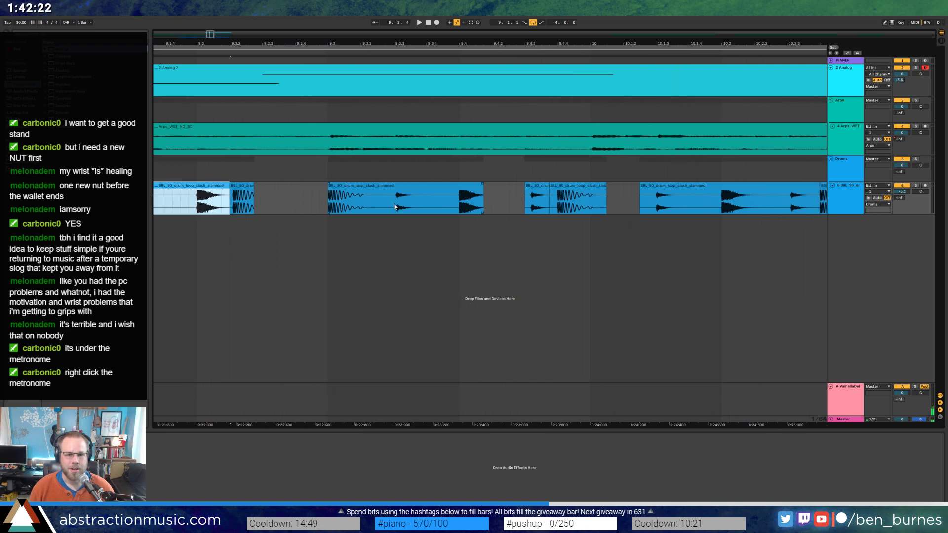
{"action": "left_click_drag", "start_coordinate": [394, 206], "coordinate": [409, 206]}
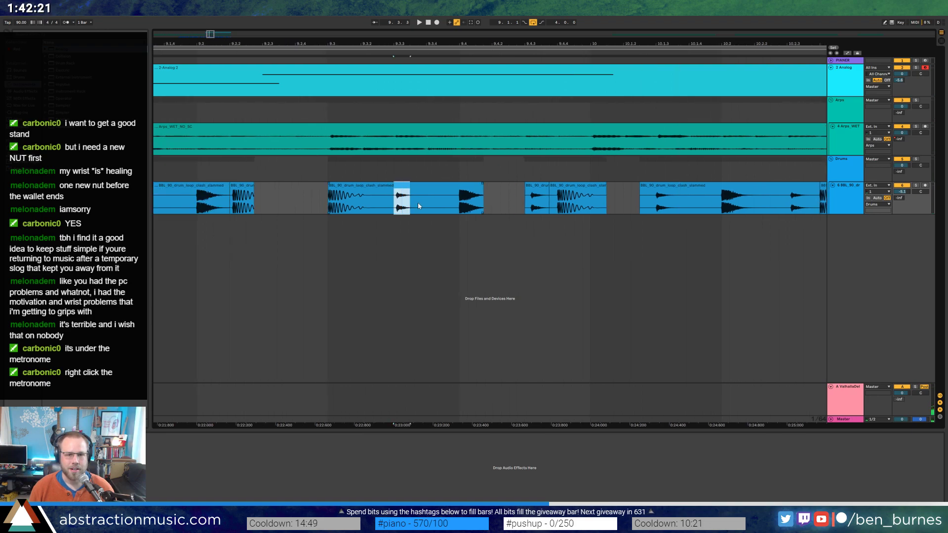
{"action": "left_click", "coordinate": [284, 207]}
{"action": "key", "text": "ctrl+v"}
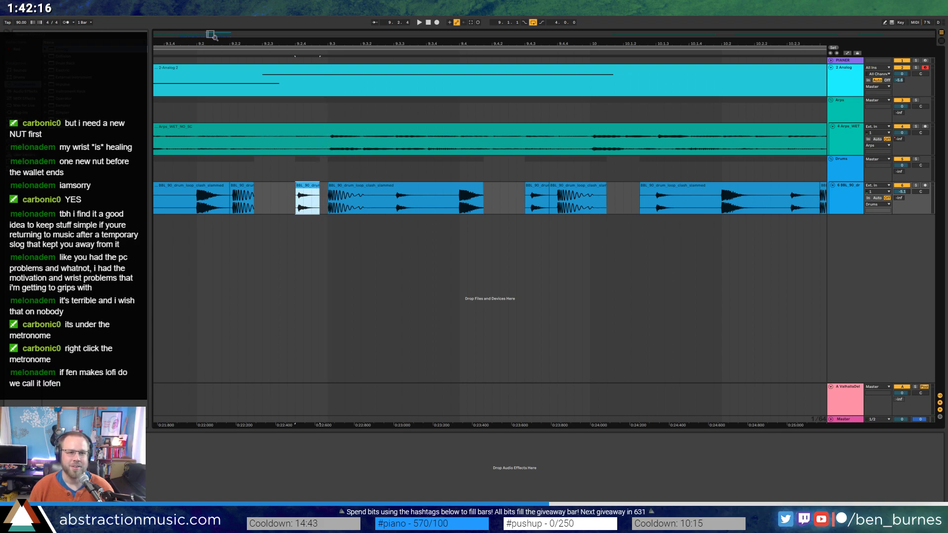
{"action": "left_click_drag", "start_coordinate": [211, 37], "coordinate": [210, 34]}
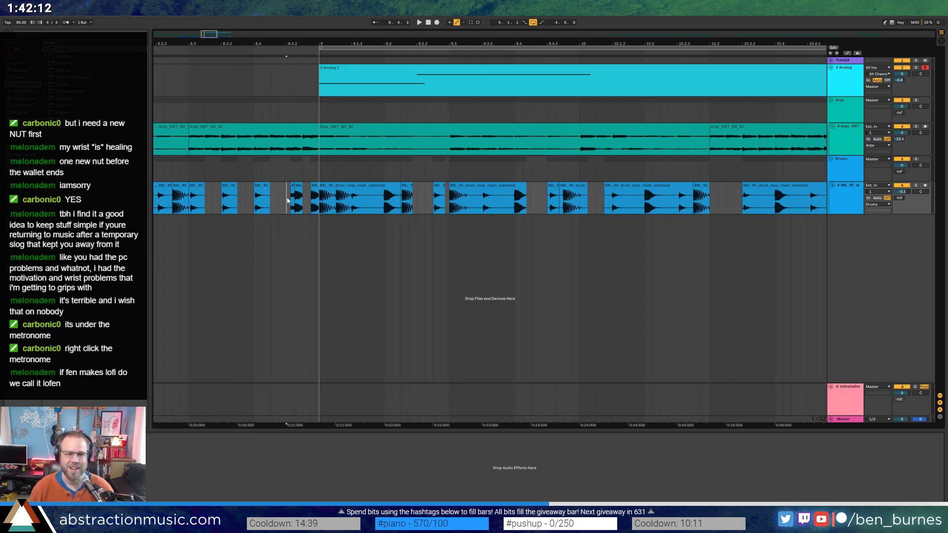
{"action": "key", "text": "space"}
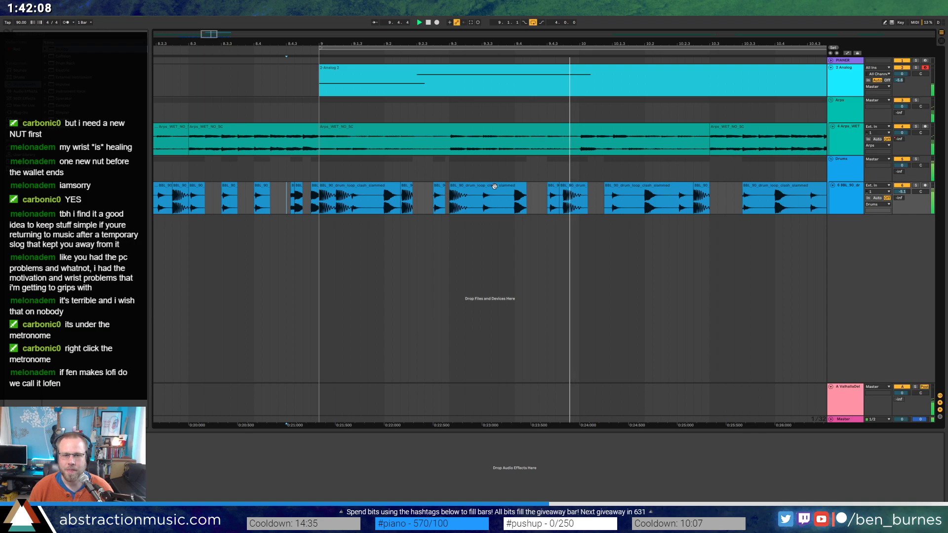
{"action": "key", "text": "space"}
Shorten the pasted hit at 9.2.4 to half a sixteenth, duplicate it directly behind itself up to 9.3, and play the result.
{"action": "left_click", "coordinate": [443, 193]}
{"action": "scroll", "coordinate": [443, 193], "scroll_direction": "up", "scroll_amount": 5}
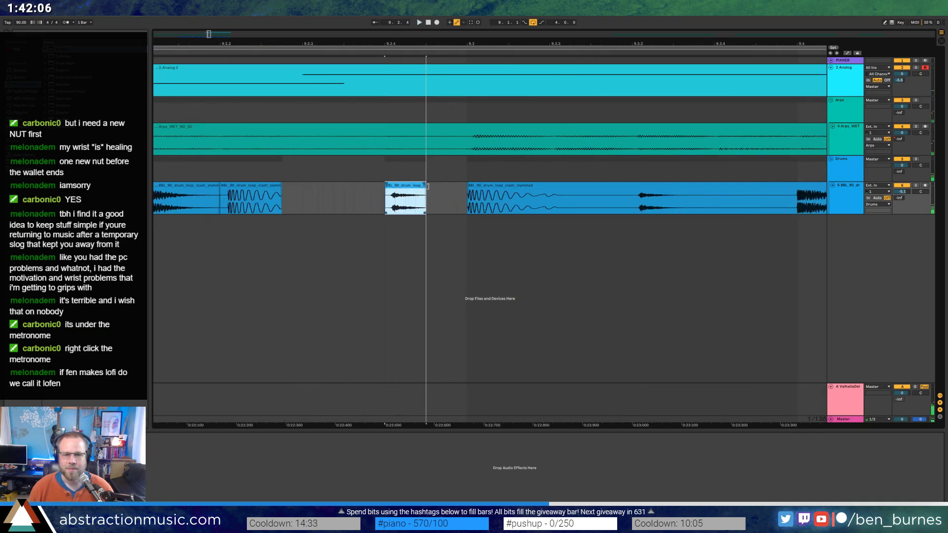
{"action": "key", "text": "0"}
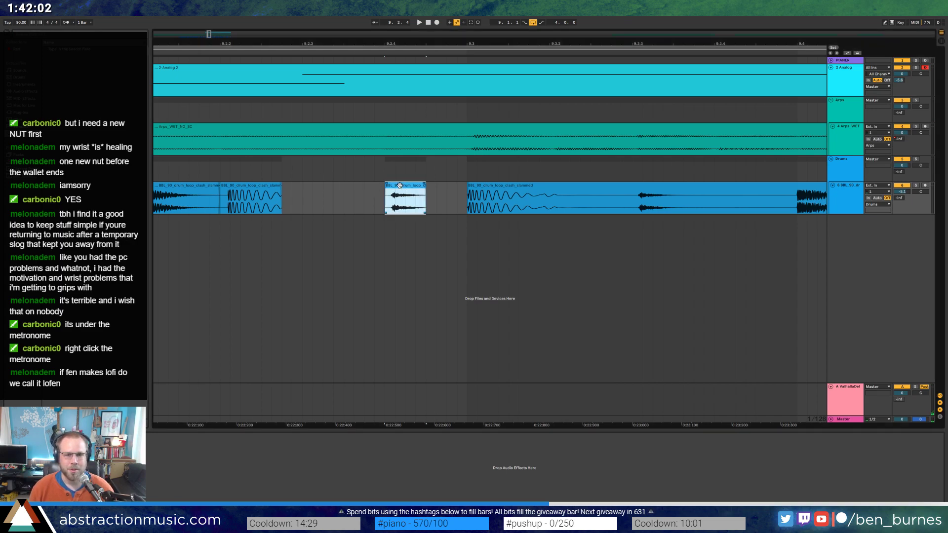
{"action": "key", "text": "ctrl+d"}
{"action": "left_click", "coordinate": [205, 203]}
{"action": "key", "text": "space"}
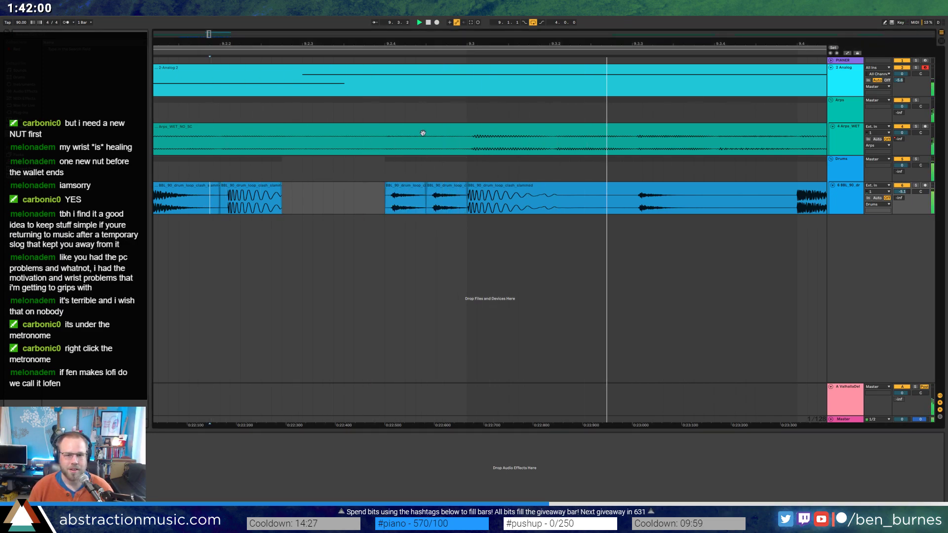
Move the clip start of the small drum hit at 9.2.4 onto its transient and play the following bars.
{"action": "left_click", "coordinate": [406, 187]}
{"action": "double_click", "coordinate": [407, 188]}
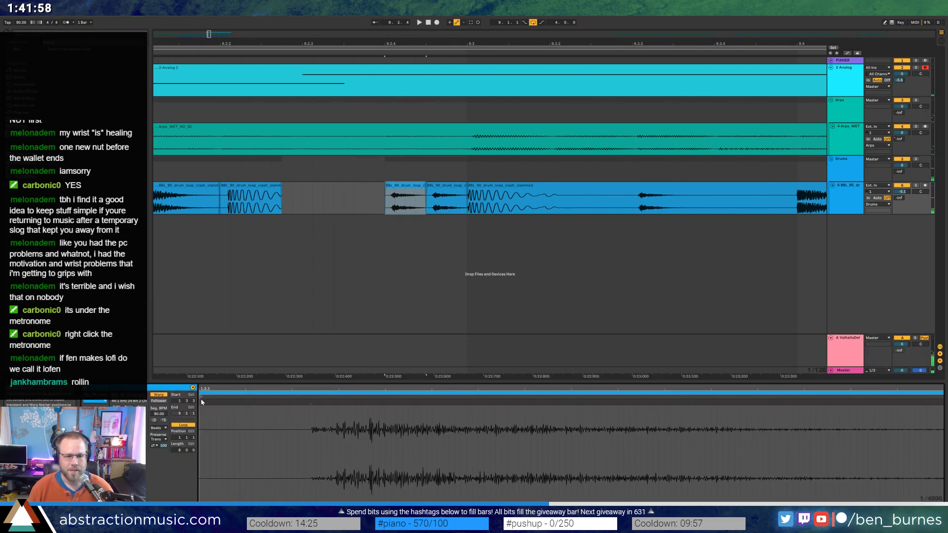
{"action": "left_click_drag", "start_coordinate": [283, 401], "coordinate": [310, 402]}
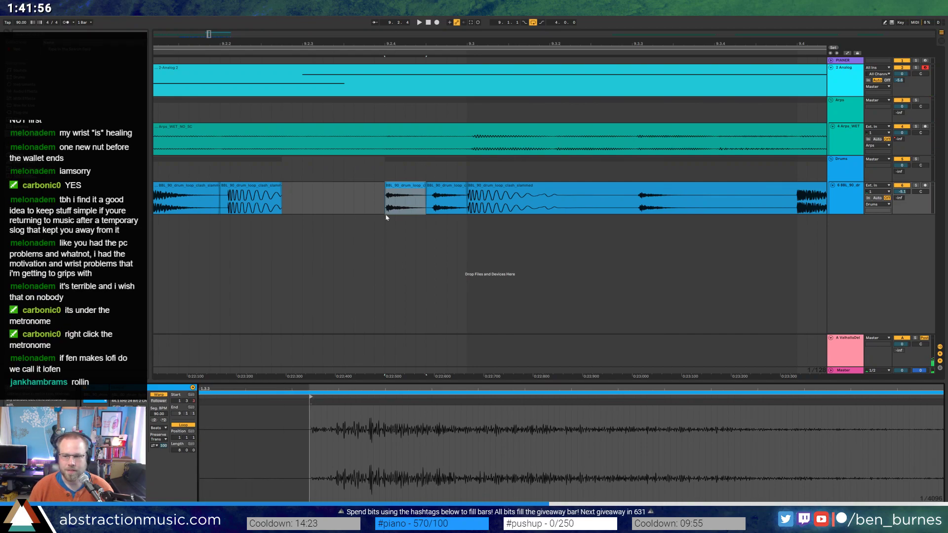
{"action": "left_click", "coordinate": [407, 189]}
{"action": "key", "text": "space"}
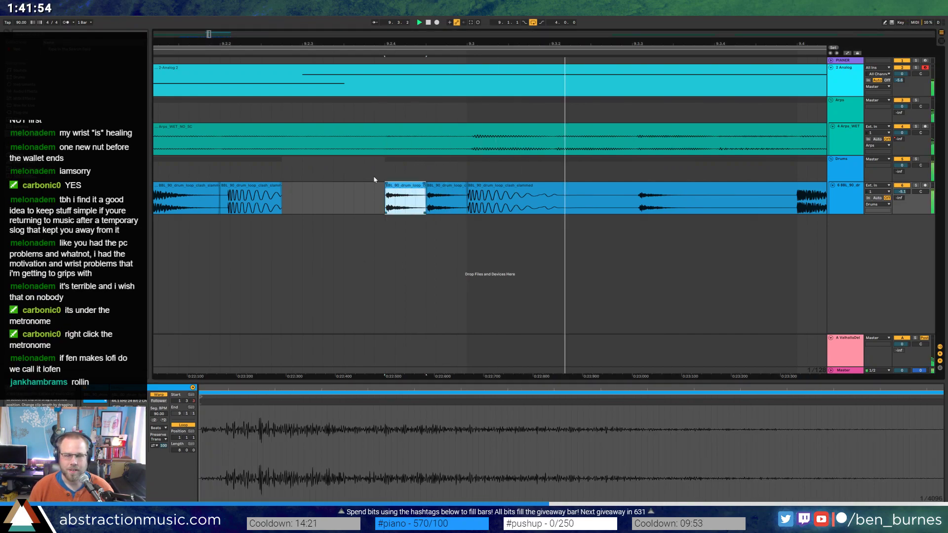
{"action": "key", "text": "space"}
{"action": "left_click_drag", "start_coordinate": [208, 35], "coordinate": [235, 37]}
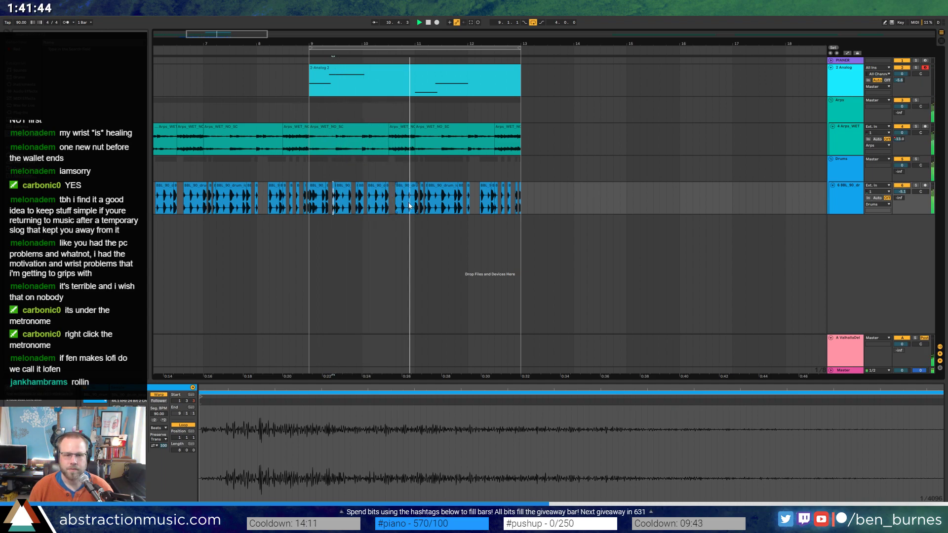
Move the snare hit at 10.4 to 10.4.3 in the drum track.
{"action": "key", "text": "space"}
{"action": "scroll", "coordinate": [408, 205], "scroll_direction": "up", "scroll_amount": 3}
{"action": "scroll", "coordinate": [408, 204], "scroll_direction": "up", "scroll_amount": 2}
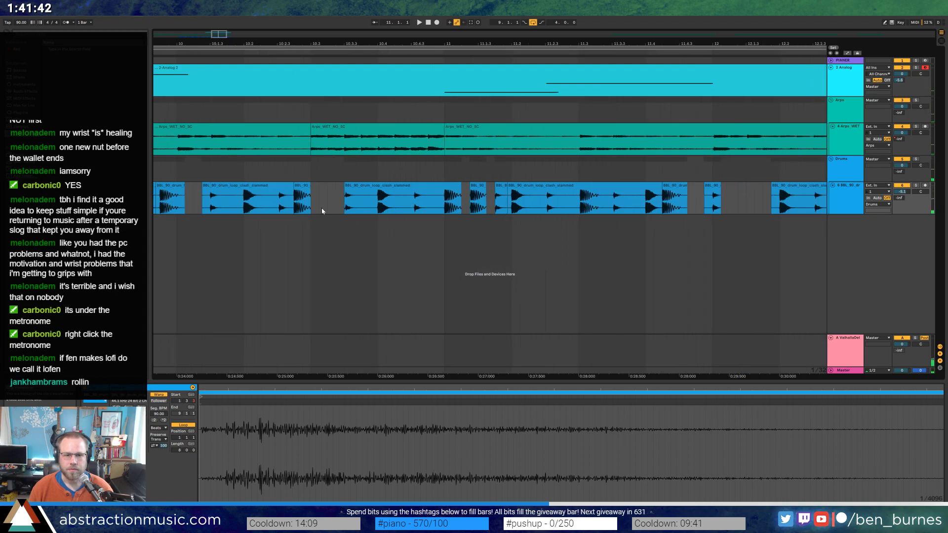
{"action": "scroll", "coordinate": [375, 208], "scroll_direction": "up", "scroll_amount": 2}
{"action": "left_click_drag", "start_coordinate": [380, 206], "coordinate": [416, 204]}
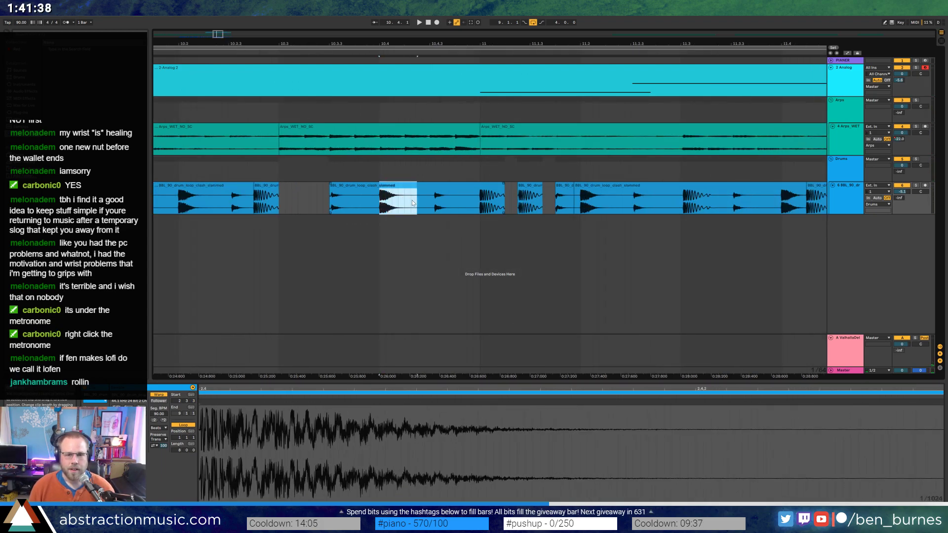
{"action": "key", "text": "Delete"}
{"action": "left_click", "coordinate": [434, 208]}
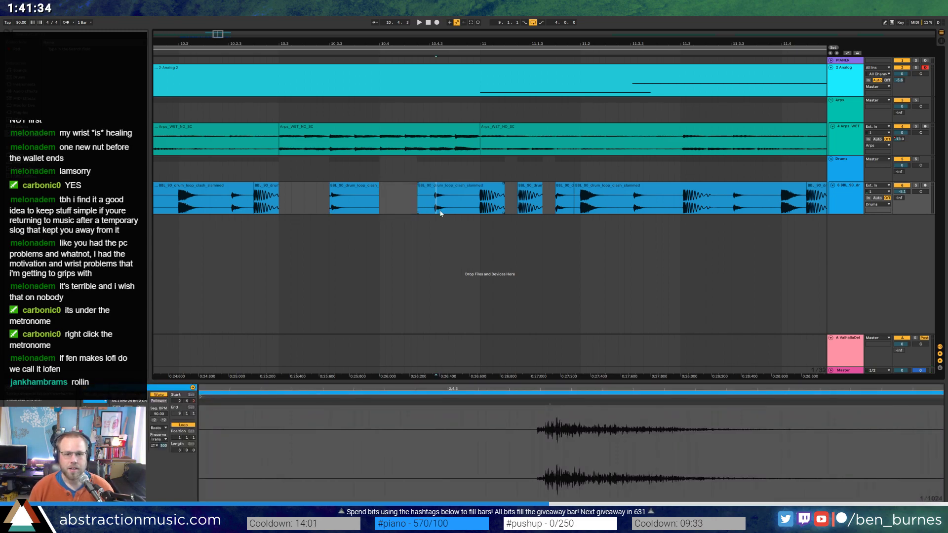
{"action": "left_click_drag", "start_coordinate": [467, 206], "coordinate": [429, 206]}
{"action": "key", "text": "ctrl+e"}
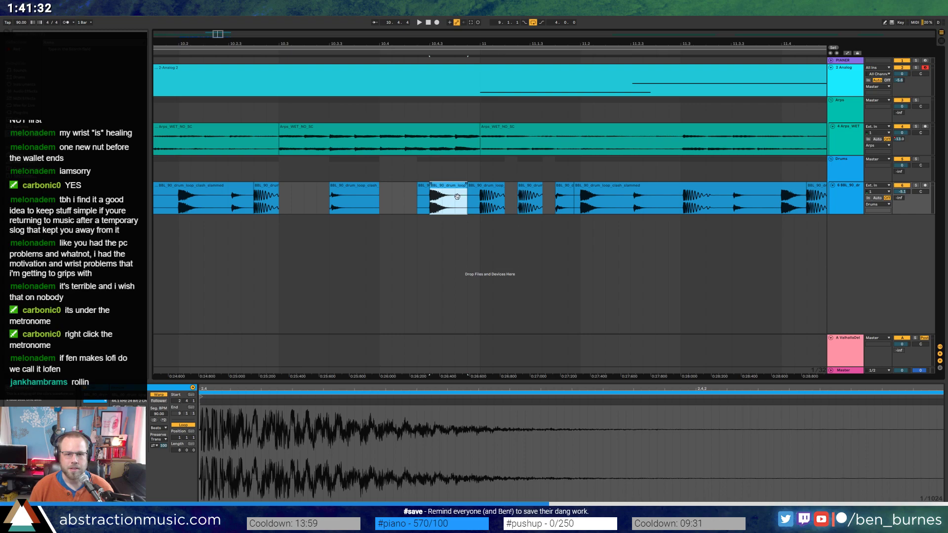
Duplicate the small-hit clip at 10.3.3 directly behind itself to 10.4 and audition the passage.
{"action": "left_click", "coordinate": [371, 194]}
{"action": "key", "text": "ctrl+d"}
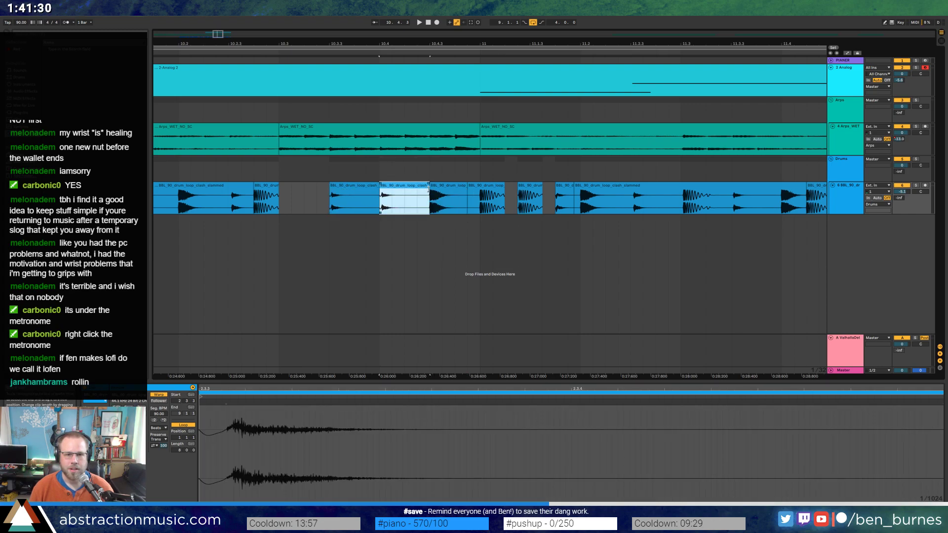
{"action": "left_click", "coordinate": [216, 212]}
{"action": "key", "text": "space"}
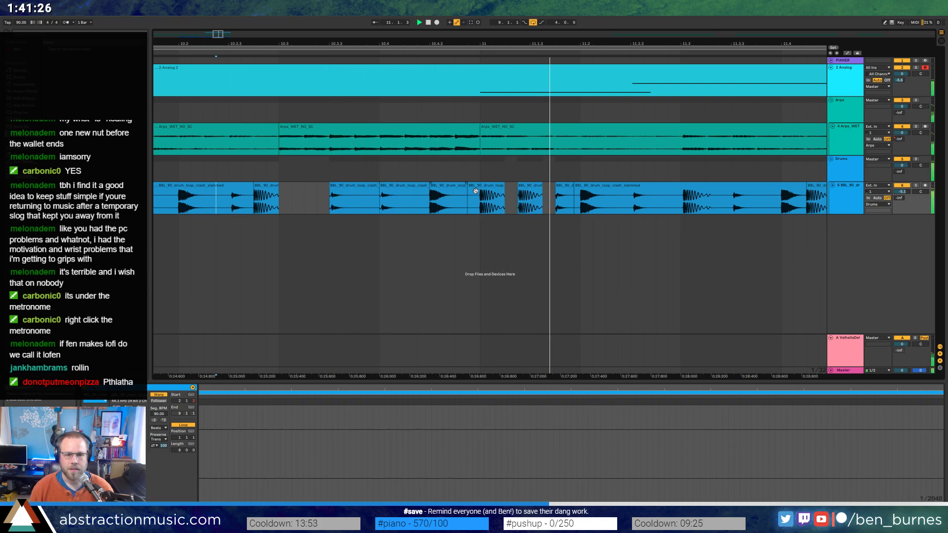
{"action": "key", "text": "space"}
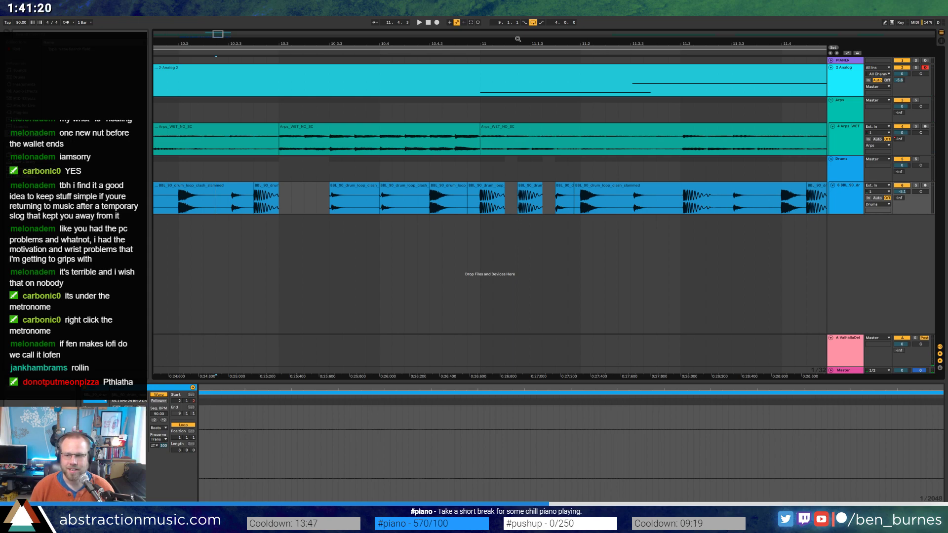
Play from bar 9 and deactivate the drum slices at 12.3.3 and 12.4.
{"action": "left_click_drag", "start_coordinate": [217, 34], "coordinate": [217, 37]}
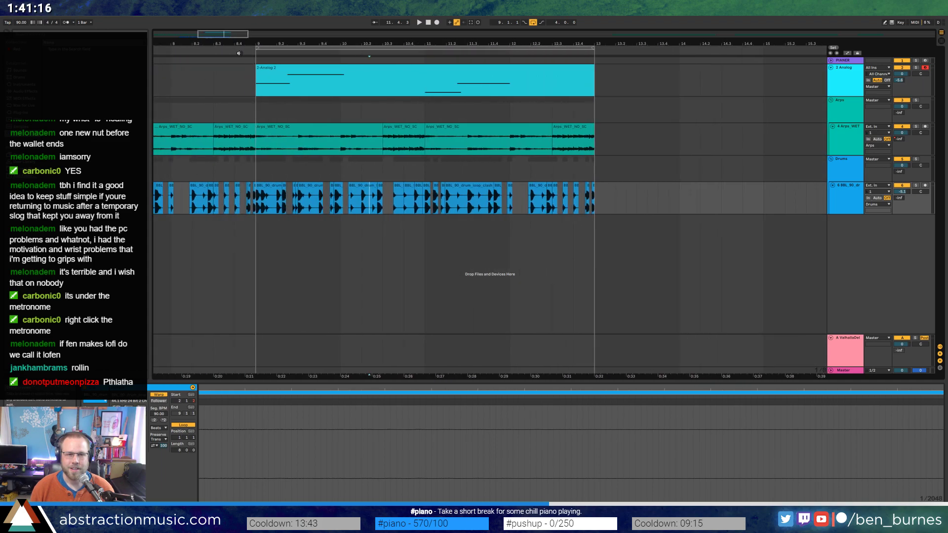
{"action": "left_click", "coordinate": [227, 50]}
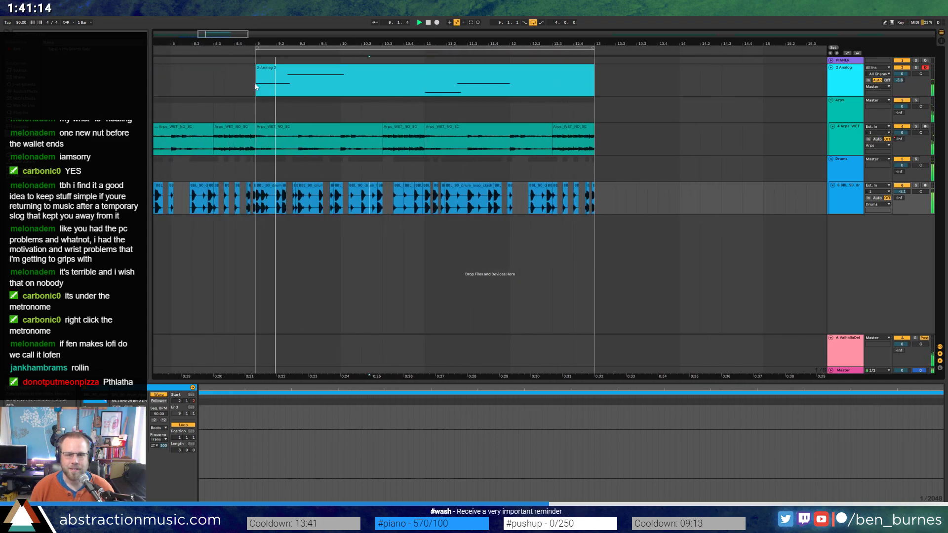
{"action": "left_click", "coordinate": [575, 193]}
{"action": "left_click", "coordinate": [565, 188]}
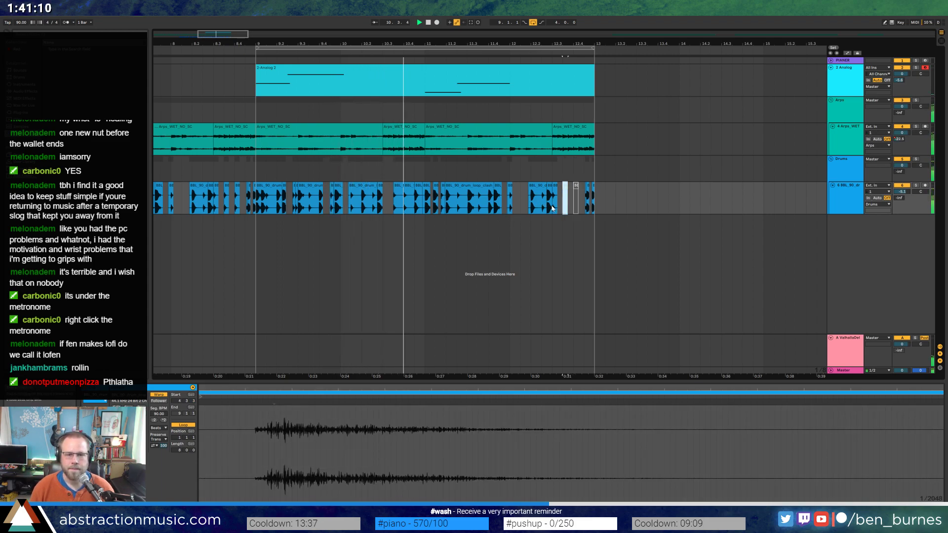
Duplicate the snare slice at 10.4.3 to 10.4.4 and shorten the copy to half a sixteenth.
{"action": "scroll", "coordinate": [423, 207], "scroll_direction": "up", "scroll_amount": 4}
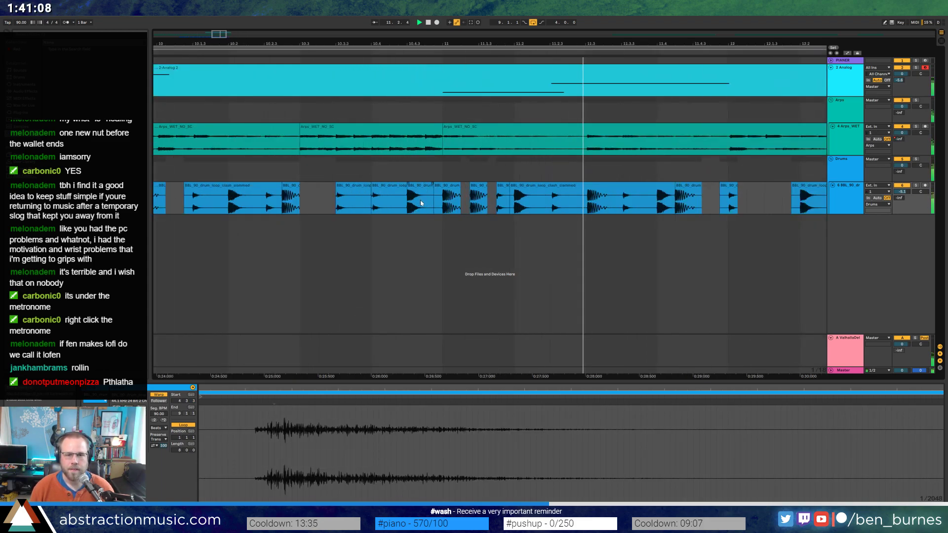
{"action": "left_click", "coordinate": [419, 201]}
{"action": "scroll", "coordinate": [427, 205], "scroll_direction": "up", "scroll_amount": 3}
{"action": "left_click", "coordinate": [437, 209]}
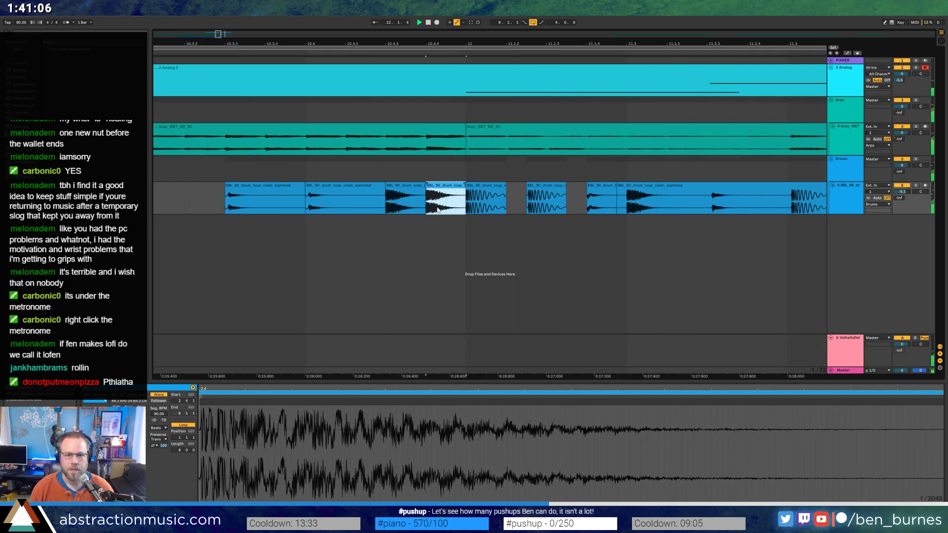
{"action": "left_click_drag", "start_coordinate": [446, 186], "coordinate": [437, 187]}
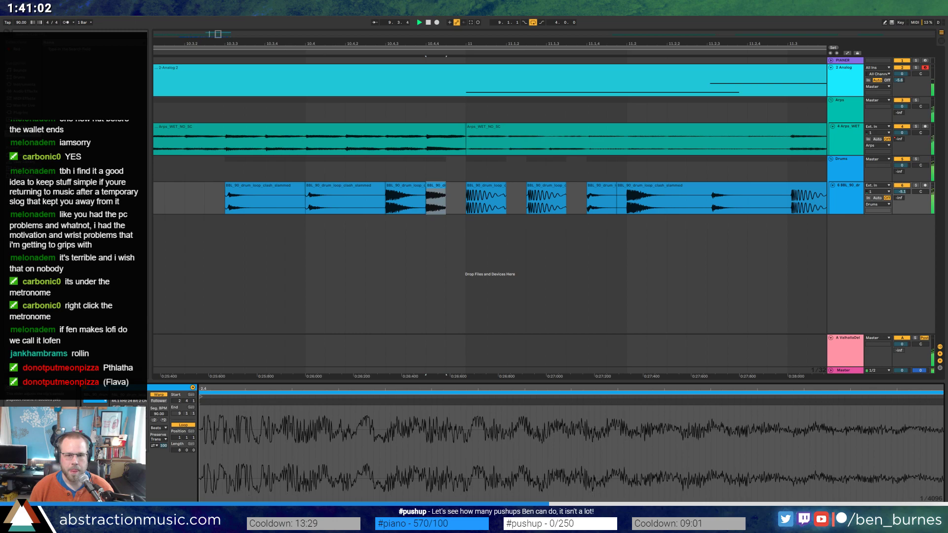
{"action": "scroll", "coordinate": [218, 37], "scroll_direction": "down", "scroll_amount": 5}
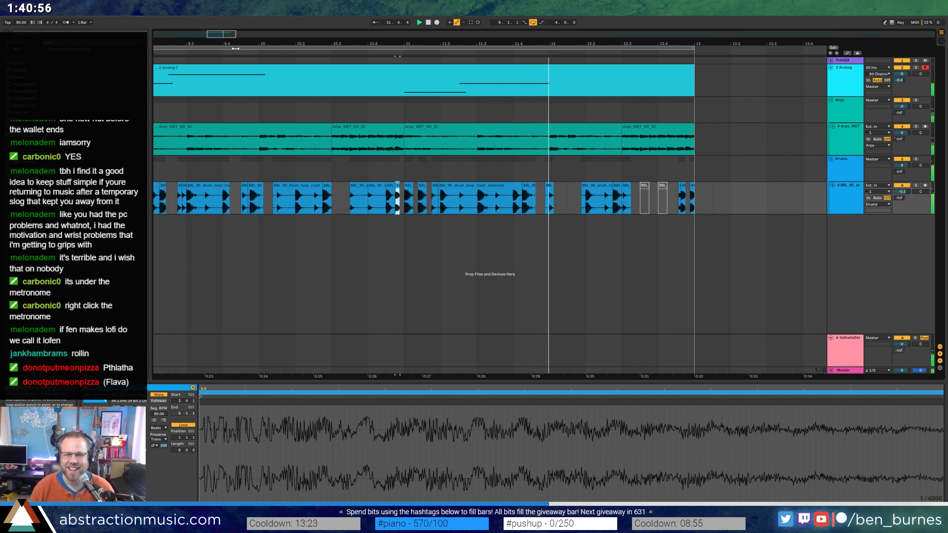
Deactivate the short drum slice across the start of bar 12 and trim the following loop clip's start to 12.2.
{"action": "left_click", "coordinate": [549, 189]}
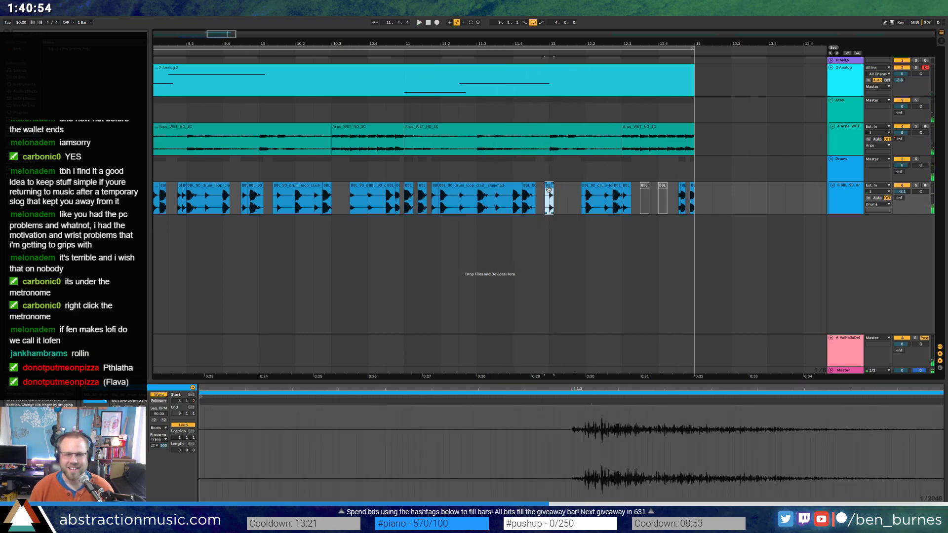
{"action": "scroll", "coordinate": [567, 212], "scroll_direction": "up", "scroll_amount": 3}
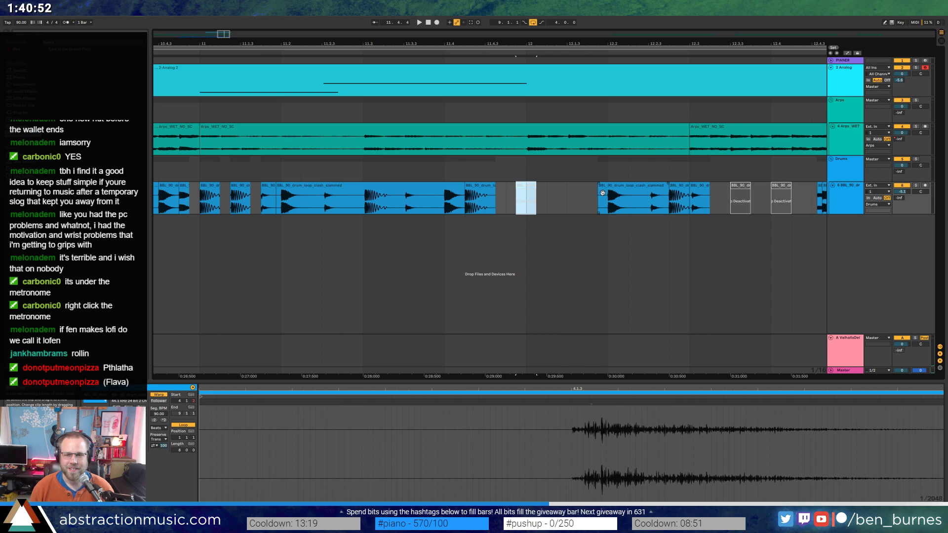
{"action": "left_click", "coordinate": [603, 193]}
Copy the small drum hit at 12.2.3 into the gap at 12.1.3 and play from 11.2.3.
{"action": "left_click_drag", "start_coordinate": [650, 195], "coordinate": [665, 207]}
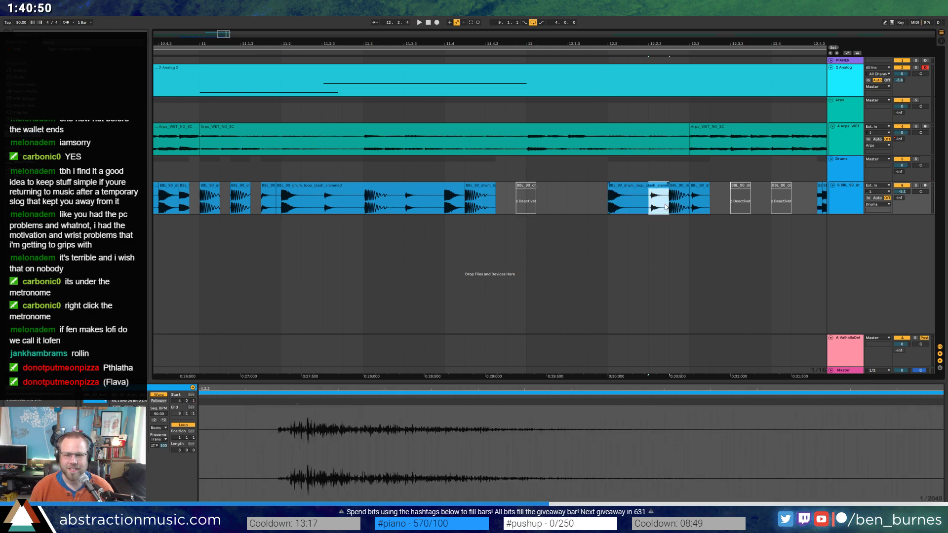
{"action": "key", "text": "ctrl+c"}
{"action": "left_click", "coordinate": [563, 207]}
{"action": "key", "text": "ctrl+v"}
{"action": "left_click", "coordinate": [321, 207]}
{"action": "key", "text": "space"}
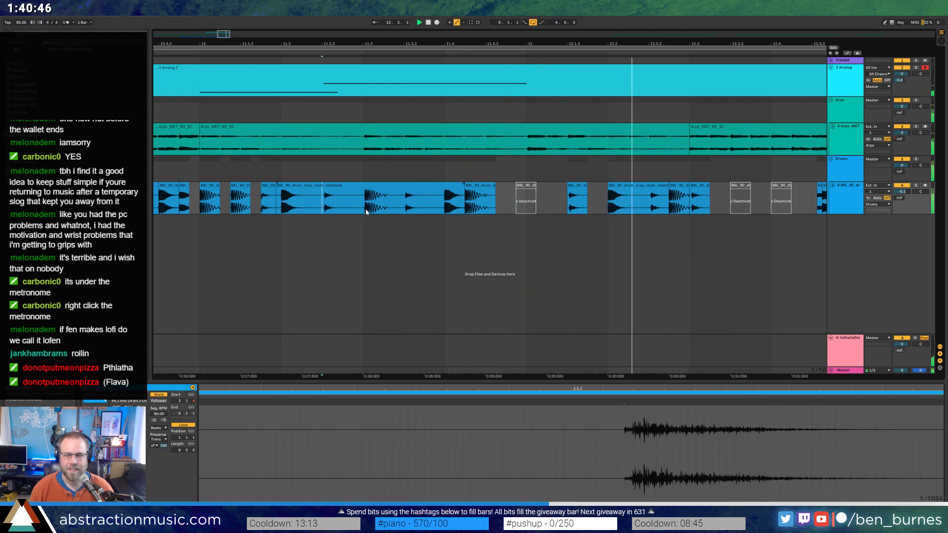
Deactivate the drum slice at 12.3 and the last short slice before bar 13.
{"action": "left_click", "coordinate": [693, 195]}
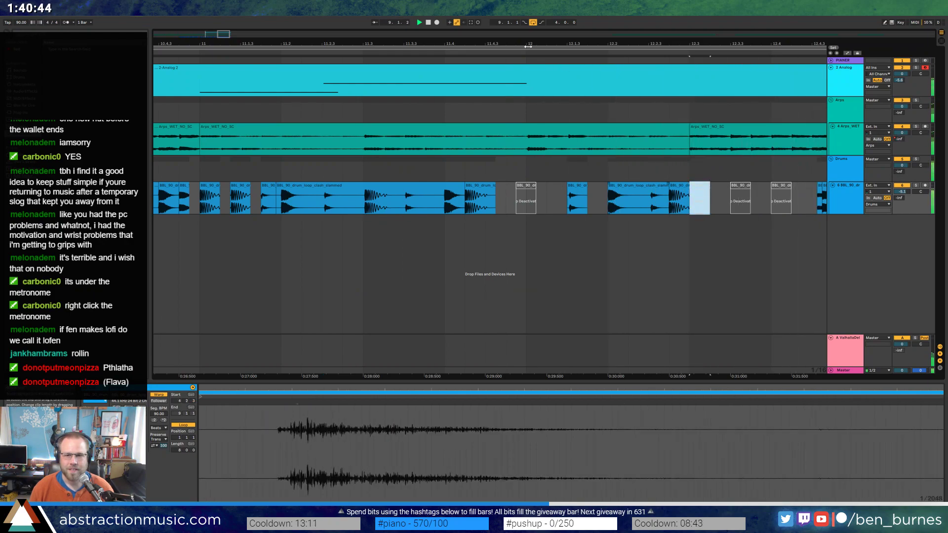
{"action": "left_click_drag", "start_coordinate": [241, 43], "coordinate": [244, 32]}
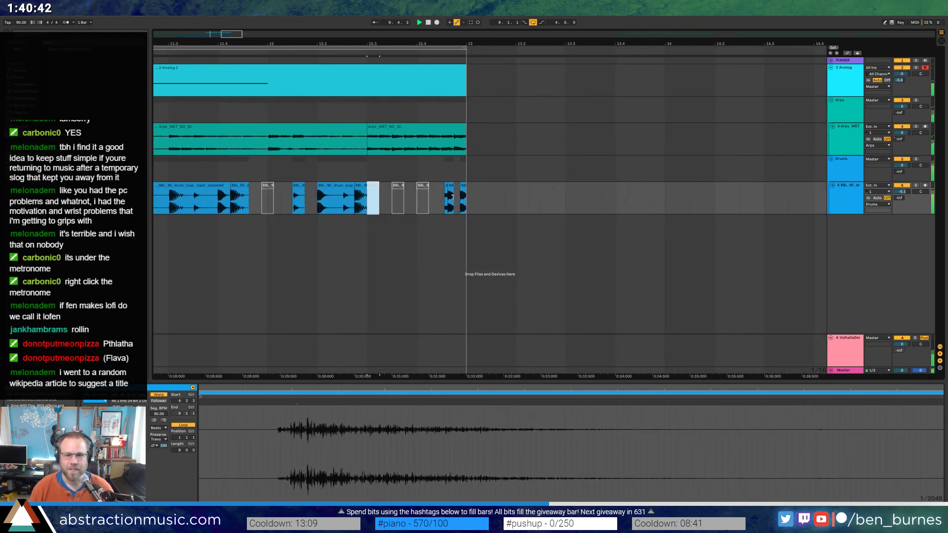
{"action": "left_click", "coordinate": [459, 195]}
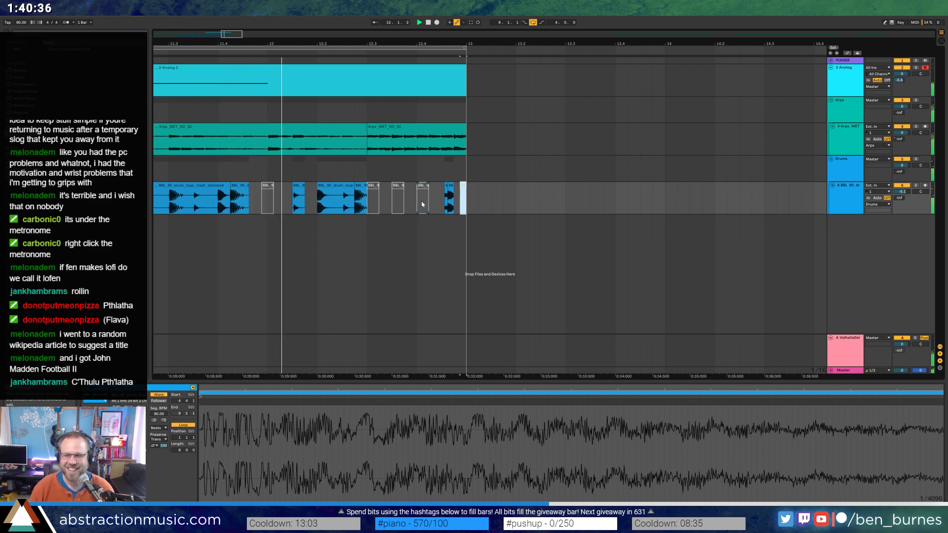
Play the arrangement from its beginning into the section after bar 9 to check the drum variation.
{"action": "left_click_drag", "start_coordinate": [231, 34], "coordinate": [218, 53]}
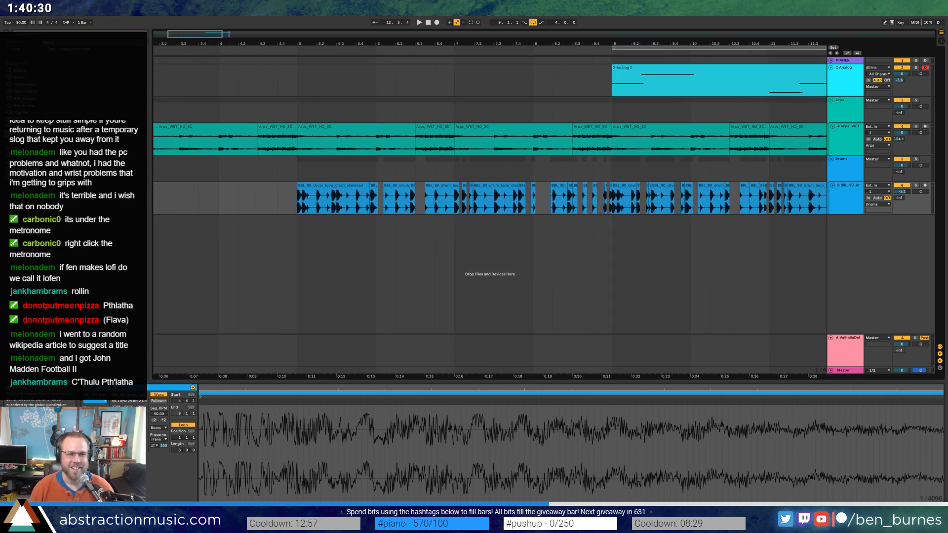
{"action": "left_click_drag", "start_coordinate": [176, 31], "coordinate": [169, 31]}
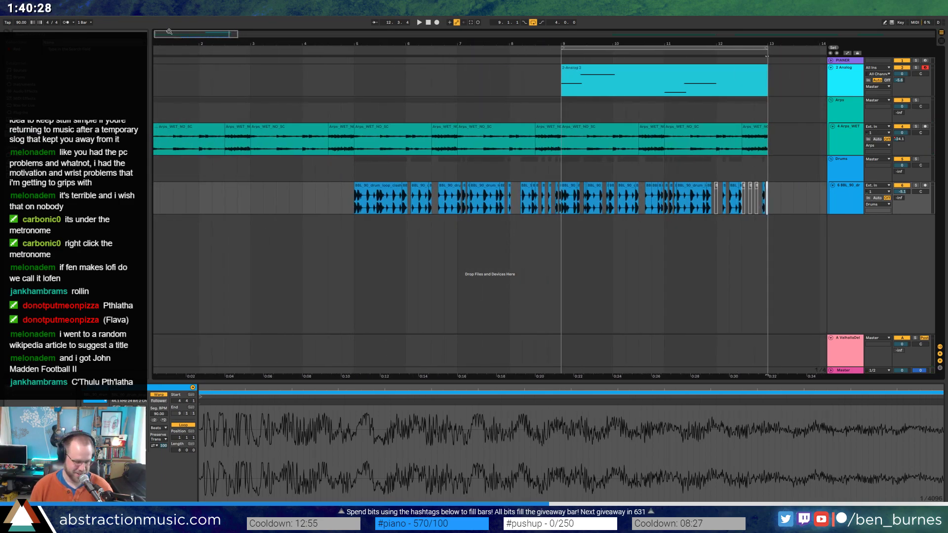
{"action": "left_click", "coordinate": [428, 23]}
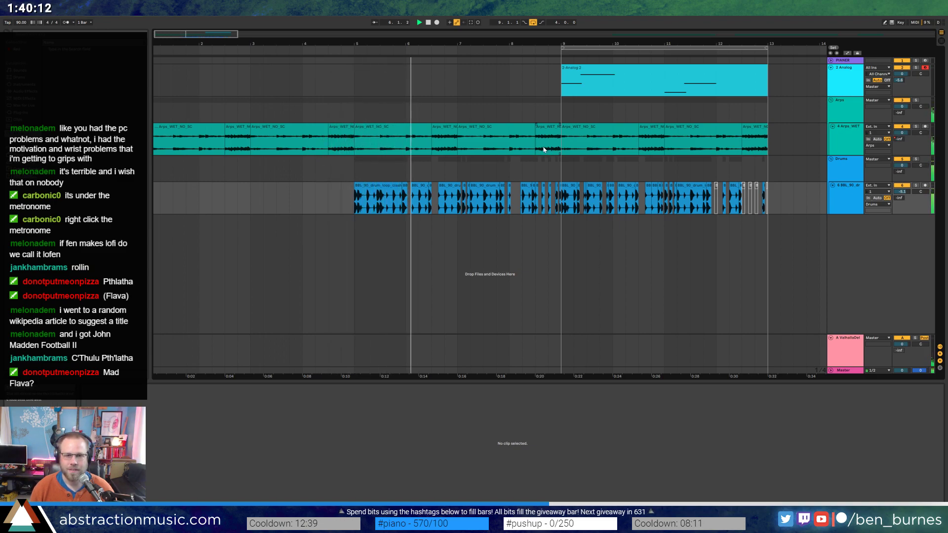
{"action": "scroll", "coordinate": [365, 196], "scroll_direction": "up", "scroll_amount": 5, "text": "ctrl"}
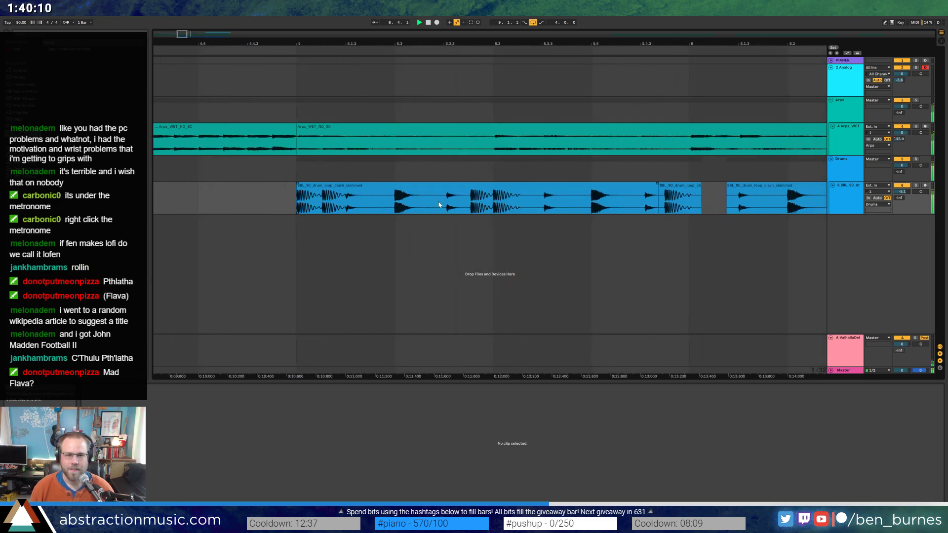
{"action": "scroll", "coordinate": [432, 203], "scroll_direction": "down", "scroll_amount": 5, "text": "ctrl"}
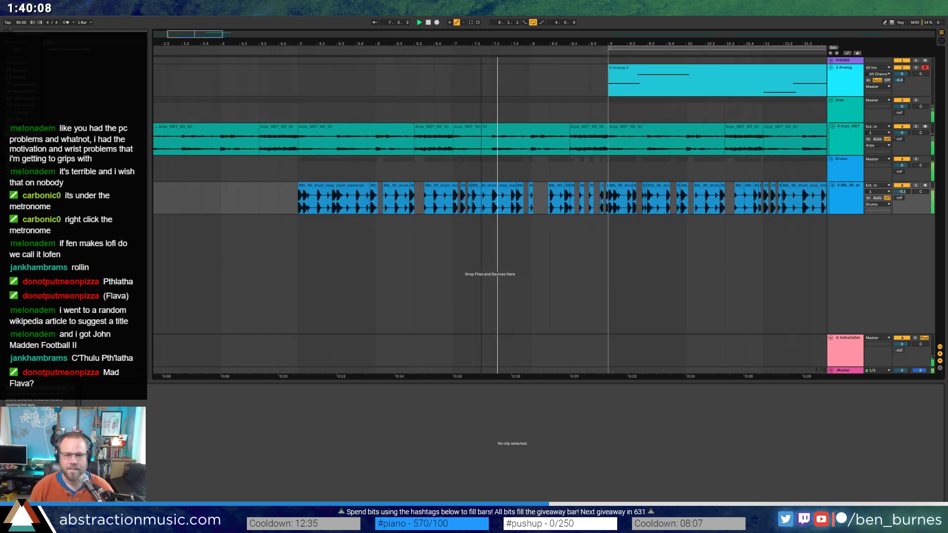
{"action": "scroll", "coordinate": [488, 197], "scroll_direction": "up", "scroll_amount": 4, "text": "ctrl"}
{"action": "scroll", "coordinate": [282, 213], "scroll_direction": "up", "scroll_amount": 4, "text": "ctrl"}
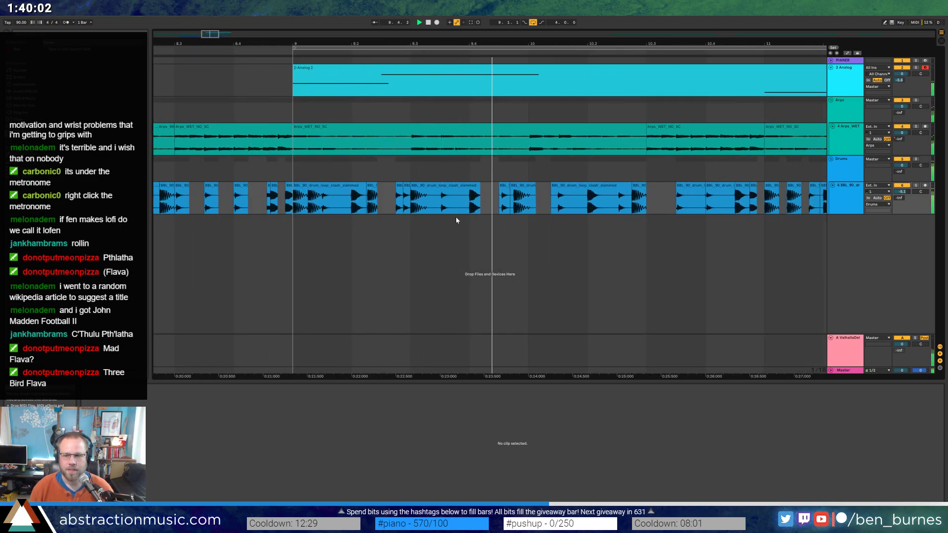
Move the snare hit at 10.2 a sixteenth earlier to 10.1.4 and play the passage.
{"action": "left_click_drag", "start_coordinate": [214, 34], "coordinate": [482, 203]}
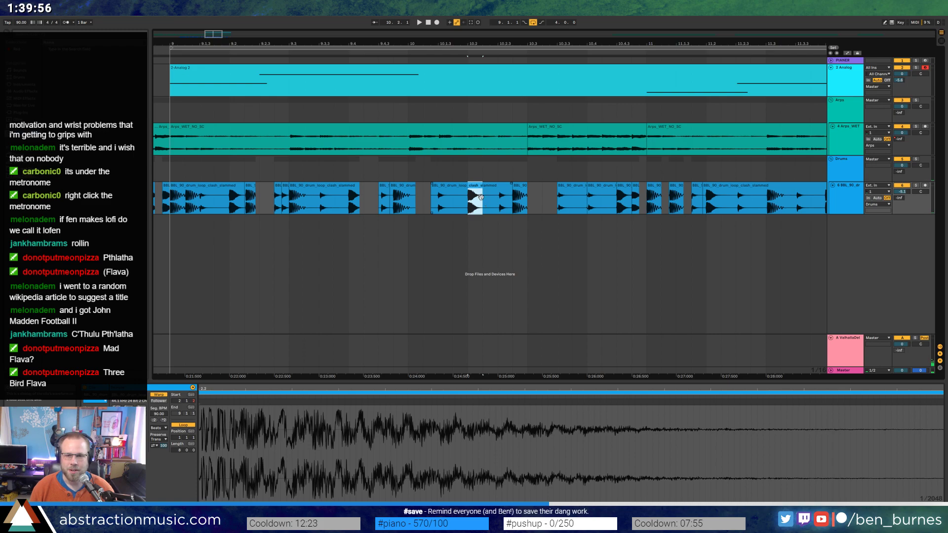
{"action": "key", "text": "Delete"}
{"action": "left_click", "coordinate": [330, 206]}
{"action": "key", "text": "space"}
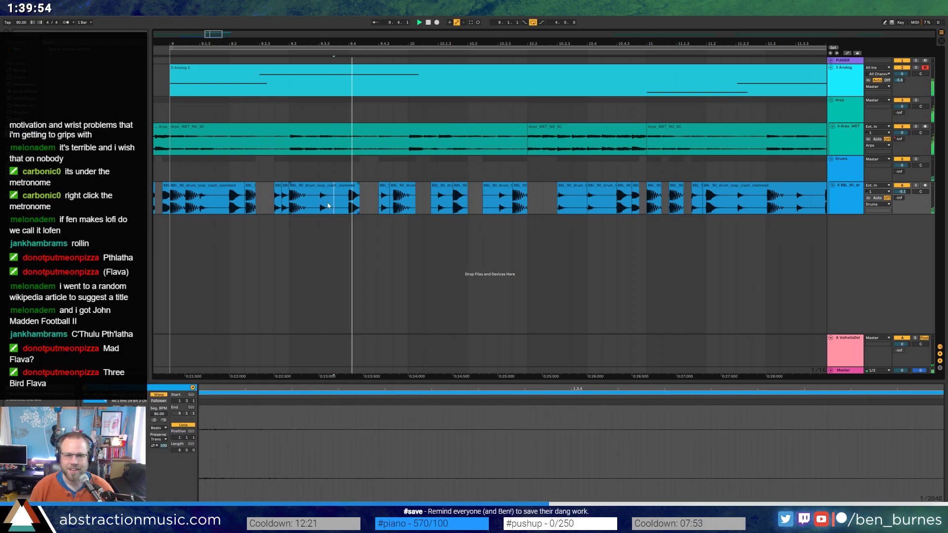
{"action": "key", "text": "space"}
Reposition the snare slice to 10.2.2 and the kick slice at 10.2.4 to 10.3 while auditioning the drums.
{"action": "key", "text": "ctrl+z"}
{"action": "left_click_drag", "start_coordinate": [477, 195], "coordinate": [489, 191]}
{"action": "left_click", "coordinate": [337, 204]}
{"action": "key", "text": "space"}
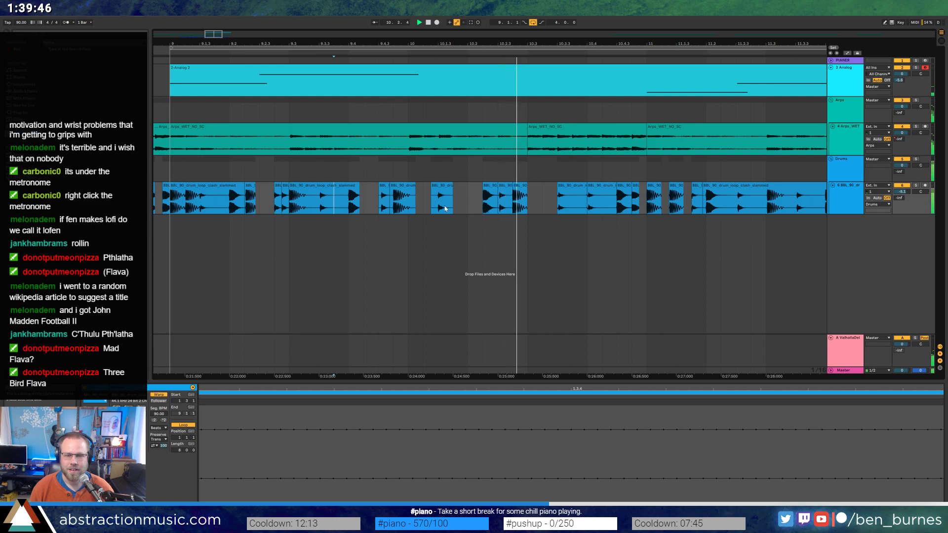
{"action": "left_click", "coordinate": [537, 194]}
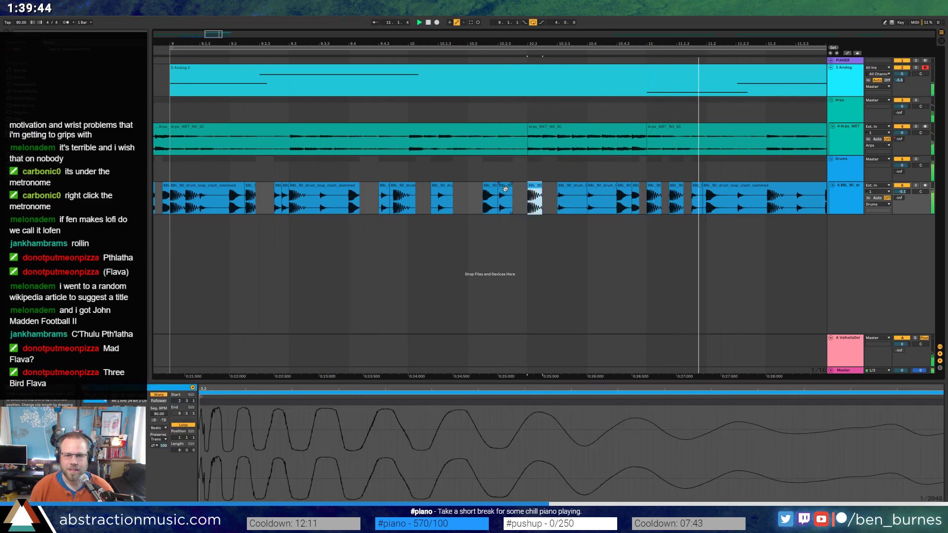
Audition the chopped drums against the arps and Analog part in bars 9–12, and stop playback.
{"action": "left_click", "coordinate": [312, 197]}
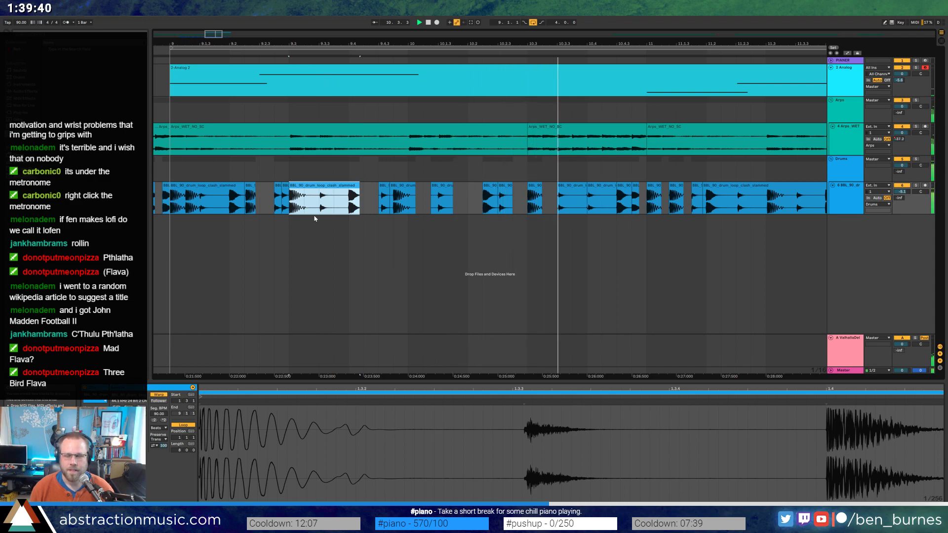
{"action": "left_click", "coordinate": [506, 197]}
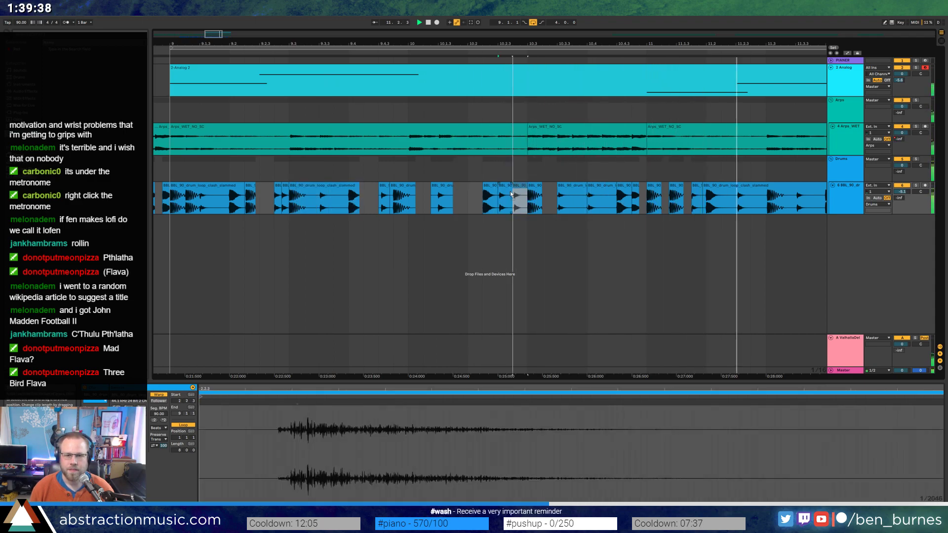
{"action": "scroll", "coordinate": [595, 195], "scroll_direction": "down", "scroll_amount": 3}
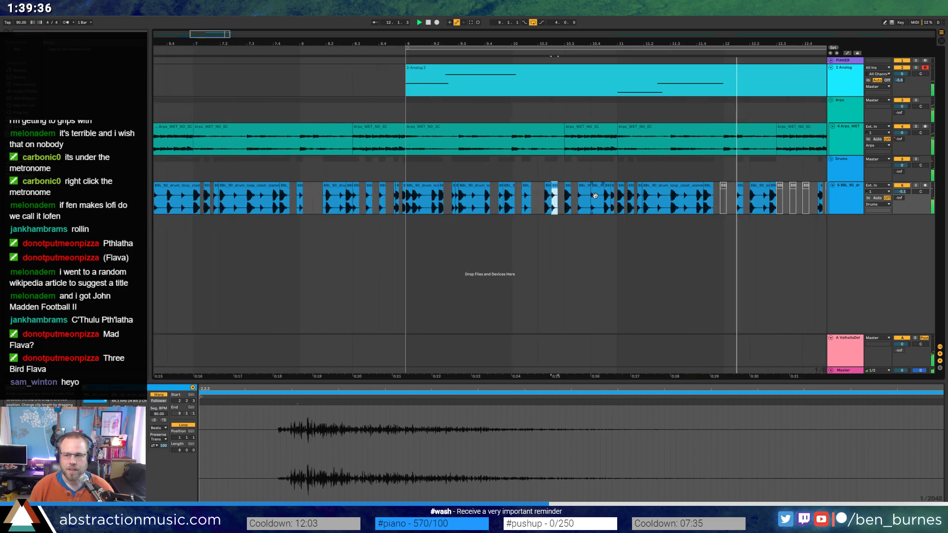
{"action": "left_click_drag", "start_coordinate": [213, 35], "coordinate": [230, 28]}
{"action": "scroll", "coordinate": [238, 47], "scroll_direction": "left", "scroll_amount": 2}
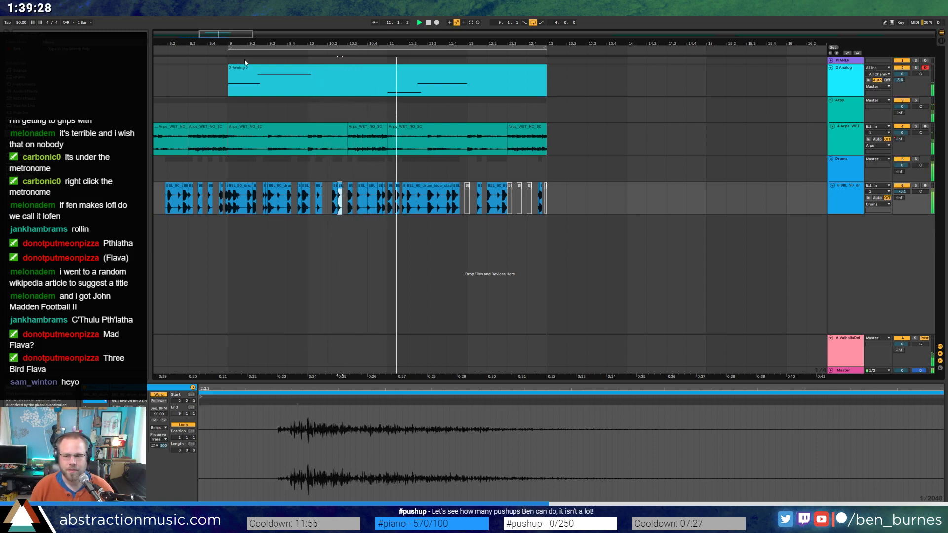
{"action": "scroll", "coordinate": [237, 47], "scroll_direction": "left", "scroll_amount": 2}
{"action": "scroll", "coordinate": [358, 56], "scroll_direction": "left", "scroll_amount": 2}
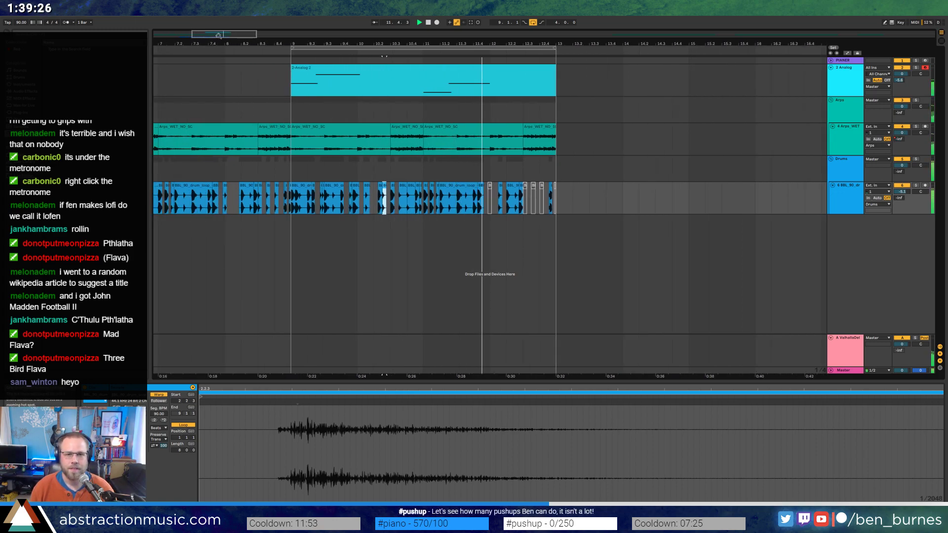
{"action": "left_click", "coordinate": [488, 69]}
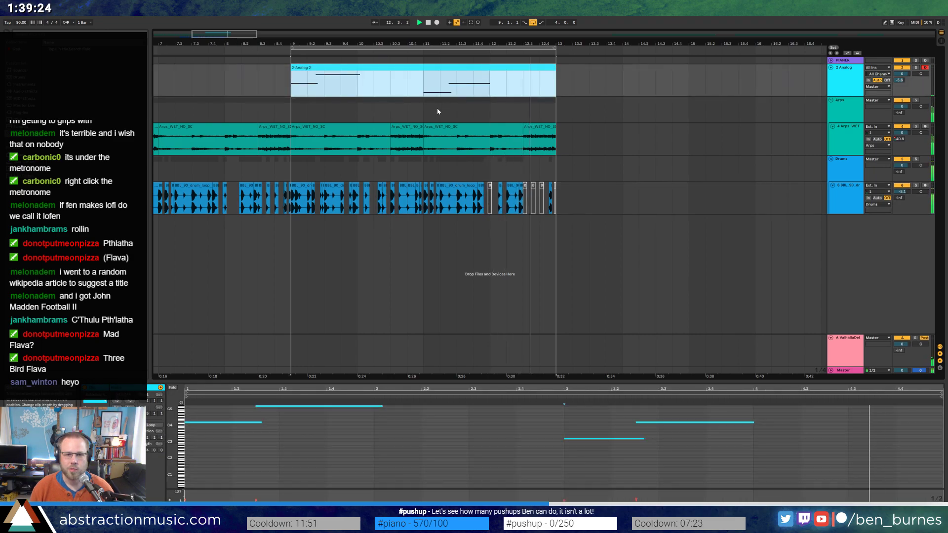
{"action": "key", "text": "space"}
Duplicate the arps and drum clips of bars 5–12 so the copies start at bar 13.
{"action": "mouse_move", "coordinate": [230, 43]}
{"action": "left_mouse_down"}
{"action": "mouse_move", "coordinate": [230, 35]}
{"action": "mouse_move", "coordinate": [235, 52]}
{"action": "left_mouse_up"}
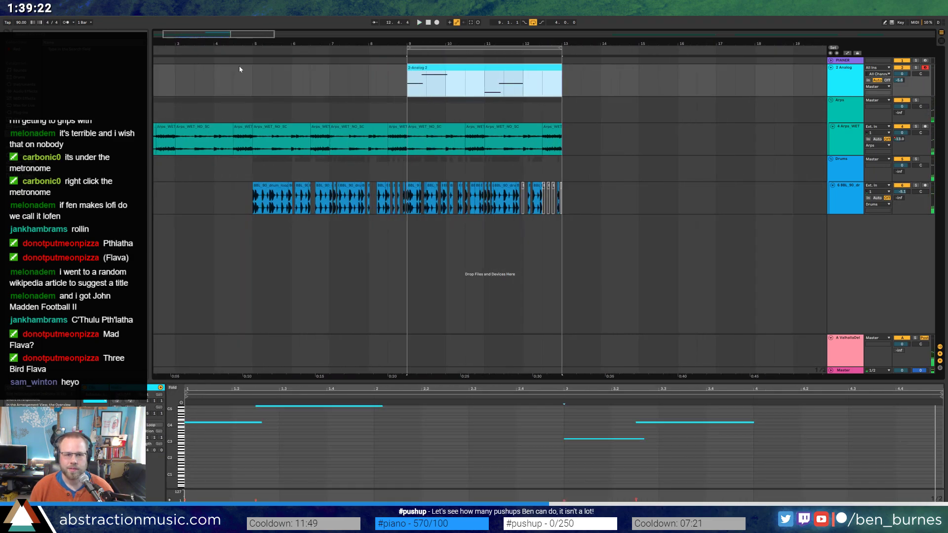
{"action": "left_click", "coordinate": [274, 128]}
{"action": "left_click", "coordinate": [560, 202], "text": "shift"}
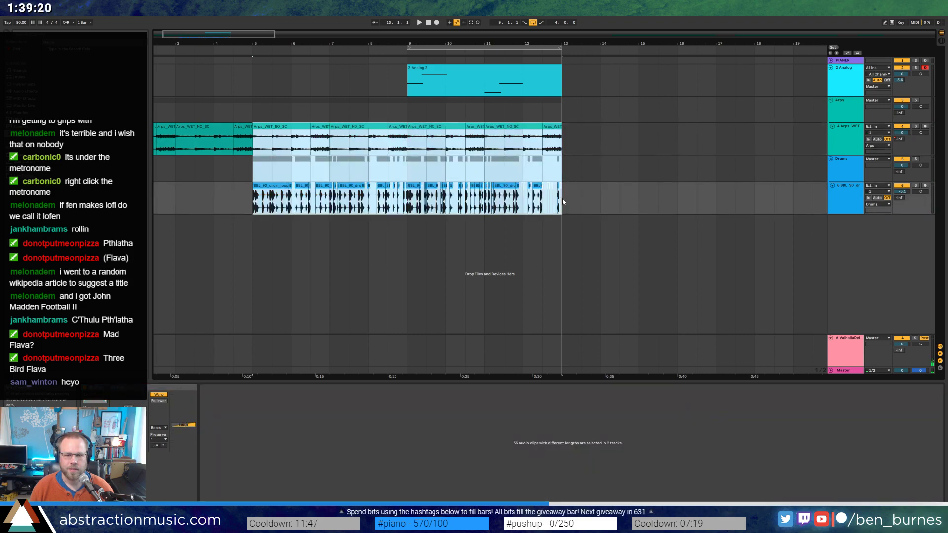
{"action": "key", "text": "ctrl+d"}
Rename the Analog track "Ghost Lead" and set the loop to eight bars starting at bar 13.
{"action": "left_click", "coordinate": [595, 93]}
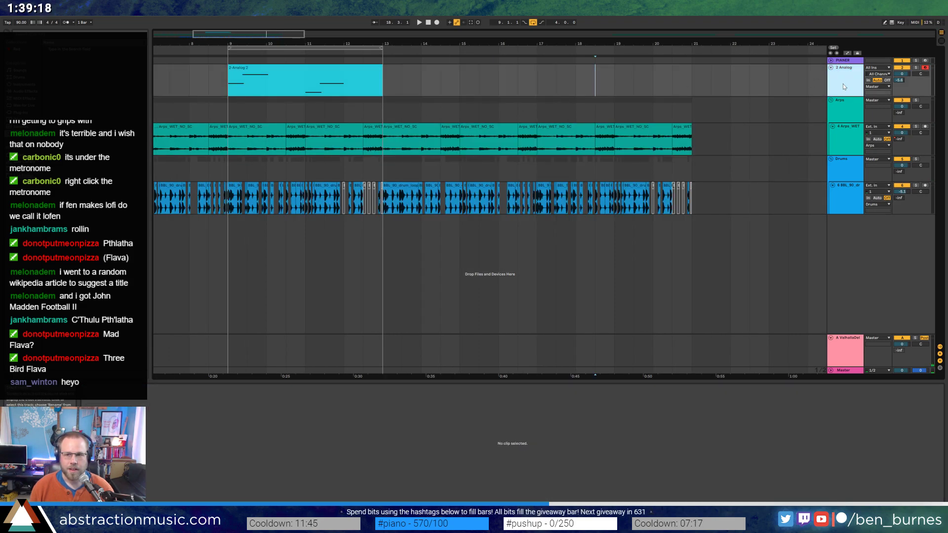
{"action": "type", "text": "Ghost Lead"}
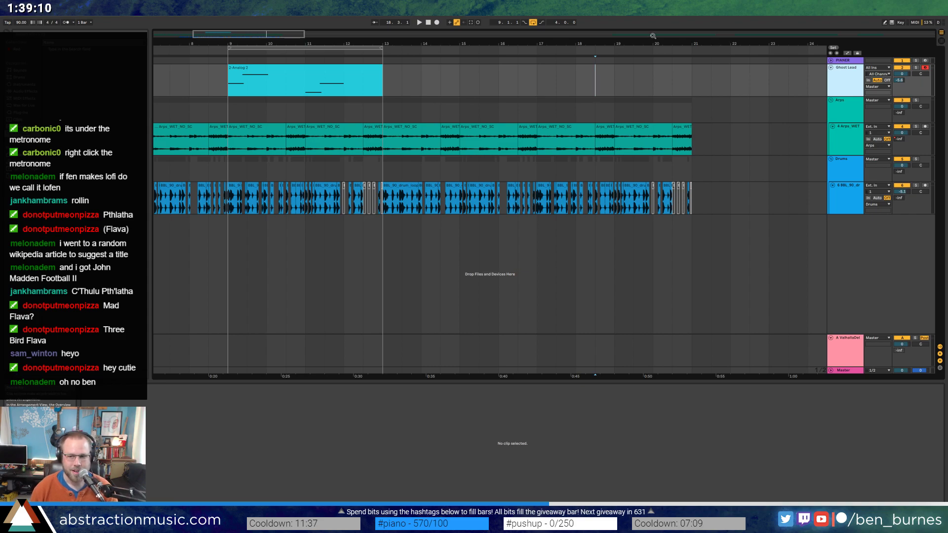
{"action": "mouse_move", "coordinate": [248, 34]}
{"action": "left_mouse_down"}
{"action": "mouse_move", "coordinate": [266, 23]}
{"action": "mouse_move", "coordinate": [252, 24]}
{"action": "left_mouse_up"}
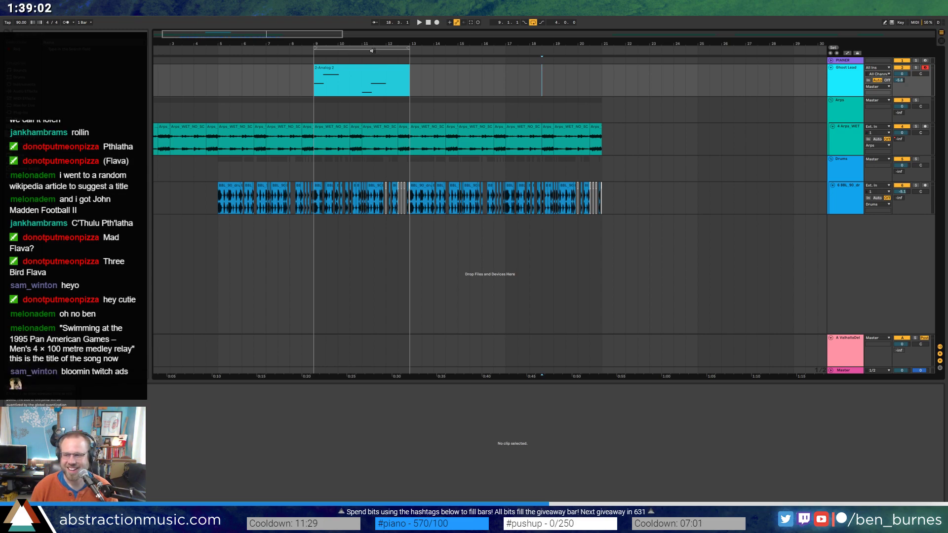
{"action": "left_click_drag", "start_coordinate": [376, 47], "coordinate": [598, 57]}
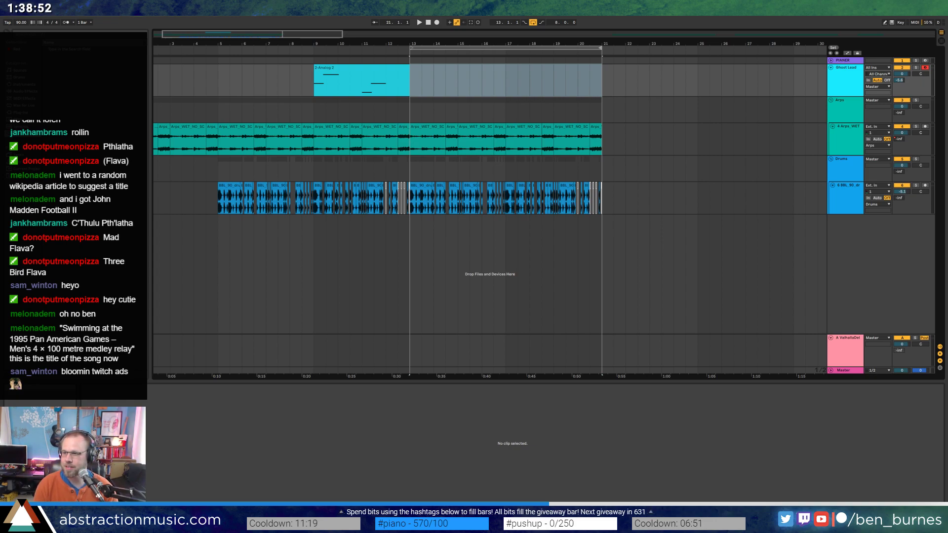
Switch to the browser, open English Wikipedia, look through random articles for a song title and select the NGC 6263 heading.
{"action": "key", "text": "alt+Tab"}
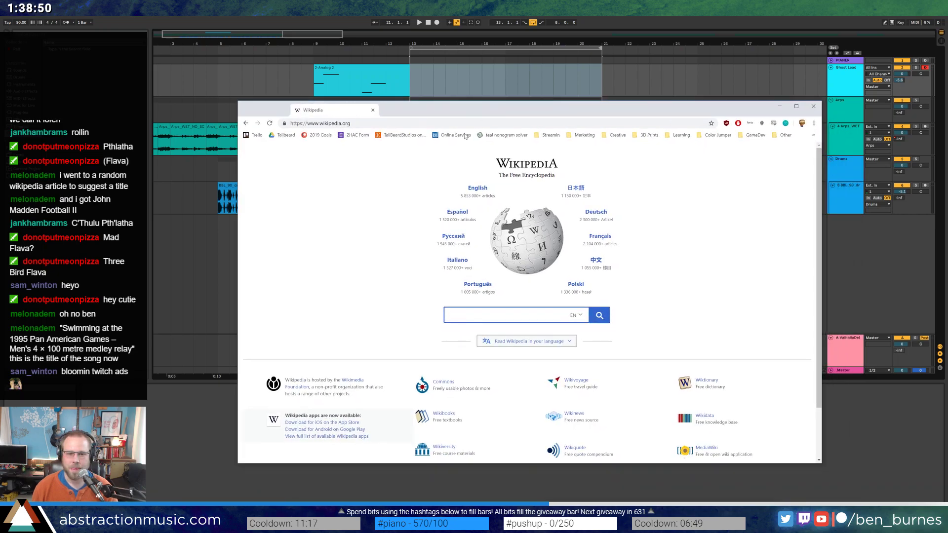
{"action": "left_click", "coordinate": [477, 188]}
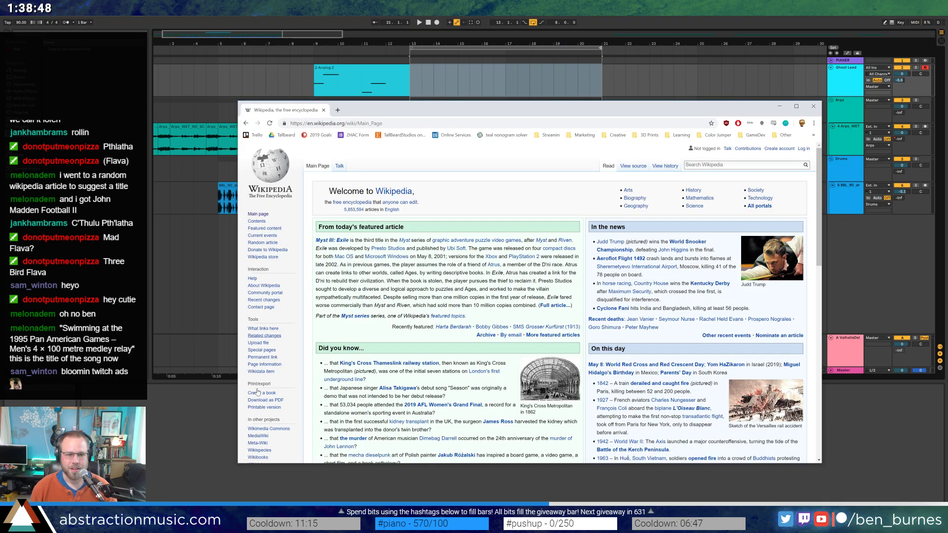
{"action": "scroll", "coordinate": [261, 388], "scroll_direction": "down", "scroll_amount": 3}
{"action": "scroll", "coordinate": [262, 394], "scroll_direction": "up", "scroll_amount": 3}
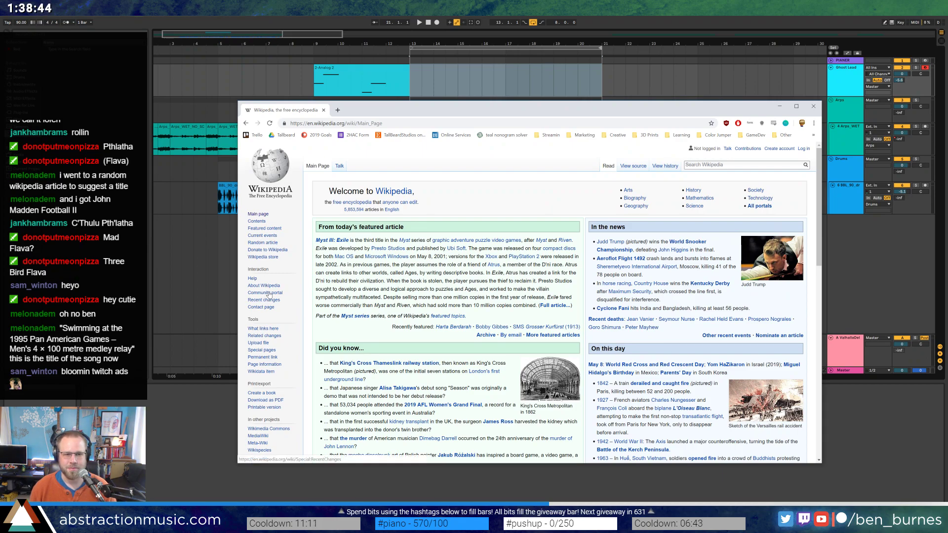
{"action": "left_click", "coordinate": [266, 245]}
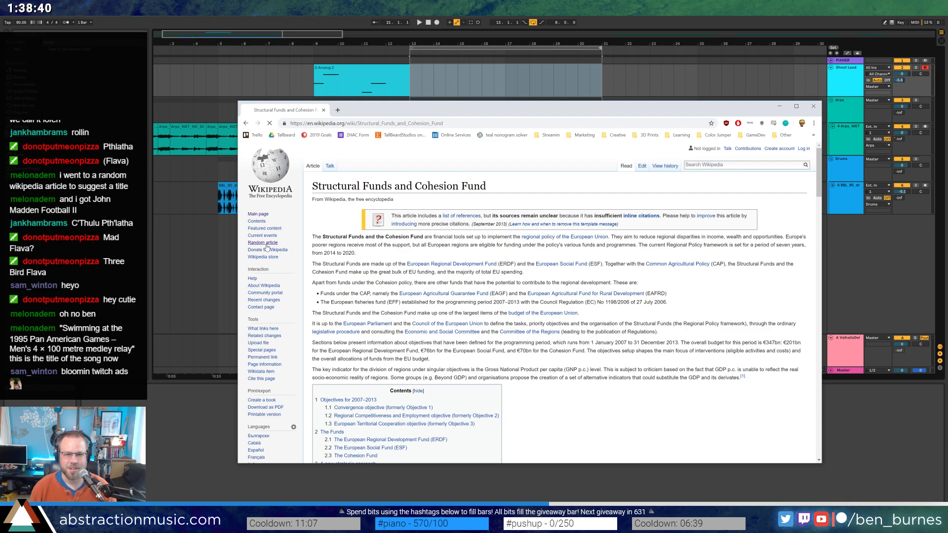
{"action": "left_click", "coordinate": [266, 246]}
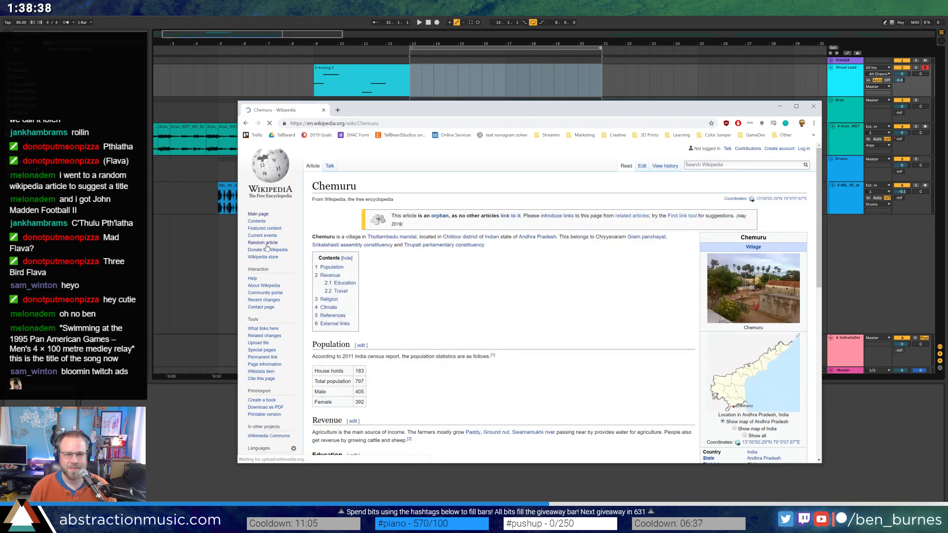
{"action": "left_click", "coordinate": [266, 245]}
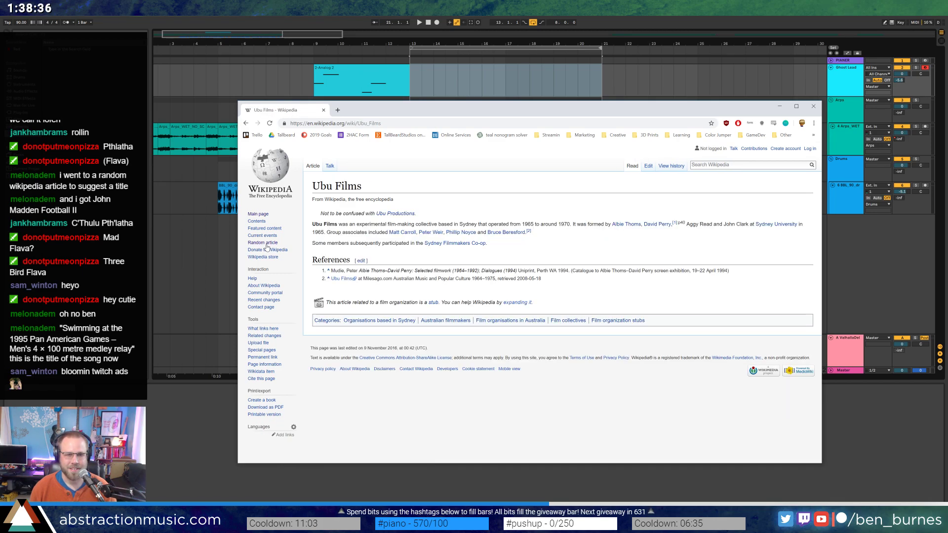
{"action": "left_click", "coordinate": [266, 245]}
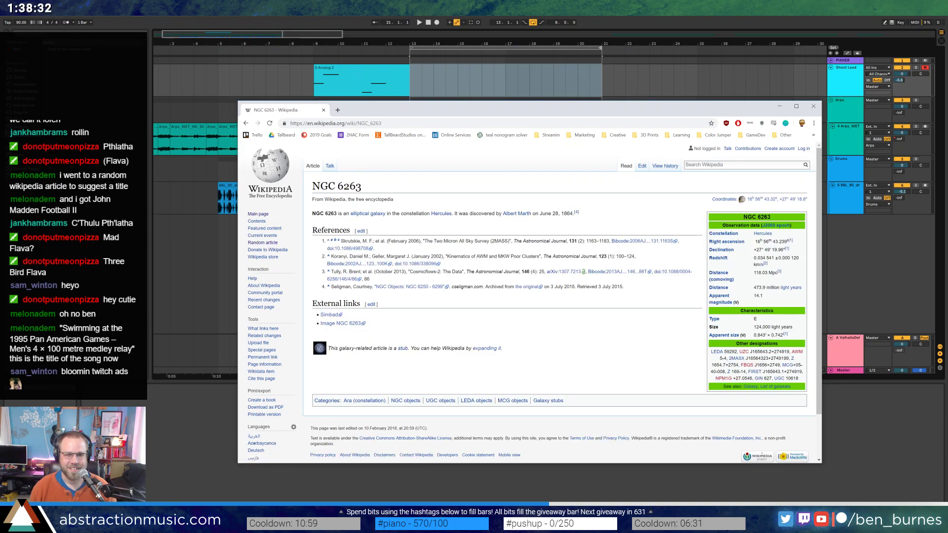
{"action": "left_click_drag", "start_coordinate": [343, 186], "coordinate": [311, 186]}
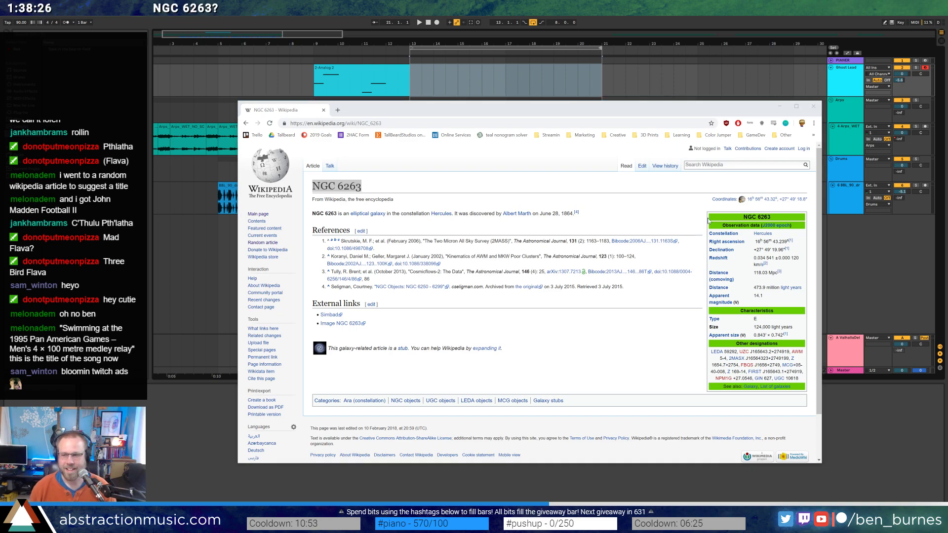
Look through more random Wikipedia articles for alternative song titles and highlight "Shoulders" in the Golden Shoulders heading.
{"action": "left_click", "coordinate": [269, 243]}
{"action": "left_click", "coordinate": [270, 243]}
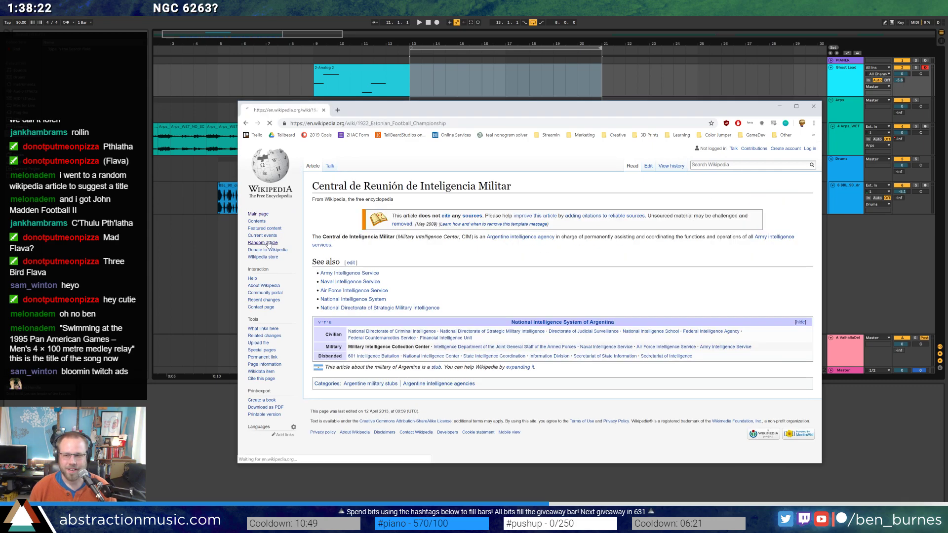
{"action": "left_click", "coordinate": [269, 243]}
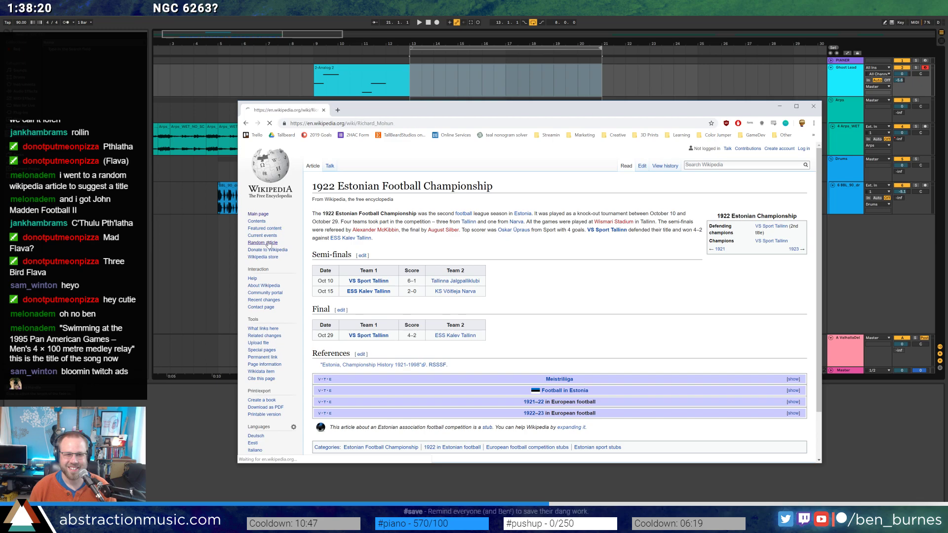
{"action": "left_click", "coordinate": [269, 243]}
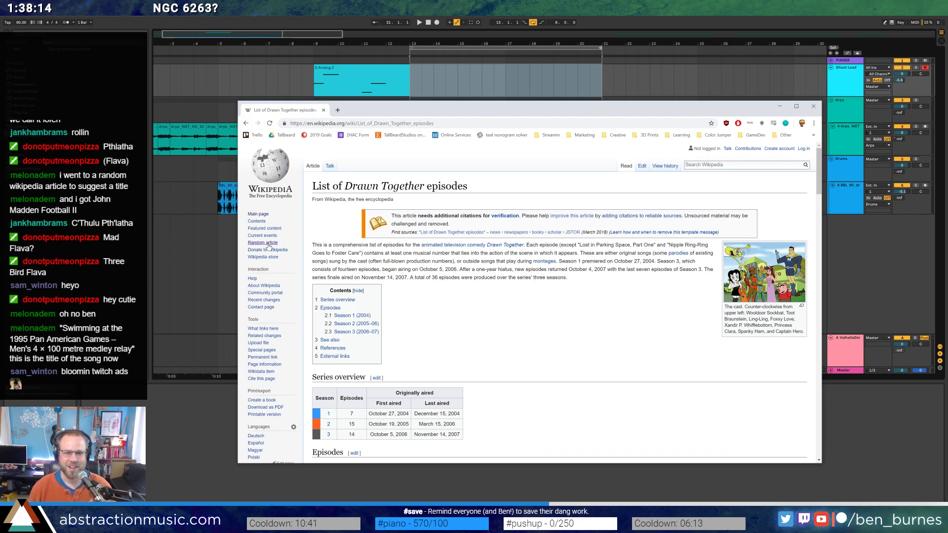
{"action": "left_click", "coordinate": [269, 243]}
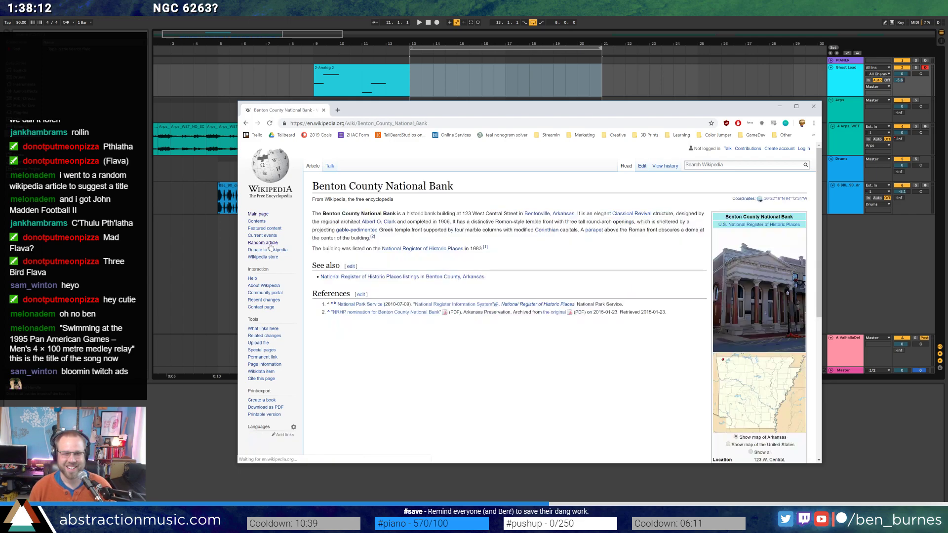
{"action": "left_click", "coordinate": [270, 243]}
{"action": "left_click", "coordinate": [269, 242]}
{"action": "left_click", "coordinate": [270, 242]}
{"action": "left_click", "coordinate": [270, 243]}
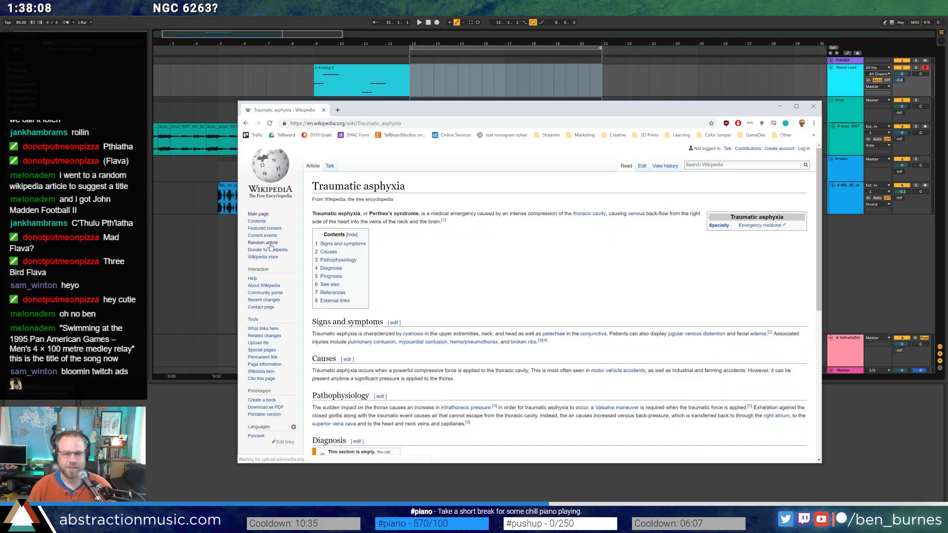
{"action": "left_click", "coordinate": [270, 244]}
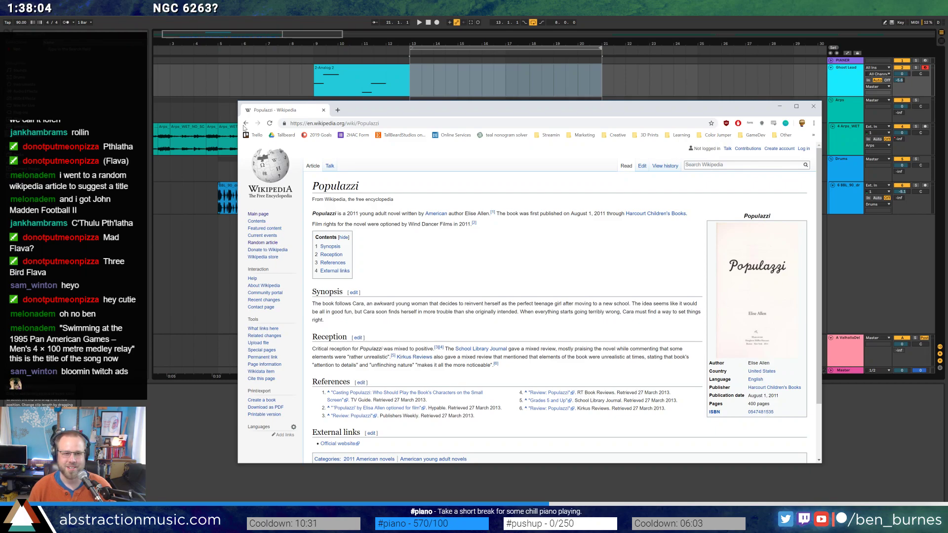
{"action": "left_click", "coordinate": [264, 243]}
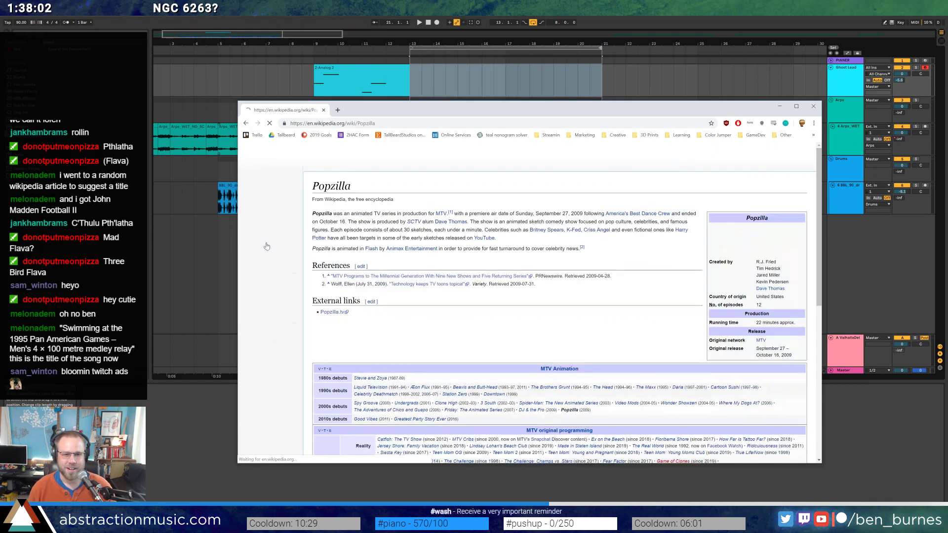
{"action": "left_click", "coordinate": [265, 243]}
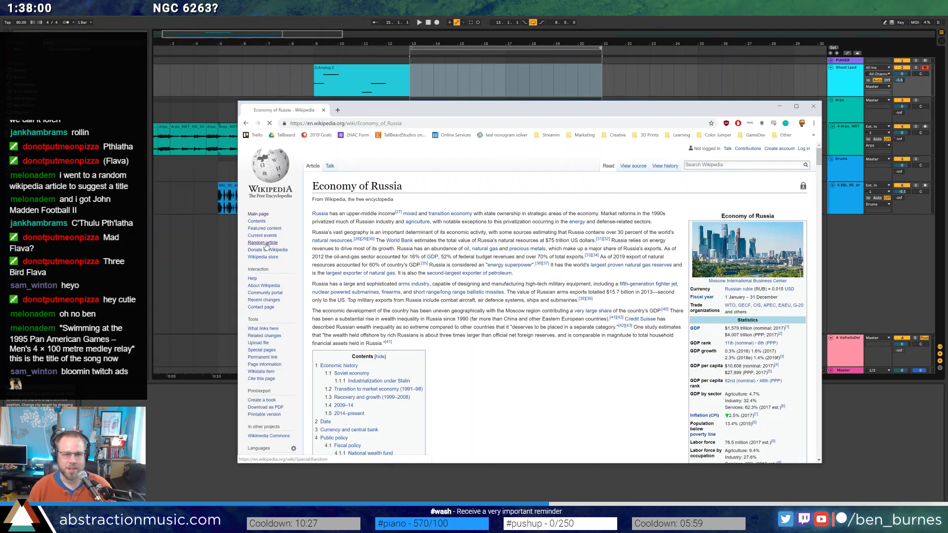
{"action": "left_click", "coordinate": [264, 243]}
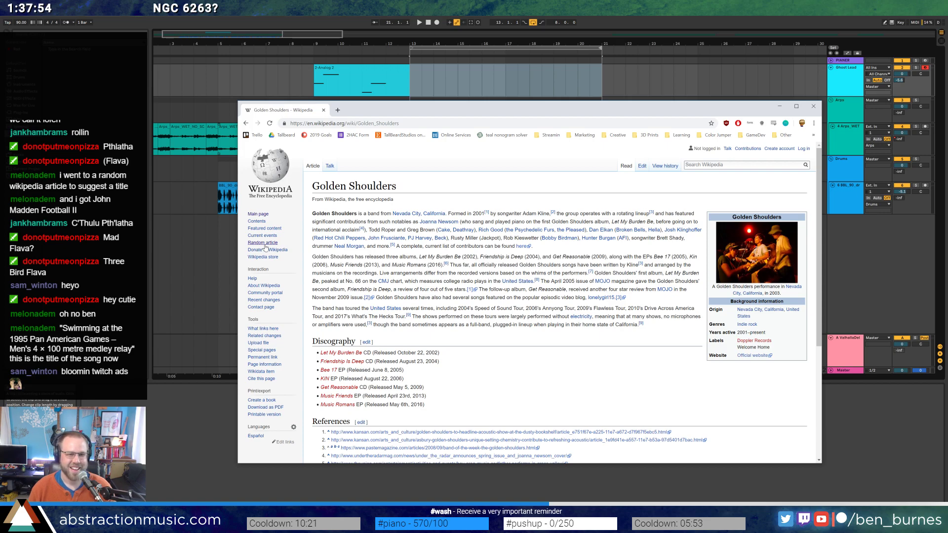
{"action": "left_click_drag", "start_coordinate": [349, 191], "coordinate": [392, 190]}
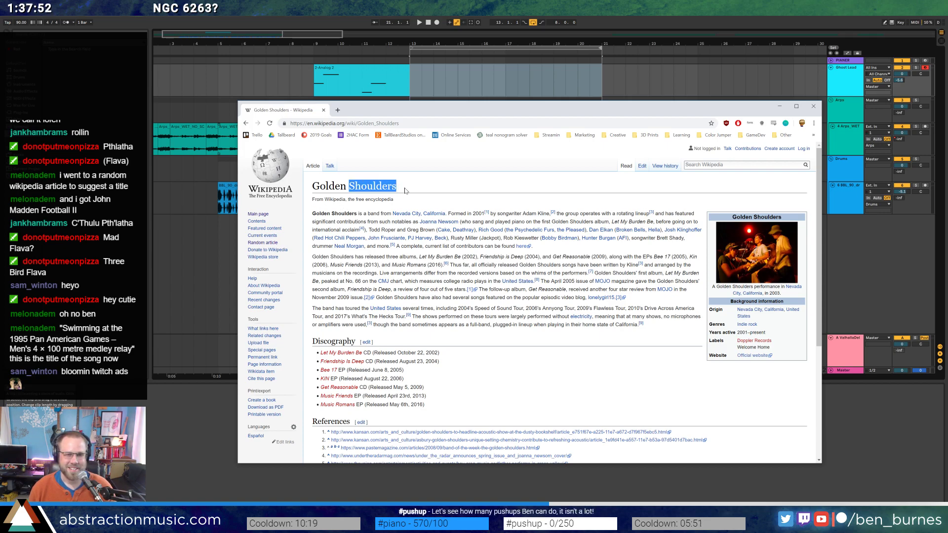
Check two more random articles for title ideas and close Wikipedia to return to Ableton Live.
{"action": "left_click", "coordinate": [266, 244]}
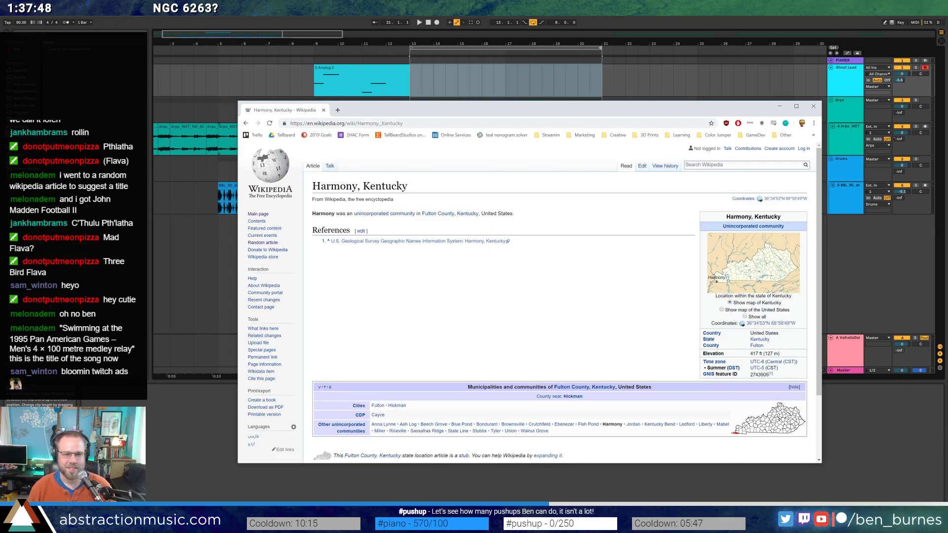
{"action": "left_click", "coordinate": [269, 244]}
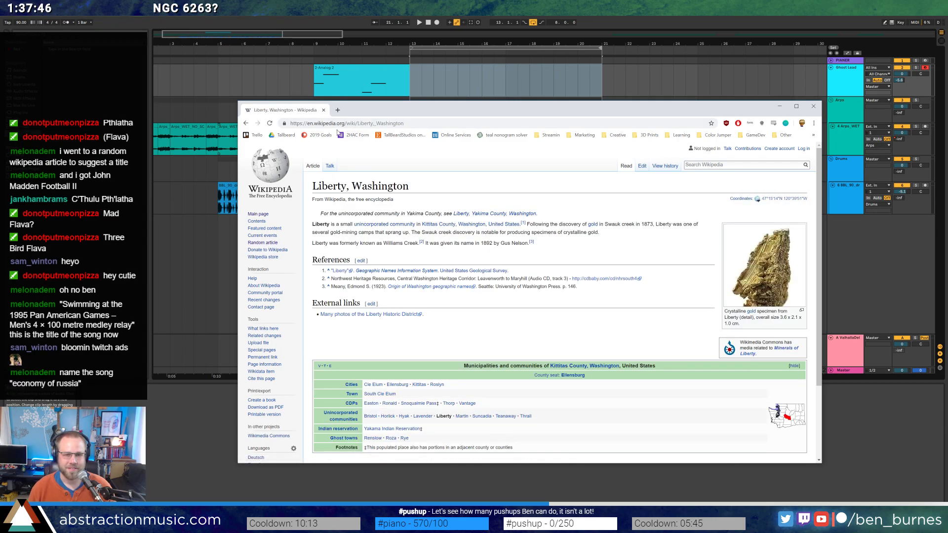
{"action": "left_click", "coordinate": [324, 111]}
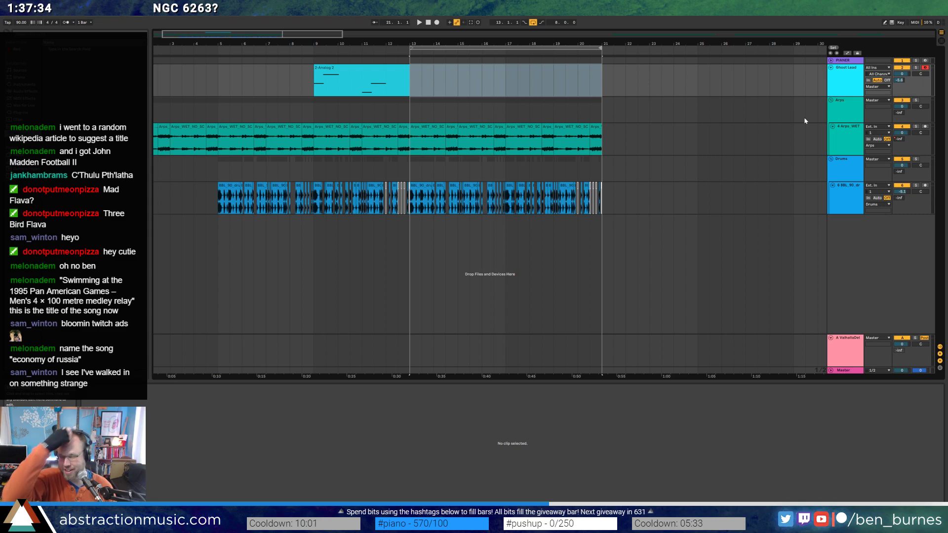
Play the extended arrangement from its beginning with the whole song in view.
{"action": "left_click", "coordinate": [427, 25]}
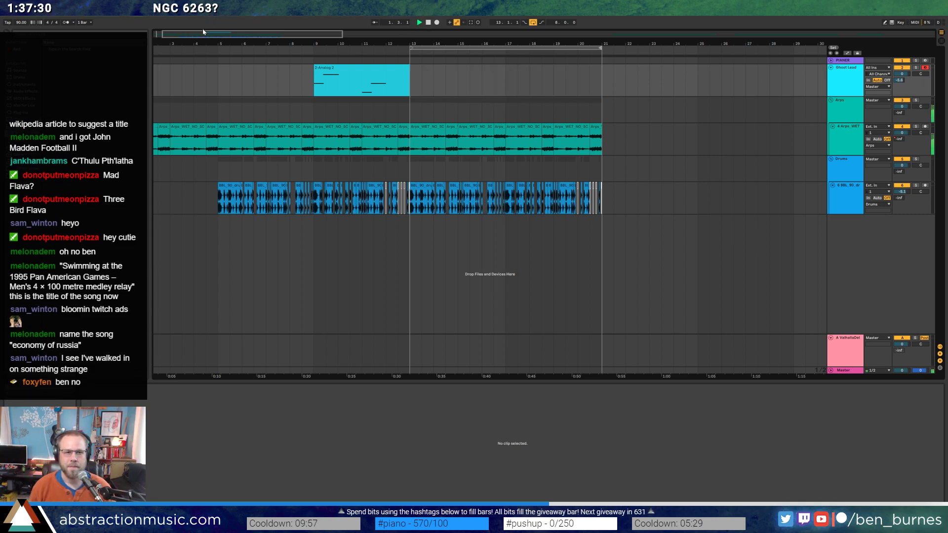
{"action": "left_click_drag", "start_coordinate": [205, 32], "coordinate": [496, 102]}
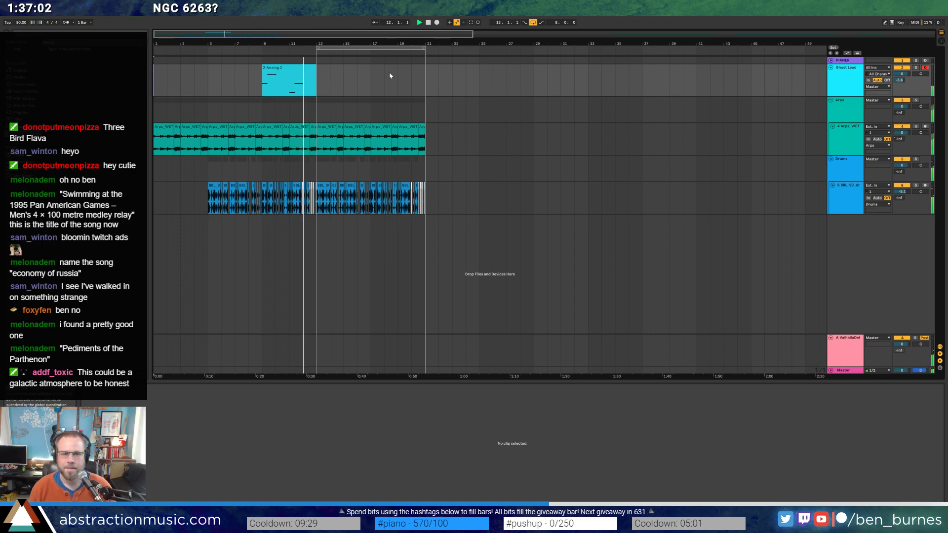
Insert a MIDI track below the Arps_WET track inside the Arps group and load the Analog instrument onto it.
{"action": "left_click", "coordinate": [851, 138]}
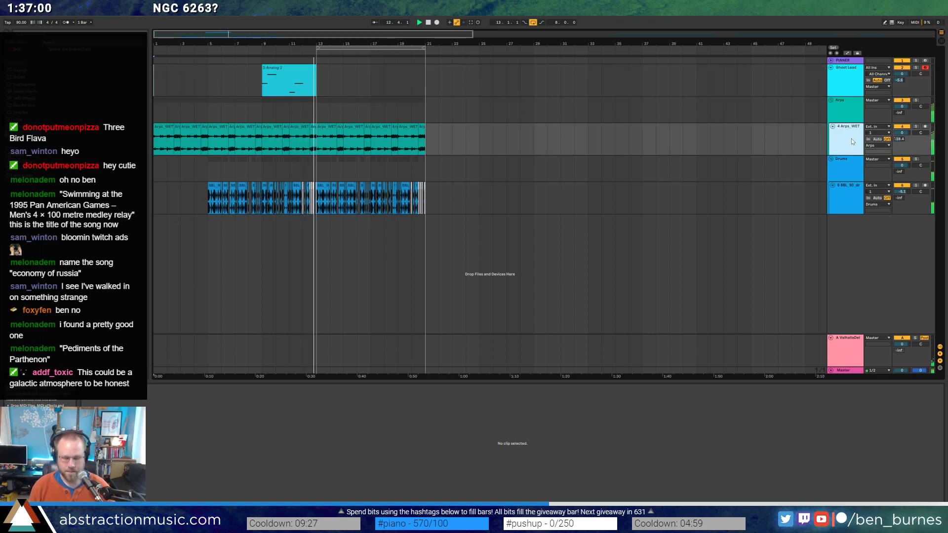
{"action": "key", "text": "ctrl+shift+t"}
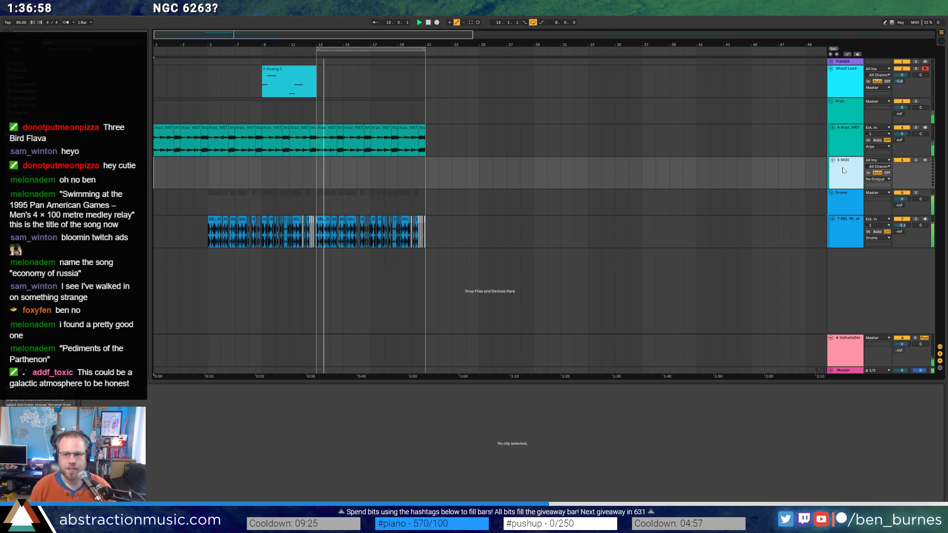
{"action": "left_click", "coordinate": [30, 85]}
{"action": "double_click", "coordinate": [59, 49]}
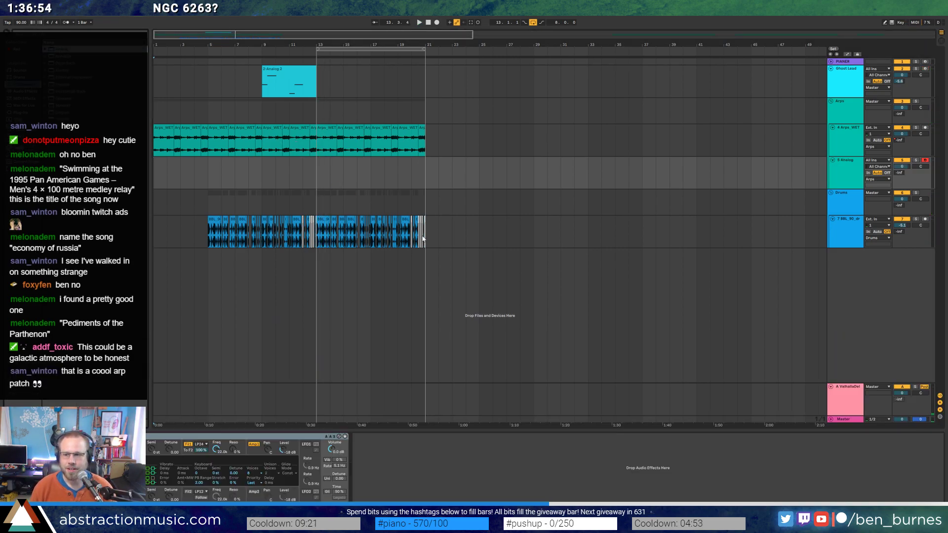
Pull the arps clip near bar 19 out to about bar 31 and extend it to expose the full sample to about bar 64.
{"action": "scroll", "coordinate": [383, 193], "scroll_direction": "up", "scroll_amount": 3}
{"action": "left_click", "coordinate": [242, 144]}
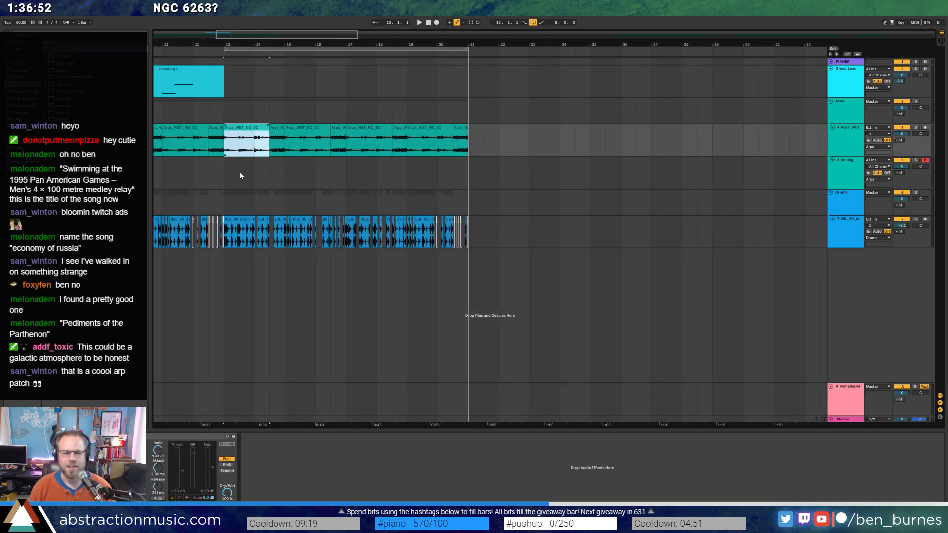
{"action": "scroll", "coordinate": [240, 172], "scroll_direction": "up", "scroll_amount": 5}
{"action": "scroll", "coordinate": [334, 44], "scroll_direction": "down", "scroll_amount": 10}
{"action": "left_click", "coordinate": [575, 130]}
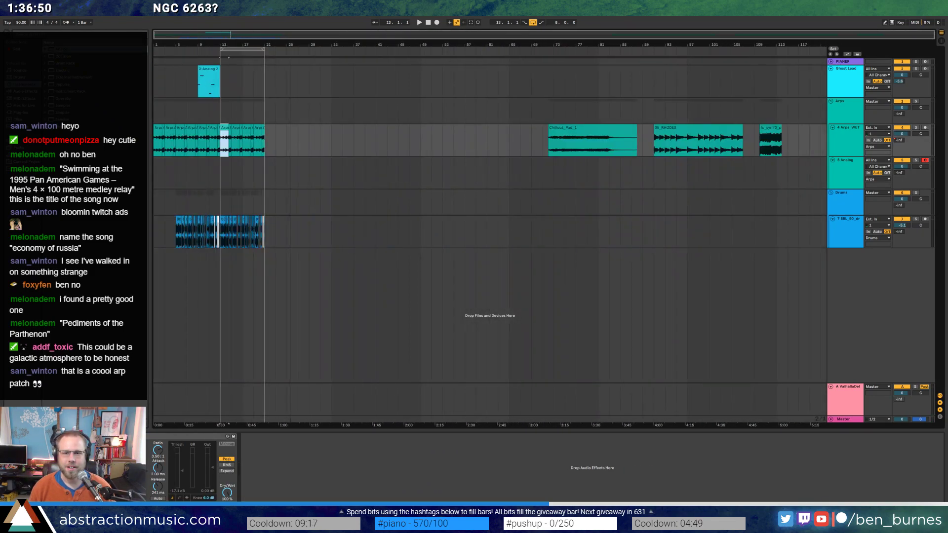
{"action": "left_click_drag", "start_coordinate": [260, 132], "coordinate": [507, 137]}
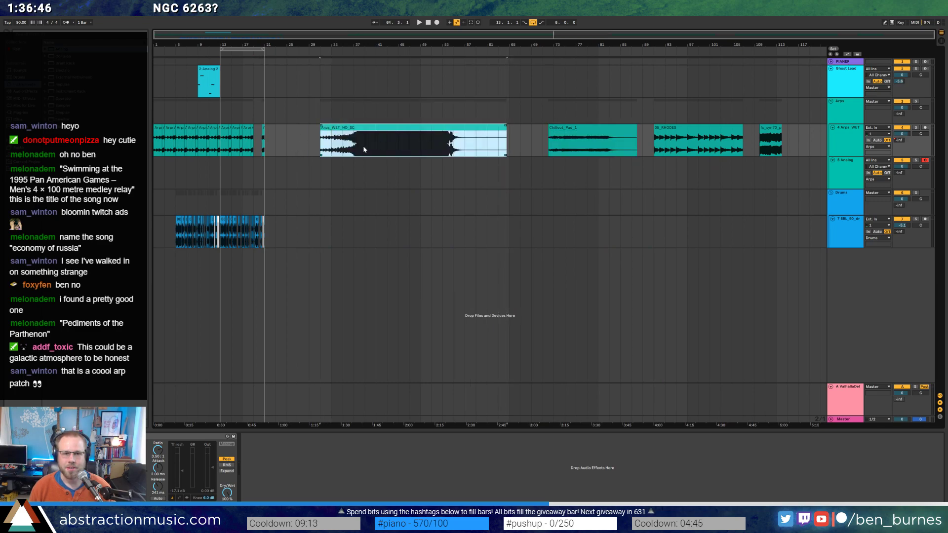
Audition the exposed arps sample from its start and from several points up to its fade-out.
{"action": "left_click", "coordinate": [344, 143]}
{"action": "double_click", "coordinate": [344, 143]}
{"action": "key", "text": "space"}
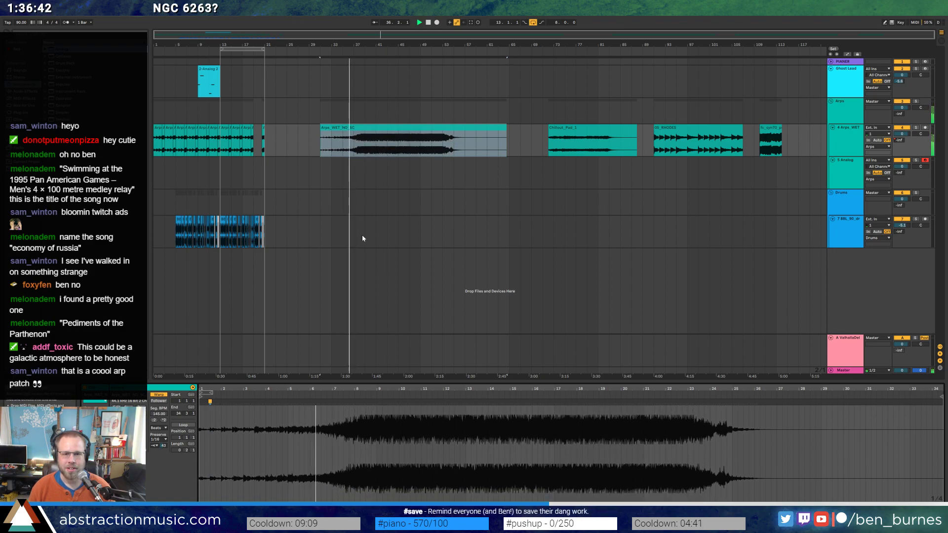
{"action": "left_click", "coordinate": [377, 150]}
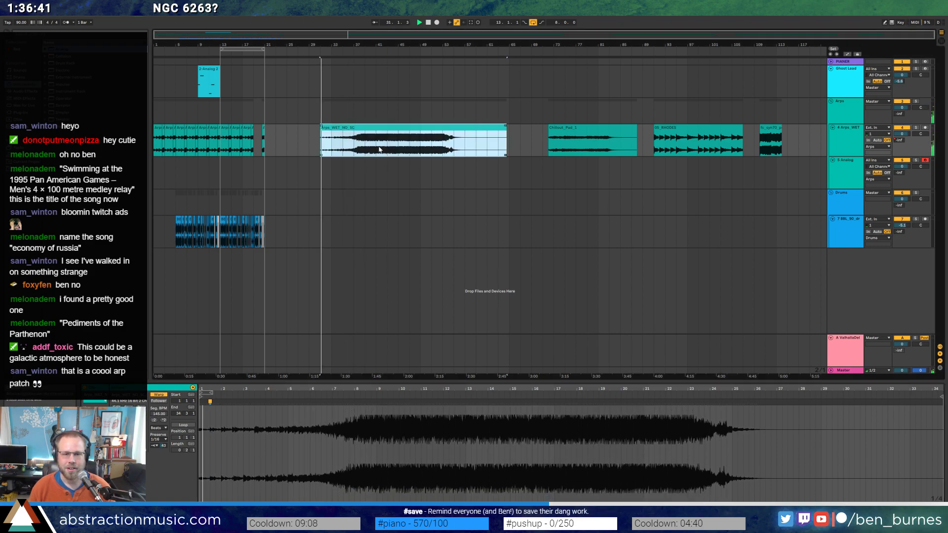
{"action": "left_click", "coordinate": [420, 150]}
{"action": "left_click", "coordinate": [443, 151]}
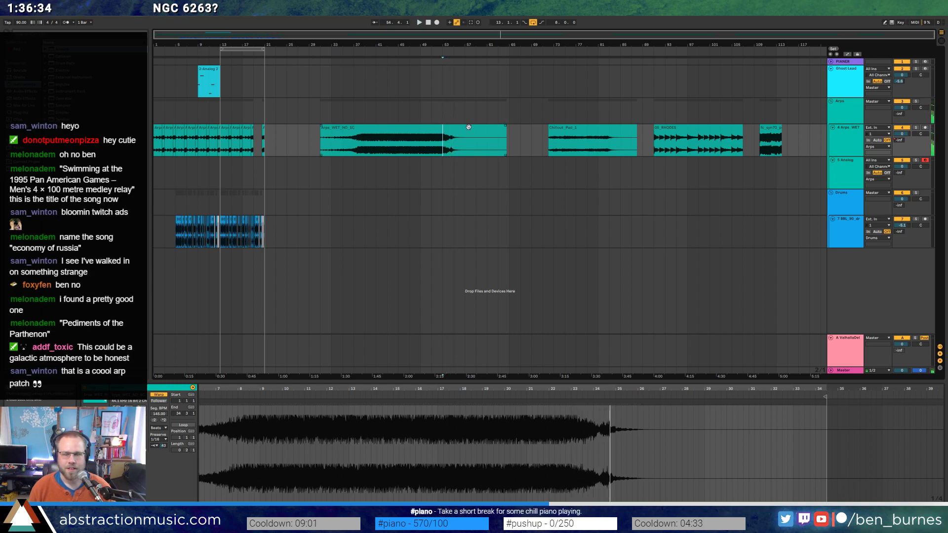
{"action": "key", "text": "space"}
Play the sample's fading tail and delete the loud section before it, keeping the tail from about bar 54.
{"action": "double_click", "coordinate": [477, 154]}
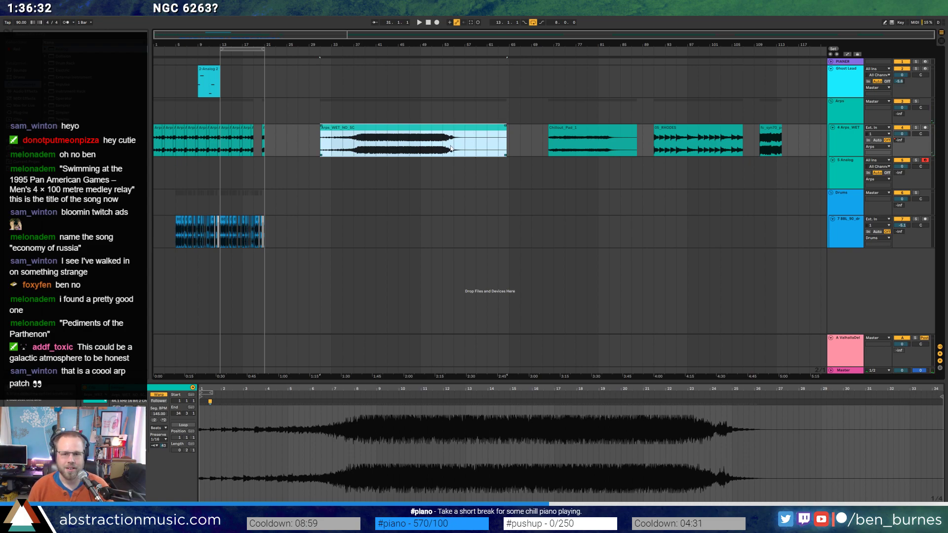
{"action": "left_click", "coordinate": [451, 148]}
{"action": "key", "text": "plus"}
{"action": "key", "text": "plus"}
{"action": "key", "text": "space"}
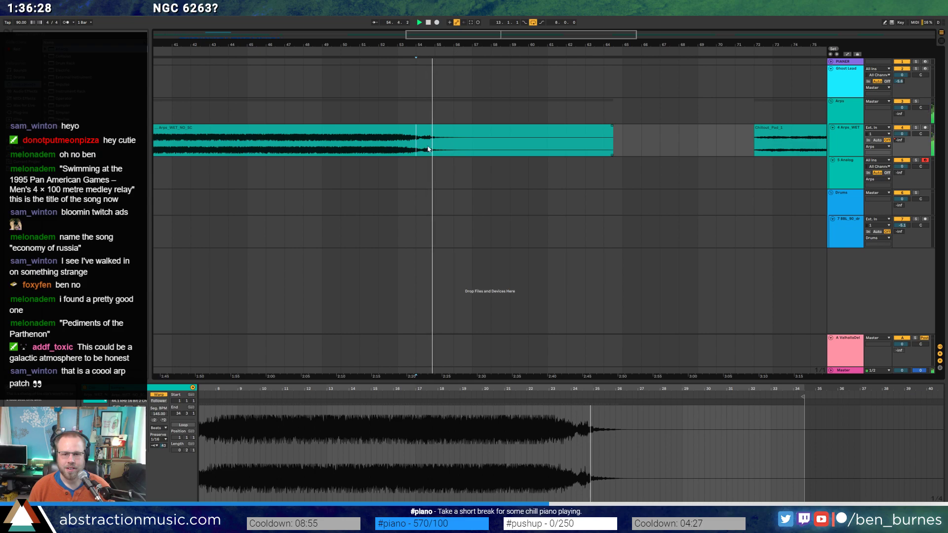
{"action": "key", "text": "plus"}
{"action": "left_click_drag", "start_coordinate": [420, 149], "coordinate": [156, 143]}
{"action": "key", "text": "Delete"}
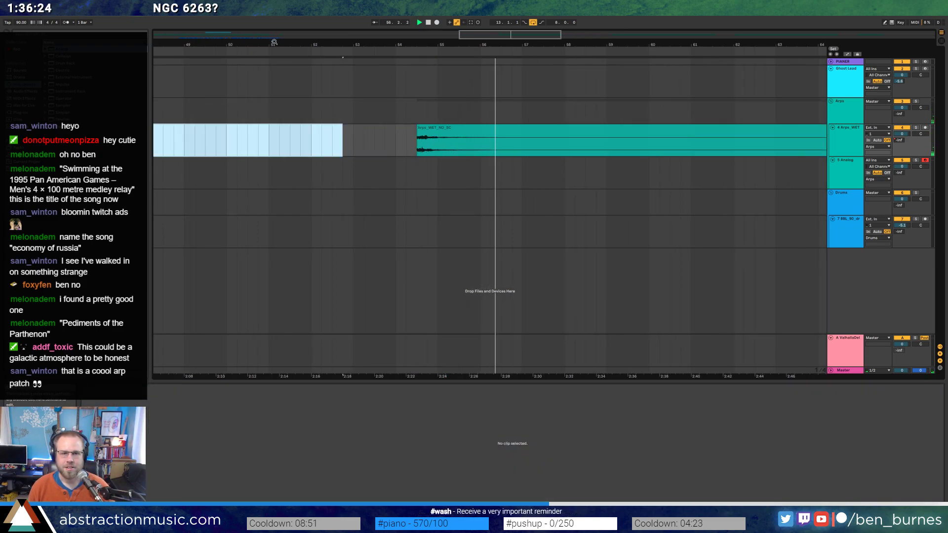
Audition the three spare clips on the Arps_WET track between about bars 71 and 114.
{"action": "key", "text": "minus"}
{"action": "key", "text": "minus"}
{"action": "key", "text": "minus"}
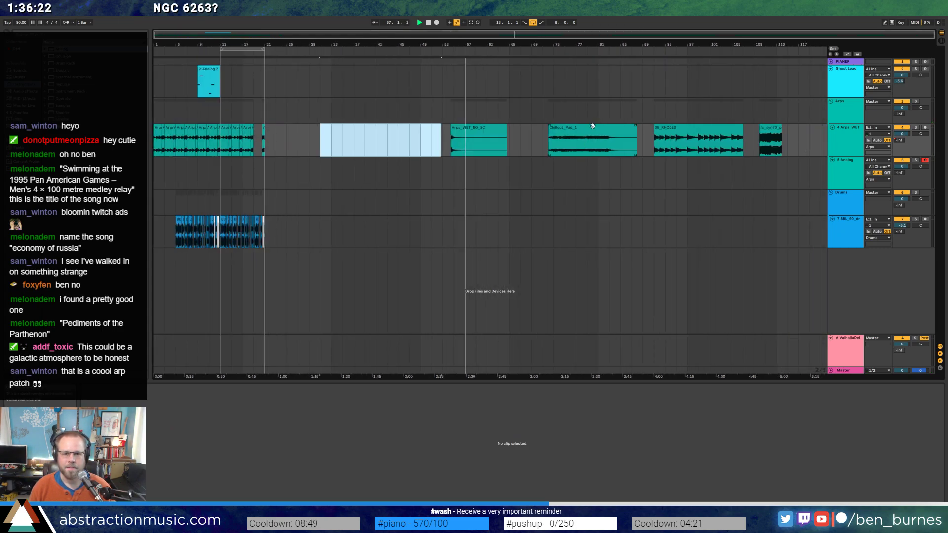
{"action": "left_click", "coordinate": [591, 129]}
{"action": "key", "text": "space"}
{"action": "key", "text": "space"}
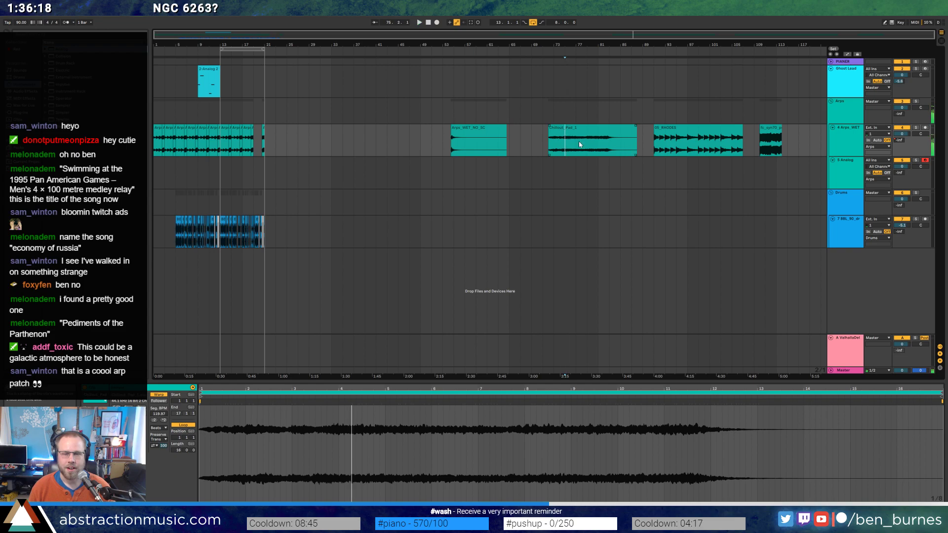
{"action": "key", "text": "space"}
{"action": "left_click", "coordinate": [655, 147]}
{"action": "key", "text": "space"}
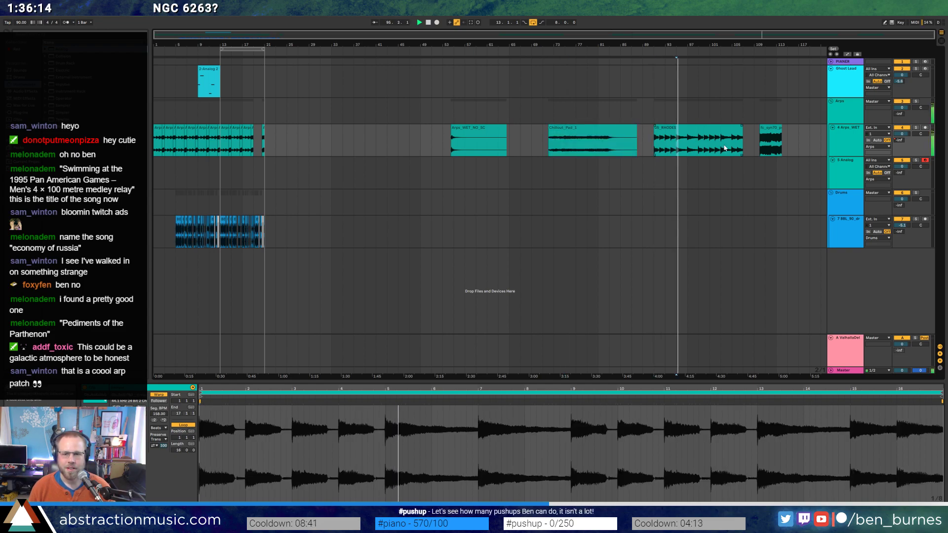
{"action": "left_click", "coordinate": [765, 133]}
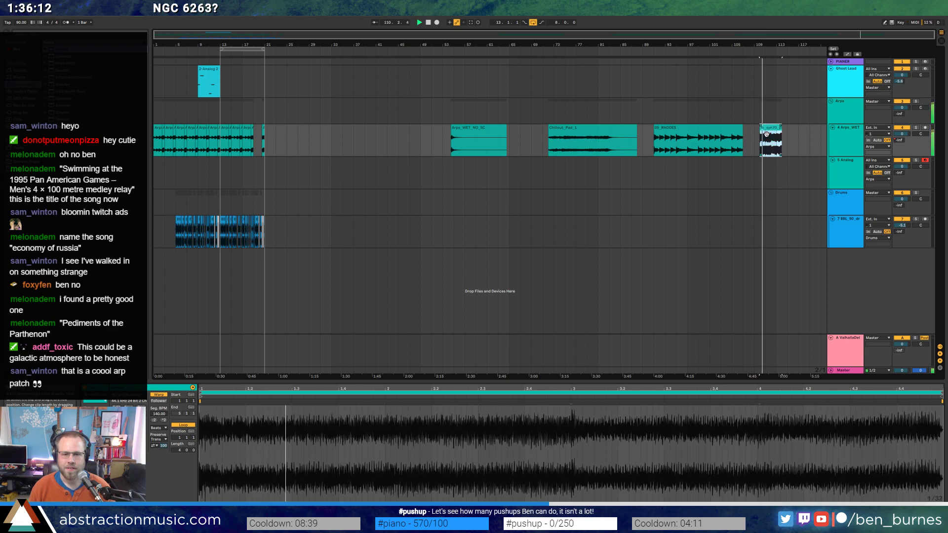
{"action": "key", "text": "space"}
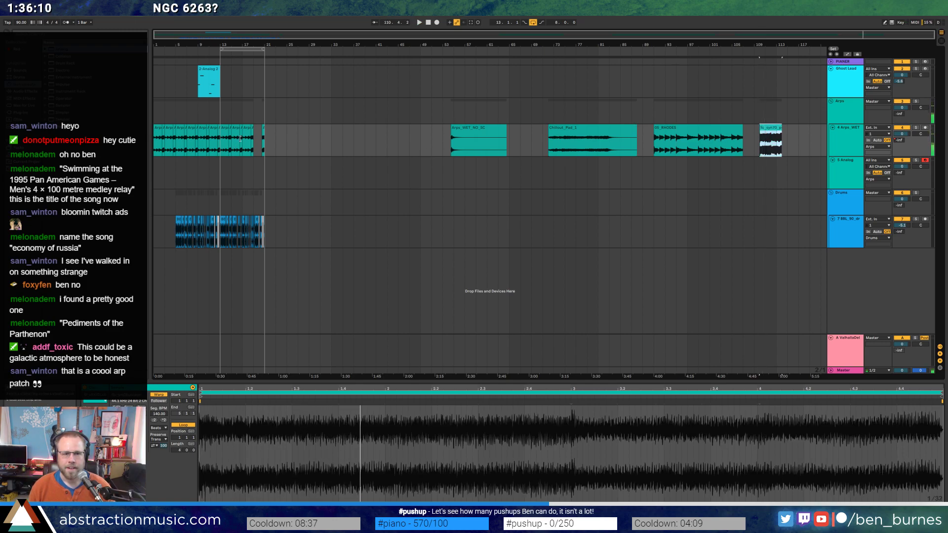
Undo the arps clip edits to restore the clip at about bar 19 on the Arps_WET track.
{"action": "scroll", "coordinate": [240, 138], "scroll_direction": "up", "scroll_amount": 5}
{"action": "left_click", "coordinate": [266, 140]}
{"action": "left_click", "coordinate": [313, 139]}
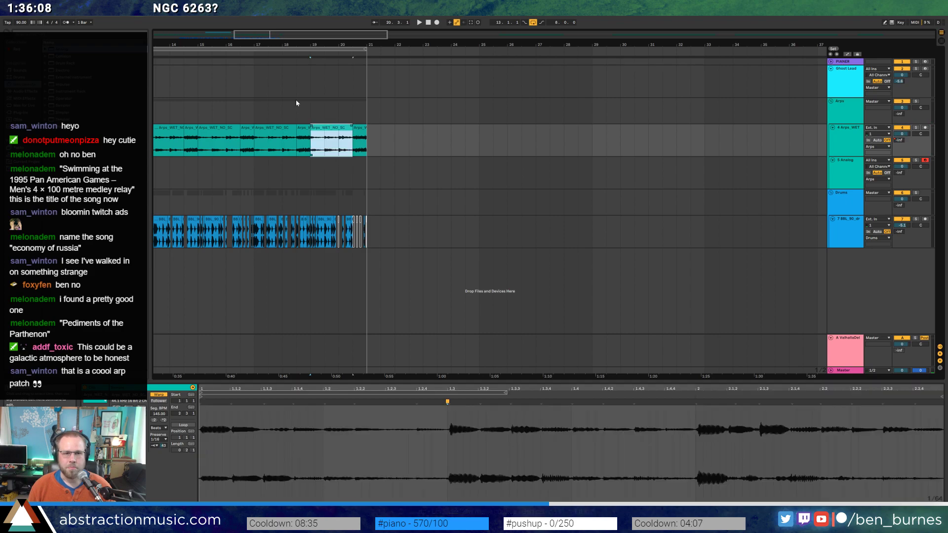
{"action": "scroll", "coordinate": [375, 117], "scroll_direction": "left", "scroll_amount": 5}
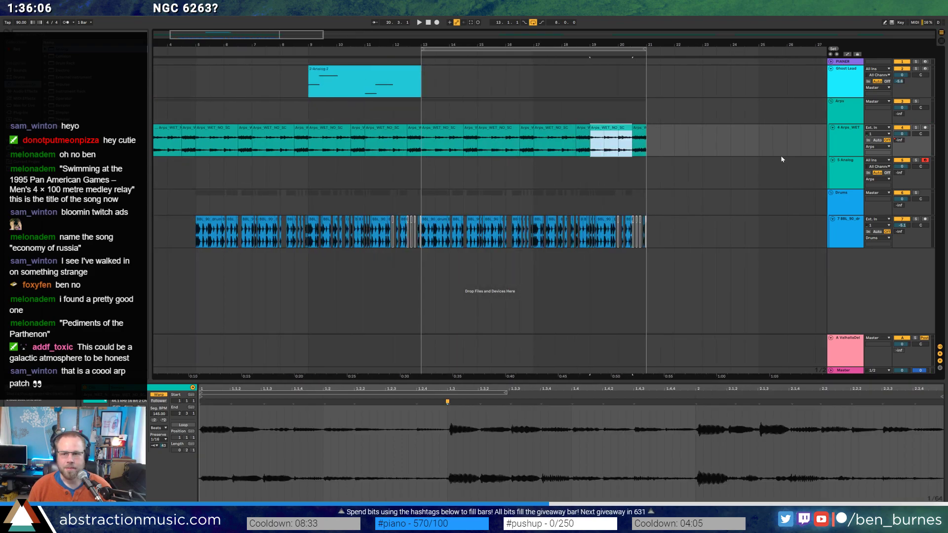
Create an empty half-bar MIDI clip at bar 13 on the Analog track and enlarge its note editor to show a wider pitch range.
{"action": "left_click", "coordinate": [845, 168]}
{"action": "left_click_drag", "start_coordinate": [846, 168], "coordinate": [455, 174]}
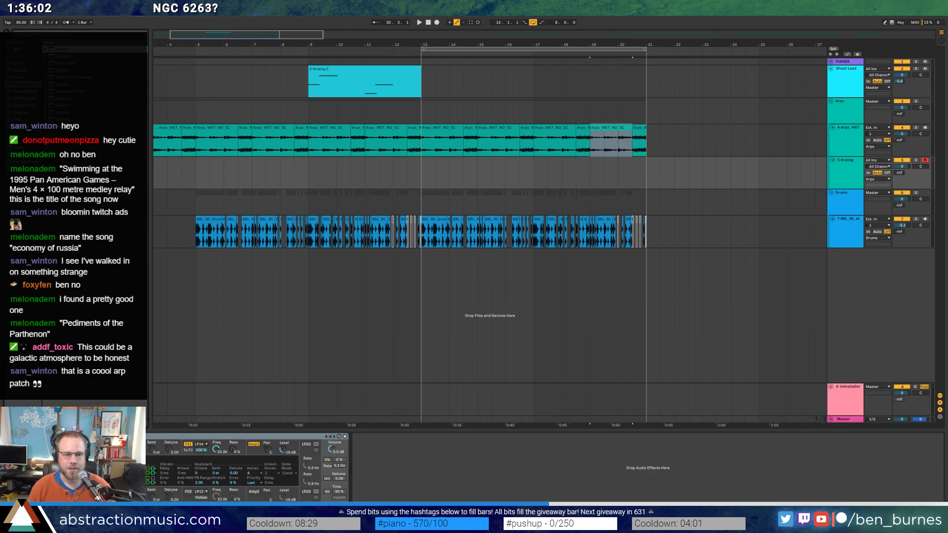
{"action": "left_click", "coordinate": [420, 179]}
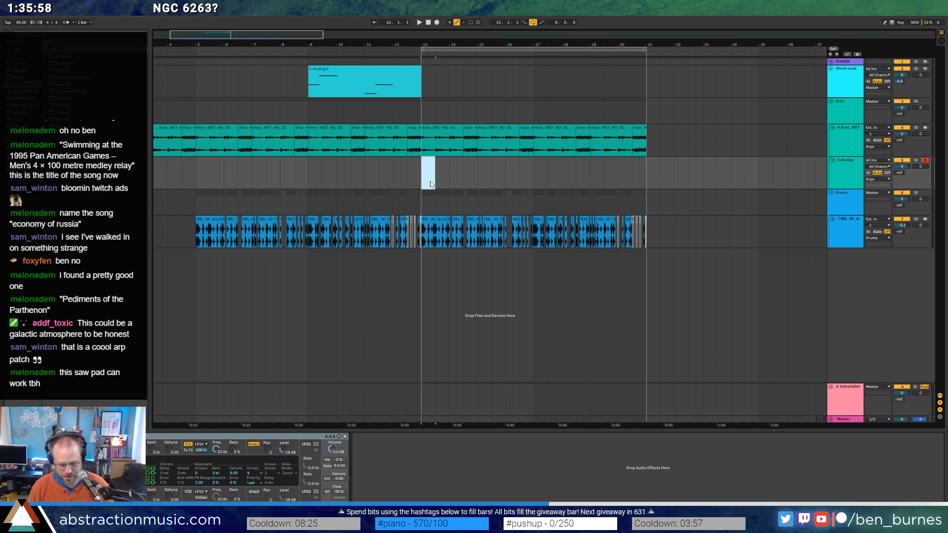
{"action": "double_click", "coordinate": [429, 186]}
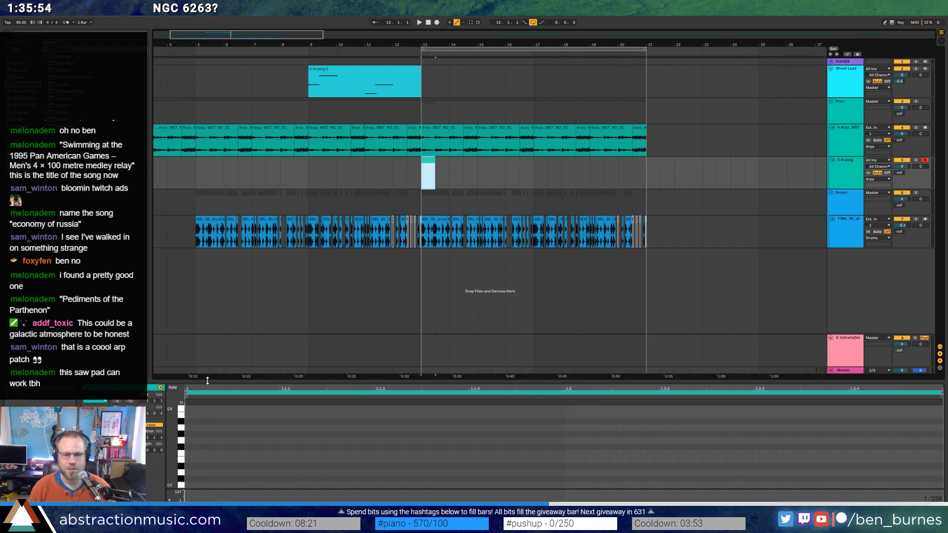
{"action": "left_click_drag", "start_coordinate": [207, 380], "coordinate": [209, 358]}
{"action": "left_click_drag", "start_coordinate": [169, 416], "coordinate": [174, 397]}
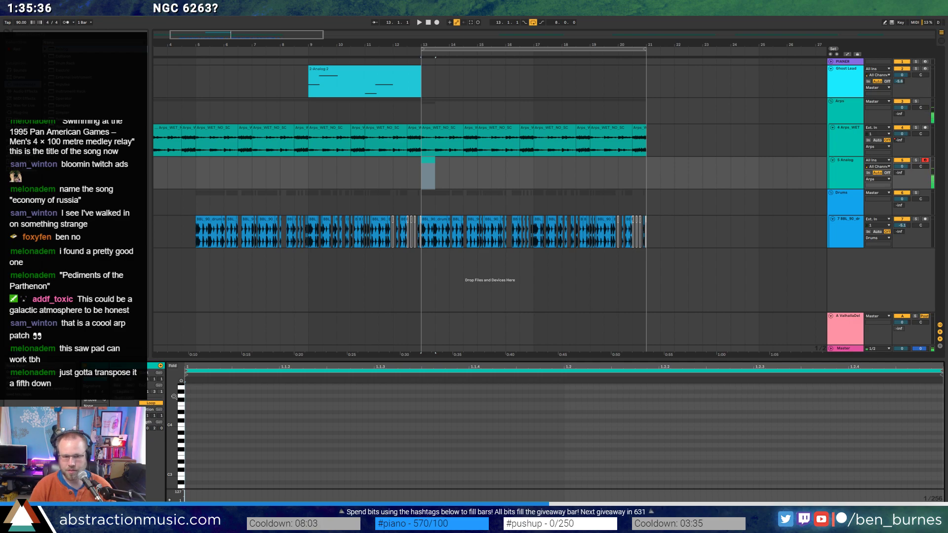
{"action": "mouse_move", "coordinate": [183, 399]}
{"action": "left_mouse_down"}
{"action": "mouse_move", "coordinate": [172, 399]}
{"action": "mouse_move", "coordinate": [175, 355]}
{"action": "mouse_move", "coordinate": [175, 407]}
{"action": "left_mouse_up"}
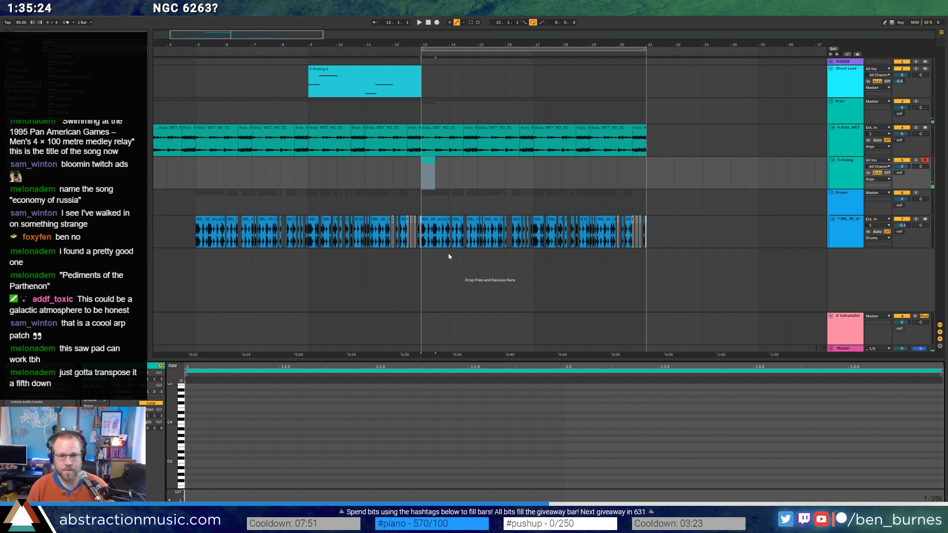
Play the section from bar 13 and lengthen the empty Analog clip to two bars, ending at bar 15.
{"action": "key", "text": "space"}
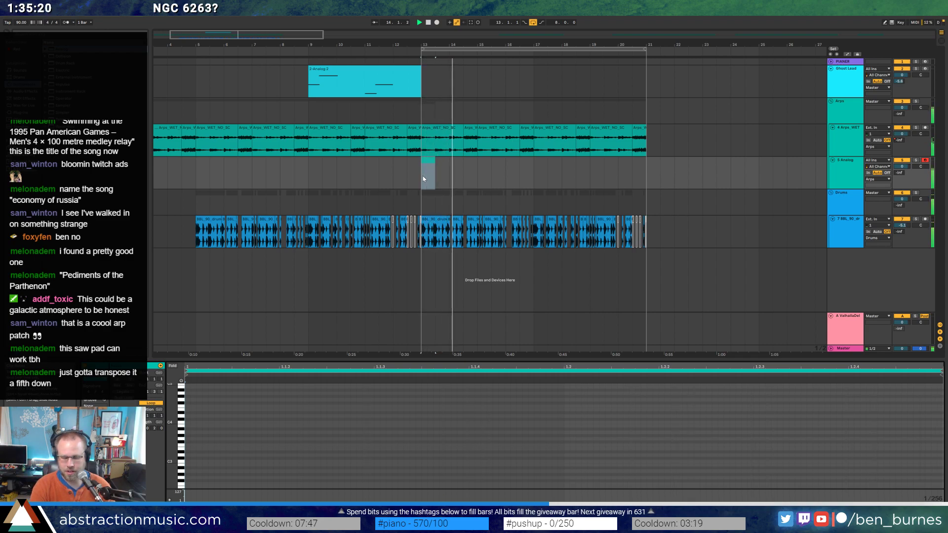
{"action": "key", "text": "space"}
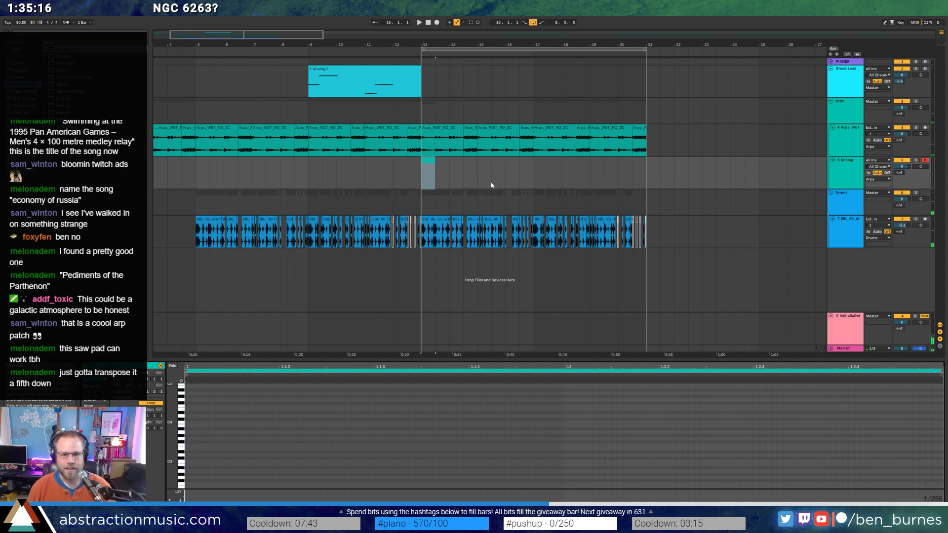
{"action": "left_click_drag", "start_coordinate": [433, 162], "coordinate": [477, 162]}
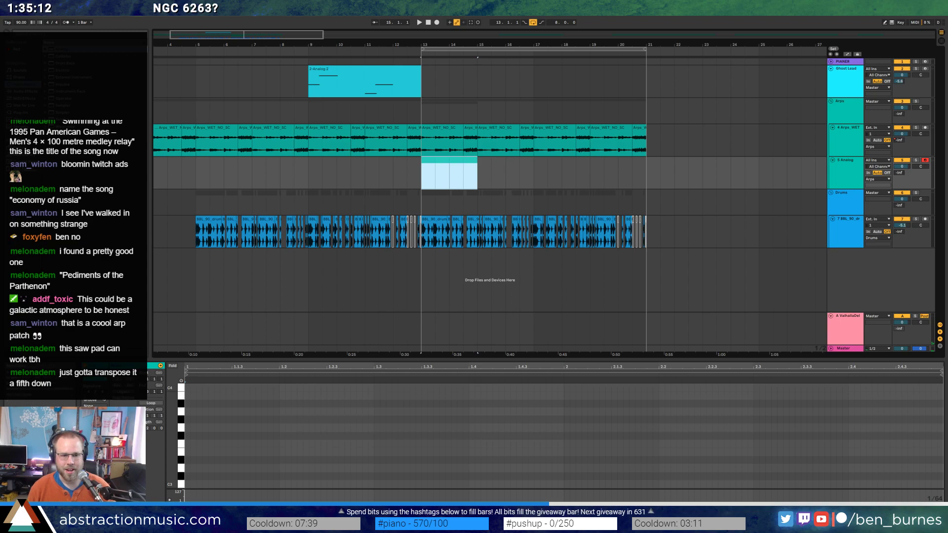
{"action": "scroll", "coordinate": [563, 434], "scroll_direction": "up", "scroll_amount": 3}
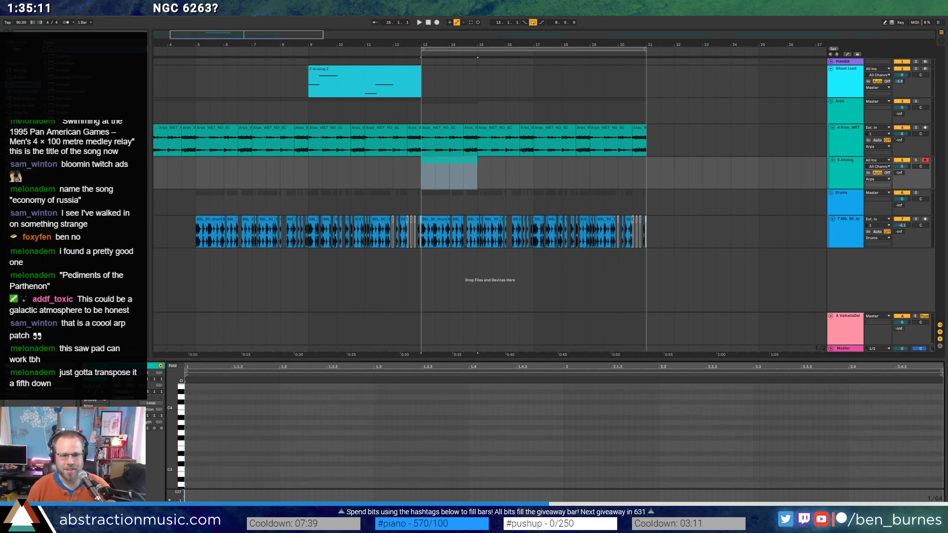
Record a MIDI take on the Analog track from bar 13 to about bar 16 and open the recorded clip's notes.
{"action": "left_click", "coordinate": [421, 180]}
{"action": "key", "text": "F9"}
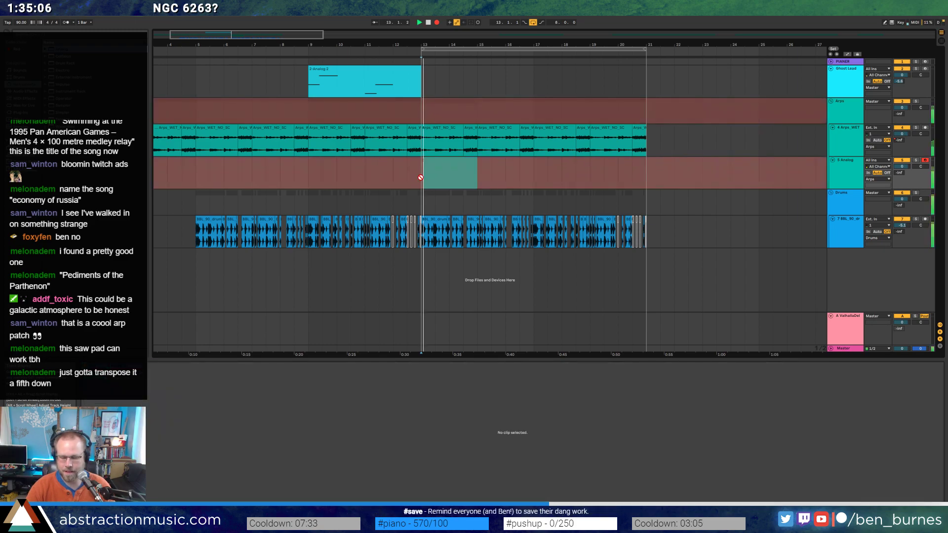
{"action": "key", "text": "space"}
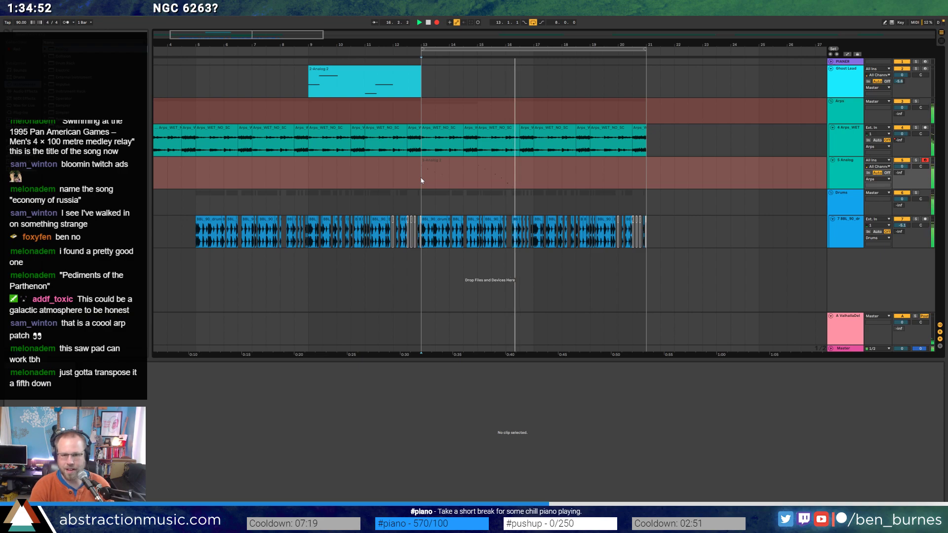
{"action": "key", "text": "space"}
{"action": "left_click", "coordinate": [446, 164]}
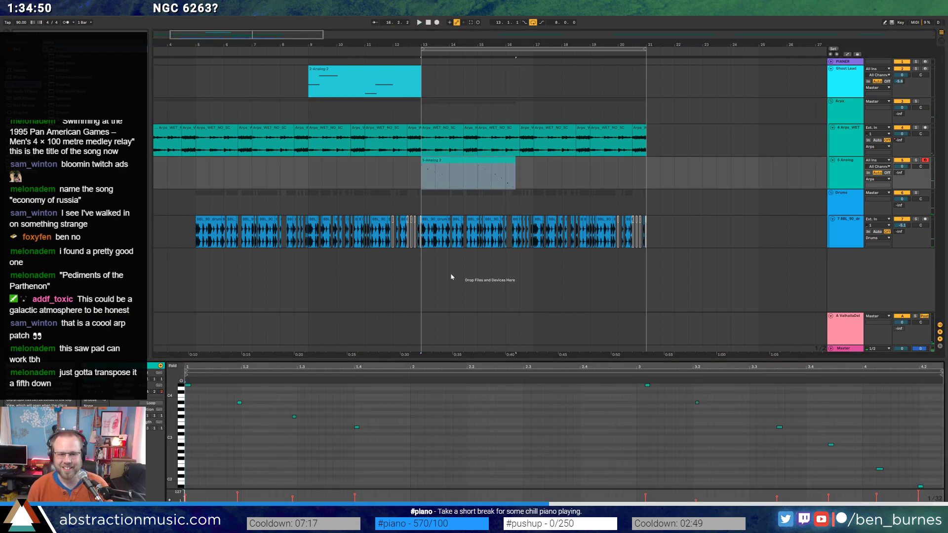
Delete all recorded notes from the clip's third bar onward, keeping the first four descending notes.
{"action": "left_click_drag", "start_coordinate": [834, 383], "coordinate": [647, 439]}
{"action": "key", "text": "Delete"}
{"action": "left_click_drag", "start_coordinate": [829, 441], "coordinate": [938, 490]}
{"action": "key", "text": "Delete"}
Quantize the remaining notes in the Analog clip and delete the fourth, lowest note.
{"action": "left_click", "coordinate": [340, 469]}
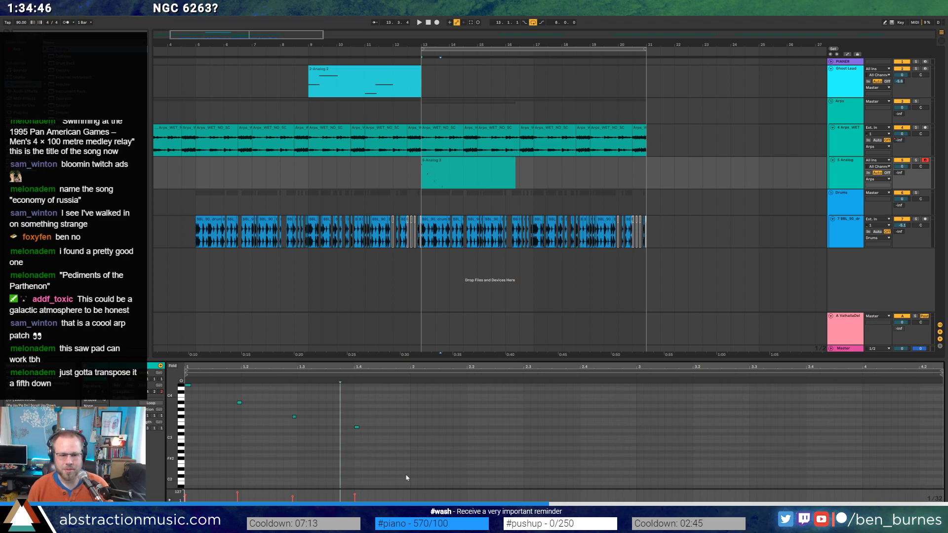
{"action": "key", "text": "ctrl+u"}
{"action": "left_click_drag", "start_coordinate": [228, 390], "coordinate": [377, 457]}
{"action": "key", "text": "ctrl+u"}
{"action": "left_click", "coordinate": [382, 440]}
{"action": "double_click", "coordinate": [352, 426]}
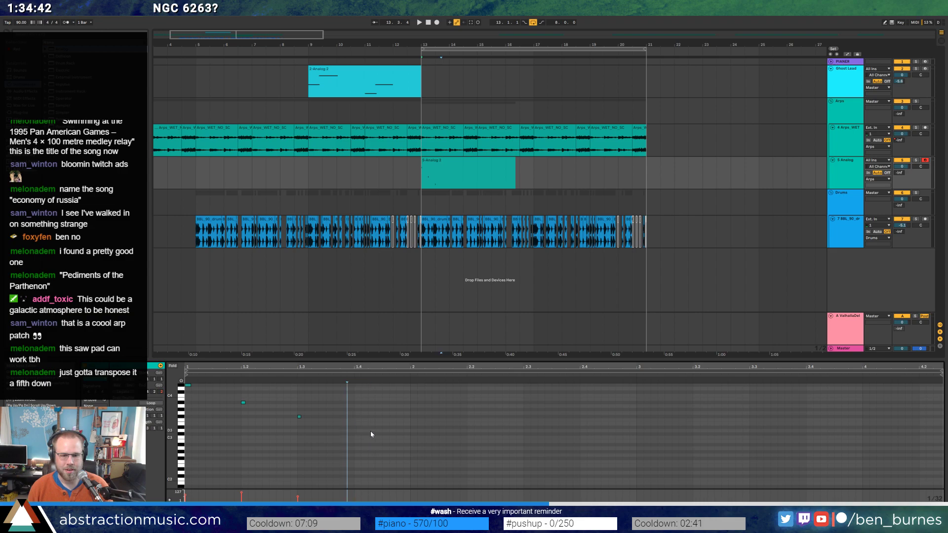
Duplicate the three-note figure to start at beat 1.4, transpose the copies down an octave and select them.
{"action": "left_click_drag", "start_coordinate": [345, 426], "coordinate": [183, 381]}
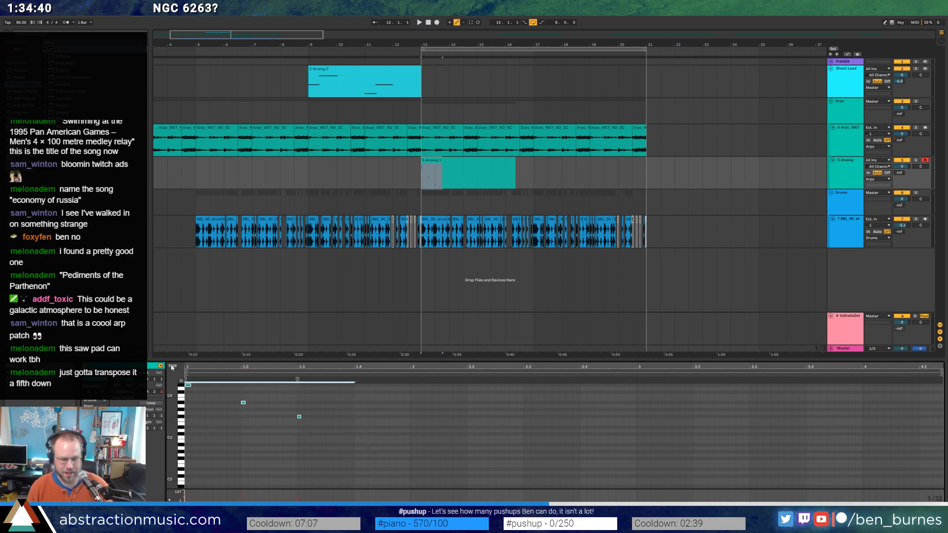
{"action": "key", "text": "ctrl+d"}
{"action": "key", "text": "shift+Left"}
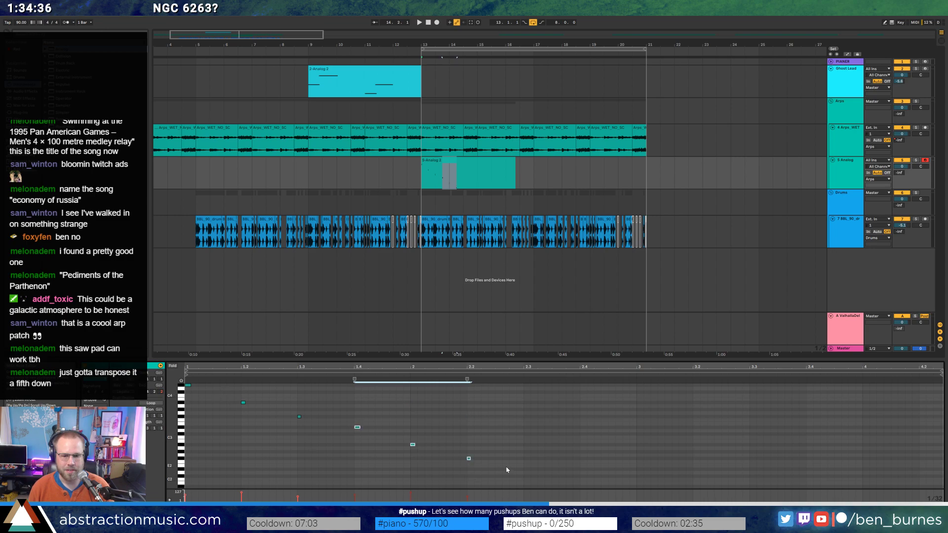
{"action": "left_click_drag", "start_coordinate": [523, 470], "coordinate": [358, 426]}
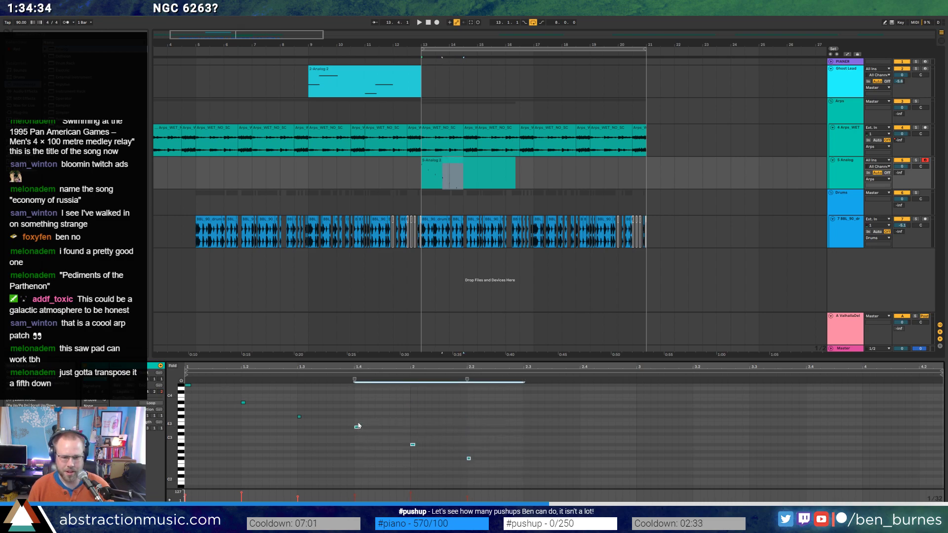
Duplicate the three selected descending notes and transpose the copies down an octave.
{"action": "key", "text": "ctrl+d"}
{"action": "key", "text": "shift+Down"}
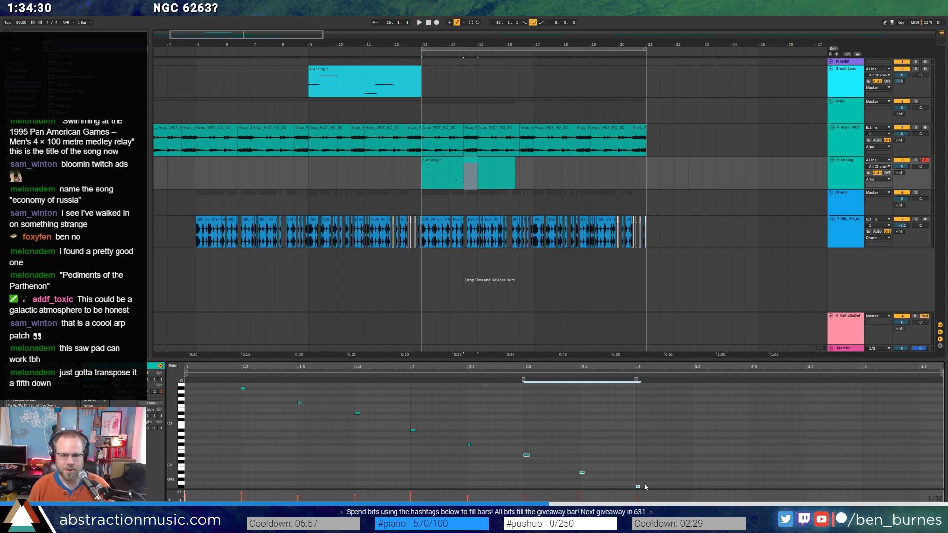
Stretch all the notes in time so the descending run reaches position 3.3 in the clip.
{"action": "key", "text": "ctrl+a"}
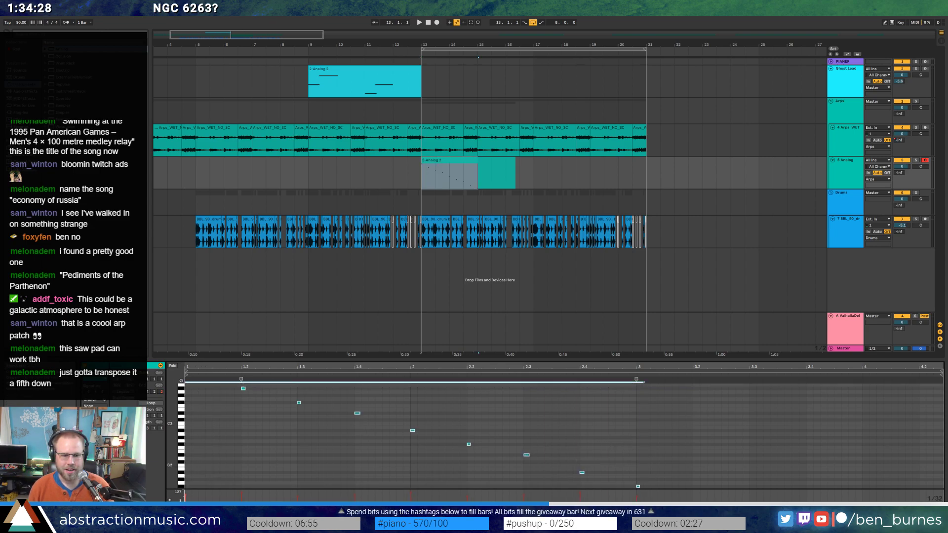
{"action": "left_click_drag", "start_coordinate": [173, 398], "coordinate": [173, 416]}
{"action": "left_click_drag", "start_coordinate": [658, 394], "coordinate": [184, 488]}
{"action": "mouse_move", "coordinate": [635, 383]}
{"action": "left_mouse_down"}
{"action": "mouse_move", "coordinate": [764, 383]}
{"action": "mouse_move", "coordinate": [743, 384]}
{"action": "left_mouse_up"}
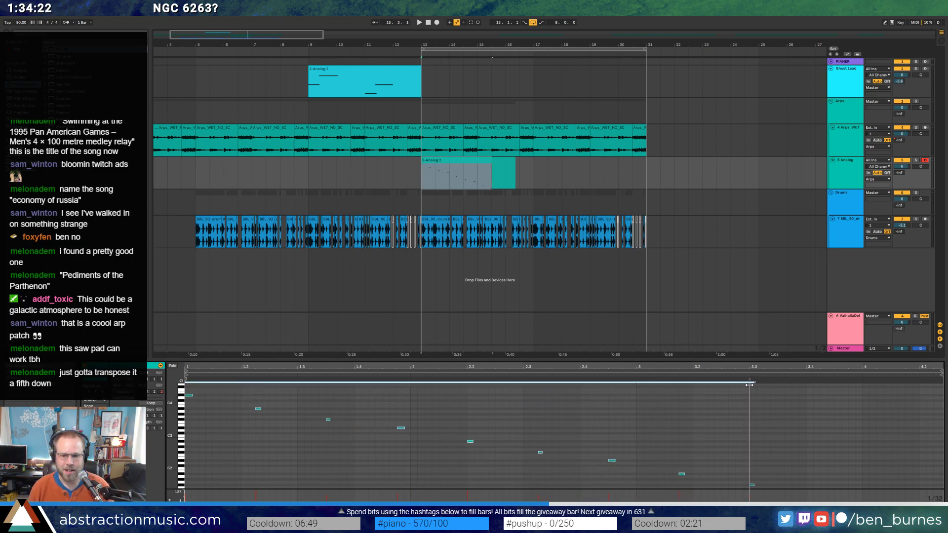
Shorten the Analog clip to end at bar 16 and play it back.
{"action": "left_click", "coordinate": [498, 174]}
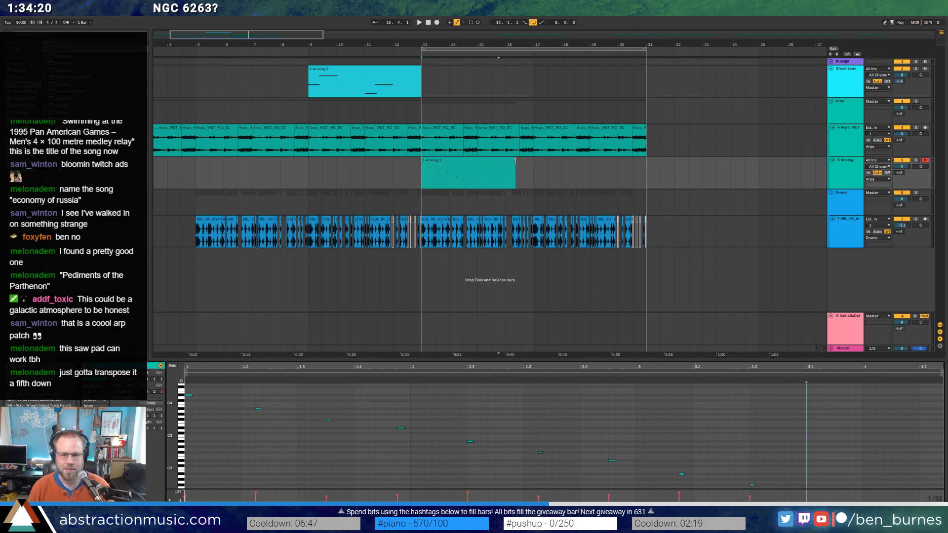
{"action": "left_click", "coordinate": [485, 165]}
{"action": "key", "text": "space"}
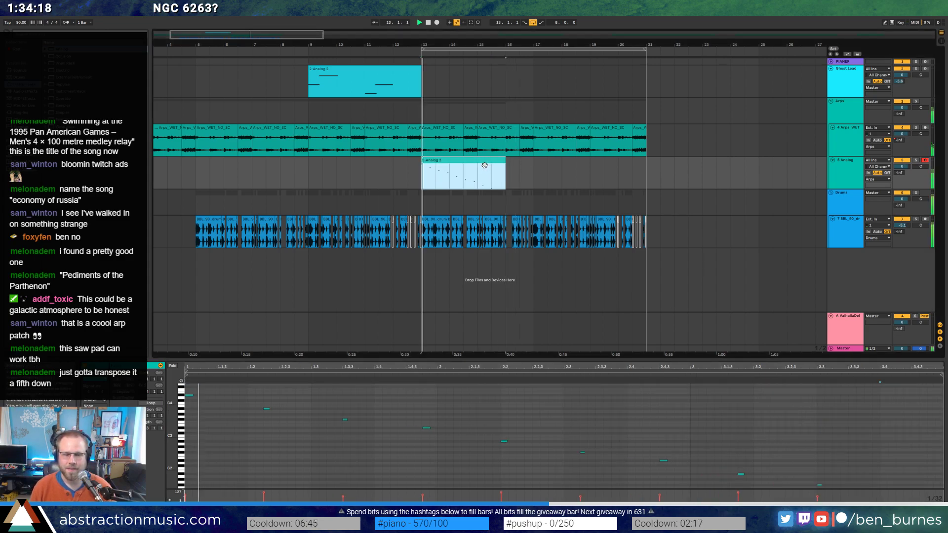
Compress the whole note run in time until it ends about halfway through the clip's second bar, auditioning it with playback.
{"action": "key", "text": "ctrl+a"}
{"action": "left_click_drag", "start_coordinate": [820, 382], "coordinate": [626, 384]}
{"action": "key", "text": "space"}
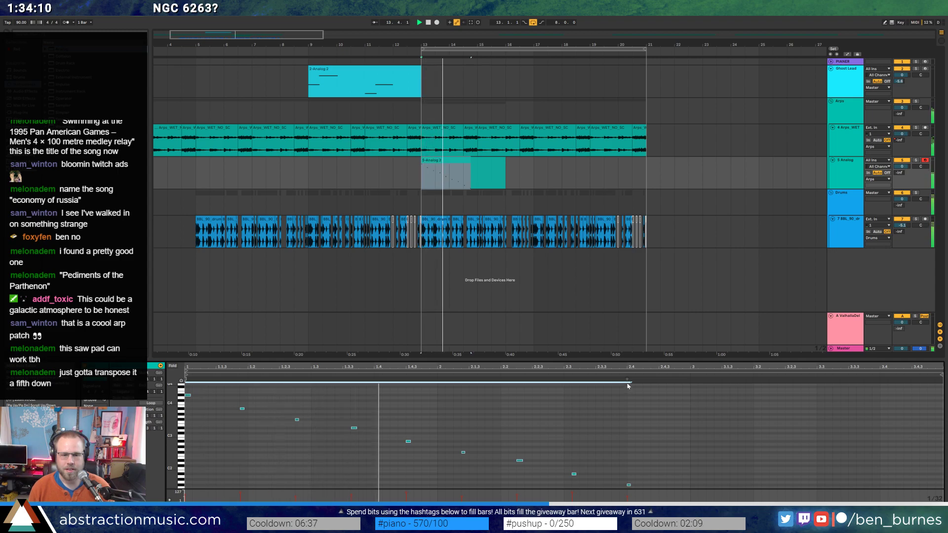
{"action": "left_click_drag", "start_coordinate": [627, 380], "coordinate": [574, 379]}
{"action": "key", "text": "space"}
{"action": "scroll", "coordinate": [576, 439], "scroll_direction": "down", "scroll_amount": 3}
{"action": "scroll", "coordinate": [590, 437], "scroll_direction": "up", "scroll_amount": 3}
{"action": "key", "text": "space"}
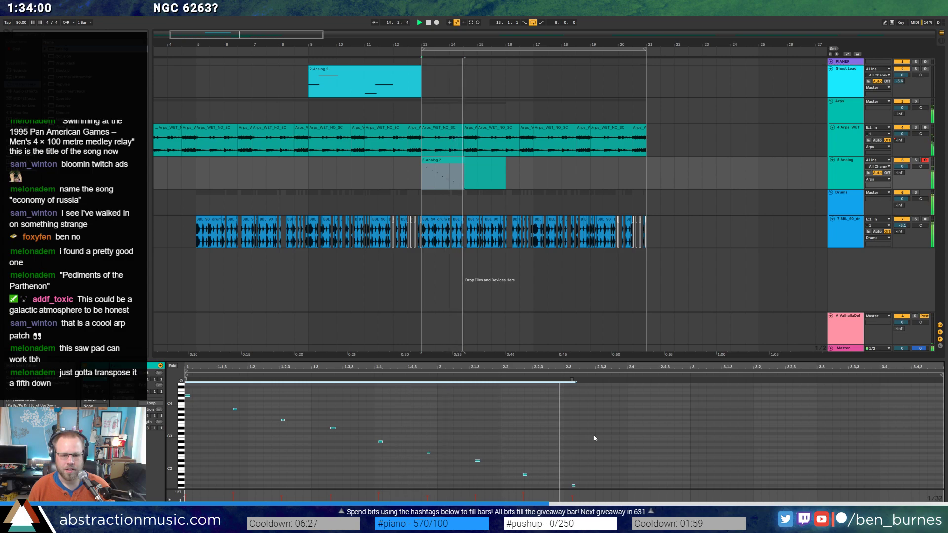
Stop playback and add a tenth note below and after the last note of the descending run.
{"action": "key", "text": "space"}
{"action": "scroll", "coordinate": [612, 459], "scroll_direction": "down", "scroll_amount": 2}
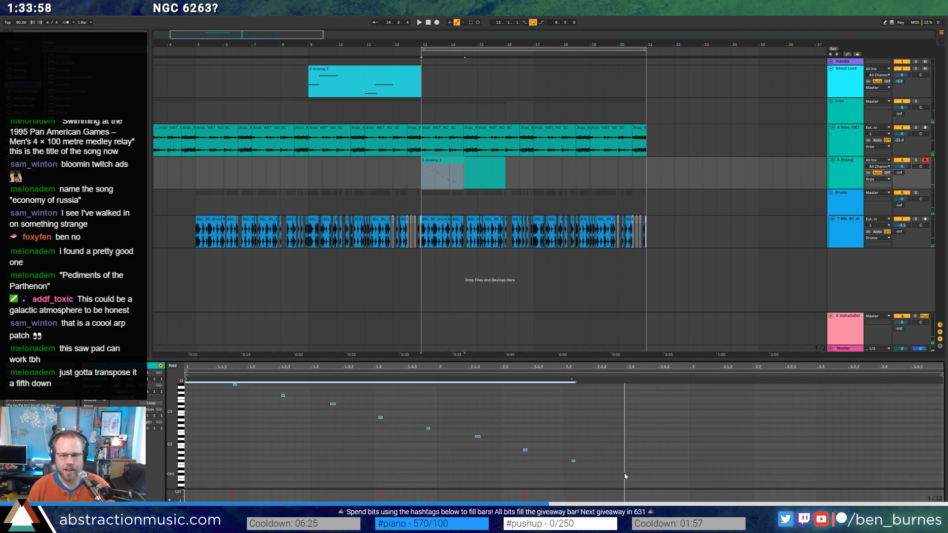
{"action": "left_click", "coordinate": [628, 471]}
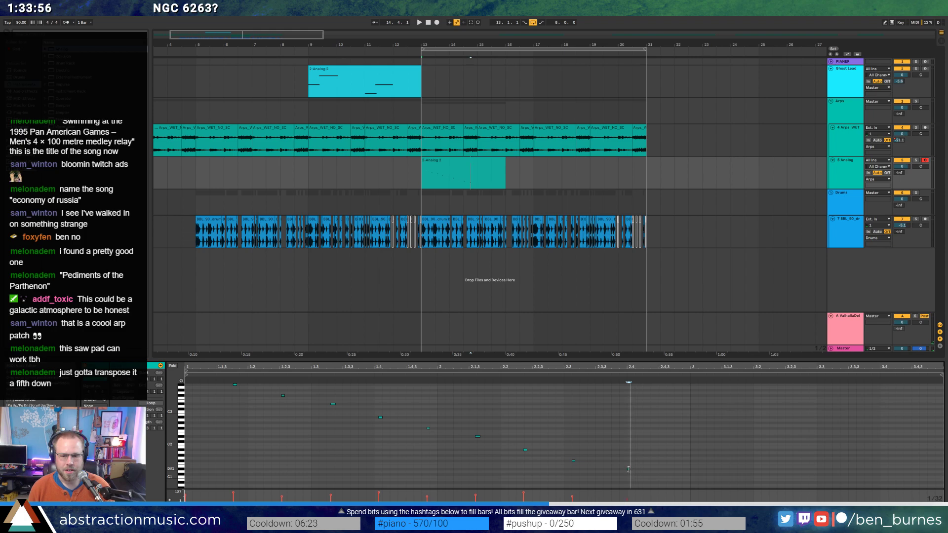
{"action": "key", "text": "ctrl+a"}
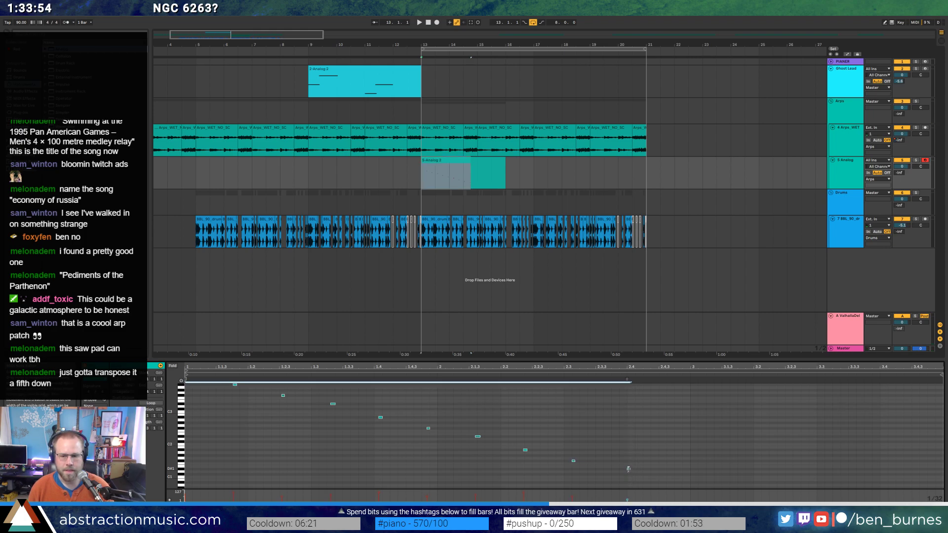
{"action": "double_click", "coordinate": [628, 469]}
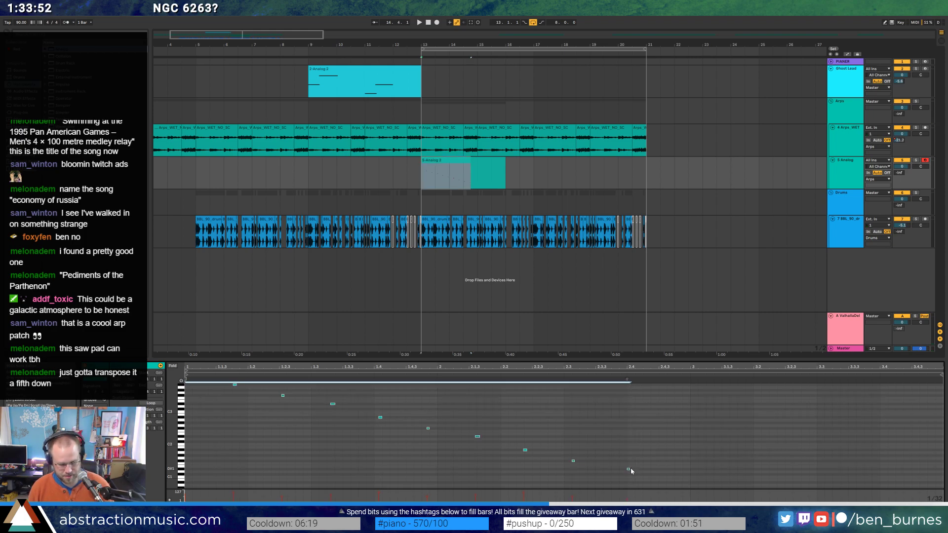
Widen the note grid to 1/16, quantize all the notes and play the result.
{"action": "key", "text": "ctrl+2"}
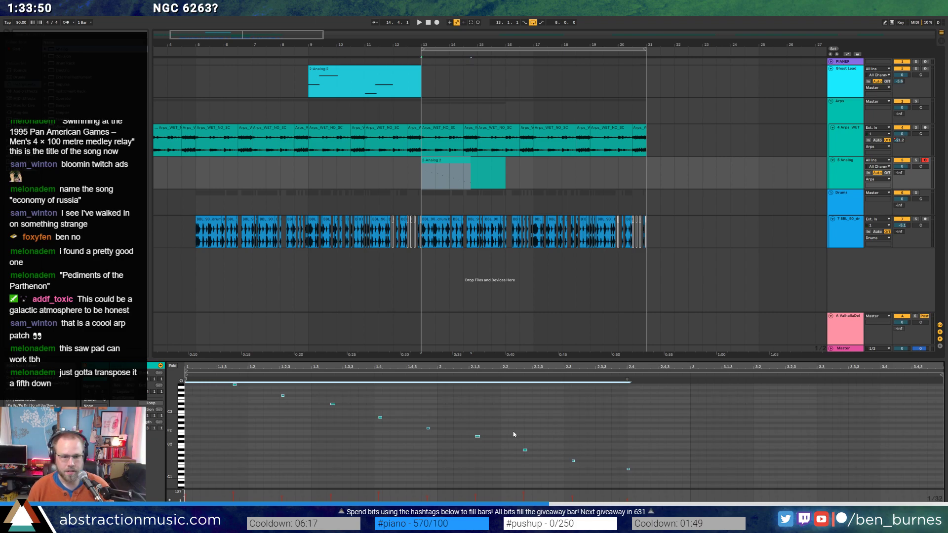
{"action": "key", "text": "ctrl+z"}
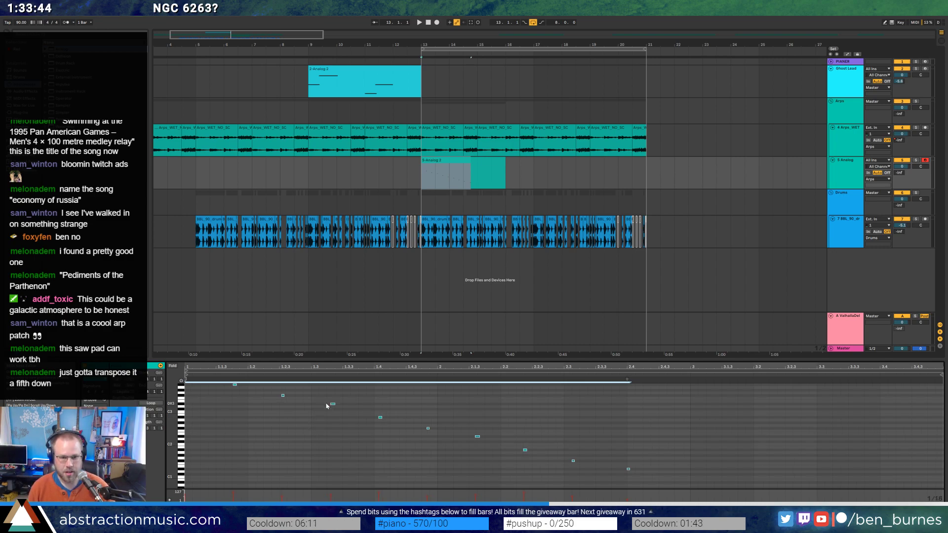
{"action": "key", "text": "space"}
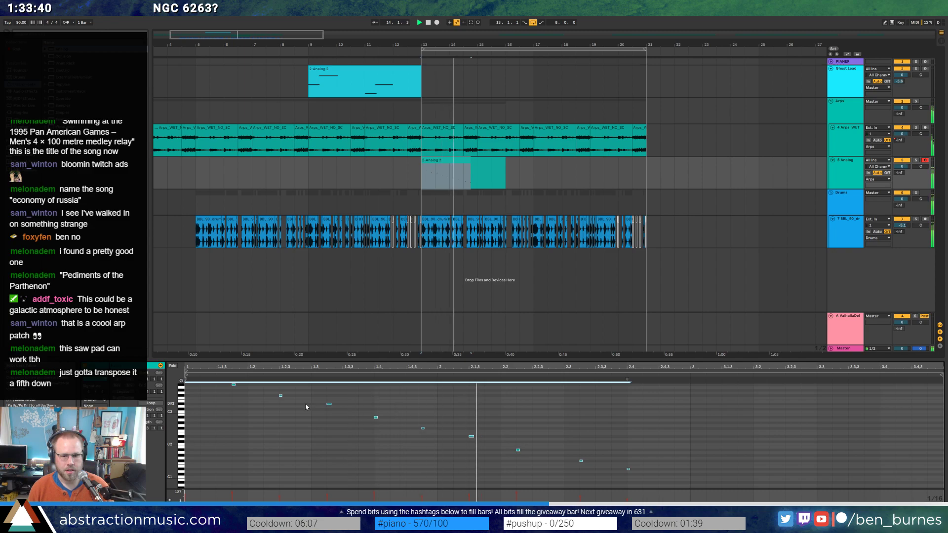
Stop playback and move the last two notes earlier to match the even spacing of the rest of the run.
{"action": "key", "text": "space"}
{"action": "left_click_drag", "start_coordinate": [576, 454], "coordinate": [648, 486]}
{"action": "key", "text": "Left"}
{"action": "left_click", "coordinate": [616, 473]}
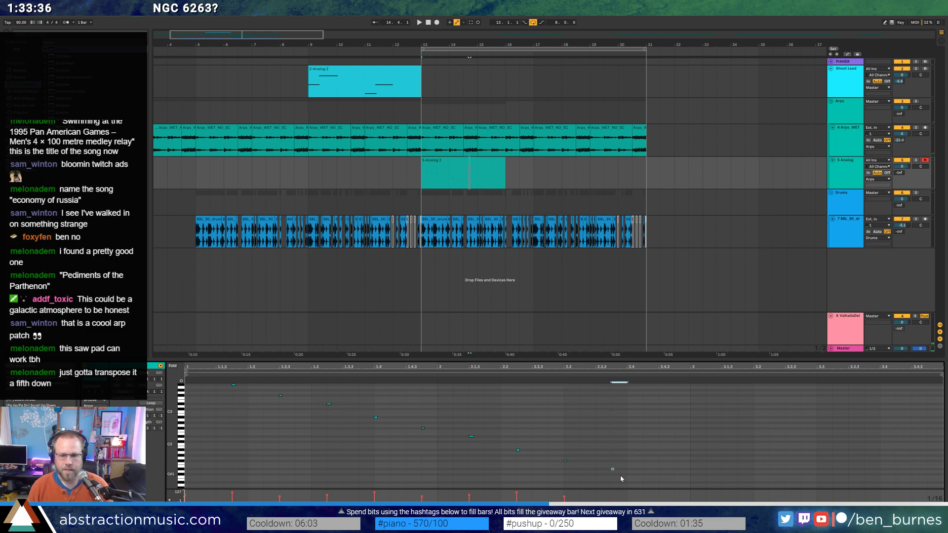
Select all the notes in the run and play the clip from its start.
{"action": "key", "text": "ctrl+a"}
{"action": "left_click_drag", "start_coordinate": [168, 397], "coordinate": [171, 398]}
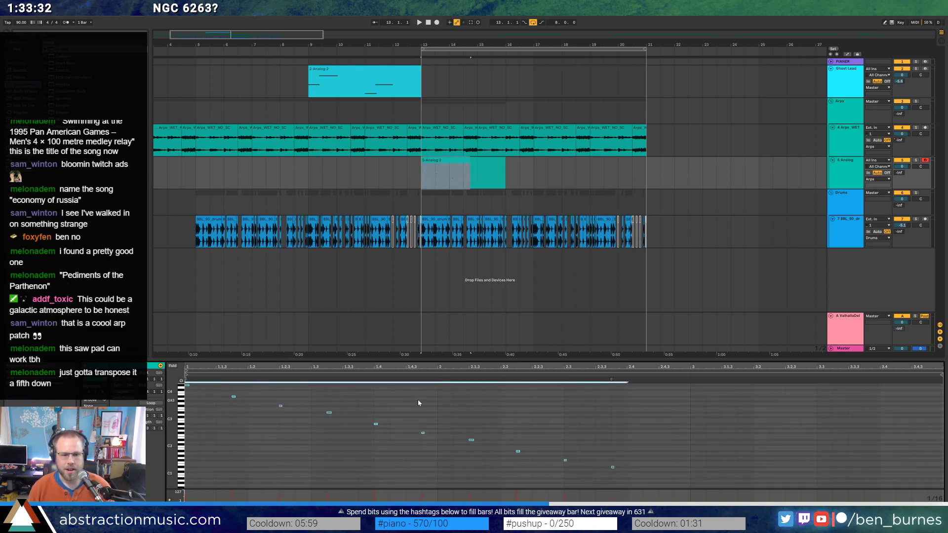
{"action": "left_click", "coordinate": [376, 424]}
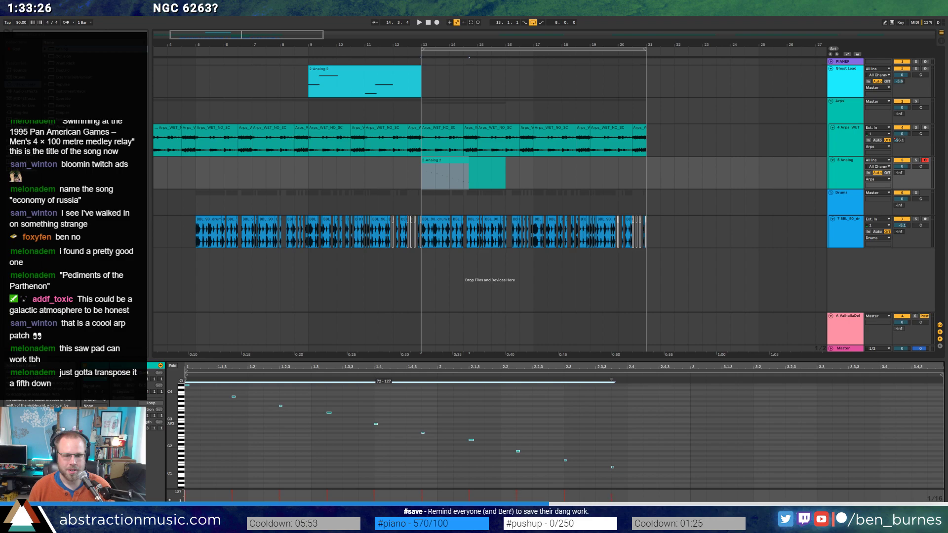
{"action": "key", "text": "space"}
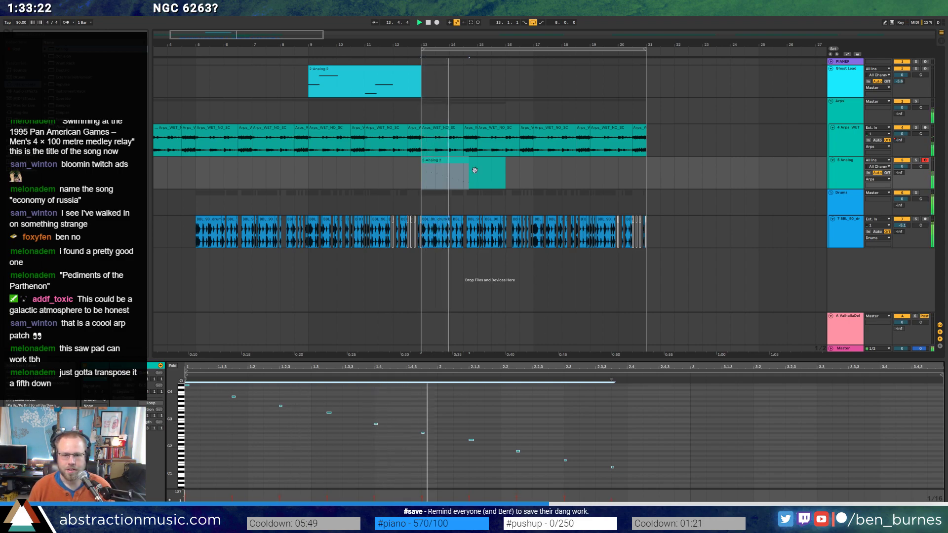
Stop playback and trim the Analog clip to end at bar 15.
{"action": "left_click", "coordinate": [498, 163]}
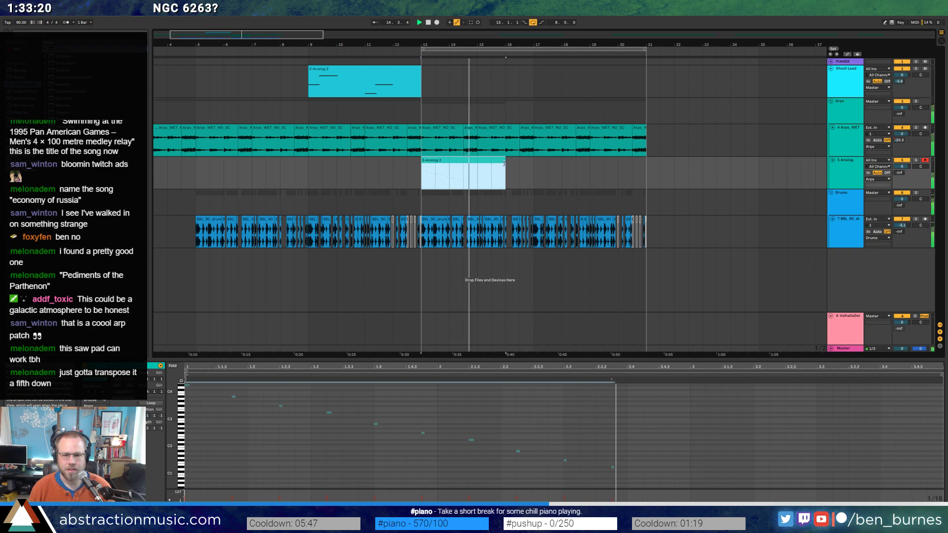
{"action": "key", "text": "space"}
{"action": "left_click_drag", "start_coordinate": [503, 162], "coordinate": [477, 163]}
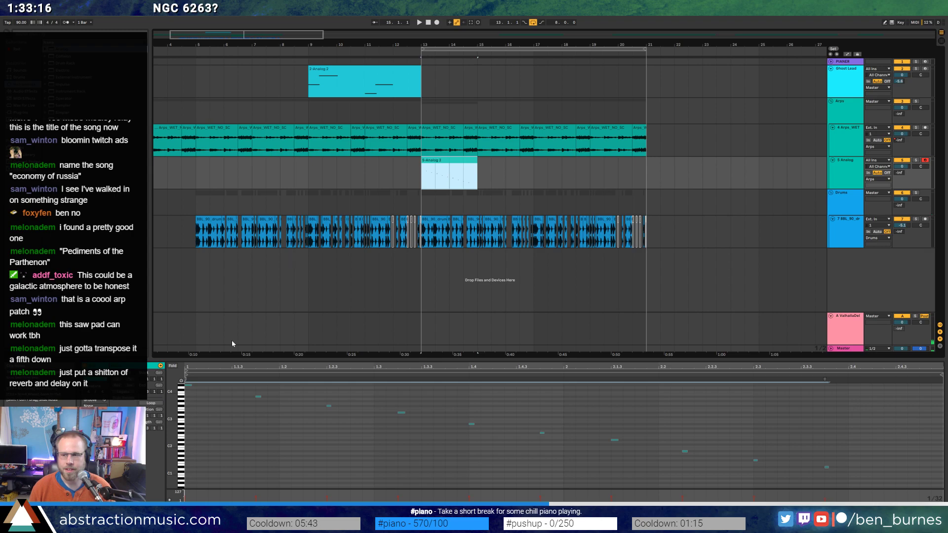
Loop the Analog clip out to bar 21 with a loop length of 2 bars.
{"action": "left_click", "coordinate": [149, 403]}
{"action": "left_click_drag", "start_coordinate": [476, 166], "coordinate": [641, 165]}
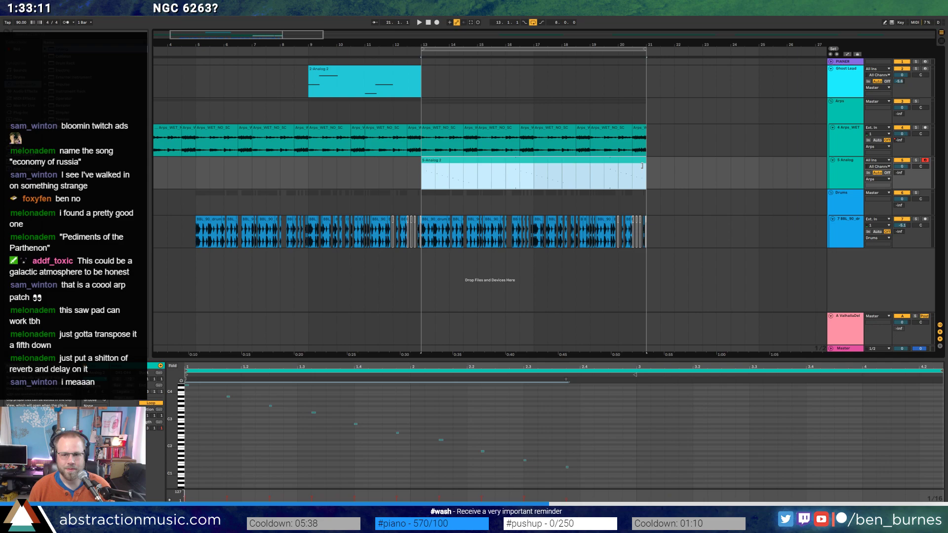
{"action": "left_click", "coordinate": [148, 428]}
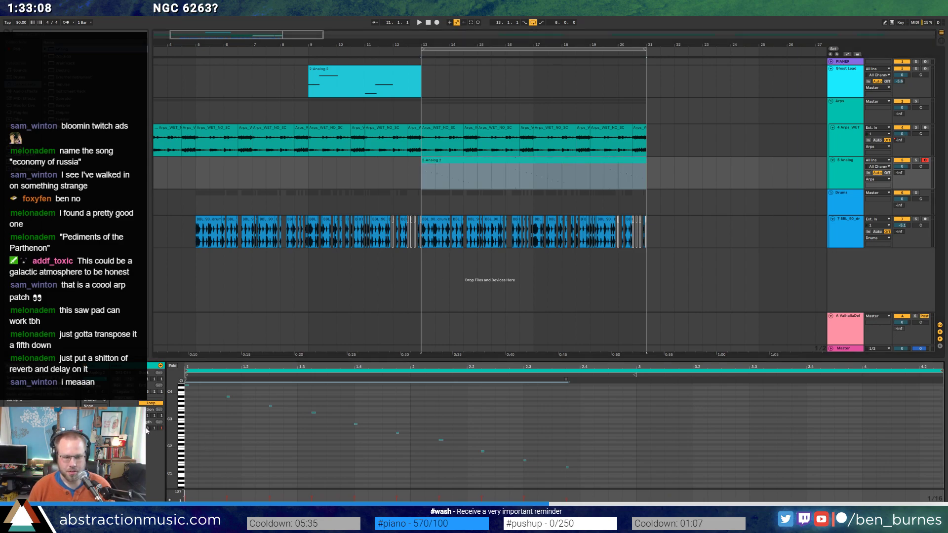
{"action": "type", "text": "2"}
{"action": "key", "text": "Return"}
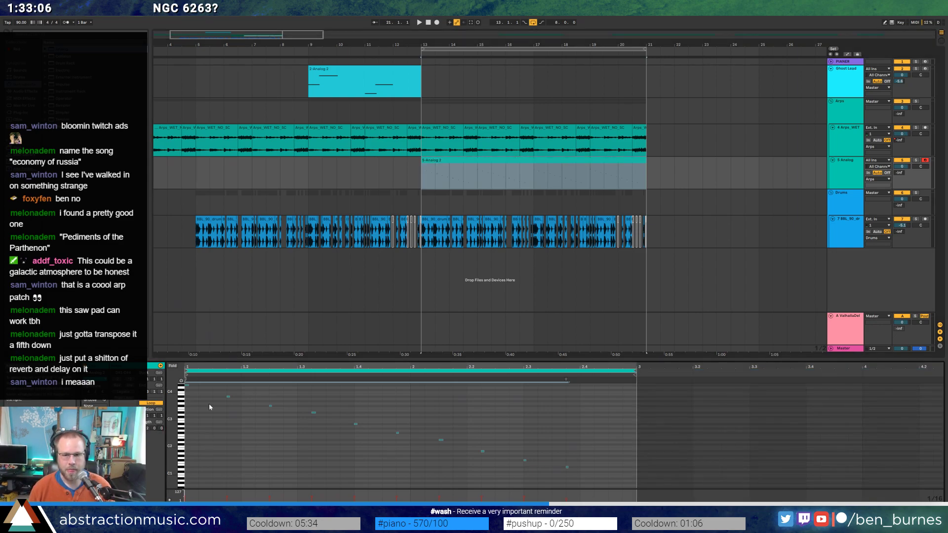
Show the Analog synth's device controls and lower its Filter 1 frequency to about 490 Hz.
{"action": "left_click", "coordinate": [518, 167]}
{"action": "left_click", "coordinate": [525, 303]}
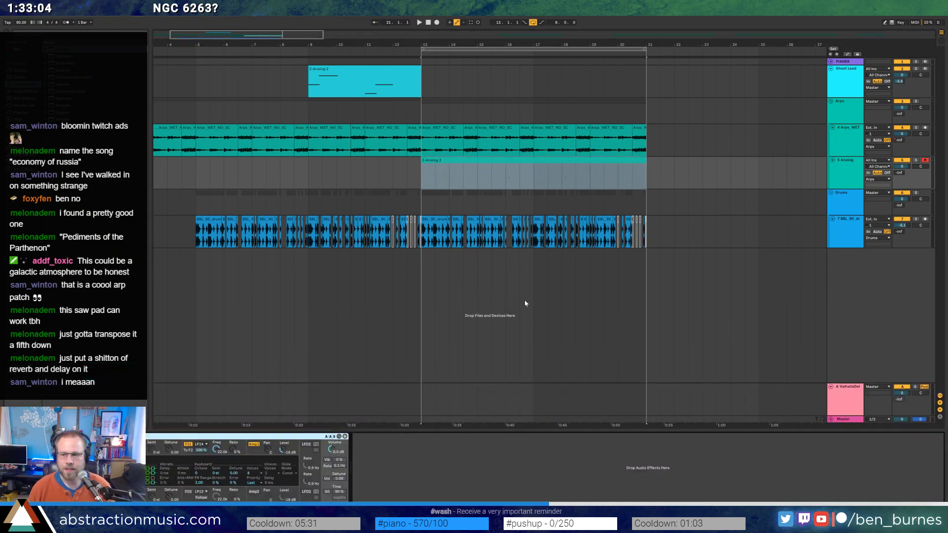
{"action": "left_click_drag", "start_coordinate": [216, 449], "coordinate": [216, 483]}
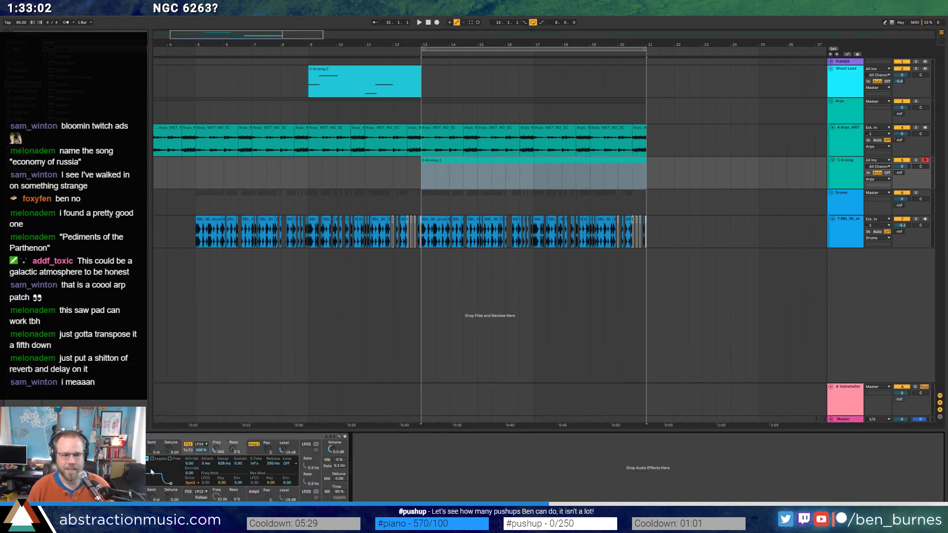
Set Analog to mono voicing with 4-voice unison detuned by 10.18, and enable glide.
{"action": "left_click", "coordinate": [327, 479]}
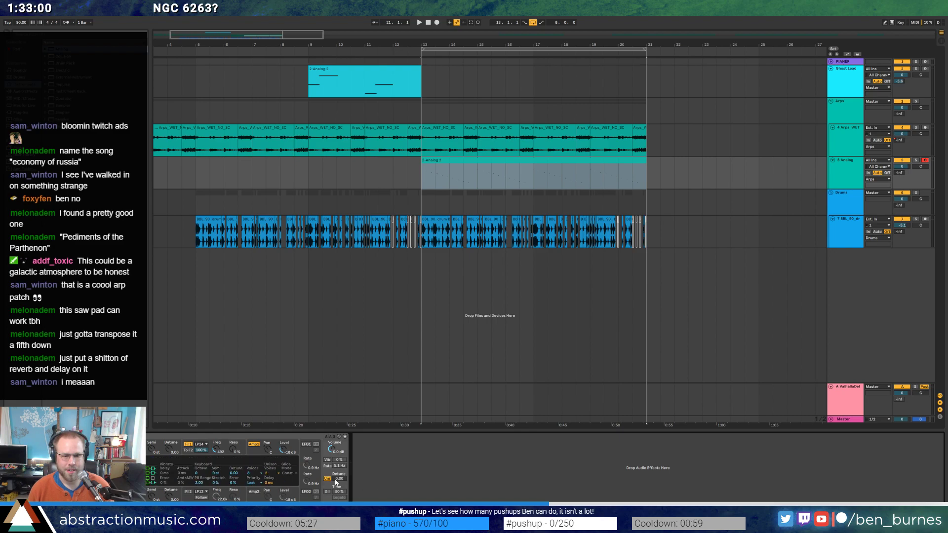
{"action": "left_click", "coordinate": [273, 484]}
{"action": "left_click", "coordinate": [257, 473]}
{"action": "left_click", "coordinate": [260, 451]}
{"action": "left_click", "coordinate": [327, 491]}
{"action": "scroll", "coordinate": [339, 493], "scroll_direction": "up", "scroll_amount": 1}
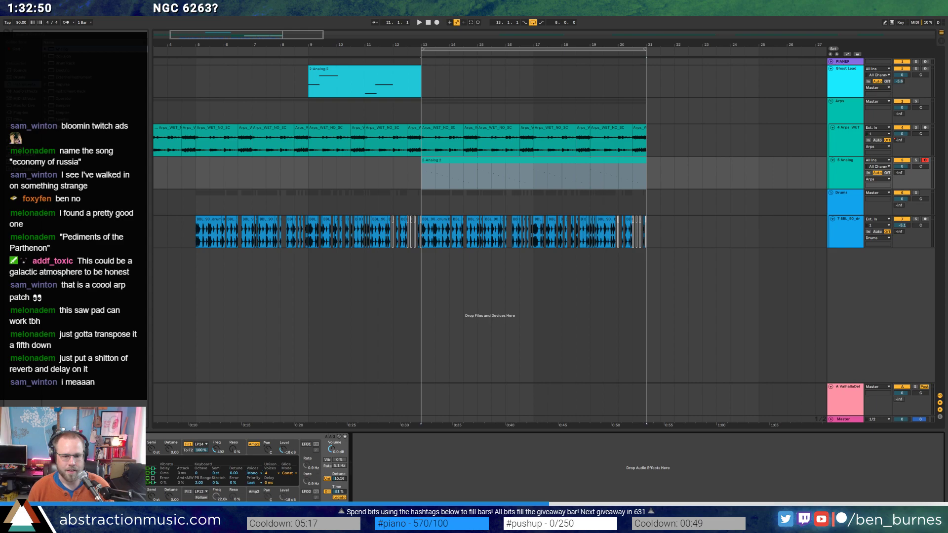
While the clip plays, raise Filter 1's frequency envelope amount to 7.58 and its resonance to about 38%.
{"action": "left_click", "coordinate": [157, 447]}
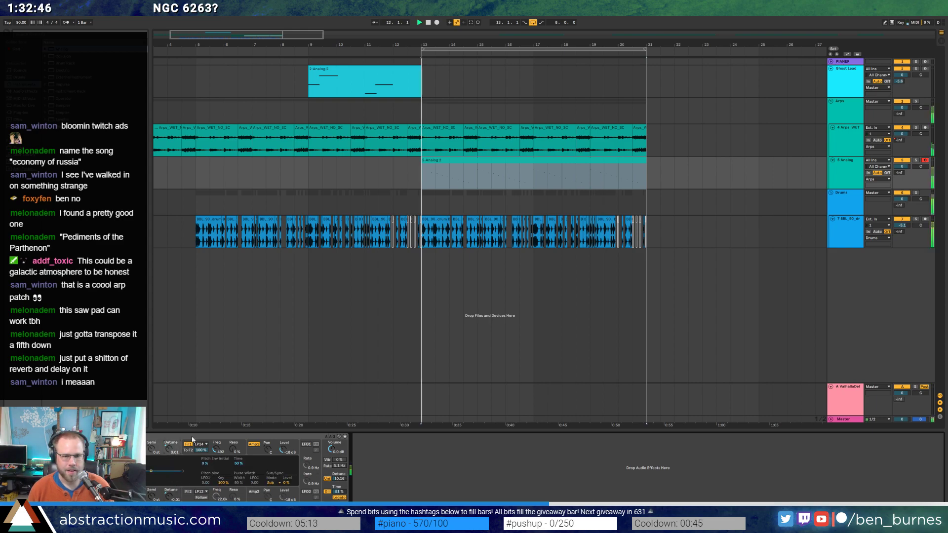
{"action": "key", "text": "space"}
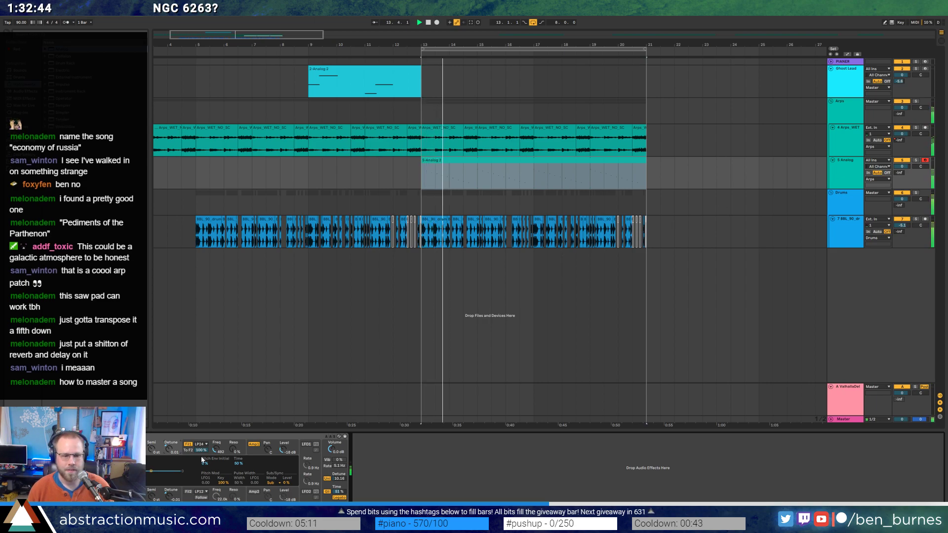
{"action": "left_click", "coordinate": [215, 450]}
{"action": "left_click_drag", "start_coordinate": [238, 482], "coordinate": [236, 486]}
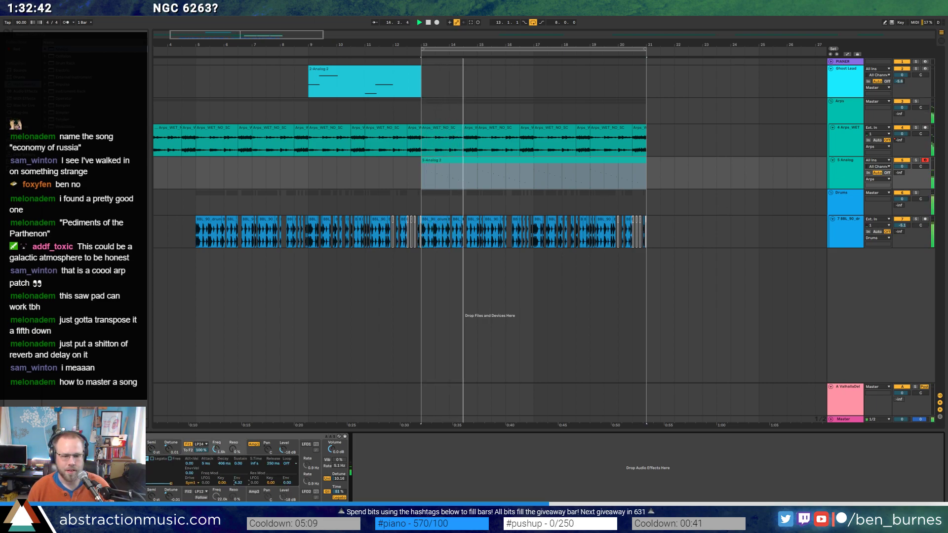
{"action": "mouse_move", "coordinate": [233, 450]}
{"action": "left_mouse_down"}
{"action": "mouse_move", "coordinate": [233, 437]}
{"action": "mouse_move", "coordinate": [215, 452]}
{"action": "left_mouse_up"}
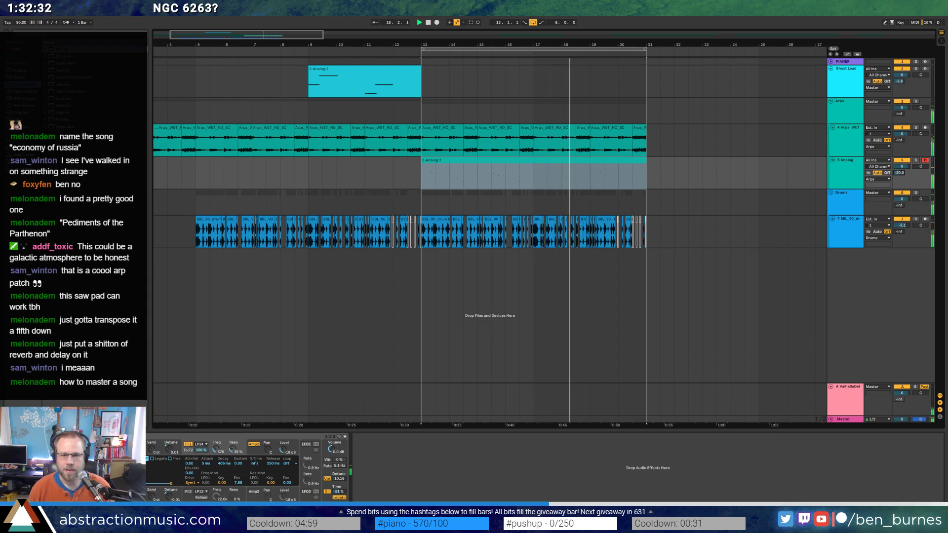
Sweep Filter 1's frequency up to 22 kHz and back down during playback, settling at 750 Hz.
{"action": "left_click_drag", "start_coordinate": [217, 450], "coordinate": [220, 409]}
{"action": "left_click", "coordinate": [254, 444]}
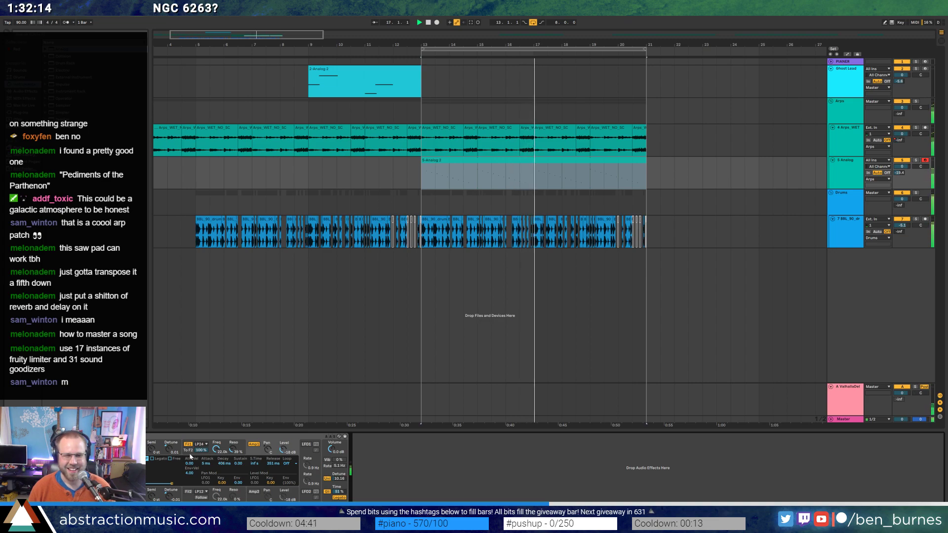
{"action": "left_click_drag", "start_coordinate": [216, 449], "coordinate": [216, 504]}
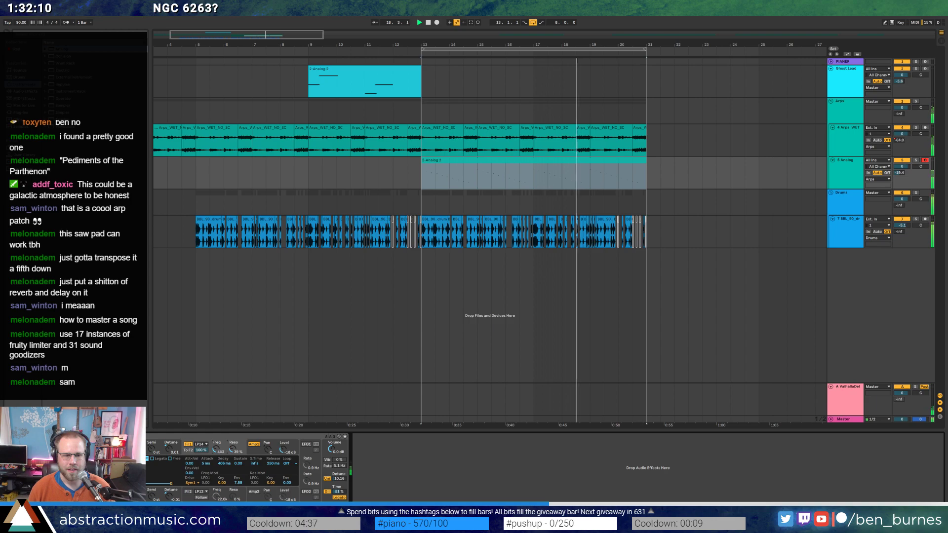
{"action": "mouse_move", "coordinate": [215, 455]}
{"action": "left_mouse_down"}
{"action": "mouse_move", "coordinate": [215, 475]}
{"action": "mouse_move", "coordinate": [218, 449]}
{"action": "left_mouse_up"}
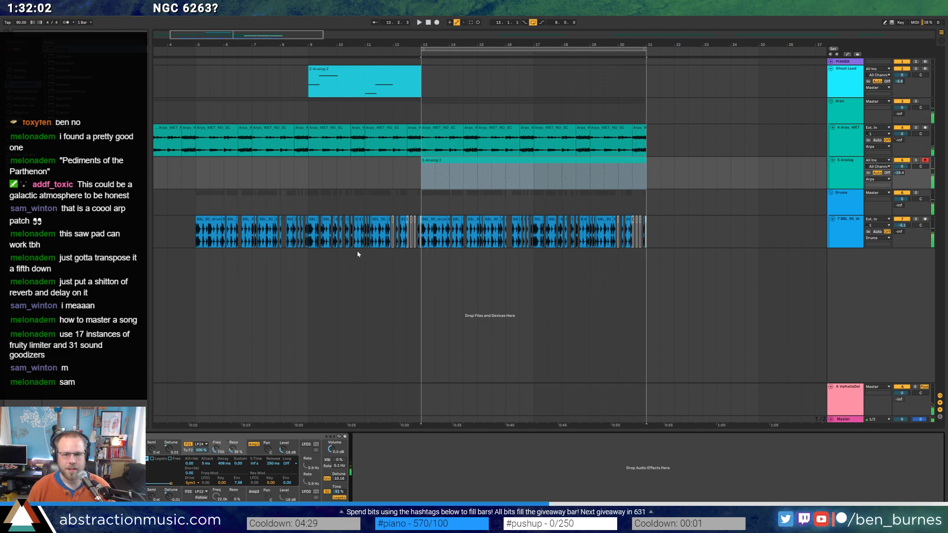
Automate the Analog track's Filter 1 frequency to rise from bar 13 to a peak at bar 17, falling until about bar 20.5.
{"action": "key", "text": "space"}
{"action": "key", "text": "a"}
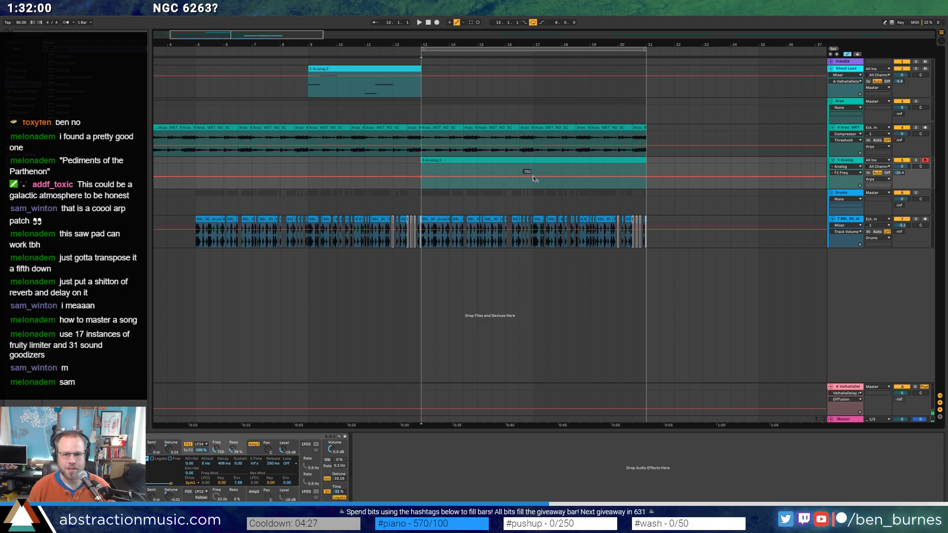
{"action": "left_click_drag", "start_coordinate": [533, 176], "coordinate": [533, 168]}
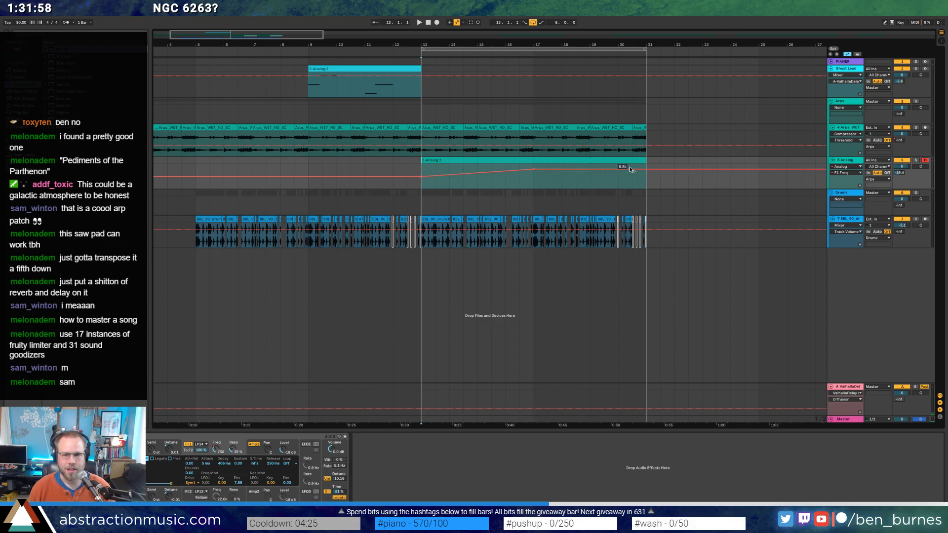
{"action": "left_click_drag", "start_coordinate": [632, 170], "coordinate": [631, 185]}
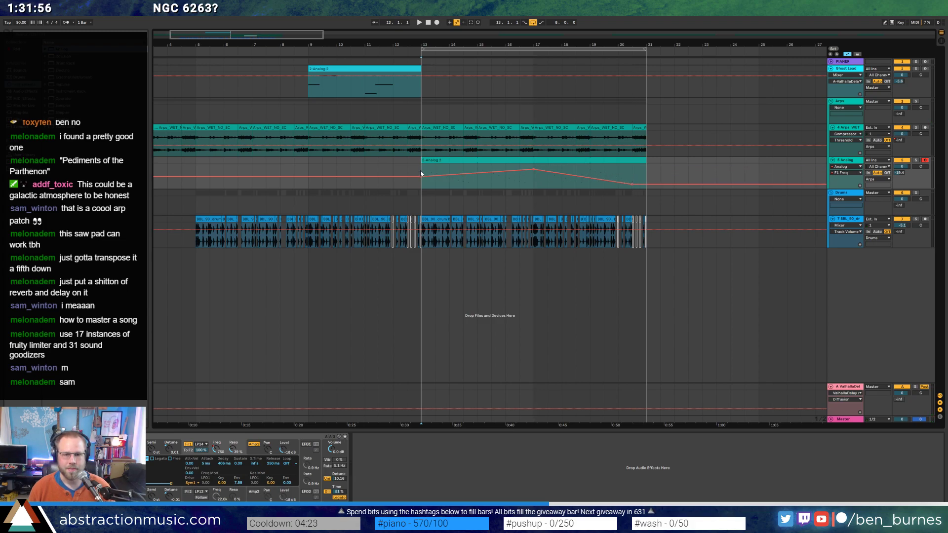
{"action": "key", "text": "space"}
{"action": "key", "text": "a"}
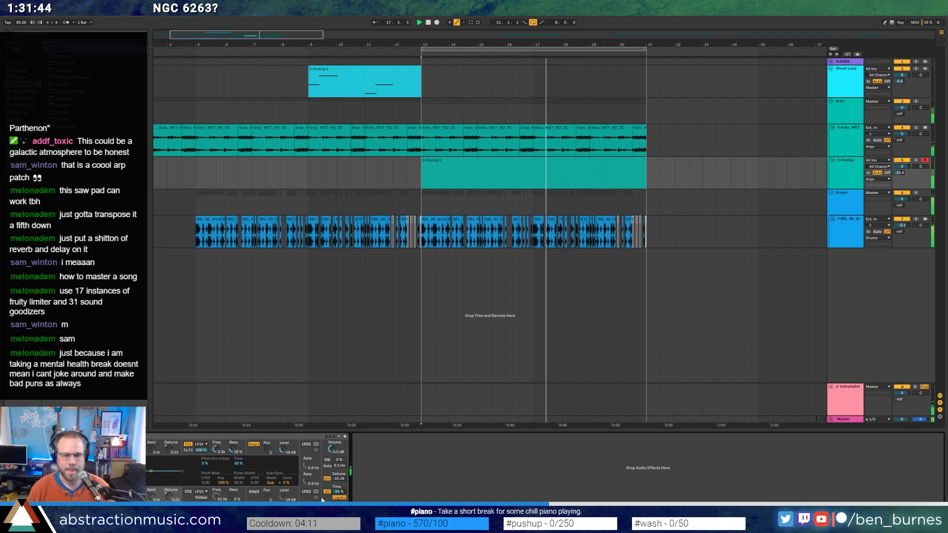
Toggle Analog's glide legato, set its unison detune to 7.61, and raise Filter 1's resonance to about 44%.
{"action": "left_click", "coordinate": [341, 500]}
{"action": "left_click", "coordinate": [342, 498]}
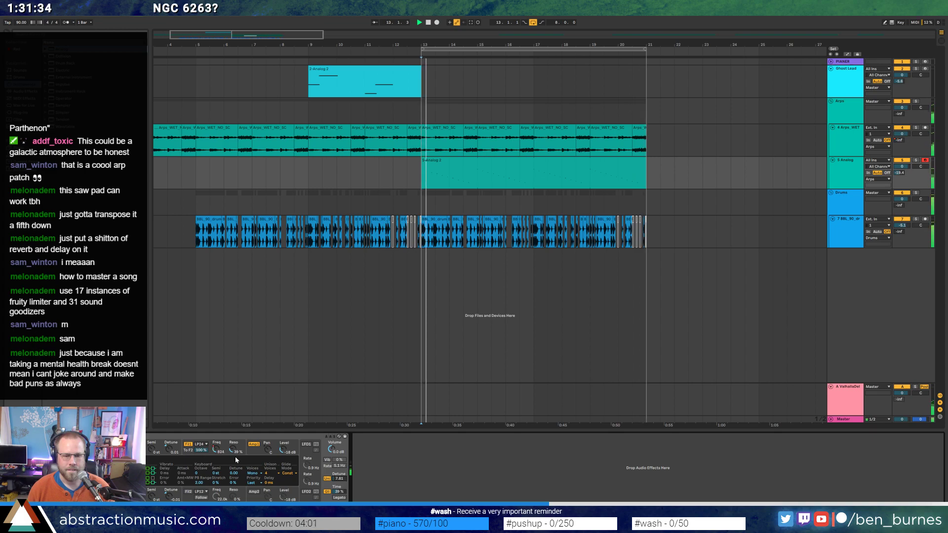
{"action": "left_click_drag", "start_coordinate": [233, 450], "coordinate": [233, 447]}
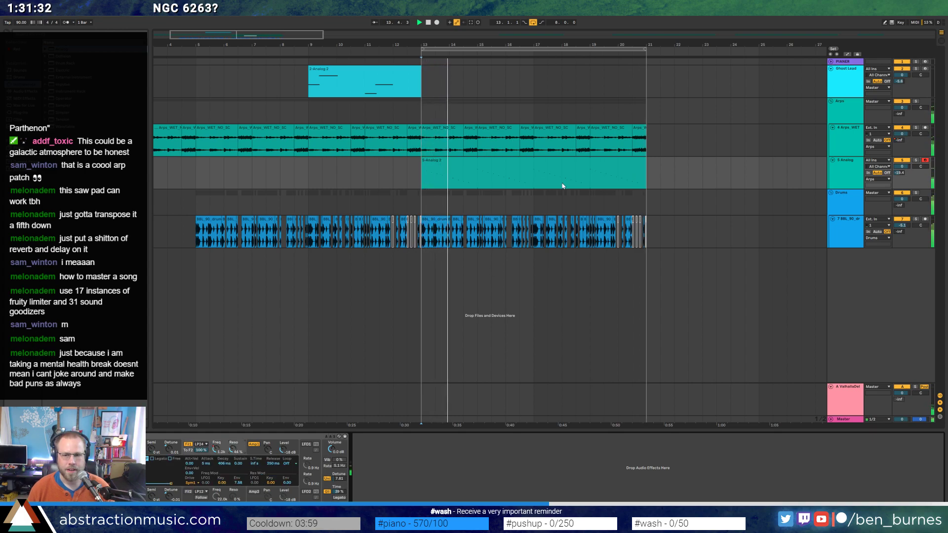
Solo the Analog track during playback, lower Filter 1's resonance to about 29%, and add a Compressor after the synth.
{"action": "left_click", "coordinate": [852, 170]}
{"action": "left_click", "coordinate": [914, 161]}
{"action": "key", "text": "space"}
{"action": "left_click_drag", "start_coordinate": [214, 456], "coordinate": [155, 461]}
{"action": "mouse_move", "coordinate": [68, 97]}
{"action": "left_mouse_down"}
{"action": "mouse_move", "coordinate": [392, 402]}
{"action": "mouse_move", "coordinate": [392, 482]}
{"action": "left_mouse_up"}
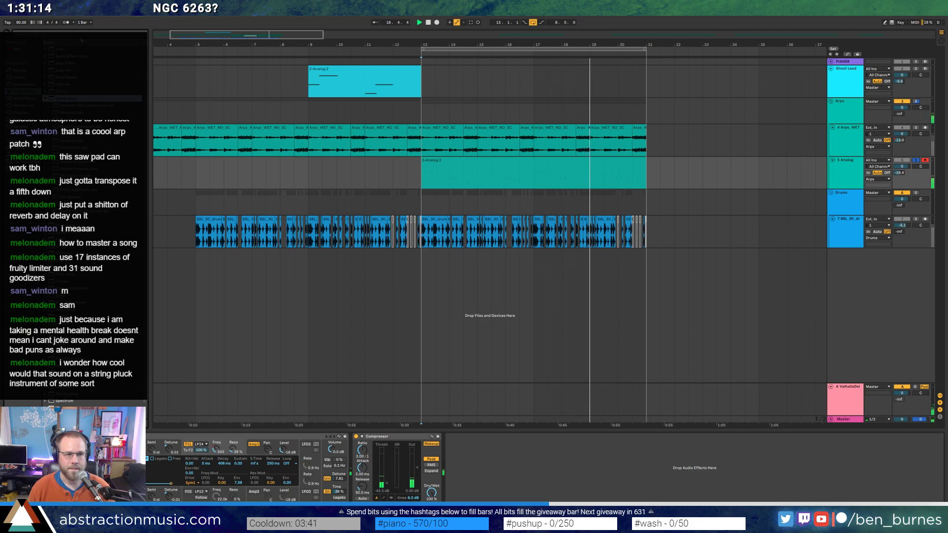
Replace the Compressor after the Analog synth with OTT and unsolo the track.
{"action": "left_click", "coordinate": [44, 50]}
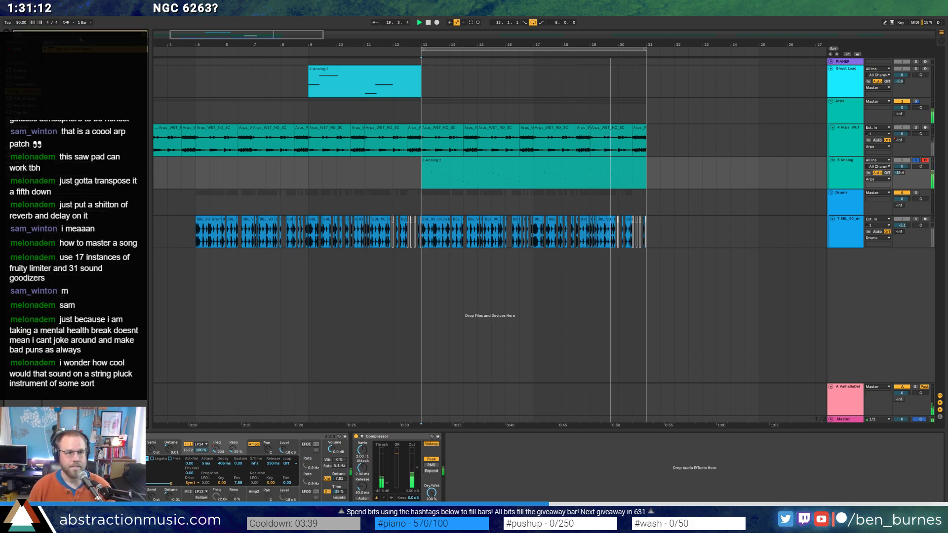
{"action": "left_click_drag", "start_coordinate": [44, 53], "coordinate": [351, 466]}
{"action": "left_click", "coordinate": [572, 453]}
{"action": "key", "text": "Delete"}
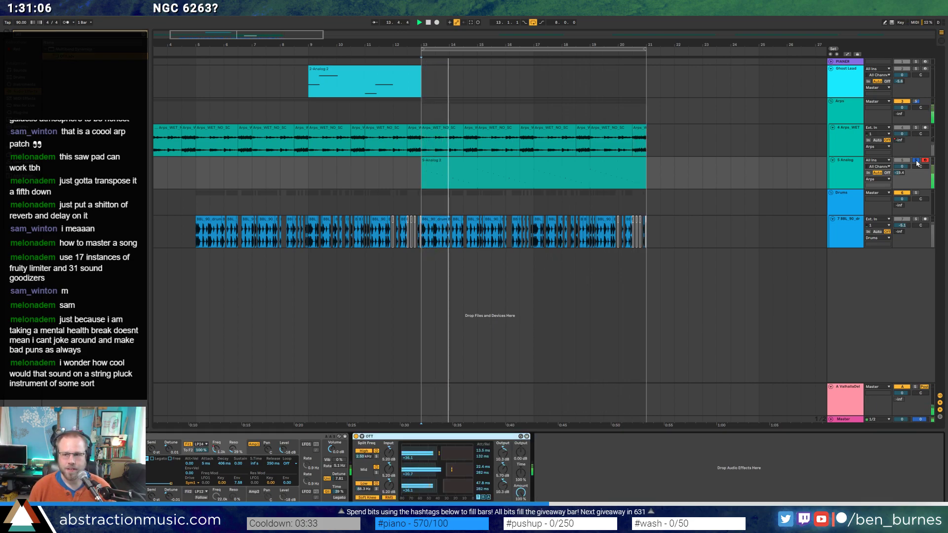
{"action": "key", "text": "s"}
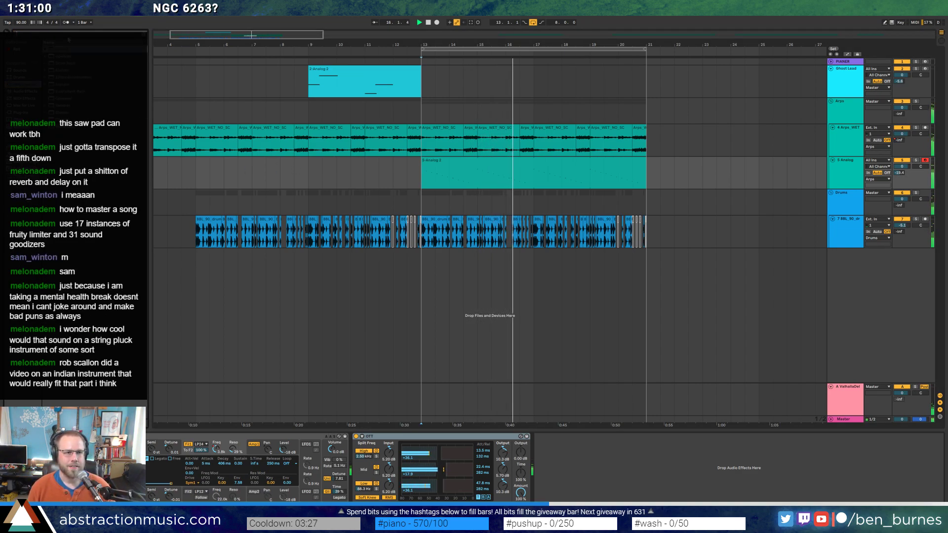
Move the playback start to bar 9 and add an EQ Eight after OTT on the Analog track.
{"action": "left_click", "coordinate": [297, 163]}
{"action": "key", "text": "space"}
{"action": "left_click", "coordinate": [32, 92]}
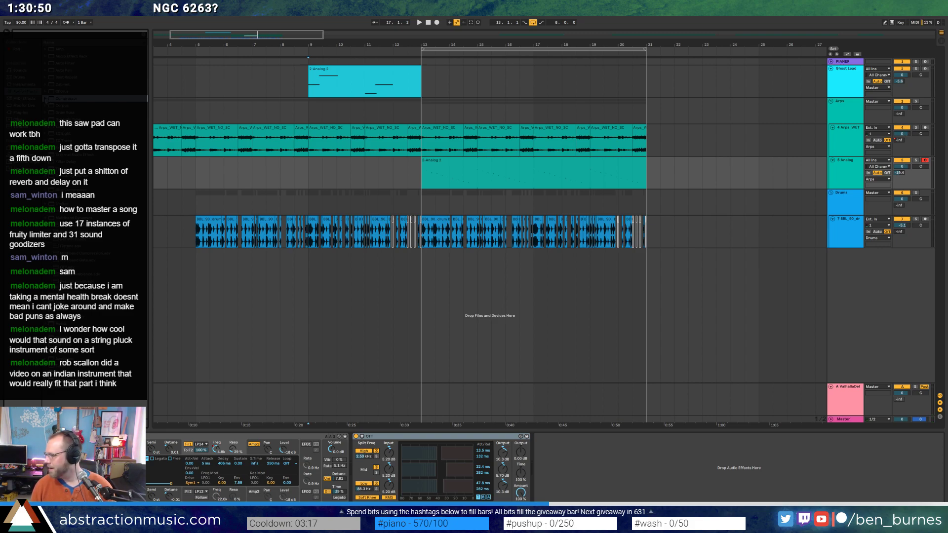
{"action": "left_click", "coordinate": [59, 133]}
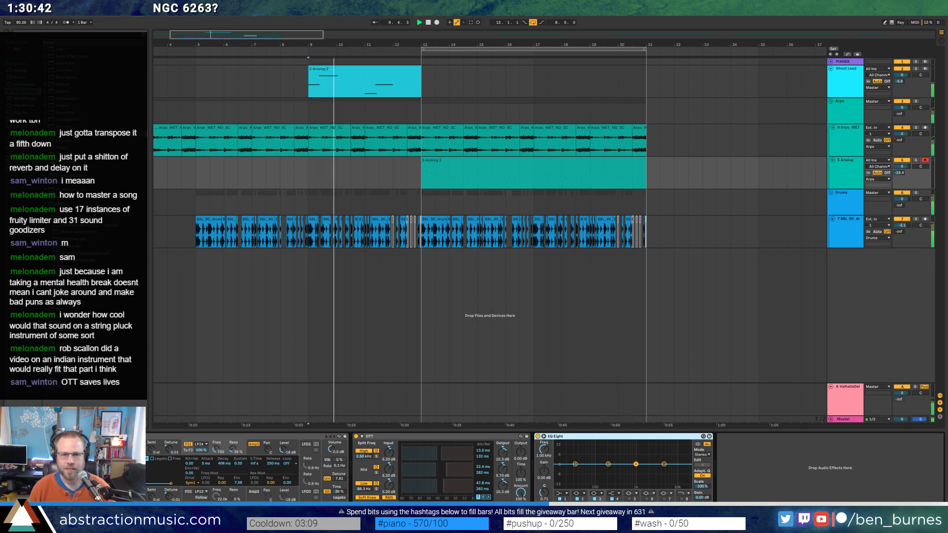
Paste a copy of the Ghost Lead clip at bar 17 on its track and reselect the Analog clip.
{"action": "left_click", "coordinate": [548, 90]}
{"action": "key", "text": "ctrl+v"}
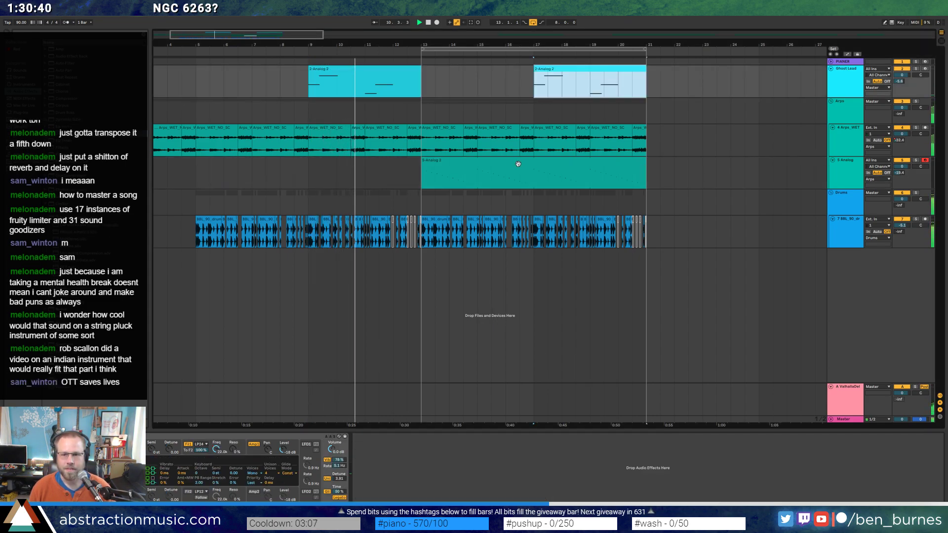
{"action": "left_click", "coordinate": [519, 163]}
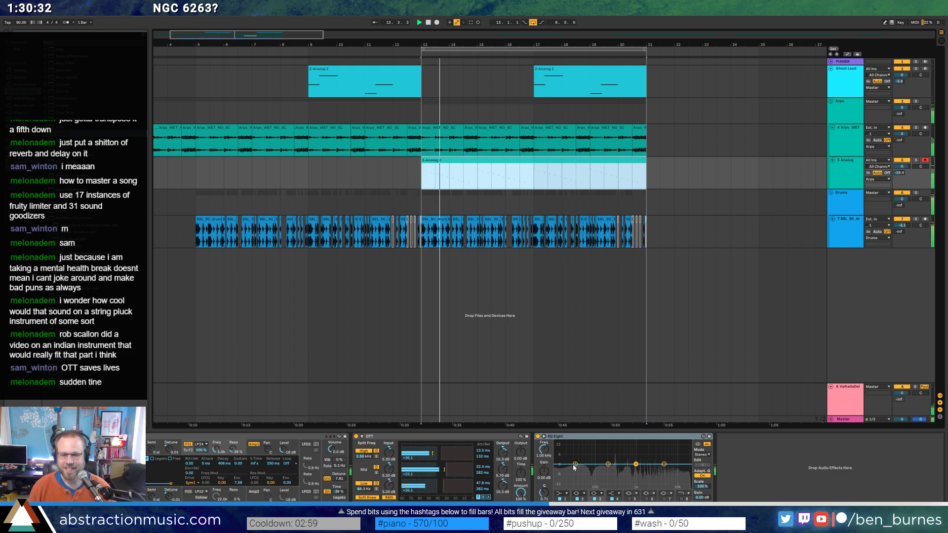
Move EQ Eight ahead of OTT and shape it with a low cut near 91.5 Hz, a slight mid boost and a high dip.
{"action": "left_click", "coordinate": [563, 493]}
{"action": "left_click", "coordinate": [558, 451]}
{"action": "left_click_drag", "start_coordinate": [575, 469], "coordinate": [619, 472]}
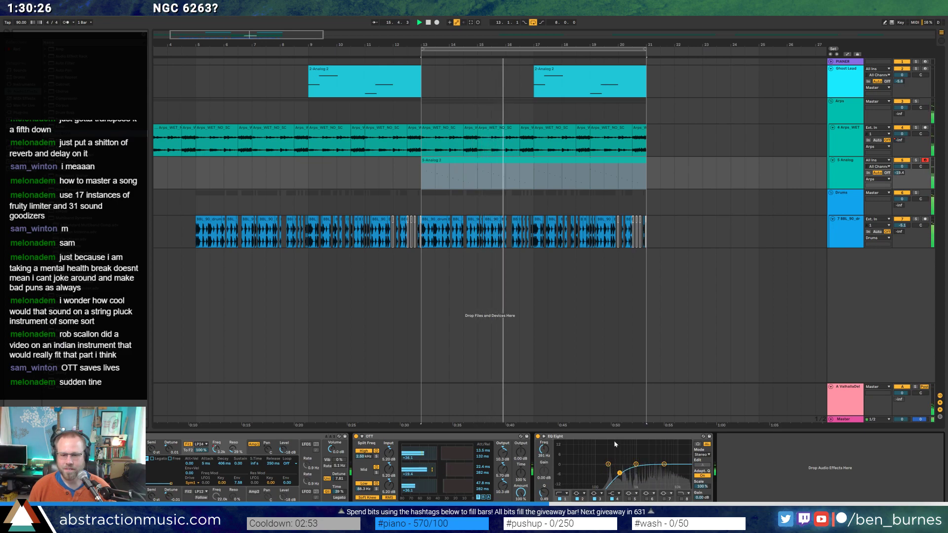
{"action": "left_click_drag", "start_coordinate": [555, 437], "coordinate": [421, 468]}
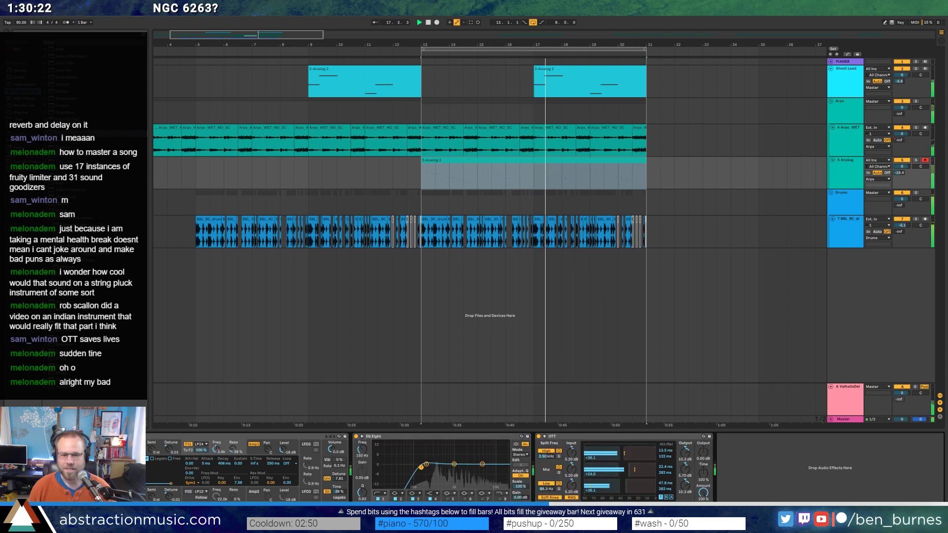
{"action": "left_click_drag", "start_coordinate": [483, 465], "coordinate": [445, 462]}
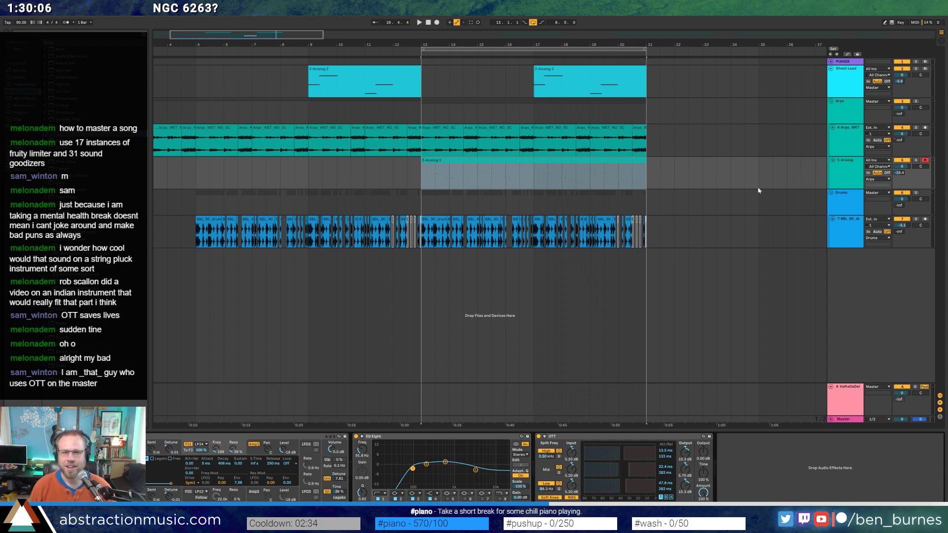
In the Ghost Lead clip at bar 17, add a short note one octave above the start of the last note.
{"action": "double_click", "coordinate": [588, 73]}
{"action": "left_click", "coordinate": [715, 439]}
{"action": "scroll", "coordinate": [680, 467], "scroll_direction": "up", "scroll_amount": 2}
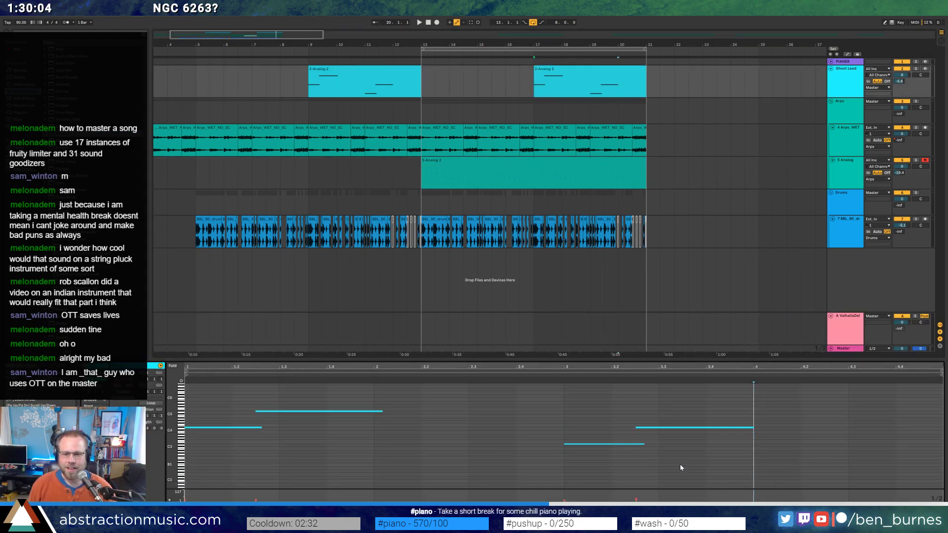
{"action": "left_click", "coordinate": [637, 427]}
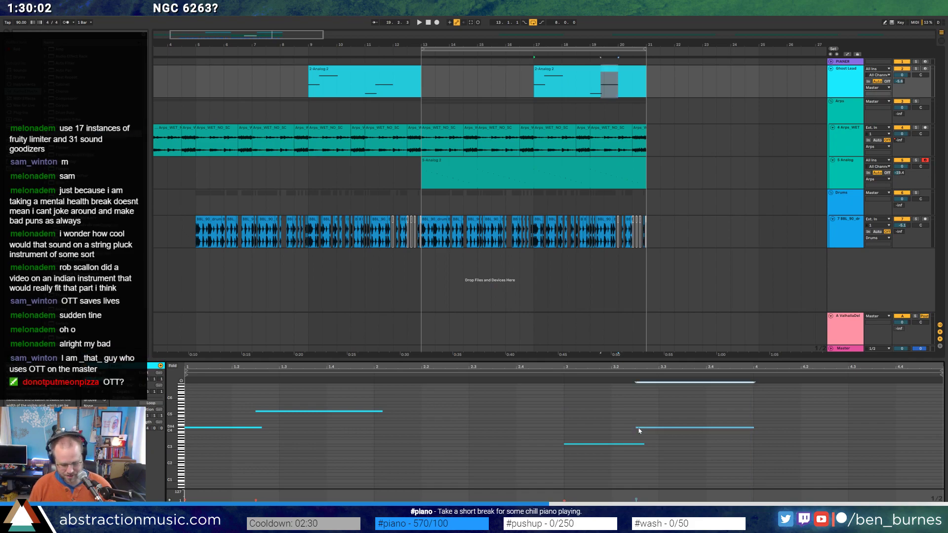
{"action": "key", "text": "shift+Left"}
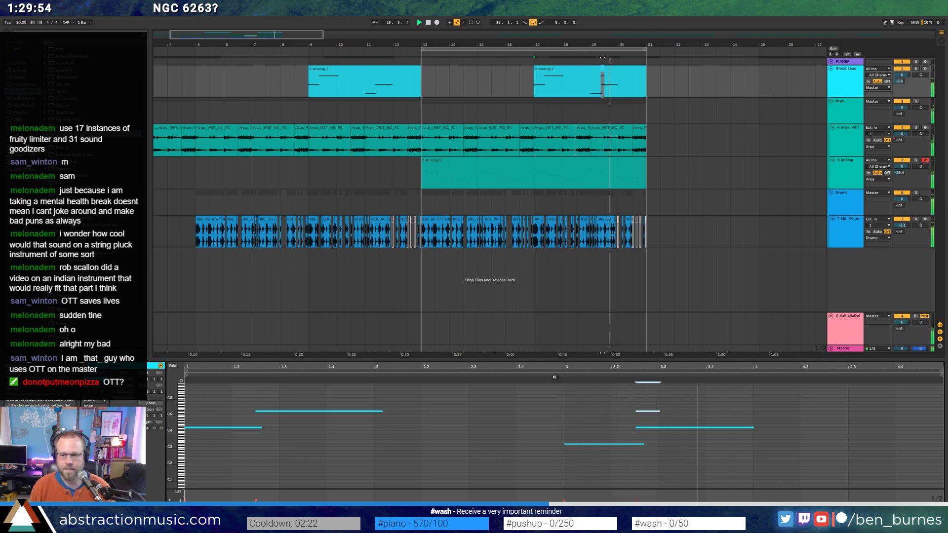
Shift the clip's long last note to start at 3.3, lengthen the short high note to overlap it, and trim the long note's end.
{"action": "left_click", "coordinate": [654, 428]}
{"action": "key", "text": "Right"}
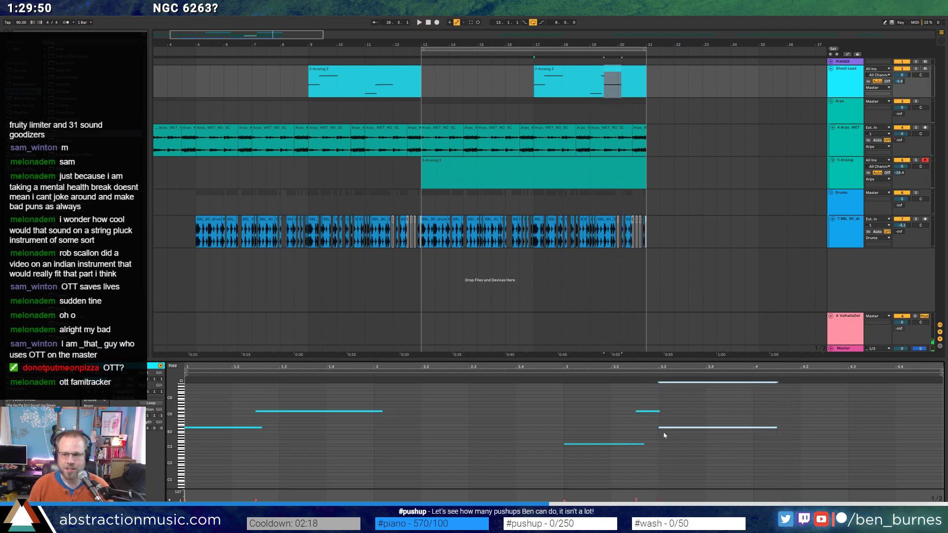
{"action": "left_click", "coordinate": [650, 411]}
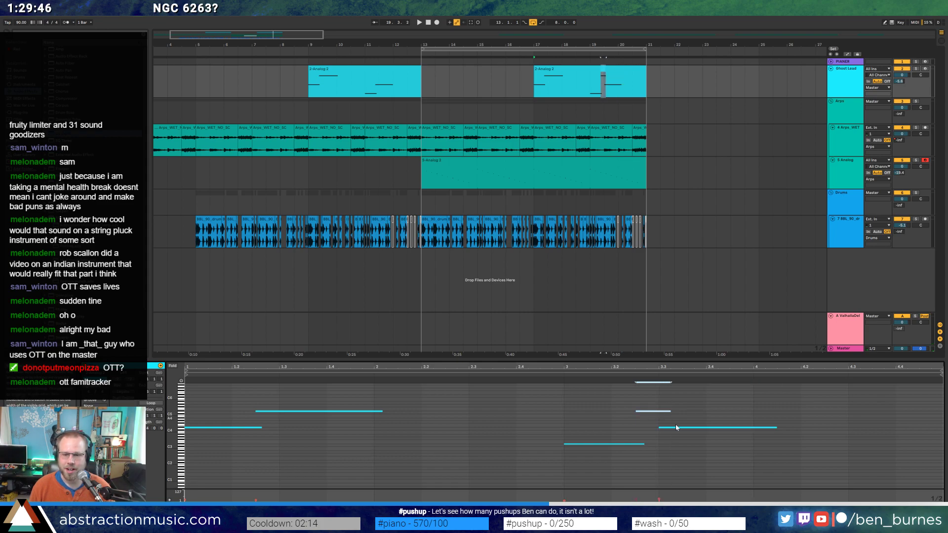
{"action": "left_click_drag", "start_coordinate": [774, 428], "coordinate": [767, 427]}
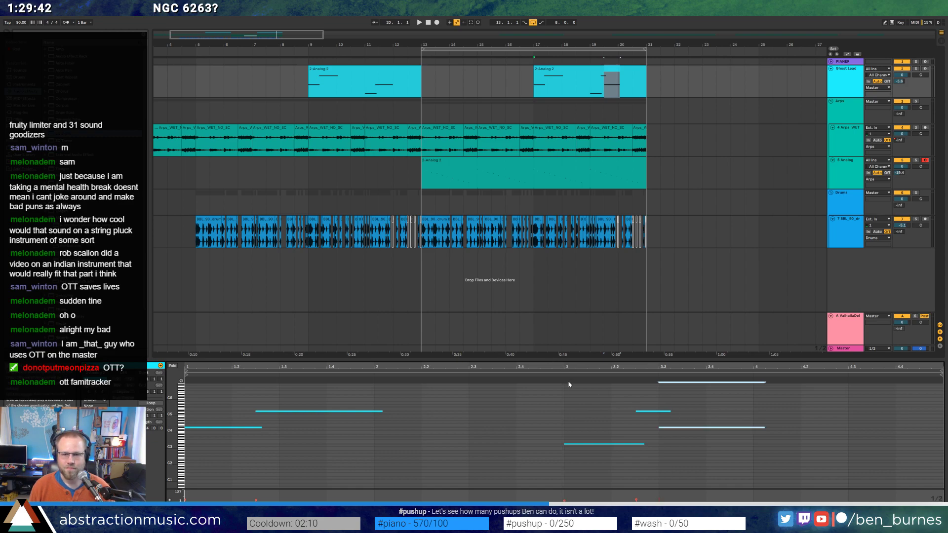
Return to the Analog track's device chain and play the loop with OTT selected to review the sound.
{"action": "key", "text": "shift+Tab"}
{"action": "left_click", "coordinate": [600, 173]}
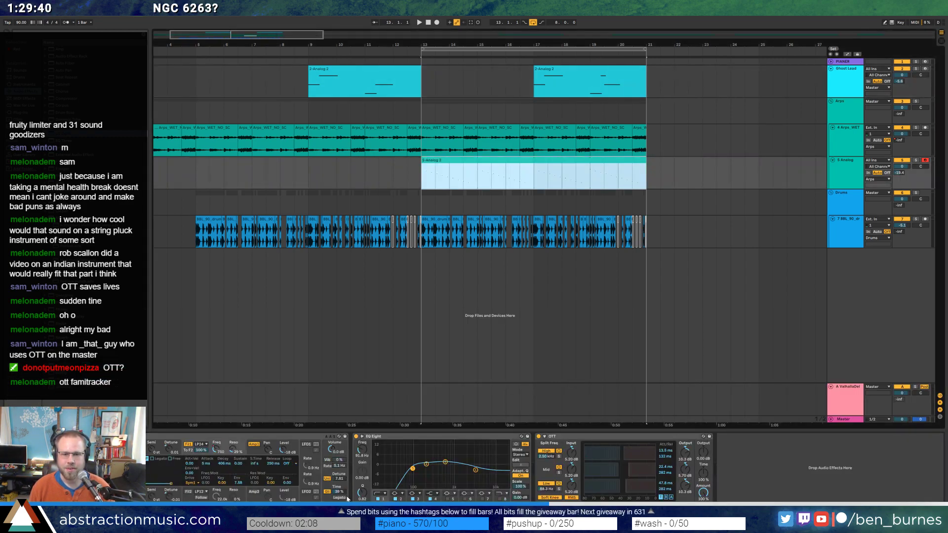
{"action": "left_click", "coordinate": [628, 440]}
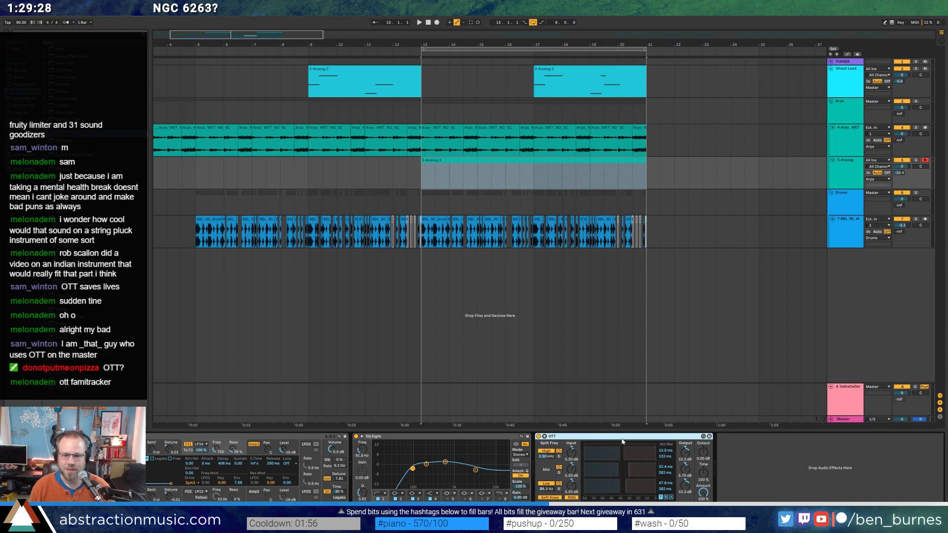
{"action": "key", "text": "space"}
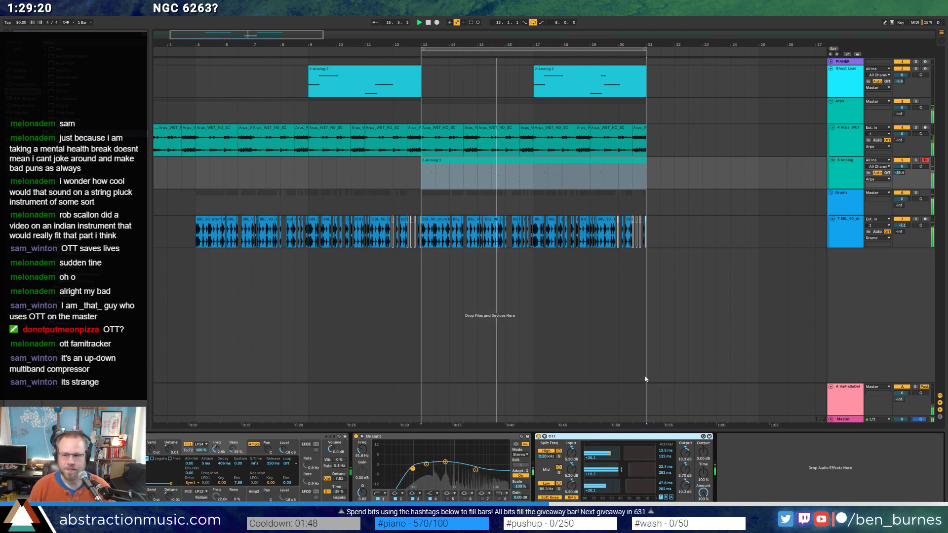
Split bars 15 to 17 of the Analog clip into a separate clip and raise its last two notes by two octaves.
{"action": "left_click", "coordinate": [476, 180]}
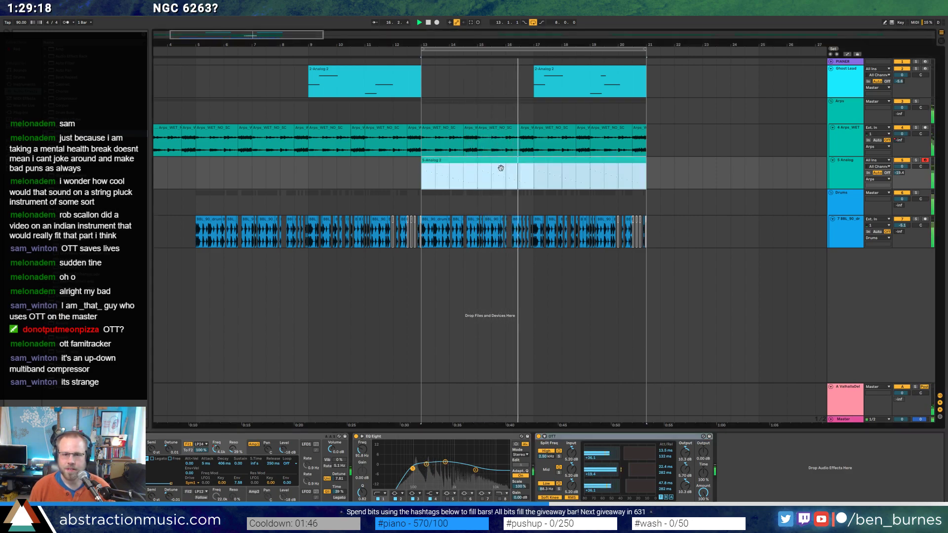
{"action": "key", "text": "space"}
{"action": "left_click_drag", "start_coordinate": [476, 180], "coordinate": [528, 179]}
{"action": "double_click", "coordinate": [512, 162]}
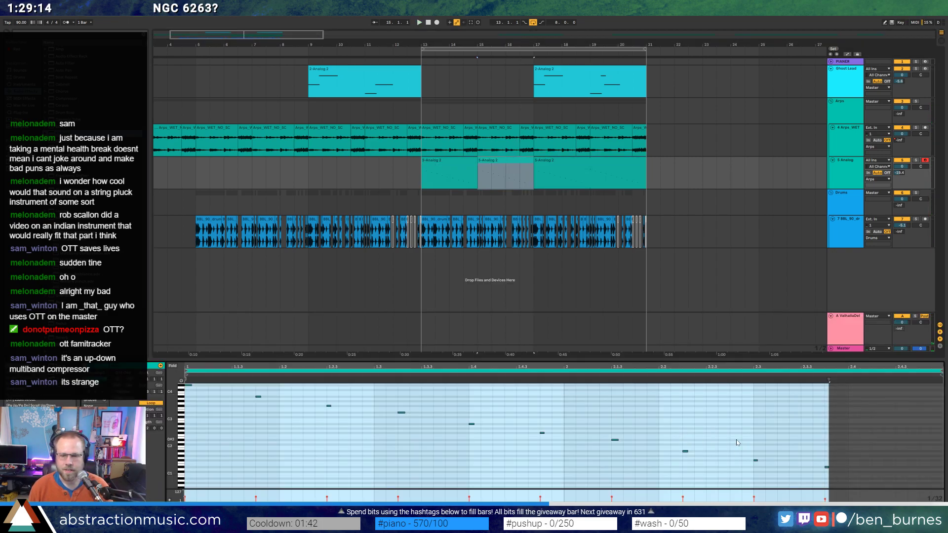
{"action": "left_click_drag", "start_coordinate": [735, 443], "coordinate": [833, 484]}
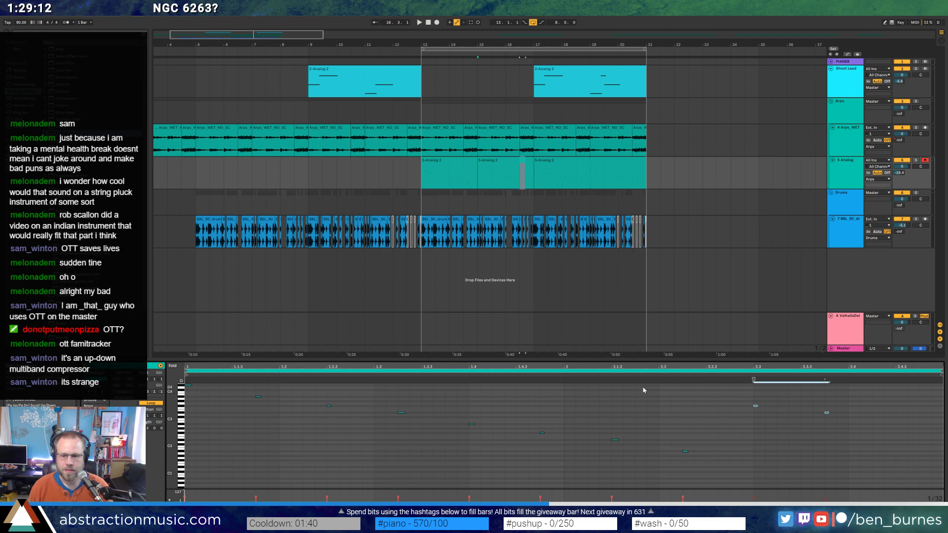
Audition the changed notes and copy the edited Analog clip from bars 15–17 to bars 19–21.
{"action": "key", "text": "space"}
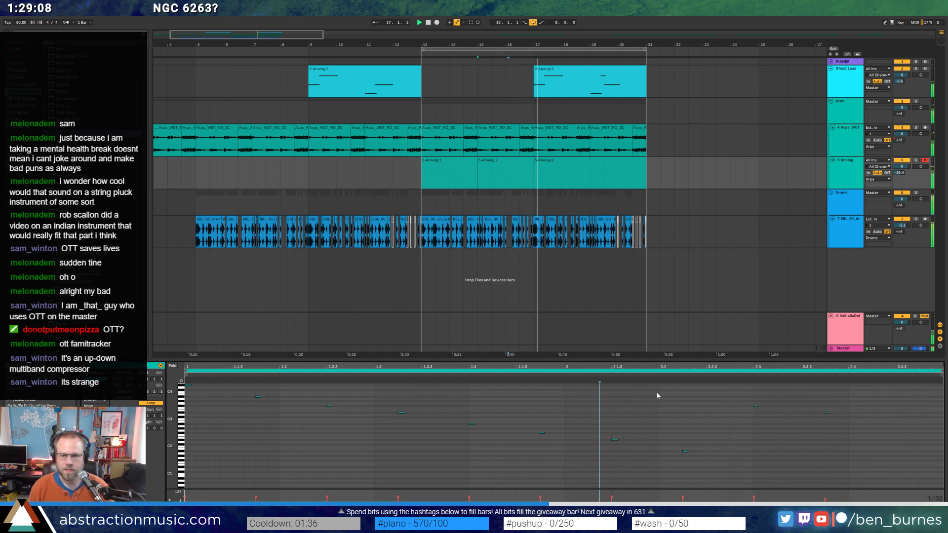
{"action": "left_click", "coordinate": [524, 161]}
{"action": "left_click_drag", "start_coordinate": [523, 161], "coordinate": [617, 167]}
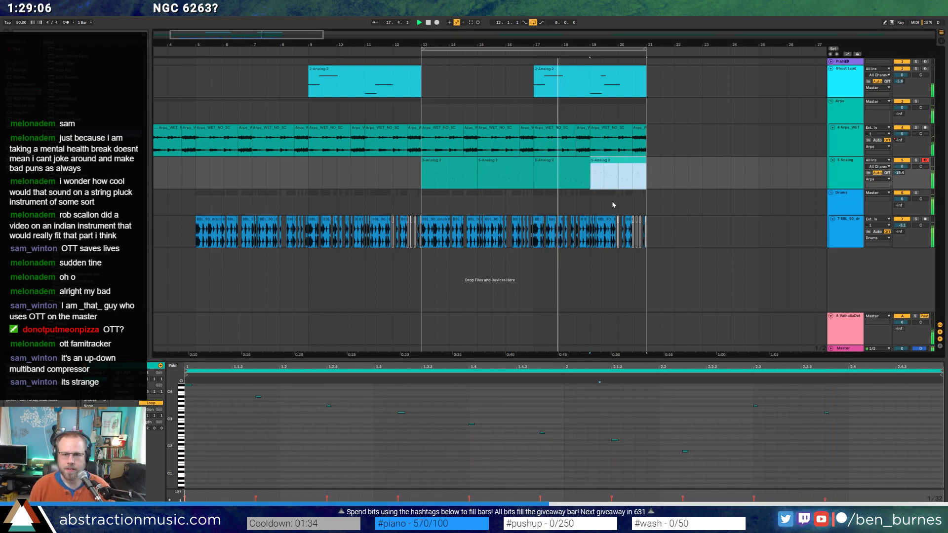
Place a short note at 3.1.3 in the bars 19–21 Analog clip, shift the original same-pitch note later, and audition the change.
{"action": "left_click", "coordinate": [549, 449]}
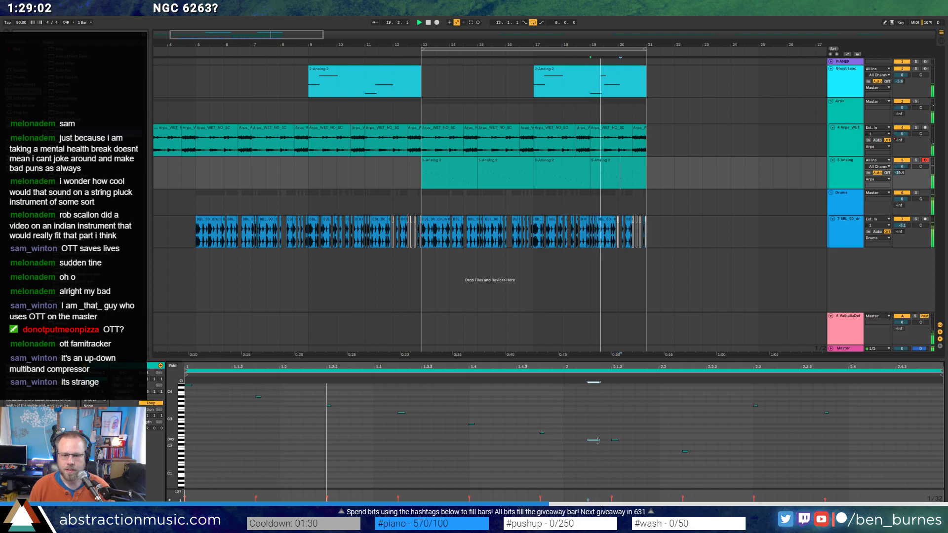
{"action": "double_click", "coordinate": [594, 440]}
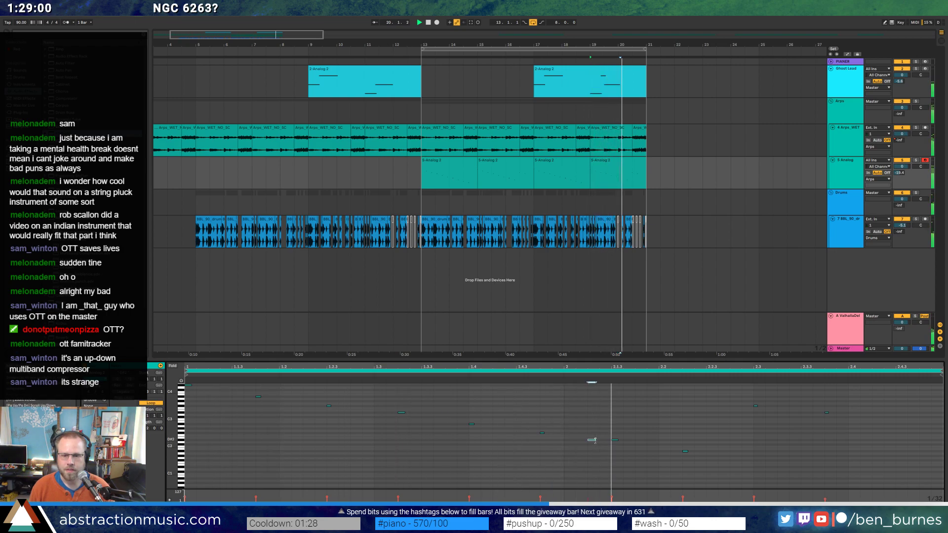
{"action": "key", "text": "space"}
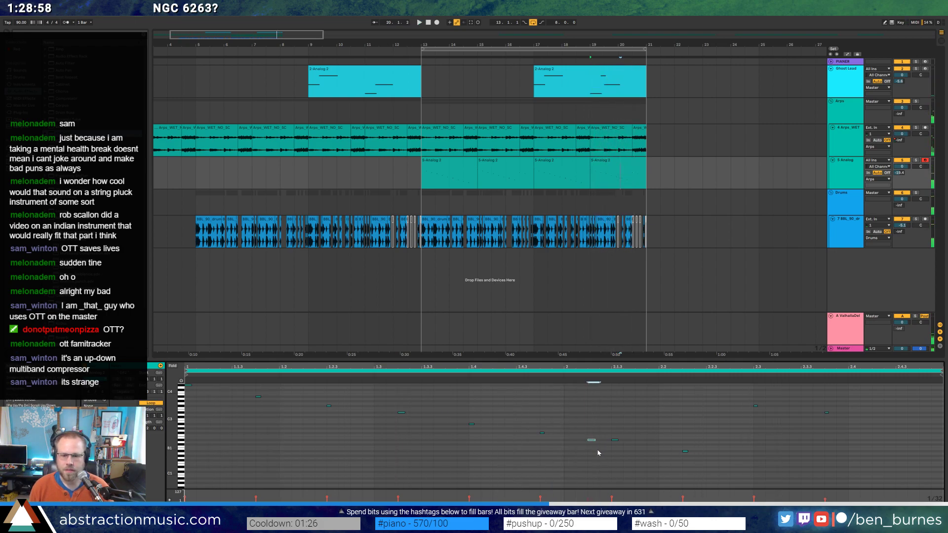
{"action": "key", "text": "ctrl+d"}
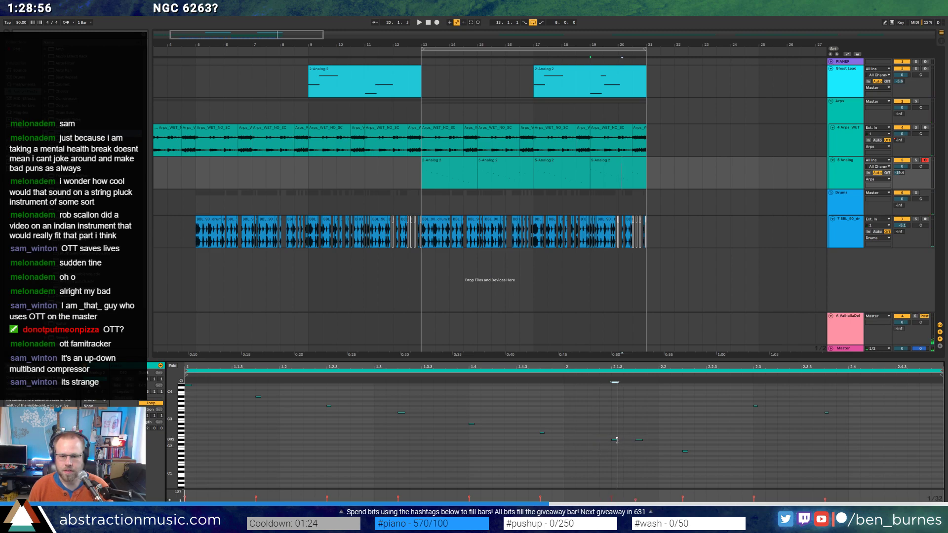
{"action": "key", "text": "space"}
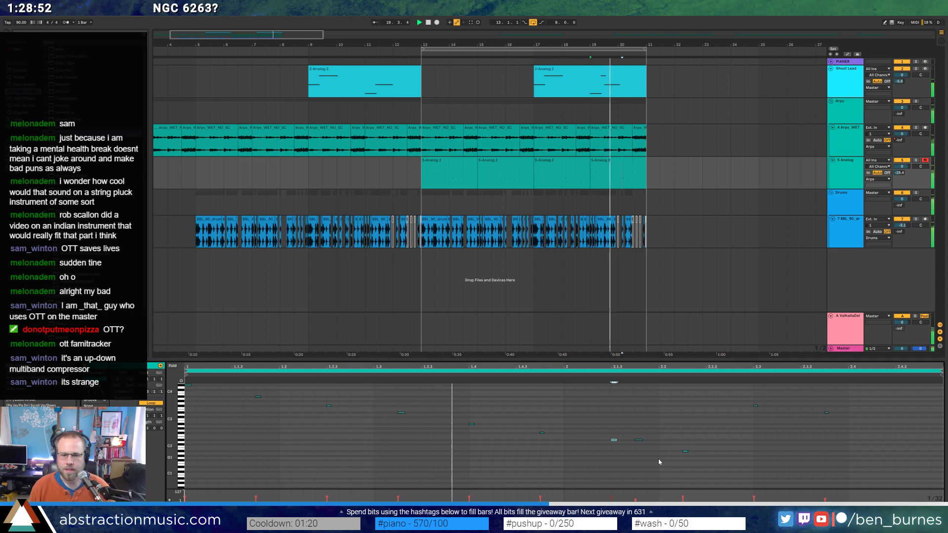
{"action": "key", "text": "space"}
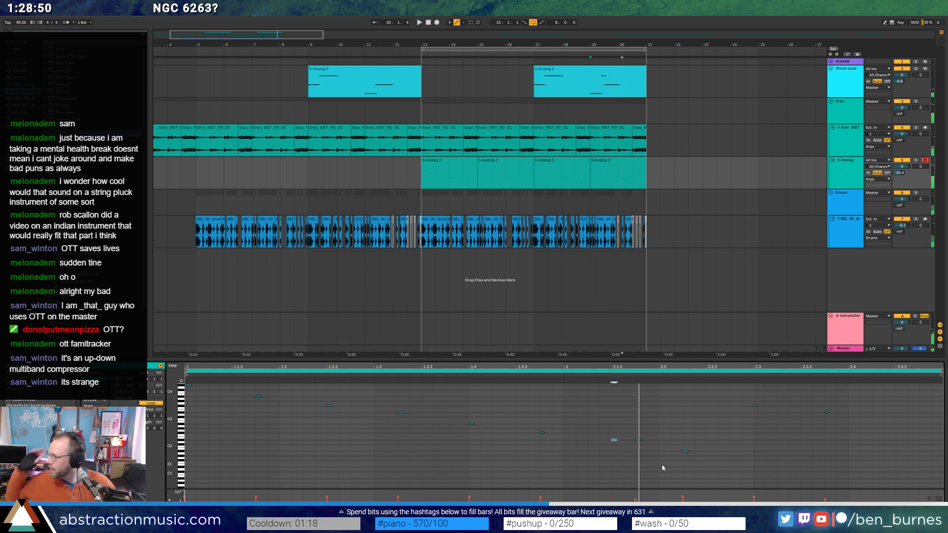
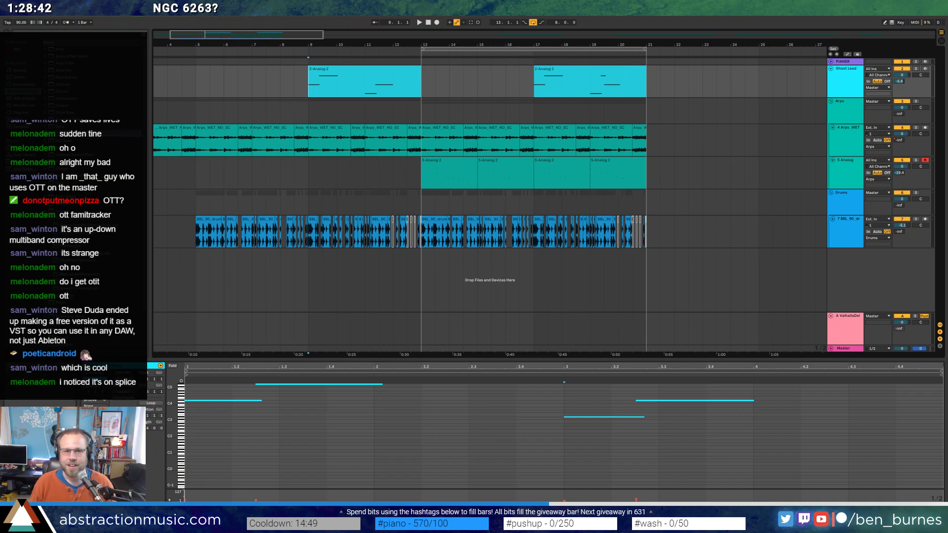
Replay the loop, reopen the Analog clip at bars 19–21, and shorten the added note at 3.1.3.
{"action": "left_click", "coordinate": [428, 25]}
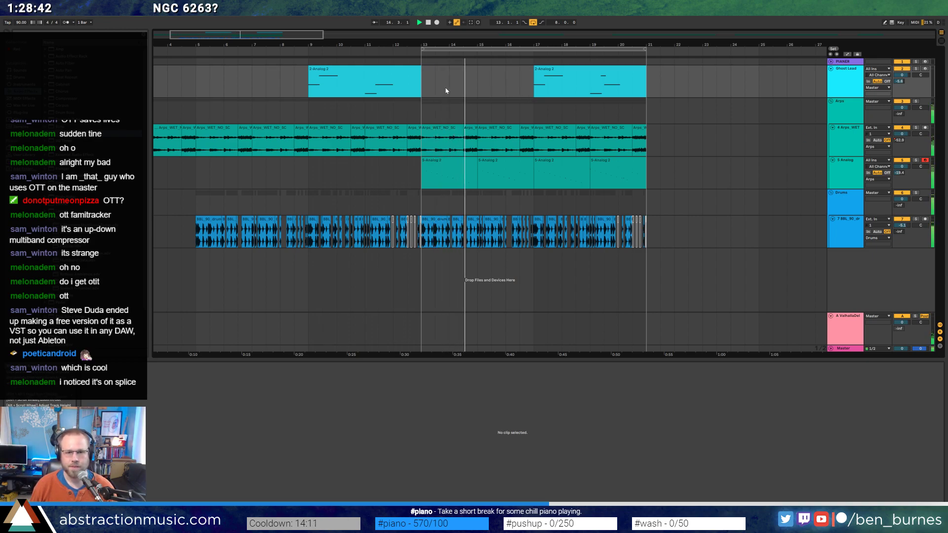
{"action": "left_click", "coordinate": [446, 170]}
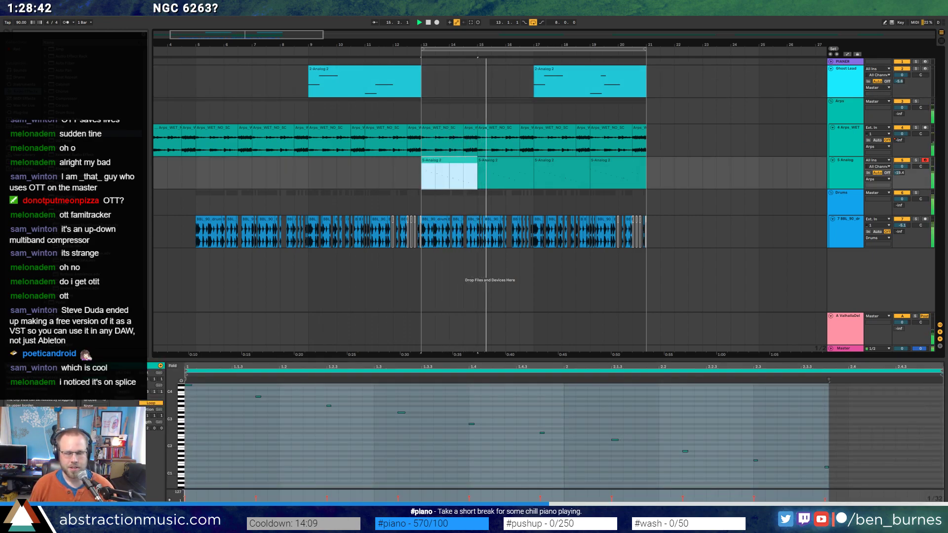
{"action": "key", "text": "shift+Tab"}
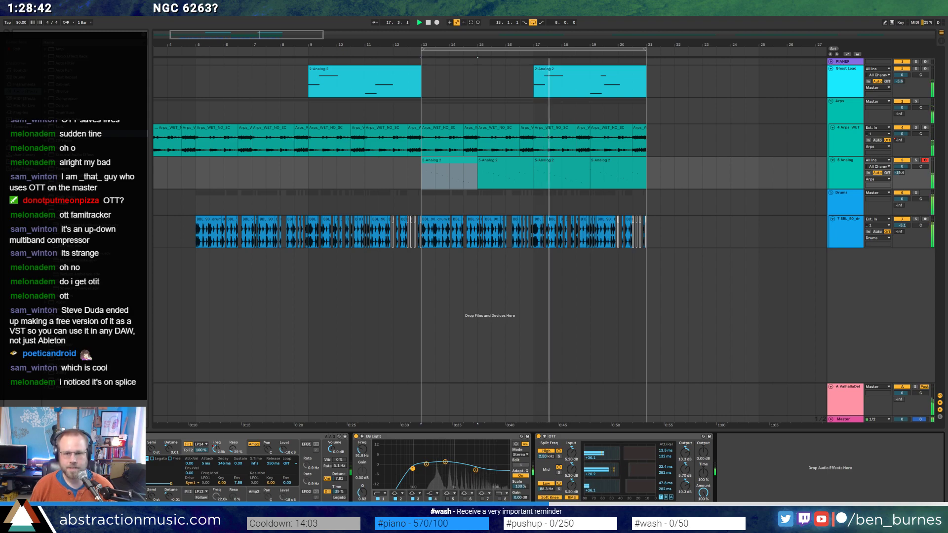
{"action": "double_click", "coordinate": [612, 172]}
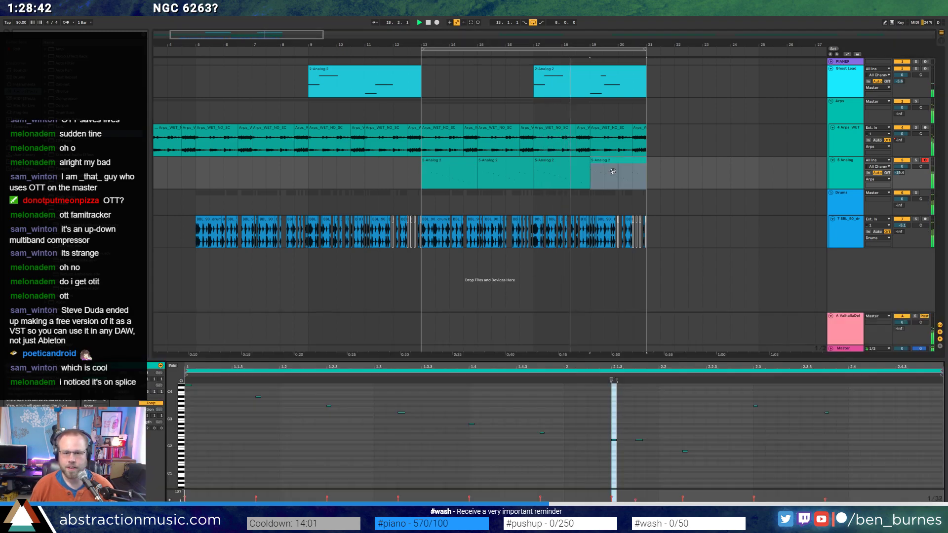
{"action": "left_click", "coordinate": [614, 440]}
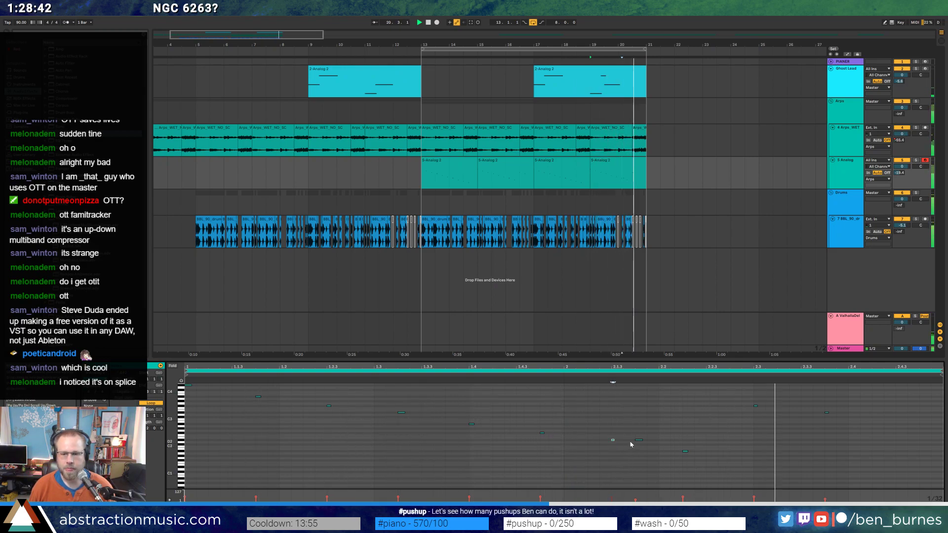
{"action": "key", "text": "space"}
Examine the shortened note up close and display the Analog instrument's Amp1 envelope settings.
{"action": "key", "text": "shift+Tab"}
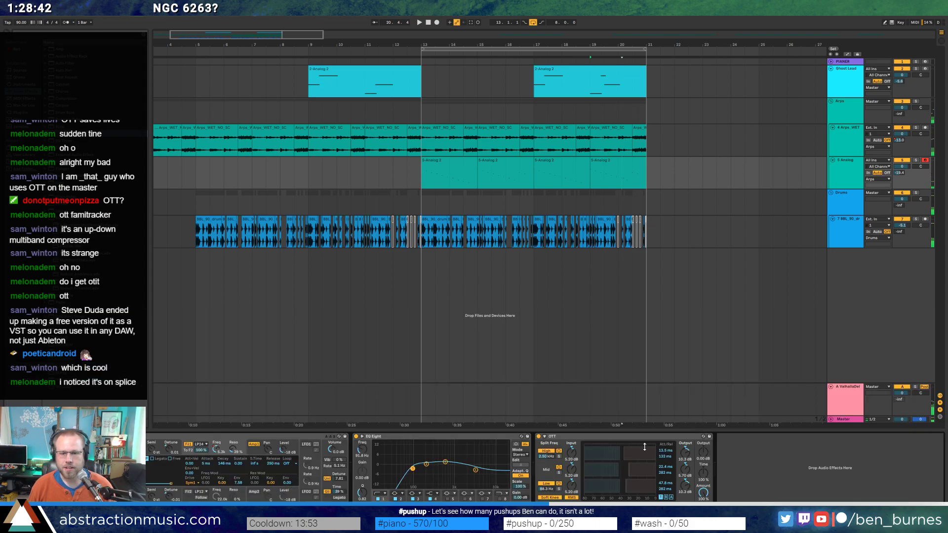
{"action": "key", "text": "shift+Tab"}
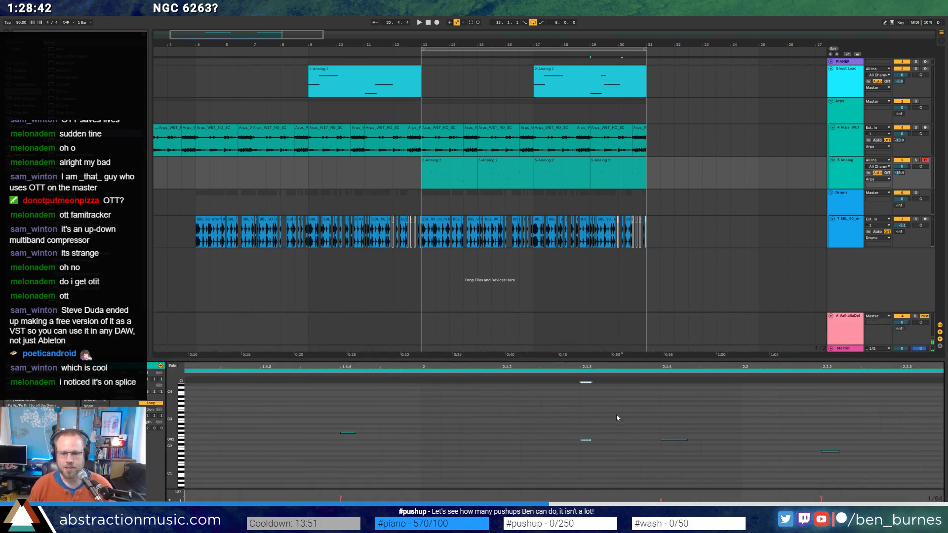
{"action": "left_click_drag", "start_coordinate": [630, 365], "coordinate": [630, 353]}
{"action": "left_click_drag", "start_coordinate": [566, 364], "coordinate": [553, 364]}
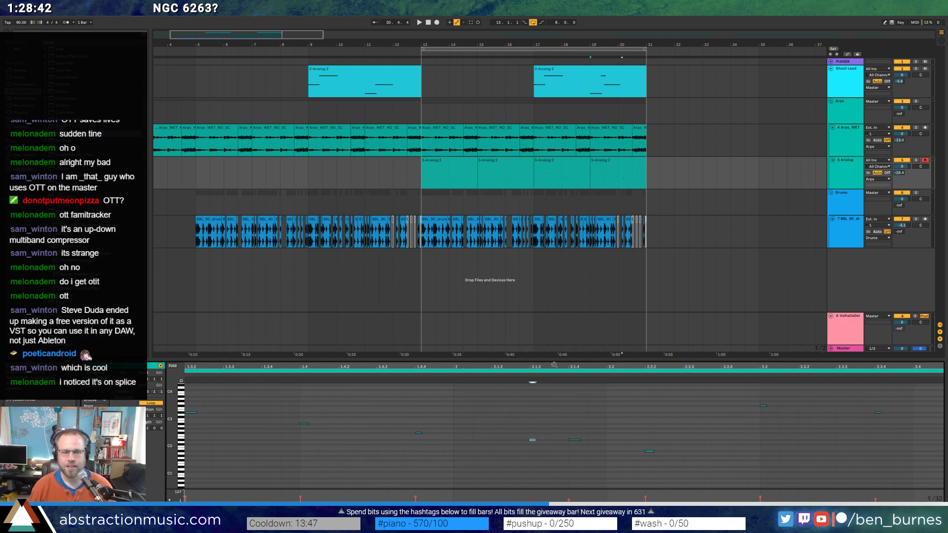
{"action": "key", "text": "shift+Tab"}
{"action": "left_click", "coordinate": [251, 457]}
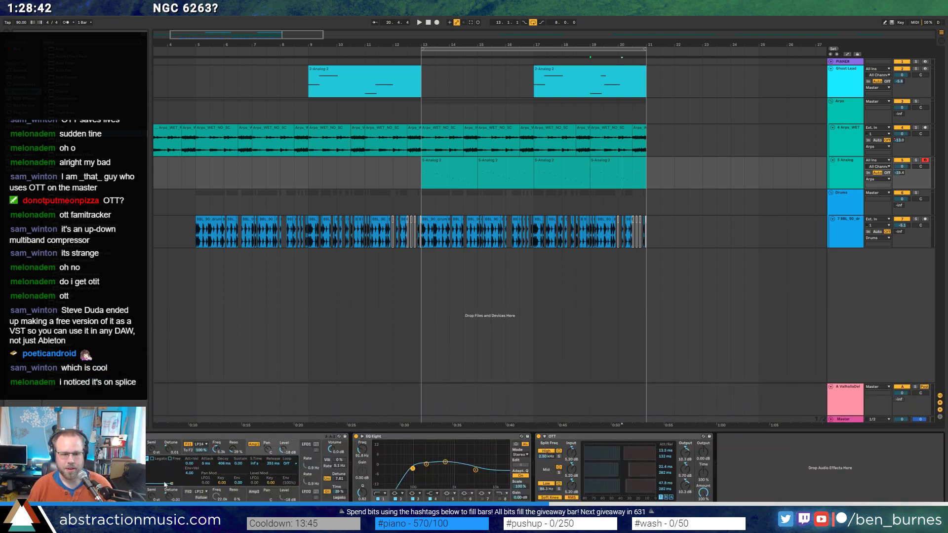
Lengthen all notes in the Analog clips starting at bars 13 and 15 to about a sixteenth note each.
{"action": "double_click", "coordinate": [446, 161]}
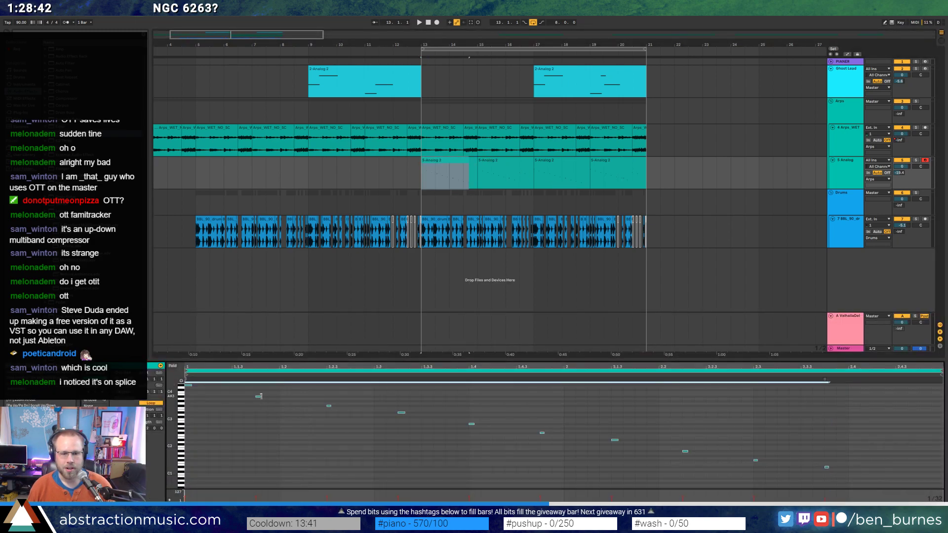
{"action": "left_click_drag", "start_coordinate": [267, 397], "coordinate": [279, 396]}
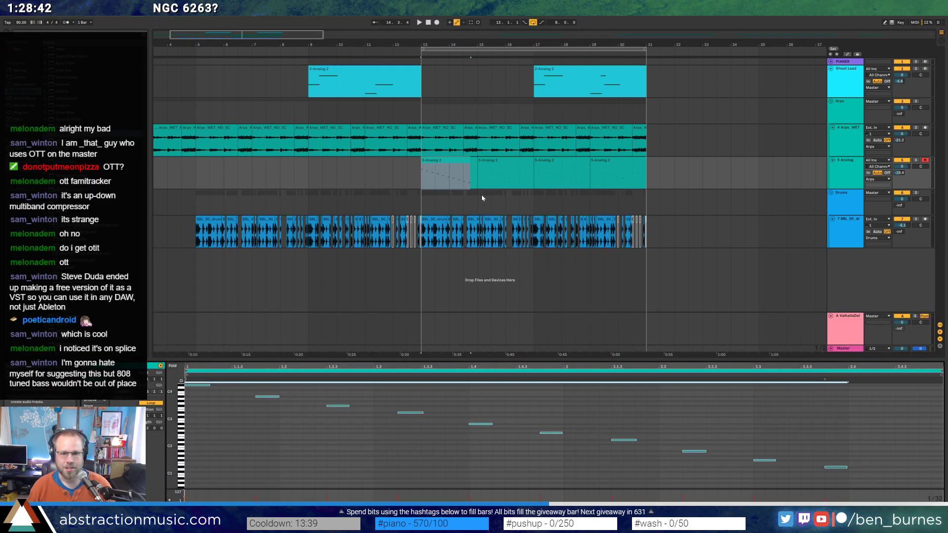
{"action": "left_click", "coordinate": [493, 163]}
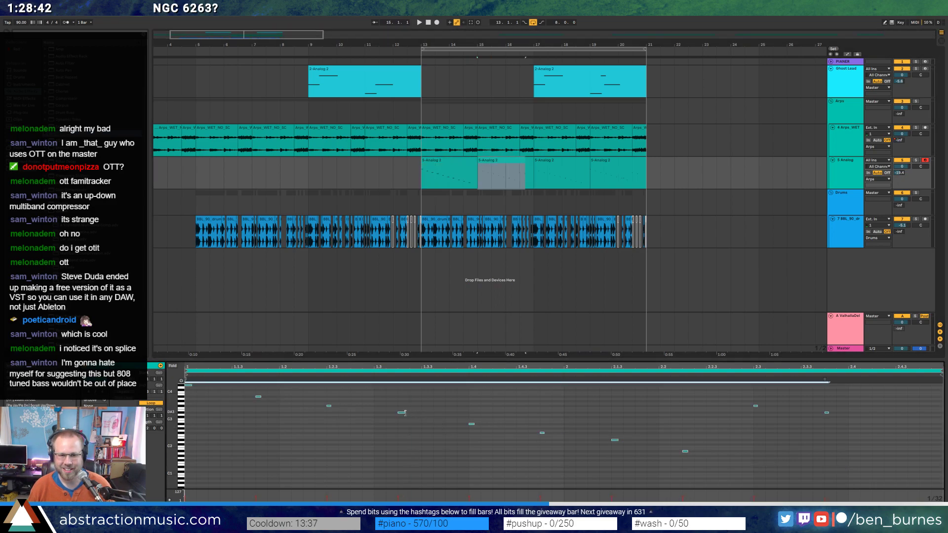
{"action": "left_click_drag", "start_coordinate": [404, 412], "coordinate": [420, 412]}
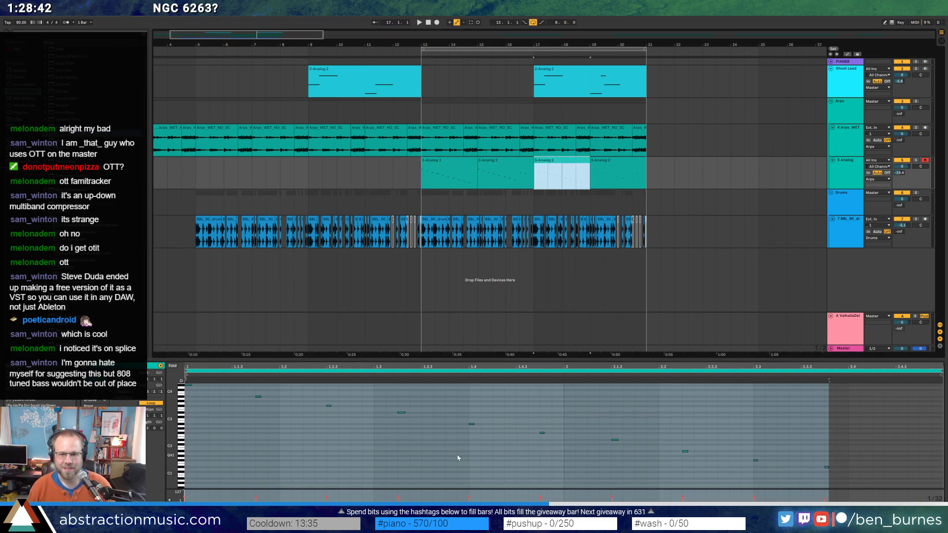
Lengthen all notes in the Analog clip at bars 17–19 to about a sixteenth note each.
{"action": "key", "text": "shift+Tab"}
{"action": "key", "text": "shift+Tab"}
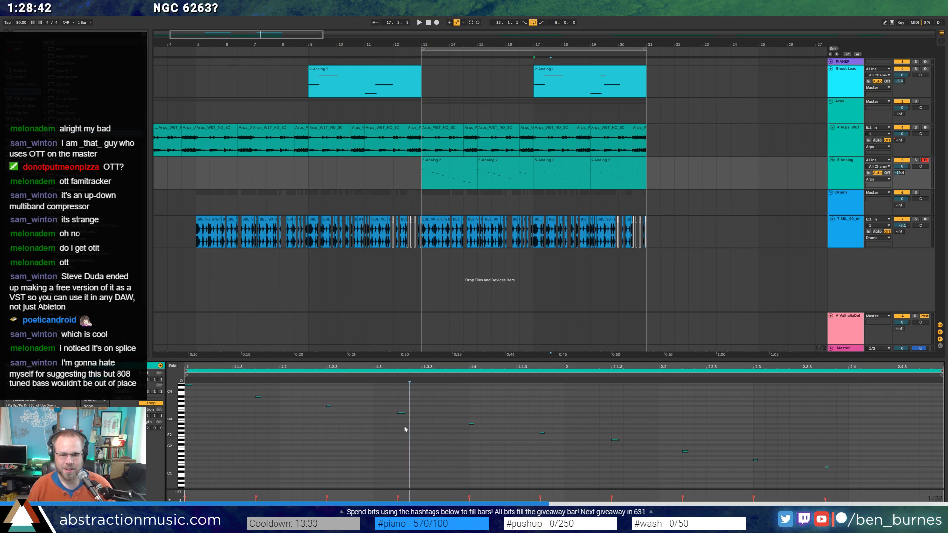
{"action": "key", "text": "ctrl+a"}
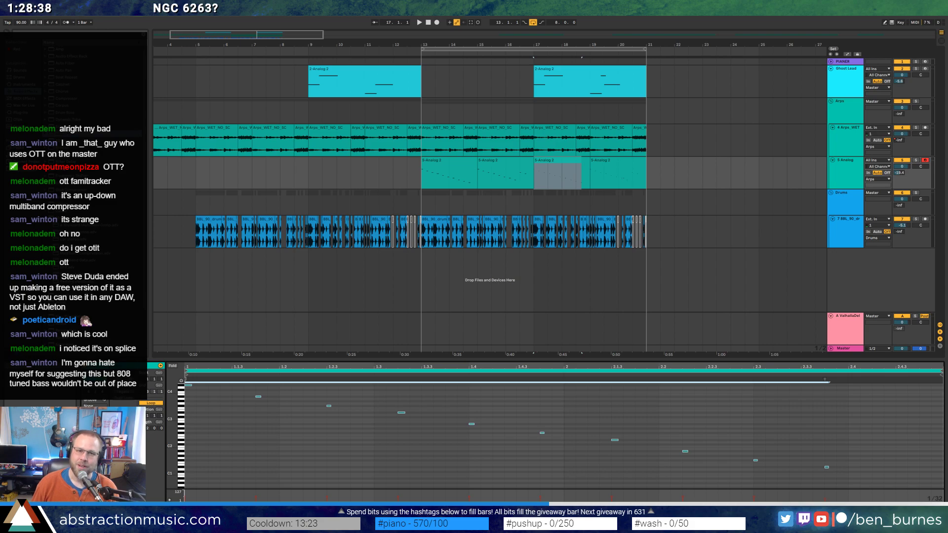
{"action": "left_click", "coordinate": [504, 434]}
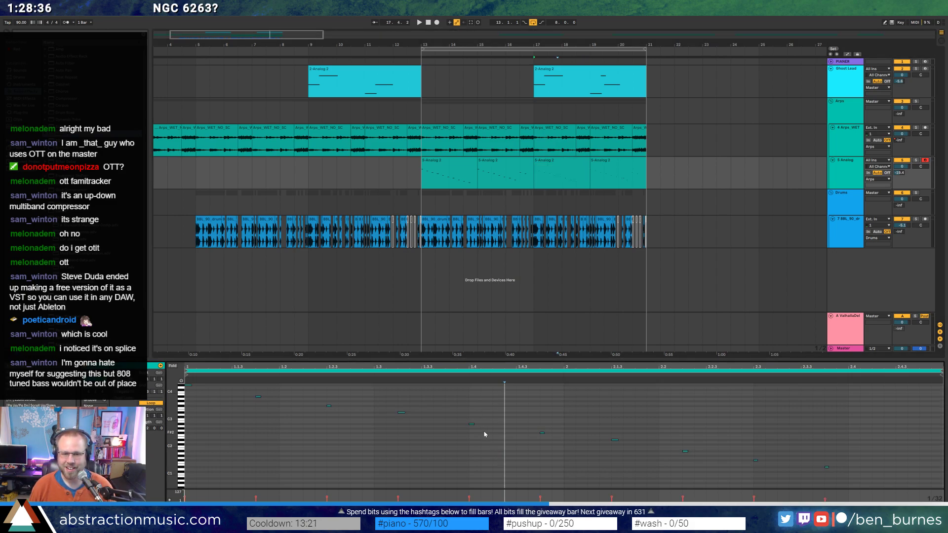
{"action": "key", "text": "ctrl+a"}
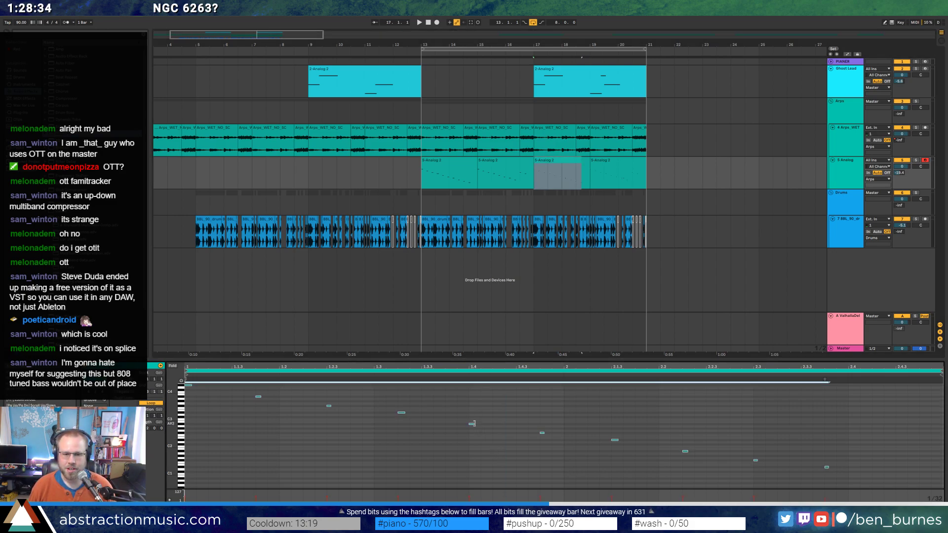
{"action": "left_click_drag", "start_coordinate": [472, 423], "coordinate": [492, 423]}
{"action": "left_click", "coordinate": [551, 445]}
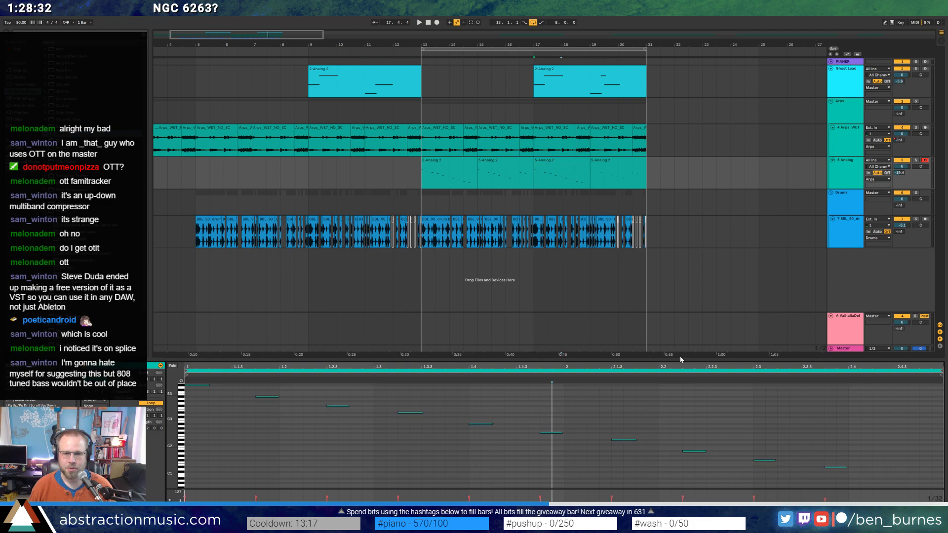
Lengthen every note except the short one at 3.1.3 in the bars 19–21 Analog clip to about a sixteenth note.
{"action": "left_click", "coordinate": [601, 160]}
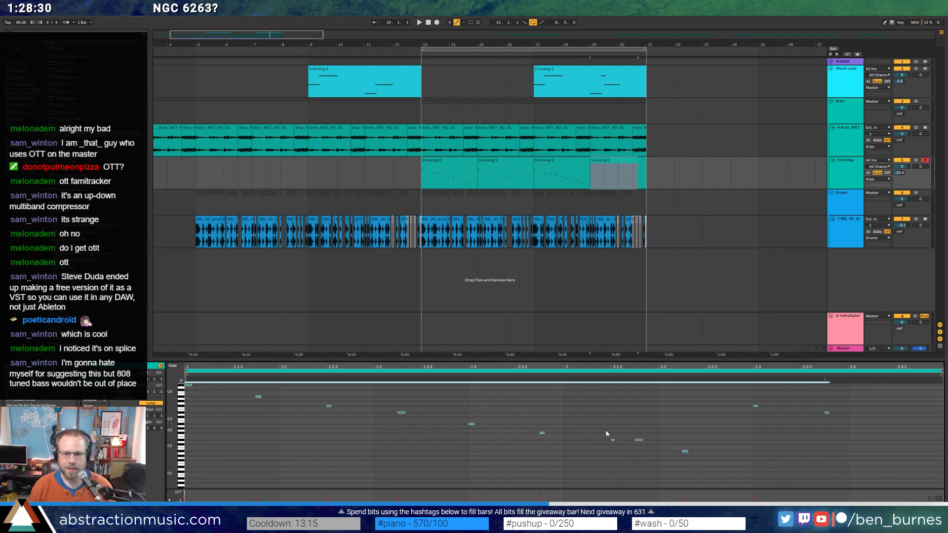
{"action": "left_click", "coordinate": [613, 440]}
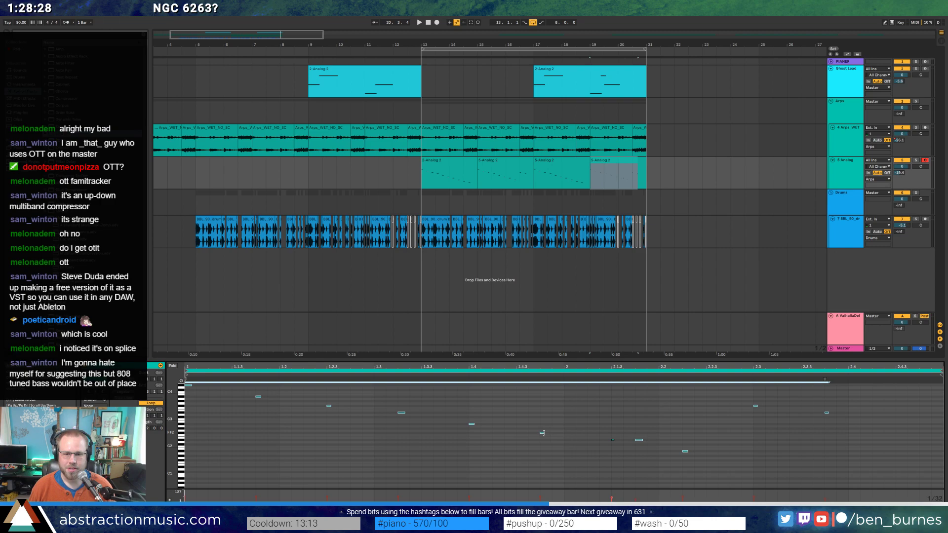
{"action": "left_click_drag", "start_coordinate": [542, 433], "coordinate": [564, 433]}
{"action": "left_click", "coordinate": [613, 443]}
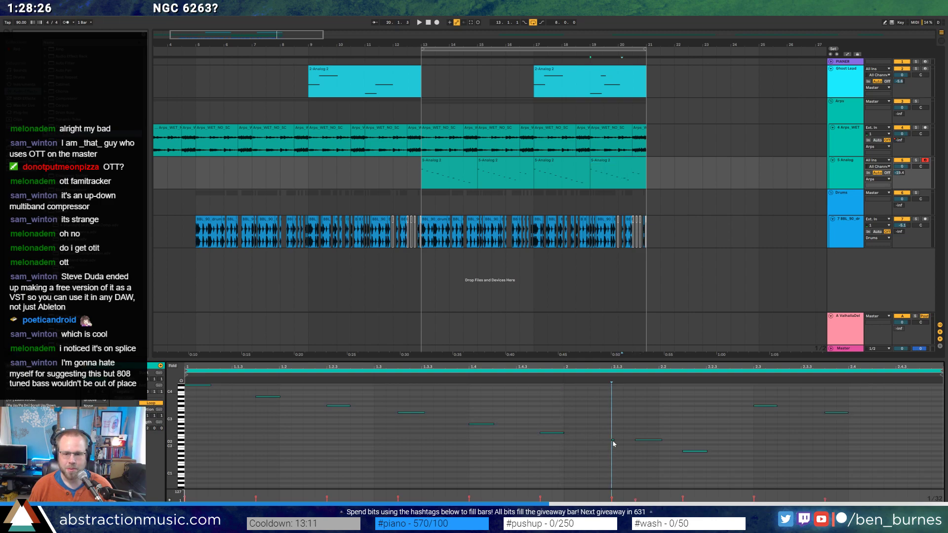
Slightly lengthen the short note at 3.1.3 and play the loop with the Analog track's device chain shown.
{"action": "left_click", "coordinate": [616, 440]}
{"action": "key", "text": "shift+Tab"}
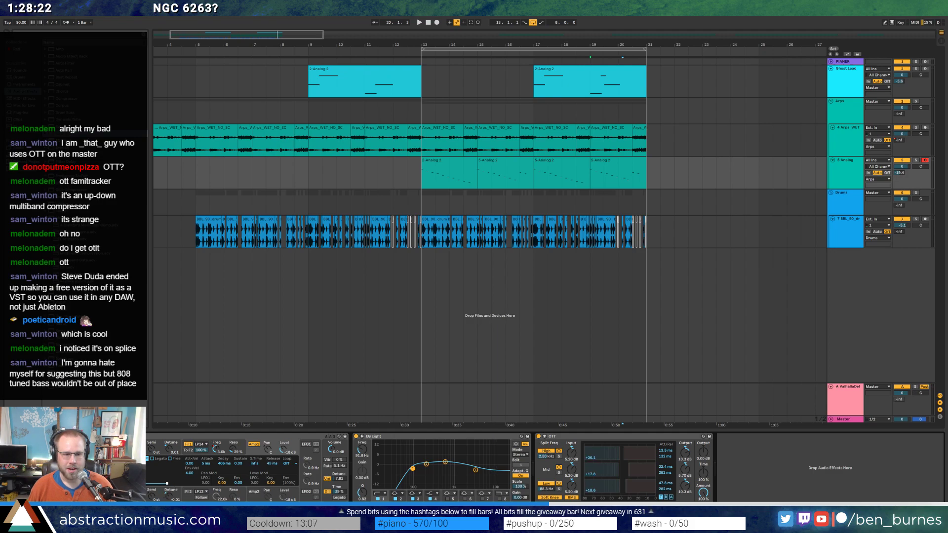
{"action": "key", "text": "space"}
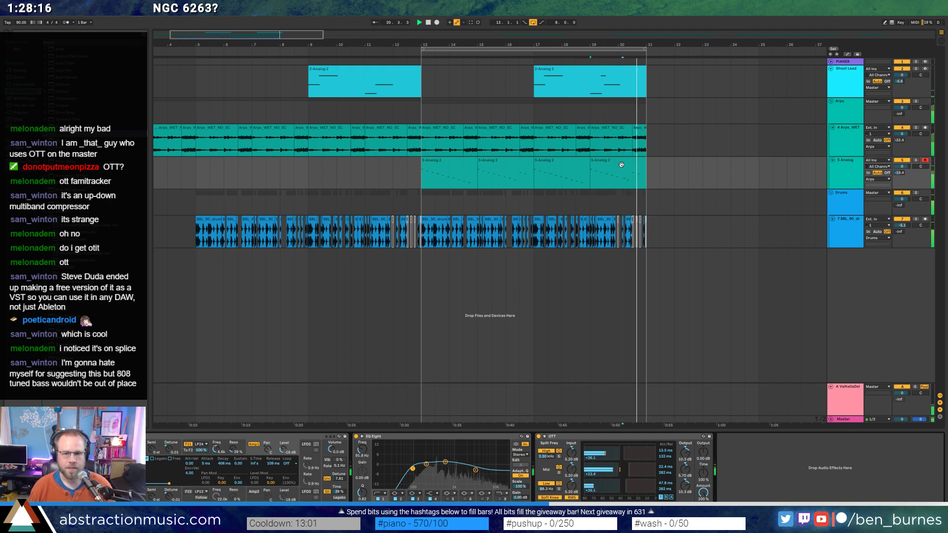
Add a short same-pitch note just before each of the last two notes of the bars 19–21 Analog clip, auditioning the first addition.
{"action": "left_click", "coordinate": [633, 172]}
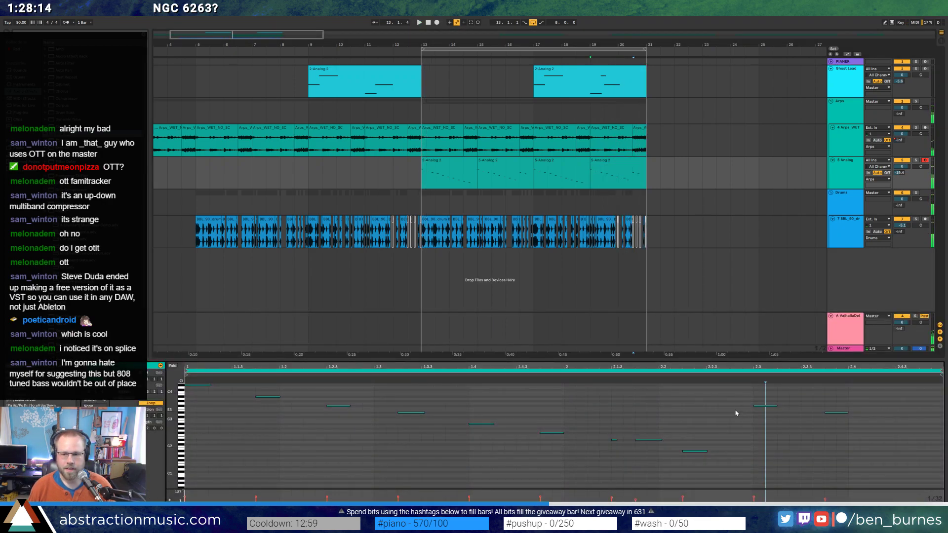
{"action": "double_click", "coordinate": [731, 405]}
{"action": "left_click_drag", "start_coordinate": [741, 405], "coordinate": [735, 405]}
{"action": "key", "text": "space"}
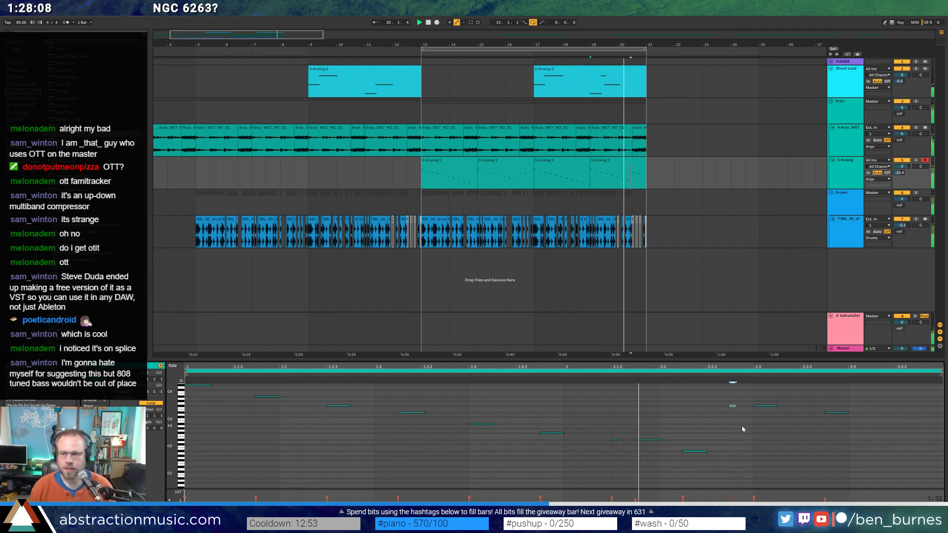
{"action": "key", "text": "space"}
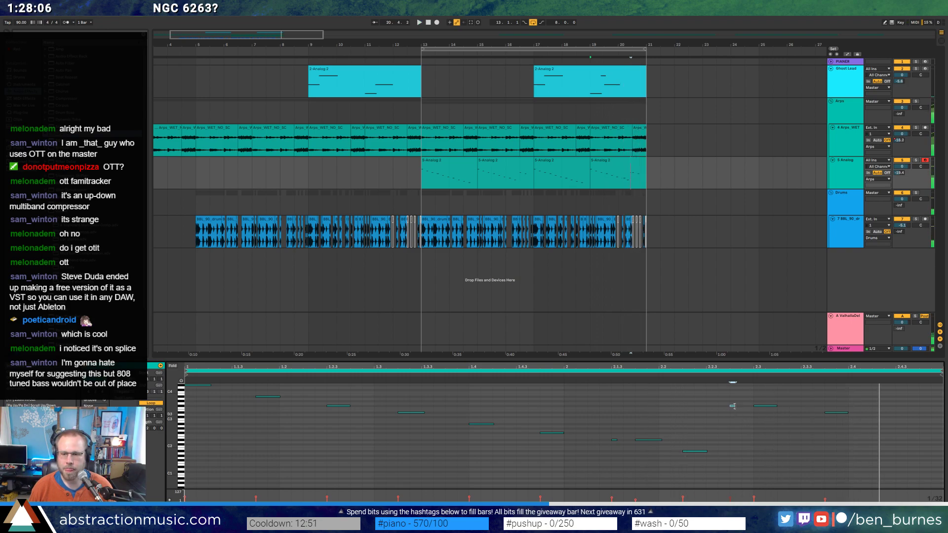
{"action": "left_click_drag", "start_coordinate": [729, 397], "coordinate": [750, 417]}
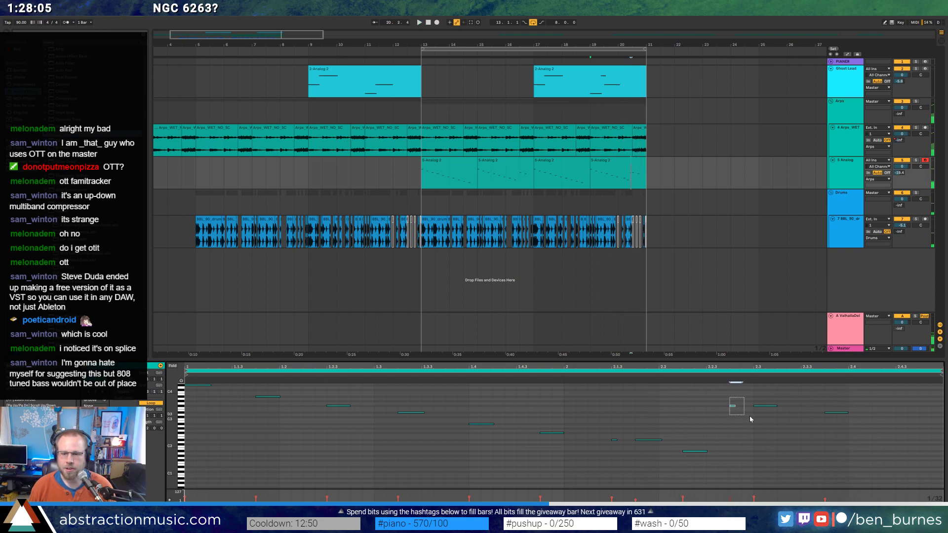
{"action": "double_click", "coordinate": [803, 412]}
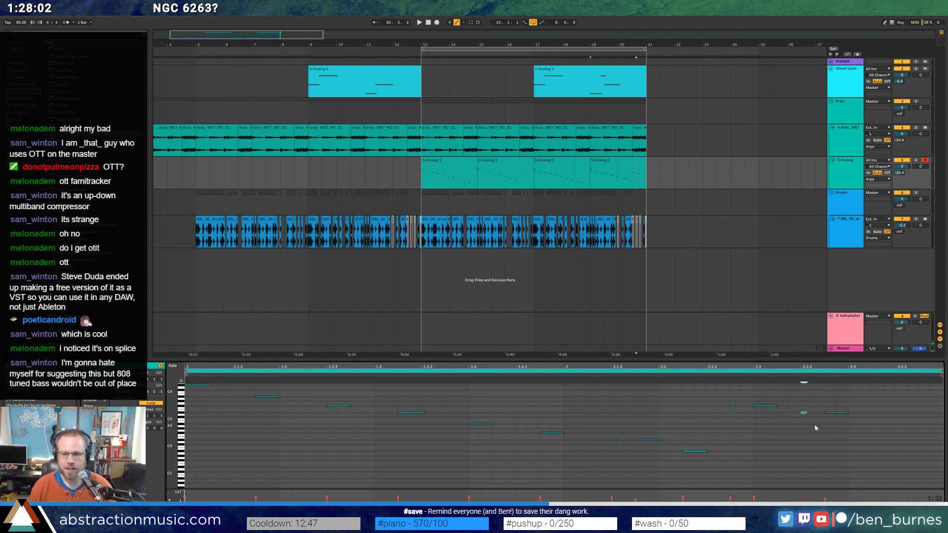
Audition the loop and add a new MIDI track below the drum loop track in the Drums group.
{"action": "key", "text": "space"}
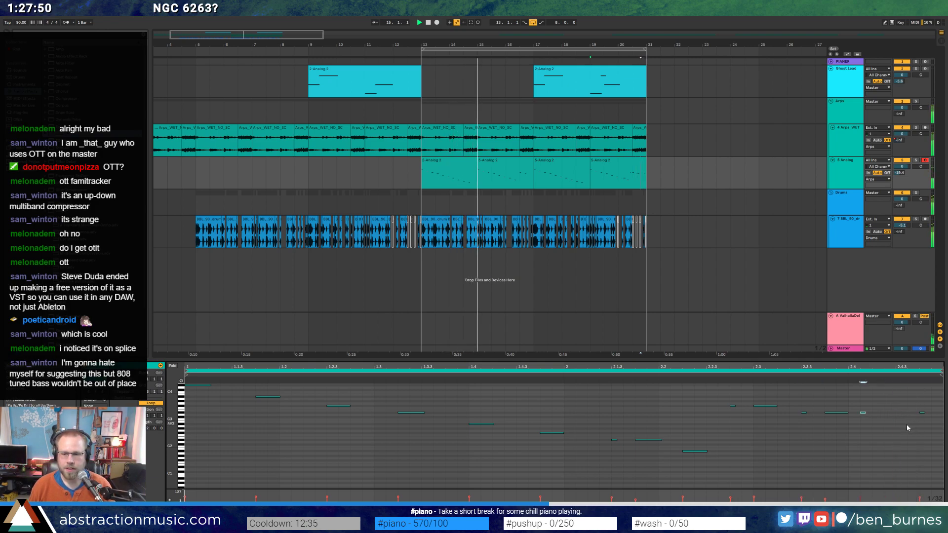
{"action": "key", "text": "shift+Tab"}
{"action": "left_click", "coordinate": [883, 332]}
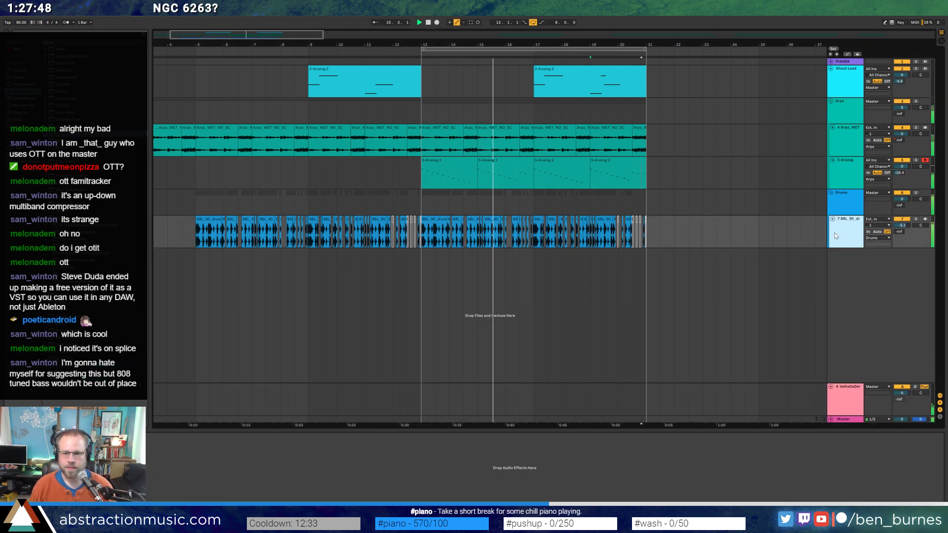
{"action": "double_click", "coordinate": [831, 270]}
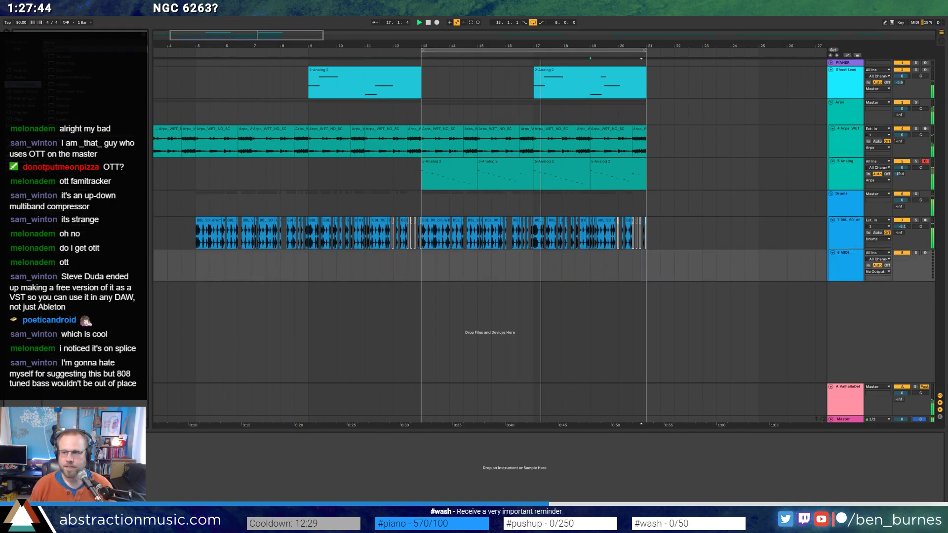
{"action": "key", "text": "space"}
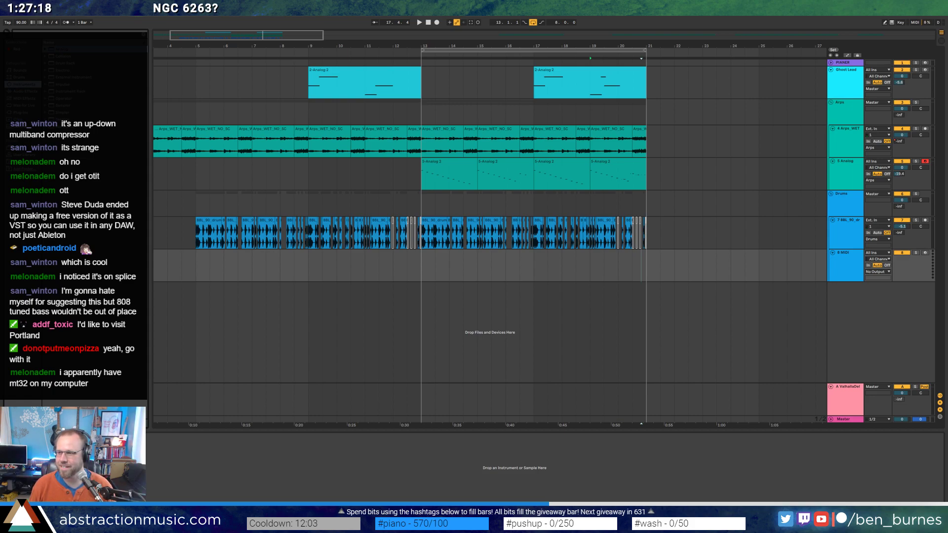
Save the Live Set as "2019-05-08 NGC 6263" in the 2 Hour Tracks 2019 folder.
{"action": "left_click", "coordinate": [10, 12]}
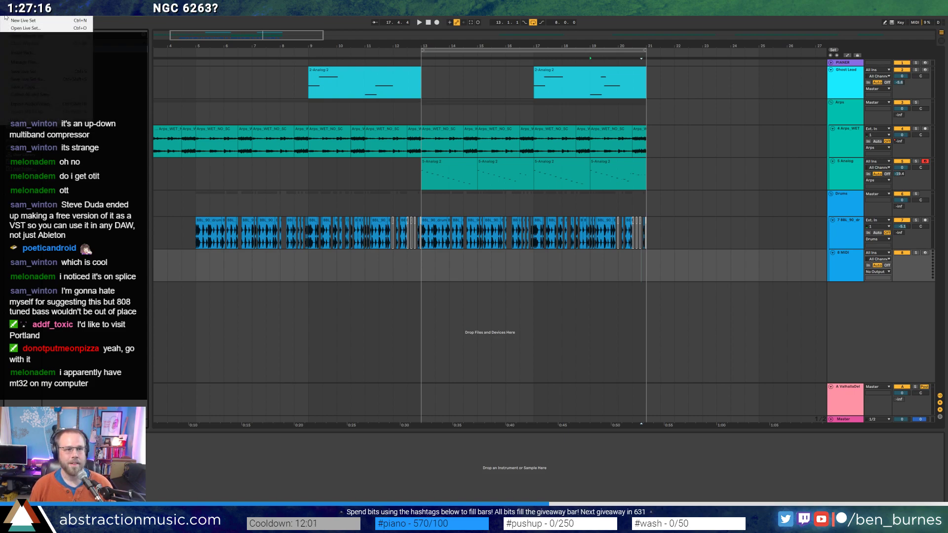
{"action": "left_click", "coordinate": [42, 80]}
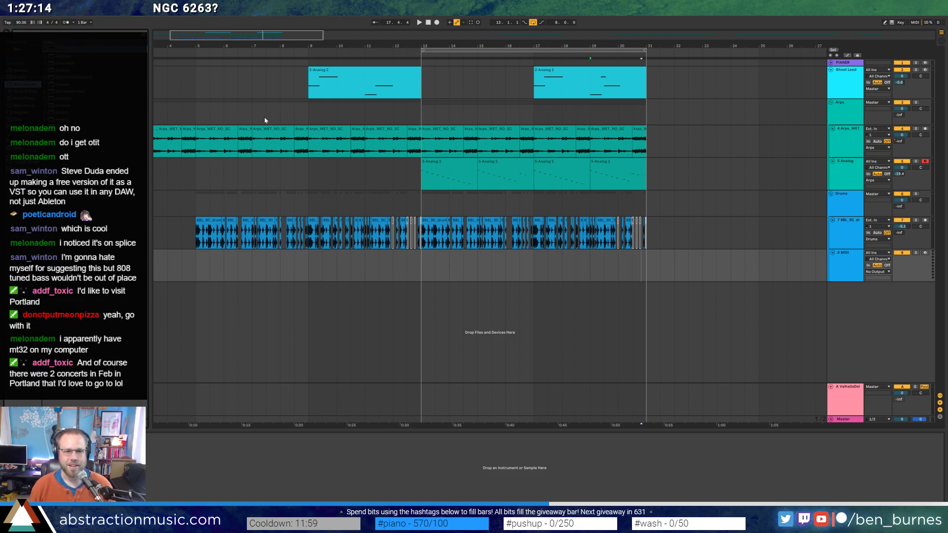
{"action": "left_click_drag", "start_coordinate": [382, 103], "coordinate": [410, 113]}
{"action": "left_click", "coordinate": [386, 121]}
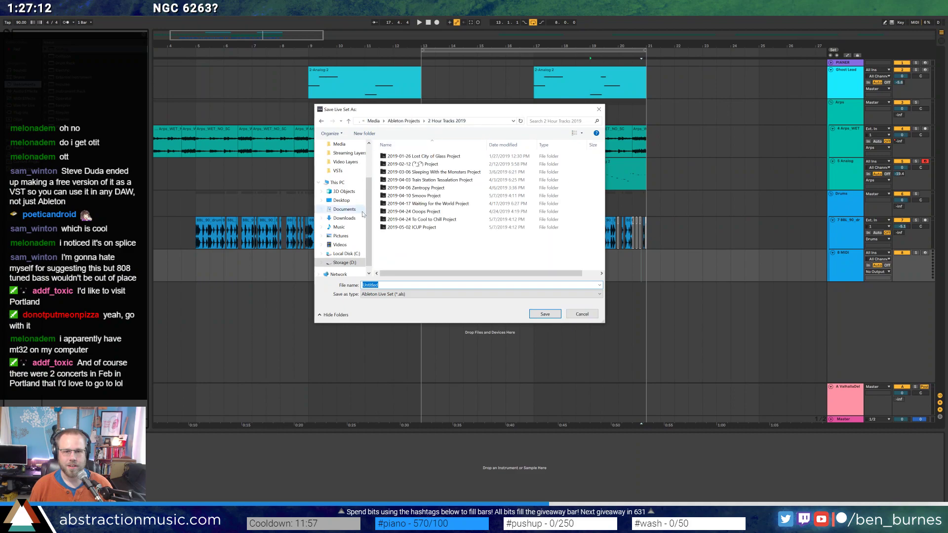
{"action": "left_click", "coordinate": [423, 285]}
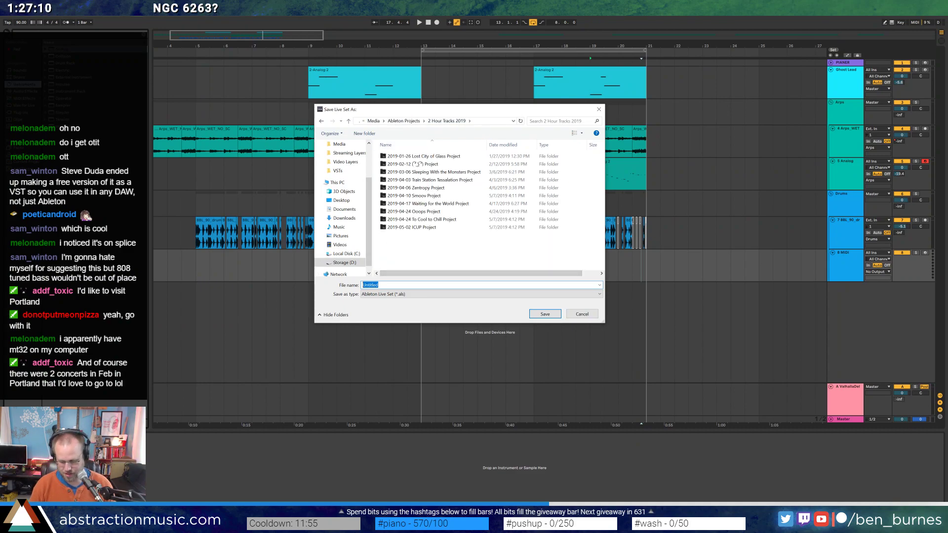
{"action": "type", "text": "2019-0"}
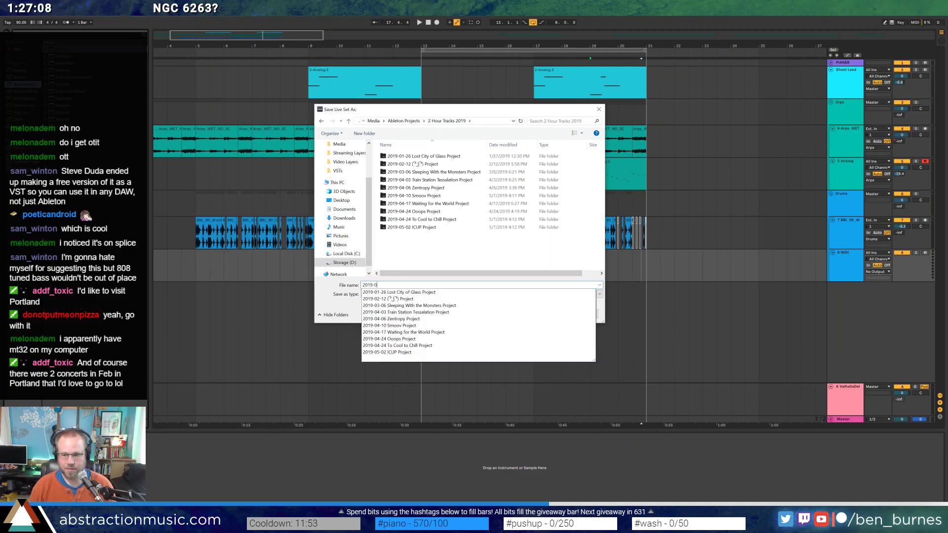
{"action": "type", "text": "5-08 NGC 6263"}
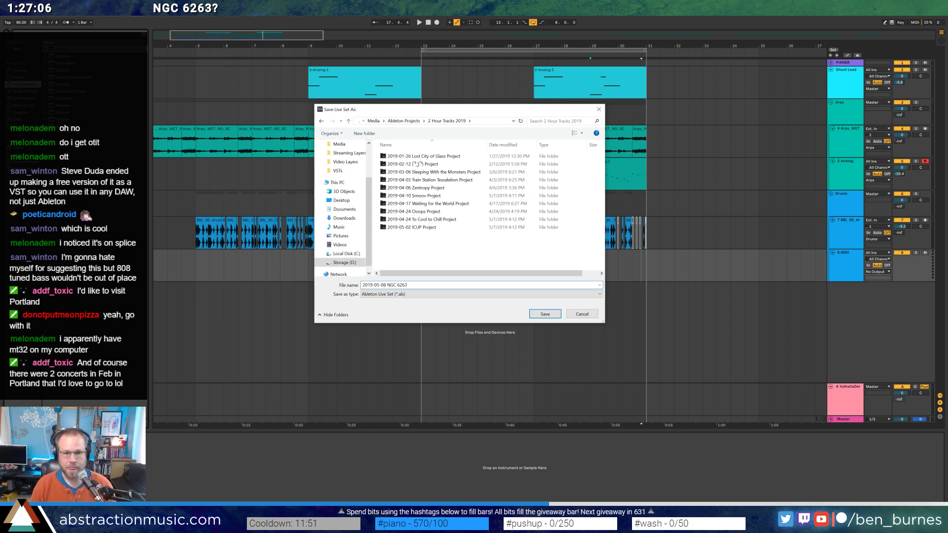
{"action": "key", "text": "Return"}
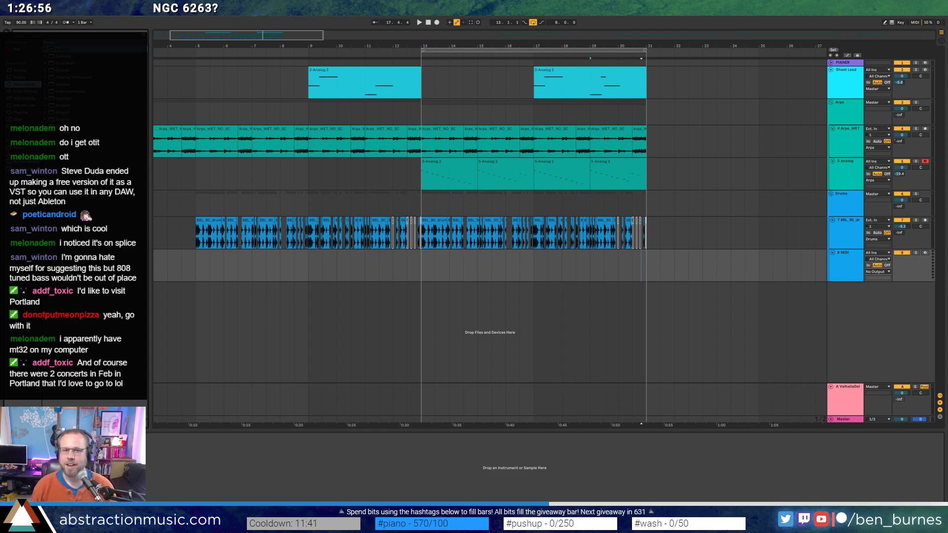
Audition briefly from bar 13 and load an empty Drum Rack onto the new MIDI track.
{"action": "left_click", "coordinate": [415, 107]}
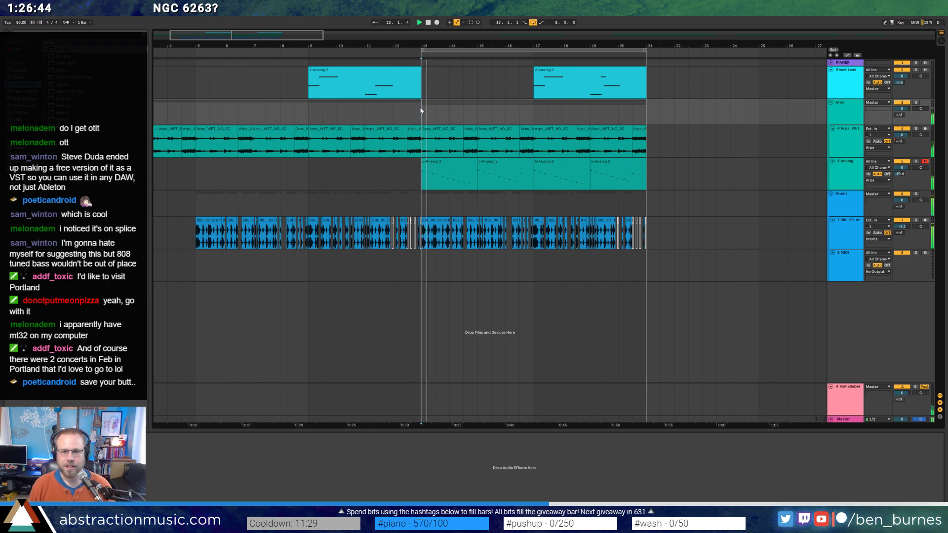
{"action": "key", "text": "space"}
{"action": "left_click", "coordinate": [417, 269]}
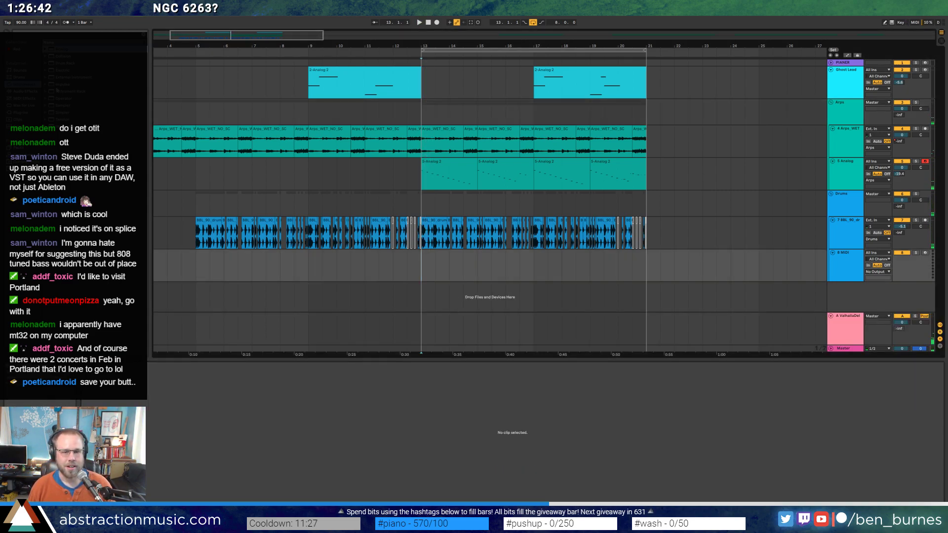
{"action": "left_click", "coordinate": [18, 92]}
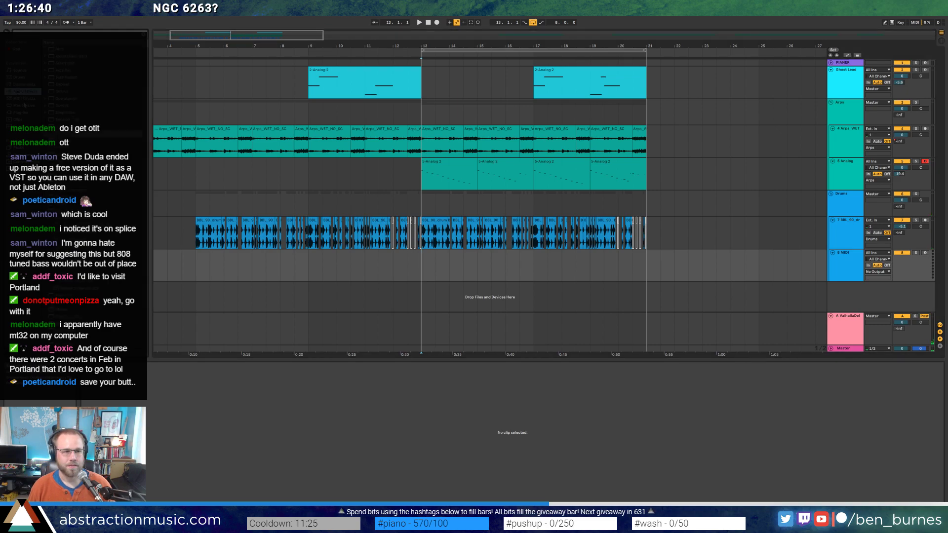
{"action": "left_click_drag", "start_coordinate": [66, 64], "coordinate": [475, 242]}
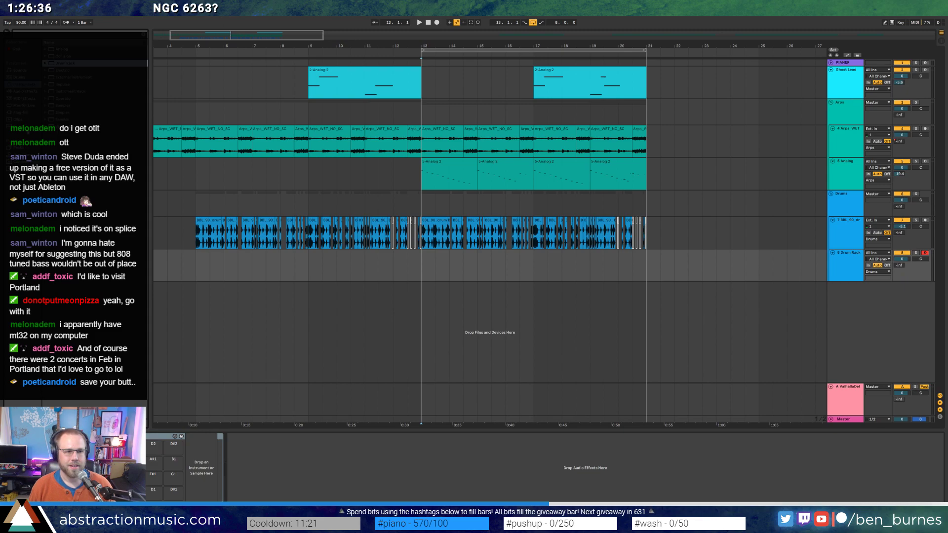
Search the browser for "808" and load the Kick 808 Tone sample into the Drum Rack.
{"action": "left_click", "coordinate": [18, 126]}
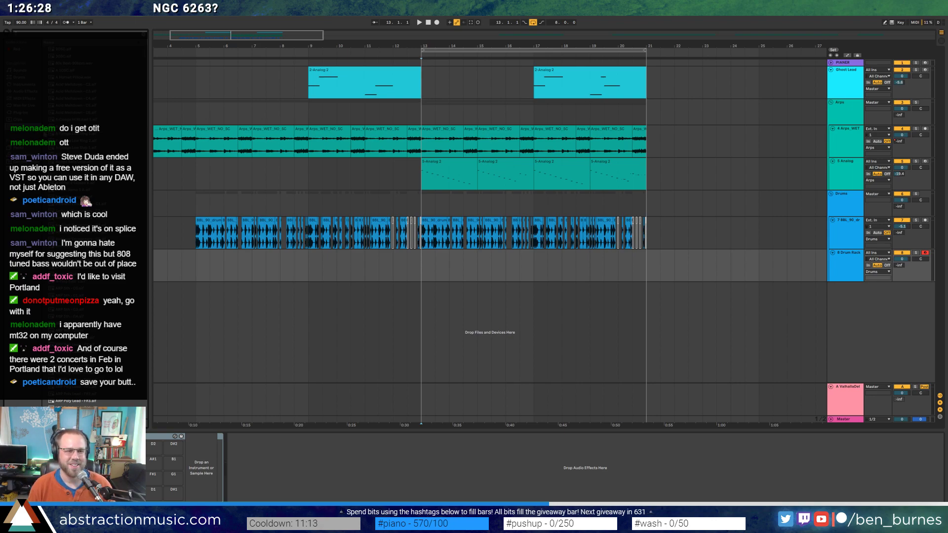
{"action": "type", "text": "808"}
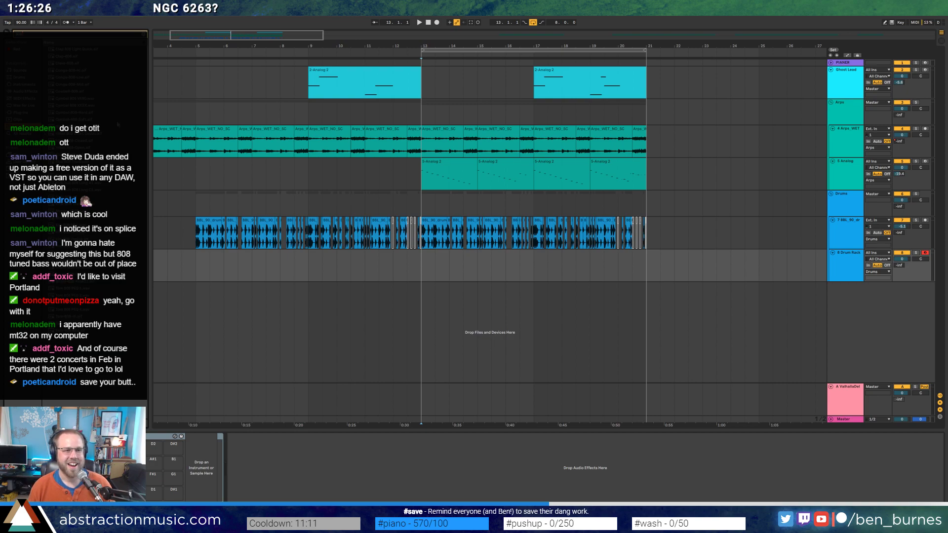
{"action": "left_click", "coordinate": [86, 163]}
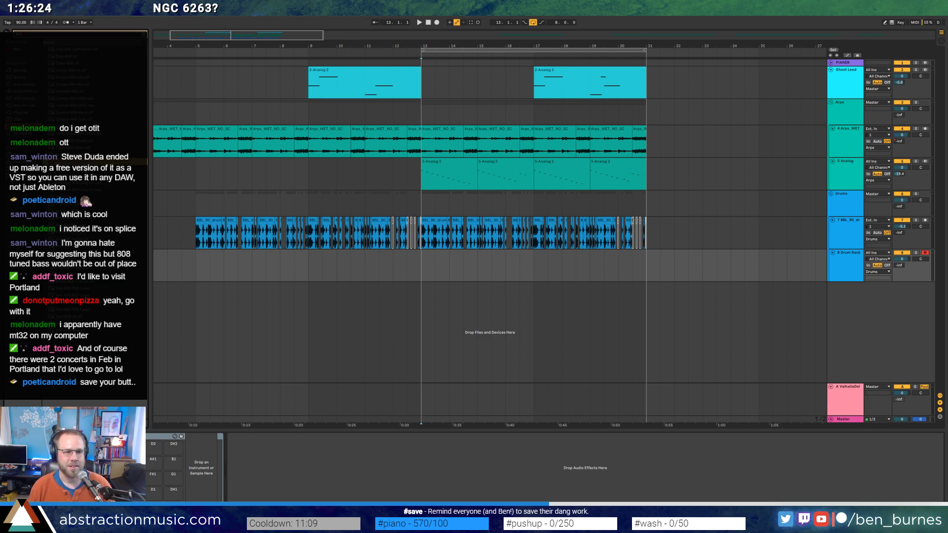
{"action": "key", "text": "Down"}
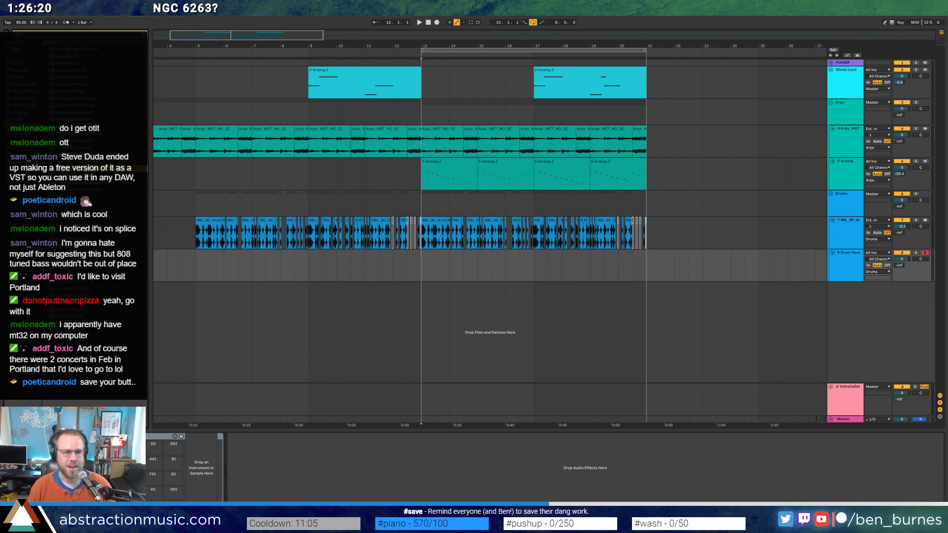
{"action": "key", "text": "Return"}
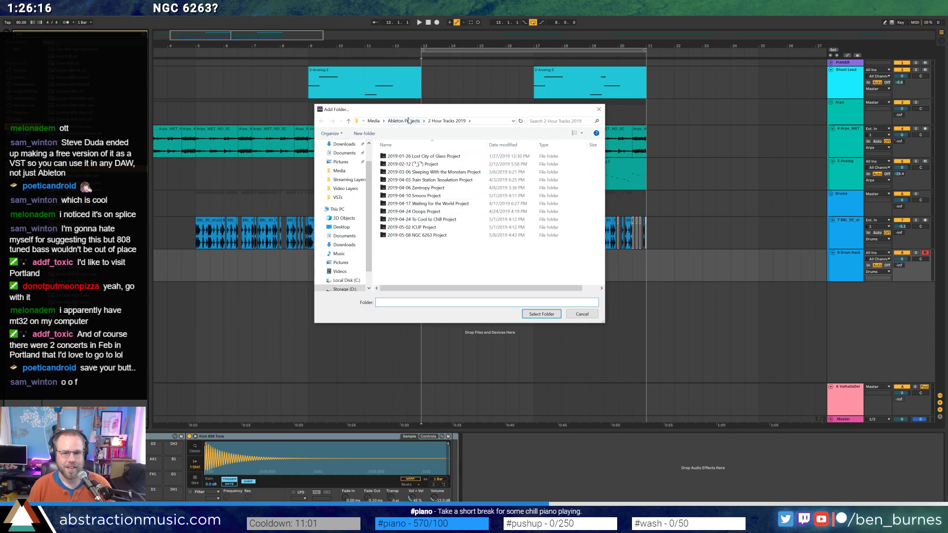
Add a folder from Ableton Folders, inside Media on the Storage (D:) drive, to the browser.
{"action": "left_click", "coordinate": [405, 122]}
{"action": "left_click", "coordinate": [426, 121]}
{"action": "double_click", "coordinate": [403, 164]}
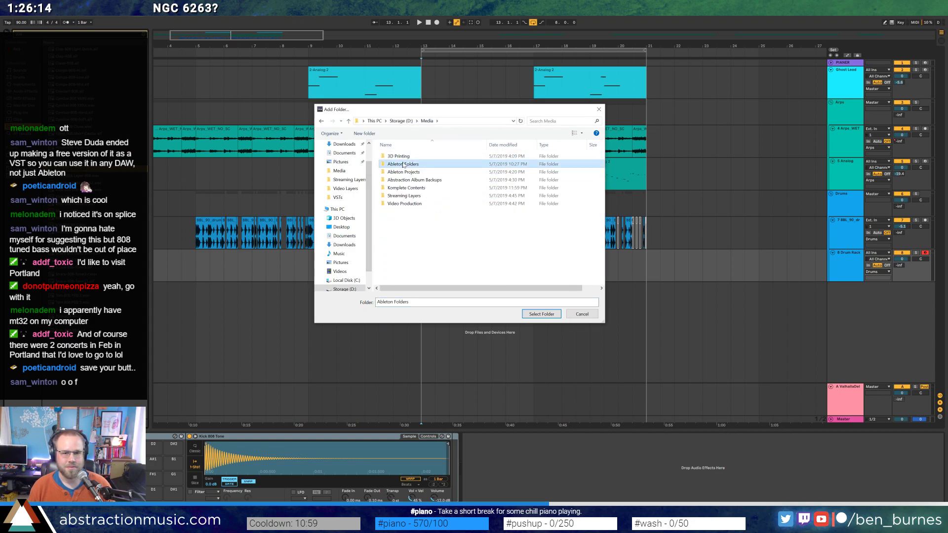
{"action": "double_click", "coordinate": [409, 173]}
{"action": "left_click", "coordinate": [541, 314]}
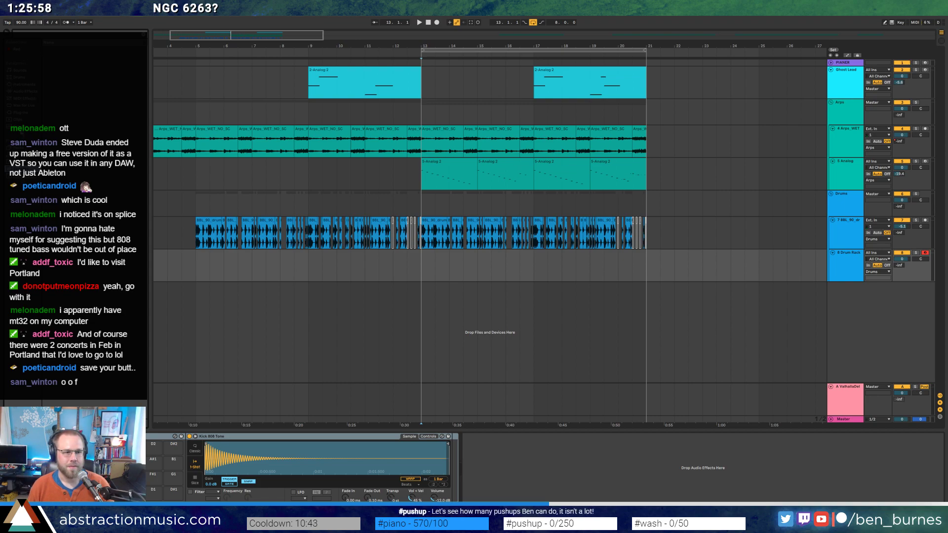
Load a Tuner after the Kick 808 Tone in the Drum Rack and show the sampler's pitch controls.
{"action": "left_click", "coordinate": [99, 272]}
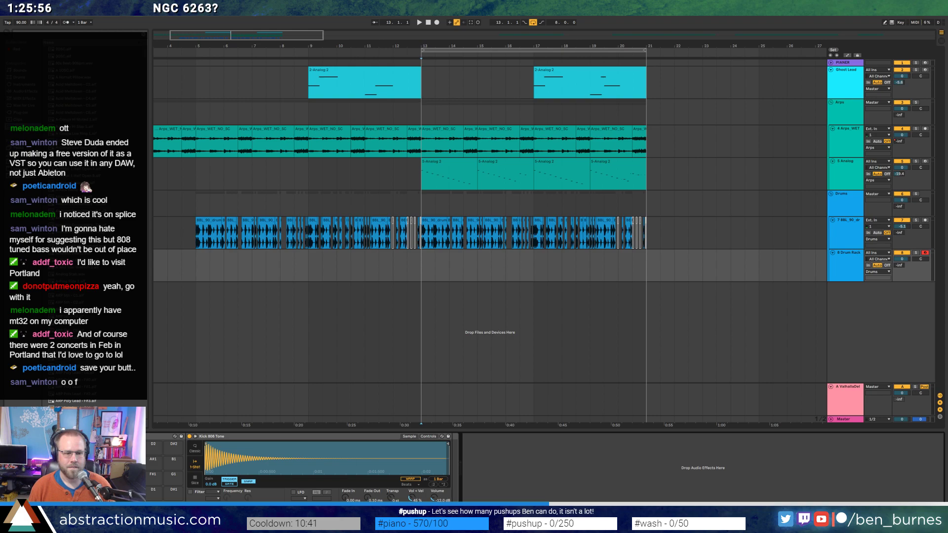
{"action": "left_click", "coordinate": [27, 93]}
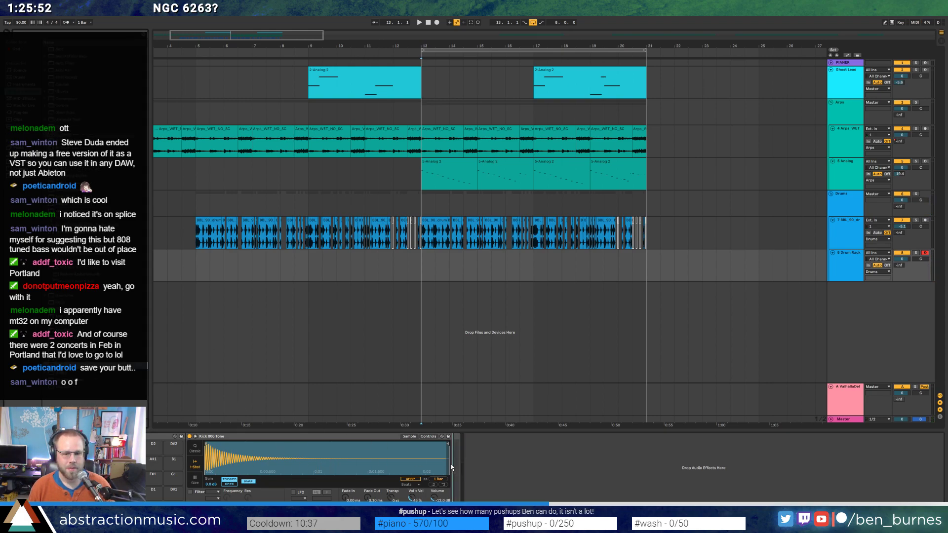
{"action": "key", "text": "Return"}
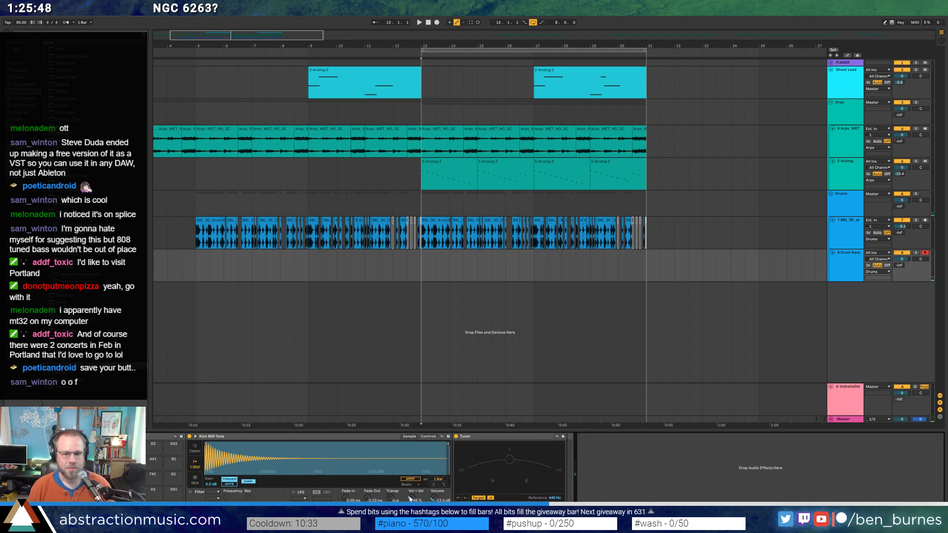
{"action": "left_click", "coordinate": [429, 437]}
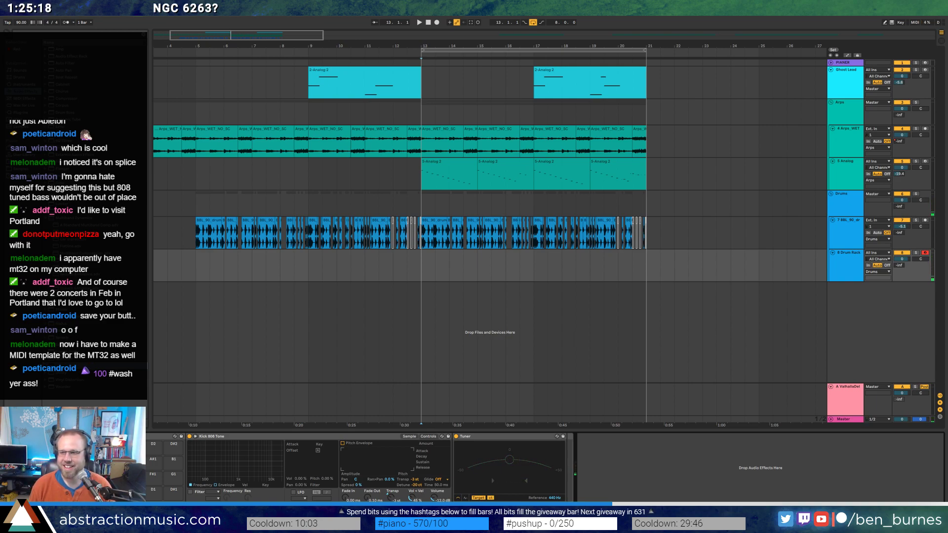
Create a MIDI clip at bars 13–15 on the Drum Rack track, draw a quarter-length kick note at its start and audition it.
{"action": "left_click_drag", "start_coordinate": [420, 273], "coordinate": [474, 271]}
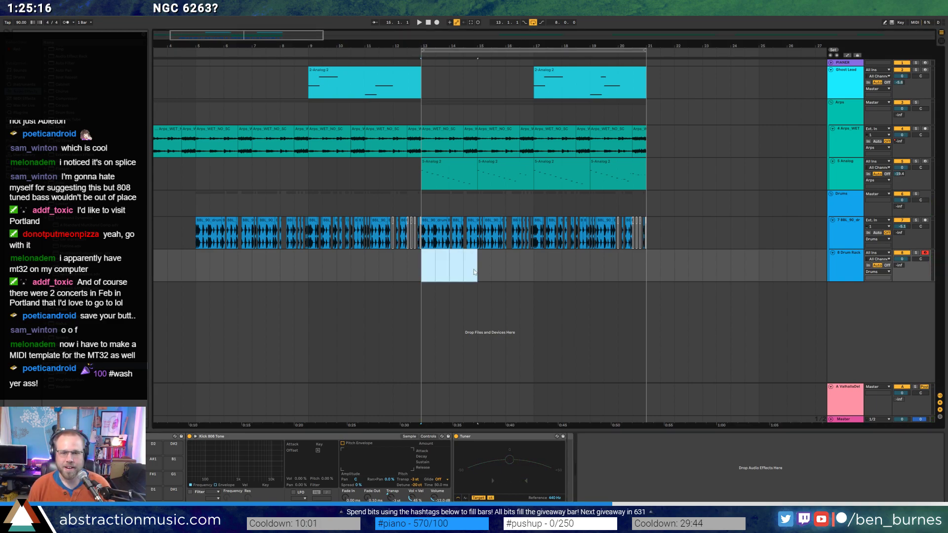
{"action": "key", "text": "ctrl+shift+m"}
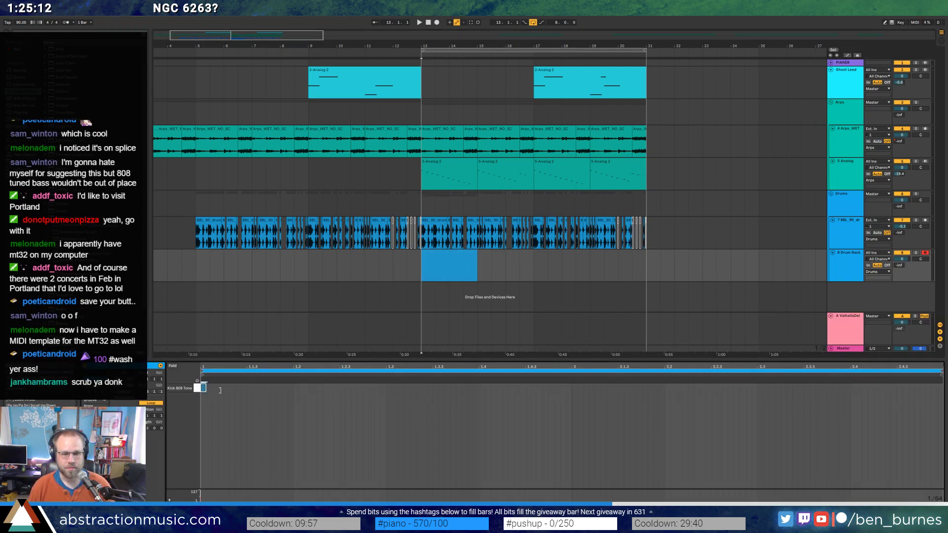
{"action": "left_click_drag", "start_coordinate": [201, 389], "coordinate": [291, 391]}
{"action": "key", "text": "space"}
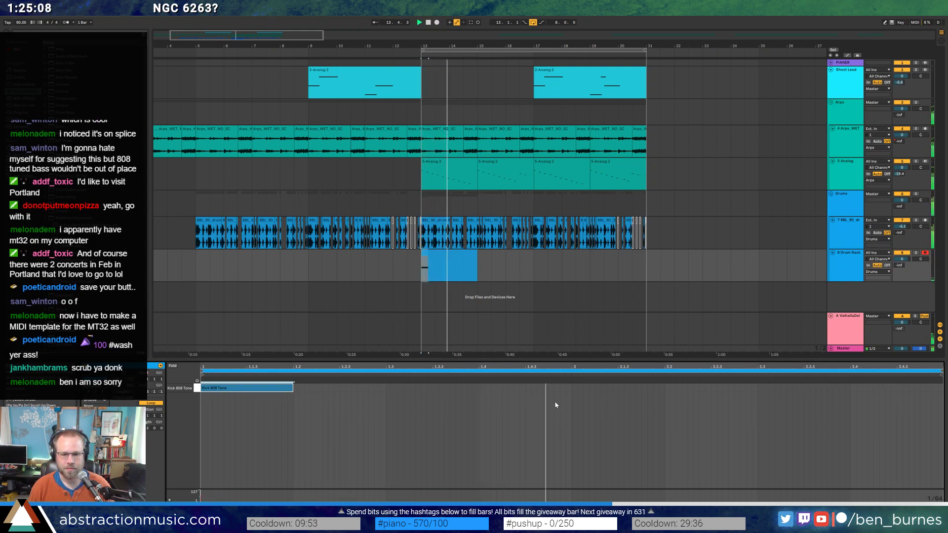
{"action": "key", "text": "space"}
Add a sixteenth-length kick just before the clip's second bar, a quarter-length one on that bar and an eighth-length one at 2.3.3.
{"action": "left_click", "coordinate": [549, 389]}
{"action": "key", "text": "ctrl+d"}
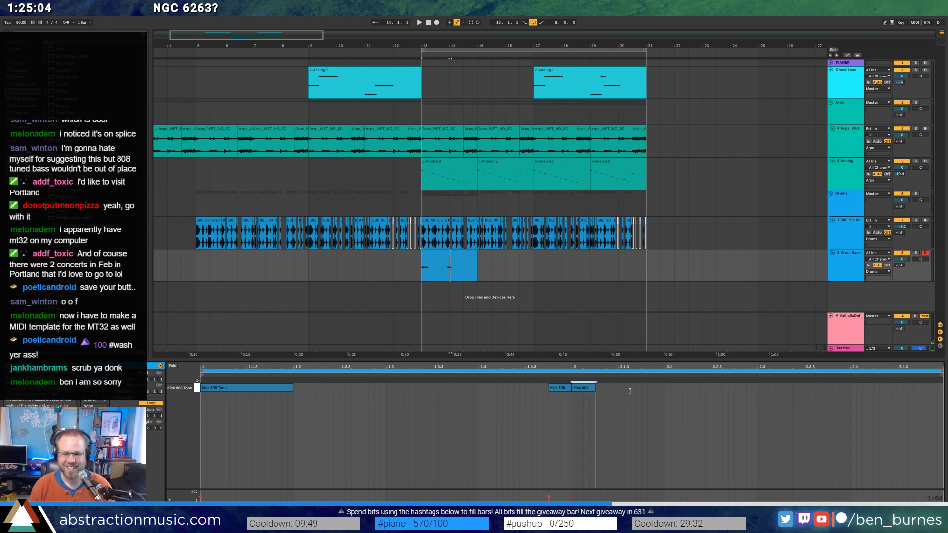
{"action": "left_click_drag", "start_coordinate": [594, 388], "coordinate": [813, 395]}
{"action": "left_click", "coordinate": [559, 389]}
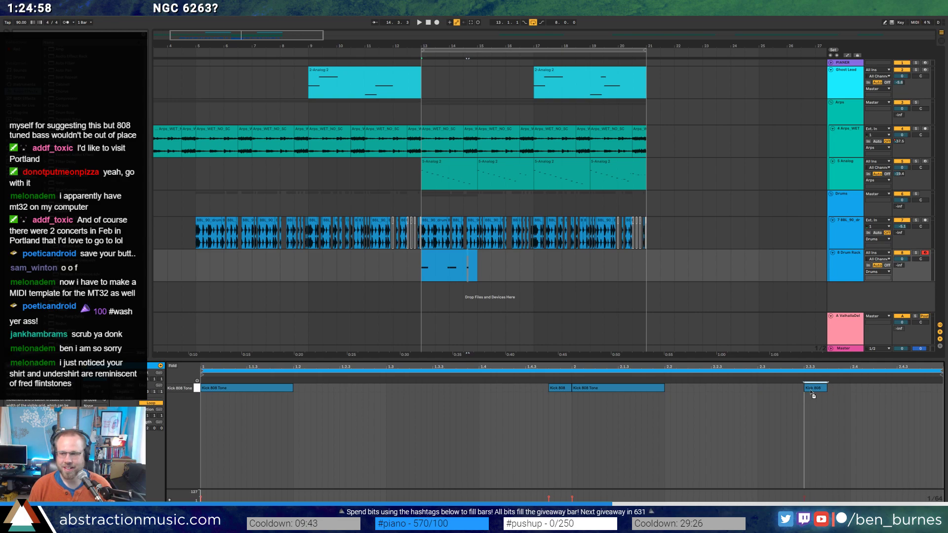
{"action": "left_click_drag", "start_coordinate": [827, 390], "coordinate": [849, 389]}
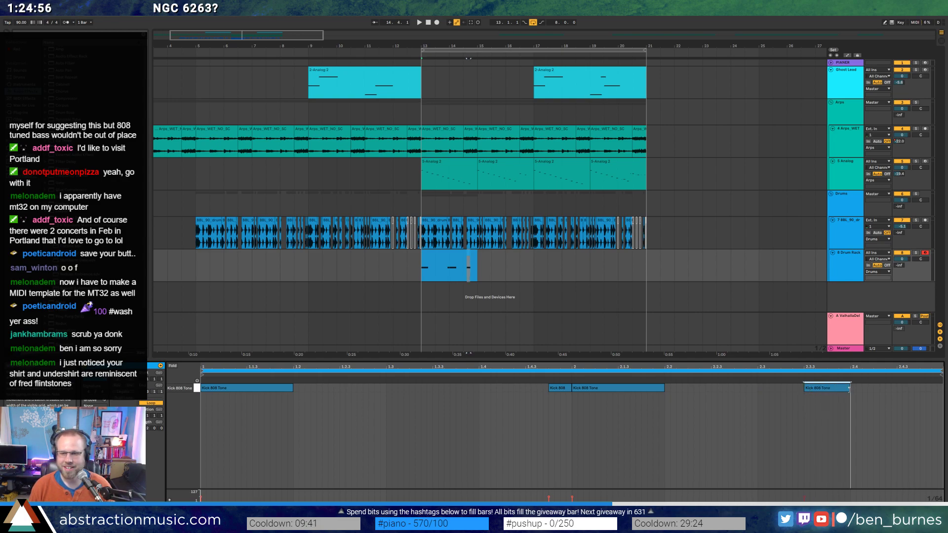
Select all the kick notes, play them with the Drum Rack track soloed, and turn solo off to hear the full mix.
{"action": "key", "text": "ctrl+a"}
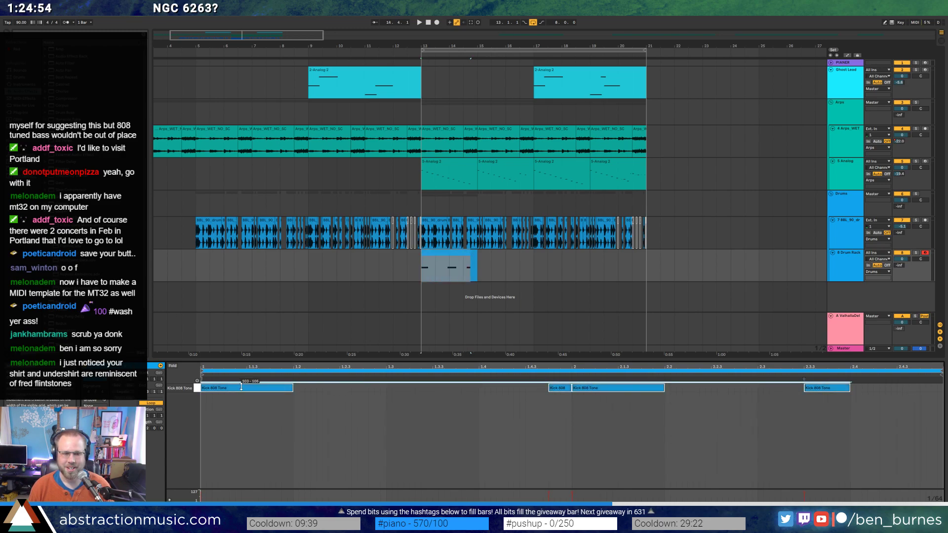
{"action": "key", "text": "space"}
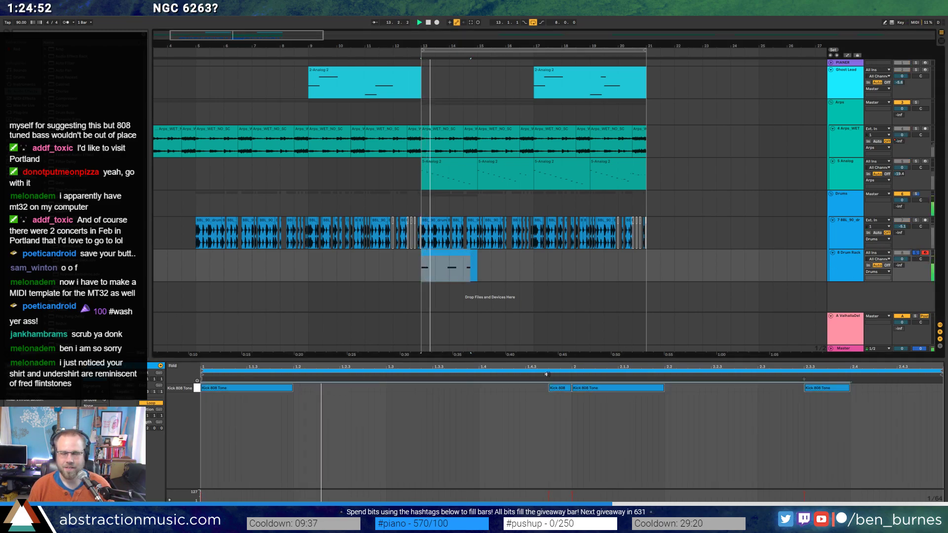
{"action": "left_click", "coordinate": [915, 253]}
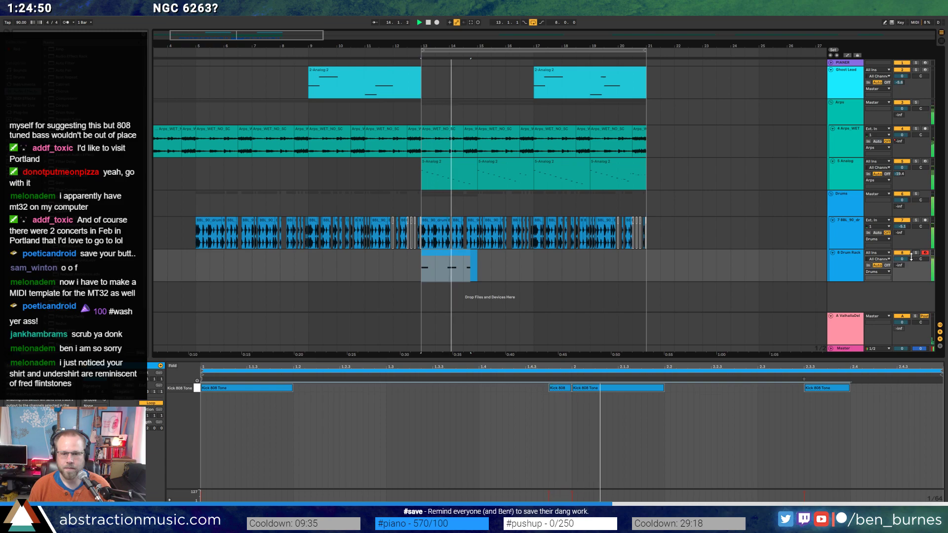
Extend the looping kick clip on the Drum Rack track out to bar 21.
{"action": "left_click", "coordinate": [464, 270]}
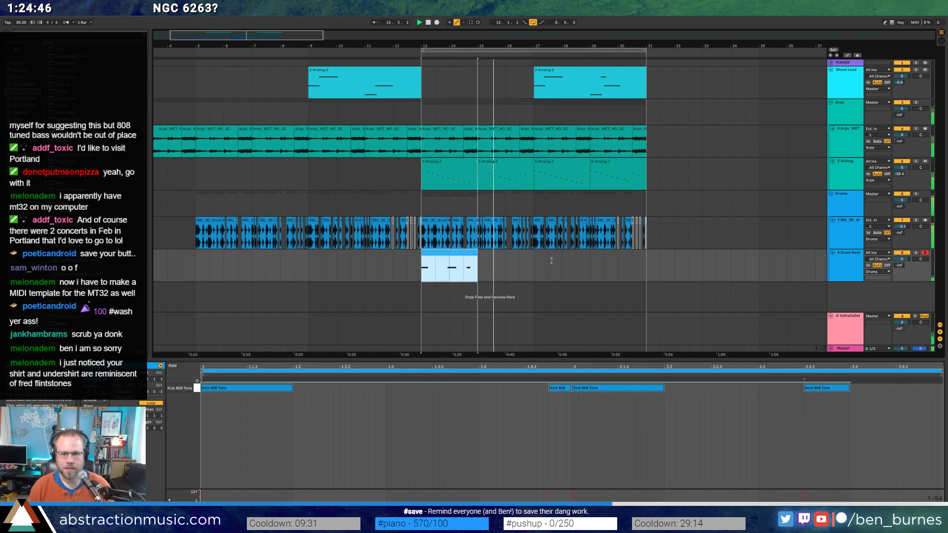
{"action": "left_click_drag", "start_coordinate": [477, 265], "coordinate": [647, 262]}
{"action": "left_click", "coordinate": [647, 262]}
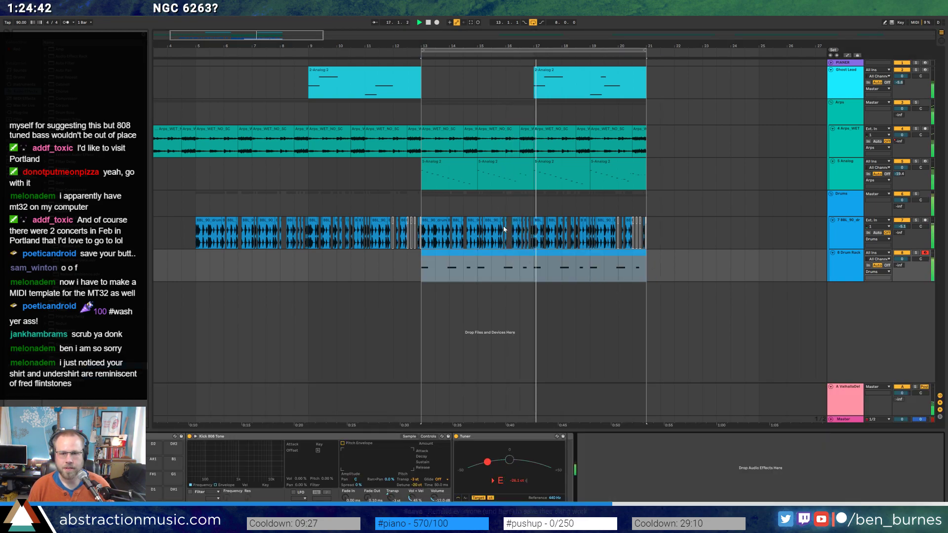
Put a Compressor on the drum loop track, set up its sidechain input and lower its threshold to about -38.1 dB.
{"action": "left_click", "coordinate": [523, 232]}
{"action": "key", "text": "space"}
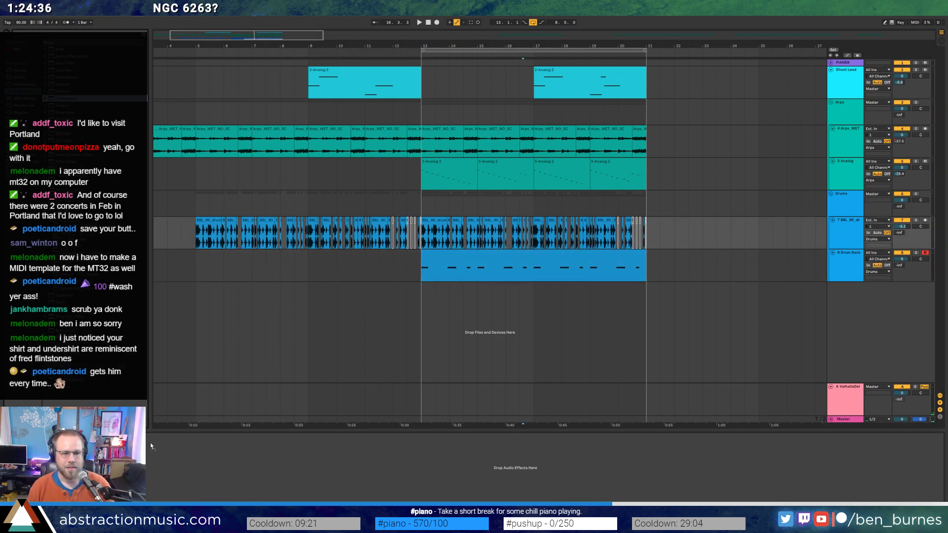
{"action": "scroll", "coordinate": [149, 449], "scroll_direction": "left", "scroll_amount": 2}
{"action": "scroll", "coordinate": [193, 466], "scroll_direction": "left", "scroll_amount": 3}
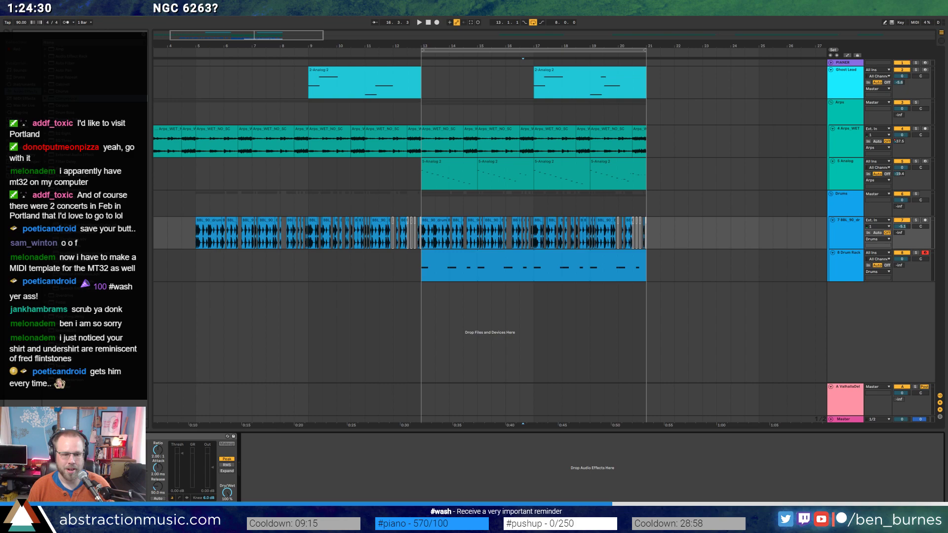
{"action": "left_click", "coordinate": [104, 454]}
{"action": "left_click", "coordinate": [108, 429]}
{"action": "left_click", "coordinate": [105, 460]}
{"action": "left_click", "coordinate": [134, 484]}
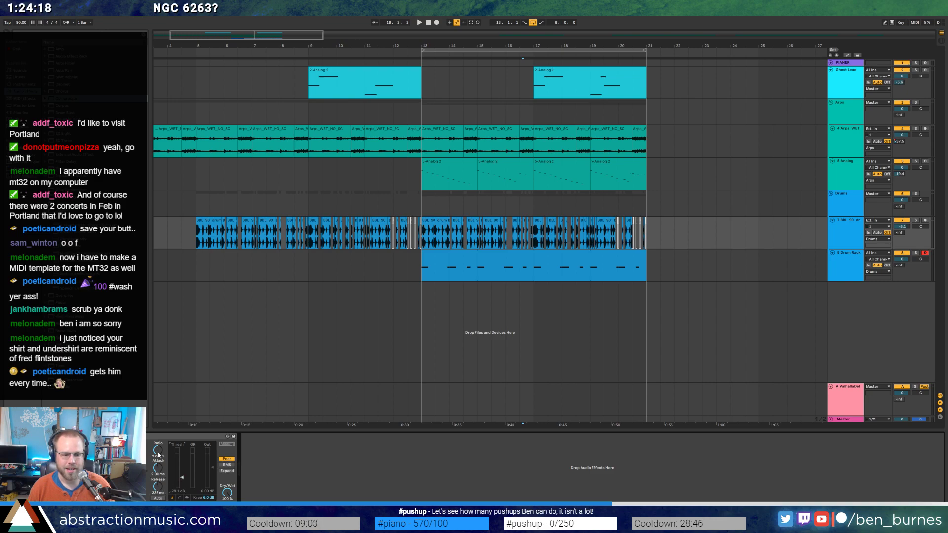
Set the drum loop Compressor to an inf:1 ratio, 0.08 ms attack and 11.8 ms release during playback.
{"action": "key", "text": "space"}
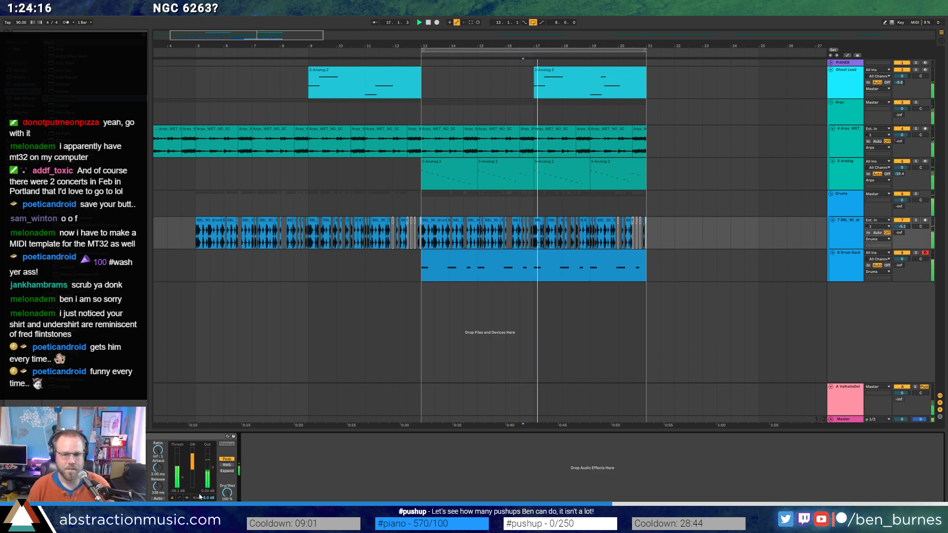
{"action": "left_click_drag", "start_coordinate": [168, 492], "coordinate": [168, 499]}
{"action": "left_click_drag", "start_coordinate": [168, 466], "coordinate": [167, 473]}
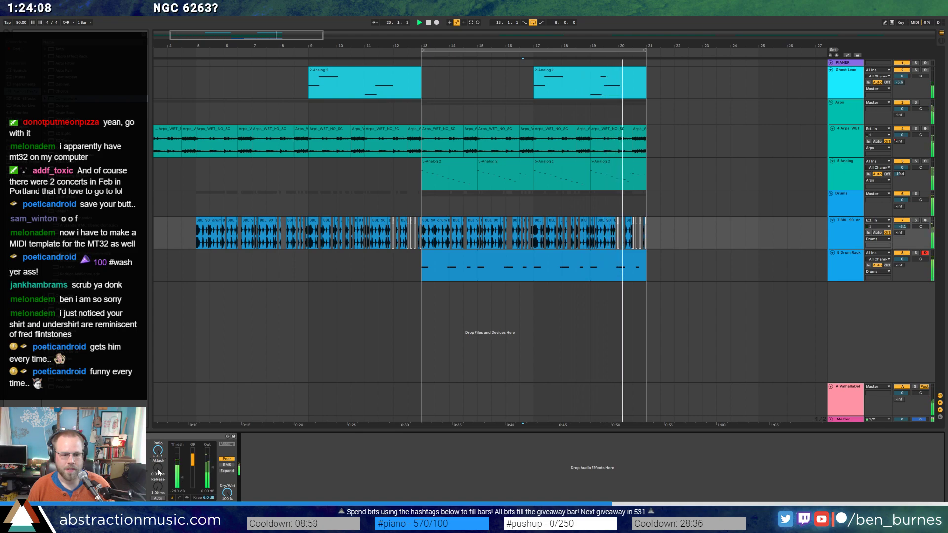
{"action": "left_click_drag", "start_coordinate": [158, 468], "coordinate": [159, 491]}
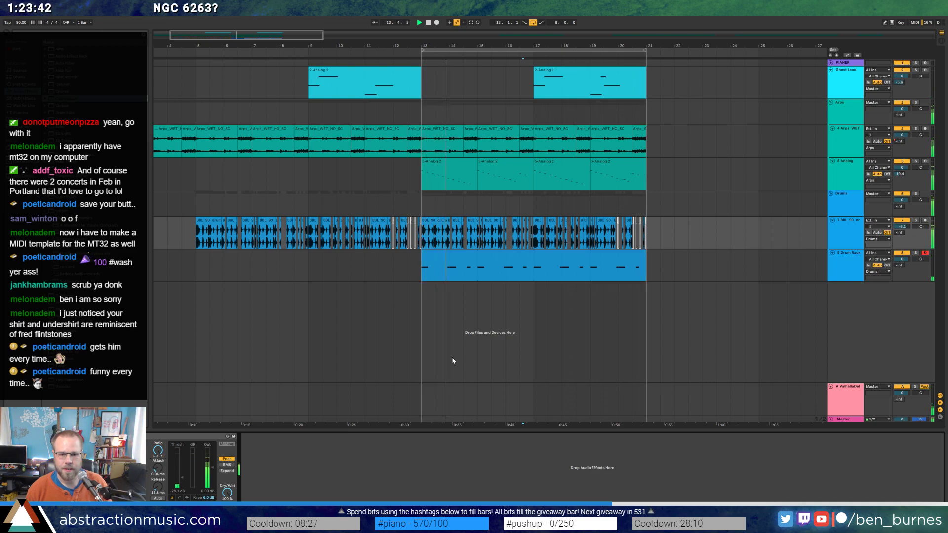
{"action": "key", "text": "space"}
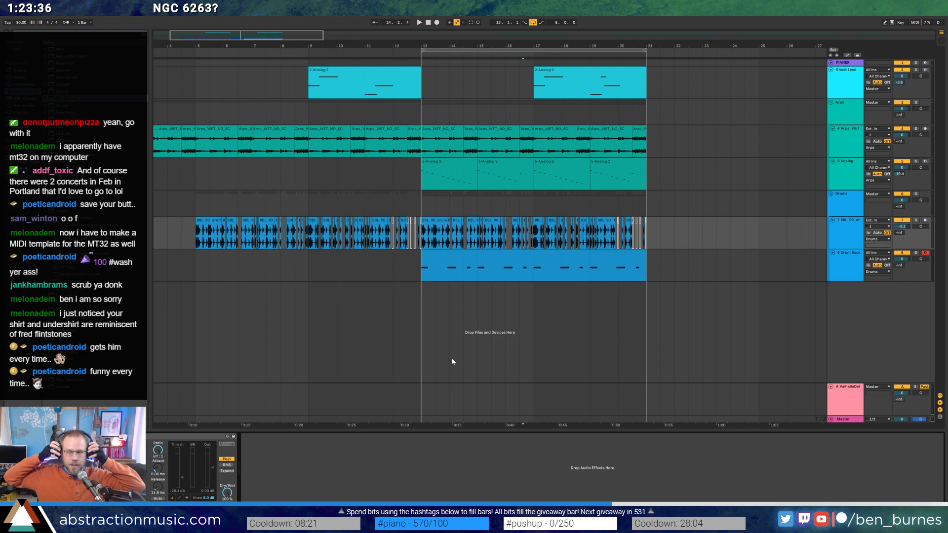
Play the arrangement, reduce the drum loop Compressor's ratio to about 4:1 and readjust its threshold.
{"action": "left_click", "coordinate": [429, 264]}
{"action": "key", "text": "space"}
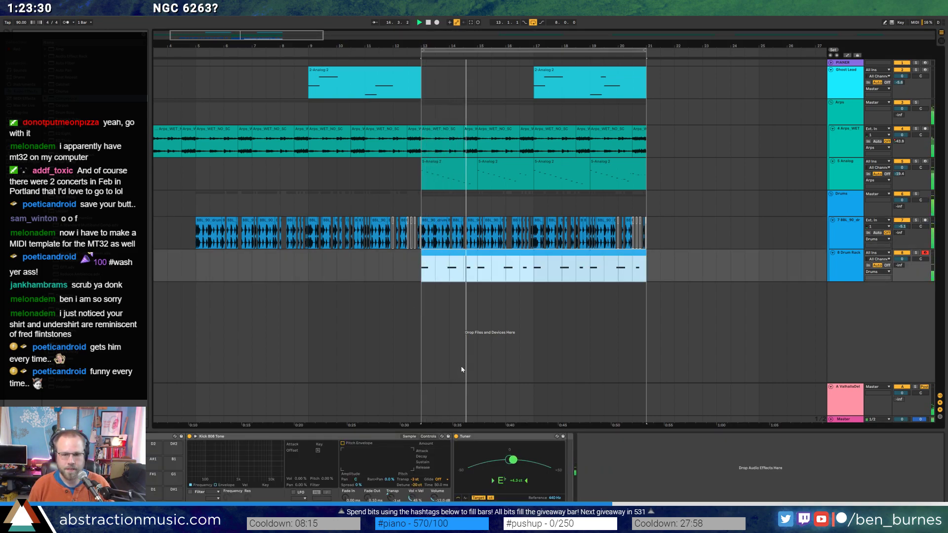
{"action": "left_click", "coordinate": [495, 228]}
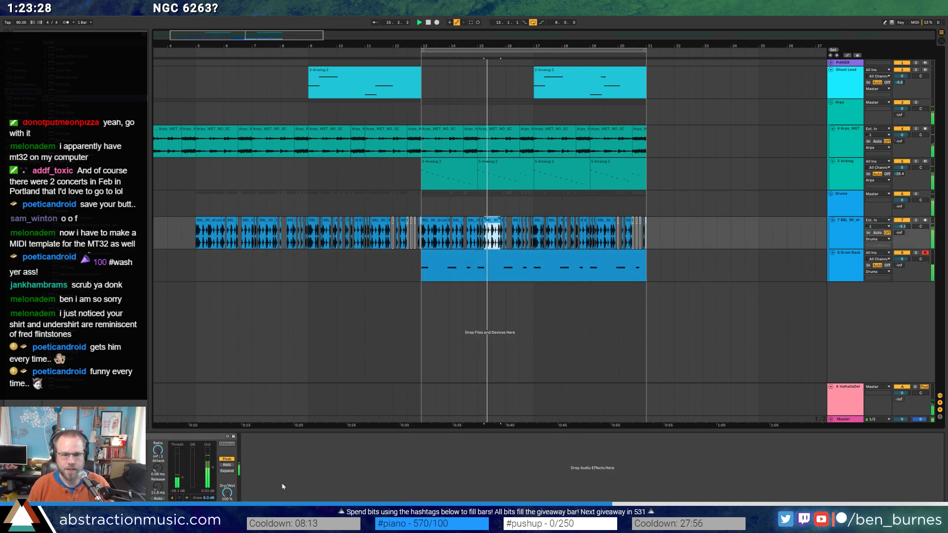
{"action": "left_click_drag", "start_coordinate": [182, 474], "coordinate": [181, 471]}
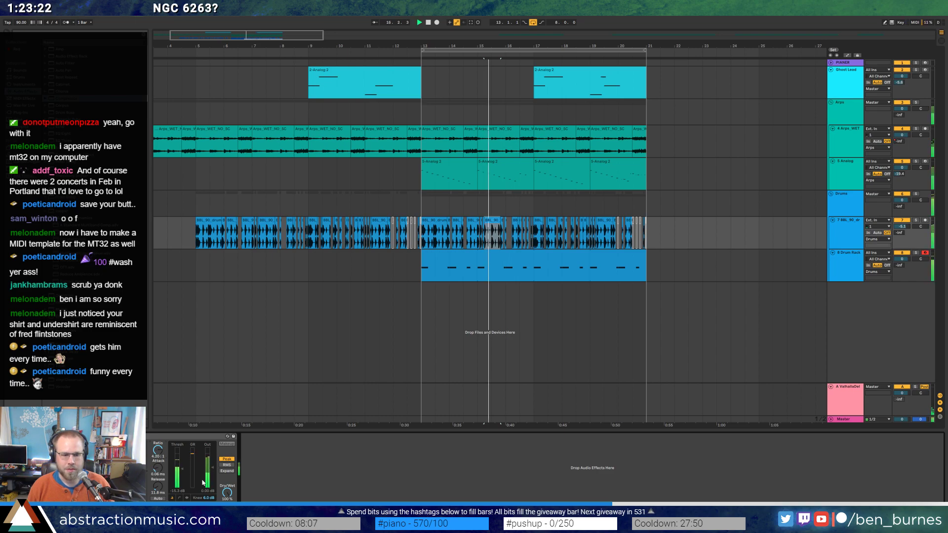
{"action": "left_click_drag", "start_coordinate": [182, 468], "coordinate": [183, 479]}
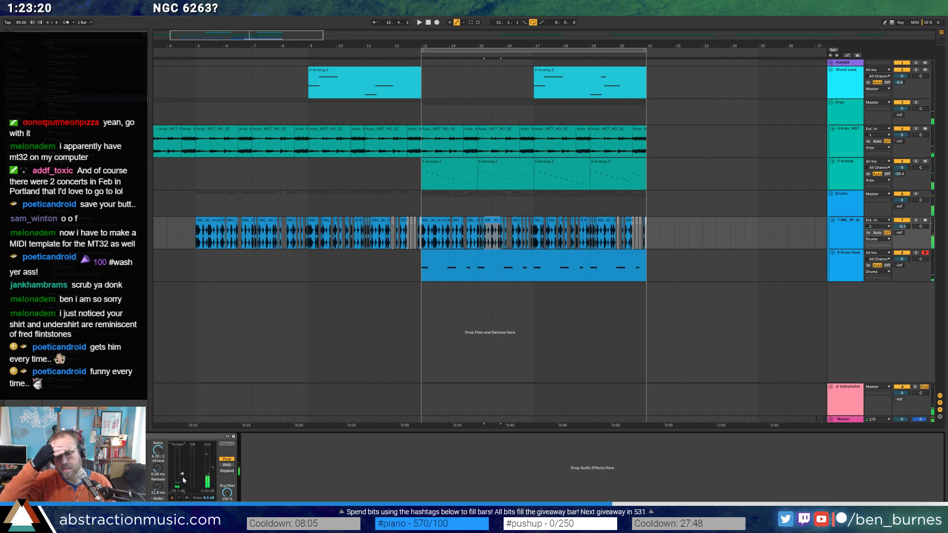
Set the Kick 808 Tone's Transpose to 9 st on the Drum Rack track and play it against the mix.
{"action": "left_click", "coordinate": [840, 209]}
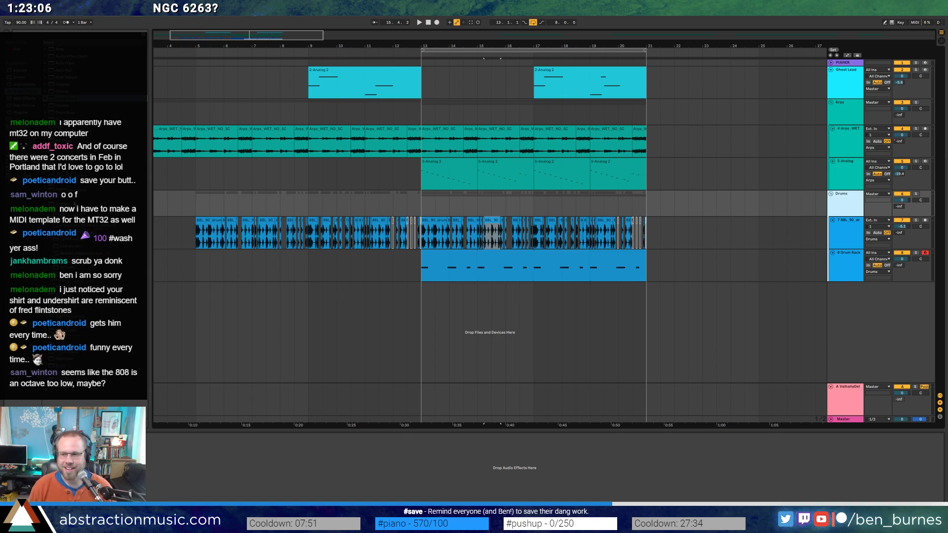
{"action": "double_click", "coordinate": [452, 273]}
{"action": "key", "text": "shift+Tab"}
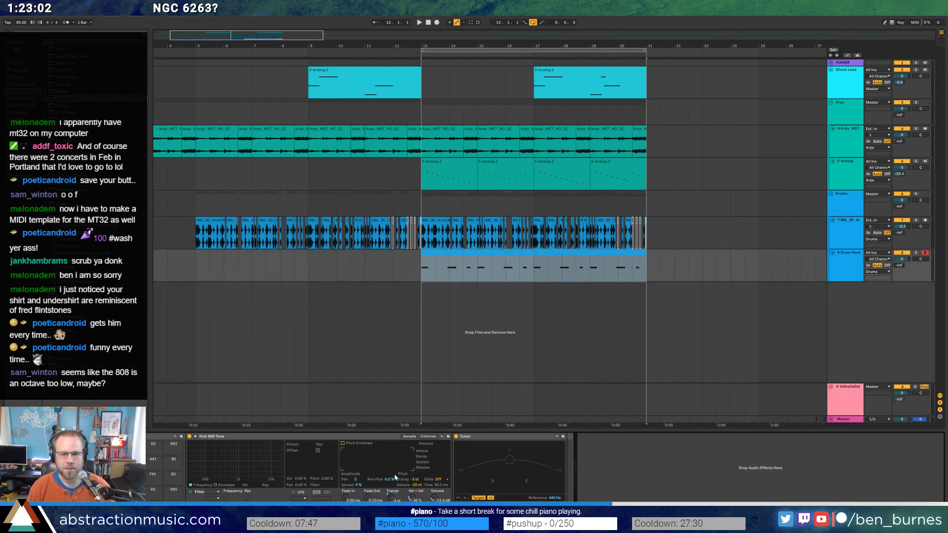
{"action": "type", "text": "9"}
{"action": "key", "text": "Return"}
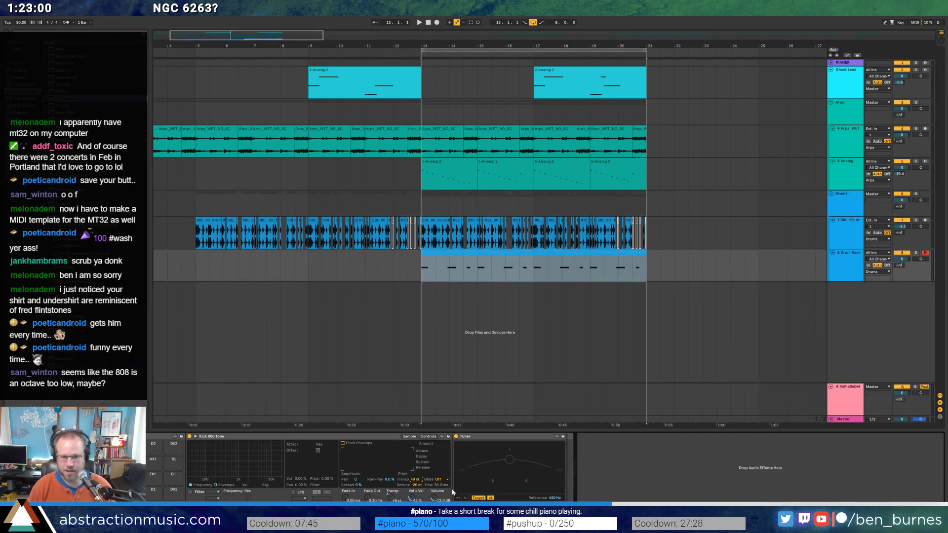
{"action": "key", "text": "space"}
{"action": "key", "text": "space"}
{"action": "key", "text": "space"}
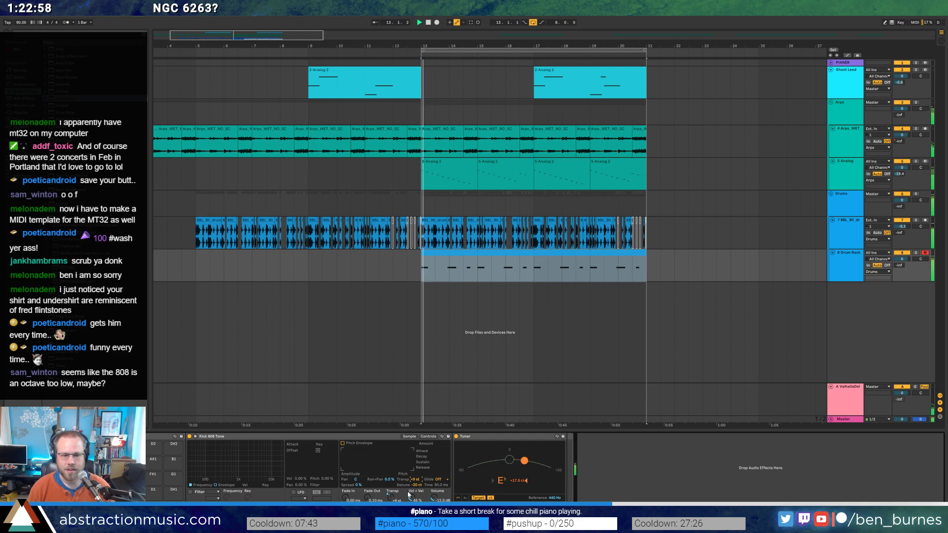
Lower the Kick 808 Tone's Detune by a few cents during playback to fine-tune its pitch.
{"action": "key", "text": "Down"}
{"action": "key", "text": "Down"}
{"action": "key", "text": "Down"}
{"action": "key", "text": "Down"}
{"action": "key", "text": "Down"}
{"action": "key", "text": "Down"}
{"action": "key", "text": "Down"}
{"action": "key", "text": "Down"}
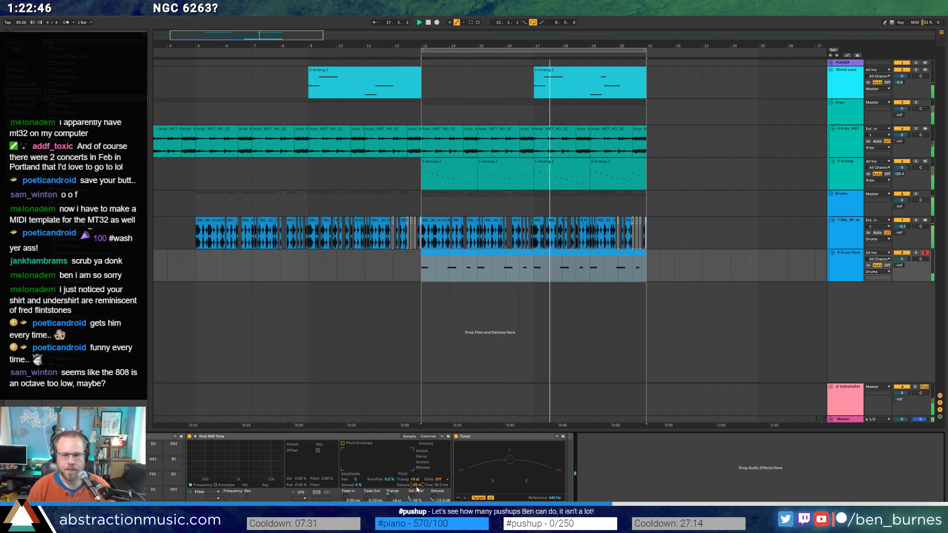
{"action": "key", "text": "space"}
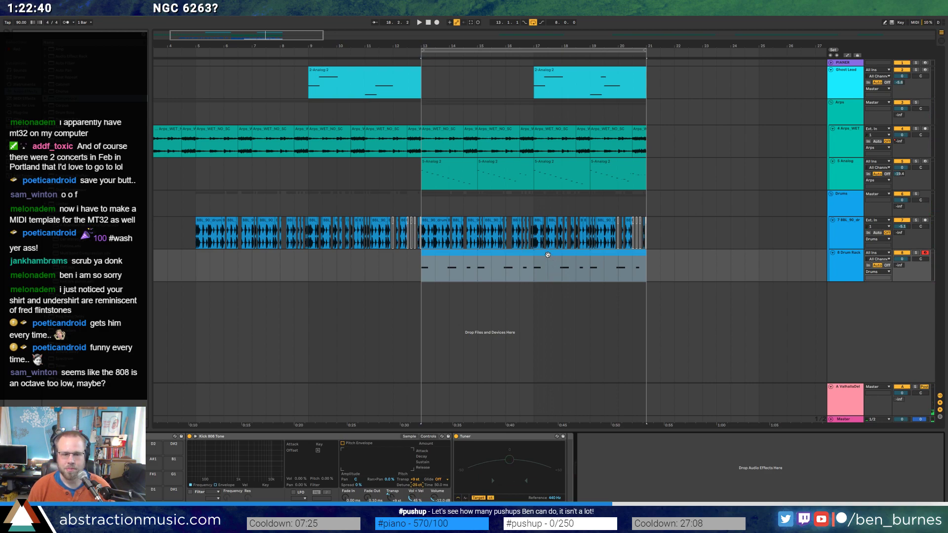
Split bars 19–21 of the Drum Rack clip into a separate clip, open its notes and play it.
{"action": "left_click", "coordinate": [547, 254]}
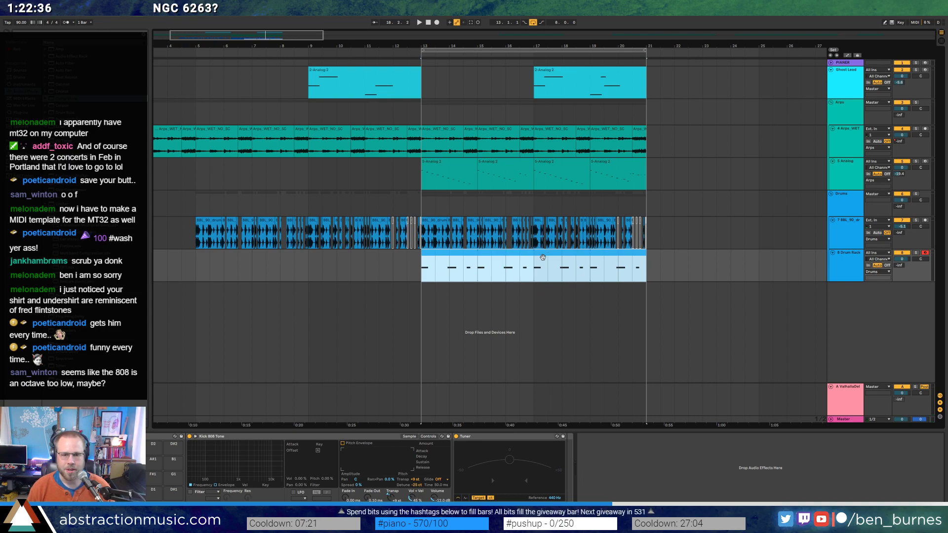
{"action": "left_click_drag", "start_coordinate": [532, 278], "coordinate": [478, 271]}
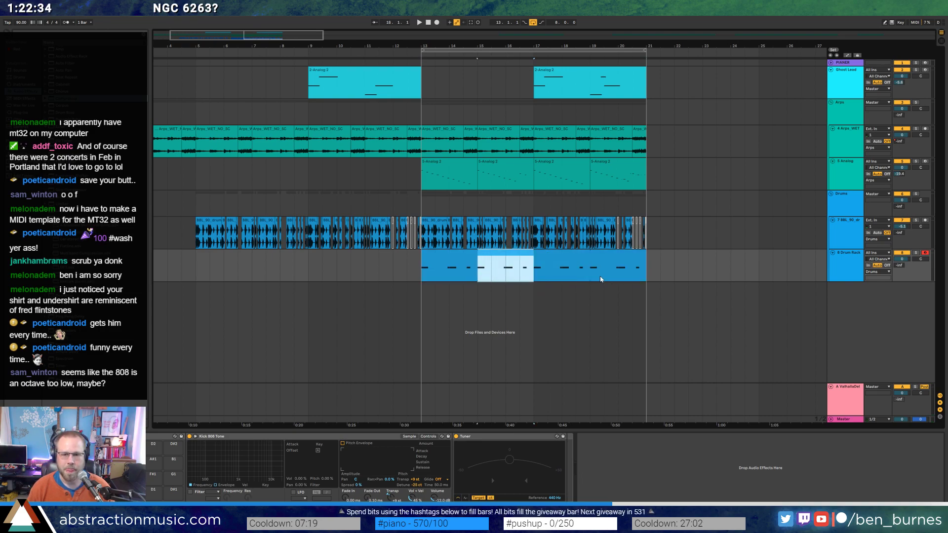
{"action": "left_click_drag", "start_coordinate": [601, 280], "coordinate": [642, 275]}
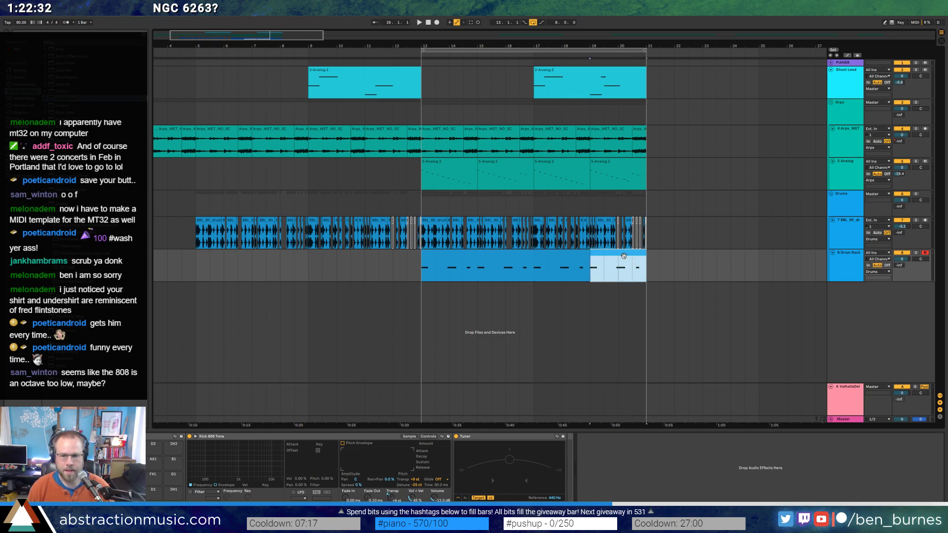
{"action": "double_click", "coordinate": [623, 256]}
{"action": "key", "text": "space"}
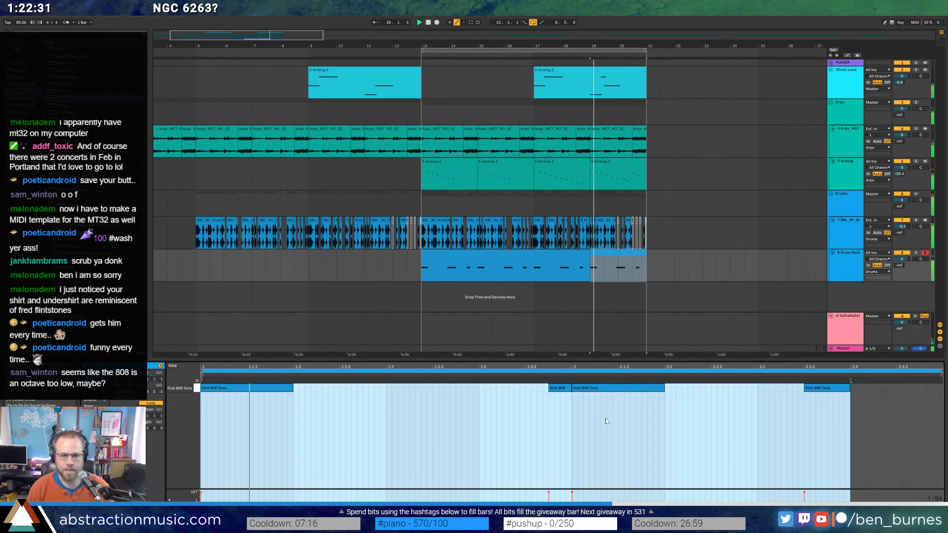
Add two consecutive eighth-length kicks filling the last beat of the bars 19–21 clip.
{"action": "left_click", "coordinate": [809, 434]}
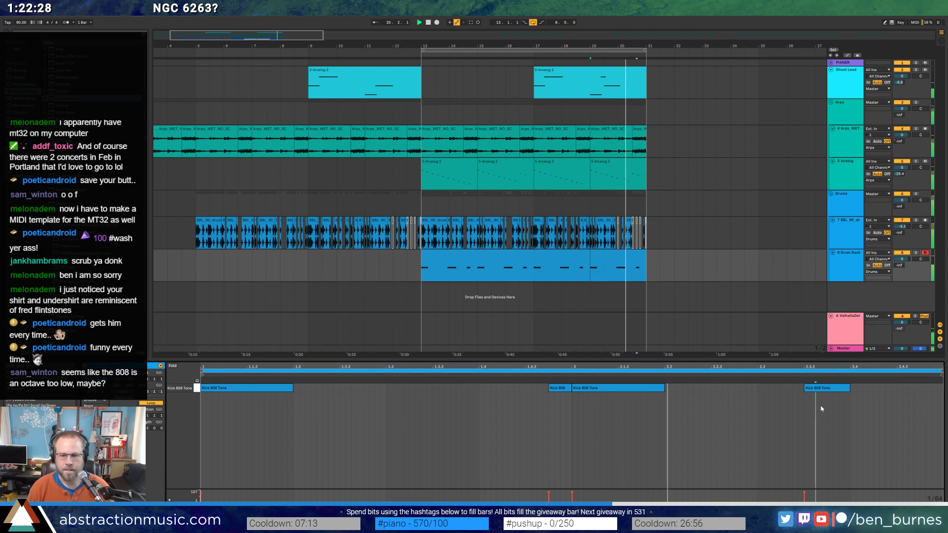
{"action": "key", "text": "space"}
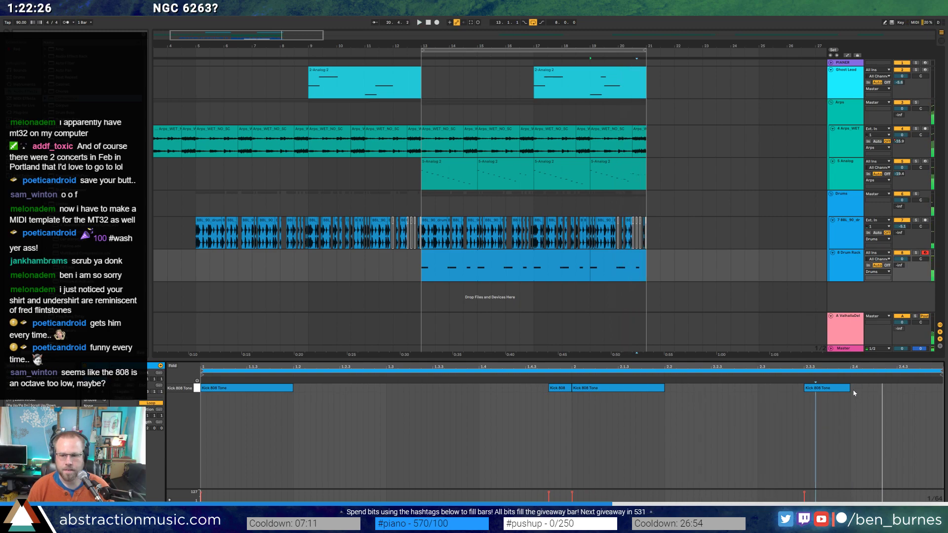
{"action": "left_click_drag", "start_coordinate": [853, 390], "coordinate": [898, 391]}
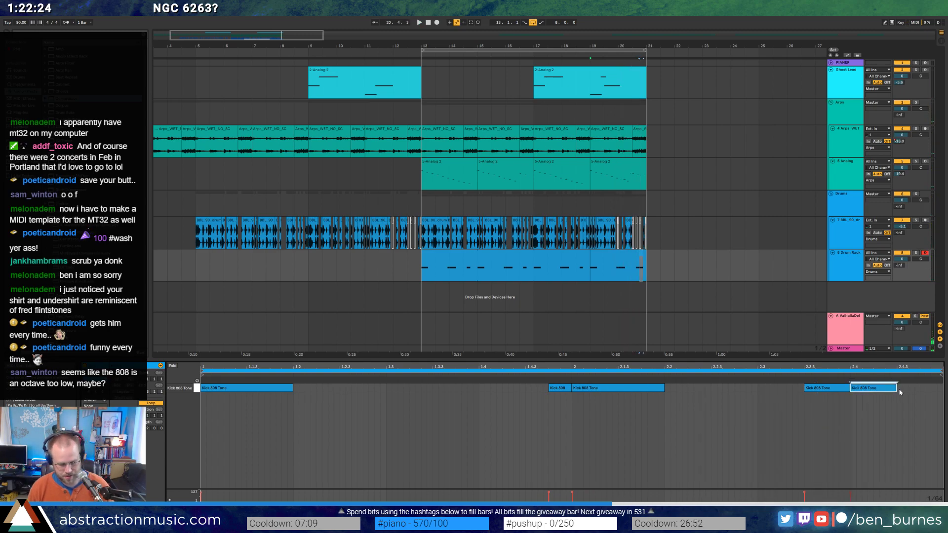
{"action": "key", "text": "ctrl+d"}
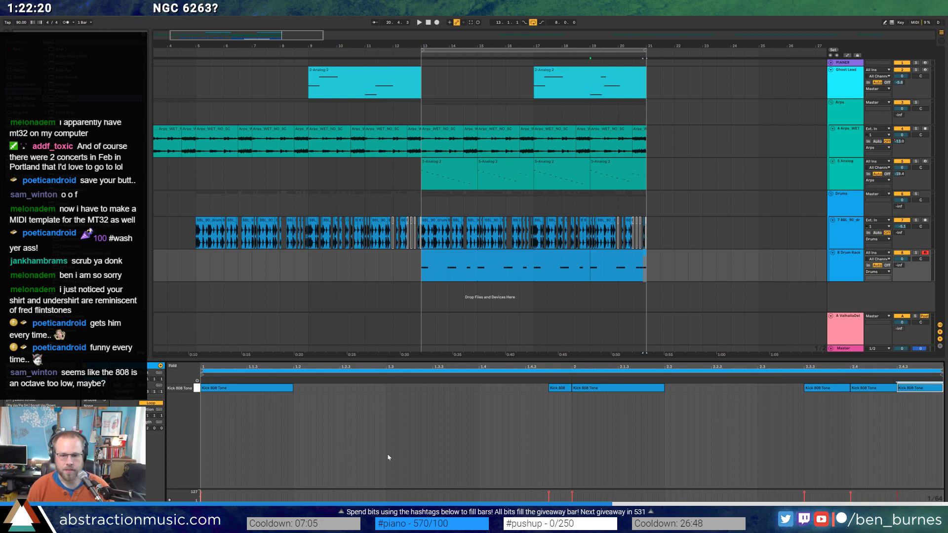
Automate the Kick 808 Tone's Transpose in two raised steps over the last two kicks before bar 21, with +13 st on the final one.
{"action": "left_click", "coordinate": [618, 271]}
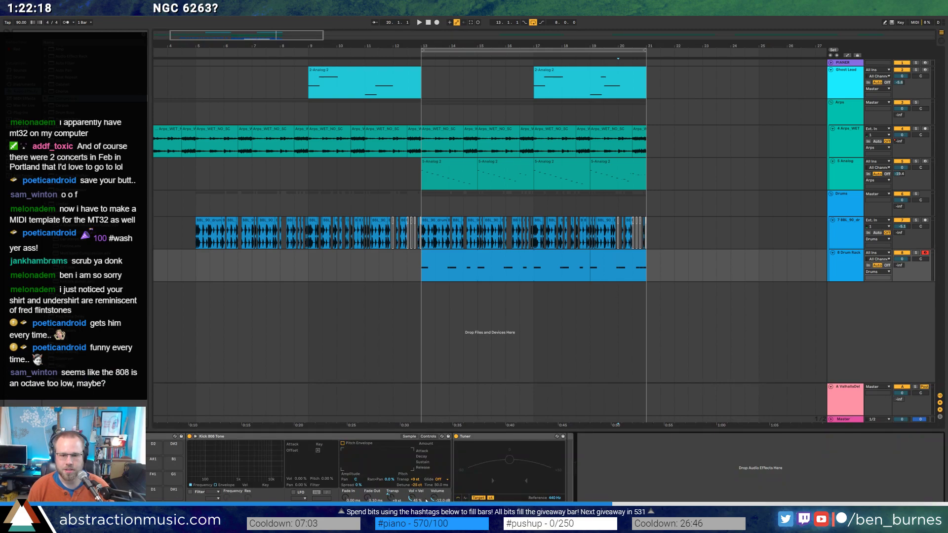
{"action": "scroll", "coordinate": [663, 280], "scroll_direction": "up", "scroll_amount": 5}
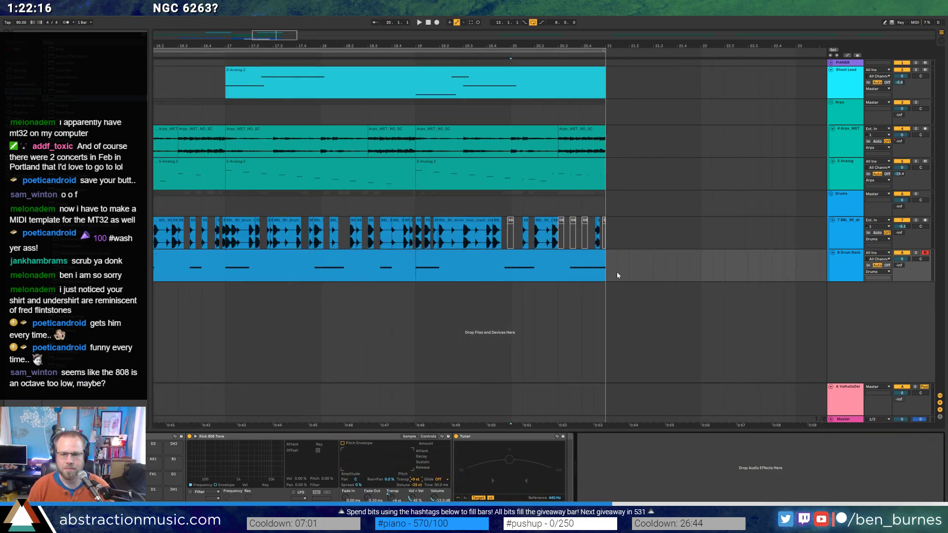
{"action": "key", "text": "a"}
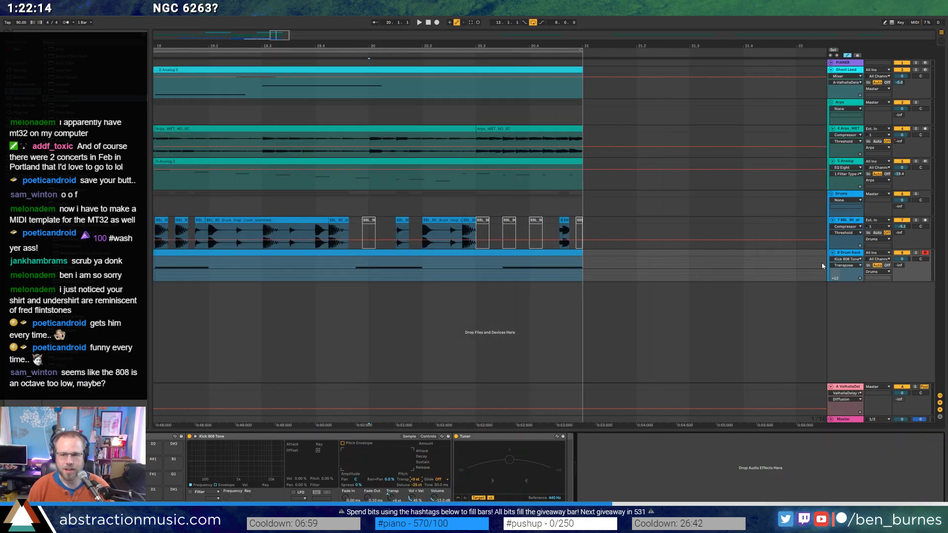
{"action": "left_click_drag", "start_coordinate": [841, 281], "coordinate": [841, 357]}
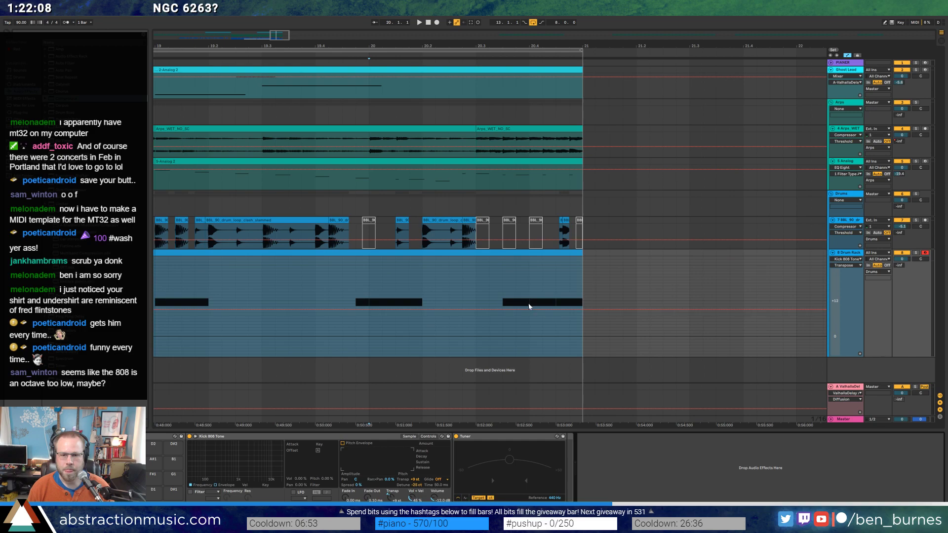
{"action": "left_click_drag", "start_coordinate": [531, 298], "coordinate": [554, 297]}
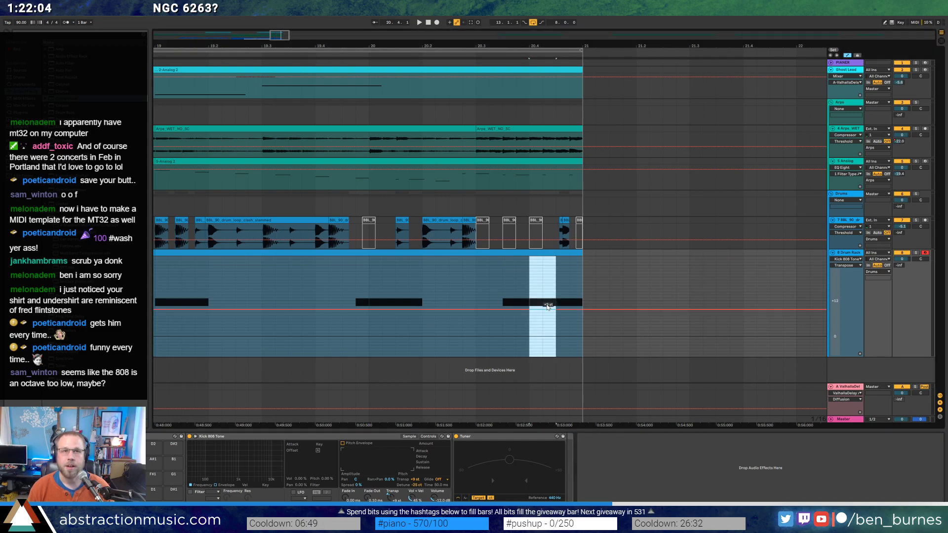
{"action": "left_click_drag", "start_coordinate": [547, 306], "coordinate": [568, 301]}
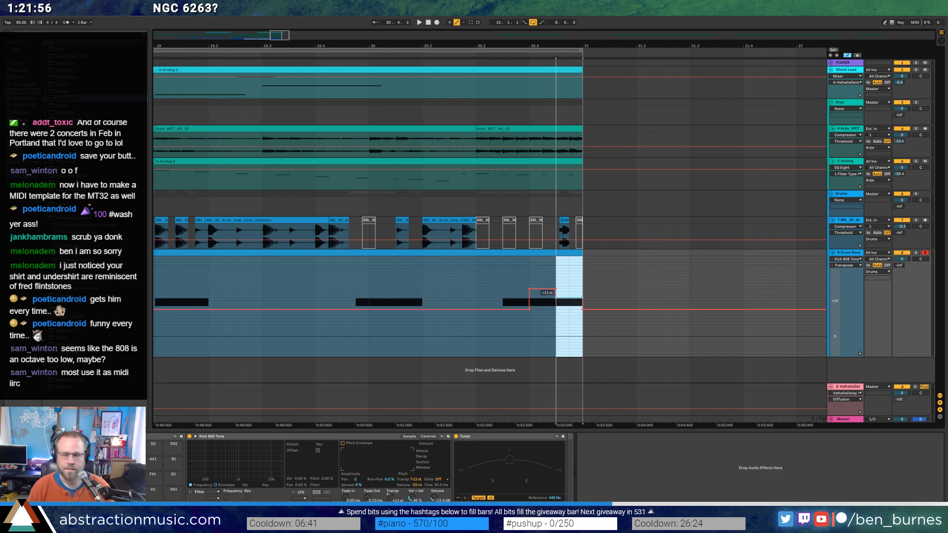
Play the end of the section from about beat 19.4 to audition the kick's Transpose automation.
{"action": "left_click", "coordinate": [450, 292]}
{"action": "key", "text": "space"}
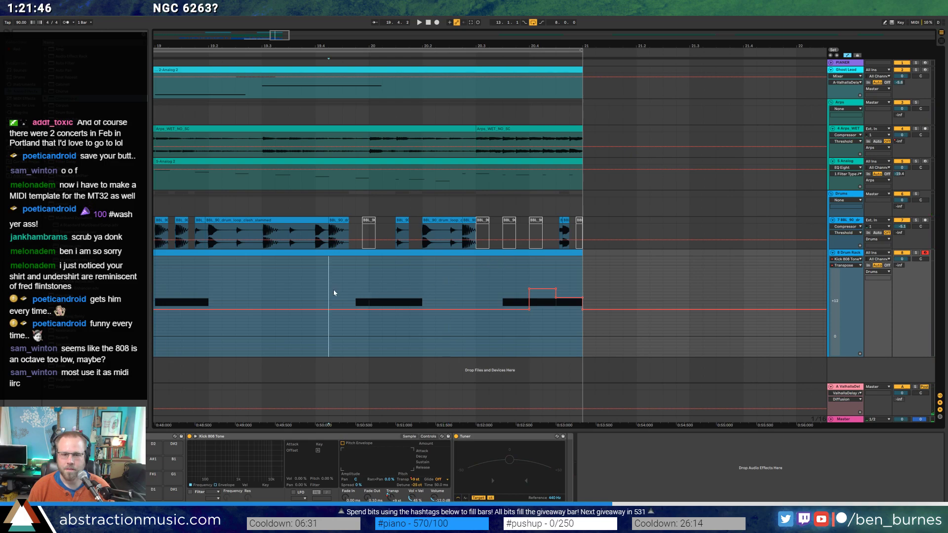
{"action": "key", "text": "space"}
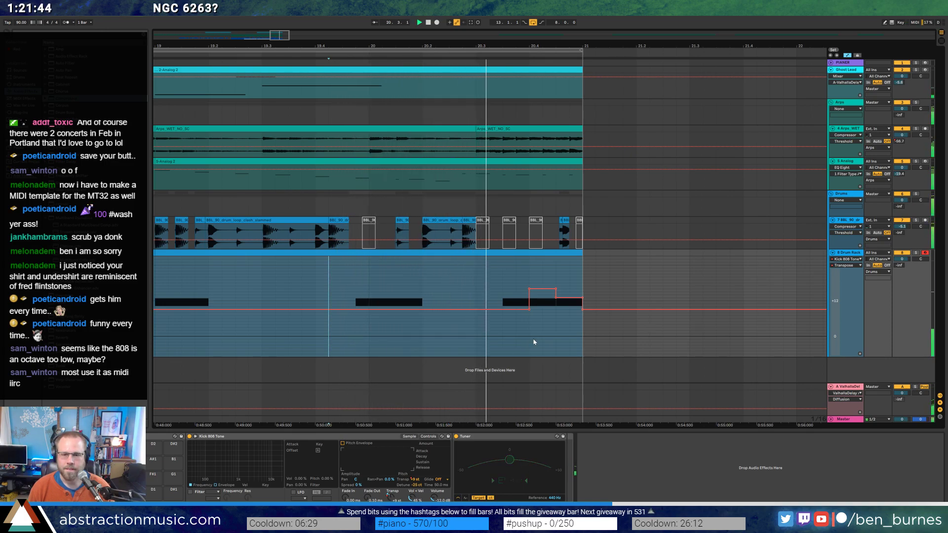
Delete the last two kicks of the bars 19–21 Drum Rack clip, playing the section between the two deletions.
{"action": "double_click", "coordinate": [533, 341]}
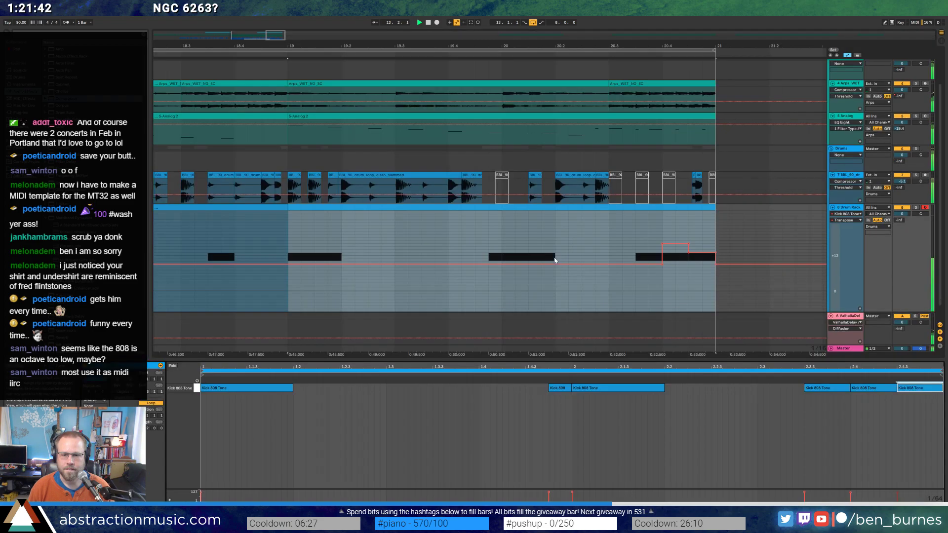
{"action": "left_click", "coordinate": [871, 387]}
{"action": "key", "text": "Delete"}
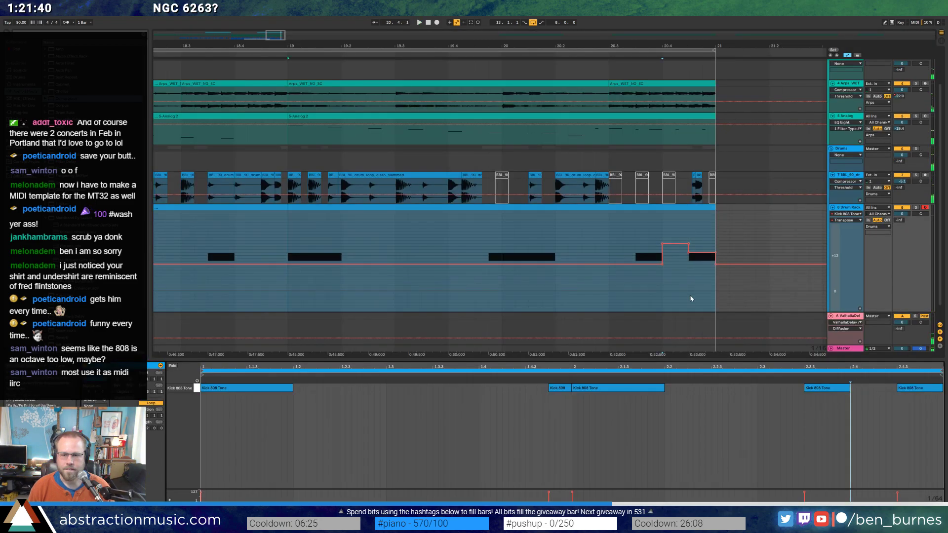
{"action": "left_click", "coordinate": [600, 235]}
{"action": "key", "text": "space"}
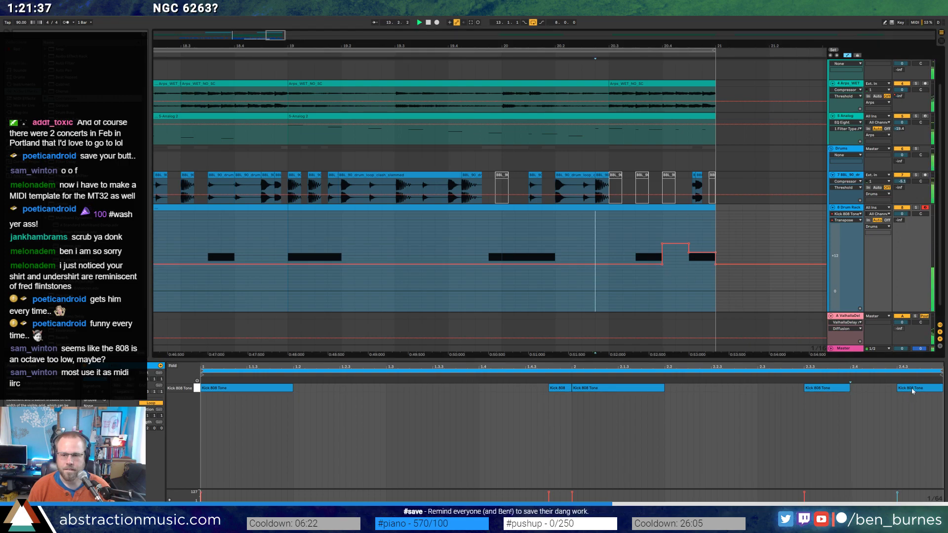
{"action": "left_click", "coordinate": [913, 389]}
{"action": "key", "text": "Delete"}
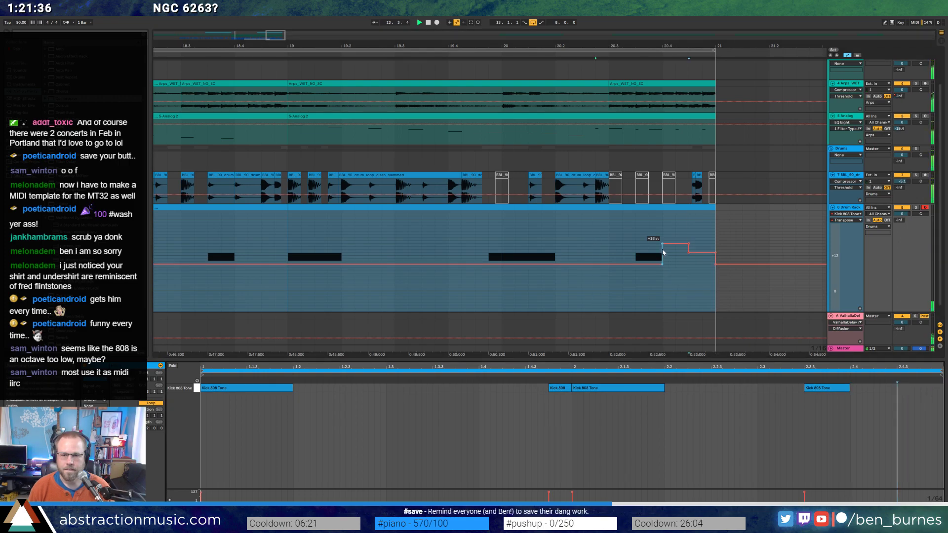
Remove the raised Transpose automation steps before bar 21 so the Kick 808 Tone's envelope is flat.
{"action": "left_click_drag", "start_coordinate": [662, 245], "coordinate": [689, 248]}
{"action": "left_click", "coordinate": [689, 253]}
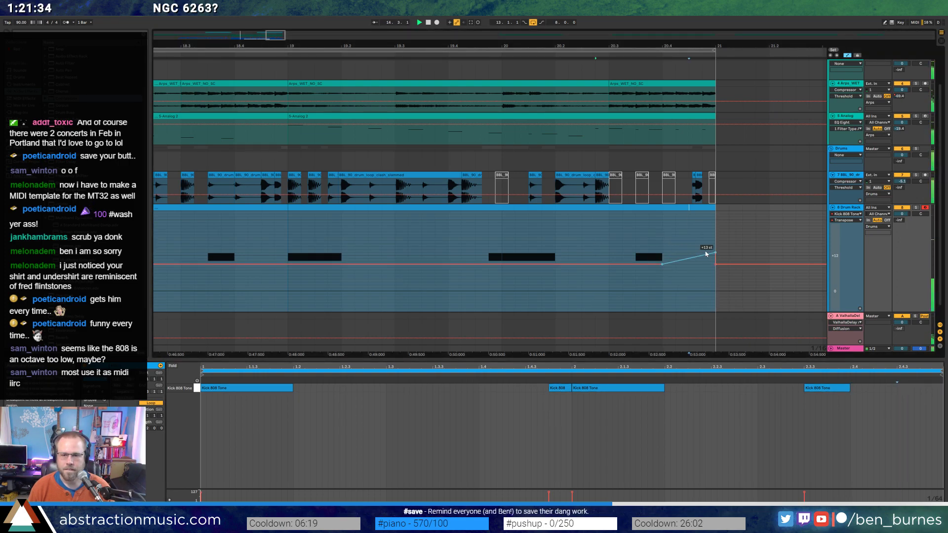
{"action": "left_click", "coordinate": [715, 253]}
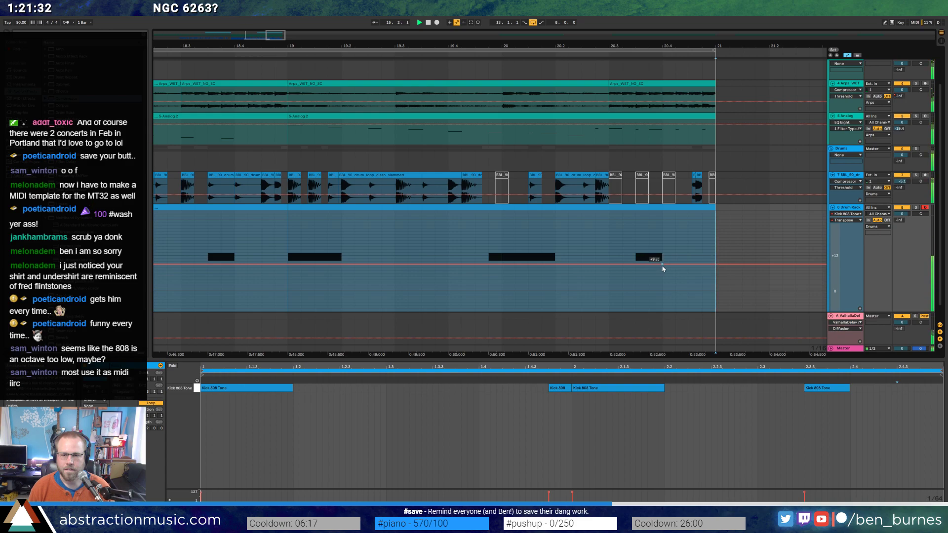
Hide the automation lanes in the arrangement and shrink the Drum Rack track to a compact height.
{"action": "key", "text": "shift+Tab"}
{"action": "scroll", "coordinate": [560, 268], "scroll_direction": "down", "scroll_amount": 5}
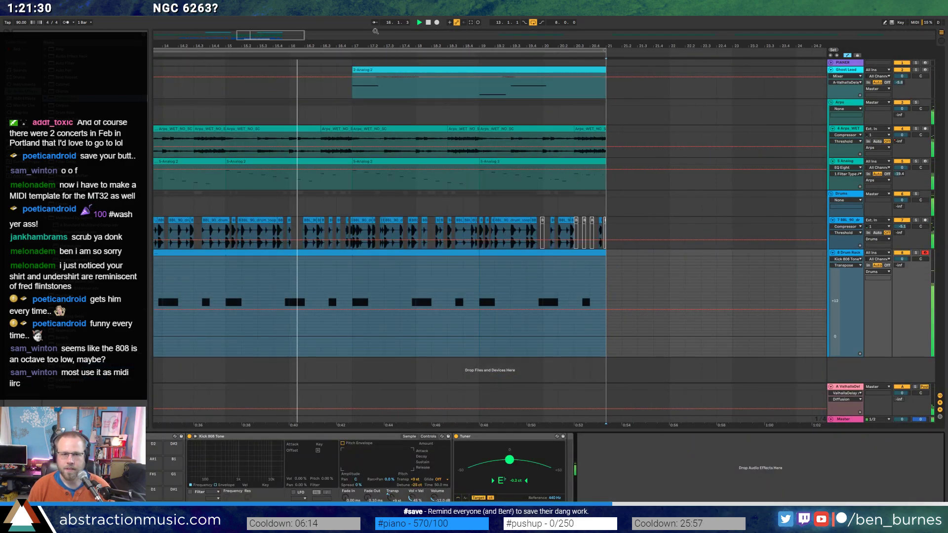
{"action": "left_click_drag", "start_coordinate": [375, 31], "coordinate": [364, 31]}
{"action": "key", "text": "ctrl+a"}
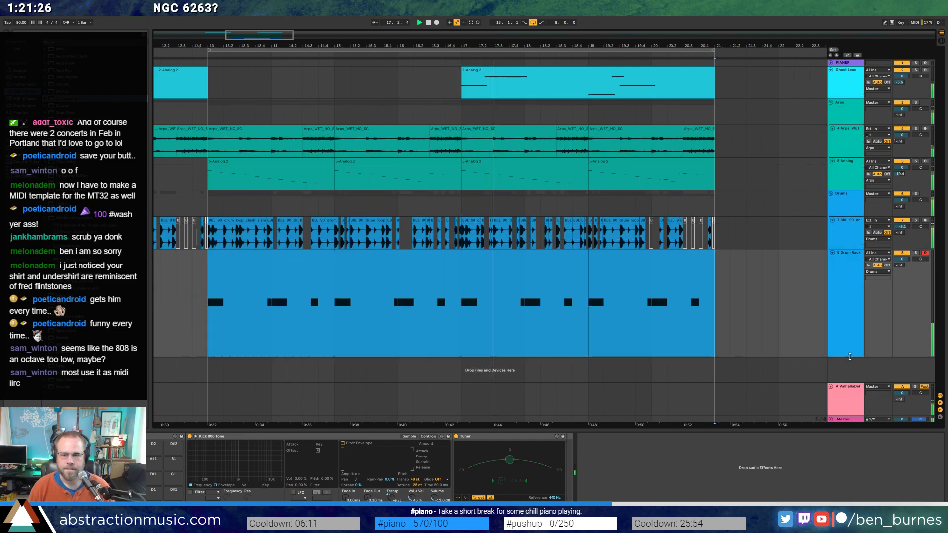
{"action": "left_click_drag", "start_coordinate": [850, 356], "coordinate": [849, 276]}
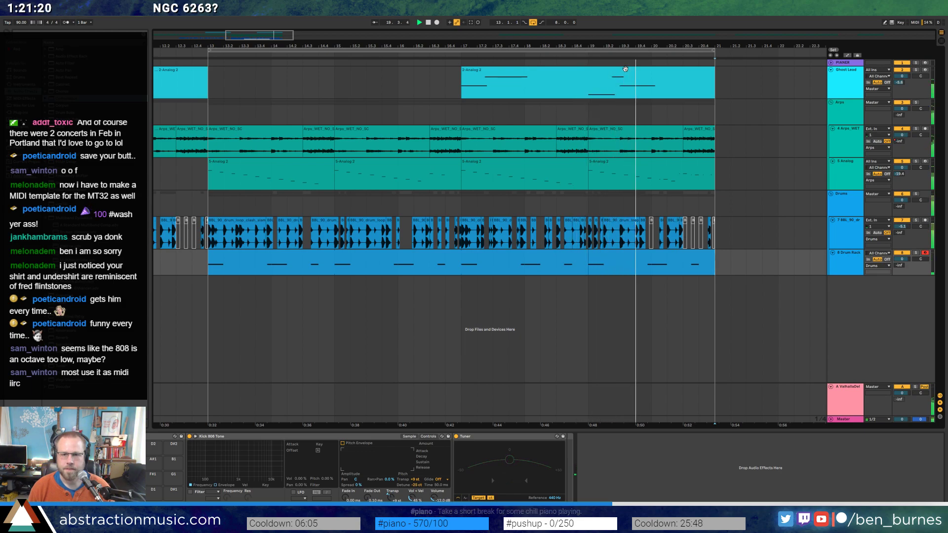
Lower the short note just before the last long note in the bars 17–21 Ghost Lead clip and play the result.
{"action": "double_click", "coordinate": [625, 69]}
{"action": "key", "text": "space"}
{"action": "left_click", "coordinate": [647, 415]}
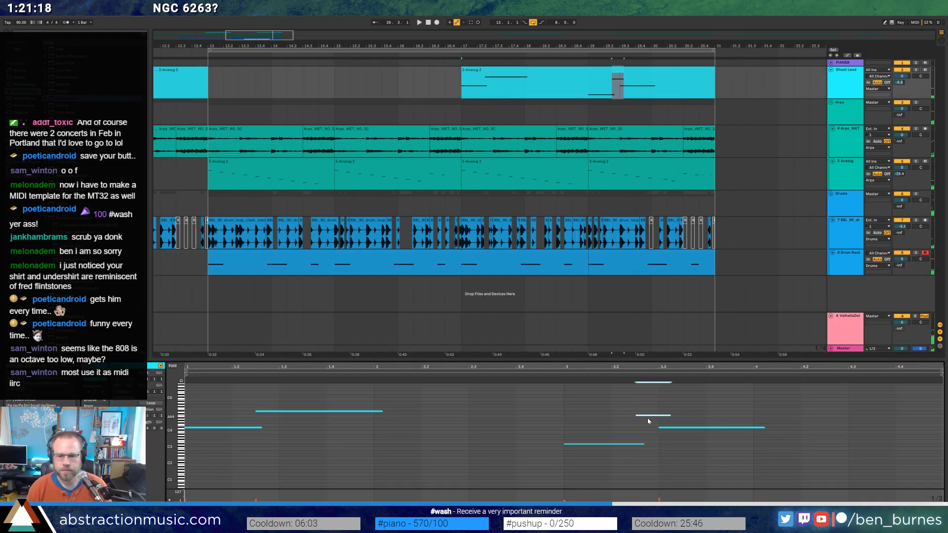
{"action": "left_click_drag", "start_coordinate": [648, 421], "coordinate": [648, 426]}
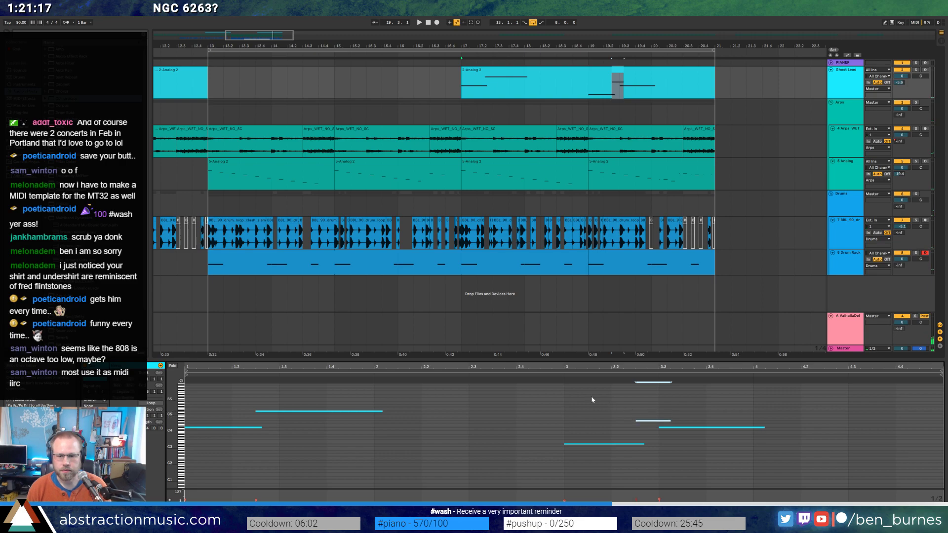
{"action": "left_click", "coordinate": [548, 376]}
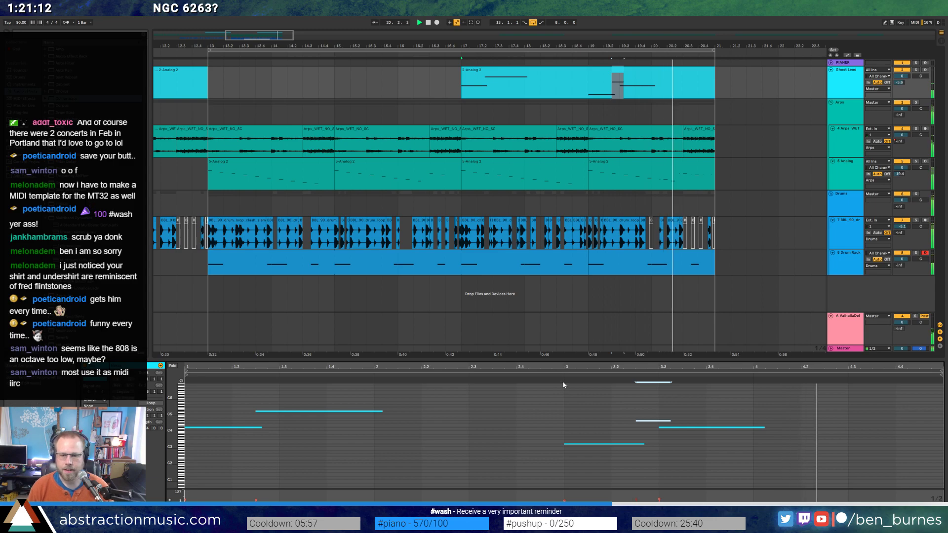
{"action": "key", "text": "space"}
Select the bars 13–15 Analog arpeggio clip, bring up its synth's first filter settings and play from bar 13.
{"action": "key", "text": "shift+Tab"}
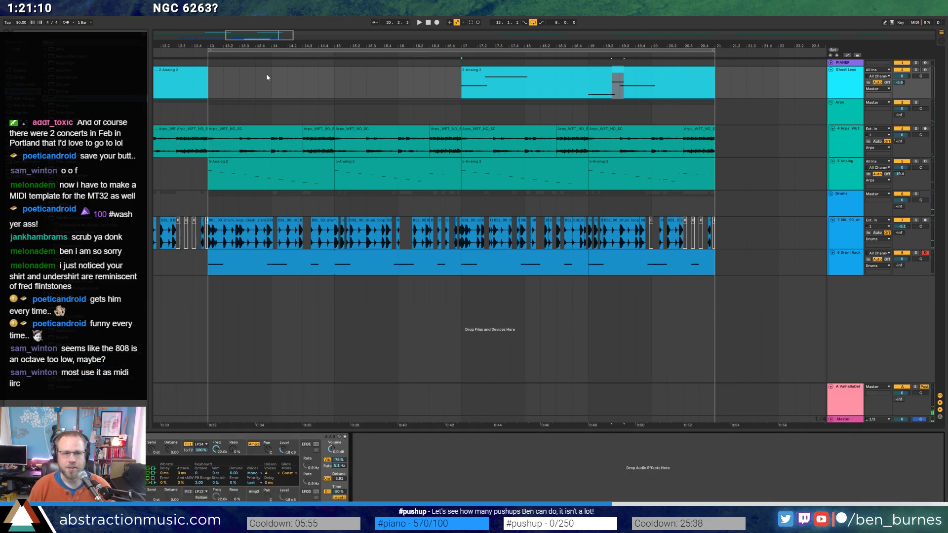
{"action": "key", "text": "minus"}
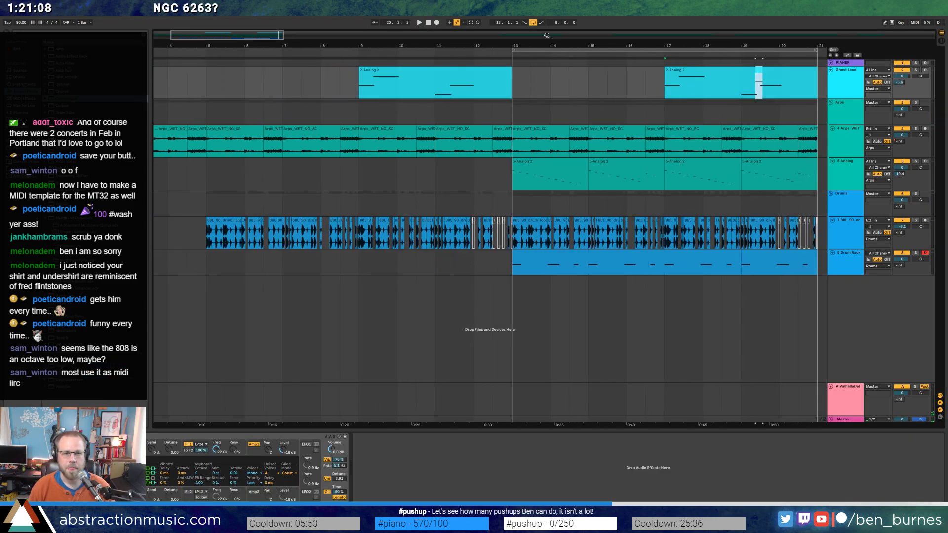
{"action": "left_click", "coordinate": [571, 180]}
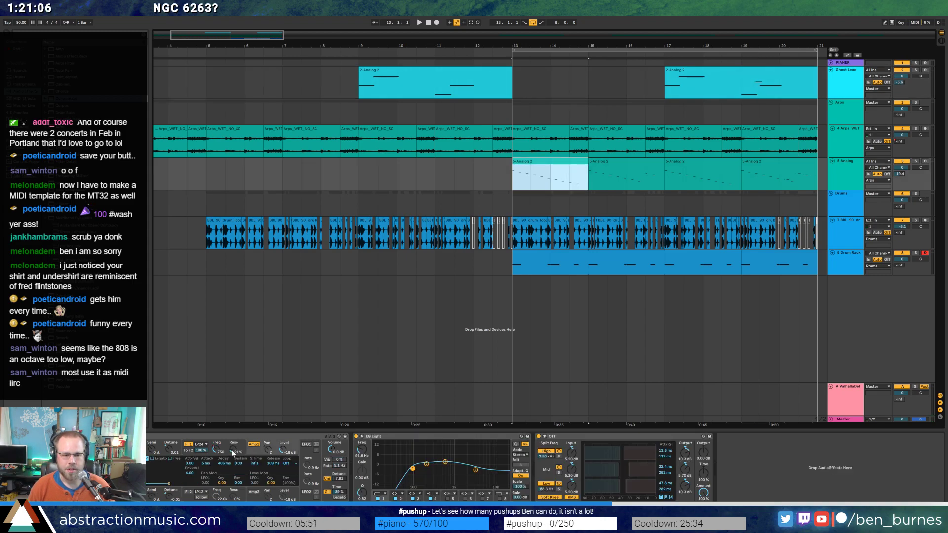
{"action": "left_click", "coordinate": [188, 458]}
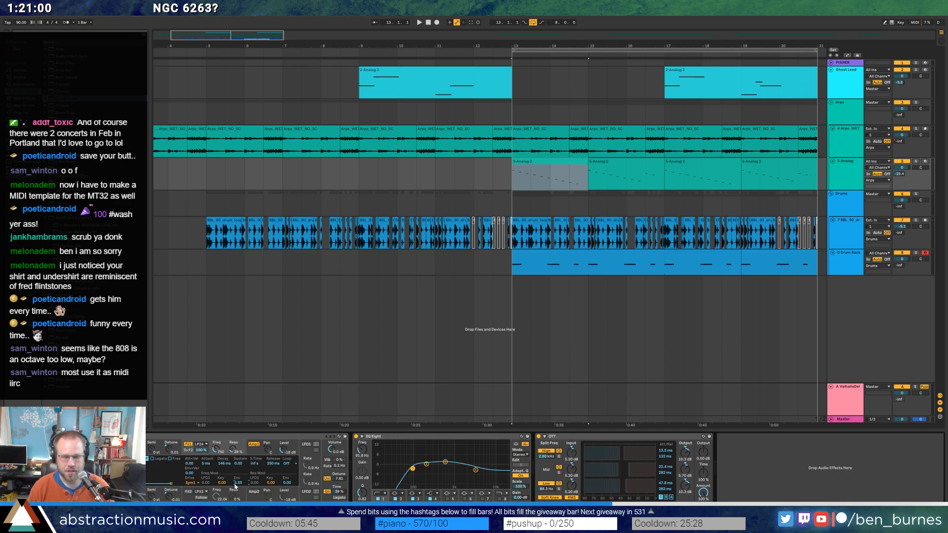
{"action": "key", "text": "space"}
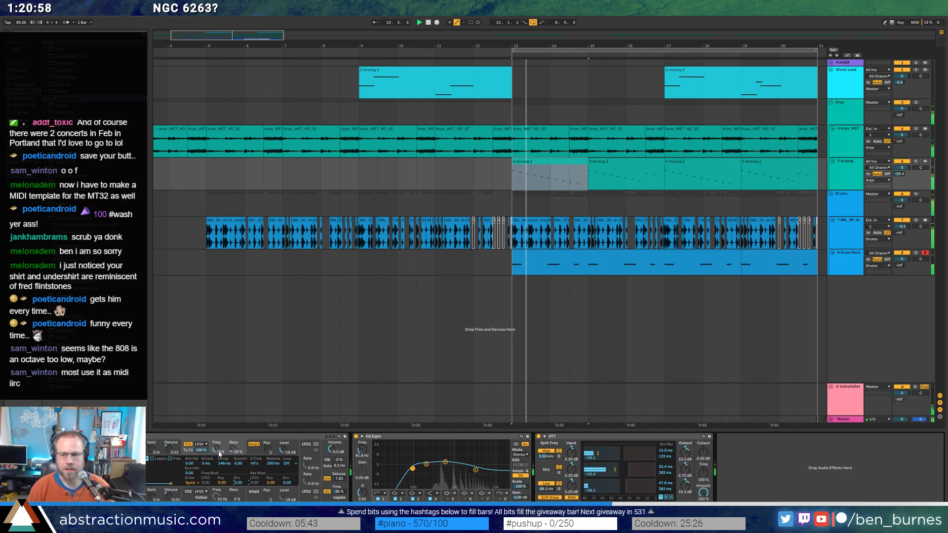
{"action": "key", "text": "shift+Tab"}
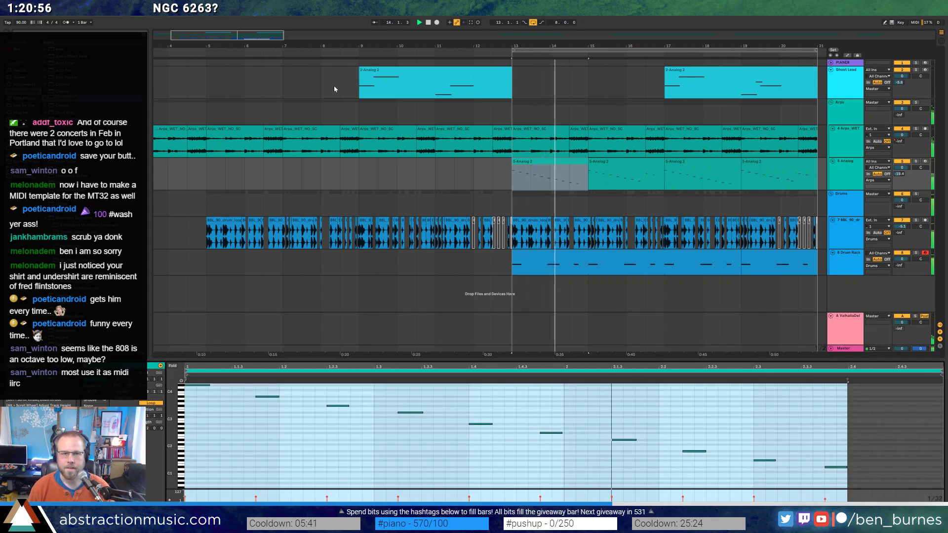
{"action": "key", "text": "shift+Tab"}
In the bars 15–17 Analog clip, shorten the third note and add a second note of the same pitch right after it.
{"action": "key", "text": "minus"}
{"action": "key", "text": "minus"}
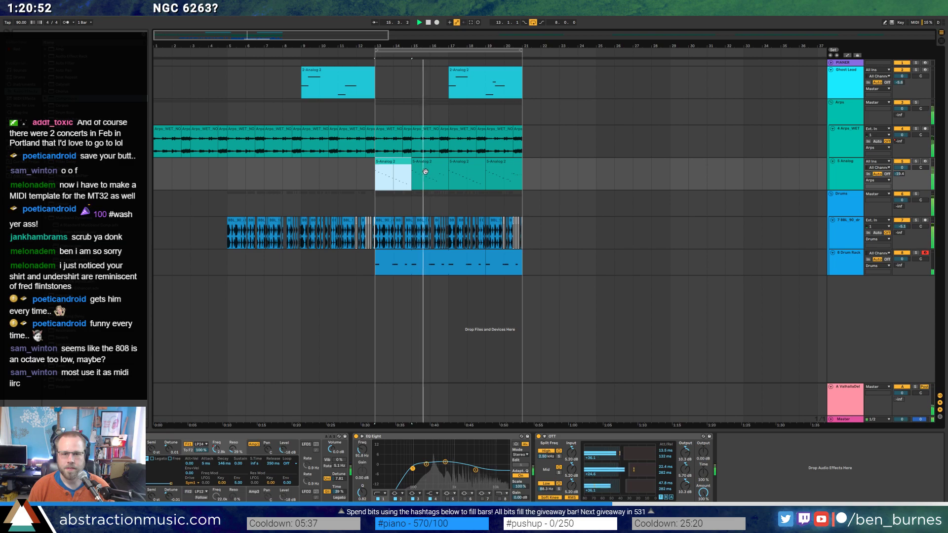
{"action": "double_click", "coordinate": [429, 175]}
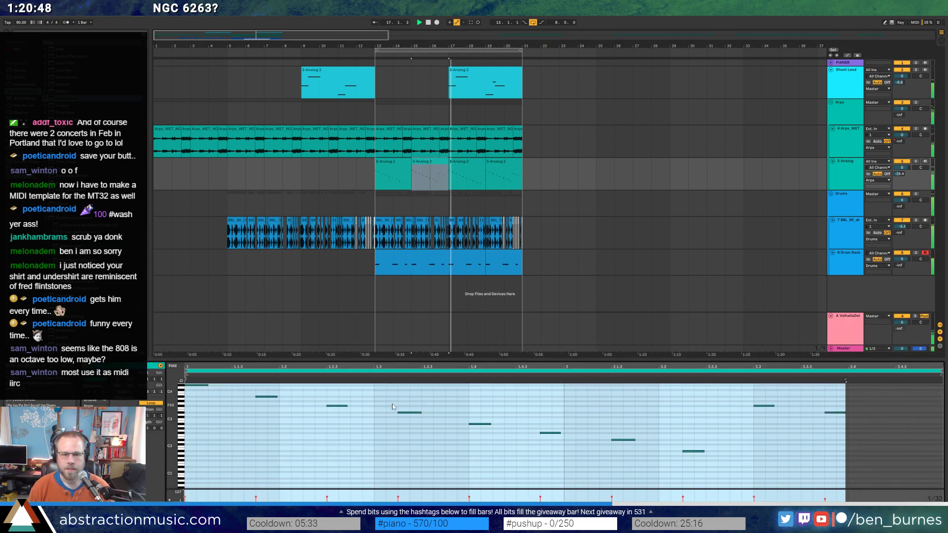
{"action": "left_click_drag", "start_coordinate": [346, 406], "coordinate": [375, 406]}
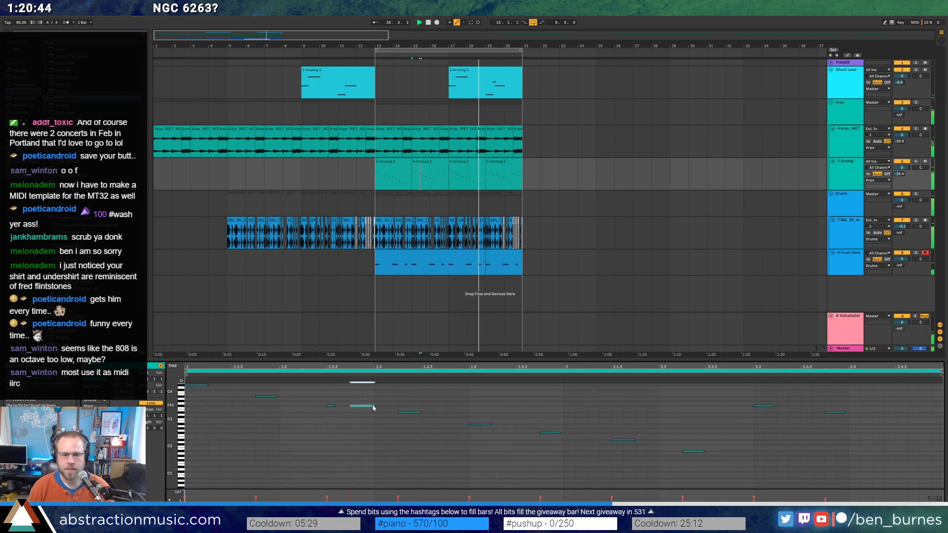
{"action": "left_click", "coordinate": [337, 405]}
{"action": "left_click", "coordinate": [362, 405]}
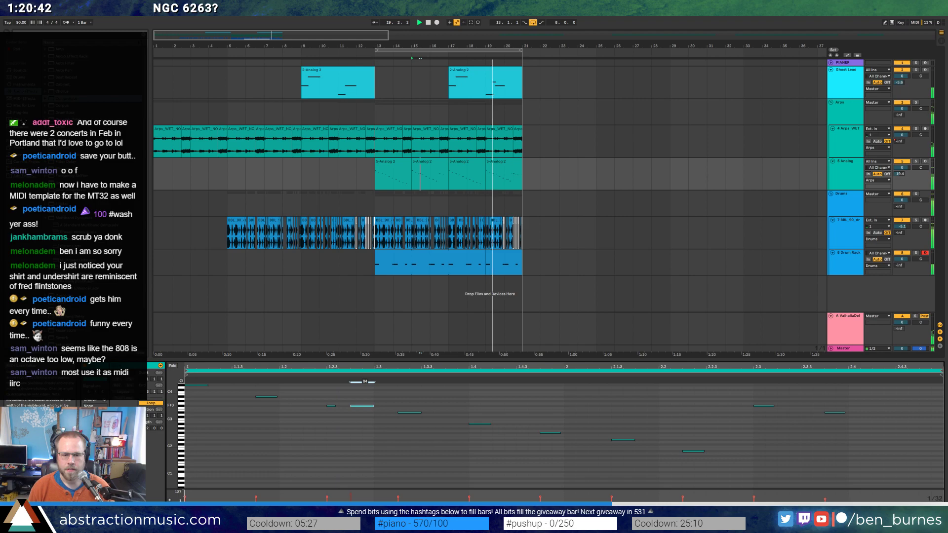
{"action": "left_click", "coordinate": [330, 406]}
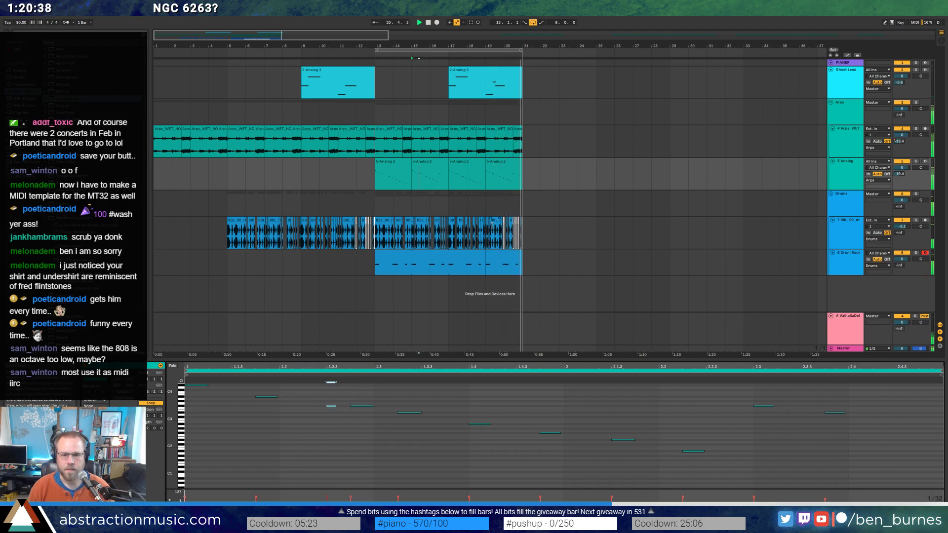
Extend the looped two-bar Drum Rack clip to span bars 13–21 as a single clip and play it.
{"action": "left_click", "coordinate": [517, 258]}
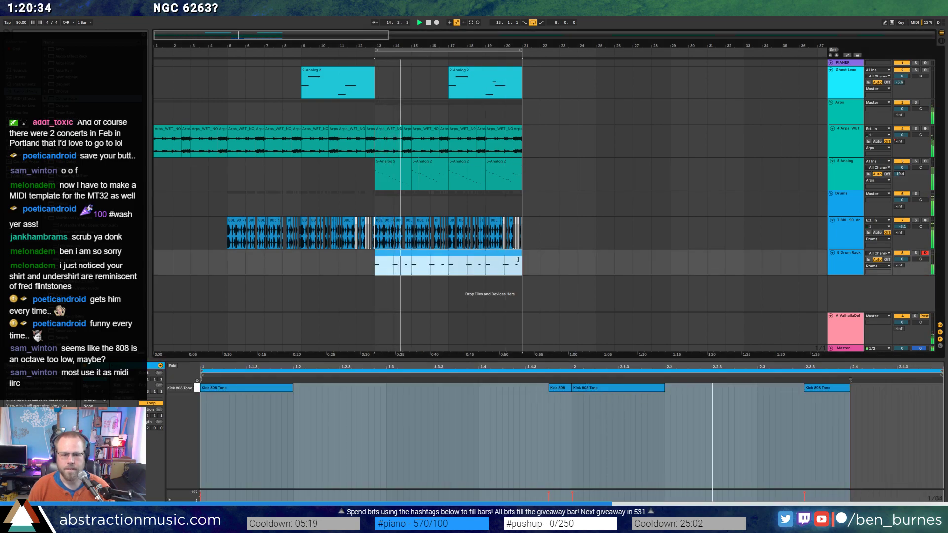
{"action": "key", "text": "shift+Tab"}
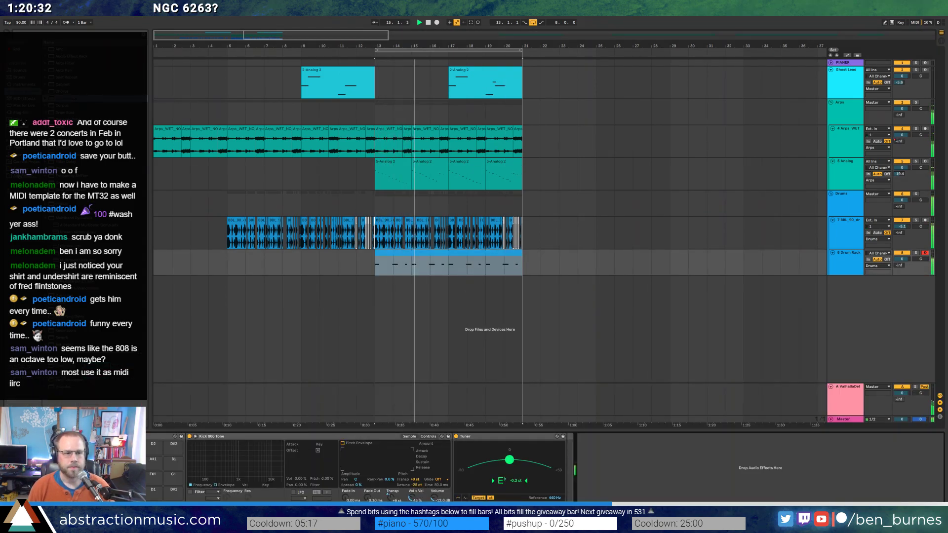
{"action": "key", "text": "space"}
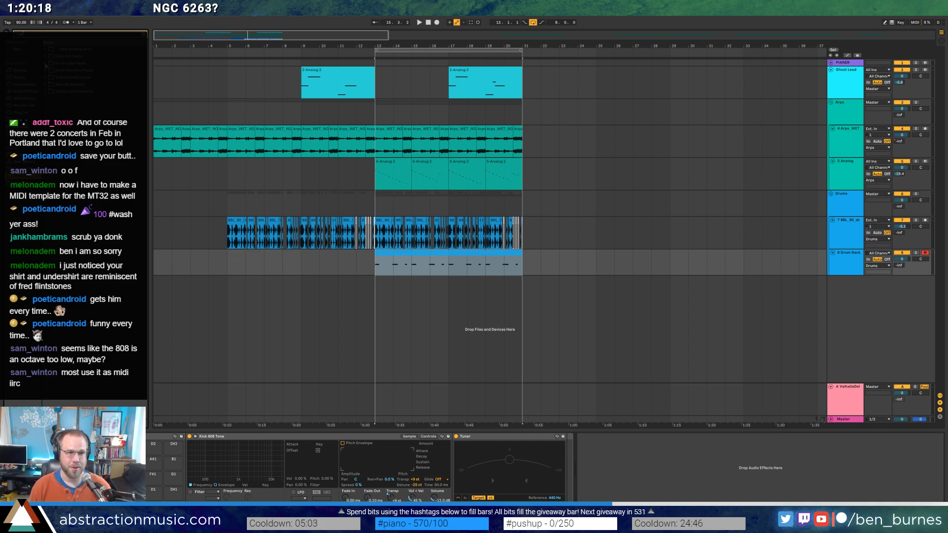
Browse the sample library for a ride cymbal and load ride1_OH_MP_5 onto a new Drum Rack pad.
{"action": "left_click", "coordinate": [45, 57]}
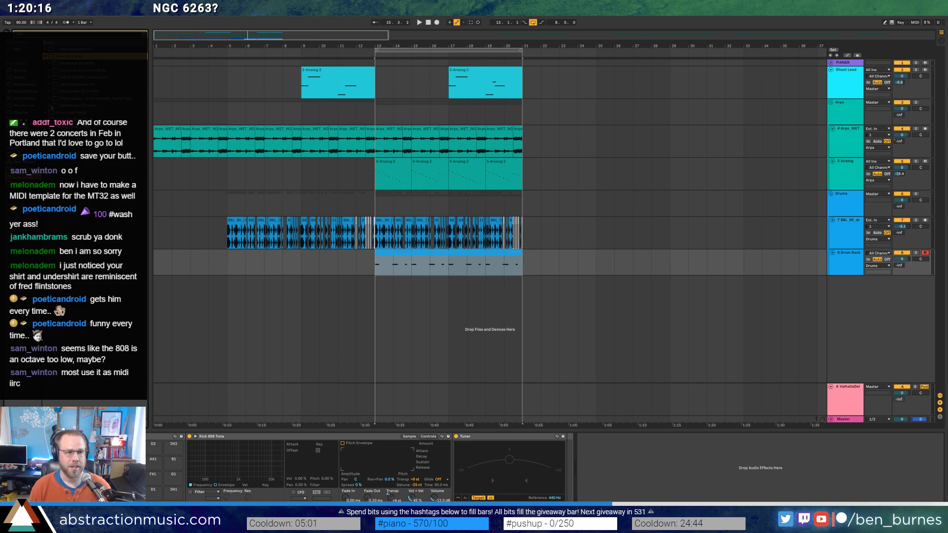
{"action": "left_click", "coordinate": [51, 105]}
{"action": "left_click", "coordinate": [65, 141]}
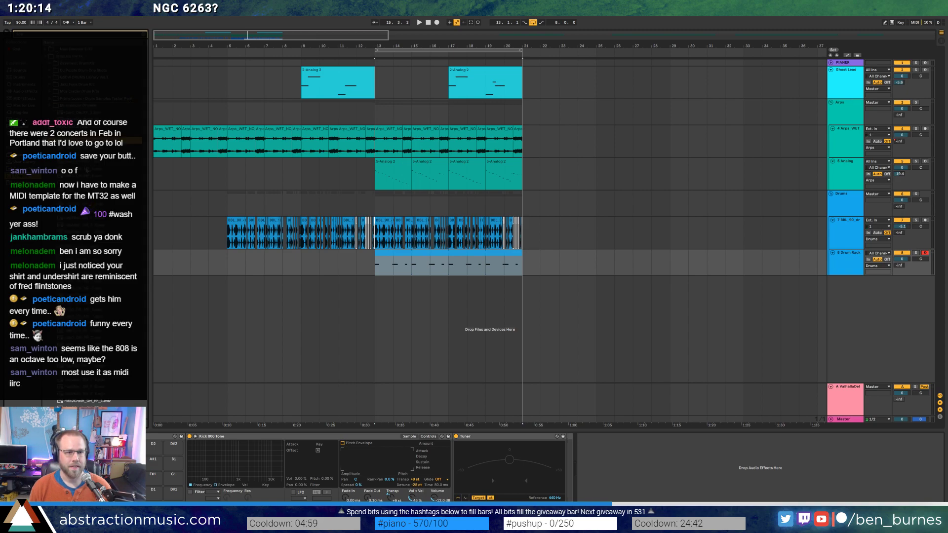
{"action": "left_click", "coordinate": [74, 168]}
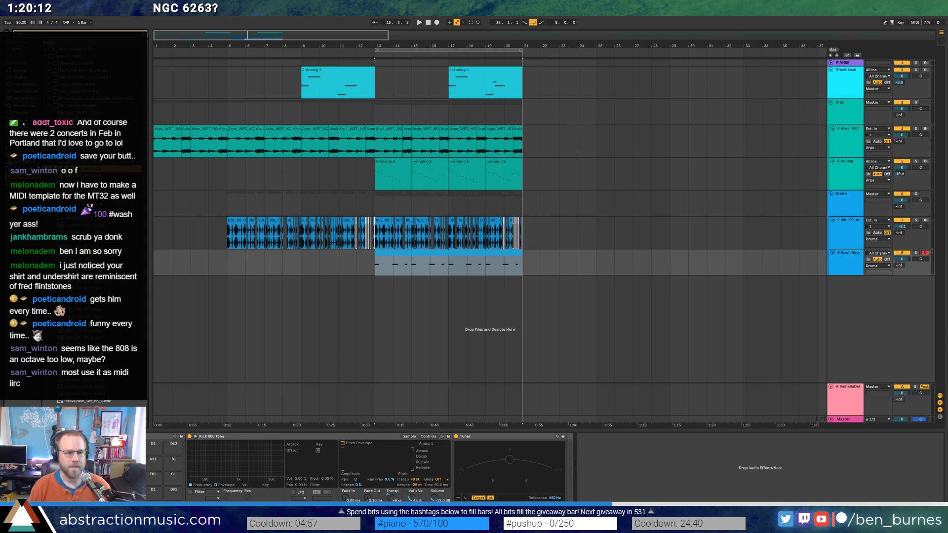
{"action": "key", "text": "Return"}
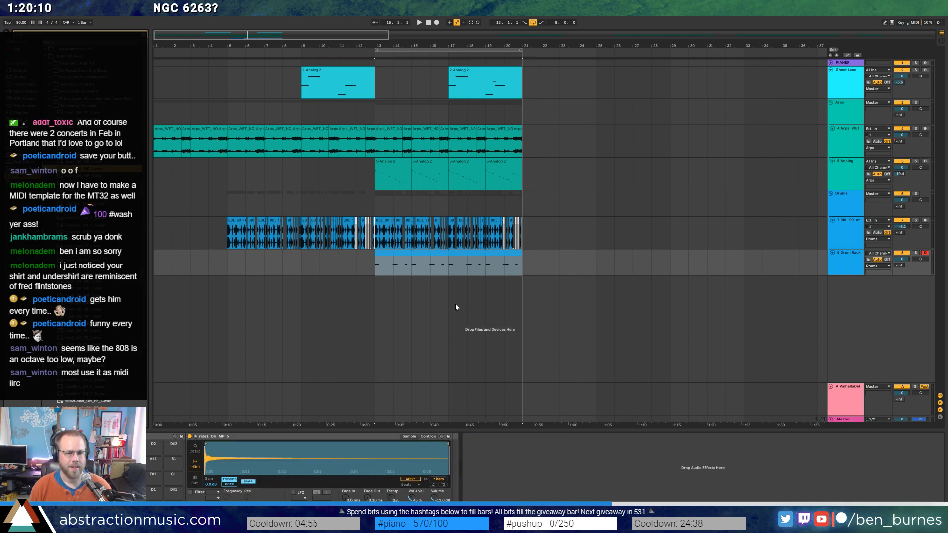
{"action": "scroll", "coordinate": [353, 462], "scroll_direction": "up", "scroll_amount": 6}
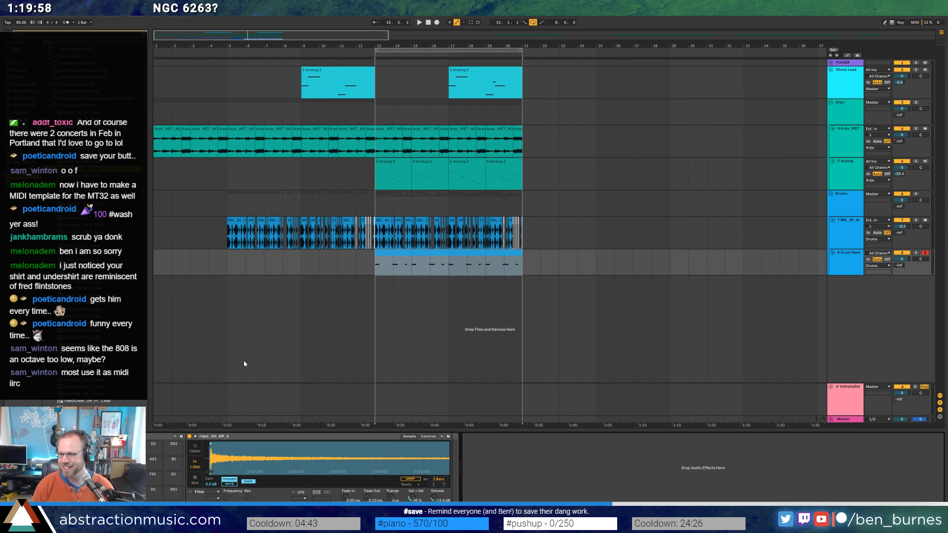
Add a two-beat ride note at the start of the Drum Rack clip and play it from bar 13.
{"action": "double_click", "coordinate": [446, 251]}
{"action": "left_click_drag", "start_coordinate": [209, 390], "coordinate": [393, 386]}
{"action": "key", "text": "space"}
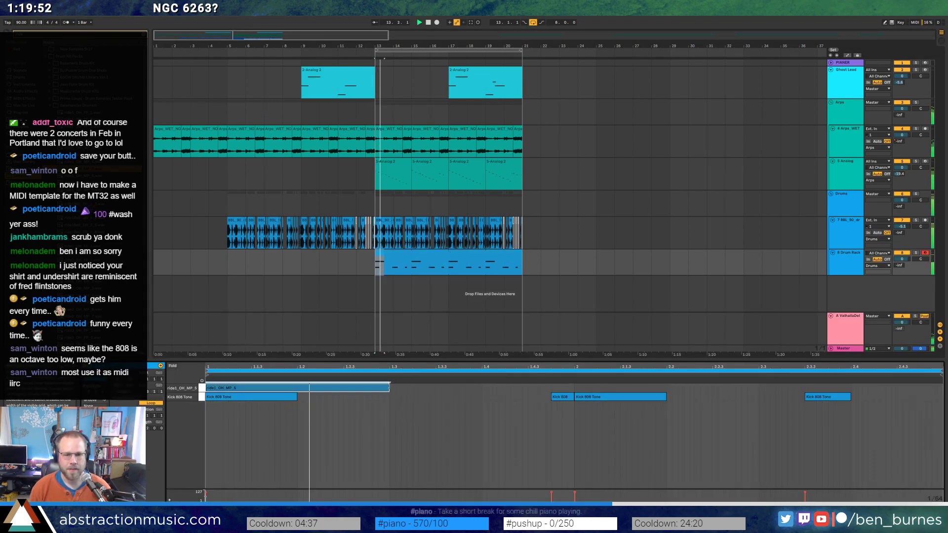
{"action": "key", "text": "shift+Tab"}
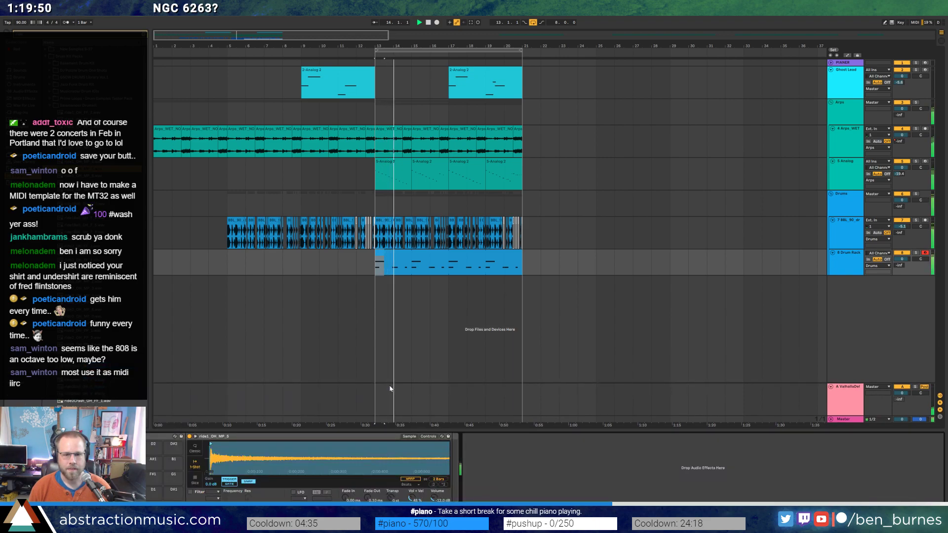
Add another ride note in the second bar of the Drum Rack clip and bring up the ride's sampler.
{"action": "key", "text": "shift+Tab"}
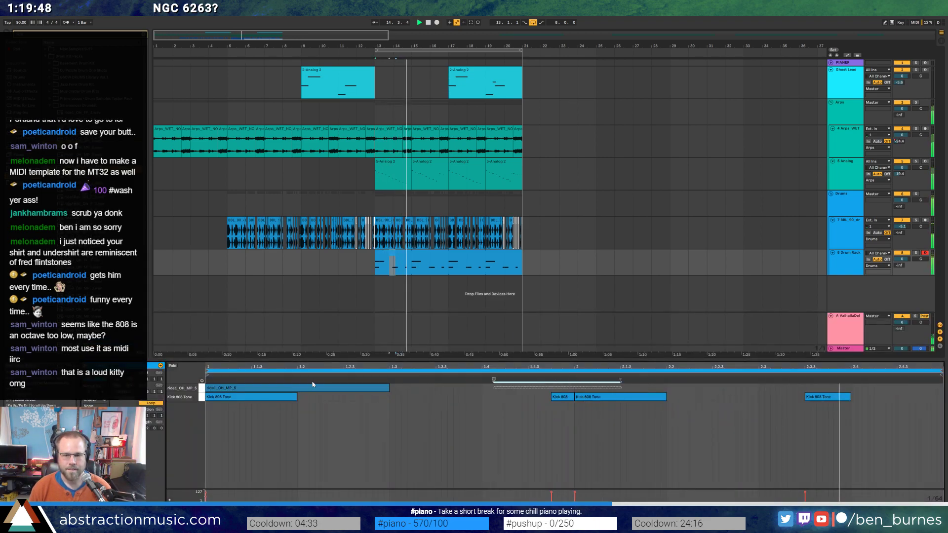
{"action": "left_click_drag", "start_coordinate": [297, 387], "coordinate": [710, 387]}
{"action": "key", "text": "shift+Tab"}
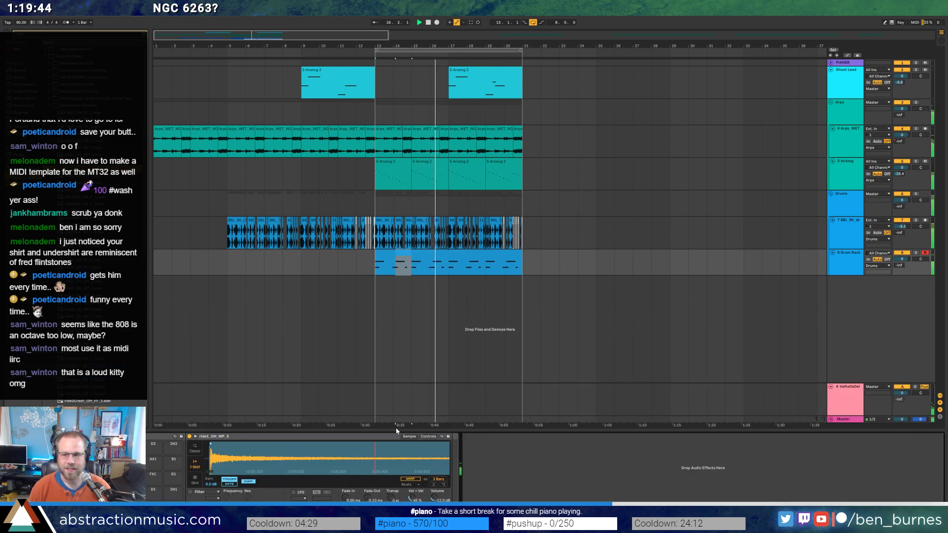
Move the second ride note in the Drum Rack clip one sixteenth earlier in its second bar.
{"action": "left_click", "coordinate": [453, 255]}
{"action": "double_click", "coordinate": [453, 255]}
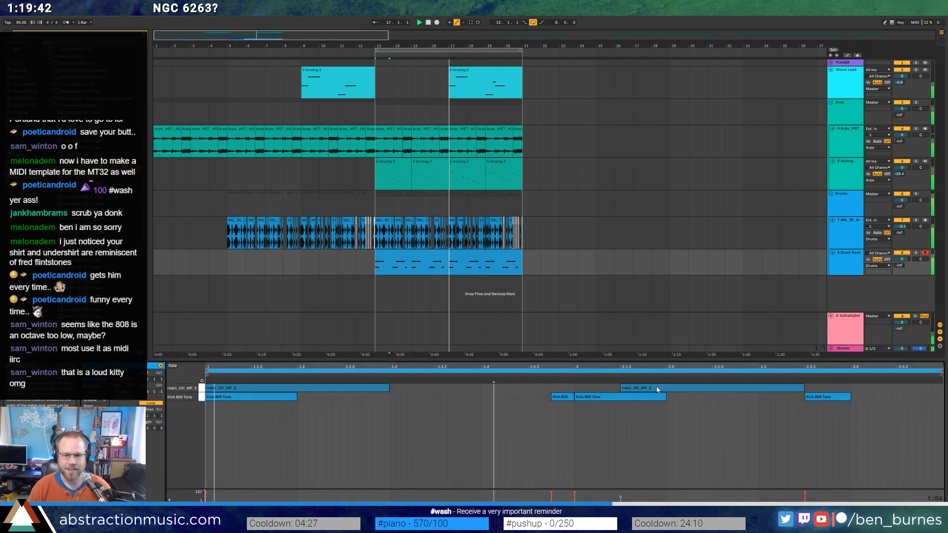
{"action": "left_click_drag", "start_coordinate": [655, 385], "coordinate": [635, 390]}
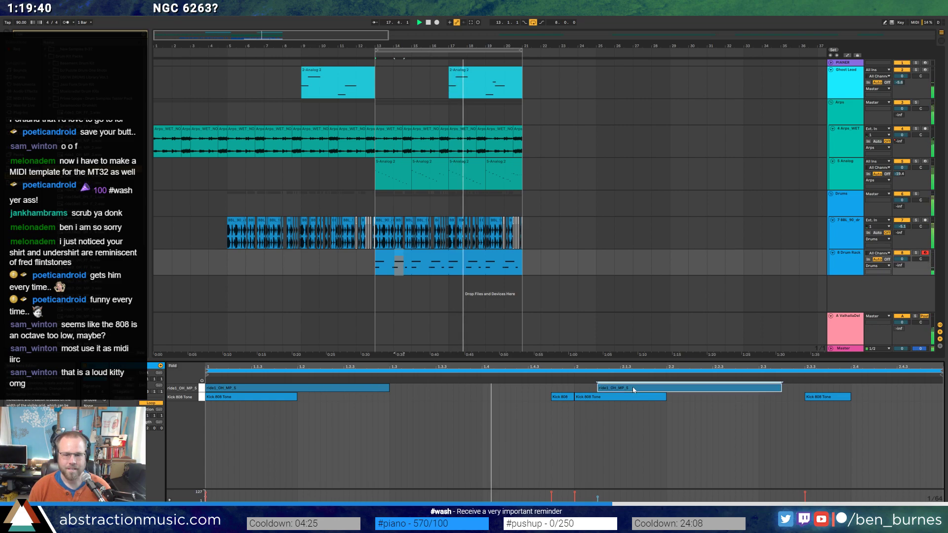
Trim the start of the ride sample in its sampler and add a Ping Pong Delay after it.
{"action": "key", "text": "shift+Tab"}
{"action": "left_click_drag", "start_coordinate": [210, 444], "coordinate": [241, 445]}
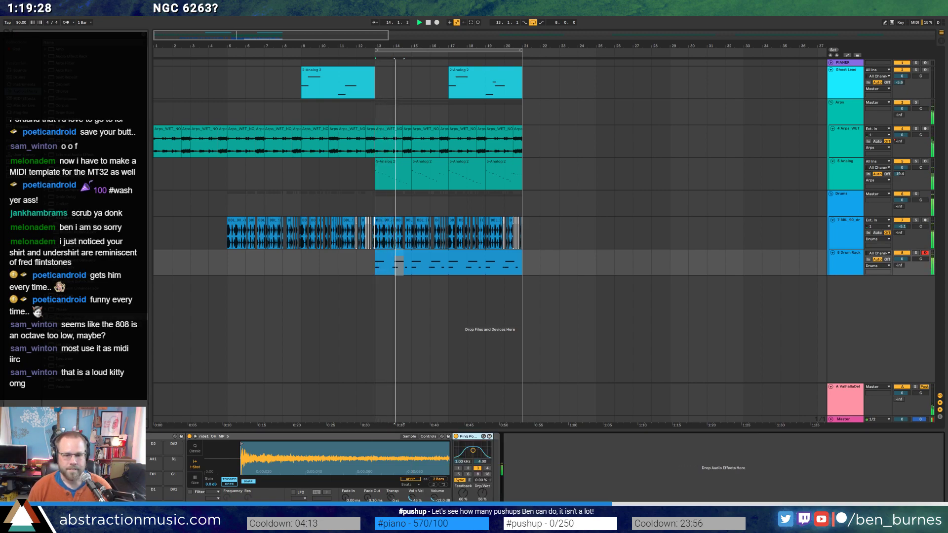
{"action": "key", "text": "Return"}
Narrow the ride's Ping Pong Delay filter to a width of 2.00, set the delay time to 1 sixteenth and adjust its feedback.
{"action": "left_click_drag", "start_coordinate": [459, 464], "coordinate": [459, 456]}
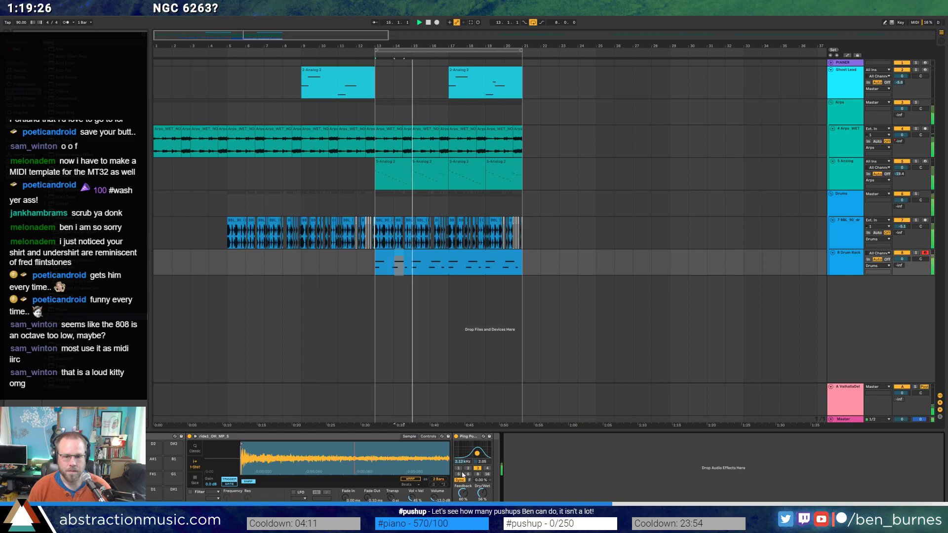
{"action": "left_click", "coordinate": [458, 468]}
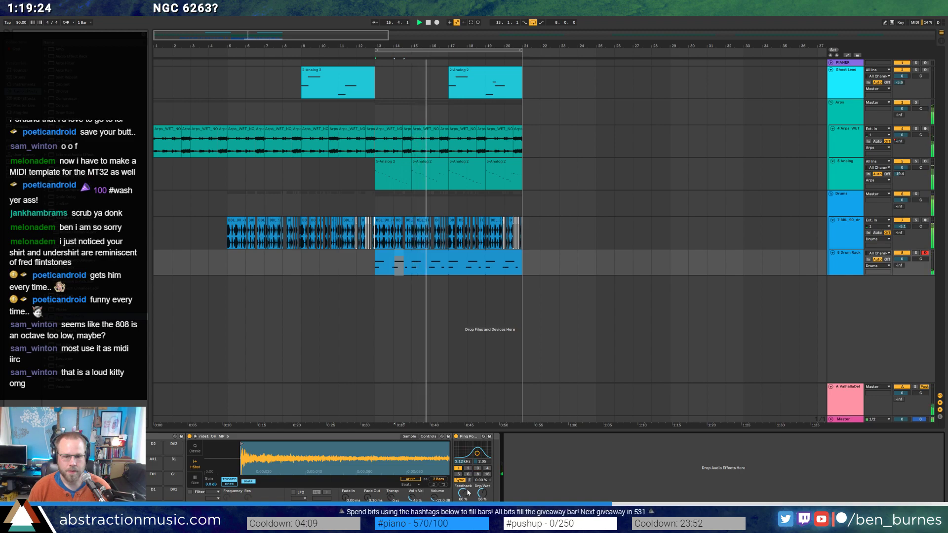
{"action": "left_click_drag", "start_coordinate": [463, 492], "coordinate": [482, 494]}
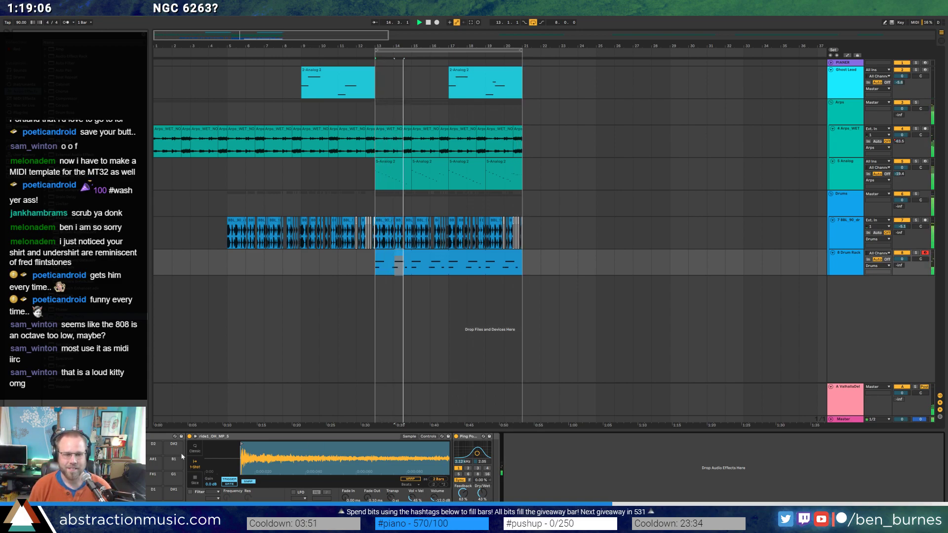
{"action": "double_click", "coordinate": [383, 256]}
{"action": "left_click", "coordinate": [717, 440]}
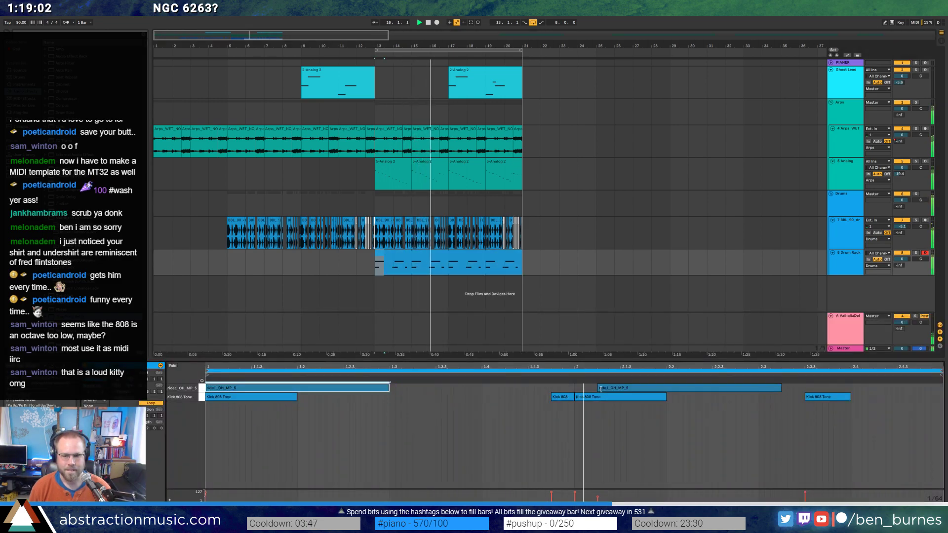
{"action": "key", "text": "shift+Tab"}
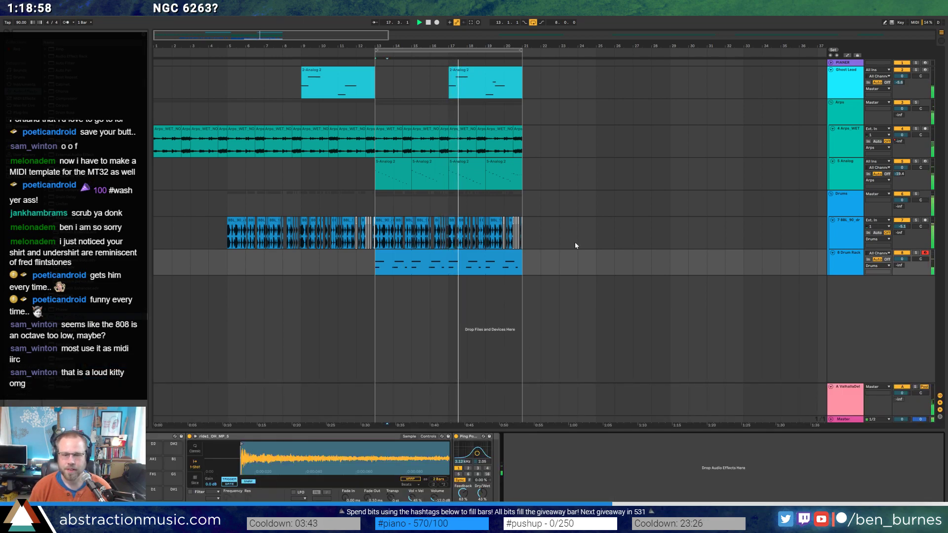
Duplicate the two Analog clips at bars 13–17 and place the copies at bars 21–25 on the same track.
{"action": "left_click", "coordinate": [400, 171]}
{"action": "left_click", "coordinate": [507, 168]}
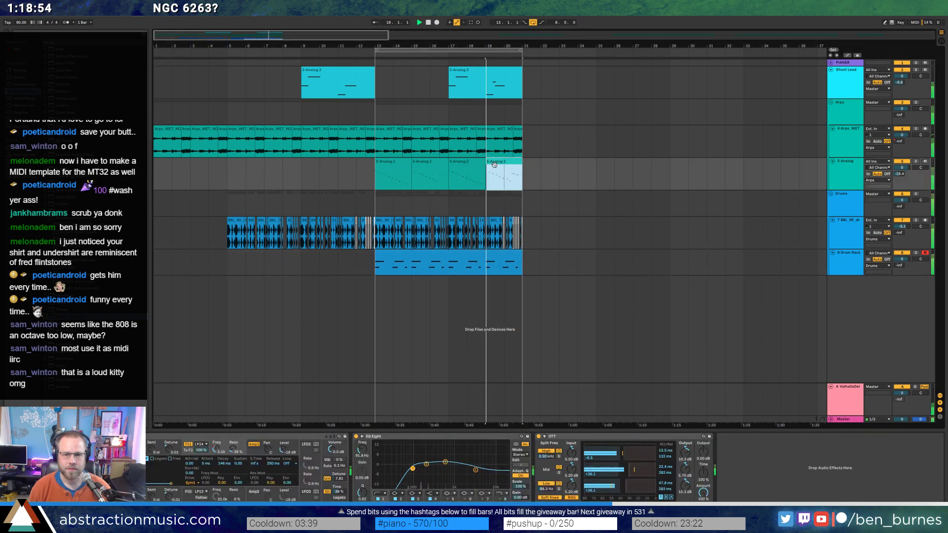
{"action": "left_click", "coordinate": [402, 167]}
{"action": "left_click", "coordinate": [423, 168], "text": "shift"}
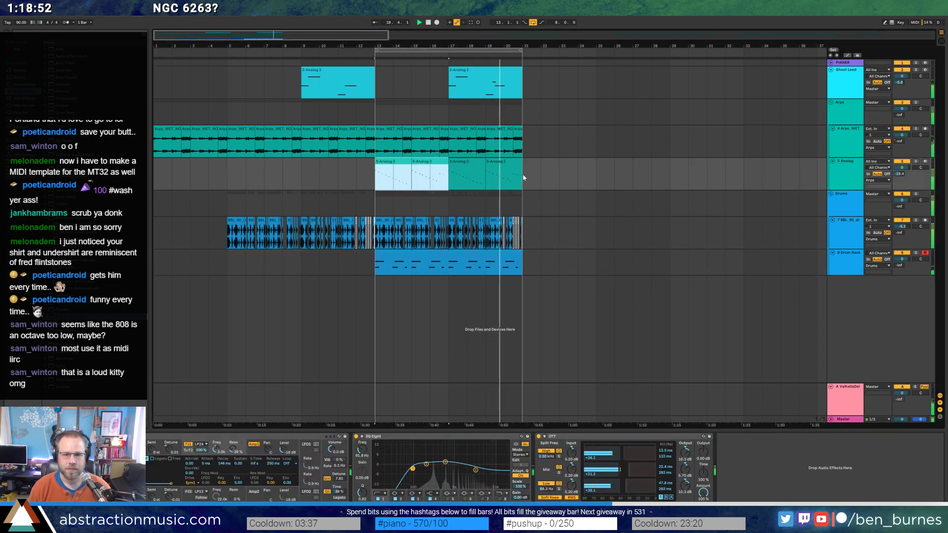
{"action": "key", "text": "ctrl+d"}
Stop playback, show the Analog track's F1 Freq automation and delete its upper breakpoints at bars 19 and 25.
{"action": "key", "text": "a"}
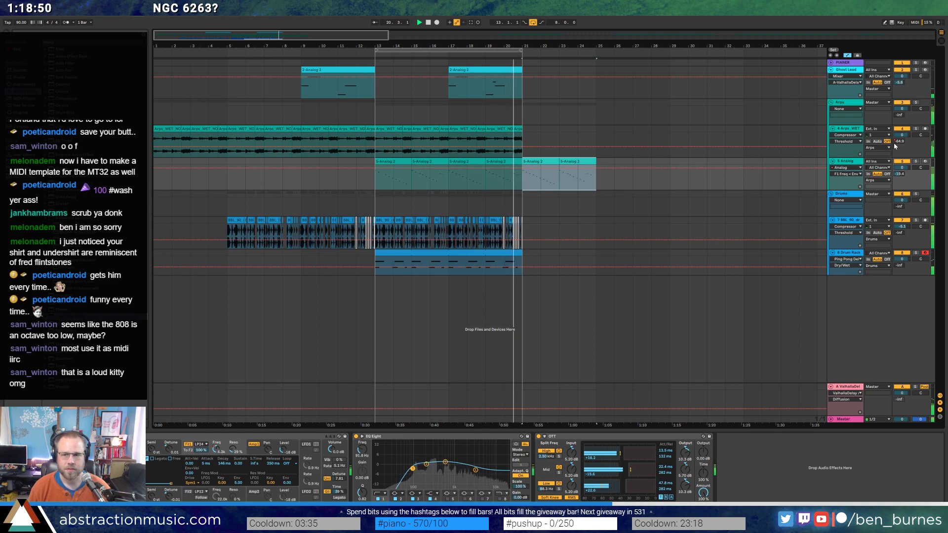
{"action": "key", "text": "space"}
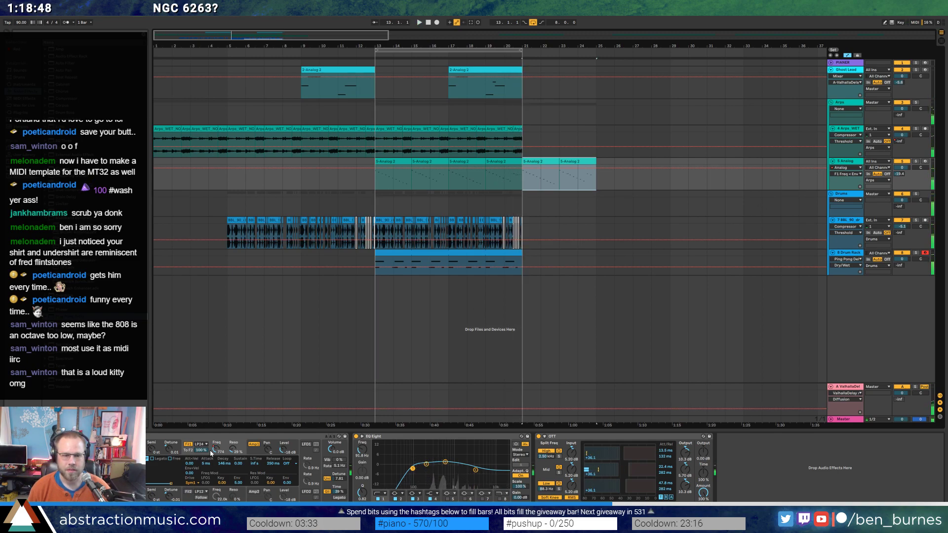
{"action": "left_click", "coordinate": [222, 448]}
{"action": "left_click", "coordinate": [548, 226]}
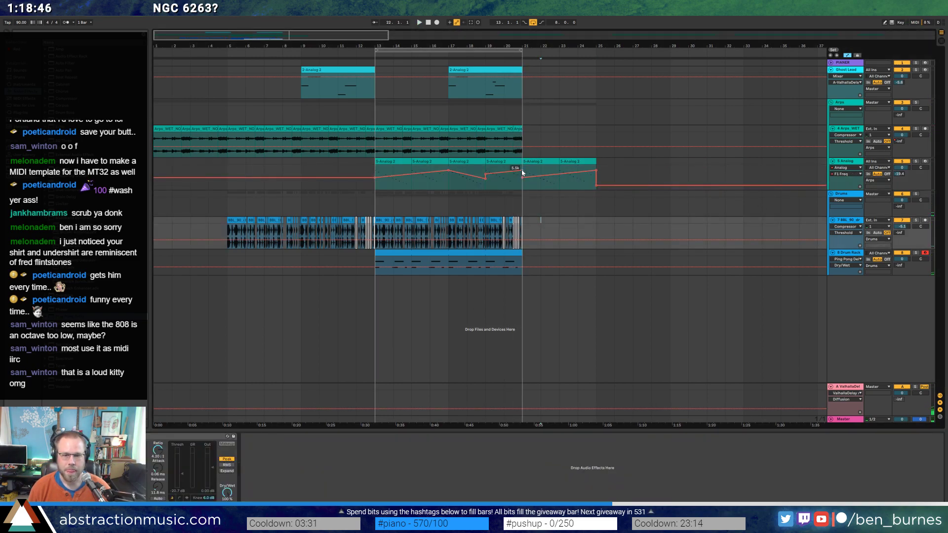
{"action": "mouse_move", "coordinate": [523, 173]}
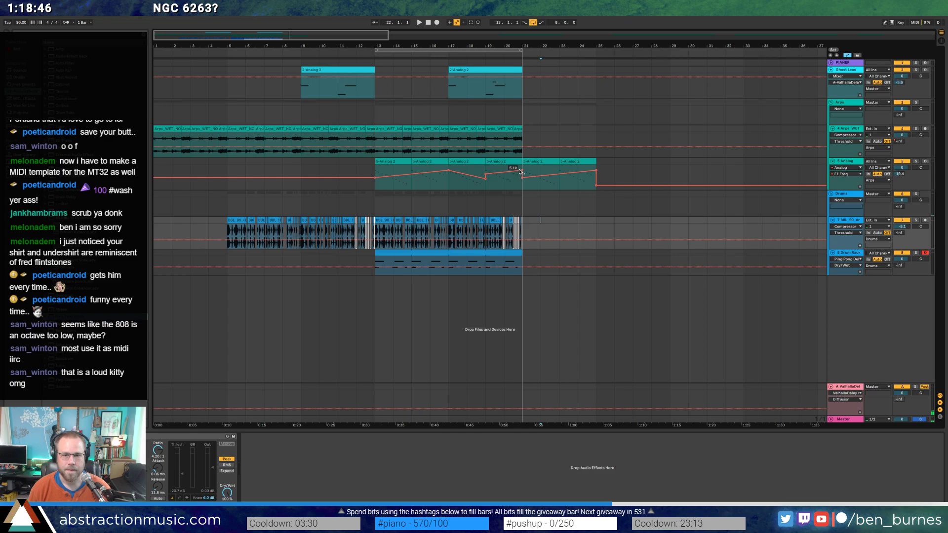
{"action": "left_click", "coordinate": [484, 172]}
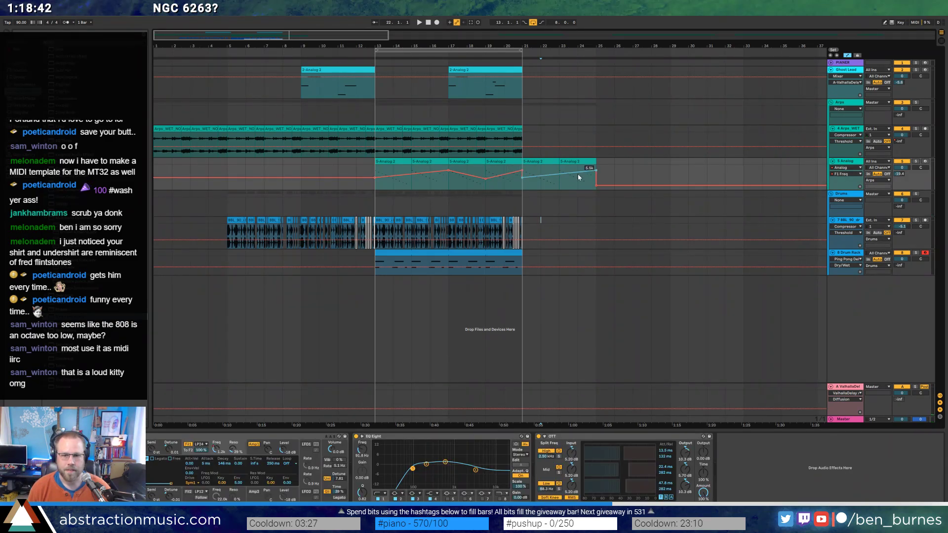
{"action": "left_click", "coordinate": [545, 164]}
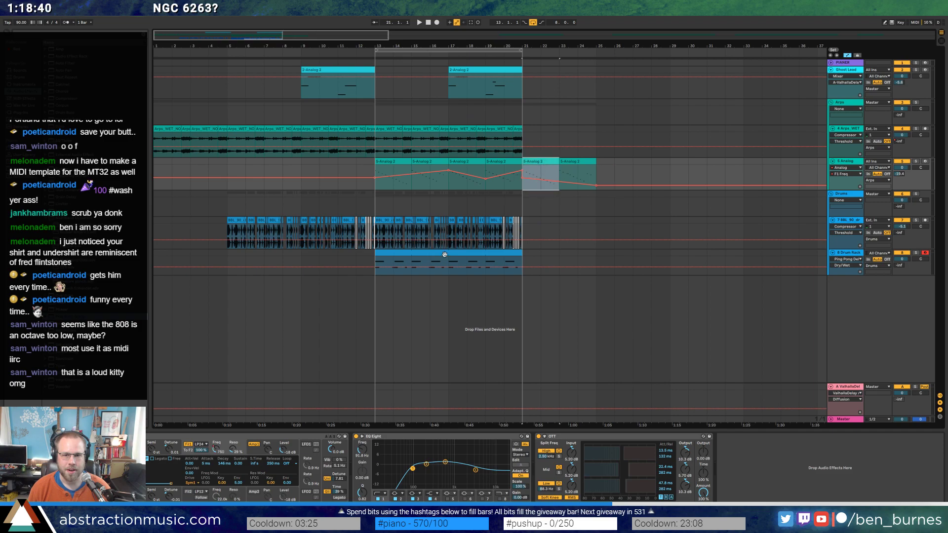
Hide the automation lanes and duplicate the Drum Rack clip so the copy spans bars 21–29.
{"action": "left_click", "coordinate": [228, 232]}
{"action": "key", "text": "a"}
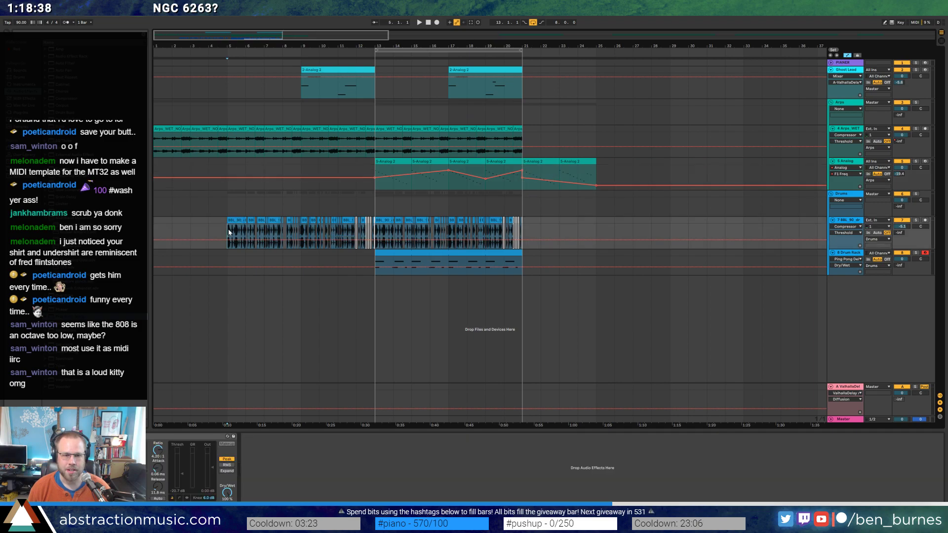
{"action": "left_click", "coordinate": [417, 260]}
{"action": "key", "text": "ctrl+d"}
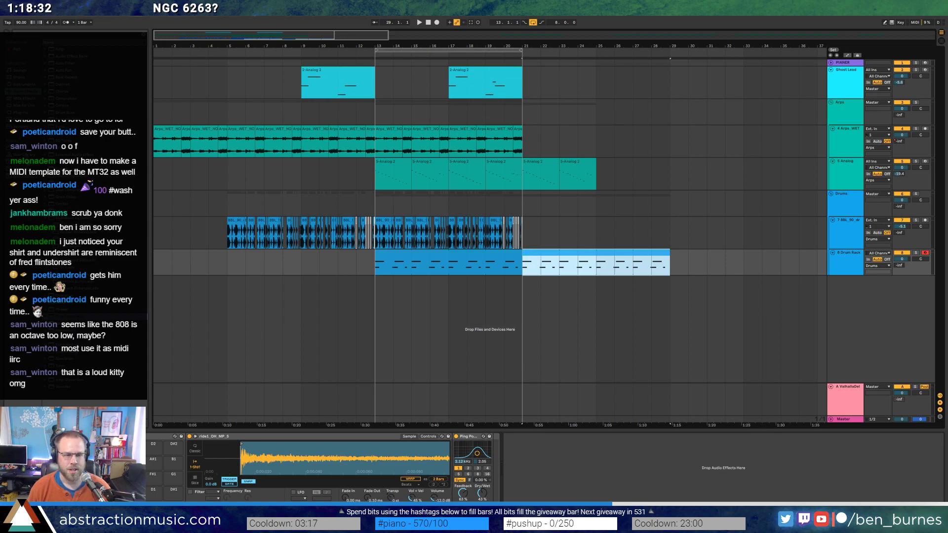
Browse the sample library for a TR-808 kick and load kick 16 onto a Drum Rack pad.
{"action": "left_click_drag", "start_coordinate": [56, 394], "coordinate": [55, 399]}
{"action": "left_click", "coordinate": [46, 98]}
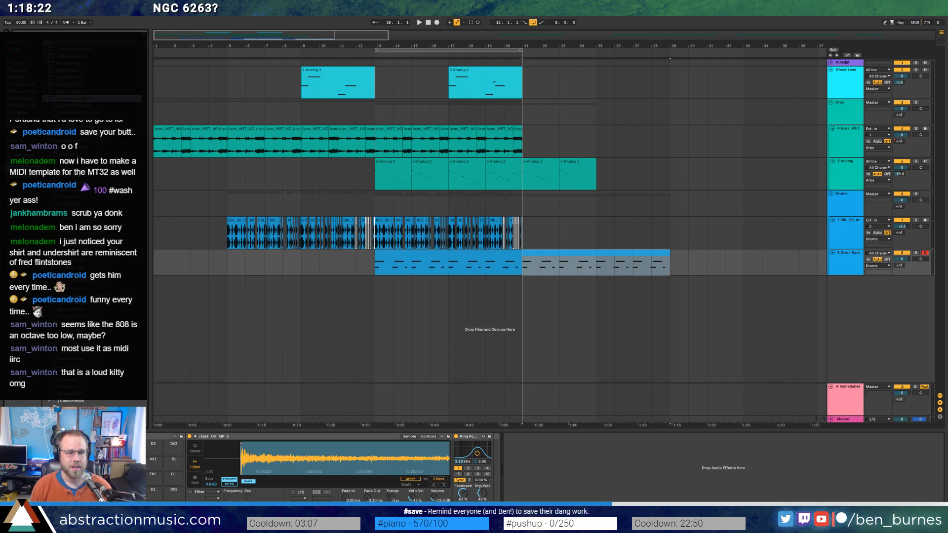
{"action": "left_click_drag", "start_coordinate": [146, 103], "coordinate": [143, 246]}
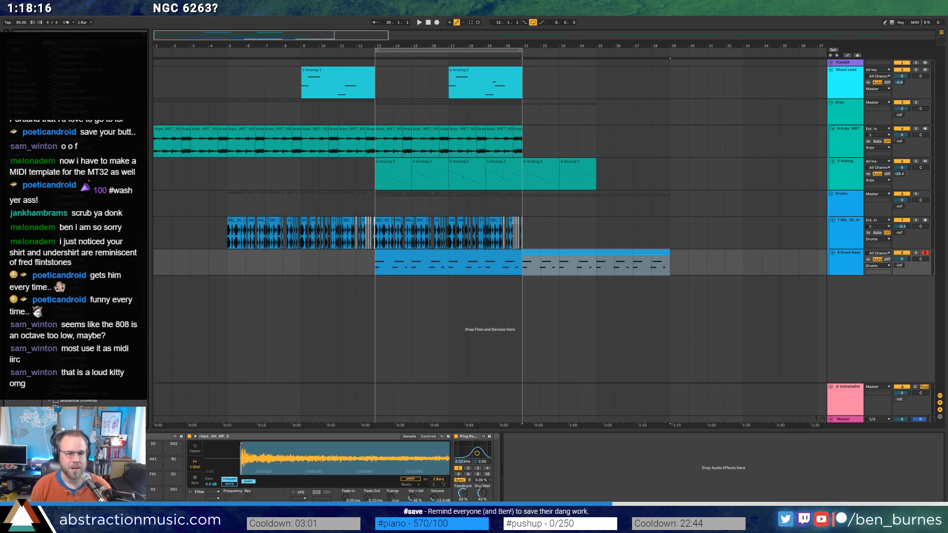
{"action": "left_click", "coordinate": [49, 351]}
{"action": "left_click", "coordinate": [79, 366]}
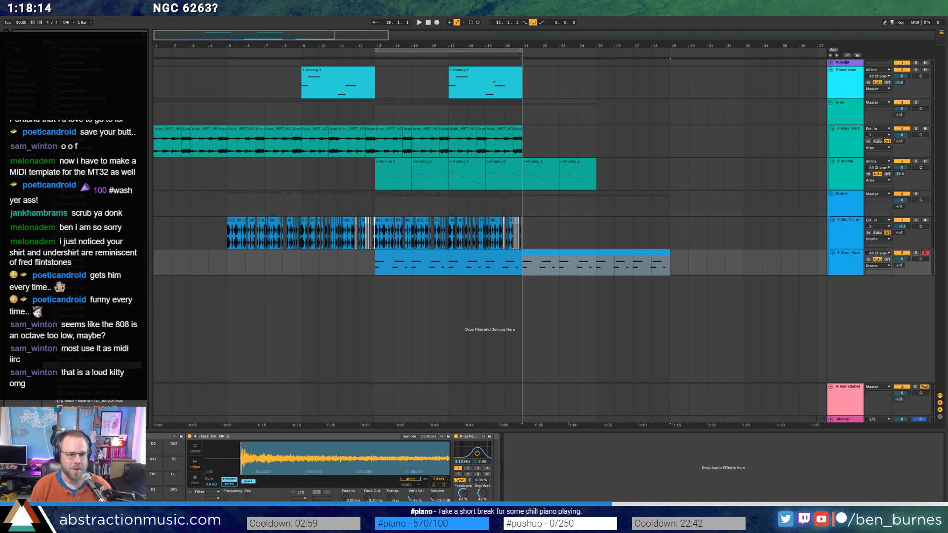
{"action": "scroll", "coordinate": [79, 366], "scroll_direction": "down", "scroll_amount": 3}
{"action": "scroll", "coordinate": [79, 366], "scroll_direction": "down", "scroll_amount": 3}
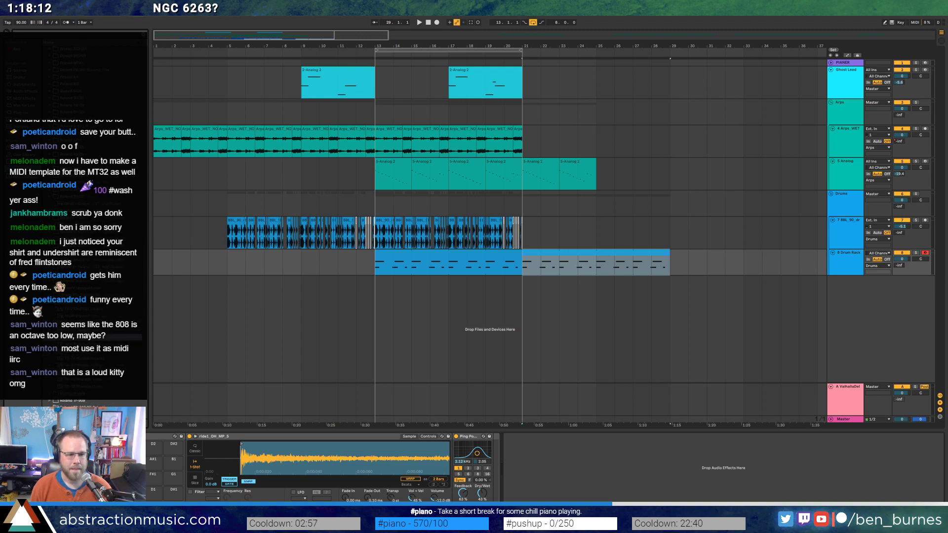
{"action": "scroll", "coordinate": [79, 367], "scroll_direction": "down", "scroll_amount": 5}
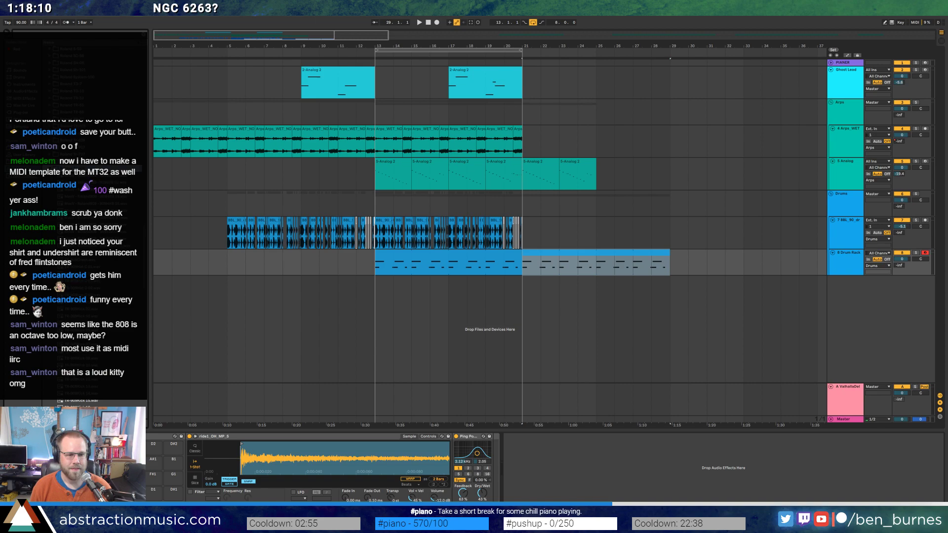
{"action": "scroll", "coordinate": [79, 365], "scroll_direction": "down", "scroll_amount": 3}
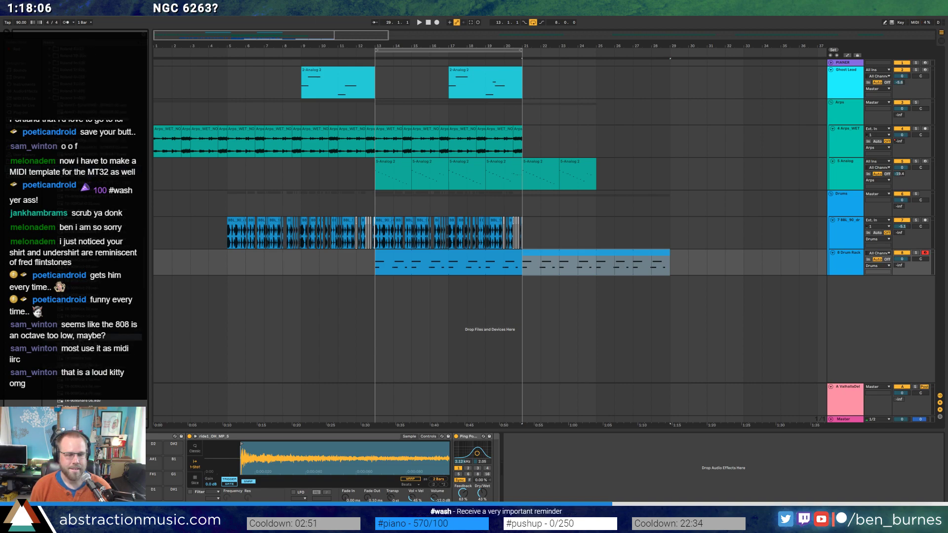
{"action": "left_click", "coordinate": [111, 490]}
{"action": "left_click", "coordinate": [94, 387]}
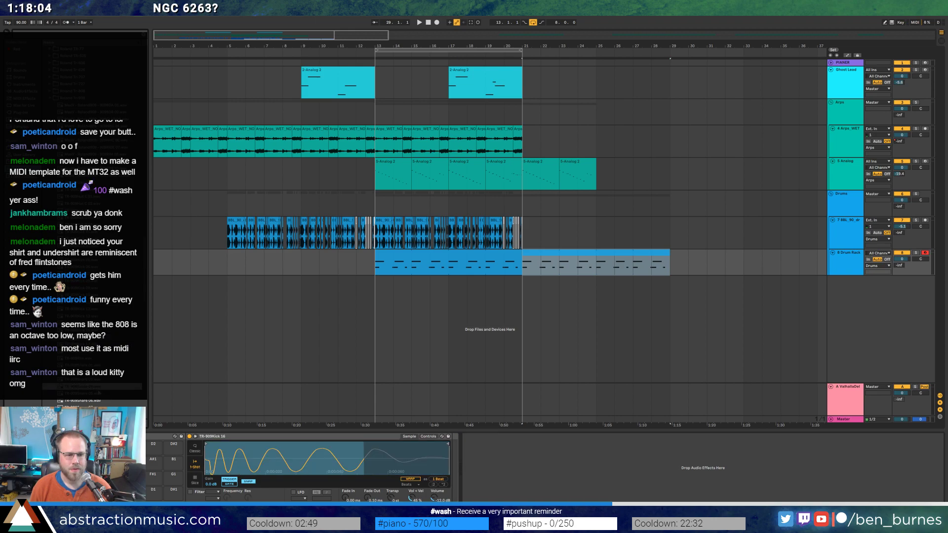
Look through the TR-808 samples in the library for more drum sounds.
{"action": "scroll", "coordinate": [94, 388], "scroll_direction": "down", "scroll_amount": 2}
{"action": "left_click", "coordinate": [93, 387]}
{"action": "scroll", "coordinate": [93, 390], "scroll_direction": "down", "scroll_amount": 2}
{"action": "scroll", "coordinate": [95, 392], "scroll_direction": "down", "scroll_amount": 5}
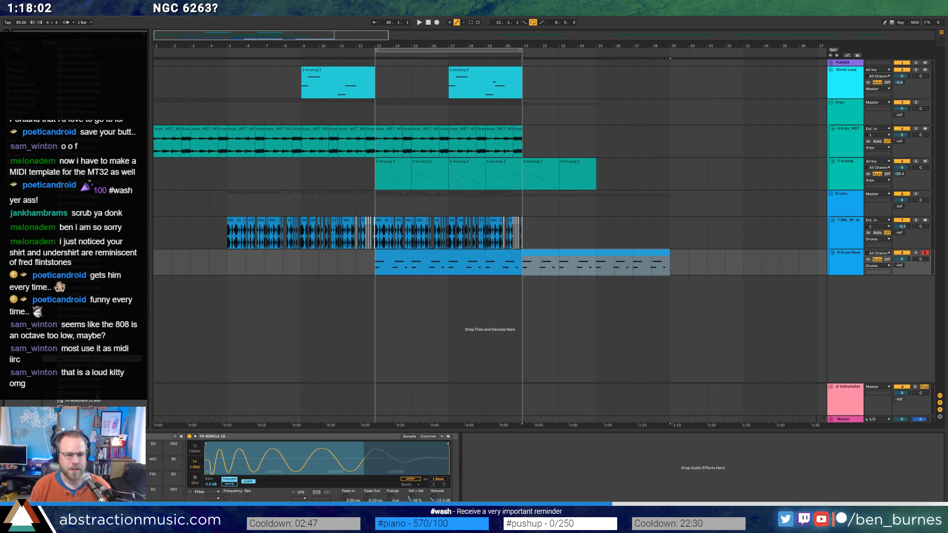
{"action": "scroll", "coordinate": [95, 400], "scroll_direction": "down", "scroll_amount": 3}
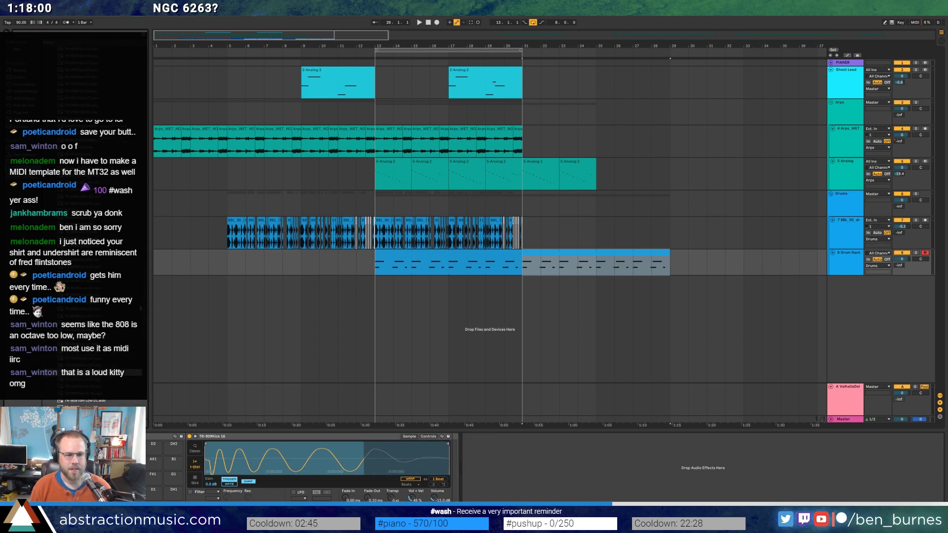
{"action": "scroll", "coordinate": [146, 299], "scroll_direction": "up", "scroll_amount": 10}
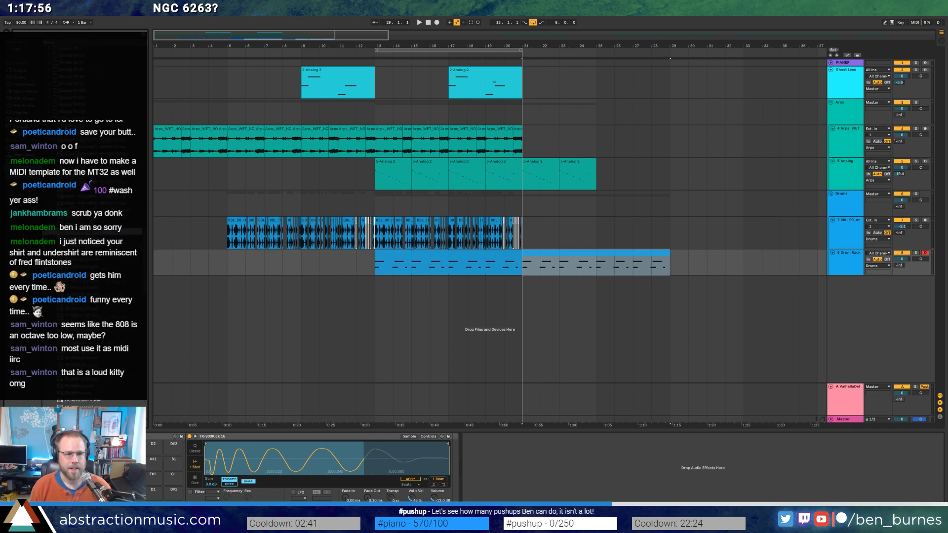
{"action": "scroll", "coordinate": [147, 299], "scroll_direction": "down", "scroll_amount": 5}
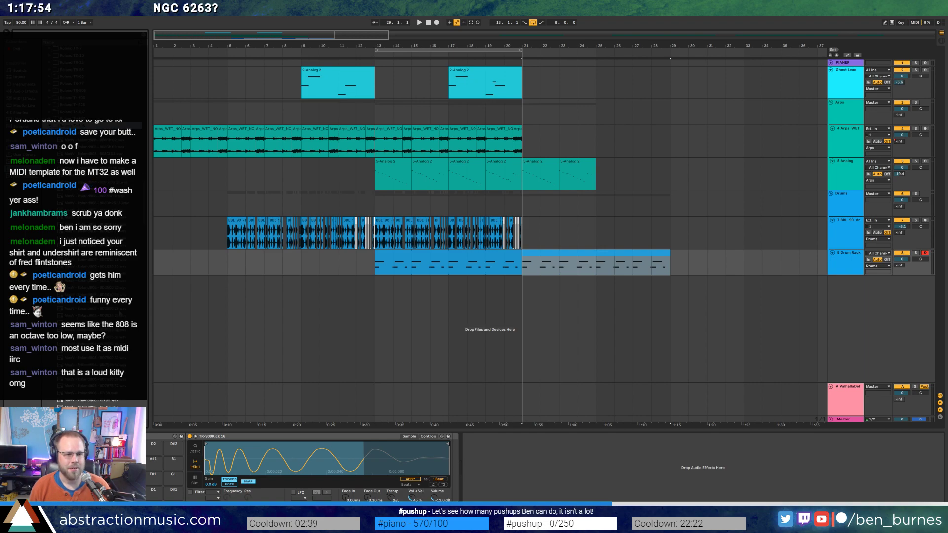
{"action": "scroll", "coordinate": [121, 313], "scroll_direction": "down", "scroll_amount": 5}
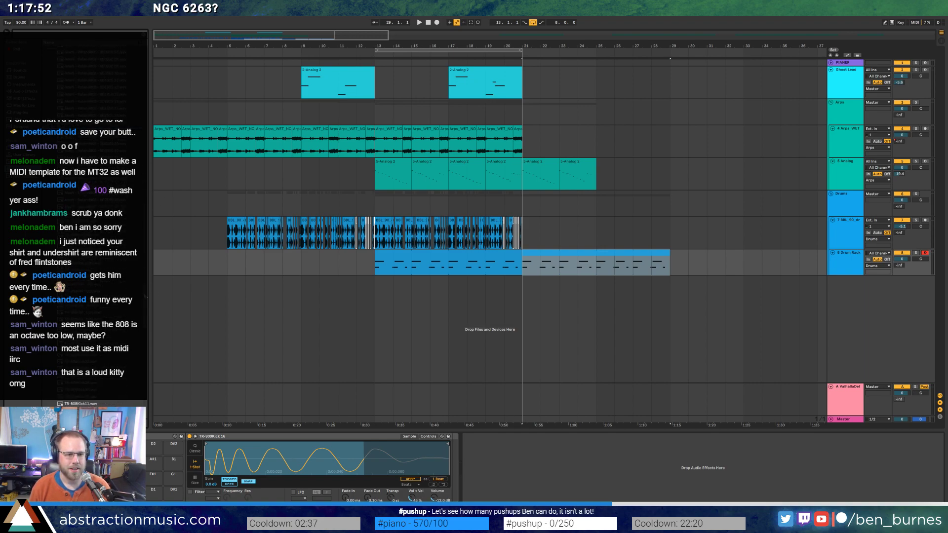
Audition TR-808 samples and load TR-808Clap02 and TR-808Hat_C04 onto Drum Rack pads.
{"action": "left_click", "coordinate": [107, 70]}
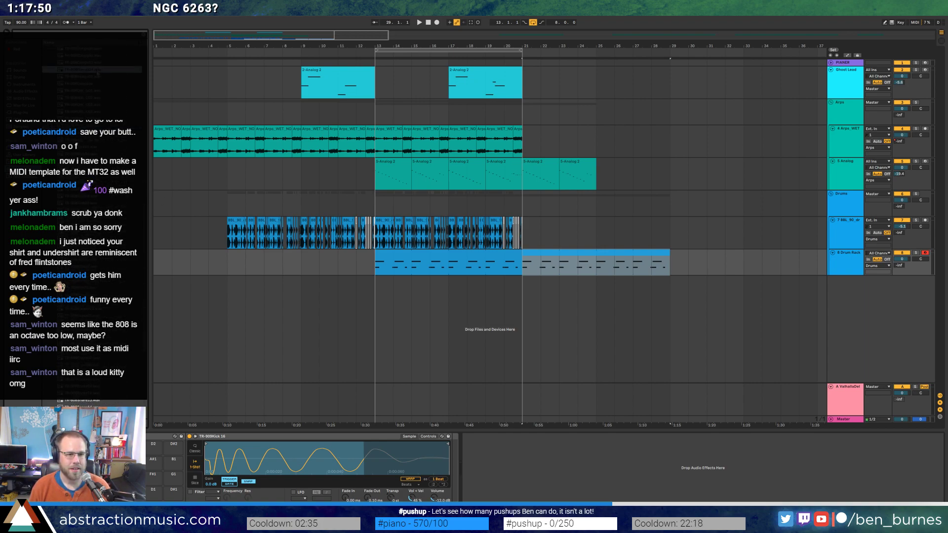
{"action": "left_click", "coordinate": [104, 84]}
{"action": "scroll", "coordinate": [103, 83], "scroll_direction": "up", "scroll_amount": 2}
{"action": "left_click", "coordinate": [99, 69]}
{"action": "left_click", "coordinate": [99, 63]}
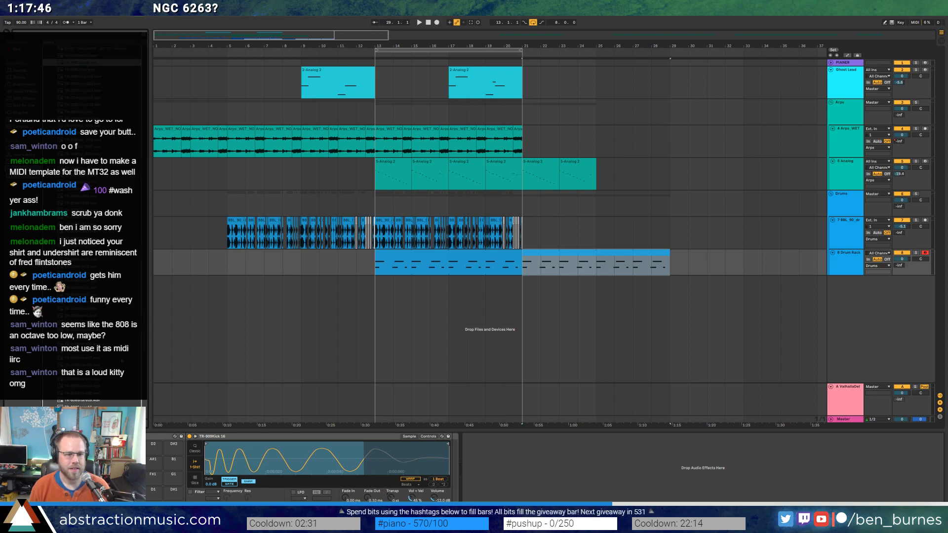
{"action": "left_click_drag", "start_coordinate": [148, 495], "coordinate": [153, 493]}
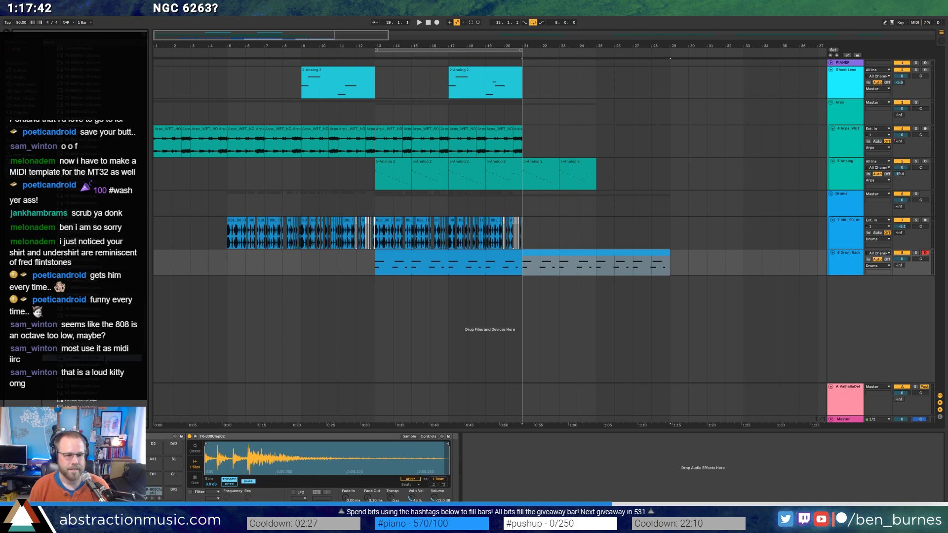
{"action": "scroll", "coordinate": [148, 336], "scroll_direction": "up", "scroll_amount": 3}
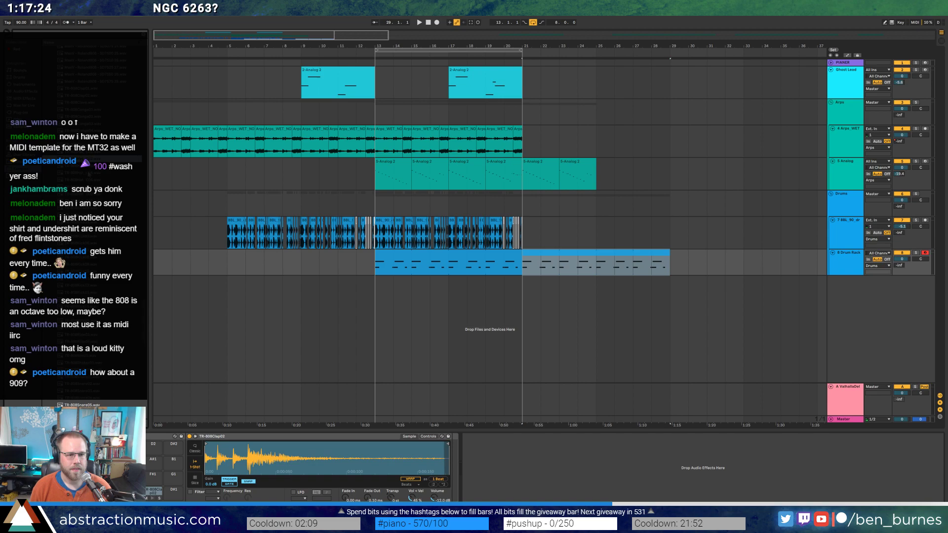
{"action": "left_click_drag", "start_coordinate": [82, 173], "coordinate": [134, 475]}
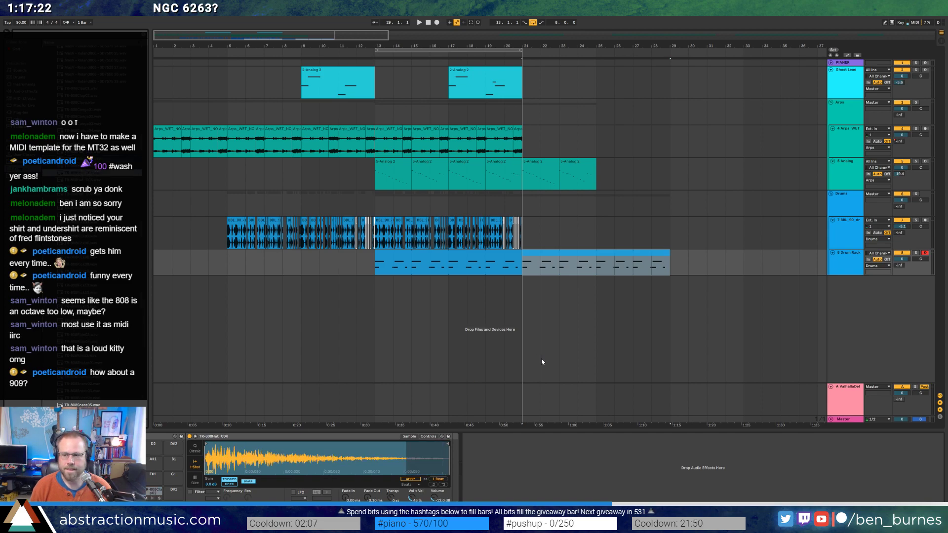
Open the Drum Rack clip copy at bar 21 and add sixteenth-note TR-808Hat_C04 hits across its first two beats.
{"action": "double_click", "coordinate": [611, 253]}
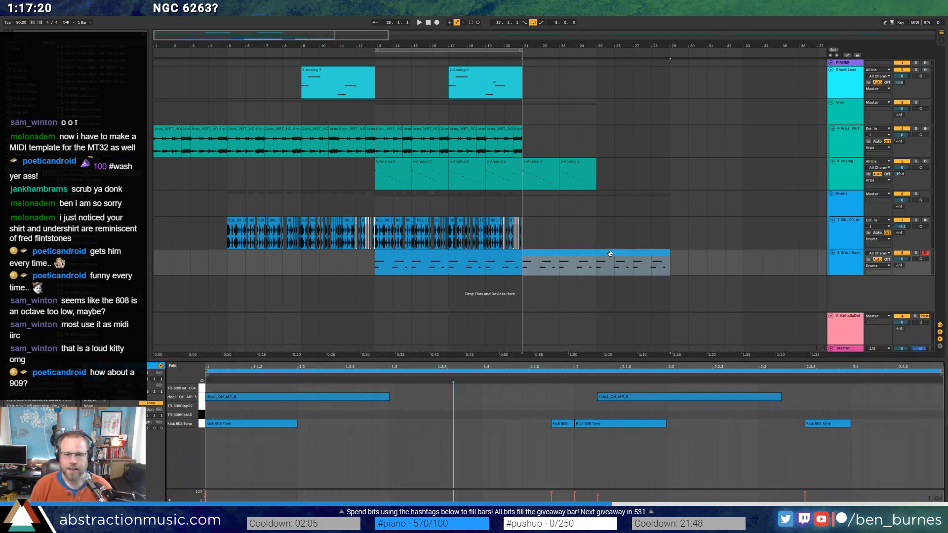
{"action": "double_click", "coordinate": [208, 389]}
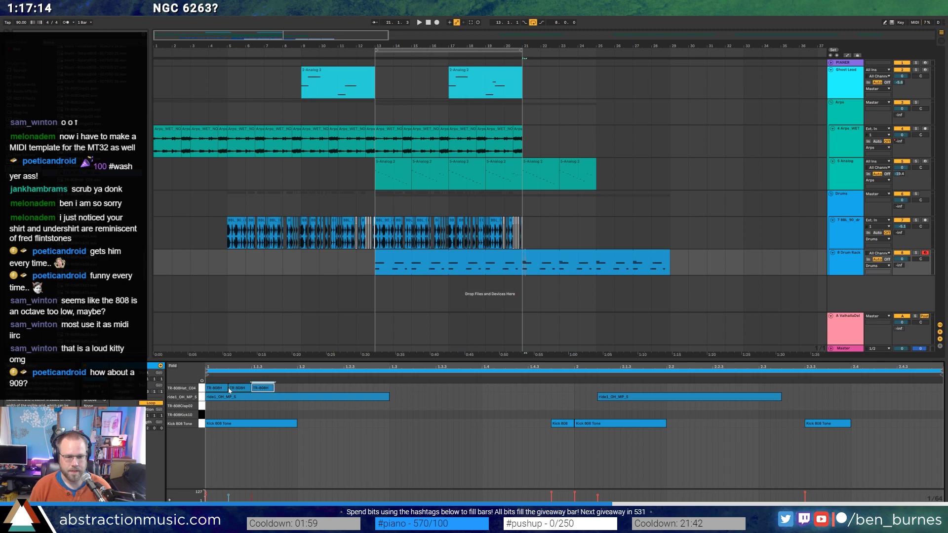
{"action": "key", "text": "space"}
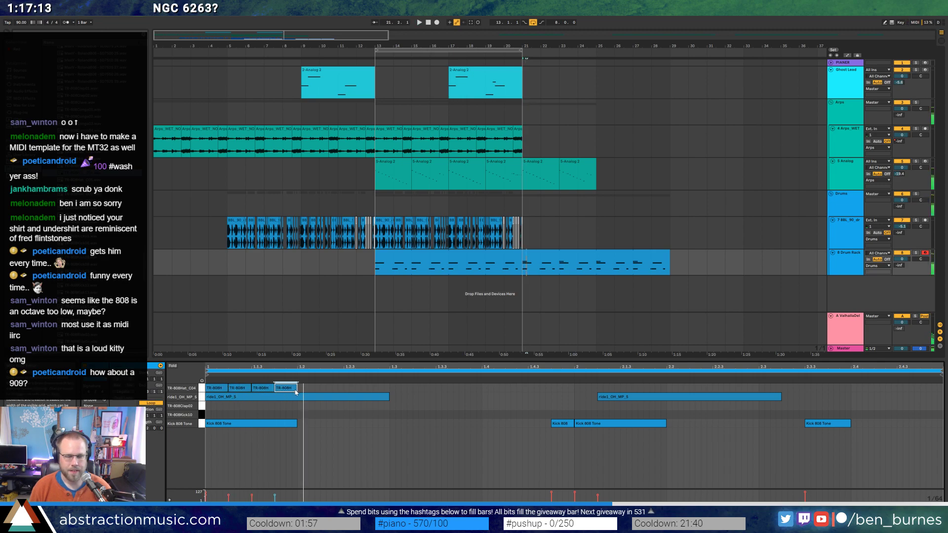
{"action": "left_click", "coordinate": [236, 388]}
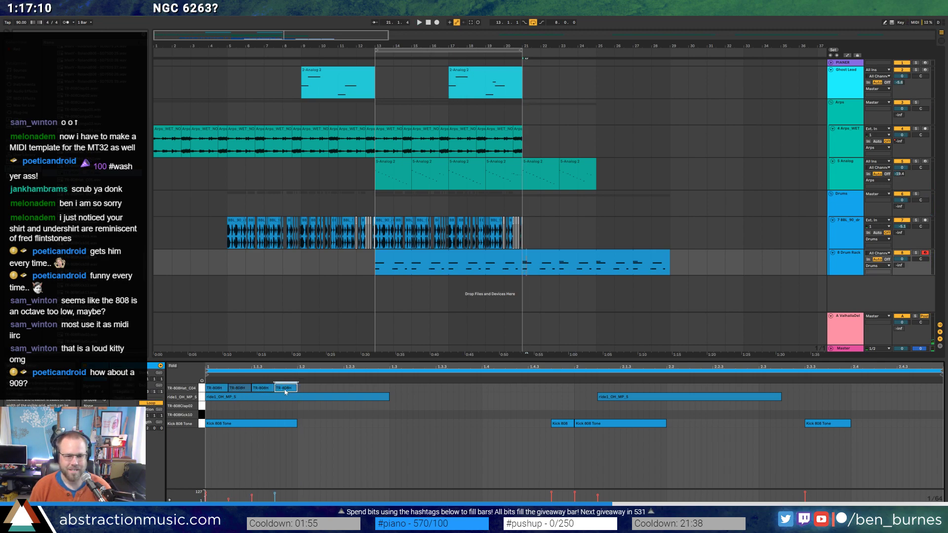
{"action": "key", "text": "ctrl+a"}
{"action": "key", "text": "ctrl+d"}
Rework the clip's second beat into a roll of eight thirty-second-note TR-808Hat_C04 hits.
{"action": "left_click", "coordinate": [335, 413]}
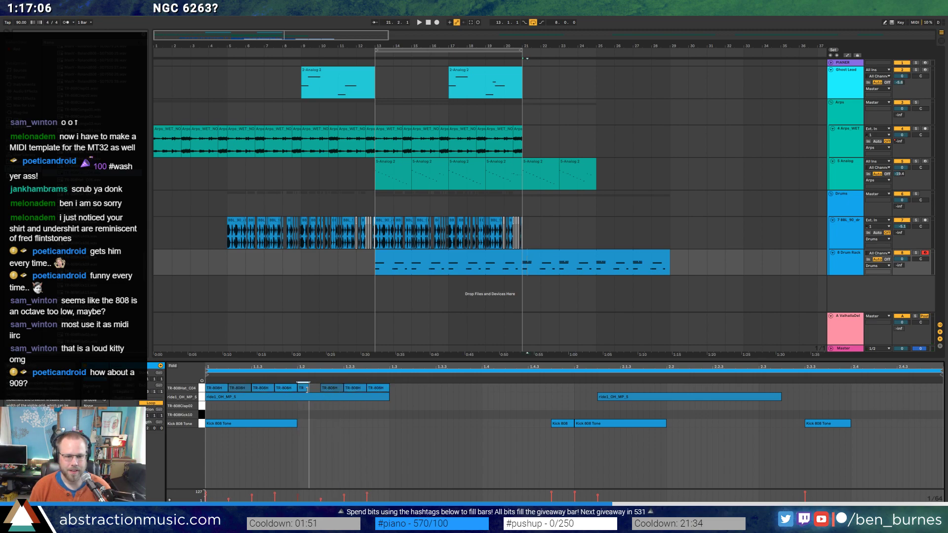
{"action": "key", "text": "ctrl+d"}
{"action": "key", "text": "ctrl+d"}
{"action": "key", "text": "ctrl+d"}
{"action": "key", "text": "ctrl+d"}
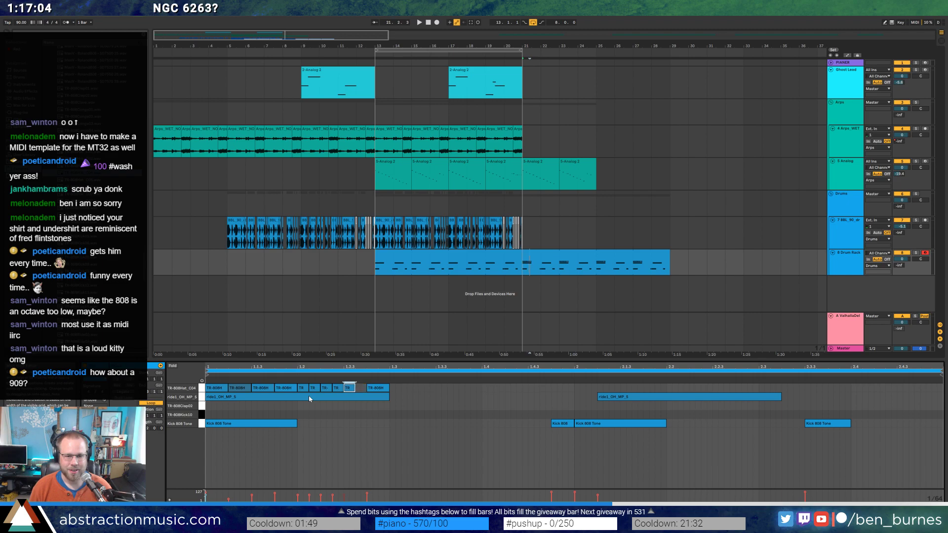
{"action": "key", "text": "ctrl+d"}
{"action": "key", "text": "ctrl+d"}
{"action": "key", "text": "ctrl+d"}
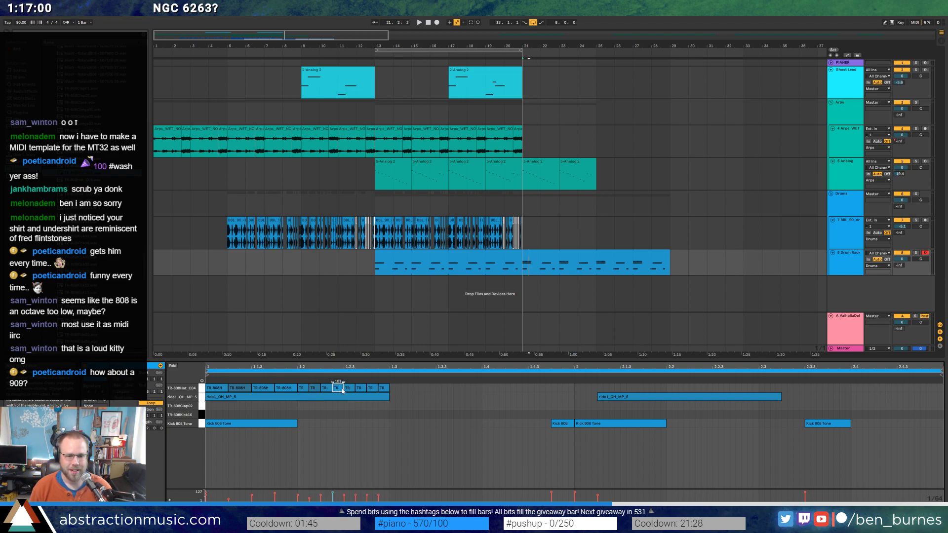
{"action": "left_click", "coordinate": [371, 388]}
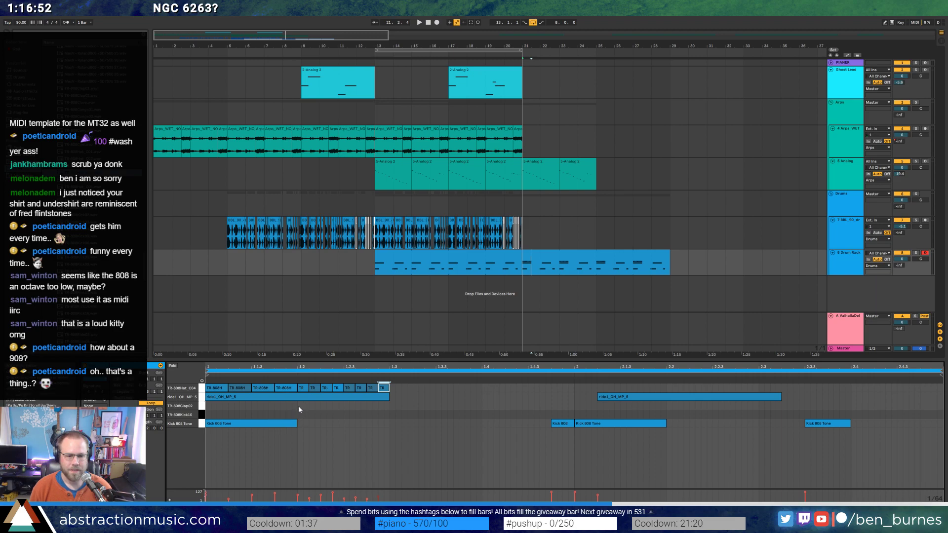
Add a TR-808 clap on beat 2 and a TR-808 kick on the second sixteenth of beat 1, checking by playback.
{"action": "left_click_drag", "start_coordinate": [299, 409], "coordinate": [384, 406]}
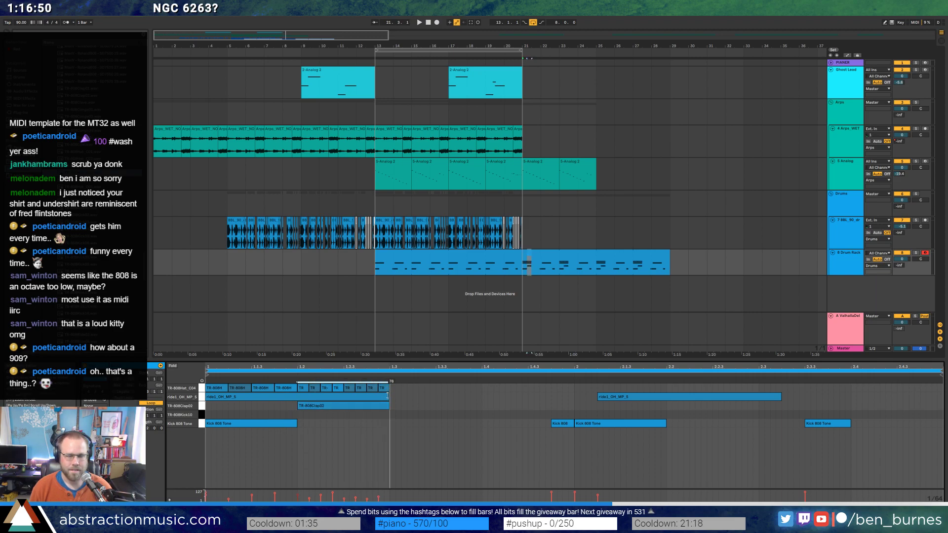
{"action": "left_click", "coordinate": [209, 416]}
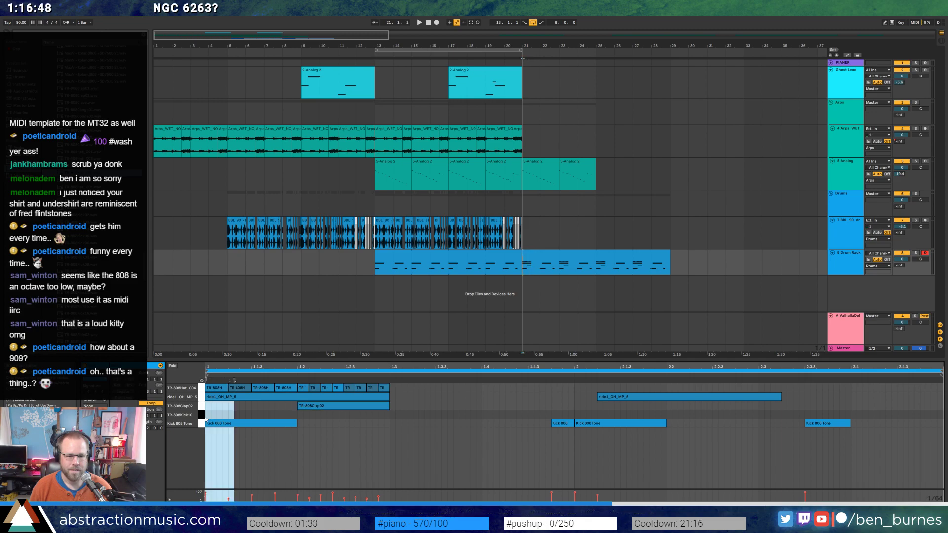
{"action": "mouse_move", "coordinate": [208, 415]}
{"action": "left_mouse_down"}
{"action": "mouse_move", "coordinate": [298, 414]}
{"action": "mouse_move", "coordinate": [257, 415]}
{"action": "left_mouse_up"}
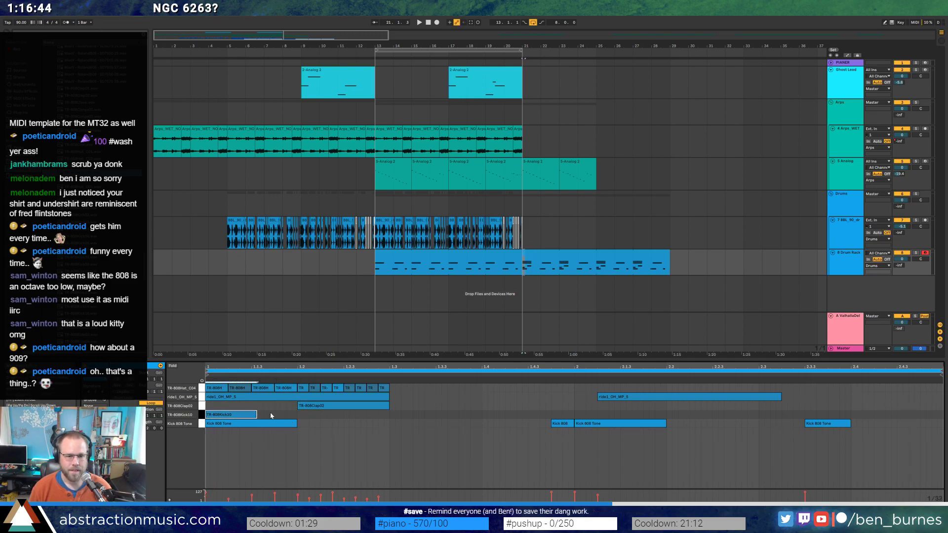
{"action": "left_click_drag", "start_coordinate": [243, 417], "coordinate": [266, 417]}
{"action": "key", "text": "space"}
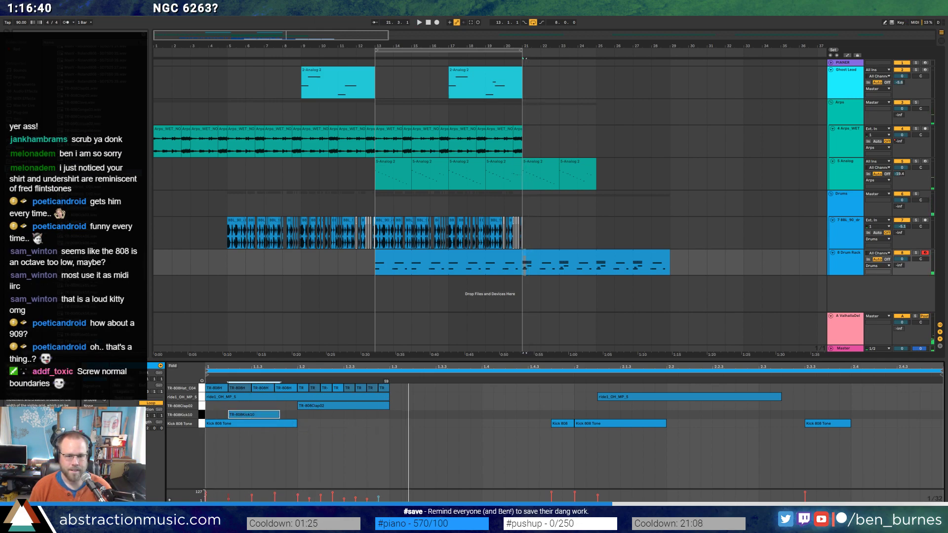
{"action": "key", "text": "space"}
Move the clap to beat 3, add a sixteenth-note TR-808Hat_C04 hit with it, and play the pattern.
{"action": "left_click_drag", "start_coordinate": [350, 406], "coordinate": [413, 405]}
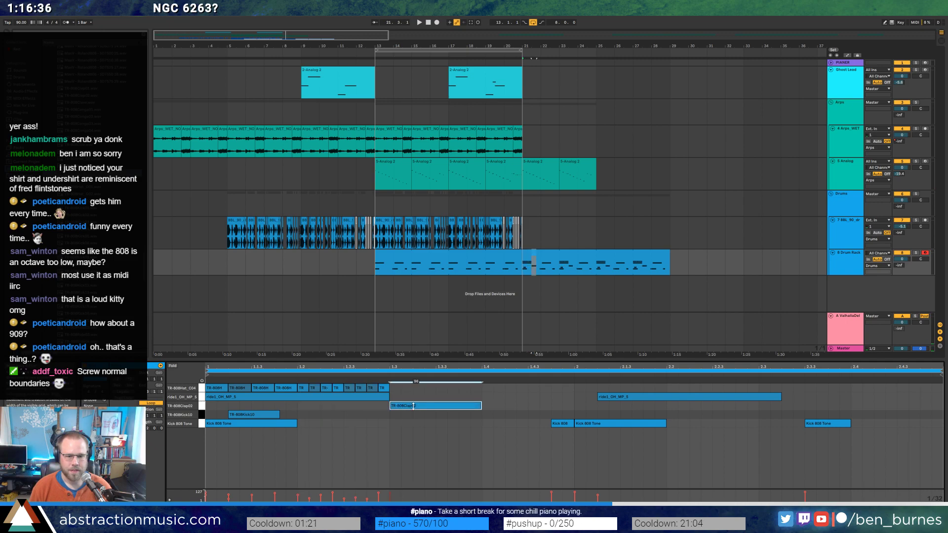
{"action": "left_click", "coordinate": [394, 389]}
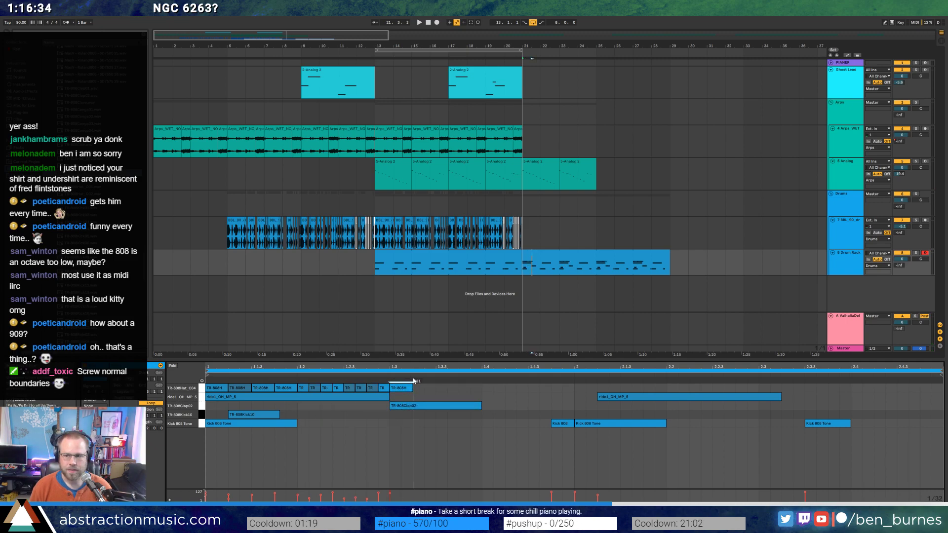
{"action": "left_click_drag", "start_coordinate": [414, 381], "coordinate": [416, 415]}
{"action": "key", "text": "space"}
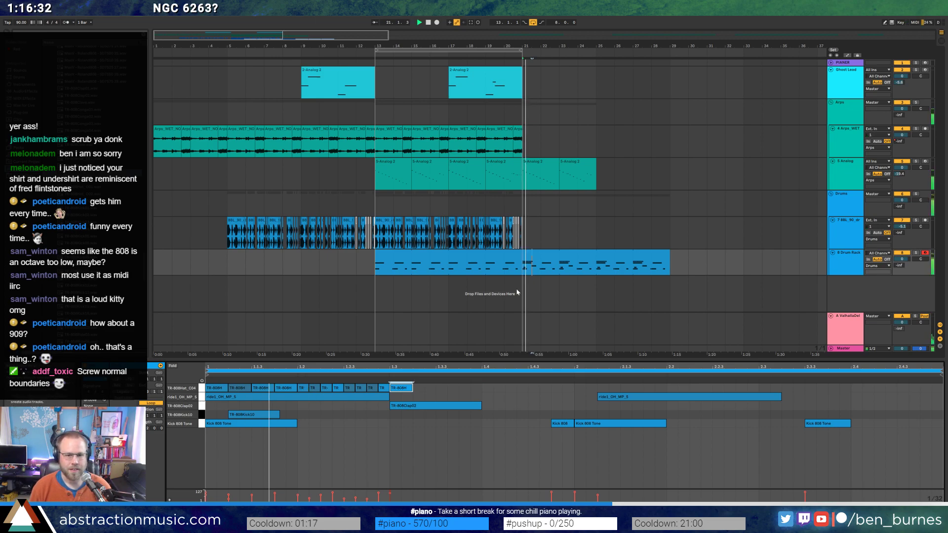
{"action": "key", "text": "space"}
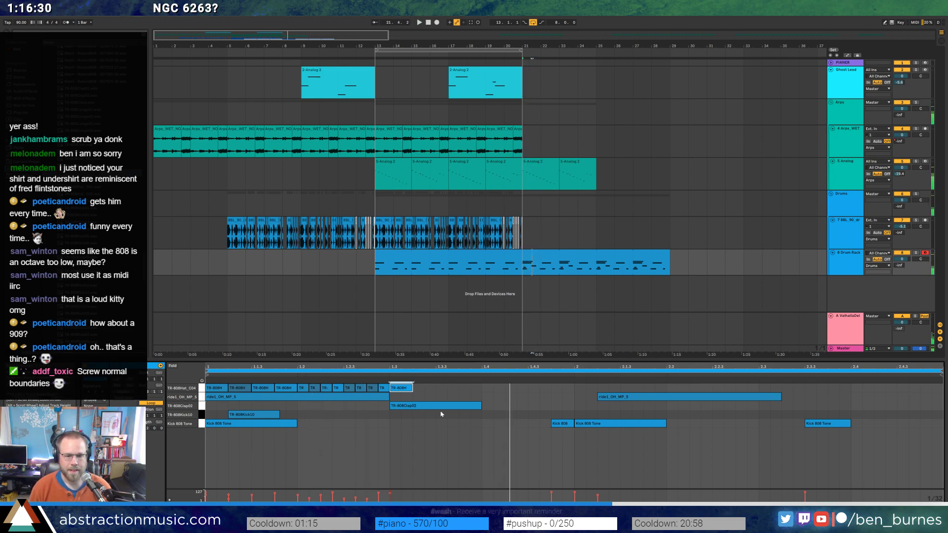
Copy a drum-loop slice from the BBL_90 audio track and paste it at 21.3.
{"action": "scroll", "coordinate": [436, 228], "scroll_direction": "up", "scroll_amount": 5}
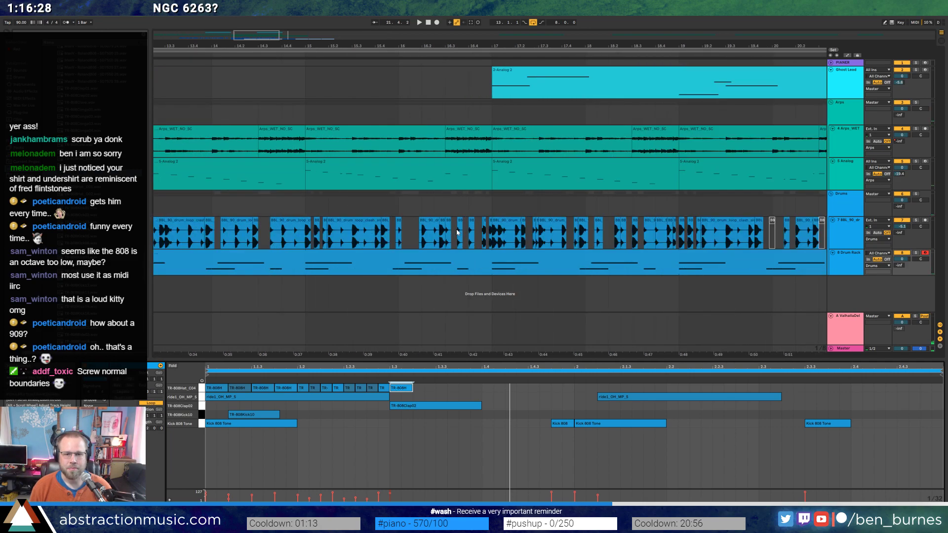
{"action": "left_click", "coordinate": [435, 228]}
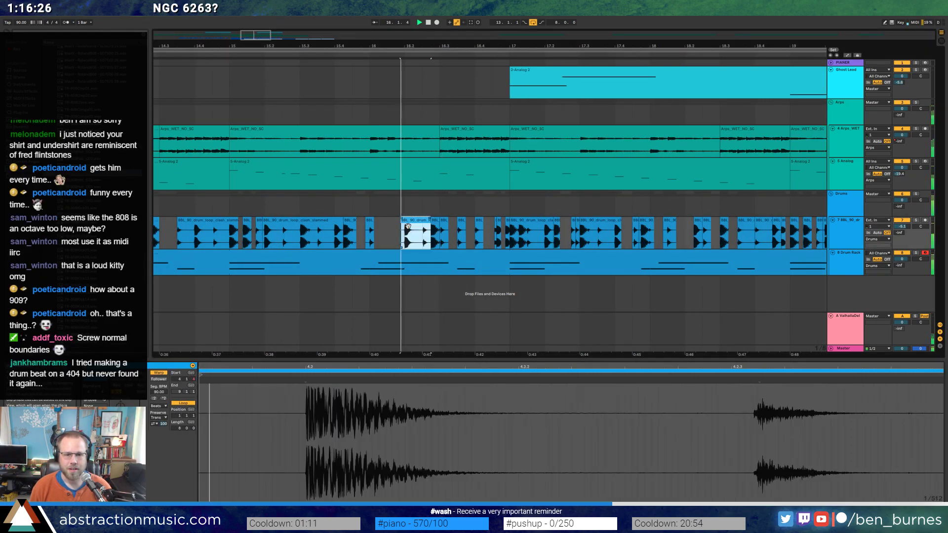
{"action": "left_click_drag", "start_coordinate": [420, 241], "coordinate": [531, 242]}
{"action": "left_click", "coordinate": [606, 235]}
{"action": "key", "text": "ctrl+v"}
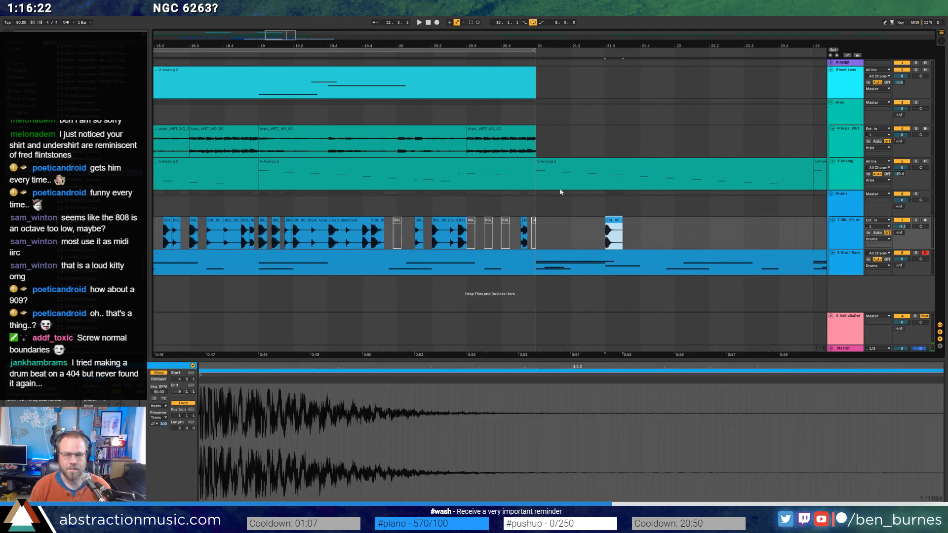
Audition the drum-loop slices before bar 21 and place a copy of one at the start of bar 21.
{"action": "left_click_drag", "start_coordinate": [606, 48], "coordinate": [444, 34]}
{"action": "left_click_drag", "start_coordinate": [329, 46], "coordinate": [341, 46]}
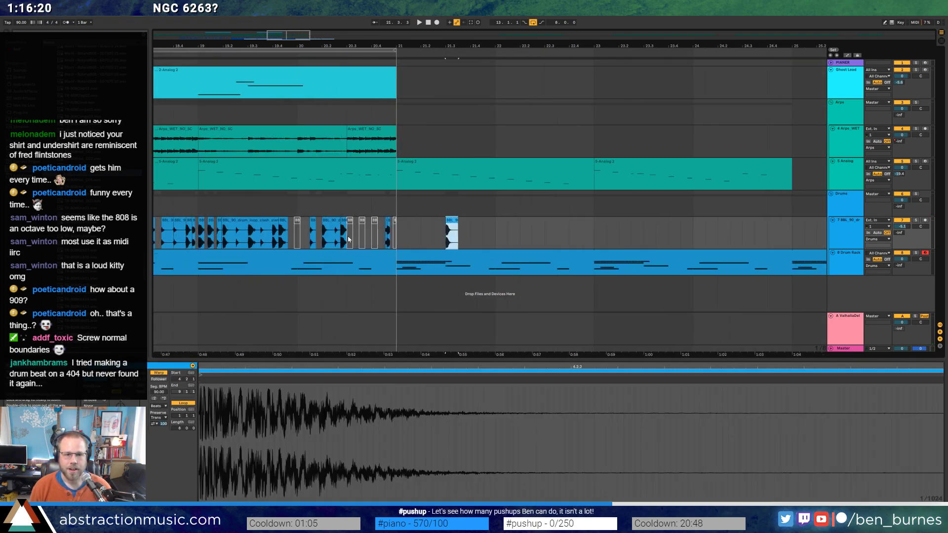
{"action": "left_click", "coordinate": [329, 232]}
{"action": "left_click", "coordinate": [281, 223]}
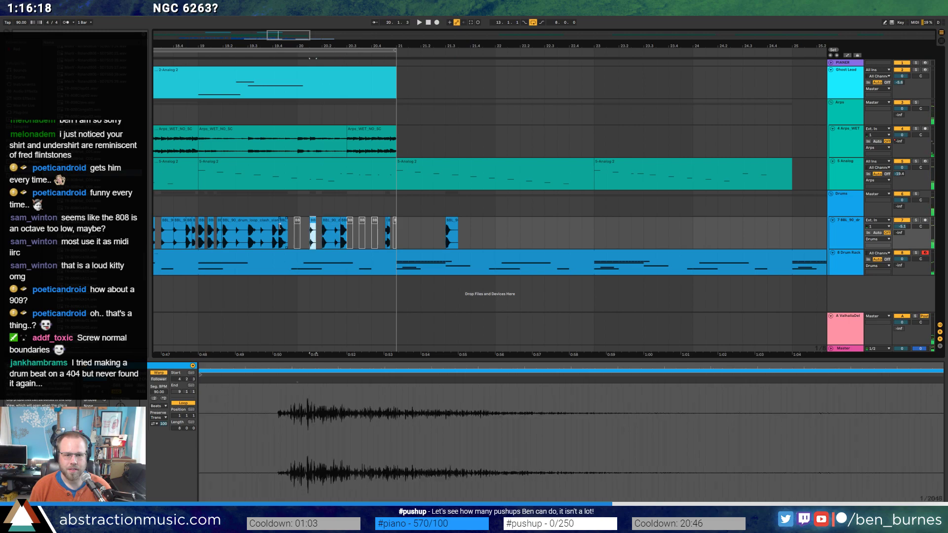
{"action": "key", "text": "space"}
{"action": "key", "text": "space"}
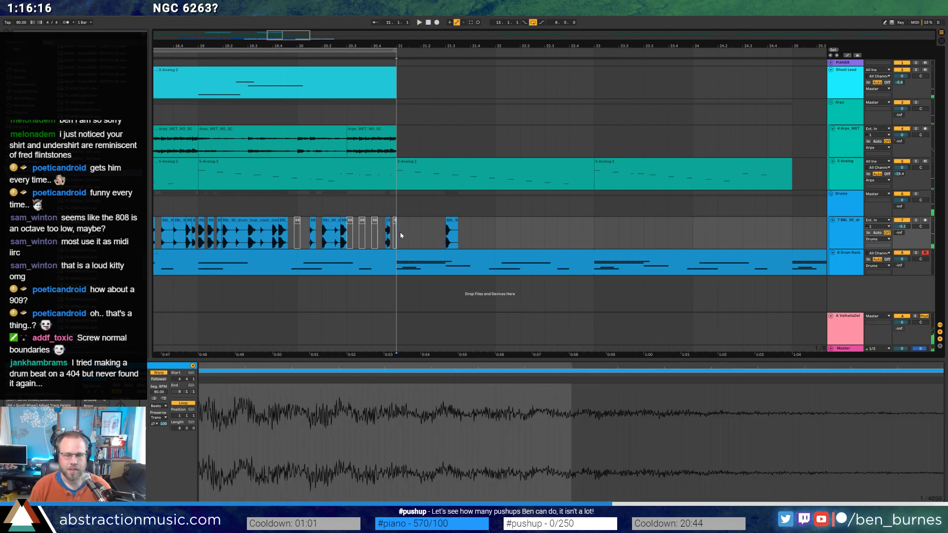
Duplicate the one-bar pattern of two drum-loop slices repeatedly up to bar 29 and play it from bar 21.
{"action": "left_click_drag", "start_coordinate": [499, 235], "coordinate": [414, 236]}
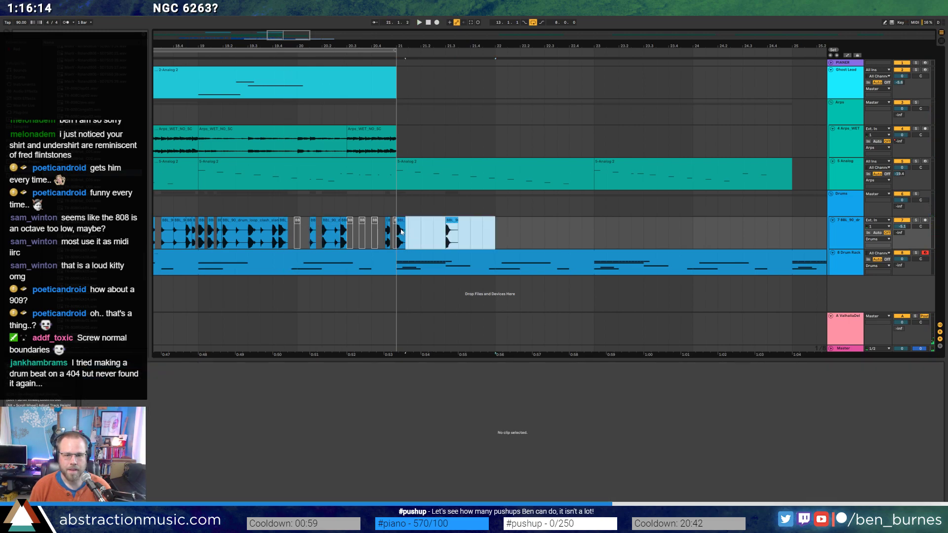
{"action": "key", "text": "ctrl+d"}
{"action": "key", "text": "ctrl+d"}
{"action": "key", "text": "ctrl+d"}
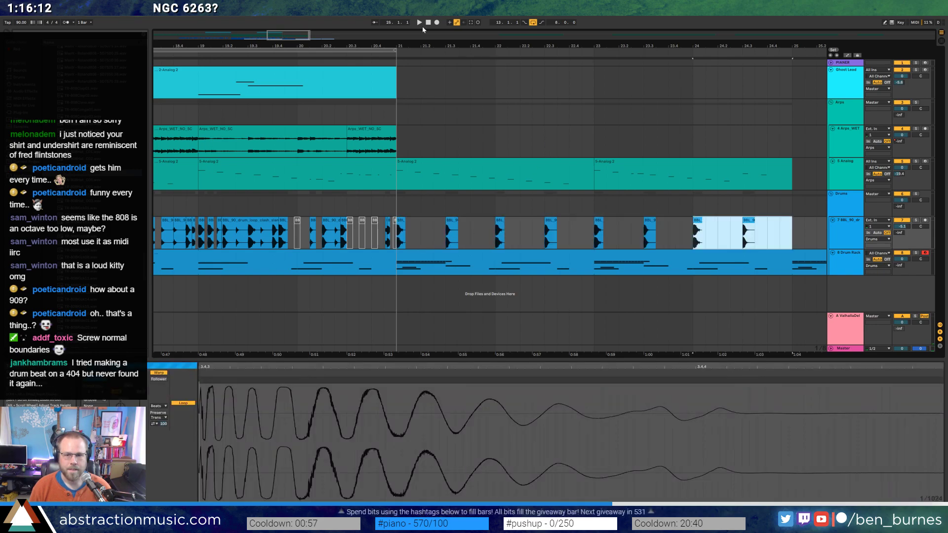
{"action": "left_click_drag", "start_coordinate": [422, 29], "coordinate": [297, 40]}
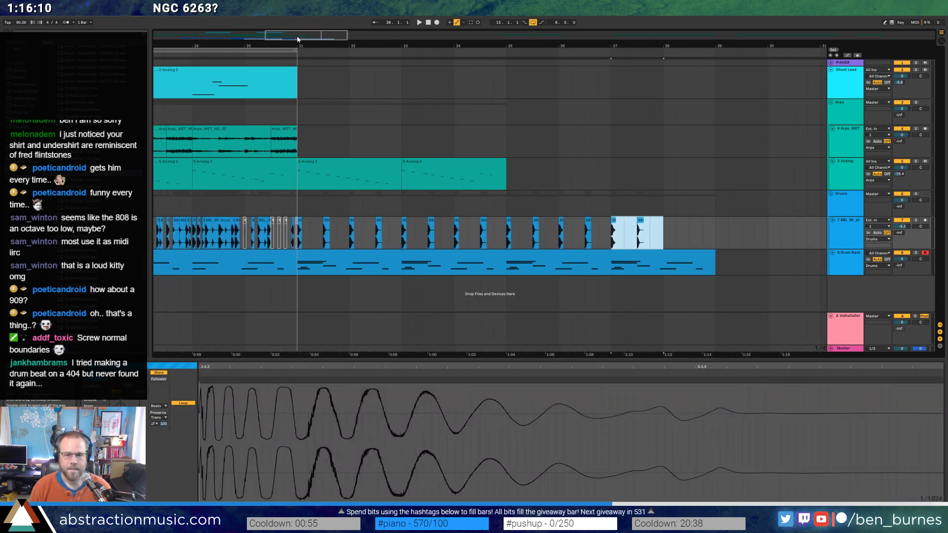
{"action": "key", "text": "ctrl+d"}
{"action": "left_click", "coordinate": [298, 239]}
{"action": "key", "text": "space"}
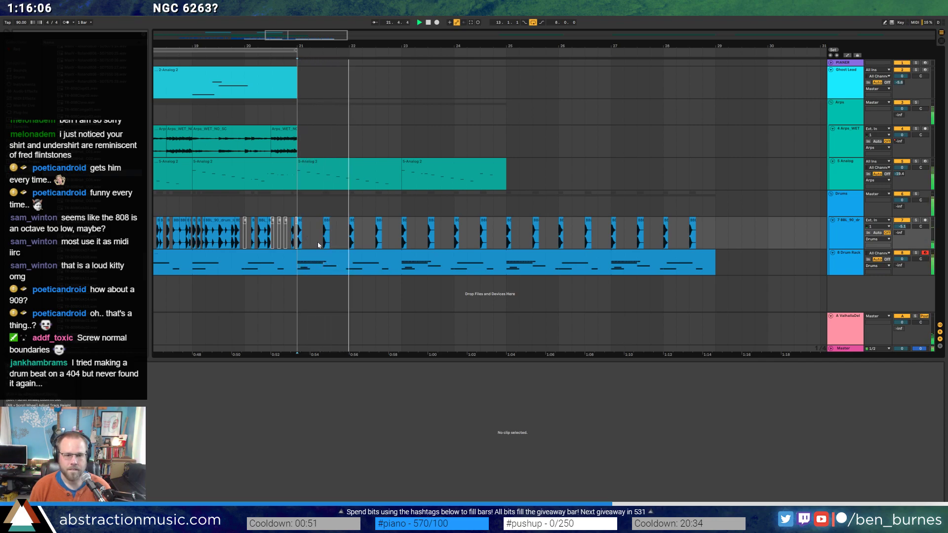
{"action": "key", "text": "space"}
Add two sixteenth-note TR-808Hat_C04 hits at the end of bar 1 in the second Drum Rack clip.
{"action": "left_click", "coordinate": [365, 260]}
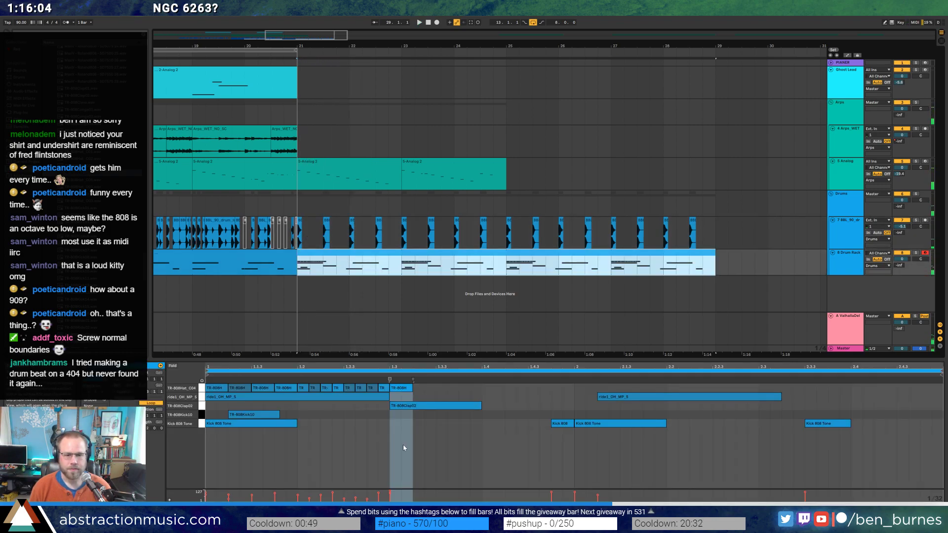
{"action": "double_click", "coordinate": [533, 388]}
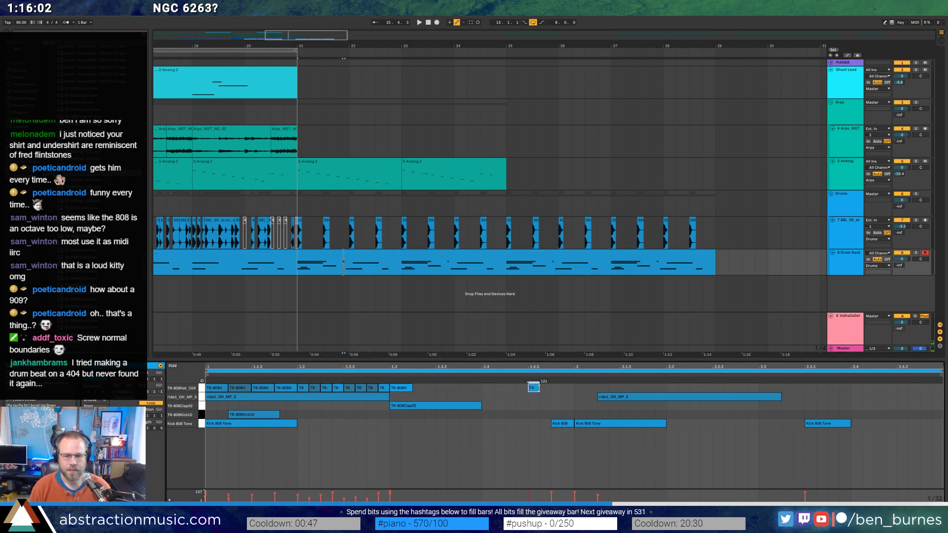
{"action": "left_click_drag", "start_coordinate": [547, 381], "coordinate": [551, 381]}
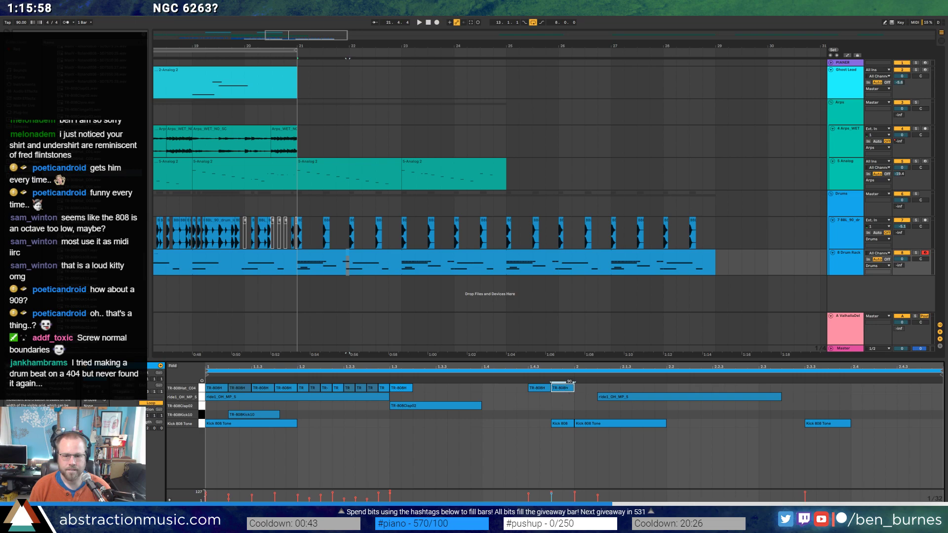
Copy the first bar's hi-hat pattern to the start of bar 2 and extend it with sixteenth-note hits up to 2.4.
{"action": "left_click_drag", "start_coordinate": [527, 389], "coordinate": [207, 389]}
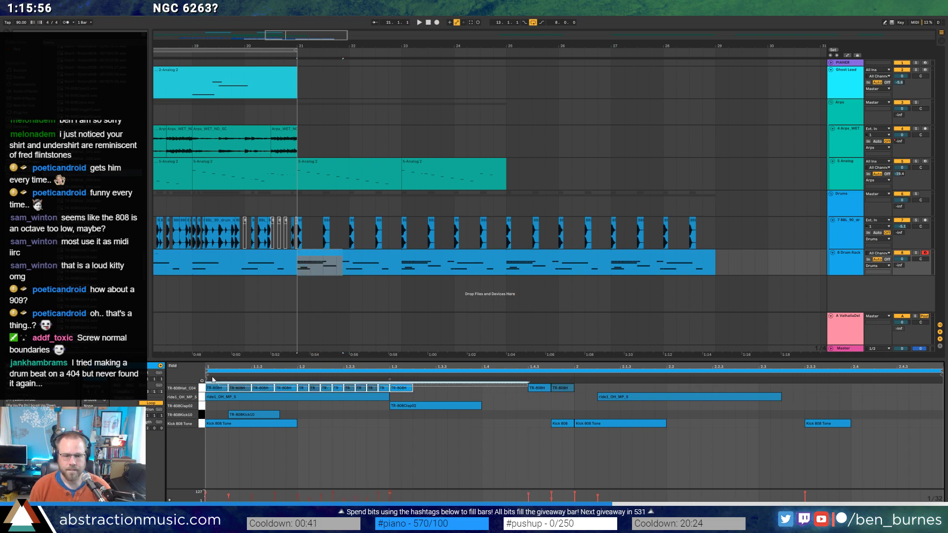
{"action": "key", "text": "ctrl+d"}
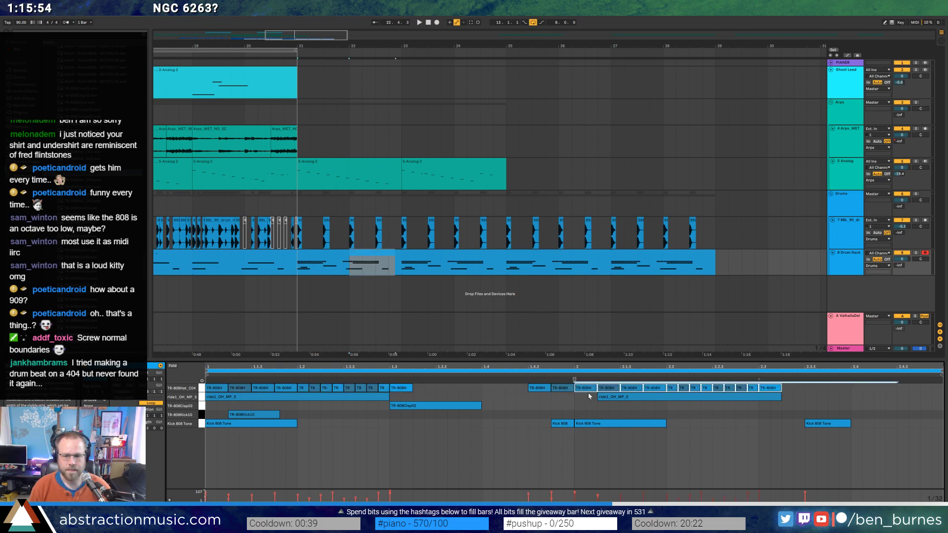
{"action": "left_click", "coordinate": [340, 255]}
{"action": "left_click", "coordinate": [793, 401]}
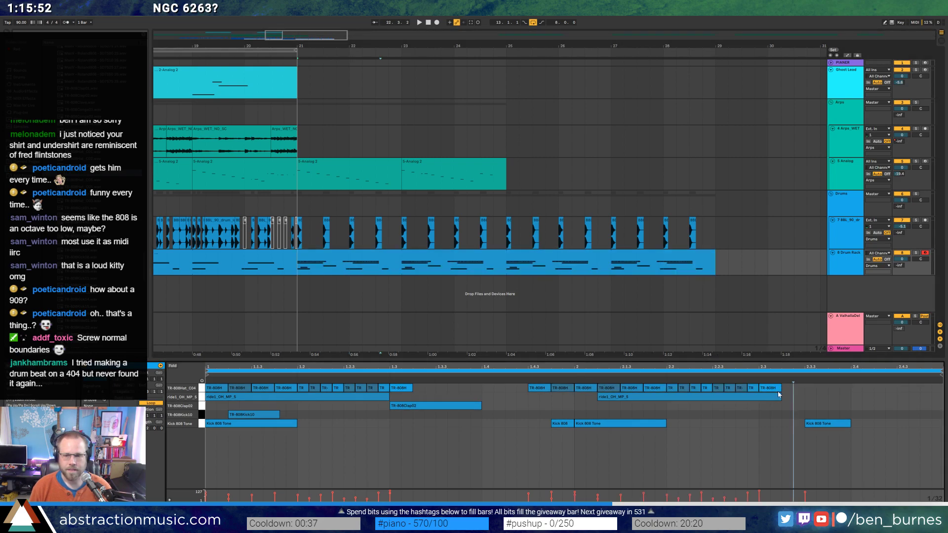
{"action": "key", "text": "ctrl+d"}
{"action": "key", "text": "ctrl+d"}
{"action": "key", "text": "ctrl+d"}
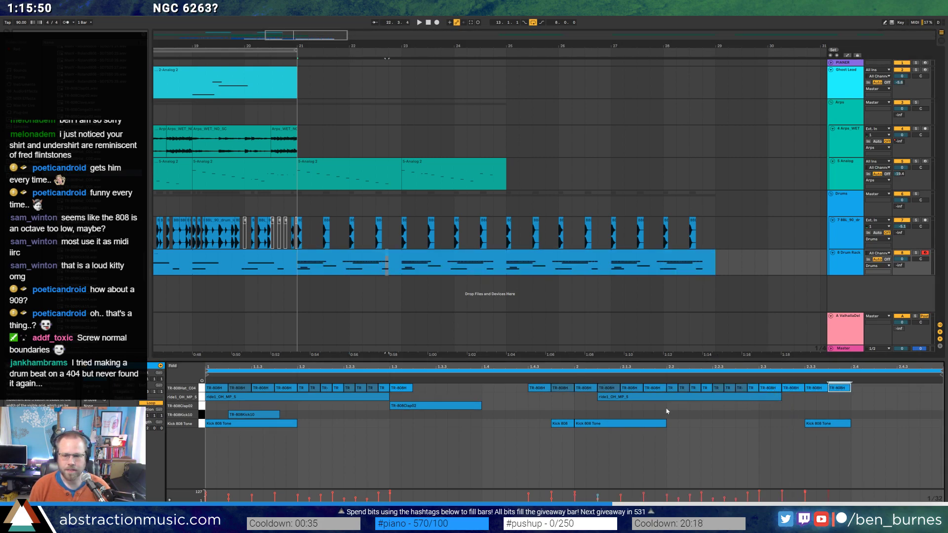
{"action": "key", "text": "ctrl+d"}
Copy the TR-808Clap02 hit from beat 1.3 to beat 2.3 in the Drum Rack clip.
{"action": "left_click", "coordinate": [434, 405]}
{"action": "key", "text": "ctrl+c"}
{"action": "left_click", "coordinate": [759, 407]}
{"action": "key", "text": "ctrl+v"}
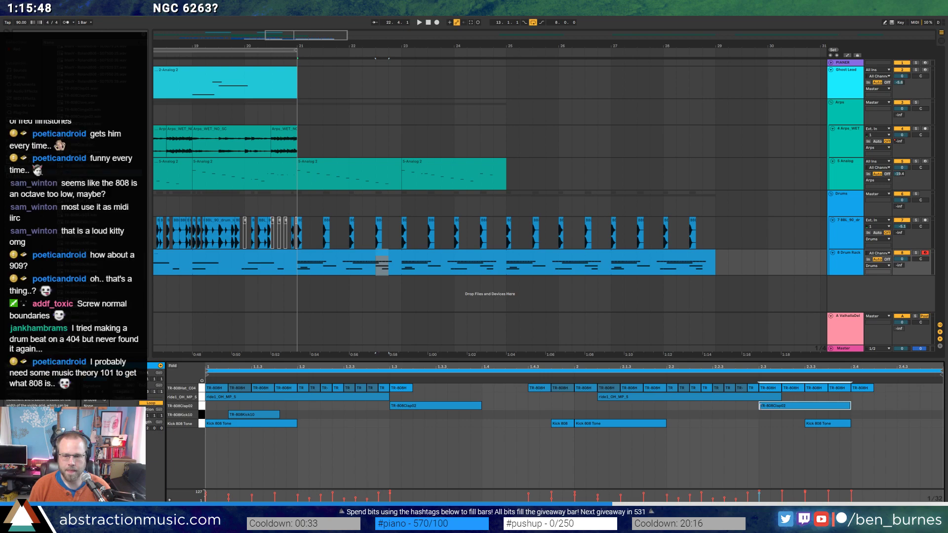
Add an eighth-note TR-808Kick10 hit at beat 1.4 and start playback.
{"action": "left_click", "coordinate": [263, 416]}
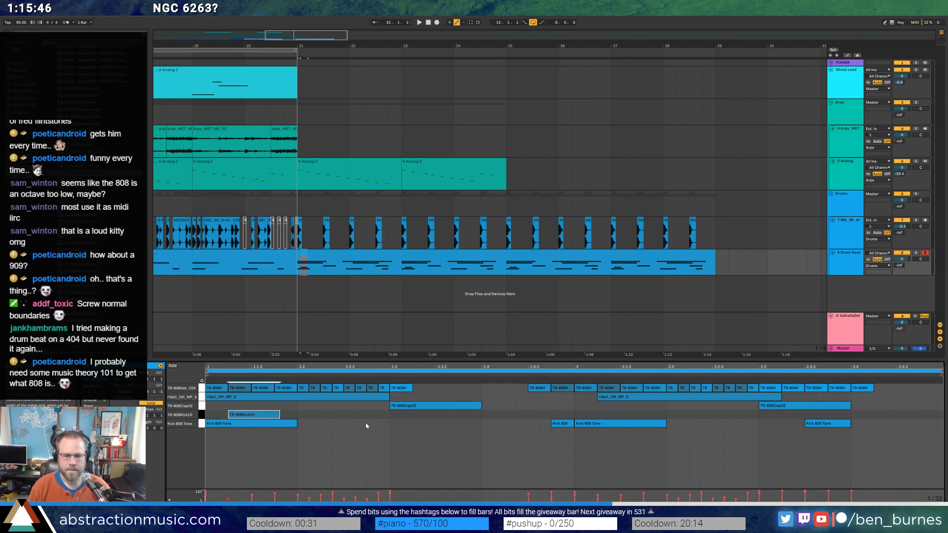
{"action": "double_click", "coordinate": [490, 417]}
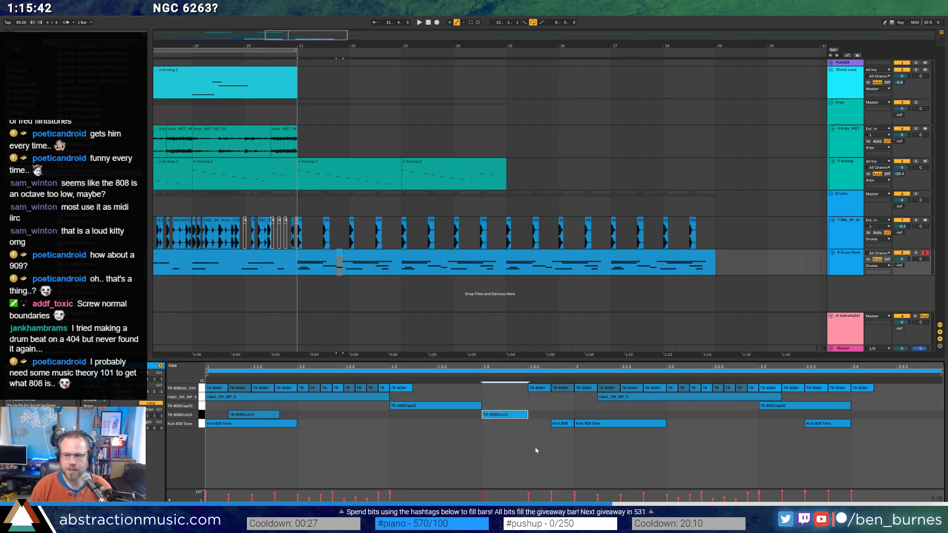
{"action": "key", "text": "space"}
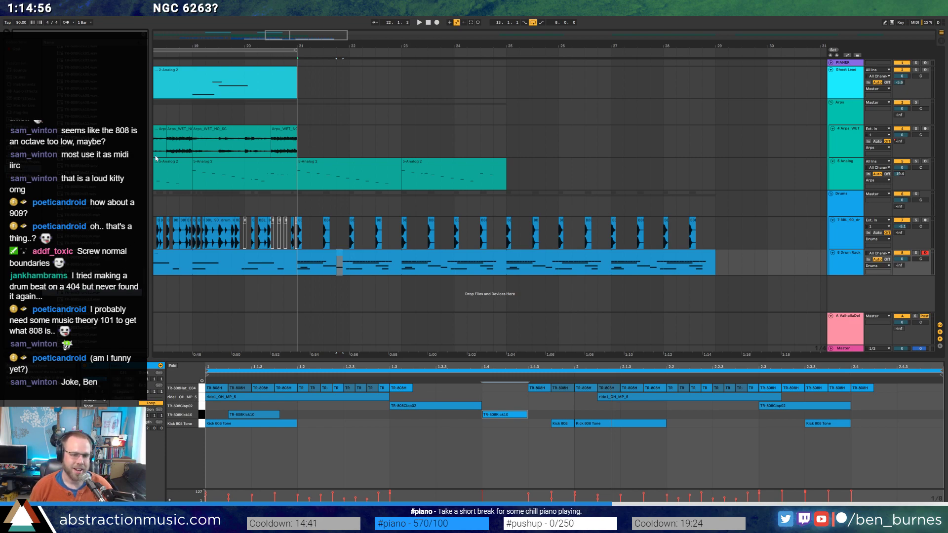
Play from bar 21 and loop the four bars covered by the two Analog clips starting there.
{"action": "left_click", "coordinate": [300, 269]}
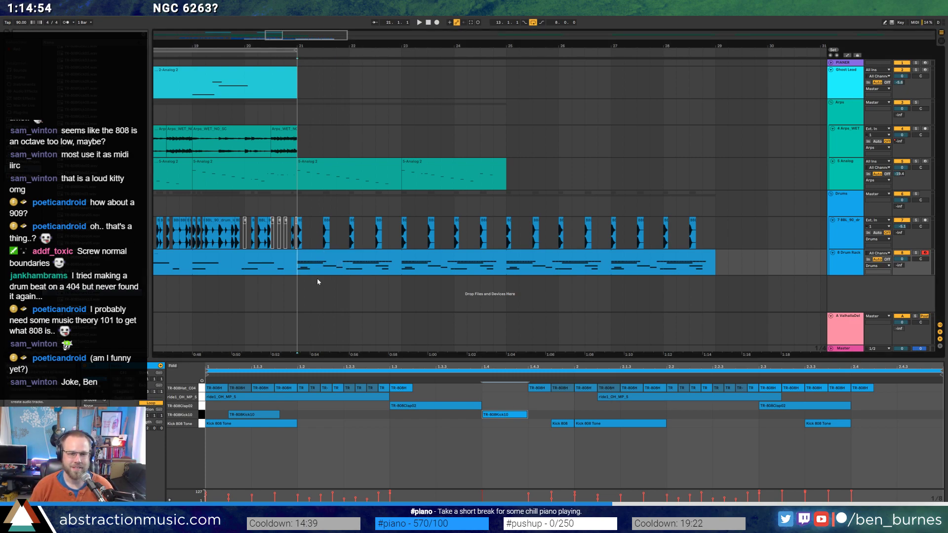
{"action": "left_click_drag", "start_coordinate": [303, 36], "coordinate": [290, 41]}
{"action": "key", "text": "space"}
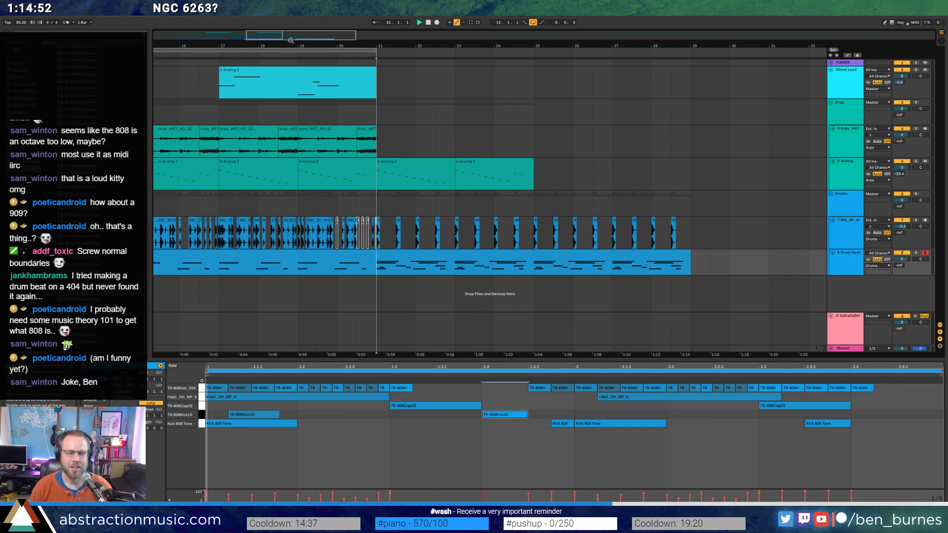
{"action": "left_click", "coordinate": [493, 173]}
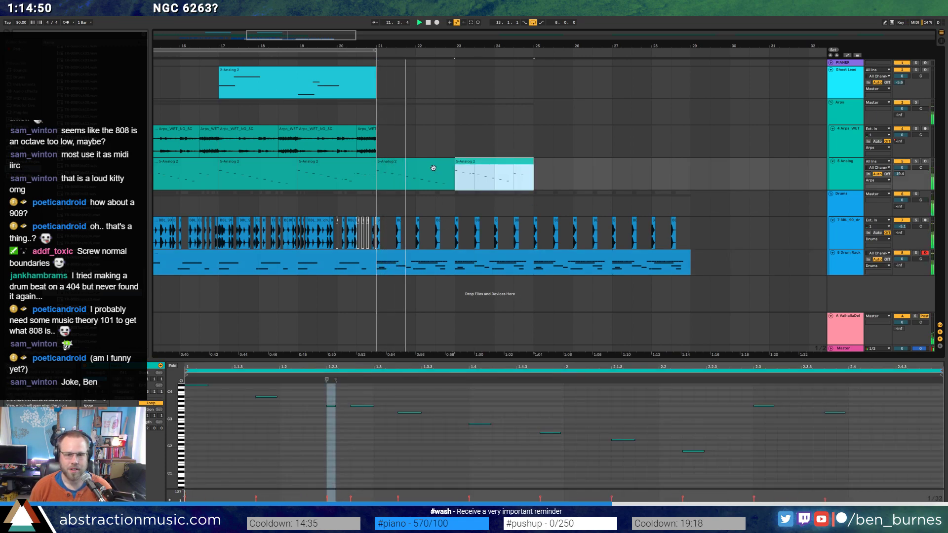
{"action": "left_click", "coordinate": [433, 168], "text": "shift"}
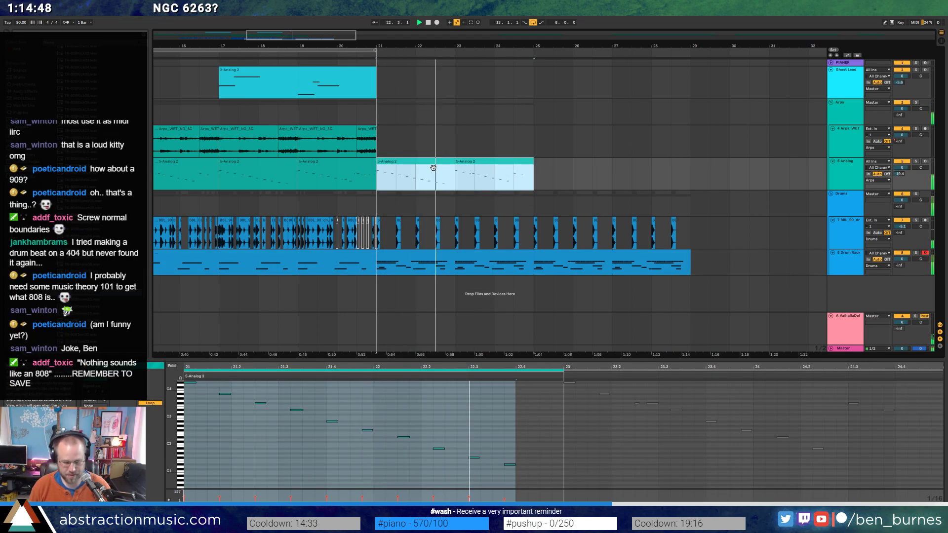
Layer a TR-808Kick10 hit on the last Kick 808 Tone note and move both one sixteenth earlier to 2.3.2.
{"action": "left_click", "coordinate": [558, 262]}
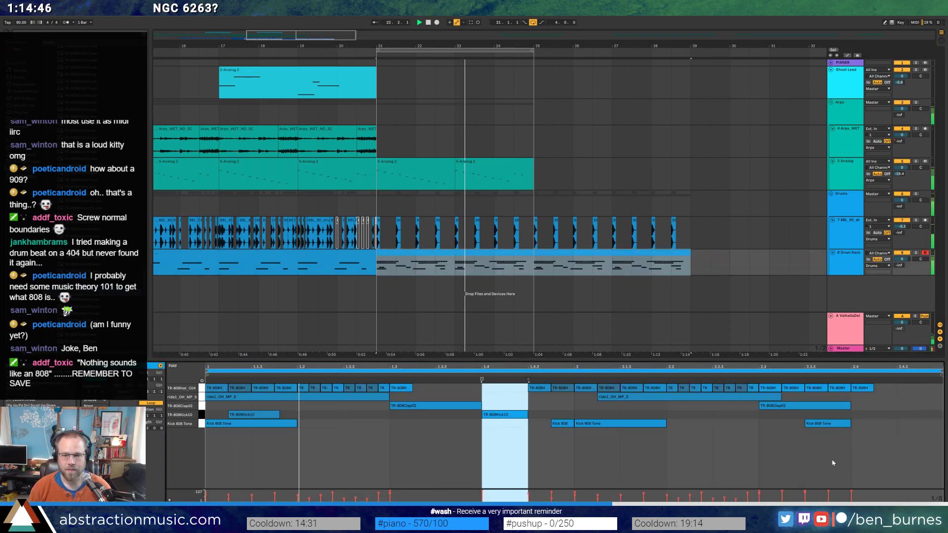
{"action": "left_click", "coordinate": [814, 428]}
{"action": "key", "text": "ctrl+v"}
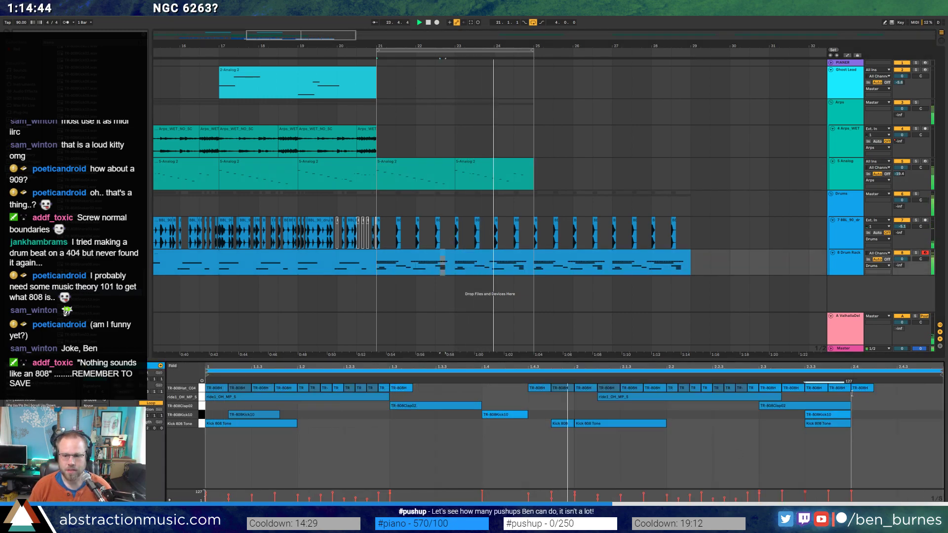
{"action": "left_click", "coordinate": [828, 413]}
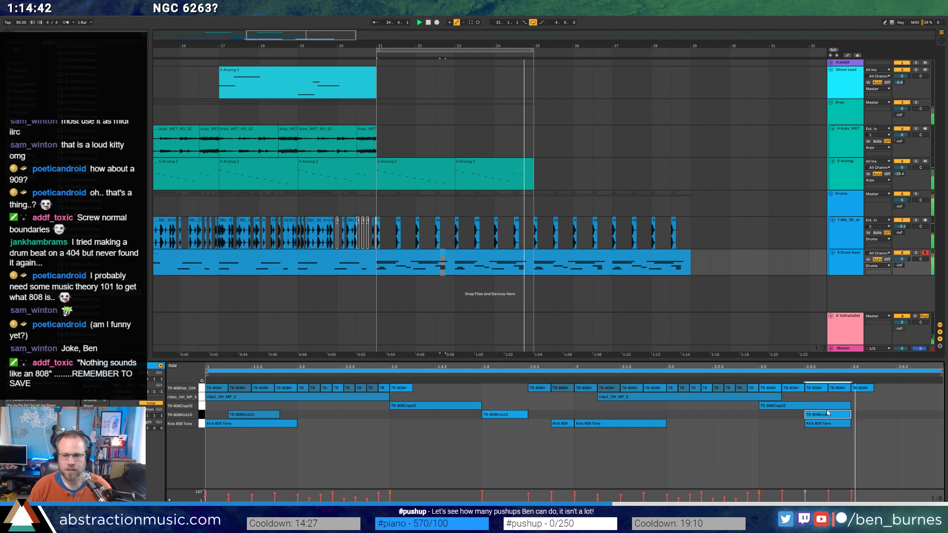
{"action": "left_click_drag", "start_coordinate": [828, 413], "coordinate": [794, 423]}
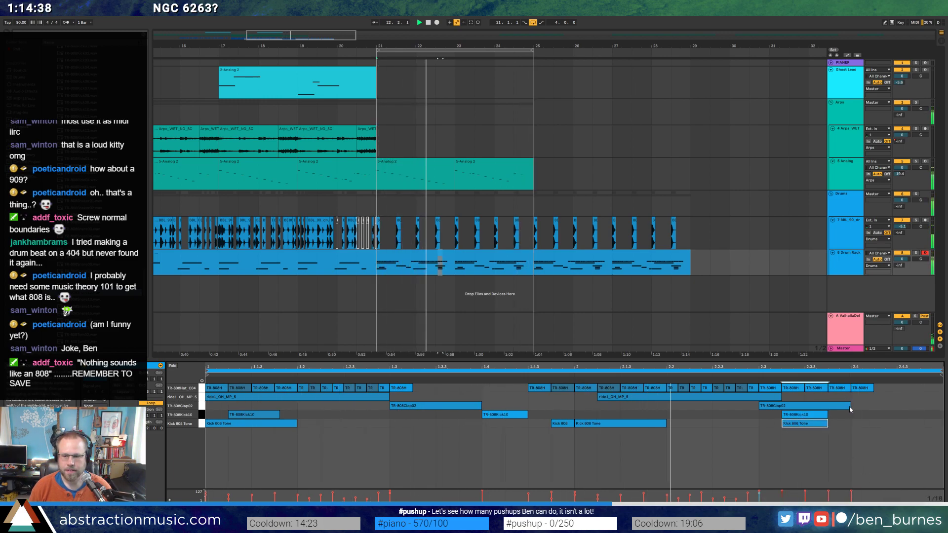
Turn the long clap at 2.3 into two consecutive eighth-note claps, and duplicate the kick pair to 2.3.4 during loop playback.
{"action": "left_click_drag", "start_coordinate": [849, 409], "coordinate": [805, 409]}
{"action": "double_click", "coordinate": [821, 405]}
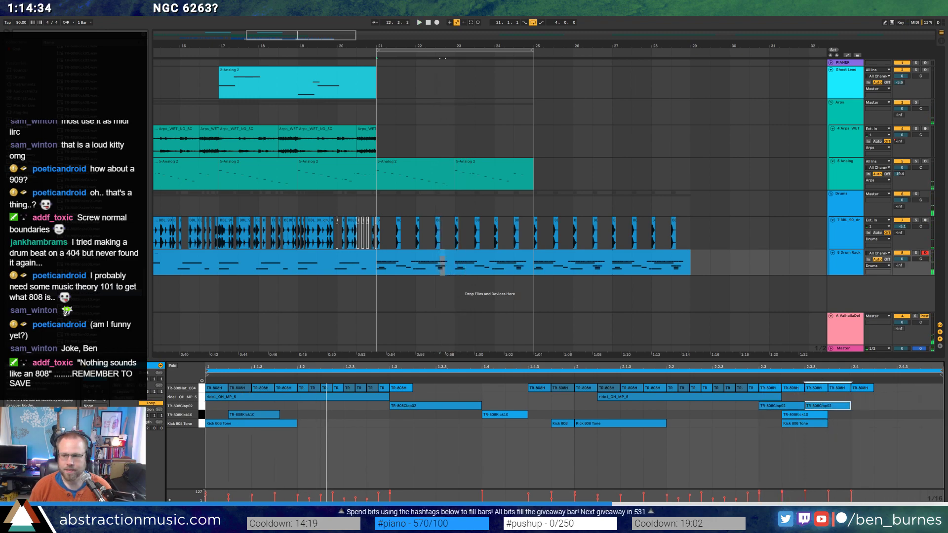
{"action": "left_click_drag", "start_coordinate": [812, 442], "coordinate": [804, 427]}
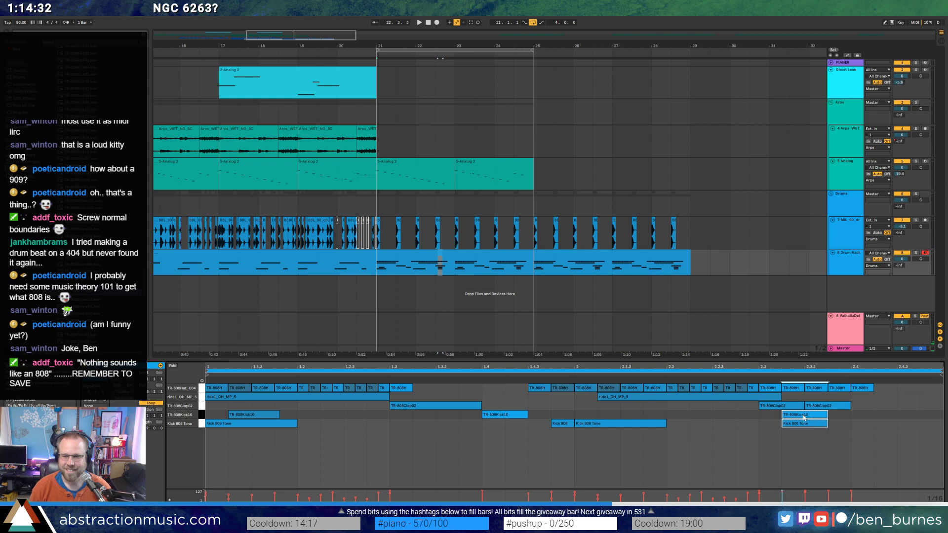
{"action": "key", "text": "ctrl+d"}
{"action": "key", "text": "space"}
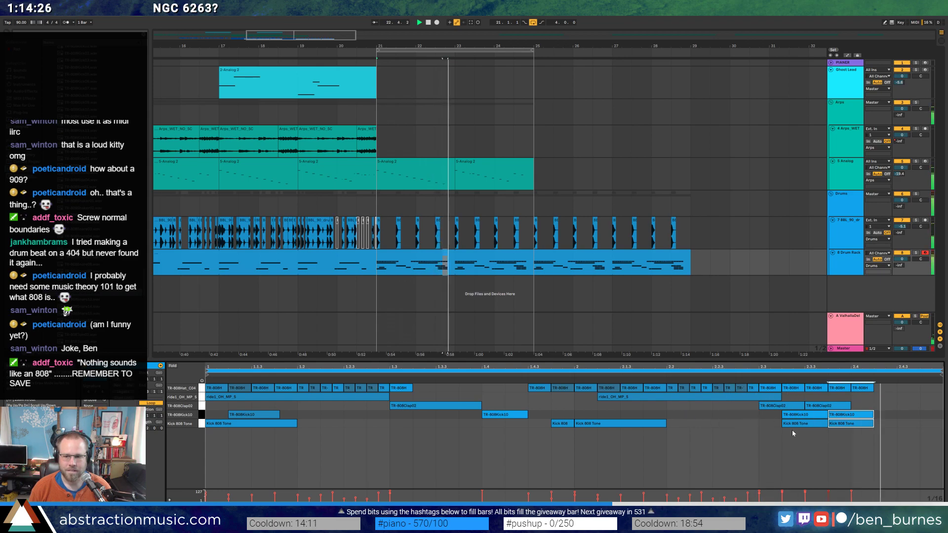
{"action": "left_click", "coordinate": [781, 405]}
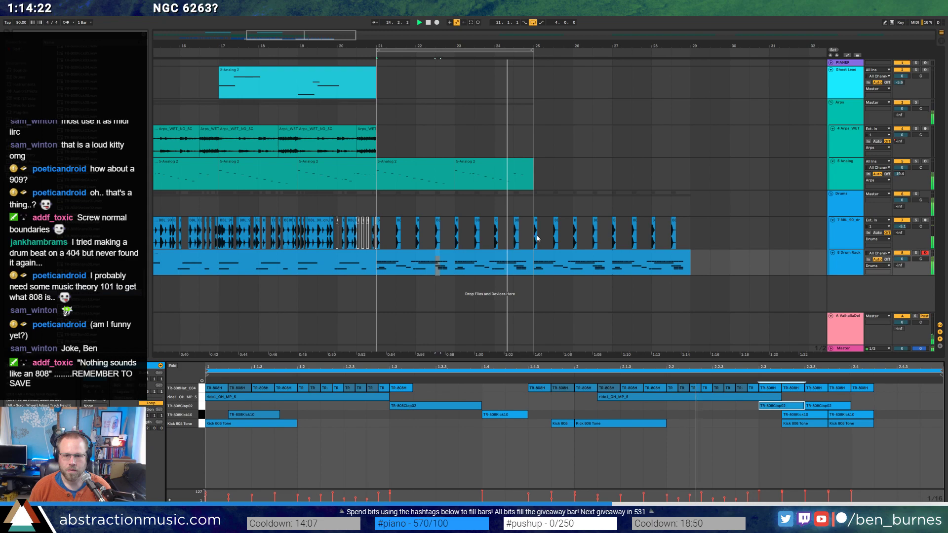
Duplicate the drum-loop slices at 24.3 and 22.3 so each is followed directly by a second hit.
{"action": "scroll", "coordinate": [537, 237], "scroll_direction": "up", "scroll_amount": 4}
{"action": "left_click_drag", "start_coordinate": [455, 233], "coordinate": [445, 232]}
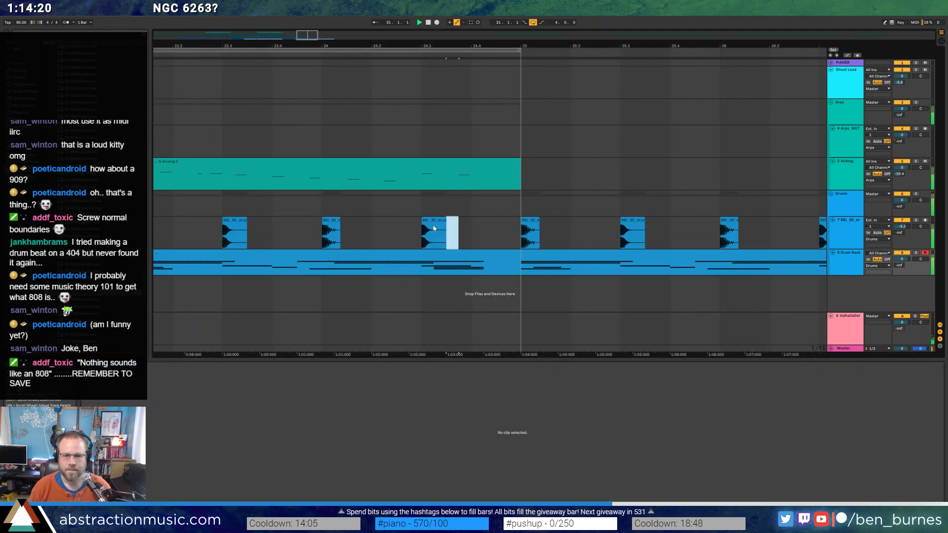
{"action": "left_click", "coordinate": [424, 227]}
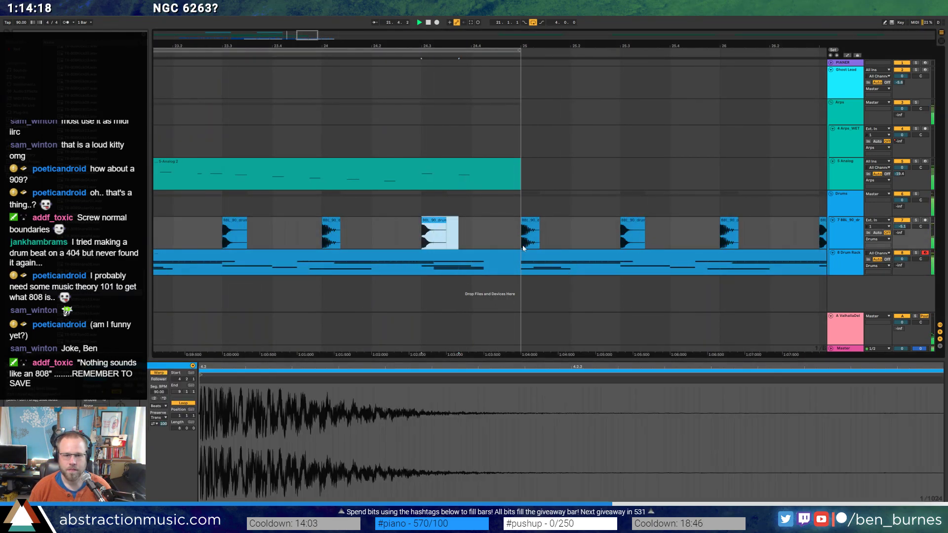
{"action": "key", "text": "ctrl+d"}
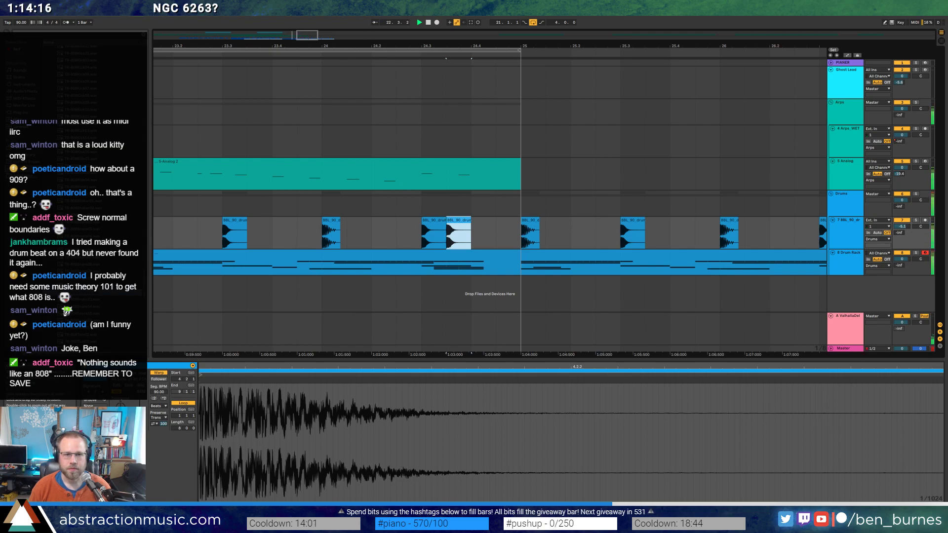
{"action": "key", "text": "minus"}
{"action": "left_click", "coordinate": [303, 237]}
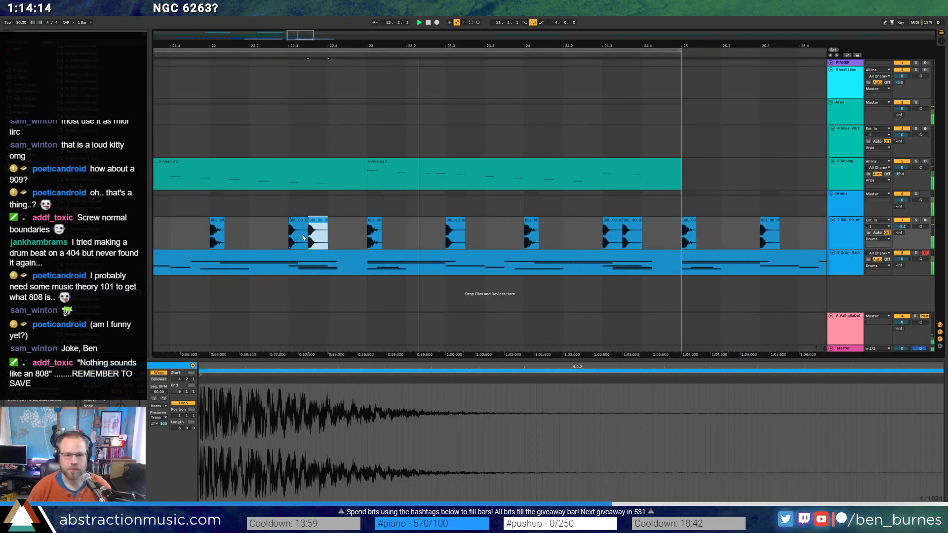
{"action": "key", "text": "shift+Tab"}
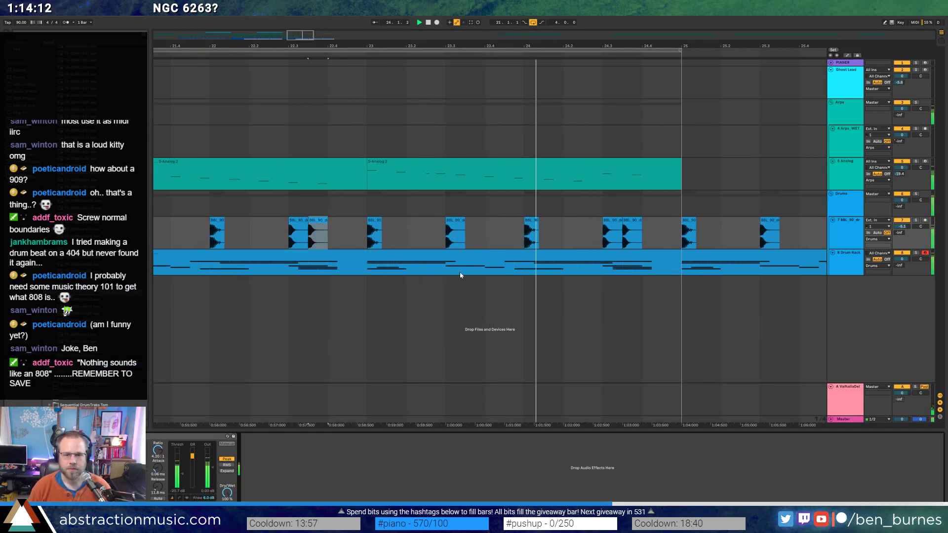
Consolidate the Drum Rack part from bar 21 to bar 25 into one four-bar clip and open its notes.
{"action": "mouse_move", "coordinate": [664, 265]}
{"action": "left_mouse_down"}
{"action": "mouse_move", "coordinate": [284, 251]}
{"action": "mouse_move", "coordinate": [667, 277]}
{"action": "left_mouse_up"}
{"action": "key", "text": "minus"}
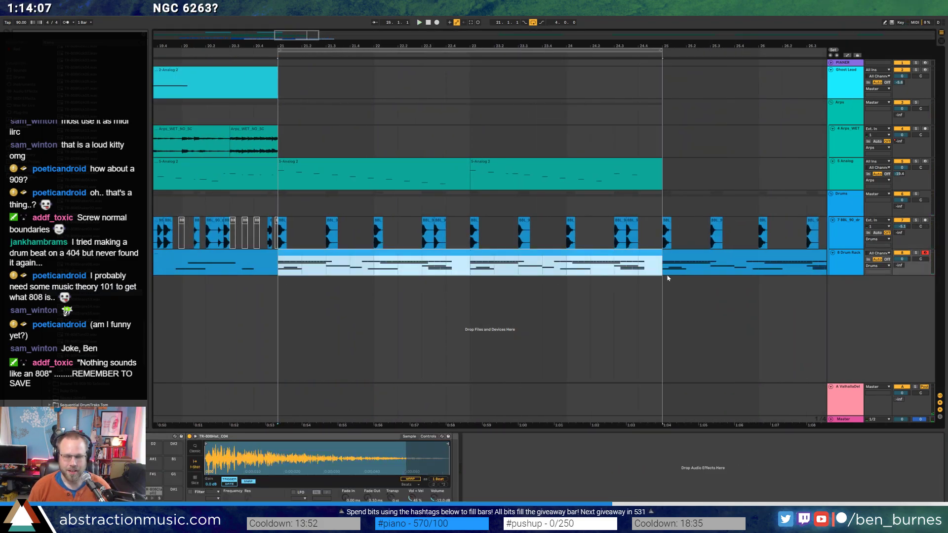
{"action": "double_click", "coordinate": [601, 253]}
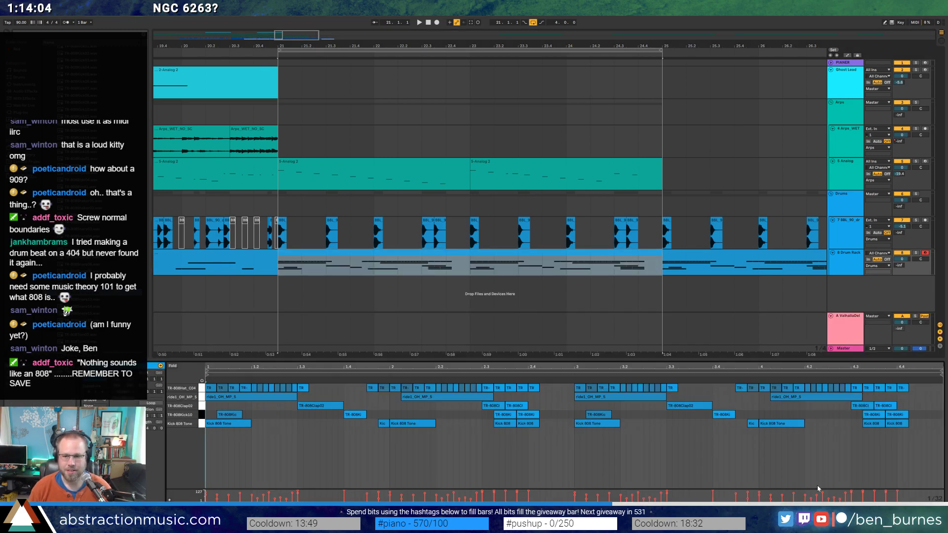
Duplicate the last TR-808Clap02 hit in bar 4 of the clip to add a third clap at 4.4.
{"action": "left_click", "coordinate": [892, 405]}
{"action": "key", "text": "ctrl+d"}
{"action": "left_click", "coordinate": [912, 450]}
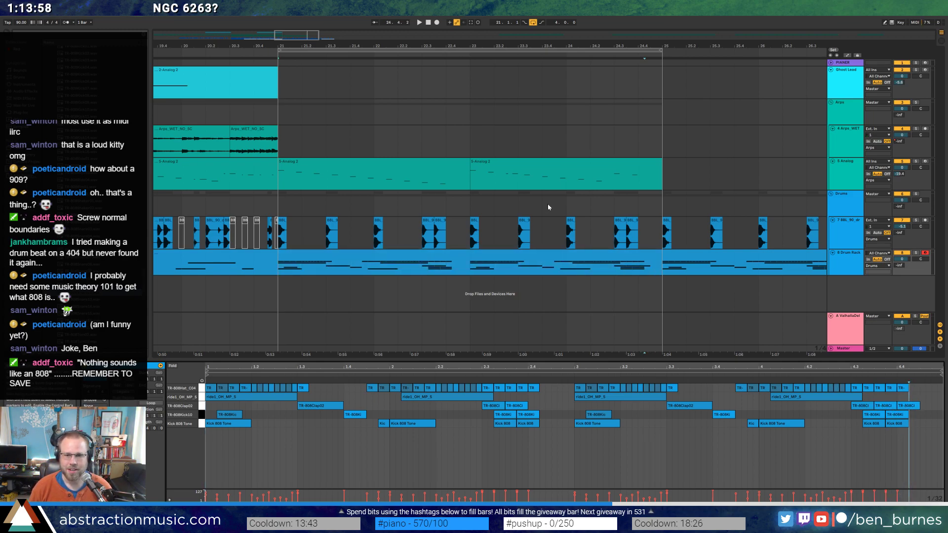
Duplicate the second drum-loop slice of the pair at 24.3 to add a third one at 24.4.
{"action": "left_click", "coordinate": [438, 227]}
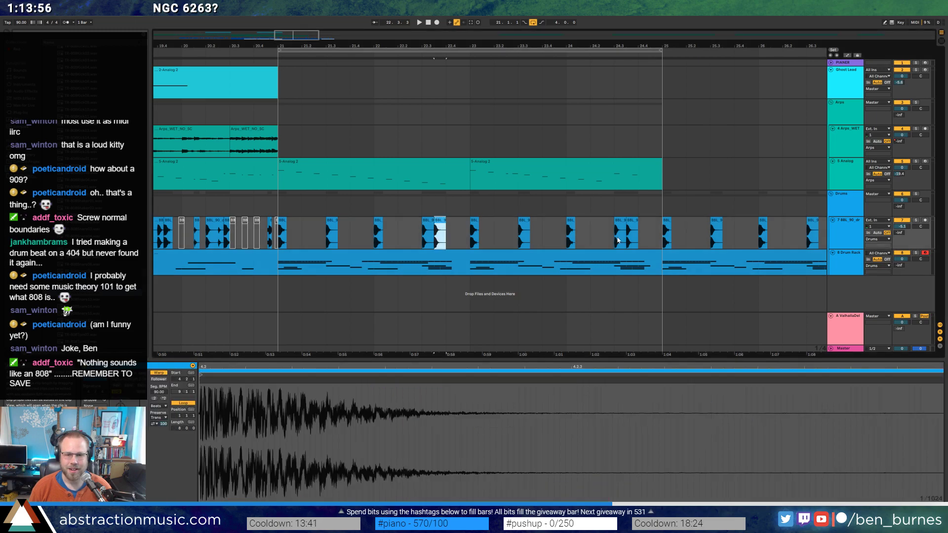
{"action": "left_click", "coordinate": [630, 225]}
{"action": "left_click_drag", "start_coordinate": [631, 225], "coordinate": [643, 250]}
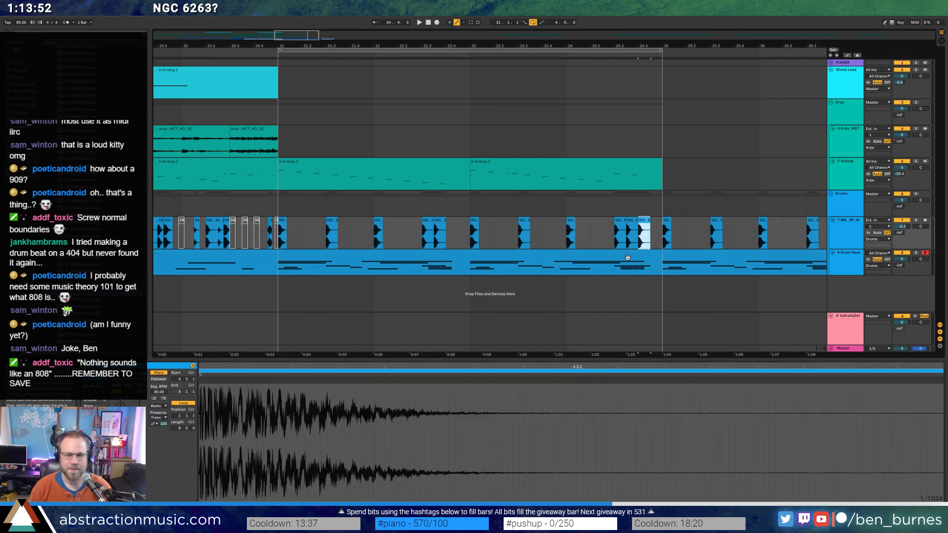
Add a rapid run of 1/64 TR-808Hat_C04 hits leading into bar 3 of the Drum Rack clip and play the loop.
{"action": "left_click", "coordinate": [444, 255]}
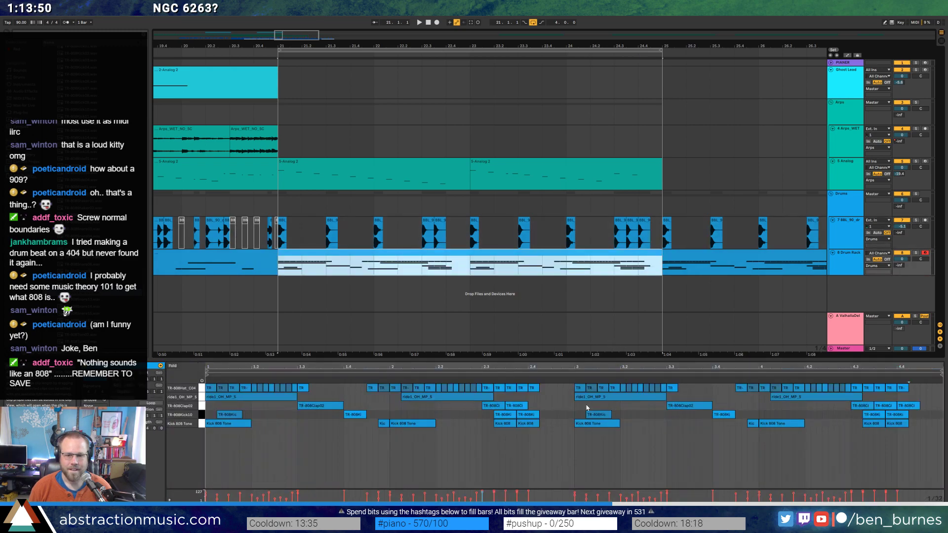
{"action": "scroll", "coordinate": [558, 395], "scroll_direction": "up", "scroll_amount": 3}
{"action": "left_click", "coordinate": [564, 390]}
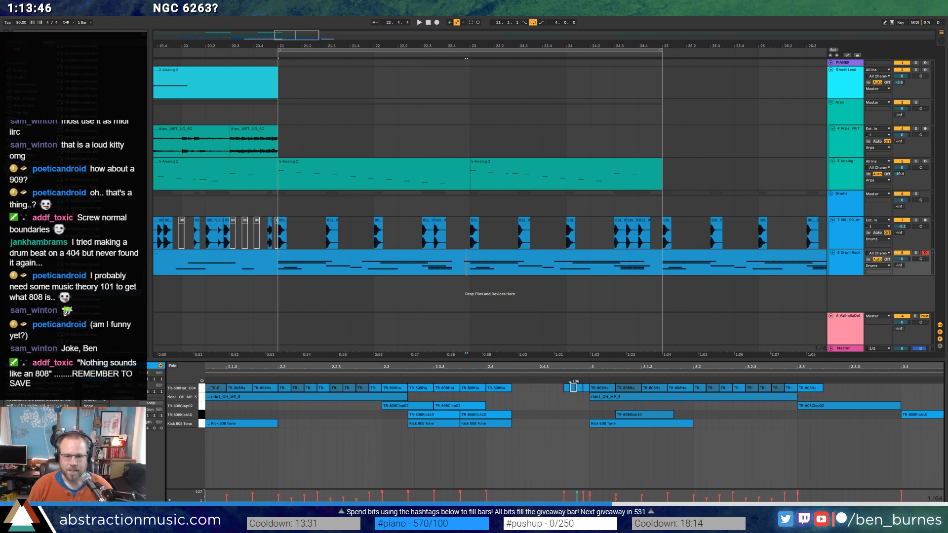
{"action": "key", "text": "space"}
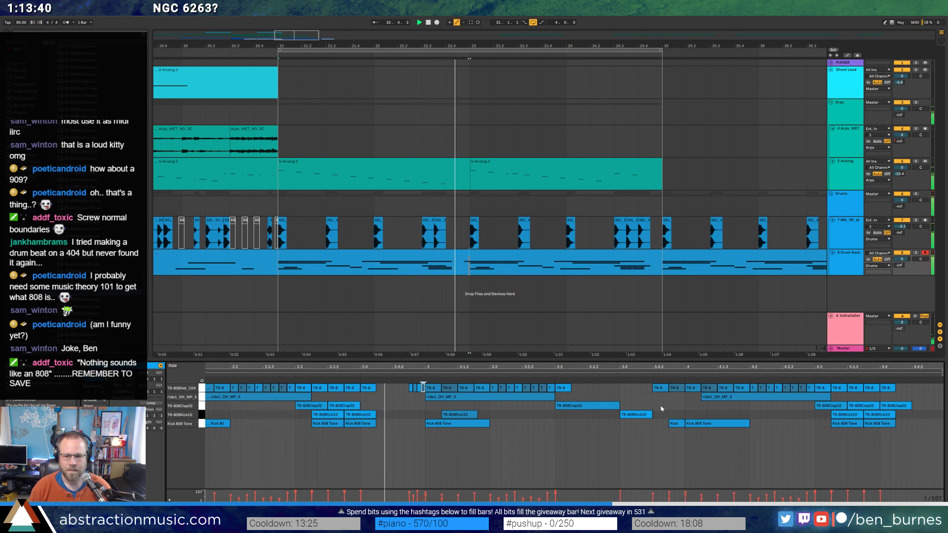
Add a triplet-grid TR-808Hat_C04 hit at beat 3.4.
{"action": "key", "text": "ctrl+2"}
{"action": "double_click", "coordinate": [627, 389]}
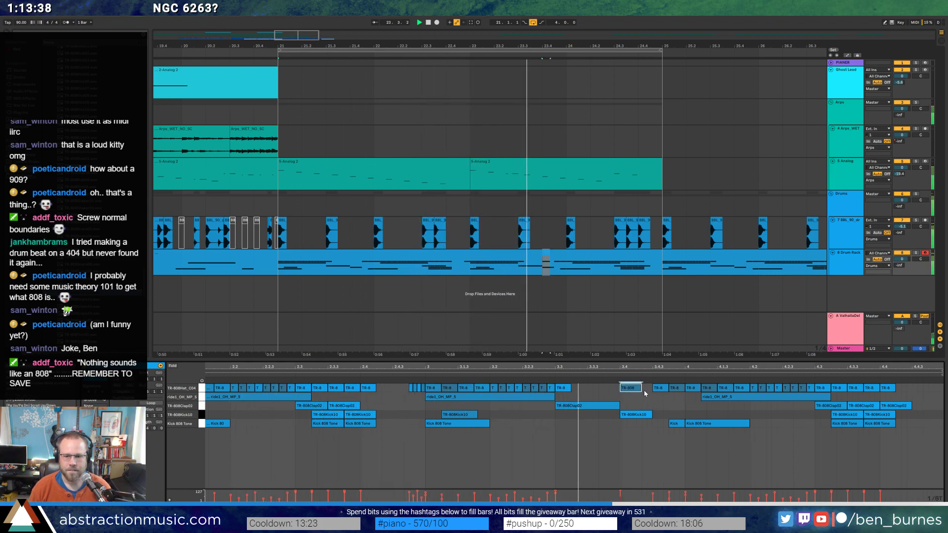
{"action": "key", "text": "ctrl+d"}
{"action": "key", "text": "ctrl+d"}
{"action": "key", "text": "ctrl+d"}
{"action": "key", "text": "ctrl+z"}
{"action": "key", "text": "ctrl+z"}
{"action": "key", "text": "ctrl+z"}
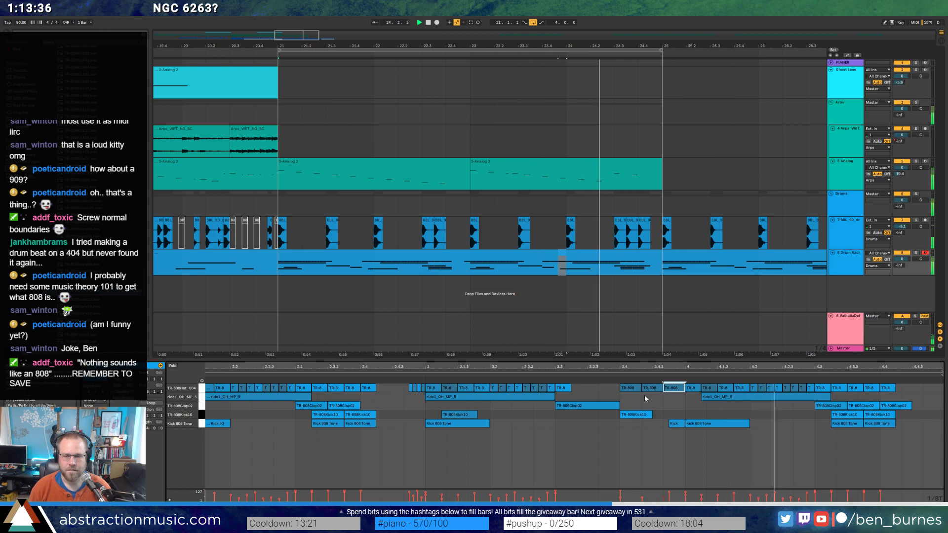
Halve the length of the hat hit at 3.4 on a finer grid and duplicate it repeatedly towards bar 4 as a triplet roll.
{"action": "key", "text": "ctrl+1"}
{"action": "left_click_drag", "start_coordinate": [642, 388], "coordinate": [631, 388]}
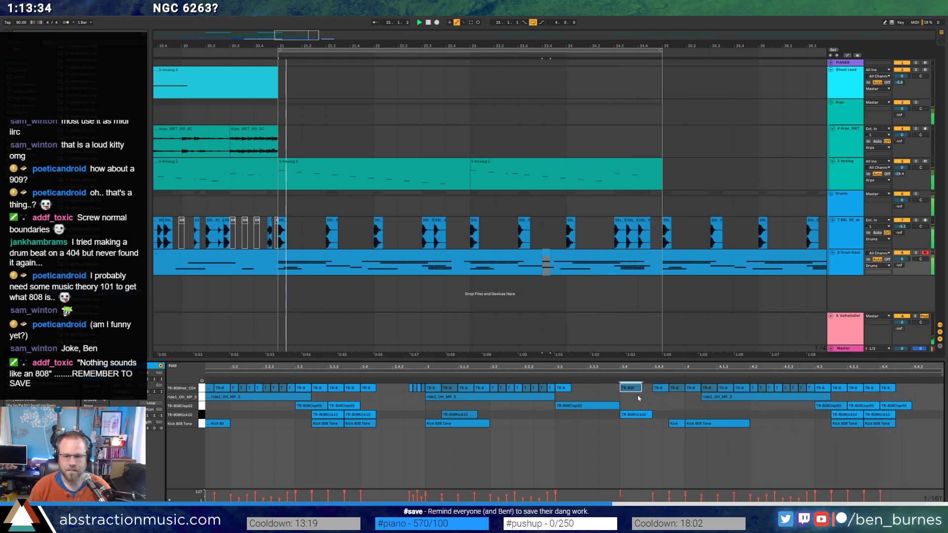
{"action": "key", "text": "ctrl+d"}
{"action": "key", "text": "ctrl+d"}
{"action": "key", "text": "ctrl+d"}
{"action": "key", "text": "ctrl+d"}
{"action": "key", "text": "ctrl+d"}
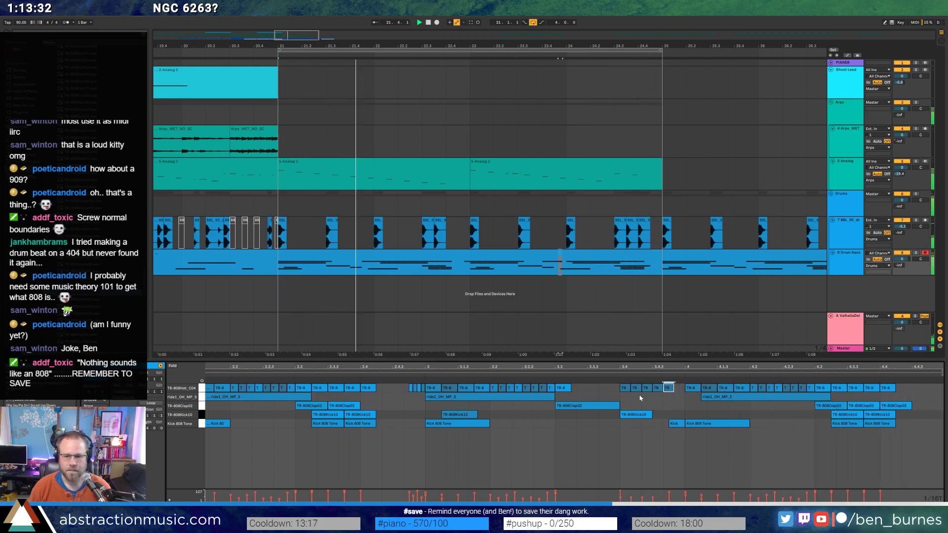
Adjust the velocities of individual hits in the hat roll at 3.4.
{"action": "mouse_move", "coordinate": [630, 497]}
{"action": "left_mouse_down"}
{"action": "mouse_move", "coordinate": [652, 496]}
{"action": "mouse_move", "coordinate": [641, 496]}
{"action": "left_mouse_up"}
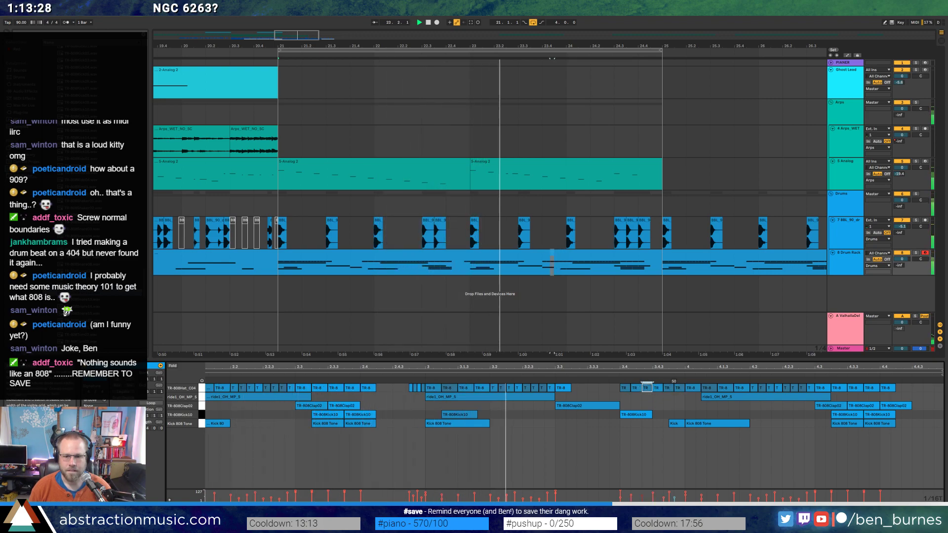
{"action": "left_click", "coordinate": [668, 388]}
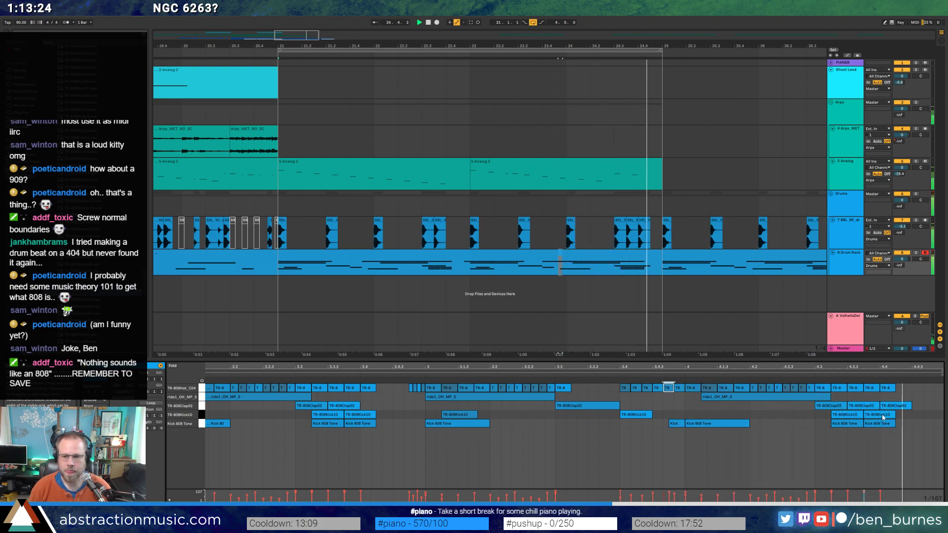
Add duplicated TR-808Hat_C04 hits around 4.4.3 at the end of the Drum Rack clip and play the loop from bar 21.
{"action": "key", "text": "space"}
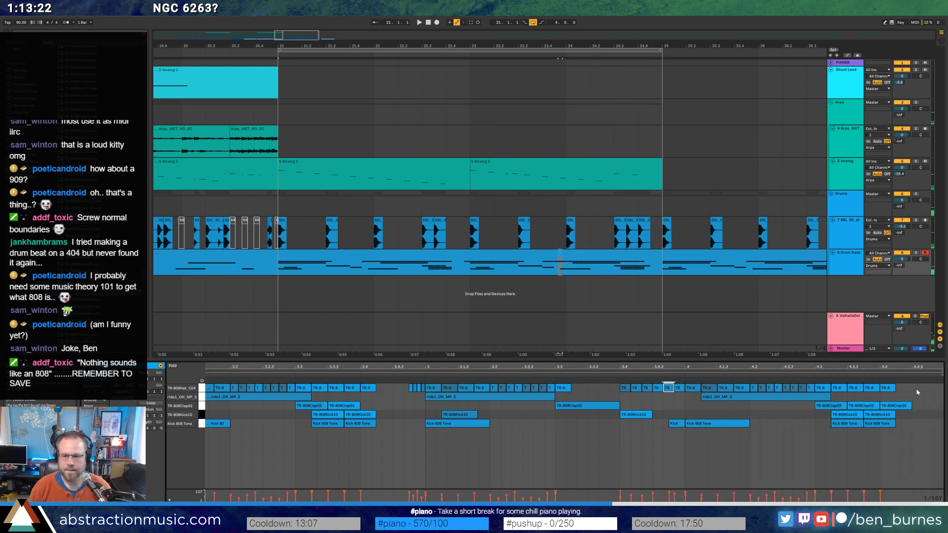
{"action": "key", "text": "ctrl+d"}
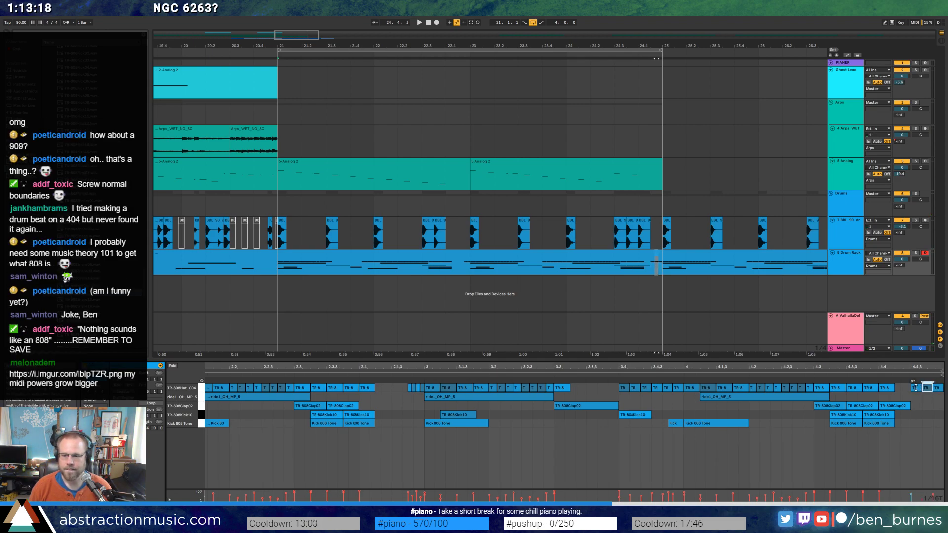
{"action": "key", "text": "ctrl+d"}
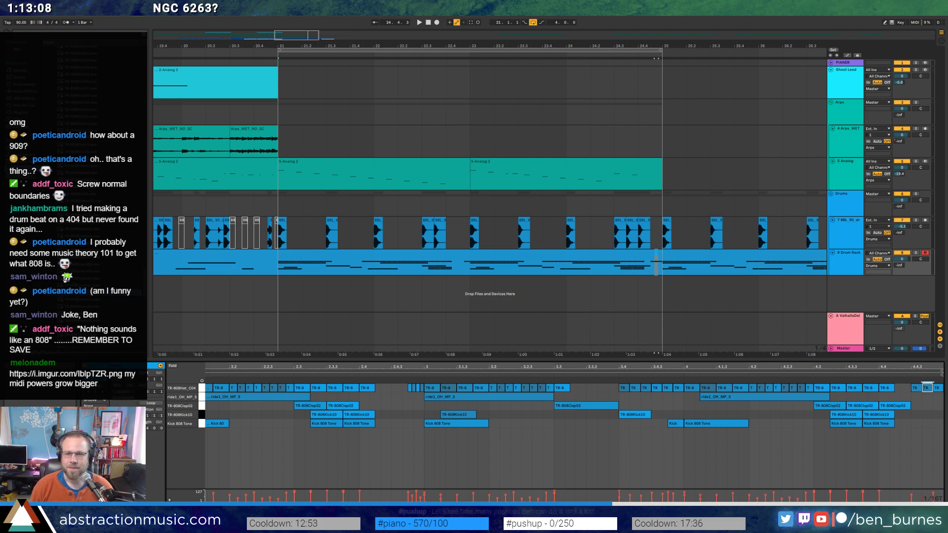
{"action": "left_click_drag", "start_coordinate": [305, 32], "coordinate": [286, 124]}
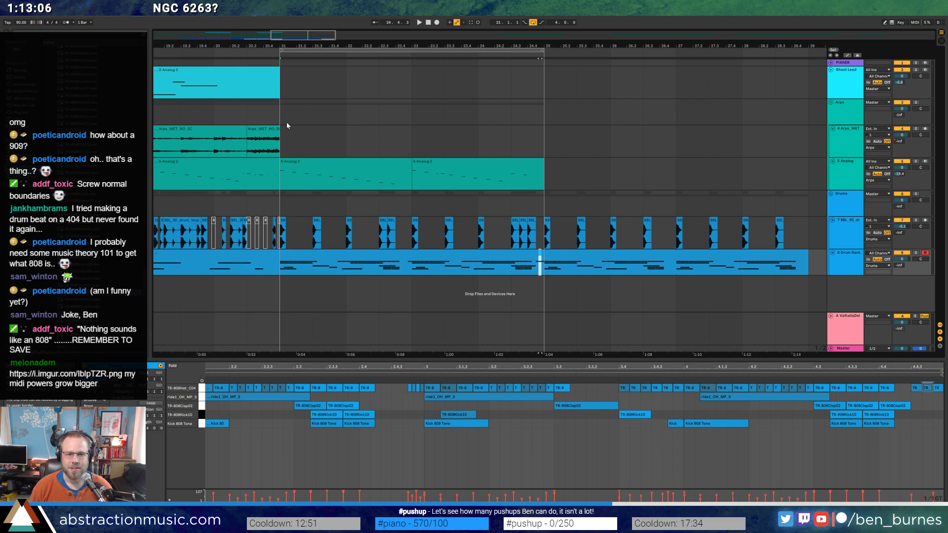
{"action": "left_click", "coordinate": [299, 261]}
{"action": "key", "text": "space"}
{"action": "key", "text": "shift+Tab"}
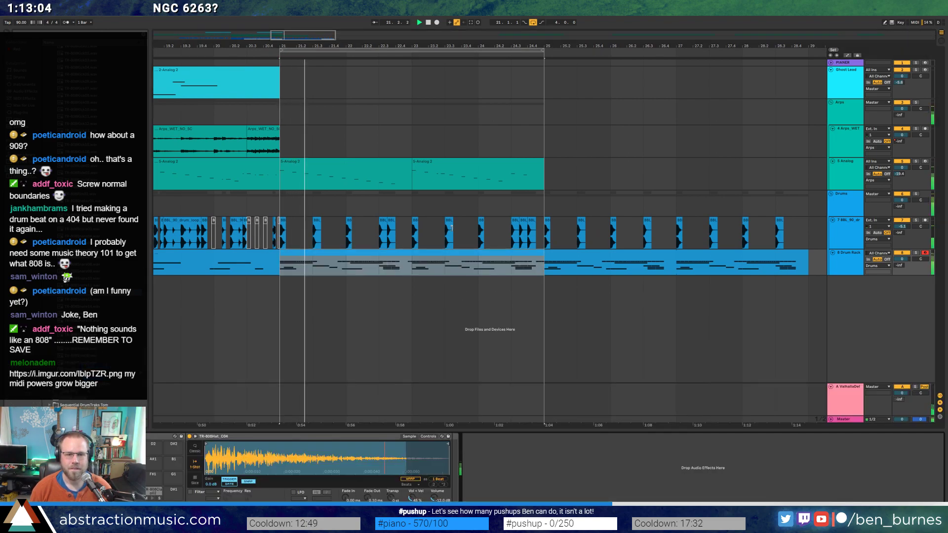
Copy an eighth-note slice of the Arps_WET audio at bar 15 to bar 21 on the same track.
{"action": "left_click_drag", "start_coordinate": [295, 33], "coordinate": [345, 162]}
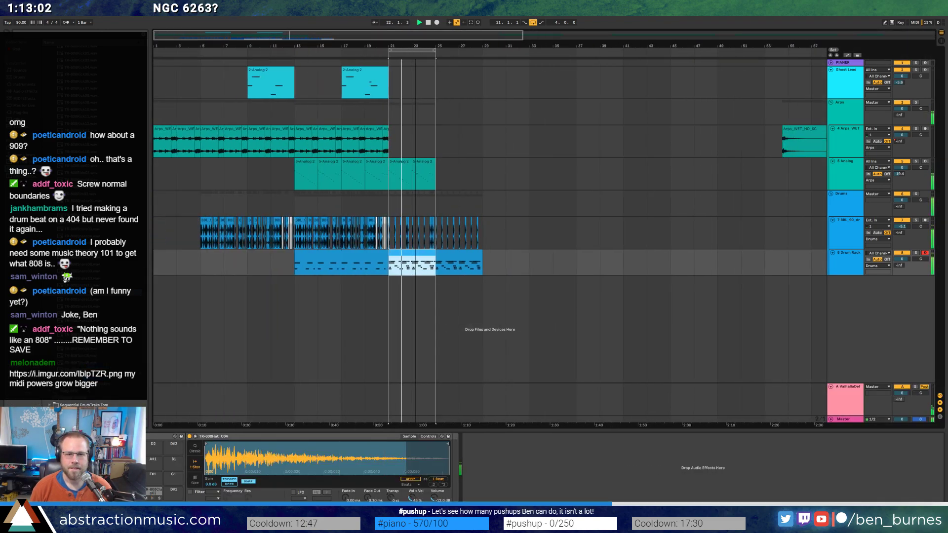
{"action": "scroll", "coordinate": [318, 129], "scroll_direction": "up", "scroll_amount": 5}
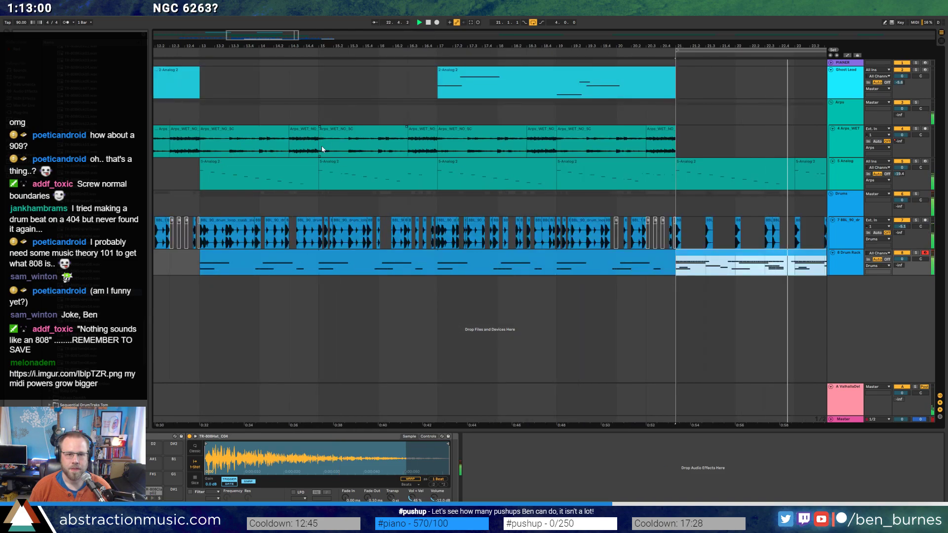
{"action": "left_click", "coordinate": [331, 151]}
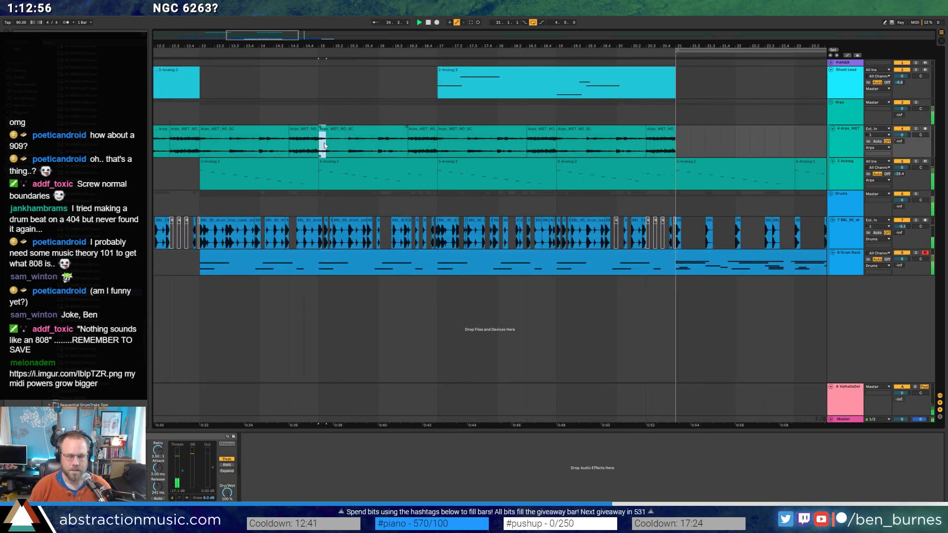
{"action": "scroll", "coordinate": [226, 158], "scroll_direction": "right", "scroll_amount": 10}
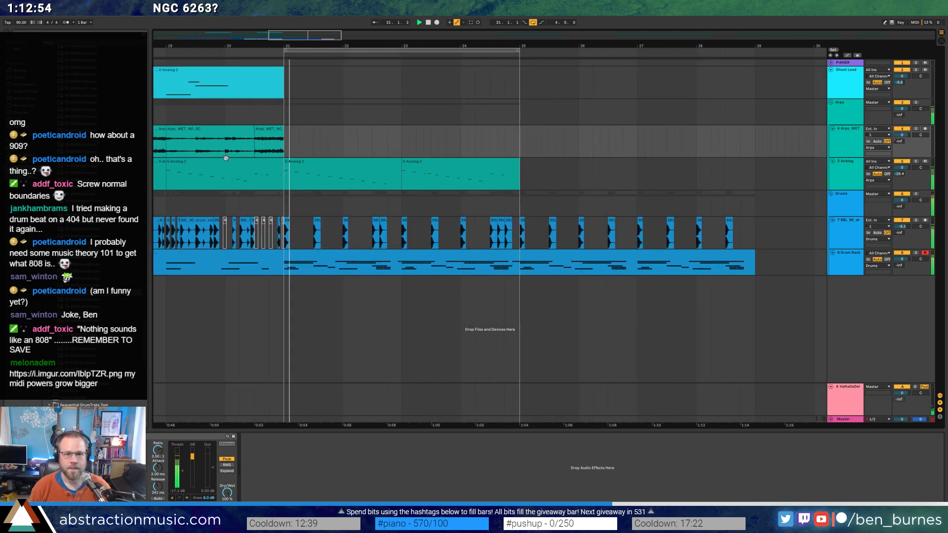
{"action": "left_click_drag", "start_coordinate": [283, 143], "coordinate": [291, 143]}
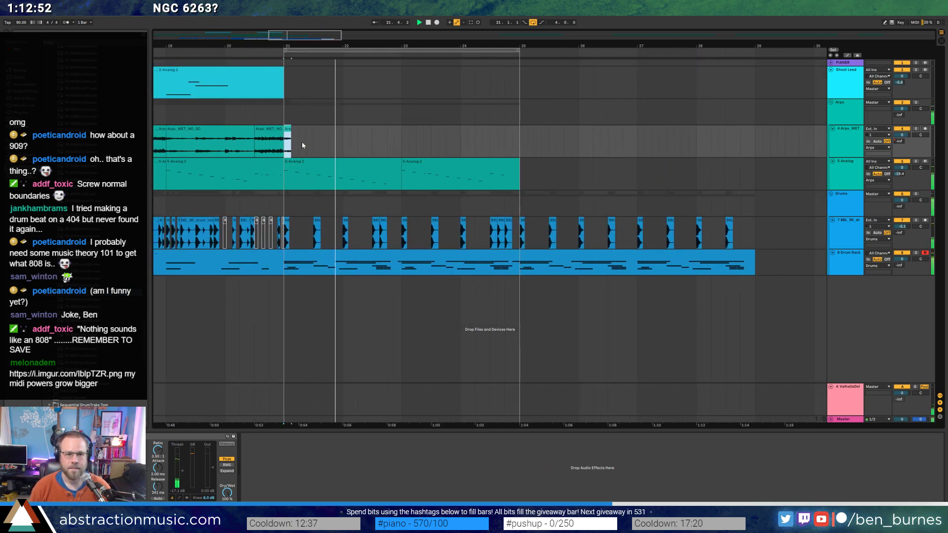
Repeat the eighth-note Arps_WET slice on every quarter note from bar 21 up to bar 25.
{"action": "key", "text": "ctrl+d"}
{"action": "key", "text": "ctrl+d"}
{"action": "key", "text": "ctrl+d"}
{"action": "key", "text": "ctrl+d"}
{"action": "key", "text": "ctrl+d"}
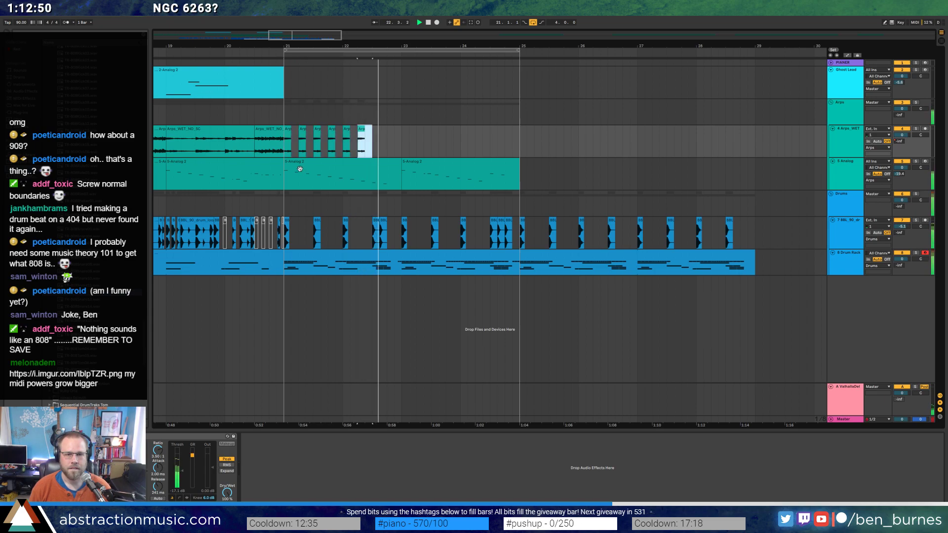
{"action": "key", "text": "ctrl+d"}
{"action": "key", "text": "ctrl+d"}
{"action": "key", "text": "ctrl+d"}
{"action": "key", "text": "ctrl+d"}
{"action": "key", "text": "ctrl+d"}
{"action": "key", "text": "ctrl+d"}
{"action": "key", "text": "ctrl+d"}
{"action": "key", "text": "ctrl+d"}
{"action": "key", "text": "ctrl+d"}
{"action": "key", "text": "ctrl+d"}
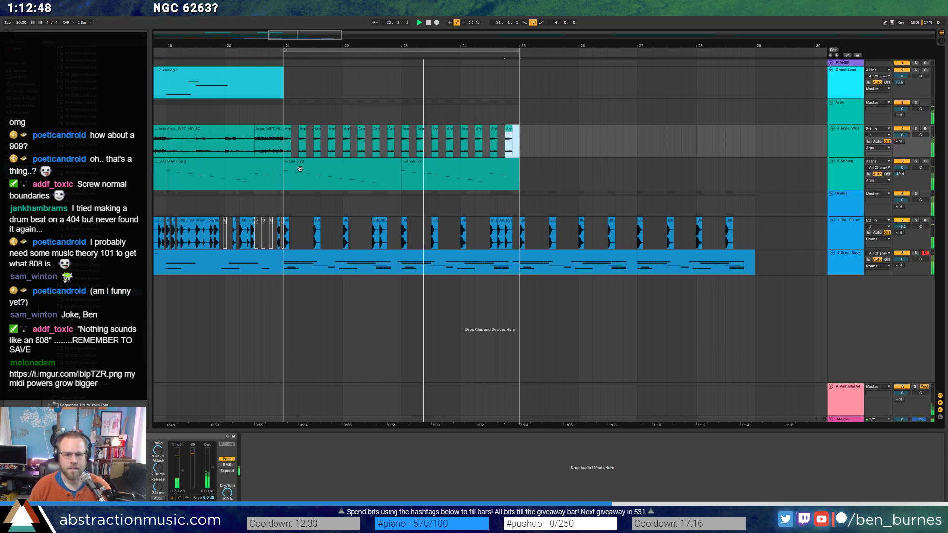
Trim the Arps_WET slice at bar 21 to a sixteenth note and delete the longer copies from 21.2 to bar 25.
{"action": "left_click", "coordinate": [290, 134]}
{"action": "scroll", "coordinate": [284, 132], "scroll_direction": "up", "scroll_amount": 3}
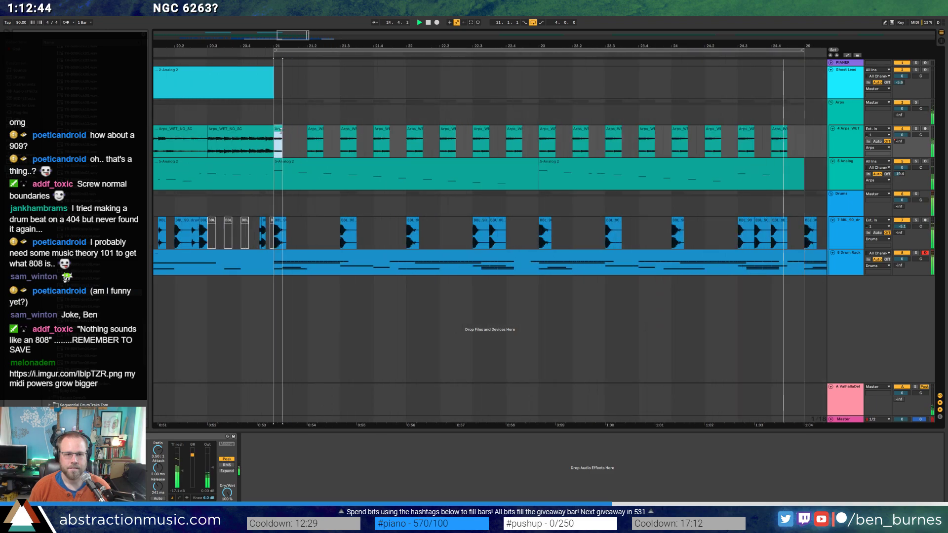
{"action": "left_click", "coordinate": [312, 132]}
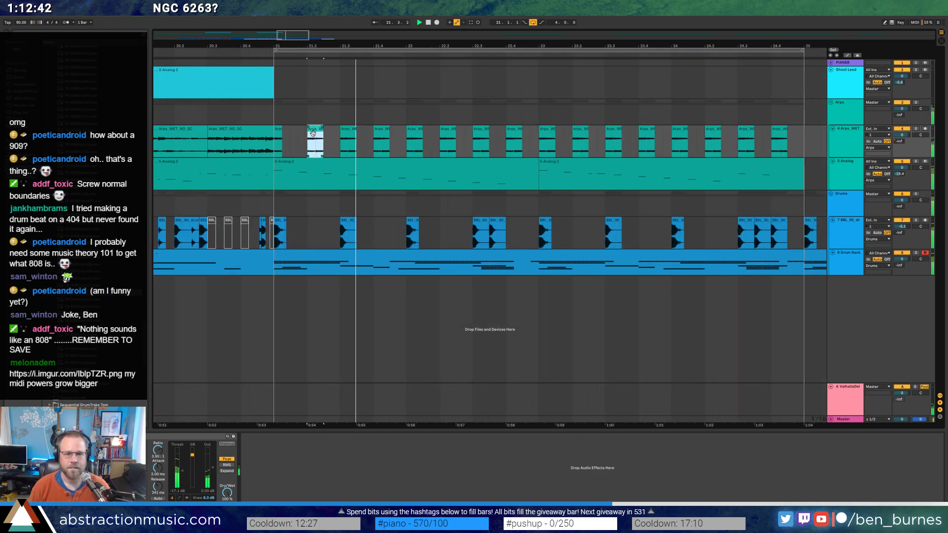
{"action": "left_click_drag", "start_coordinate": [315, 145], "coordinate": [788, 145]}
{"action": "key", "text": "space"}
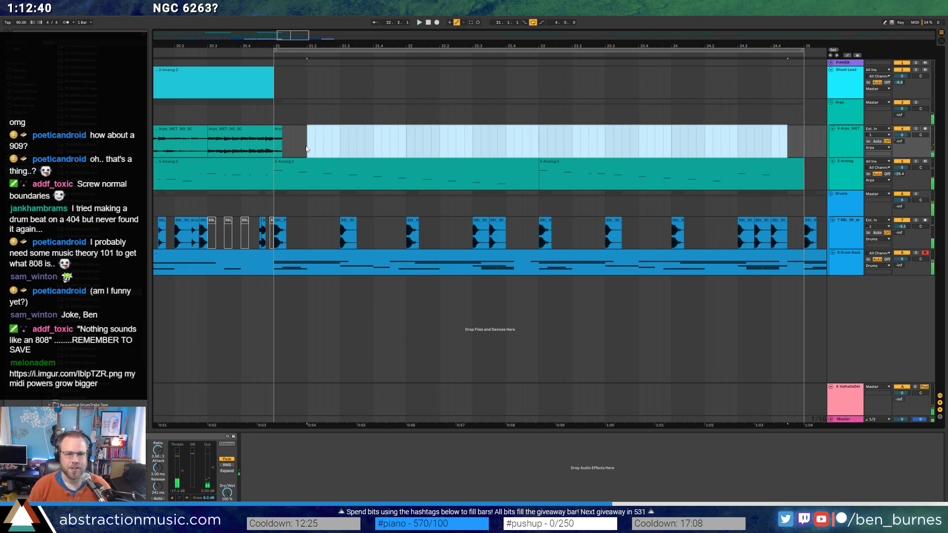
{"action": "key", "text": "Delete"}
Duplicate the shortened sixteenth-note Arps_WET slice onto every quarter note up to bar 25.
{"action": "left_click", "coordinate": [277, 145]}
{"action": "key", "text": "ctrl+d"}
{"action": "key", "text": "ctrl+d"}
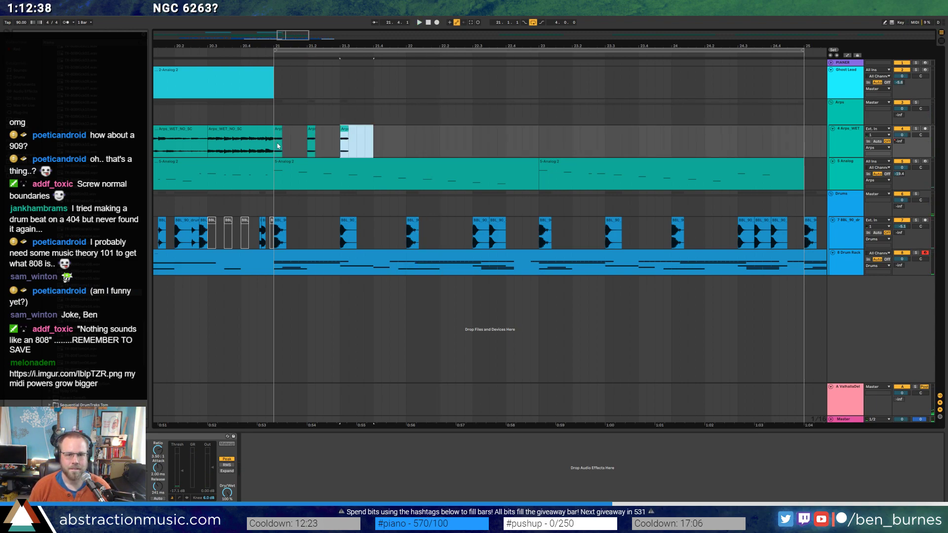
{"action": "key", "text": "ctrl+d"}
{"action": "key", "text": "ctrl+d"}
{"action": "key", "text": "ctrl+d"}
{"action": "key", "text": "ctrl+d"}
{"action": "key", "text": "ctrl+d"}
{"action": "key", "text": "ctrl+d"}
{"action": "key", "text": "ctrl+d"}
{"action": "key", "text": "ctrl+d"}
{"action": "key", "text": "ctrl+d"}
{"action": "key", "text": "ctrl+d"}
{"action": "key", "text": "ctrl+d"}
{"action": "key", "text": "ctrl+d"}
{"action": "key", "text": "ctrl+d"}
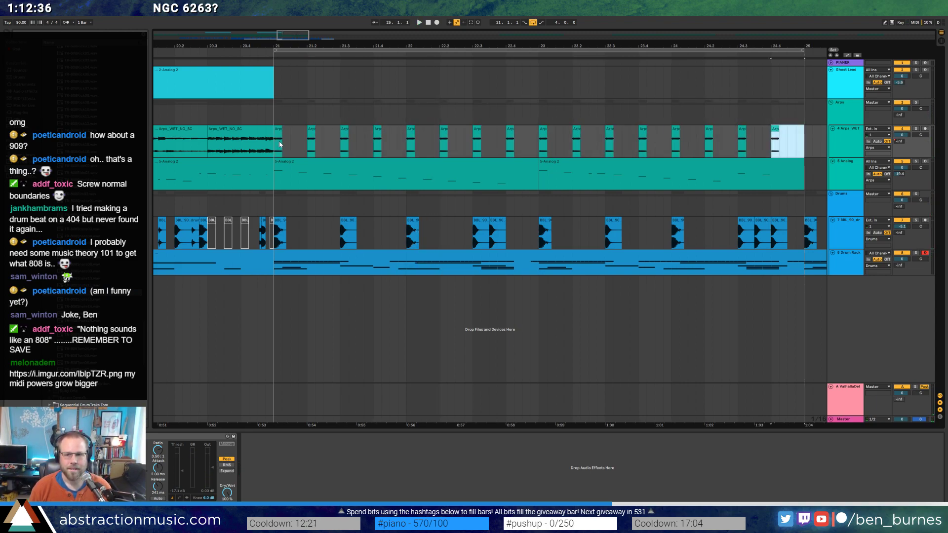
Play the loop from bar 21 to audition the chopped Arps_WET slices against the drums.
{"action": "left_click", "coordinate": [272, 137]}
{"action": "left_click", "coordinate": [275, 137]}
{"action": "key", "text": "space"}
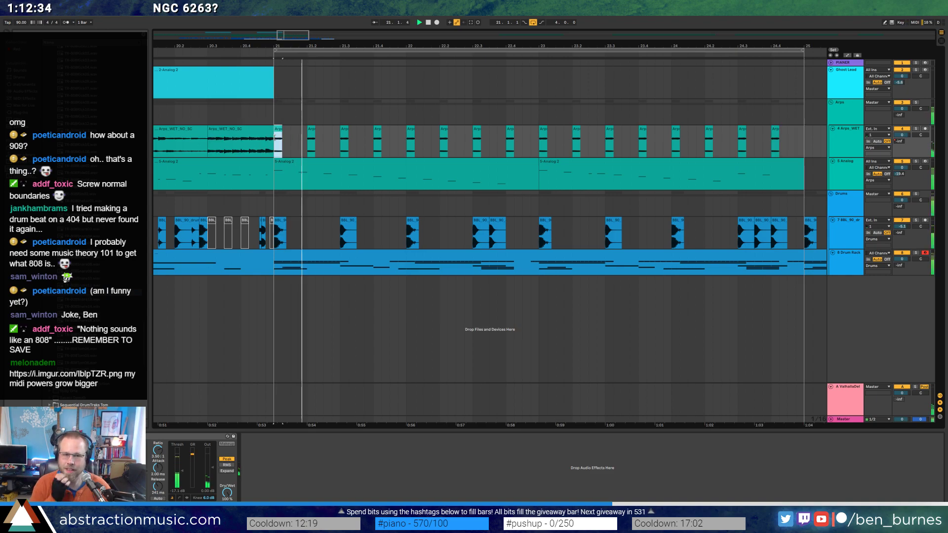
{"action": "left_click", "coordinate": [211, 147]}
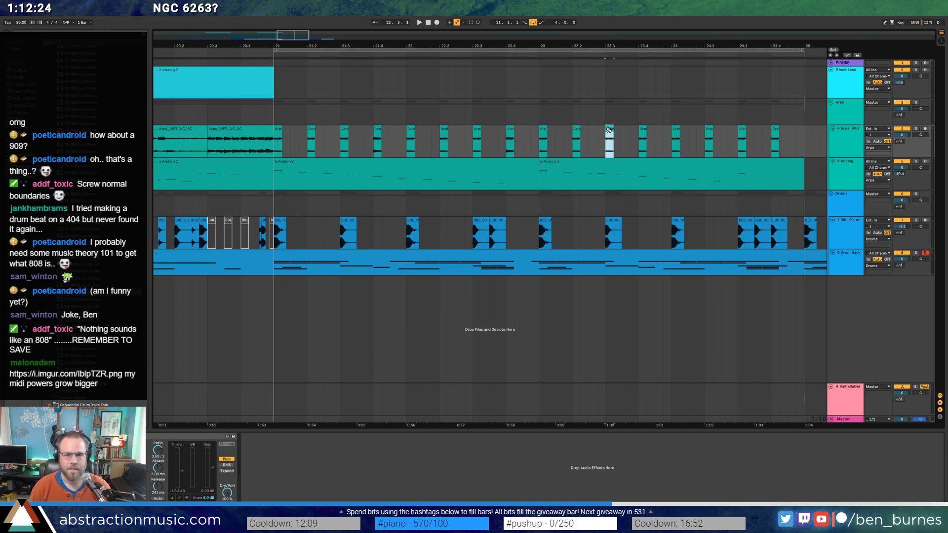
{"action": "left_click", "coordinate": [279, 142]}
{"action": "key", "text": "space"}
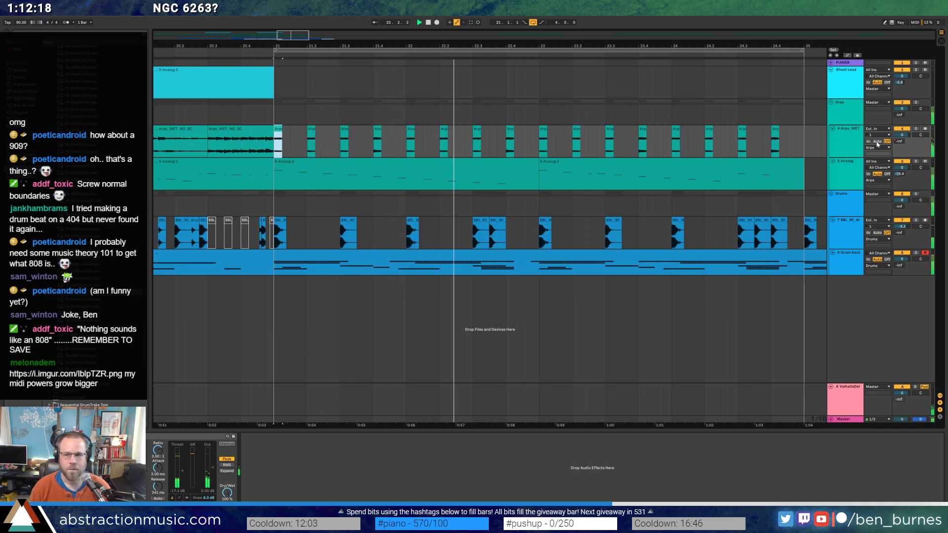
Show automation and raise the A-ValhallaDelay send on the Arps_WET slice at 21.4.
{"action": "key", "text": "a"}
{"action": "left_click", "coordinate": [375, 154]}
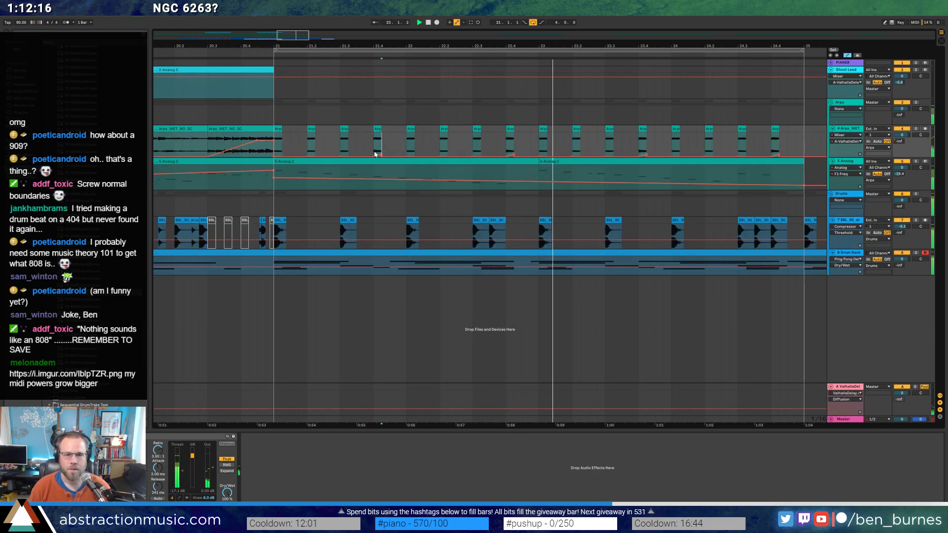
{"action": "mouse_move", "coordinate": [375, 155]}
{"action": "left_mouse_down"}
{"action": "mouse_move", "coordinate": [364, 151]}
{"action": "mouse_move", "coordinate": [374, 147]}
{"action": "left_mouse_up"}
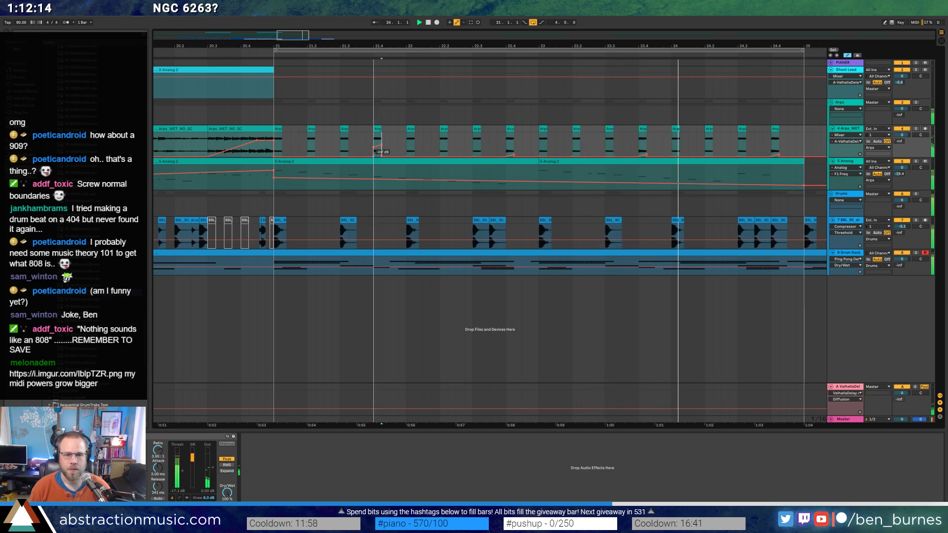
Paste the 21.4 slice with its delay send automation over the Arps_WET slices at 22.4, 23.4 and 24.4.
{"action": "left_click", "coordinate": [510, 129]}
{"action": "key", "text": "ctrl+v"}
{"action": "left_click", "coordinate": [641, 129]}
{"action": "key", "text": "ctrl+v"}
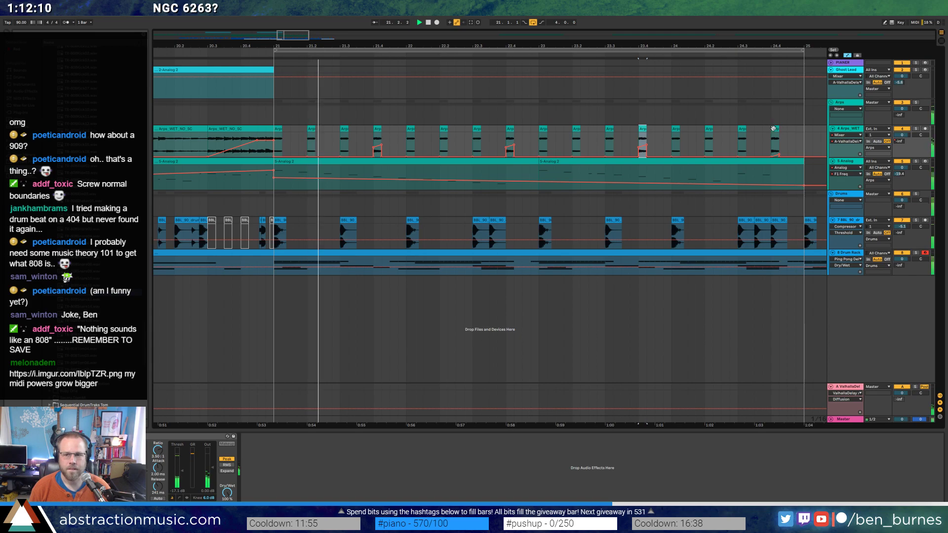
{"action": "left_click", "coordinate": [772, 128]}
{"action": "key", "text": "ctrl+v"}
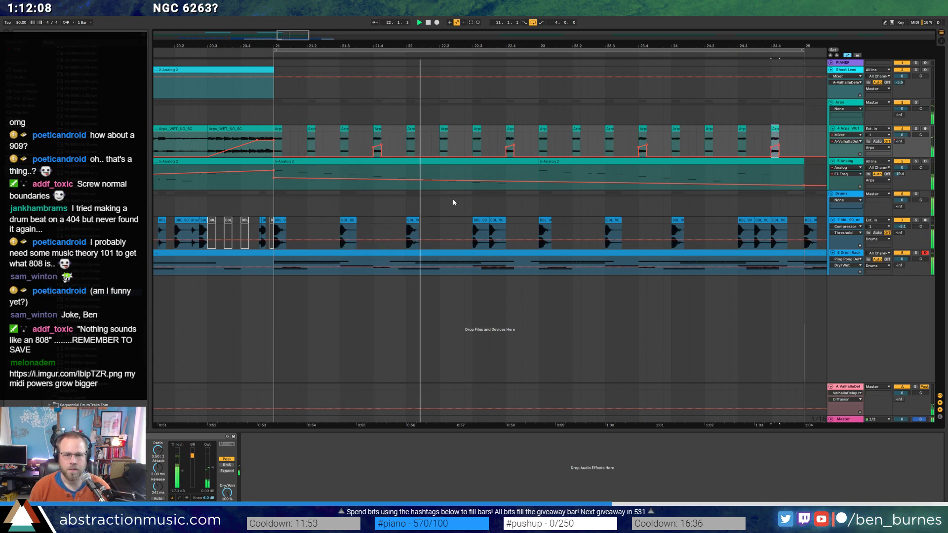
Raise the delay send at 21.4 further and copy that slice over the ones at 22.4, 23.4 and 24.4.
{"action": "left_click_drag", "start_coordinate": [375, 147], "coordinate": [373, 136]}
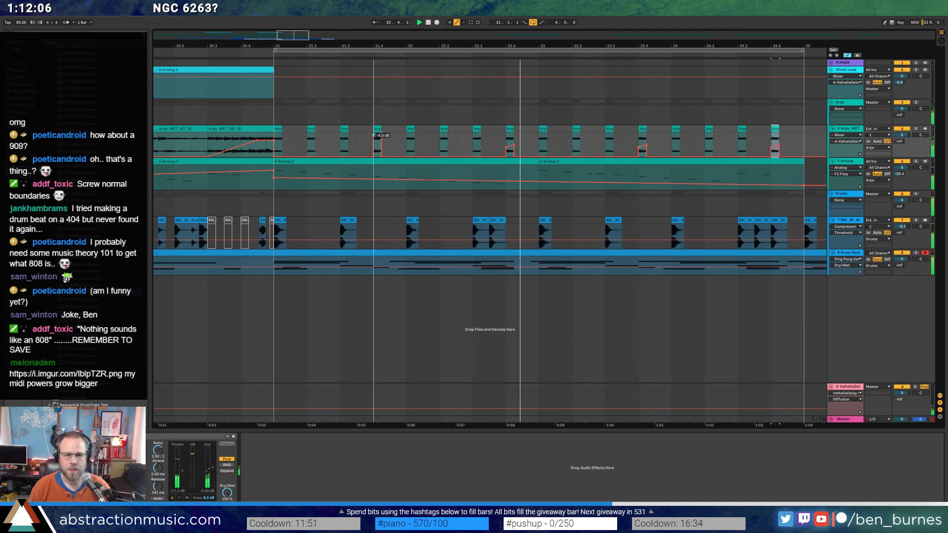
{"action": "key", "text": "ctrl+z"}
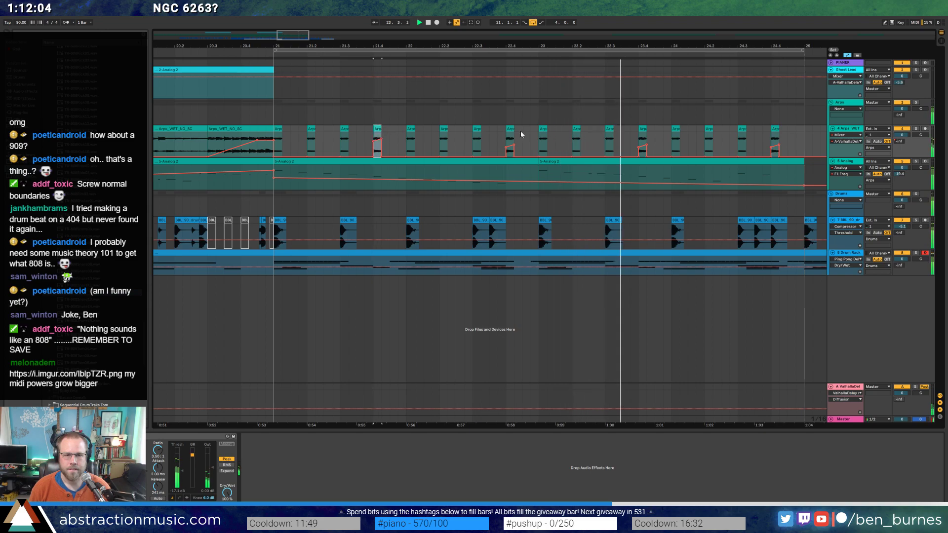
{"action": "left_click", "coordinate": [641, 128]}
{"action": "key", "text": "ctrl+v"}
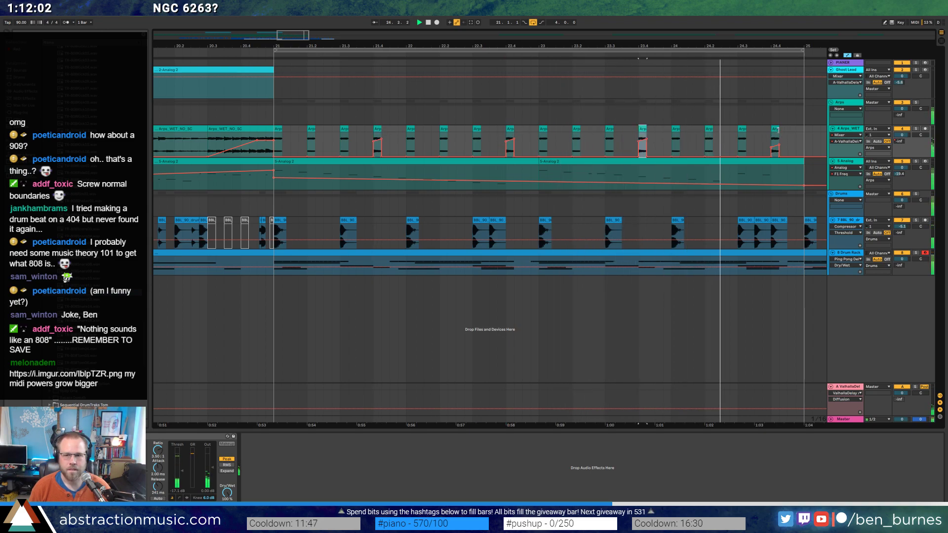
{"action": "double_click", "coordinate": [776, 129]}
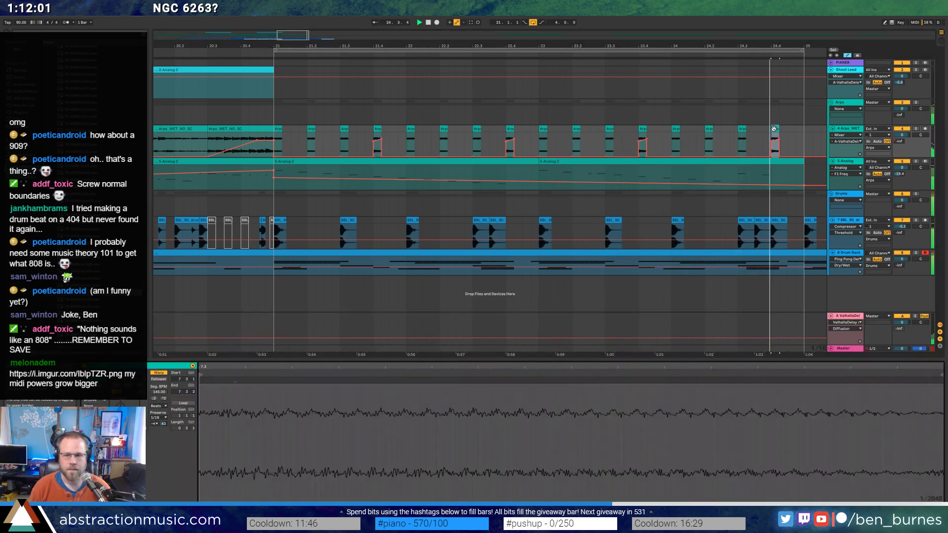
Transpose the last two notes of the second 5-Analog clip after bar 21 up an octave.
{"action": "left_click", "coordinate": [799, 168]}
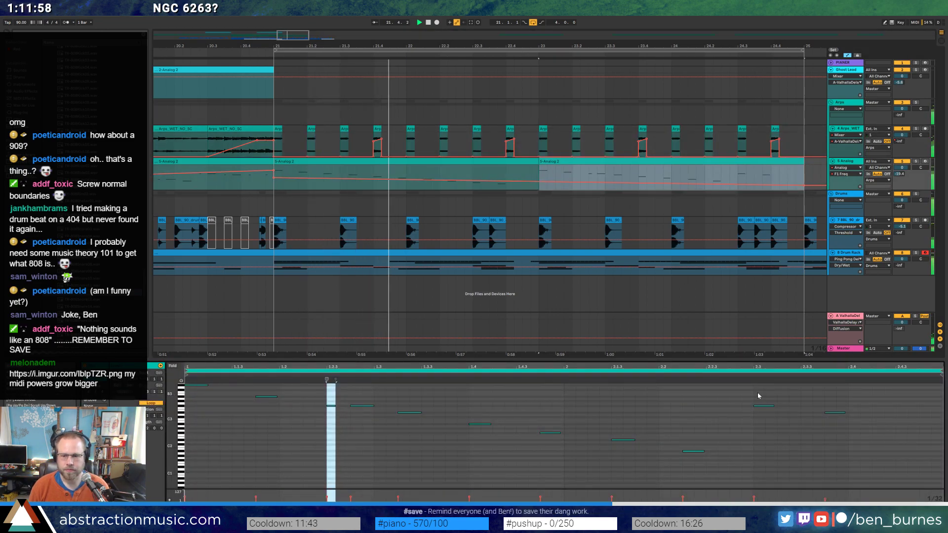
{"action": "left_click_drag", "start_coordinate": [757, 396], "coordinate": [863, 436]}
{"action": "key", "text": "shift+Tab"}
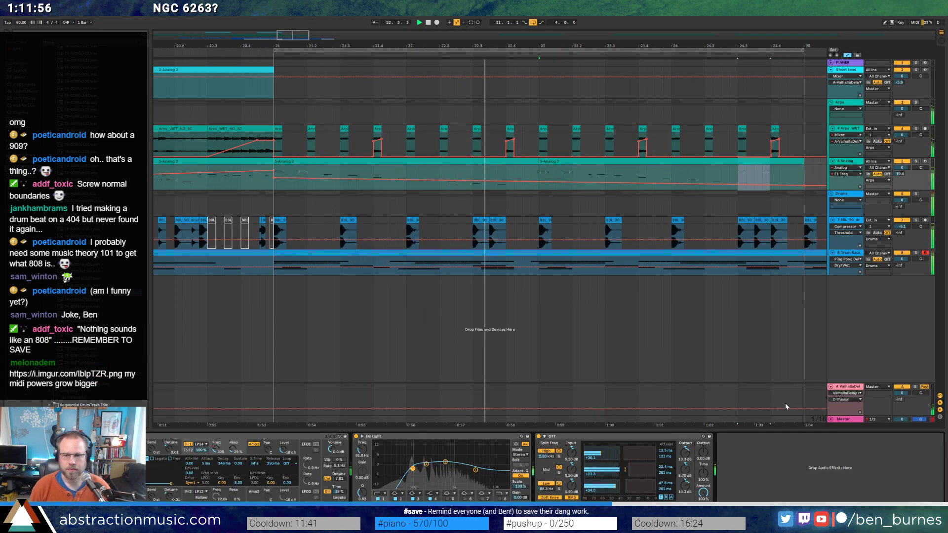
{"action": "key", "text": "shift+Tab"}
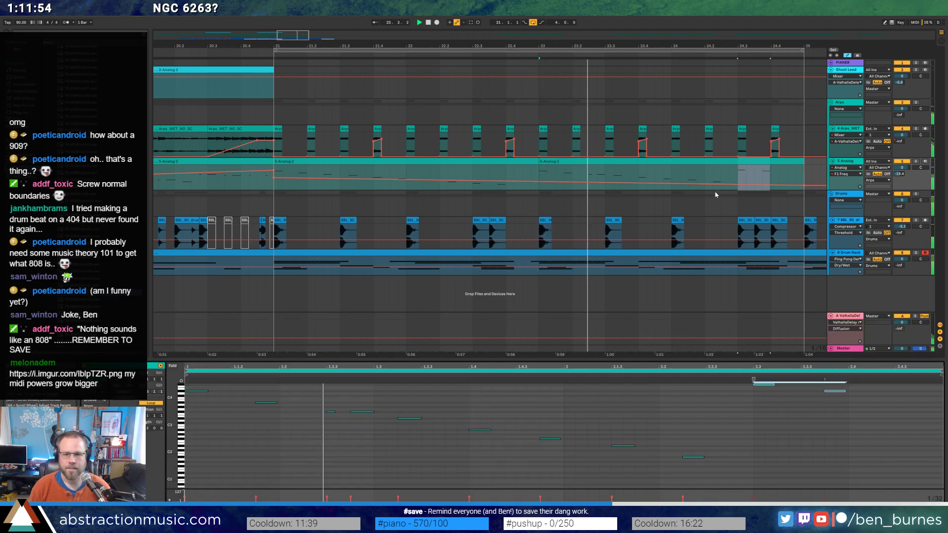
Lower the 5 Analog F1 Freq automation at bar 21 and add a rise from about bar 24 to 24.4.
{"action": "key", "text": "shift+Tab"}
{"action": "key", "text": "minus"}
{"action": "key", "text": "minus"}
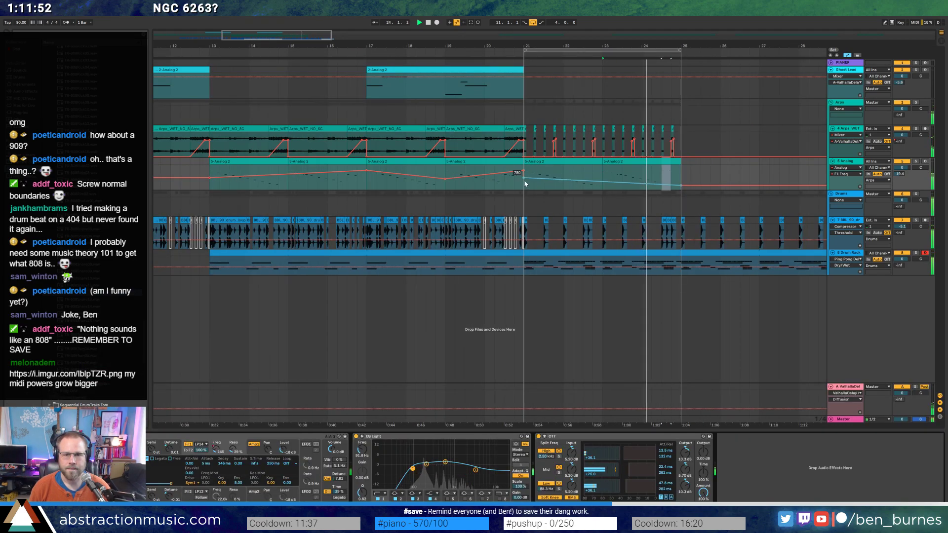
{"action": "left_click", "coordinate": [524, 180]}
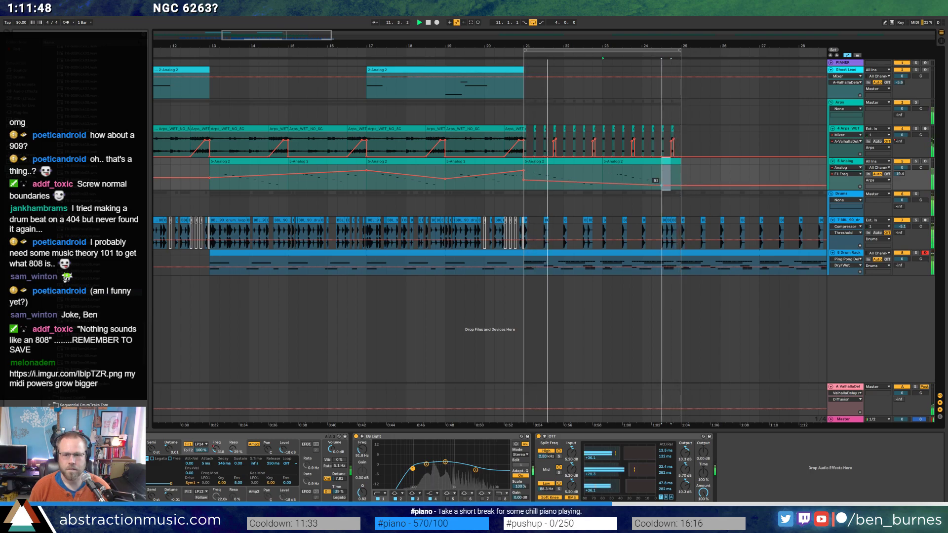
{"action": "left_click_drag", "start_coordinate": [670, 185], "coordinate": [671, 178]}
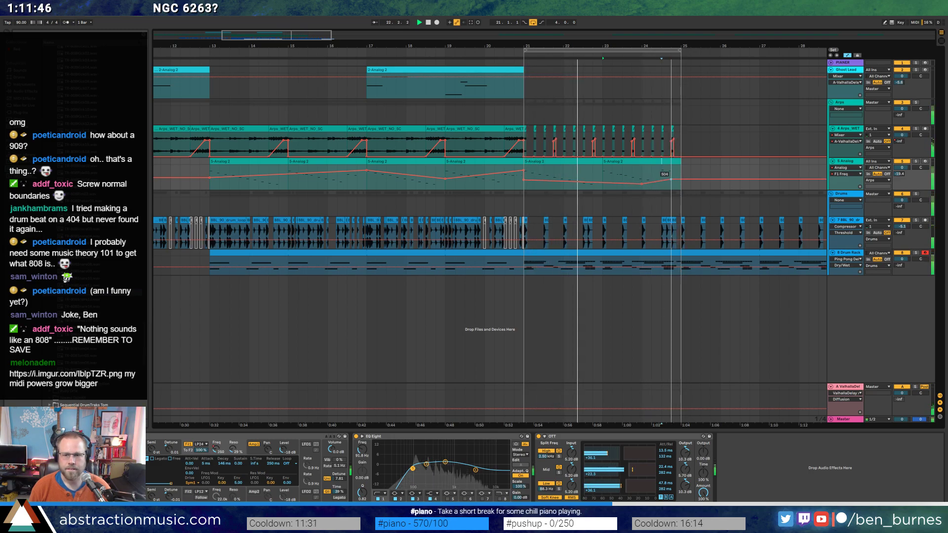
{"action": "left_click", "coordinate": [652, 176]}
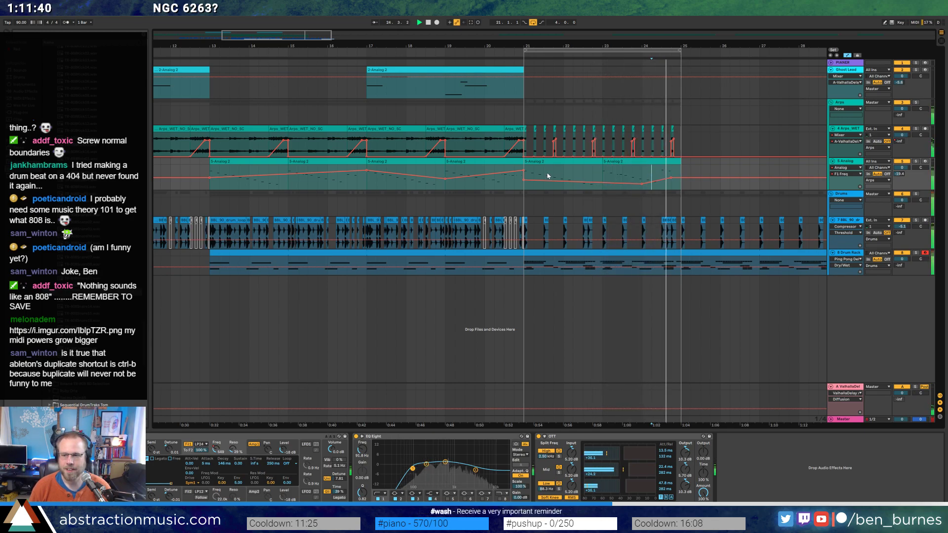
{"action": "key", "text": "space"}
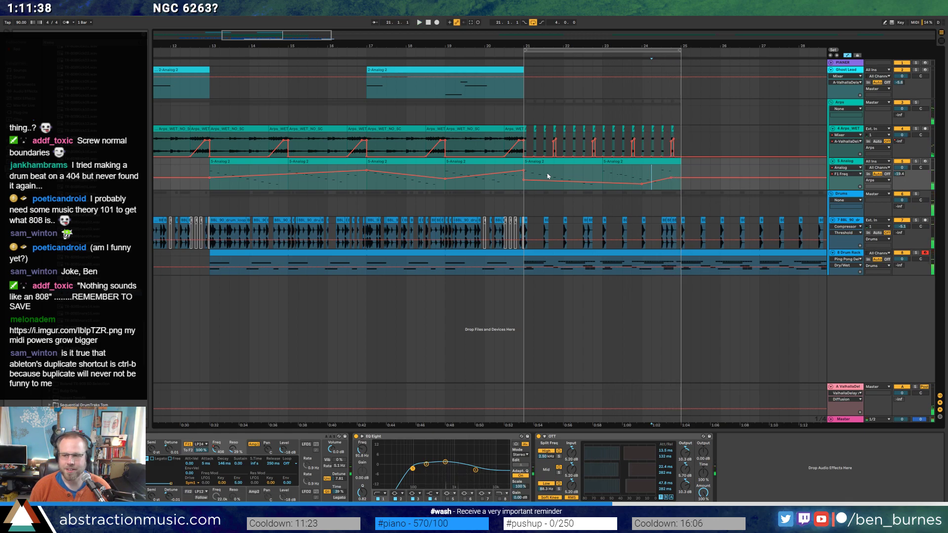
{"action": "left_click", "coordinate": [611, 162]}
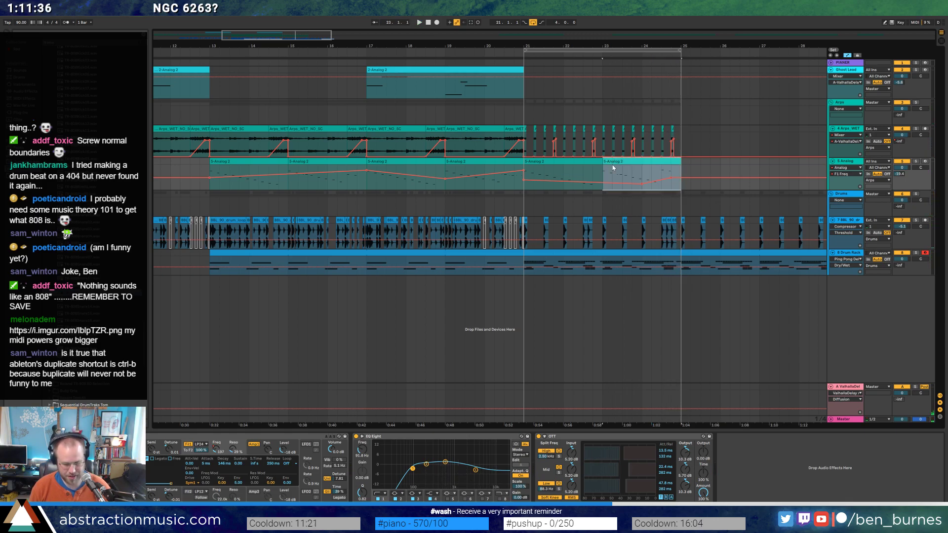
{"action": "key", "text": "ctrl+d"}
{"action": "key", "text": "ctrl+d"}
{"action": "key", "text": "ctrl+d"}
{"action": "key", "text": "ctrl+d"}
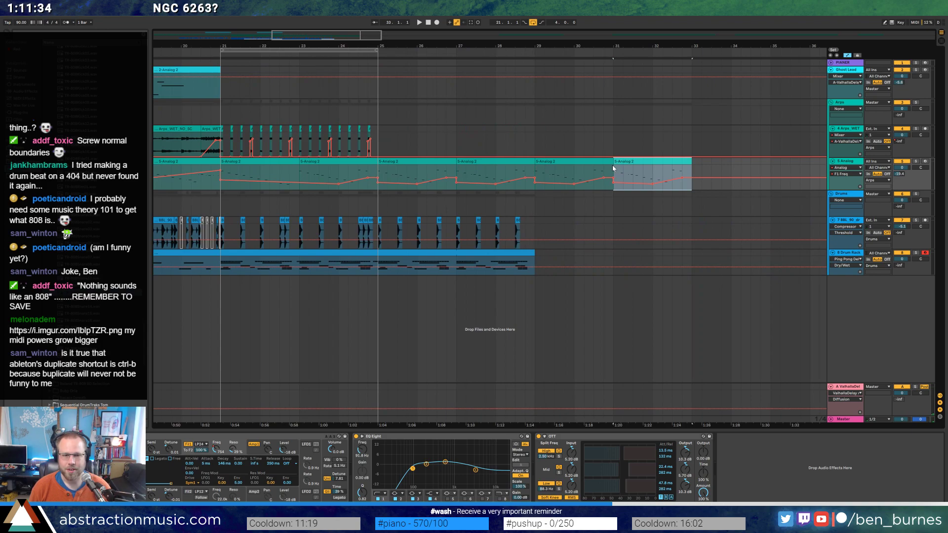
{"action": "key", "text": "ctrl+z"}
{"action": "key", "text": "ctrl+z"}
{"action": "key", "text": "ctrl+z"}
{"action": "key", "text": "ctrl+z"}
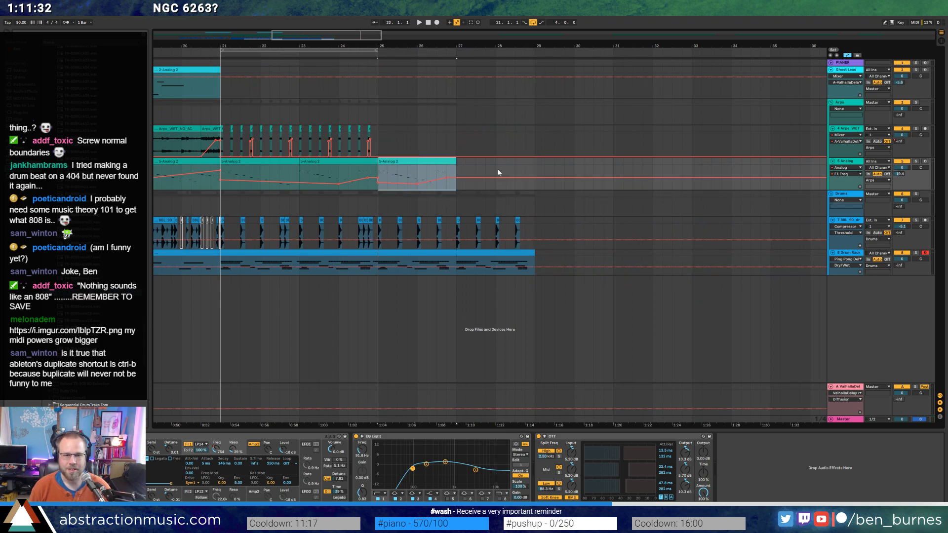
Check the parked pad, Rhodes and syn70 clips on the Arps_WET track and copy the first bar of the syn70 clip.
{"action": "left_click", "coordinate": [309, 175]}
{"action": "left_click_drag", "start_coordinate": [298, 36], "coordinate": [424, 36]}
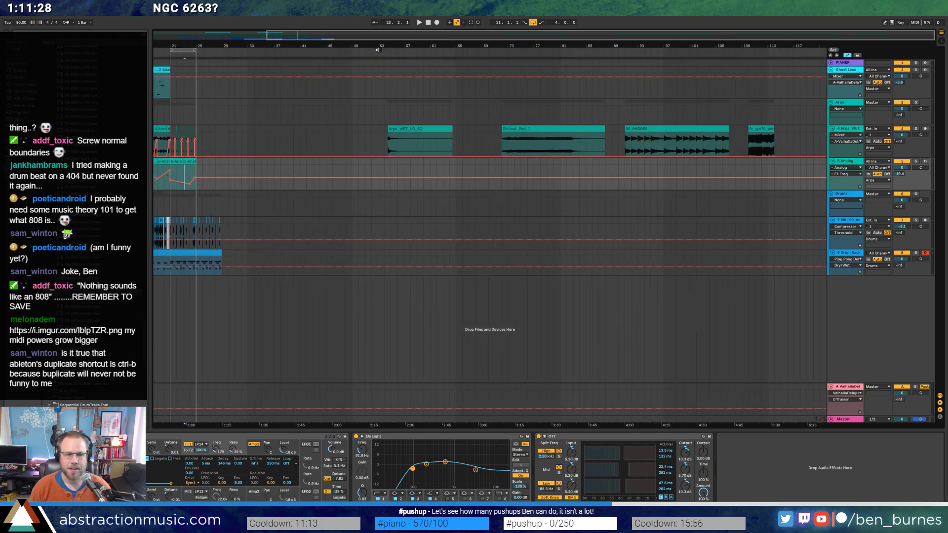
{"action": "left_click", "coordinate": [759, 136]}
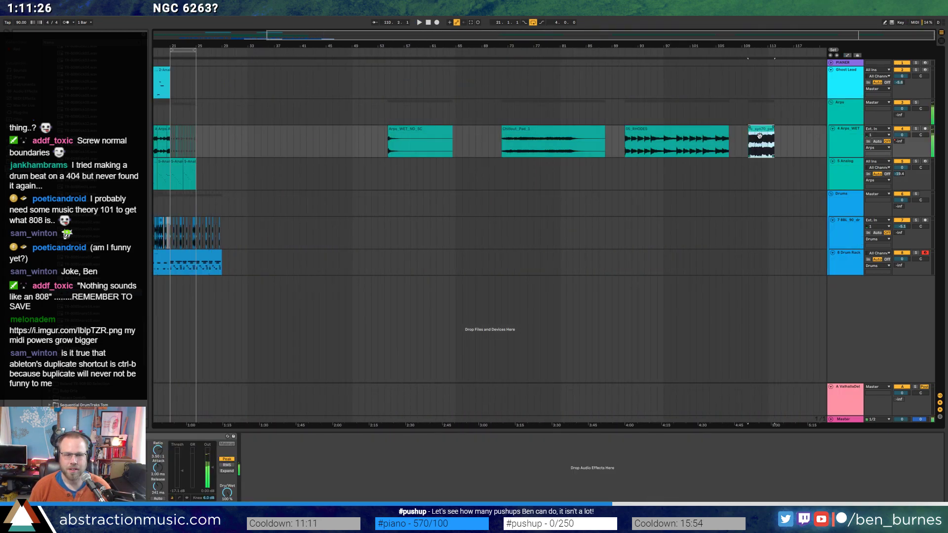
{"action": "left_click", "coordinate": [635, 140]}
{"action": "key", "text": "space"}
{"action": "left_click", "coordinate": [556, 141]}
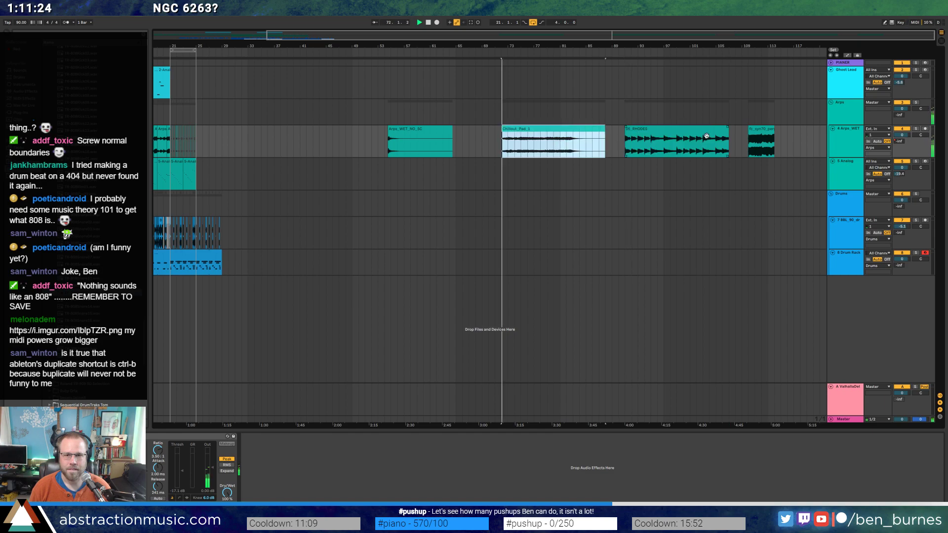
{"action": "left_click", "coordinate": [761, 132]}
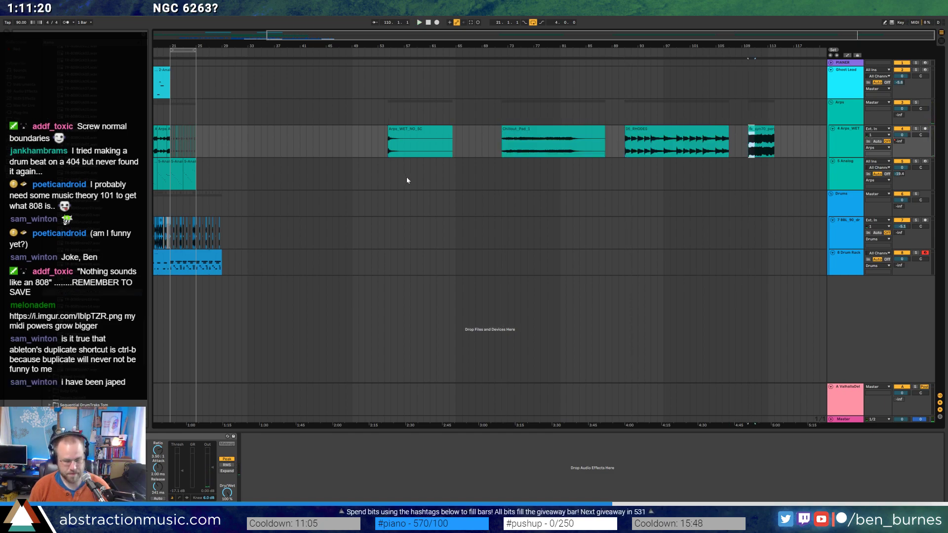
Insert an audio track below Ghost Lead and paste the copied syn70 bar onto it at bar 21.
{"action": "left_click_drag", "start_coordinate": [277, 37], "coordinate": [247, 70]}
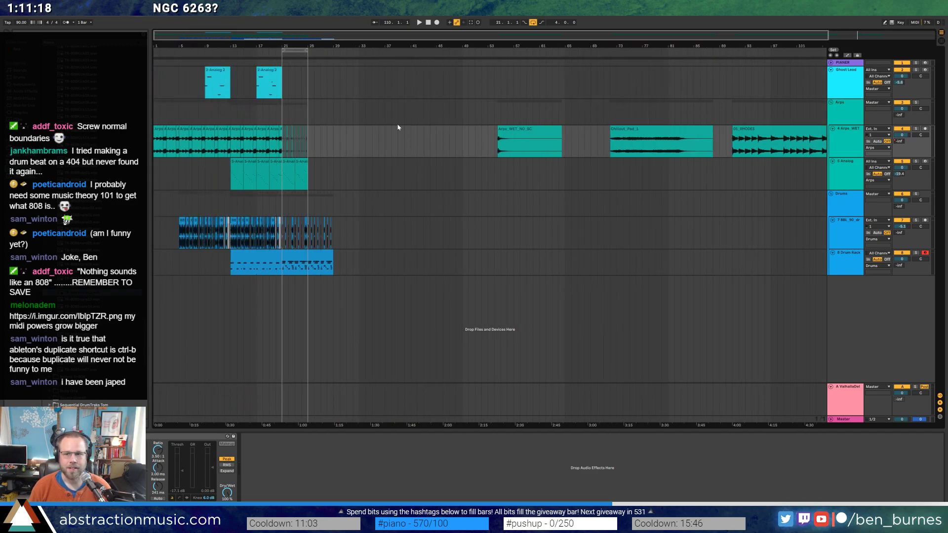
{"action": "left_click", "coordinate": [840, 88]}
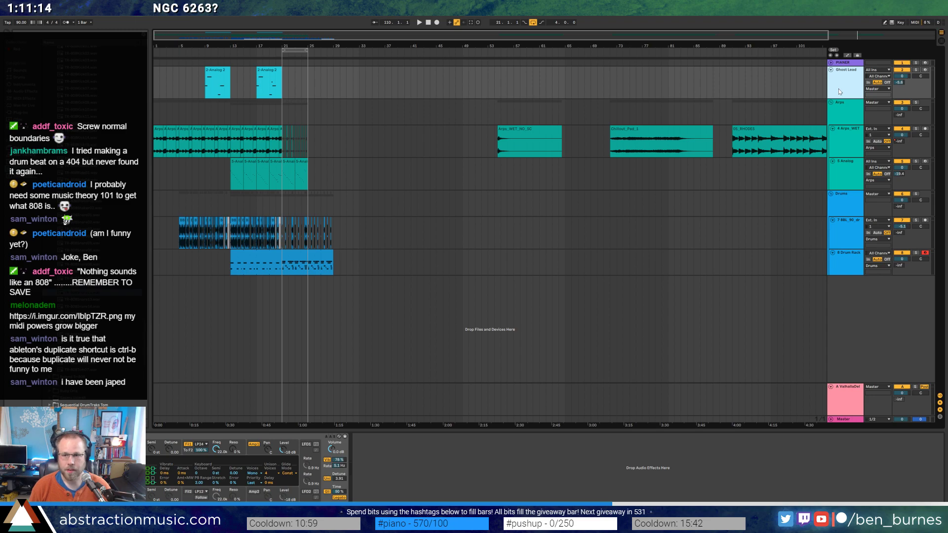
{"action": "key", "text": "ctrl+t"}
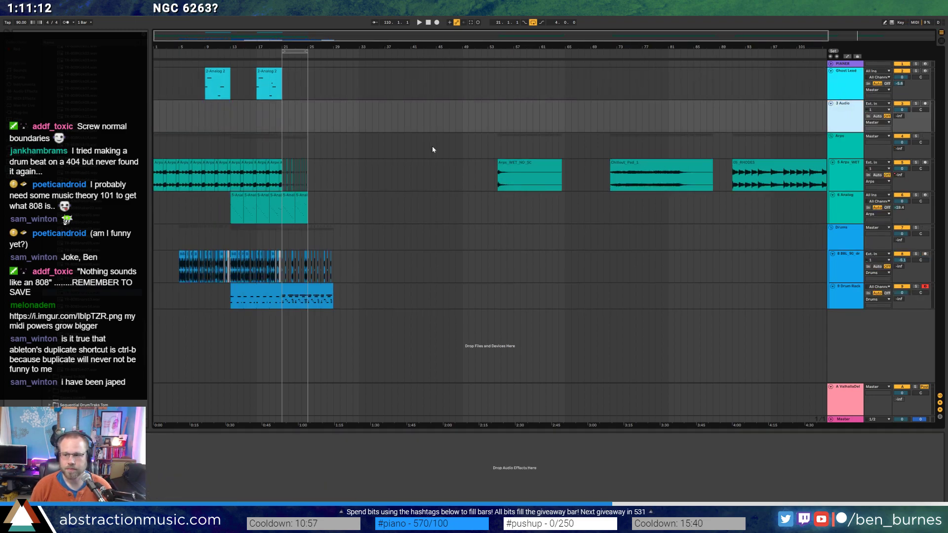
{"action": "left_click_drag", "start_coordinate": [356, 132], "coordinate": [285, 124]}
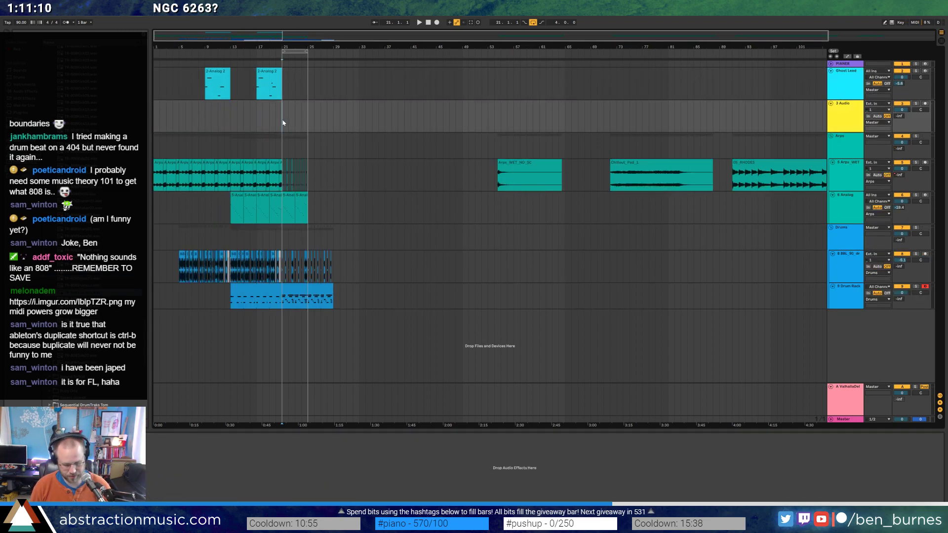
{"action": "scroll", "coordinate": [285, 124], "scroll_direction": "up", "scroll_amount": 8}
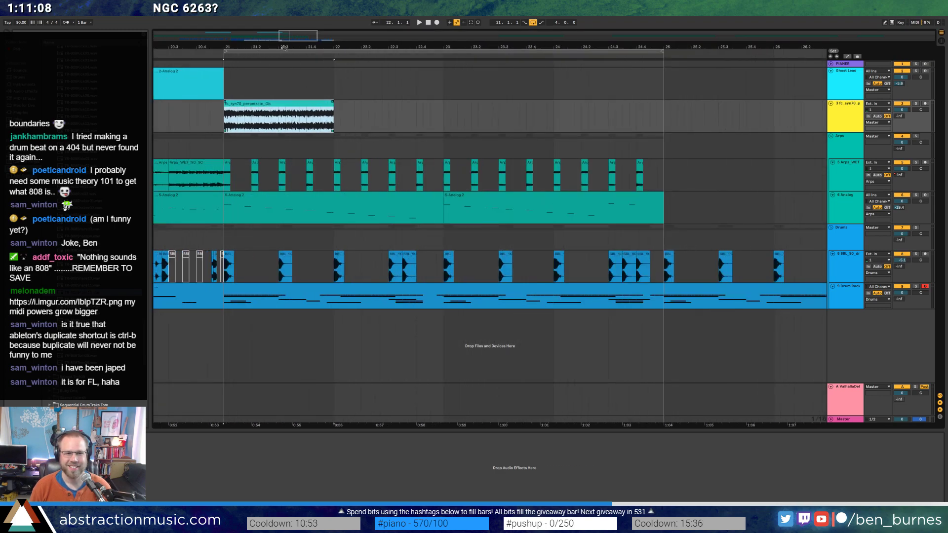
Move the syn70 clip to start at 22.4.3 and trim it to end at bar 23.
{"action": "scroll", "coordinate": [317, 97], "scroll_direction": "left", "scroll_amount": 2}
{"action": "left_click_drag", "start_coordinate": [305, 104], "coordinate": [517, 117]}
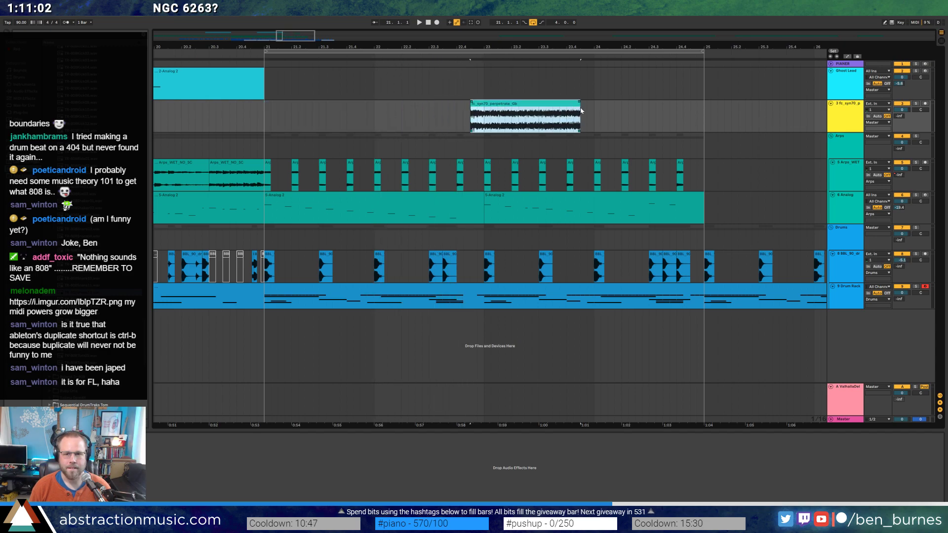
{"action": "left_click_drag", "start_coordinate": [581, 111], "coordinate": [487, 109]}
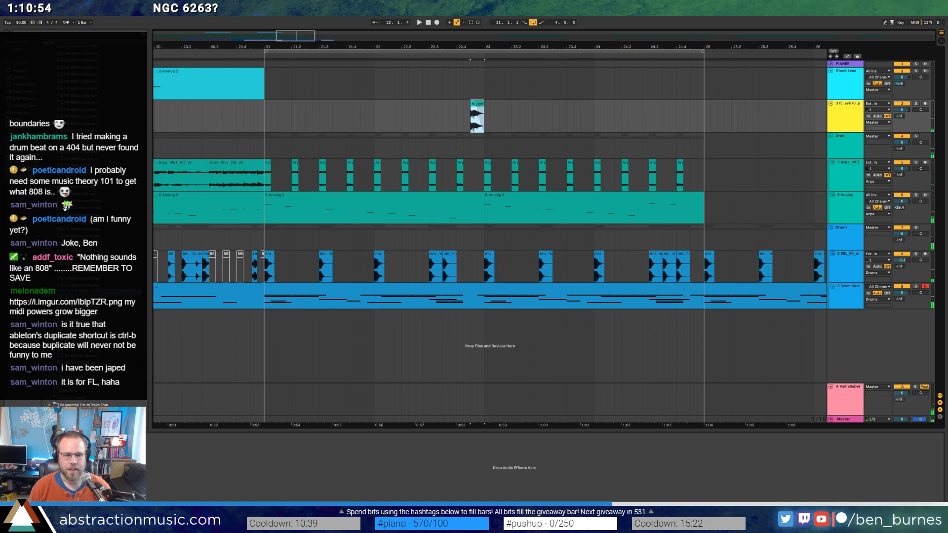
Open the trimmed syn70 clip's sample view and audition the slice.
{"action": "key", "text": "shift+Tab"}
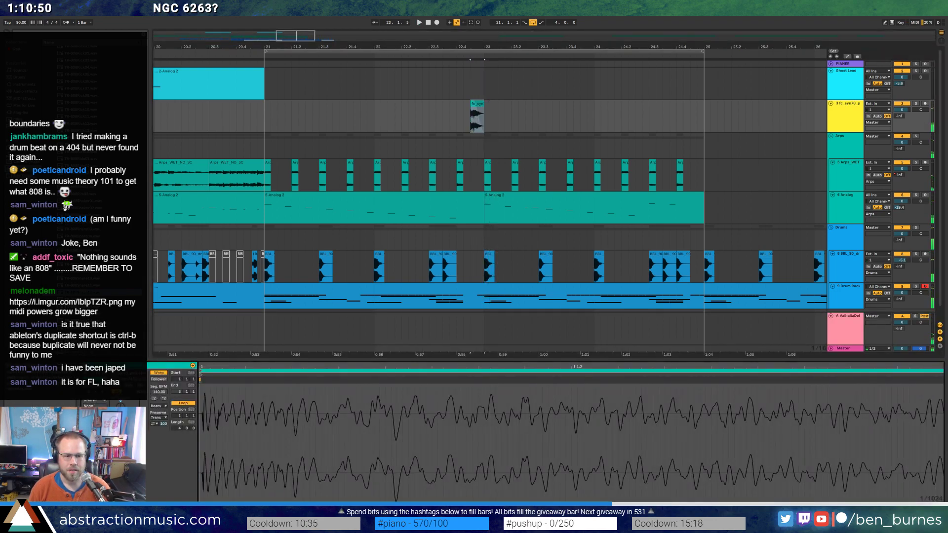
{"action": "key", "text": "space"}
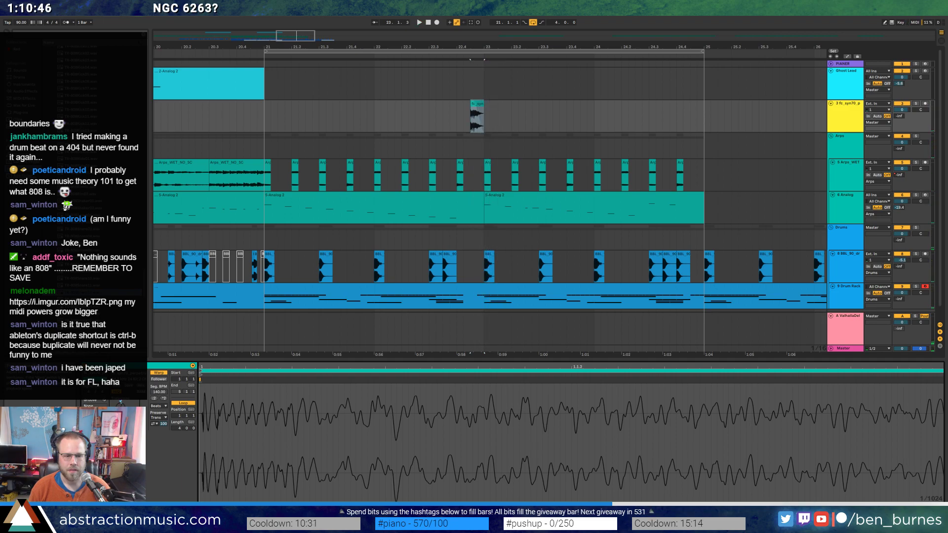
{"action": "key", "text": "space"}
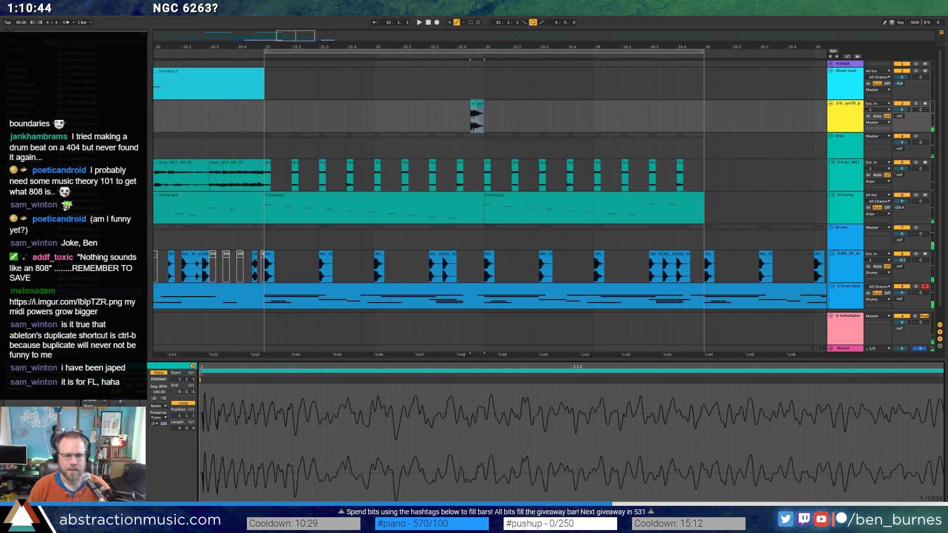
{"action": "key", "text": "space"}
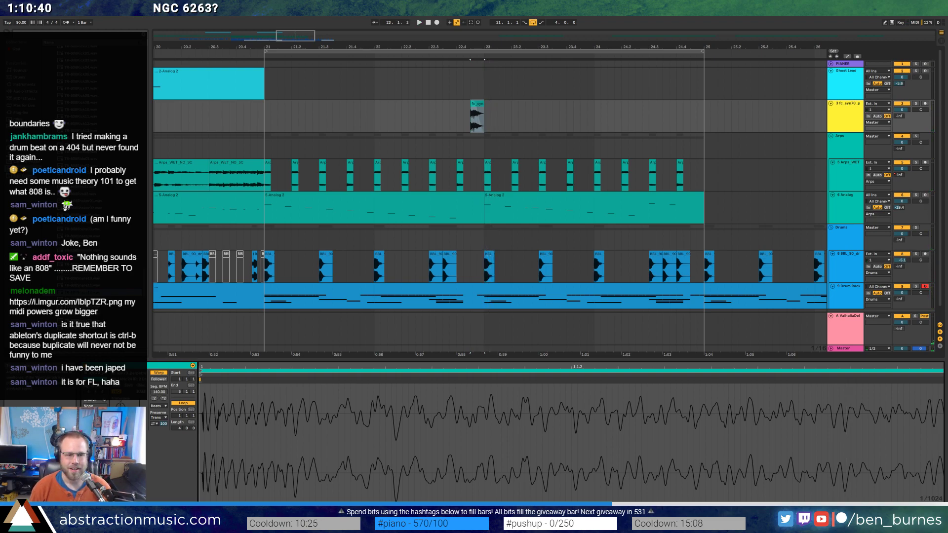
{"action": "key", "text": "space"}
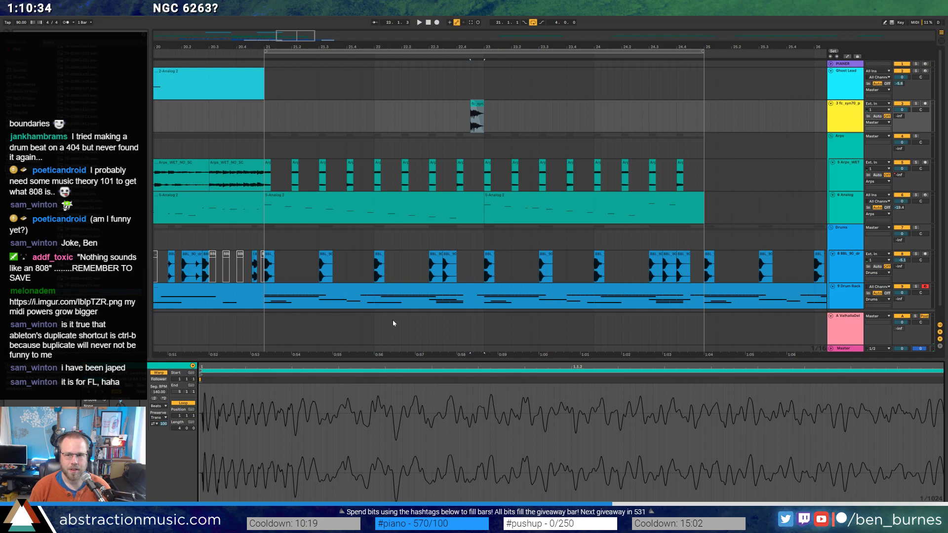
Arm the PIANER track and duplicate the syn70 clip to fill a one-beat loop starting at 22.4.3.
{"action": "left_click", "coordinate": [926, 64]}
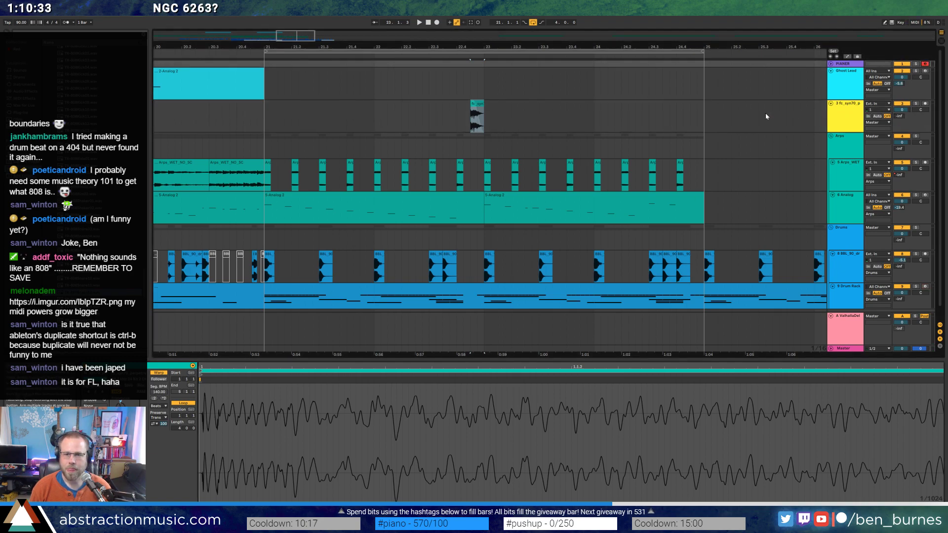
{"action": "left_click", "coordinate": [481, 108]}
{"action": "key", "text": "ctrl+l"}
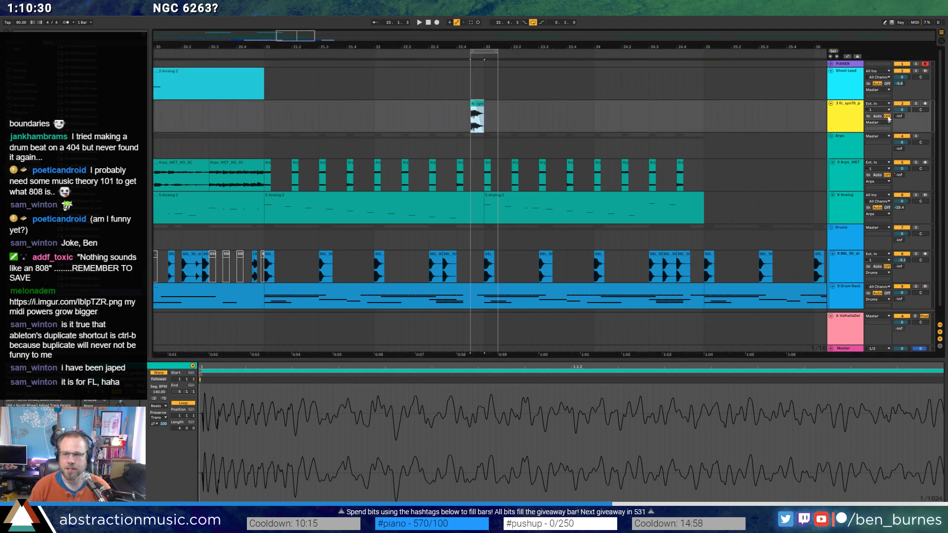
{"action": "left_click", "coordinate": [484, 51]}
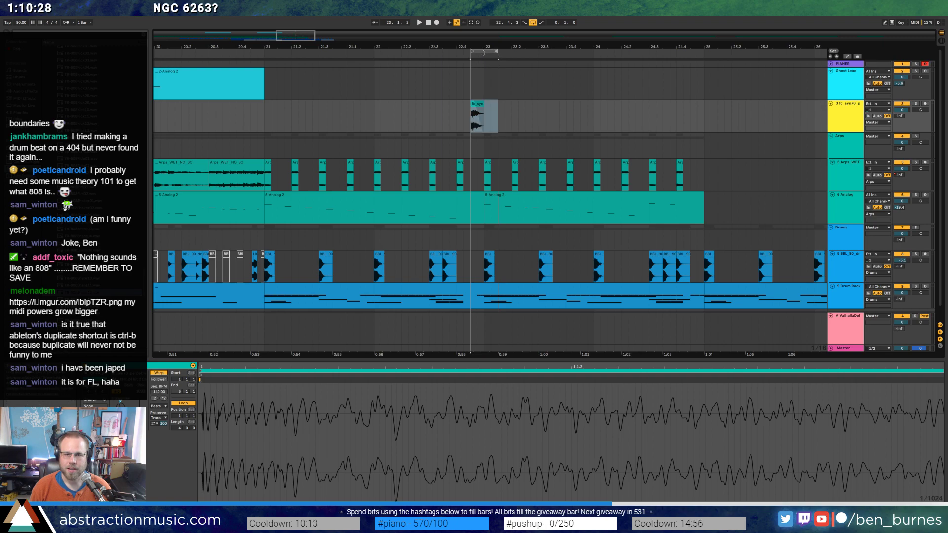
{"action": "left_click", "coordinate": [481, 104]}
{"action": "key", "text": "ctrl+d"}
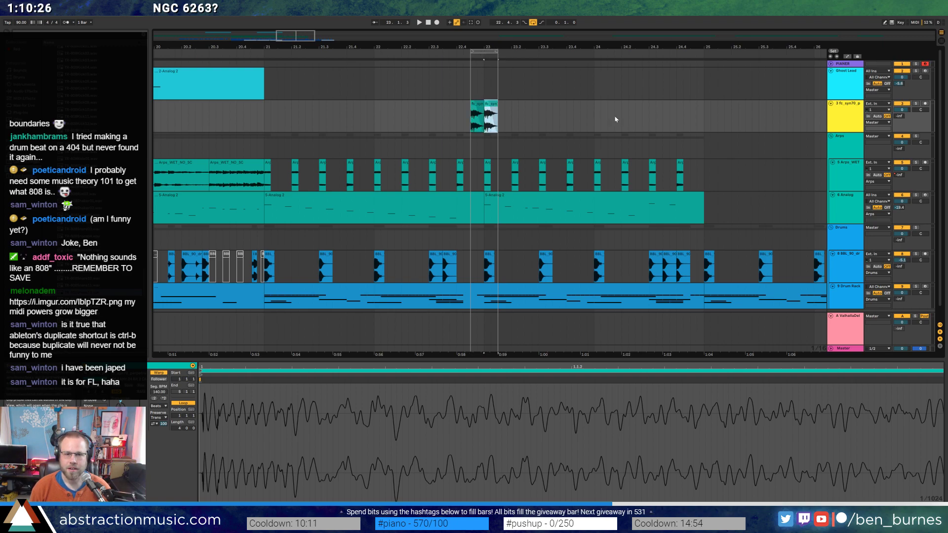
Solo the syn70 and PIANER tracks, lowering the syn70 track's volume to -14.2 while the two slices loop.
{"action": "left_click", "coordinate": [915, 103]}
{"action": "key", "text": "space"}
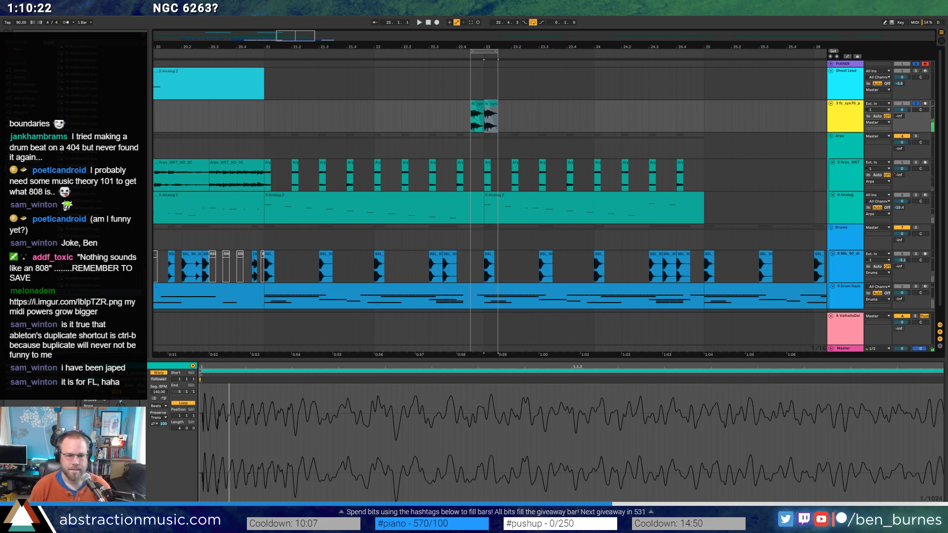
{"action": "left_click", "coordinate": [543, 116]}
{"action": "left_click", "coordinate": [485, 104]}
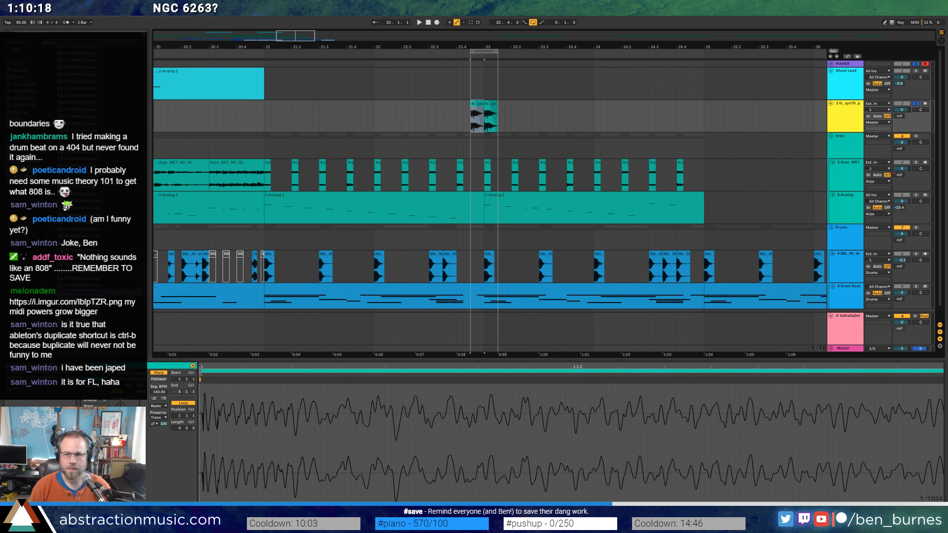
{"action": "left_click", "coordinate": [848, 65]}
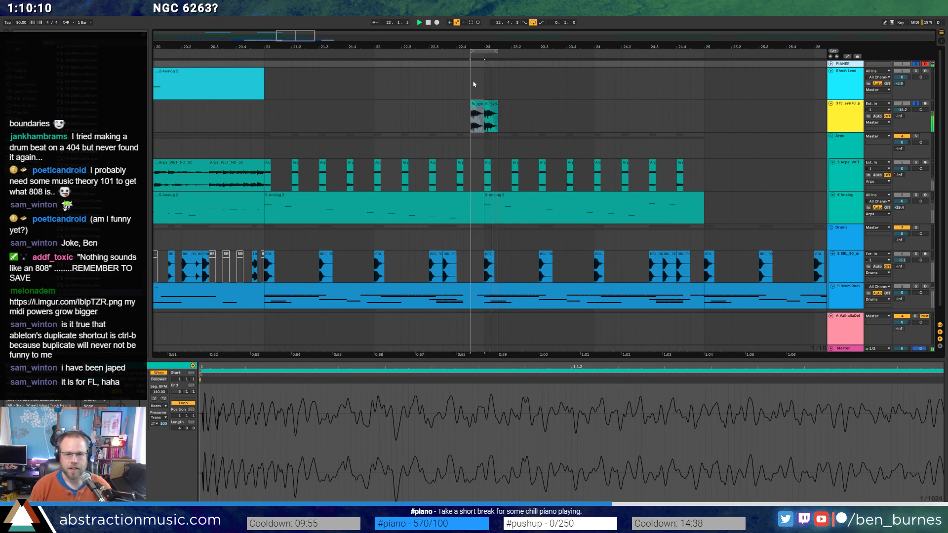
{"action": "left_click", "coordinate": [472, 103]}
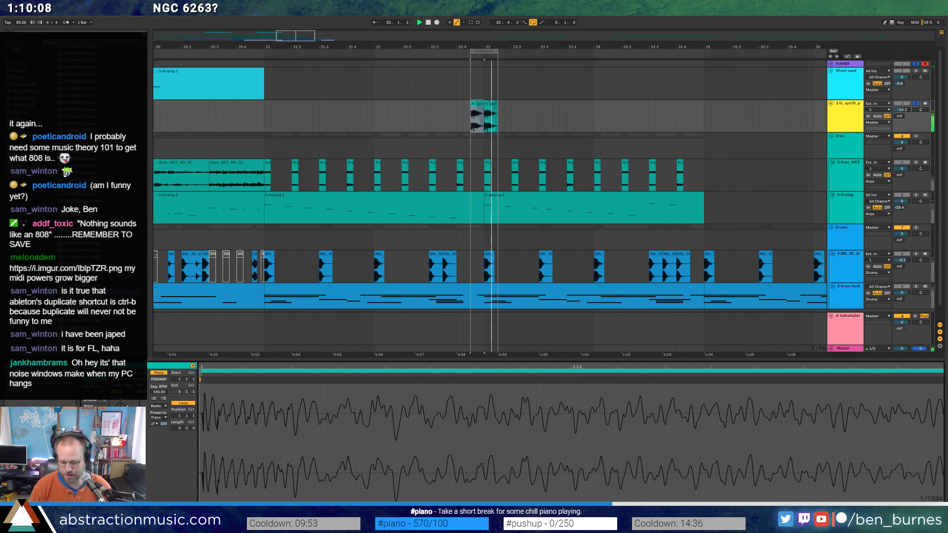
{"action": "left_click", "coordinate": [472, 104]}
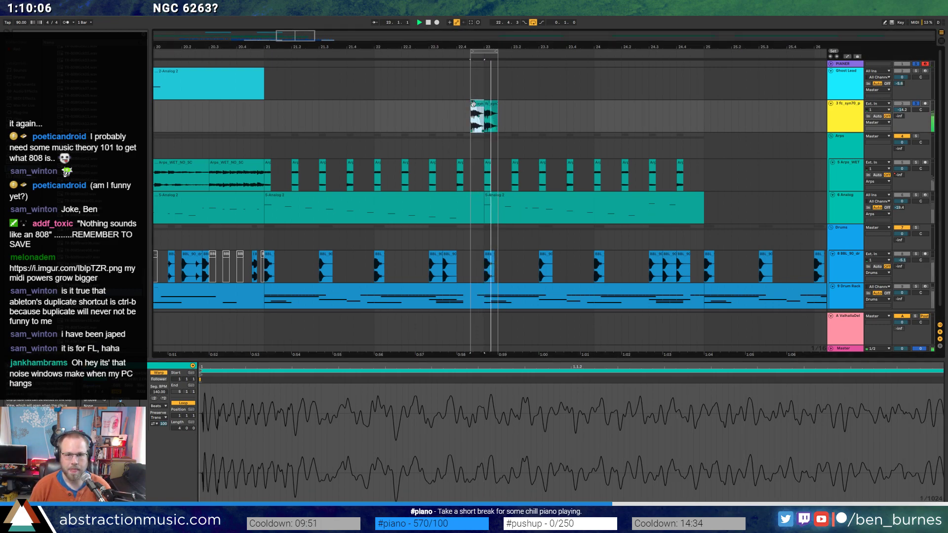
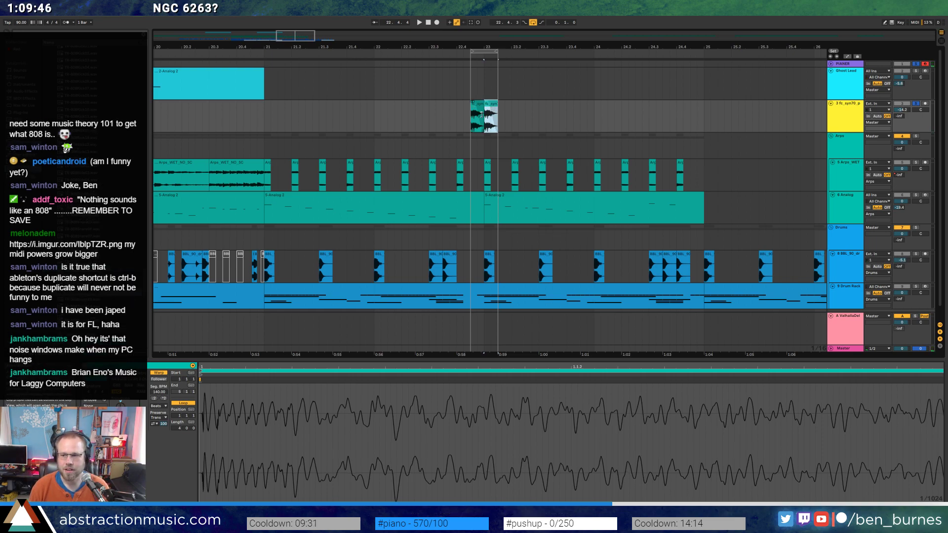
Remove the duplicate syn70 slice and start the remaining one from 1.1.3 in its sample, ending it at bar 23.
{"action": "key", "text": "Delete"}
{"action": "left_click_drag", "start_coordinate": [482, 108], "coordinate": [497, 105]}
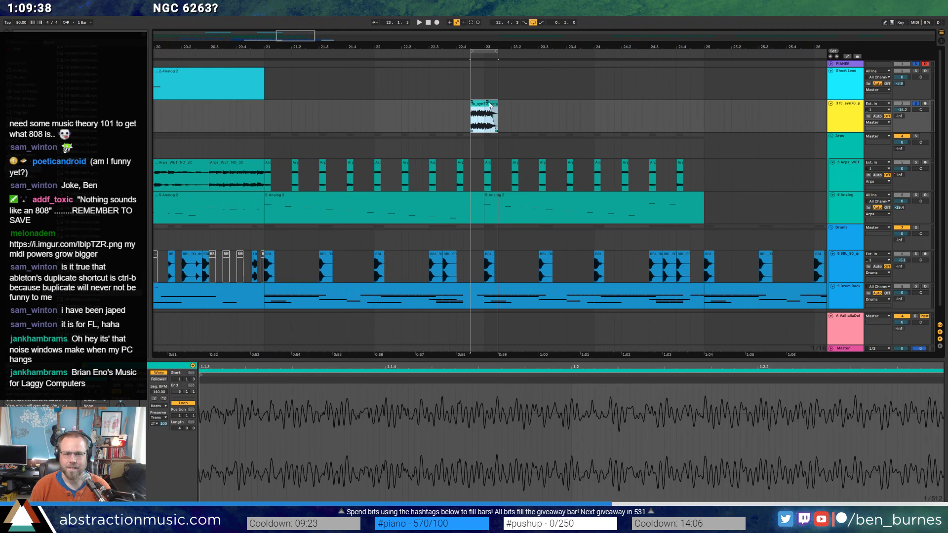
{"action": "key", "text": "space"}
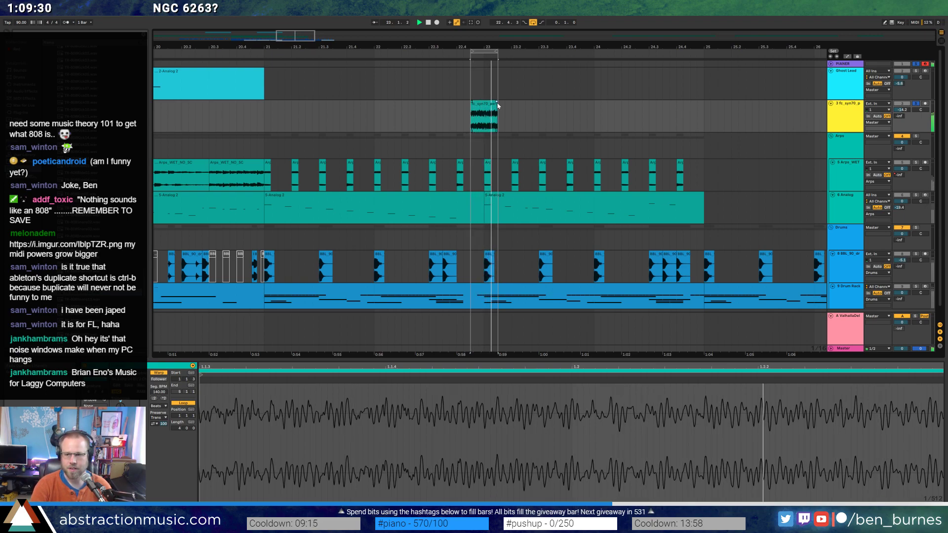
{"action": "key", "text": "space"}
{"action": "left_click_drag", "start_coordinate": [497, 105], "coordinate": [483, 109]}
{"action": "left_click", "coordinate": [475, 104]}
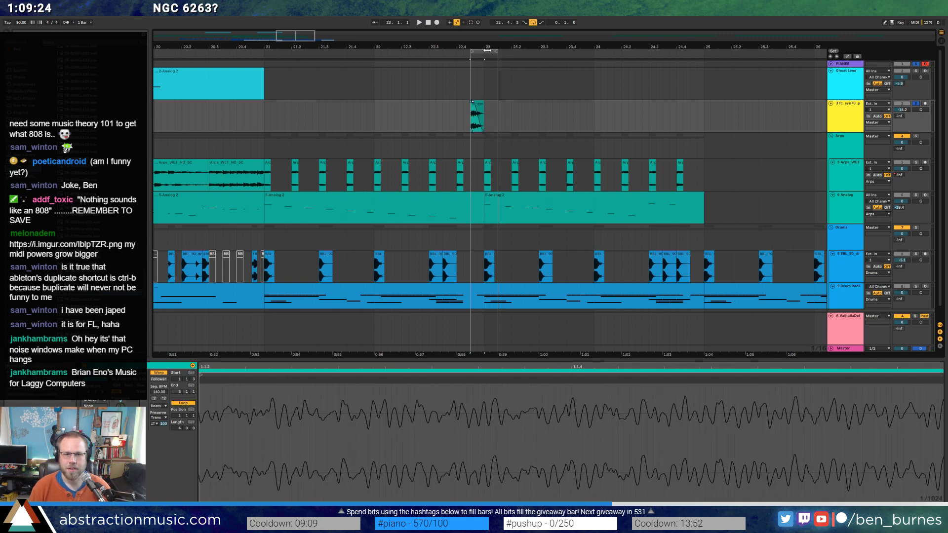
Set the loop to bars 21 through 25 and unsolo the syn70 and PIANER tracks to play the full section.
{"action": "left_click_drag", "start_coordinate": [487, 50], "coordinate": [703, 51]}
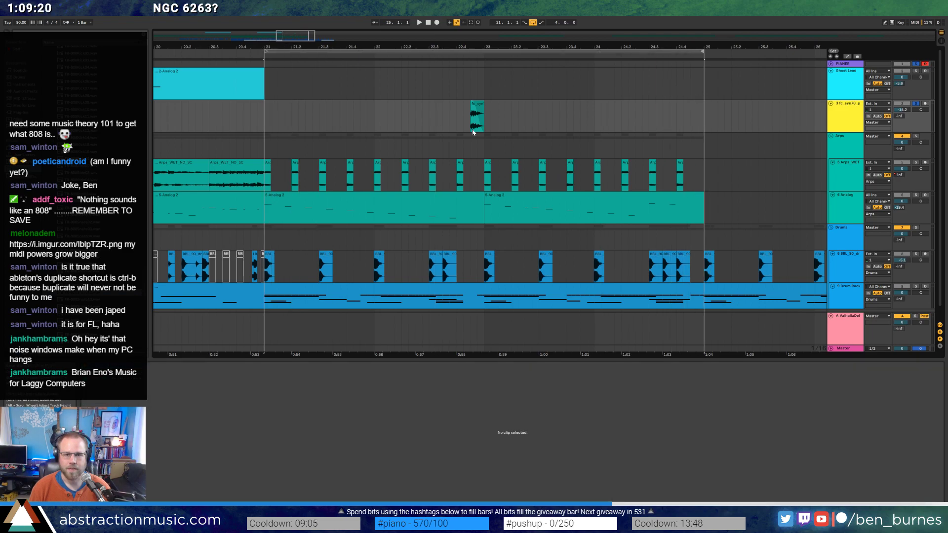
{"action": "key", "text": "space"}
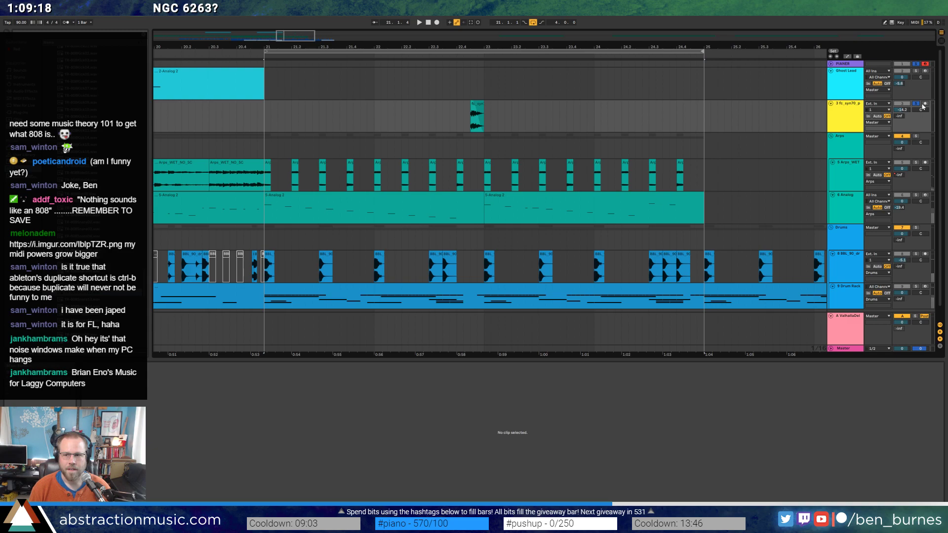
{"action": "left_click", "coordinate": [916, 104]}
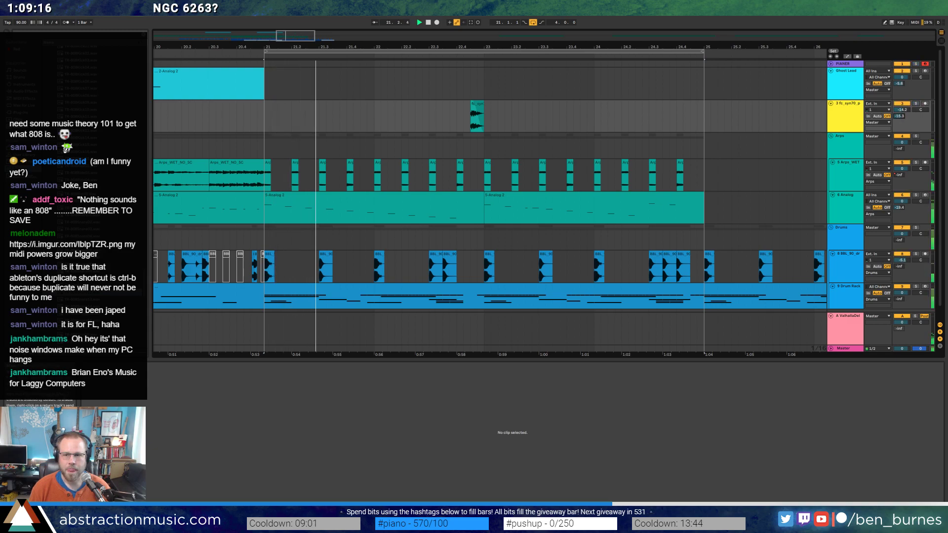
{"action": "key", "text": "shift+Tab"}
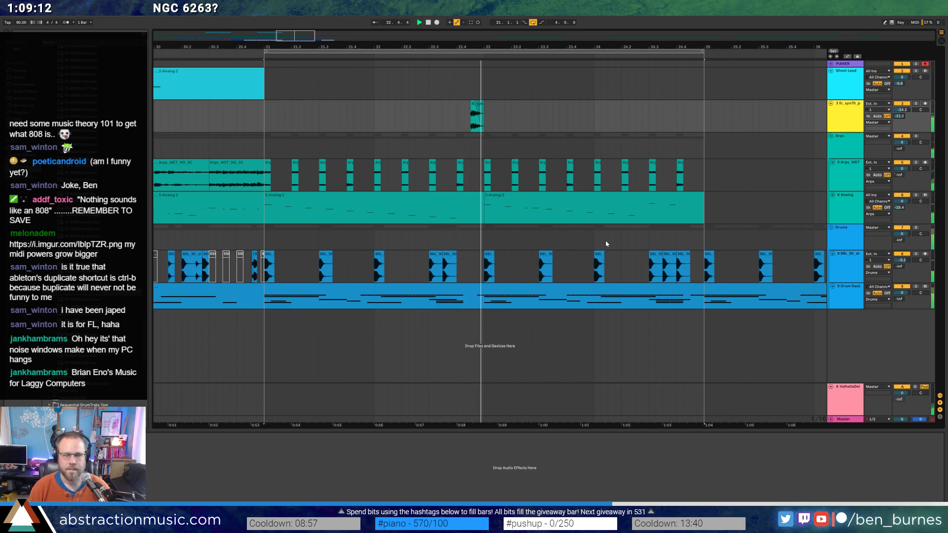
{"action": "key", "text": "space"}
Reopen the syn70 slice's sample view and play it in context with the other tracks.
{"action": "left_click", "coordinate": [478, 103]}
{"action": "key", "text": "shift+Tab"}
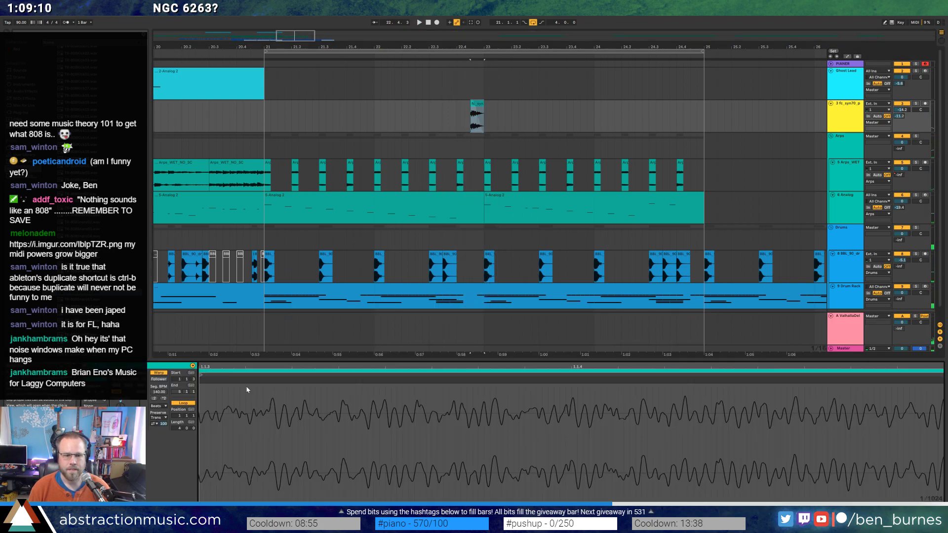
{"action": "key", "text": "space"}
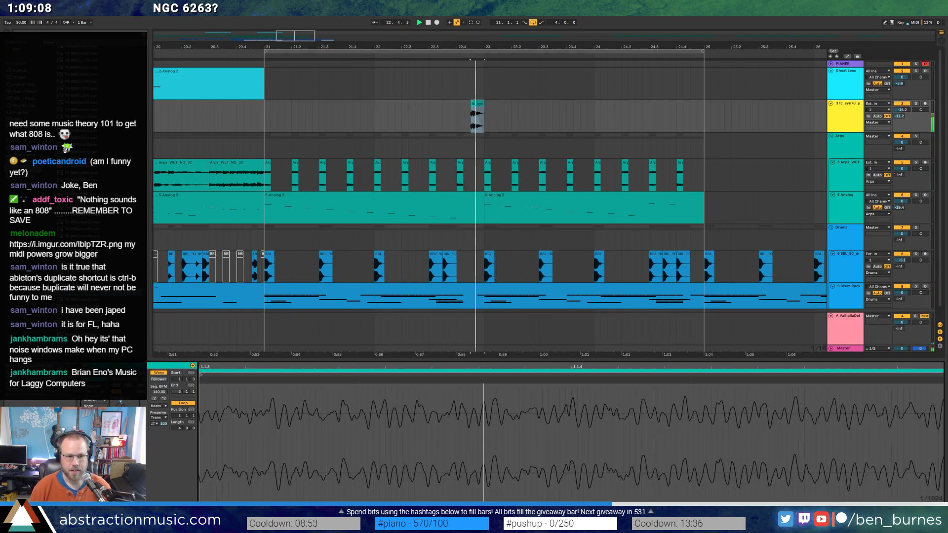
{"action": "key", "text": "space"}
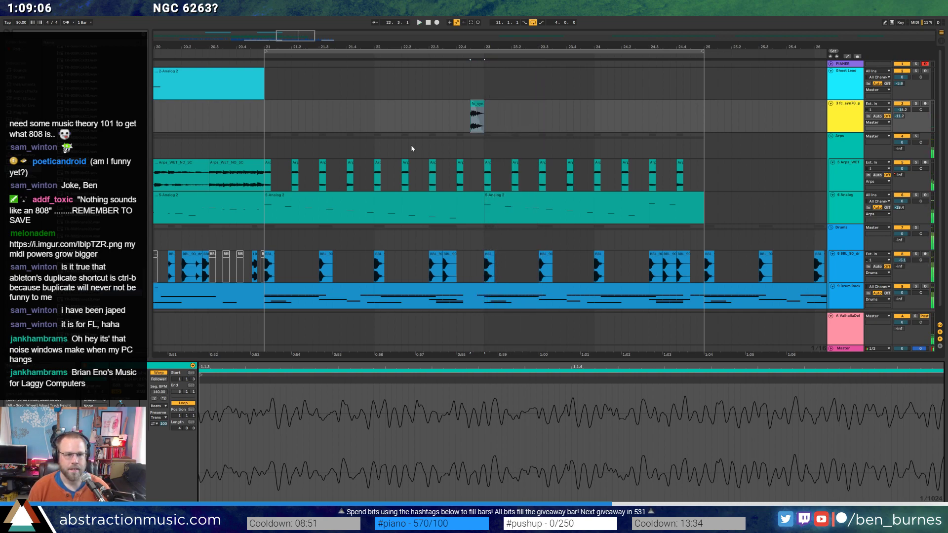
Add a Ping Pong Delay to the yellow synth track's device chain and audition it.
{"action": "key", "text": "shift+Tab"}
{"action": "left_click", "coordinate": [30, 113]}
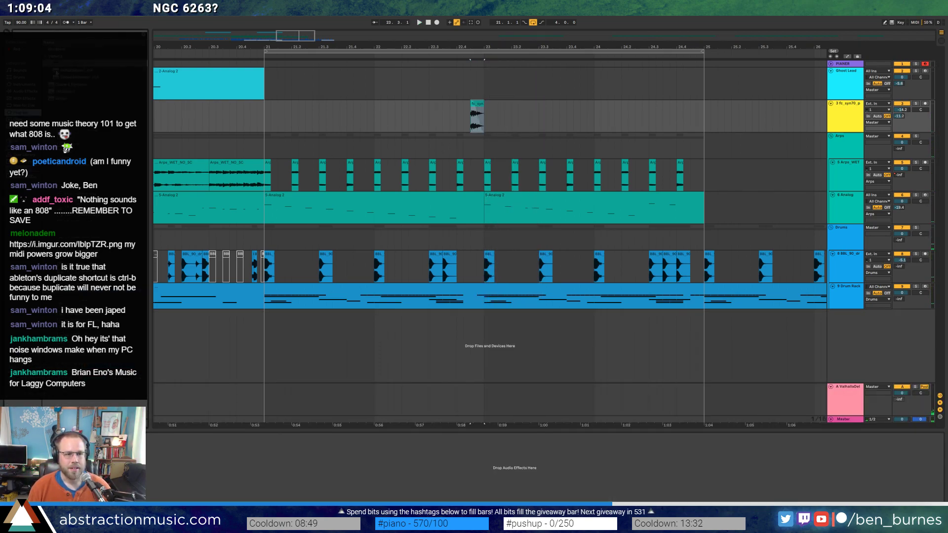
{"action": "left_click", "coordinate": [44, 51]}
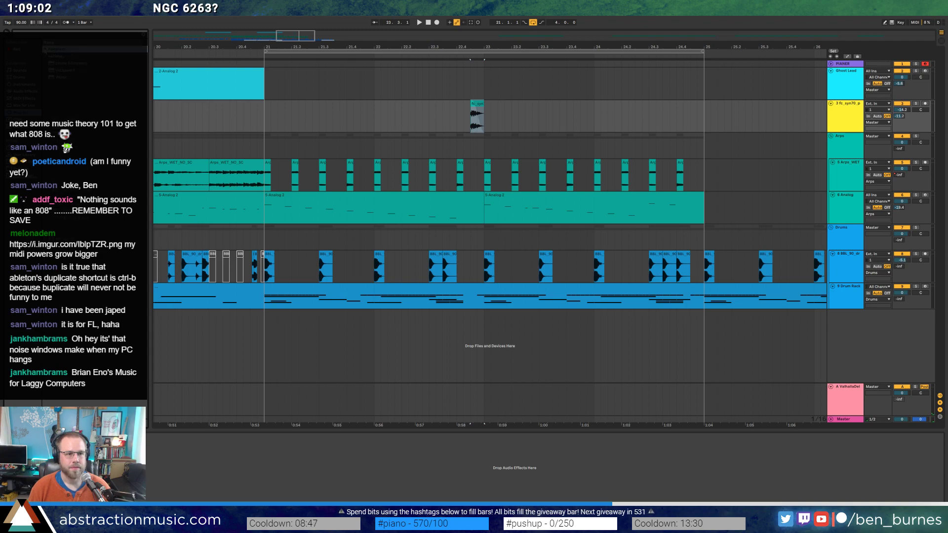
{"action": "left_click", "coordinate": [20, 91]}
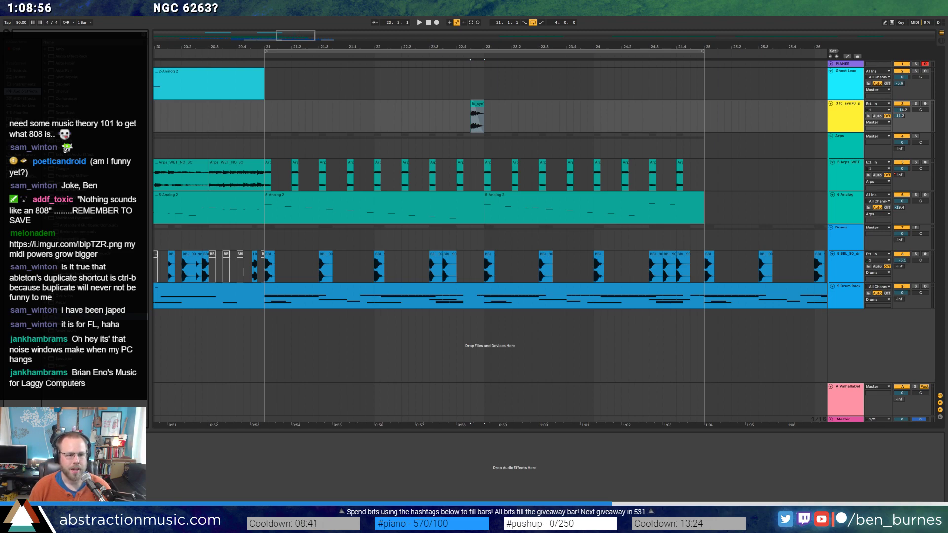
{"action": "left_click", "coordinate": [74, 218]}
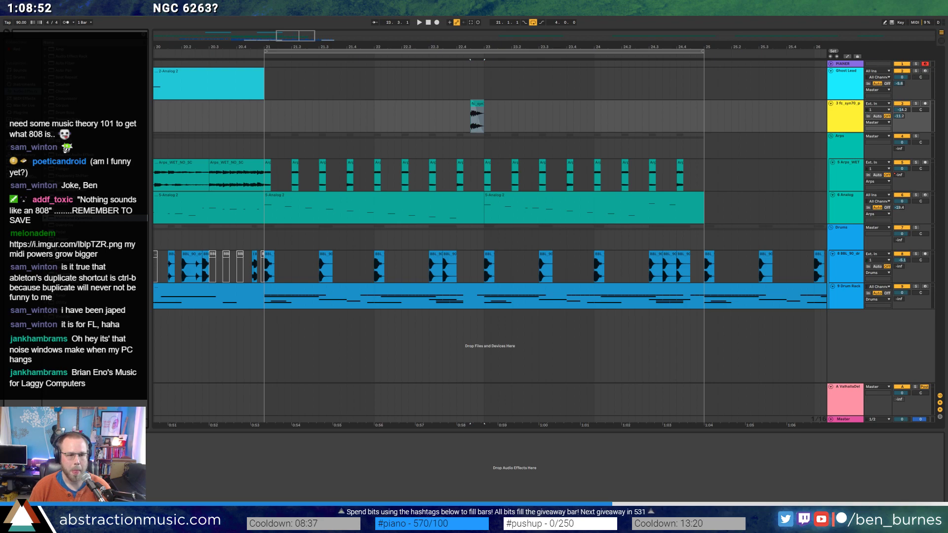
{"action": "left_click", "coordinate": [74, 246]}
{"action": "key", "text": "Return"}
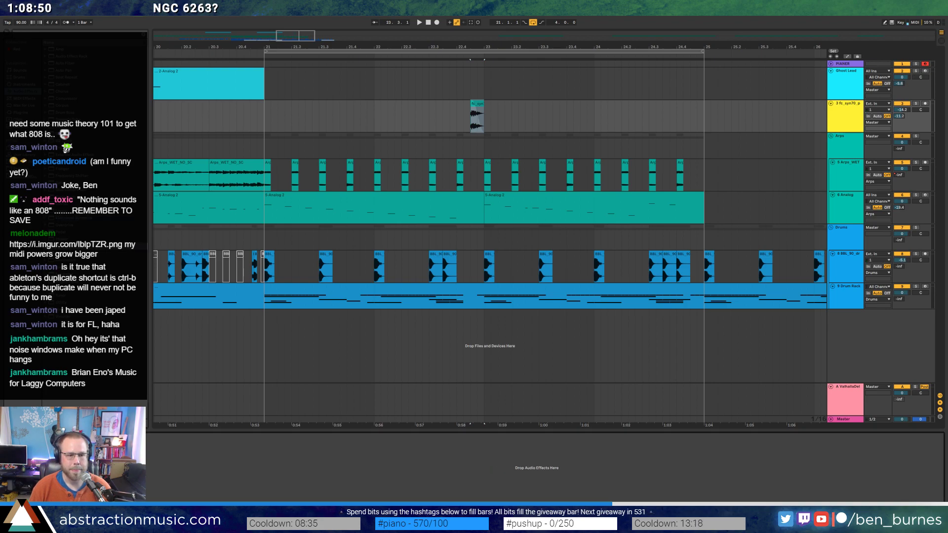
{"action": "key", "text": "space"}
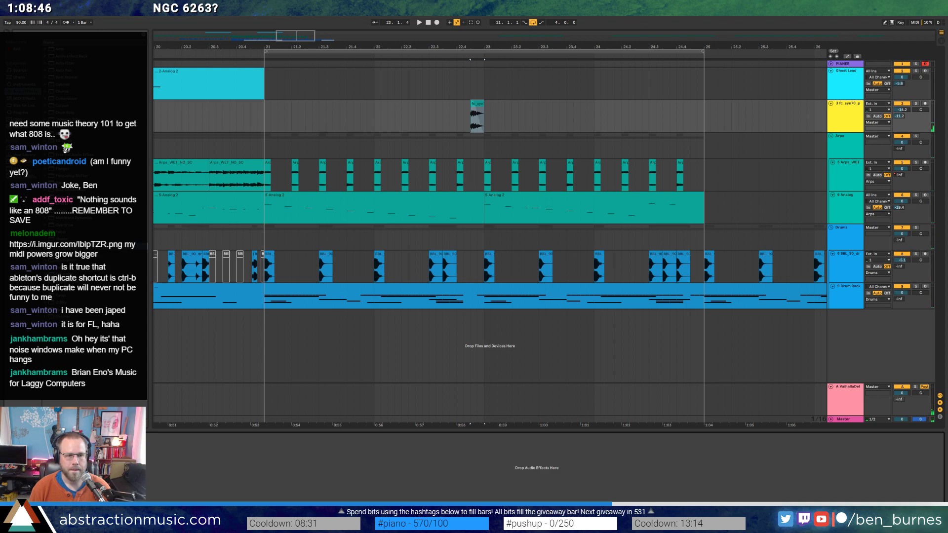
Trim the end of the yellow track's clip at 22.4.3 to one sixteenth note and play that passage.
{"action": "left_click", "coordinate": [480, 104]}
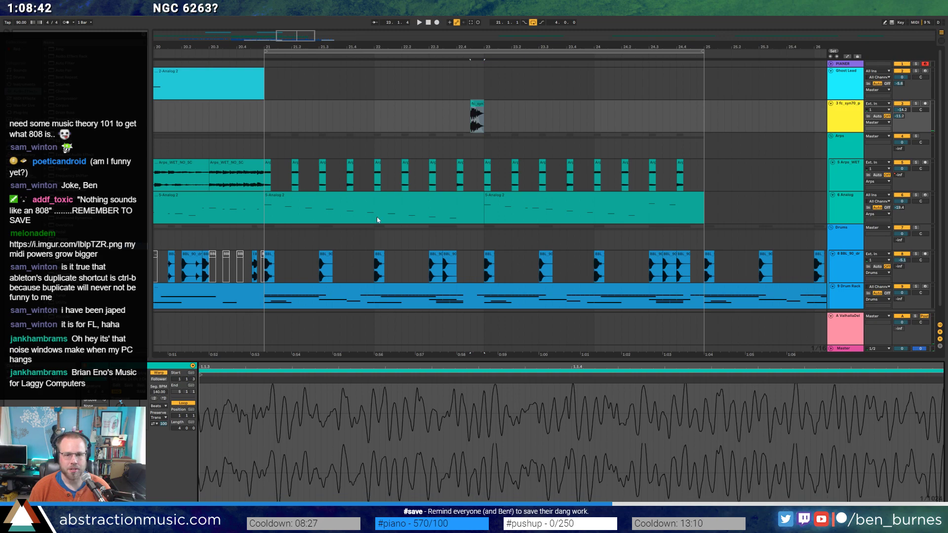
{"action": "scroll", "coordinate": [474, 106], "scroll_direction": "up", "scroll_amount": 5, "text": "ctrl"}
{"action": "left_click_drag", "start_coordinate": [521, 105], "coordinate": [489, 105]}
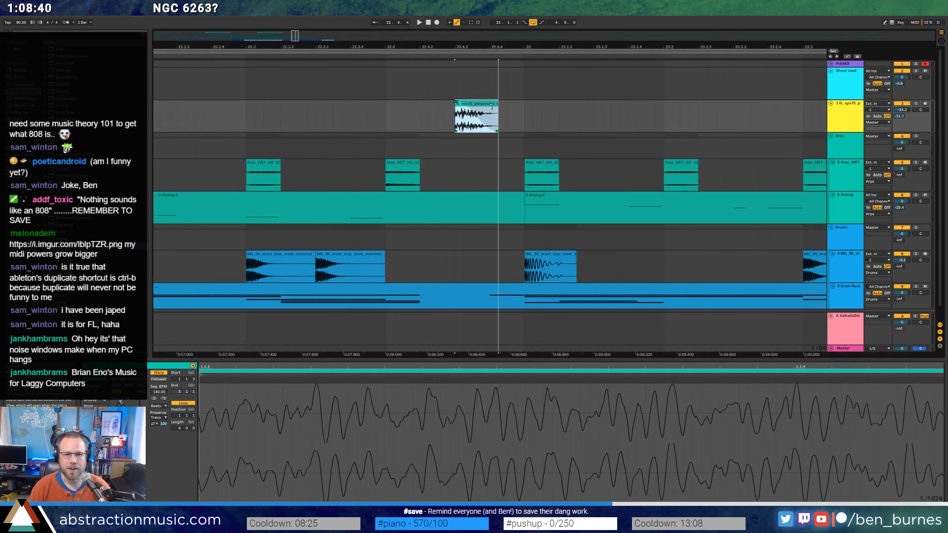
{"action": "left_click", "coordinate": [219, 111]}
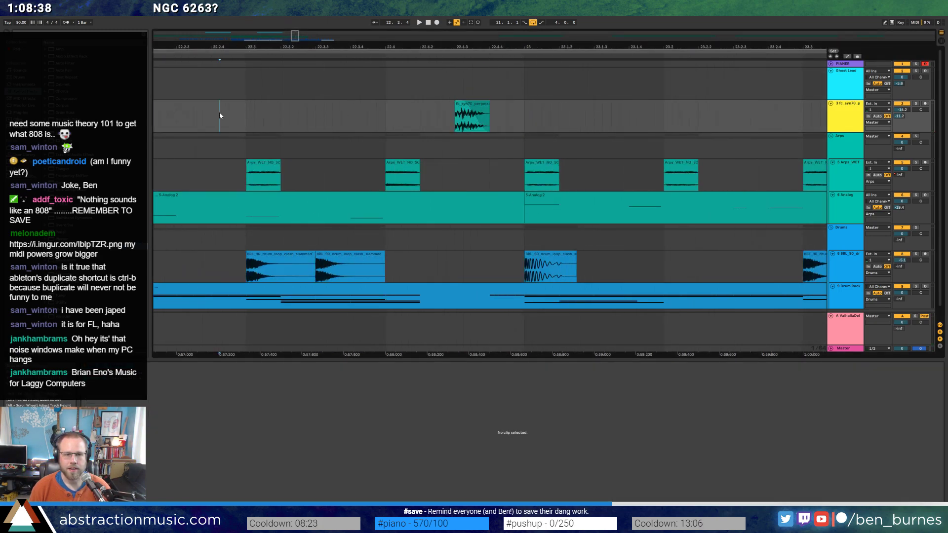
{"action": "key", "text": "space"}
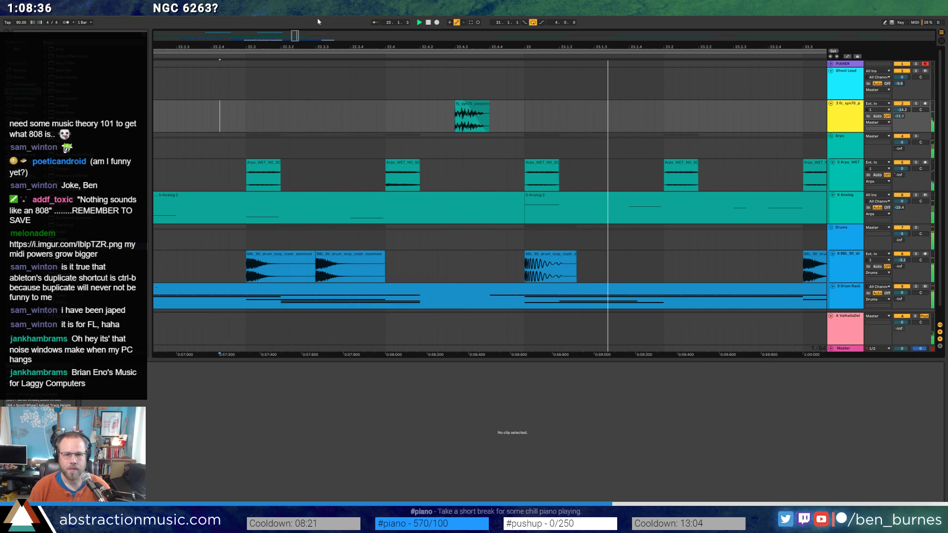
{"action": "left_click_drag", "start_coordinate": [310, 47], "coordinate": [321, 21]}
{"action": "key", "text": "space"}
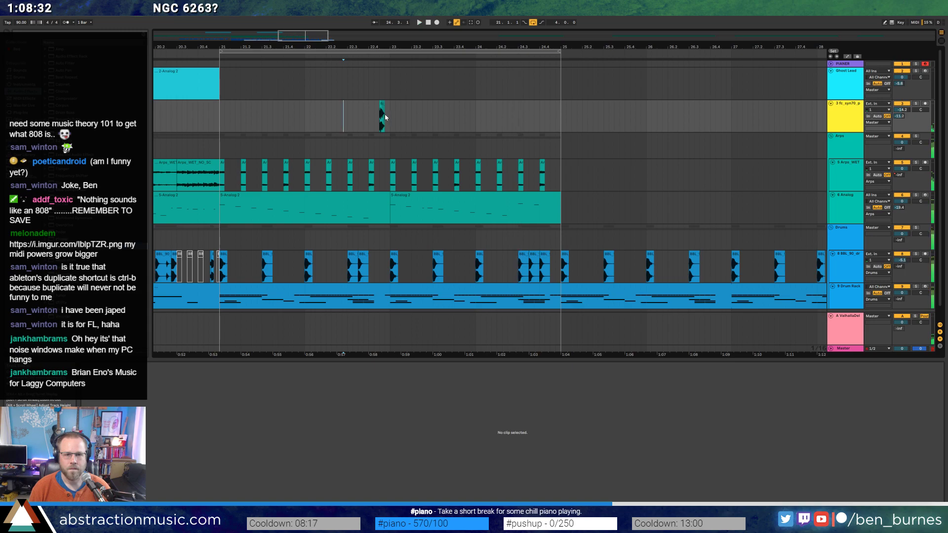
Copy the yellow track's clip from 22.4.3 to 24.4.3 and play back the looped section.
{"action": "left_click", "coordinate": [382, 115]}
{"action": "left_click", "coordinate": [539, 115]}
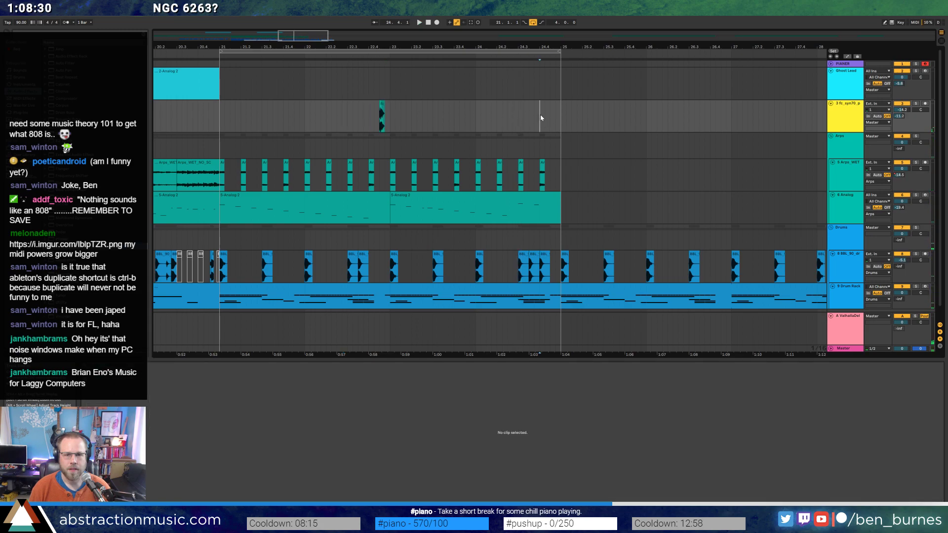
{"action": "key", "text": "ctrl+v"}
{"action": "scroll", "coordinate": [560, 109], "scroll_direction": "up", "scroll_amount": 5}
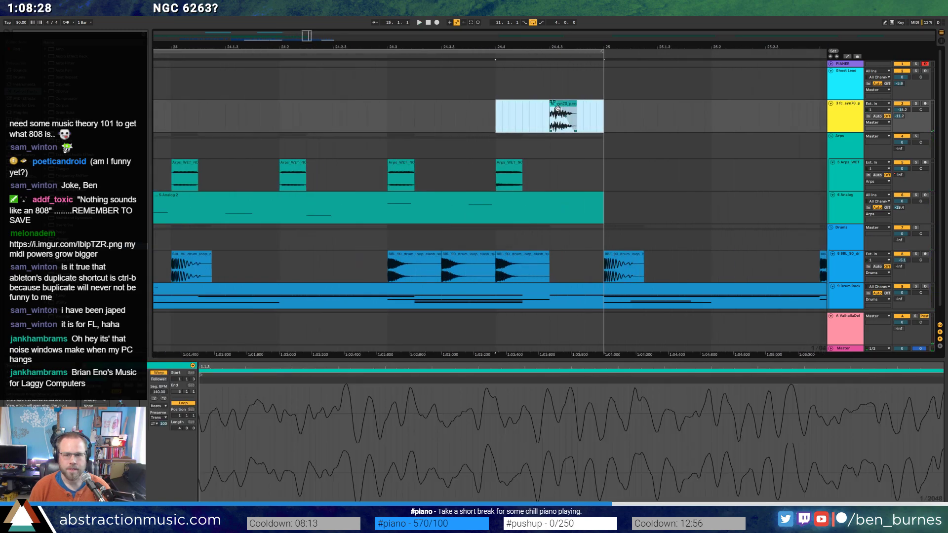
{"action": "left_click", "coordinate": [557, 108]}
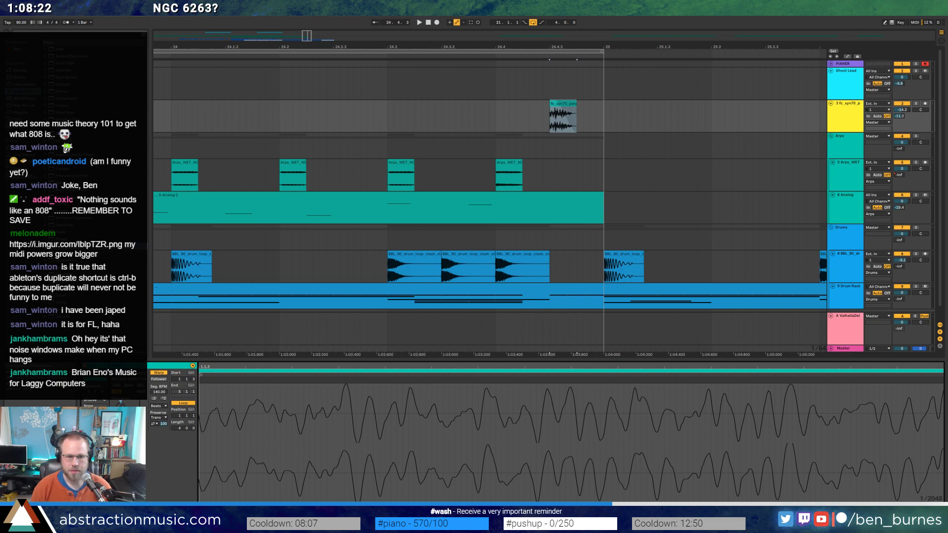
{"action": "key", "text": "space"}
{"action": "left_click_drag", "start_coordinate": [307, 40], "coordinate": [306, 38]}
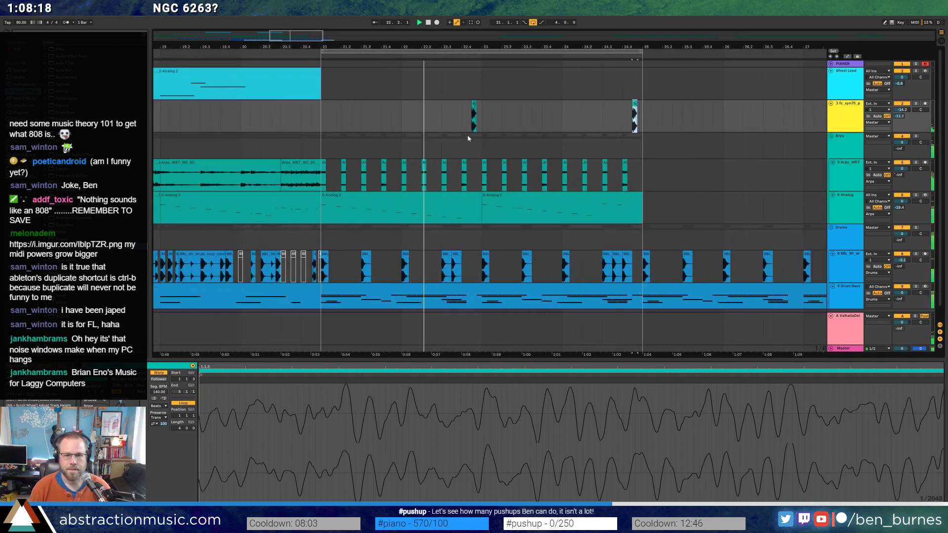
{"action": "key", "text": "space"}
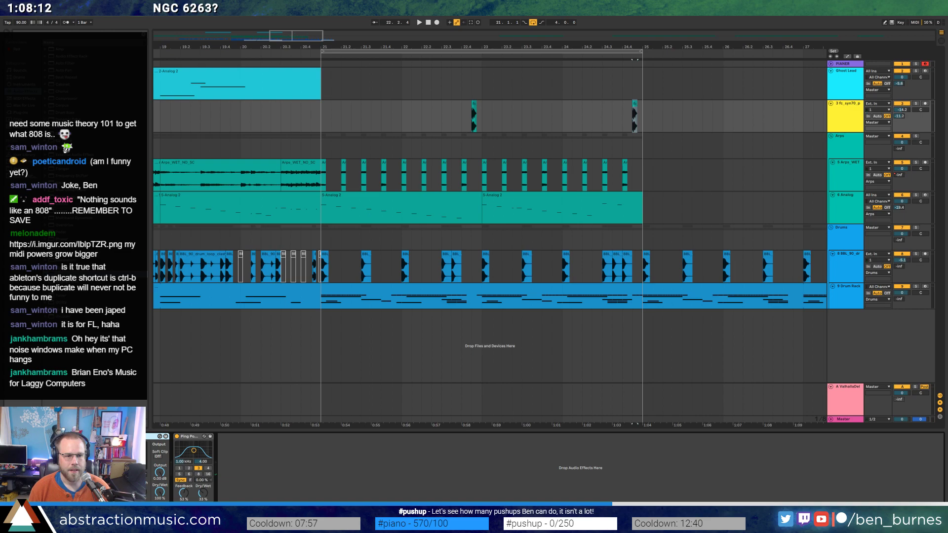
Insert Redux between the Saturator and the Ping Pong Delay on the yellow track and adjust the effect settings during playback.
{"action": "left_click_drag", "start_coordinate": [99, 197], "coordinate": [186, 494]}
{"action": "left_click", "coordinate": [195, 492]}
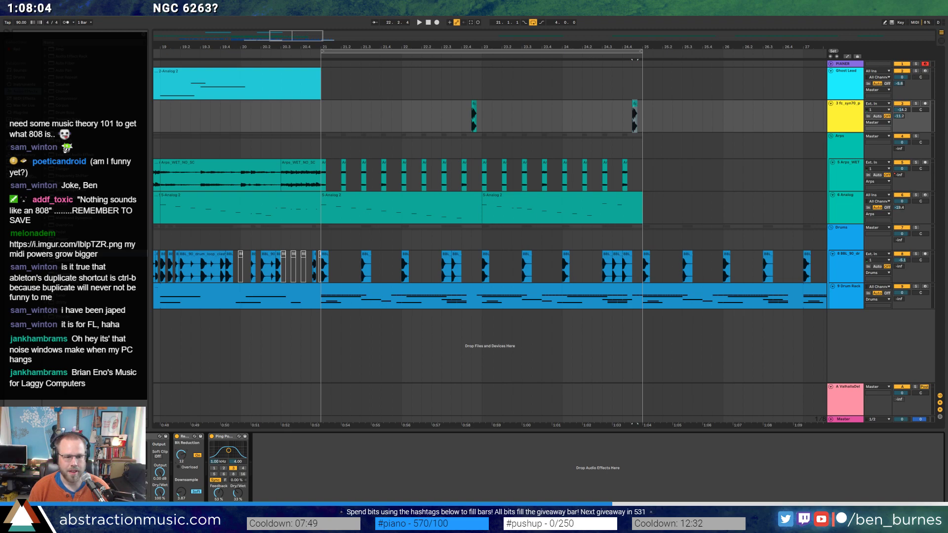
{"action": "key", "text": "space"}
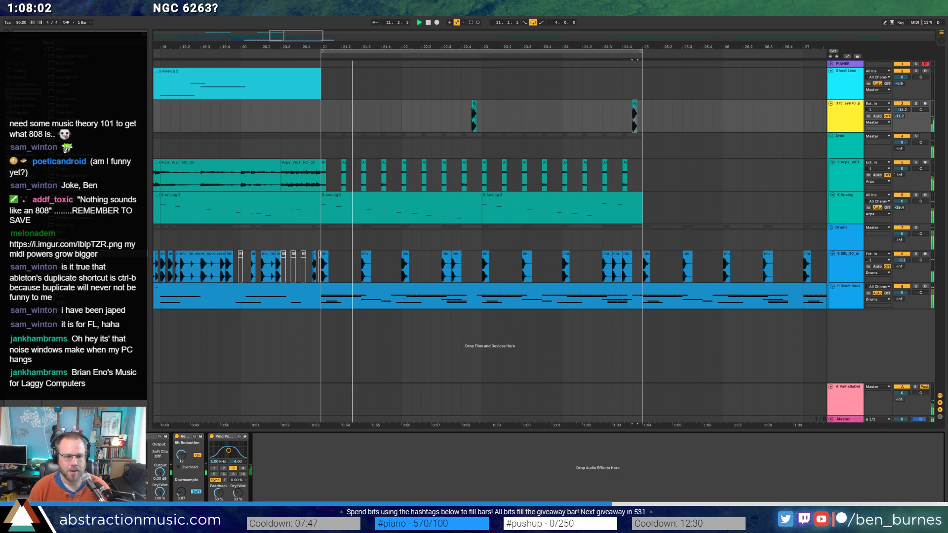
{"action": "left_click_drag", "start_coordinate": [181, 455], "coordinate": [181, 435]}
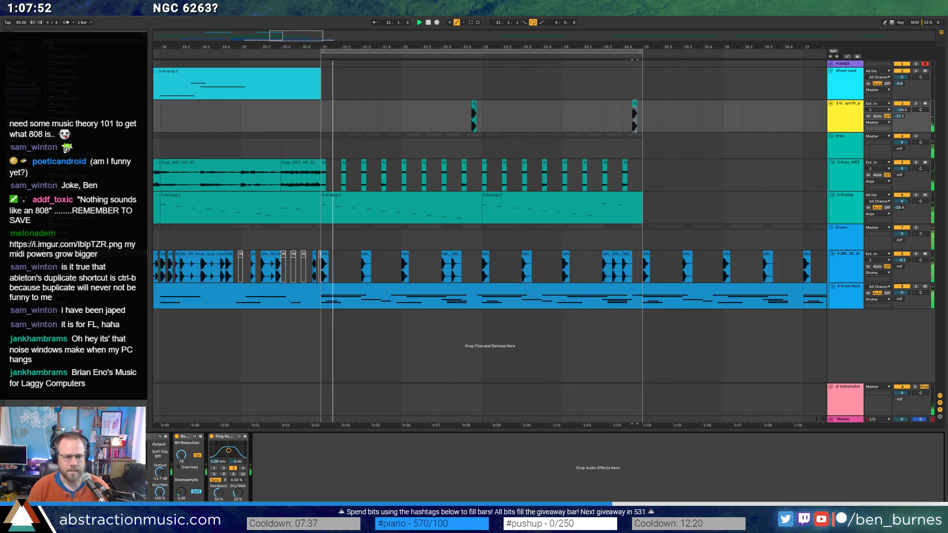
{"action": "key", "text": "space"}
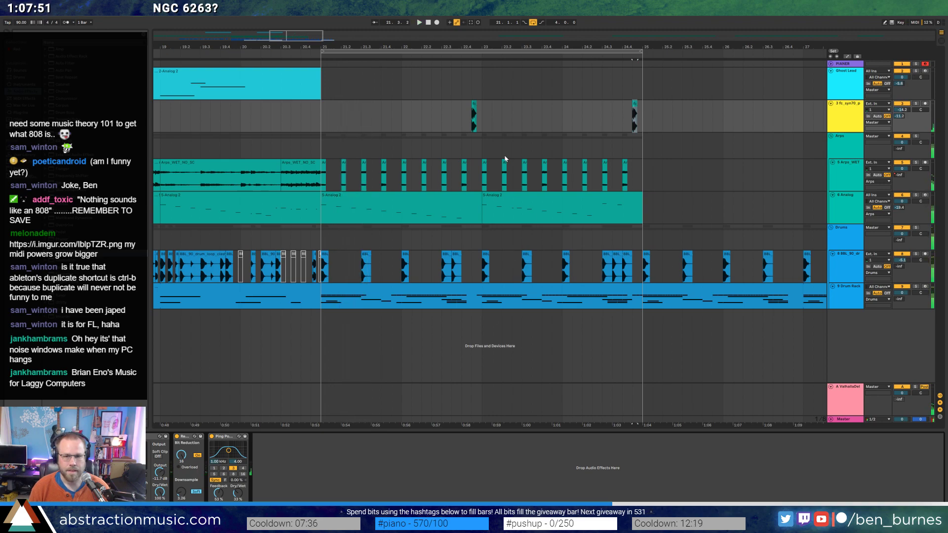
Fine-tune Redux's downsampling while auditioning the clip at 22.4.3 with the yellow track soloed, and unsolo the track.
{"action": "left_click", "coordinate": [474, 105]}
{"action": "left_click", "coordinate": [915, 104]}
{"action": "key", "text": "space"}
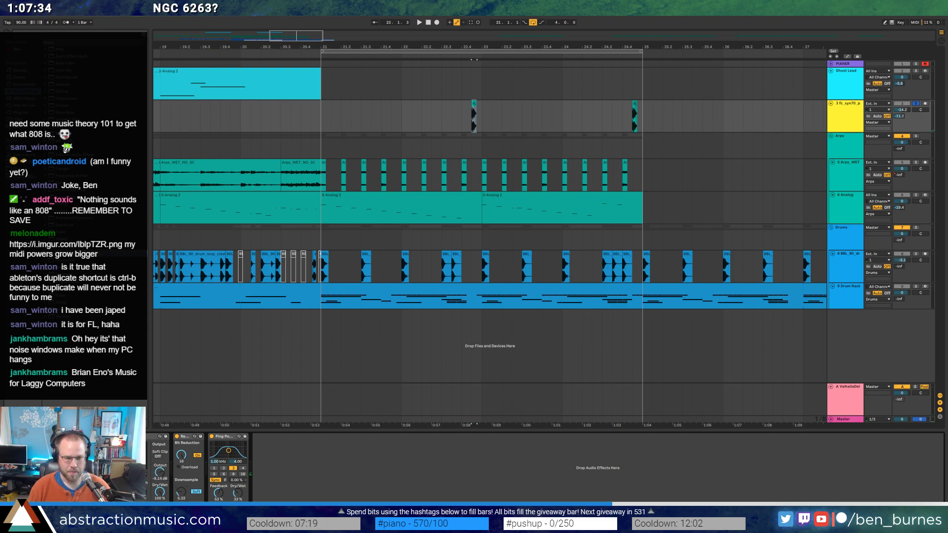
{"action": "key", "text": "space"}
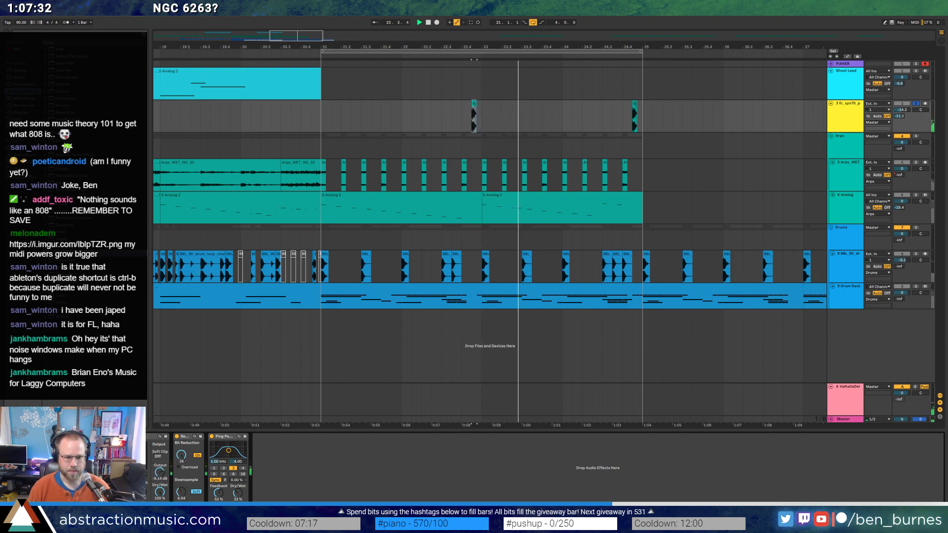
{"action": "left_click_drag", "start_coordinate": [181, 491], "coordinate": [181, 496]}
{"action": "key", "text": "space"}
{"action": "key", "text": "space"}
{"action": "key", "text": "space"}
{"action": "key", "text": "space"}
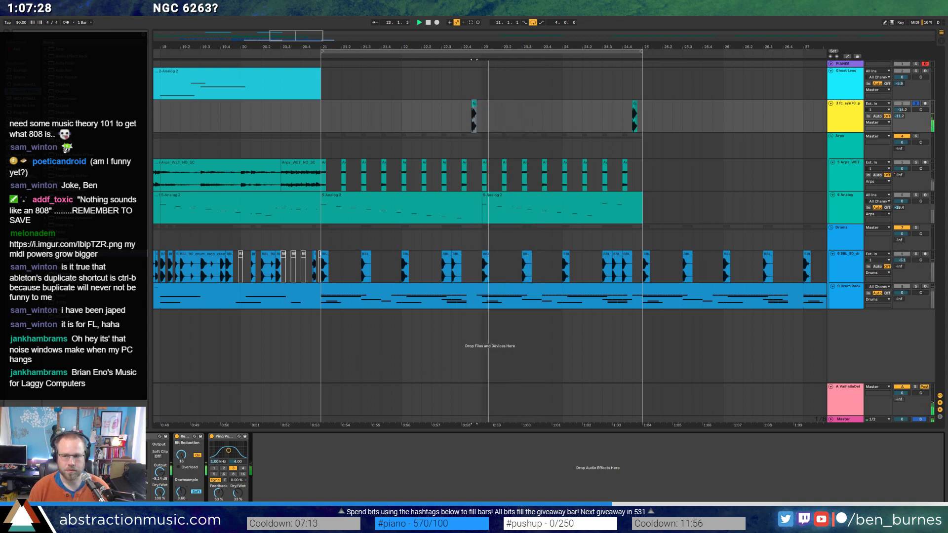
{"action": "key", "text": "space"}
{"action": "left_click", "coordinate": [915, 104]}
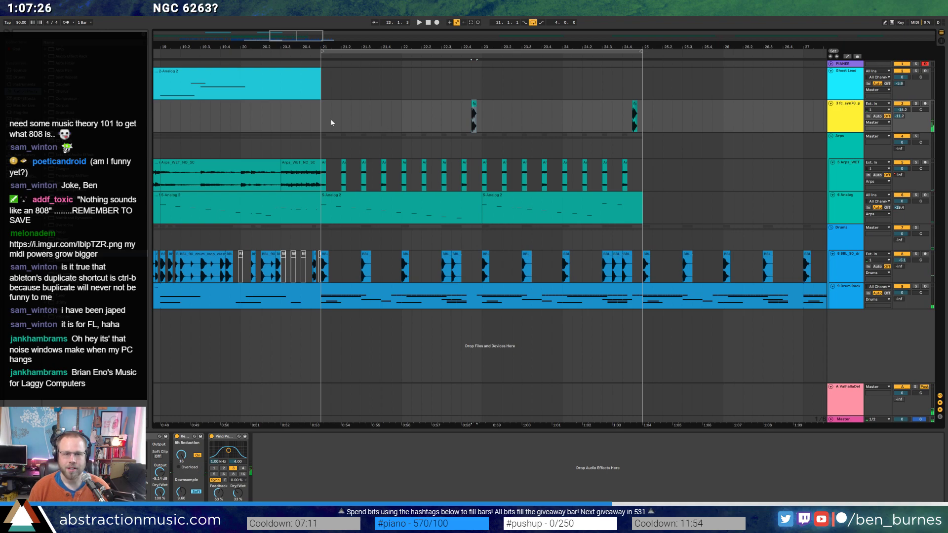
Shorten the yellow track's clips at 22.4.3 and 24.4.3 to a thirty-second note each and listen to the result.
{"action": "key", "text": "space"}
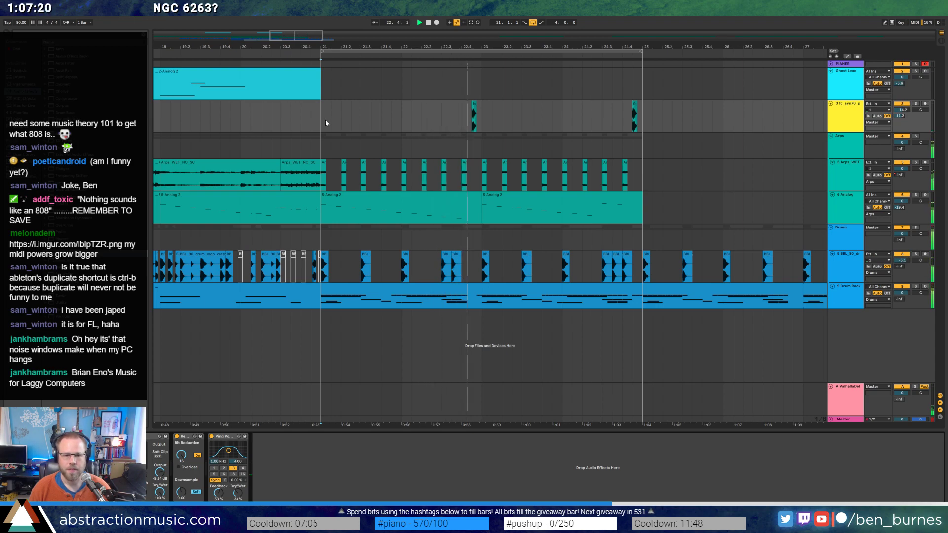
{"action": "scroll", "coordinate": [478, 103], "scroll_direction": "up", "scroll_amount": 10}
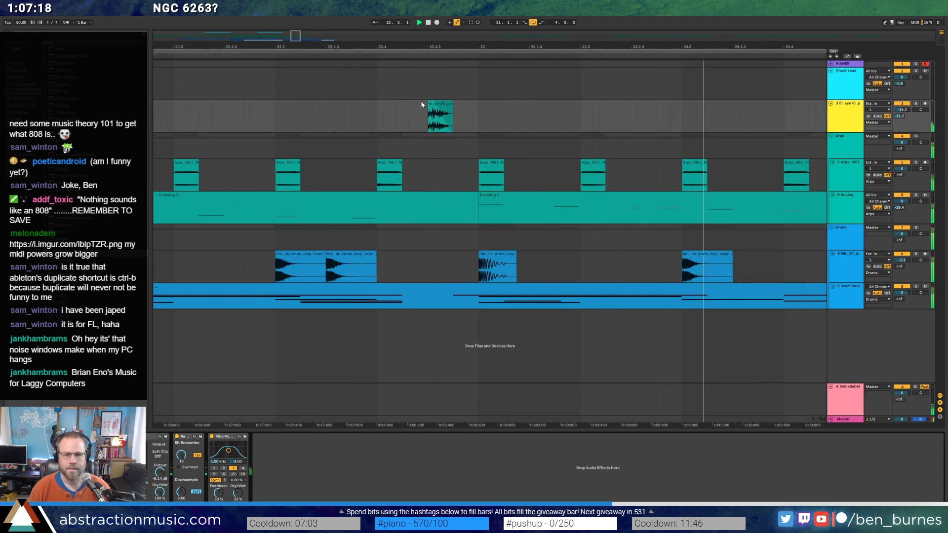
{"action": "mouse_move", "coordinate": [448, 104]}
{"action": "left_mouse_down"}
{"action": "mouse_move", "coordinate": [488, 101]}
{"action": "mouse_move", "coordinate": [464, 104]}
{"action": "left_mouse_up"}
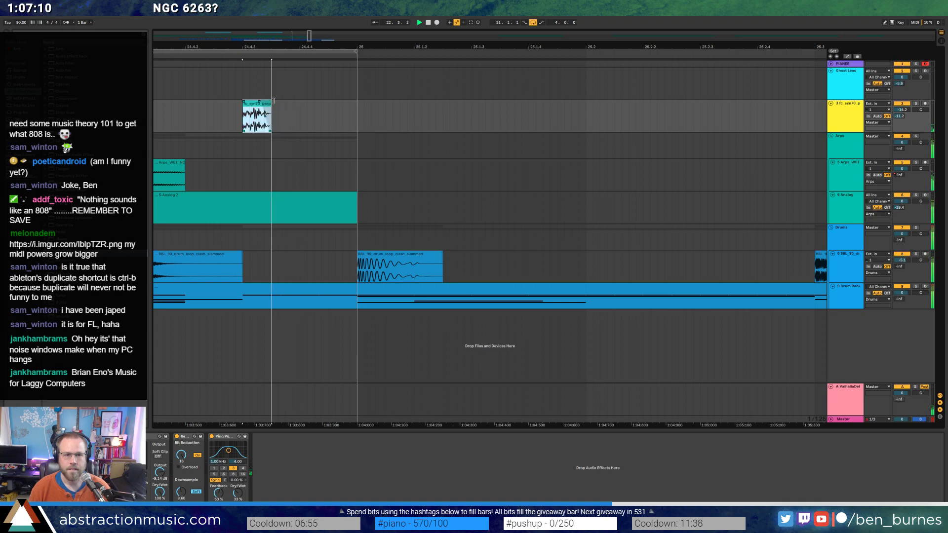
{"action": "left_click_drag", "start_coordinate": [475, 47], "coordinate": [404, 11]}
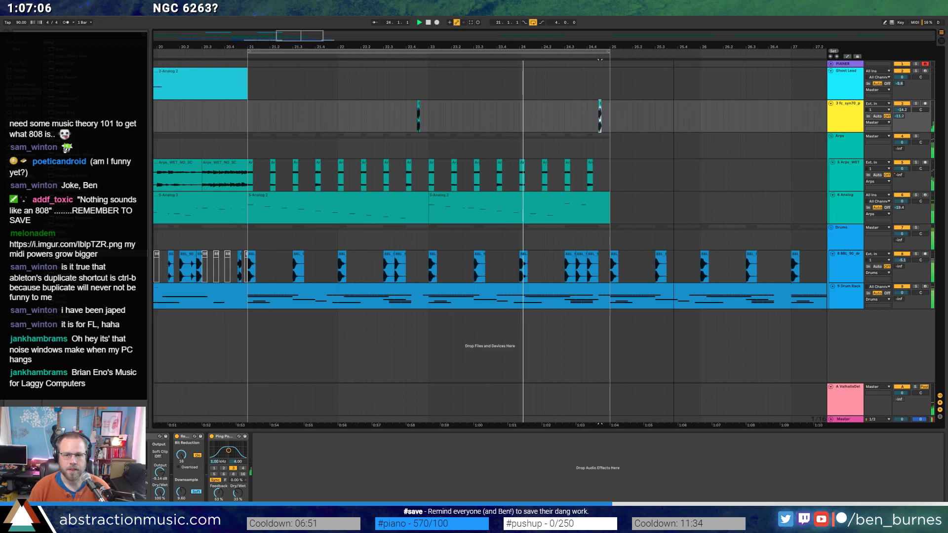
{"action": "scroll", "coordinate": [341, 68], "scroll_direction": "right", "scroll_amount": 1}
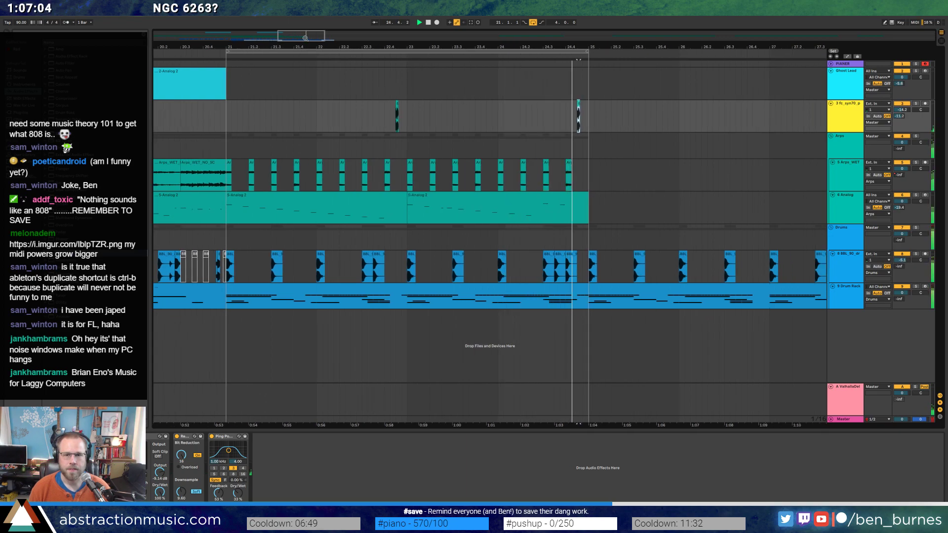
{"action": "left_click_drag", "start_coordinate": [538, 47], "coordinate": [428, 31]}
{"action": "key", "text": "space"}
Duplicate bars 21 through 24 of the yellow synth track and the Arps group tracks so the copy starts at bar 25.
{"action": "left_click_drag", "start_coordinate": [277, 117], "coordinate": [454, 212]}
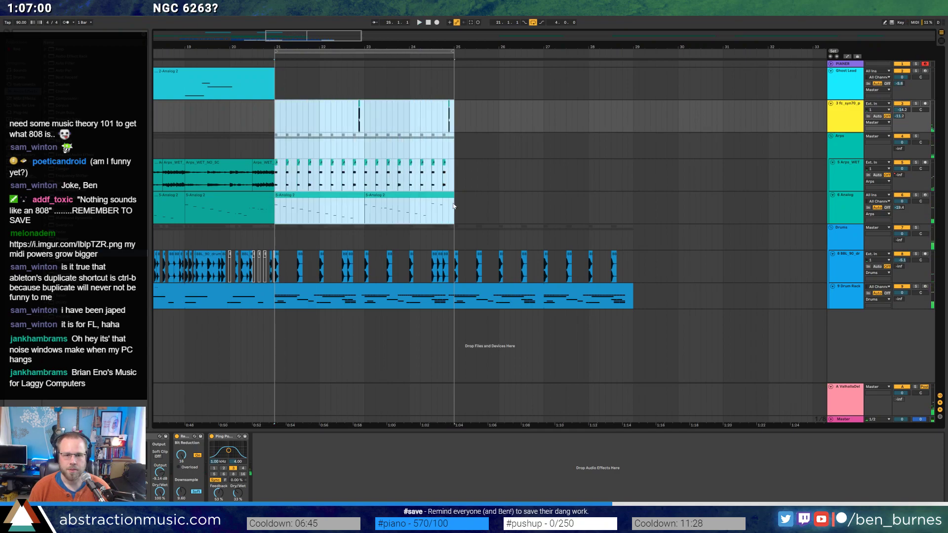
{"action": "key", "text": "ctrl+d"}
Loop the Drum Rack clip from bar 21 and extend it to bar 29, and duplicate the drum-loop slices of bars 21 through 24 to bar 25.
{"action": "left_click", "coordinate": [449, 293]}
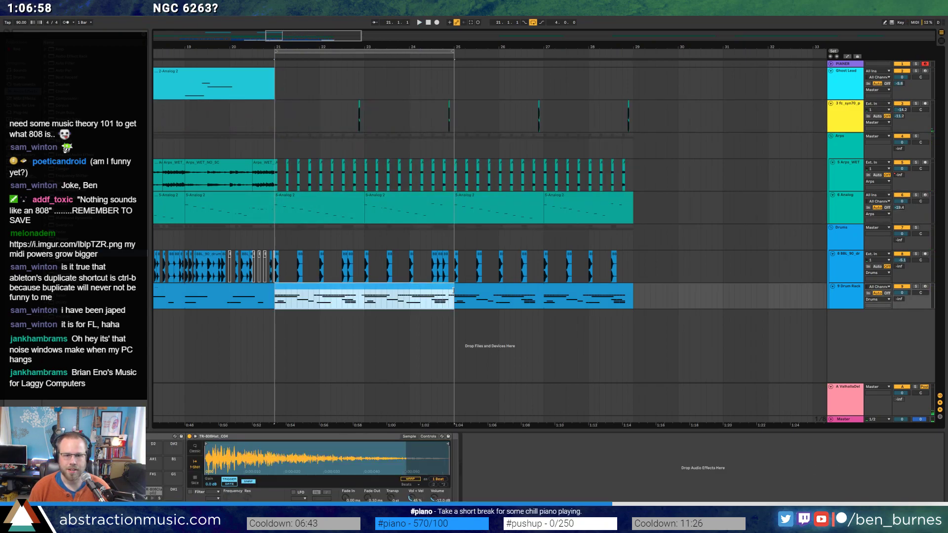
{"action": "mouse_move", "coordinate": [453, 290]}
{"action": "left_mouse_down"}
{"action": "mouse_move", "coordinate": [619, 291]}
{"action": "mouse_move", "coordinate": [454, 293]}
{"action": "left_mouse_up"}
{"action": "double_click", "coordinate": [443, 290]}
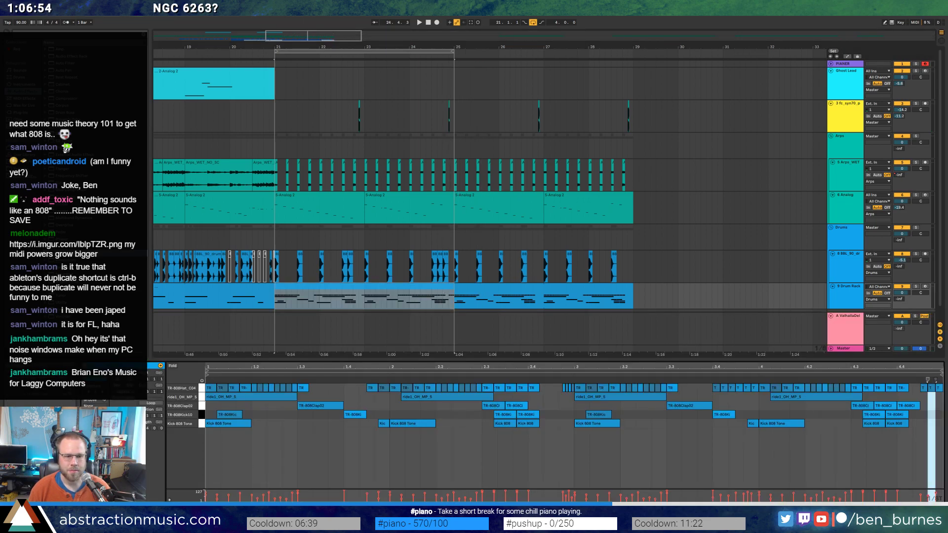
{"action": "left_click", "coordinate": [151, 403]}
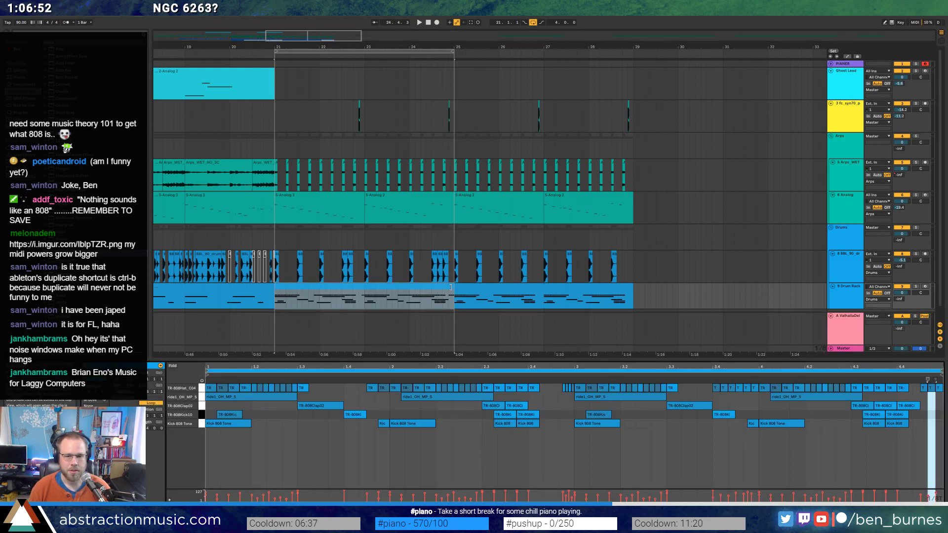
{"action": "left_click_drag", "start_coordinate": [450, 286], "coordinate": [633, 291]}
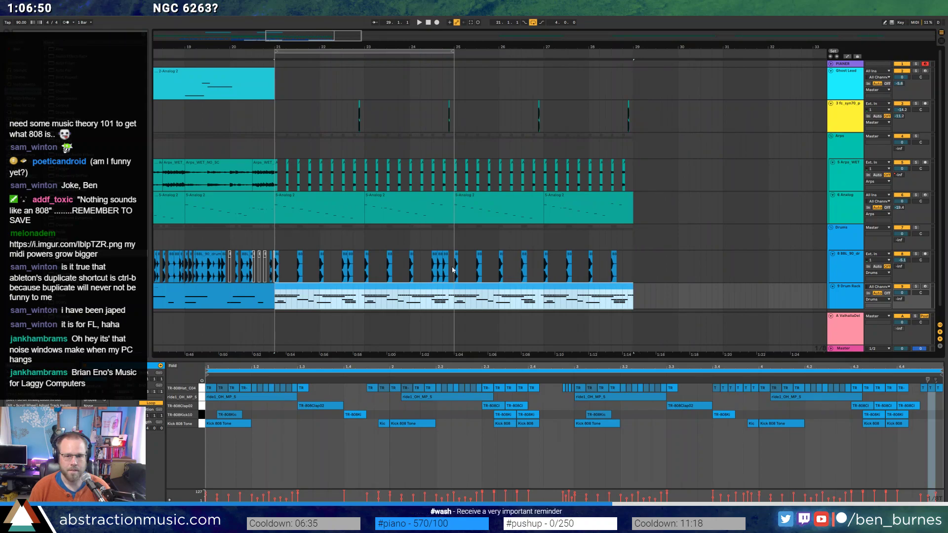
{"action": "left_click_drag", "start_coordinate": [452, 270], "coordinate": [281, 268]}
{"action": "key", "text": "ctrl+d"}
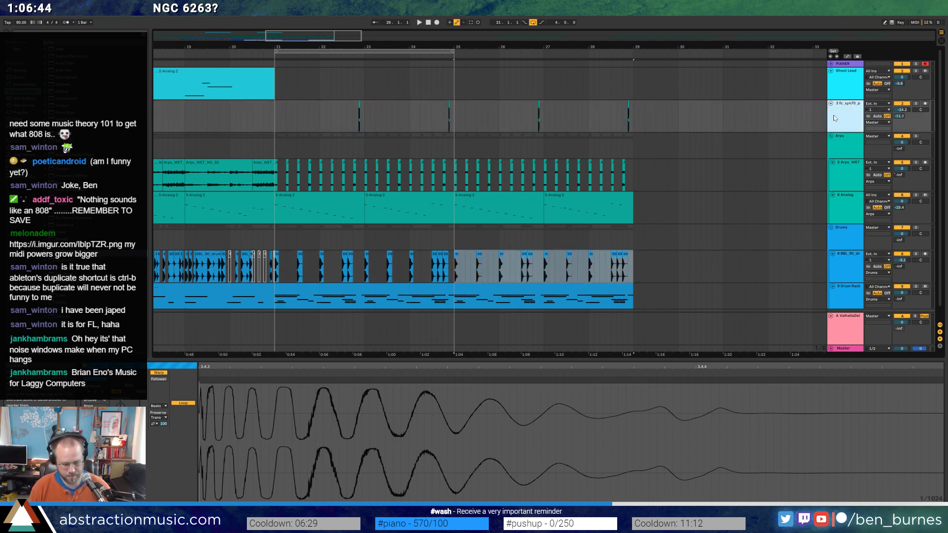
Insert a new audio track below the yellow synth track and copy the short synth clip from 22.4.3 onto it at bar 25.
{"action": "key", "text": "ctrl+z"}
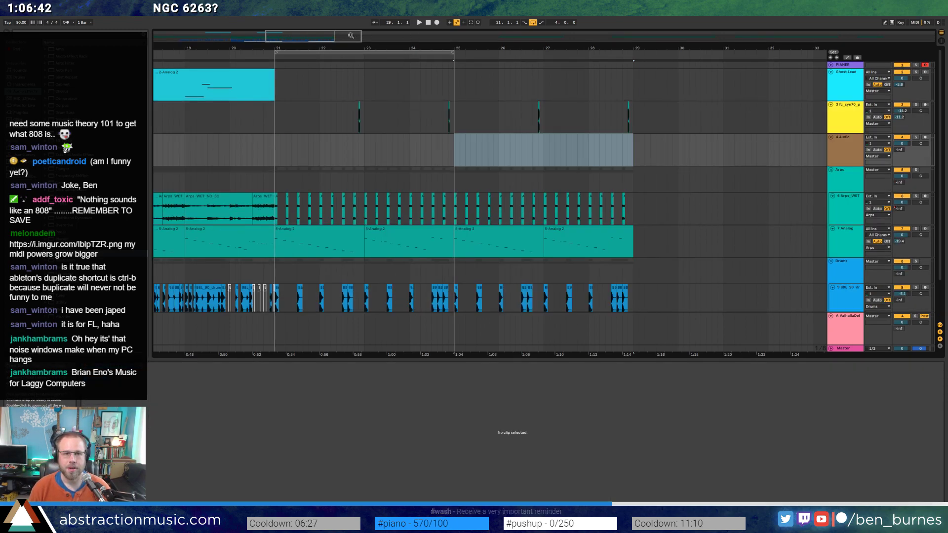
{"action": "left_click_drag", "start_coordinate": [523, 42], "coordinate": [523, 35]}
{"action": "scroll", "coordinate": [329, 108], "scroll_direction": "right", "scroll_amount": 3}
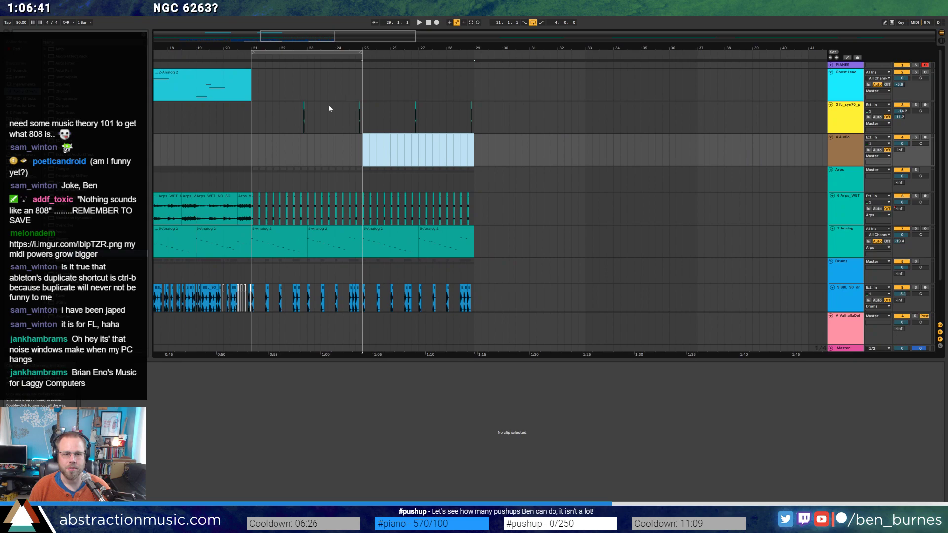
{"action": "left_click", "coordinate": [304, 107]}
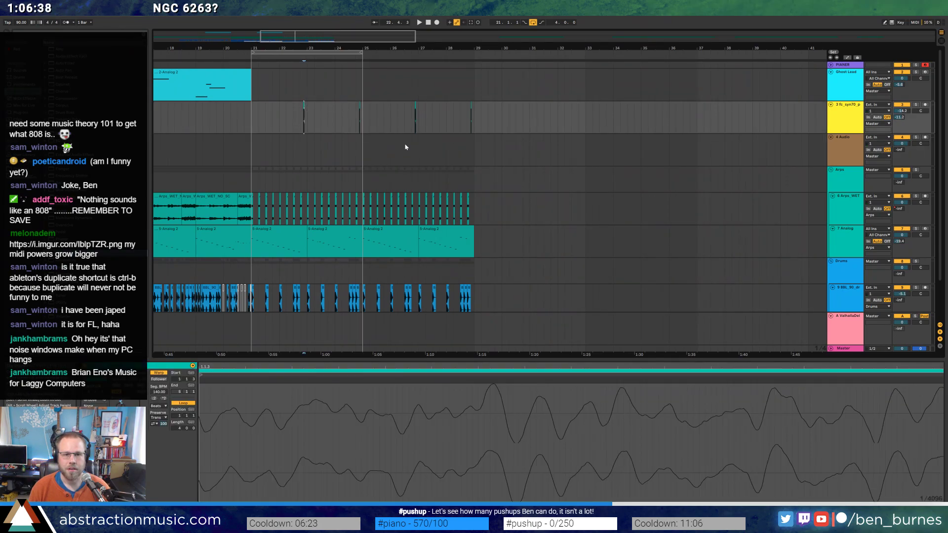
{"action": "left_click", "coordinate": [365, 149]}
{"action": "key", "text": "ctrl+v"}
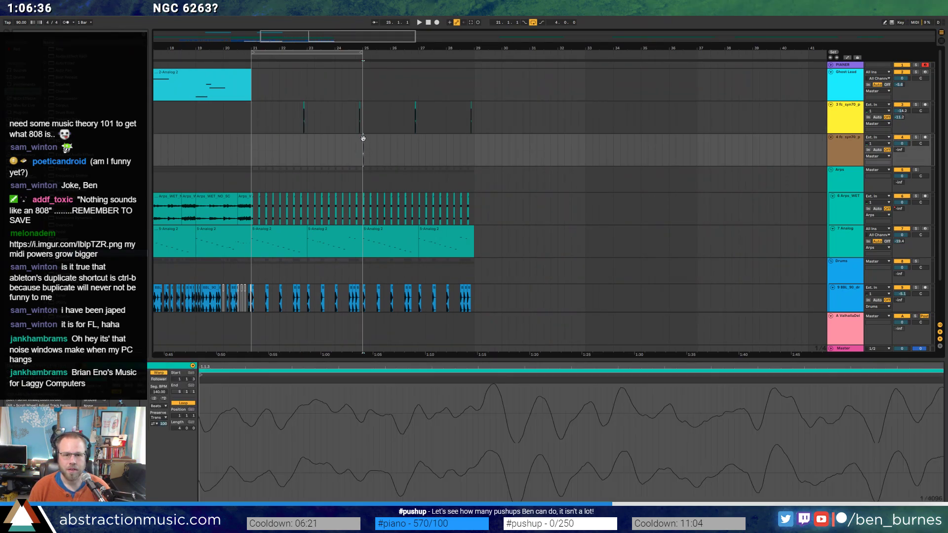
Extend the pasted synth clip to bar 27 and add an Auto Filter to its brown track.
{"action": "scroll", "coordinate": [362, 138], "scroll_direction": "up", "scroll_amount": 5}
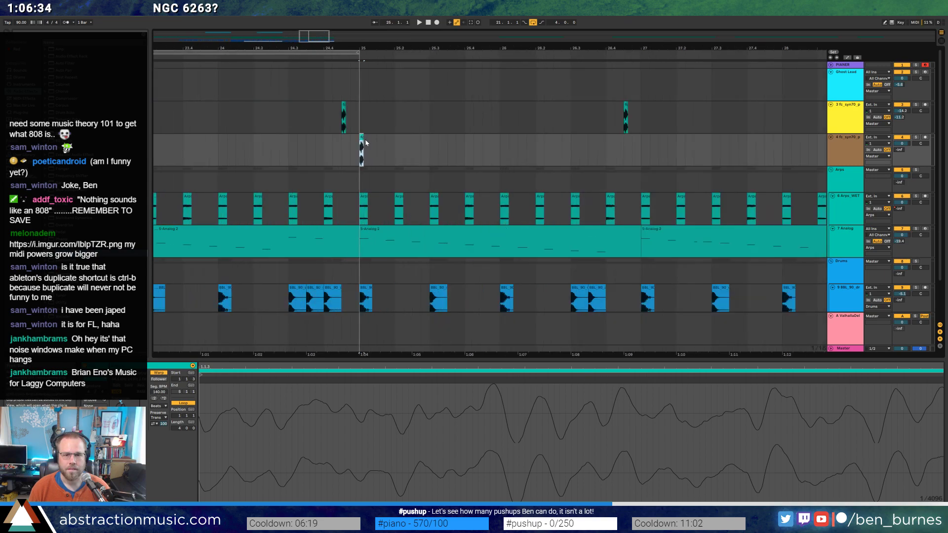
{"action": "left_click_drag", "start_coordinate": [362, 148], "coordinate": [636, 148]}
{"action": "left_click", "coordinate": [207, 311]}
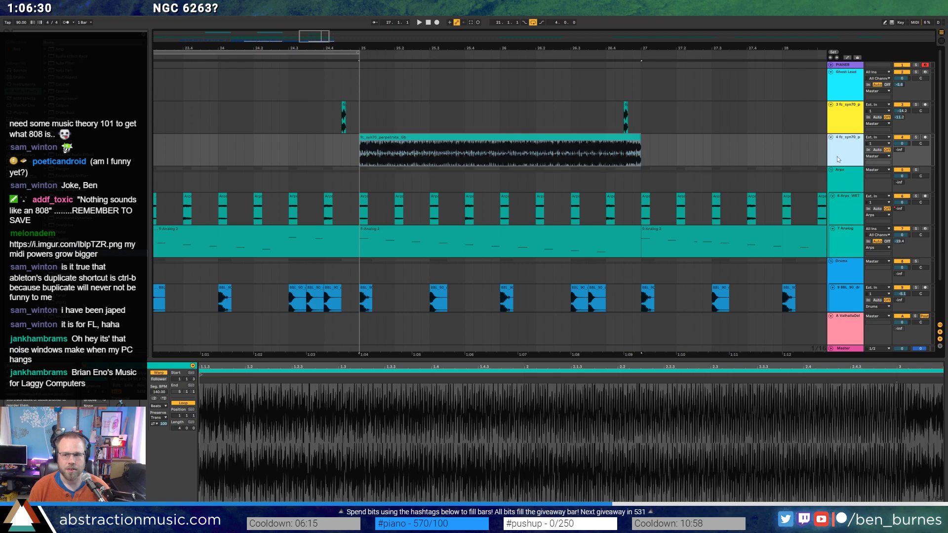
{"action": "left_click", "coordinate": [47, 70]}
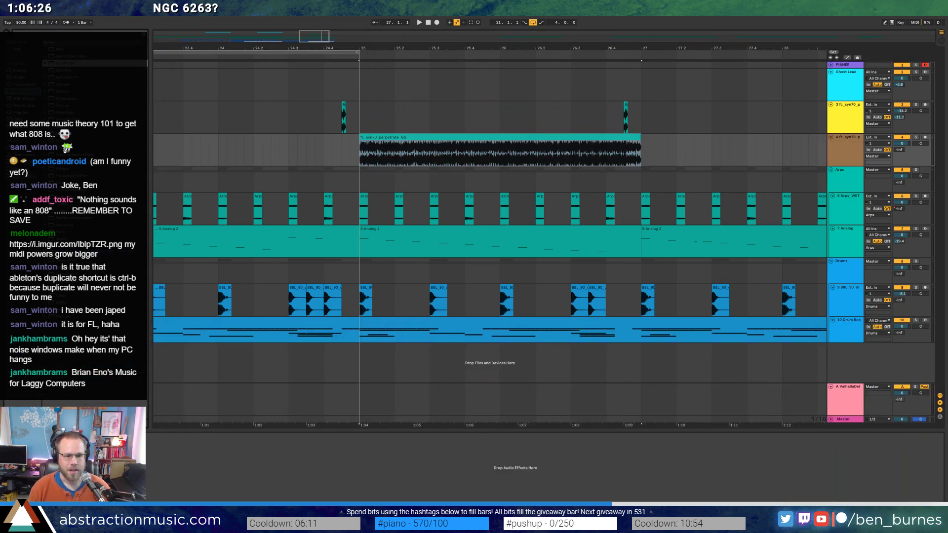
{"action": "left_click_drag", "start_coordinate": [148, 469], "coordinate": [151, 480]}
Audition the brown track's clip, shorten it to end at 26.4, and fade it in over its full length.
{"action": "key", "text": "space"}
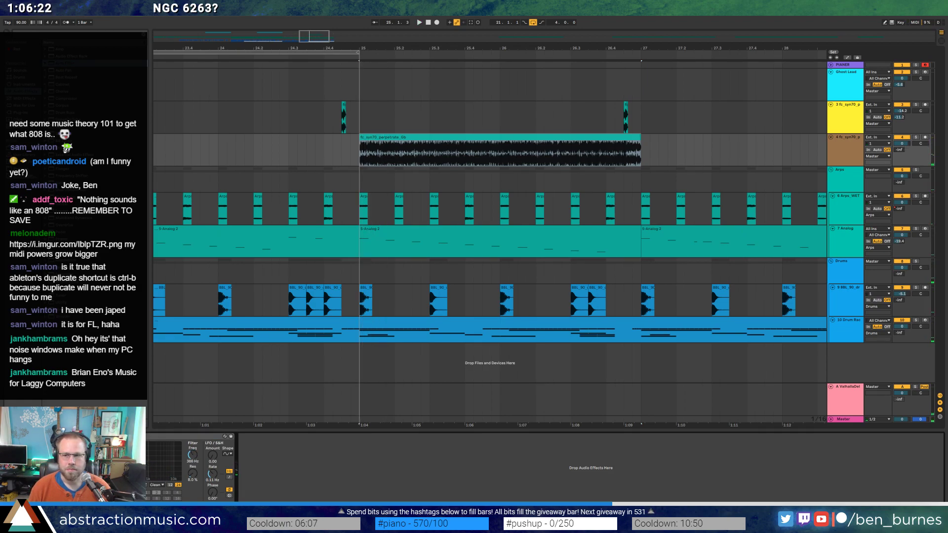
{"action": "left_click", "coordinate": [562, 141]}
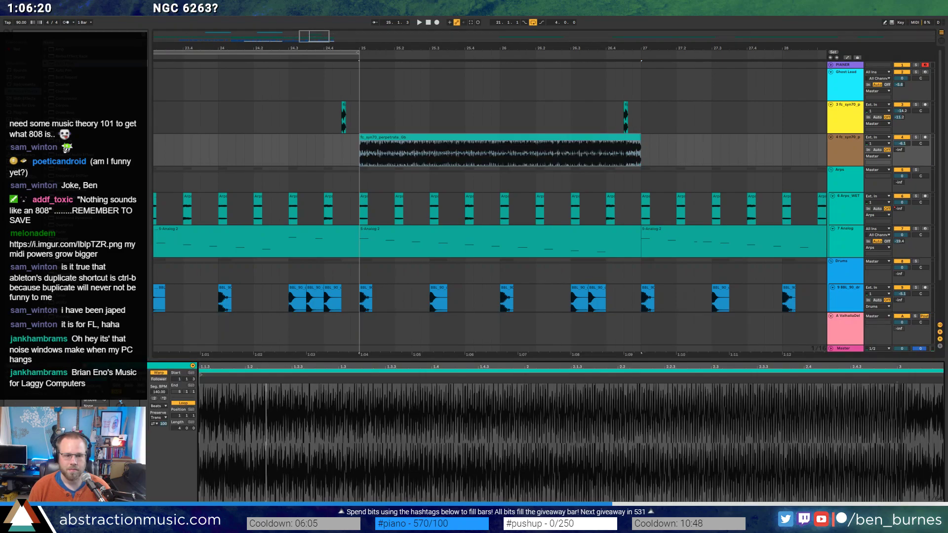
{"action": "left_click_drag", "start_coordinate": [256, 368], "coordinate": [257, 358]}
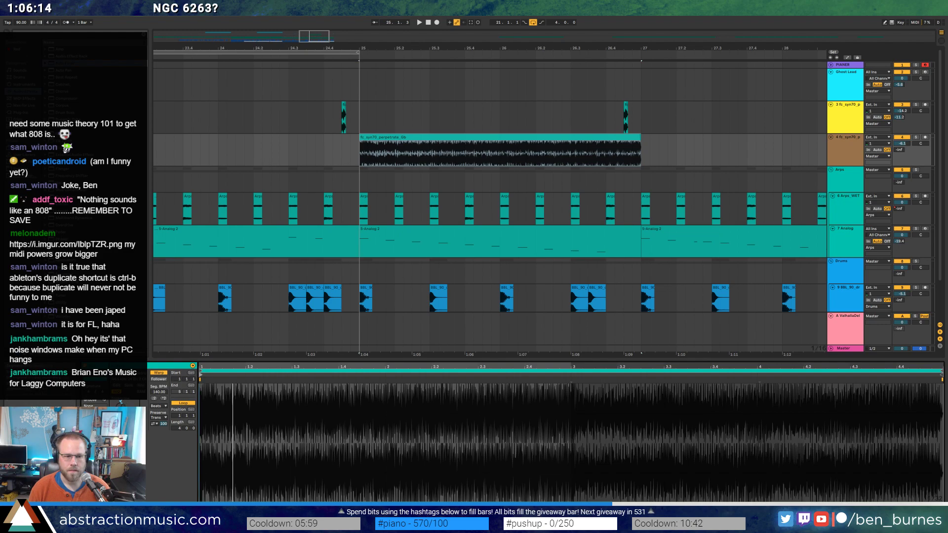
{"action": "key", "text": "space"}
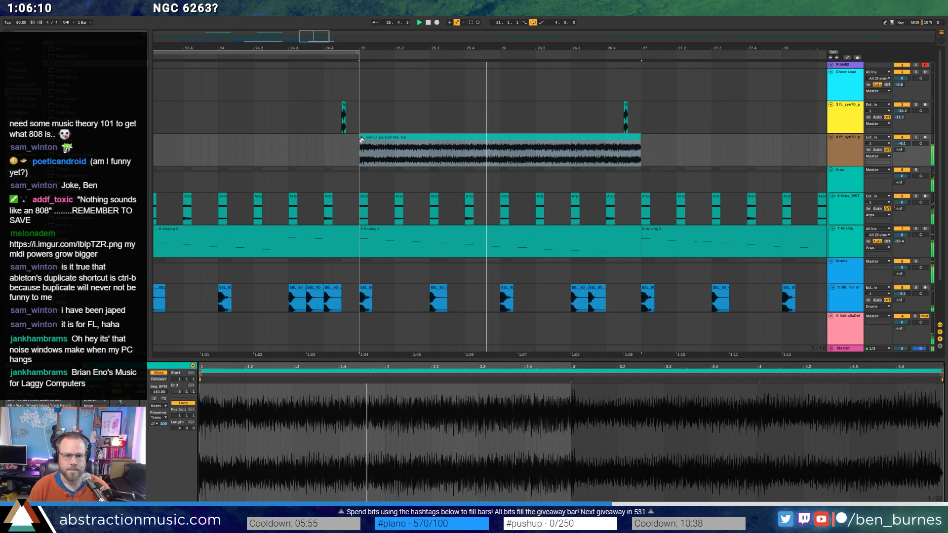
{"action": "left_click_drag", "start_coordinate": [360, 134], "coordinate": [605, 139]}
{"action": "key", "text": "space"}
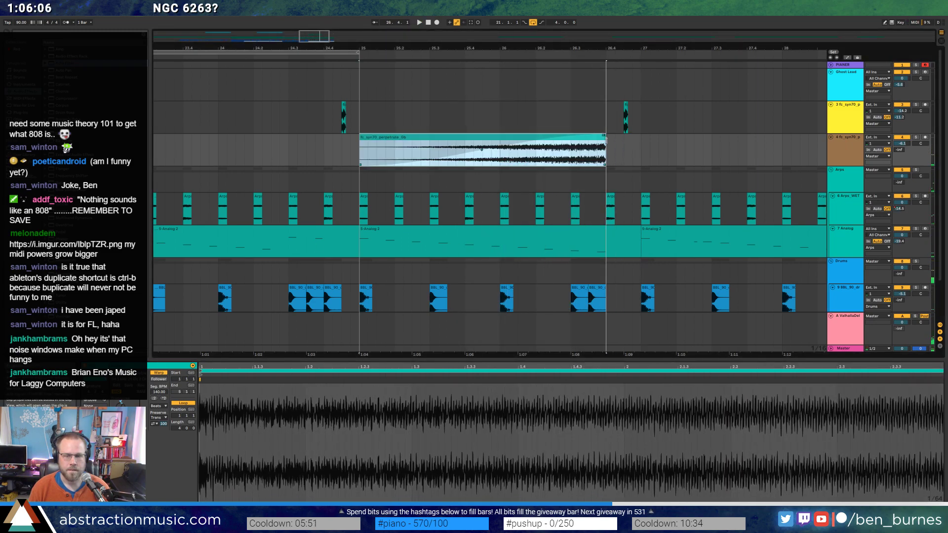
{"action": "key", "text": "space"}
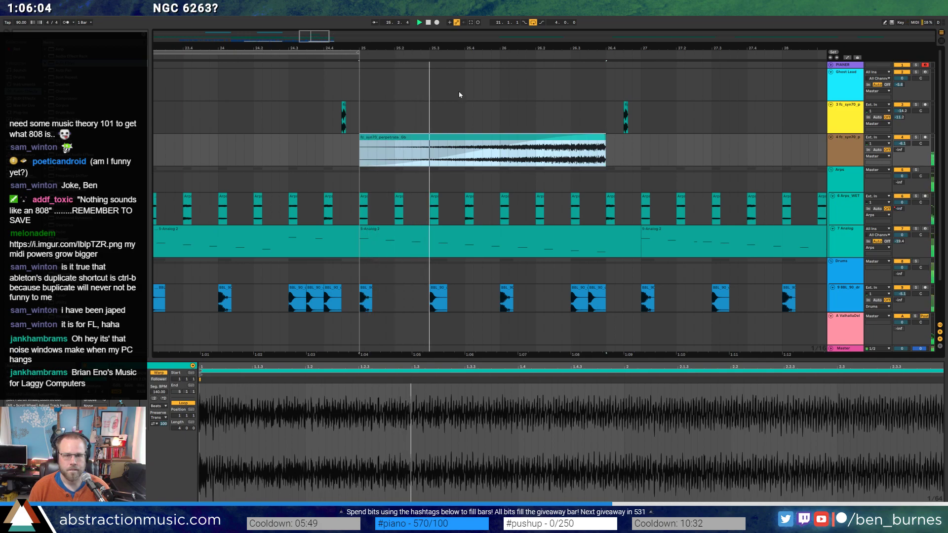
{"action": "left_click_drag", "start_coordinate": [627, 49], "coordinate": [533, 47]}
{"action": "scroll", "coordinate": [334, 133], "scroll_direction": "right", "scroll_amount": 2}
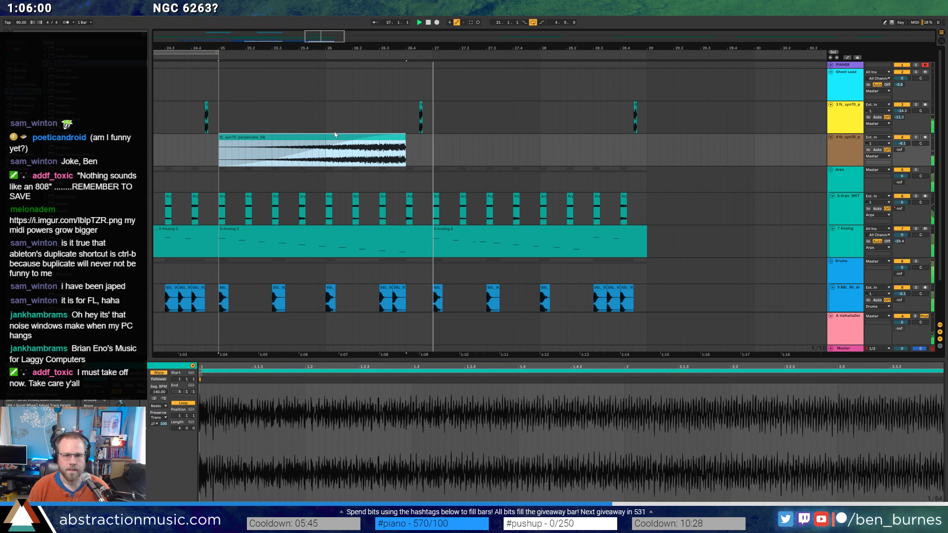
{"action": "key", "text": "space"}
Paste a copy of the faded-in synth clip at bar 27 on the brown track.
{"action": "left_click", "coordinate": [430, 149]}
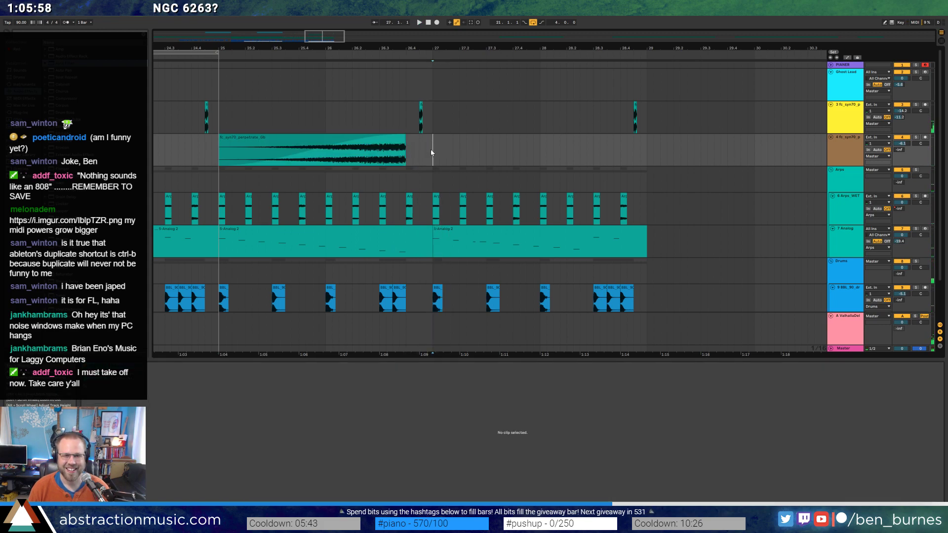
{"action": "key", "text": "ctrl+v"}
{"action": "left_click", "coordinate": [635, 102]}
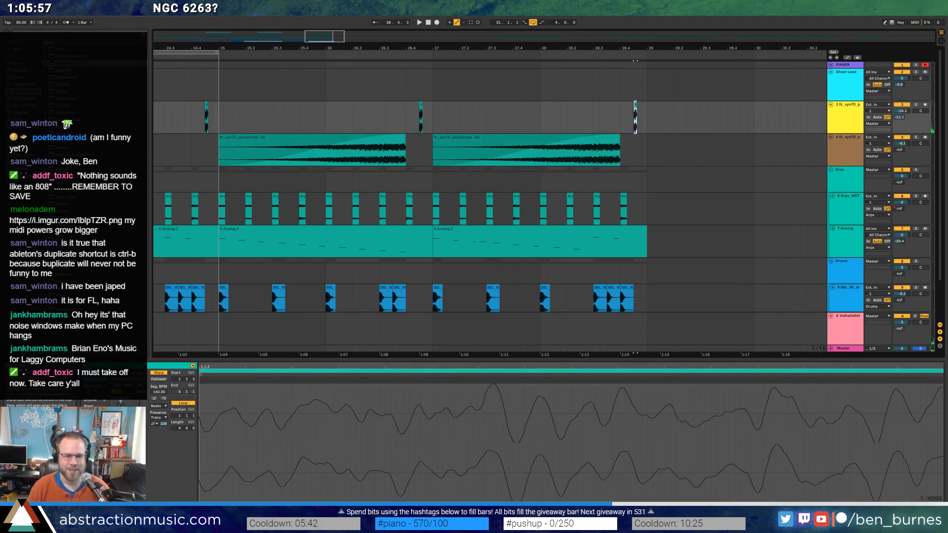
{"action": "left_click", "coordinate": [552, 137]}
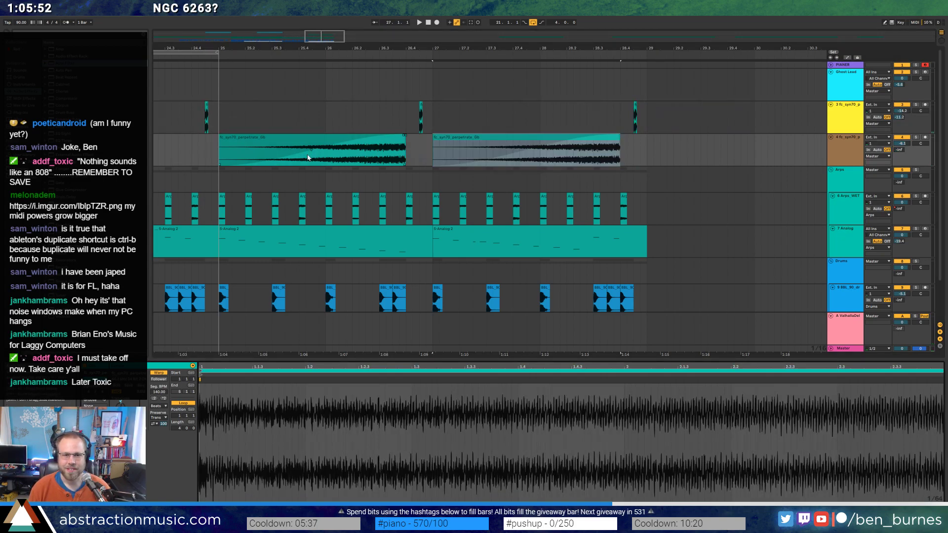
Bend the fade-in curves of both brown-track clips so they swell more gradually at first, and listen to the result.
{"action": "left_click_drag", "start_coordinate": [310, 153], "coordinate": [349, 155]}
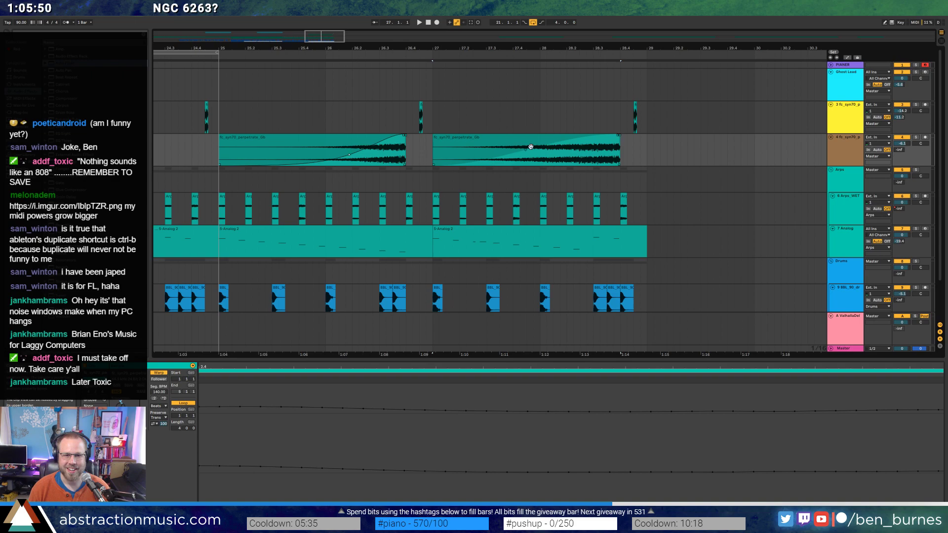
{"action": "left_click", "coordinate": [542, 156]}
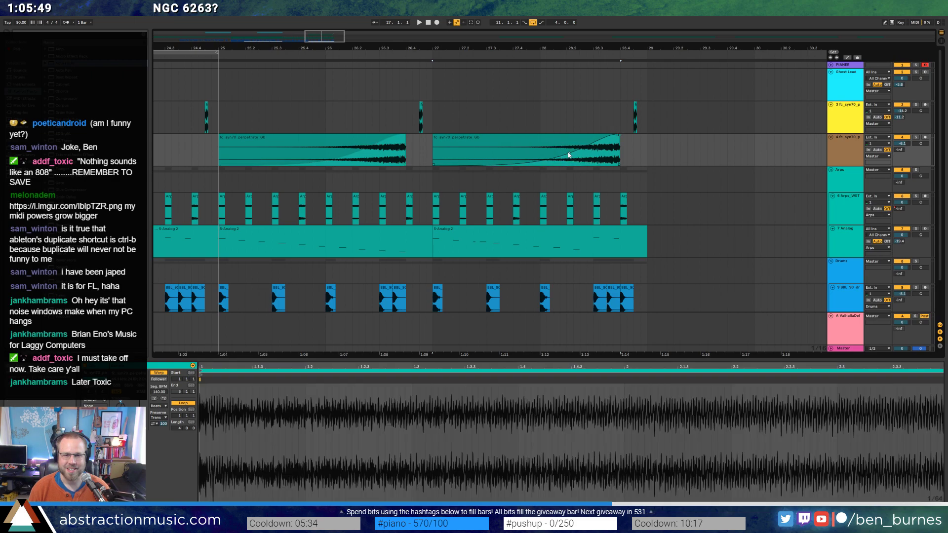
{"action": "left_click", "coordinate": [341, 148]}
{"action": "key", "text": "space"}
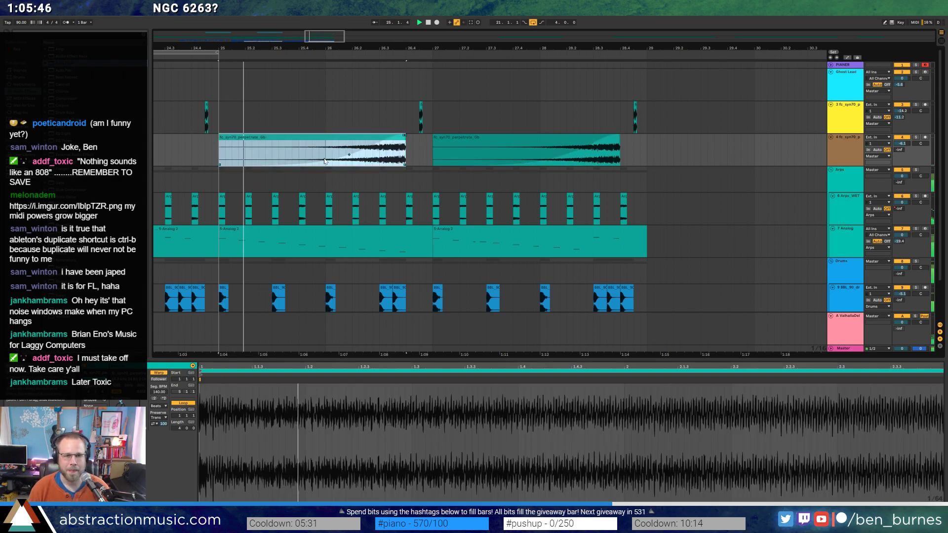
{"action": "left_click", "coordinate": [340, 153]}
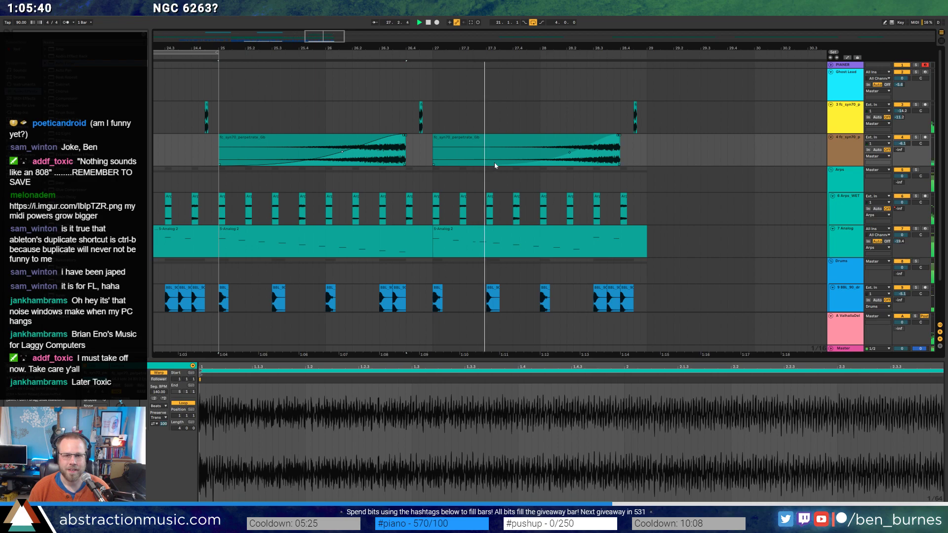
{"action": "left_click", "coordinate": [570, 153]}
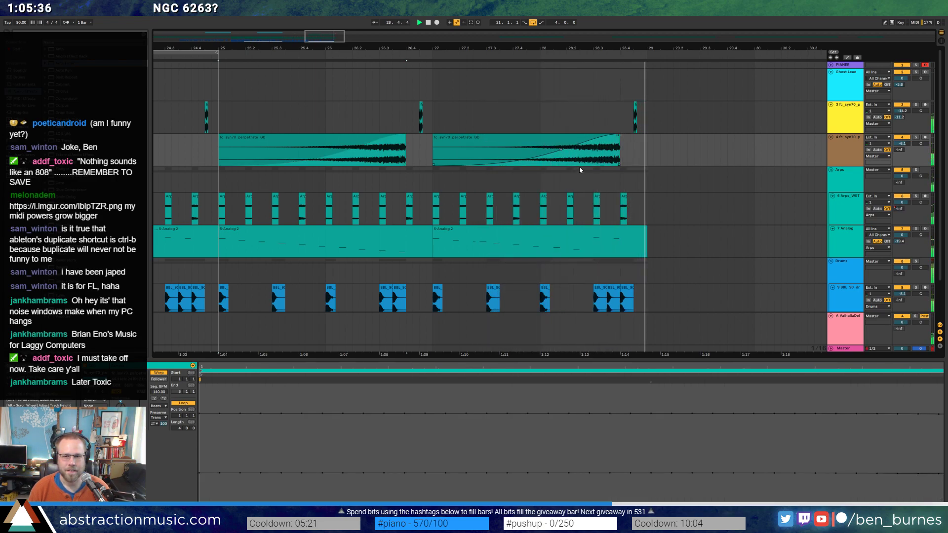
{"action": "key", "text": "space"}
Set the arrangement loop to run from bar 25 to bar 29.
{"action": "left_click_drag", "start_coordinate": [316, 37], "coordinate": [245, 66]}
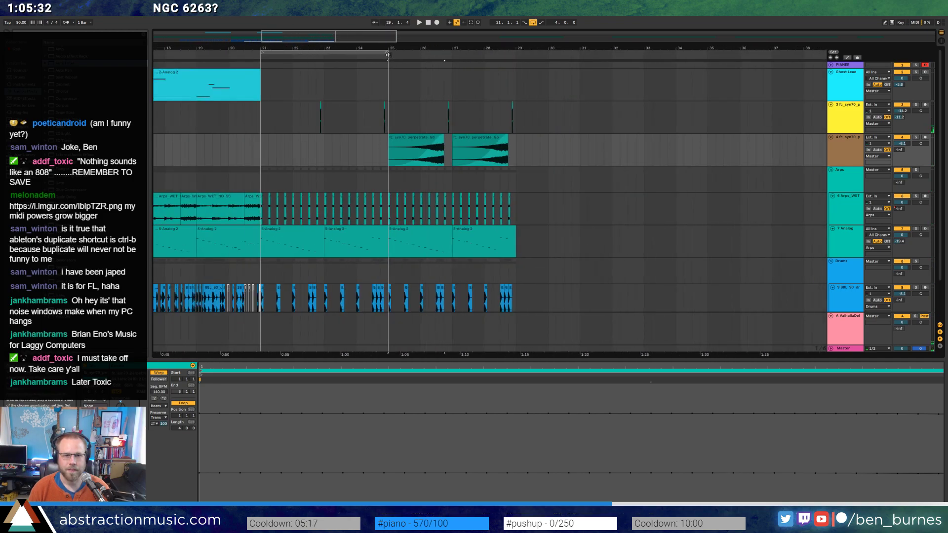
{"action": "left_click_drag", "start_coordinate": [388, 55], "coordinate": [516, 57]}
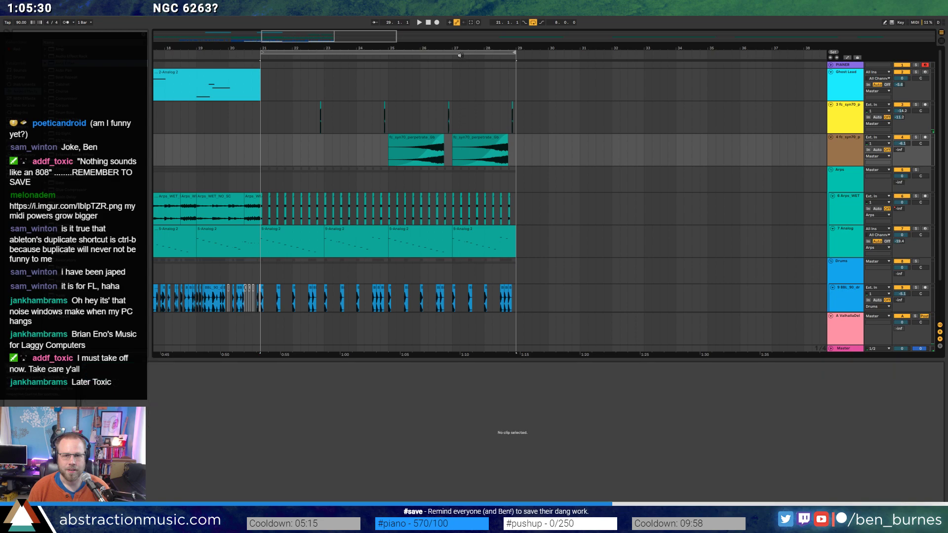
{"action": "left_click_drag", "start_coordinate": [262, 52], "coordinate": [392, 63]}
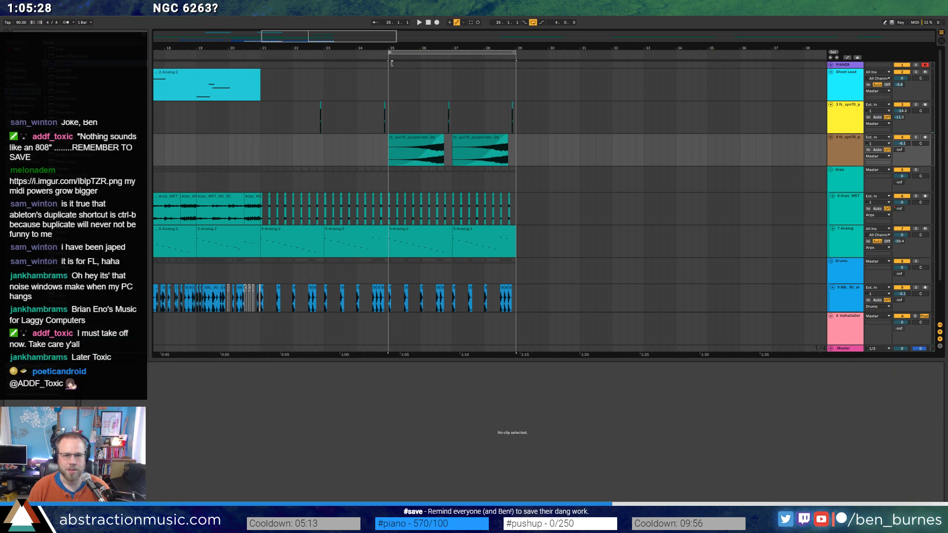
Show the whole arrangement and listen to it from the beginning.
{"action": "double_click", "coordinate": [333, 38]}
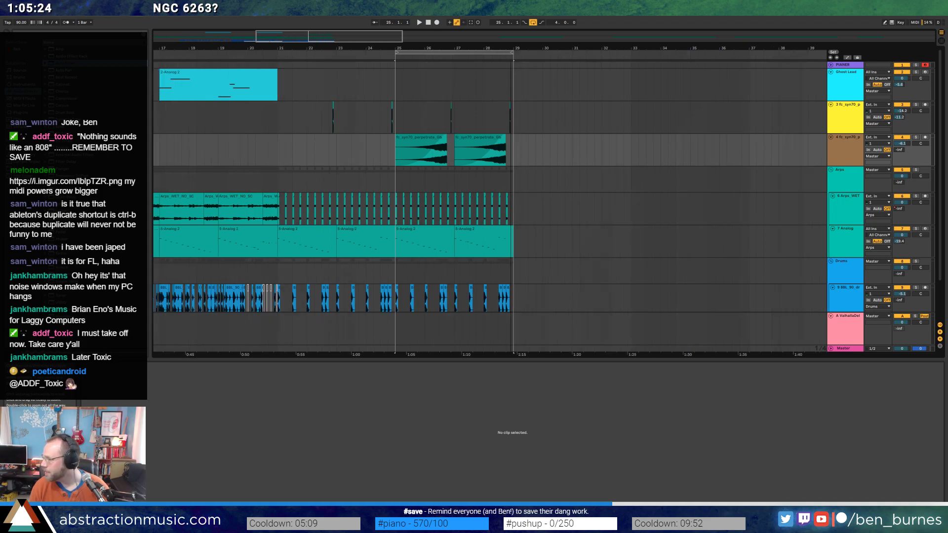
{"action": "key", "text": "space"}
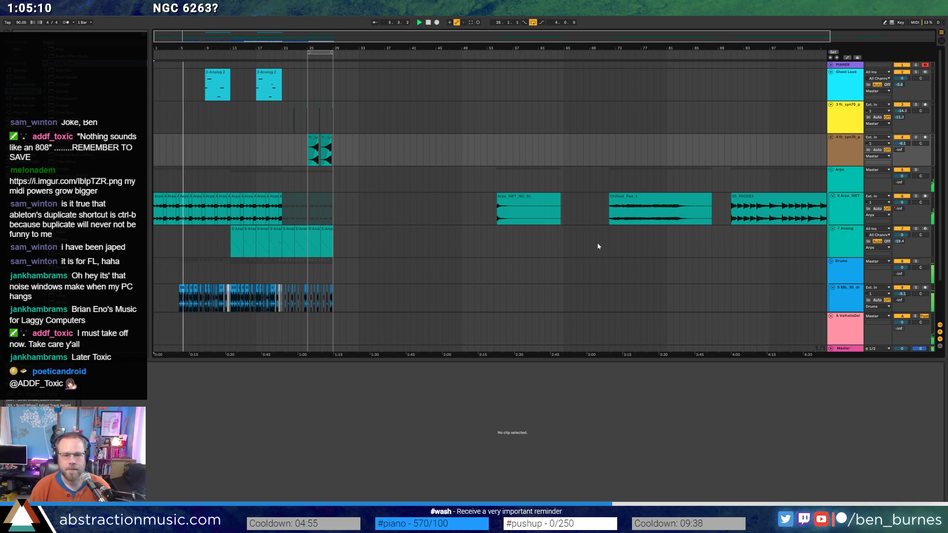
{"action": "scroll", "coordinate": [327, 264], "scroll_direction": "down", "scroll_amount": 2}
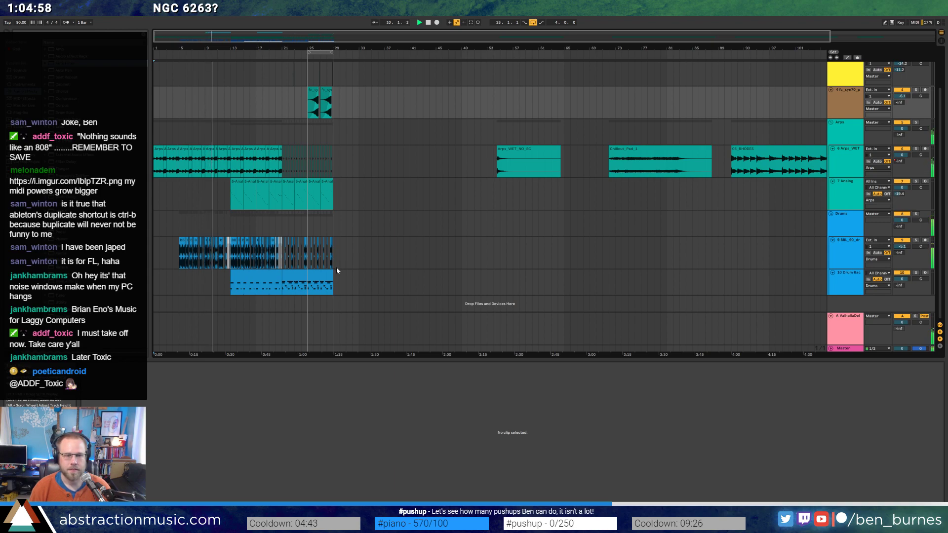
{"action": "scroll", "coordinate": [340, 275], "scroll_direction": "up", "scroll_amount": 2}
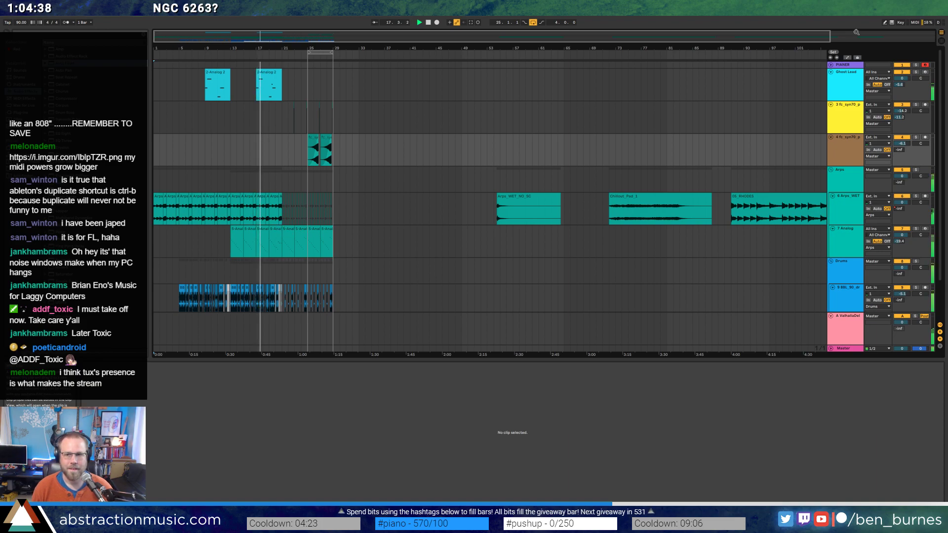
Duplicate the Analog clips of bars 13 through 20 over bars 21 through 28 with envelopes locked, and unlock the envelopes.
{"action": "left_click", "coordinate": [244, 229]}
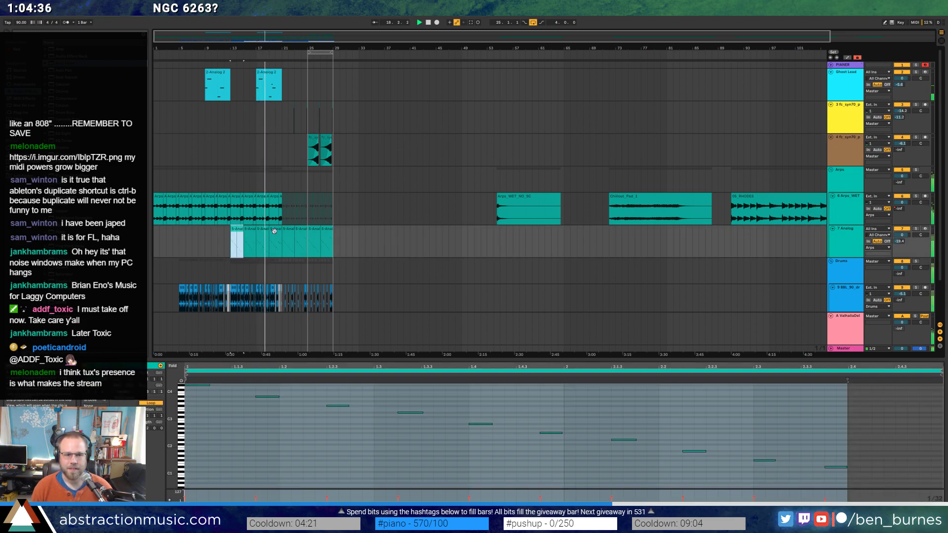
{"action": "left_click_drag", "start_coordinate": [244, 229], "coordinate": [281, 230]}
{"action": "key", "text": "ctrl+d"}
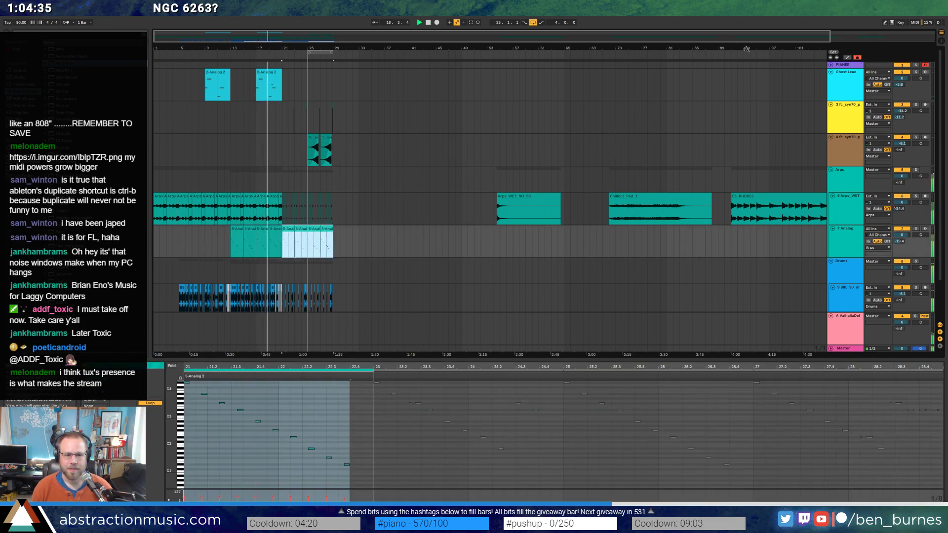
{"action": "left_click", "coordinate": [857, 58]}
Show automation and reshape the Analog track's F1 Freq envelope to rise from bar 25 to a peak near bar 28.
{"action": "left_click", "coordinate": [434, 226]}
{"action": "key", "text": "a"}
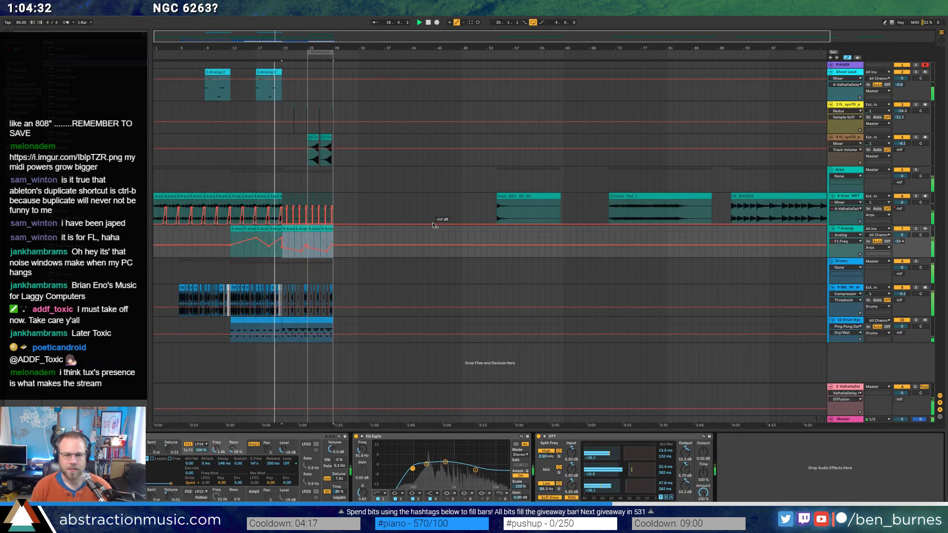
{"action": "left_click", "coordinate": [351, 244]}
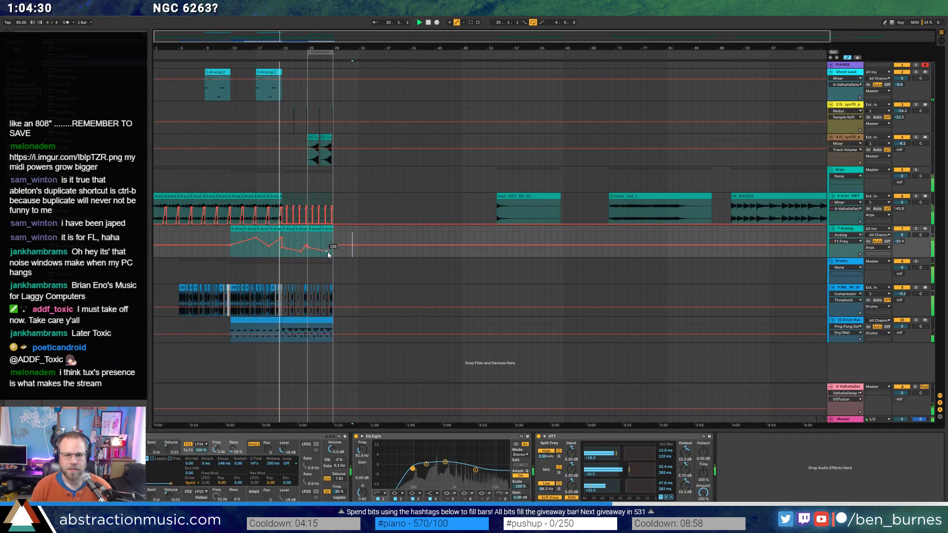
{"action": "left_click_drag", "start_coordinate": [327, 247], "coordinate": [327, 239]}
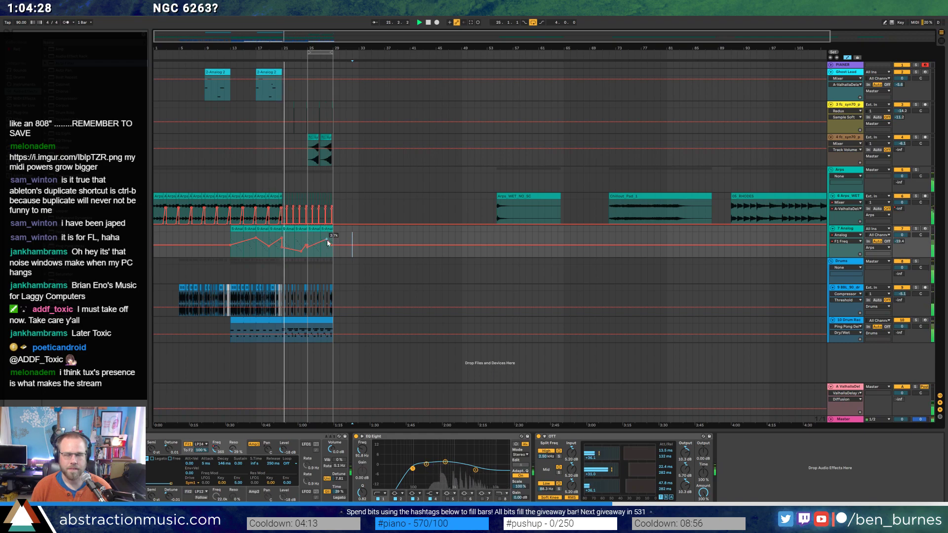
{"action": "key", "text": "shift+Tab"}
{"action": "left_click_drag", "start_coordinate": [332, 246], "coordinate": [330, 243]}
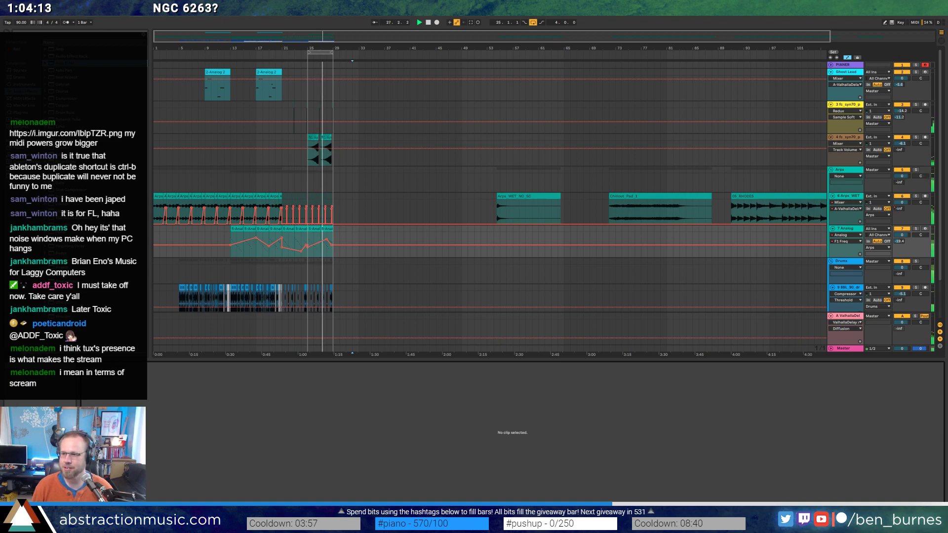
Restart playback from the beginning and listen through the whole arrangement.
{"action": "key", "text": "space"}
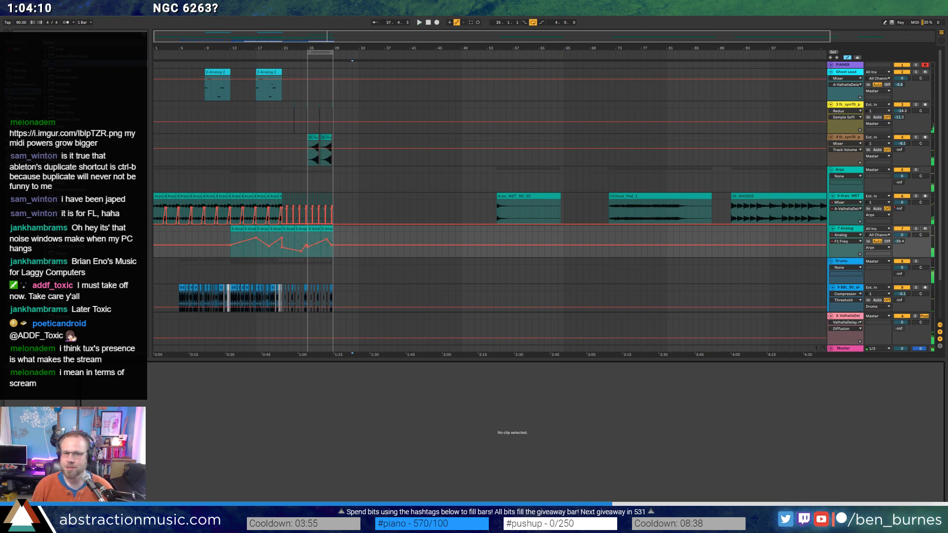
{"action": "left_click", "coordinate": [428, 23]}
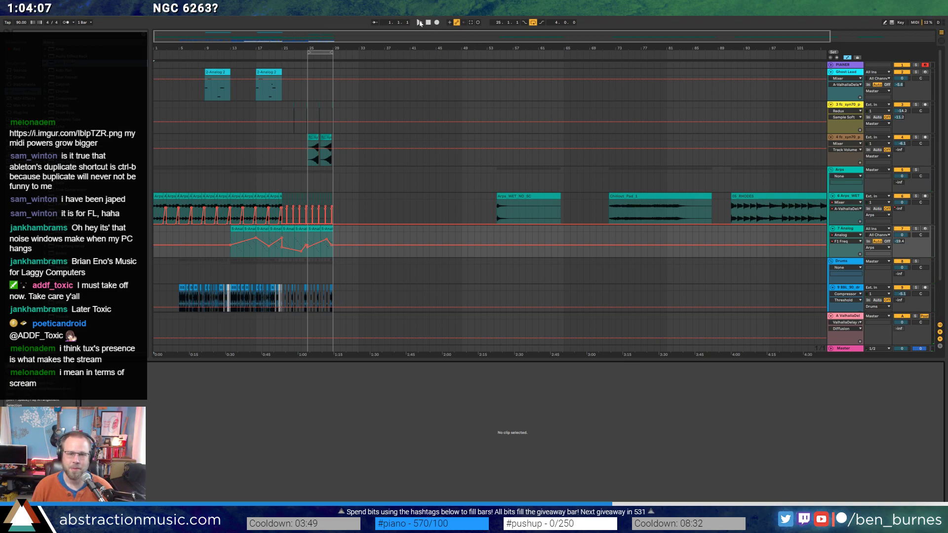
{"action": "left_click", "coordinate": [419, 22]}
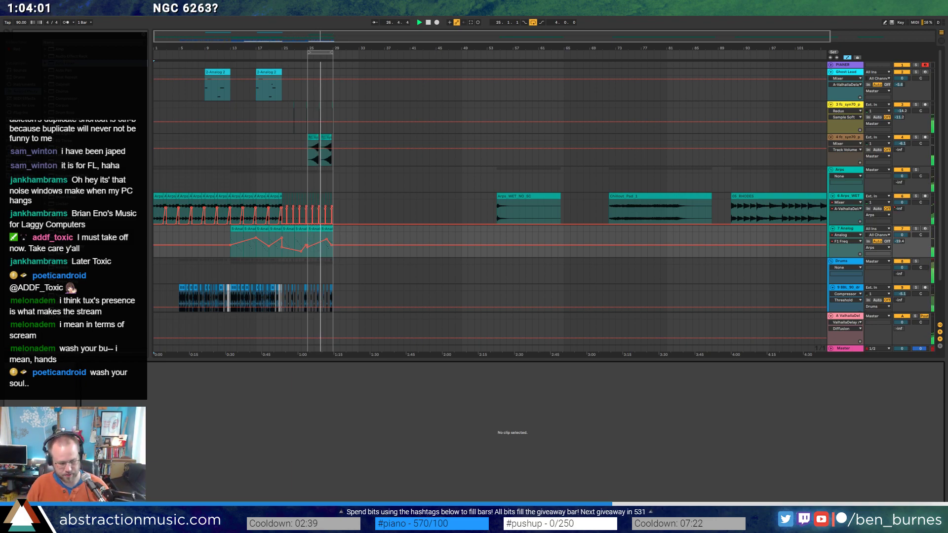
Hide automation and inspect the notes of the Analog clips at bars 27 and 25.
{"action": "key", "text": "a"}
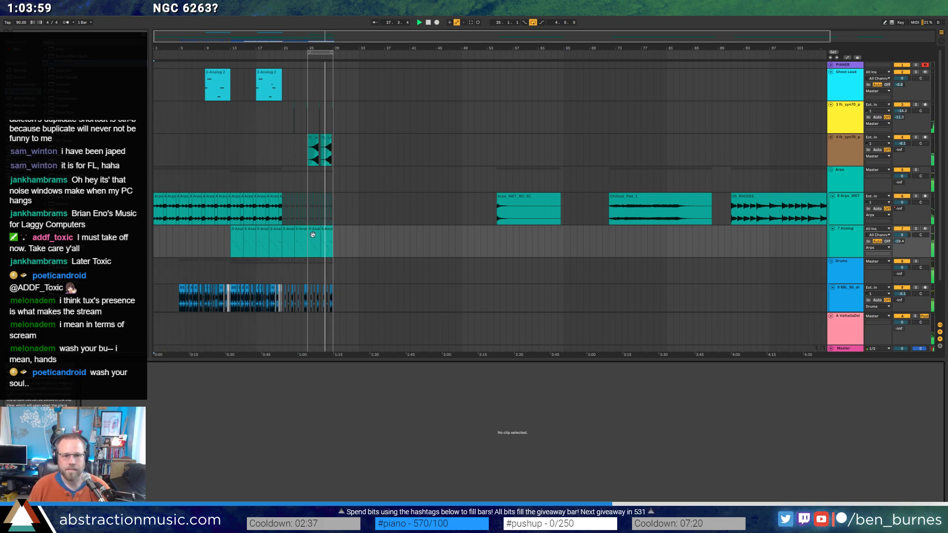
{"action": "scroll", "coordinate": [319, 232], "scroll_direction": "up", "scroll_amount": 5}
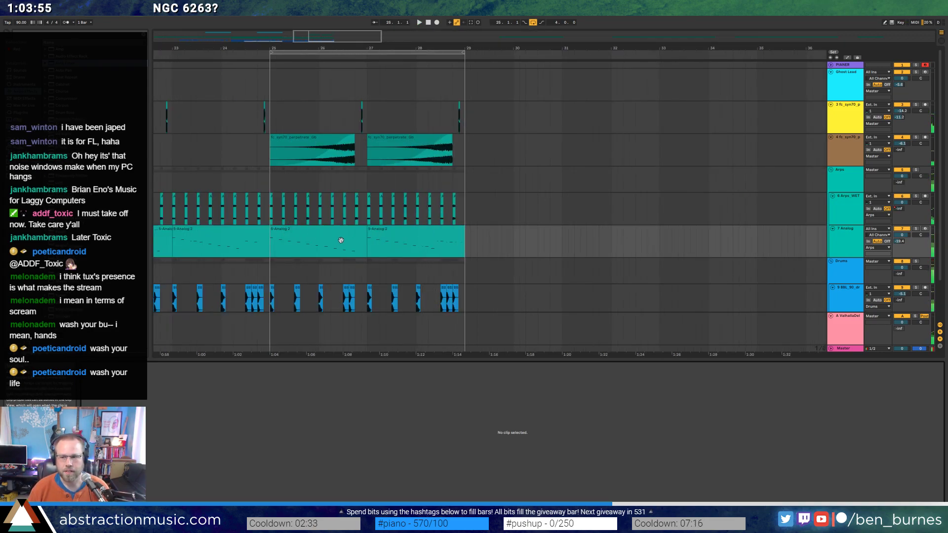
{"action": "left_click", "coordinate": [426, 227]}
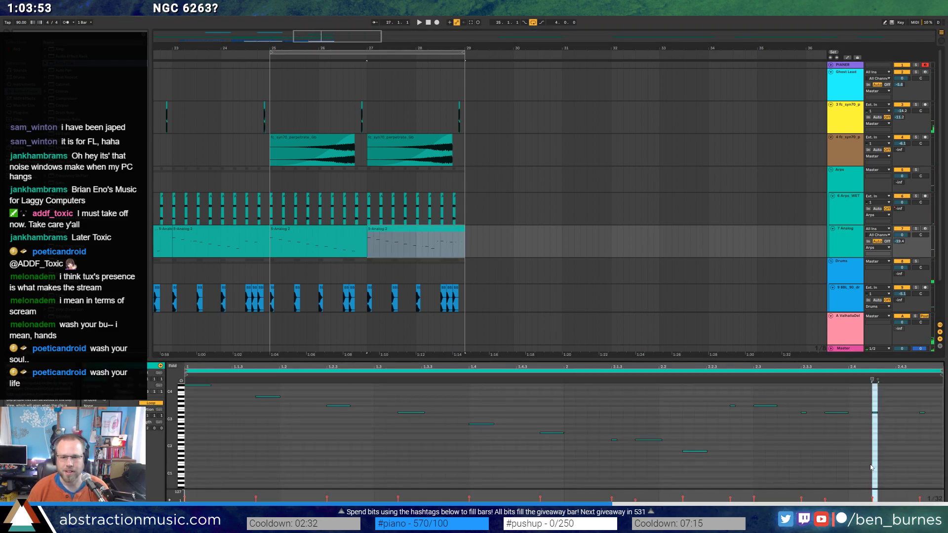
{"action": "left_click", "coordinate": [921, 412]}
{"action": "left_click", "coordinate": [307, 234]}
Show automation and reshape the Analog track's F1 Freq envelope to fall from bar 25 to 27 and again from bar 27 to 29.
{"action": "key", "text": "a"}
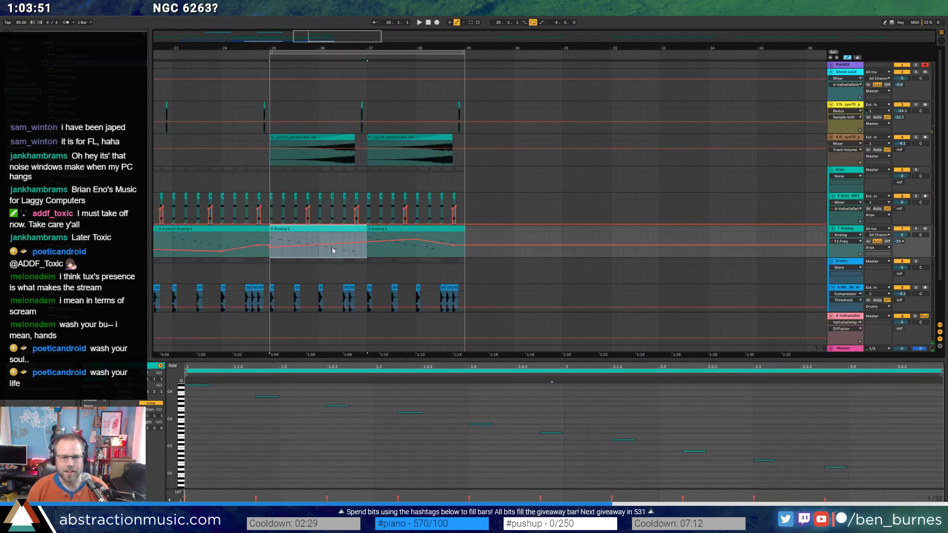
{"action": "left_click", "coordinate": [330, 238]}
{"action": "left_click_drag", "start_coordinate": [366, 244], "coordinate": [378, 252]}
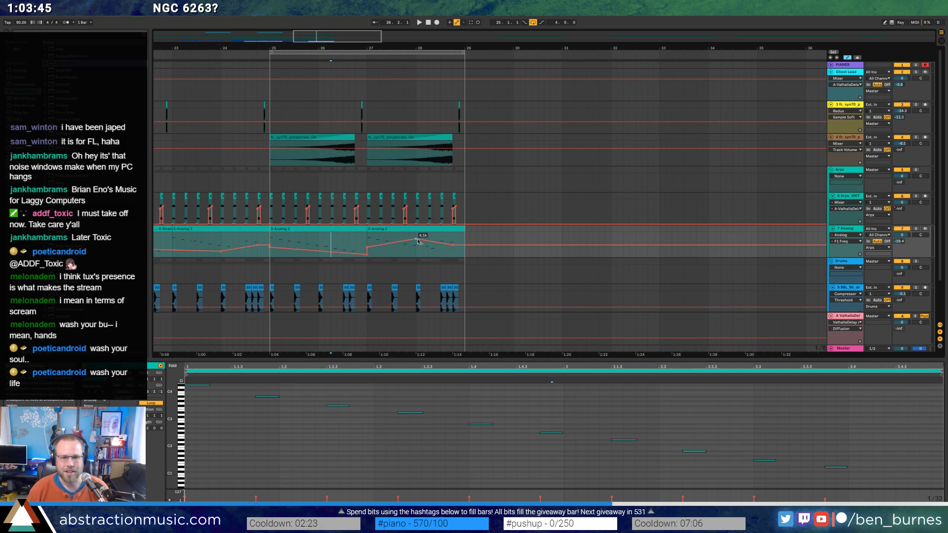
{"action": "left_click_drag", "start_coordinate": [452, 248], "coordinate": [464, 255]}
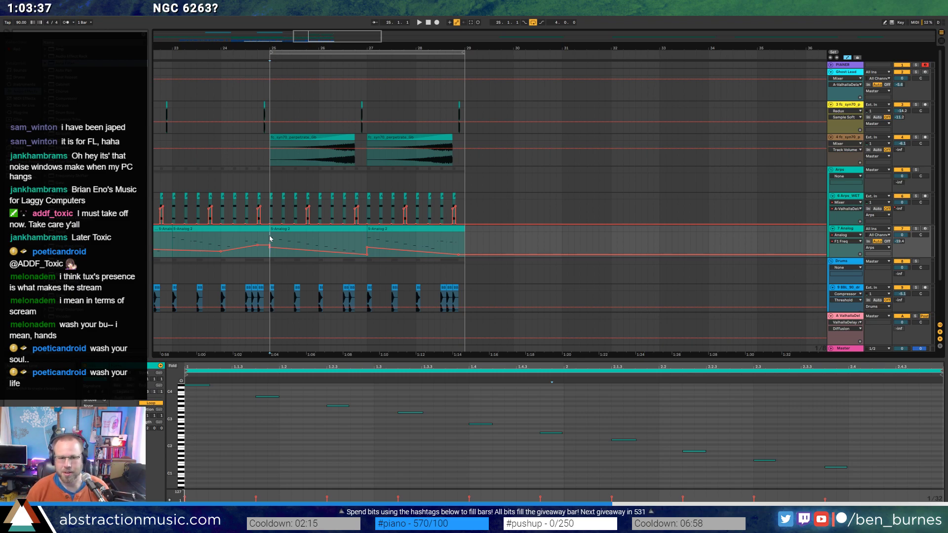
{"action": "key", "text": "space"}
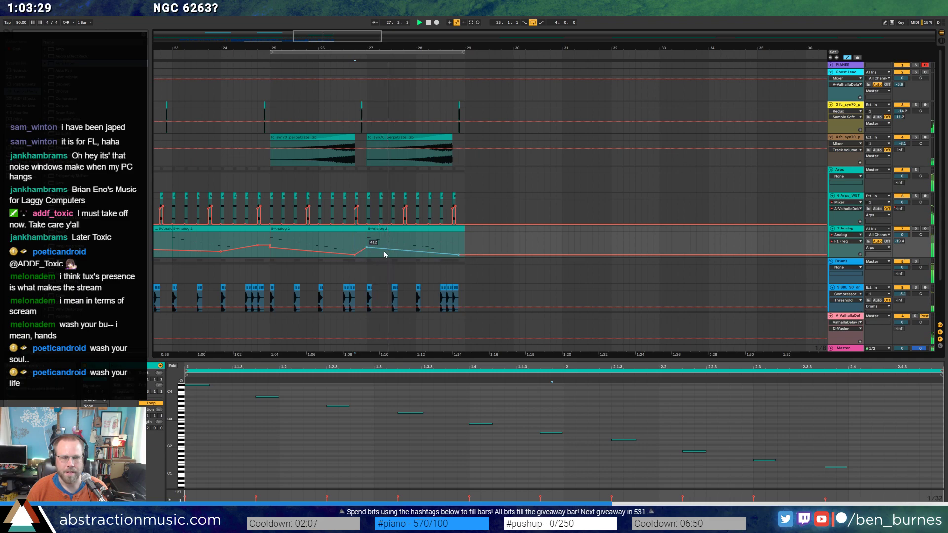
{"action": "left_click", "coordinate": [367, 246]}
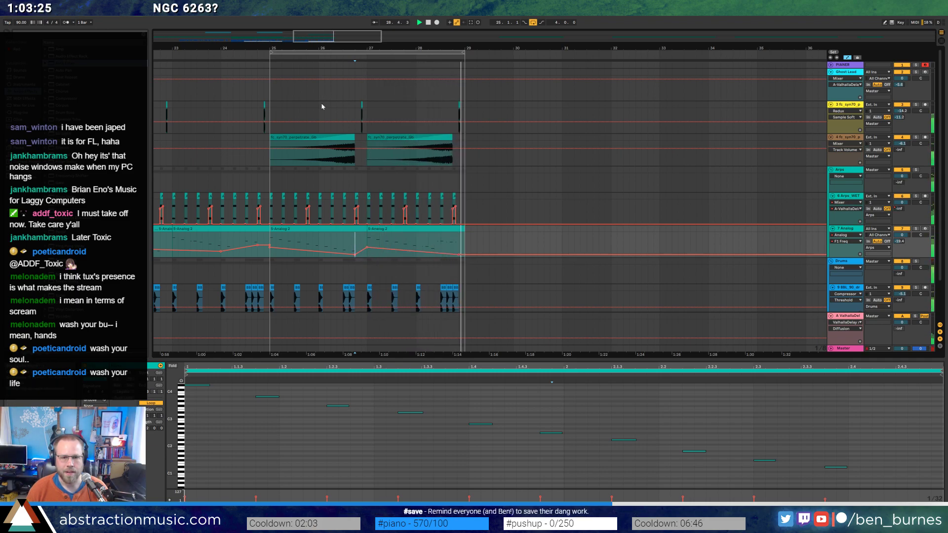
{"action": "key", "text": "space"}
Hide automation and duplicate the synth hits and swelling synth clips of bars 25 through 28 twice, filling bars 29 through 36.
{"action": "key", "text": "a"}
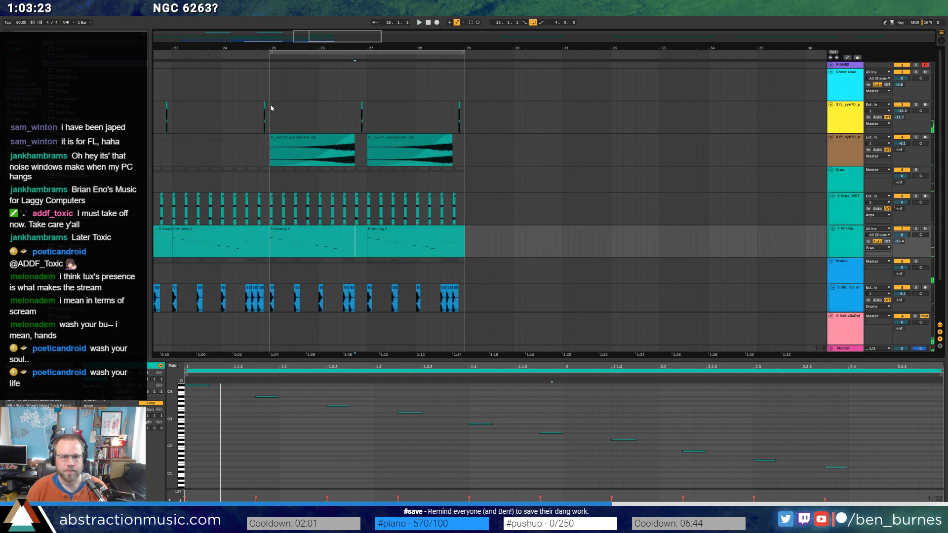
{"action": "left_click_drag", "start_coordinate": [271, 108], "coordinate": [468, 154]}
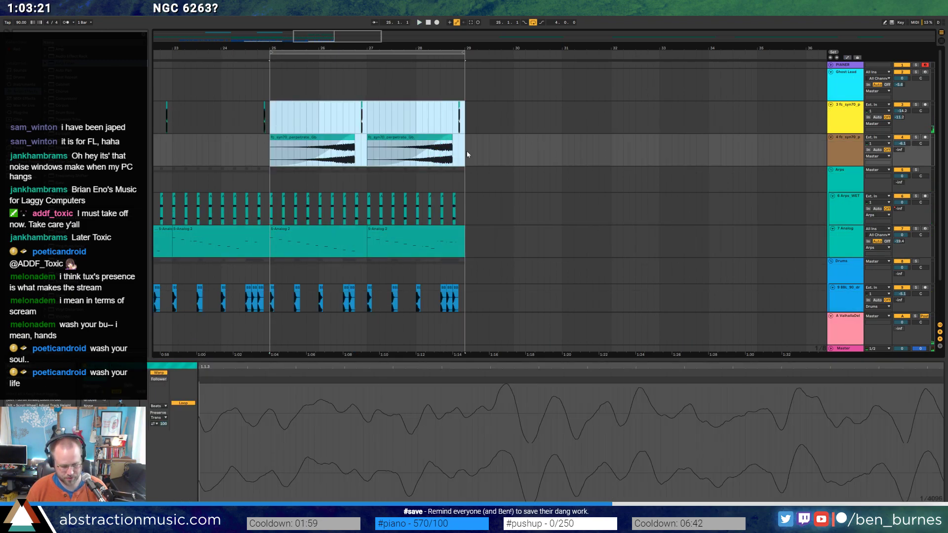
{"action": "key", "text": "ctrl+d"}
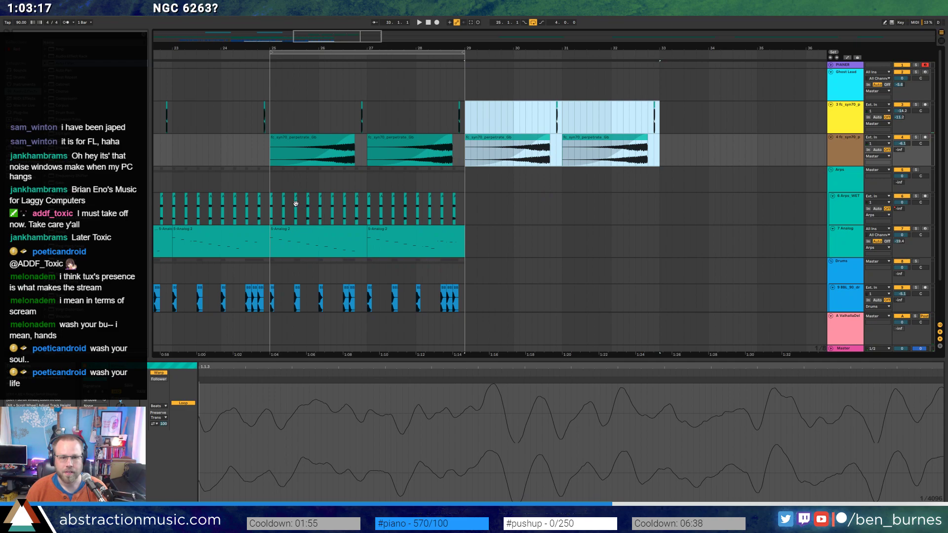
{"action": "key", "text": "ctrl+d"}
Duplicate the chopped Arps clips of bars 25 through 28 twice, filling bars 29 through 36.
{"action": "left_click_drag", "start_coordinate": [494, 50], "coordinate": [518, 37]}
{"action": "left_click_drag", "start_coordinate": [413, 212], "coordinate": [298, 207]}
{"action": "key", "text": "ctrl+d"}
{"action": "key", "text": "ctrl+d"}
Lengthen the first Arps clip at bar 29 to a full beat and duplicate it to fill the bar.
{"action": "left_click", "coordinate": [436, 237]}
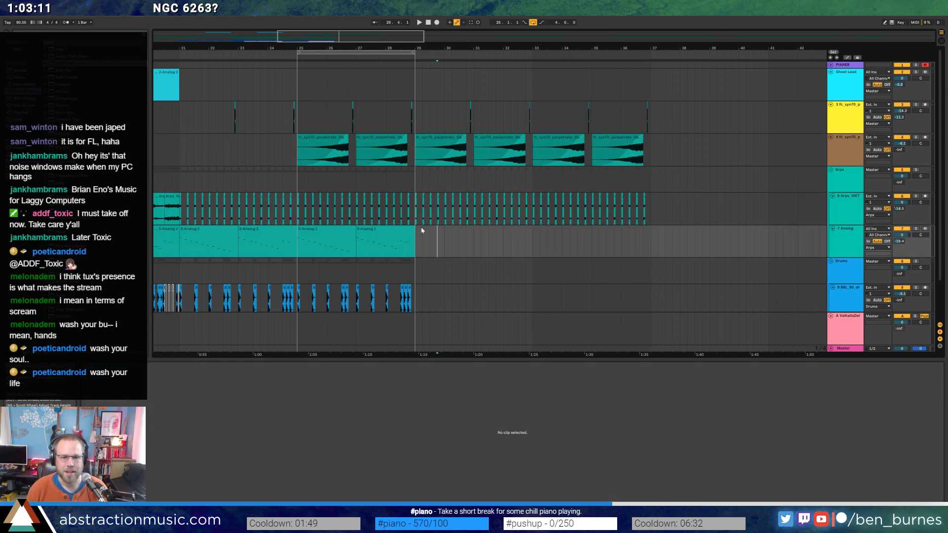
{"action": "scroll", "coordinate": [423, 217], "scroll_direction": "up", "scroll_amount": 3}
{"action": "left_click", "coordinate": [400, 198]}
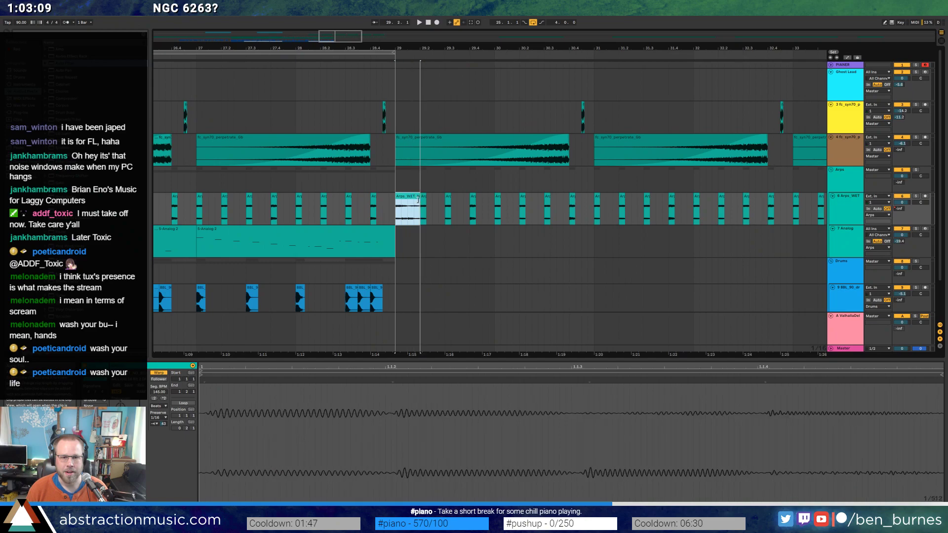
{"action": "key", "text": "space"}
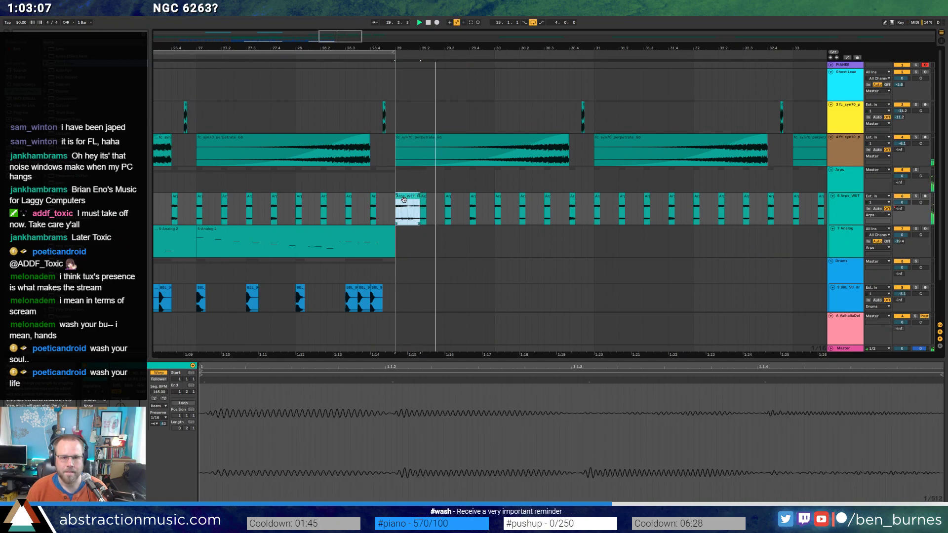
{"action": "key", "text": "ctrl+d"}
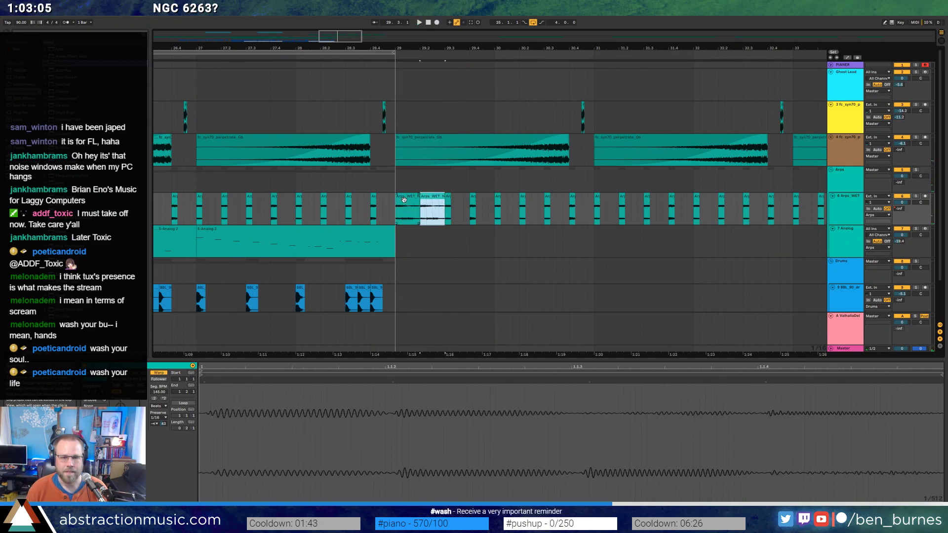
{"action": "key", "text": "ctrl+d"}
{"action": "key", "text": "ctrl+d"}
{"action": "key", "text": "ctrl+z"}
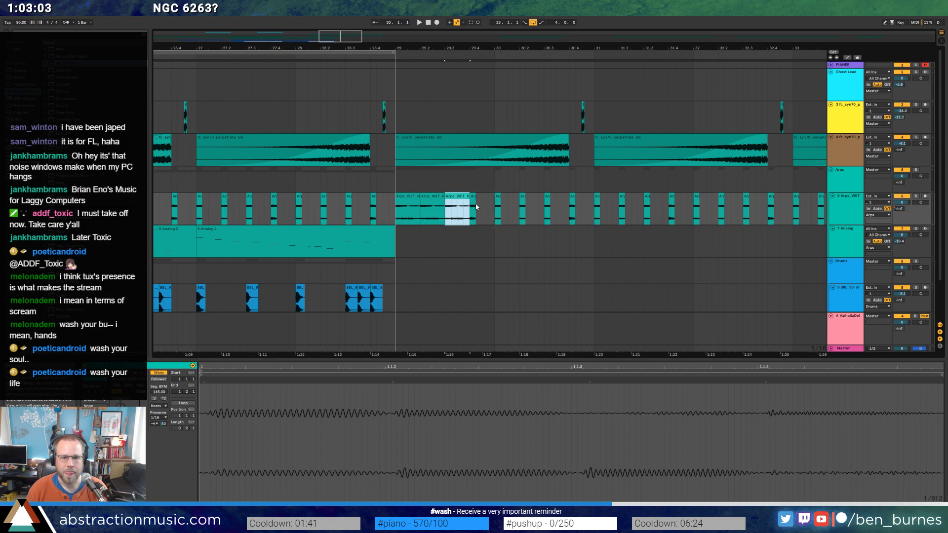
{"action": "key", "text": "ctrl+d"}
Duplicate the four full-beat Arps clips of bar 29 repeatedly through the end of bar 36.
{"action": "left_click", "coordinate": [415, 197], "text": "shift"}
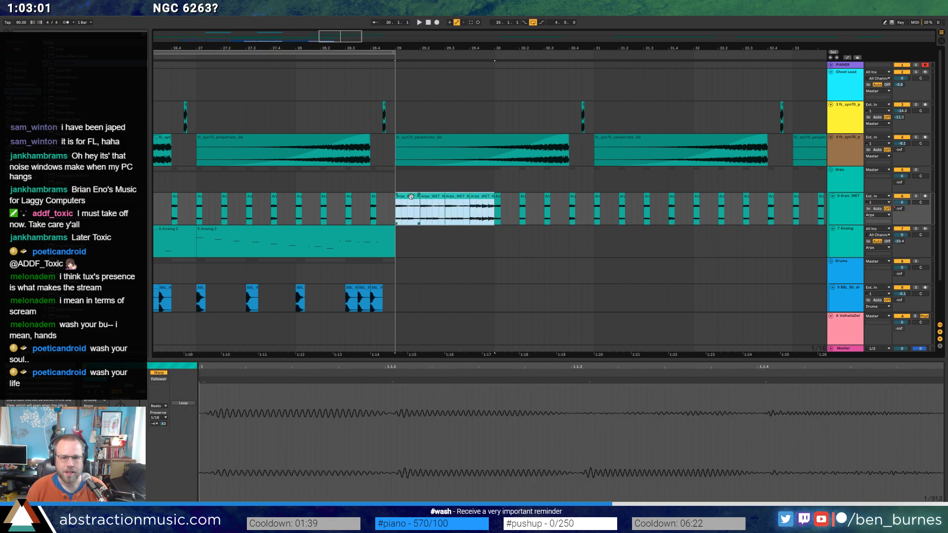
{"action": "key", "text": "ctrl+d"}
{"action": "key", "text": "ctrl+d"}
{"action": "key", "text": "ctrl+d"}
{"action": "scroll", "coordinate": [378, 157], "scroll_direction": "down", "scroll_amount": 3}
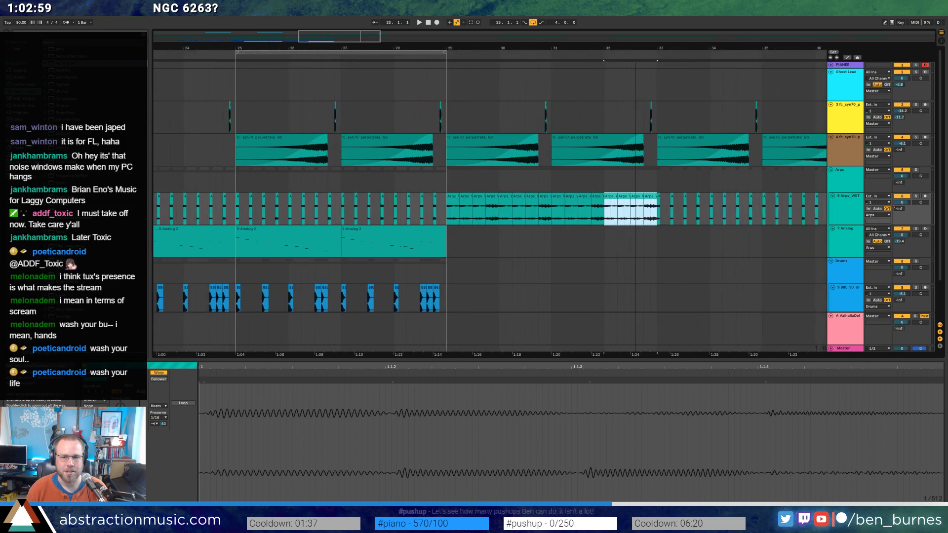
{"action": "key", "text": "ctrl+d"}
{"action": "key", "text": "ctrl+d"}
{"action": "key", "text": "ctrl+d"}
{"action": "key", "text": "ctrl+d"}
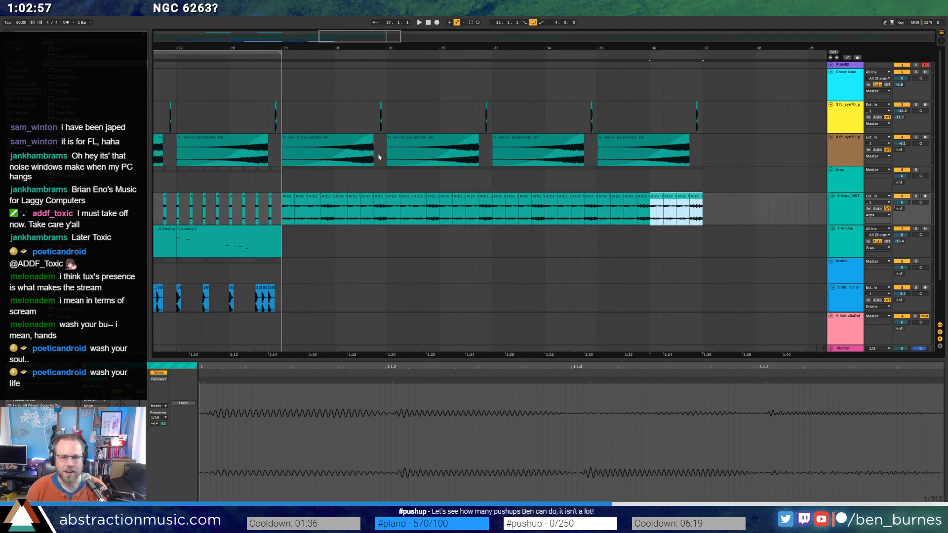
Set the arrangement loop to the Arps clips of bars 29 through 36 and play it.
{"action": "left_click", "coordinate": [290, 196]}
{"action": "left_click", "coordinate": [698, 196], "text": "shift"}
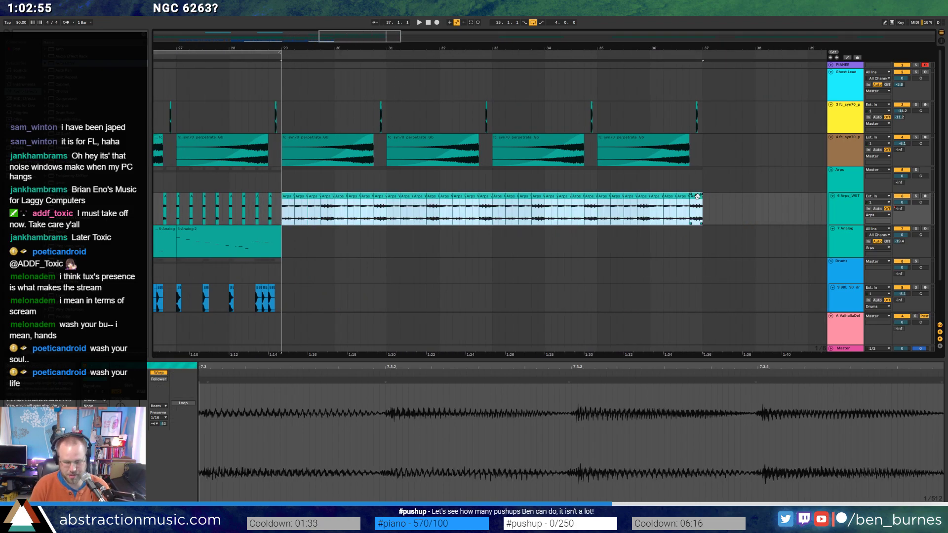
{"action": "key", "text": "ctrl+l"}
{"action": "key", "text": "space"}
{"action": "left_click_drag", "start_coordinate": [345, 40], "coordinate": [348, 36]}
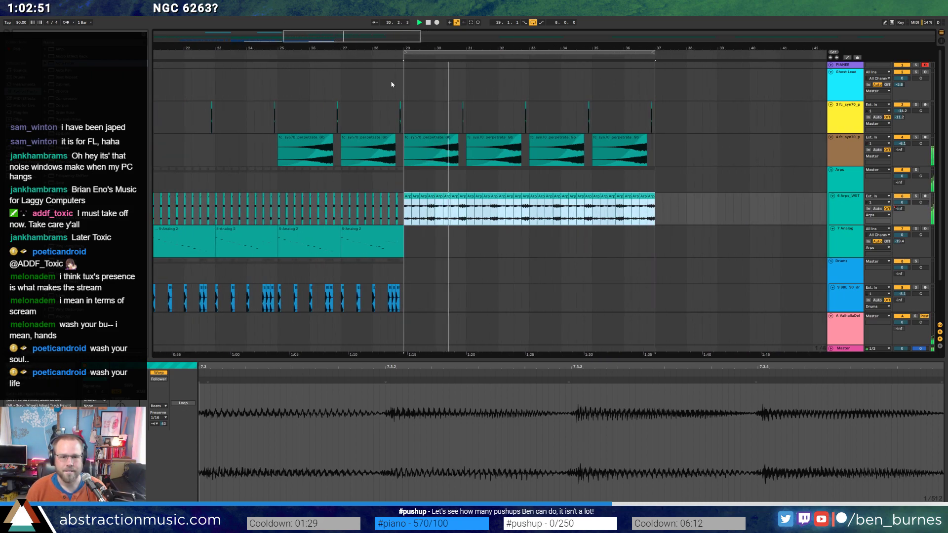
Shorten the last Arps clip of bars 30, 32, 34 and 36 to half a beat, leaving gaps for the synth hits.
{"action": "scroll", "coordinate": [463, 203], "scroll_direction": "up", "scroll_amount": 4}
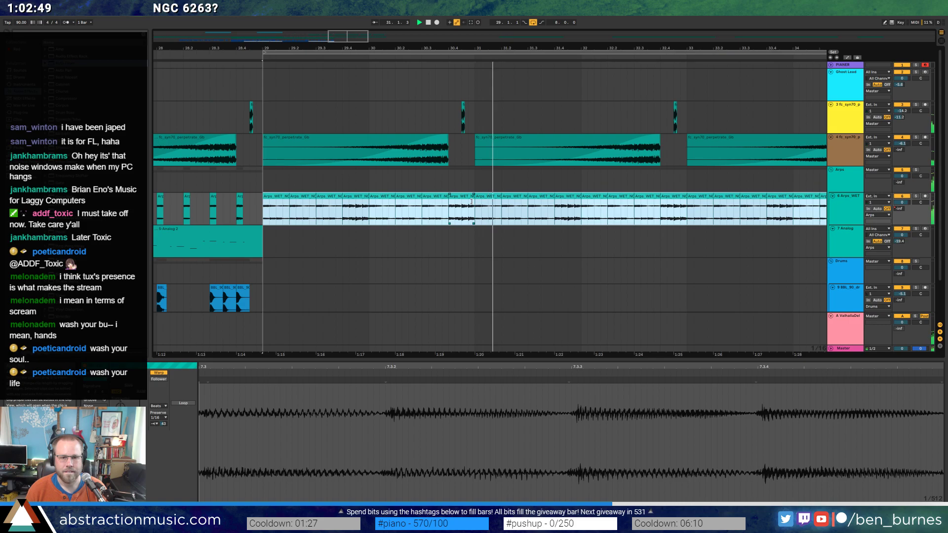
{"action": "left_click", "coordinate": [455, 207]}
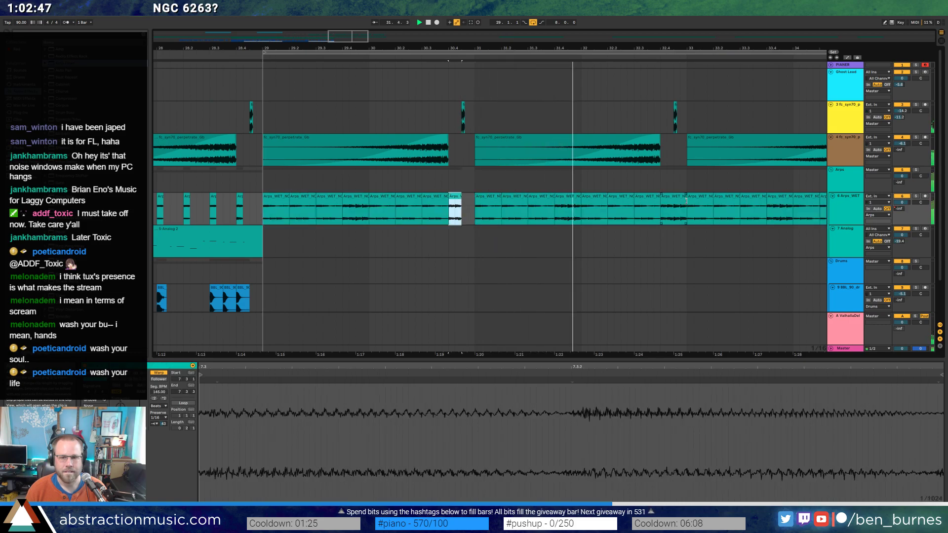
{"action": "key", "text": "ctrl+v"}
{"action": "scroll", "coordinate": [458, 199], "scroll_direction": "down", "scroll_amount": 3}
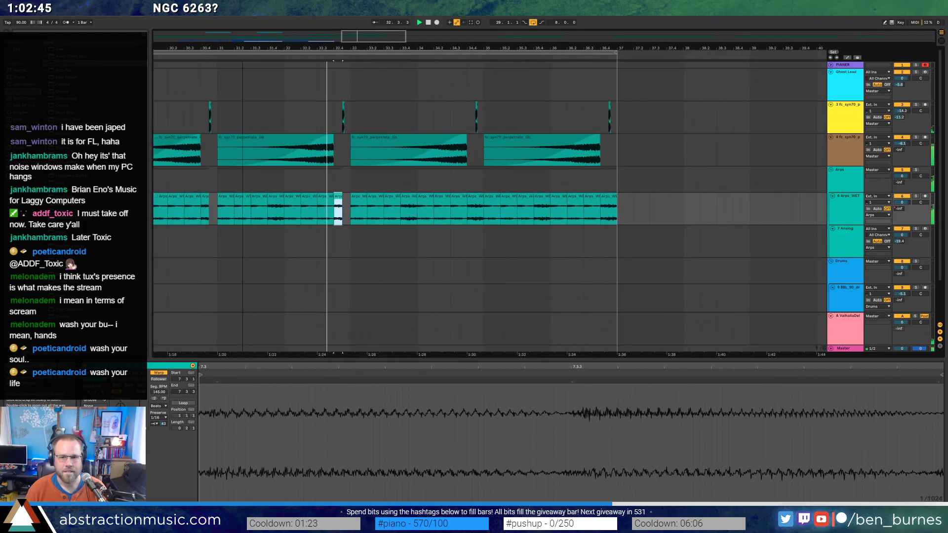
{"action": "left_click", "coordinate": [458, 198]}
{"action": "key", "text": "ctrl+v"}
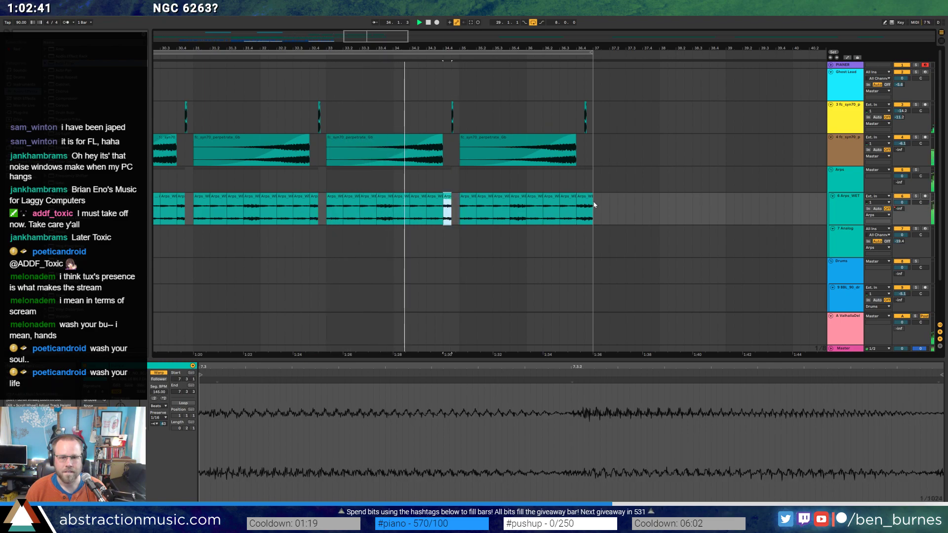
{"action": "left_click_drag", "start_coordinate": [591, 199], "coordinate": [586, 201]}
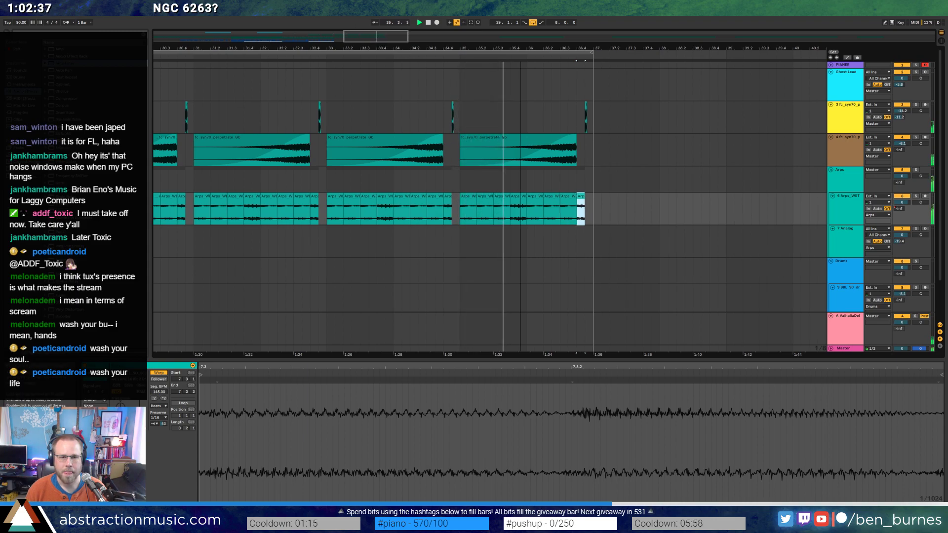
Reshape the fade-in curves of the four swelling synth clips in bars 29 through 36 to rise earlier.
{"action": "left_click_drag", "start_coordinate": [522, 48], "coordinate": [227, 154]}
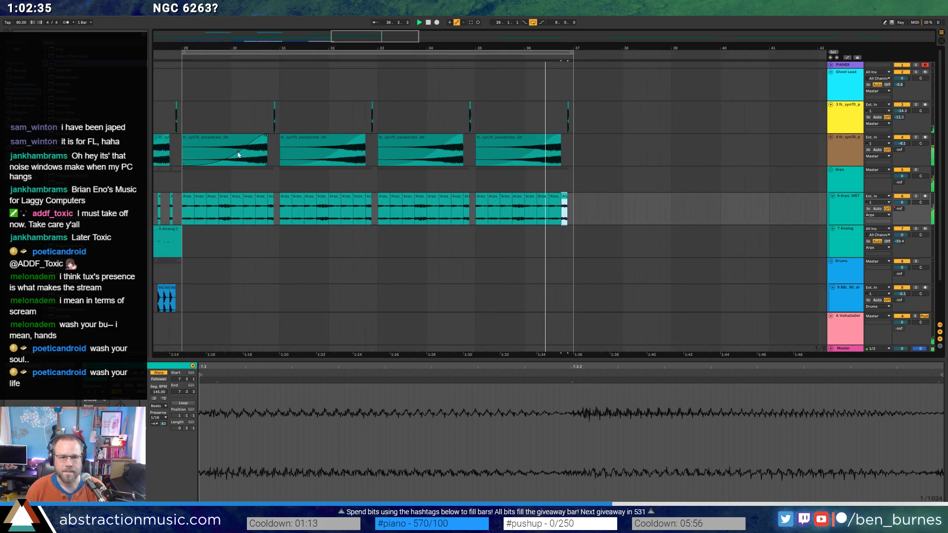
{"action": "left_click", "coordinate": [224, 152]}
{"action": "left_click", "coordinate": [338, 152]}
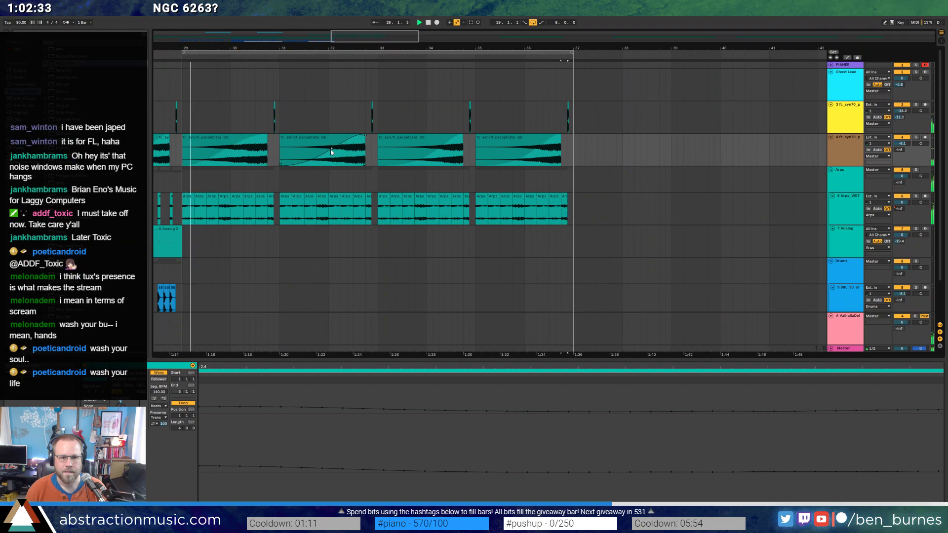
{"action": "left_click", "coordinate": [439, 154]}
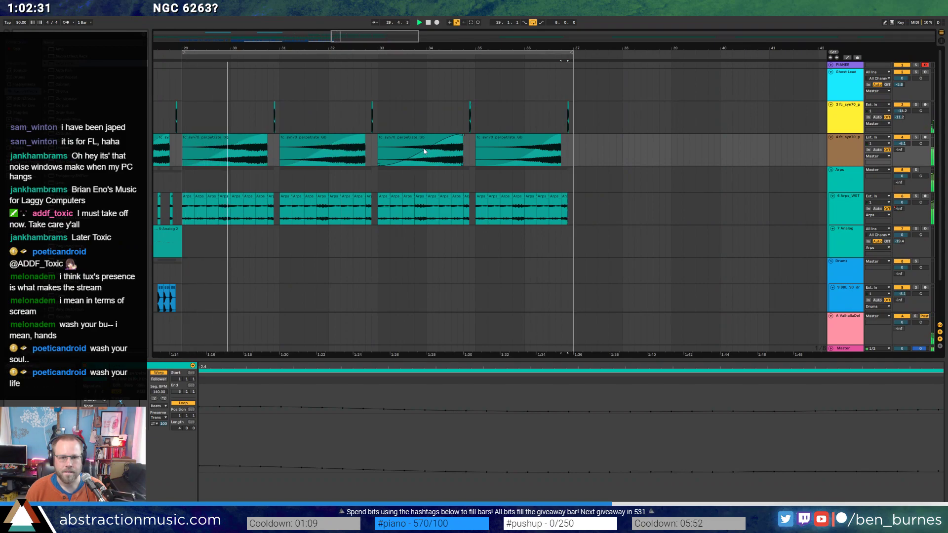
{"action": "left_click", "coordinate": [515, 150]}
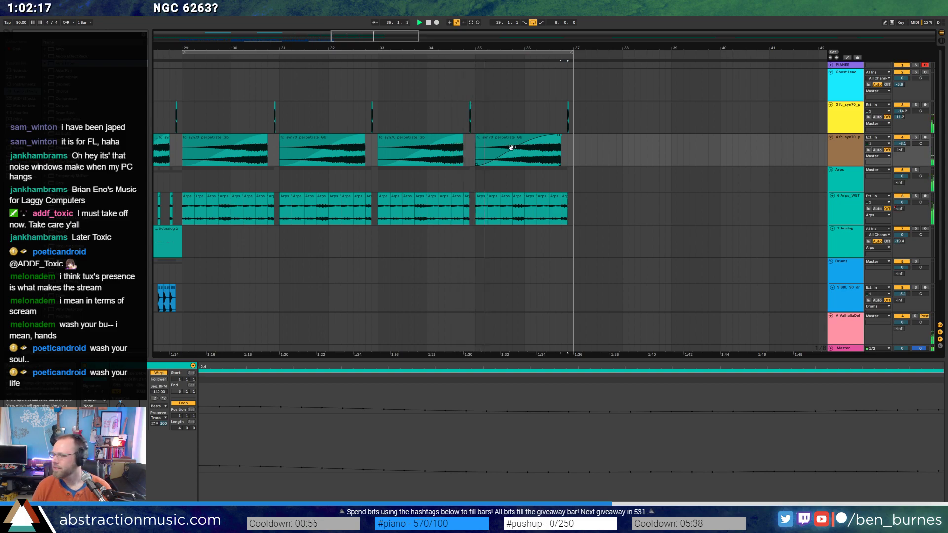
Copy the sliced drum loop clips of bars 5 through 12 to bars 29 through 36 on the same track and play the loop.
{"action": "scroll", "coordinate": [425, 133], "scroll_direction": "left", "scroll_amount": 4}
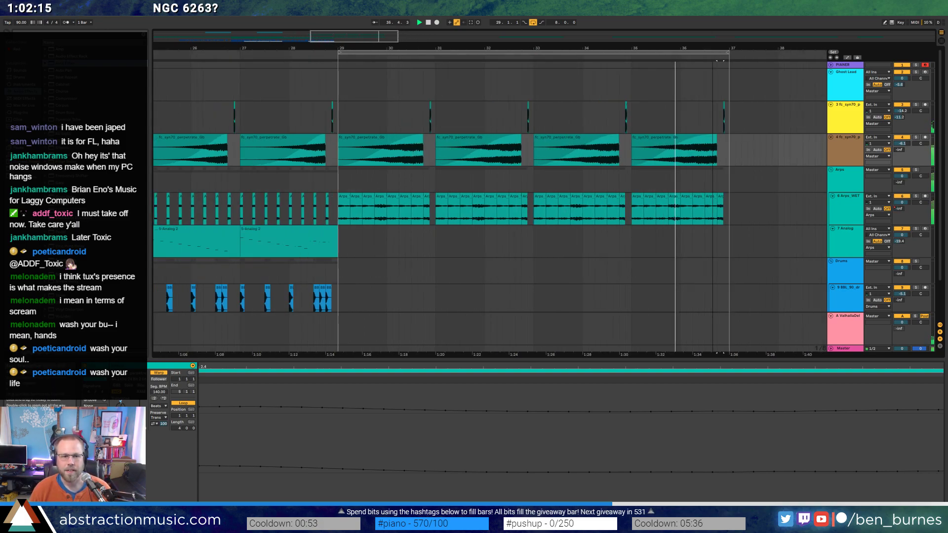
{"action": "scroll", "coordinate": [420, 132], "scroll_direction": "down", "scroll_amount": 2}
{"action": "scroll", "coordinate": [420, 132], "scroll_direction": "down", "scroll_amount": 1}
{"action": "left_click_drag", "start_coordinate": [420, 48], "coordinate": [489, 22]}
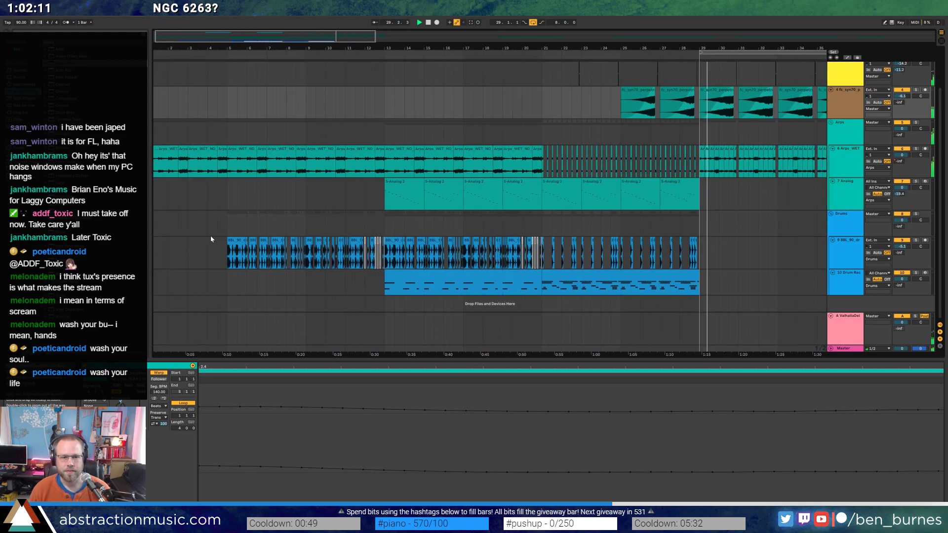
{"action": "left_click", "coordinate": [228, 249]}
{"action": "left_click_drag", "start_coordinate": [371, 255], "coordinate": [384, 255]}
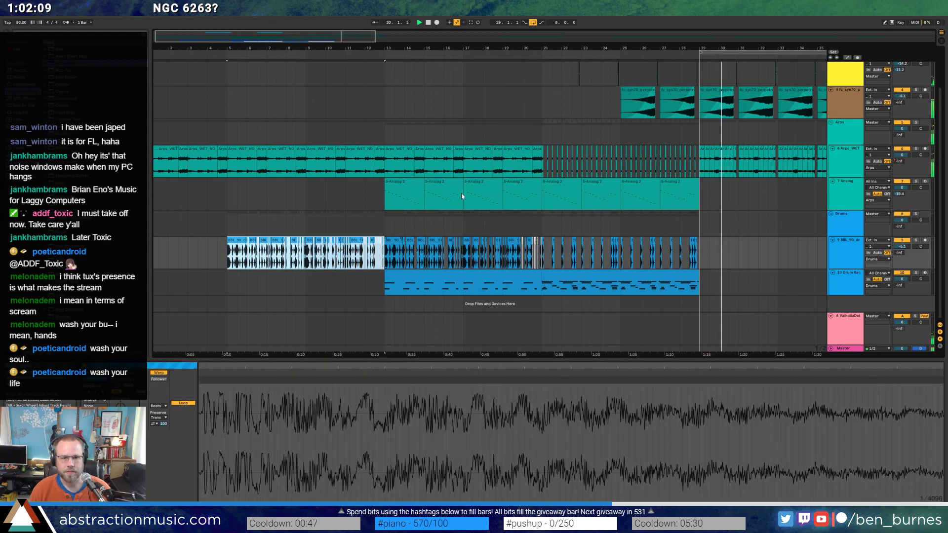
{"action": "left_click", "coordinate": [701, 251]}
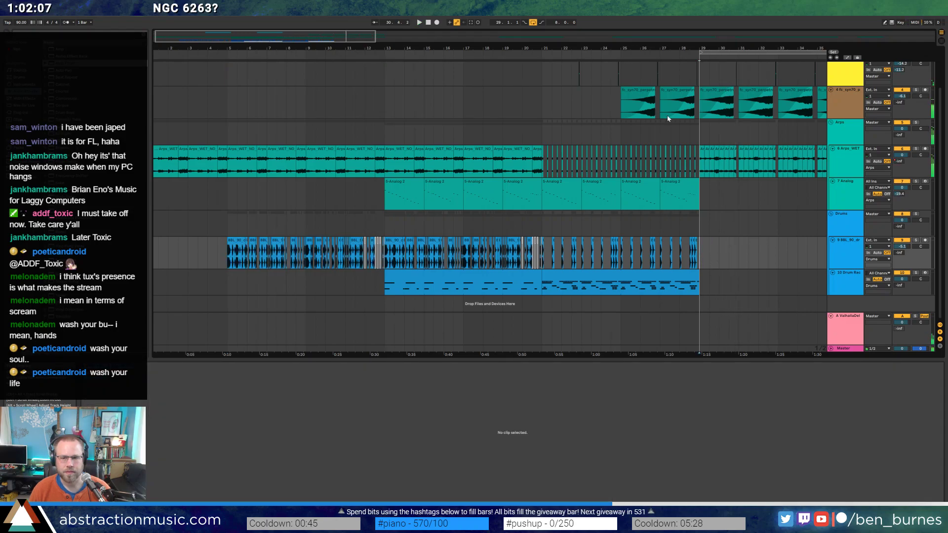
{"action": "left_click_drag", "start_coordinate": [347, 35], "coordinate": [458, 35]}
{"action": "left_click", "coordinate": [445, 52]}
{"action": "key", "text": "space"}
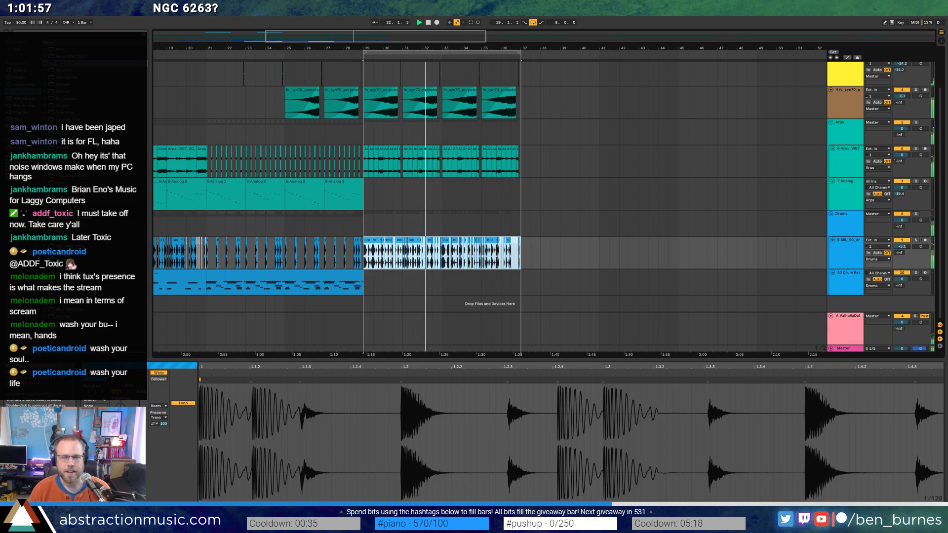
Deactivate the last half-beat Arps clips at the ends of bars 32 and 36.
{"action": "left_click_drag", "start_coordinate": [376, 36], "coordinate": [358, 36]}
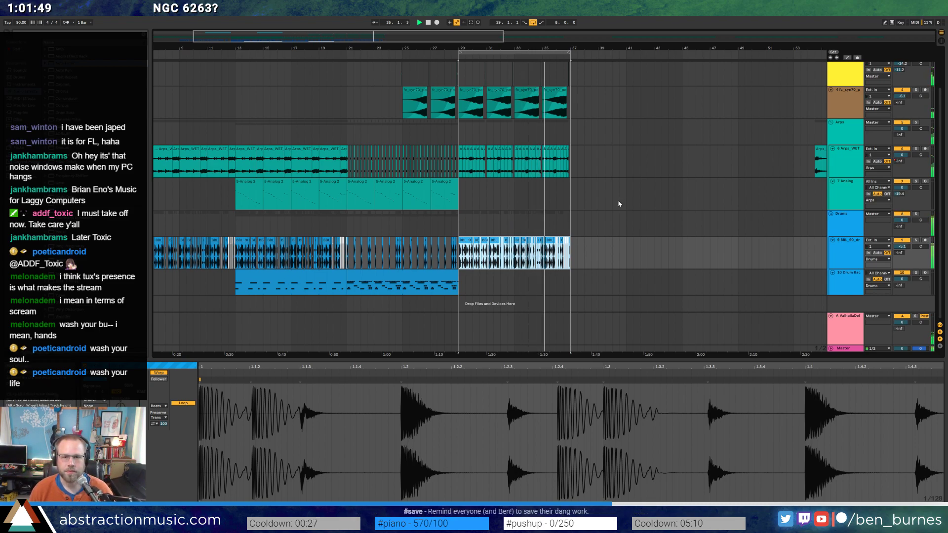
{"action": "scroll", "coordinate": [565, 175], "scroll_direction": "up", "scroll_amount": 2}
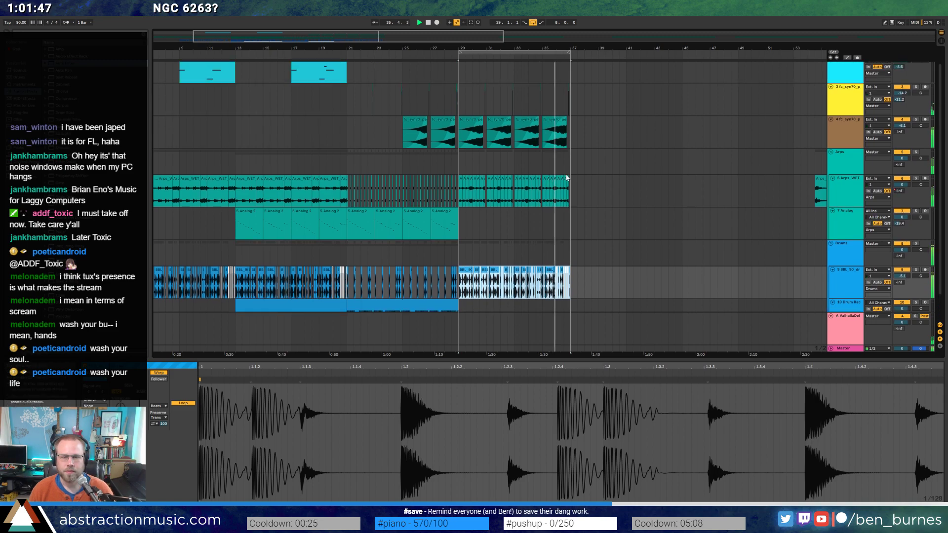
{"action": "left_click", "coordinate": [566, 178]}
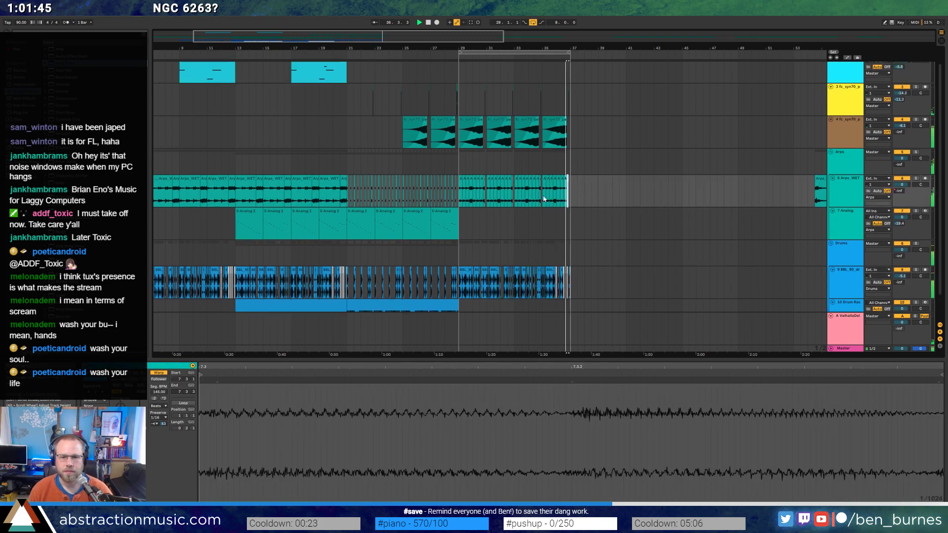
{"action": "left_click", "coordinate": [540, 179]}
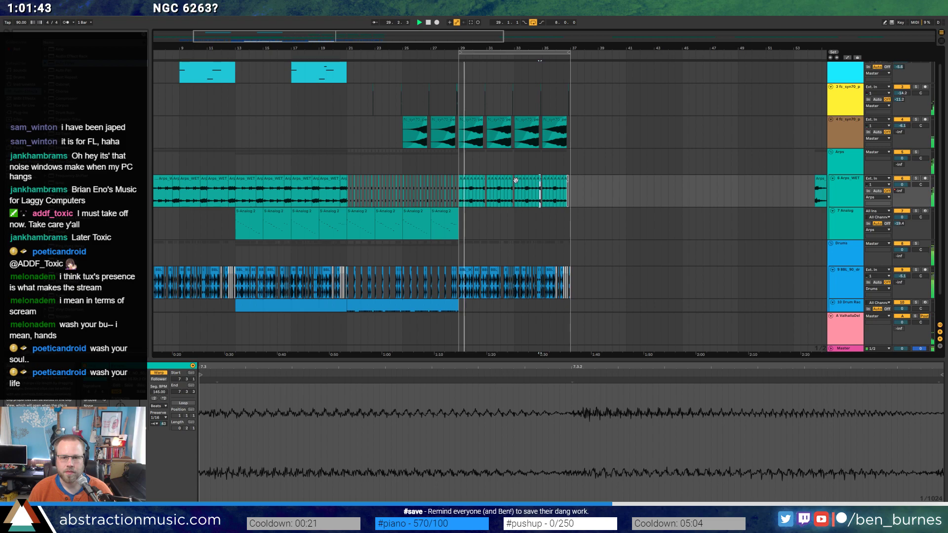
{"action": "left_click", "coordinate": [511, 179]}
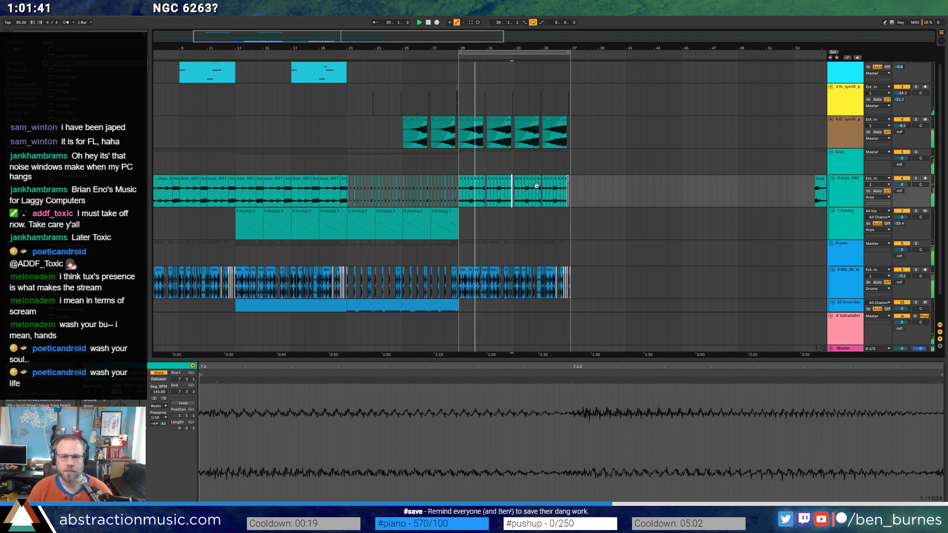
{"action": "left_click", "coordinate": [483, 179]}
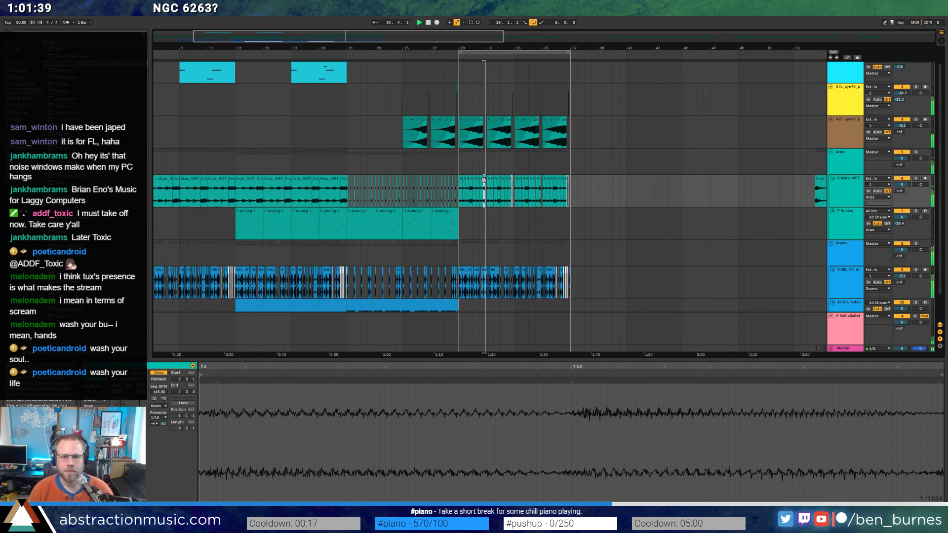
Deactivate the short drum loop slices under the synth hits at the ends of bars 32 and 36.
{"action": "scroll", "coordinate": [521, 295], "scroll_direction": "up", "scroll_amount": 5, "text": "ctrl"}
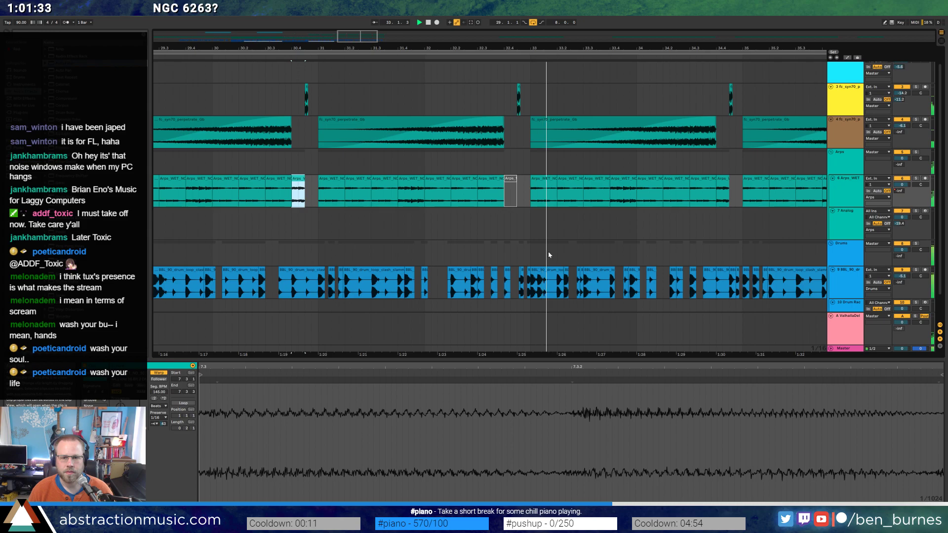
{"action": "left_click", "coordinate": [518, 285]}
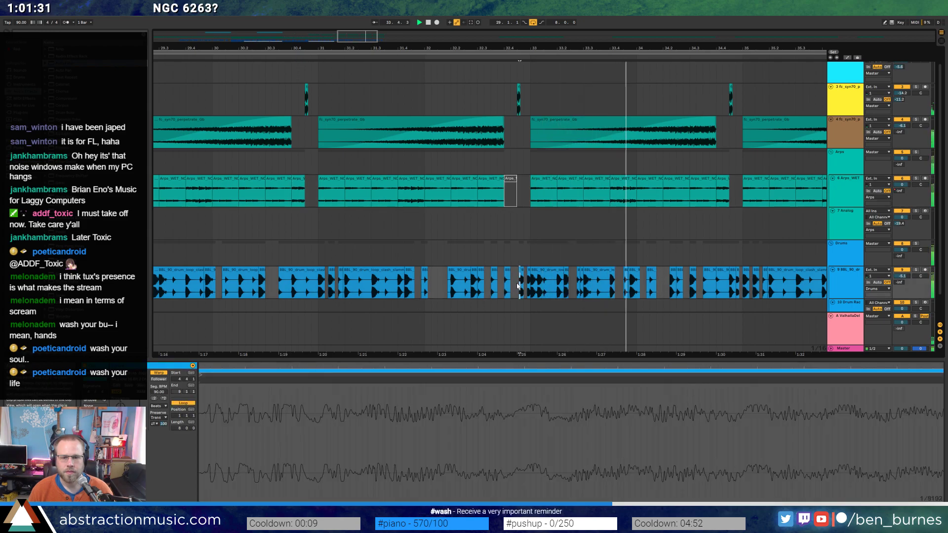
{"action": "left_click", "coordinate": [521, 284]}
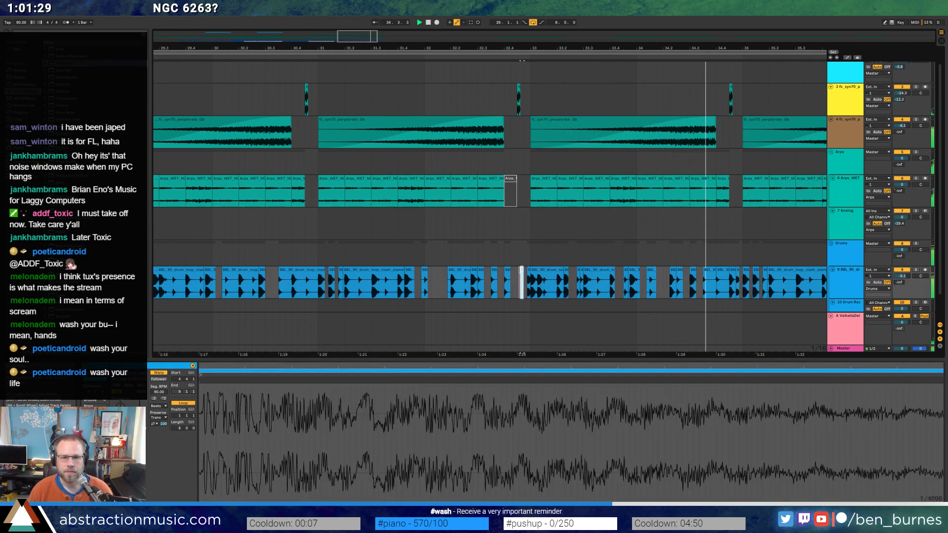
{"action": "left_click_drag", "start_coordinate": [359, 38], "coordinate": [387, 38]}
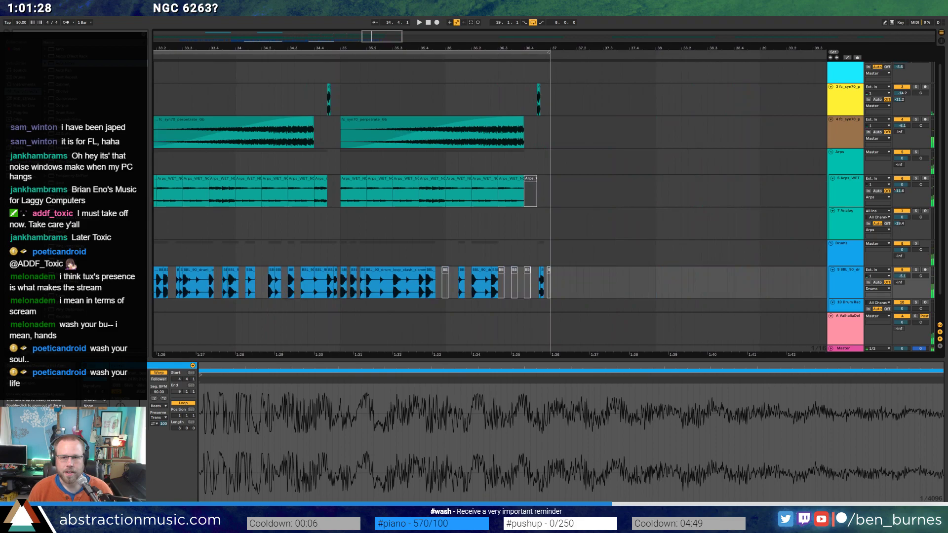
{"action": "left_click", "coordinate": [475, 271]}
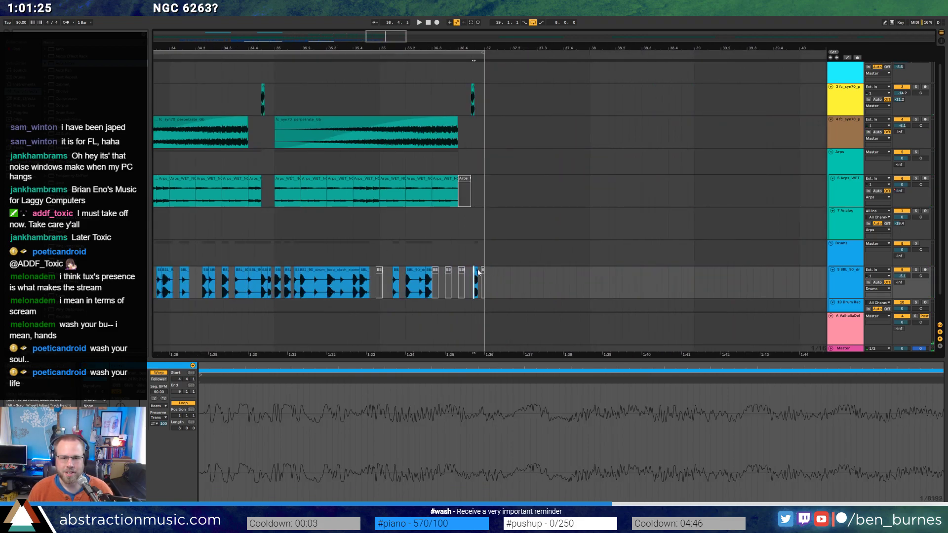
{"action": "left_click", "coordinate": [477, 272]}
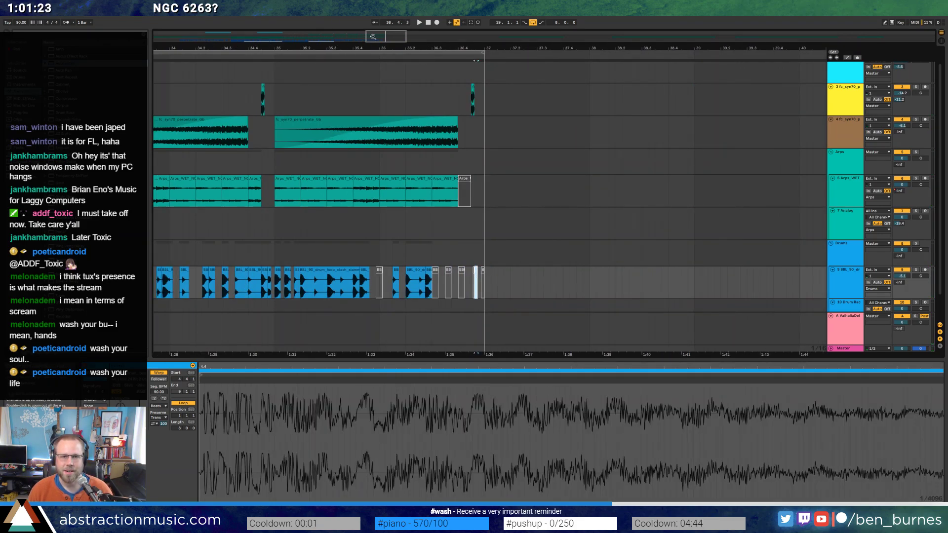
Copy the Drum Rack MIDI clip of bars 13 through 20 to bars 29 through 36 and play the loop.
{"action": "left_click_drag", "start_coordinate": [373, 36], "coordinate": [333, 114]}
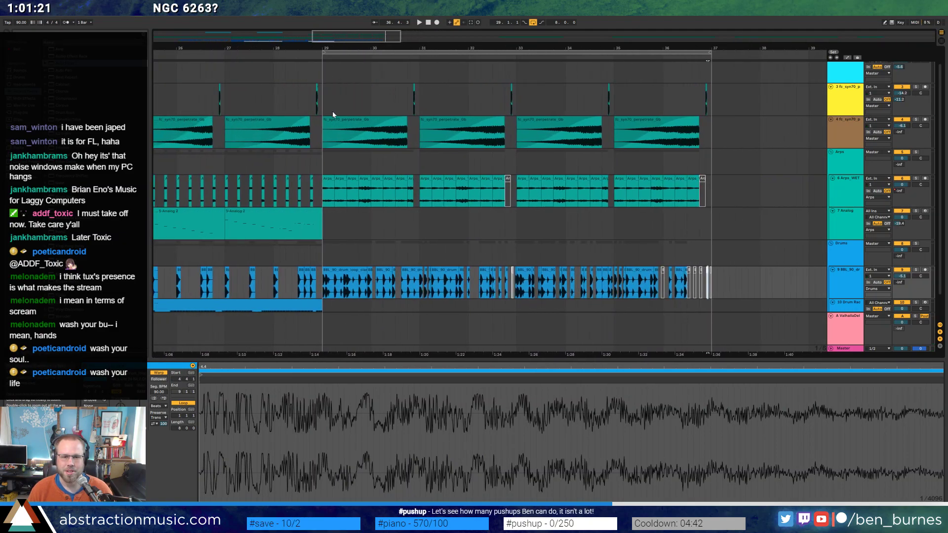
{"action": "scroll", "coordinate": [515, 183], "scroll_direction": "down", "scroll_amount": 5}
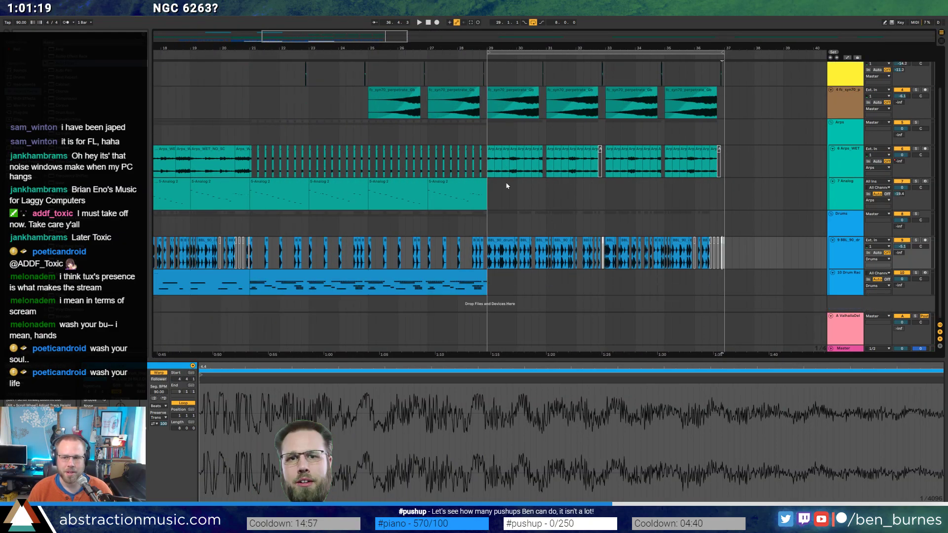
{"action": "scroll", "coordinate": [516, 182], "scroll_direction": "down", "scroll_amount": 2}
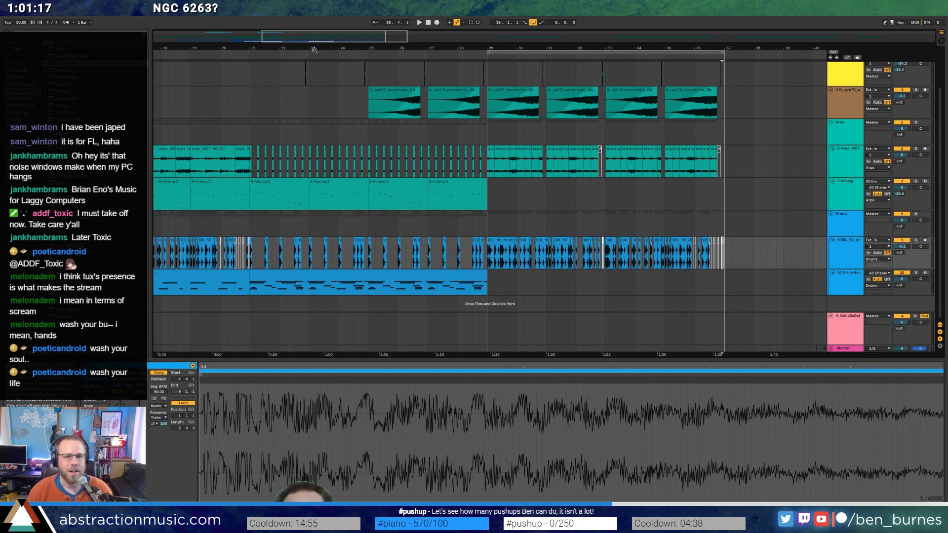
{"action": "scroll", "coordinate": [341, 89], "scroll_direction": "down", "scroll_amount": 4}
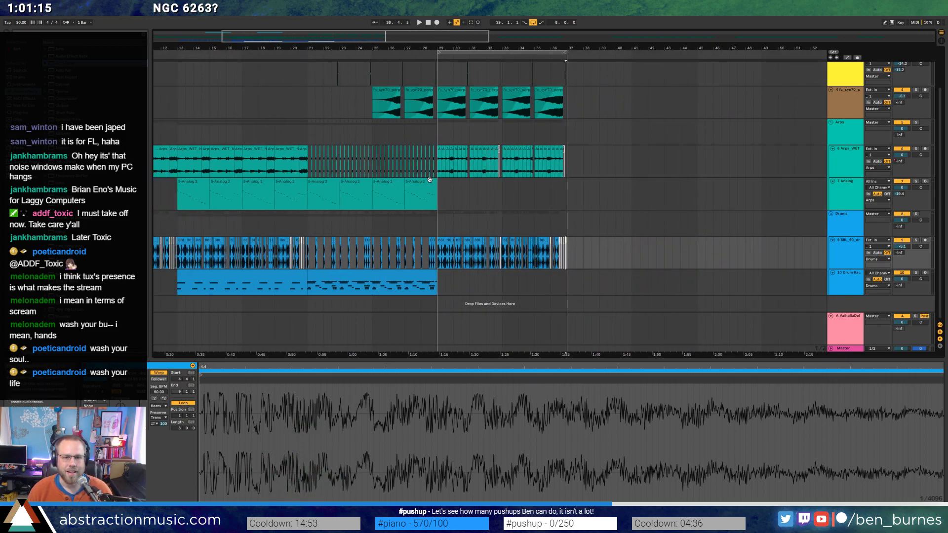
{"action": "left_click", "coordinate": [280, 279]}
{"action": "key", "text": "ctrl+c"}
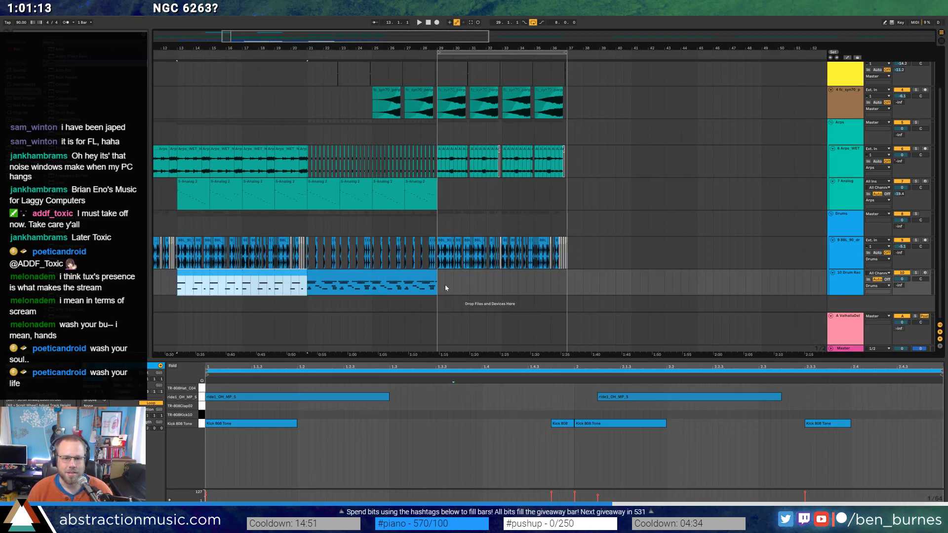
{"action": "left_click", "coordinate": [440, 284]}
{"action": "key", "text": "ctrl+v"}
{"action": "scroll", "coordinate": [487, 277], "scroll_direction": "up", "scroll_amount": 5}
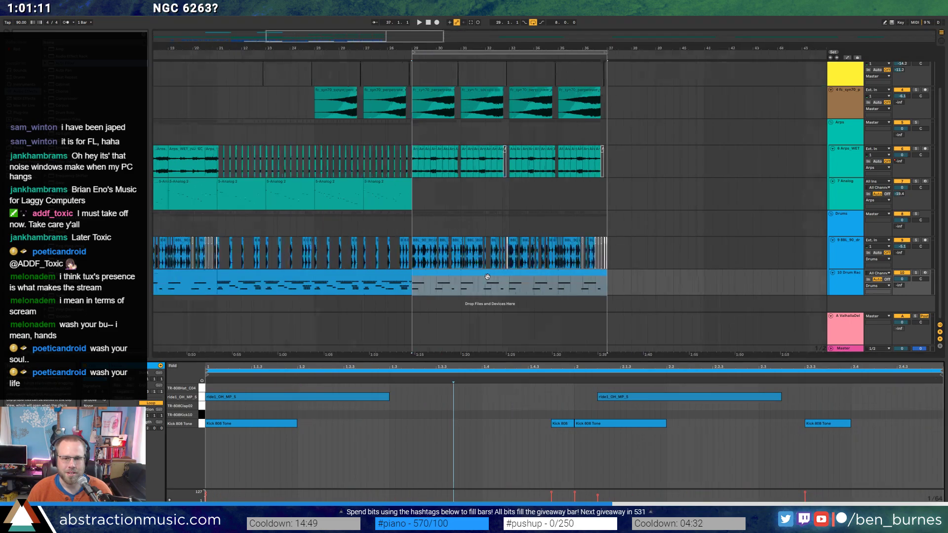
{"action": "left_click_drag", "start_coordinate": [392, 31], "coordinate": [384, 26]}
{"action": "key", "text": "space"}
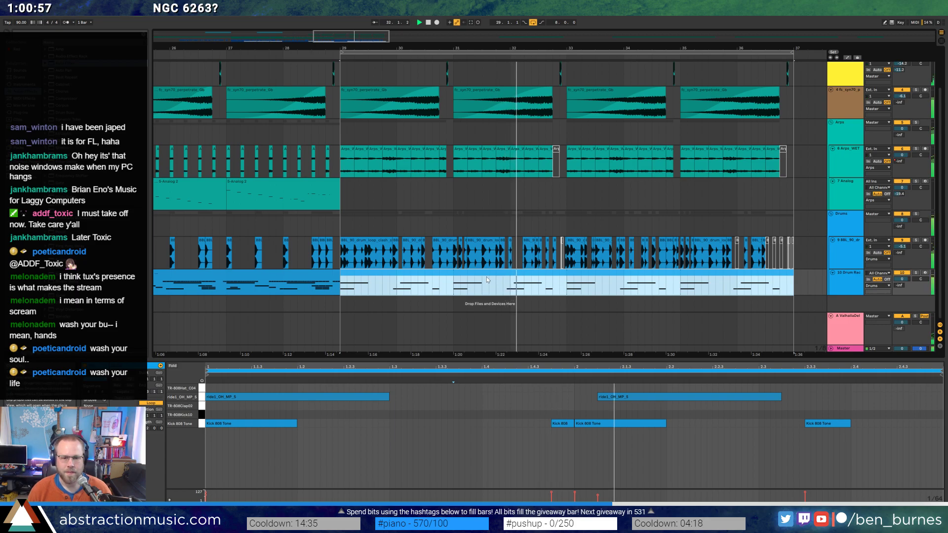
Show the Drum Rack's devices for the copied clip and bring up the Kick 808 Tone sampler with its tuner.
{"action": "key", "text": "shift+Tab"}
{"action": "left_click", "coordinate": [380, 323]}
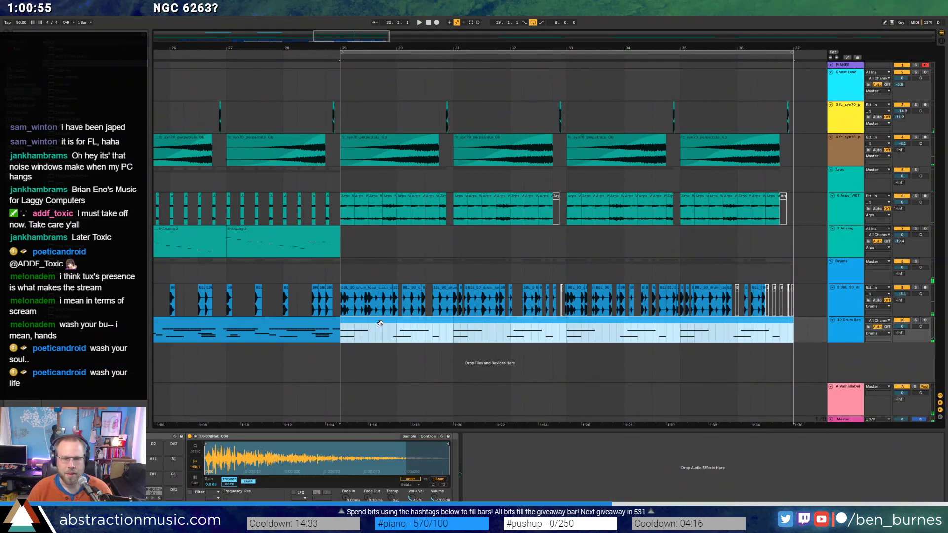
{"action": "key", "text": "shift+Tab"}
{"action": "key", "text": "shift+Tab"}
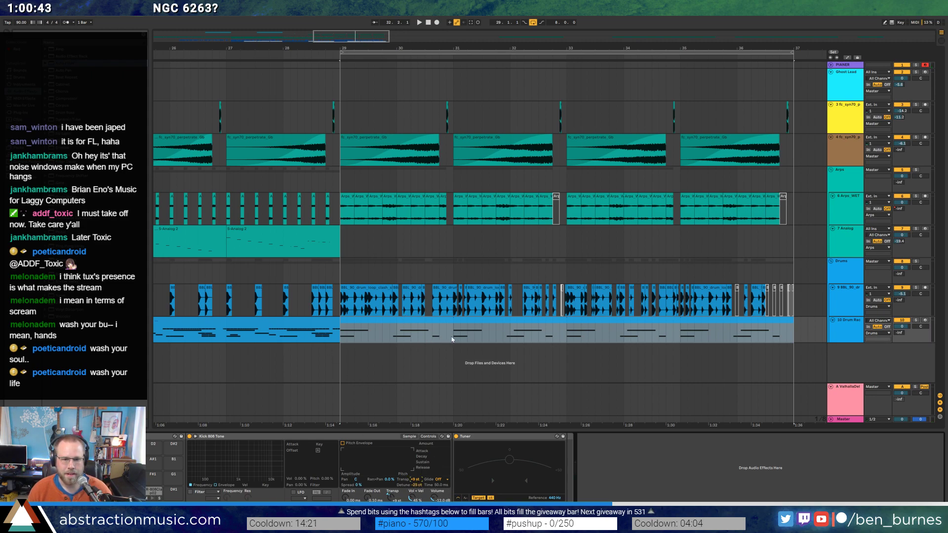
Automate the Kick 808 Tone's Transpose down to +4 st across bars 31 and 32 in the enlarged Drum Rack track and play it.
{"action": "left_click_drag", "start_coordinate": [351, 37], "coordinate": [323, 37]}
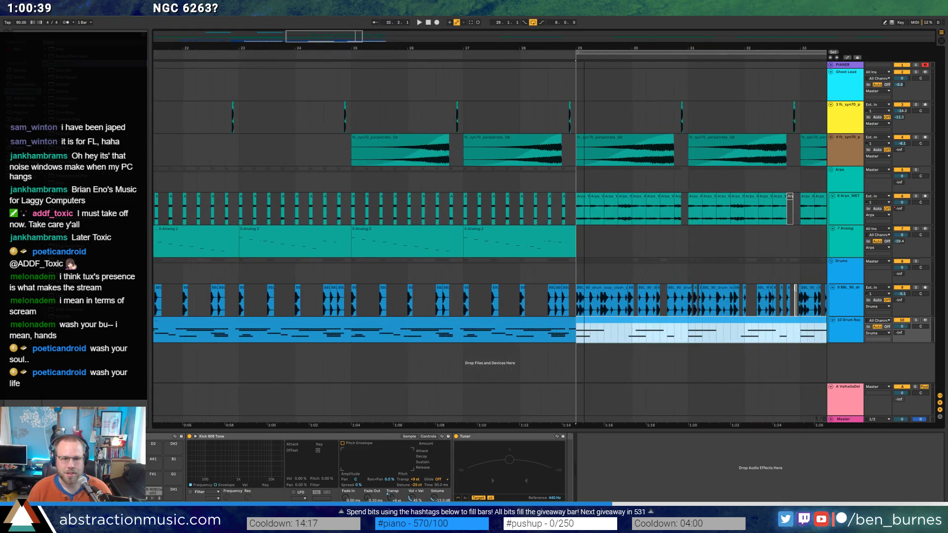
{"action": "scroll", "coordinate": [307, 96], "scroll_direction": "right", "scroll_amount": 5}
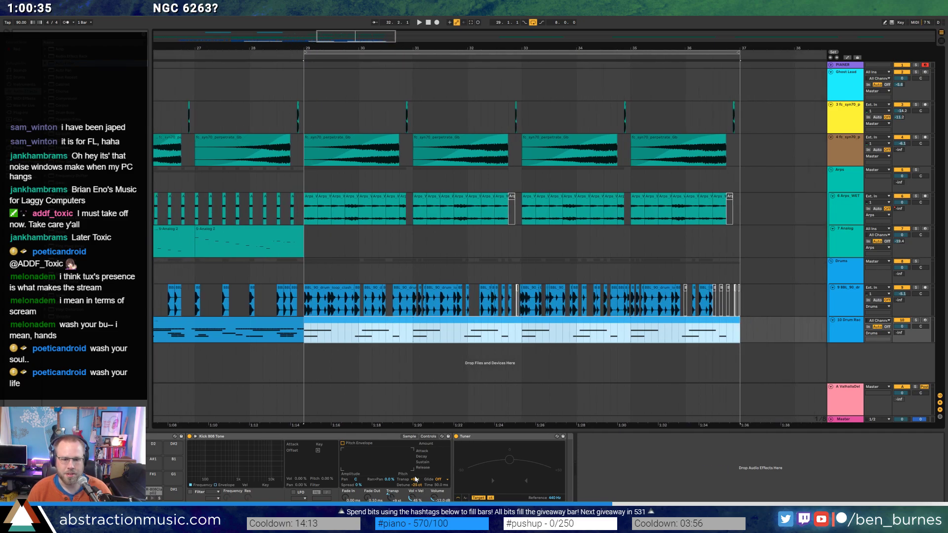
{"action": "key", "text": "a"}
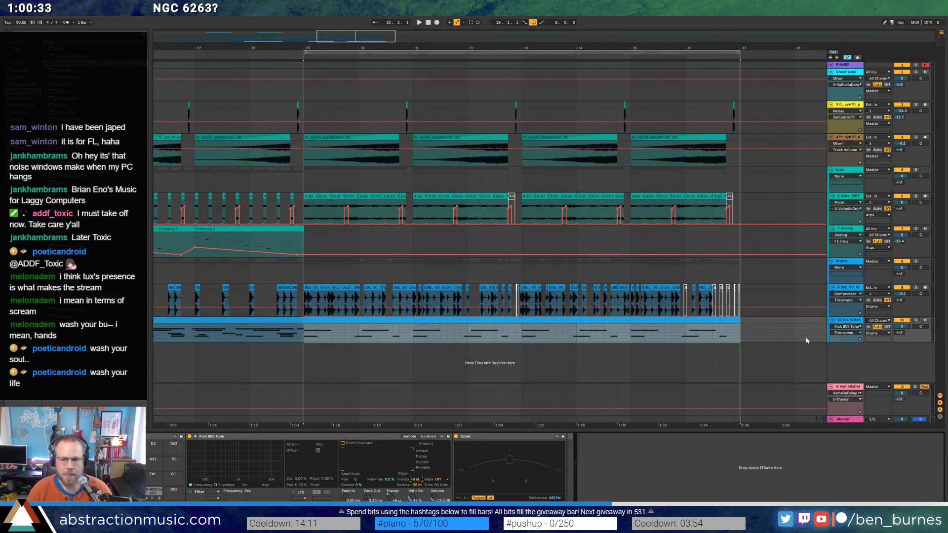
{"action": "left_click_drag", "start_coordinate": [842, 342], "coordinate": [842, 374]}
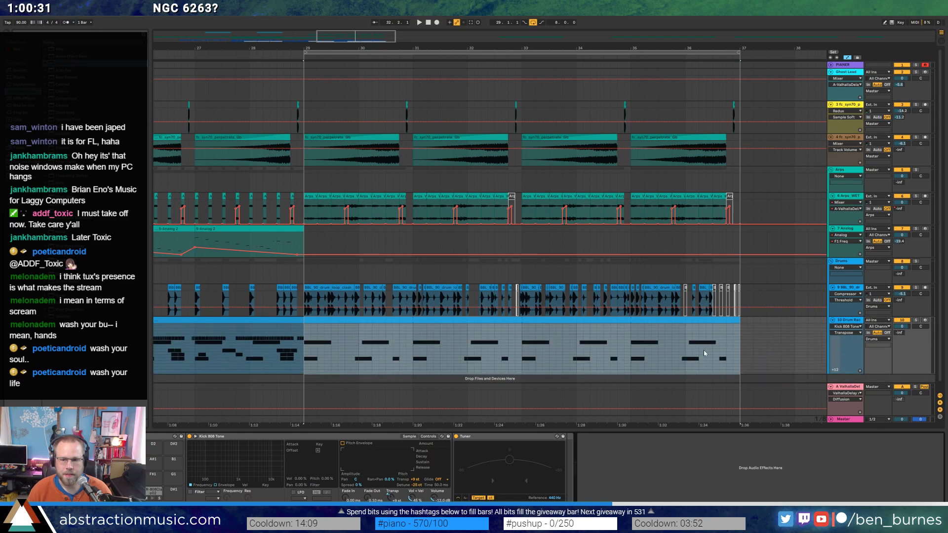
{"action": "left_click", "coordinate": [412, 344]}
{"action": "left_click_drag", "start_coordinate": [522, 356], "coordinate": [414, 354]}
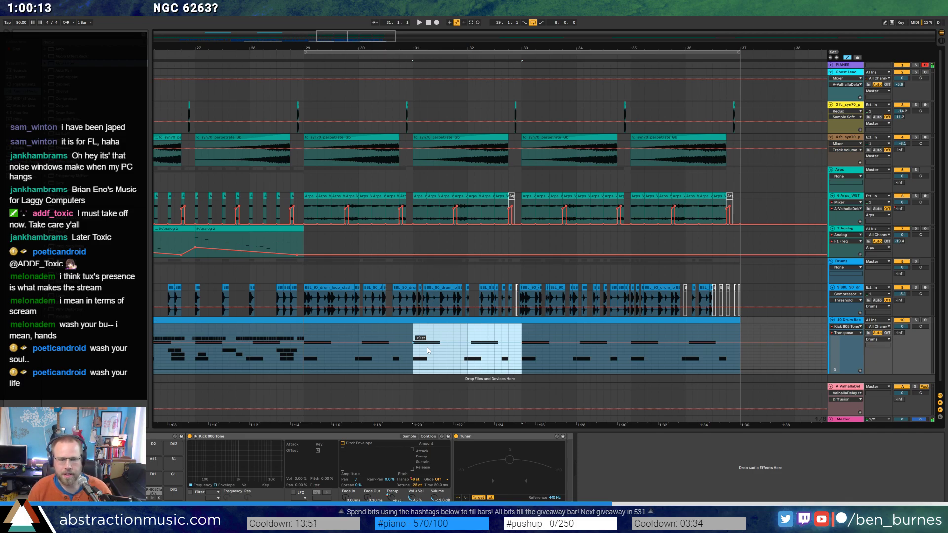
{"action": "left_click_drag", "start_coordinate": [426, 342], "coordinate": [427, 354]}
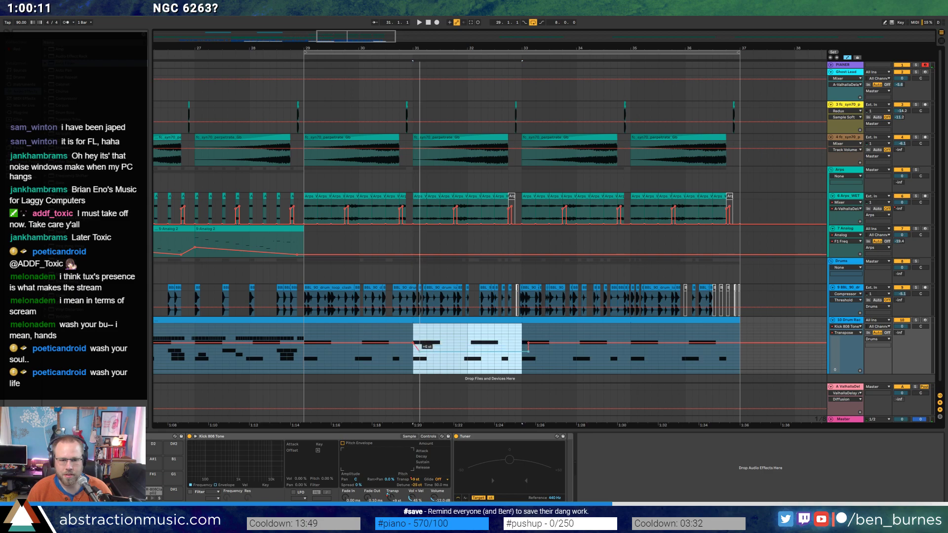
{"action": "key", "text": "space"}
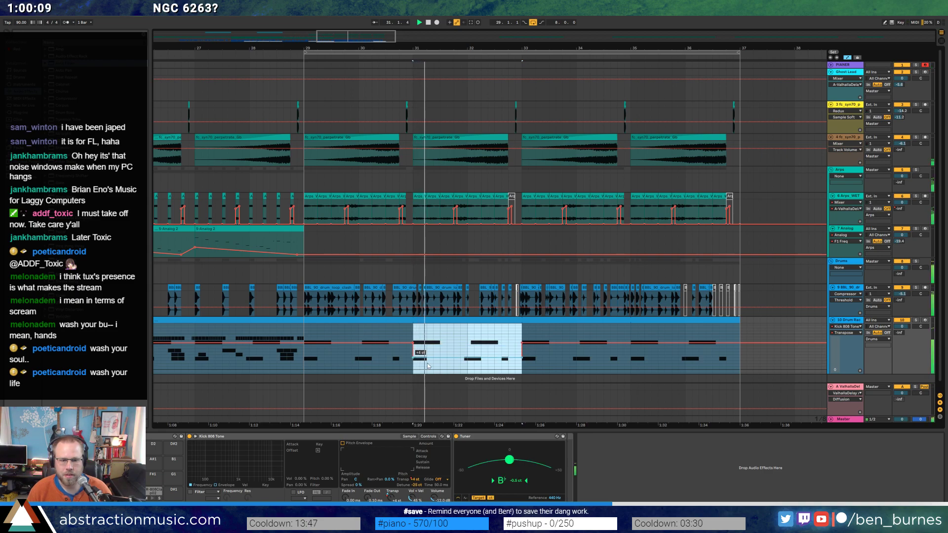
Duplicate bars 29 through 32 of the Drum Rack track with their Transpose automation onto bars 33 through 36, and hide the automation lanes.
{"action": "left_click_drag", "start_coordinate": [520, 345], "coordinate": [305, 331]}
{"action": "key", "text": "ctrl+d"}
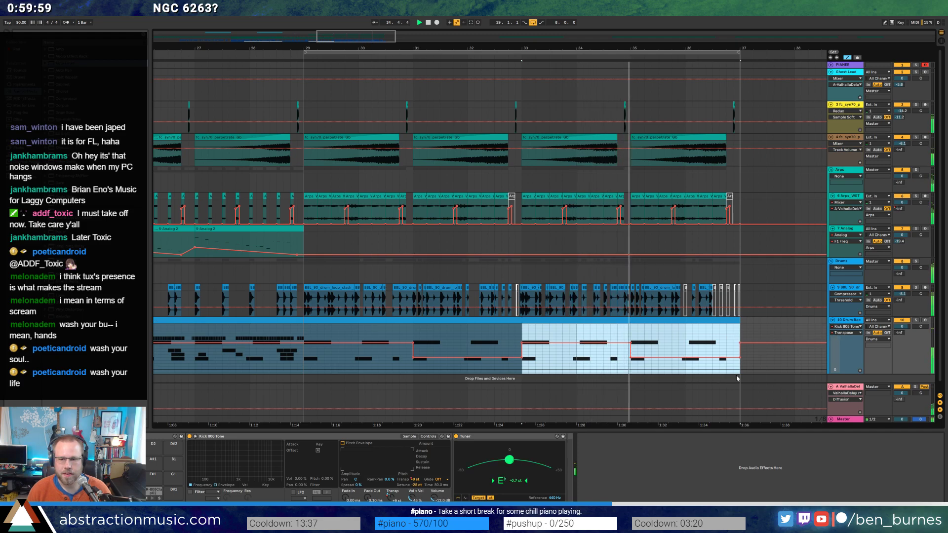
{"action": "key", "text": "a"}
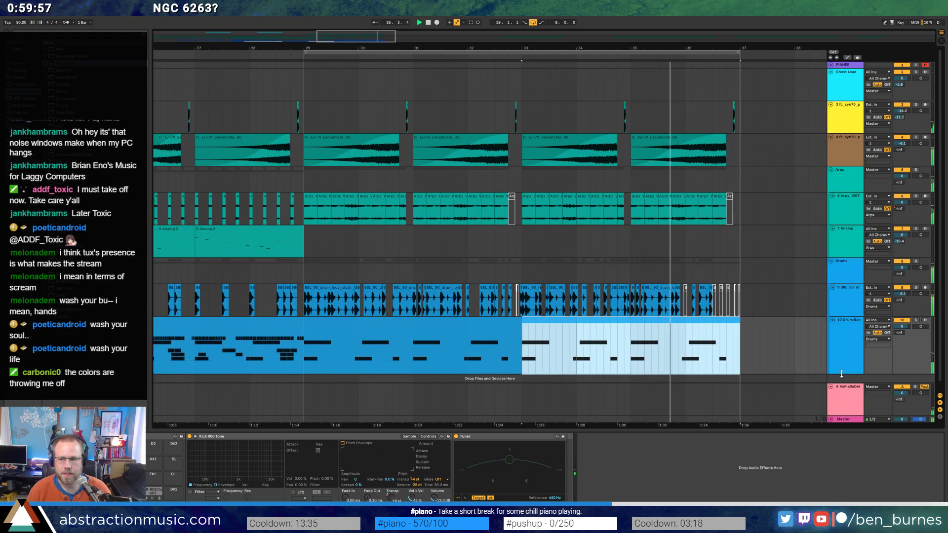
Reduce the Drum Rack track's height, stop playback, and rename the Analog track as Analog Arp.
{"action": "left_click_drag", "start_coordinate": [842, 374], "coordinate": [842, 349]}
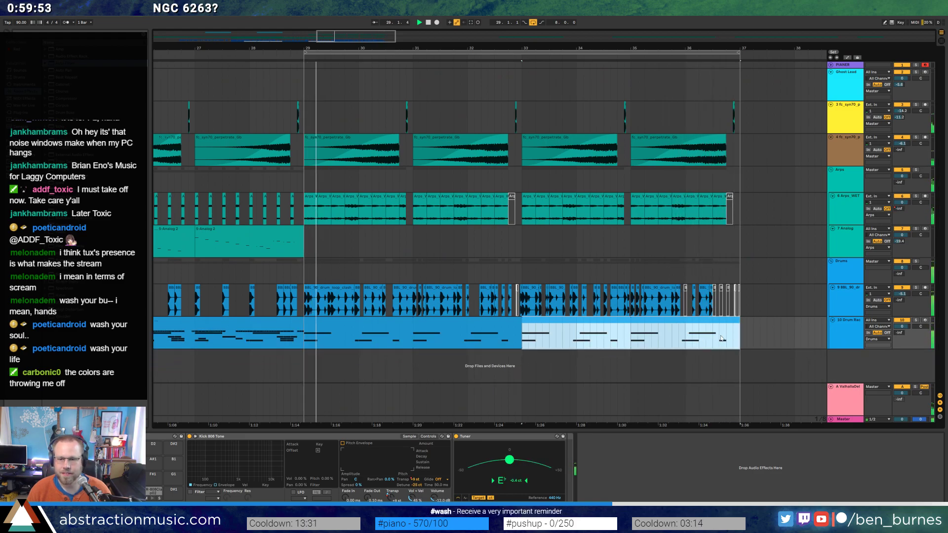
{"action": "key", "text": "space"}
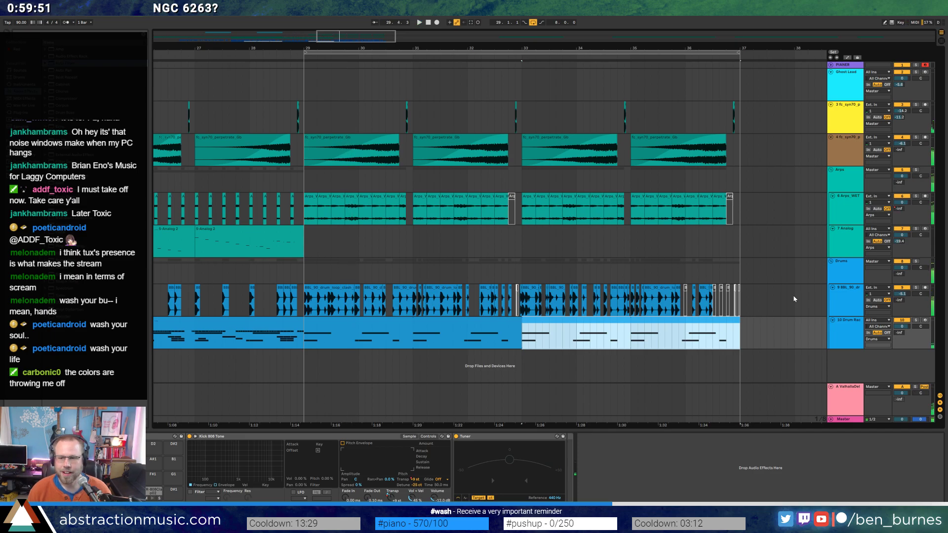
{"action": "left_click", "coordinate": [855, 246]}
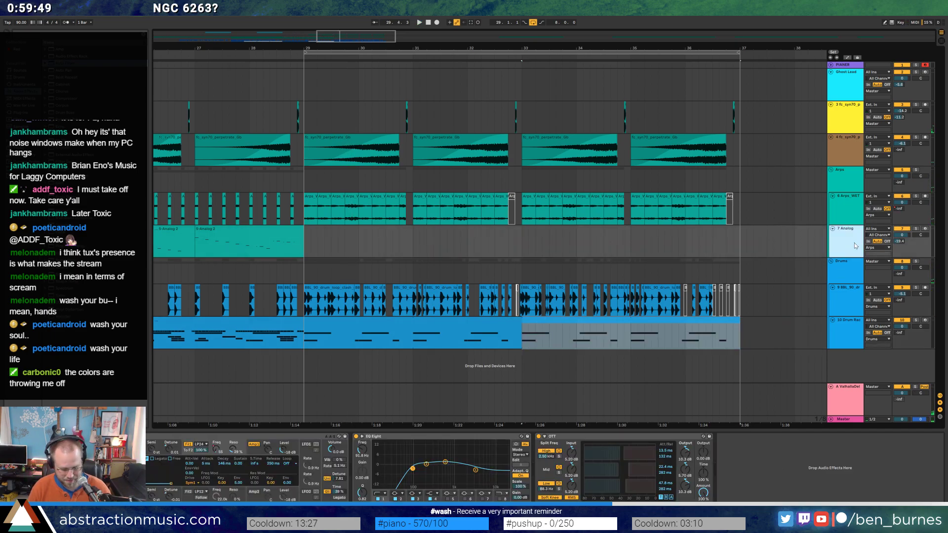
{"action": "type", "text": "Anal"}
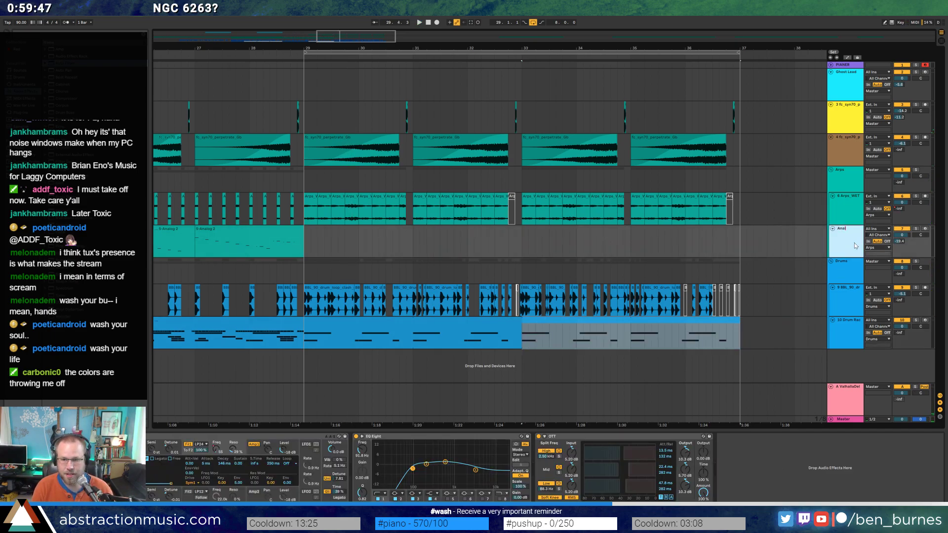
{"action": "type", "text": "og Arp"}
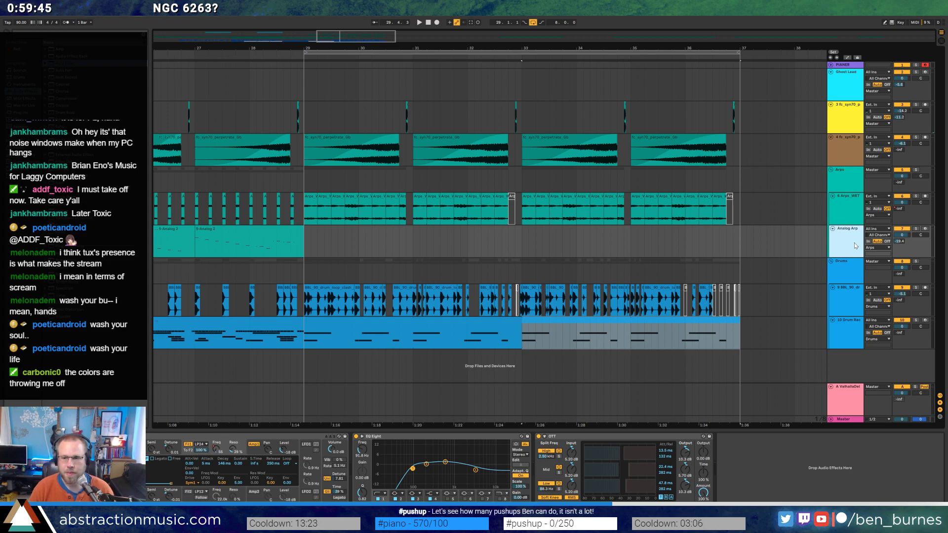
Show the whole arrangement and audition the spare audio clips parked on the Arps_WET track after bar 53.
{"action": "double_click", "coordinate": [381, 36]}
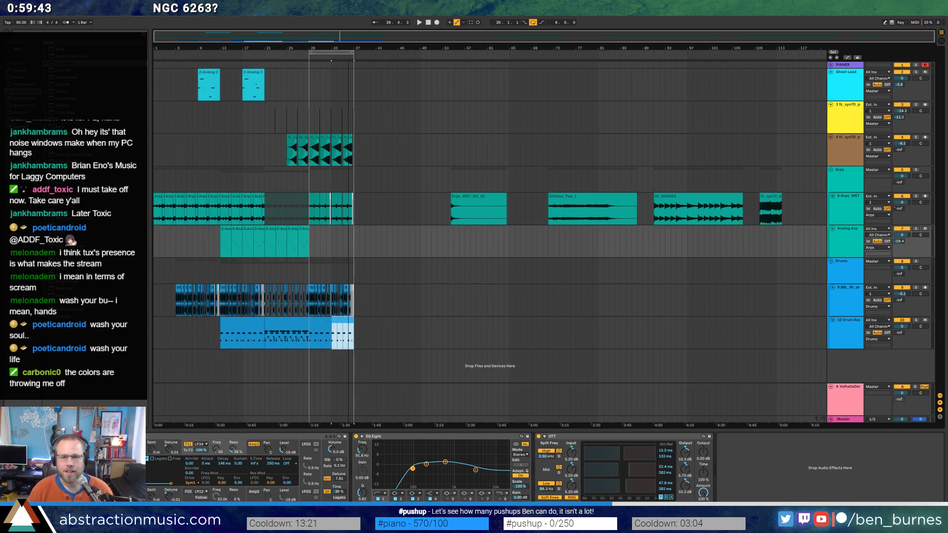
{"action": "left_click", "coordinate": [771, 197]}
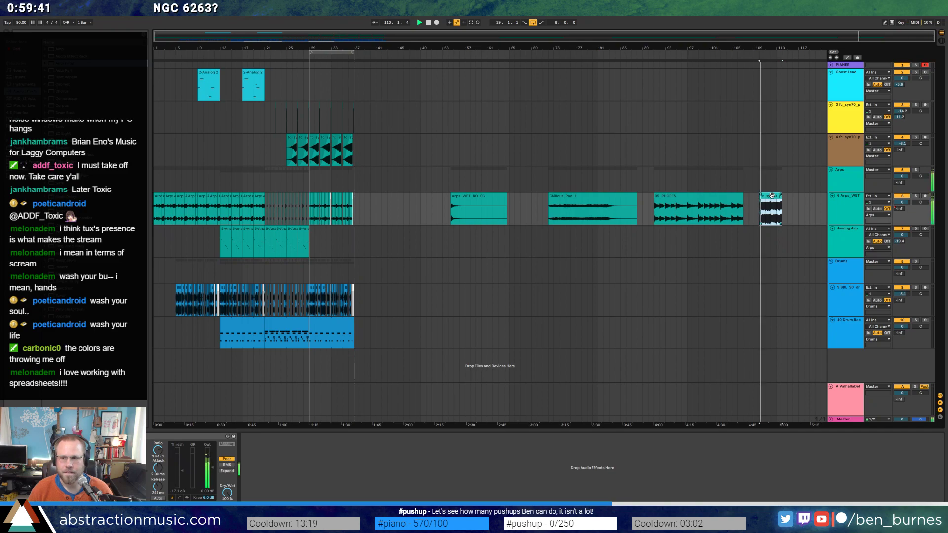
{"action": "left_click", "coordinate": [670, 197]}
{"action": "key", "text": "space"}
{"action": "left_click", "coordinate": [607, 204]}
{"action": "key", "text": "space"}
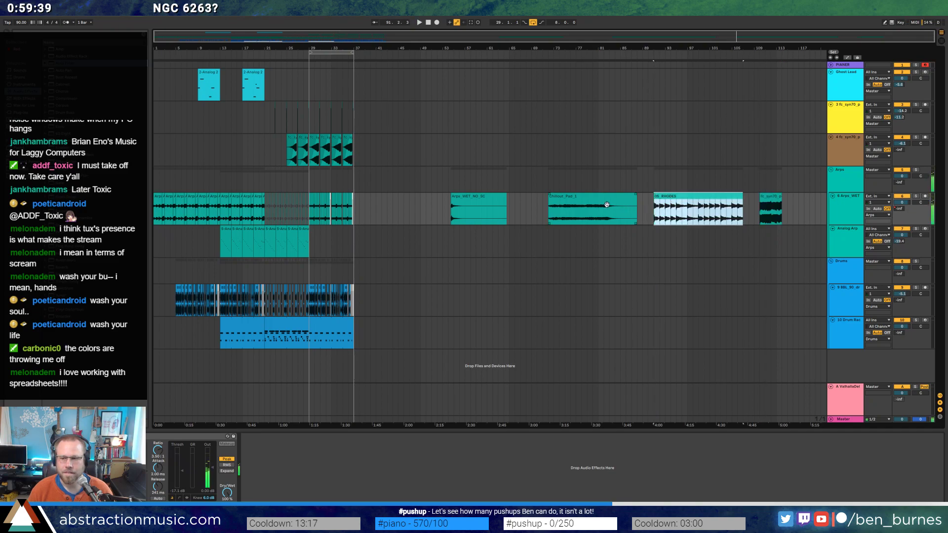
{"action": "left_click", "coordinate": [591, 198]}
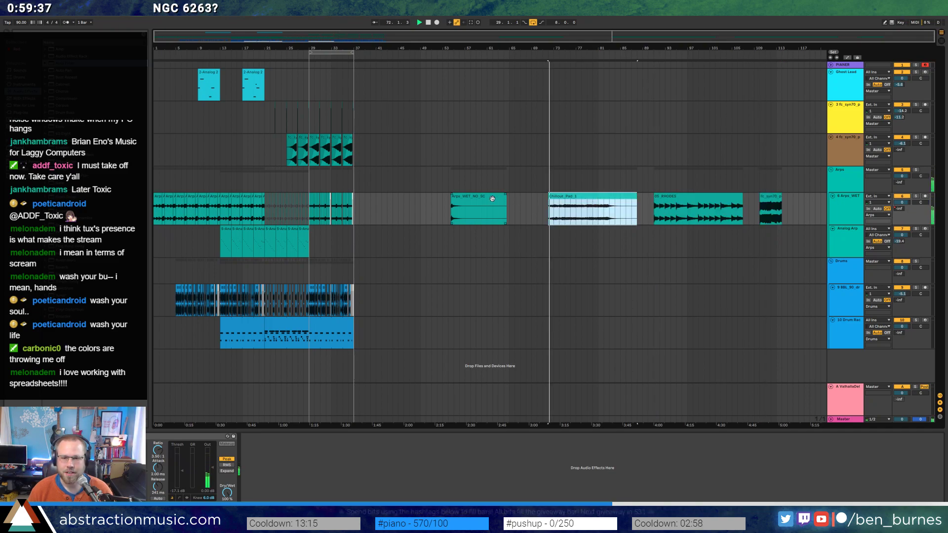
{"action": "left_click", "coordinate": [501, 210]}
{"action": "key", "text": "space"}
{"action": "key", "text": "space"}
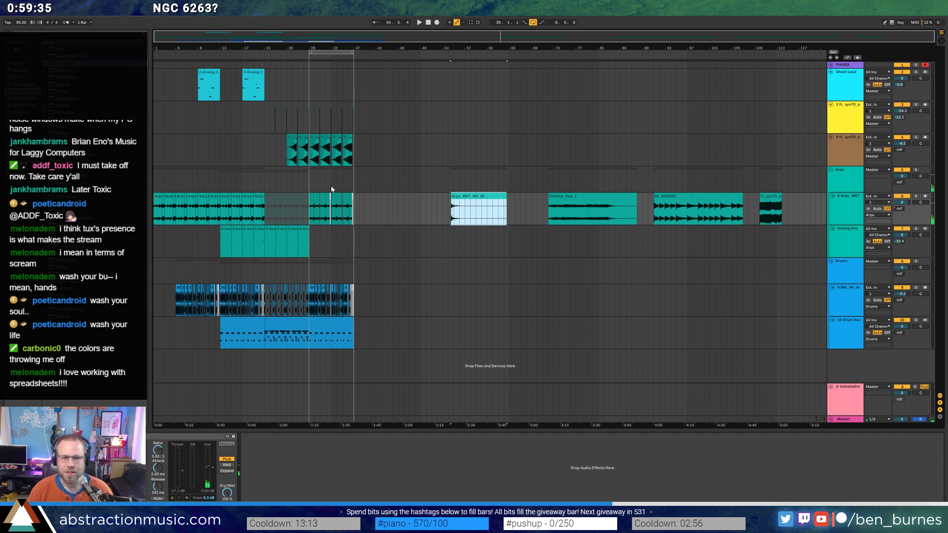
Move all clips of bars 29 through 36 two bars later so the section starts at bar 31.
{"action": "left_click_drag", "start_coordinate": [353, 90], "coordinate": [309, 355]}
{"action": "left_click_drag", "start_coordinate": [311, 136], "coordinate": [322, 137]}
Copy the opening three bars of the spare Arps_WET_NO_SC clip, try pasting them at bar 29, and undo the paste.
{"action": "left_click", "coordinate": [453, 213]}
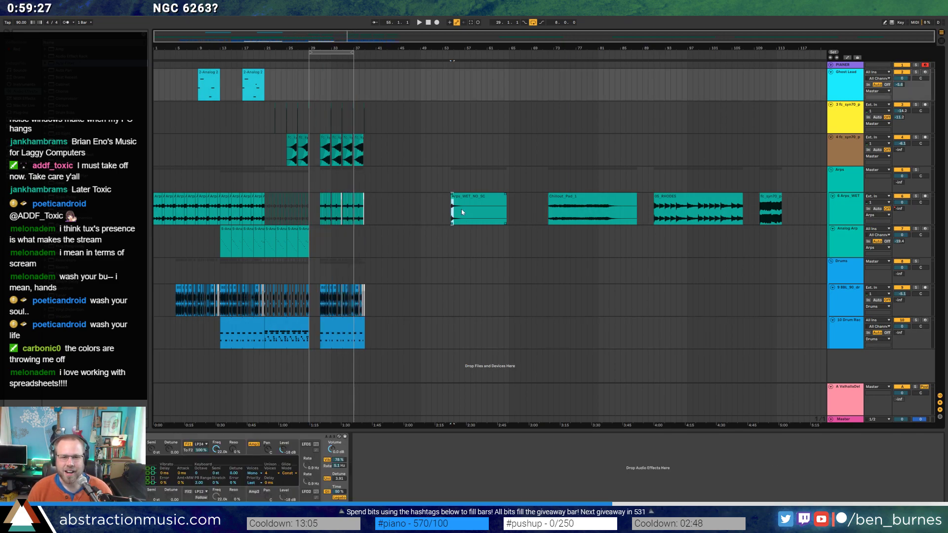
{"action": "left_click", "coordinate": [466, 213]}
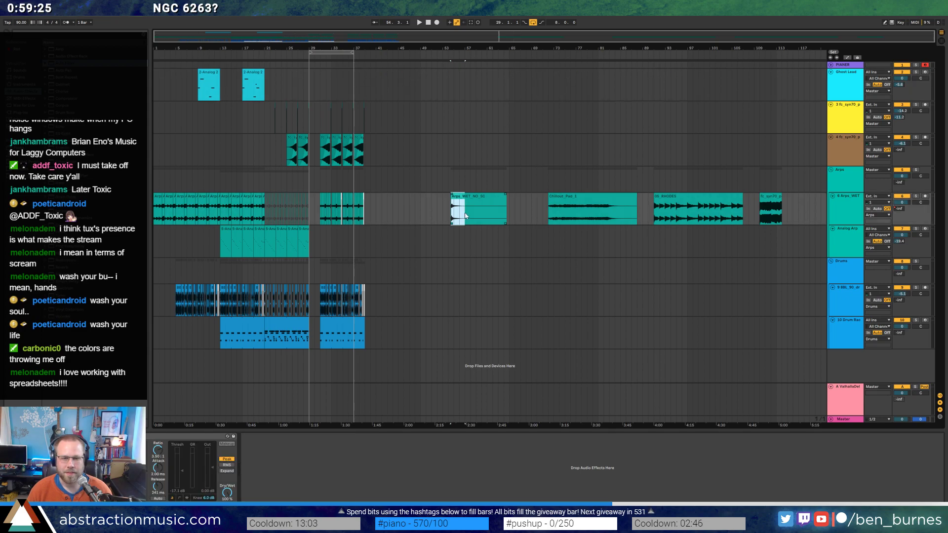
{"action": "key", "text": "plus"}
{"action": "left_click", "coordinate": [390, 213]}
{"action": "left_click_drag", "start_coordinate": [395, 213], "coordinate": [470, 213]}
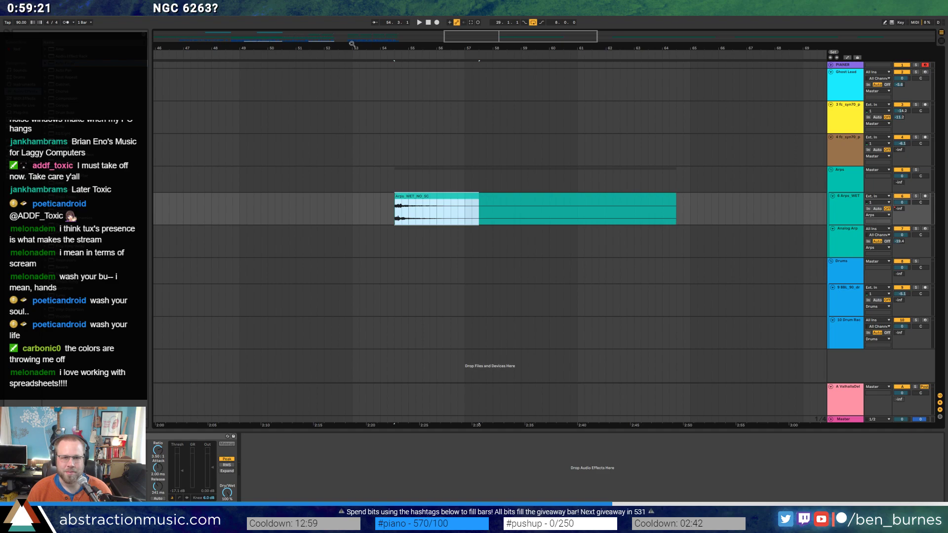
{"action": "left_click_drag", "start_coordinate": [351, 44], "coordinate": [389, 206]}
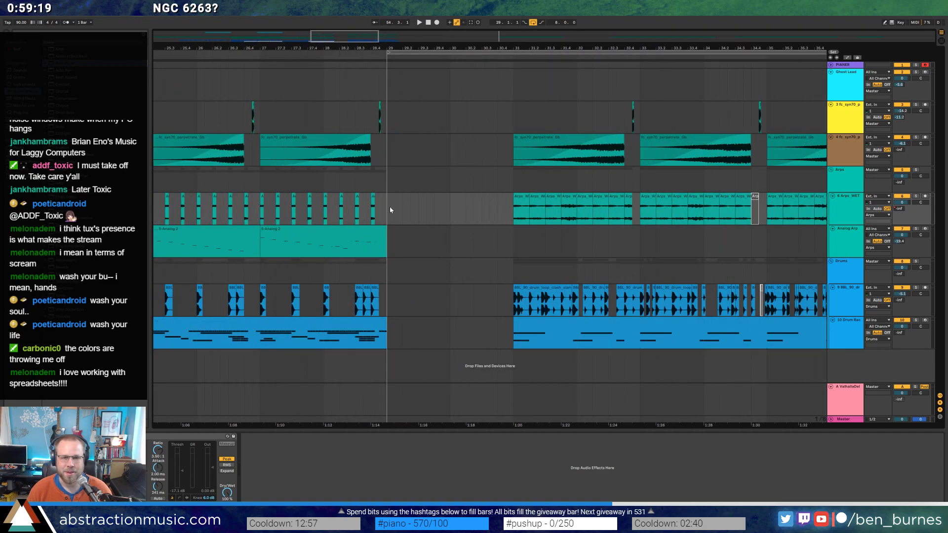
{"action": "key", "text": "ctrl+v"}
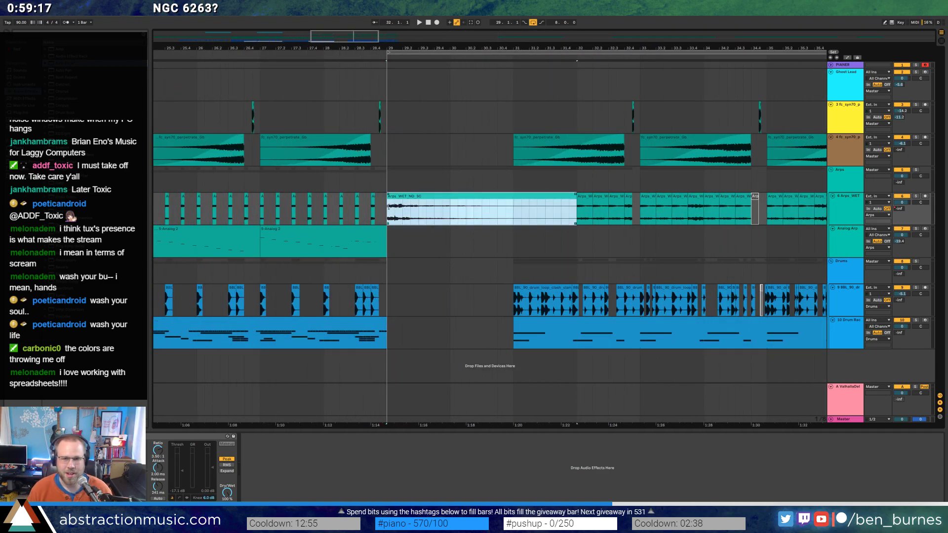
{"action": "key", "text": "ctrl+z"}
Paste the copied Arps_WET_NO_SC clip at bar 41, fit it into bars 29 and 30, and play the transition.
{"action": "left_click_drag", "start_coordinate": [354, 37], "coordinate": [447, 109]}
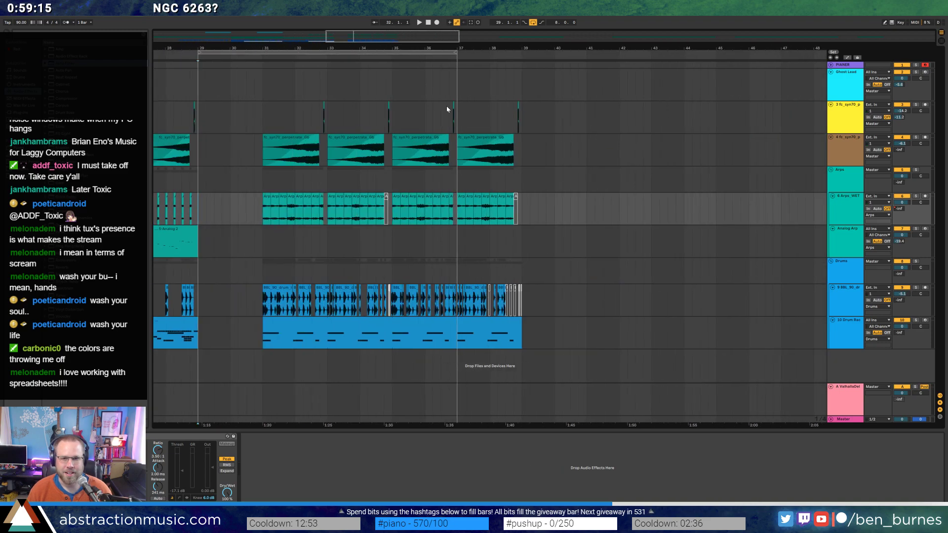
{"action": "key", "text": "ctrl+v"}
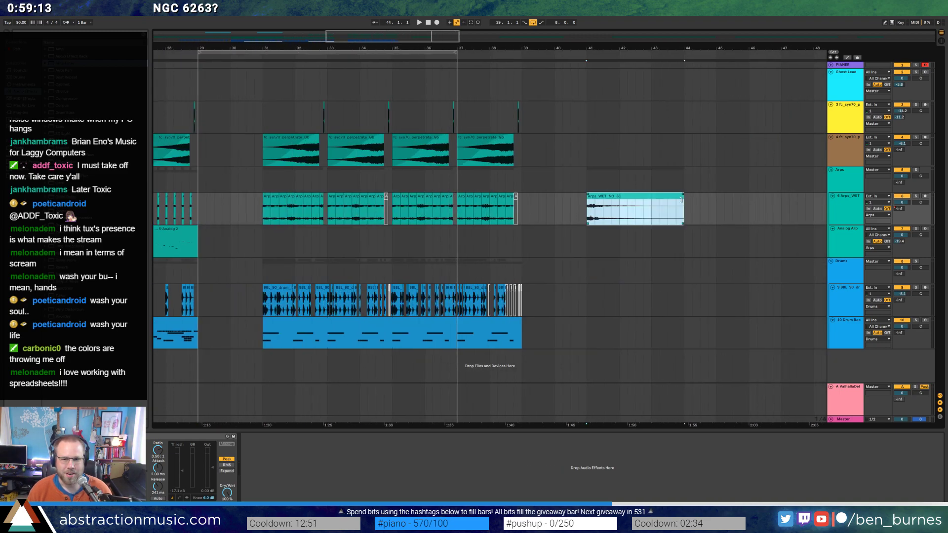
{"action": "left_click_drag", "start_coordinate": [681, 199], "coordinate": [253, 200]}
{"action": "left_click", "coordinate": [178, 54]}
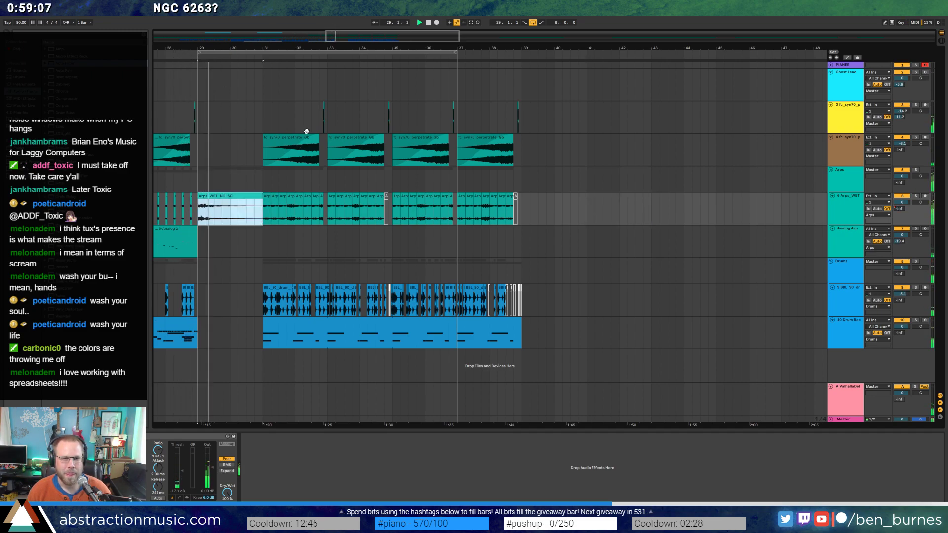
{"action": "left_click_drag", "start_coordinate": [307, 48], "coordinate": [326, 58]}
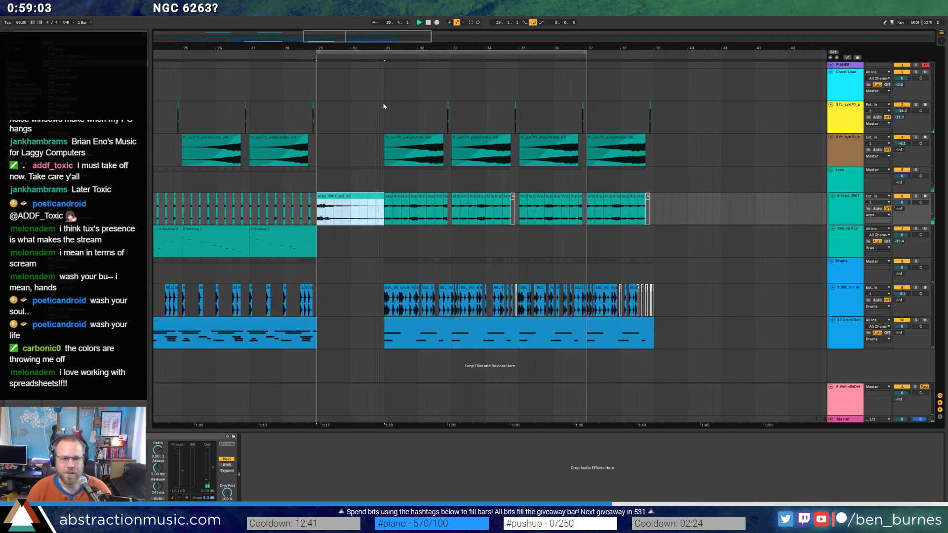
{"action": "left_click", "coordinate": [318, 116]}
{"action": "key", "text": "space"}
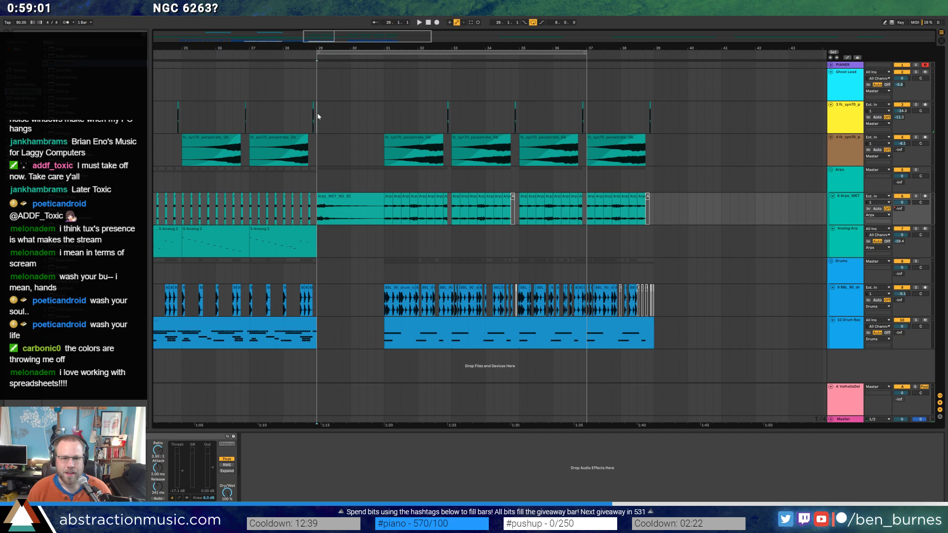
Shift the section at bar 31 one bar later and lengthen the Arps_WET_NO_SC clip to fill bars 29 through 31.
{"action": "left_click_drag", "start_coordinate": [318, 116], "coordinate": [686, 349]}
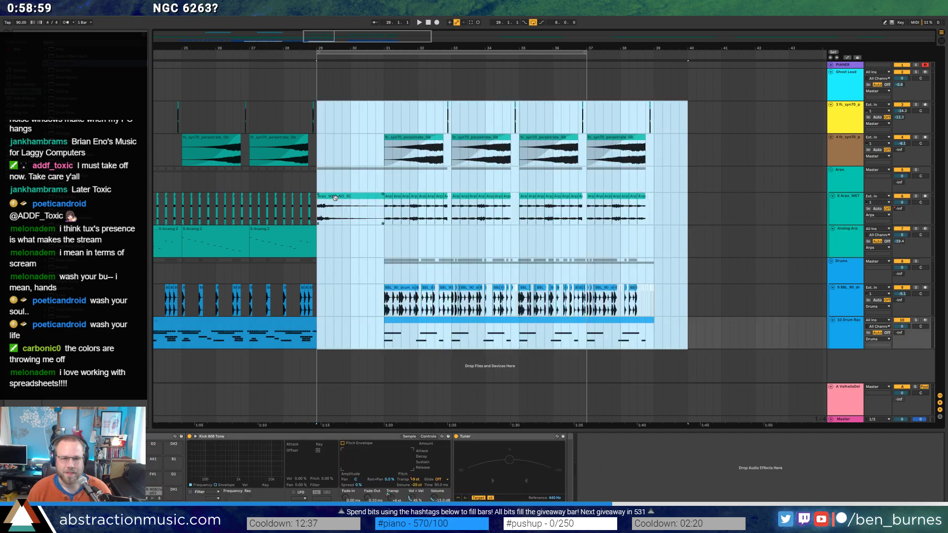
{"action": "mouse_move", "coordinate": [336, 198]}
{"action": "left_mouse_down"}
{"action": "mouse_move", "coordinate": [369, 198]}
{"action": "mouse_move", "coordinate": [318, 199]}
{"action": "left_mouse_up"}
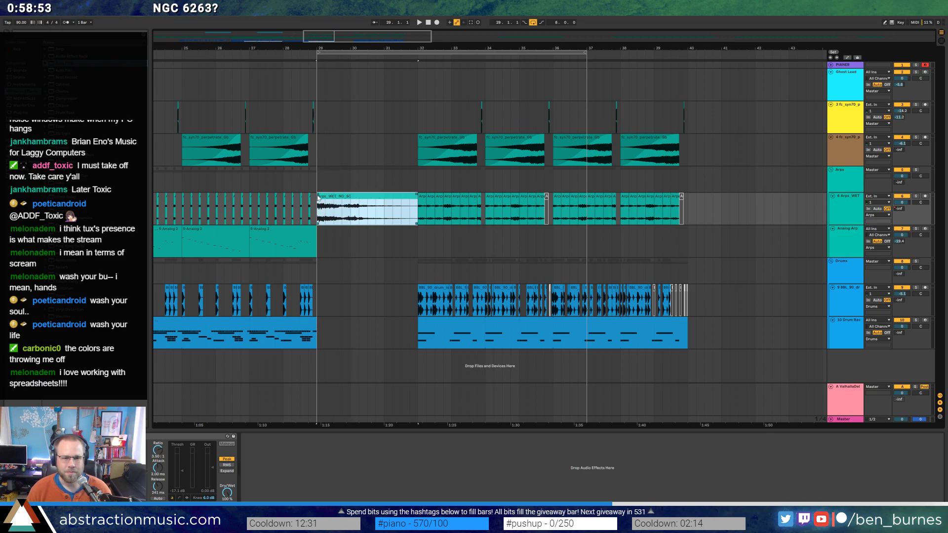
Split the Arps_WET_NO_SC clip within bar 29, crossfade the two pieces, and play the result from bar 29.
{"action": "scroll", "coordinate": [314, 204], "scroll_direction": "up", "scroll_amount": 3}
{"action": "left_click", "coordinate": [305, 204]}
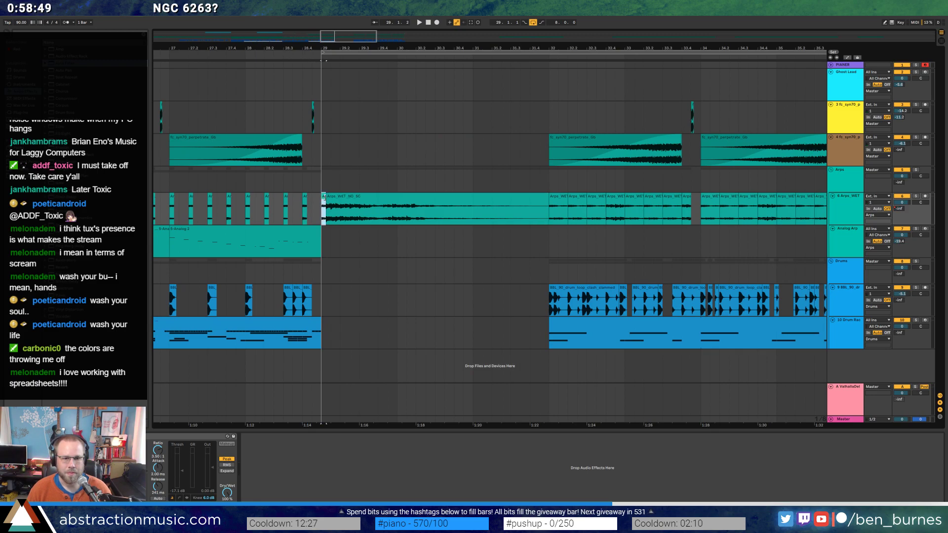
{"action": "left_click_drag", "start_coordinate": [338, 200], "coordinate": [376, 195]}
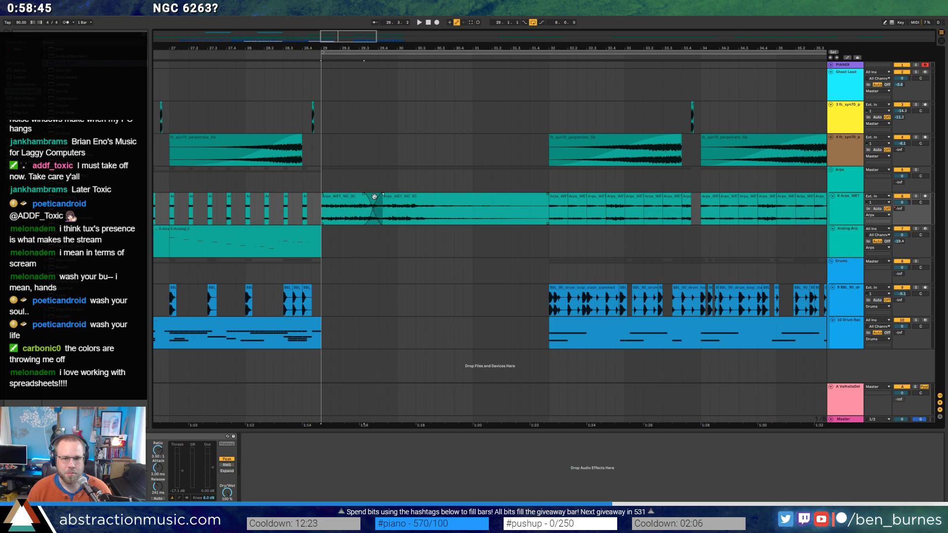
{"action": "left_click", "coordinate": [328, 199]}
{"action": "key", "text": "space"}
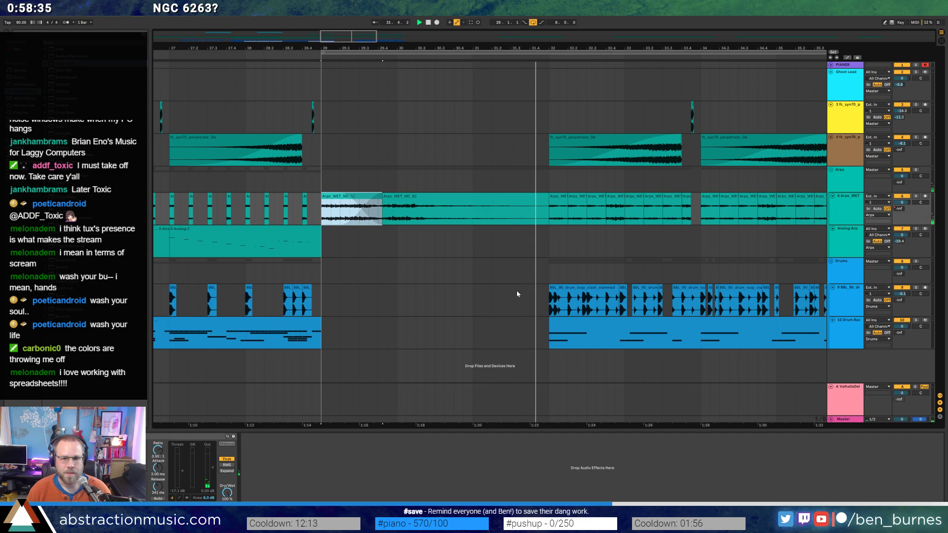
{"action": "key", "text": "space"}
Shift the section at bar 32 one bar later to bar 33 and lengthen the second Arps_WET_NO_SC piece to meet it.
{"action": "scroll", "coordinate": [491, 103], "scroll_direction": "down", "scroll_amount": 4}
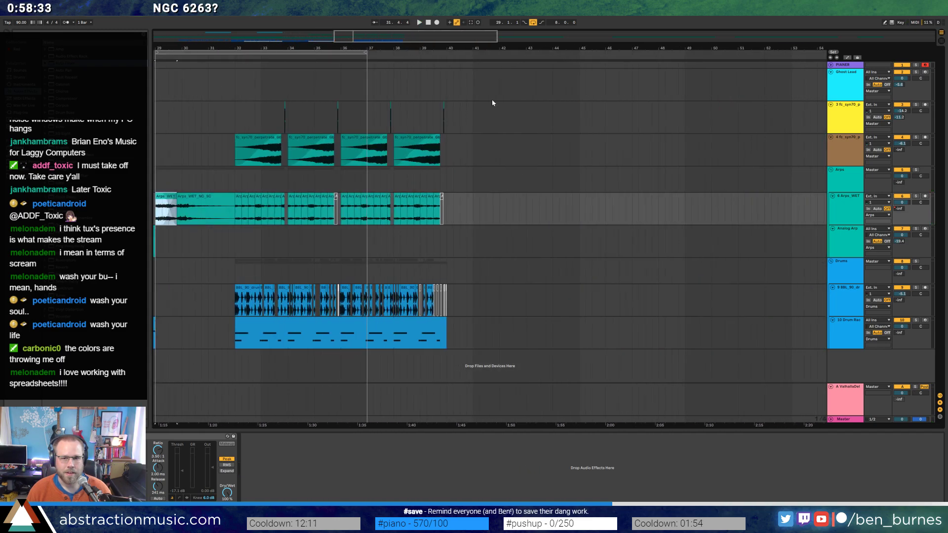
{"action": "left_click_drag", "start_coordinate": [487, 112], "coordinate": [235, 321]}
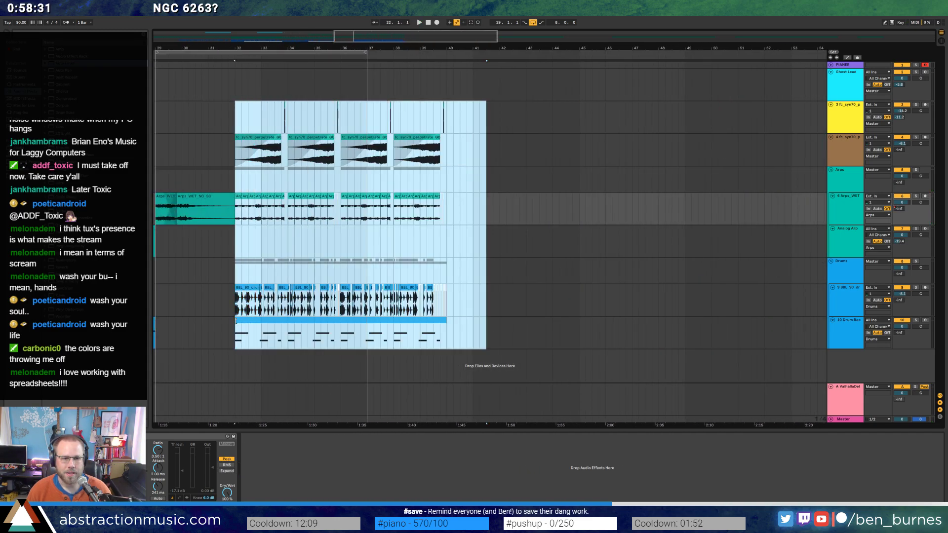
{"action": "left_click_drag", "start_coordinate": [245, 138], "coordinate": [269, 144]}
{"action": "left_click", "coordinate": [249, 223]}
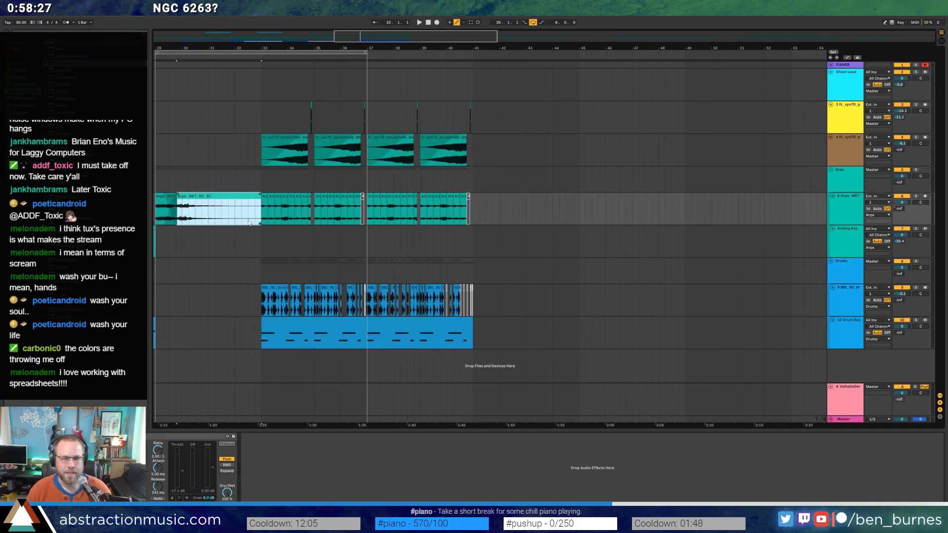
Copy bar 8 of the BBL_90 drum loop track to bar 32 as a lead-in to the drums.
{"action": "left_click", "coordinate": [241, 241]}
{"action": "left_click_drag", "start_coordinate": [329, 43], "coordinate": [353, 81]}
{"action": "scroll", "coordinate": [583, 233], "scroll_direction": "right", "scroll_amount": 5}
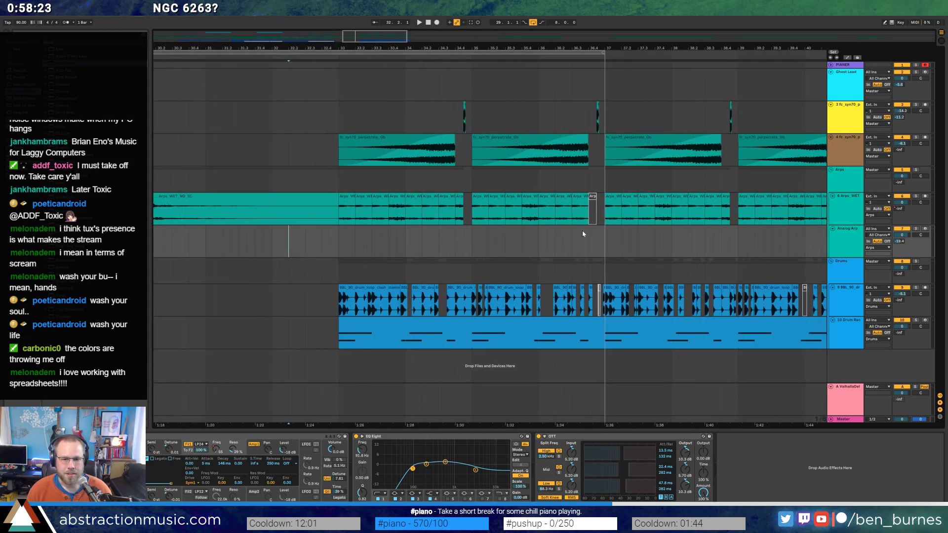
{"action": "left_click", "coordinate": [226, 42]}
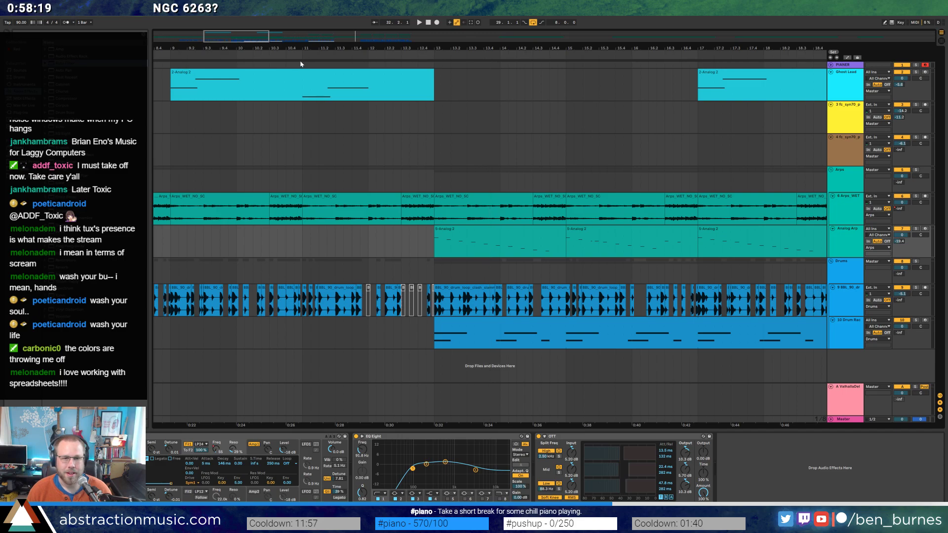
{"action": "scroll", "coordinate": [299, 109], "scroll_direction": "right", "scroll_amount": 2}
{"action": "scroll", "coordinate": [298, 149], "scroll_direction": "left", "scroll_amount": 4}
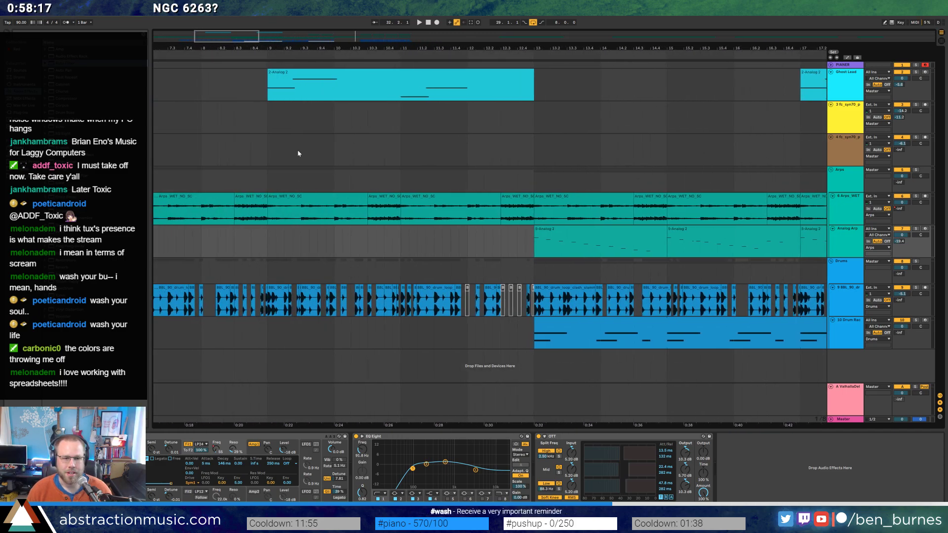
{"action": "left_click_drag", "start_coordinate": [206, 299], "coordinate": [266, 301]}
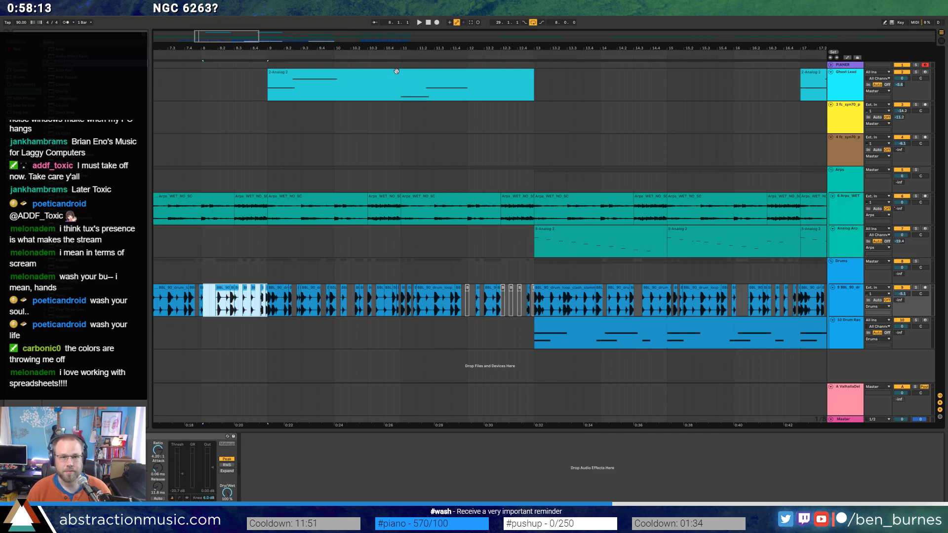
{"action": "scroll", "coordinate": [486, 140], "scroll_direction": "right", "scroll_amount": 10}
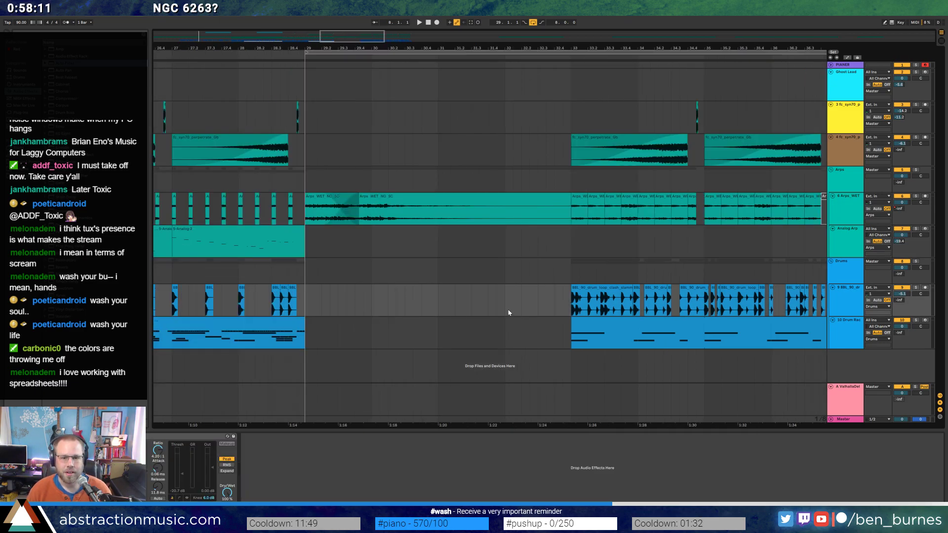
Deactivate the opening slice of the drum loop fill in bar 32 and play from bar 29.
{"action": "left_click_drag", "start_coordinate": [508, 312], "coordinate": [534, 307]}
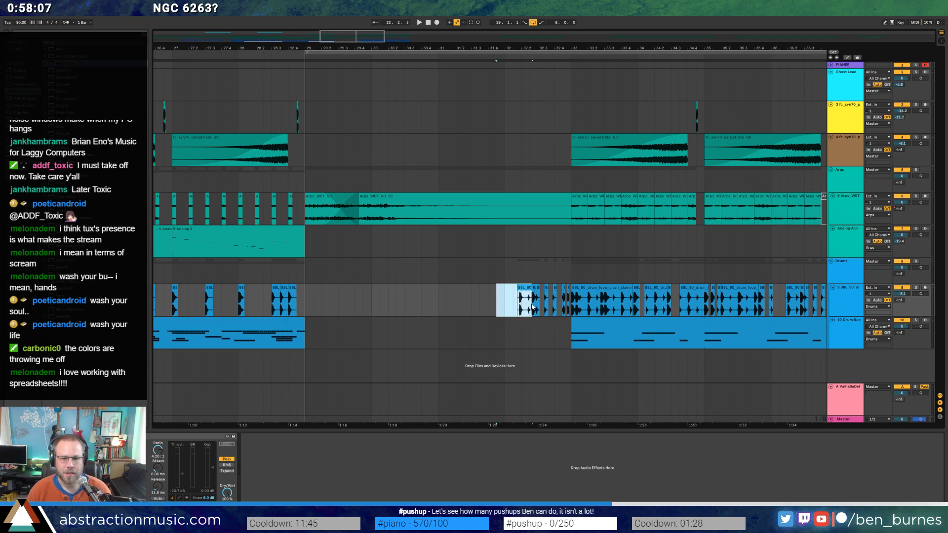
{"action": "left_click", "coordinate": [305, 293]}
{"action": "key", "text": "space"}
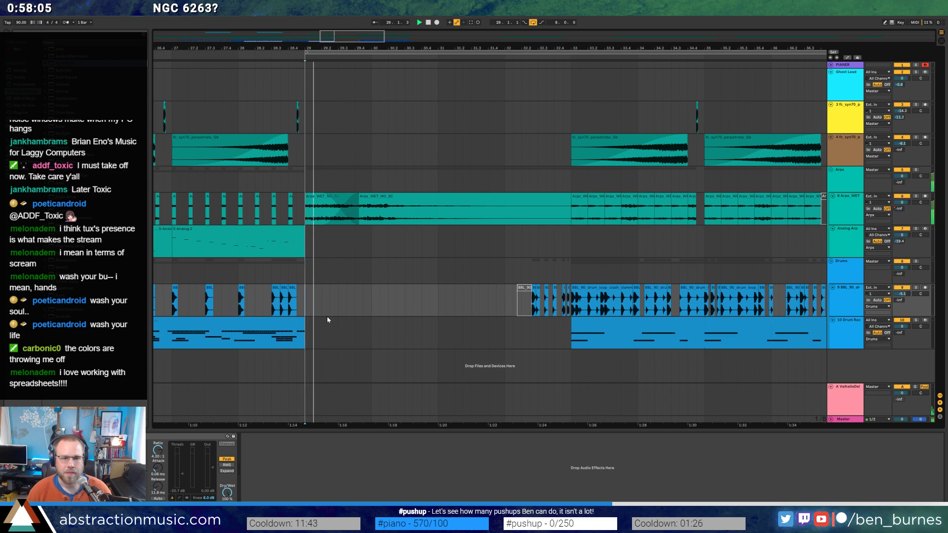
Copy the Analog Arp clip at bar 21 to bar 29, where that track's clips end.
{"action": "left_click_drag", "start_coordinate": [334, 41], "coordinate": [349, 38]}
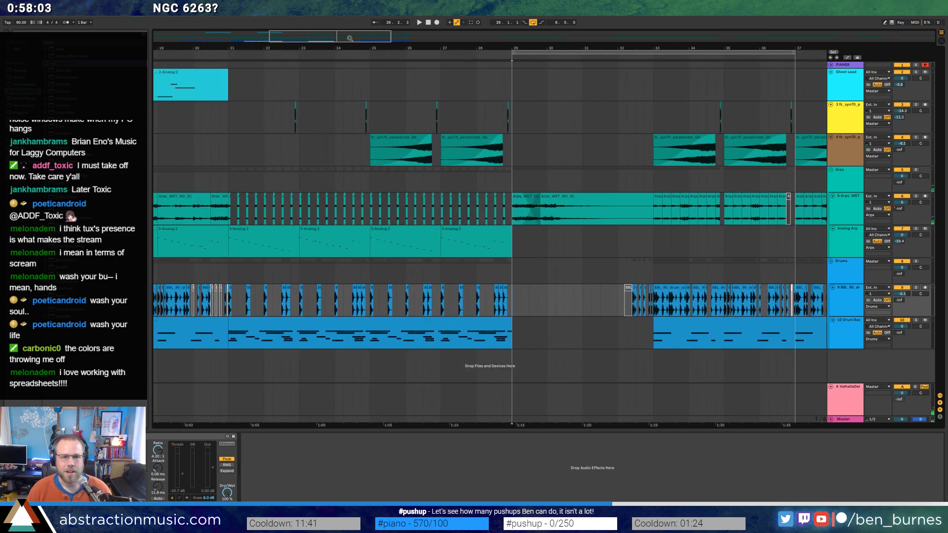
{"action": "left_click", "coordinate": [218, 55]}
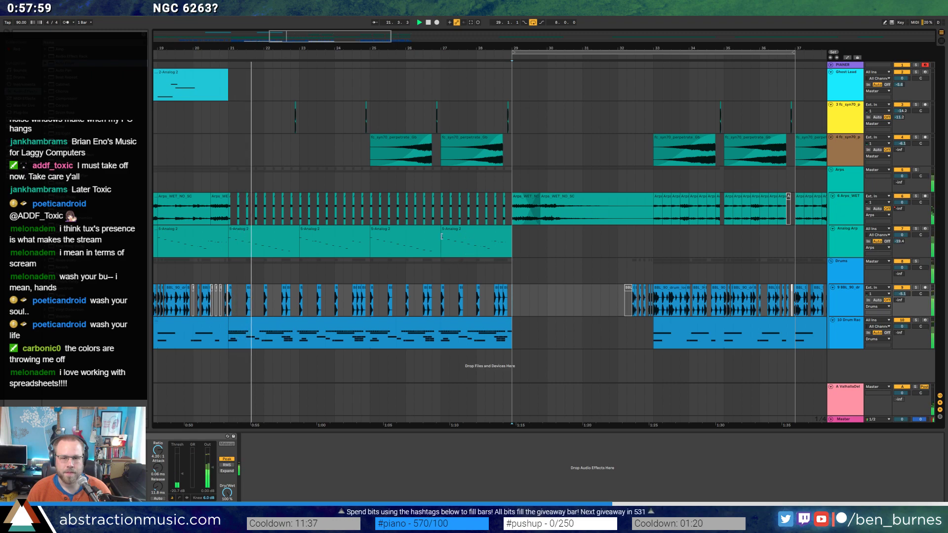
{"action": "left_click", "coordinate": [277, 231]}
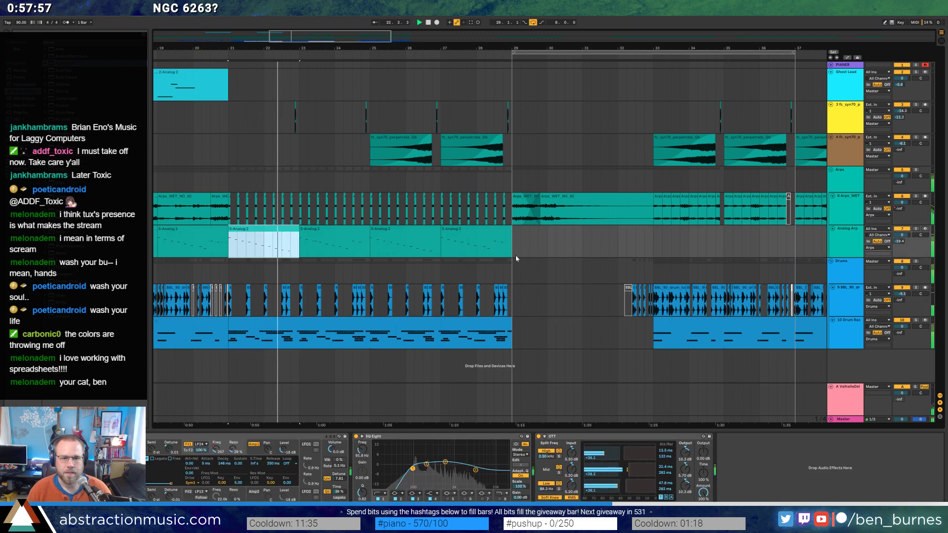
{"action": "left_click", "coordinate": [514, 247]}
{"action": "key", "text": "ctrl+v"}
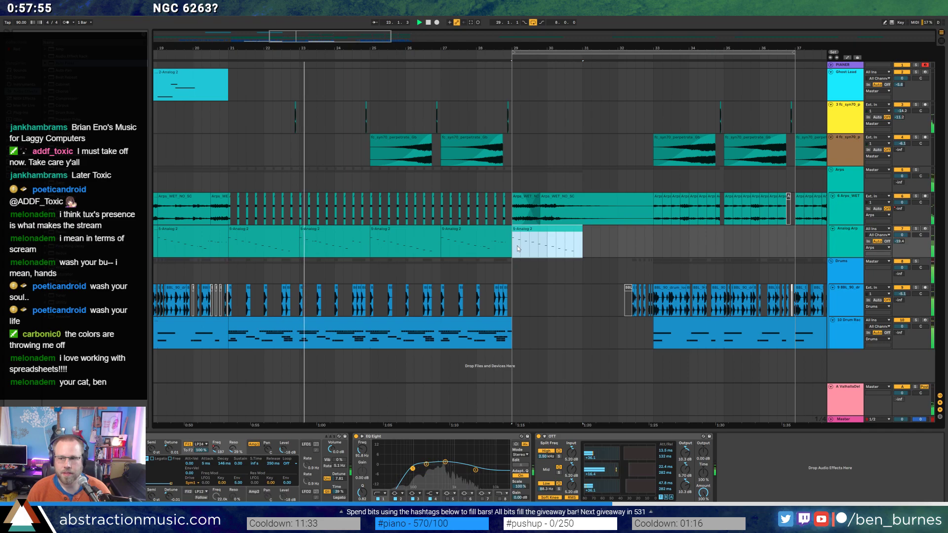
Automate the Analog Arp's F1 Freq to descend across the copied clip from bar 29 to bar 31.
{"action": "key", "text": "a"}
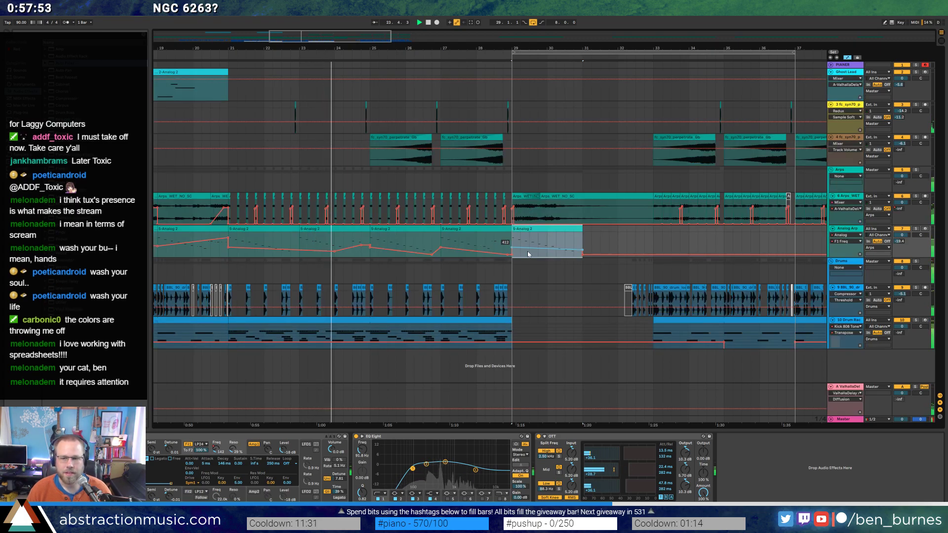
{"action": "left_click_drag", "start_coordinate": [528, 255], "coordinate": [567, 247]}
{"action": "left_click", "coordinate": [590, 247]}
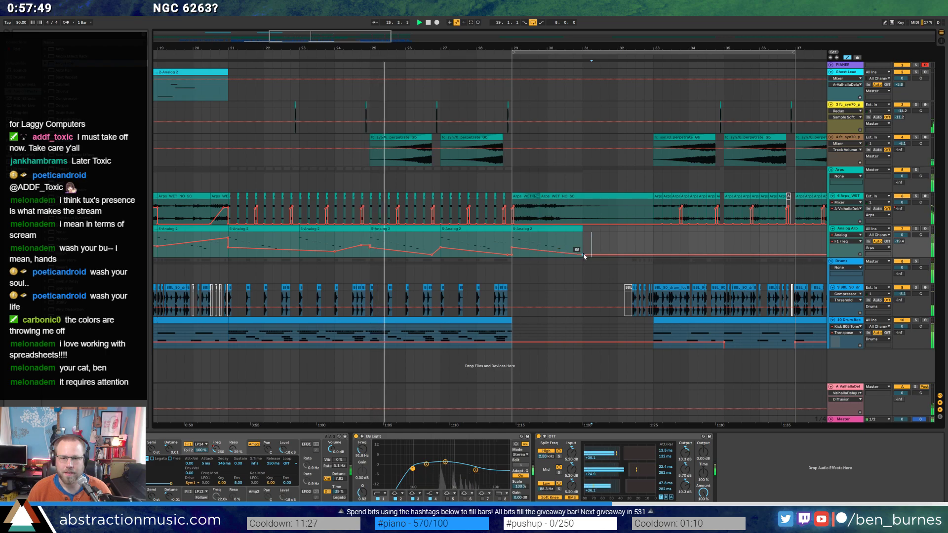
{"action": "left_click", "coordinate": [579, 249]}
Automate the Analog Arp's ValhallaDelay send to rise across the bar 29 clip, reaching 0.0 dB at its end.
{"action": "left_click", "coordinate": [893, 245]}
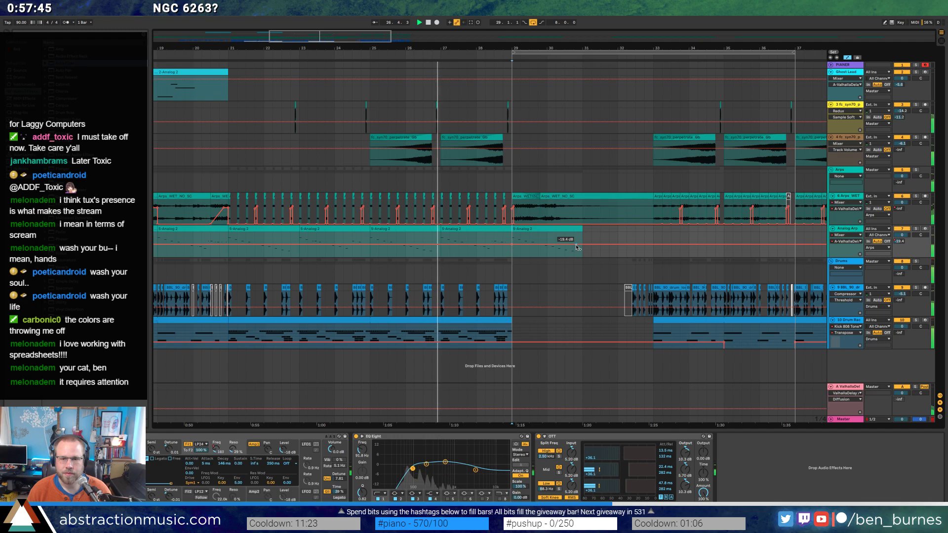
{"action": "left_click_drag", "start_coordinate": [576, 245], "coordinate": [575, 234]}
{"action": "key", "text": "a"}
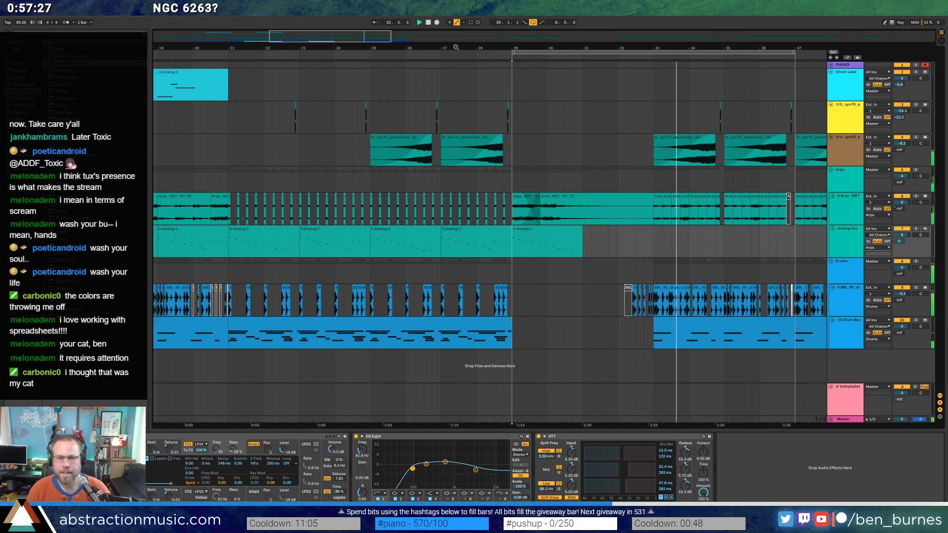
Set the loop to bars 33 to 41 and duplicate the short synth hit on track 3 at the end of bar 38.
{"action": "left_click_drag", "start_coordinate": [417, 40], "coordinate": [424, 37]}
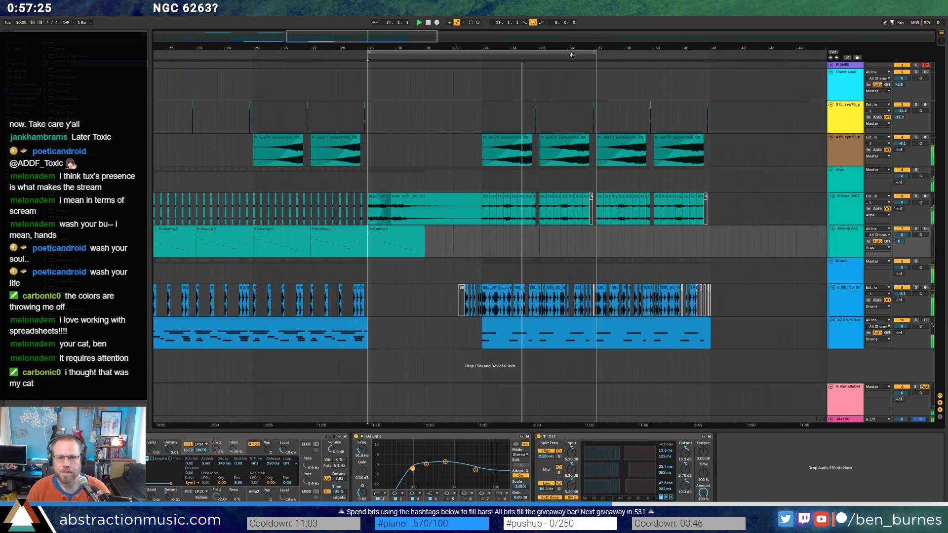
{"action": "left_click_drag", "start_coordinate": [573, 52], "coordinate": [683, 52]}
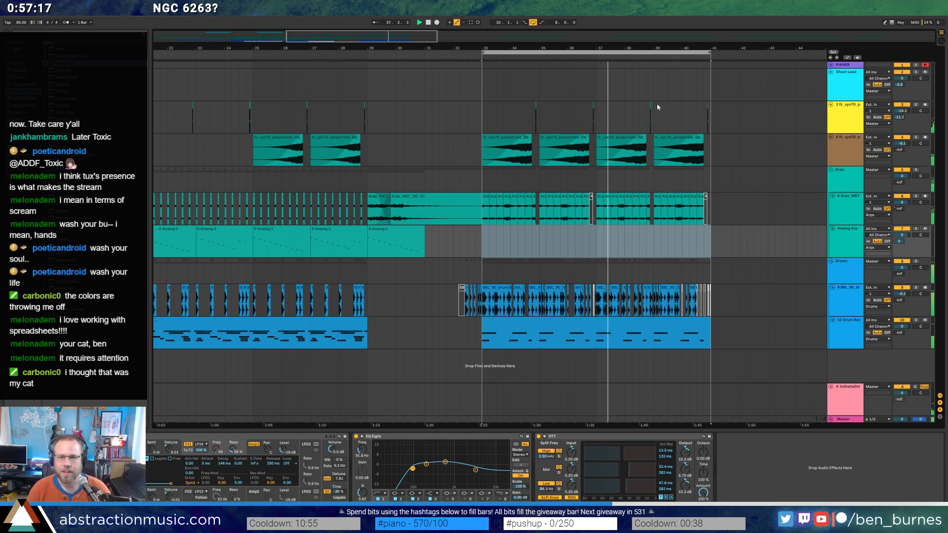
{"action": "scroll", "coordinate": [642, 104], "scroll_direction": "up", "scroll_amount": 6}
{"action": "left_click", "coordinate": [608, 116]}
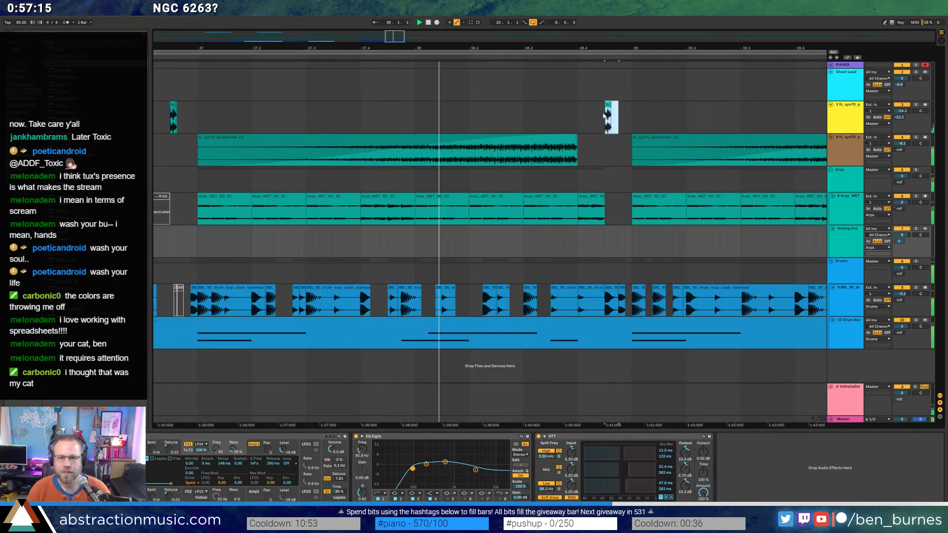
{"action": "key", "text": "ctrl+d"}
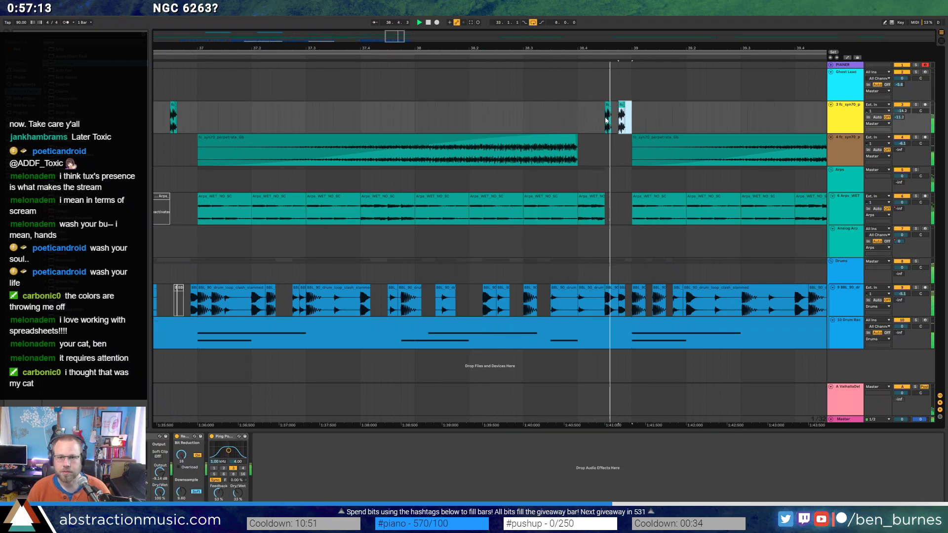
Split the Drum Rack clip at bar 39 and shorten the last Kick 808 Tone note in bar 40.
{"action": "left_click_drag", "start_coordinate": [396, 39], "coordinate": [412, 39]}
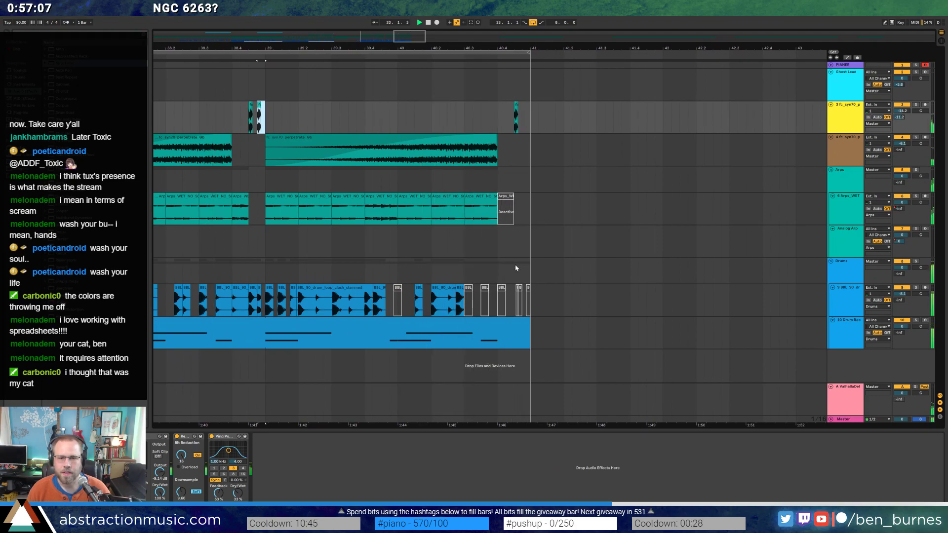
{"action": "left_click", "coordinate": [493, 323]}
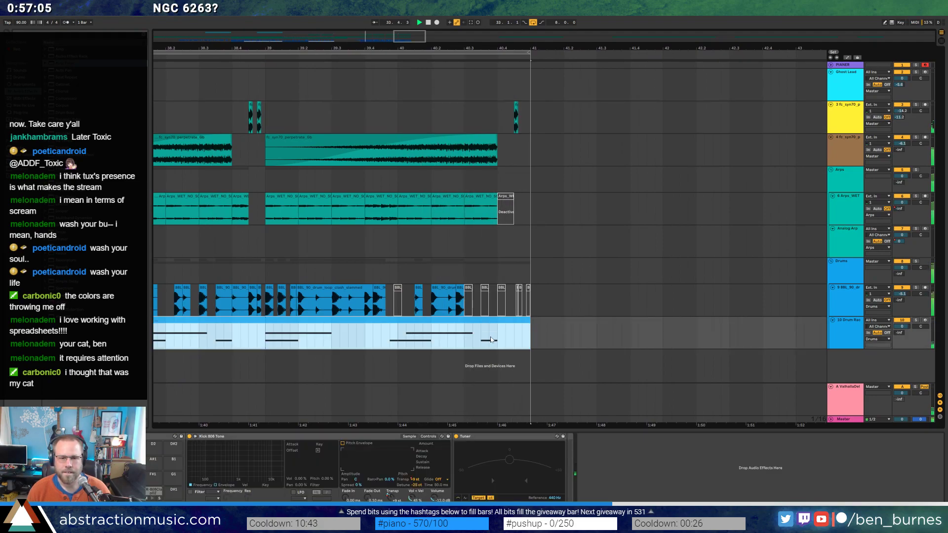
{"action": "double_click", "coordinate": [493, 320]}
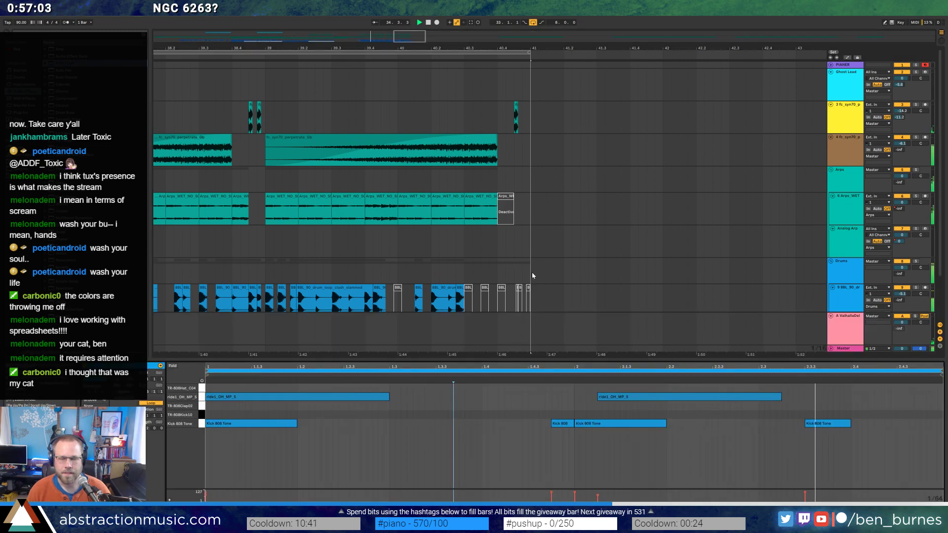
{"action": "scroll", "coordinate": [532, 271], "scroll_direction": "down", "scroll_amount": 2}
{"action": "scroll", "coordinate": [520, 276], "scroll_direction": "down", "scroll_amount": 1}
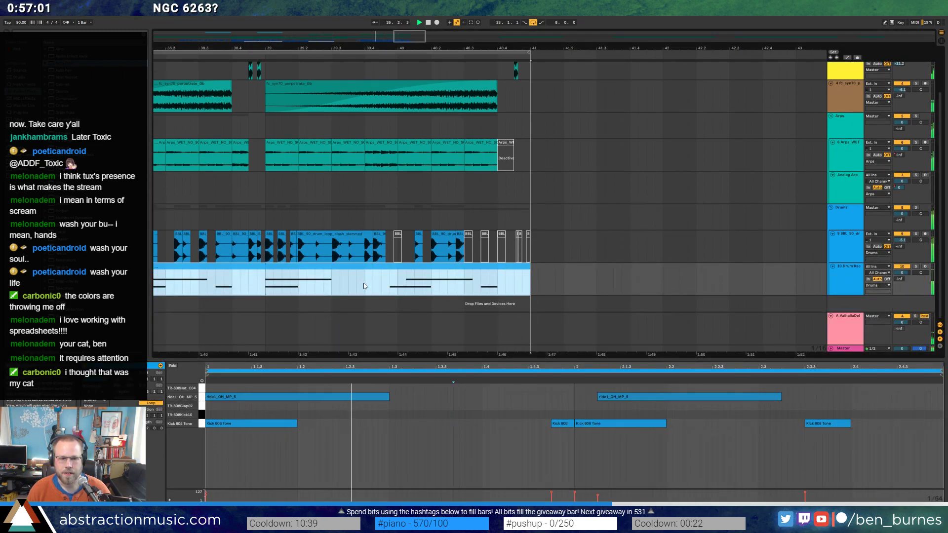
{"action": "left_click_drag", "start_coordinate": [529, 289], "coordinate": [265, 286]}
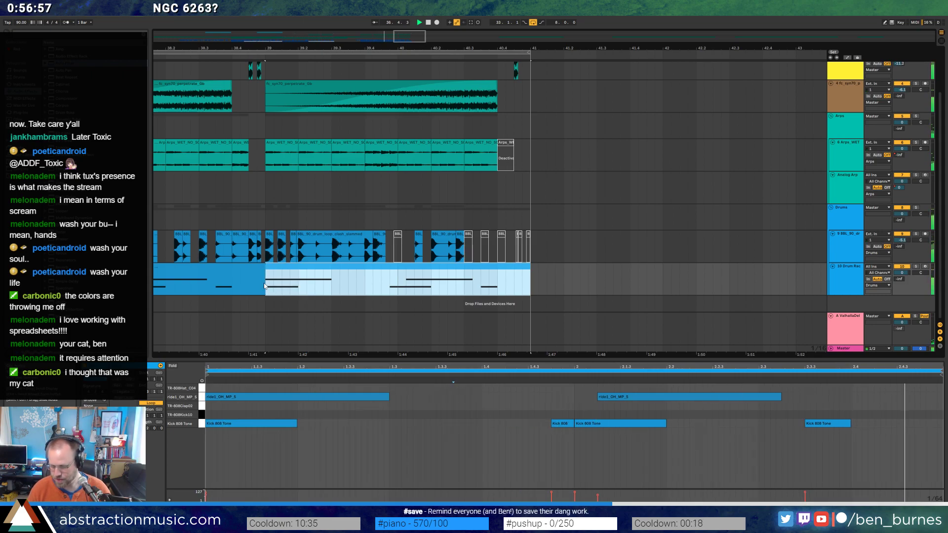
{"action": "left_click", "coordinate": [849, 426]}
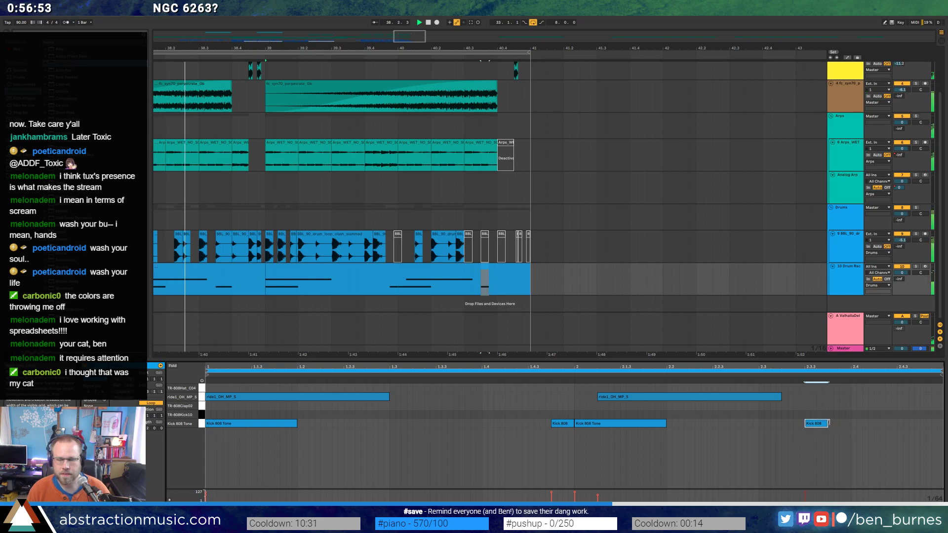
{"action": "key", "text": "shift+Tab"}
Trim the end of the Kick 808 Tone sample, keeping roughly the first 40 percent of its waveform.
{"action": "left_click", "coordinate": [491, 340]}
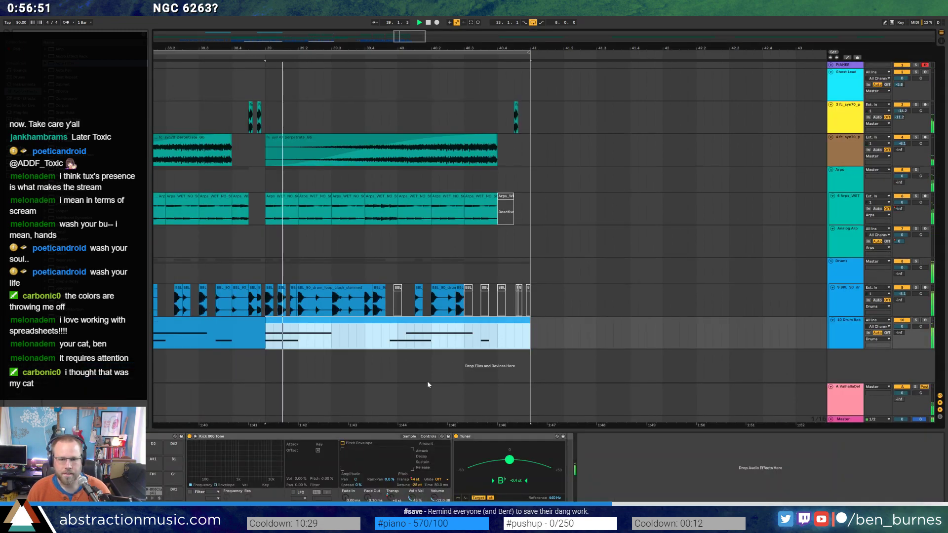
{"action": "left_click", "coordinate": [394, 435]}
{"action": "left_click", "coordinate": [408, 437]}
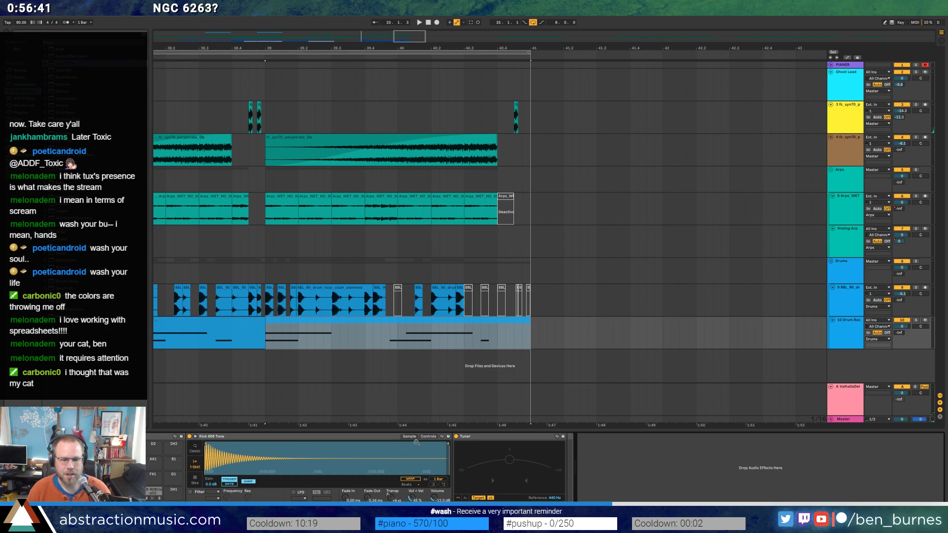
{"action": "left_click", "coordinate": [426, 437]}
{"action": "left_click", "coordinate": [411, 438]}
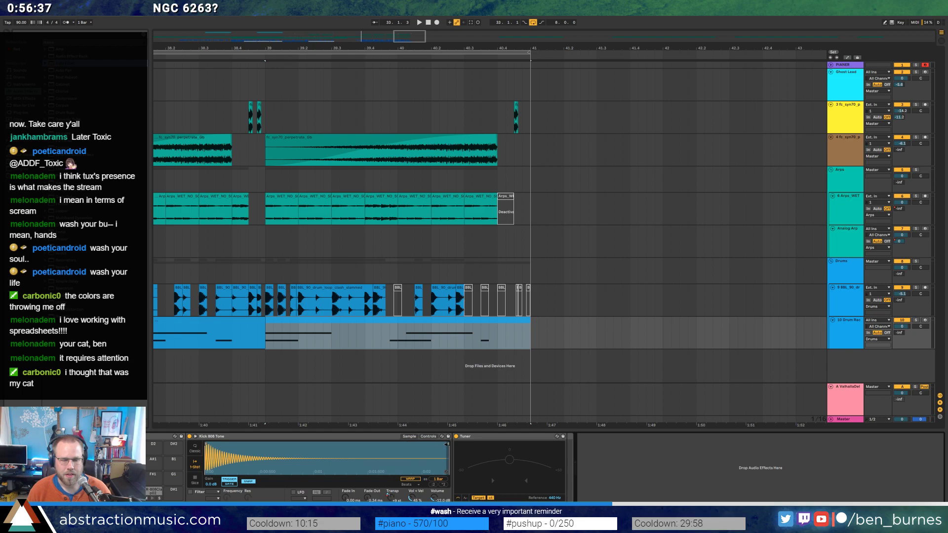
{"action": "left_click_drag", "start_coordinate": [445, 446], "coordinate": [302, 446]}
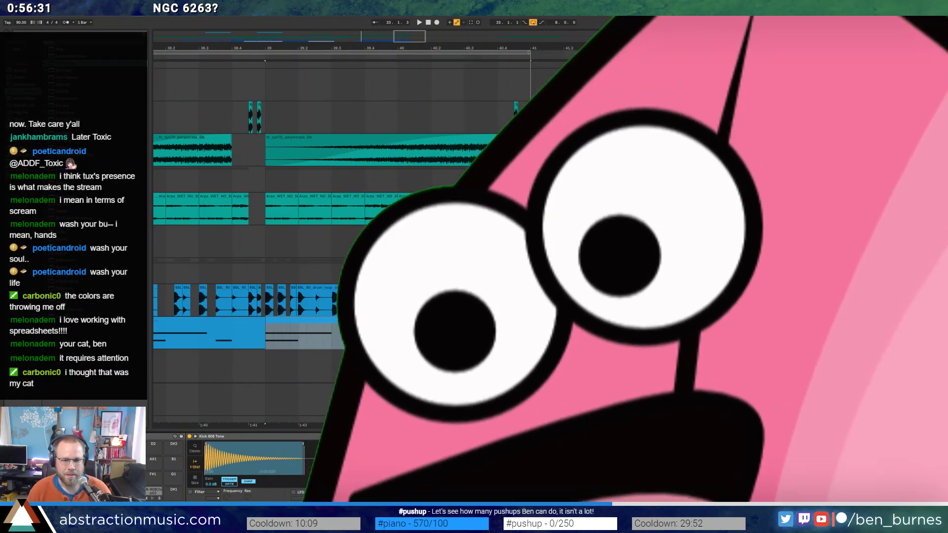
Raise the Kick 808 Tone Fade Out automation to about 820 ms around the last kick in bar 40 and audition the ending.
{"action": "key", "text": "a"}
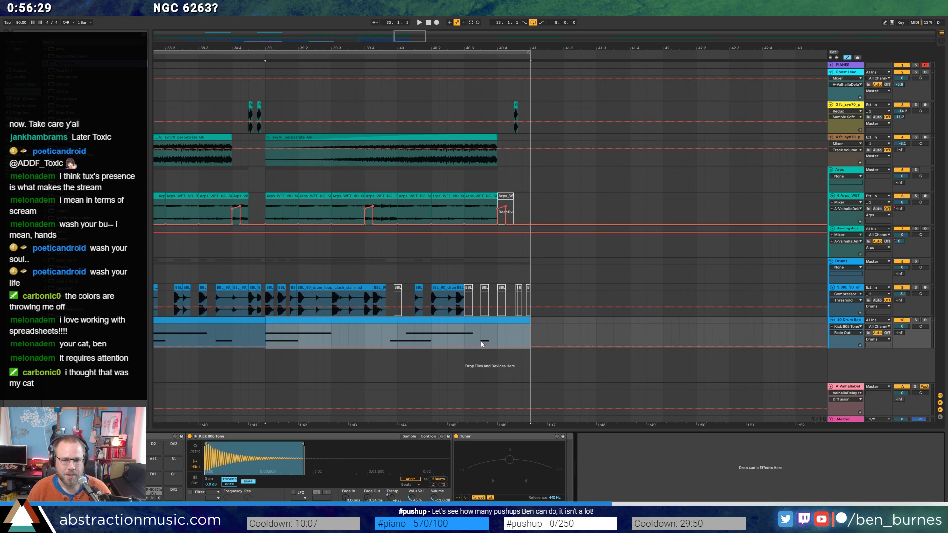
{"action": "left_click_drag", "start_coordinate": [482, 344], "coordinate": [497, 344]}
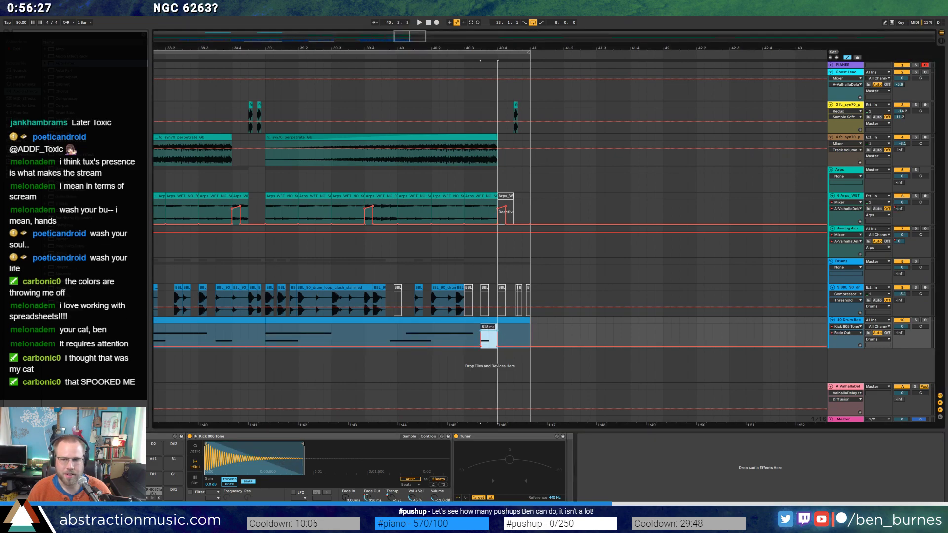
{"action": "left_click", "coordinate": [392, 332]}
{"action": "key", "text": "space"}
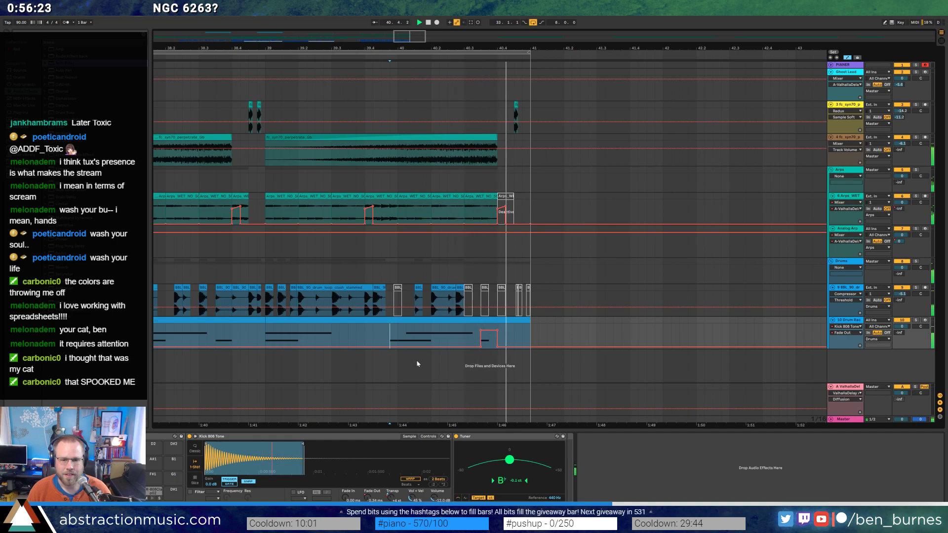
{"action": "key", "text": "a"}
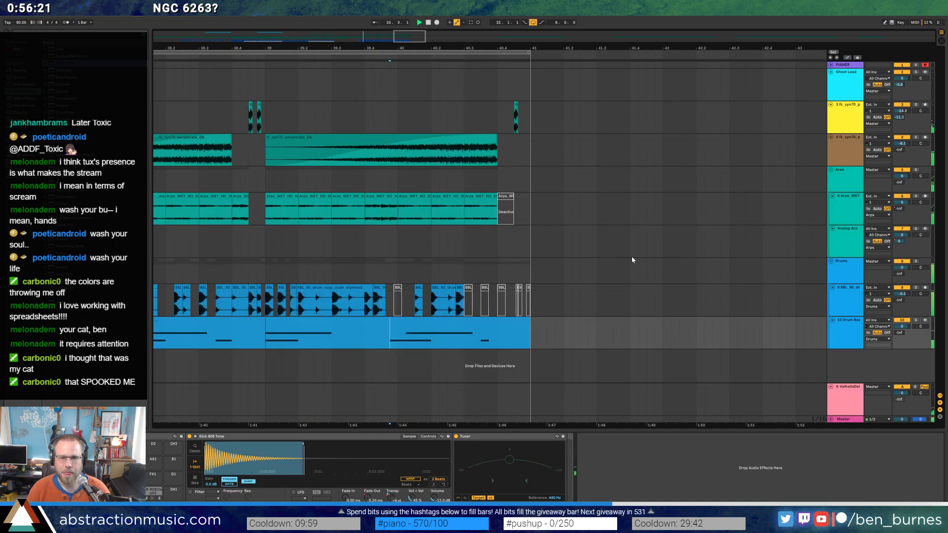
{"action": "key", "text": "a"}
{"action": "key", "text": "a"}
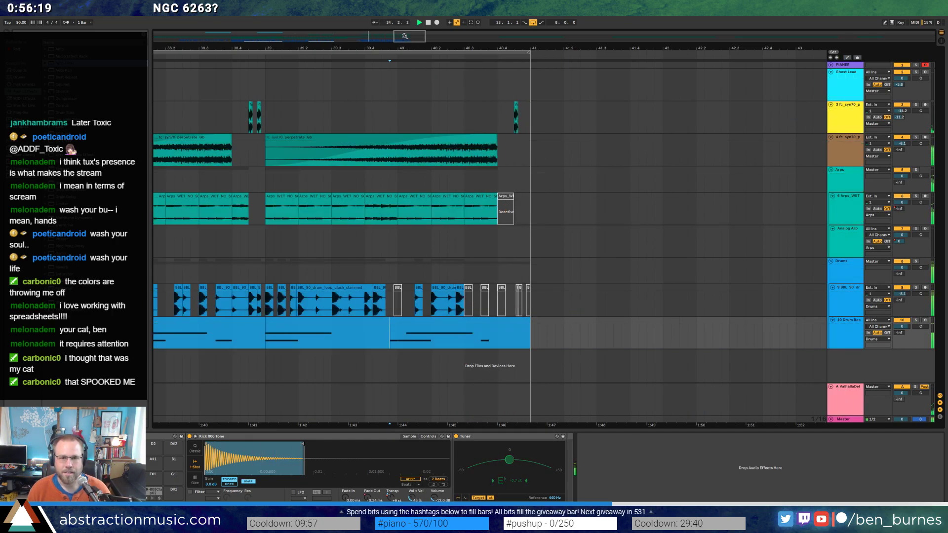
Stop playback and automate the Arps_WET track's ValhallaDelay send to swell from bar 29 to 31 and fall back before bar 33.
{"action": "left_click_drag", "start_coordinate": [409, 35], "coordinate": [375, 36]}
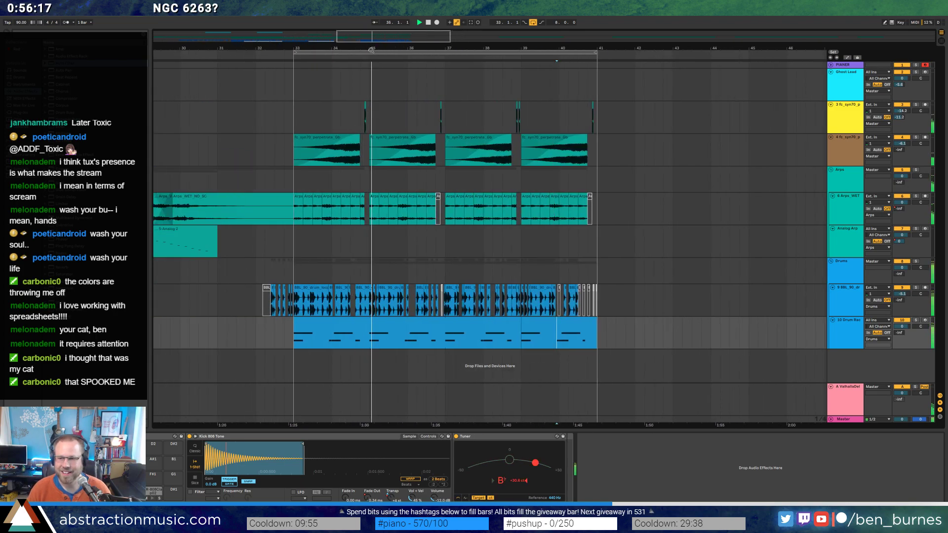
{"action": "key", "text": "space"}
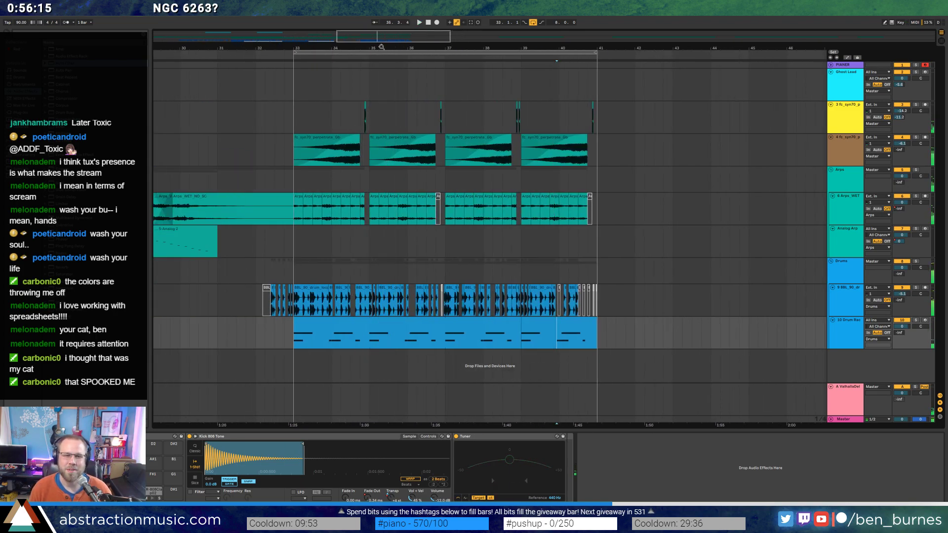
{"action": "key", "text": "minus"}
{"action": "scroll", "coordinate": [407, 53], "scroll_direction": "left", "scroll_amount": 2}
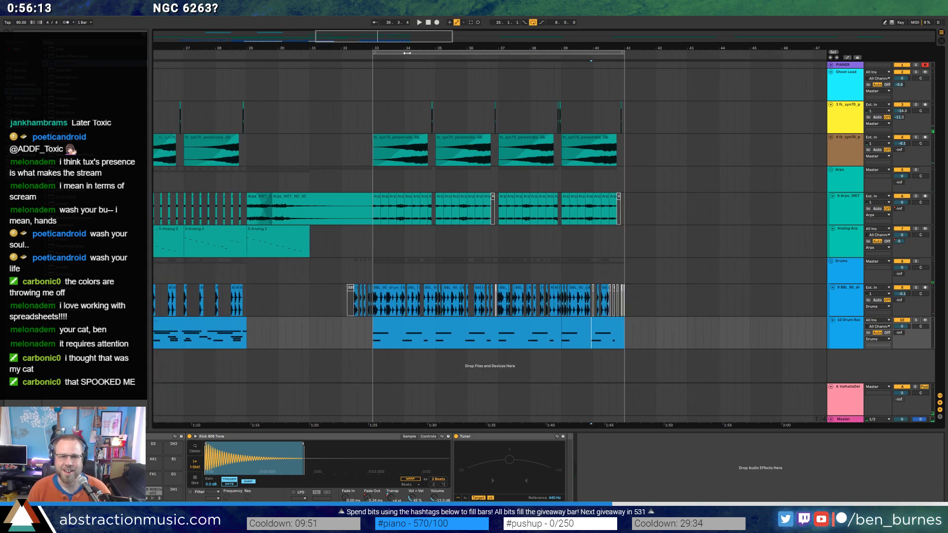
{"action": "key", "text": "minus"}
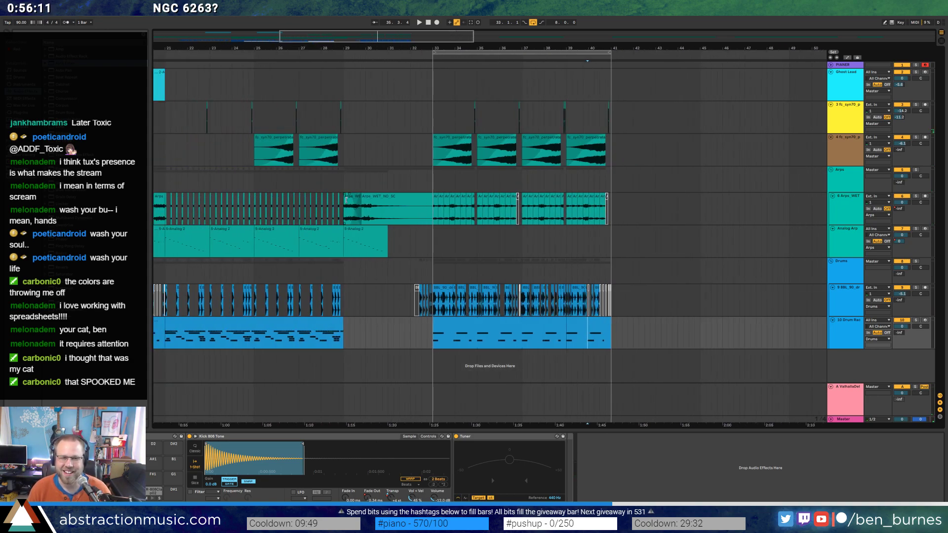
{"action": "left_click", "coordinate": [346, 197]}
{"action": "key", "text": "a"}
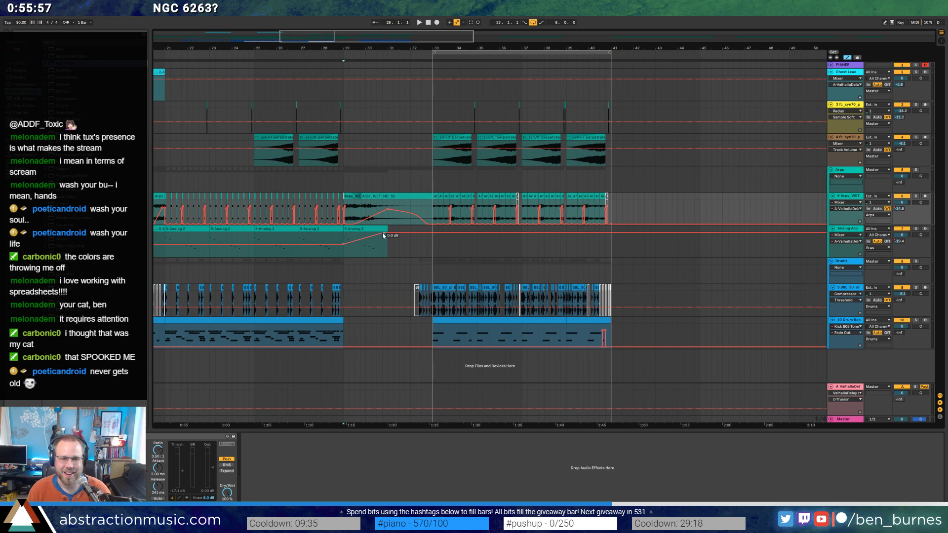
Raise the last four notes of the Analog Arp clip at bar 29 by two octaves and play from bar 29.
{"action": "double_click", "coordinate": [366, 228]}
{"action": "left_click", "coordinate": [574, 421]}
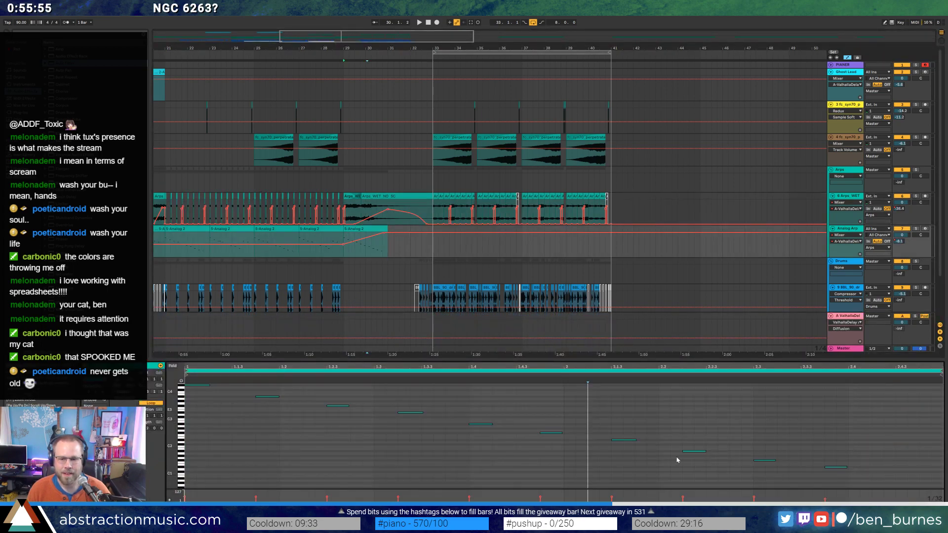
{"action": "left_click_drag", "start_coordinate": [598, 422], "coordinate": [873, 422]}
{"action": "key", "text": "space"}
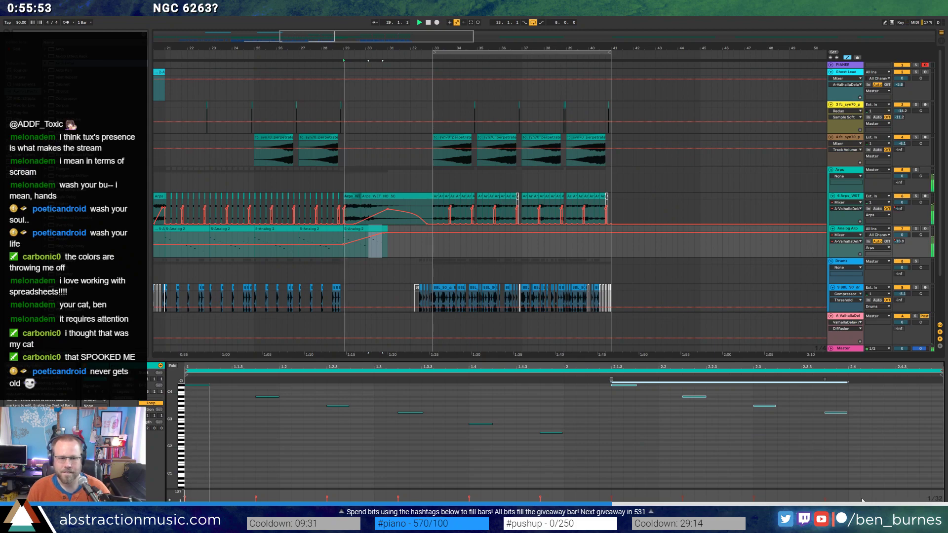
{"action": "left_click", "coordinate": [624, 393]}
{"action": "left_click", "coordinate": [623, 385]}
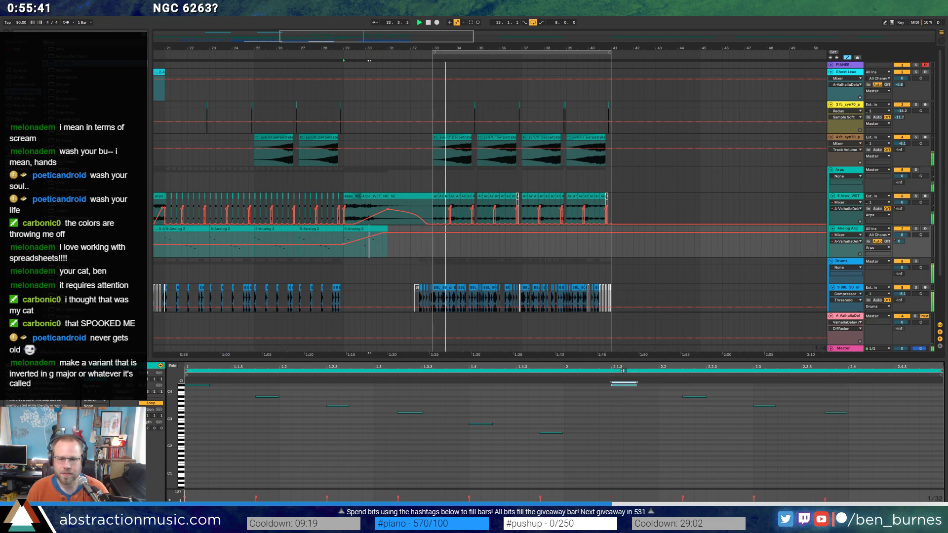
Try shifting the last four notes of the Analog Arp clip at bar 29 individually by octaves and audition the break.
{"action": "key", "text": "shift+Down"}
{"action": "key", "text": "shift+Down"}
{"action": "key", "text": "shift+Up"}
{"action": "left_click", "coordinate": [694, 396]}
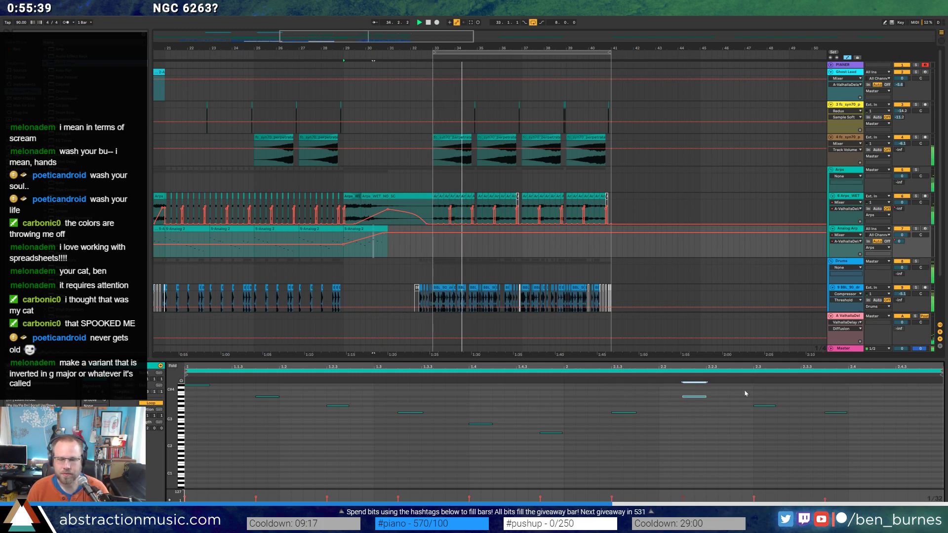
{"action": "left_click", "coordinate": [764, 405]}
{"action": "key", "text": "shift+Down"}
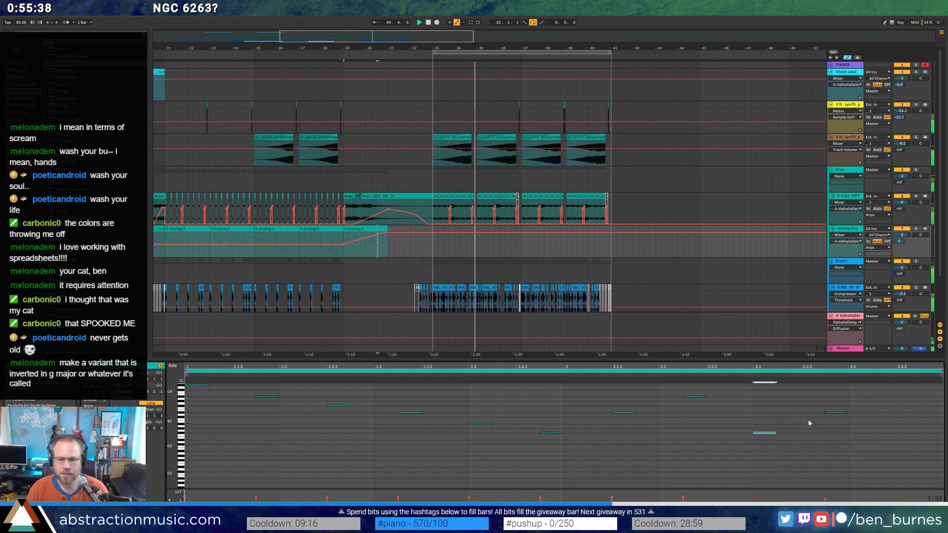
{"action": "left_click", "coordinate": [835, 412]}
{"action": "key", "text": "shift+Up"}
{"action": "left_click", "coordinate": [376, 256]}
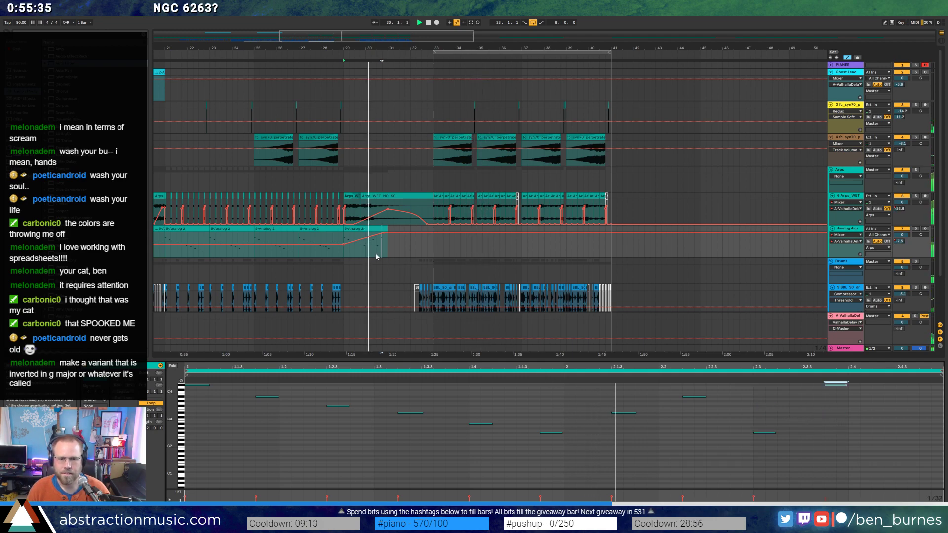
Try lowering the Analog Arp track's automation end point near bar 31 to about -10.3 dB.
{"action": "left_click", "coordinate": [400, 239]}
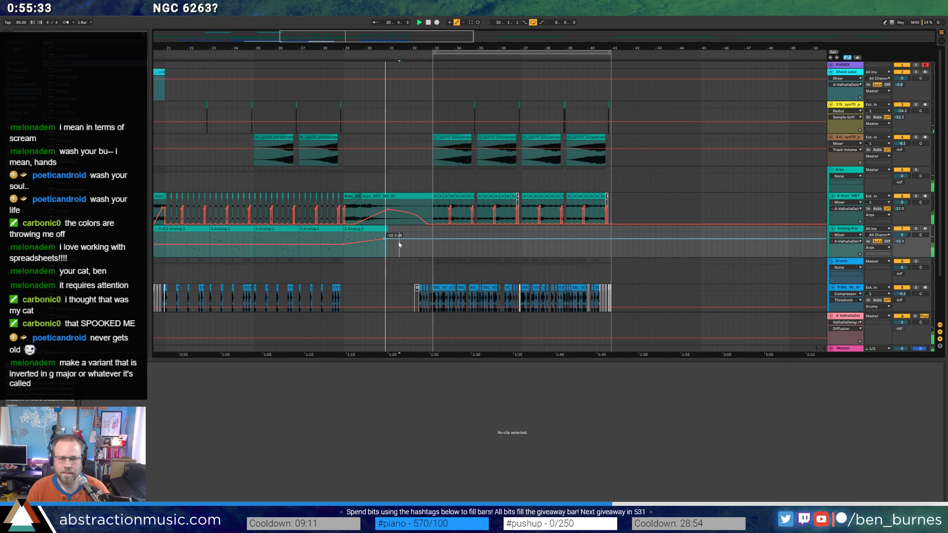
{"action": "left_click_drag", "start_coordinate": [384, 233], "coordinate": [385, 239]}
{"action": "left_click", "coordinate": [379, 230]}
Undo the automation change and all octave shifts on the last four notes of the Analog Arp clip at bar 29.
{"action": "key", "text": "ctrl+z"}
{"action": "key", "text": "ctrl+z"}
{"action": "key", "text": "ctrl+z"}
{"action": "key", "text": "ctrl+z"}
{"action": "key", "text": "ctrl+z"}
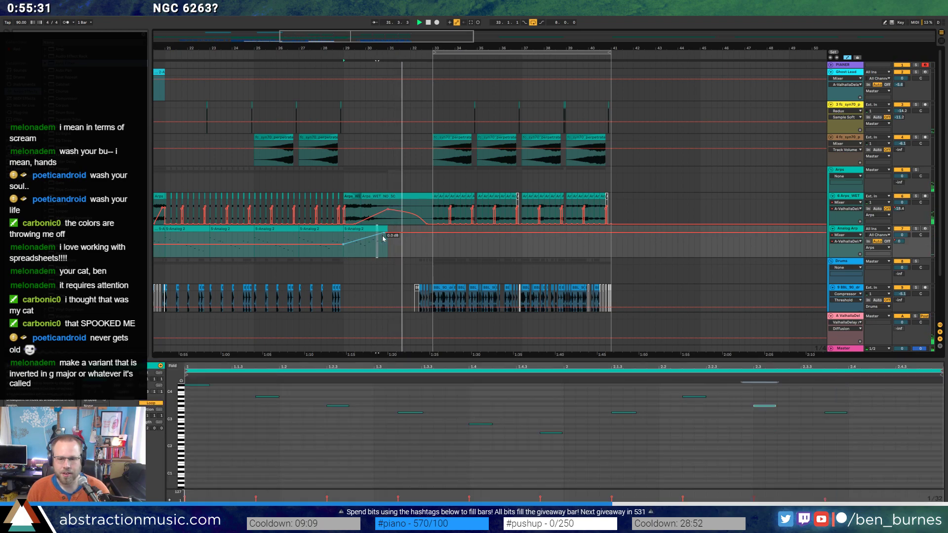
{"action": "key", "text": "ctrl+z"}
{"action": "key", "text": "ctrl+z"}
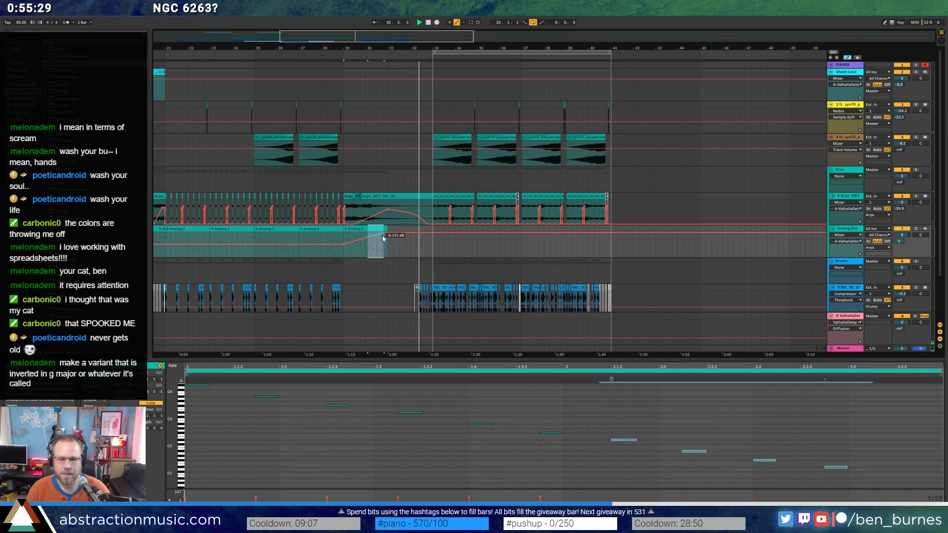
Lower the Analog Arp track's automation from about bar 31 onward to roughly -10 dB and show the track's devices.
{"action": "left_click", "coordinate": [393, 240]}
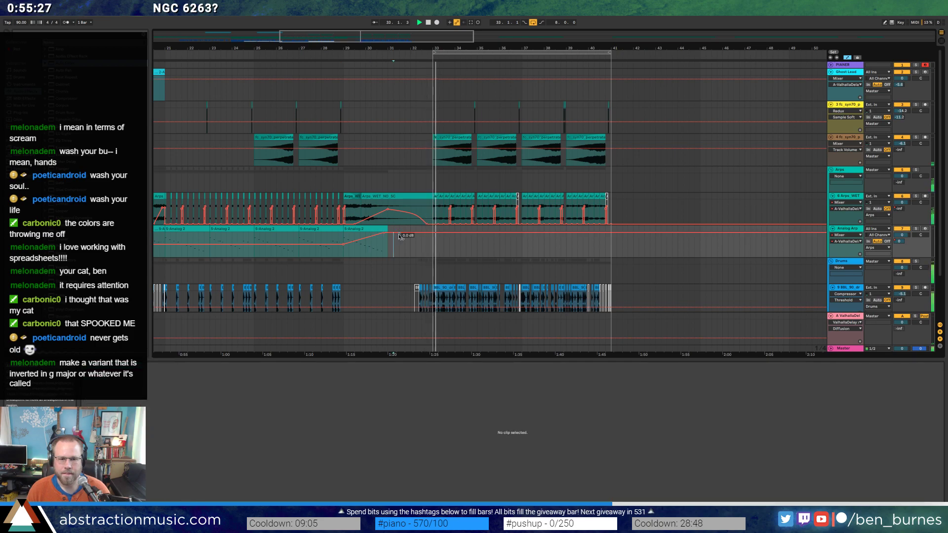
{"action": "key", "text": "ctrl+z"}
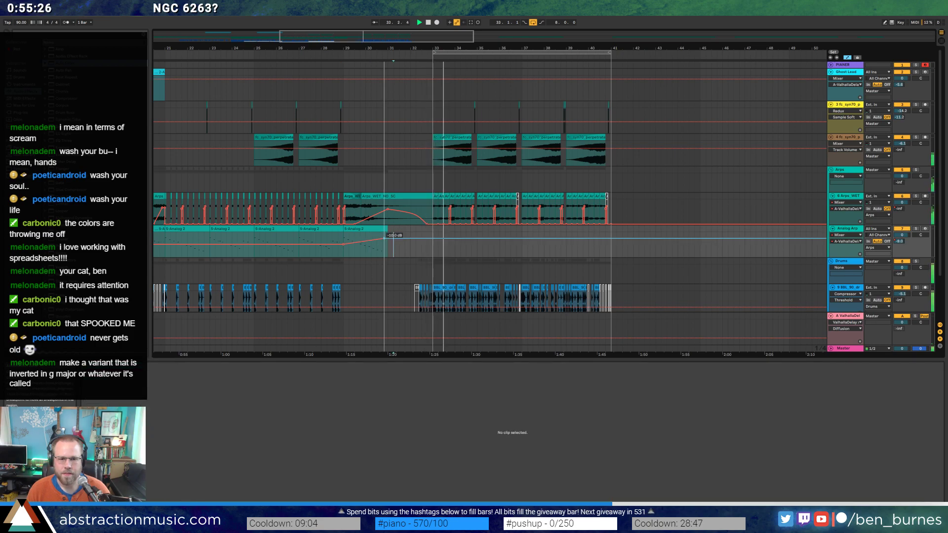
{"action": "left_click", "coordinate": [365, 229]}
{"action": "key", "text": "shift+Tab"}
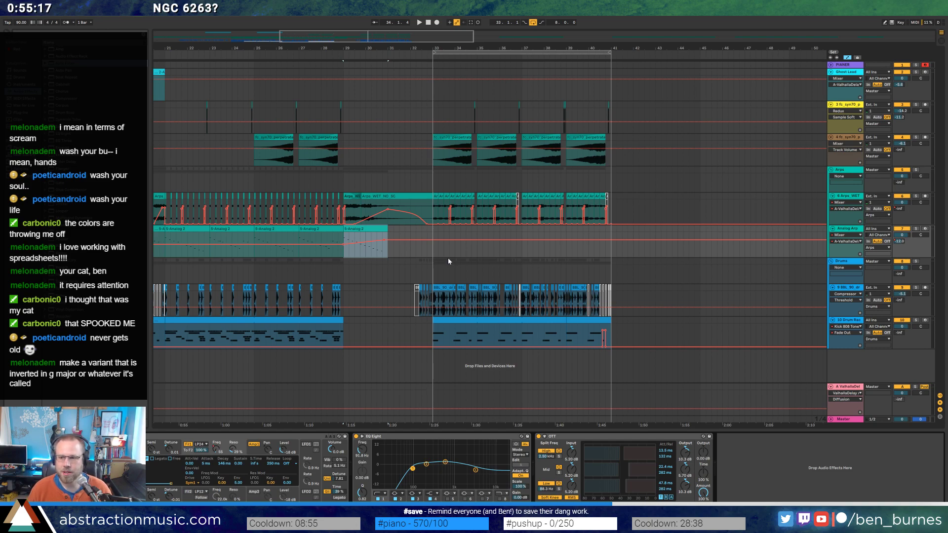
{"action": "left_click", "coordinate": [459, 139]}
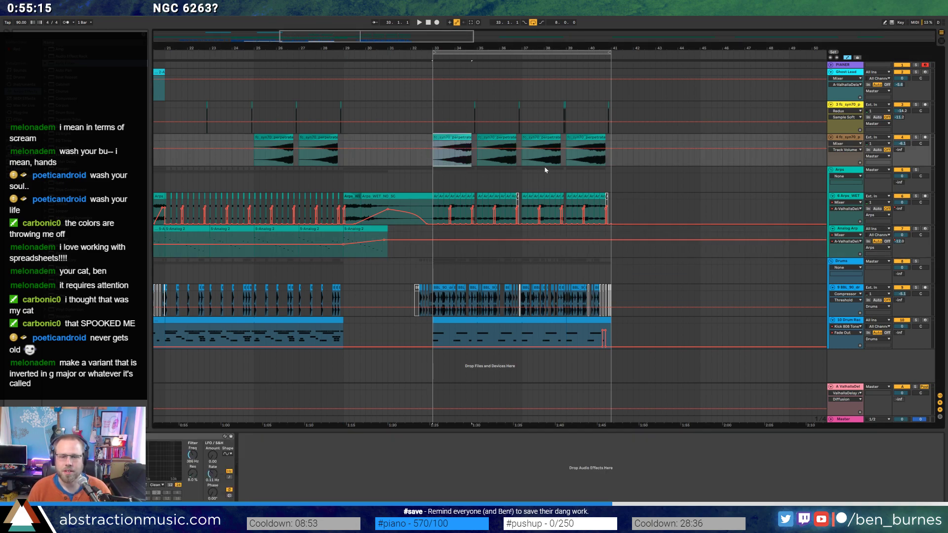
{"action": "left_click", "coordinate": [499, 135]}
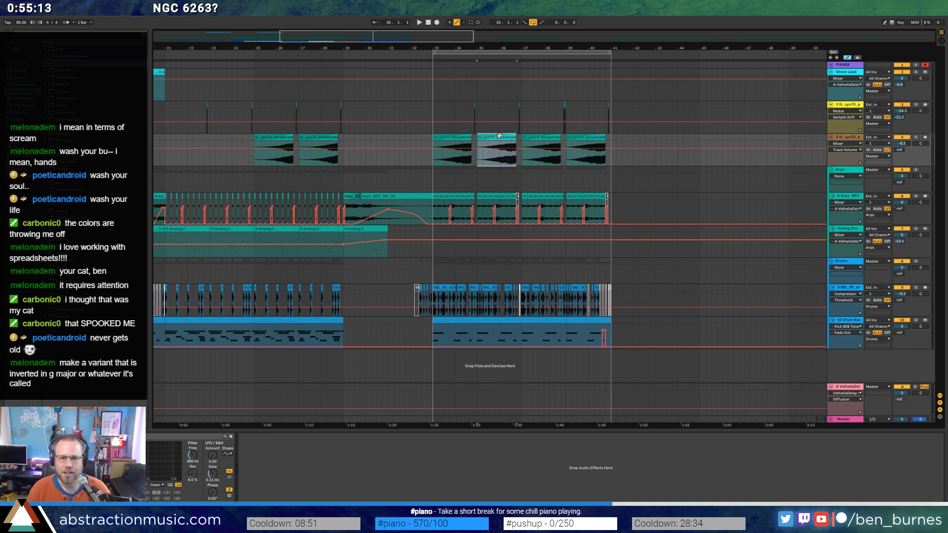
{"action": "left_click", "coordinate": [452, 135]}
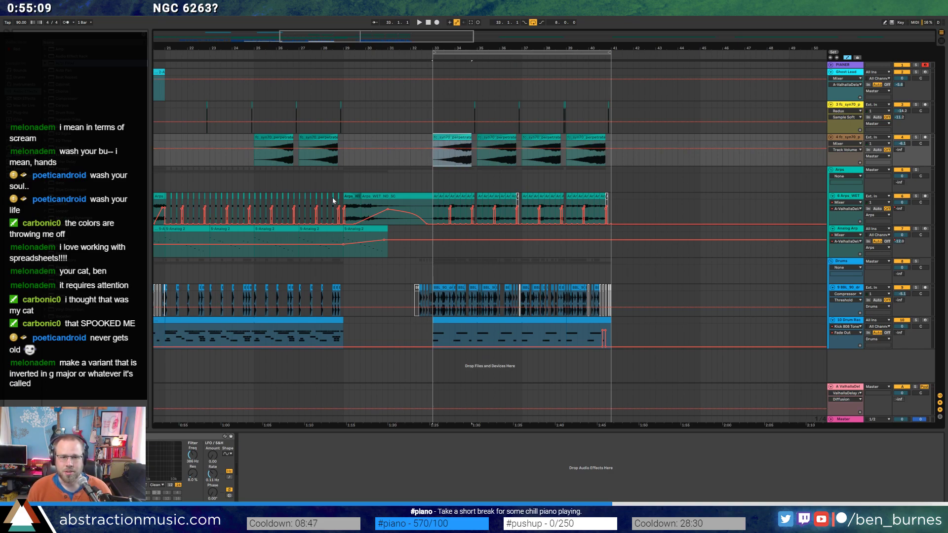
{"action": "left_click", "coordinate": [354, 229]}
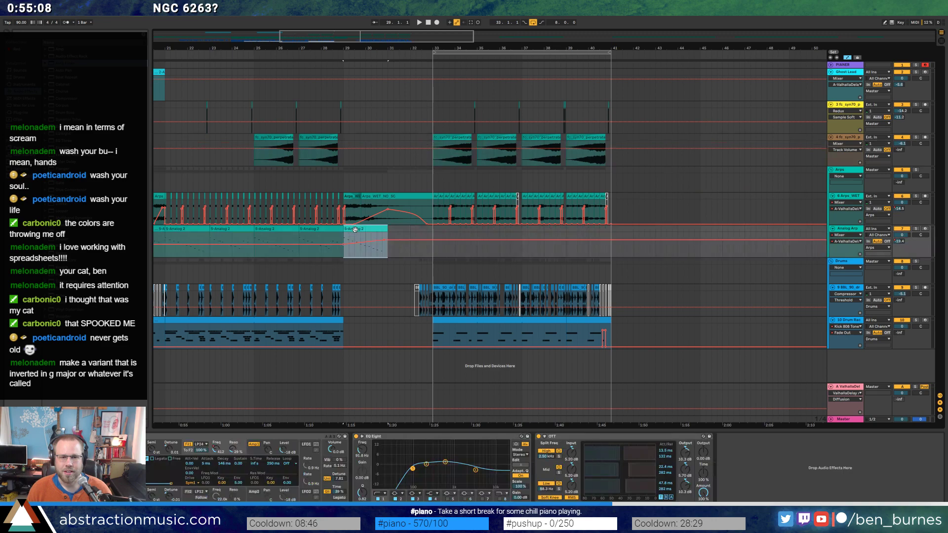
{"action": "left_click", "coordinate": [306, 229]}
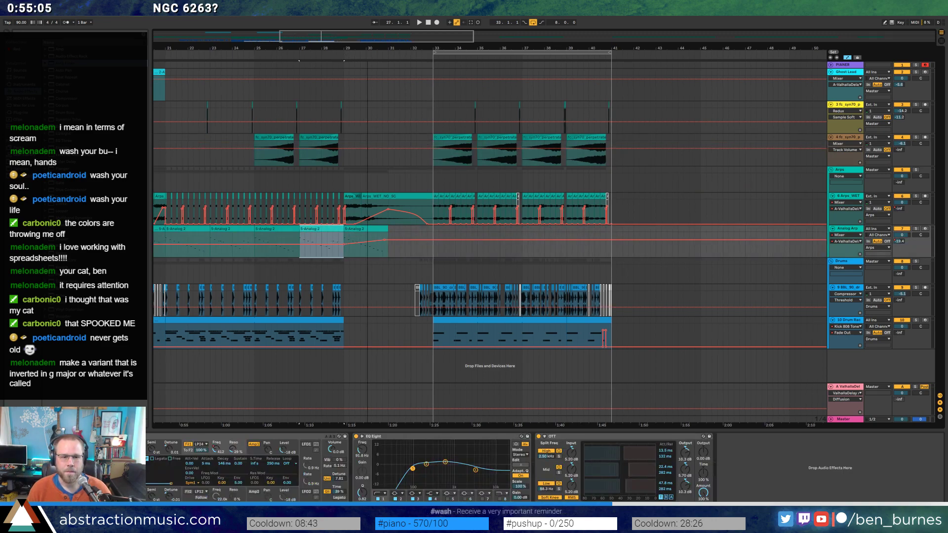
Copy the first three beats of the Drum Rack clip at bar 33 to bar 29 and play from bar 28.
{"action": "scroll", "coordinate": [431, 363], "scroll_direction": "left", "scroll_amount": 3}
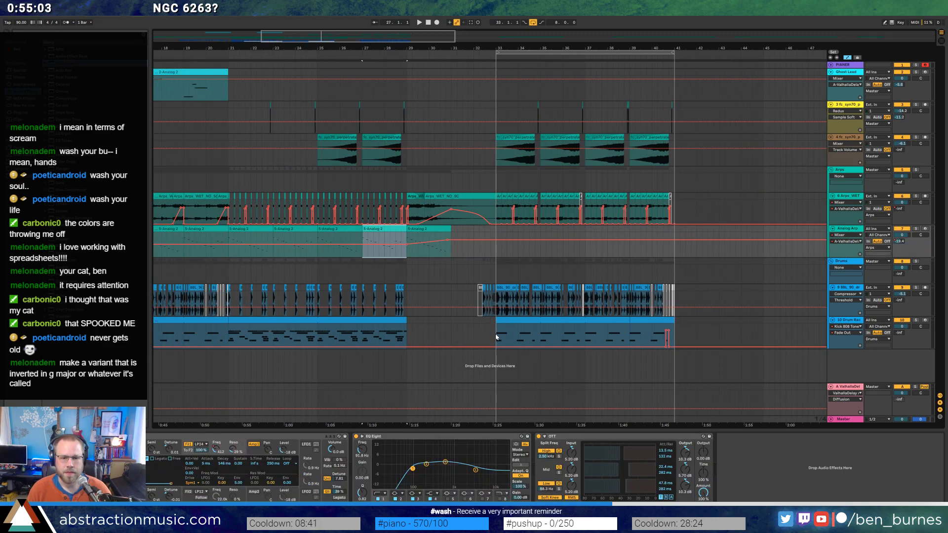
{"action": "mouse_move", "coordinate": [496, 337]}
{"action": "left_mouse_down"}
{"action": "mouse_move", "coordinate": [535, 340]}
{"action": "mouse_move", "coordinate": [512, 340]}
{"action": "left_mouse_up"}
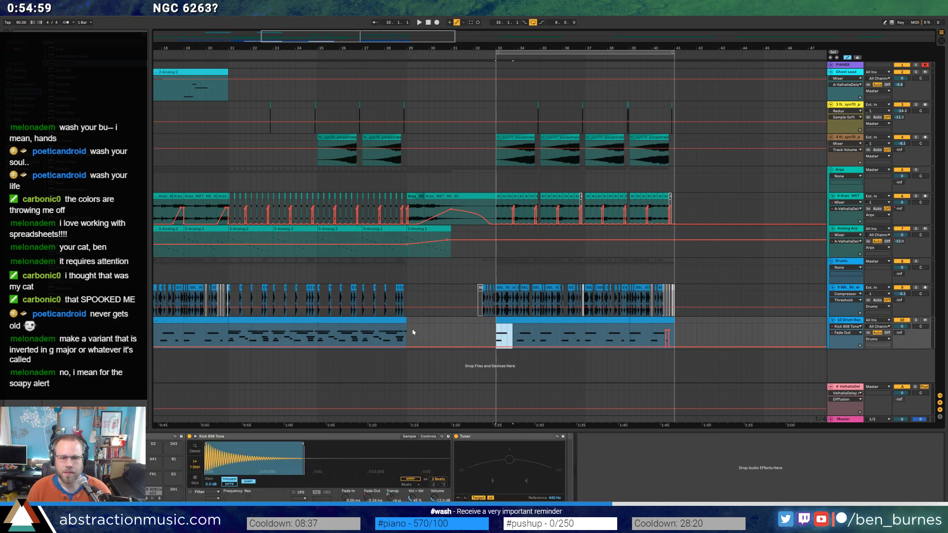
{"action": "key", "text": "a"}
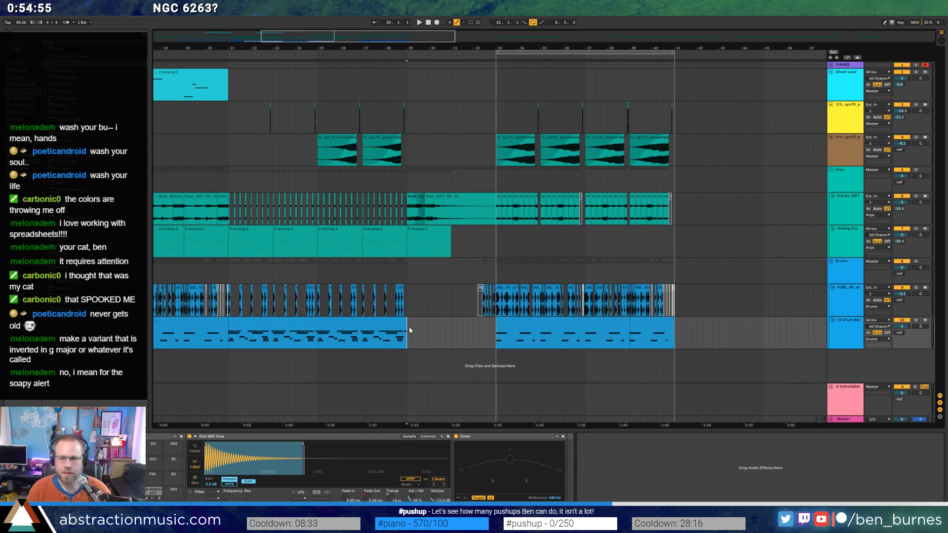
{"action": "left_click_drag", "start_coordinate": [409, 327], "coordinate": [410, 326]}
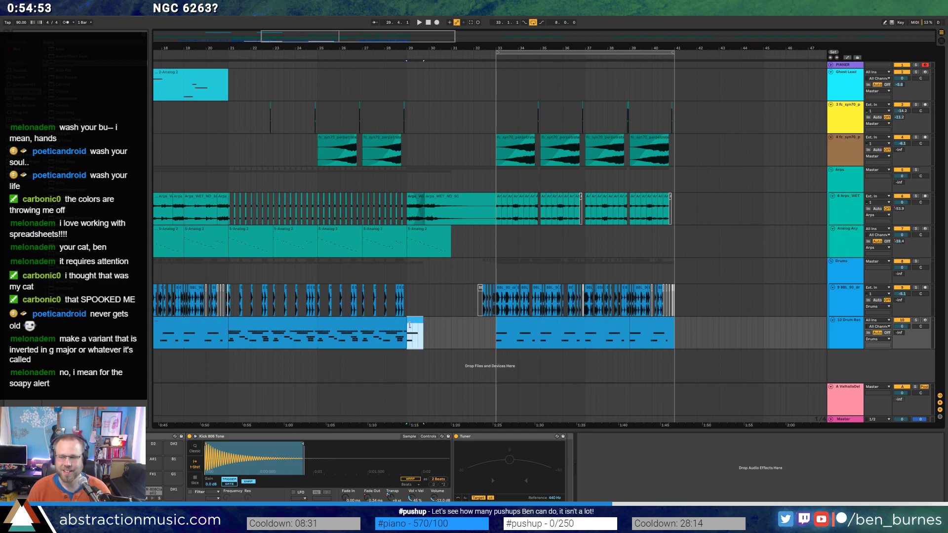
{"action": "left_click", "coordinate": [390, 273]}
{"action": "key", "text": "space"}
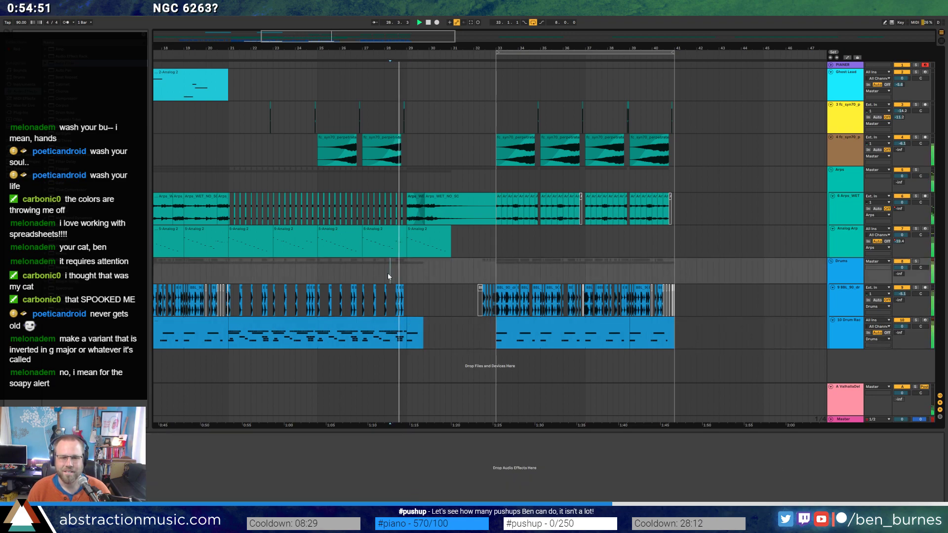
Duplicate the last drum-break slice at the end of bar 28 to fill the gap before bar 29.
{"action": "scroll", "coordinate": [395, 275], "scroll_direction": "up", "scroll_amount": 5}
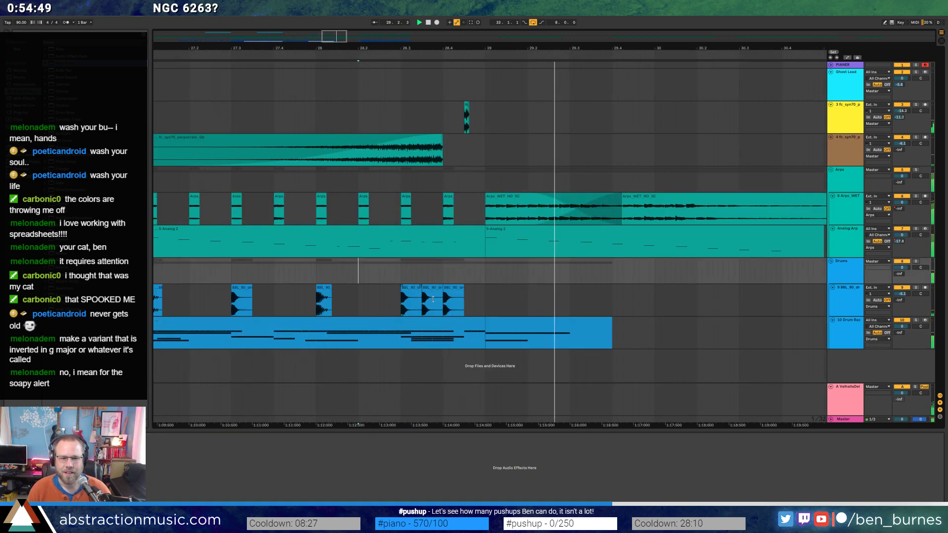
{"action": "left_click", "coordinate": [460, 297]}
{"action": "key", "text": "ctrl+d"}
Duplicate the last TR-808 clap hit at the end of the Drum Rack clip that leads into bar 29.
{"action": "double_click", "coordinate": [473, 332]}
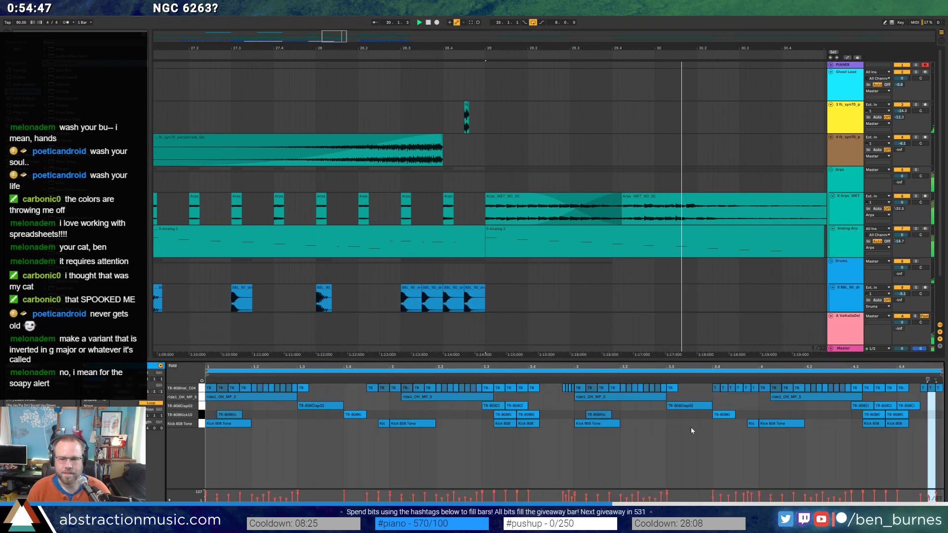
{"action": "left_click", "coordinate": [913, 408]}
{"action": "scroll", "coordinate": [710, 286], "scroll_direction": "down", "scroll_amount": 3}
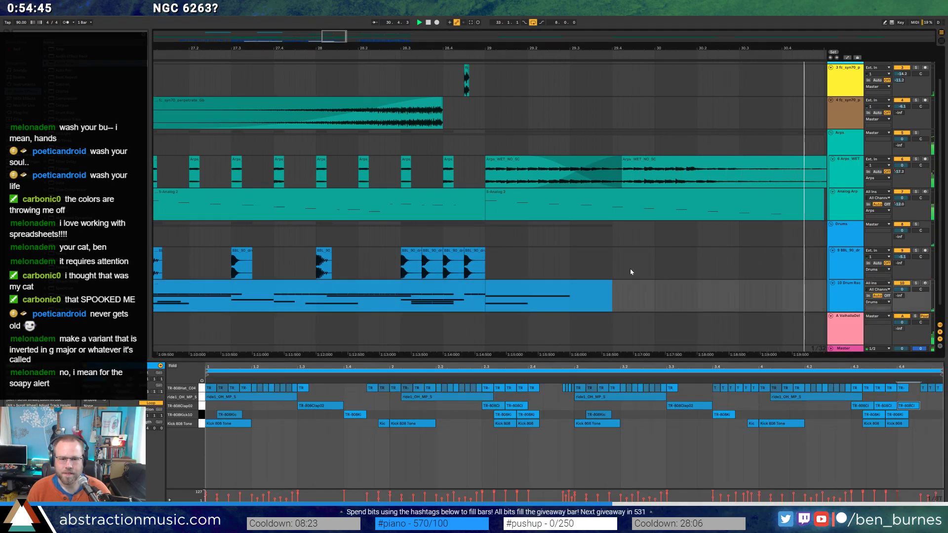
{"action": "left_click_drag", "start_coordinate": [320, 33], "coordinate": [321, 28]}
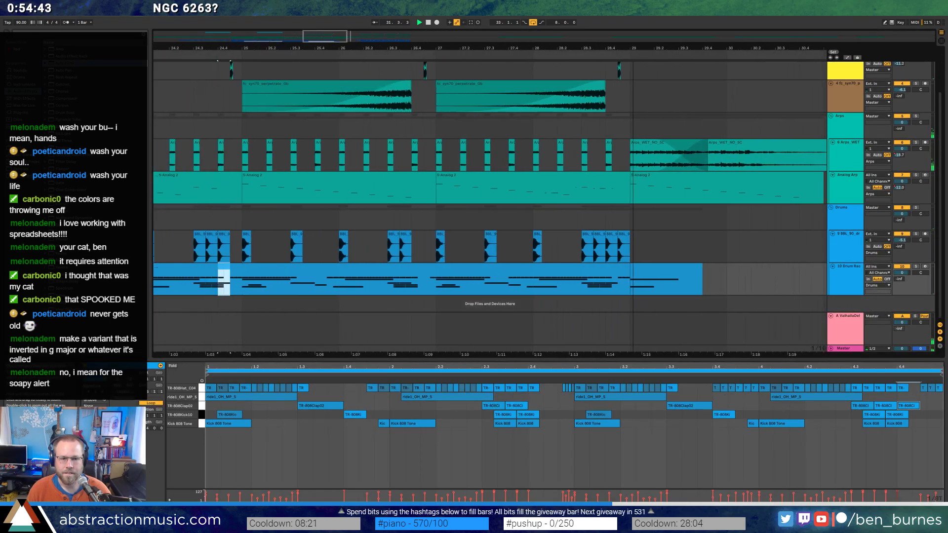
{"action": "left_click_drag", "start_coordinate": [244, 288], "coordinate": [644, 283]}
{"action": "left_click", "coordinate": [621, 268]}
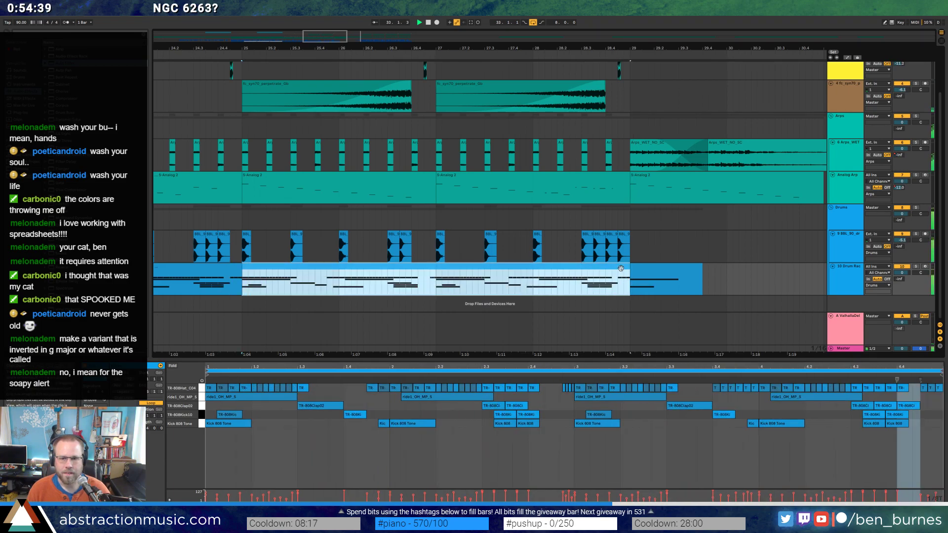
{"action": "key", "text": "ctrl+d"}
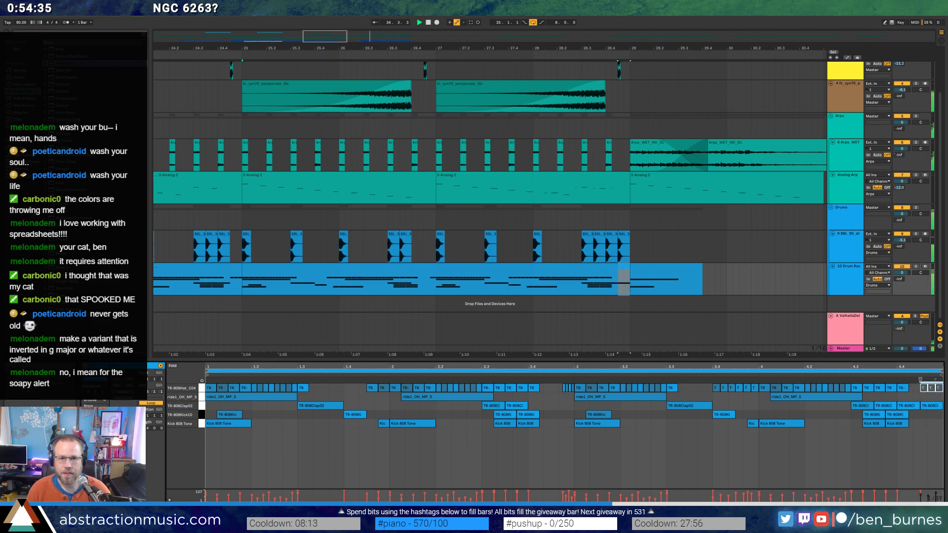
Extend the Analog Arp clip at bar 29 to bar 32 and delete the repeated notes in the added section.
{"action": "scroll", "coordinate": [598, 177], "scroll_direction": "right", "scroll_amount": 5}
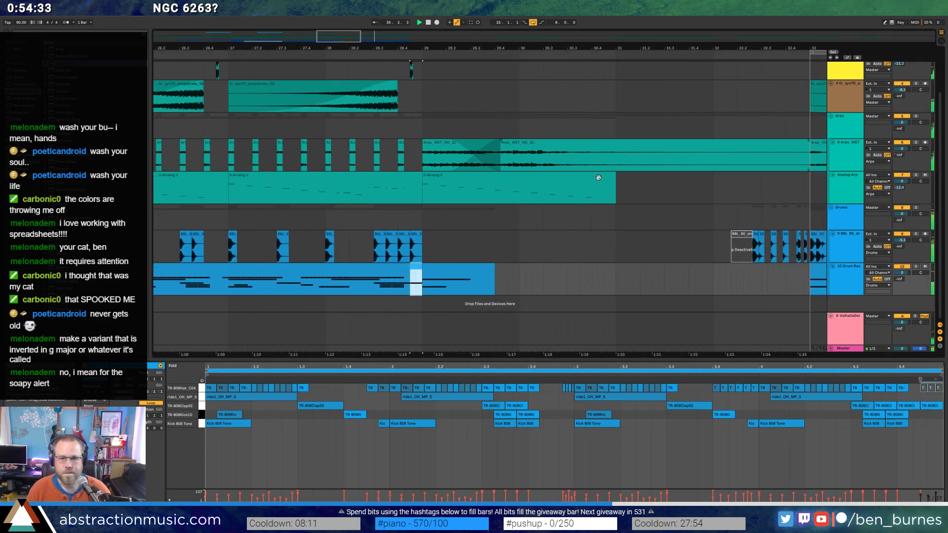
{"action": "left_click_drag", "start_coordinate": [612, 179], "coordinate": [691, 188]}
{"action": "left_click_drag", "start_coordinate": [692, 188], "coordinate": [710, 188]}
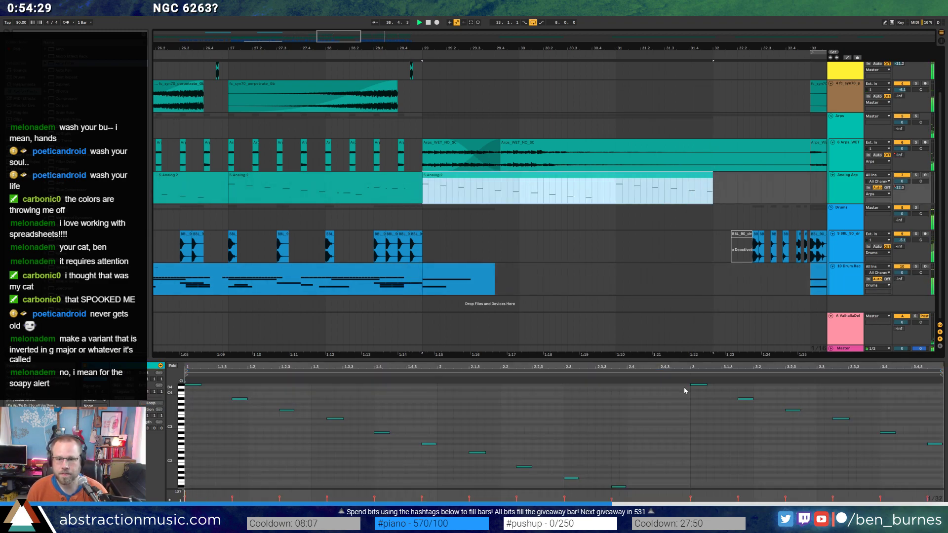
{"action": "left_click", "coordinate": [684, 387]}
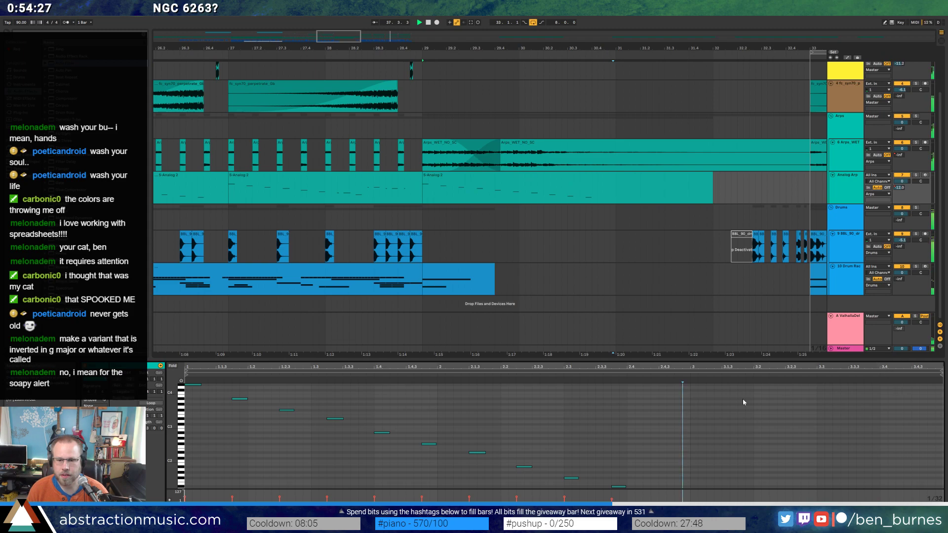
Duplicate the final low note of the Analog Arp clip four times at even spacing through the extended section.
{"action": "left_click", "coordinate": [620, 473]}
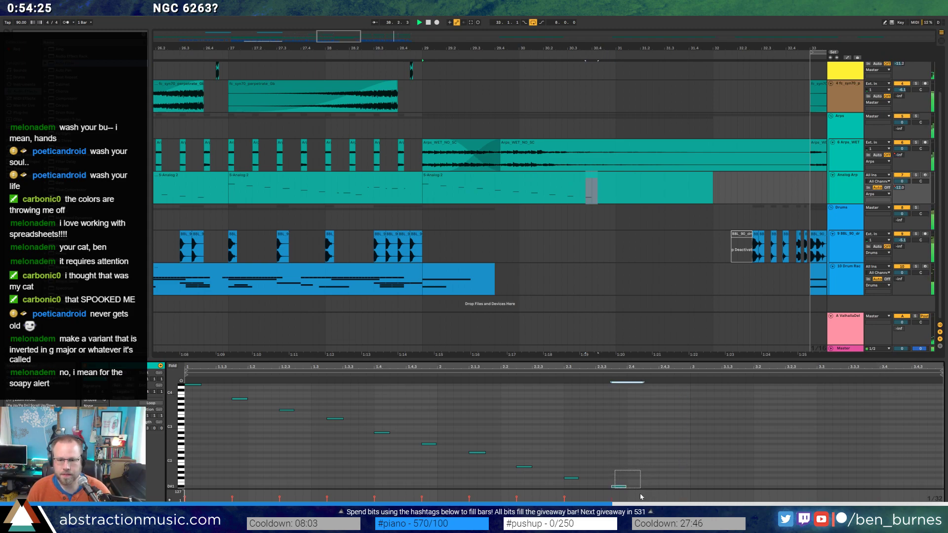
{"action": "key", "text": "ctrl+d"}
{"action": "key", "text": "ctrl+d"}
{"action": "key", "text": "ctrl+d"}
{"action": "key", "text": "ctrl+d"}
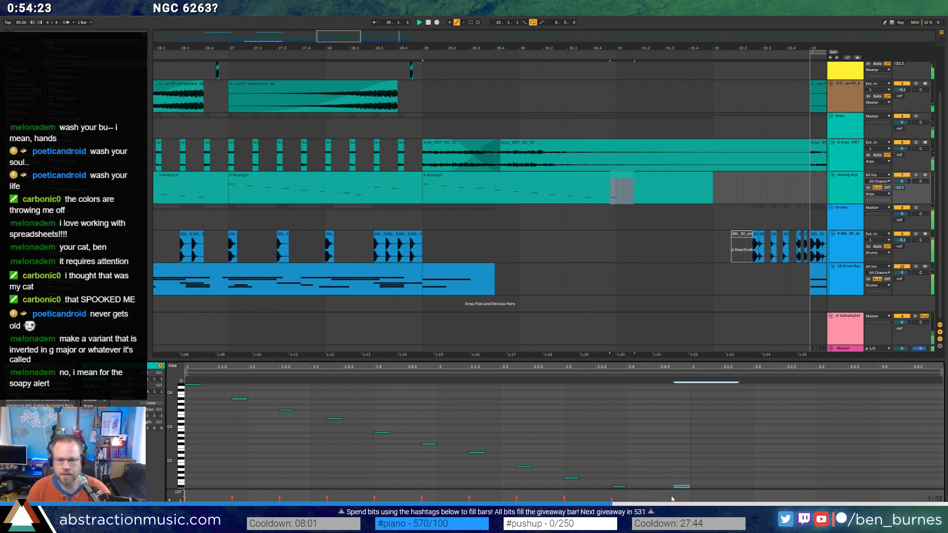
Ramp the velocities of the five repeated low Analog Arp notes downward and audition the break from bar 29.
{"action": "left_click", "coordinate": [603, 500]}
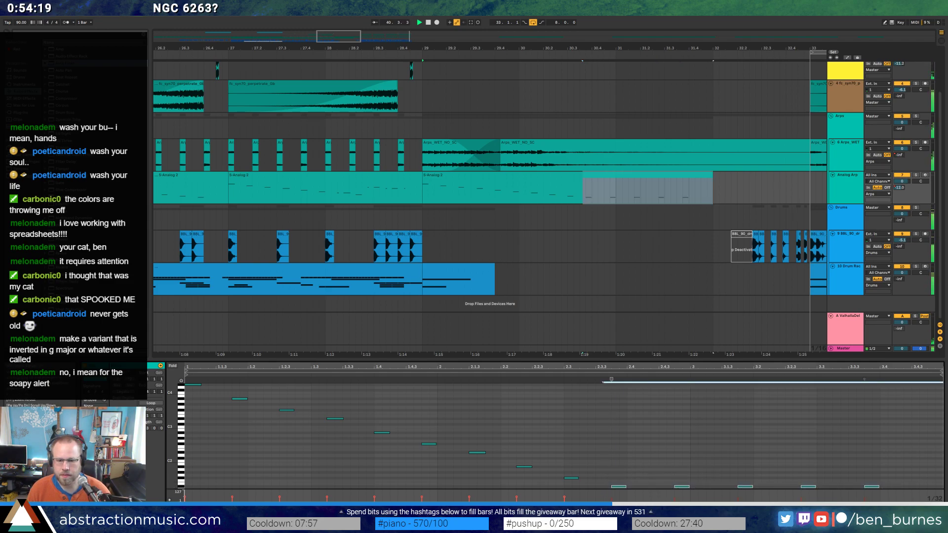
{"action": "left_click_drag", "start_coordinate": [614, 497], "coordinate": [871, 502]}
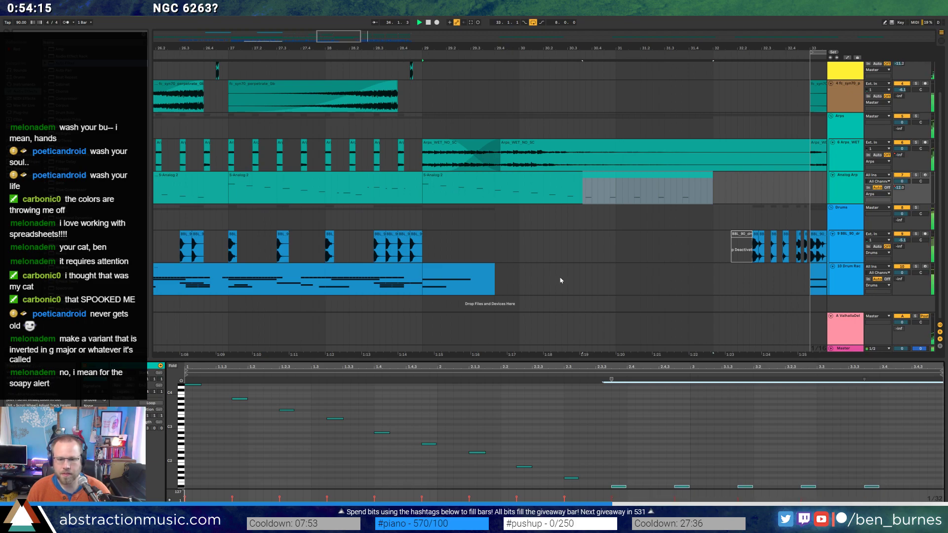
{"action": "left_click", "coordinate": [585, 258]}
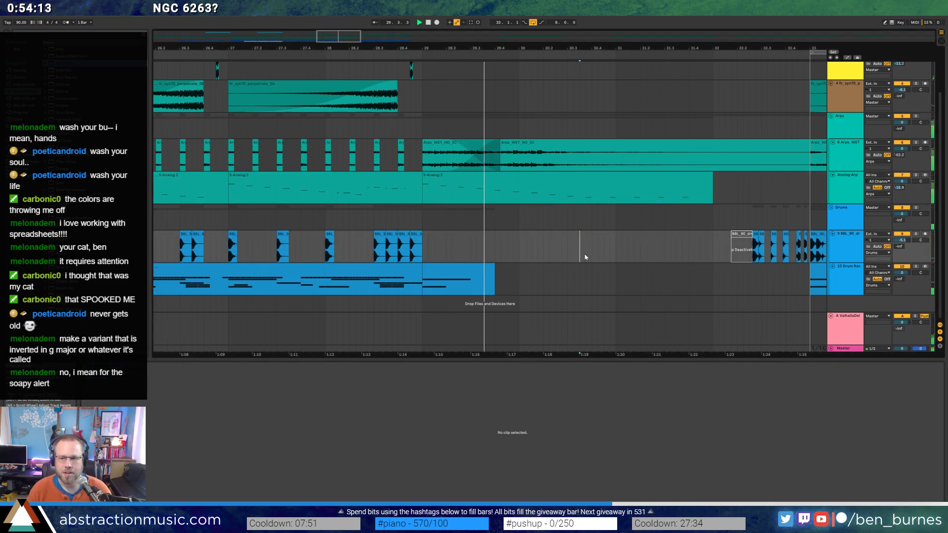
{"action": "key", "text": "ctrl+z"}
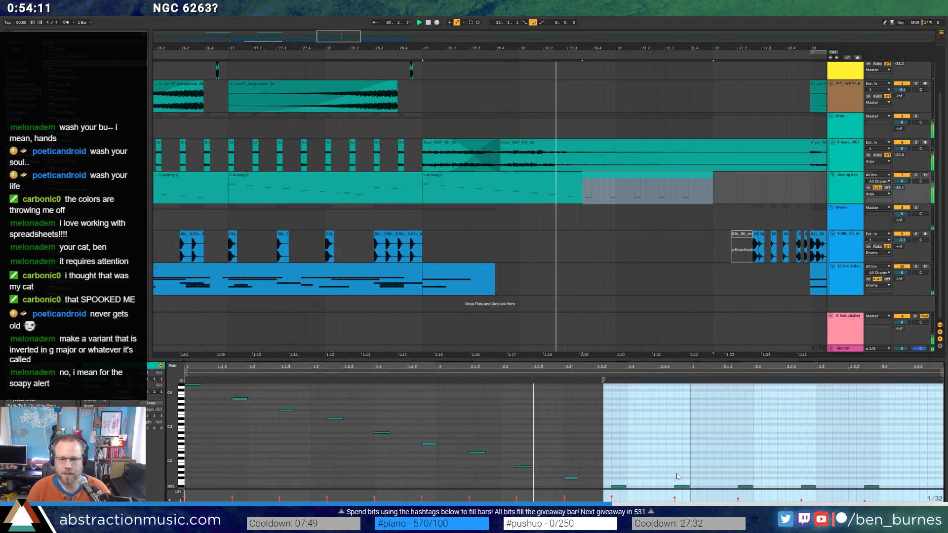
{"action": "left_click", "coordinate": [680, 486]}
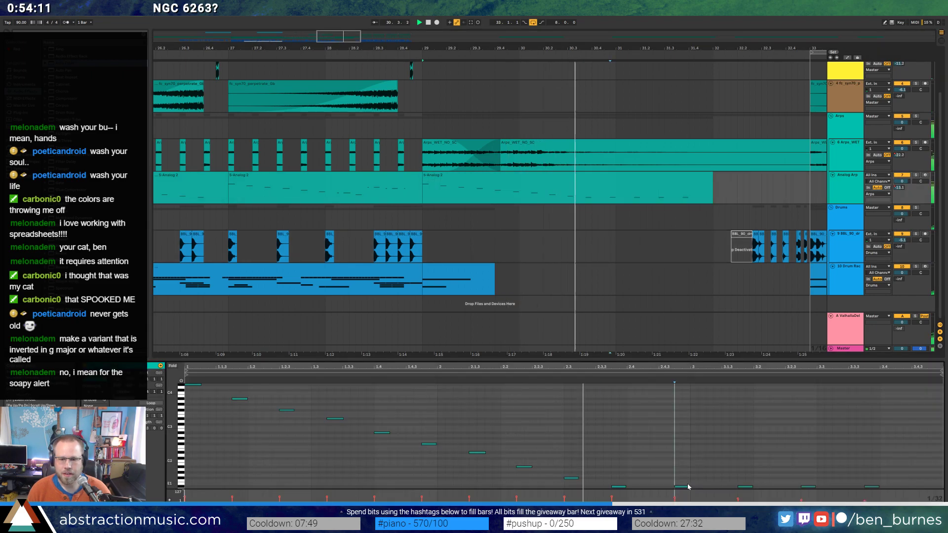
Progressively shorten the last three repeated low Analog Arp notes, taper their velocities and audition the tail.
{"action": "left_click", "coordinate": [746, 486]}
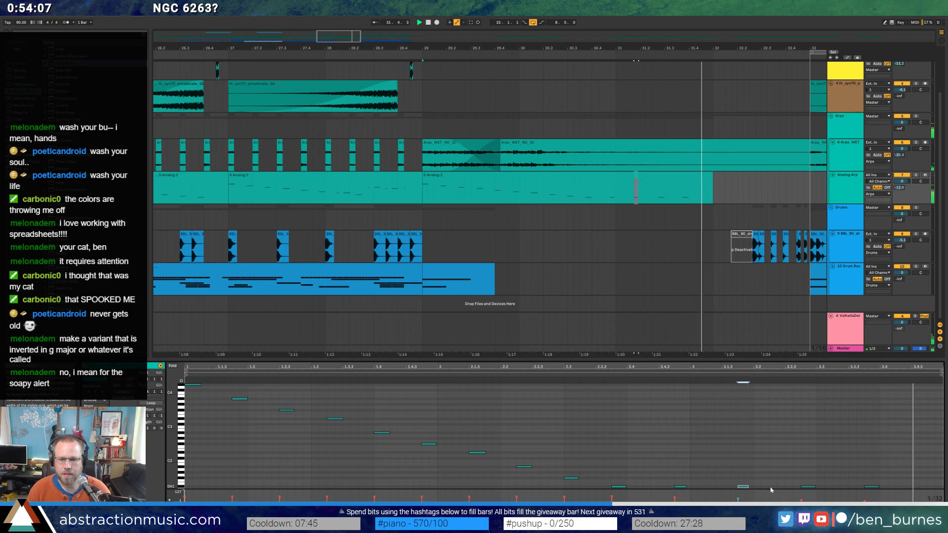
{"action": "left_click", "coordinate": [808, 486]}
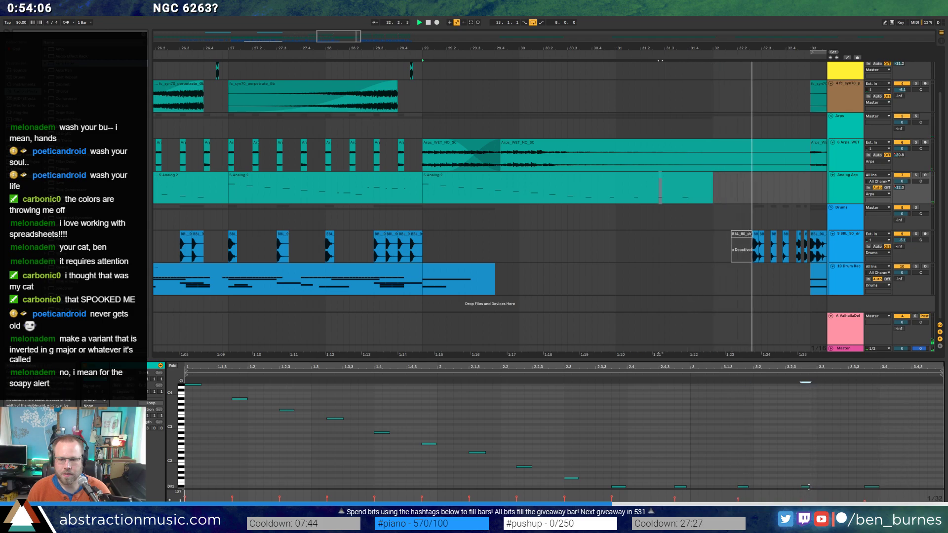
{"action": "left_click", "coordinate": [871, 487]}
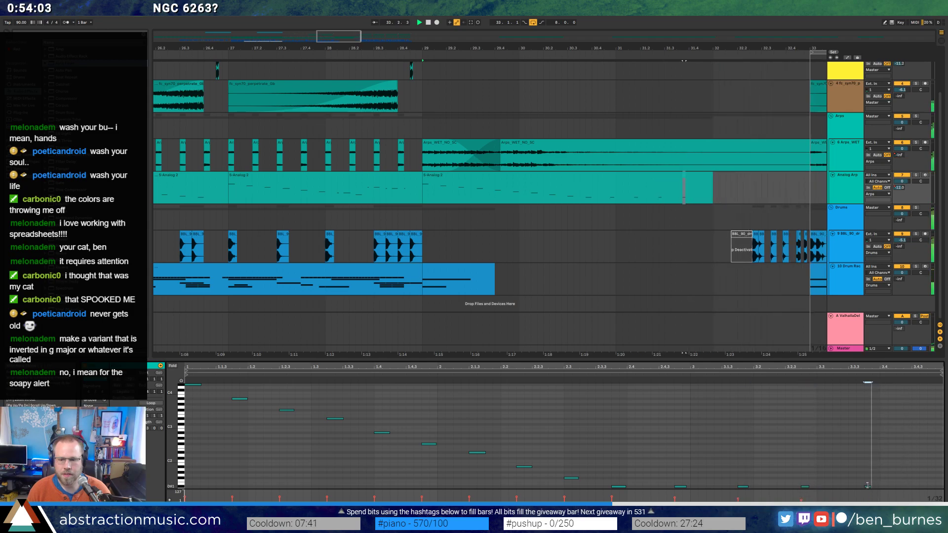
{"action": "key", "text": "space"}
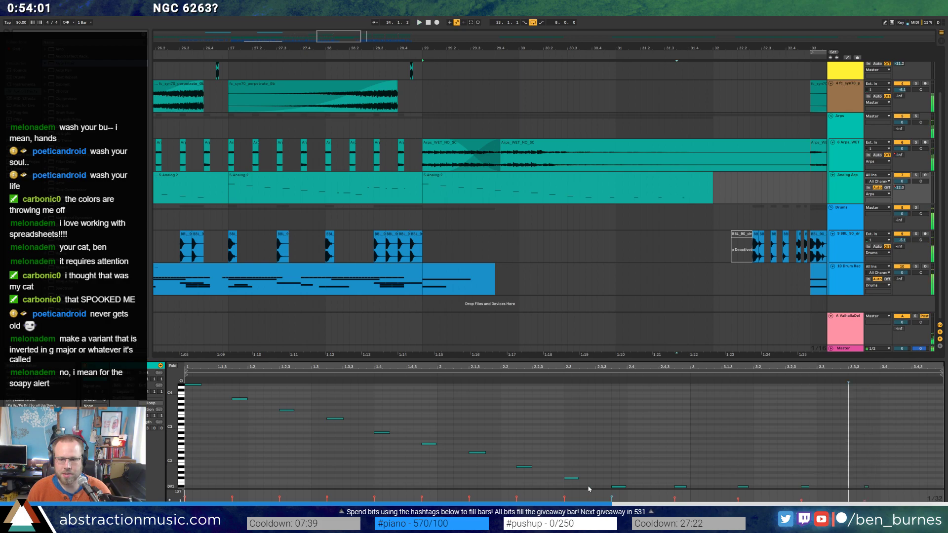
{"action": "left_click_drag", "start_coordinate": [657, 498], "coordinate": [802, 501]}
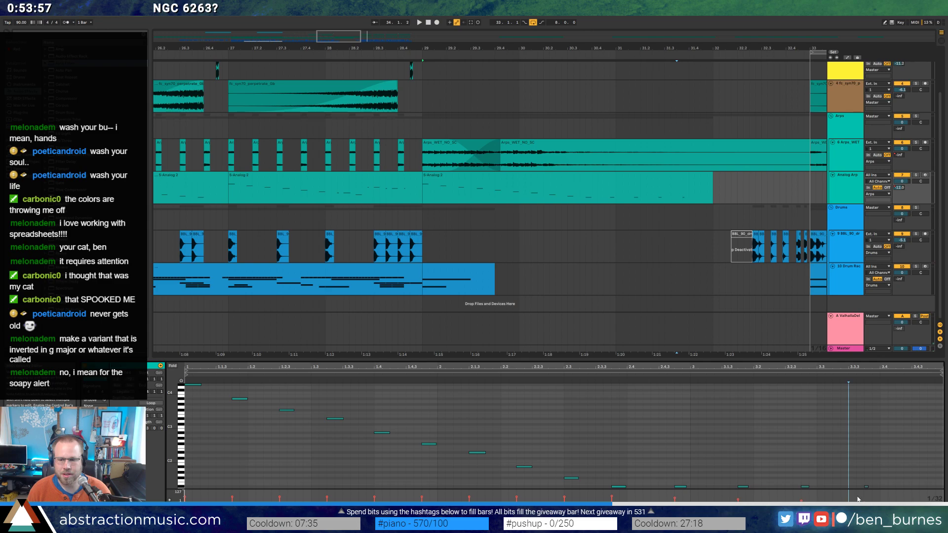
{"action": "left_click", "coordinate": [533, 374]}
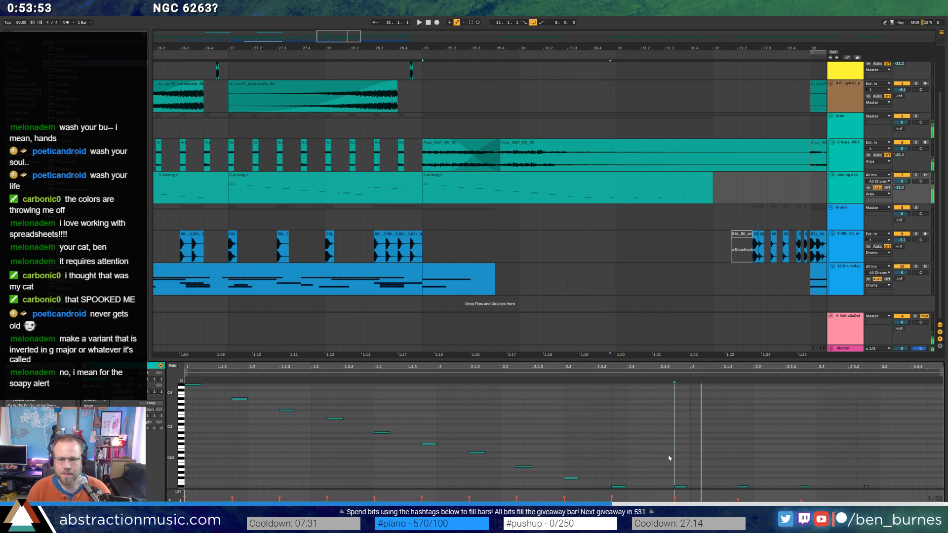
{"action": "key", "text": "space"}
Move the repeated low Analog Arp notes earlier so they follow the arp's regular note spacing, and audition the transition.
{"action": "left_click_drag", "start_coordinate": [720, 469], "coordinate": [853, 469]}
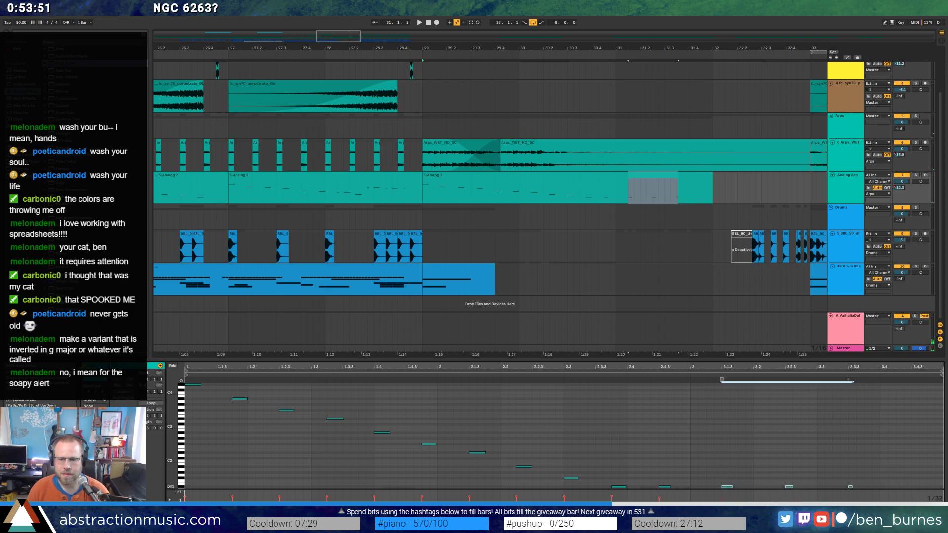
{"action": "left_click_drag", "start_coordinate": [747, 465], "coordinate": [847, 488]}
{"action": "key", "text": "Left"}
{"action": "key", "text": "Left"}
{"action": "left_click_drag", "start_coordinate": [772, 488], "coordinate": [856, 461]}
{"action": "key", "text": "Left"}
{"action": "key", "text": "Left"}
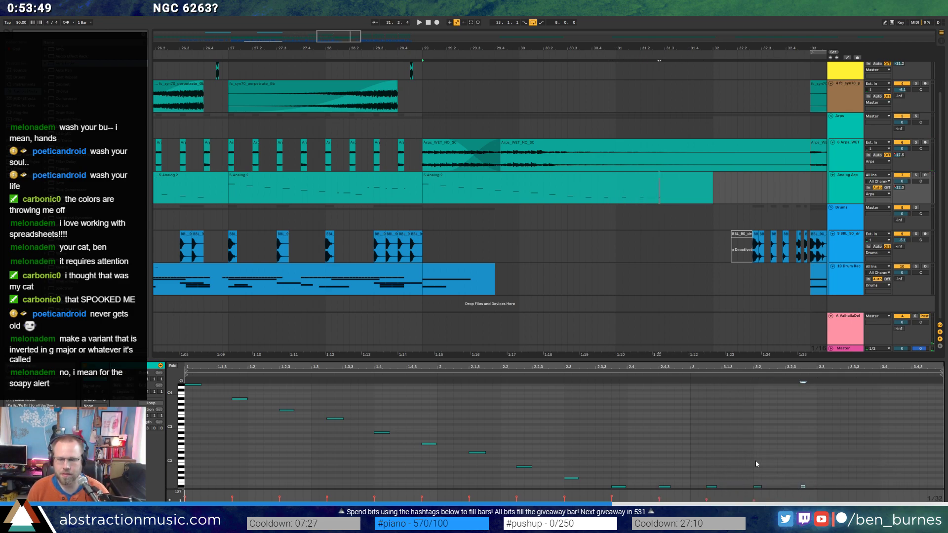
{"action": "key", "text": "space"}
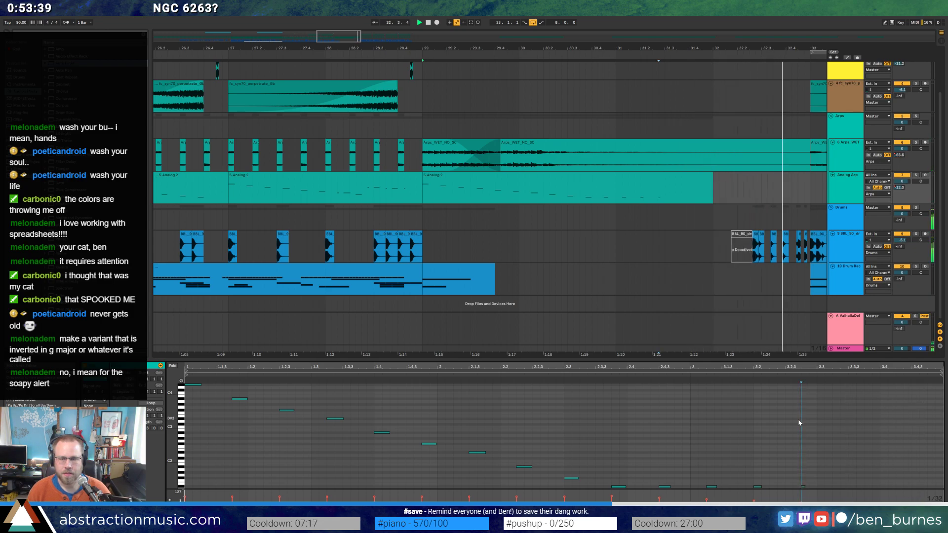
Duplicate the section from bar 33 to 41 on the synth, arp and drum tracks so it repeats up to bar 49.
{"action": "key", "text": "shift+Tab"}
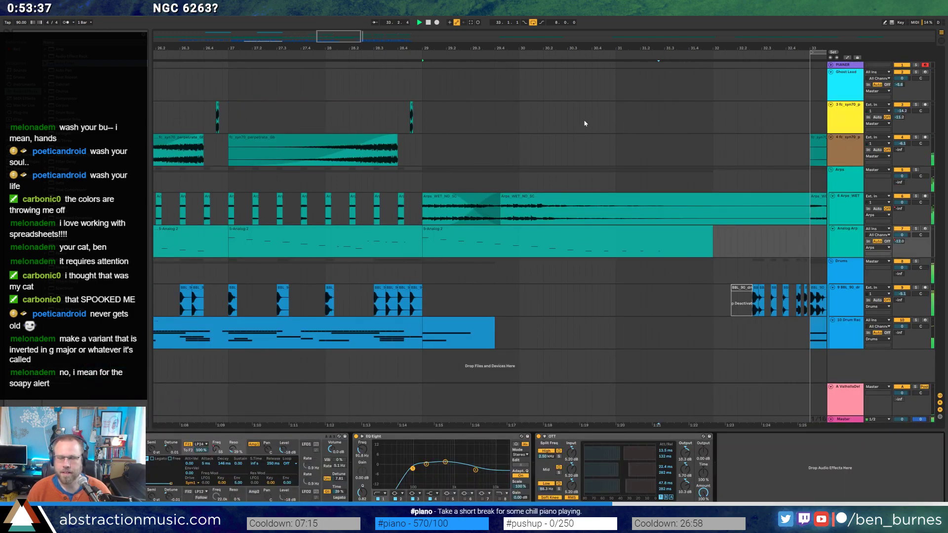
{"action": "left_click_drag", "start_coordinate": [339, 40], "coordinate": [378, 36]}
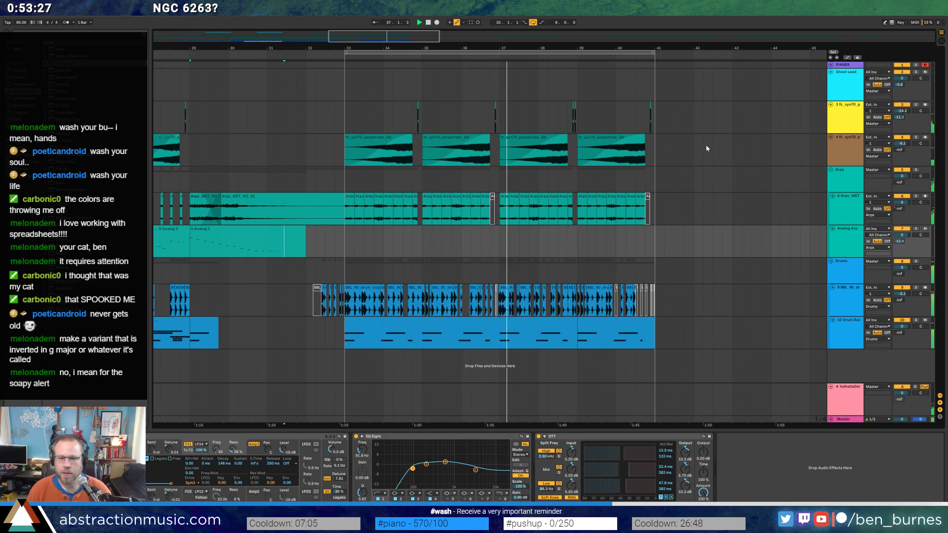
{"action": "left_click_drag", "start_coordinate": [394, 30], "coordinate": [393, 16]}
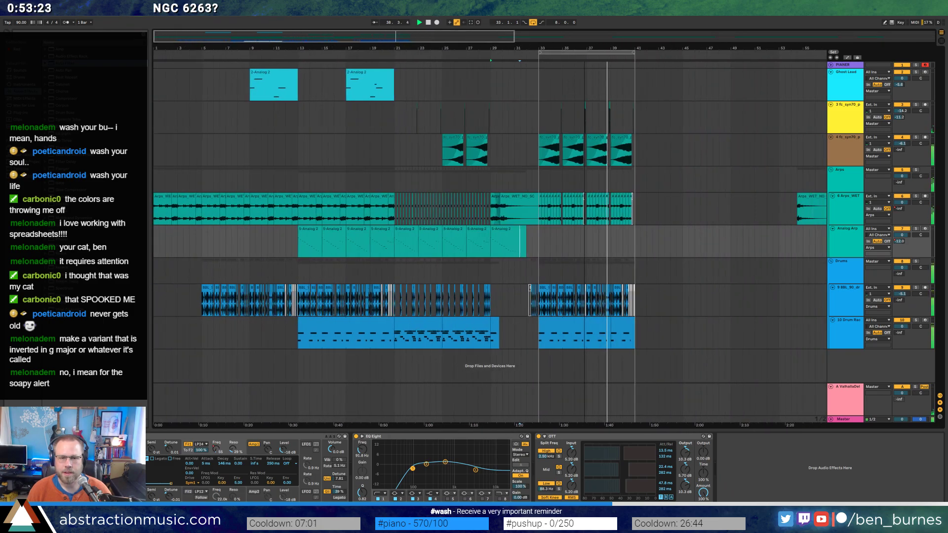
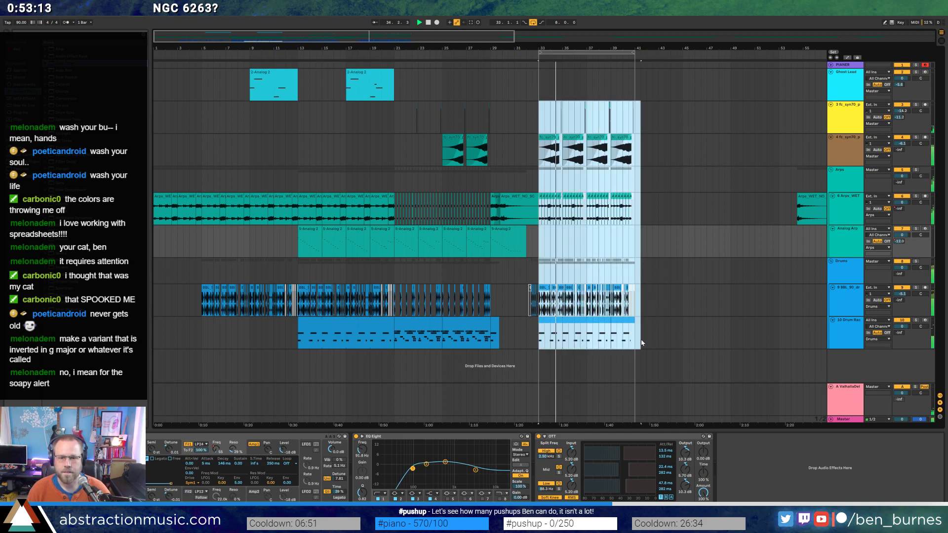
{"action": "left_click_drag", "start_coordinate": [543, 123], "coordinate": [641, 339]}
{"action": "key", "text": "ctrl+d"}
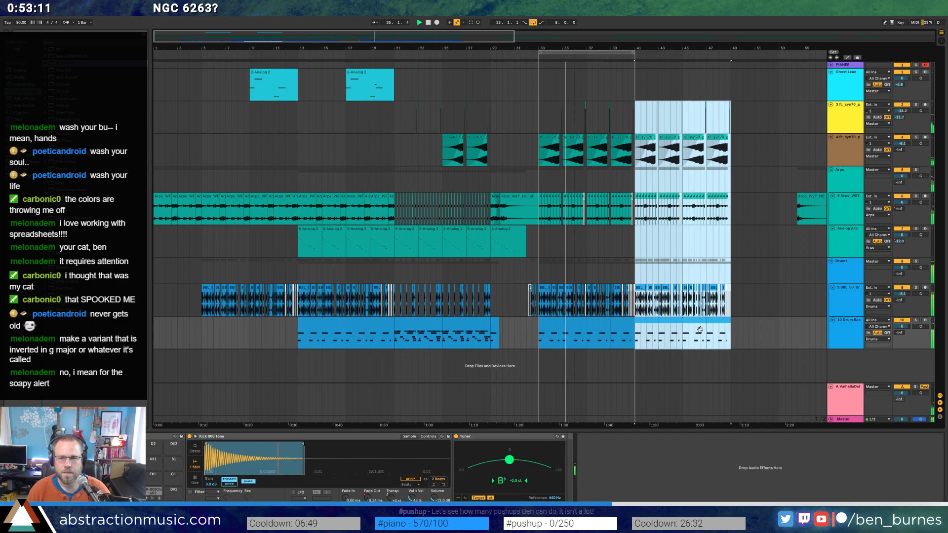
{"action": "key", "text": "space"}
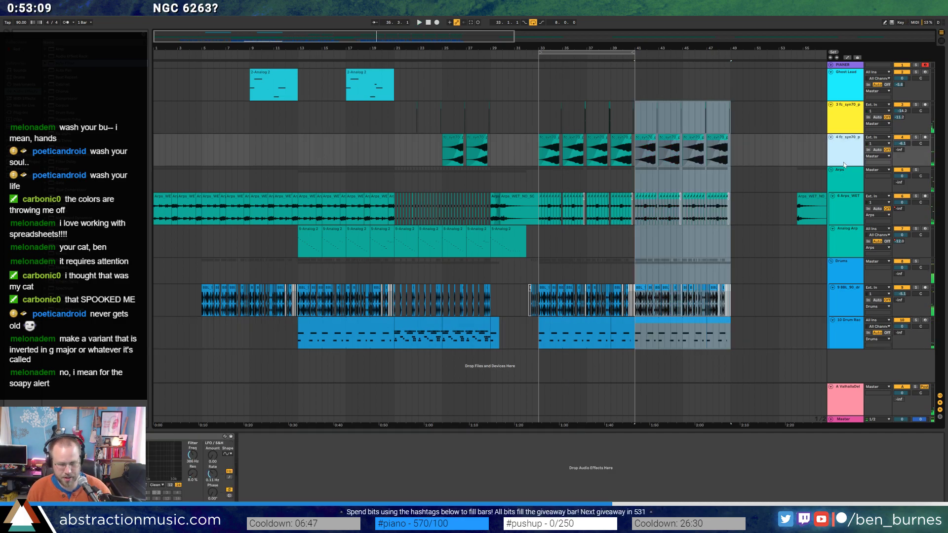
Insert a new MIDI track directly above the Arps group and load the Massive synth on it.
{"action": "key", "text": "ctrl+shift+t"}
{"action": "left_click", "coordinate": [542, 194]}
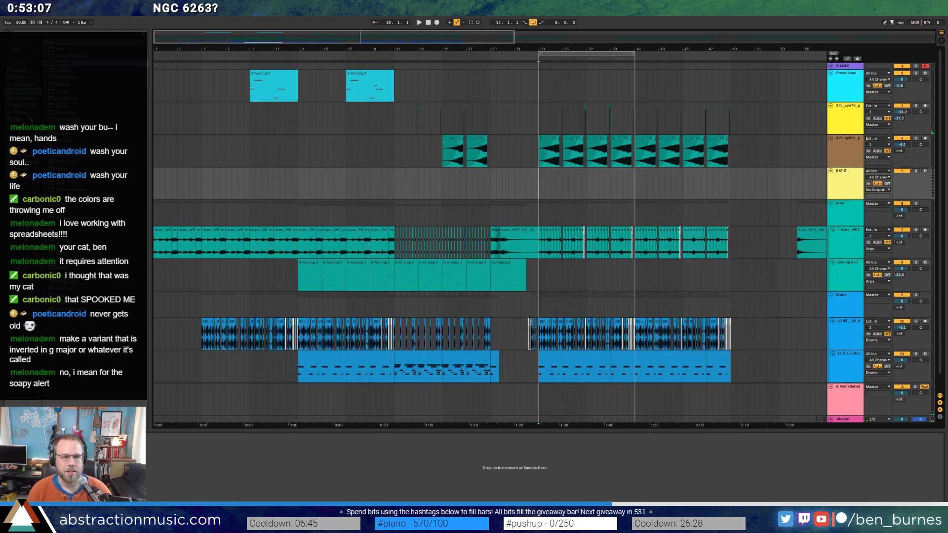
{"action": "left_click", "coordinate": [48, 51]}
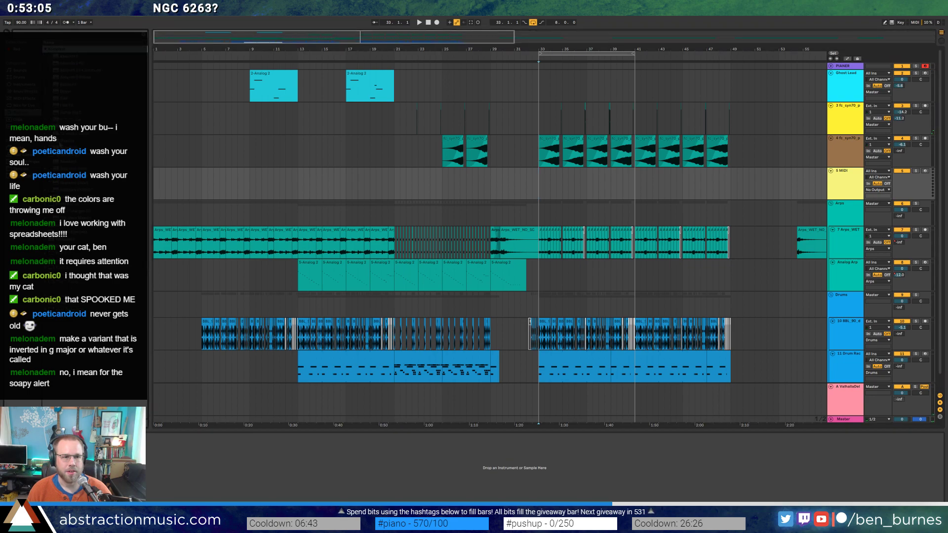
{"action": "left_click_drag", "start_coordinate": [74, 141], "coordinate": [430, 181]}
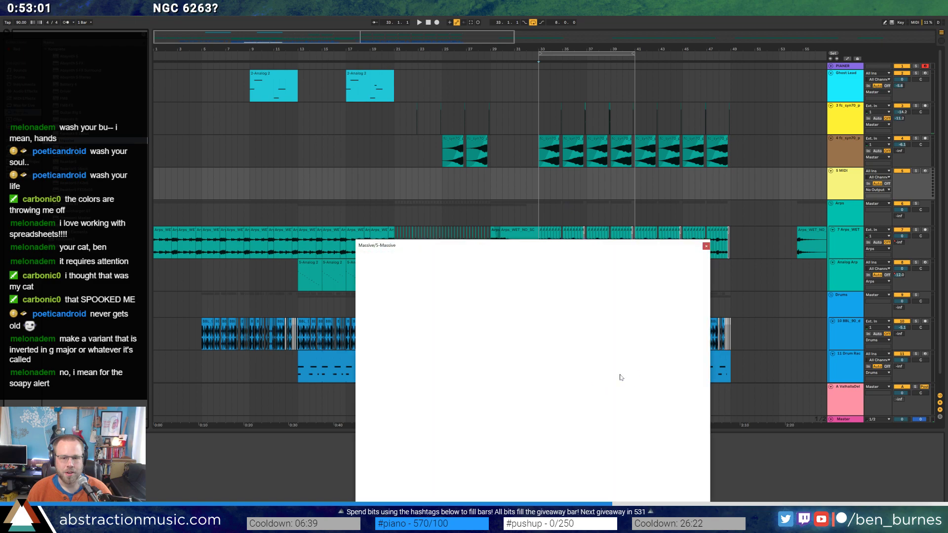
{"action": "left_click", "coordinate": [842, 183]}
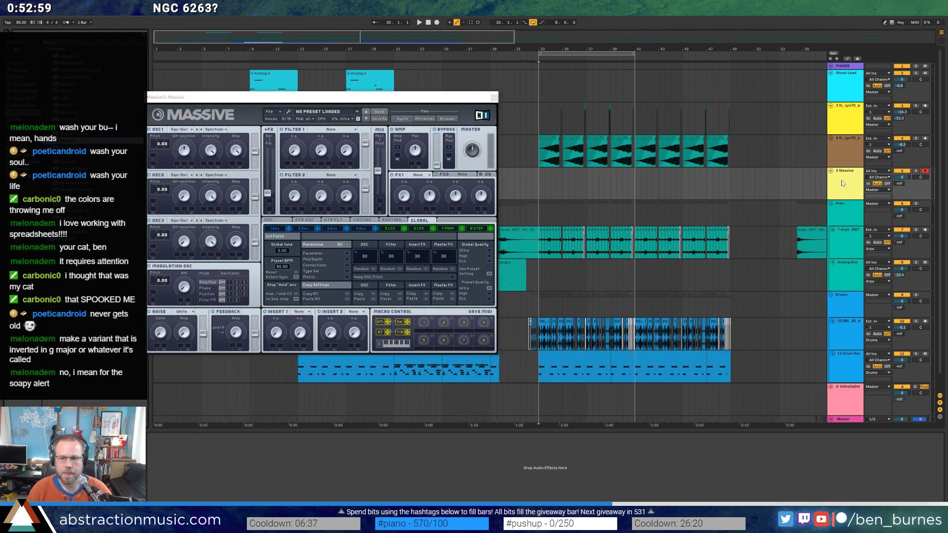
{"action": "key", "text": "ctrl+t"}
{"action": "key", "text": "b"}
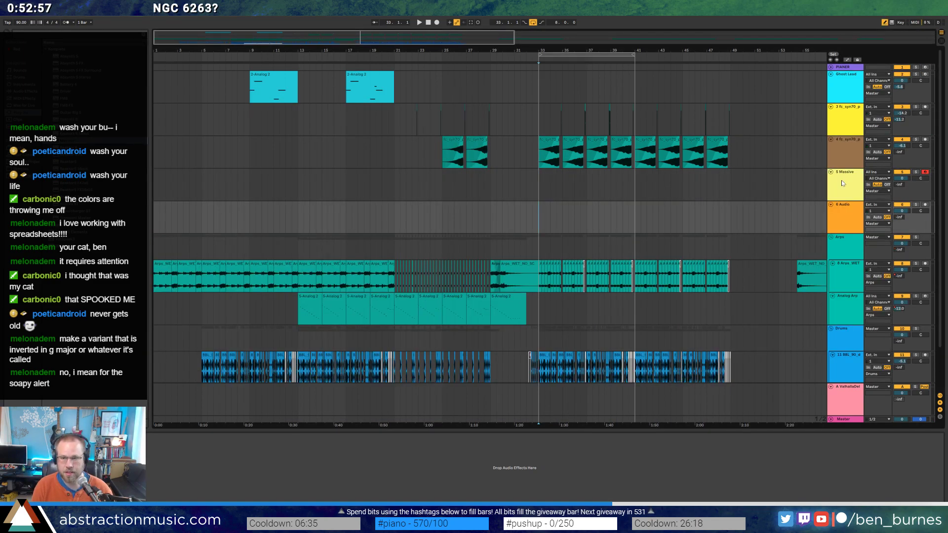
{"action": "key", "text": "ctrl+z"}
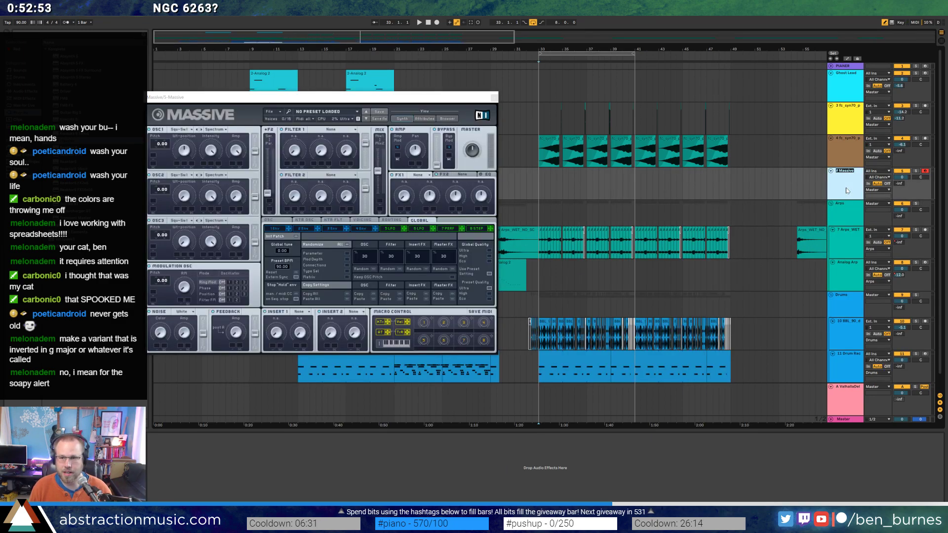
Rename the Massive track to bASSSS and create an empty MIDI clip on it from bar 33 to 37.
{"action": "type", "text": "bASSSS"}
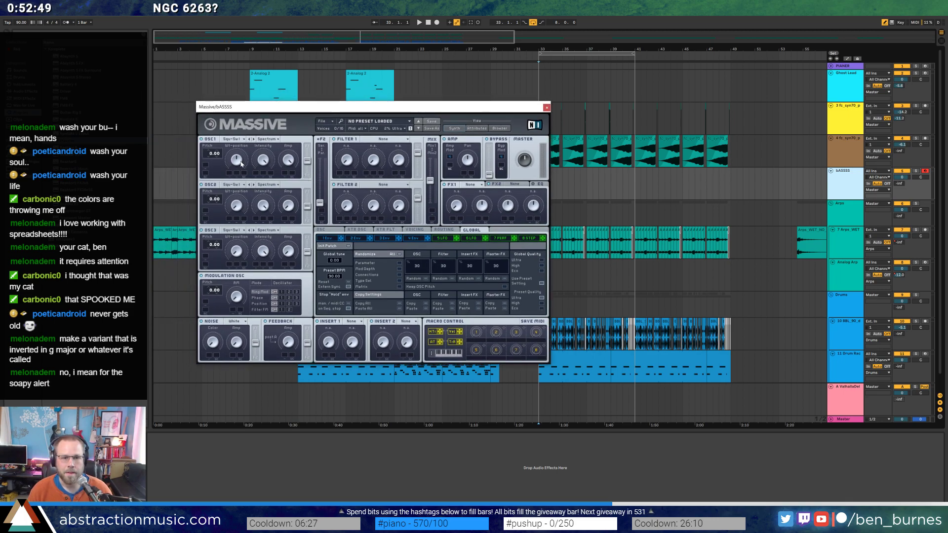
{"action": "left_click", "coordinate": [546, 108]}
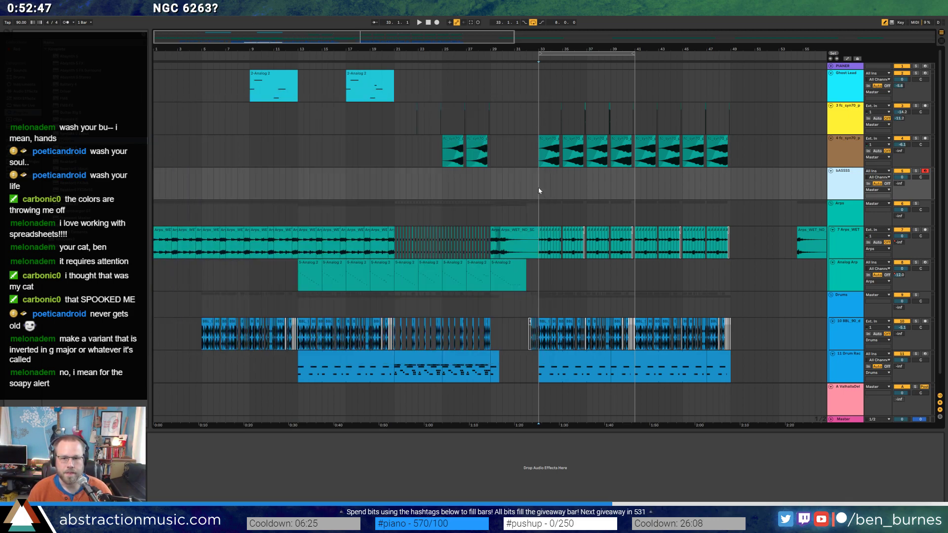
{"action": "left_click_drag", "start_coordinate": [538, 190], "coordinate": [567, 194]}
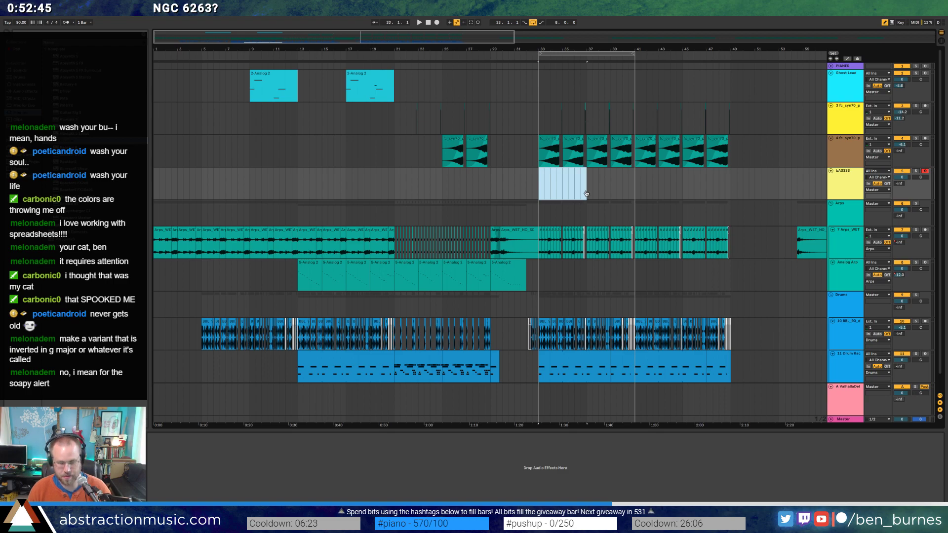
{"action": "key", "text": "ctrl+shift+m"}
Add a short low note at the start of the bASSSS clip, audition it and transpose it down one octave.
{"action": "left_click_drag", "start_coordinate": [174, 419], "coordinate": [229, 453]}
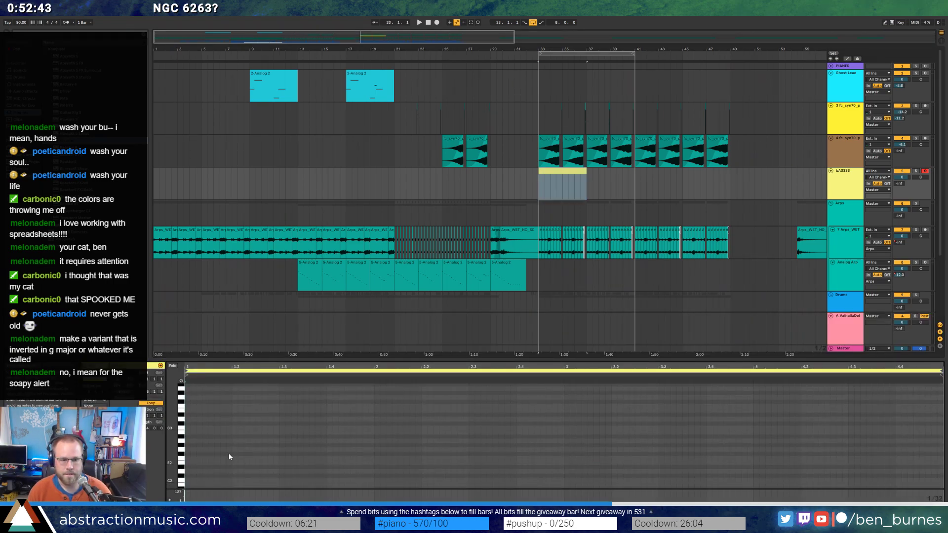
{"action": "scroll", "coordinate": [182, 450], "scroll_direction": "down", "scroll_amount": 3}
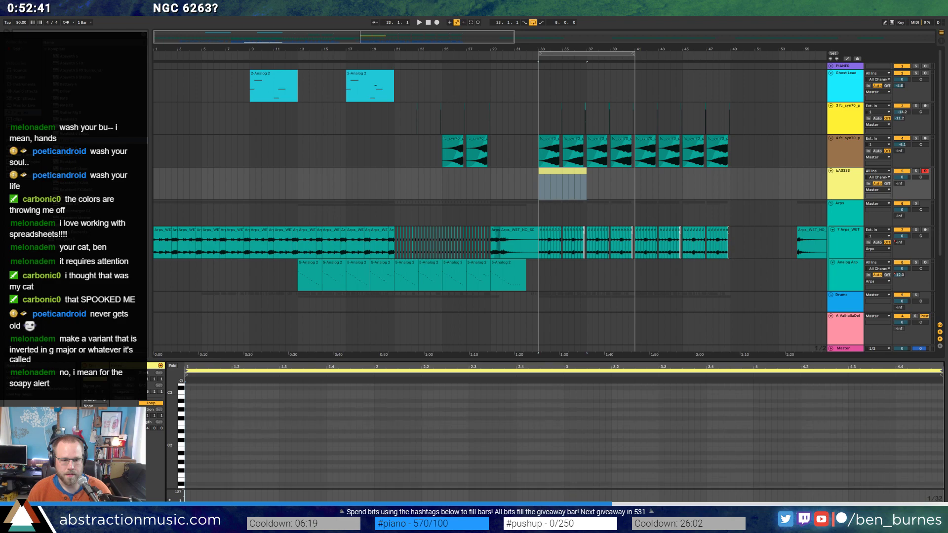
{"action": "double_click", "coordinate": [187, 427]}
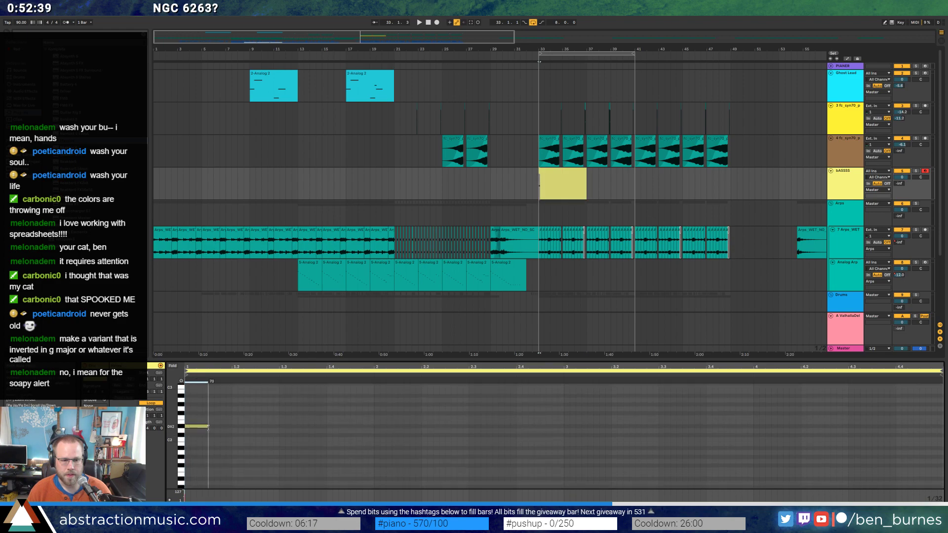
{"action": "key", "text": "space"}
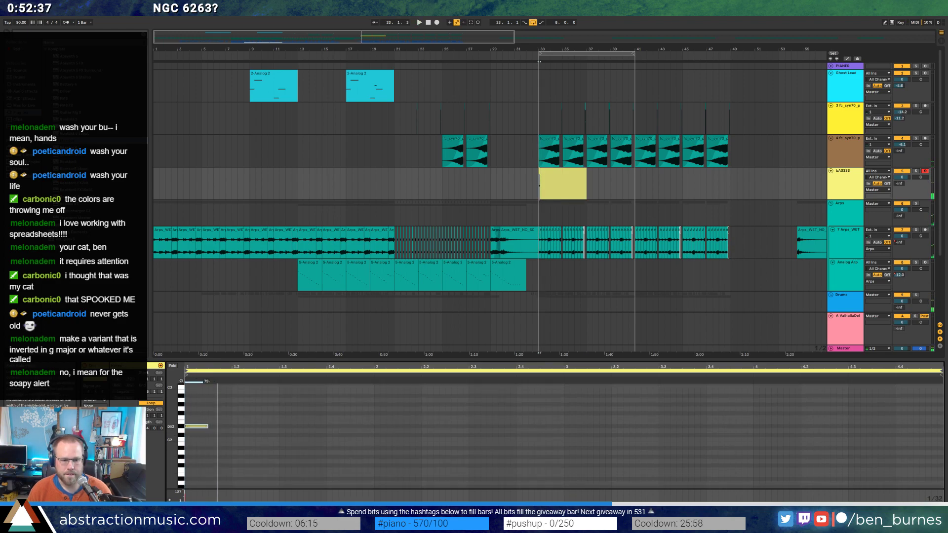
{"action": "key", "text": "shift+Down"}
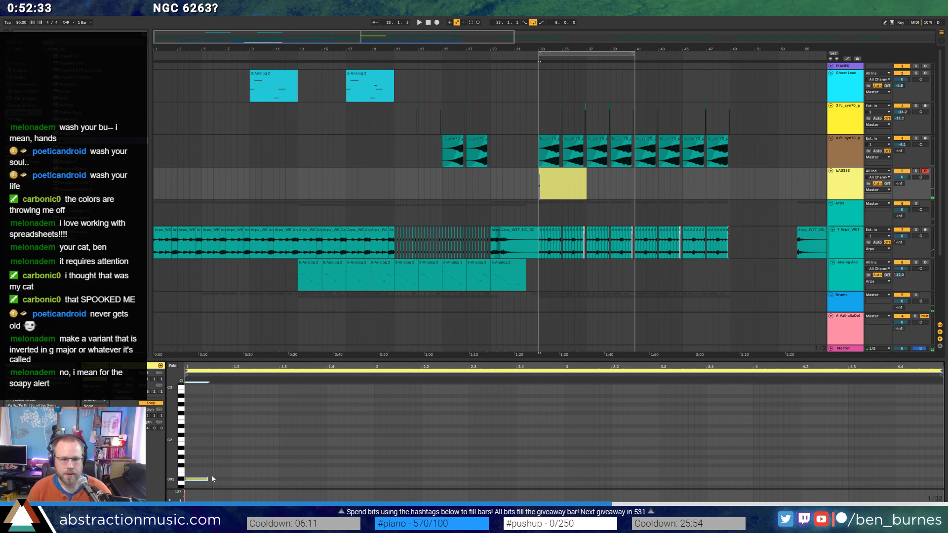
Reopen Massive on the bASSSS track, show envelope 4, set Filter 1 to Lowpass 4 and audition the bass sound.
{"action": "left_click", "coordinate": [831, 295]}
{"action": "key", "text": "ctrl+alt+p"}
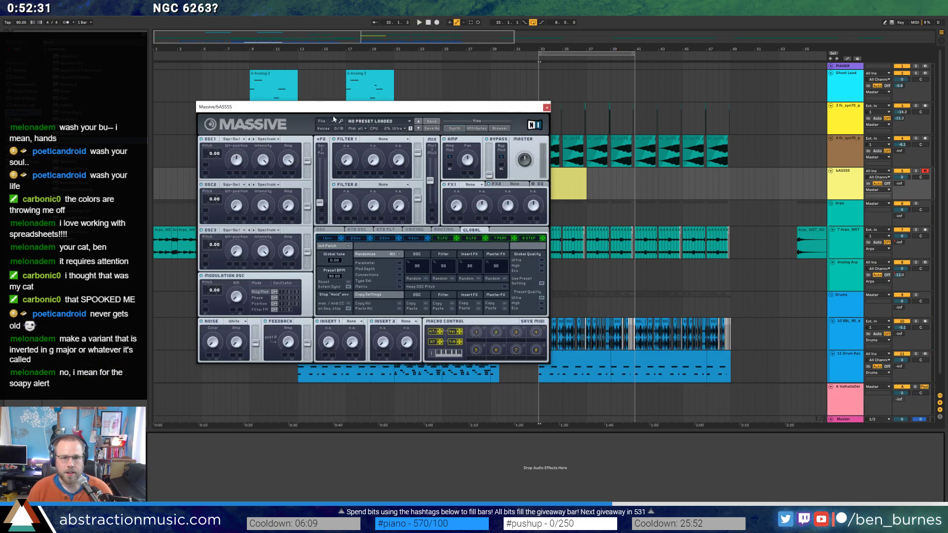
{"action": "left_click_drag", "start_coordinate": [334, 107], "coordinate": [585, 136]}
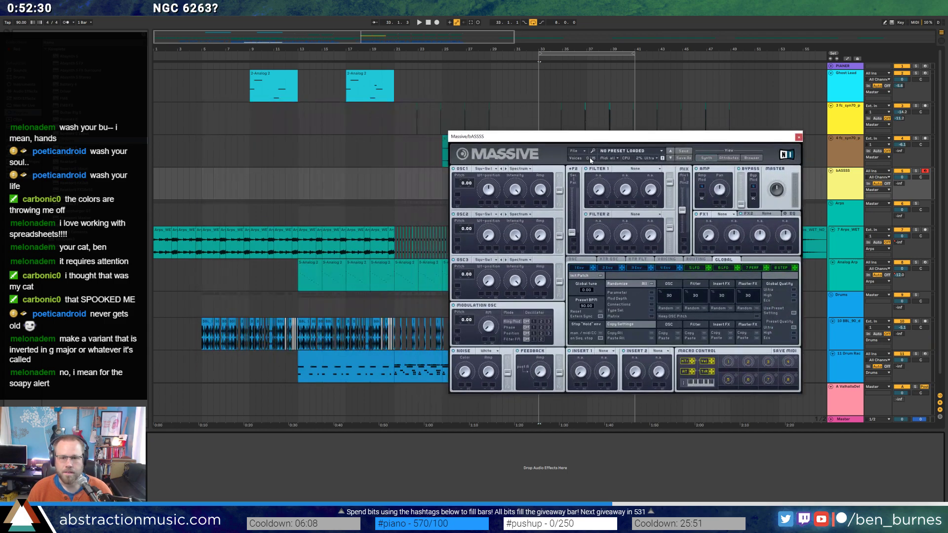
{"action": "left_click", "coordinate": [665, 268]}
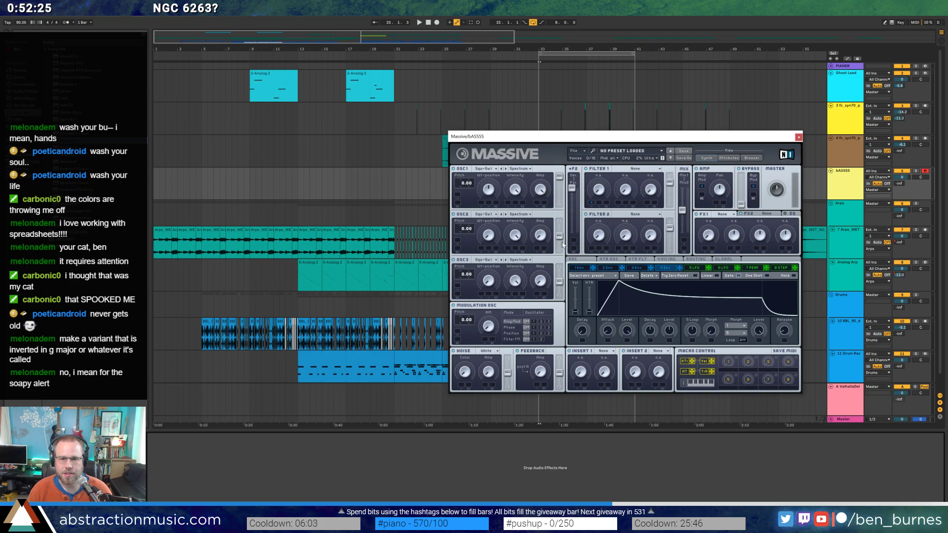
{"action": "left_click", "coordinate": [616, 169]}
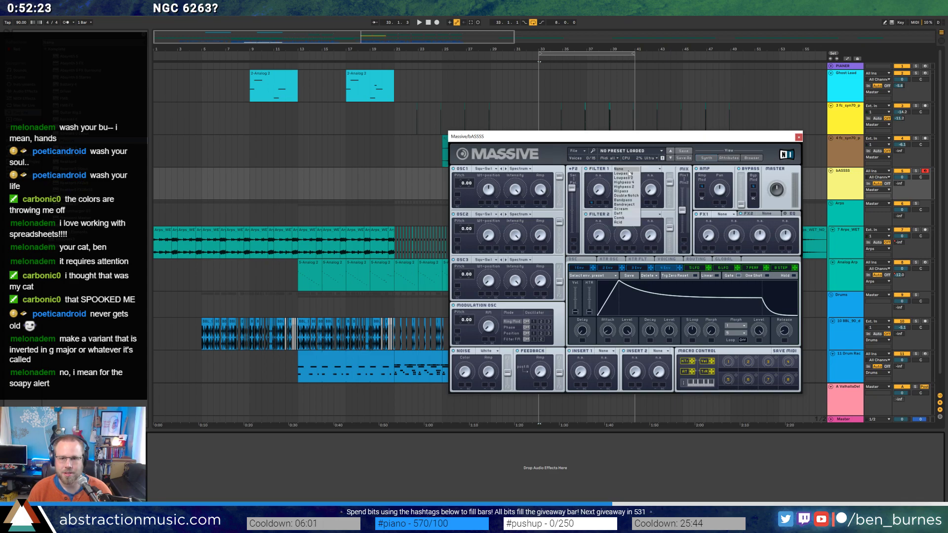
{"action": "left_click", "coordinate": [622, 179]}
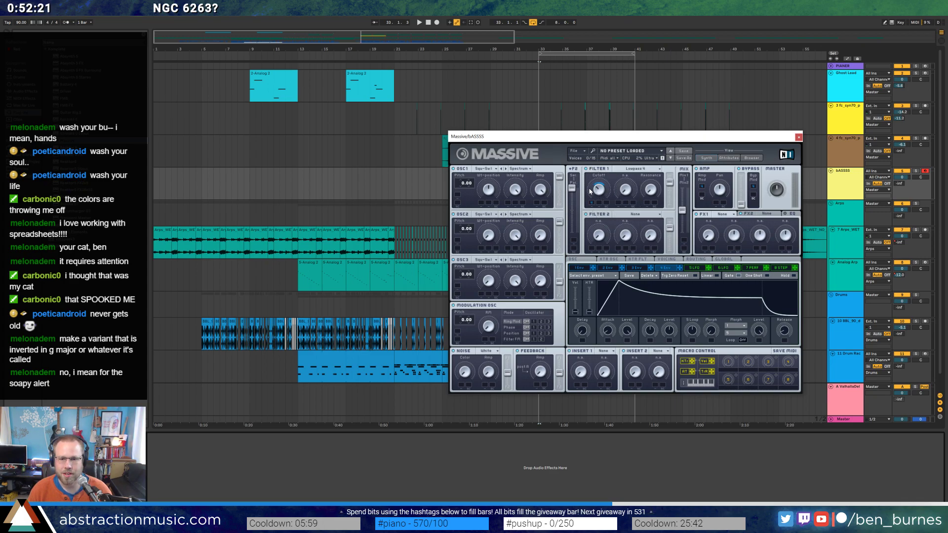
{"action": "key", "text": "space"}
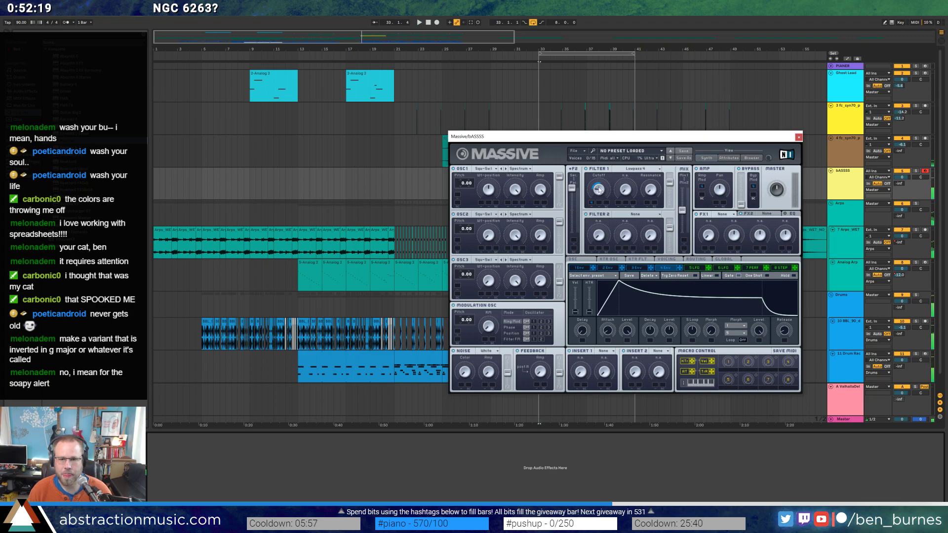
Shorten envelope 4's attack in Massive while auditioning the bass sound, and close the synth window.
{"action": "key", "text": "space"}
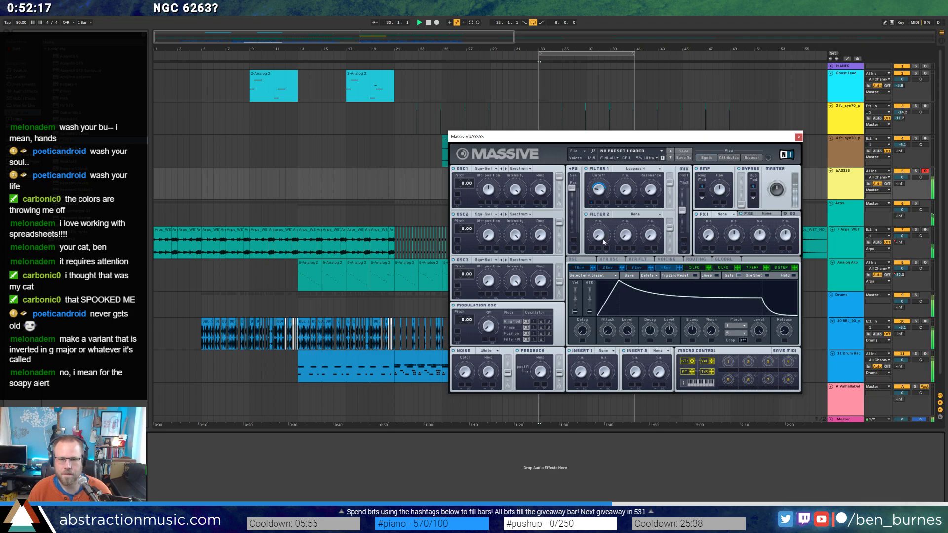
{"action": "left_click_drag", "start_coordinate": [619, 287], "coordinate": [605, 283]}
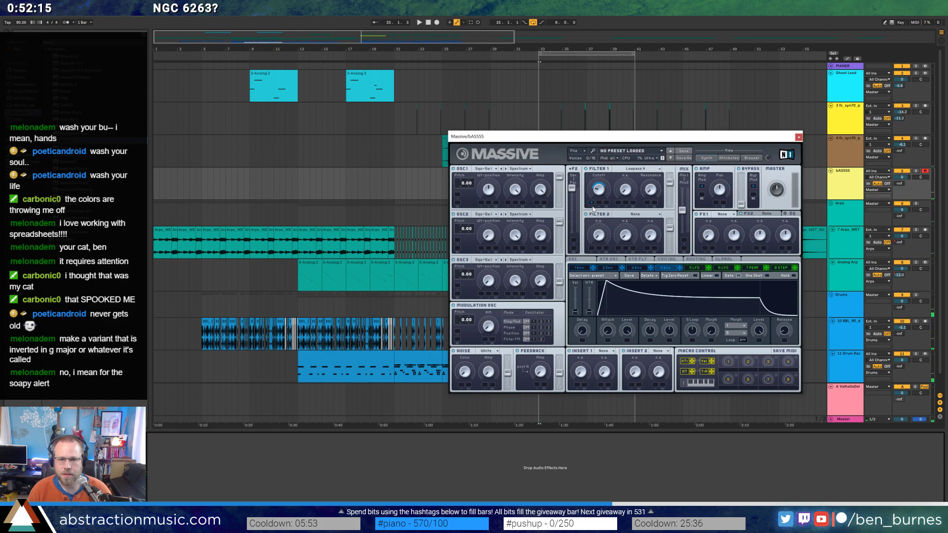
{"action": "key", "text": "space"}
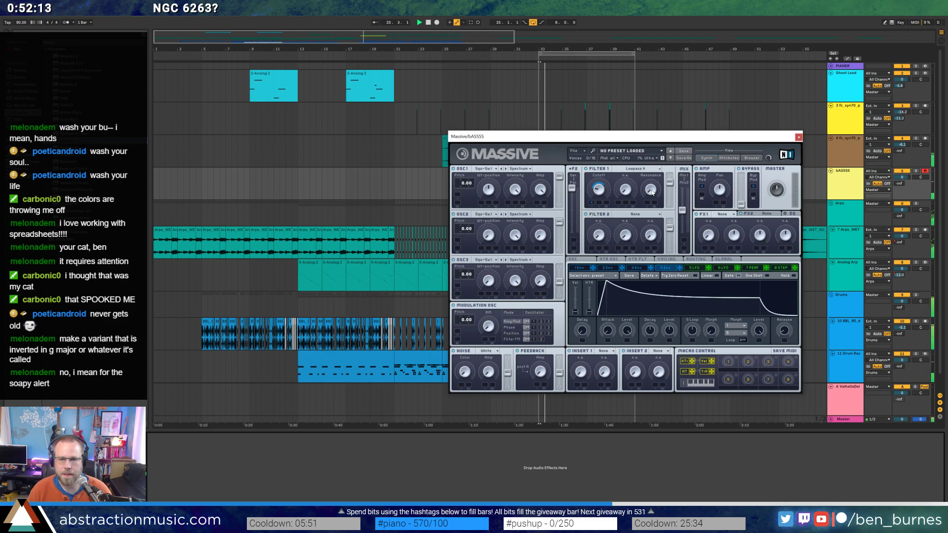
{"action": "left_click", "coordinate": [797, 137]}
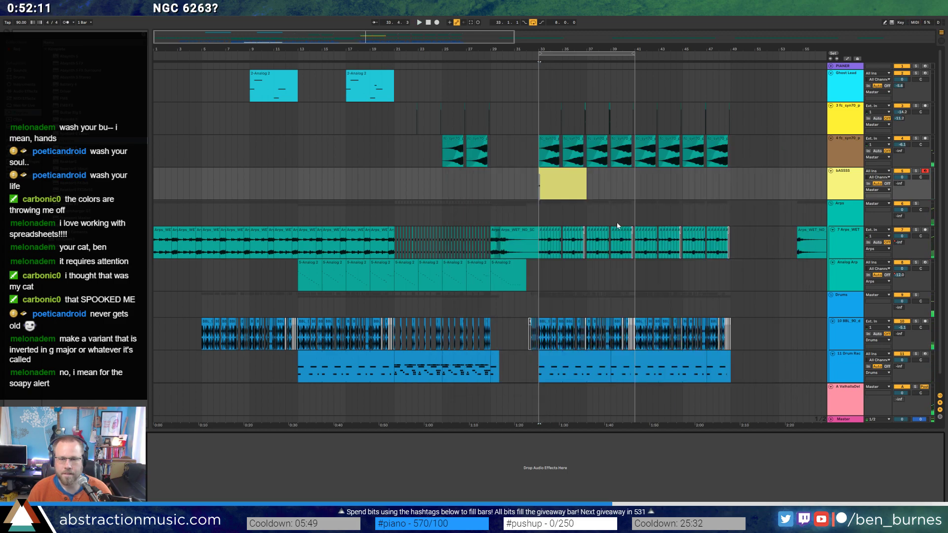
In the bASSSS clip, place a copy of the first note at 1.2.4 shortened to a sixteenth, and add an eighth note at bar 2.
{"action": "double_click", "coordinate": [561, 179]}
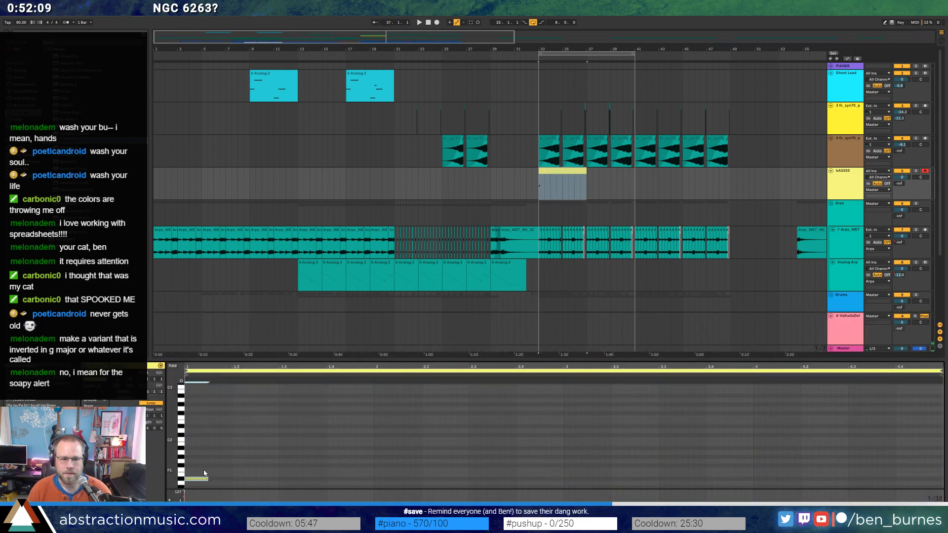
{"action": "left_click_drag", "start_coordinate": [196, 467], "coordinate": [267, 486]}
{"action": "key", "text": "ctrl+d"}
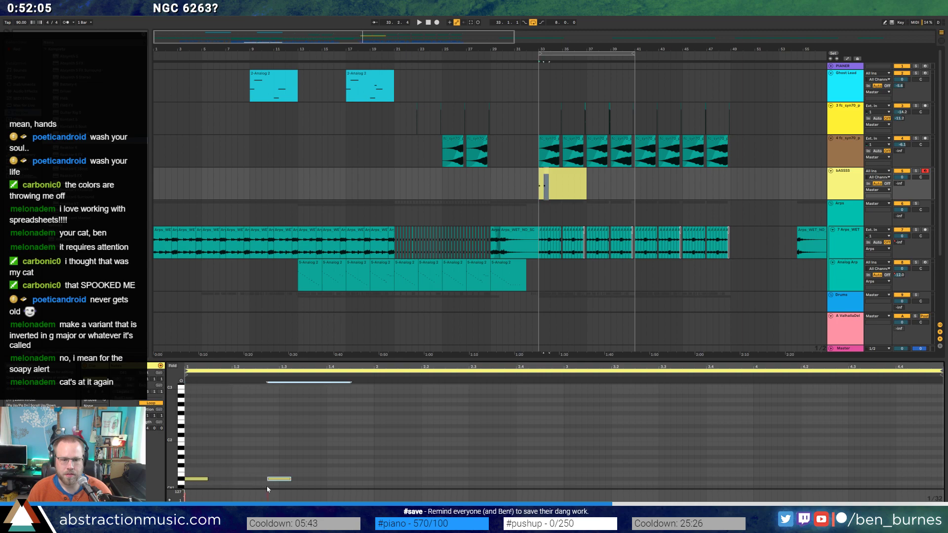
{"action": "key", "text": "space"}
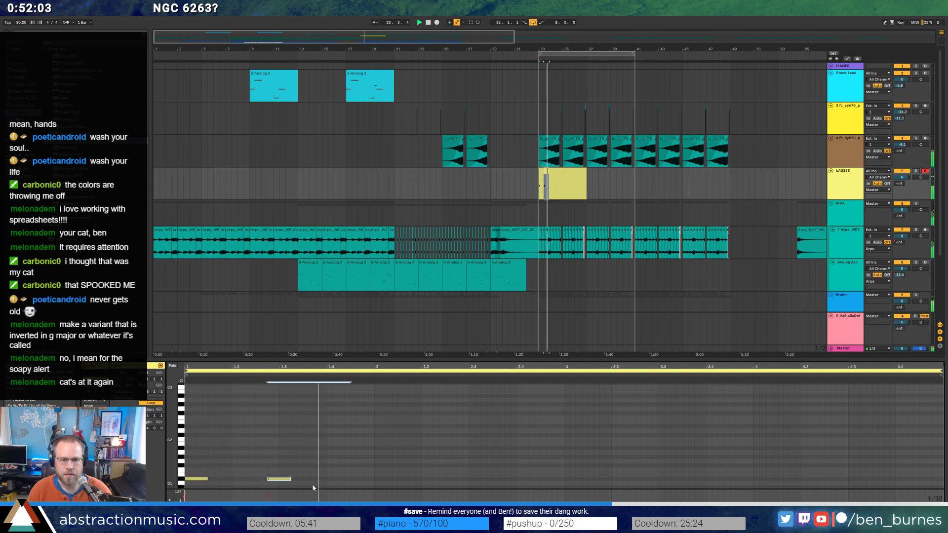
{"action": "key", "text": "space"}
{"action": "left_click_drag", "start_coordinate": [291, 479], "coordinate": [278, 479]}
{"action": "key", "text": "space"}
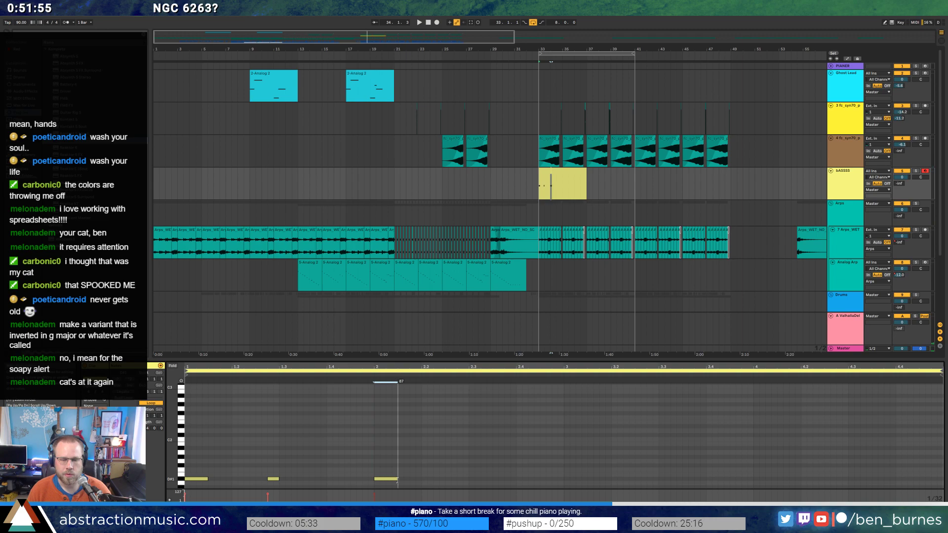
Set the note grid to 1/16, add two rising sixteenth notes starting at 2.2.4 and audition the line.
{"action": "scroll", "coordinate": [444, 462], "scroll_direction": "down", "scroll_amount": 2}
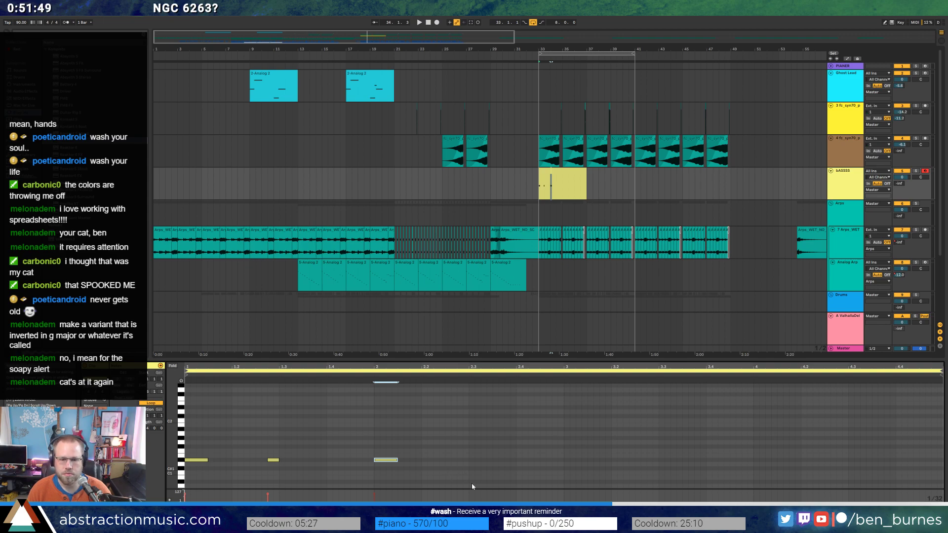
{"action": "key", "text": "ctrl+2"}
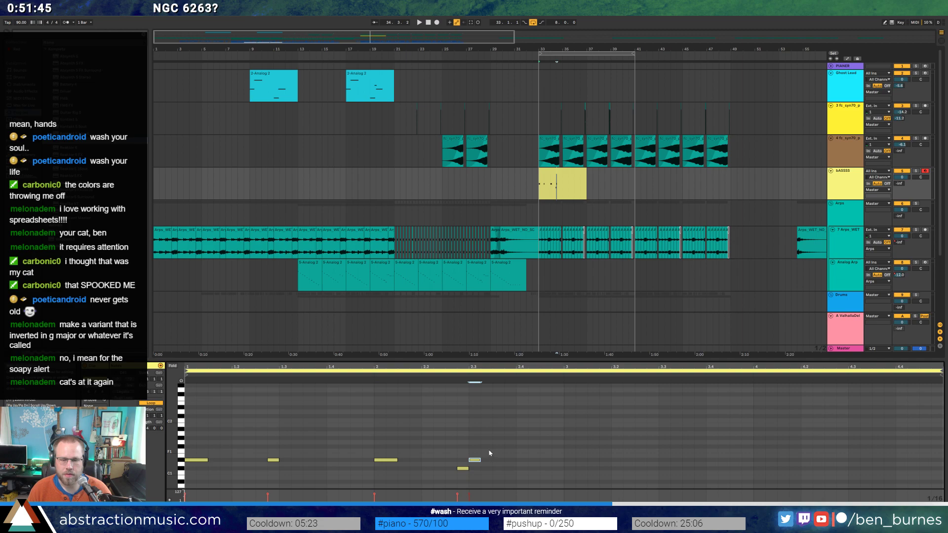
{"action": "key", "text": "space"}
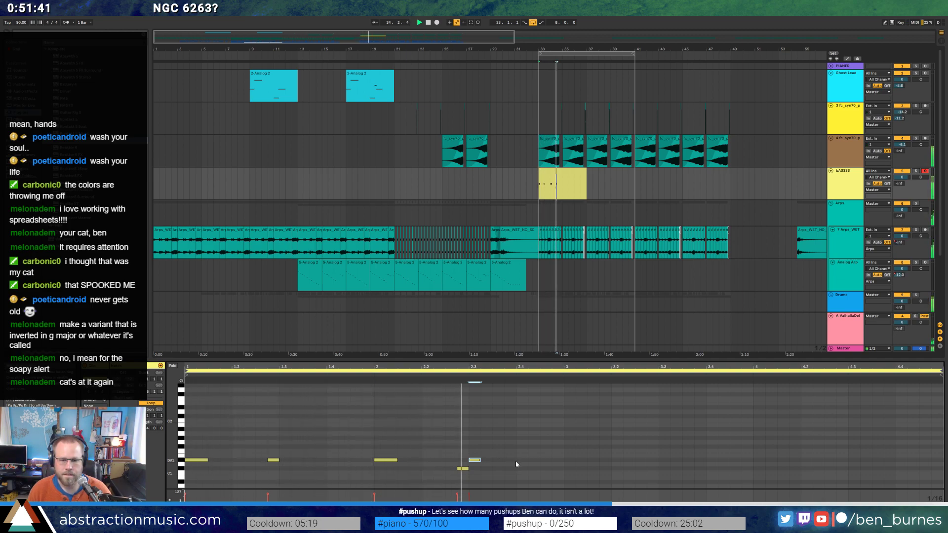
{"action": "key", "text": "space"}
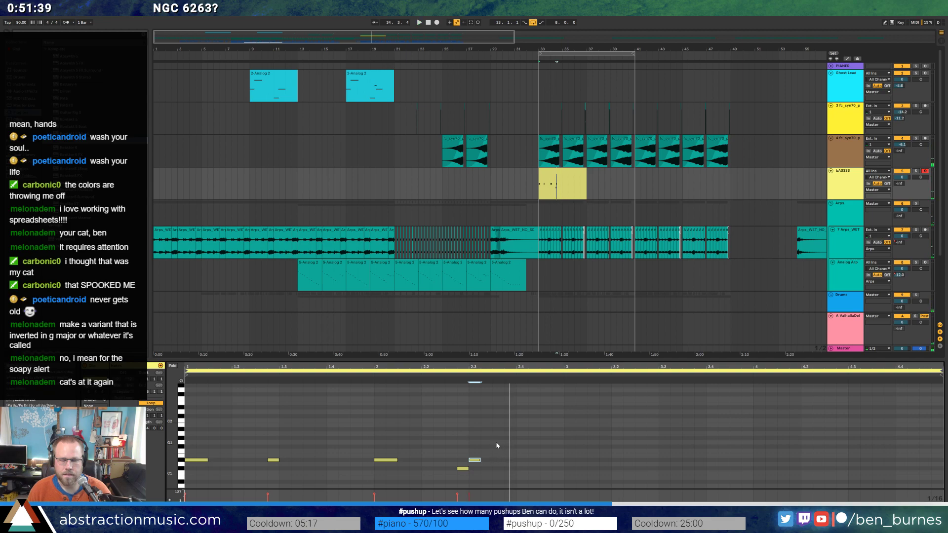
Continue the rising run with two higher sixteenth notes at 2.3.2 and 2.3.3.
{"action": "left_click", "coordinate": [497, 445]}
{"action": "double_click", "coordinate": [497, 450]}
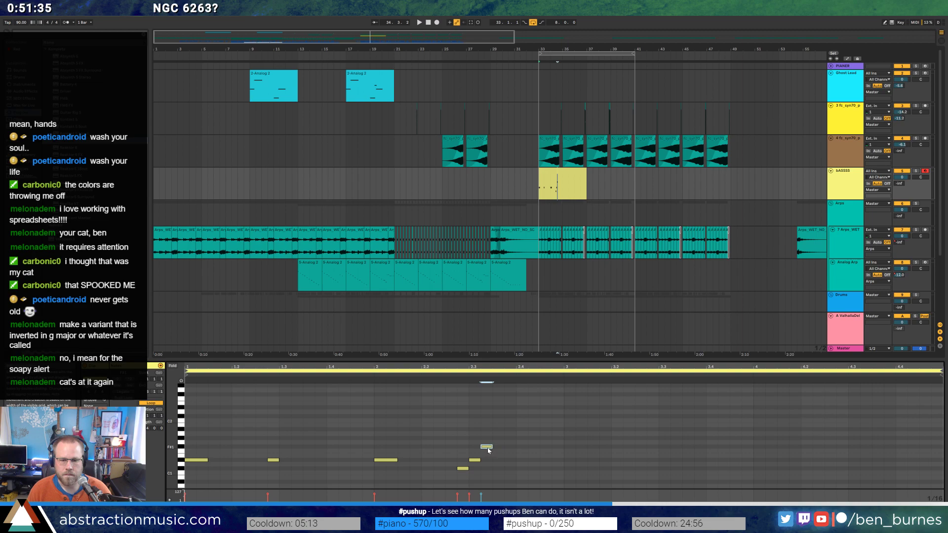
{"action": "key", "text": "Down"}
{"action": "left_click", "coordinate": [497, 447]}
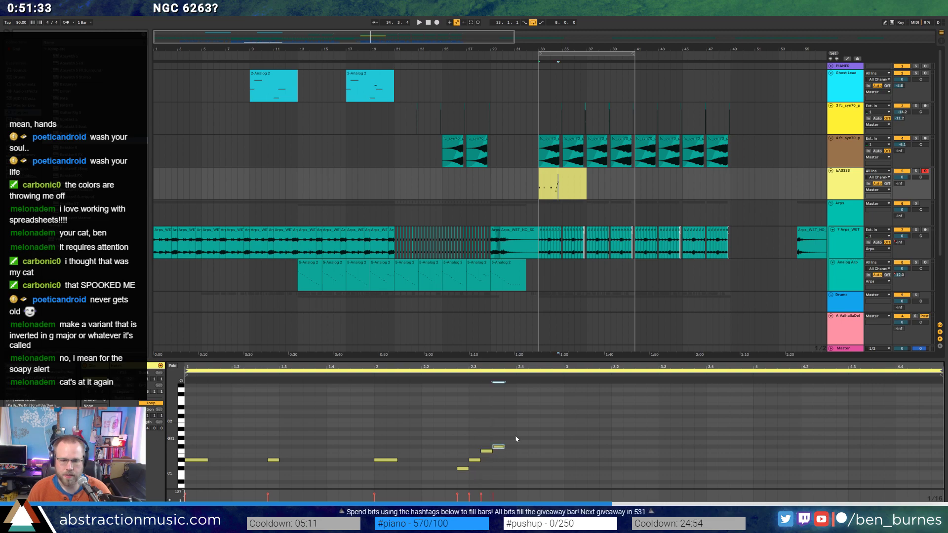
Add a longer high note at 2.4 and duplicate the two-bar pattern into the clip's bars 3 and 4.
{"action": "left_click", "coordinate": [517, 438]}
{"action": "left_click_drag", "start_coordinate": [528, 433], "coordinate": [188, 486]}
{"action": "key", "text": "ctrl+d"}
Transpose the three repeated notes from the start of bar 3 to the start of bar 4 down four semitones, and audition them.
{"action": "left_click", "coordinate": [576, 459]}
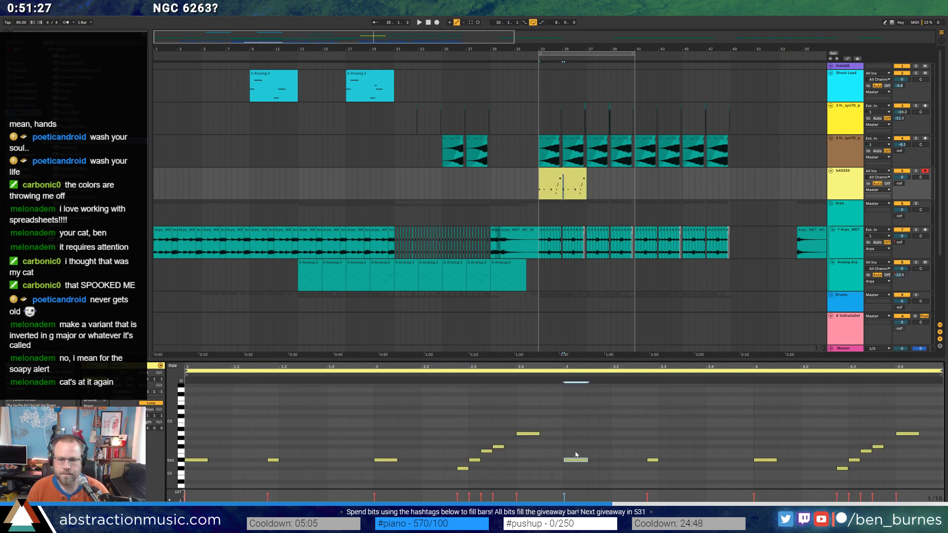
{"action": "left_click_drag", "start_coordinate": [585, 453], "coordinate": [769, 467]}
{"action": "key", "text": "Up"}
{"action": "key", "text": "Up"}
{"action": "key", "text": "Up"}
{"action": "key", "text": "Up"}
{"action": "key", "text": "Up"}
{"action": "key", "text": "Up"}
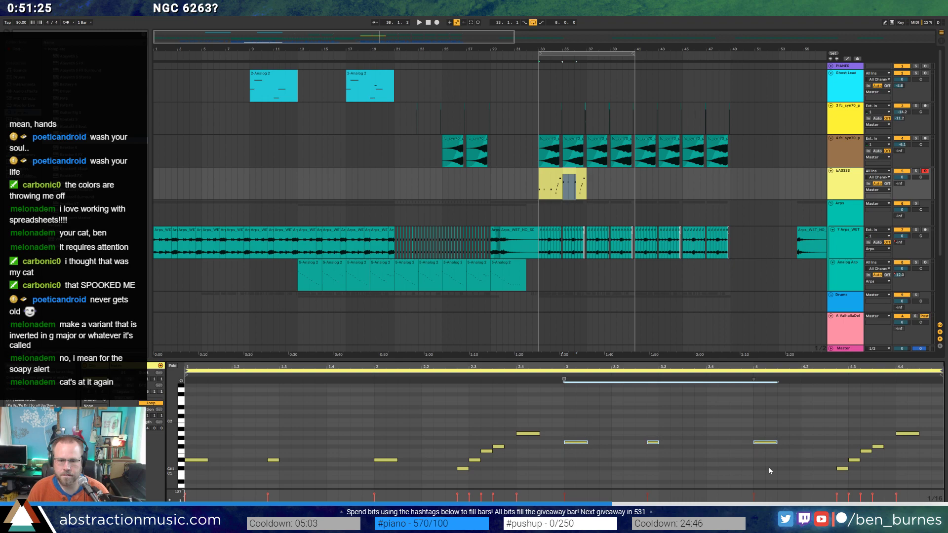
{"action": "key", "text": "Down"}
{"action": "key", "text": "Down"}
{"action": "key", "text": "Down"}
{"action": "key", "text": "Down"}
{"action": "key", "text": "Down"}
{"action": "key", "text": "Down"}
{"action": "key", "text": "Down"}
{"action": "key", "text": "Down"}
{"action": "key", "text": "Down"}
{"action": "key", "text": "Down"}
{"action": "key", "text": "Down"}
{"action": "key", "text": "space"}
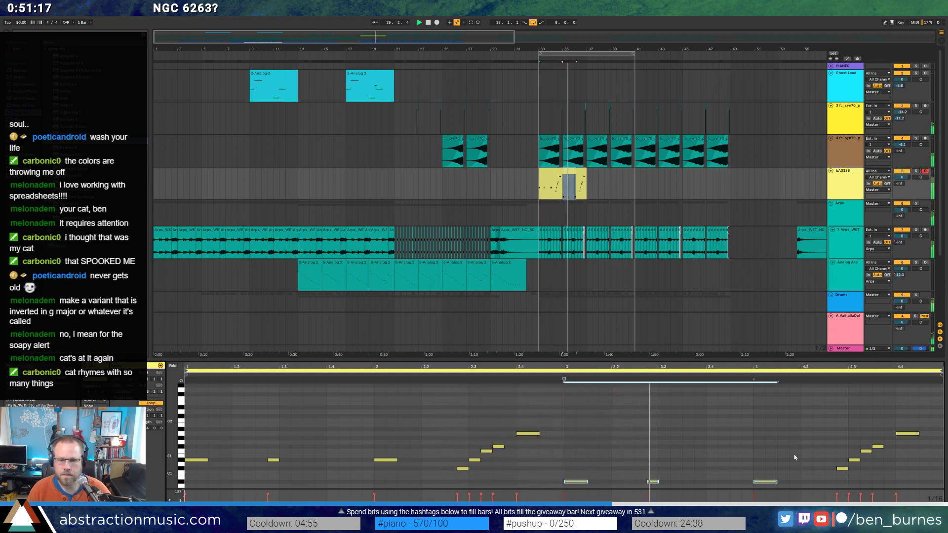
{"action": "scroll", "coordinate": [734, 450], "scroll_direction": "down", "scroll_amount": 3}
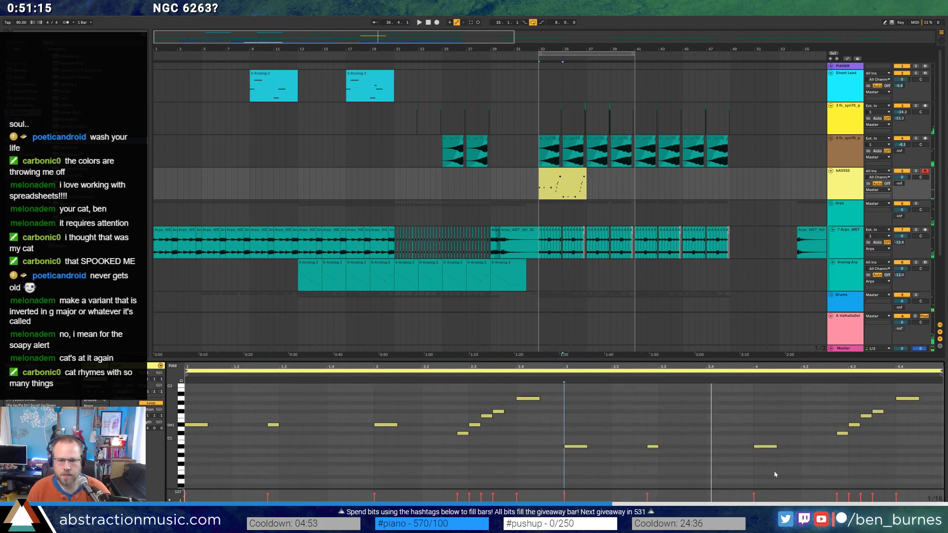
{"action": "key", "text": "Up"}
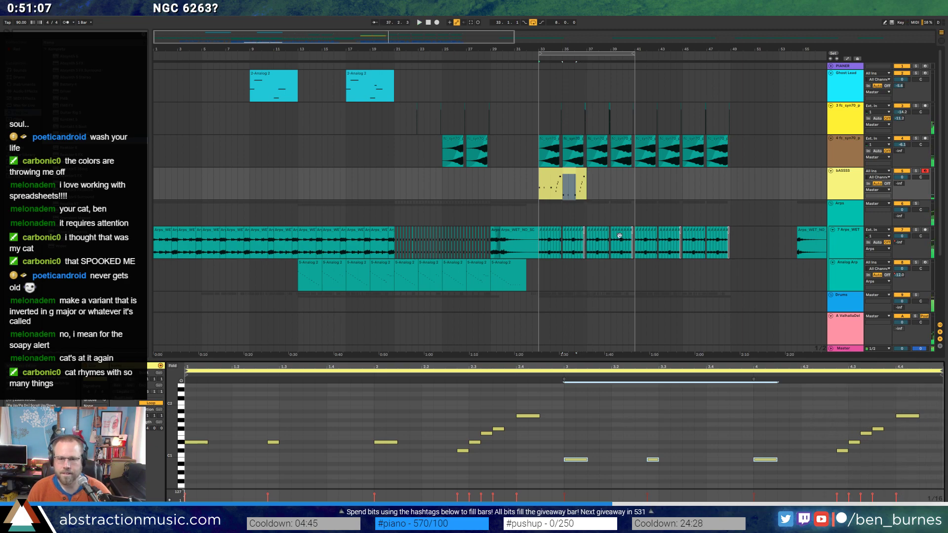
{"action": "key", "text": "space"}
Extend the bASSSS clip to bar 41 so its pattern repeats, and audition it.
{"action": "left_click", "coordinate": [585, 172]}
{"action": "left_click_drag", "start_coordinate": [587, 174], "coordinate": [634, 178]}
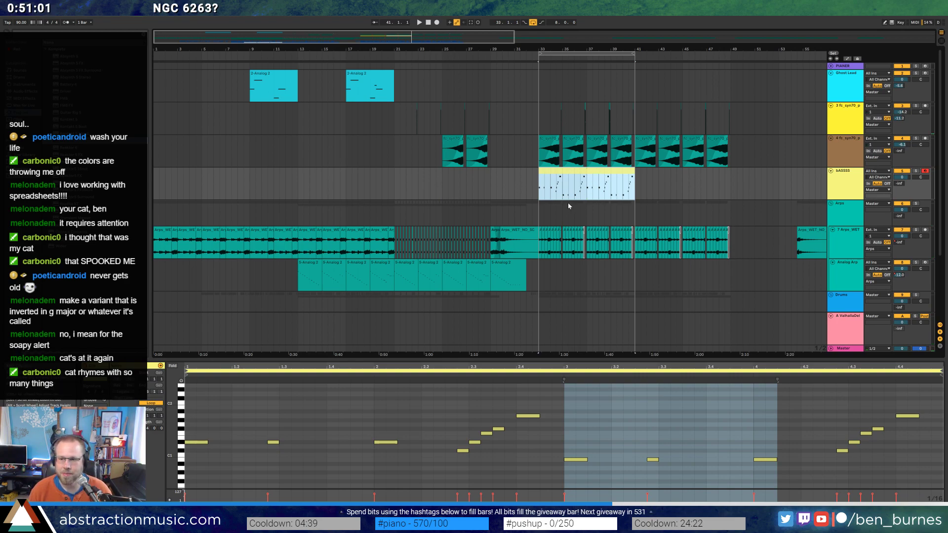
{"action": "key", "text": "space"}
Raise the high note at 2.4 by a semitone and rework the run before it into three short notes.
{"action": "left_click", "coordinate": [362, 409]}
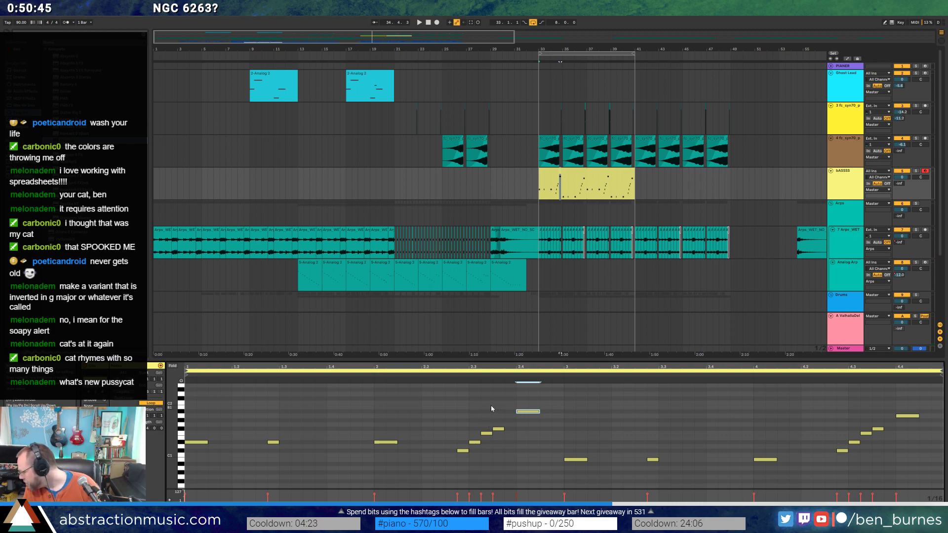
{"action": "key", "text": "space"}
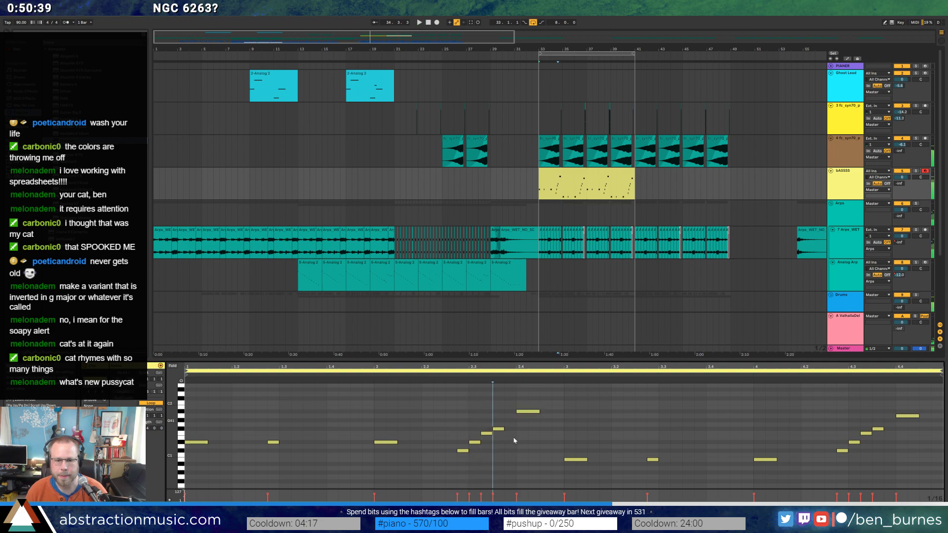
{"action": "key", "text": "ctrl+z"}
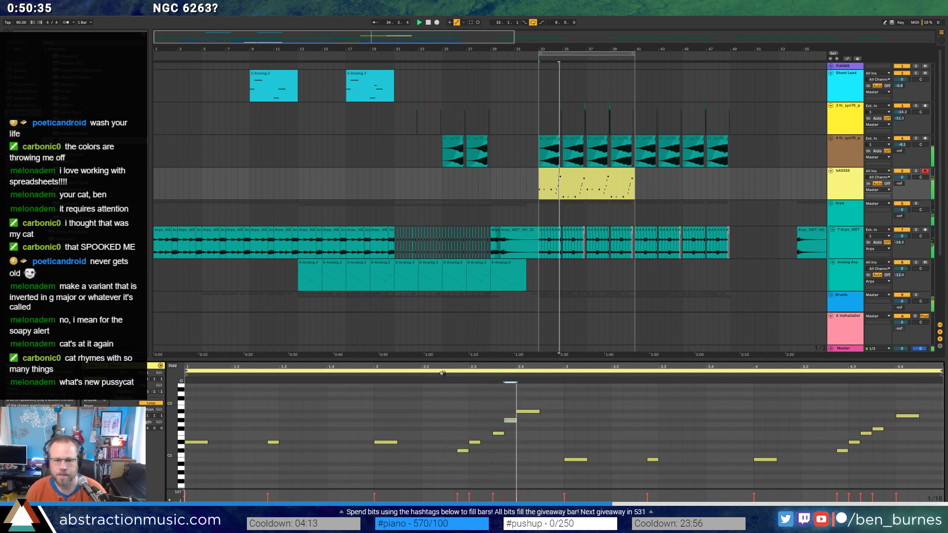
{"action": "double_click", "coordinate": [505, 419]}
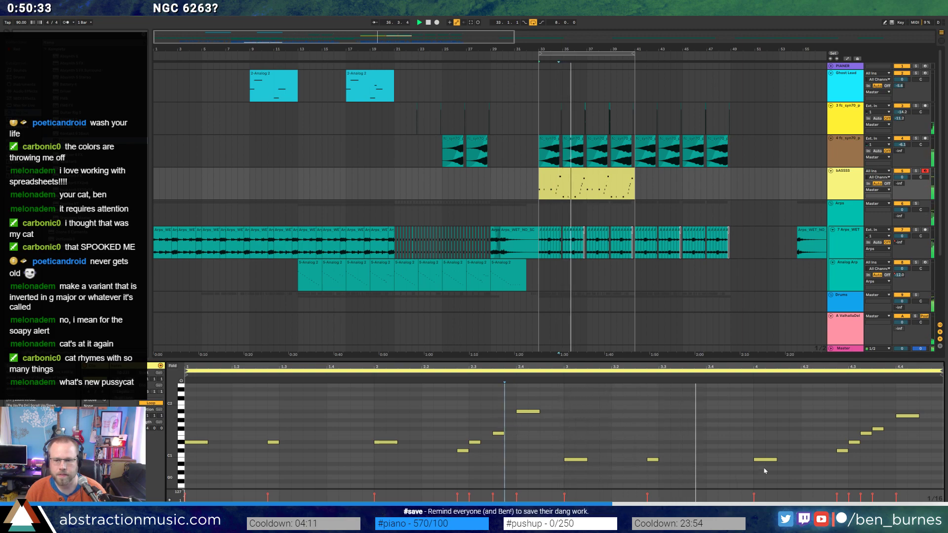
Remove the third note of bar 4's run, raise the two notes after it, and move bar 2's high note half a beat later.
{"action": "left_click", "coordinate": [868, 436]}
{"action": "double_click", "coordinate": [868, 436]}
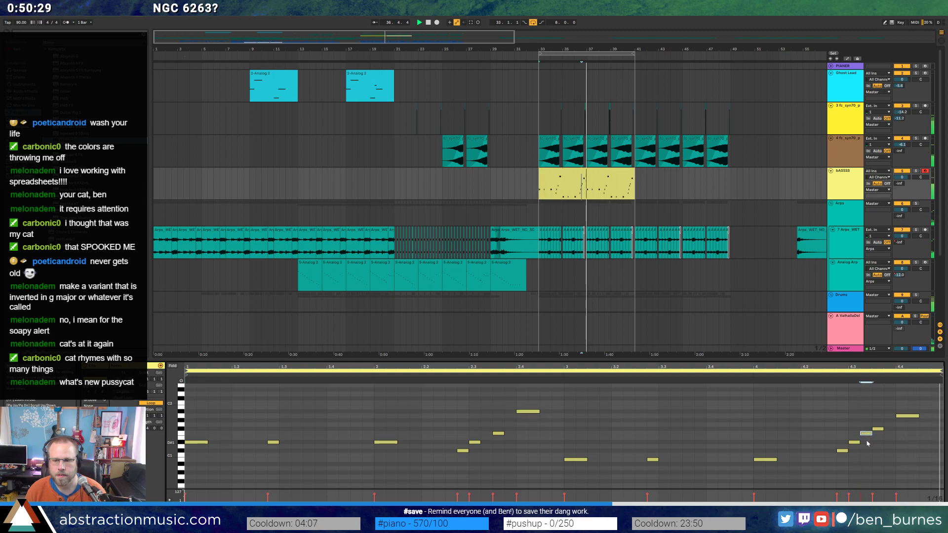
{"action": "left_click", "coordinate": [908, 423]}
{"action": "left_click_drag", "start_coordinate": [907, 416], "coordinate": [878, 425]}
{"action": "key", "text": "Up"}
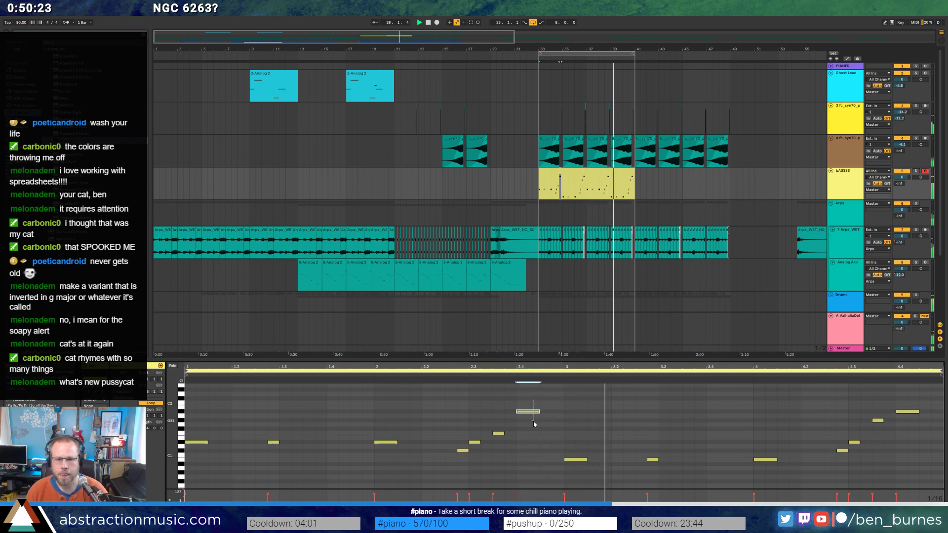
{"action": "left_click_drag", "start_coordinate": [528, 411], "coordinate": [552, 411]}
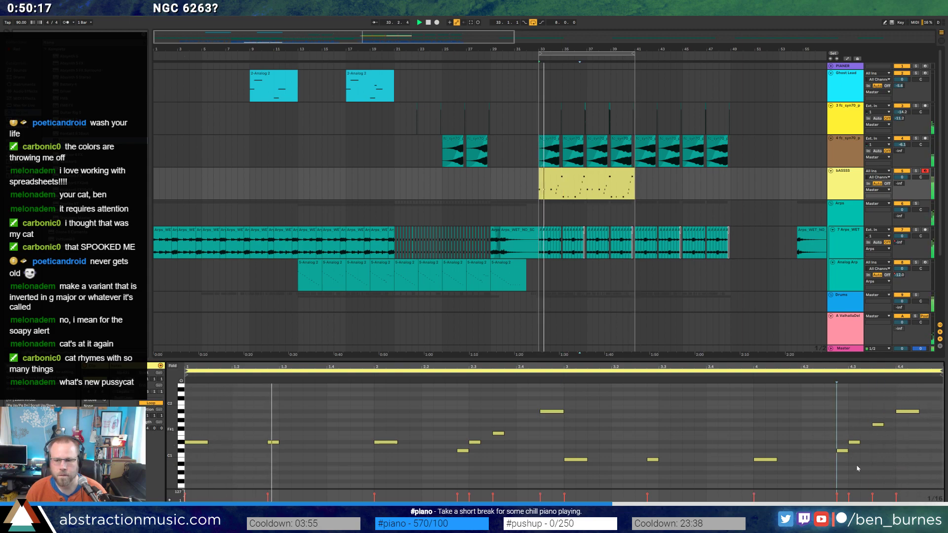
Lower the first two notes and the long last note of bar 4's run by two semitones, and its third note by four.
{"action": "key", "text": "ctrl+z"}
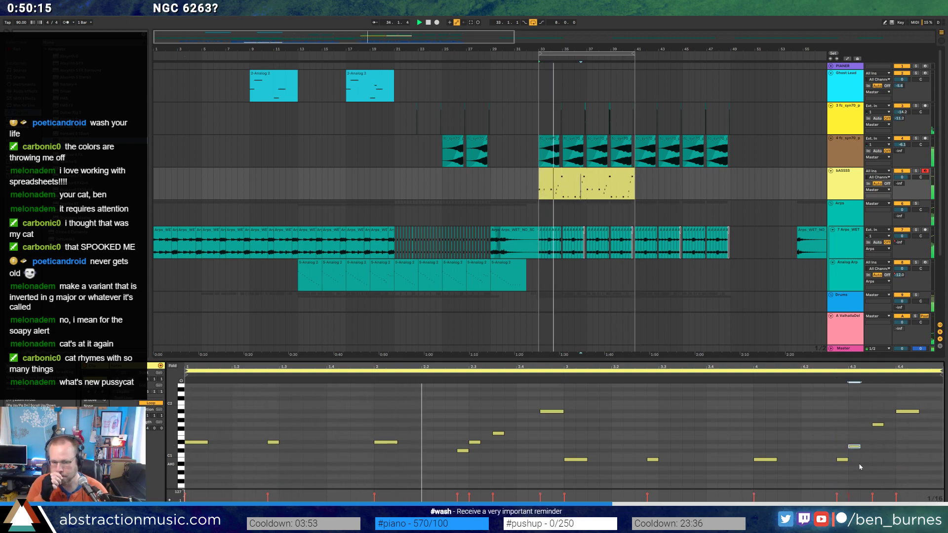
{"action": "key", "text": "Down"}
{"action": "left_click", "coordinate": [877, 424]}
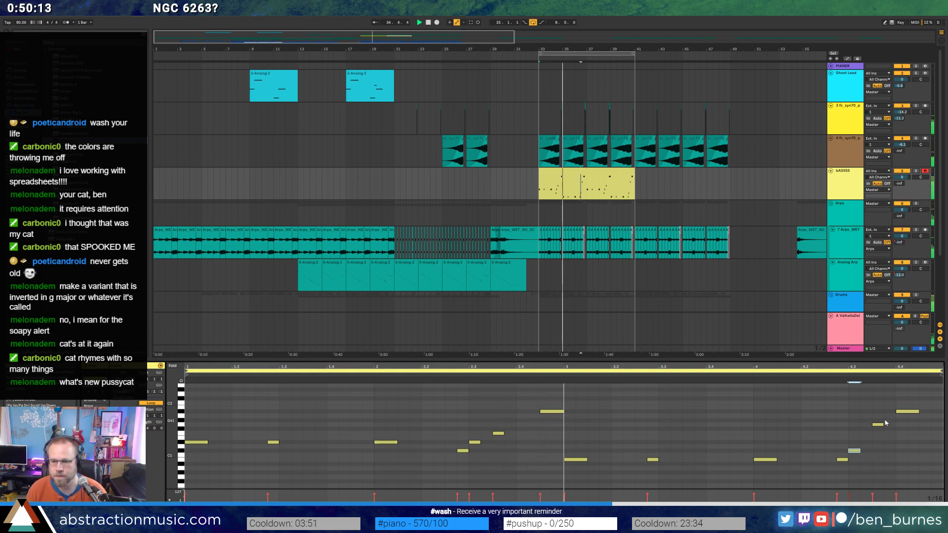
{"action": "key", "text": "Down"}
{"action": "key", "text": "Down"}
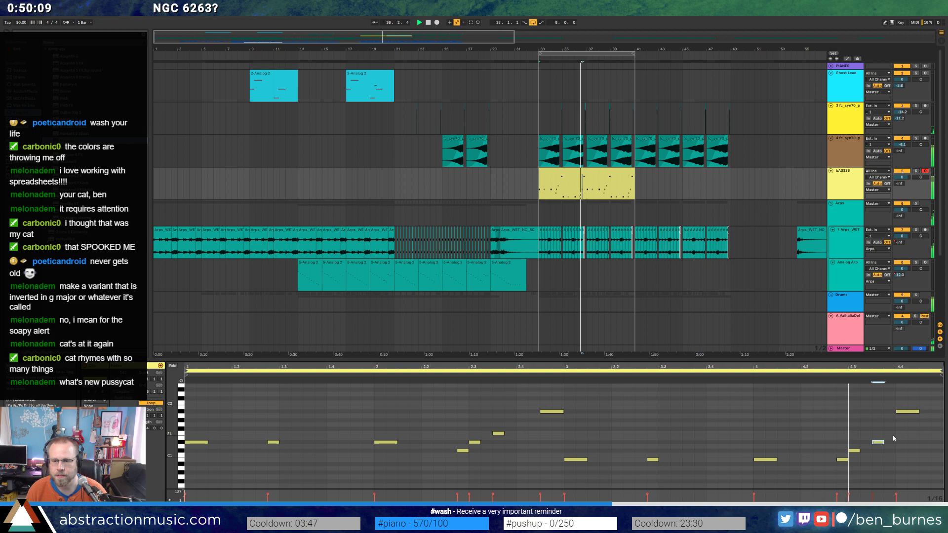
{"action": "left_click_drag", "start_coordinate": [902, 412], "coordinate": [911, 421]}
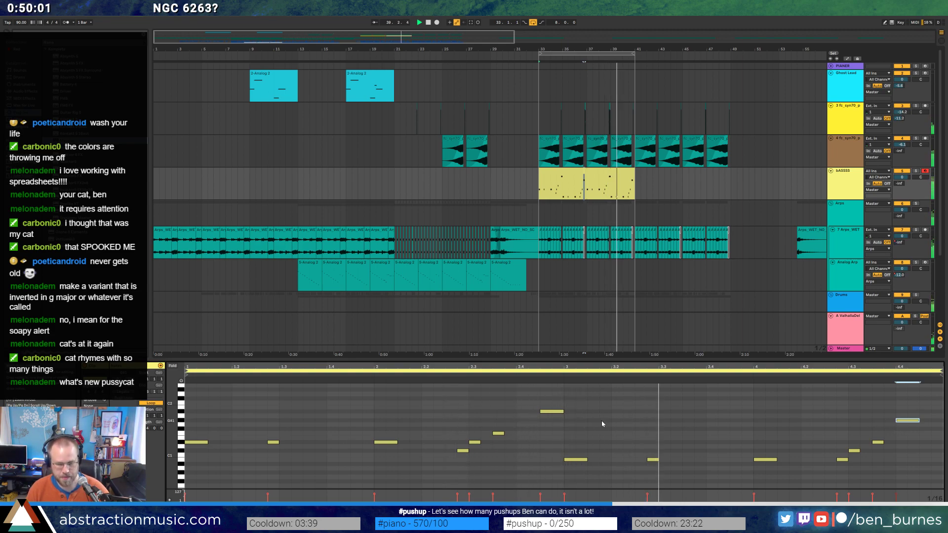
Reopen Massive on the bASSSS track, try the Daft type on Filter 1, and set Filter 1 to None.
{"action": "key", "text": "shift+Tab"}
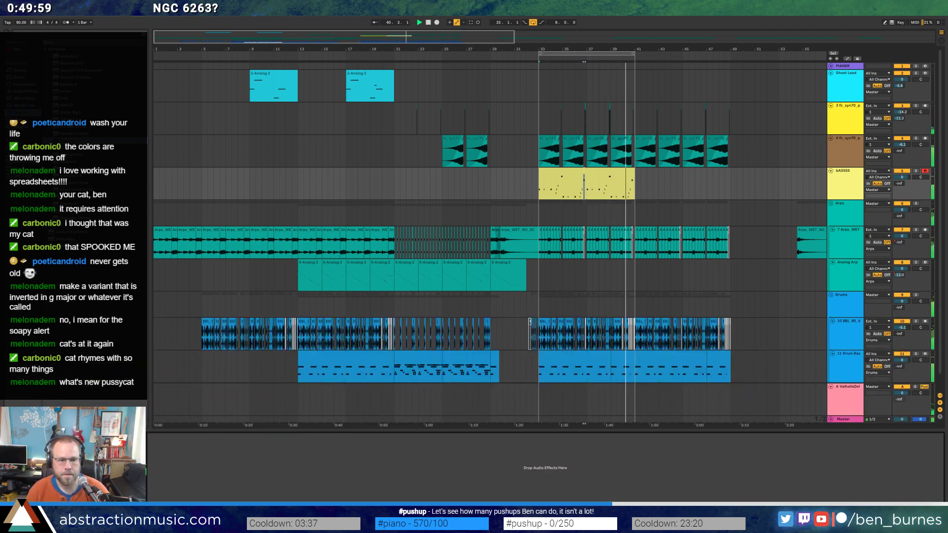
{"action": "key", "text": "ctrl+alt+p"}
{"action": "left_click", "coordinate": [628, 169]}
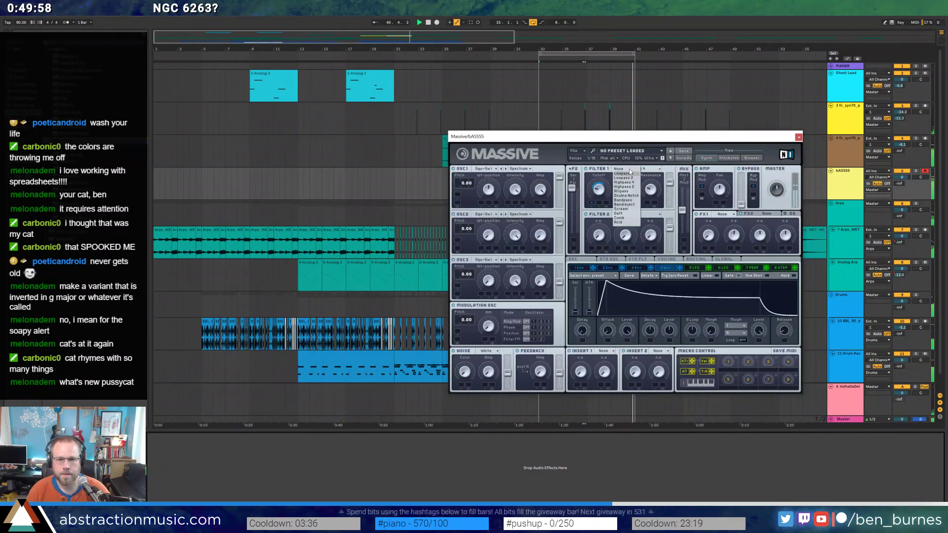
{"action": "left_click", "coordinate": [618, 213]}
{"action": "left_click_drag", "start_coordinate": [626, 138], "coordinate": [365, 125]}
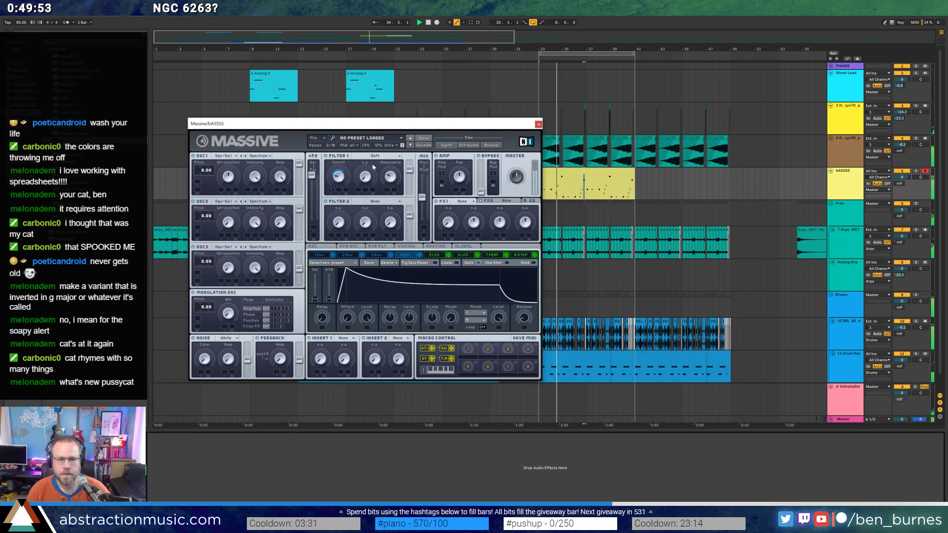
{"action": "left_click", "coordinate": [379, 156]}
{"action": "left_click", "coordinate": [379, 156]}
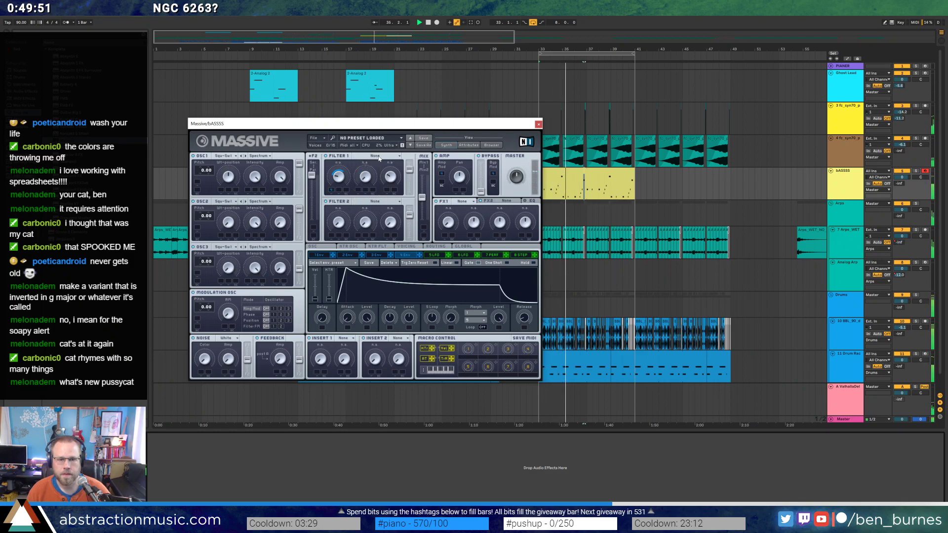
Try the Scream type on Filter 1, set it back to Daft, and lower the envelope's sustain level.
{"action": "left_click", "coordinate": [378, 158]}
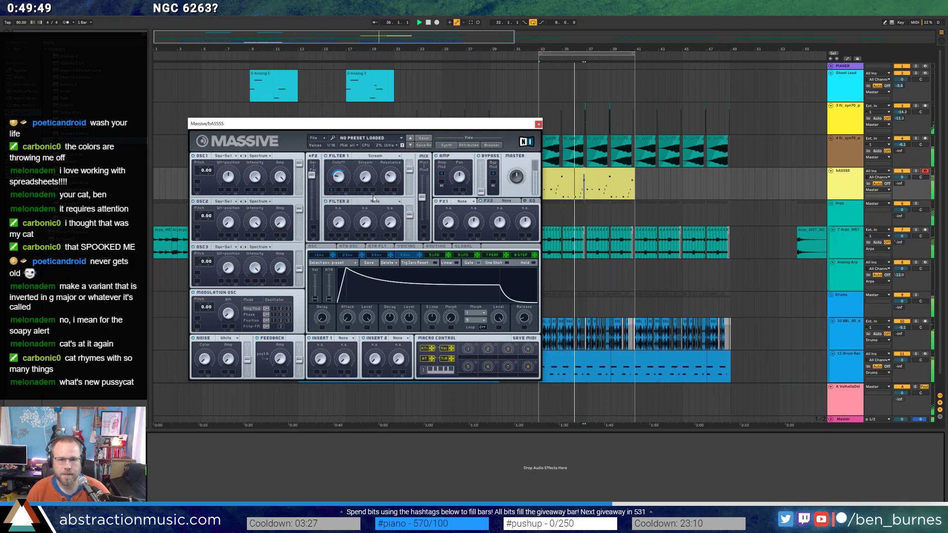
{"action": "left_click", "coordinate": [377, 156]}
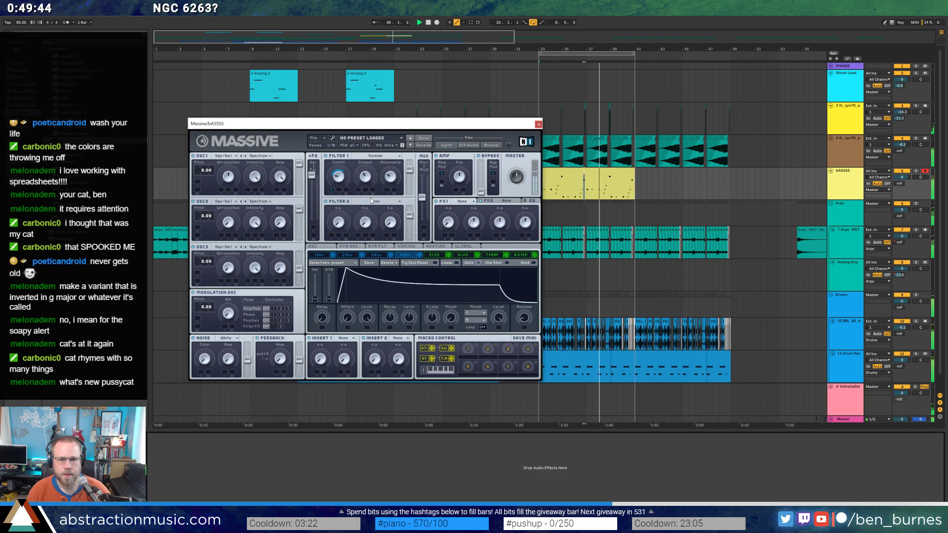
{"action": "left_click", "coordinate": [377, 156]}
{"action": "left_click", "coordinate": [369, 210]}
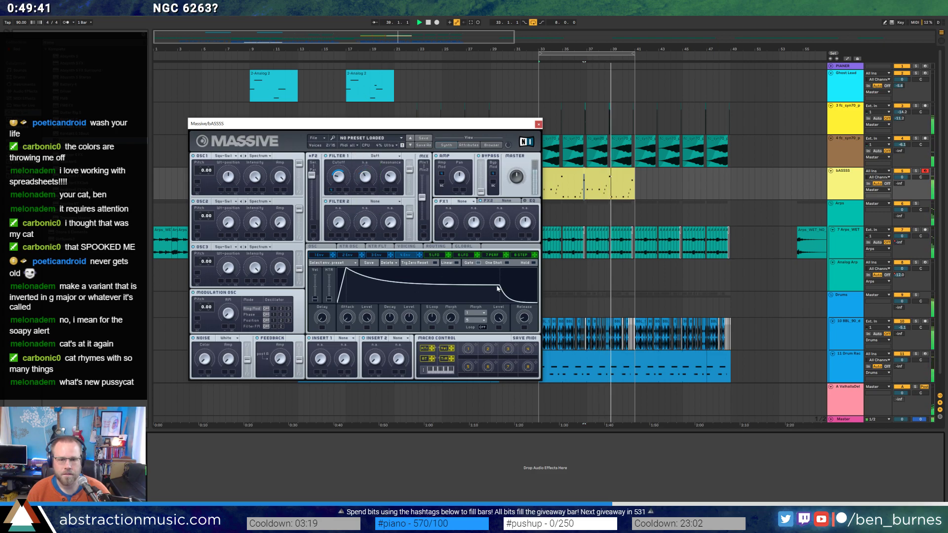
{"action": "left_click_drag", "start_coordinate": [497, 288], "coordinate": [496, 295]}
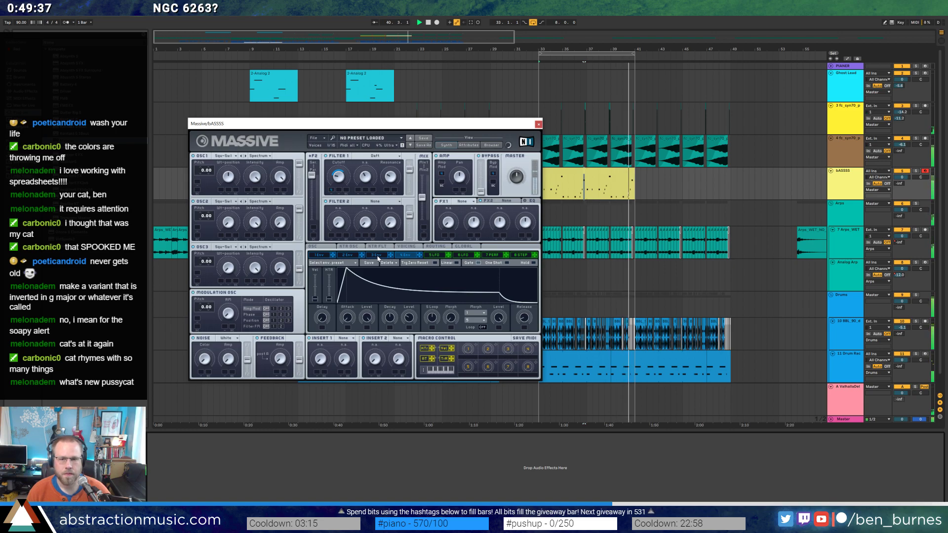
Reopen the bASSSS clip's notes, add a sixteenth note at 3.2.3, and raise it by a semitone.
{"action": "double_click", "coordinate": [601, 170]}
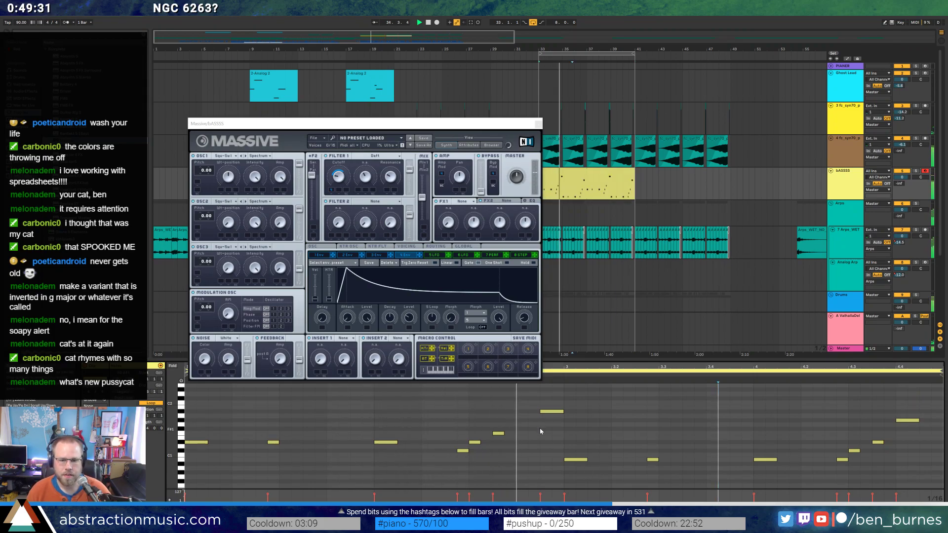
{"action": "double_click", "coordinate": [638, 467]}
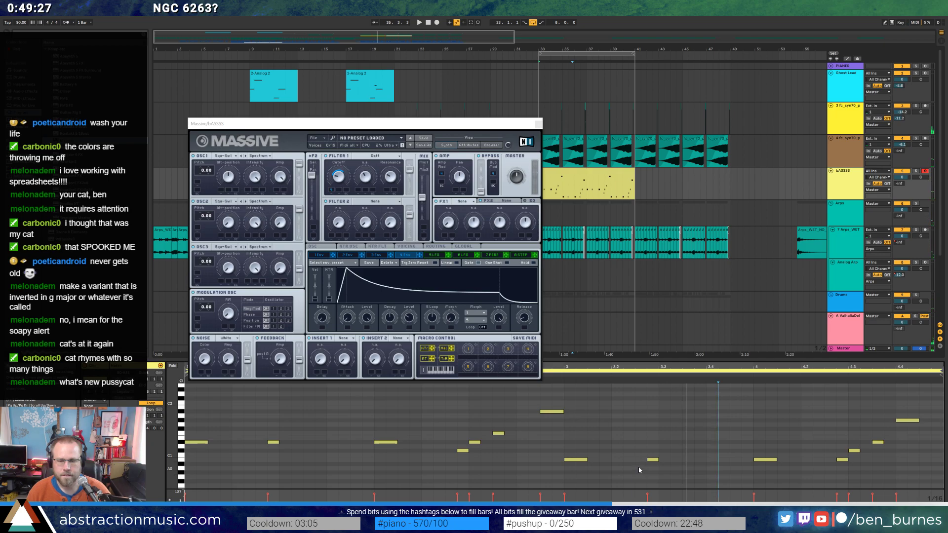
{"action": "key", "text": "space"}
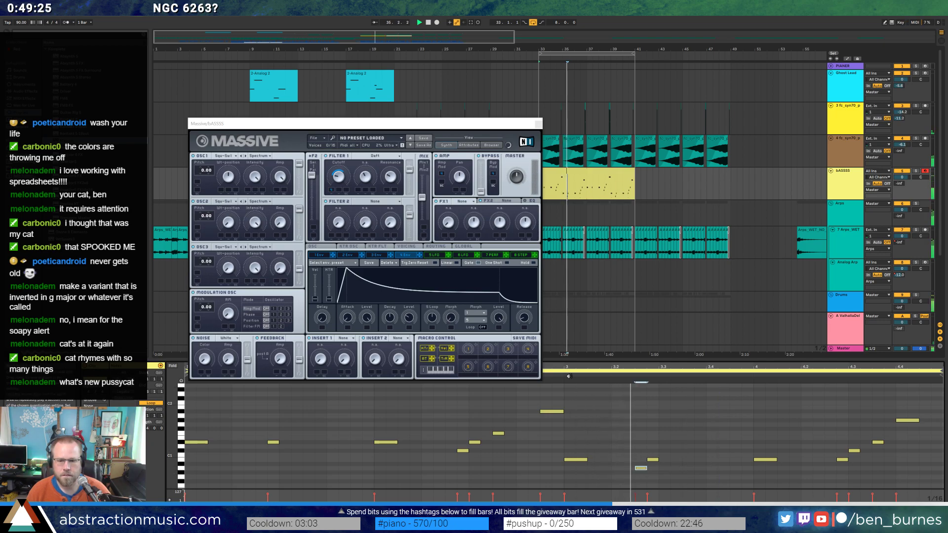
{"action": "key", "text": "Up"}
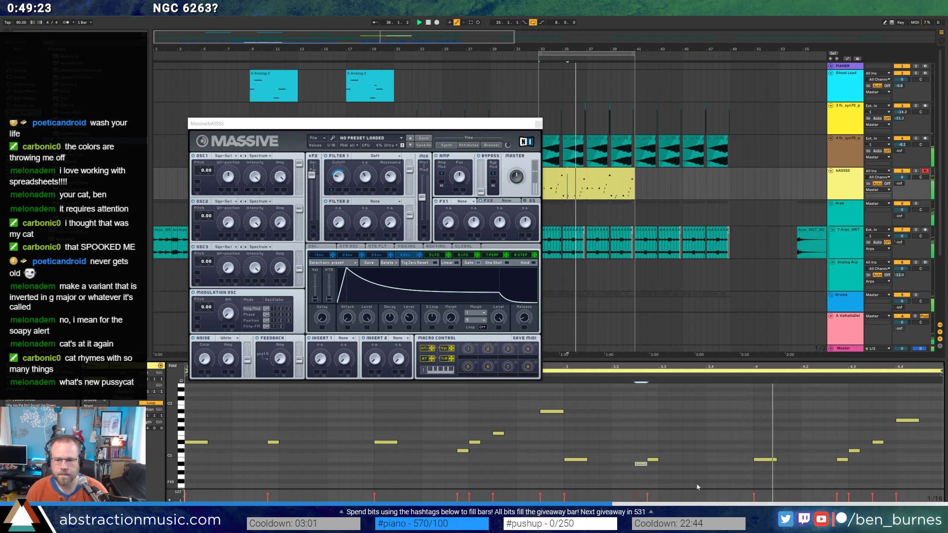
Move the last note of bar 4's run a sixteenth earlier and add a sixteenth note at 4.3.3, two semitones above it.
{"action": "key", "text": "Left"}
{"action": "double_click", "coordinate": [876, 431]}
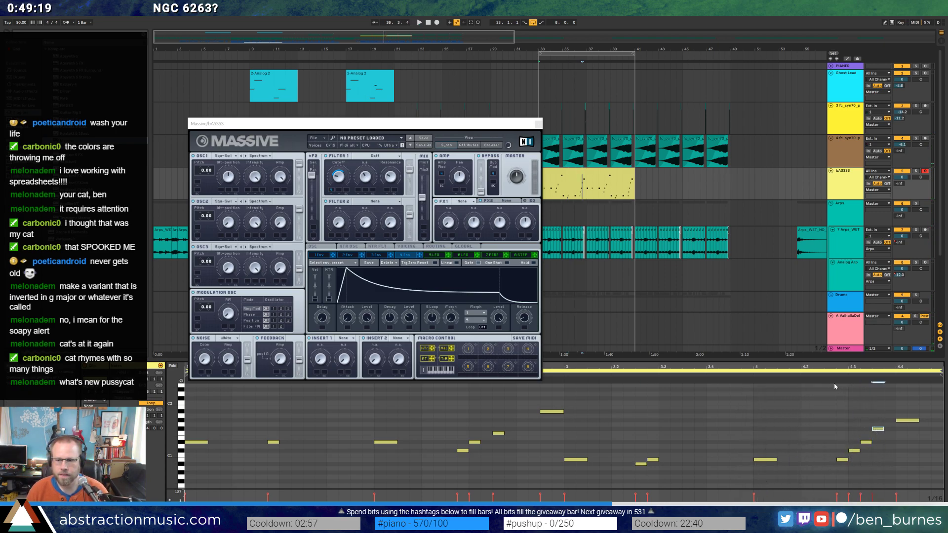
{"action": "left_click", "coordinate": [818, 376]}
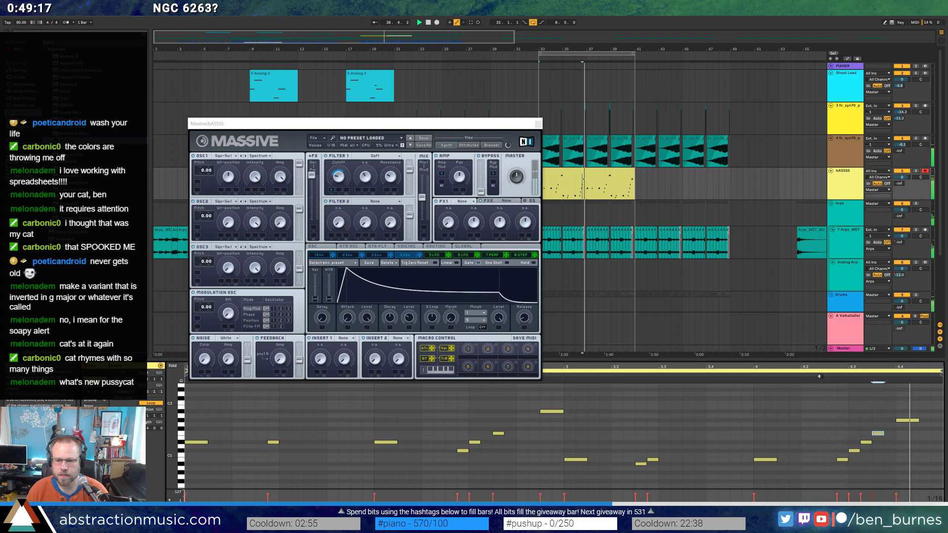
Try a copy of bar 4's high last note half a beat later and an octave higher.
{"action": "left_click", "coordinate": [907, 421]}
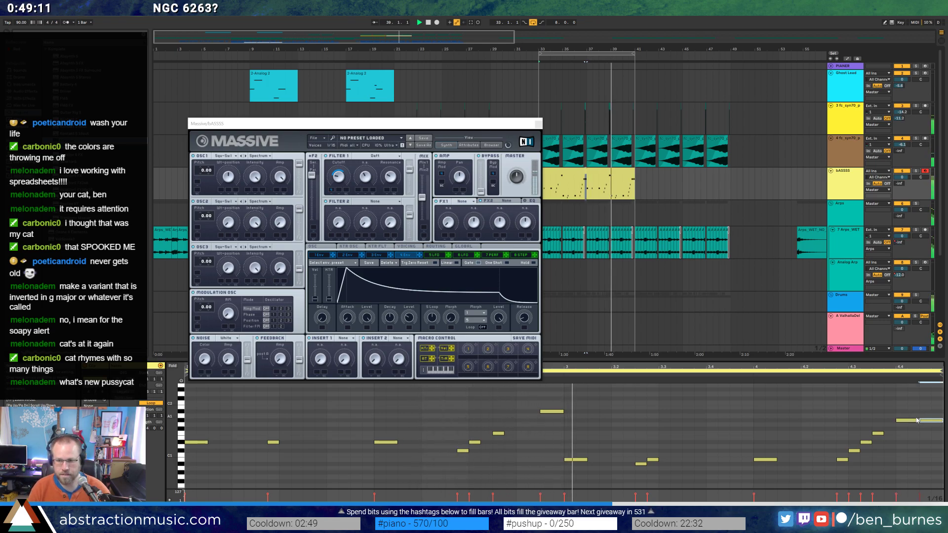
{"action": "scroll", "coordinate": [916, 419], "scroll_direction": "up", "scroll_amount": 2}
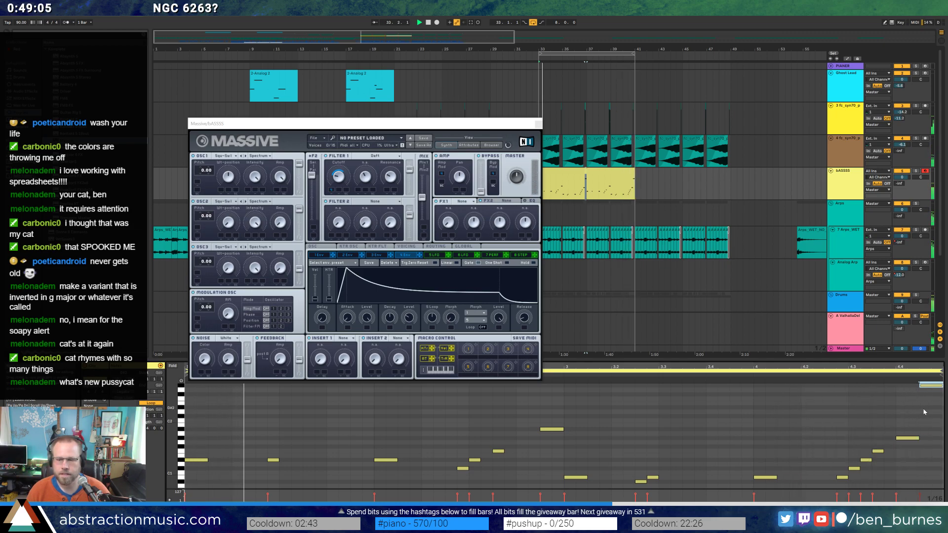
{"action": "scroll", "coordinate": [848, 390], "scroll_direction": "down", "scroll_amount": 1}
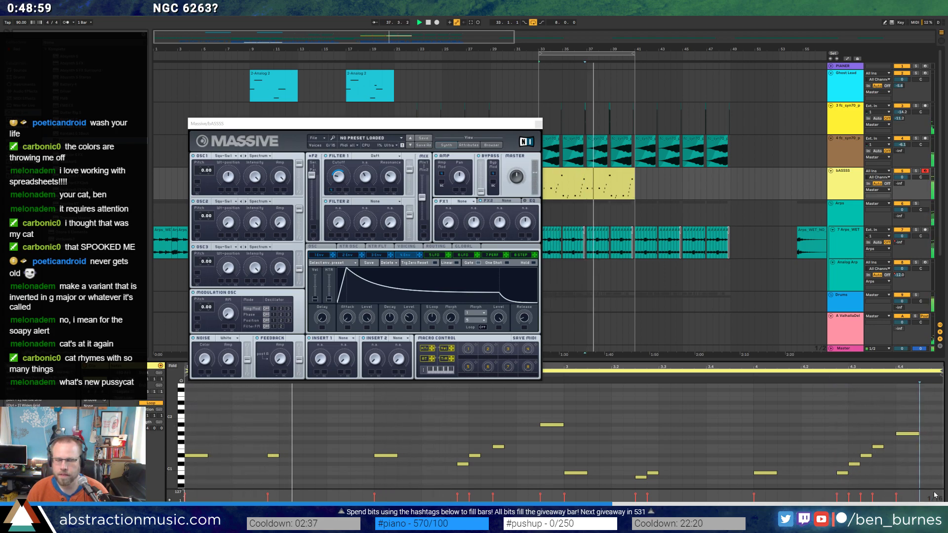
Move the Massive window up, try the Groan IV wavetable on OSC2, and set OSC2 to Formant Square.
{"action": "left_click_drag", "start_coordinate": [494, 125], "coordinate": [496, 95]}
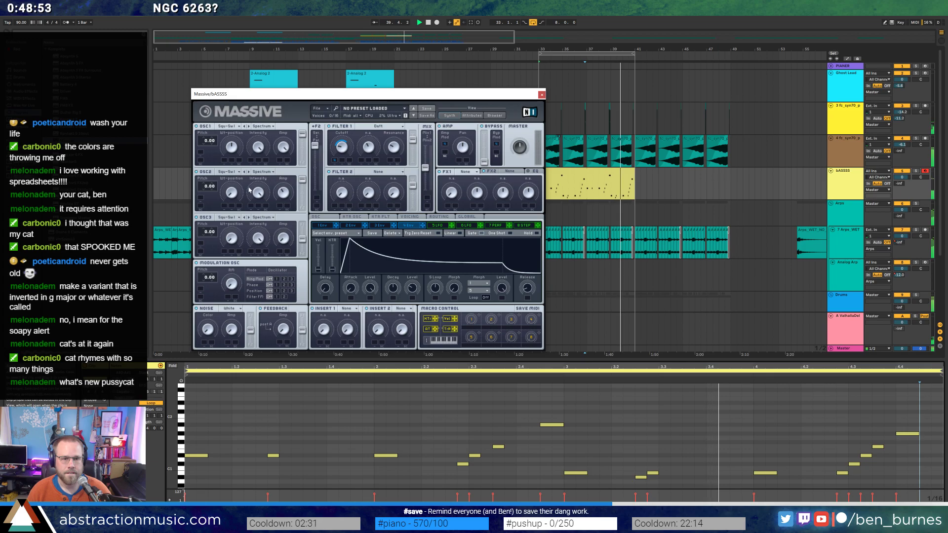
{"action": "left_click", "coordinate": [228, 173]}
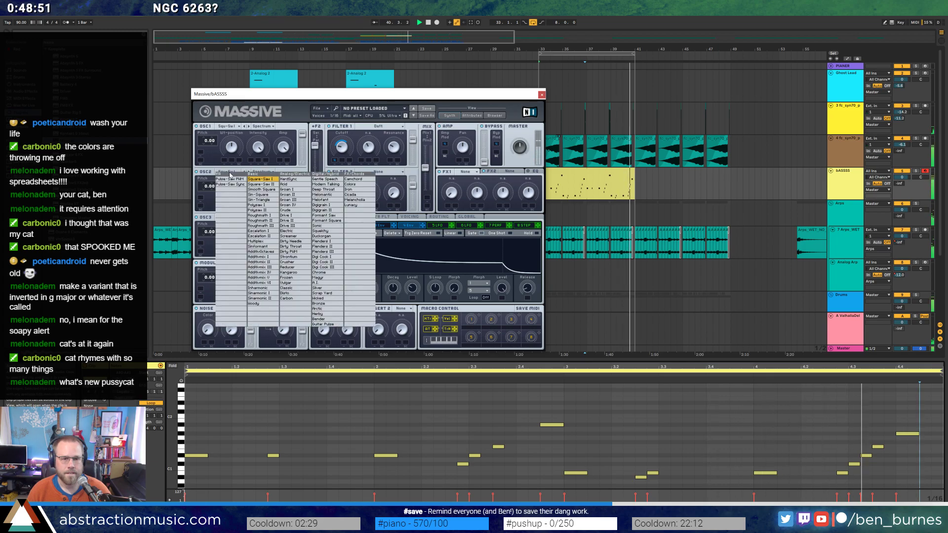
{"action": "left_click", "coordinate": [288, 205]}
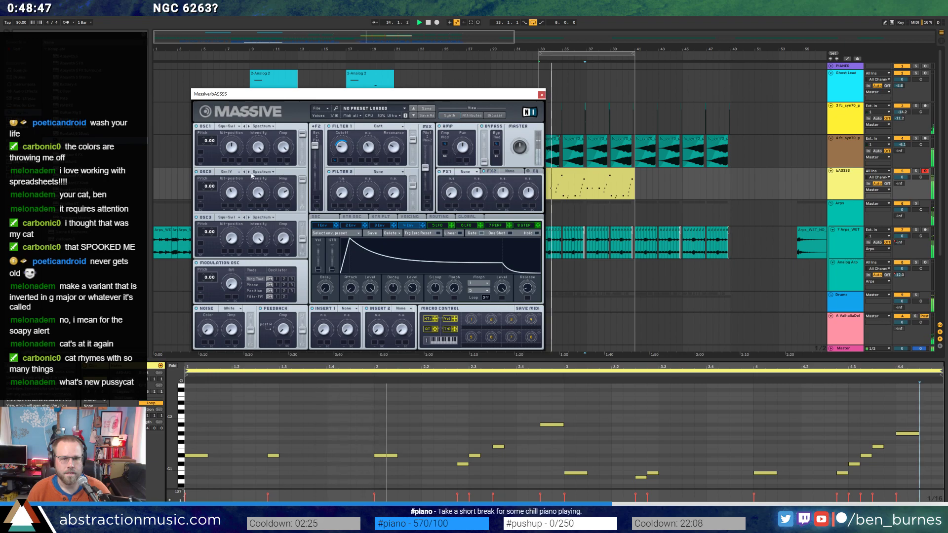
{"action": "left_click", "coordinate": [225, 174]}
{"action": "left_click", "coordinate": [231, 173]}
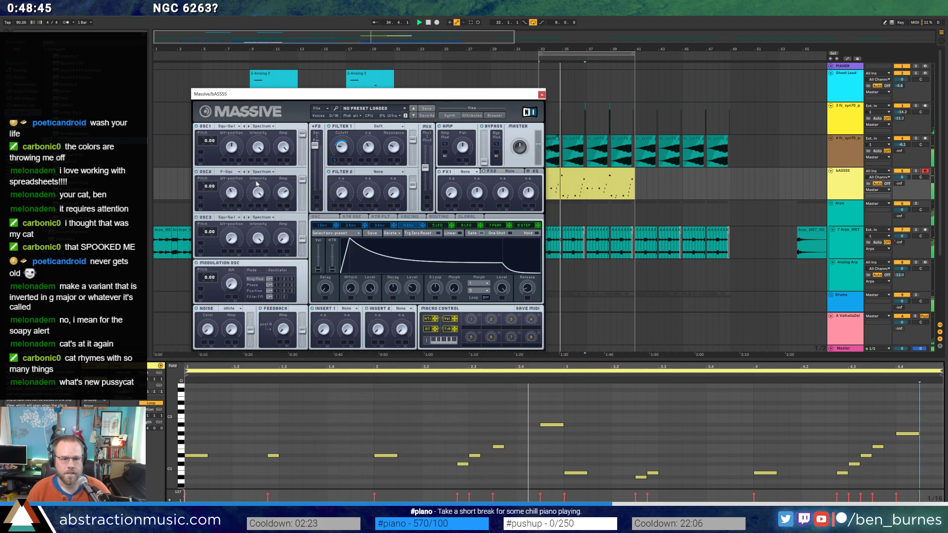
{"action": "left_click", "coordinate": [231, 174]}
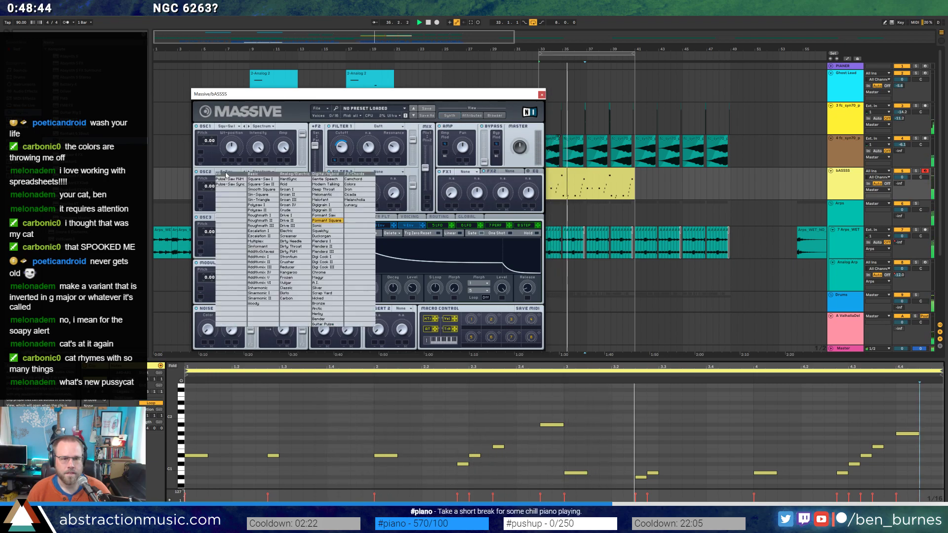
{"action": "left_click", "coordinate": [331, 220]}
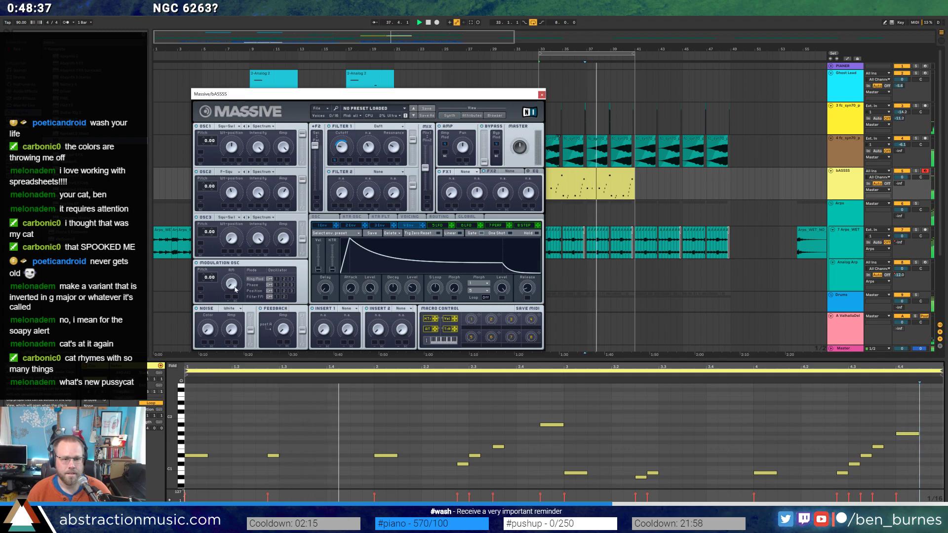
Enable ring modulation on oscillator 2, set the modulation oscillator's pitch to 2.00, and close Massive.
{"action": "left_click", "coordinate": [283, 279]}
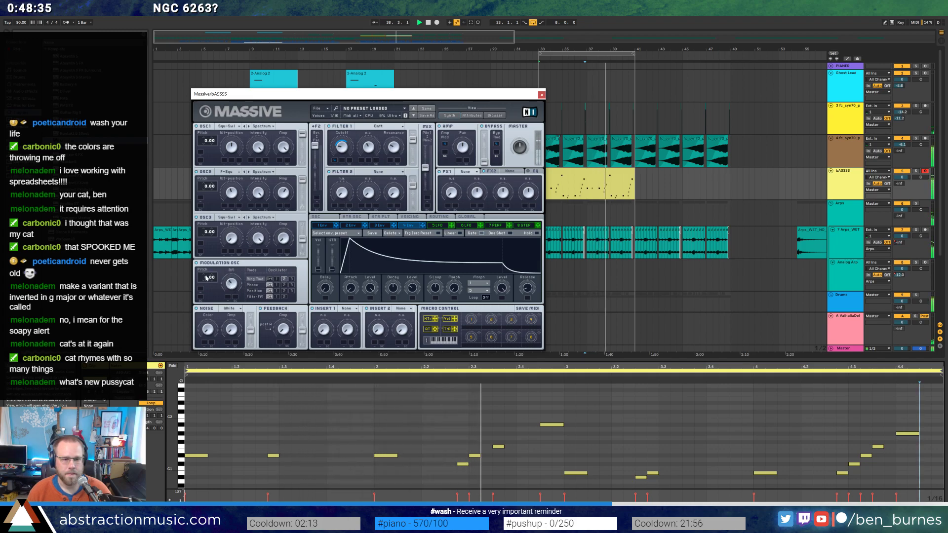
{"action": "left_click_drag", "start_coordinate": [208, 277], "coordinate": [206, 258]}
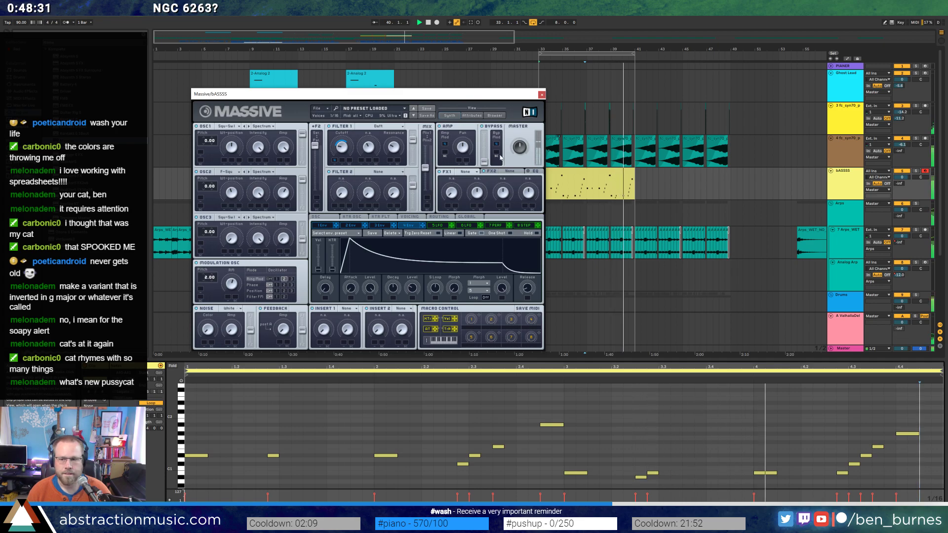
{"action": "left_click", "coordinate": [542, 93]}
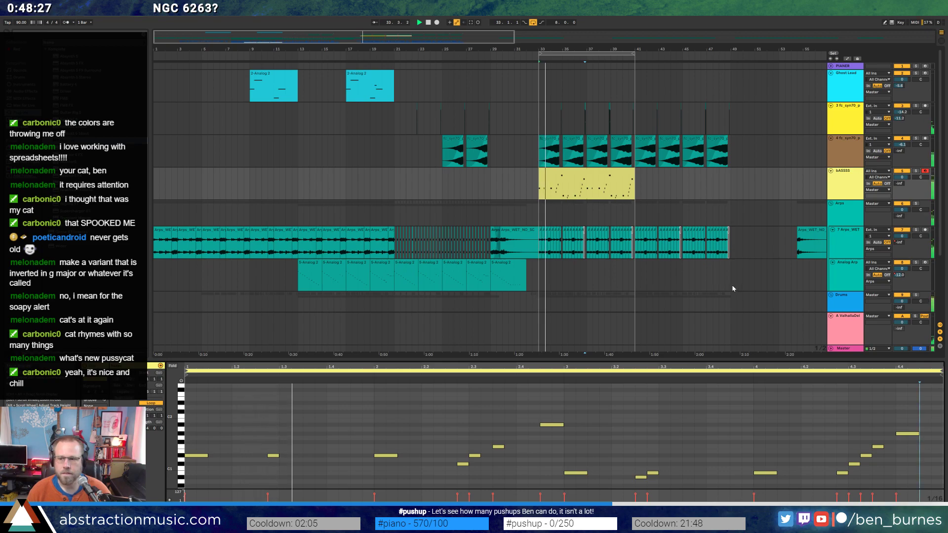
Try starting bar 2's first note half a beat earlier, and return it to the start of the bar.
{"action": "left_click", "coordinate": [330, 421]}
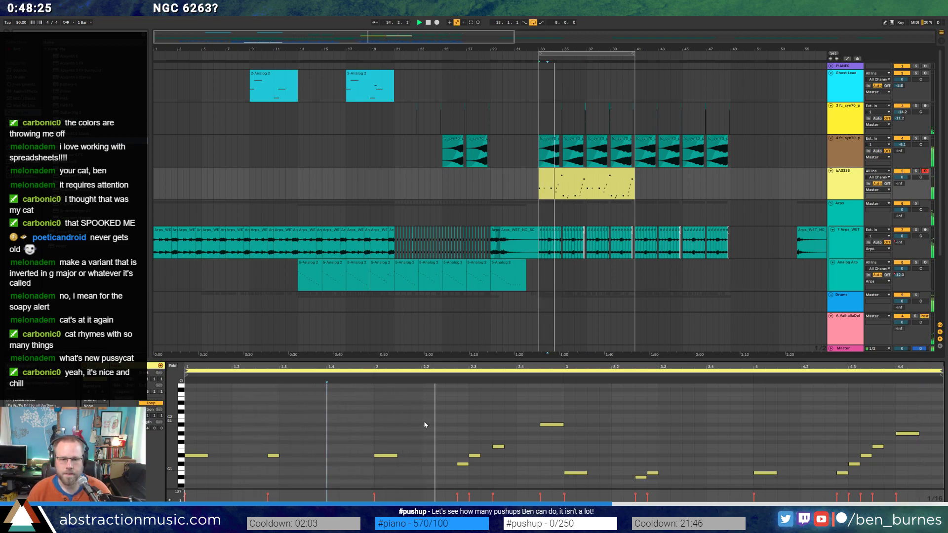
{"action": "scroll", "coordinate": [408, 426], "scroll_direction": "down", "scroll_amount": 3}
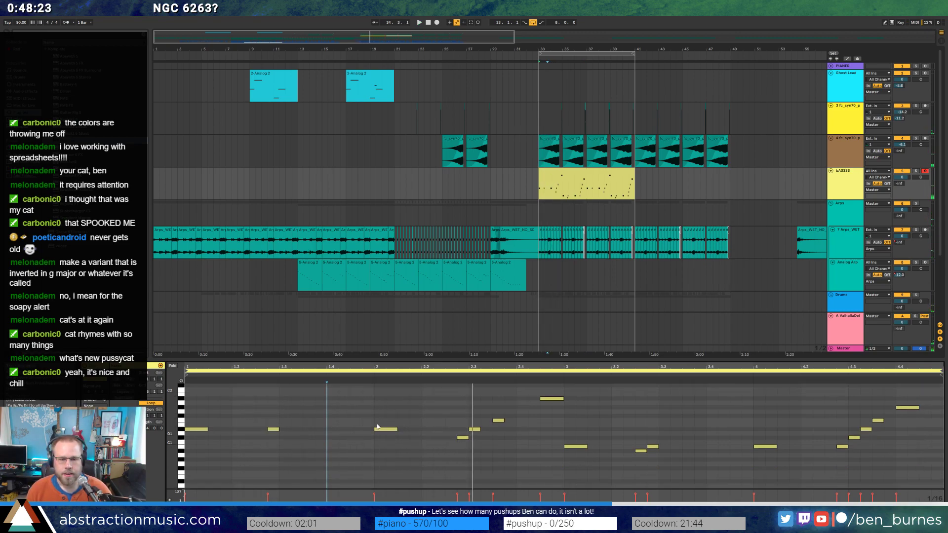
{"action": "key", "text": "Left"}
{"action": "key", "text": "space"}
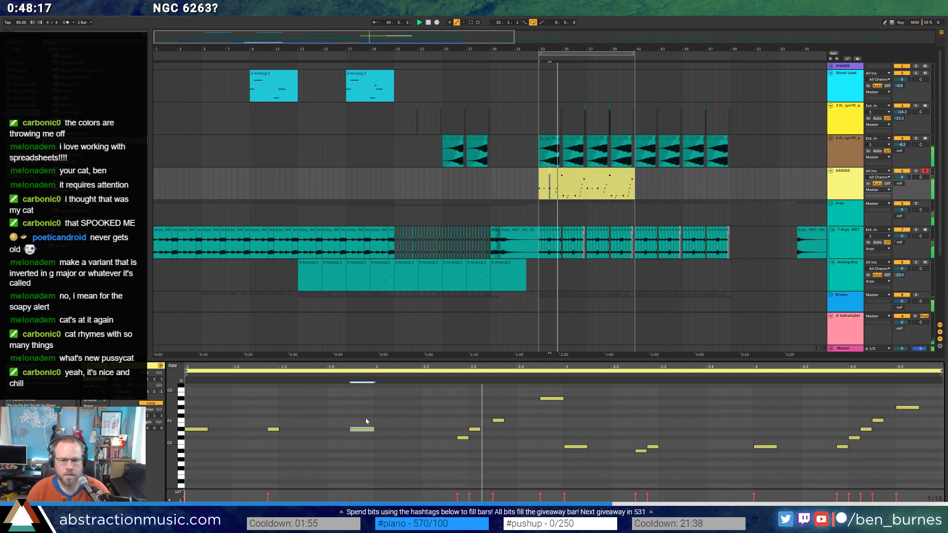
{"action": "key", "text": "Right"}
{"action": "key", "text": "Right"}
{"action": "key", "text": "space"}
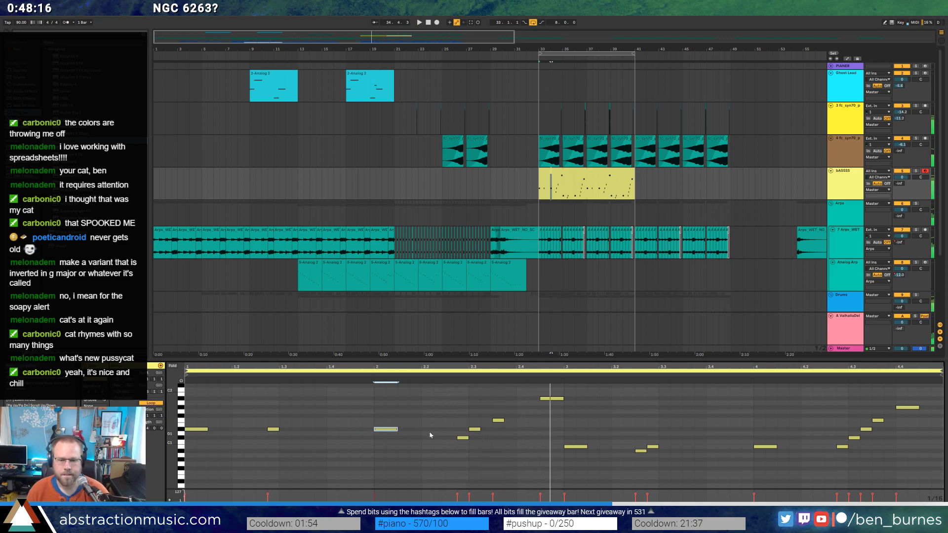
Move the last note of bar 2's rising run a sixteenth earlier to 2.3.2 and play the result.
{"action": "left_click", "coordinate": [443, 377]}
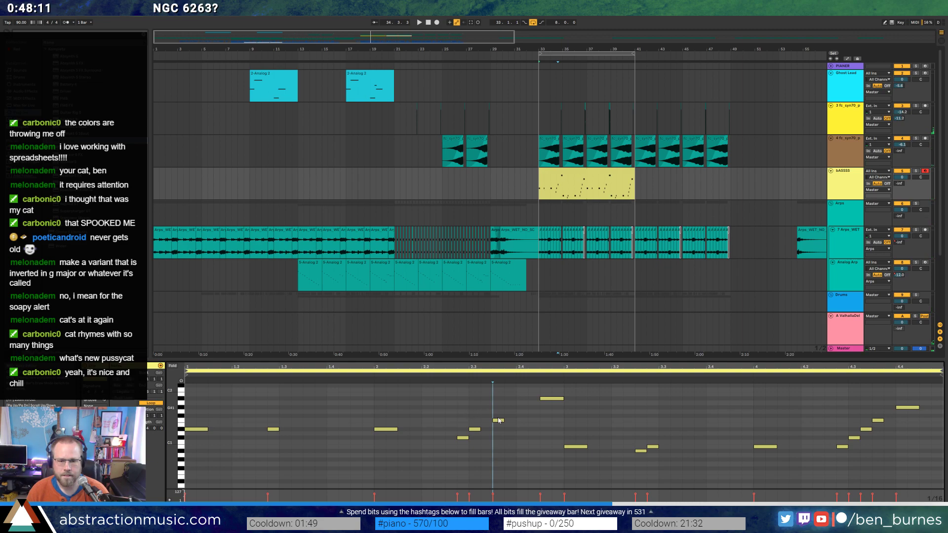
{"action": "left_click", "coordinate": [436, 377]}
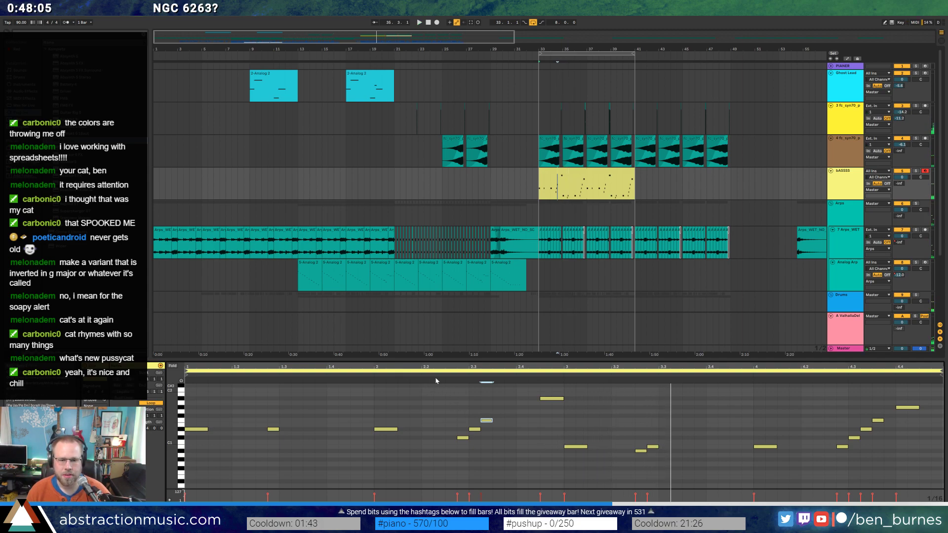
{"action": "key", "text": "space"}
{"action": "left_click", "coordinate": [420, 395]}
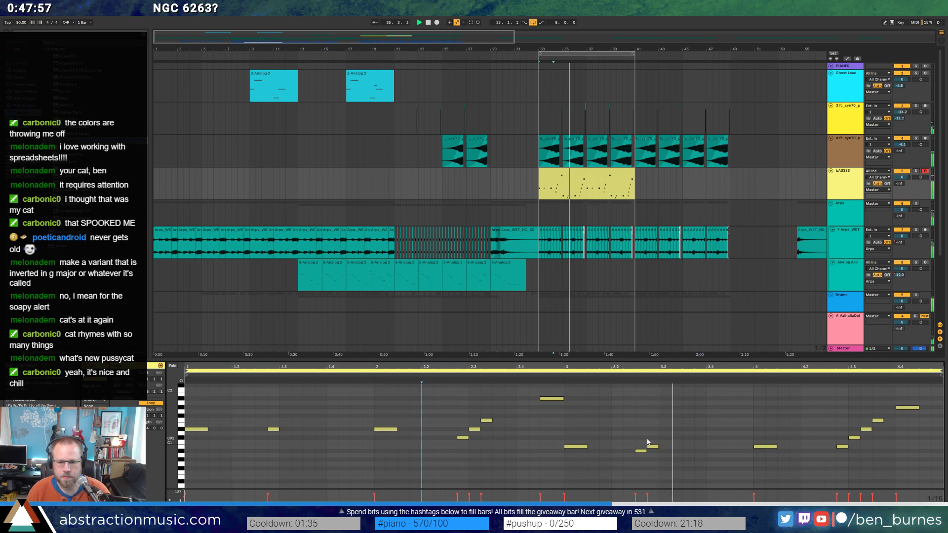
Move bar 4's opening note half a beat earlier, and lower its run by one semitone on the first note and two on the rest.
{"action": "left_click", "coordinate": [760, 449]}
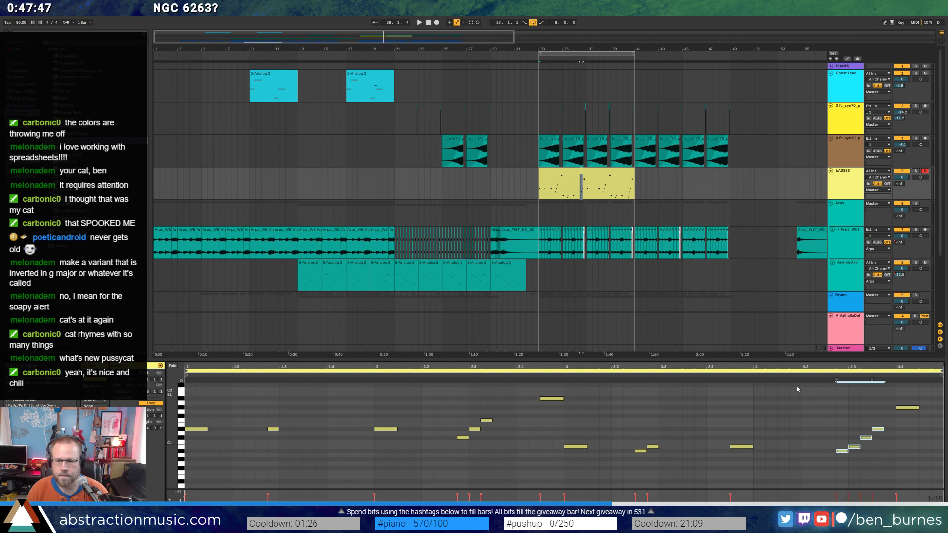
{"action": "key", "text": "space"}
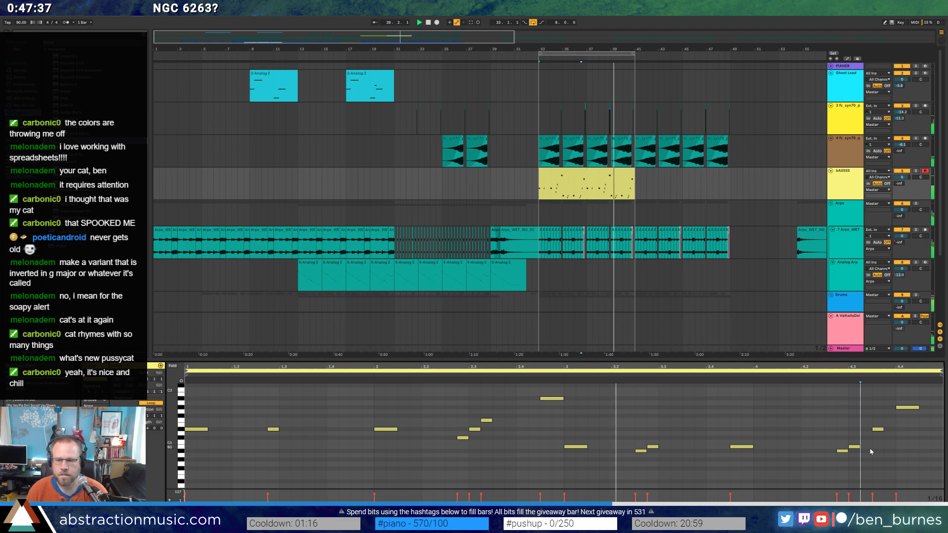
Delete the third note of bar 4's run and move the bar's high last note half a beat later to 4.4.3.
{"action": "double_click", "coordinate": [866, 438]}
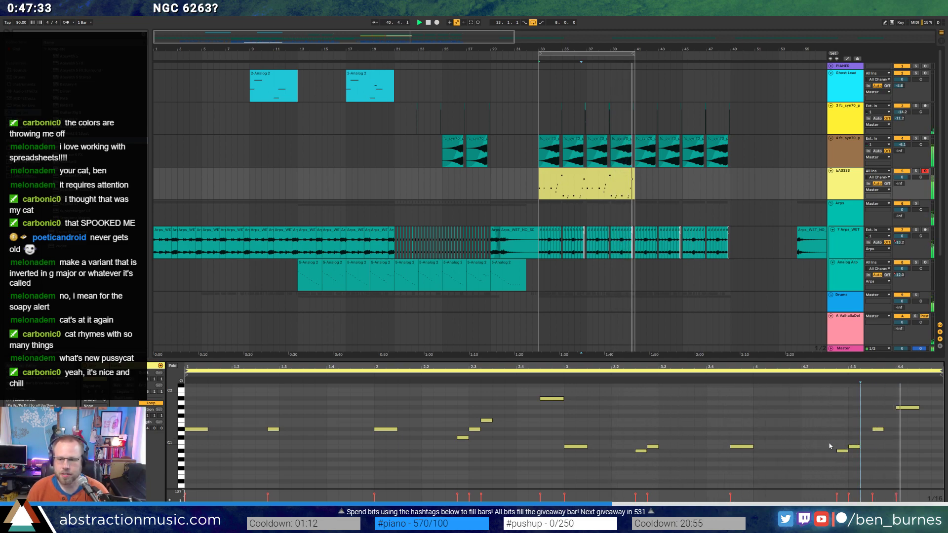
{"action": "left_click_drag", "start_coordinate": [911, 407], "coordinate": [934, 407]}
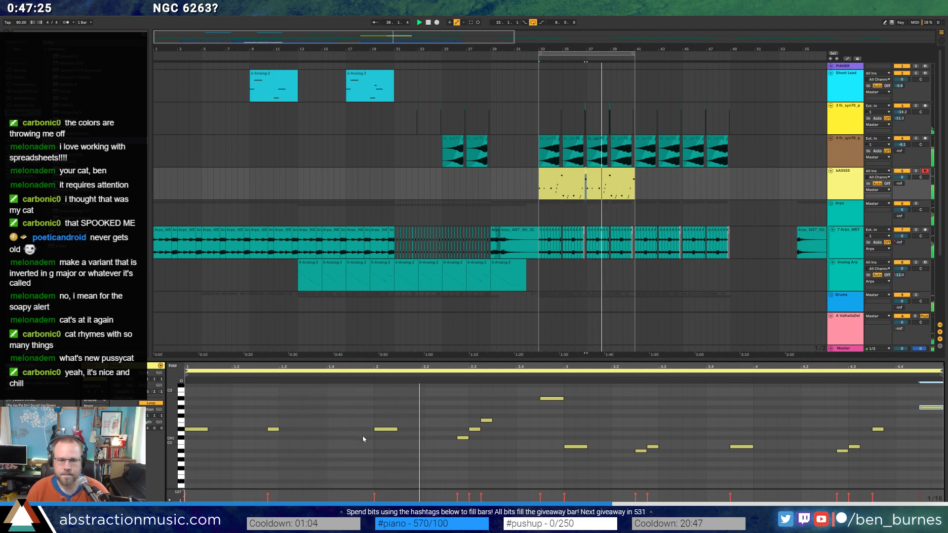
Select the bass part from bar 37 to 41 and add a sixteenth note at 1.4.3 in its clip.
{"action": "left_click", "coordinate": [592, 170]}
{"action": "left_click_drag", "start_coordinate": [587, 189], "coordinate": [634, 194]}
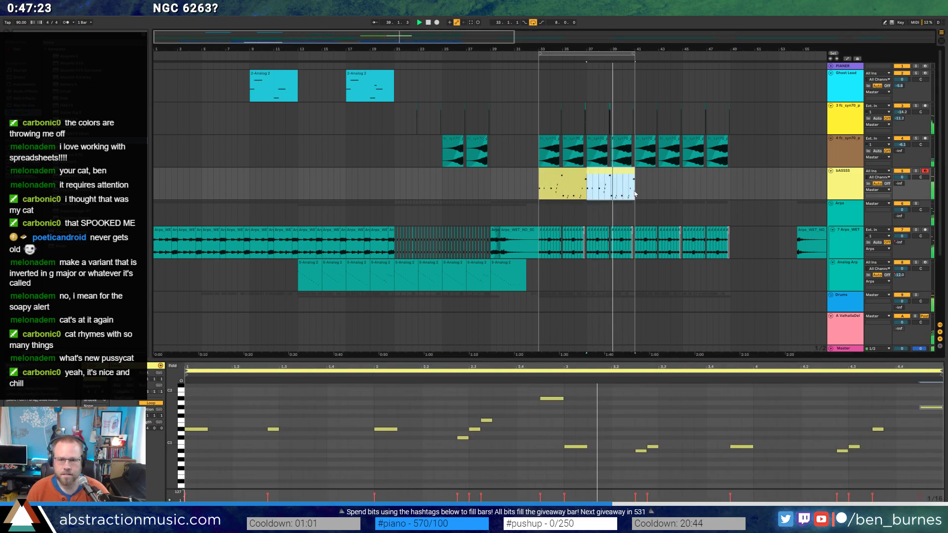
{"action": "double_click", "coordinate": [356, 438]}
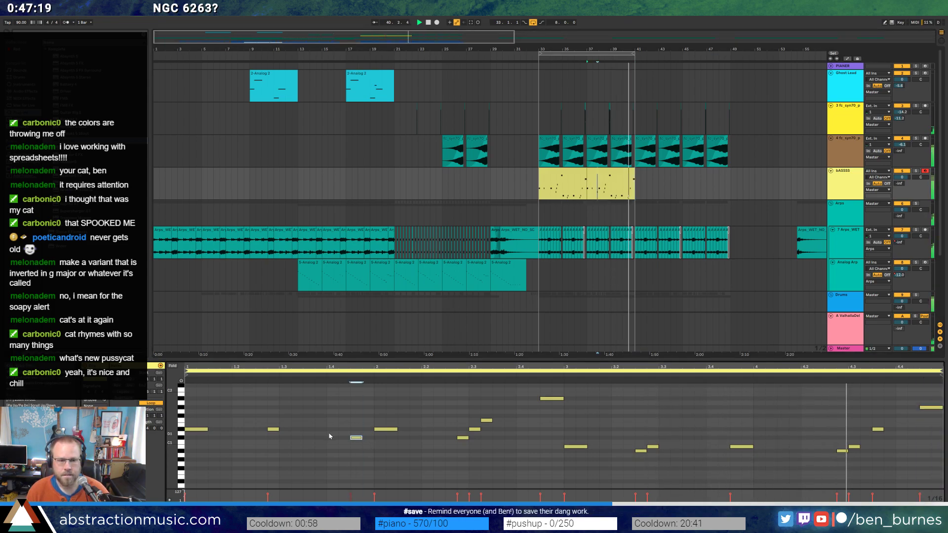
Add a sixteenth note at 1.2.3, two semitones below the note after it, and delete the note at 1.4.3.
{"action": "left_click", "coordinate": [273, 429]}
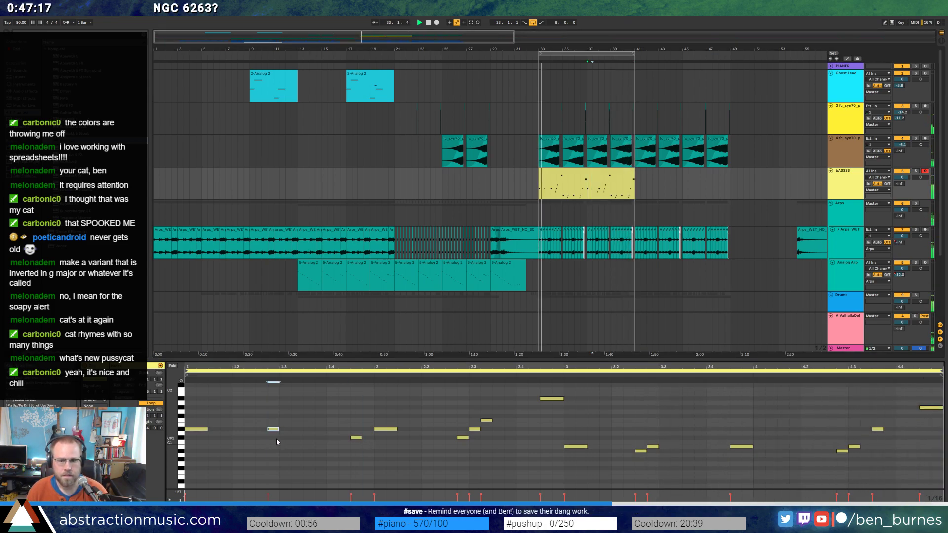
{"action": "double_click", "coordinate": [261, 438]}
{"action": "double_click", "coordinate": [356, 437]}
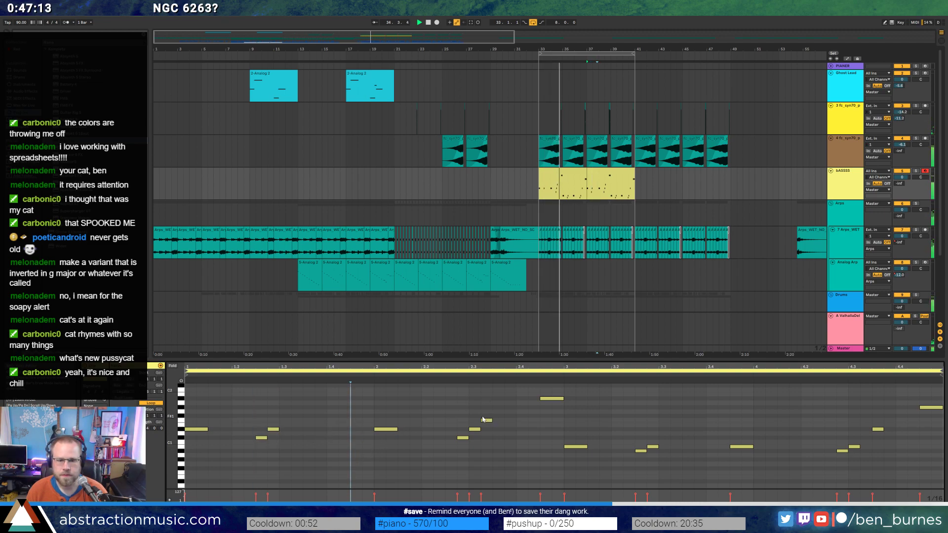
Add a C#2 eighth note at 2.4.1 and shorten bar 2's opening note to a sixteenth.
{"action": "scroll", "coordinate": [509, 410], "scroll_direction": "up", "scroll_amount": 2}
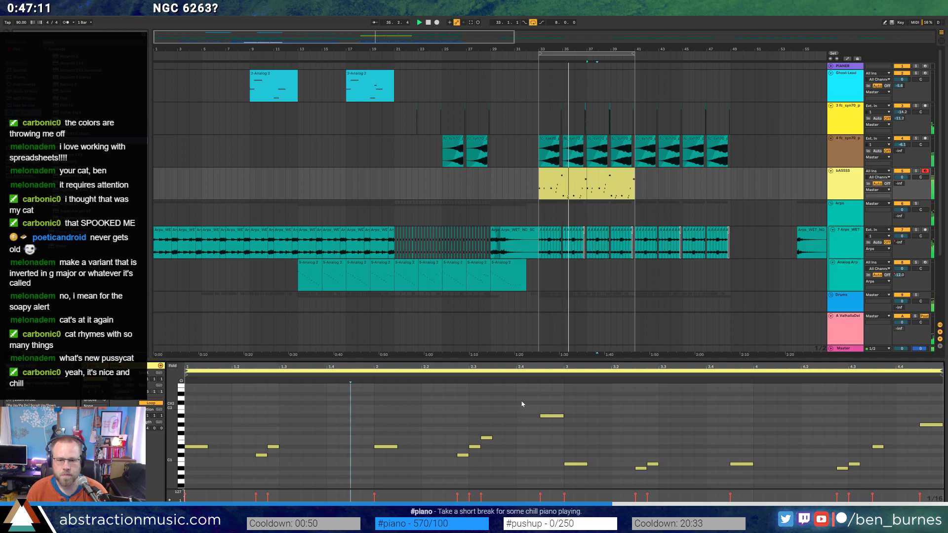
{"action": "double_click", "coordinate": [521, 403]}
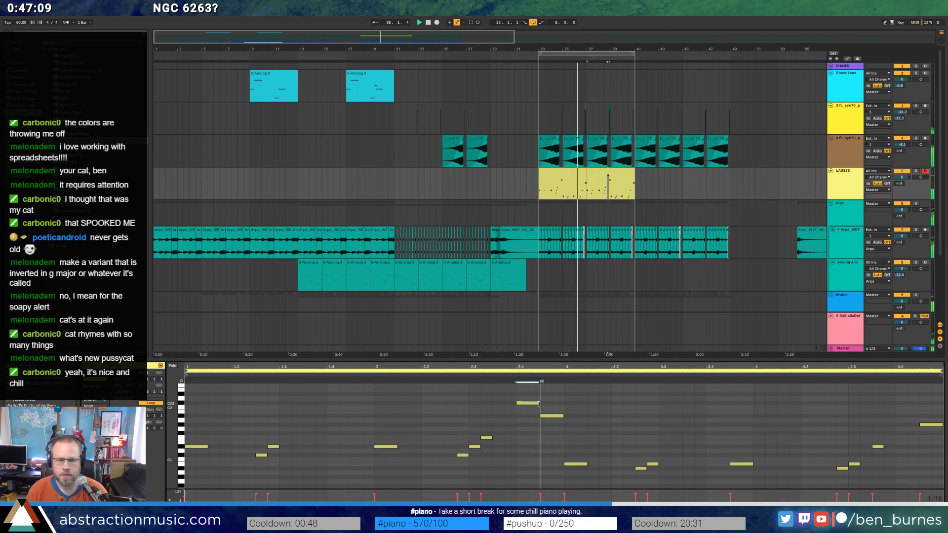
{"action": "left_click", "coordinate": [538, 404]}
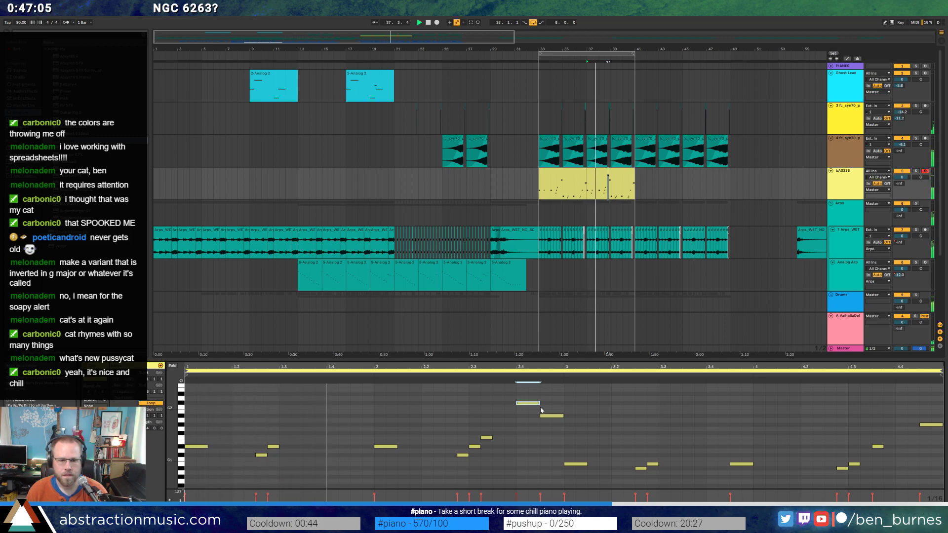
{"action": "left_click", "coordinate": [386, 446]}
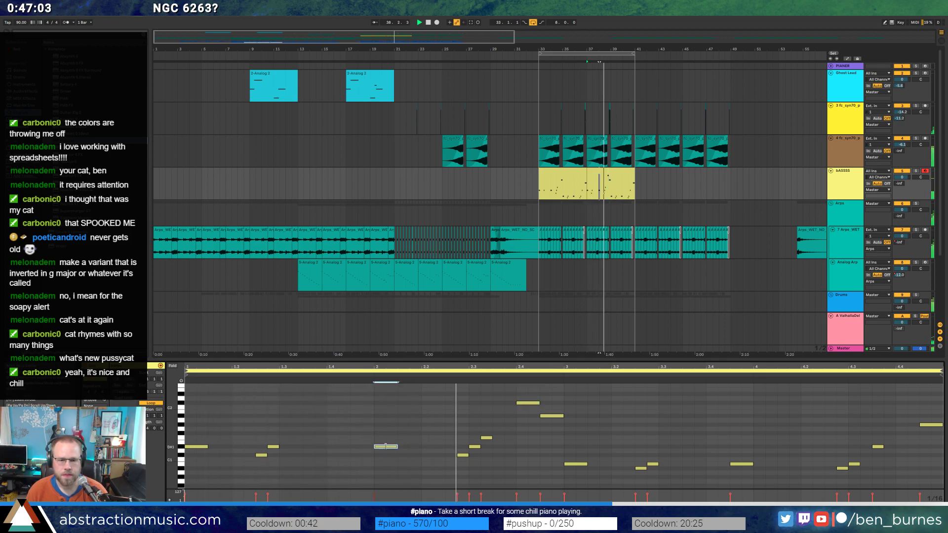
{"action": "key", "text": "shift+Left"}
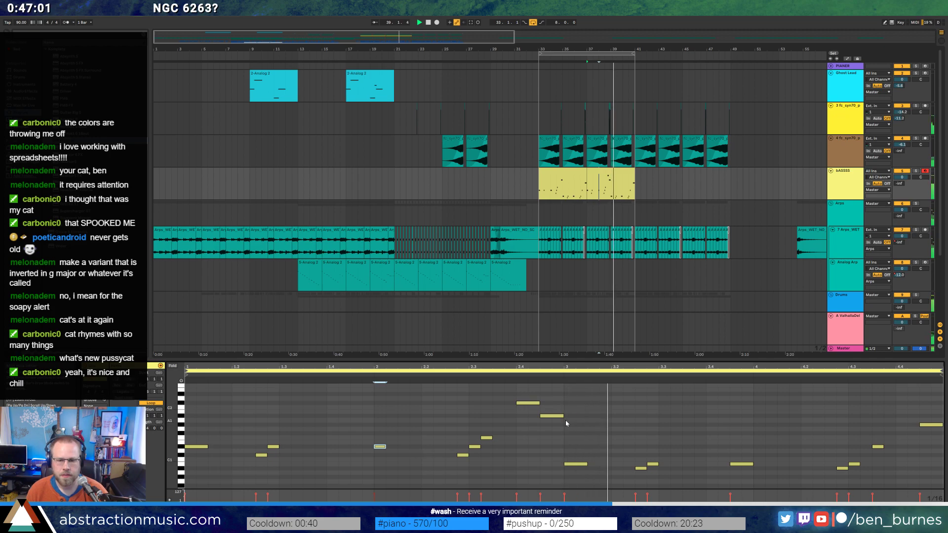
Reduce the high C#2 note on bar 2's fourth beat to a single thirty-second note at 2.4.2.
{"action": "key", "text": "space"}
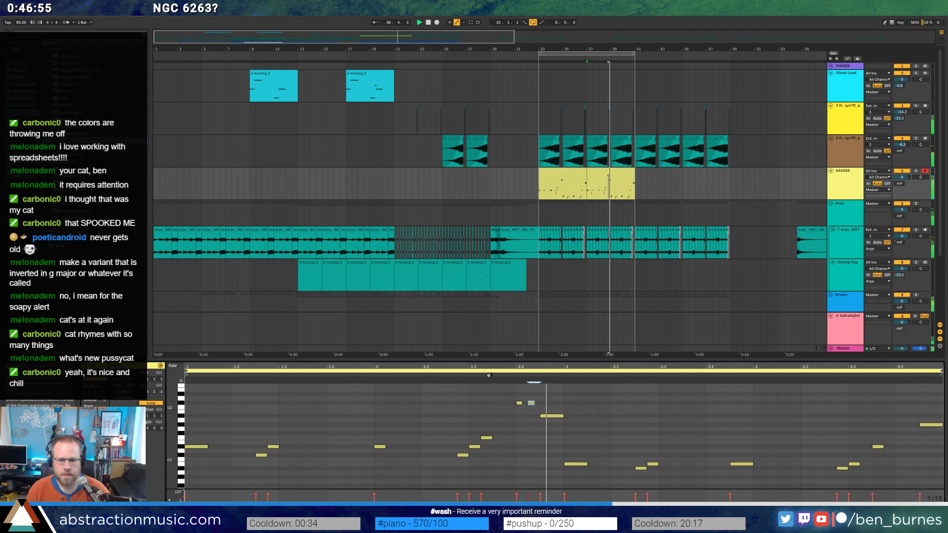
{"action": "key", "text": "space"}
{"action": "left_click", "coordinate": [531, 403]}
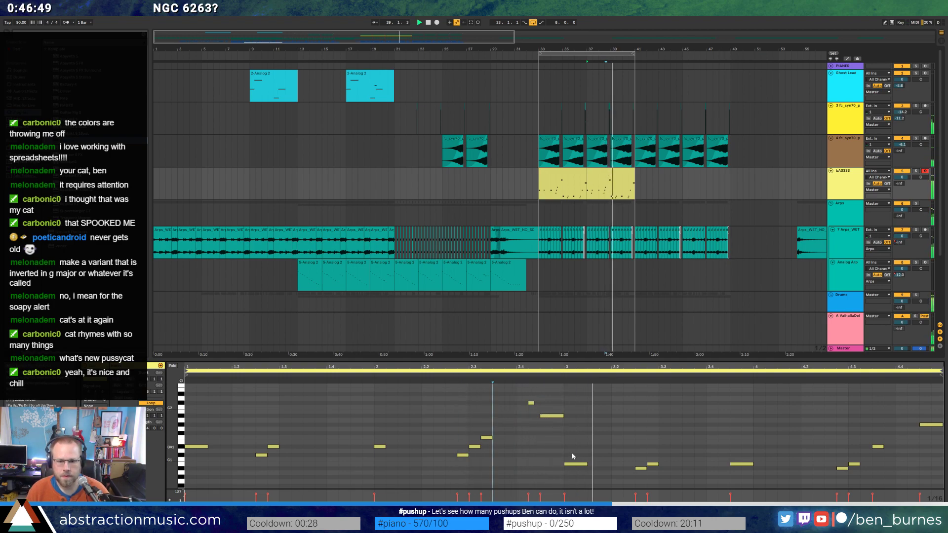
Try bar 3's opening note a sixteenth earlier, with the note before it shortened to a sixteenth.
{"action": "left_click_drag", "start_coordinate": [579, 468], "coordinate": [569, 469]}
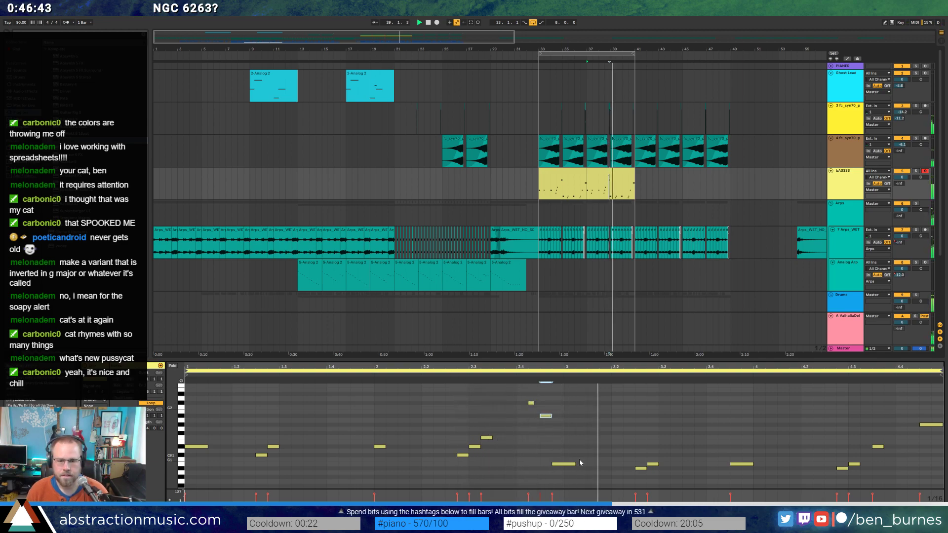
{"action": "key", "text": "space"}
{"action": "left_click_drag", "start_coordinate": [580, 464], "coordinate": [592, 464]}
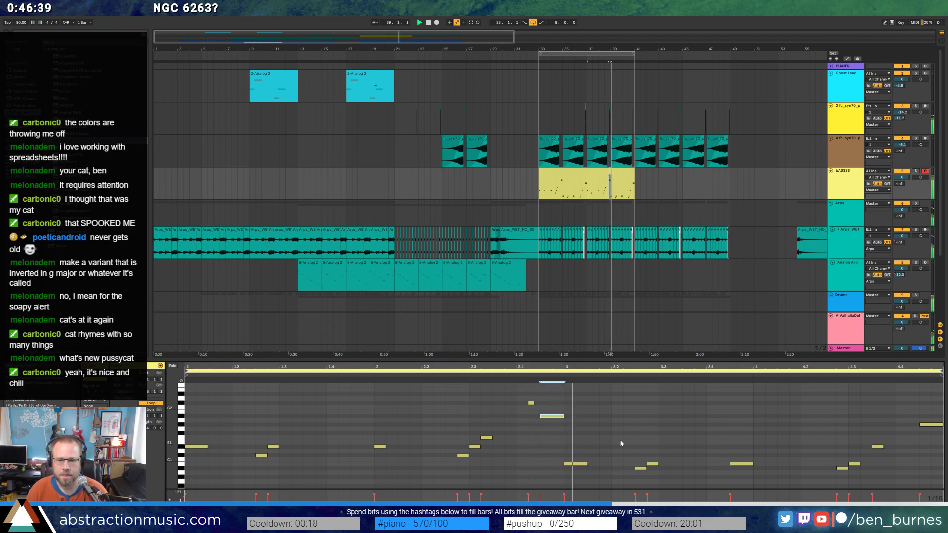
Raise bar 4's last note by one octave and add a thirty-second note at 4.4.2, an octave below it.
{"action": "left_click", "coordinate": [646, 447]}
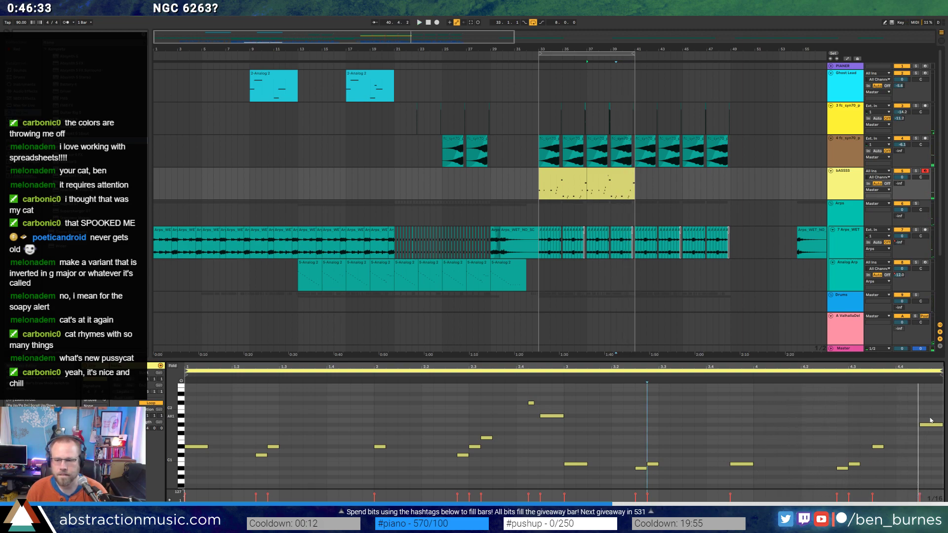
{"action": "scroll", "coordinate": [933, 435], "scroll_direction": "up", "scroll_amount": 1}
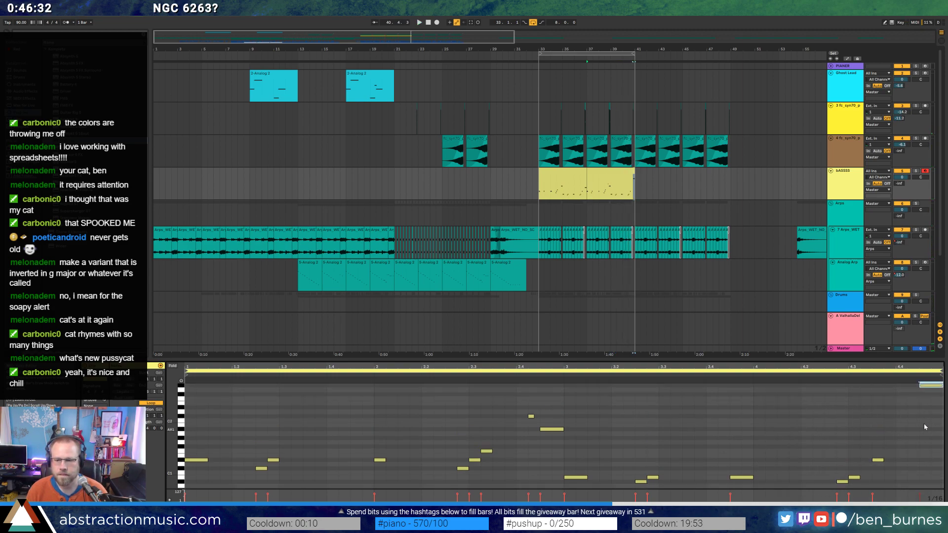
{"action": "left_click", "coordinate": [823, 376]}
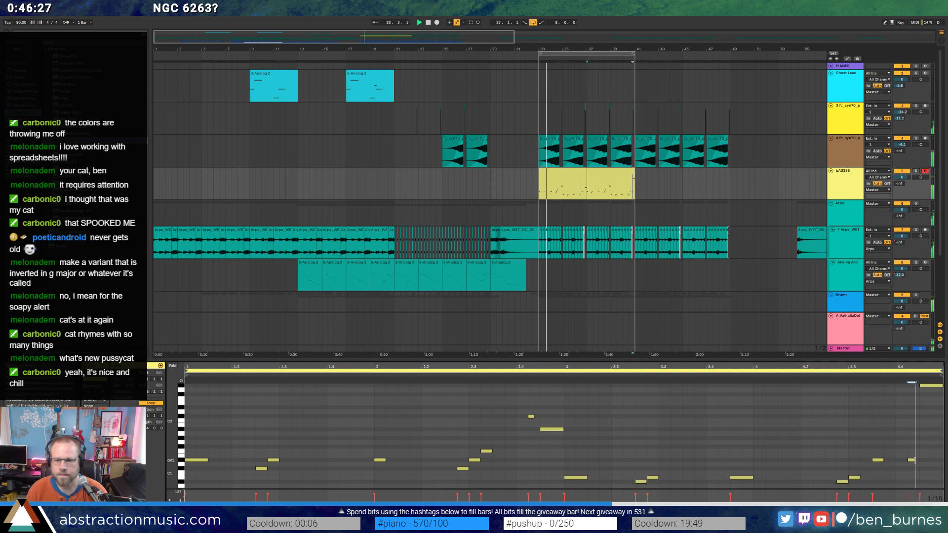
{"action": "left_click", "coordinate": [807, 376]}
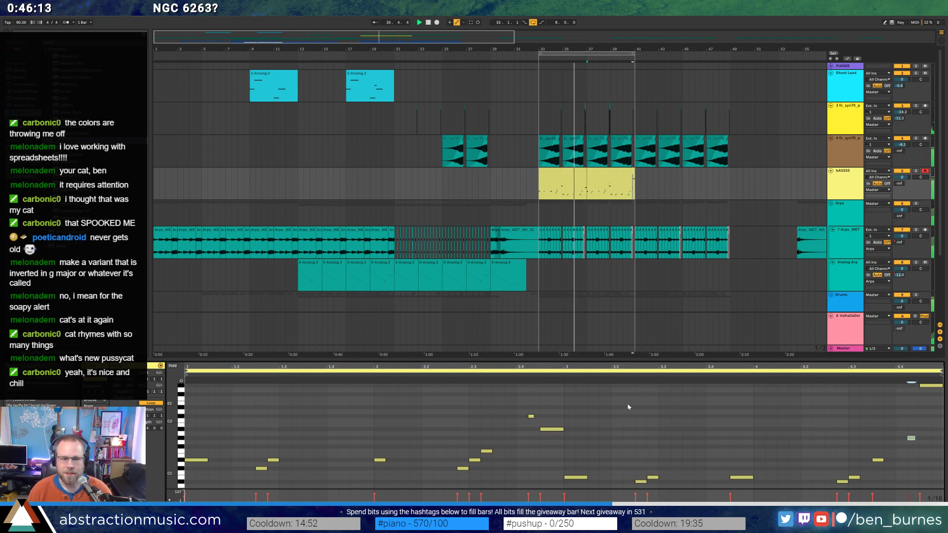
Duplicate the bass clips from bars 33 to 41 so that the part continues to bar 49.
{"action": "left_click", "coordinate": [655, 432]}
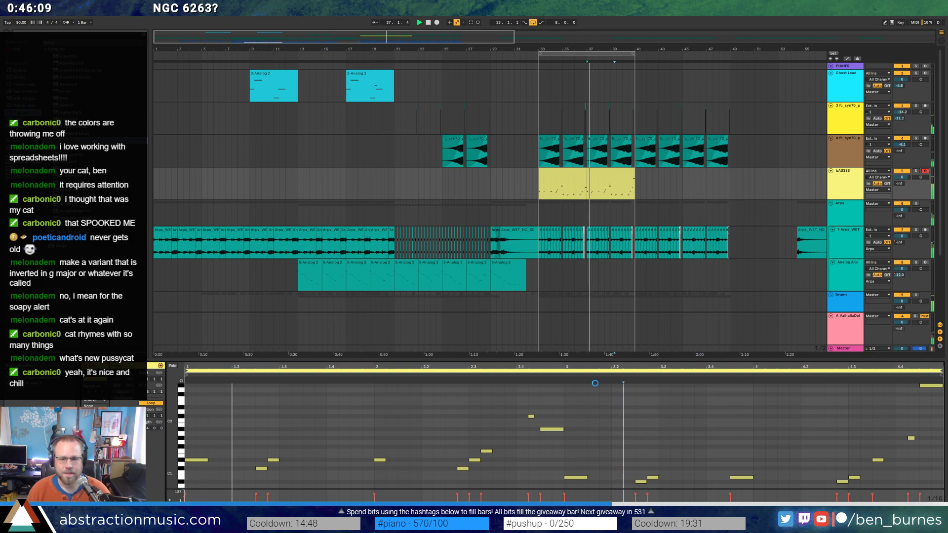
{"action": "key", "text": "shift+Tab"}
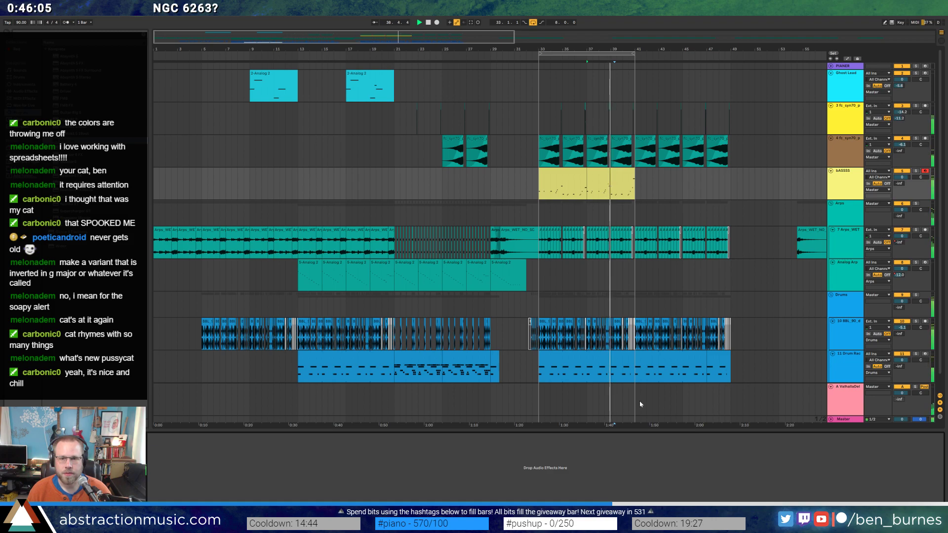
{"action": "left_click", "coordinate": [563, 178]}
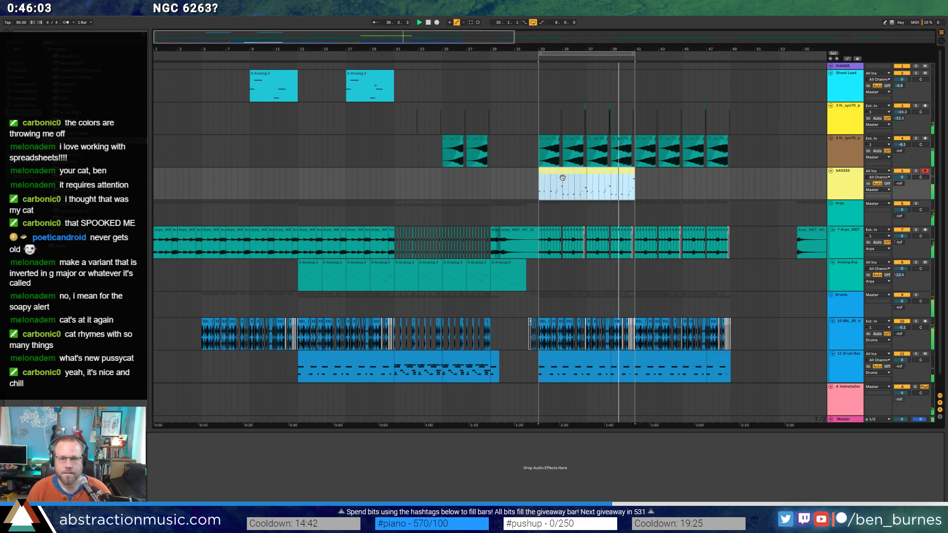
{"action": "key", "text": "ctrl+d"}
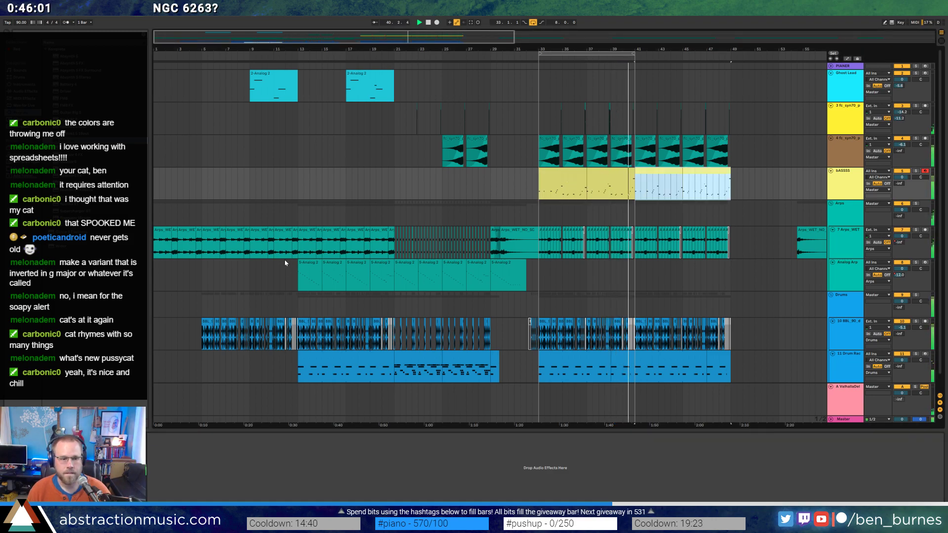
Add a Multiband Dynamics effect to the bass track.
{"action": "key", "text": "shift+Tab"}
{"action": "key", "text": "shift+Tab"}
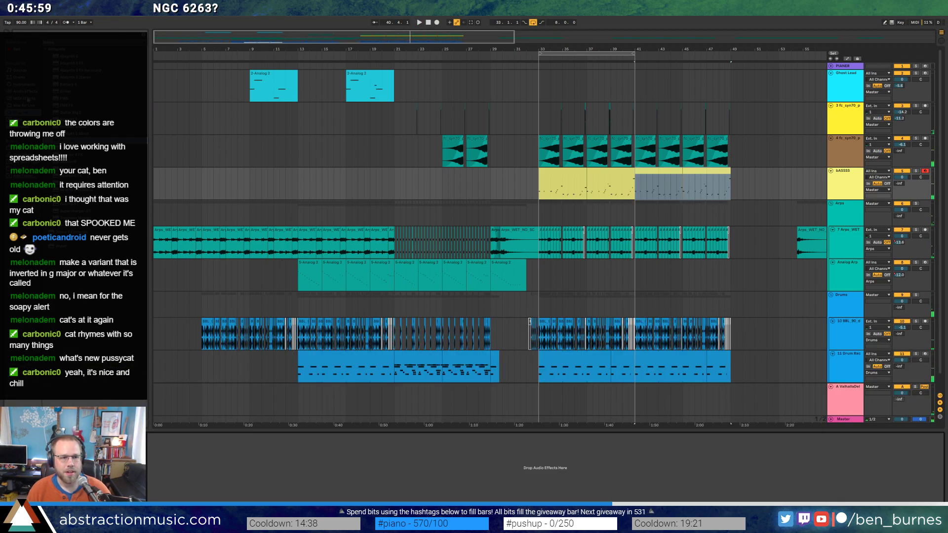
{"action": "left_click", "coordinate": [28, 99]}
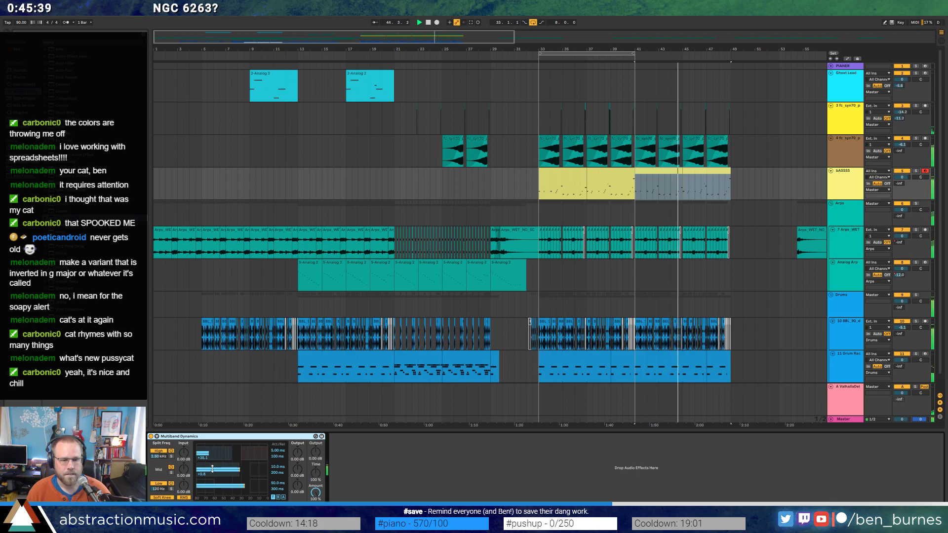
Open the bass track's Massive synth window and listen to the bass sound in the arrangement.
{"action": "left_click", "coordinate": [95, 437]}
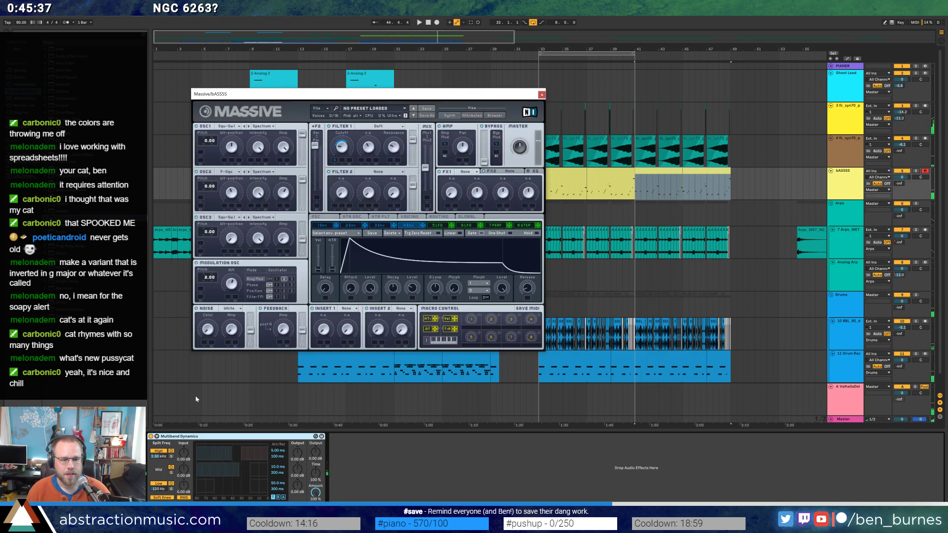
{"action": "key", "text": "space"}
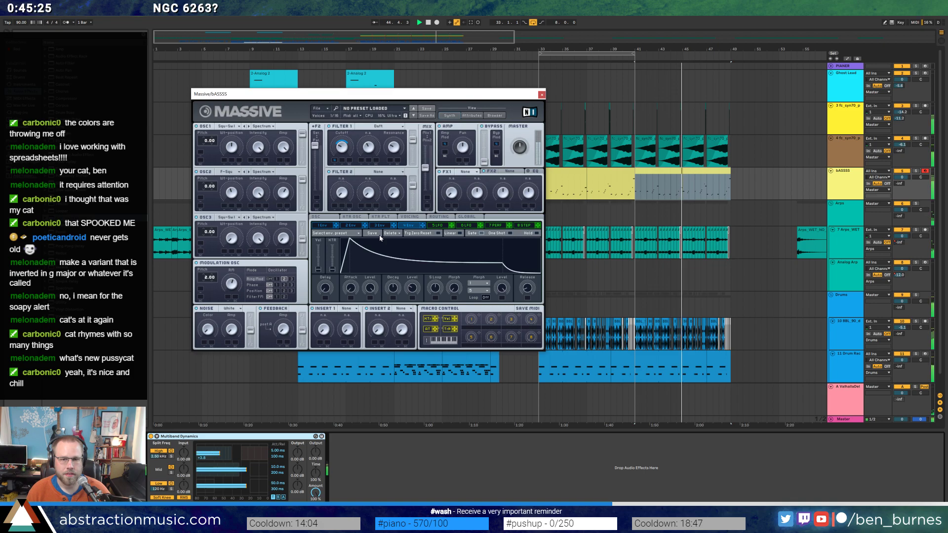
{"action": "key", "text": "space"}
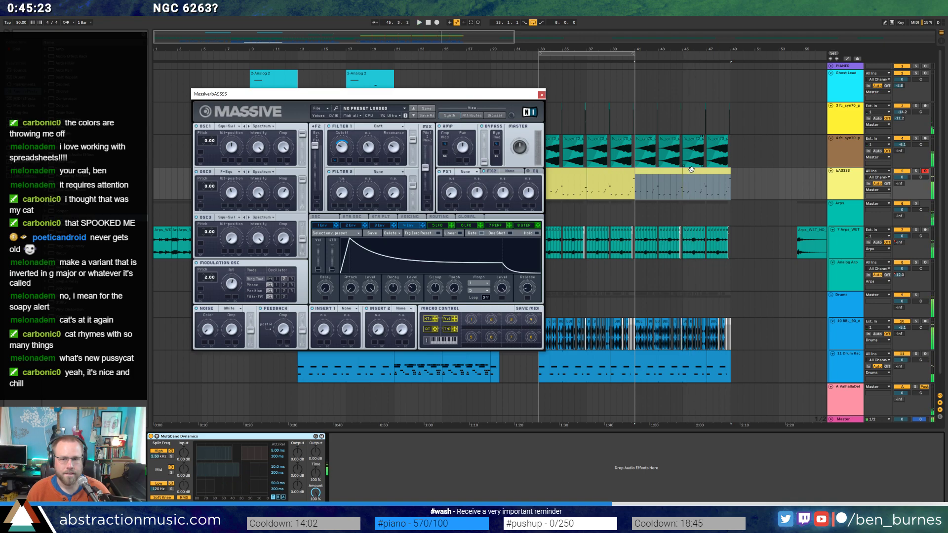
Raise the opening note of the bass clip at bar 45 by three semitones and play it.
{"action": "double_click", "coordinate": [691, 169]}
{"action": "key", "text": "space"}
{"action": "left_click", "coordinate": [196, 459]}
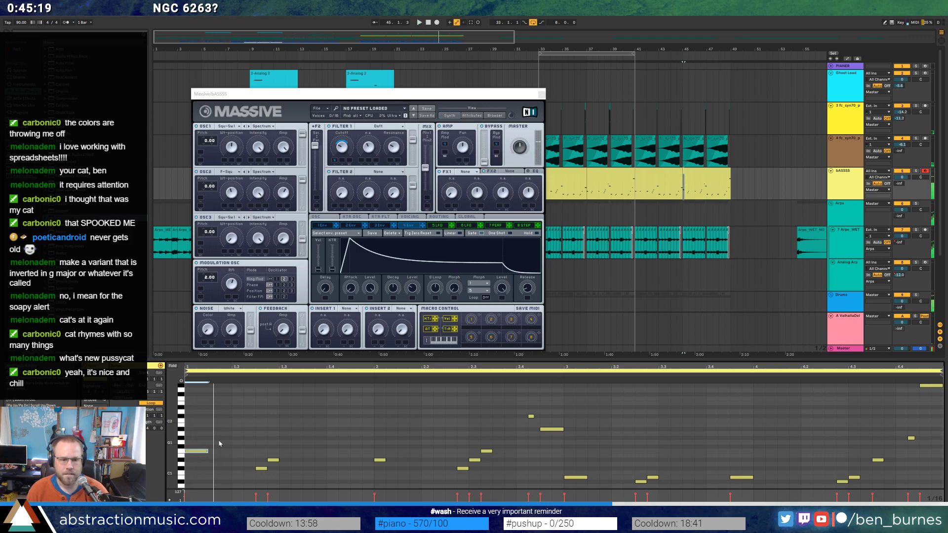
{"action": "key", "text": "space"}
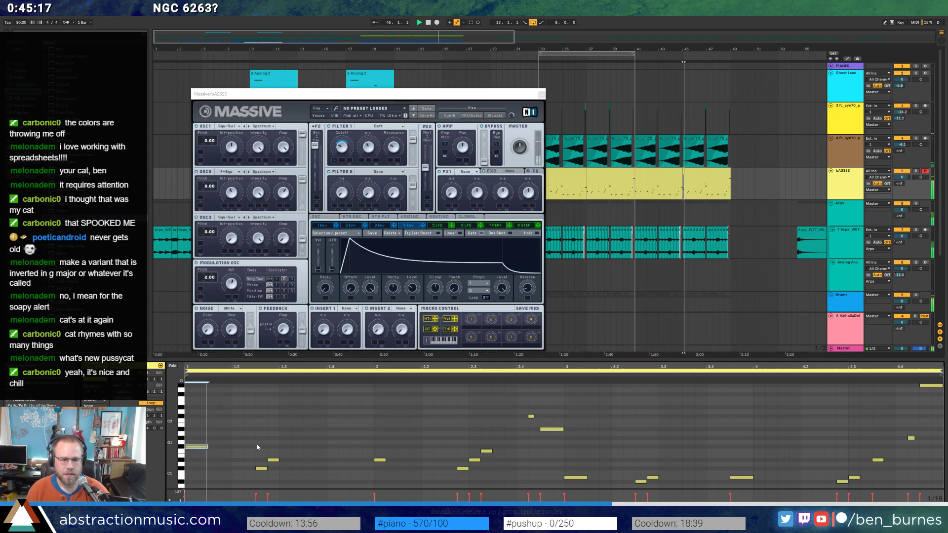
Raise the two-note run at 1.2.3 by four semitones on its first note and three on its second, and listen.
{"action": "left_click_drag", "start_coordinate": [220, 443], "coordinate": [285, 480]}
{"action": "key", "text": "Up"}
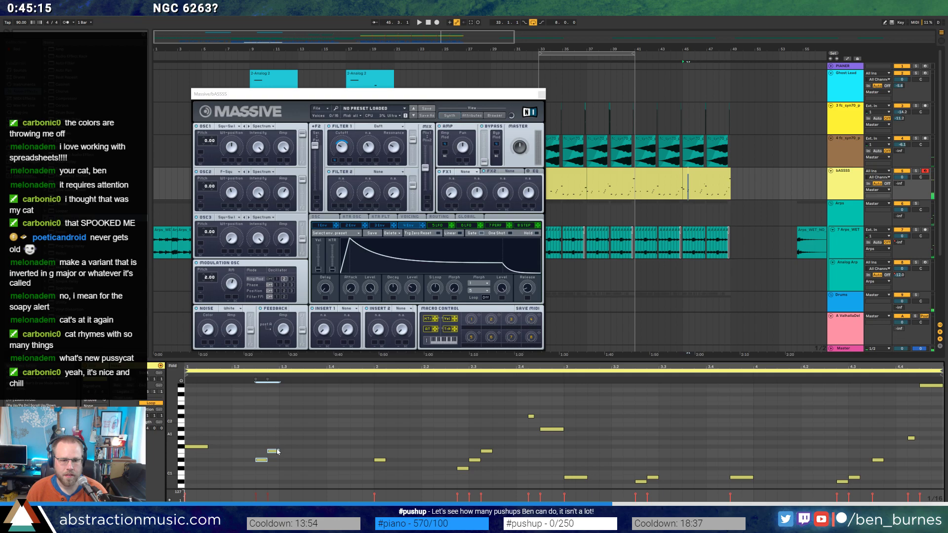
{"action": "key", "text": "Up"}
{"action": "key", "text": "space"}
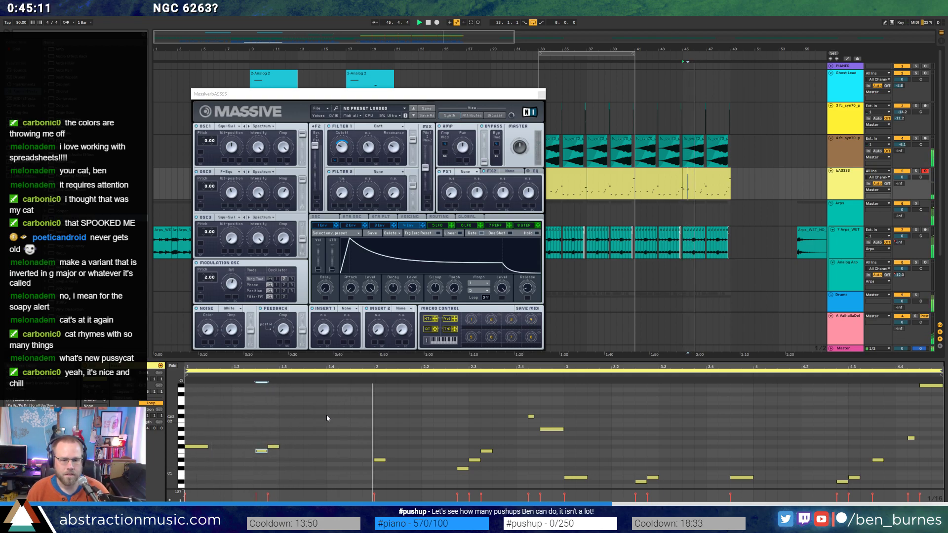
{"action": "key", "text": "space"}
Undo the pitch changes to the two-note run at 1.2.3.
{"action": "key", "text": "ctrl+z"}
{"action": "key", "text": "ctrl+z"}
{"action": "key", "text": "ctrl+z"}
{"action": "key", "text": "ctrl+z"}
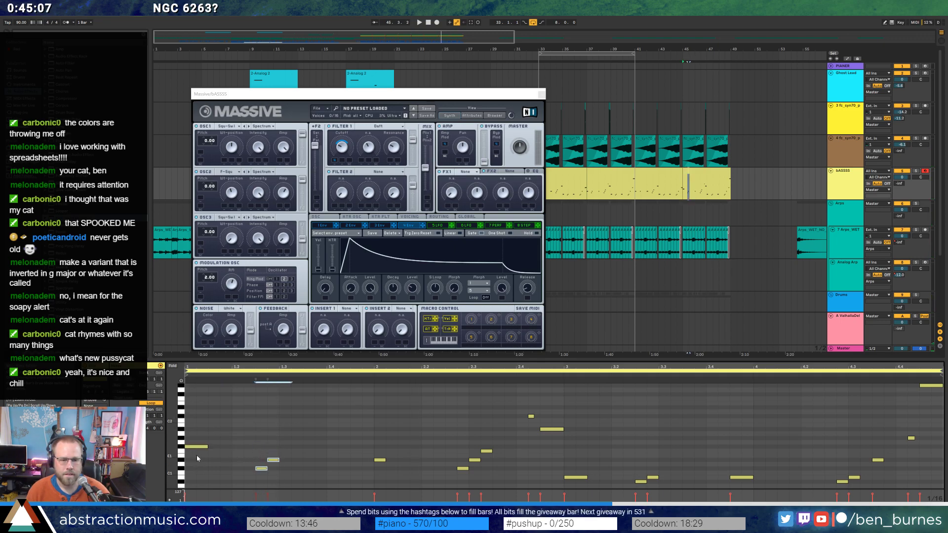
Close the Massive window and extend the playback loop's end to bar 49.
{"action": "left_click", "coordinate": [540, 95]}
{"action": "key", "text": "shift+Tab"}
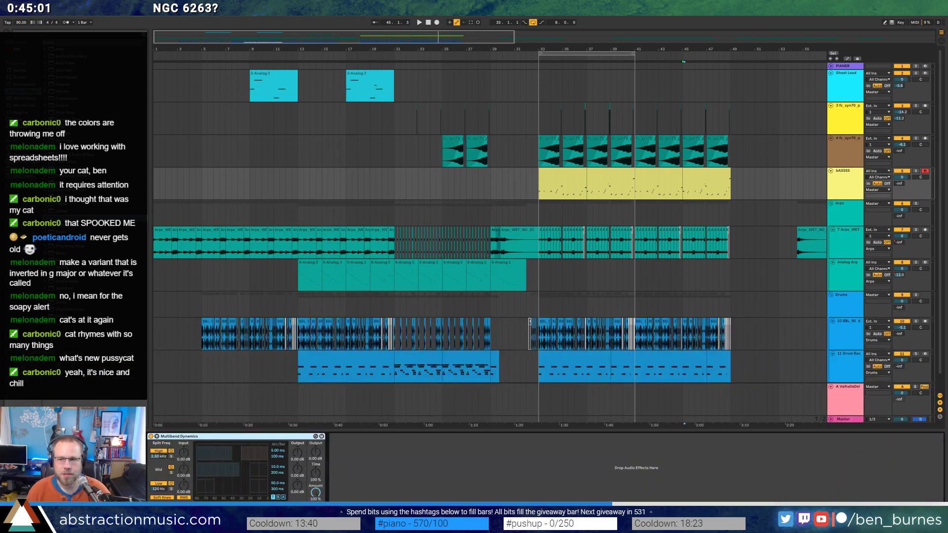
{"action": "key", "text": "space"}
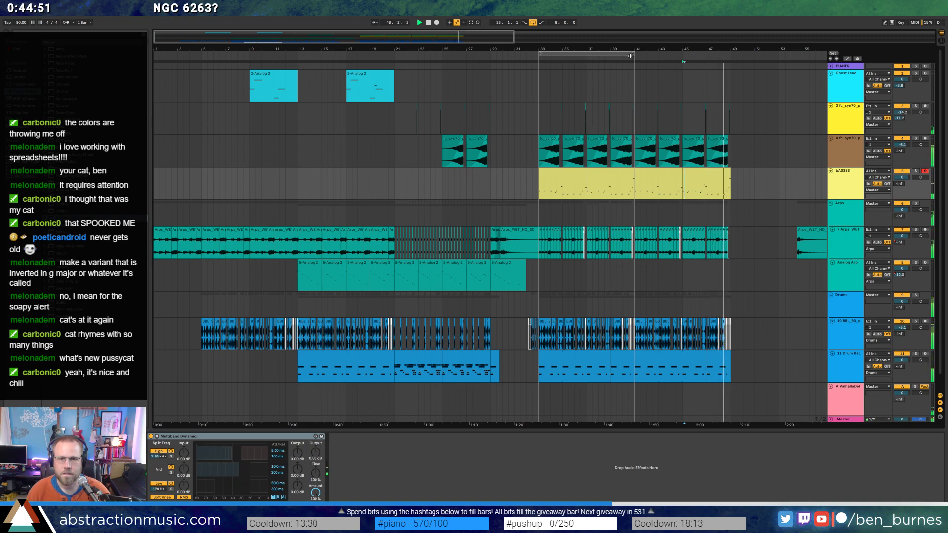
{"action": "left_click_drag", "start_coordinate": [630, 56], "coordinate": [730, 58]}
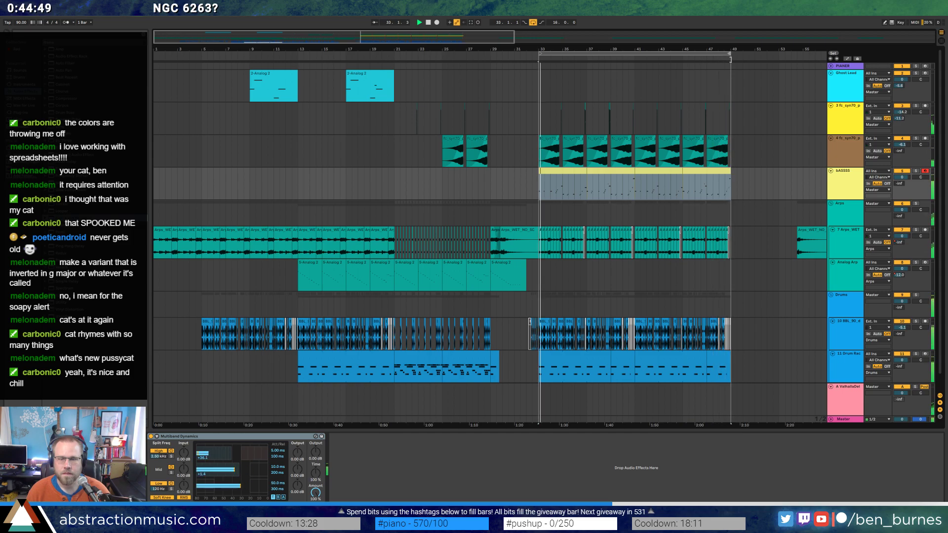
Select the Ghost Lead track and arm it for recording.
{"action": "key", "text": "minus"}
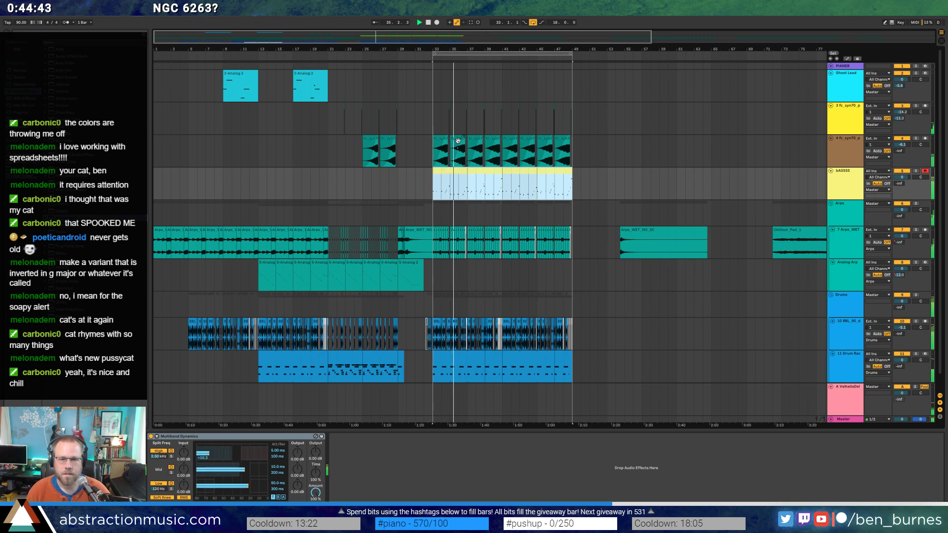
{"action": "left_click", "coordinate": [924, 75]}
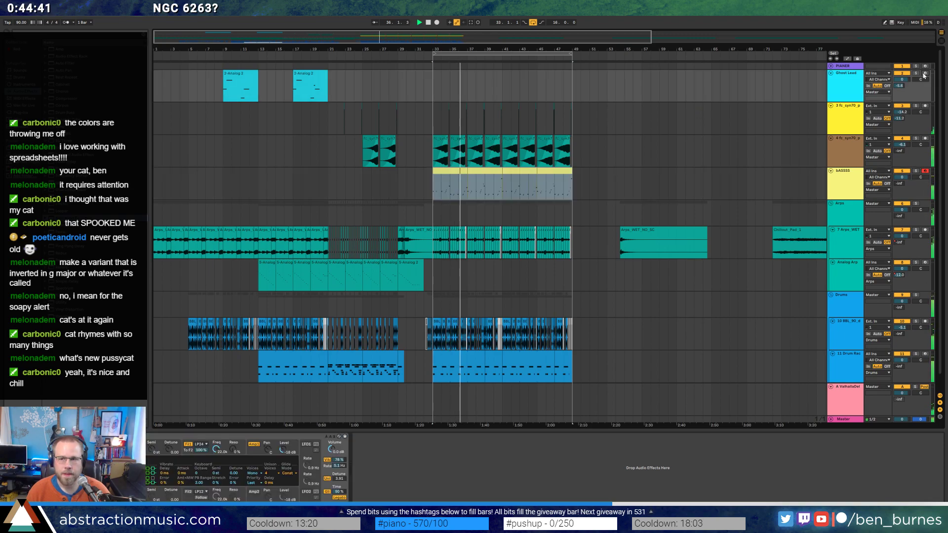
Arm the Ghost Lead track and record a melody take over the looped section from bar 33.
{"action": "left_click", "coordinate": [430, 84]}
{"action": "key", "text": "space"}
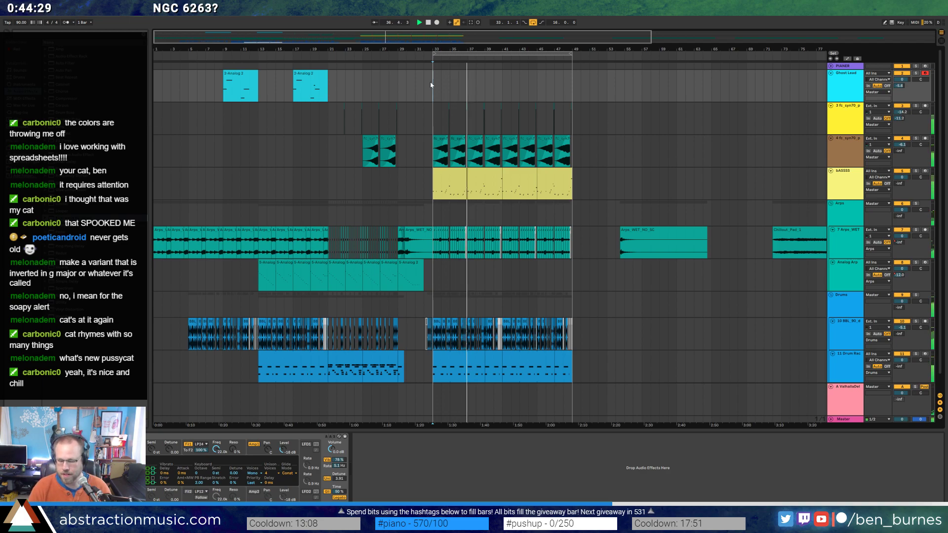
{"action": "key", "text": "F9"}
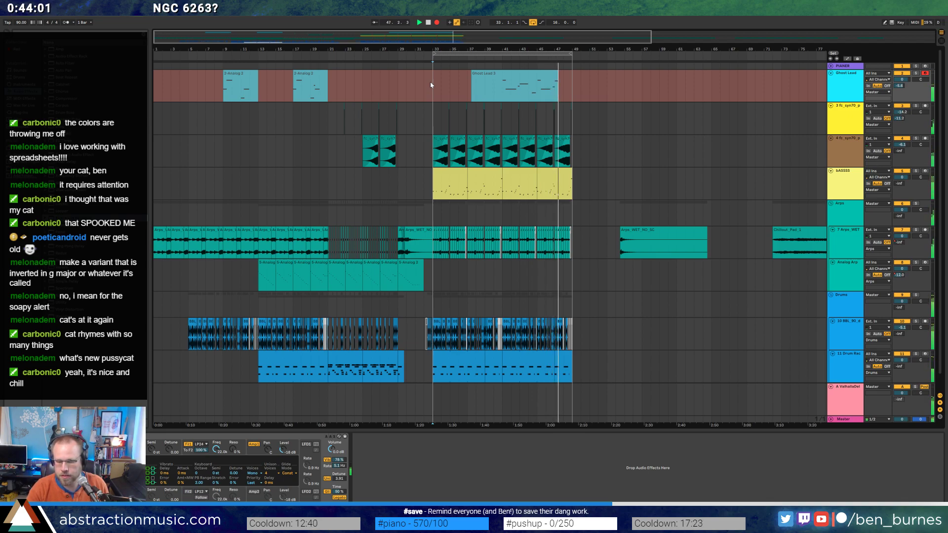
{"action": "key", "text": "space"}
Delete the notes of the recorded Ghost Lead take and remove the clip from the arrangement.
{"action": "double_click", "coordinate": [515, 87]}
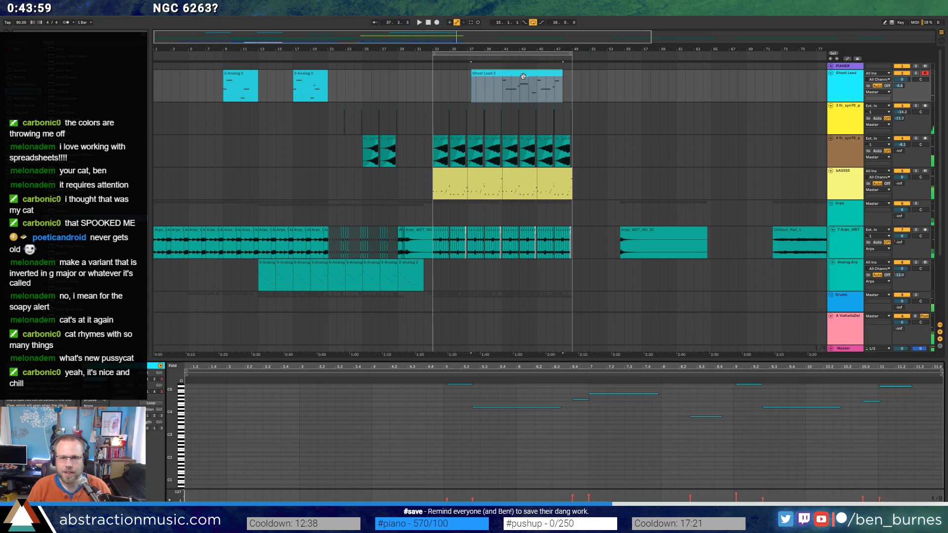
{"action": "key", "text": "ctrl+a"}
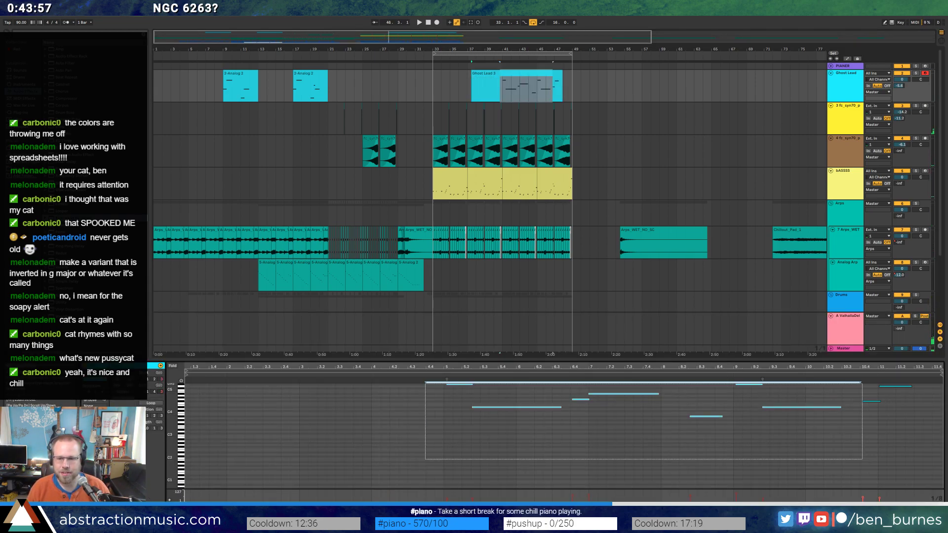
{"action": "key", "text": "Delete"}
{"action": "left_click", "coordinate": [504, 92]}
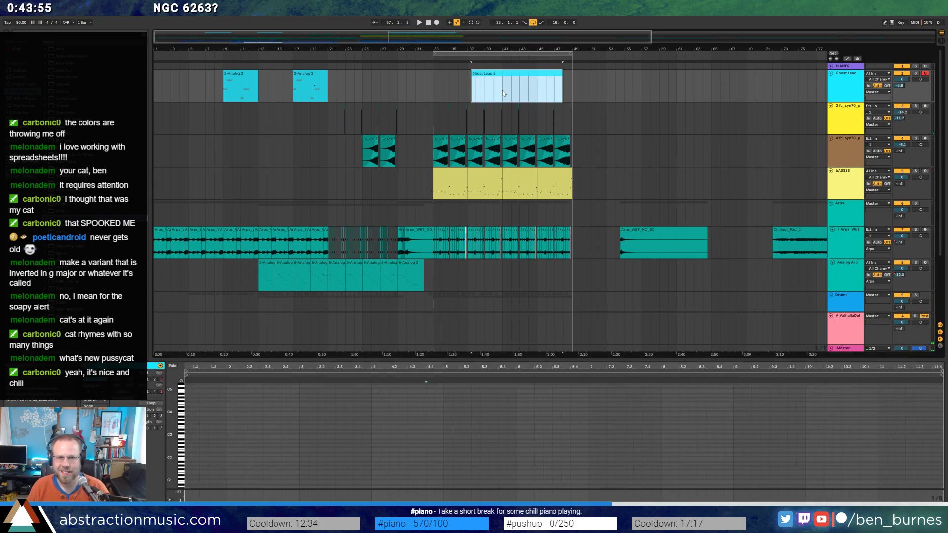
{"action": "key", "text": "Delete"}
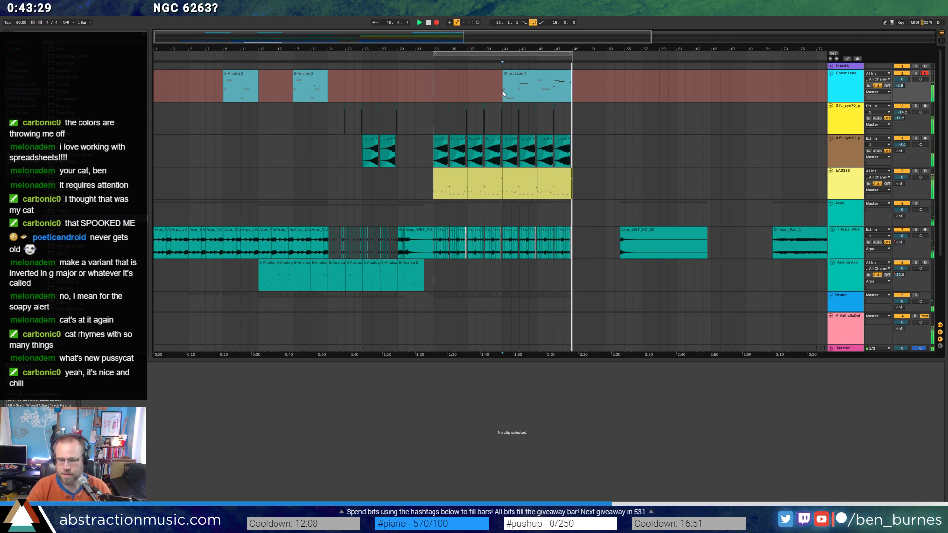
Record a new Ghost Lead take from bar 41 to bar 49 and open the clip's notes for editing.
{"action": "key", "text": "space"}
{"action": "left_click_drag", "start_coordinate": [433, 74], "coordinate": [502, 74]}
{"action": "left_click", "coordinate": [569, 75]}
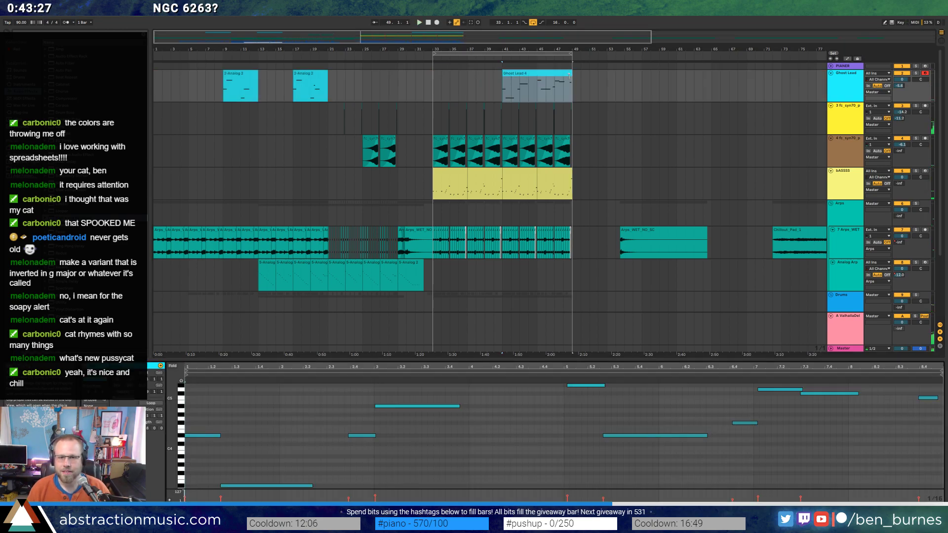
Shorten the two Ghost Lead notes around bar 7 of the clip and shift them earlier so they sit end to end.
{"action": "left_click", "coordinate": [777, 390]}
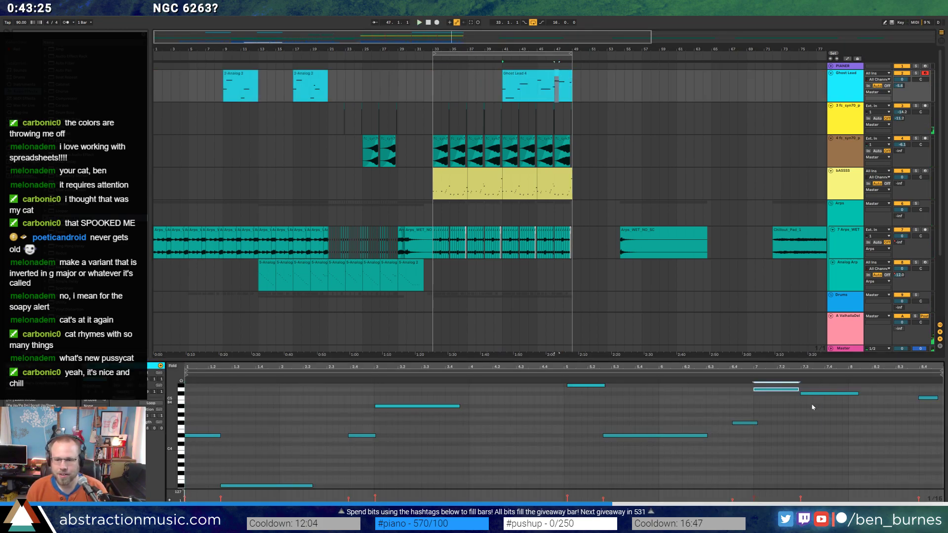
{"action": "left_click_drag", "start_coordinate": [798, 390], "coordinate": [770, 385]}
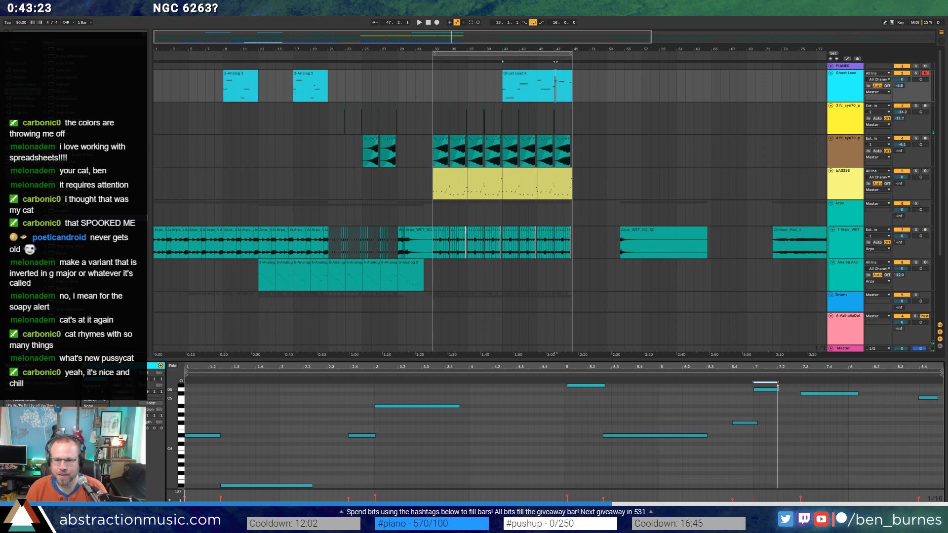
{"action": "left_click", "coordinate": [816, 394]}
{"action": "key", "text": "Left"}
{"action": "key", "text": "Left"}
{"action": "key", "text": "Left"}
{"action": "key", "text": "Left"}
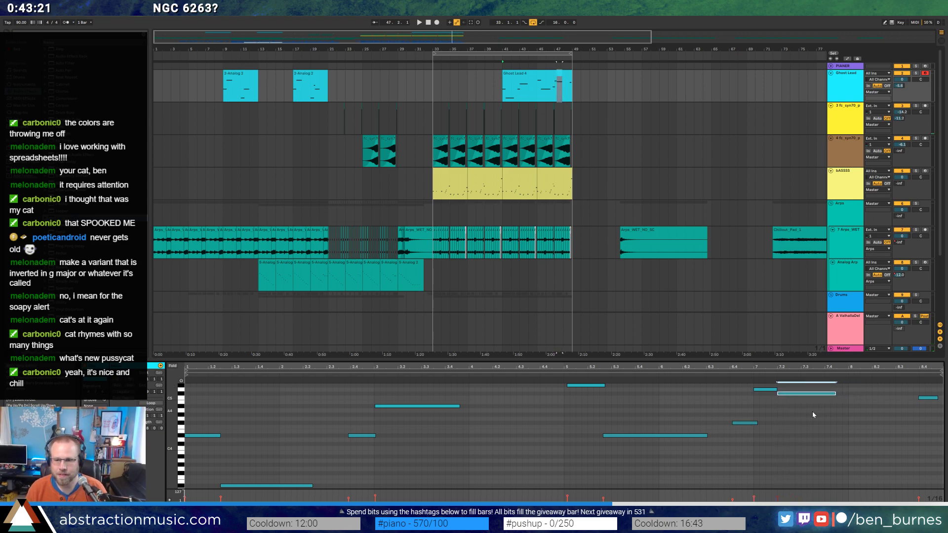
{"action": "key", "text": "shift+Left"}
{"action": "key", "text": "shift+Left"}
{"action": "left_click", "coordinate": [777, 416]}
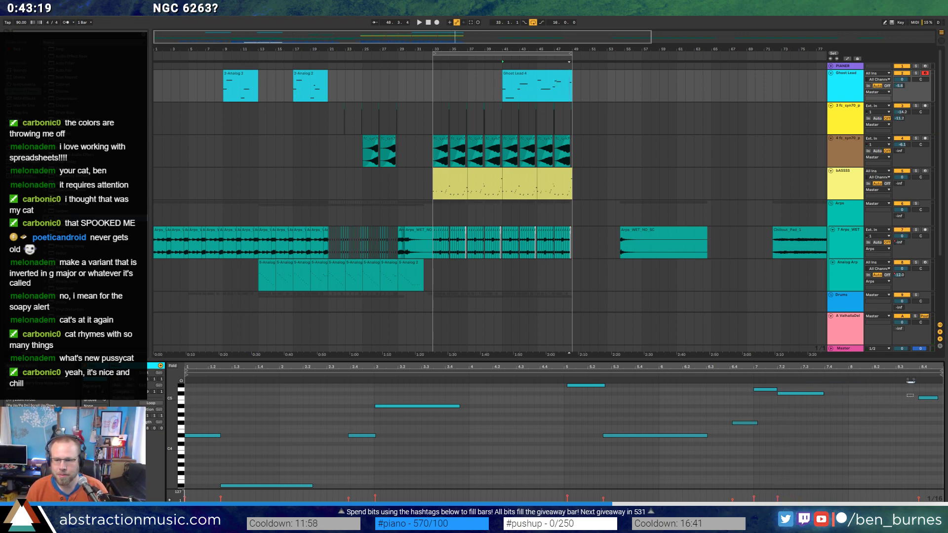
Nudge the clip's notes between bar 5 and bar 7 slightly earlier, including the high note at bar 5.
{"action": "left_click", "coordinate": [741, 424]}
{"action": "key", "text": "Left"}
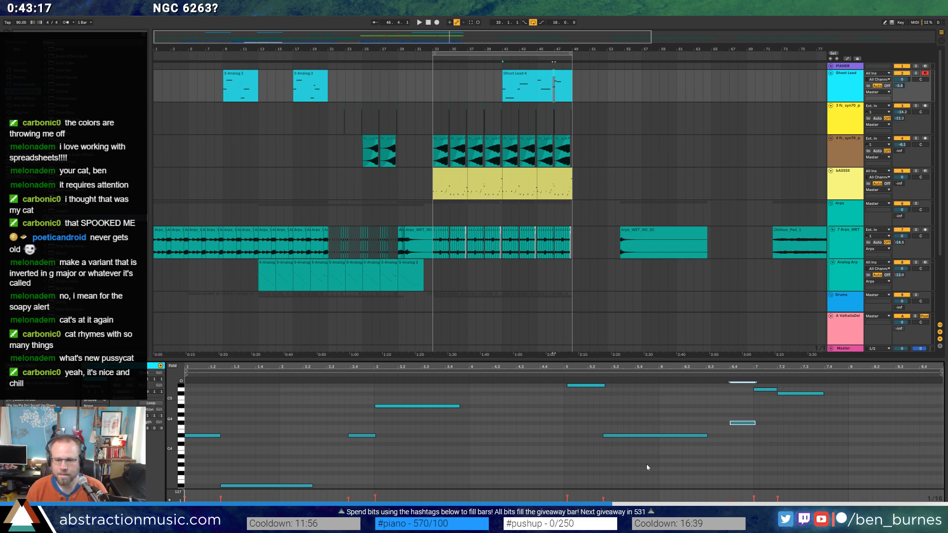
{"action": "left_click", "coordinate": [637, 436]}
{"action": "key", "text": "Left"}
{"action": "left_click_drag", "start_coordinate": [574, 415], "coordinate": [576, 369]}
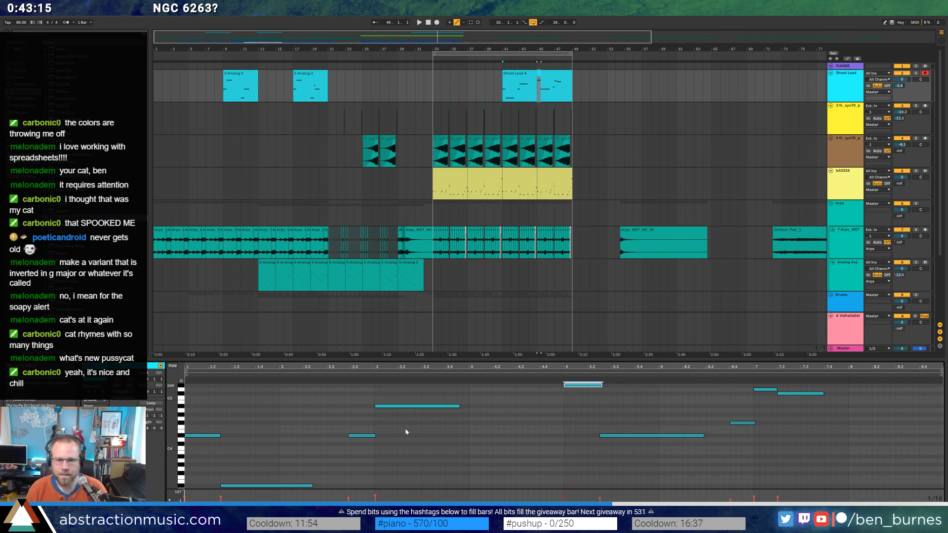
Nudge the bar 3 note slightly earlier, and the short note before it and the low bar 1 note later.
{"action": "left_click", "coordinate": [417, 405]}
{"action": "key", "text": "Left"}
{"action": "left_click", "coordinate": [362, 436]}
{"action": "key", "text": "Right"}
{"action": "left_click", "coordinate": [274, 486]}
{"action": "key", "text": "Right"}
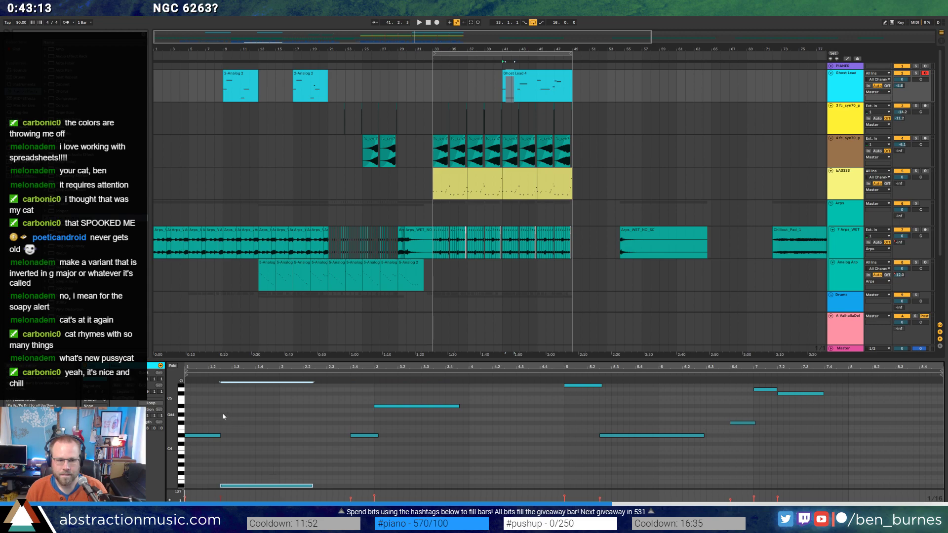
Play the clip back and lower the velocities of all its notes from bar 3 onward.
{"action": "key", "text": "space"}
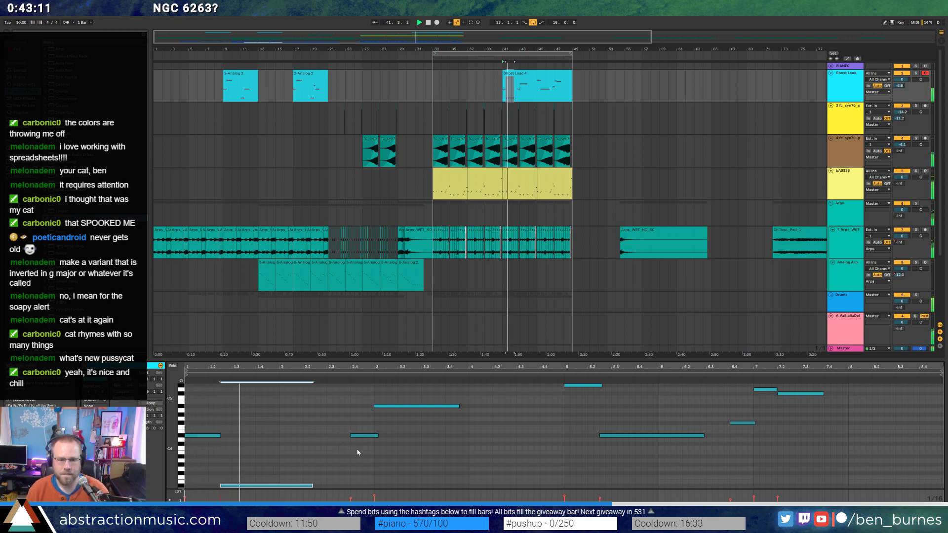
{"action": "left_click", "coordinate": [397, 440]}
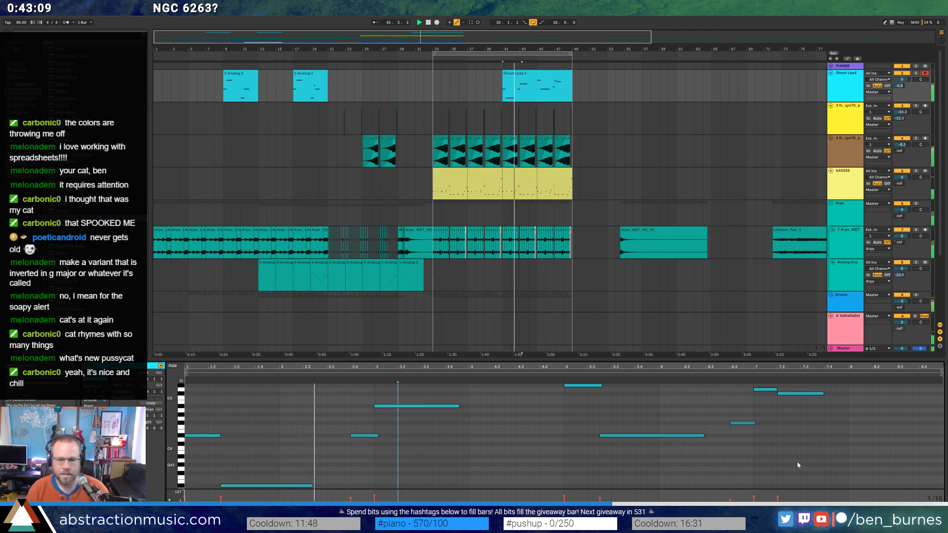
{"action": "left_click_drag", "start_coordinate": [796, 465], "coordinate": [399, 338]}
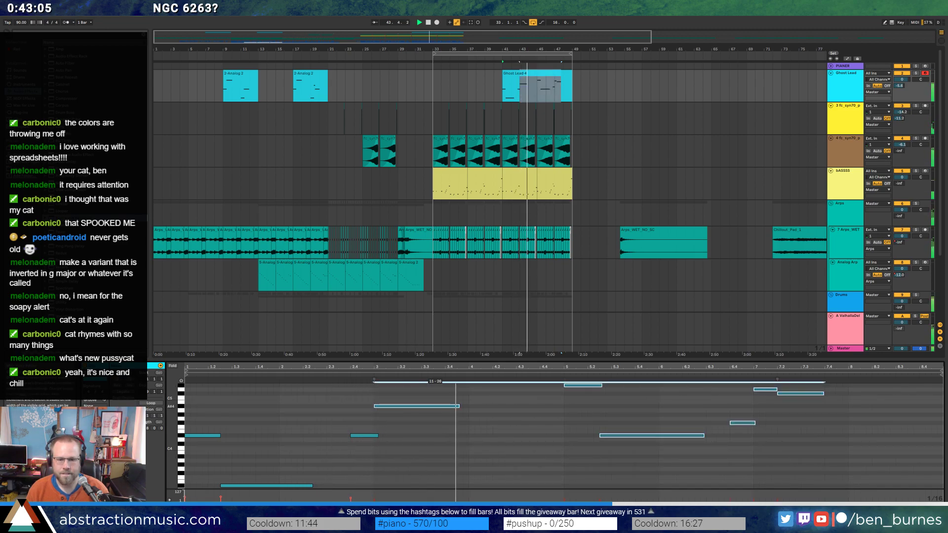
{"action": "left_click", "coordinate": [468, 414]}
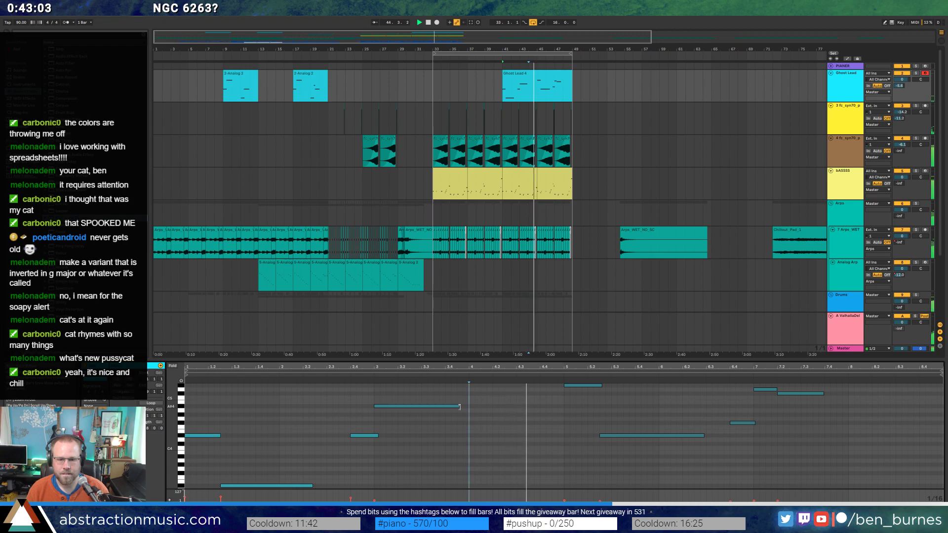
Lengthen the bar 3 note to end at bar 4, copy it to just before bar 8, and check the result in playback.
{"action": "left_click_drag", "start_coordinate": [459, 406], "coordinate": [469, 406]}
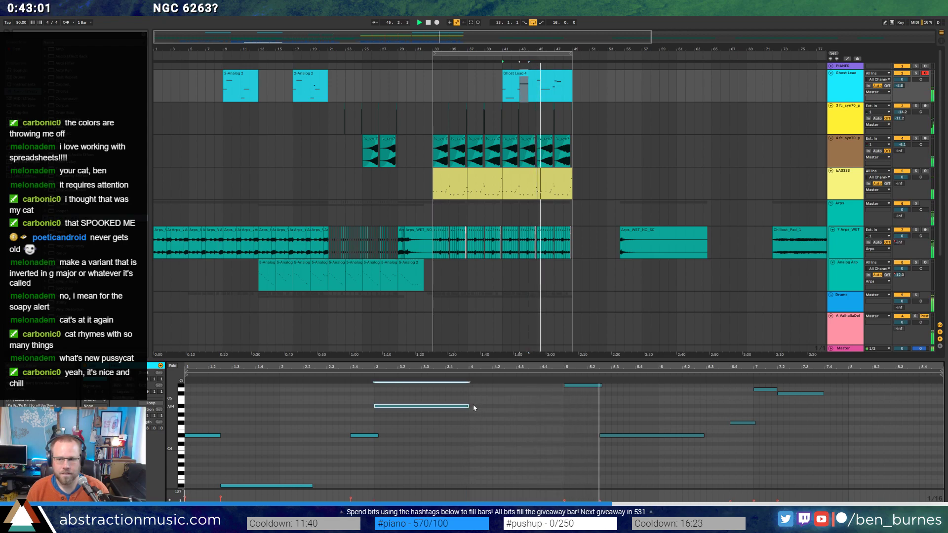
{"action": "left_click_drag", "start_coordinate": [557, 444], "coordinate": [800, 387]}
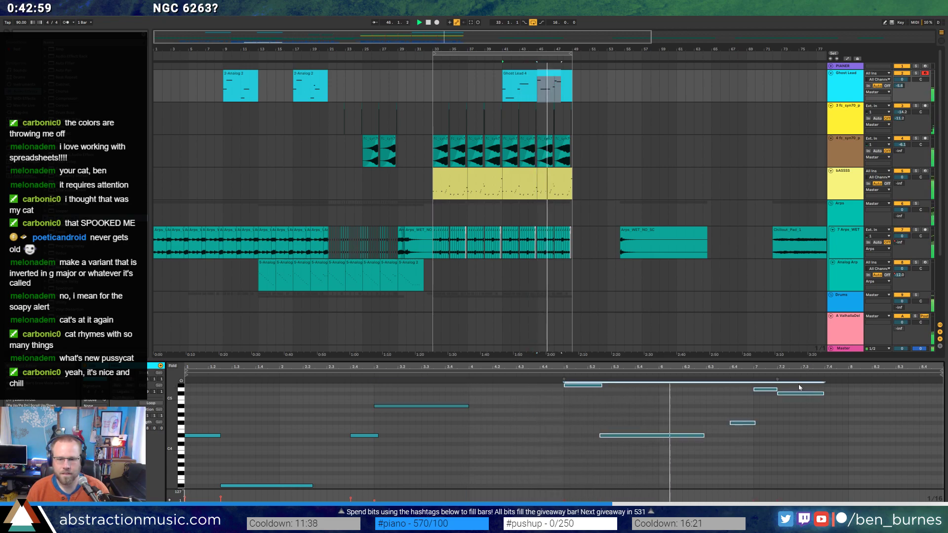
{"action": "left_click", "coordinate": [787, 420]}
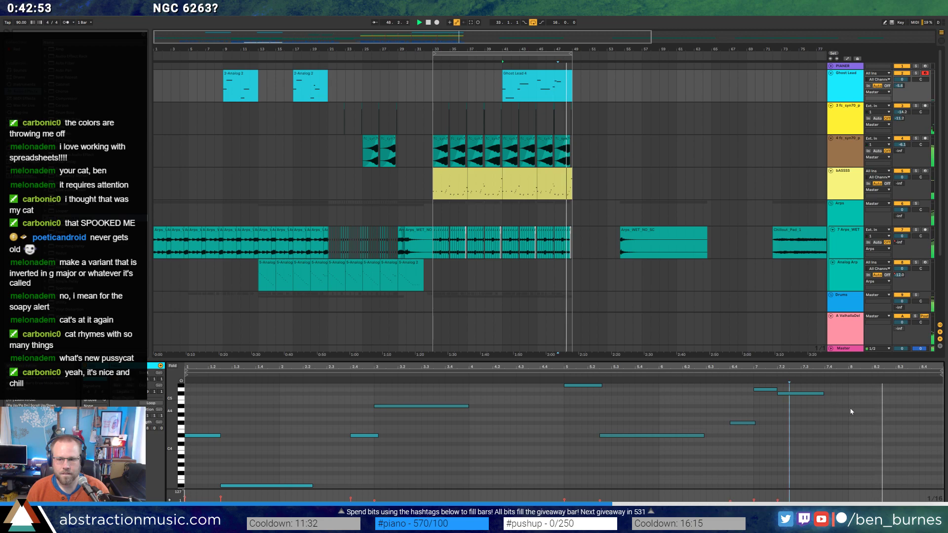
{"action": "key", "text": "space"}
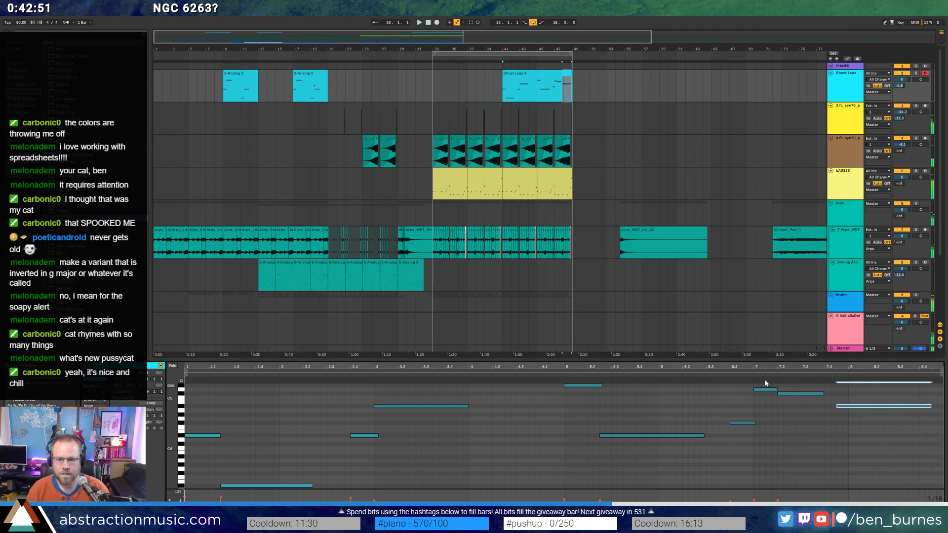
{"action": "left_click", "coordinate": [744, 376]}
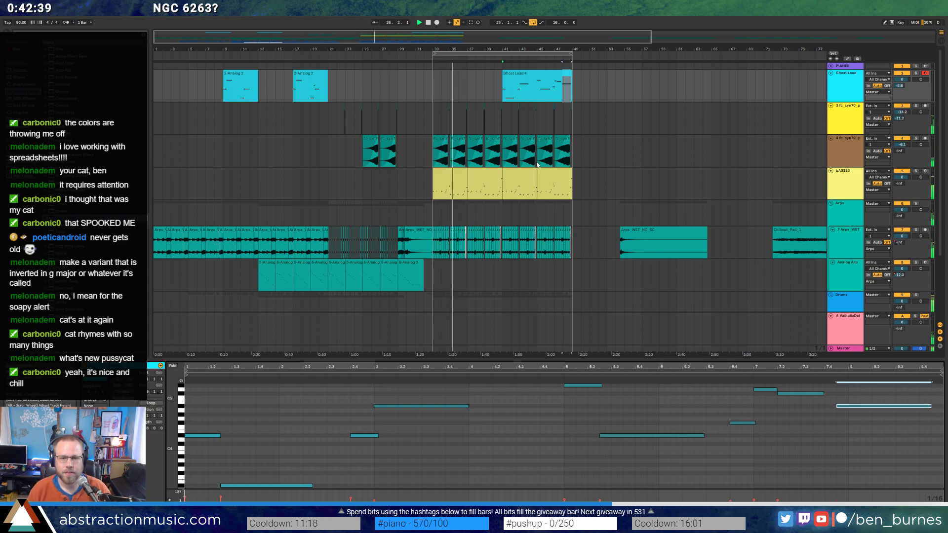
Open the bASSSS track's Massive synth window, start playback from bar 33, and move the window aside.
{"action": "key", "text": "shift+Tab"}
{"action": "key", "text": "space"}
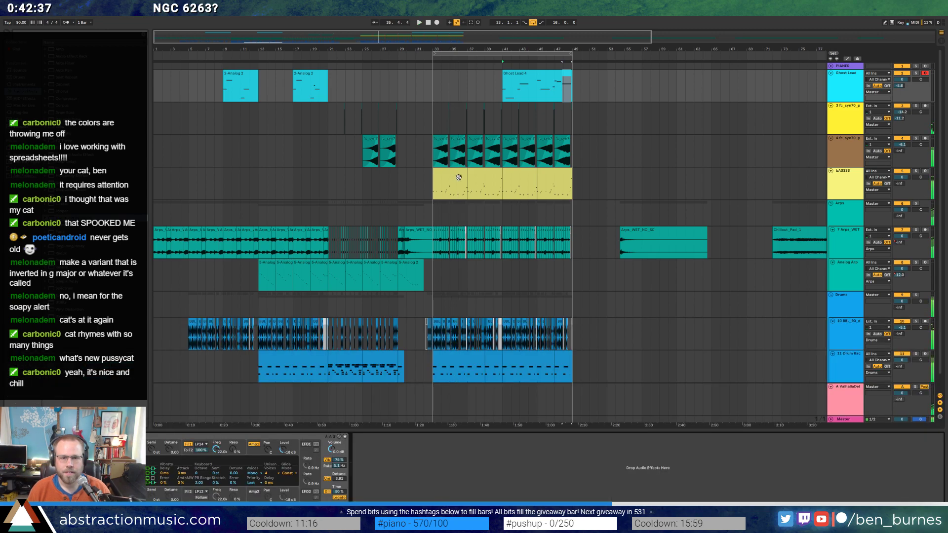
{"action": "left_click", "coordinate": [459, 178]}
{"action": "key", "text": "shift+Tab"}
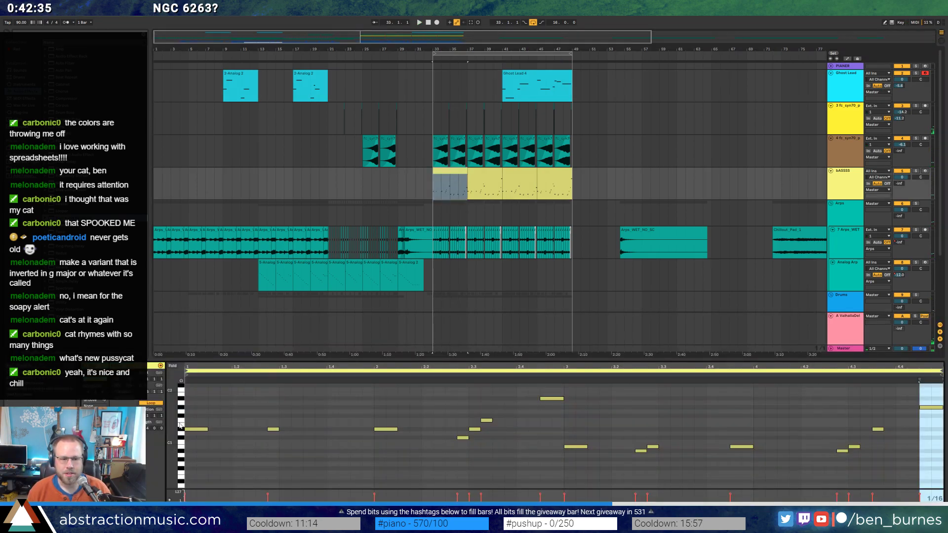
{"action": "key", "text": "shift+Tab"}
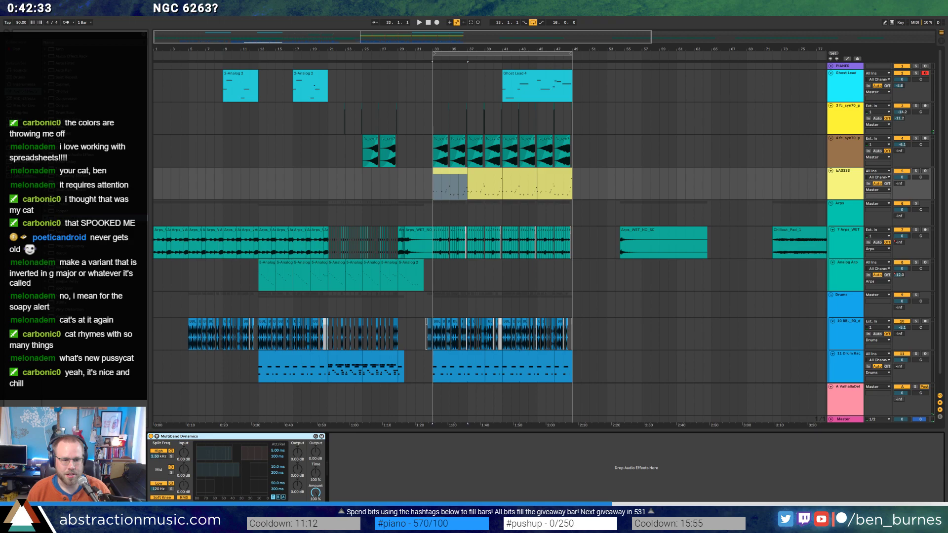
{"action": "key", "text": "ctrl+alt+p"}
{"action": "key", "text": "space"}
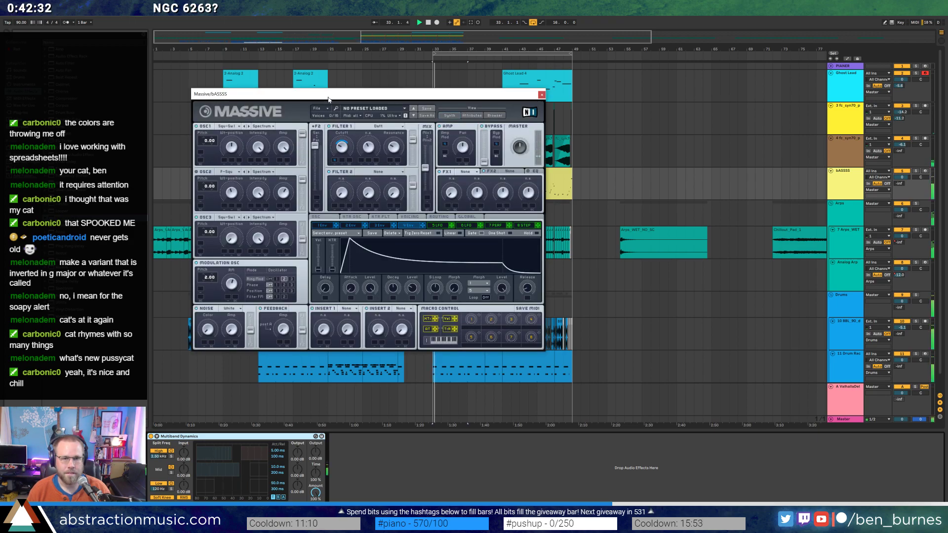
{"action": "left_click_drag", "start_coordinate": [197, 94], "coordinate": [107, 95]}
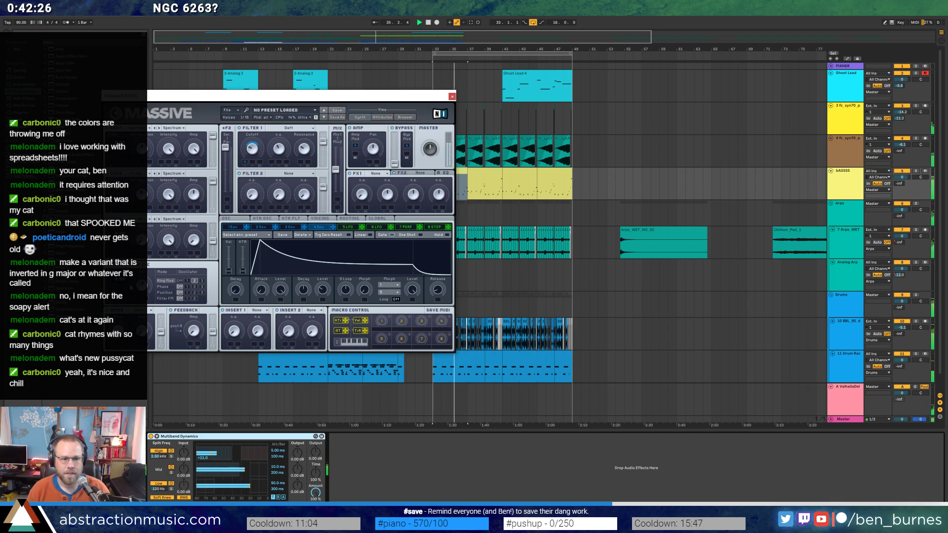
Set Massive's Insert 1 effect to Bitcrusher for the bass sound.
{"action": "left_click", "coordinate": [180, 280]}
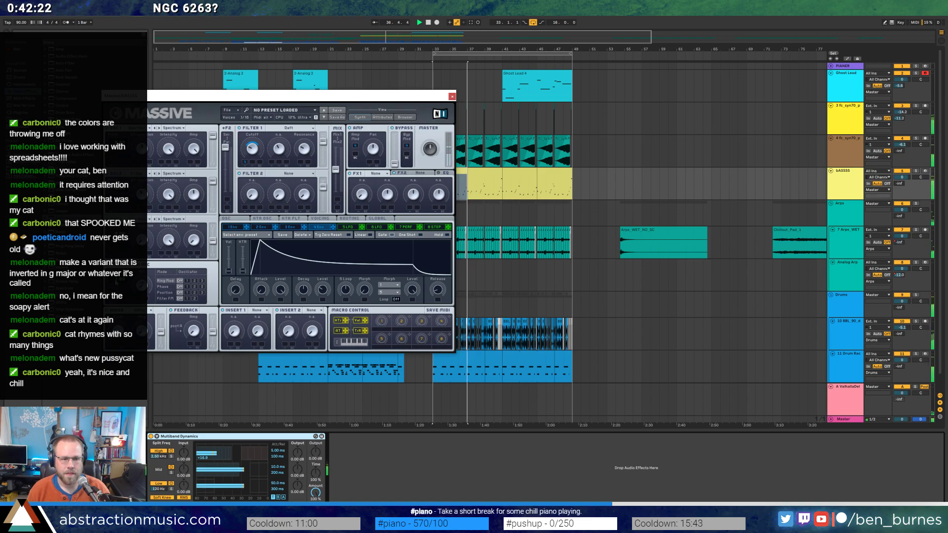
{"action": "left_click", "coordinate": [256, 310]}
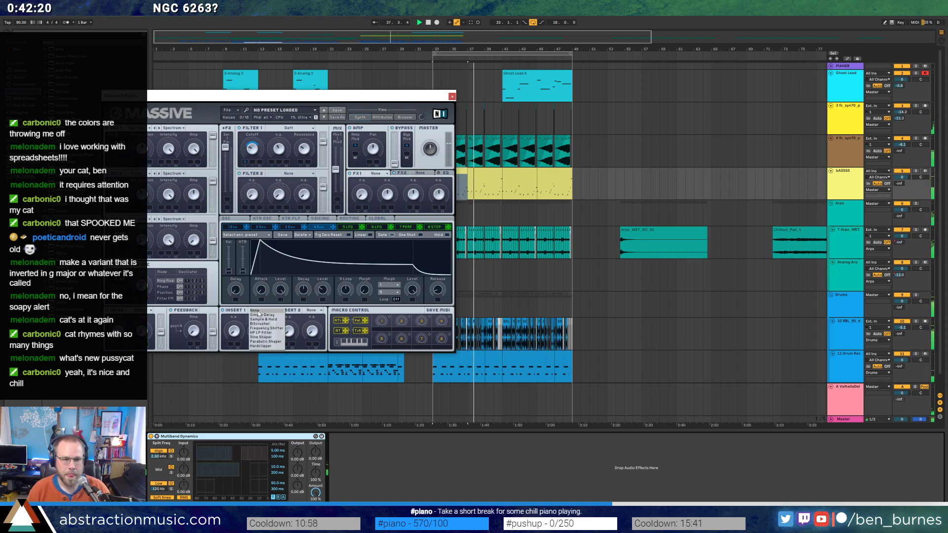
{"action": "left_click", "coordinate": [257, 323]}
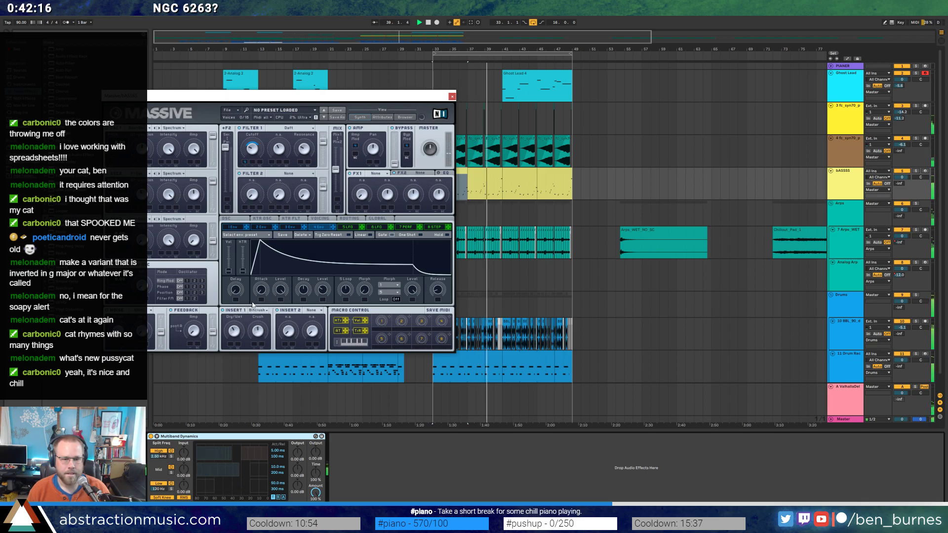
Try Reverb as Massive's FX1 effect on the bass, stop playback, and set FX1 back to None.
{"action": "left_click", "coordinate": [380, 175]}
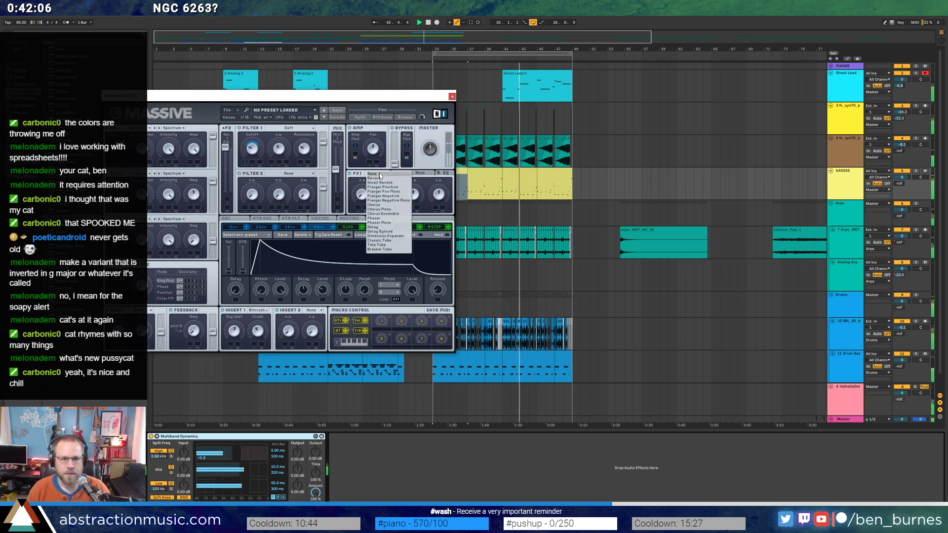
{"action": "left_click", "coordinate": [370, 191]}
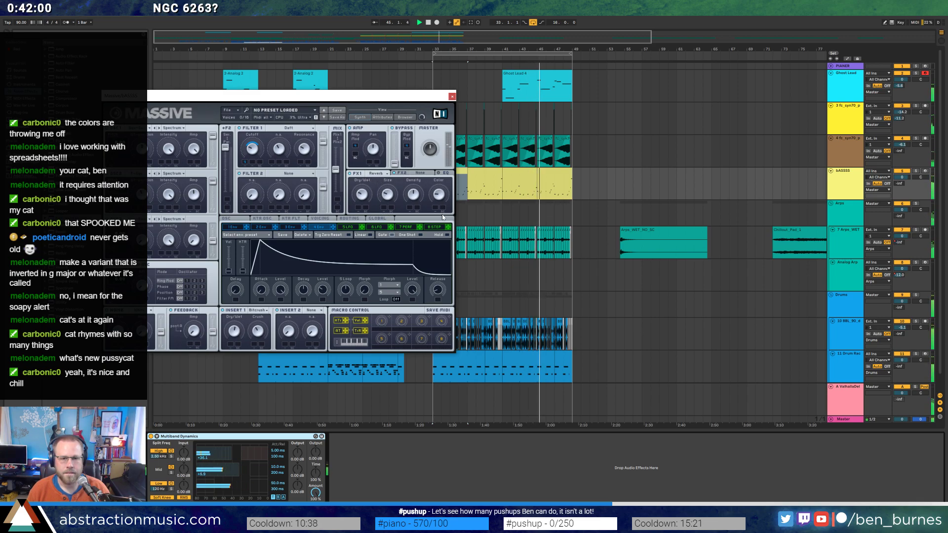
{"action": "key", "text": "space"}
{"action": "left_click", "coordinate": [371, 173]}
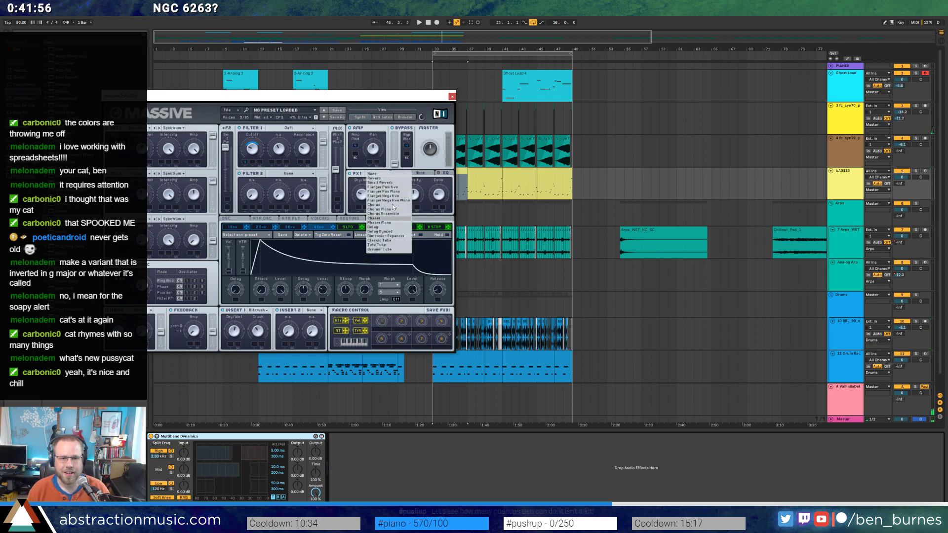
{"action": "left_click", "coordinate": [371, 175]}
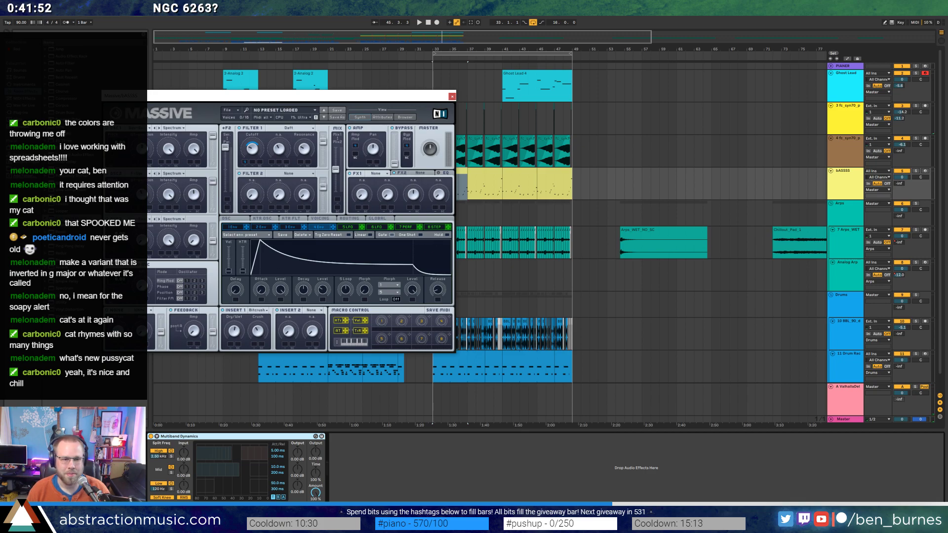
Set Massive's Insert 2 effect to P.Shaper for the bass and close the synth window.
{"action": "left_click", "coordinate": [319, 310]}
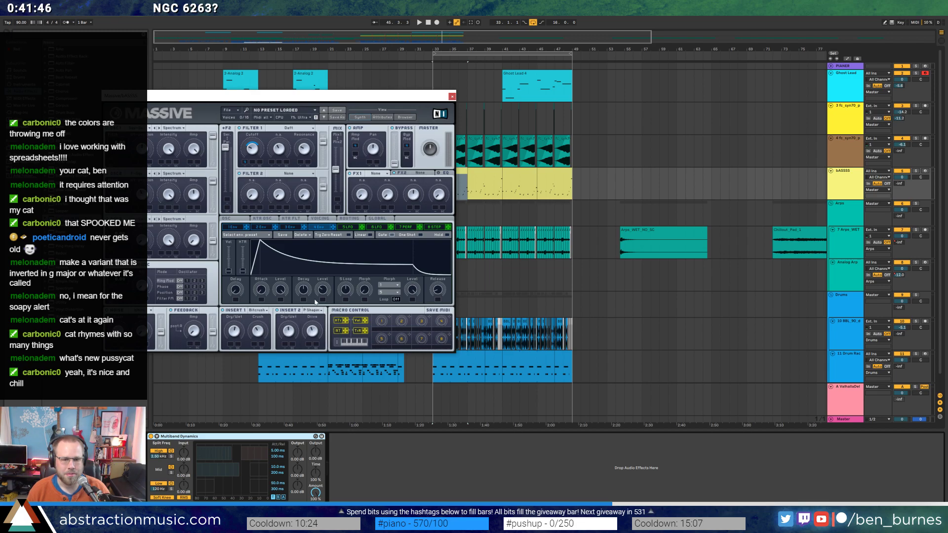
{"action": "key", "text": "space"}
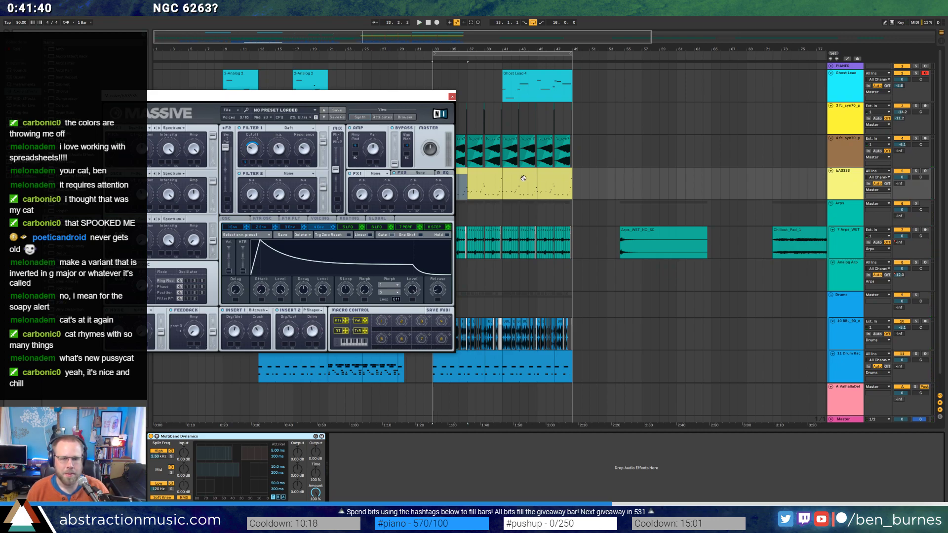
{"action": "left_click_drag", "start_coordinate": [424, 106], "coordinate": [396, 146]}
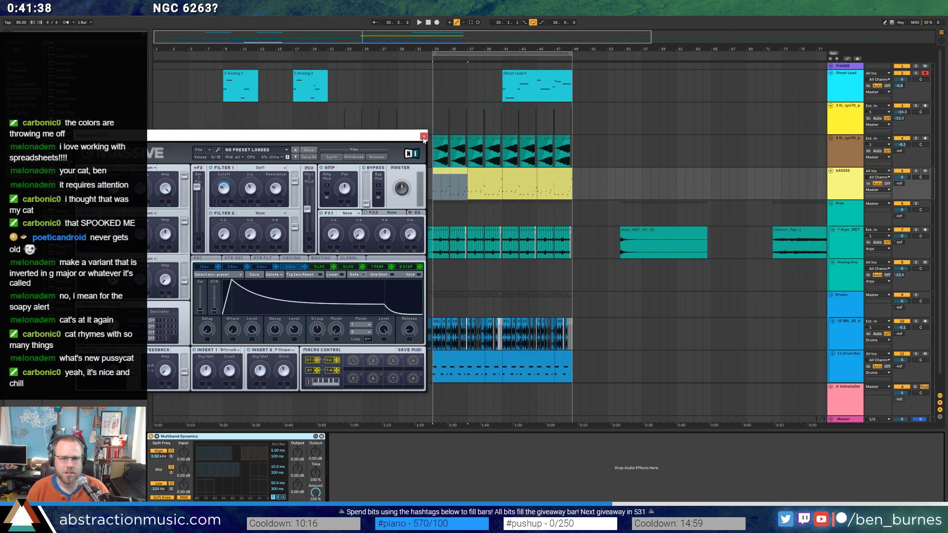
{"action": "left_click", "coordinate": [423, 137]}
Delete the leftover Arps_WET clip that sits alone after the looped section on the Arps_WET track.
{"action": "key", "text": "minus"}
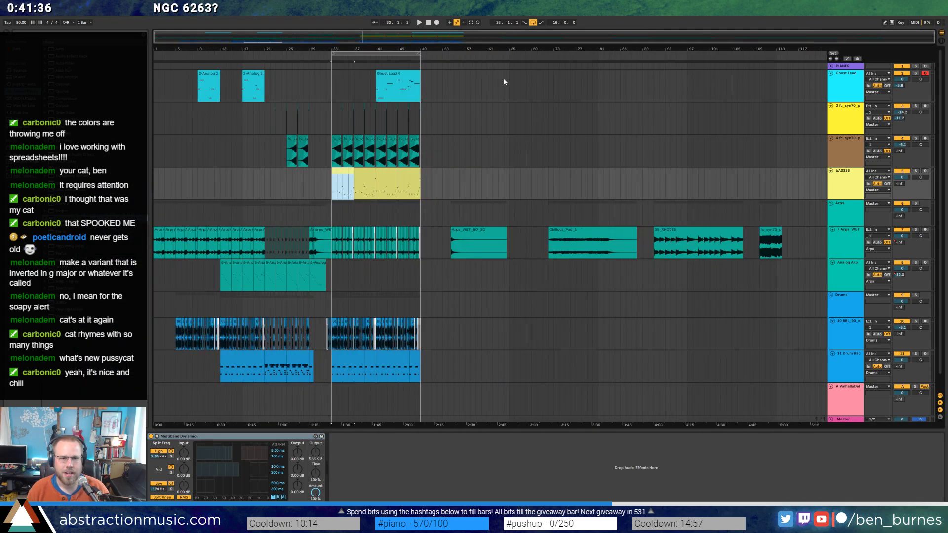
{"action": "left_click", "coordinate": [482, 228]}
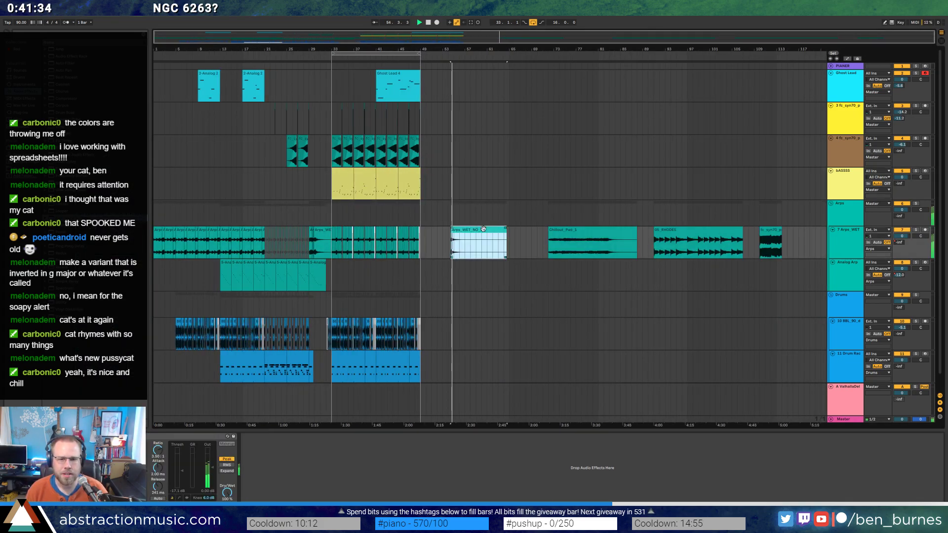
{"action": "key", "text": "Delete"}
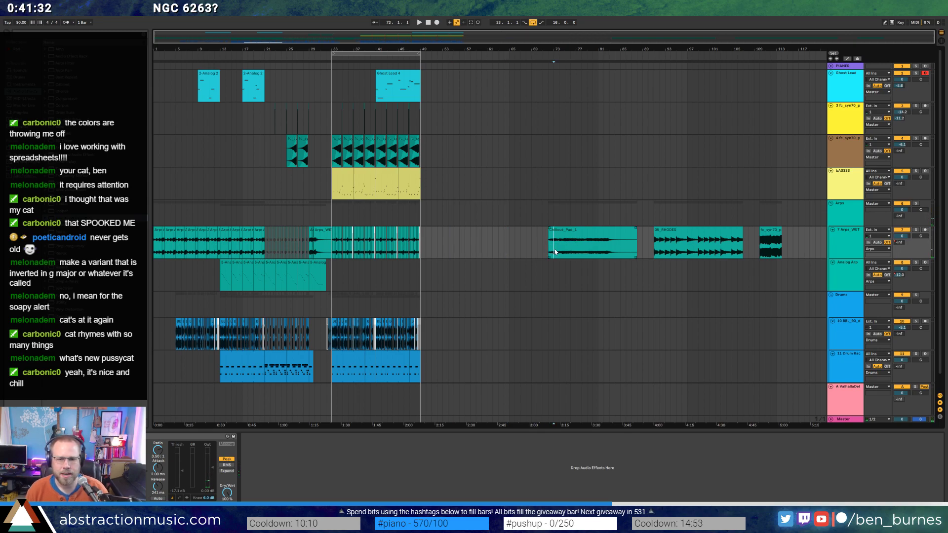
Audition the leftover audio clips at the end of the Arps_WET track and deactivate the RHODES clip.
{"action": "left_click", "coordinate": [553, 247]}
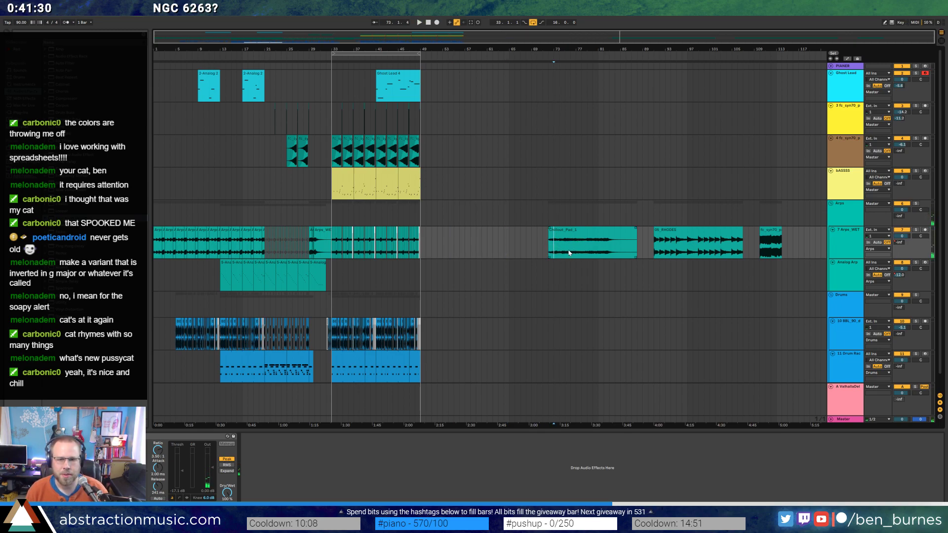
{"action": "left_click", "coordinate": [768, 234]}
{"action": "key", "text": "space"}
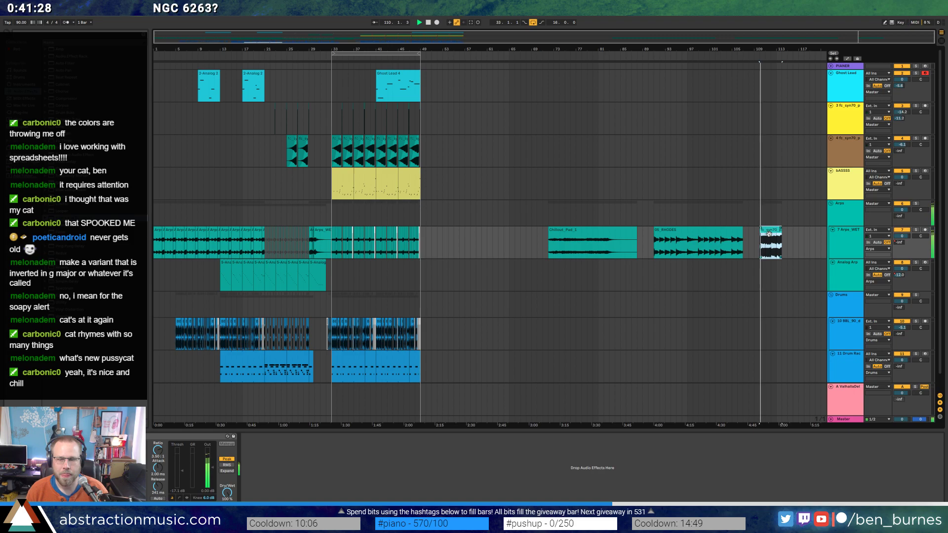
{"action": "left_click", "coordinate": [679, 231]}
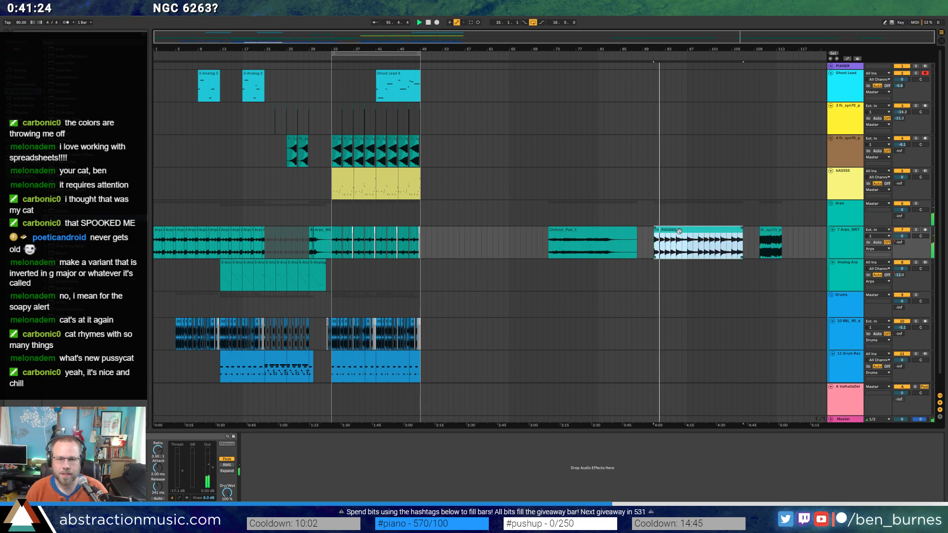
{"action": "key", "text": "space"}
{"action": "key", "text": "0"}
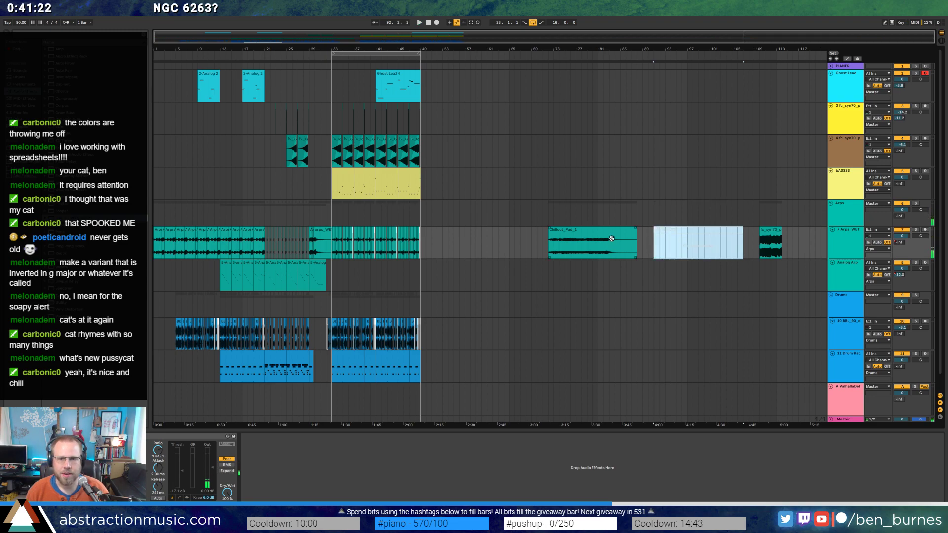
Audition and deactivate the Chillout_Pad_1 and fc_syn70 clips on the Arps_WET track.
{"action": "left_click", "coordinate": [607, 237]}
{"action": "left_click", "coordinate": [571, 242]}
{"action": "key", "text": "space"}
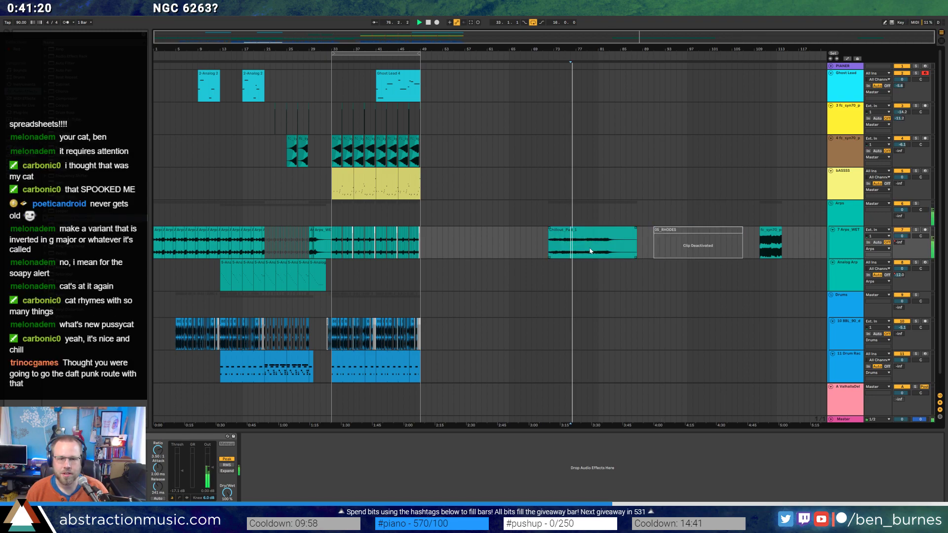
{"action": "key", "text": "space"}
{"action": "left_click", "coordinate": [592, 237]}
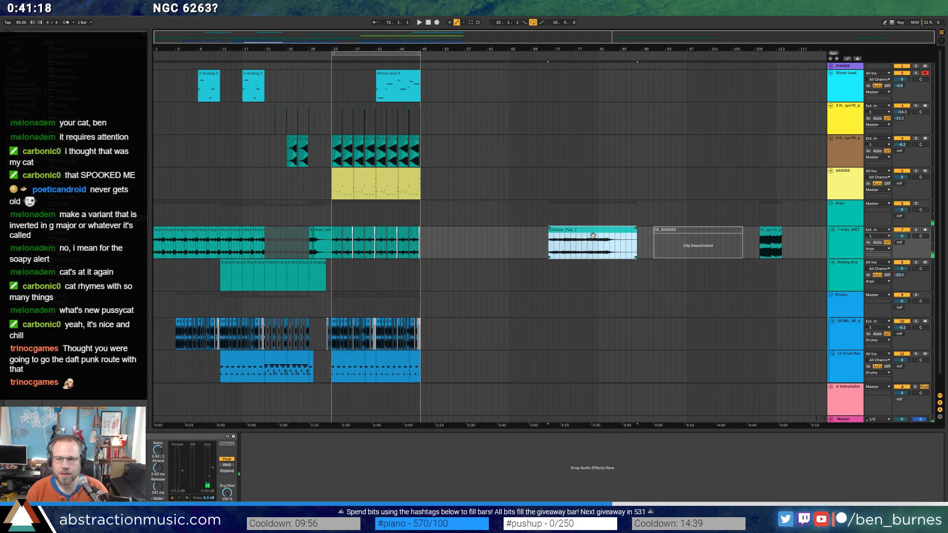
{"action": "key", "text": "0"}
{"action": "left_click", "coordinate": [766, 235]}
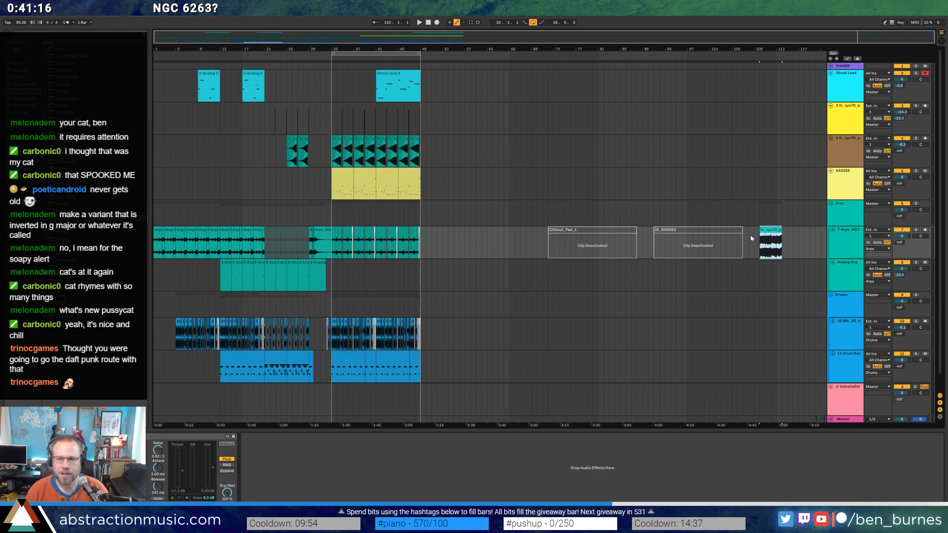
{"action": "key", "text": "space"}
{"action": "key", "text": "0"}
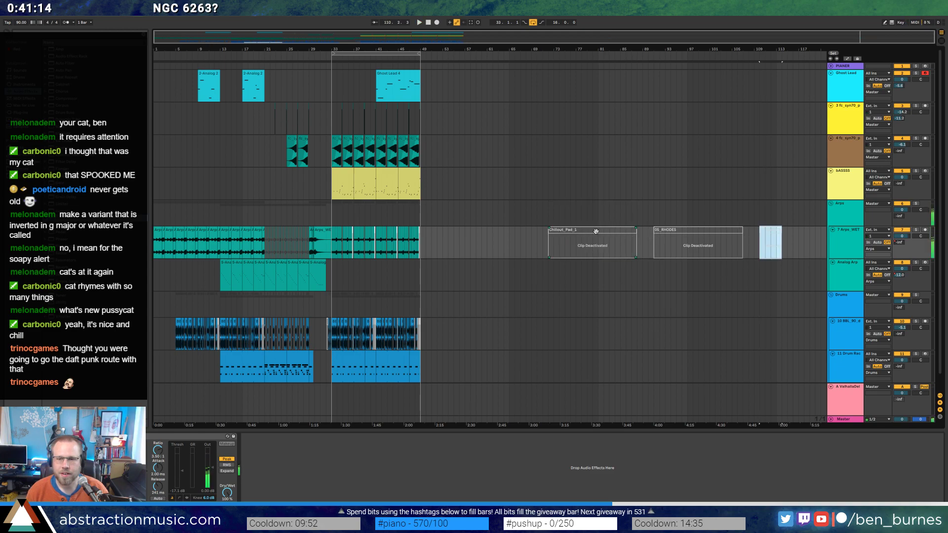
Move the deactivated Chillout_Pad_1 clip behind the fc_syn70 clip and shift the RHODES clip closer in front of it.
{"action": "left_click_drag", "start_coordinate": [572, 232], "coordinate": [821, 235]}
{"action": "left_click_drag", "start_coordinate": [808, 232], "coordinate": [804, 232]}
{"action": "left_click_drag", "start_coordinate": [669, 230], "coordinate": [681, 231]}
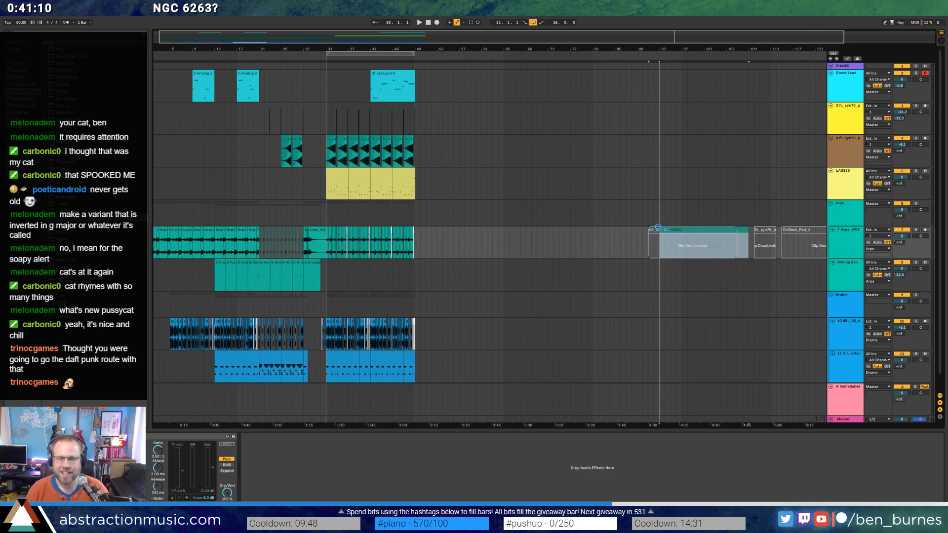
{"action": "left_click_drag", "start_coordinate": [307, 32], "coordinate": [321, 31]}
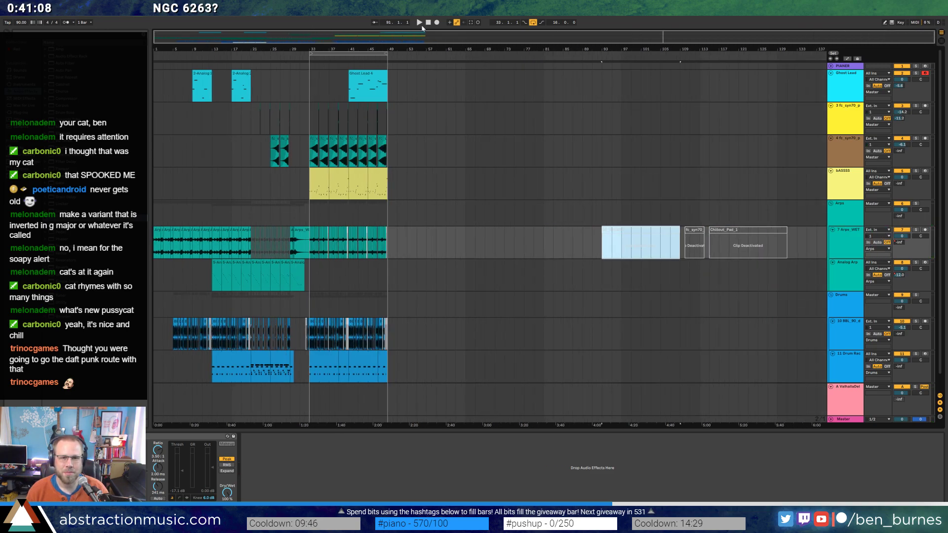
Play the arrangement from the beginning and insert a new audio track below the Drum Rack track.
{"action": "left_click", "coordinate": [428, 23]}
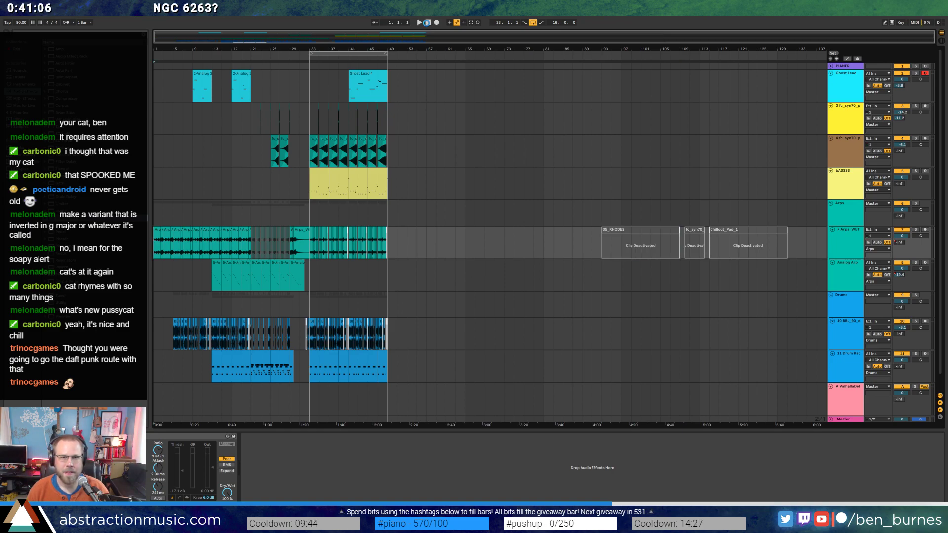
{"action": "key", "text": "space"}
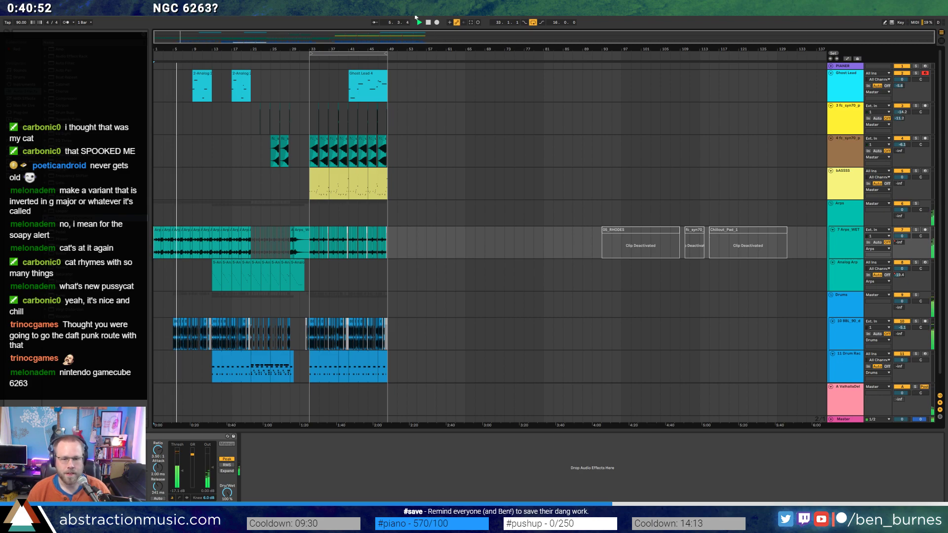
{"action": "left_click", "coordinate": [848, 364]}
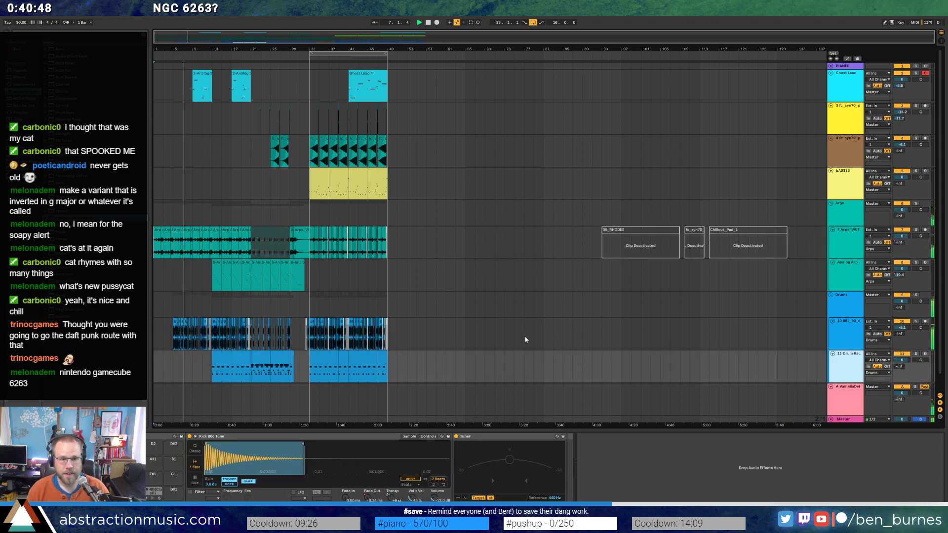
{"action": "key", "text": "ctrl+t"}
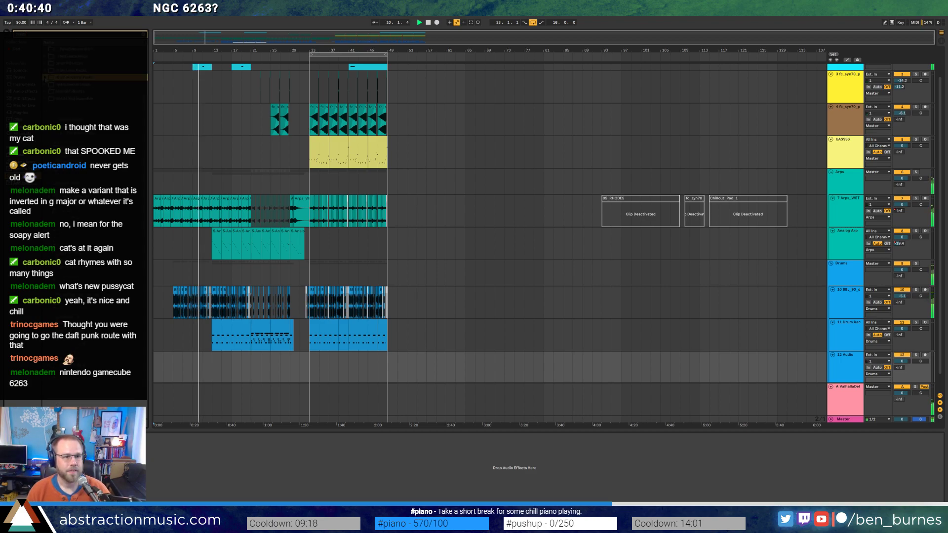
Audition crash samples and place the crash2_OH_FF clip on the new audio track from bar 31 to bar 33.
{"action": "left_click", "coordinate": [47, 62]}
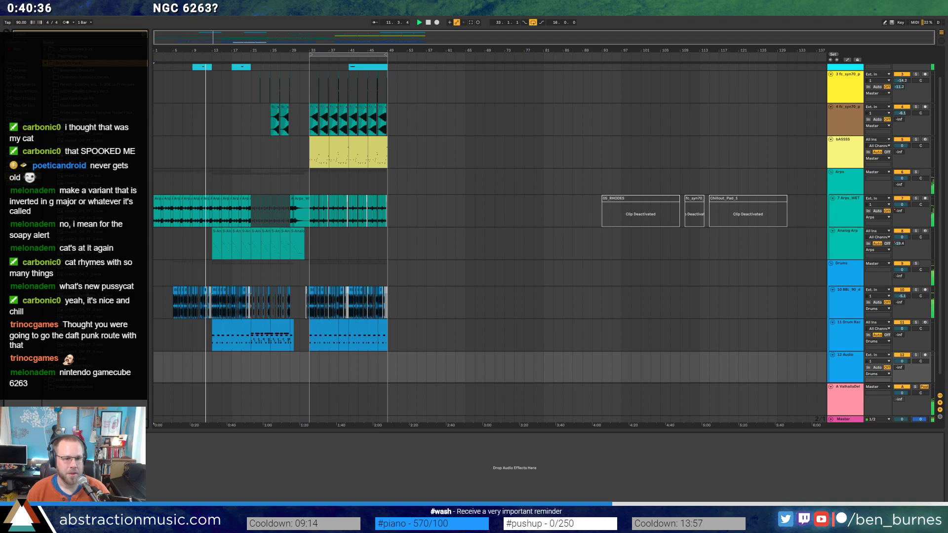
{"action": "left_click", "coordinate": [82, 280]}
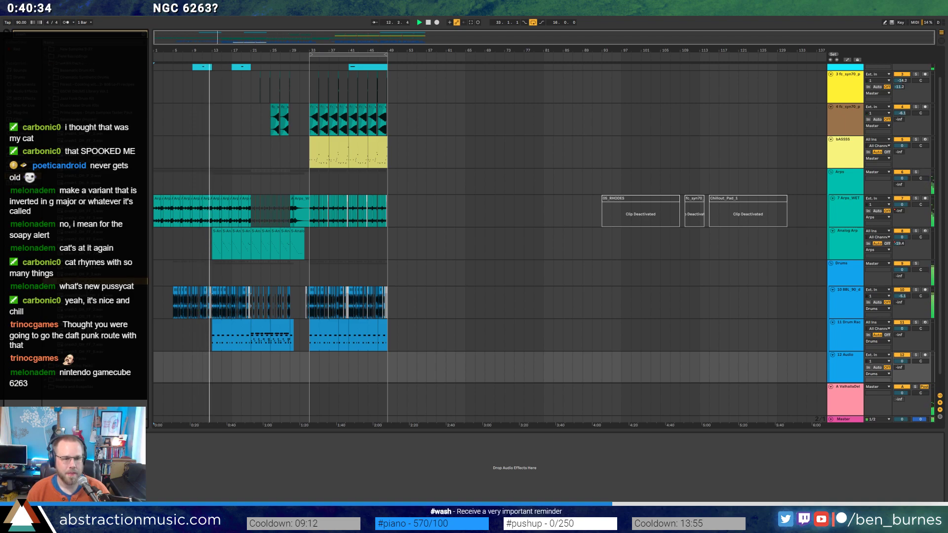
{"action": "left_click", "coordinate": [82, 274]}
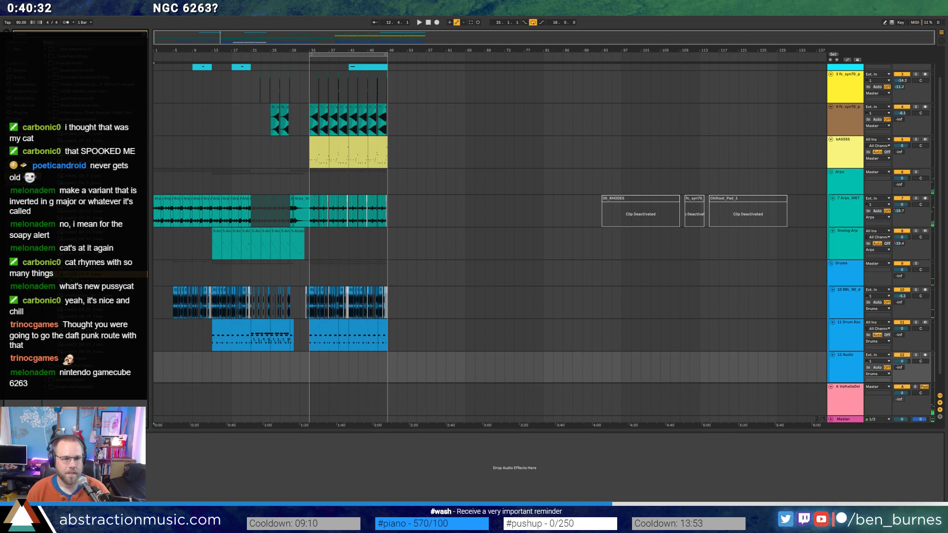
{"action": "left_click", "coordinate": [81, 197]}
{"action": "left_click", "coordinate": [82, 169]}
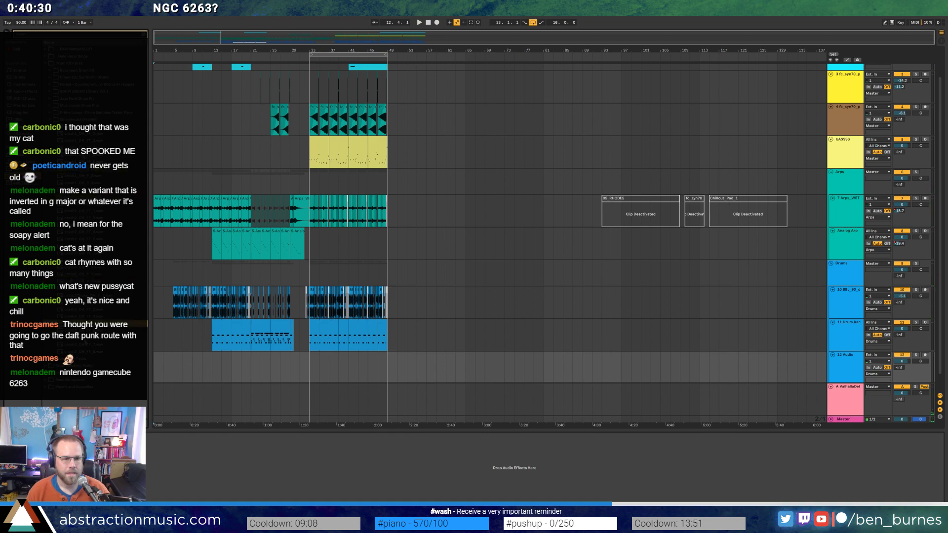
{"action": "mouse_move", "coordinate": [85, 337]}
{"action": "left_mouse_down"}
{"action": "mouse_move", "coordinate": [411, 373]}
{"action": "mouse_move", "coordinate": [300, 355]}
{"action": "left_mouse_up"}
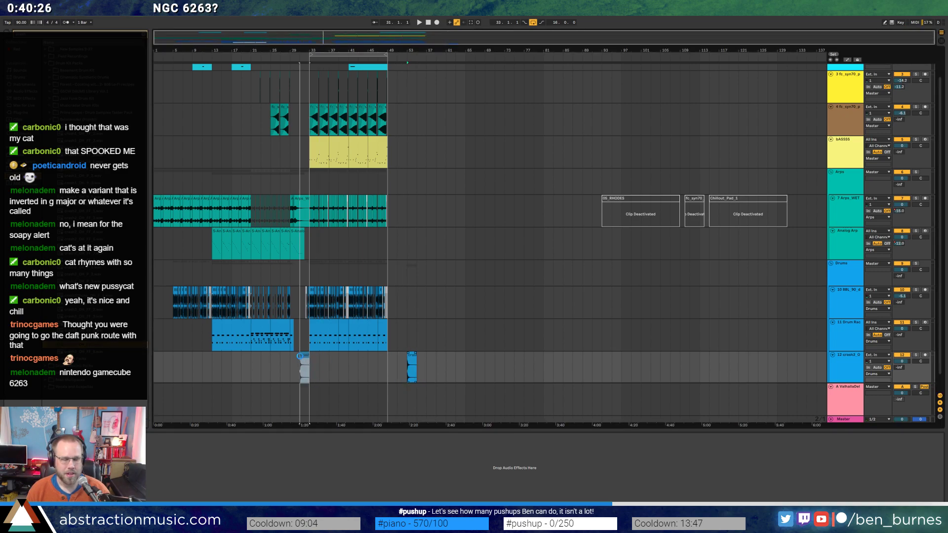
Give the crash clip before bar 33 a fade-in over most of its length and add an Auto Filter to its track.
{"action": "left_click", "coordinate": [192, 363]}
{"action": "key", "text": "space"}
{"action": "scroll", "coordinate": [302, 368], "scroll_direction": "up", "scroll_amount": 8}
{"action": "left_click", "coordinate": [343, 363]}
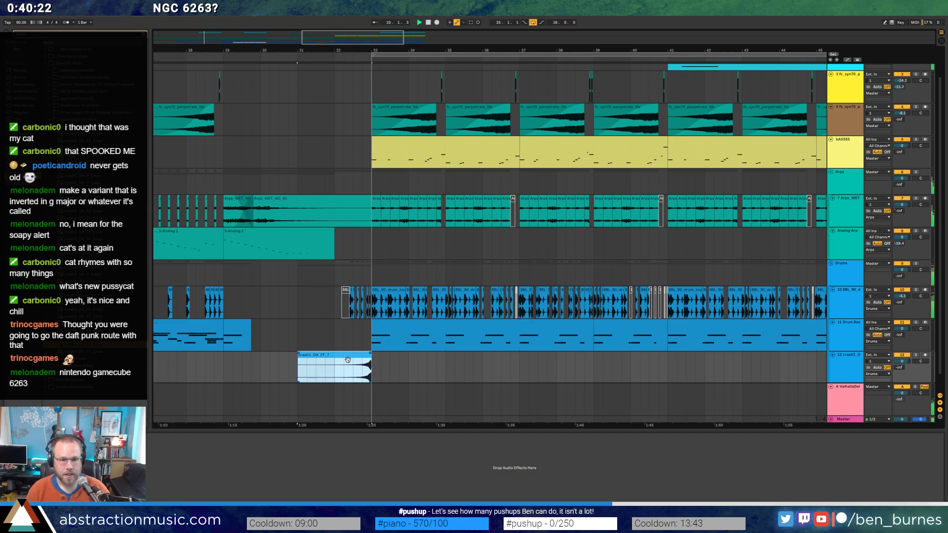
{"action": "left_click_drag", "start_coordinate": [300, 356], "coordinate": [354, 362]}
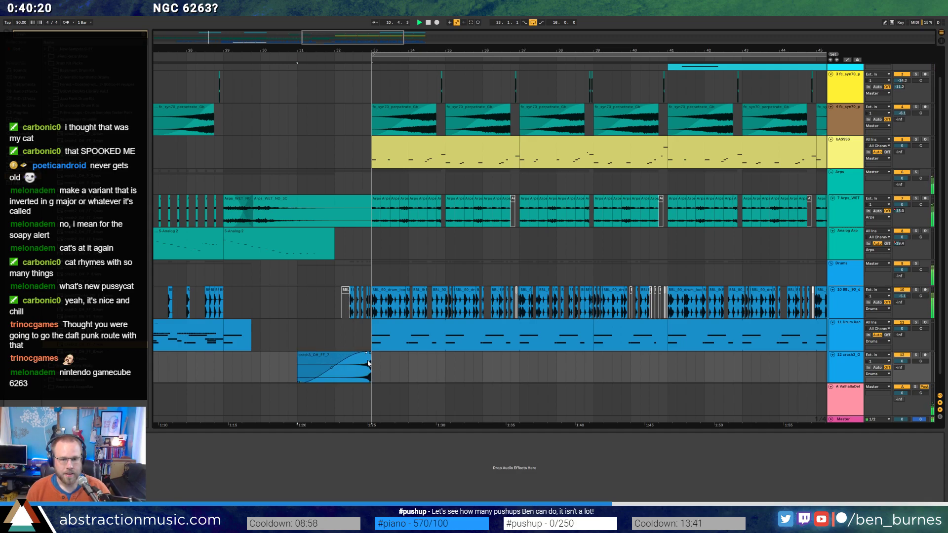
{"action": "left_click", "coordinate": [368, 363]}
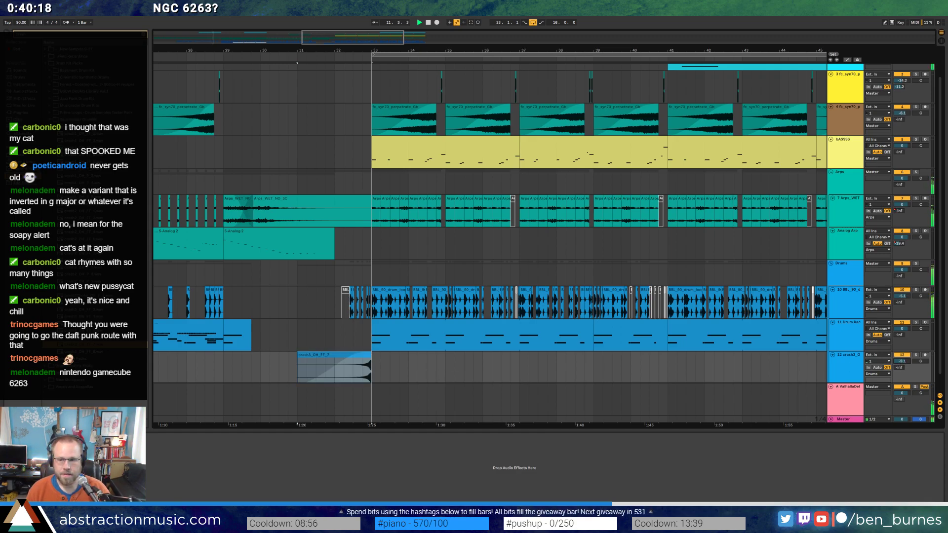
{"action": "left_click", "coordinate": [20, 91]}
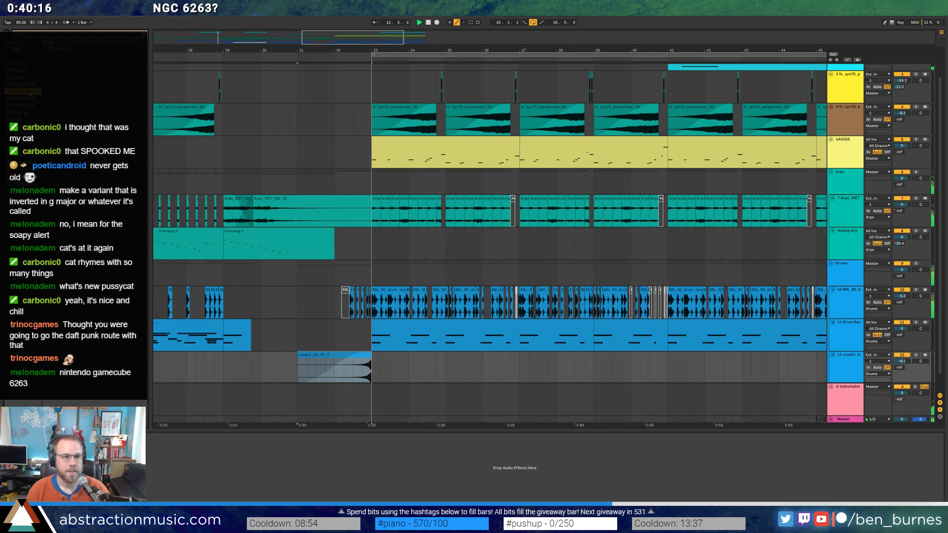
{"action": "double_click", "coordinate": [57, 51]}
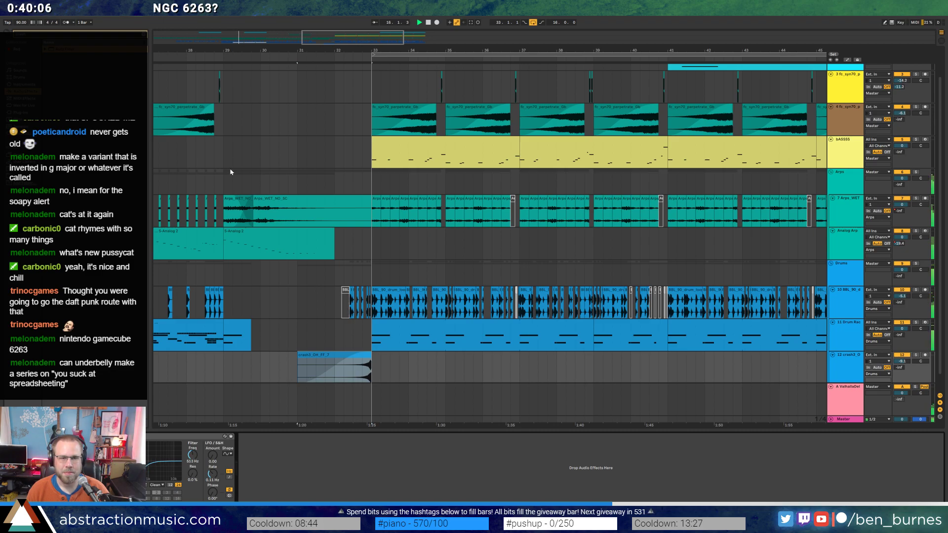
Copy the opening short slice of the Analog Arp clip at bar 13 to bar 12.3 as a pickup.
{"action": "left_click_drag", "start_coordinate": [342, 48], "coordinate": [326, 286]}
{"action": "left_click", "coordinate": [318, 247]}
{"action": "key", "text": "plus"}
{"action": "key", "text": "plus"}
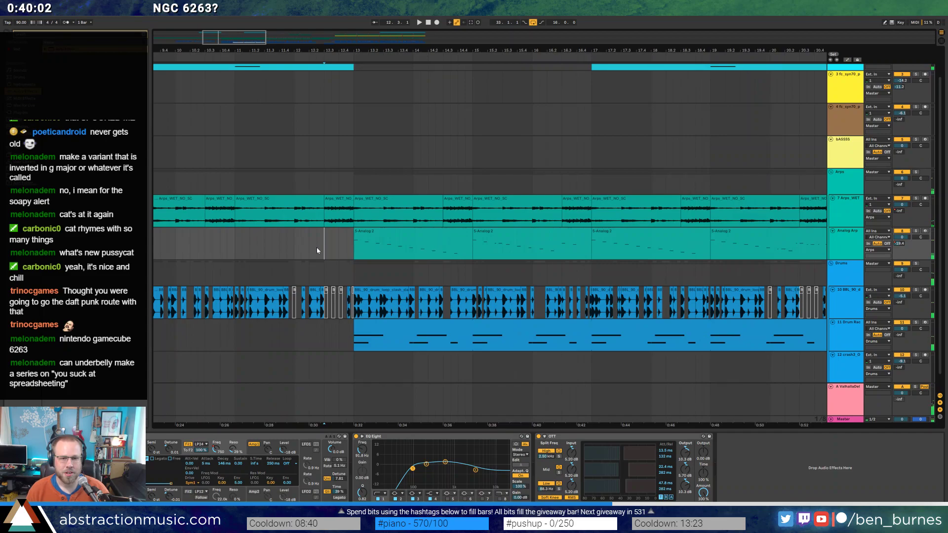
{"action": "left_click", "coordinate": [358, 250]}
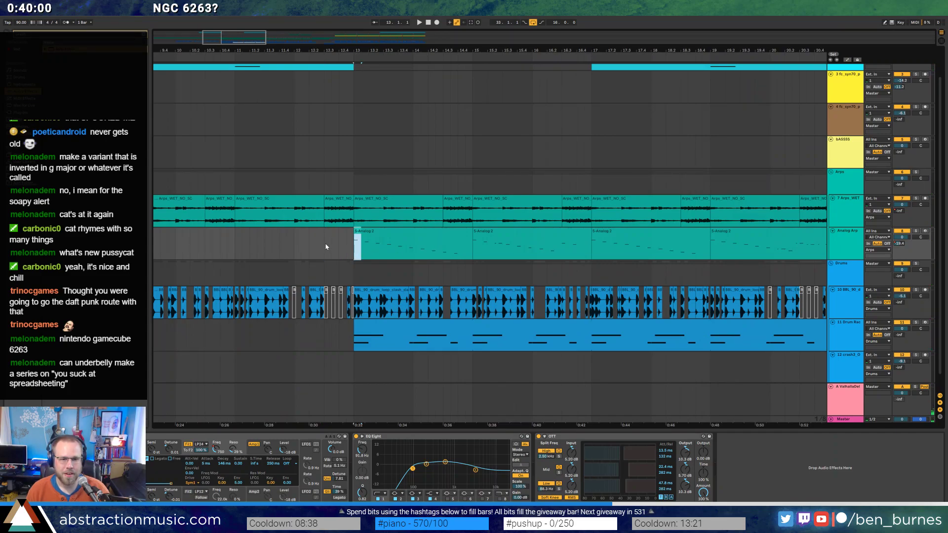
{"action": "left_click", "coordinate": [326, 246]}
{"action": "key", "text": "ctrl+v"}
Open the pasted Analog Arp clip, select its note, and play from bar 12 to check the pickup.
{"action": "double_click", "coordinate": [327, 233]}
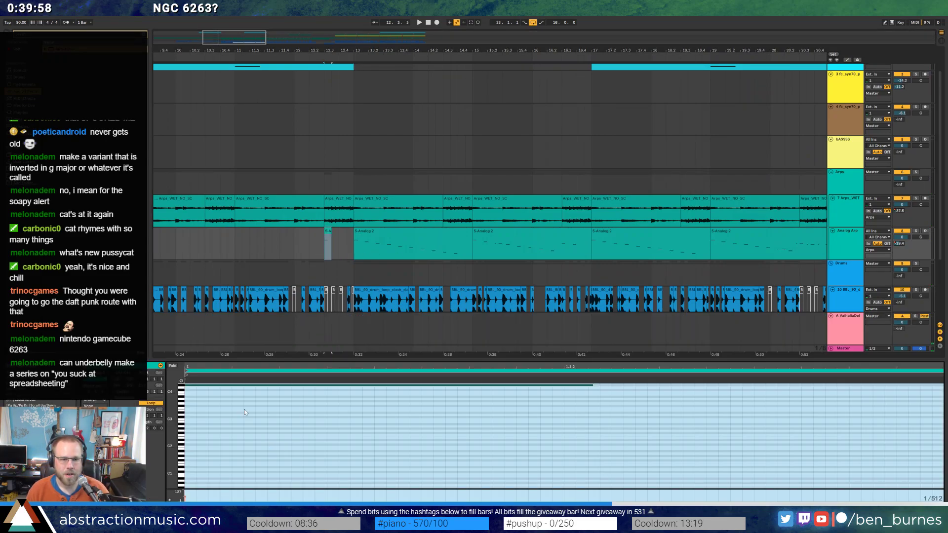
{"action": "left_click", "coordinate": [252, 384]}
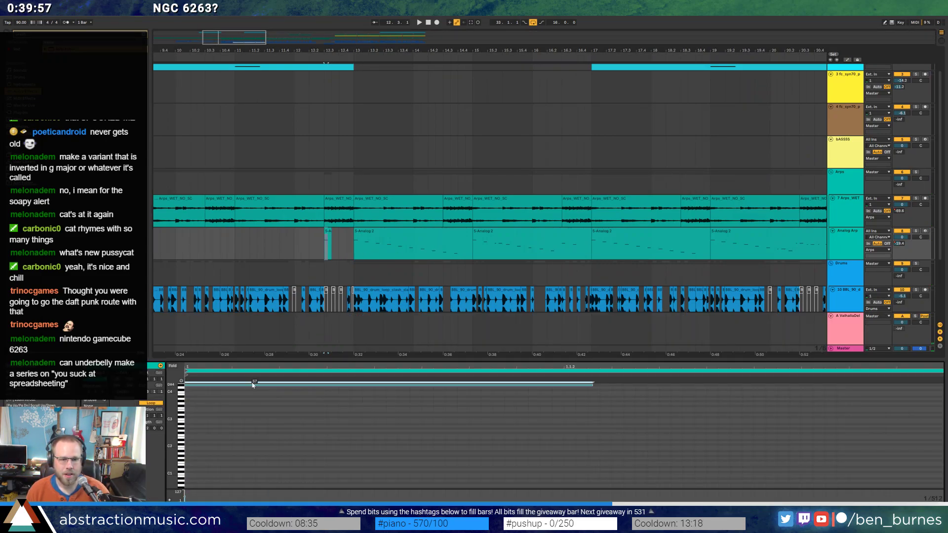
{"action": "left_click", "coordinate": [294, 241]}
{"action": "key", "text": "space"}
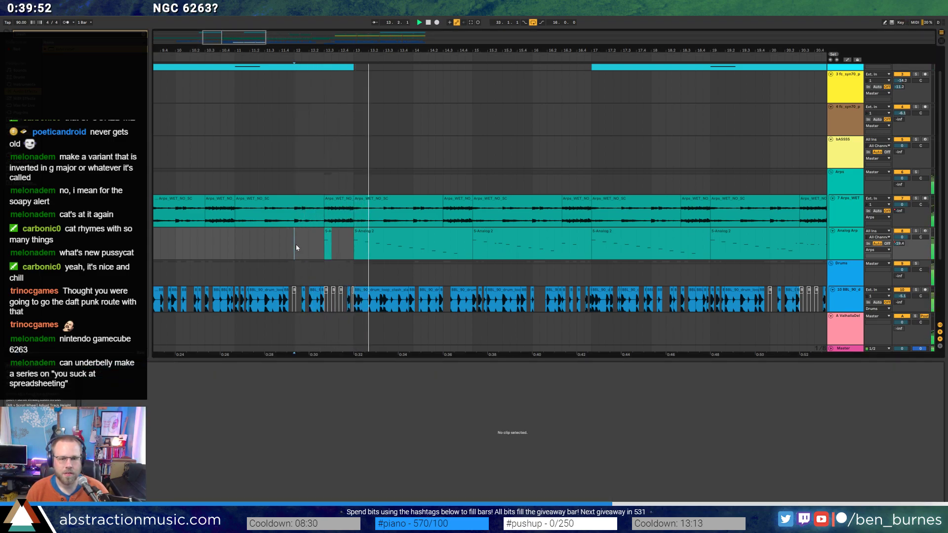
Show automation and pull the Analog Arp volume down to -inf dB across the short pickup clip at bar 12.3.
{"action": "left_click", "coordinate": [328, 236]}
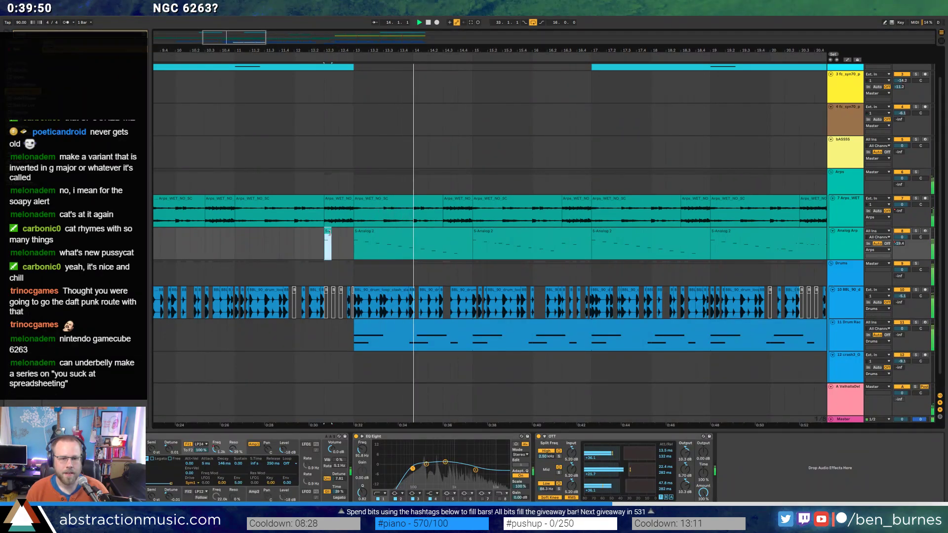
{"action": "key", "text": "a"}
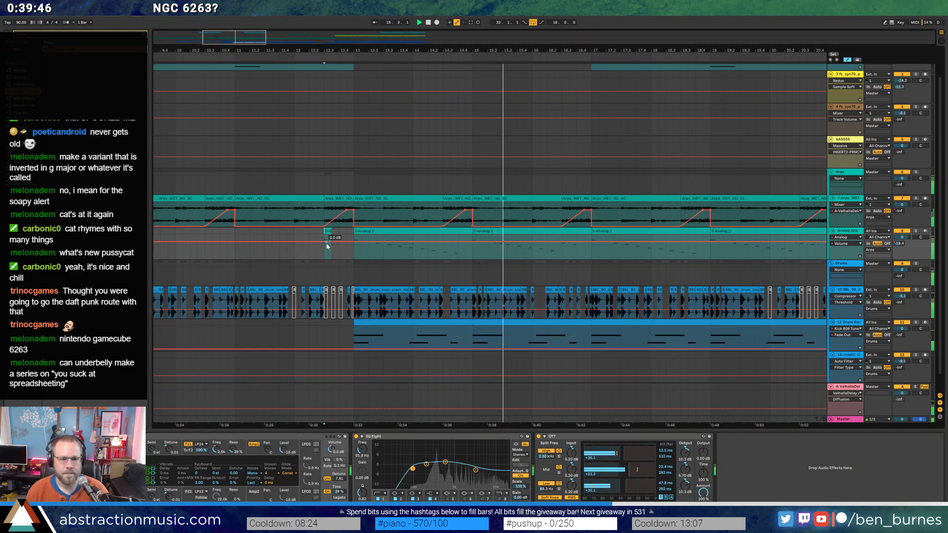
{"action": "left_click", "coordinate": [327, 237]}
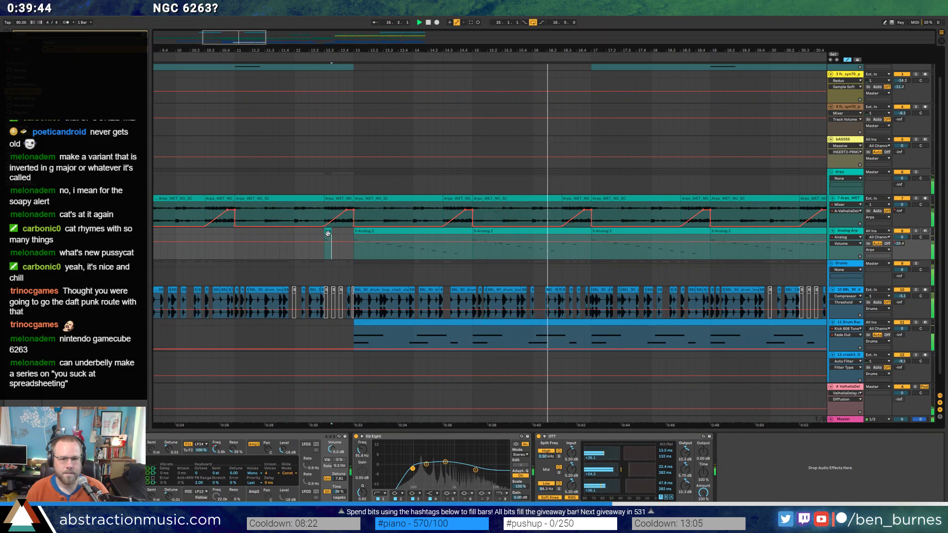
{"action": "key", "text": "ctrl+shift+m"}
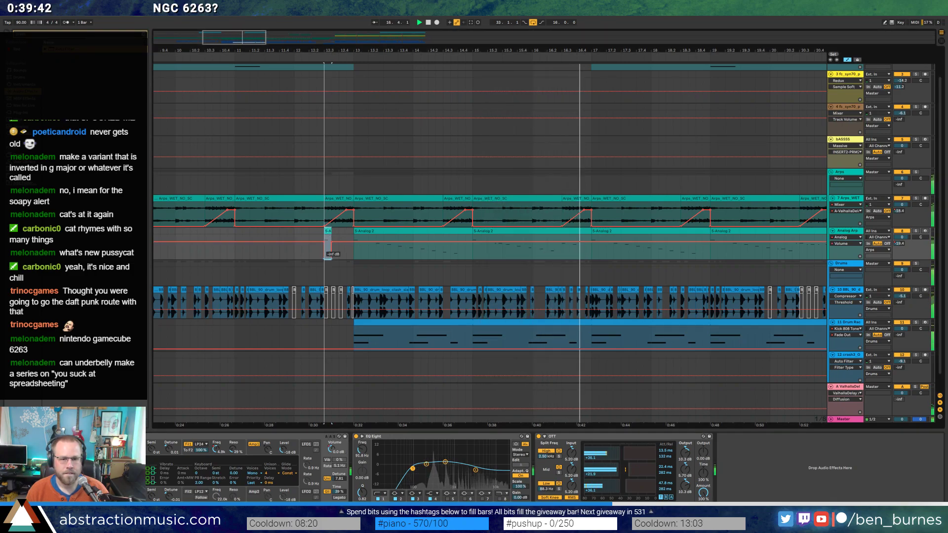
{"action": "left_click", "coordinate": [301, 251]}
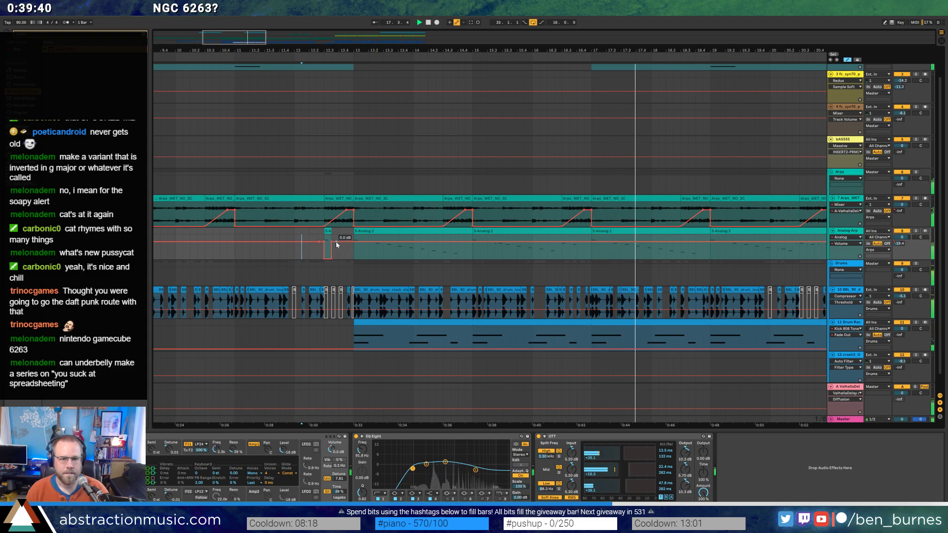
Hide the automation and move everything from bar 21 to the end of the arrangement eight bars on, starting at bar 29.
{"action": "key", "text": "minus"}
{"action": "key", "text": "minus"}
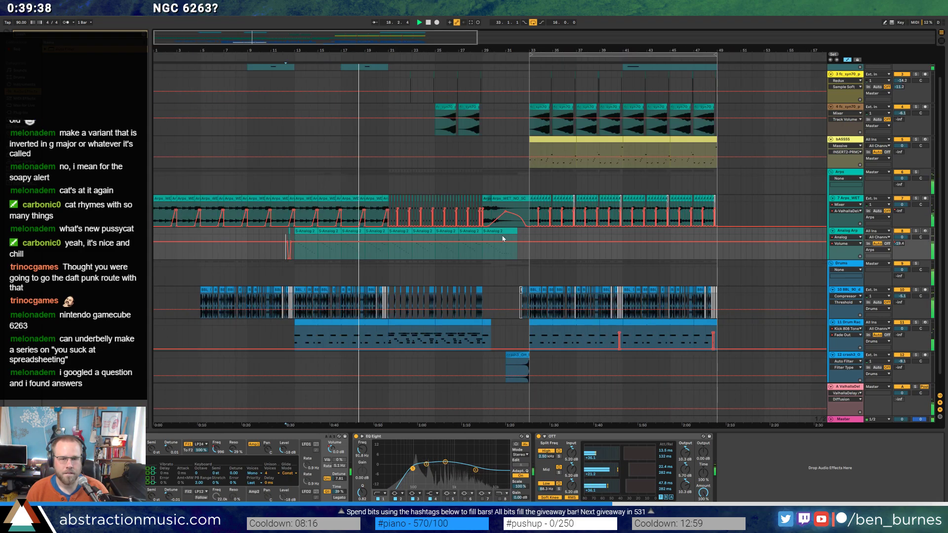
{"action": "key", "text": "minus"}
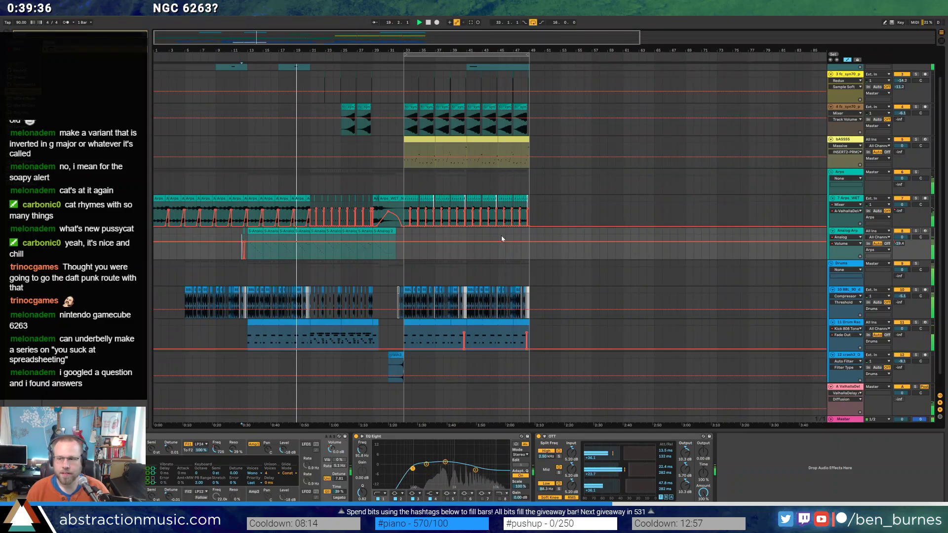
{"action": "mouse_move", "coordinate": [479, 215]}
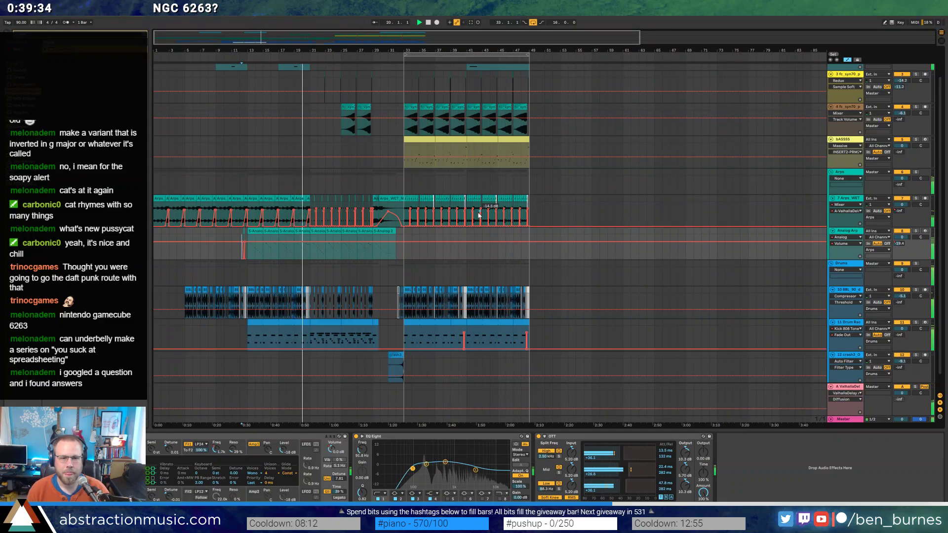
{"action": "key", "text": "a"}
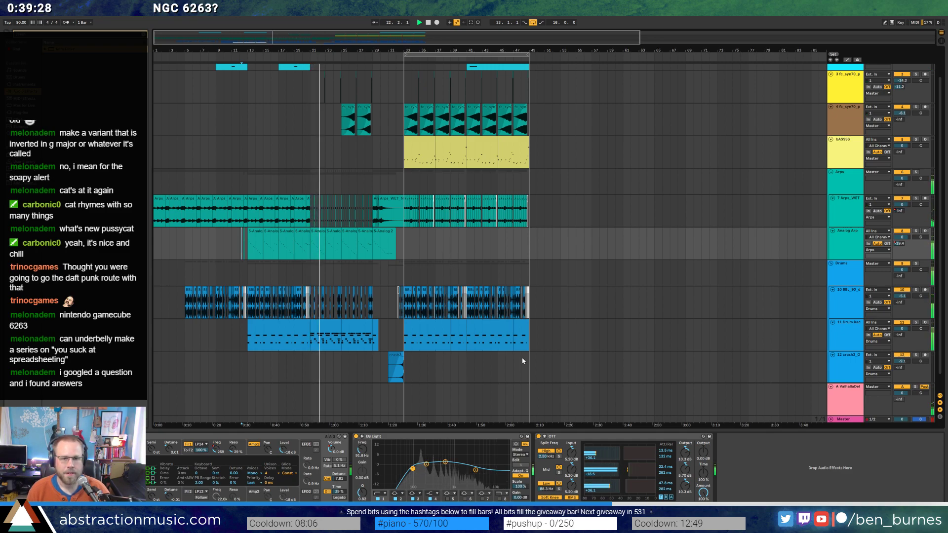
{"action": "key", "text": "space"}
{"action": "left_click_drag", "start_coordinate": [527, 379], "coordinate": [310, 63]}
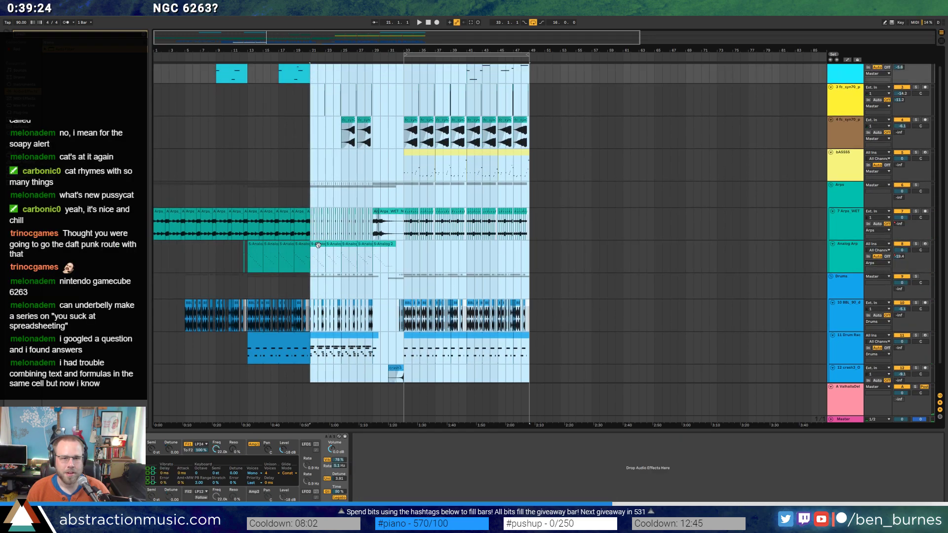
{"action": "left_click_drag", "start_coordinate": [329, 253], "coordinate": [379, 253]}
Duplicate bars 13 to 21 of the arp and drum tracks into the gap up to bar 29.
{"action": "left_click_drag", "start_coordinate": [260, 229], "coordinate": [313, 353]}
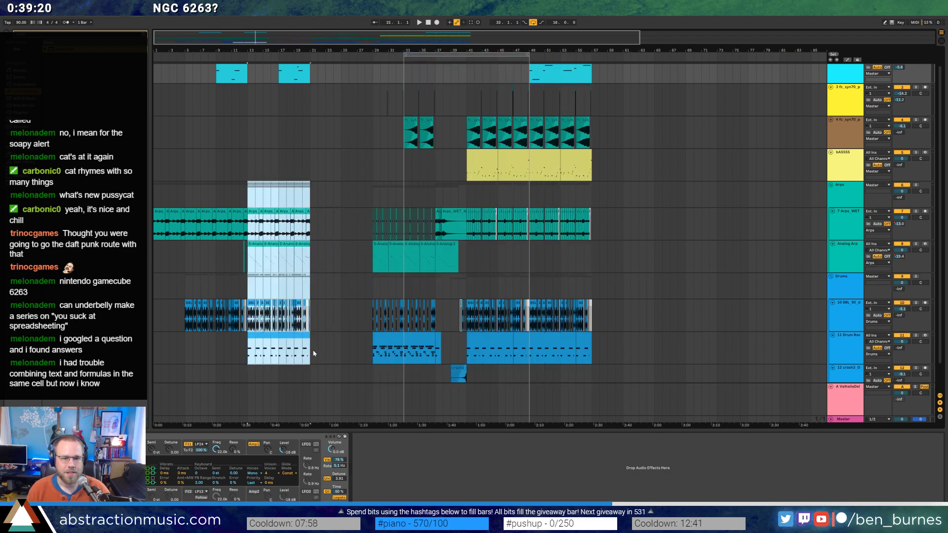
{"action": "key", "text": "ctrl+d"}
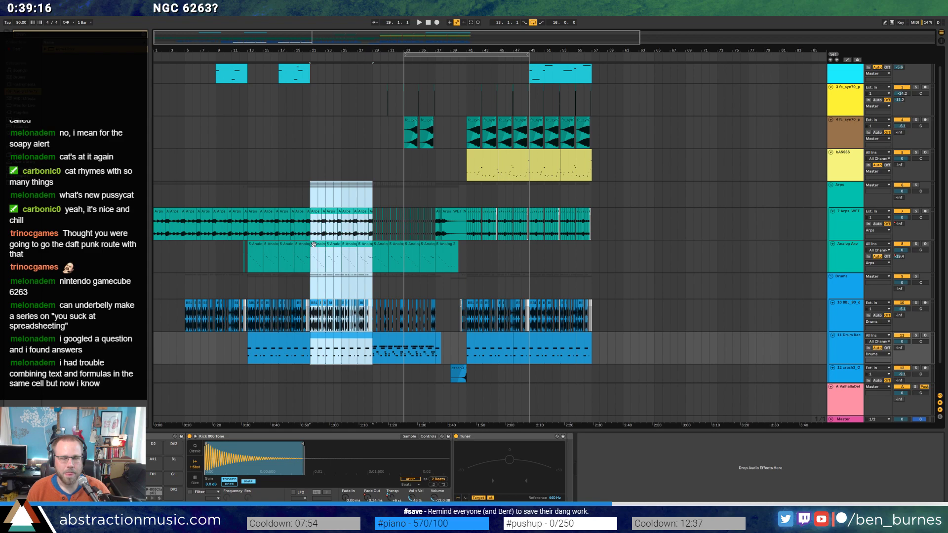
Copy the Ghost Lead track's clip at bar 17 to bar 25.
{"action": "left_click", "coordinate": [314, 244]}
{"action": "scroll", "coordinate": [359, 233], "scroll_direction": "up", "scroll_amount": 2}
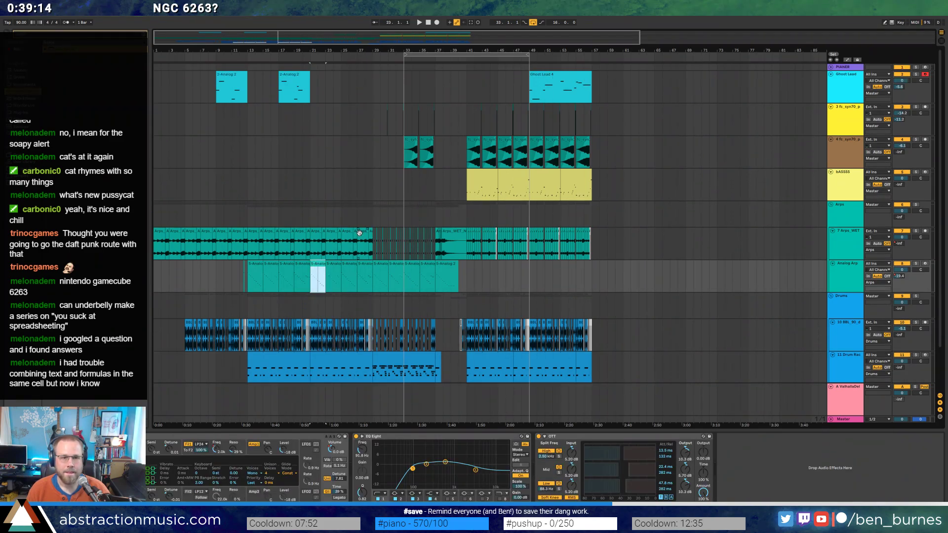
{"action": "left_click", "coordinate": [287, 80]}
{"action": "key", "text": "ctrl+c"}
{"action": "left_click", "coordinate": [339, 83]}
{"action": "key", "text": "ctrl+v"}
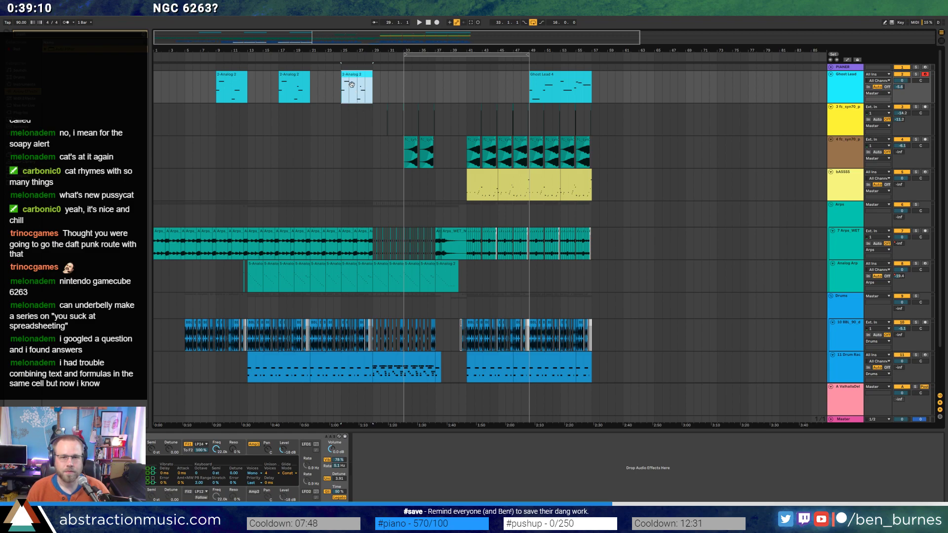
Open the pasted Ghost Lead clip, raise its third note by well over an octave, and raise the short fourth note slightly while auditioning.
{"action": "double_click", "coordinate": [350, 79]}
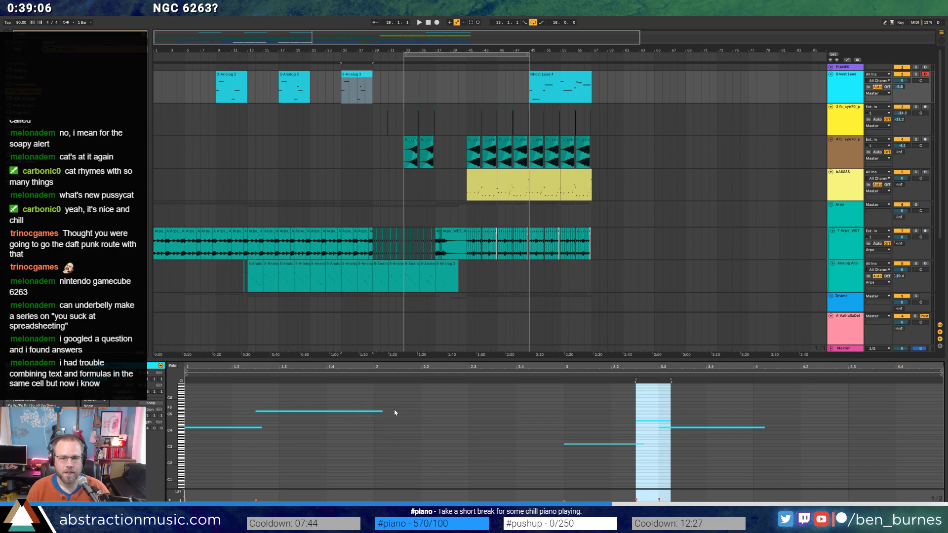
{"action": "key", "text": "space"}
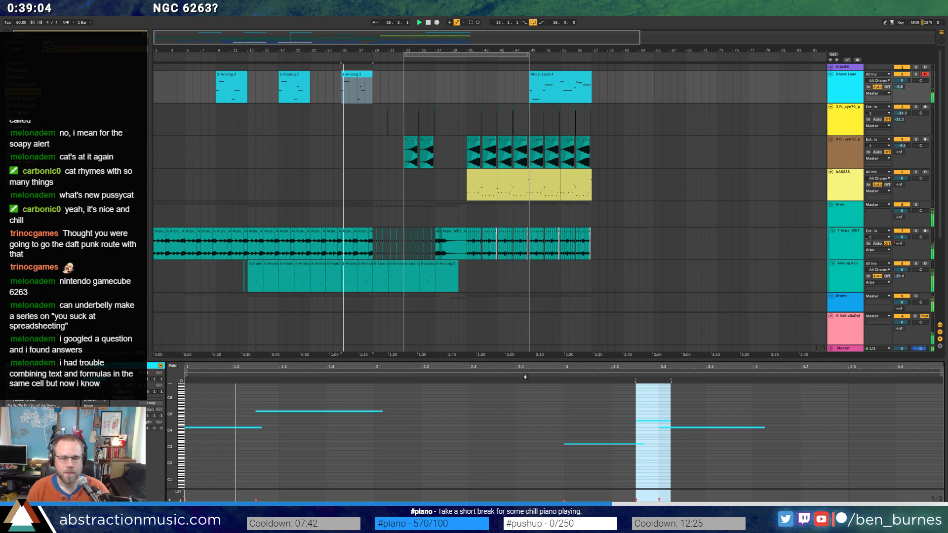
{"action": "left_click", "coordinate": [587, 444]}
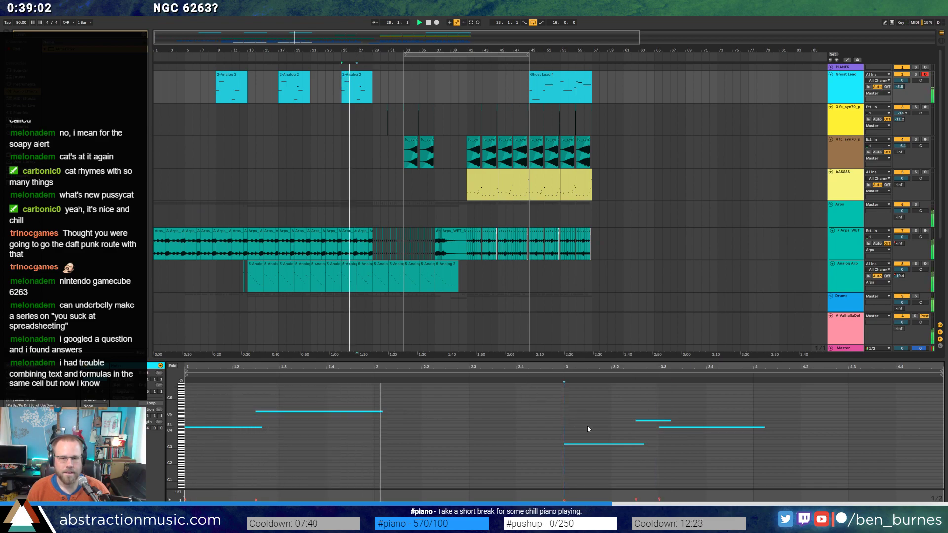
{"action": "key", "text": "shift+Up"}
{"action": "key", "text": "shift+Up"}
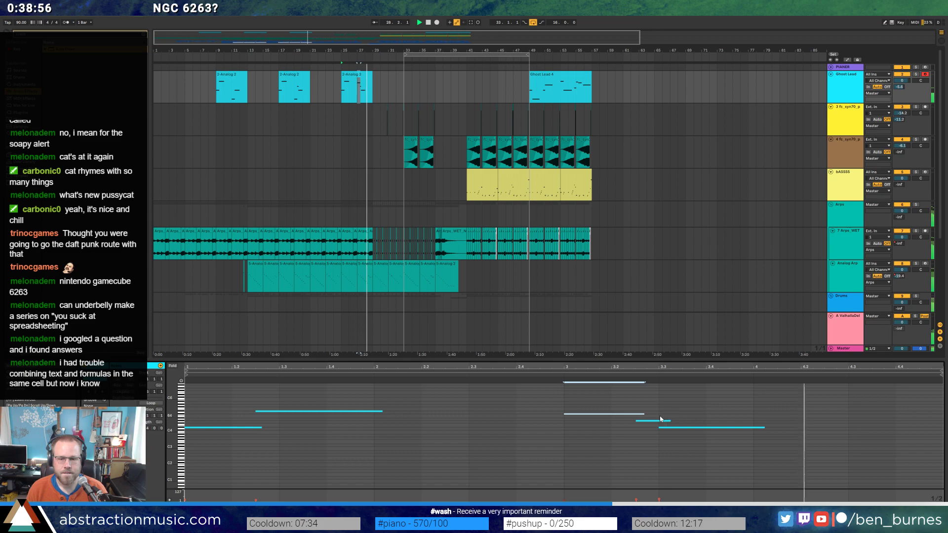
{"action": "left_click", "coordinate": [547, 374]}
{"action": "left_click", "coordinate": [547, 374]}
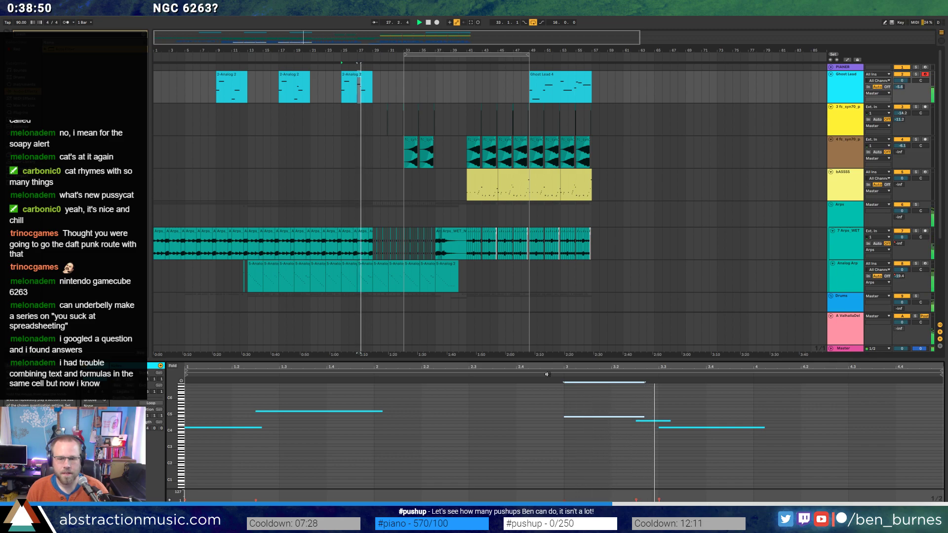
{"action": "left_click_drag", "start_coordinate": [651, 421], "coordinate": [651, 417]}
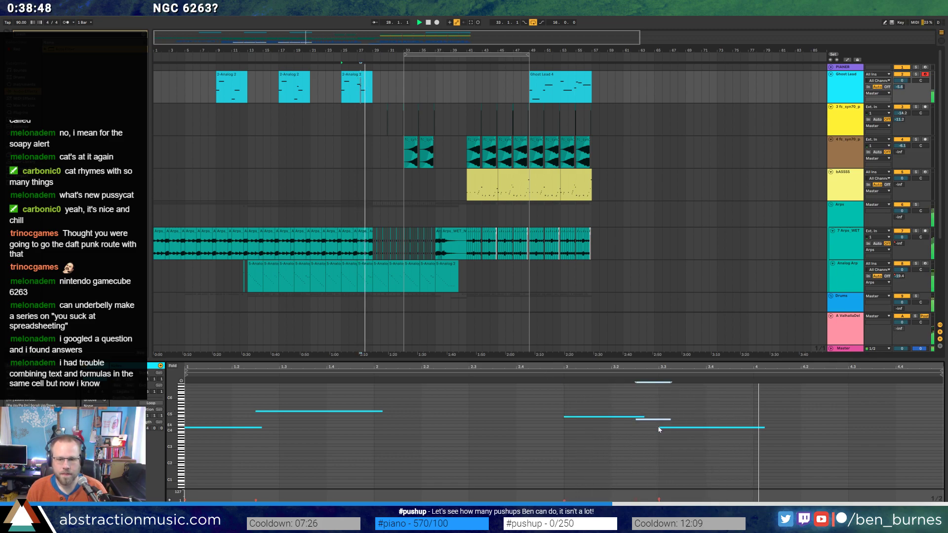
{"action": "left_click", "coordinate": [547, 376]}
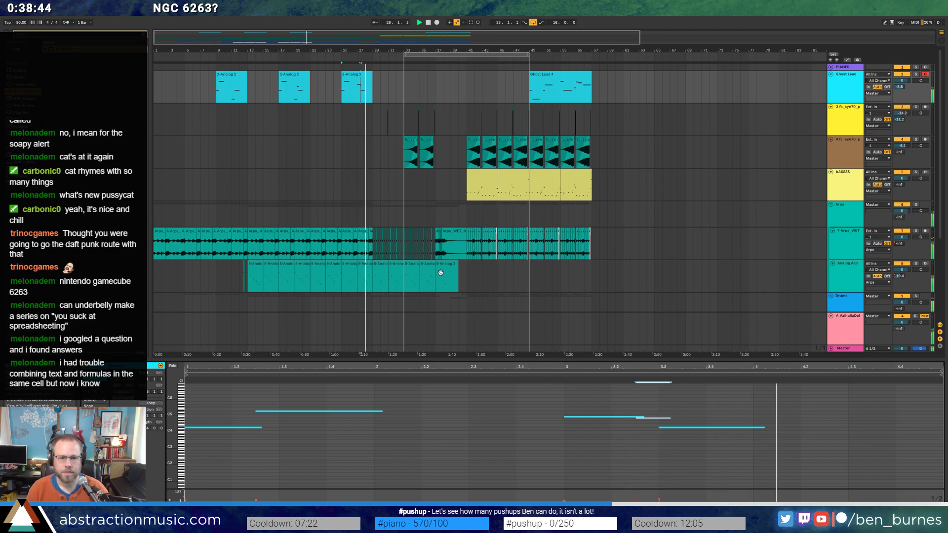
Play the arrangement from just before bar 13 and open the Drum Rack clip that starts at bar 21.
{"action": "key", "text": "shift+Tab"}
{"action": "left_click", "coordinate": [249, 63]}
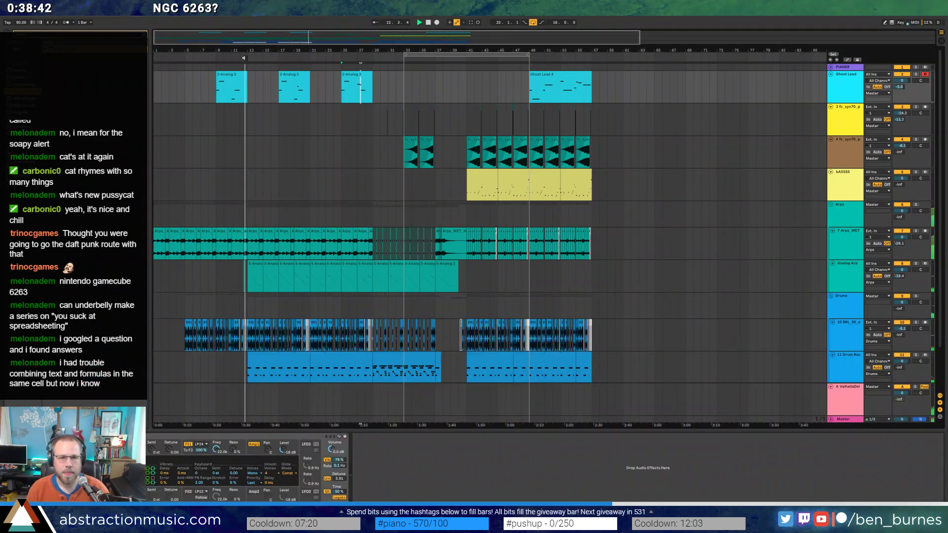
{"action": "scroll", "coordinate": [321, 296], "scroll_direction": "down", "scroll_amount": 2}
{"action": "left_click", "coordinate": [324, 331]}
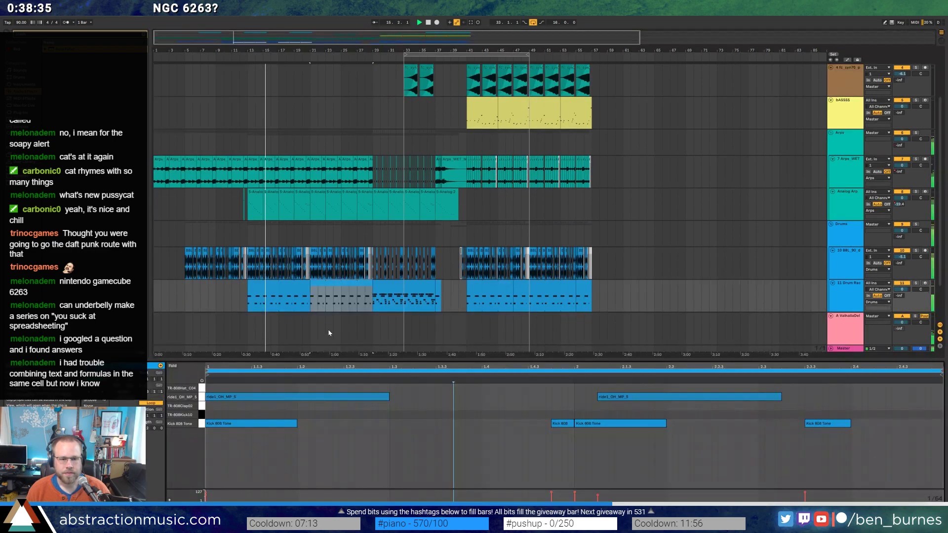
{"action": "double_click", "coordinate": [329, 328]}
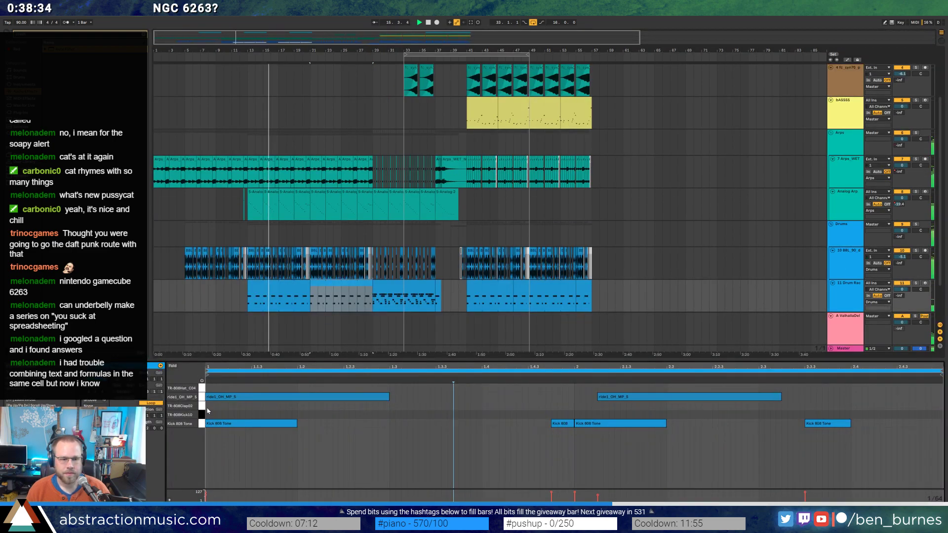
Add an eighth-note TR-808Hat_C04 hit at the start of the drum clip and duplicate it seven times to fill the first bar.
{"action": "double_click", "coordinate": [207, 388]}
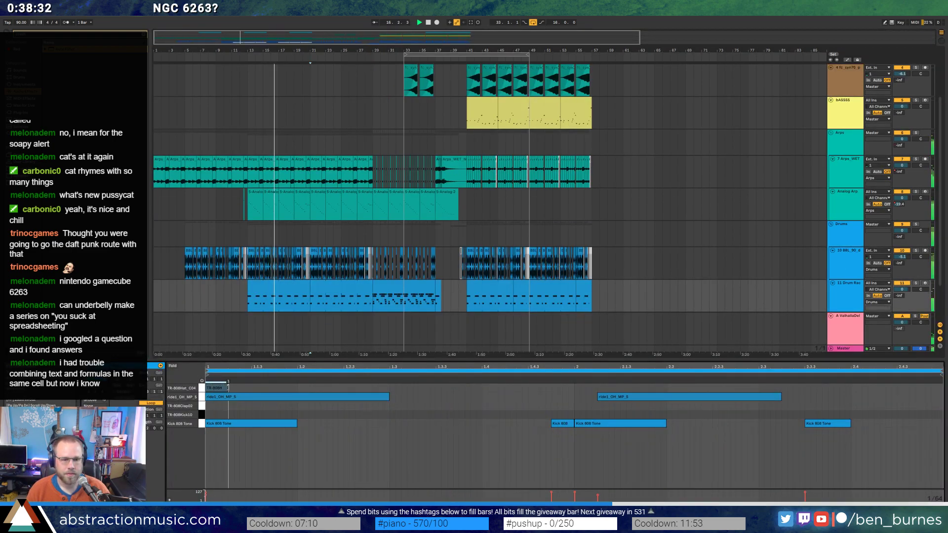
{"action": "mouse_move", "coordinate": [230, 366]}
{"action": "left_mouse_down"}
{"action": "mouse_move", "coordinate": [251, 363]}
{"action": "mouse_move", "coordinate": [264, 409]}
{"action": "left_mouse_up"}
{"action": "key", "text": "ctrl+d"}
{"action": "key", "text": "ctrl+d"}
{"action": "key", "text": "ctrl+d"}
{"action": "key", "text": "ctrl+d"}
{"action": "key", "text": "ctrl+d"}
{"action": "key", "text": "ctrl+d"}
{"action": "key", "text": "ctrl+d"}
Lower the velocity of the off-beat hats in the first bar and duplicate the whole bar of hats into the second bar.
{"action": "left_click_drag", "start_coordinate": [356, 389], "coordinate": [356, 410]}
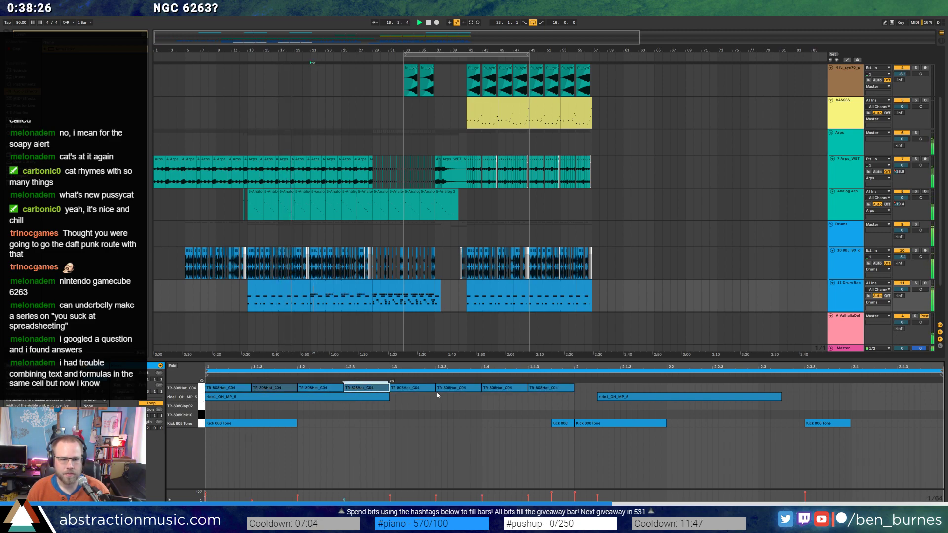
{"action": "left_click_drag", "start_coordinate": [448, 389], "coordinate": [448, 390]}
{"action": "left_click", "coordinate": [572, 388]}
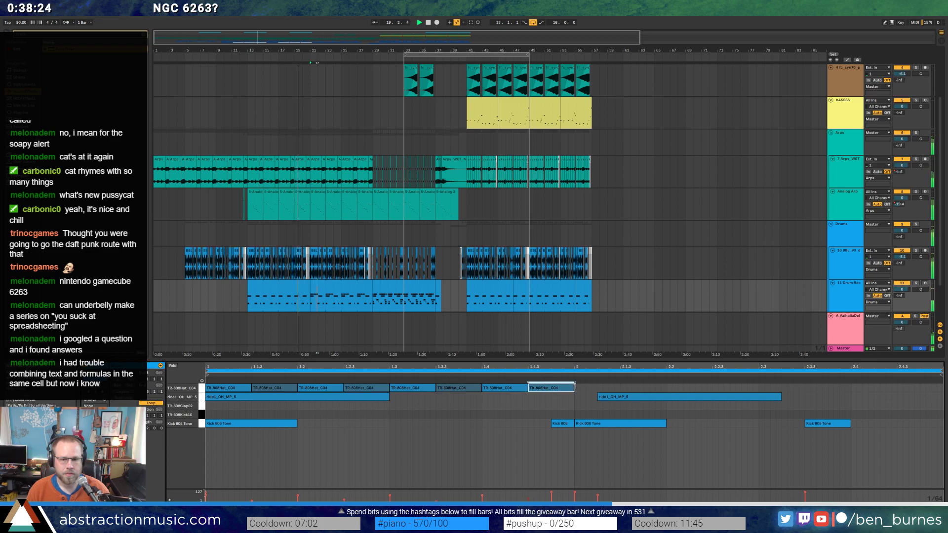
{"action": "left_click_drag", "start_coordinate": [576, 390], "coordinate": [206, 386]}
{"action": "key", "text": "ctrl+d"}
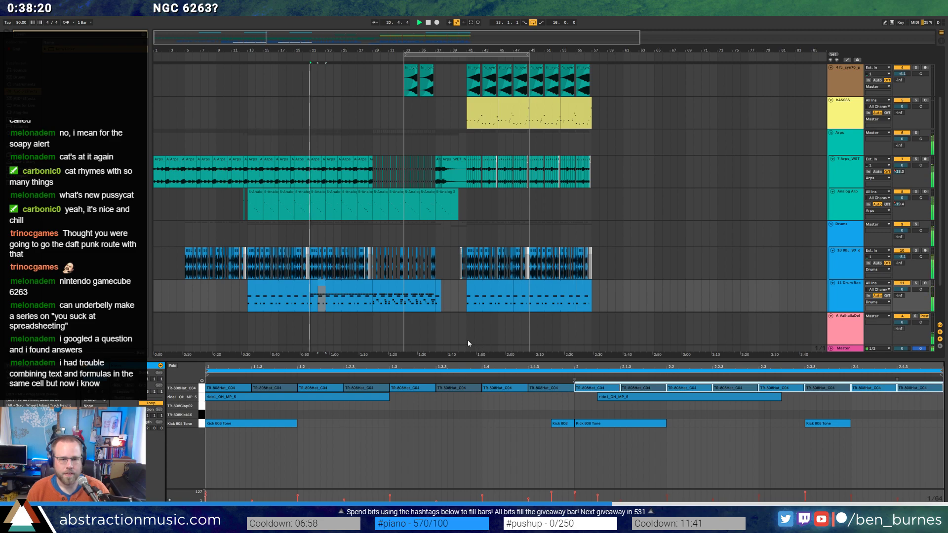
{"action": "left_click", "coordinate": [201, 387]}
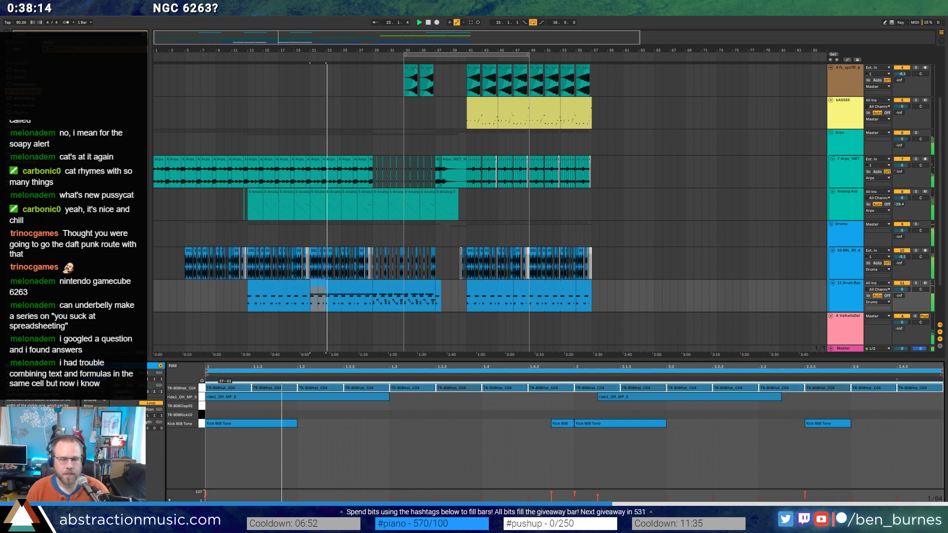
Shorten the hat at 2.2.3 in the drum clip to a thirty-second note and duplicate it three times as a four-hit roll.
{"action": "left_click", "coordinate": [352, 311]}
{"action": "scroll", "coordinate": [352, 311], "scroll_direction": "up", "scroll_amount": 5}
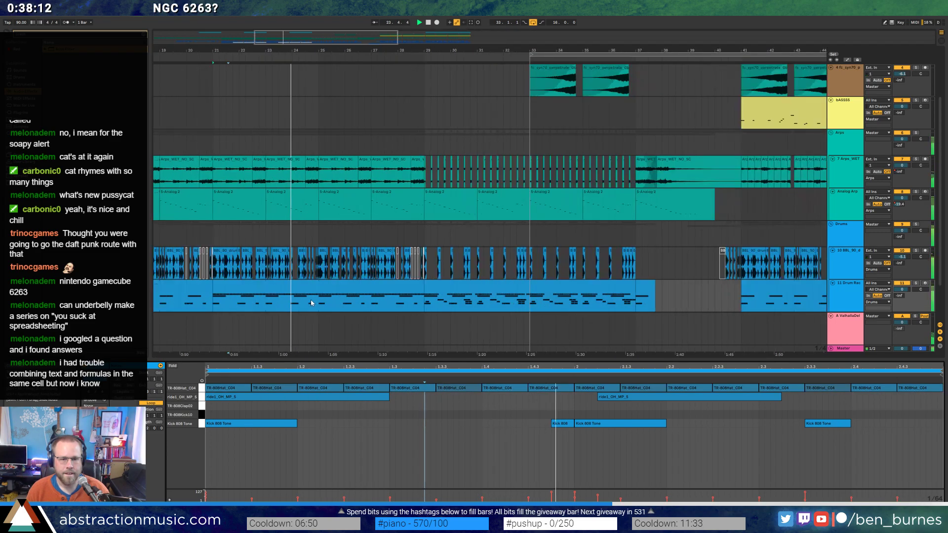
{"action": "left_click_drag", "start_coordinate": [266, 302], "coordinate": [318, 305]}
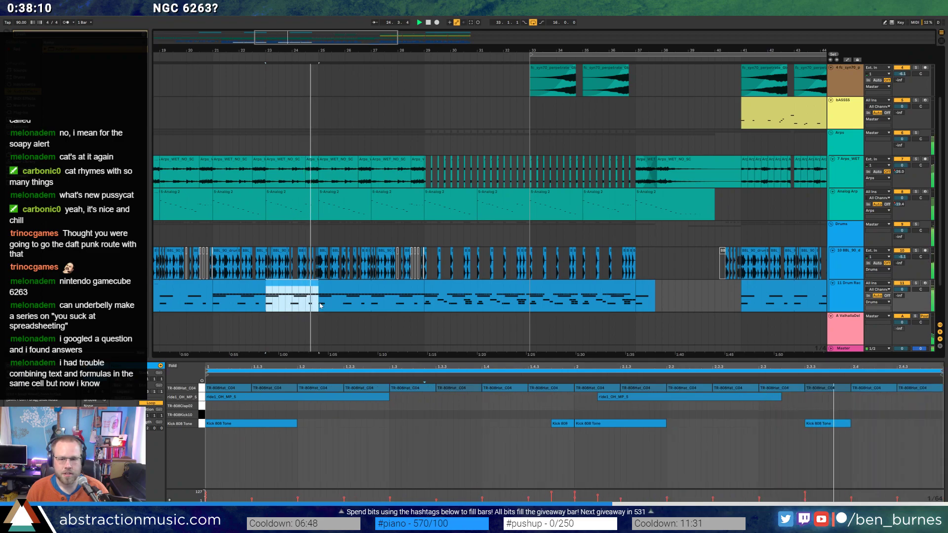
{"action": "left_click", "coordinate": [748, 452]}
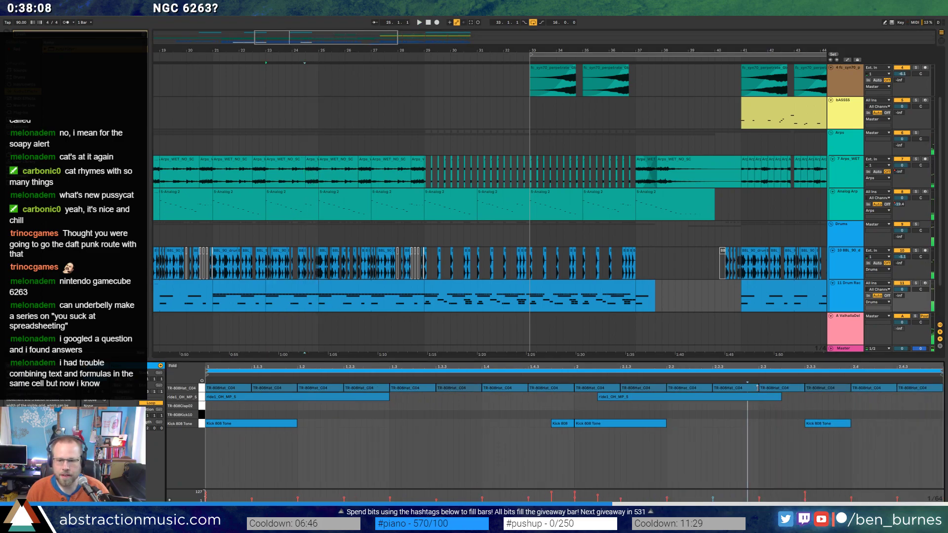
{"action": "left_click_drag", "start_coordinate": [757, 388], "coordinate": [733, 382]}
{"action": "key", "text": "ctrl+d"}
{"action": "key", "text": "ctrl+d"}
{"action": "key", "text": "ctrl+d"}
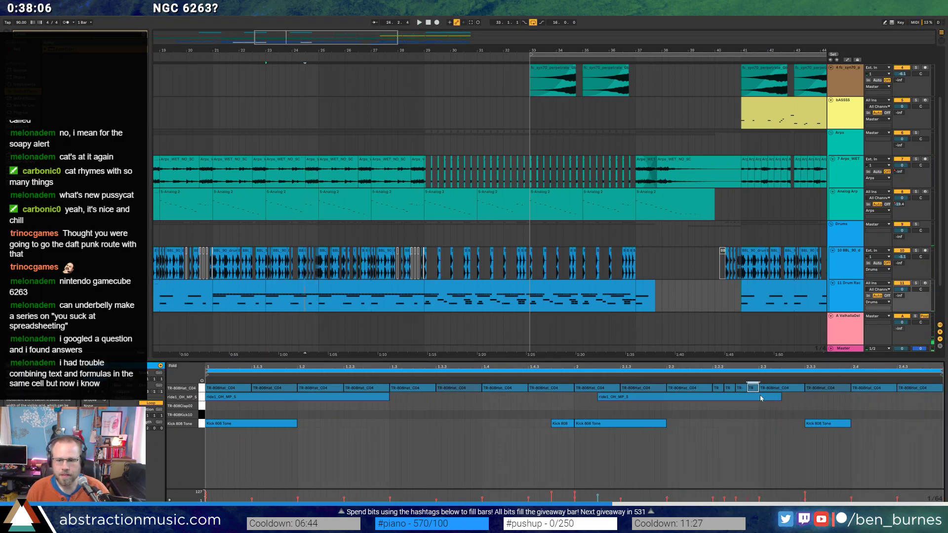
Play the drum clip from bar 23 and skip ahead to check the hat roll.
{"action": "left_click", "coordinate": [798, 389]}
{"action": "key", "text": "space"}
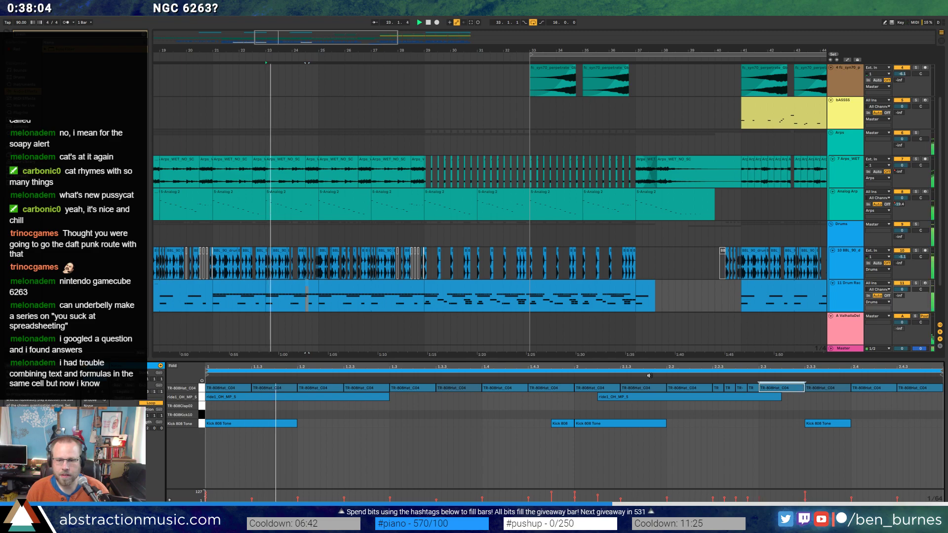
{"action": "left_click", "coordinate": [632, 374]}
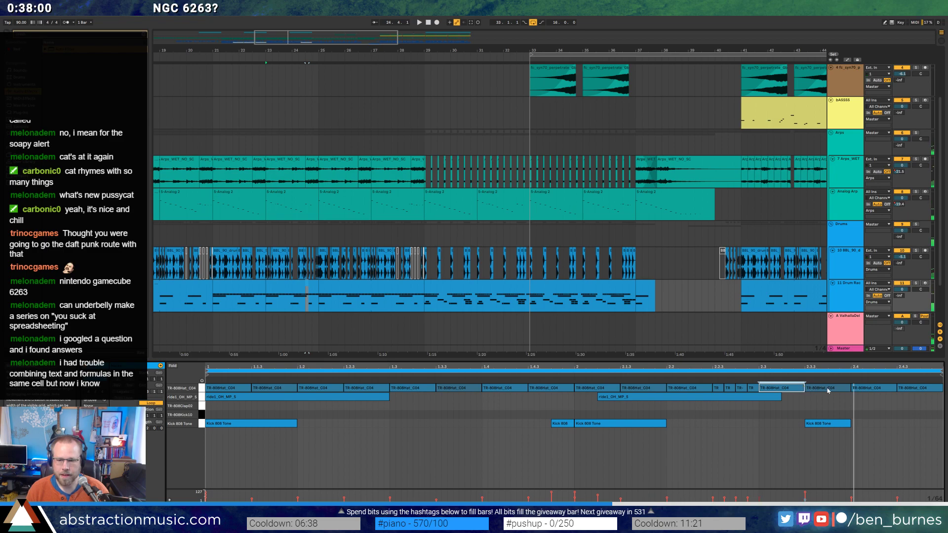
Move the four-hit hat roll from 2.2.3 to 2.3.3 and replace the two eighth-note hats on beat 2.4 with four sixteenth notes.
{"action": "left_click", "coordinate": [720, 388]}
{"action": "key", "text": "space"}
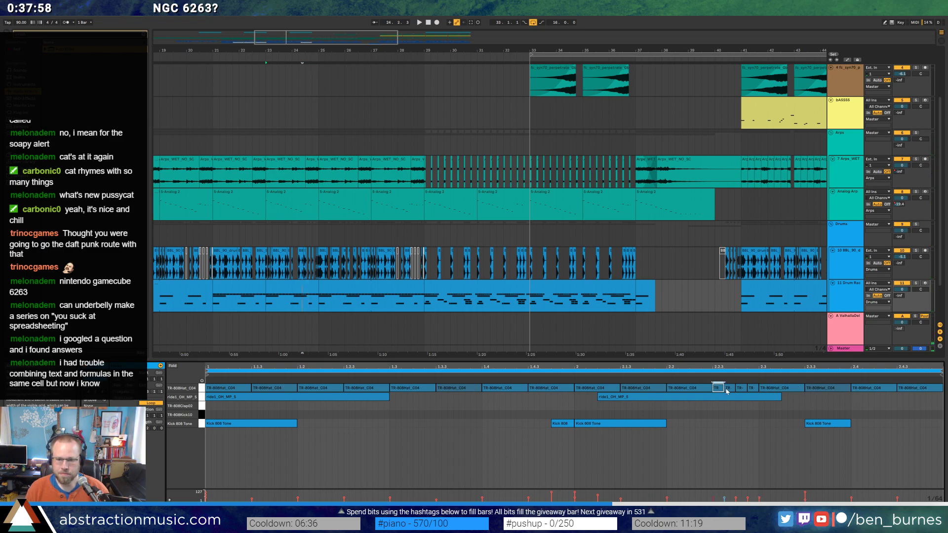
{"action": "left_click_drag", "start_coordinate": [718, 390], "coordinate": [813, 392]}
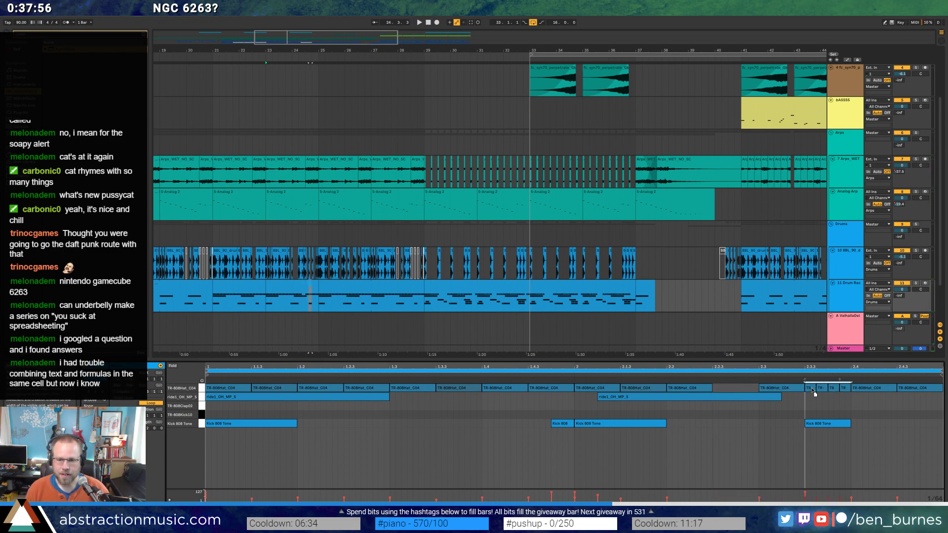
{"action": "left_click", "coordinate": [872, 389]}
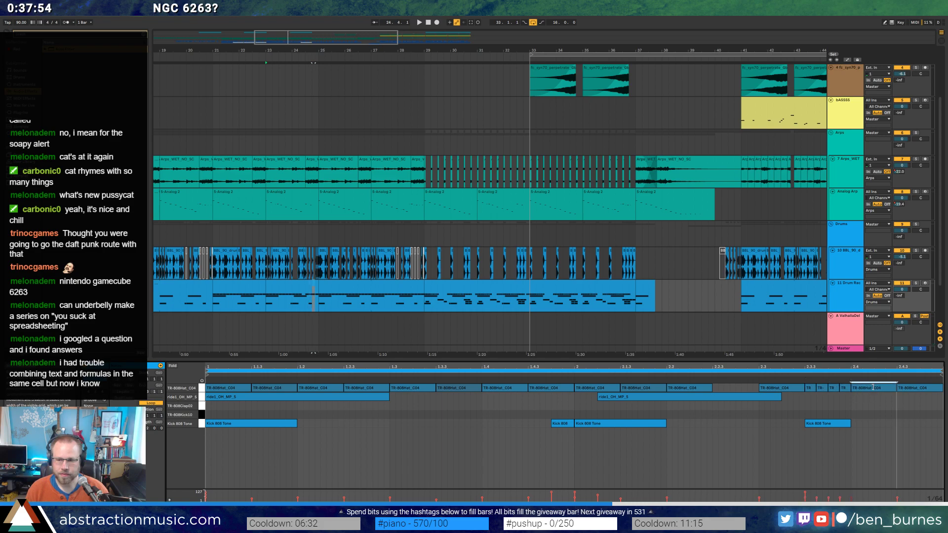
{"action": "key", "text": "Delete"}
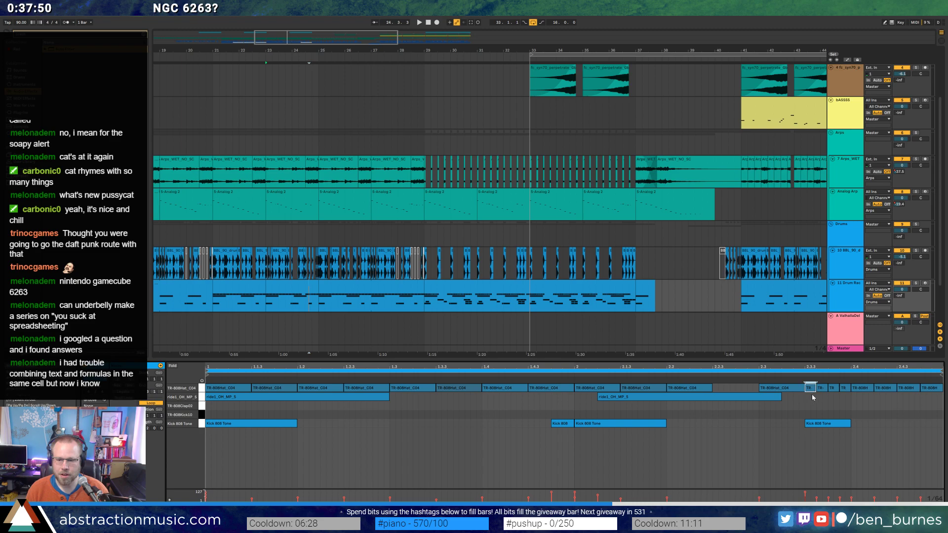
Fill the gap at 2.2.3 with an eighth-note hat and play the drum clip from 1.3.3.
{"action": "left_click_drag", "start_coordinate": [811, 394], "coordinate": [941, 390]}
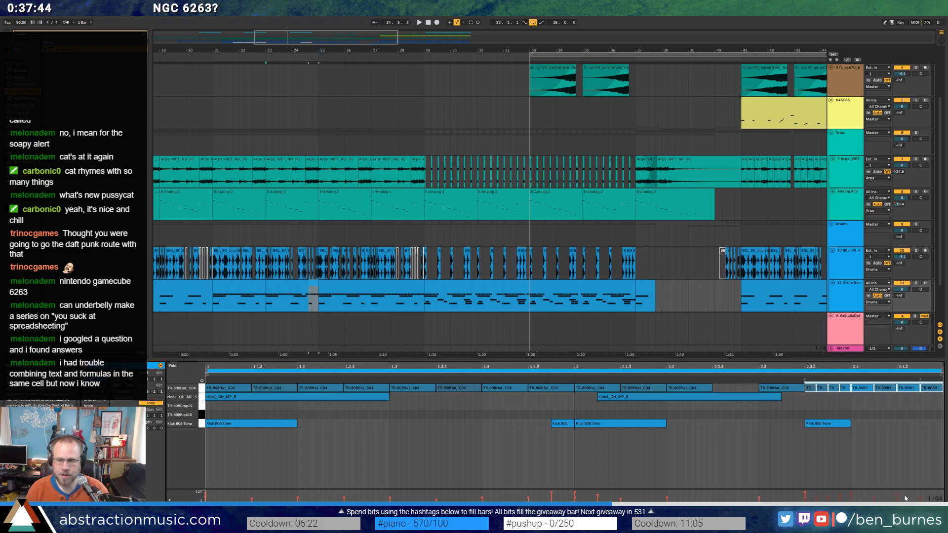
{"action": "key", "text": "ctrl+z"}
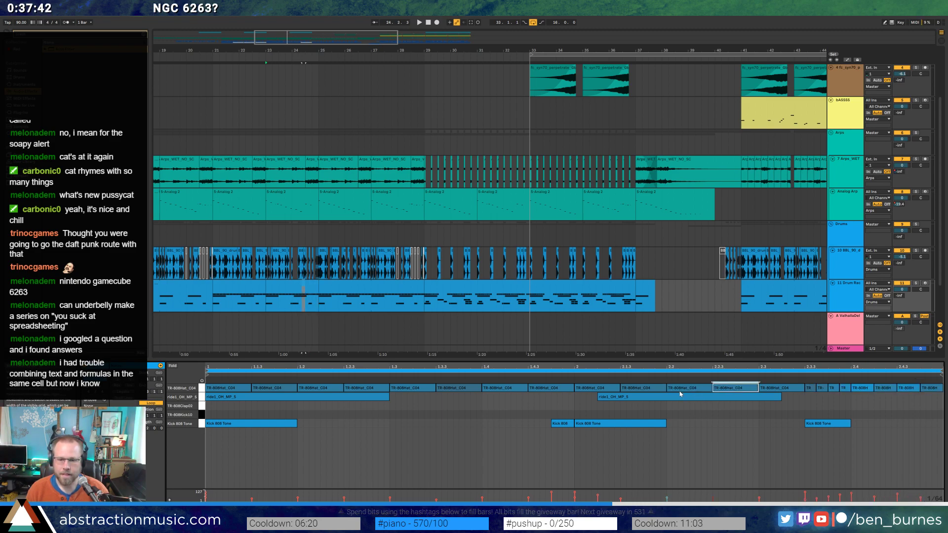
{"action": "left_click", "coordinate": [453, 409]}
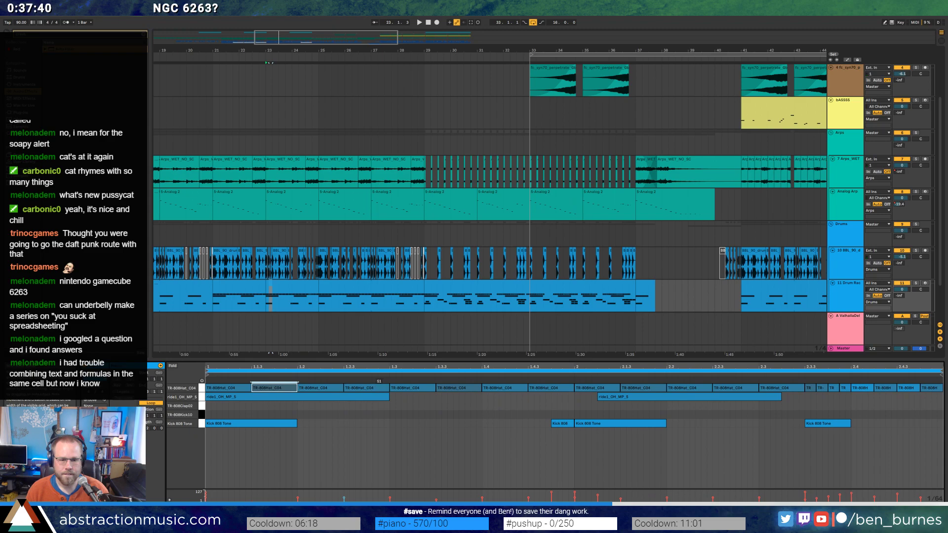
{"action": "left_click", "coordinate": [442, 388]}
{"action": "key", "text": "space"}
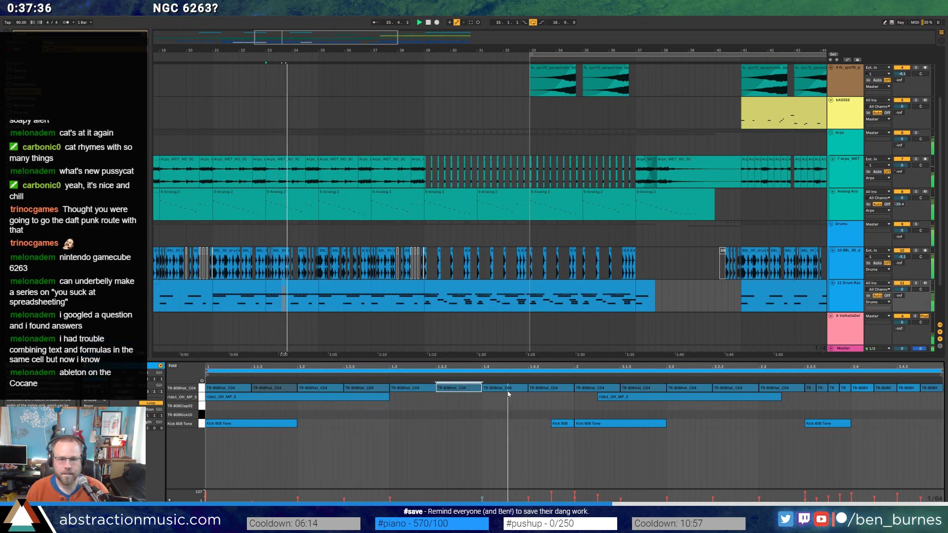
Go through the drum clips at bars 23, 27 and 21, play from bar 21 and check their hat patterns.
{"action": "left_click", "coordinate": [296, 298]}
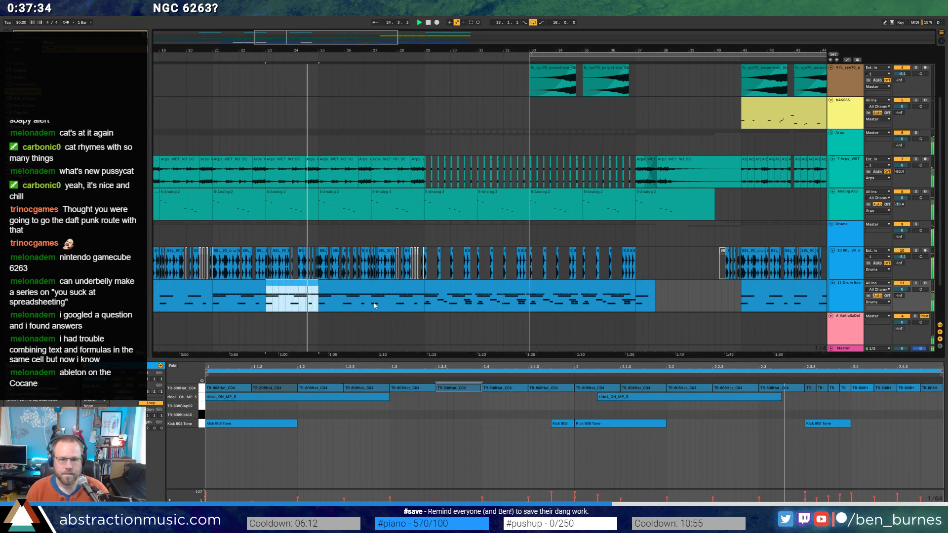
{"action": "left_click", "coordinate": [389, 302]}
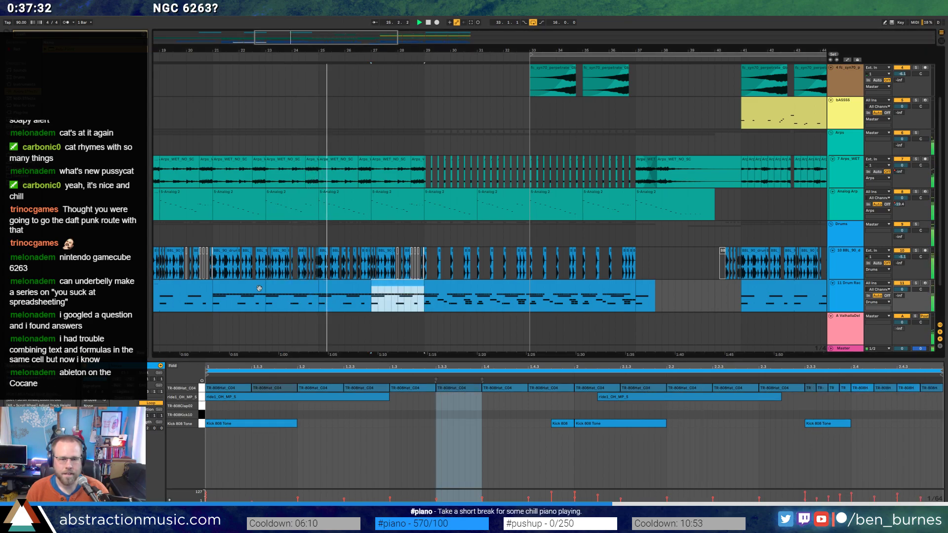
{"action": "key", "text": "space"}
{"action": "left_click", "coordinate": [259, 288]}
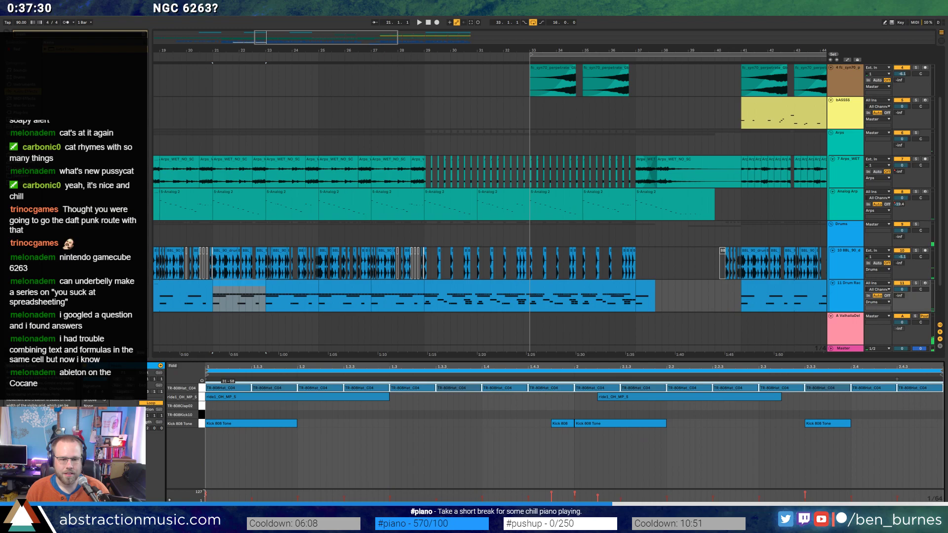
{"action": "key", "text": "space"}
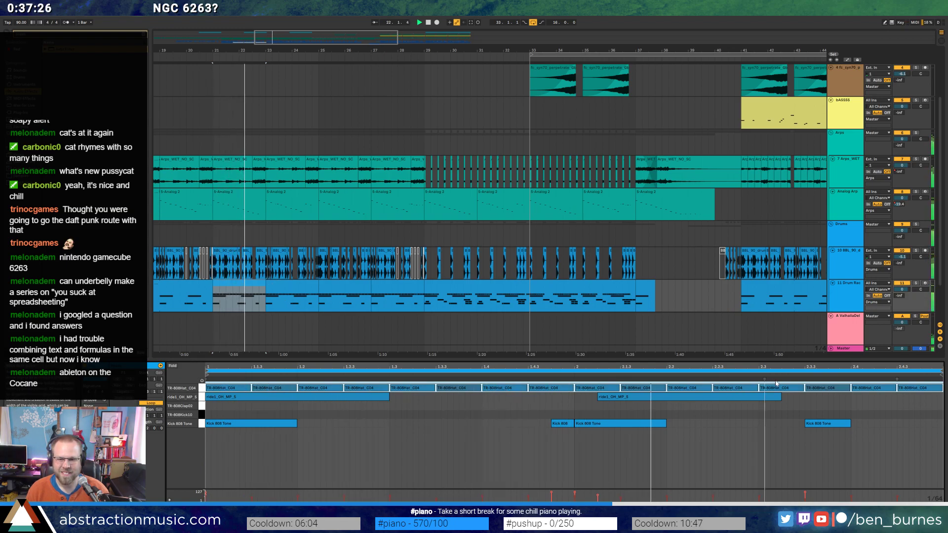
{"action": "left_click_drag", "start_coordinate": [780, 390], "coordinate": [207, 390]}
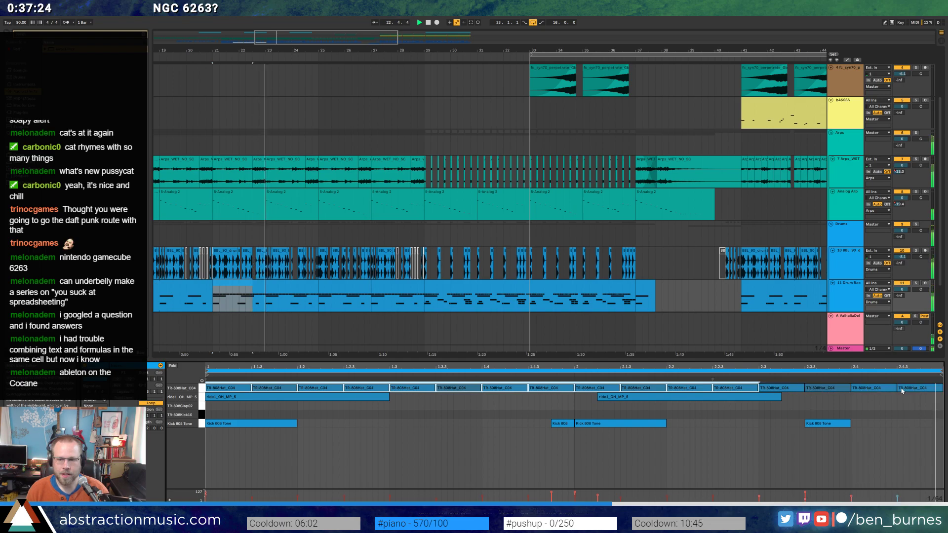
{"action": "key", "text": "ctrl+d"}
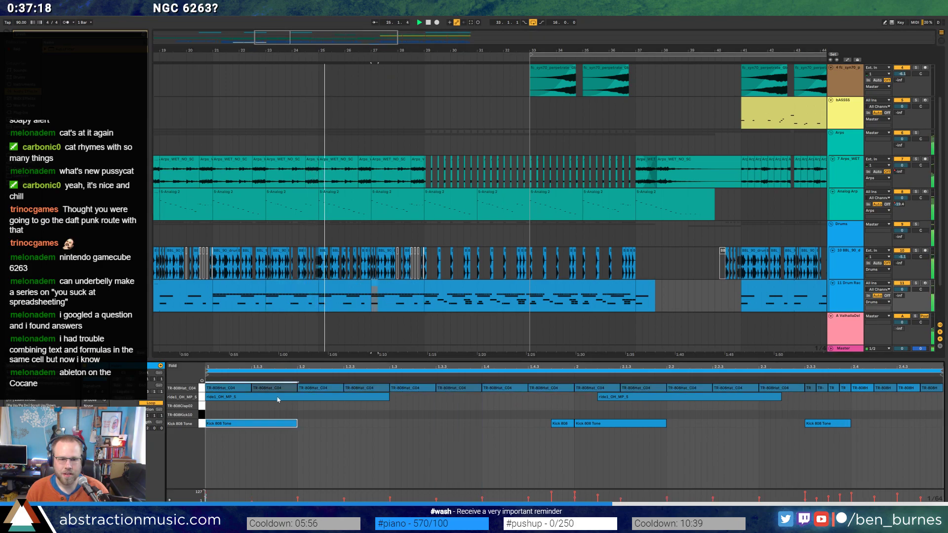
Split the hat at 1.1.3 in the bar 27 drum clip into one sixteenth and two thirty-second notes.
{"action": "left_click", "coordinate": [293, 389]}
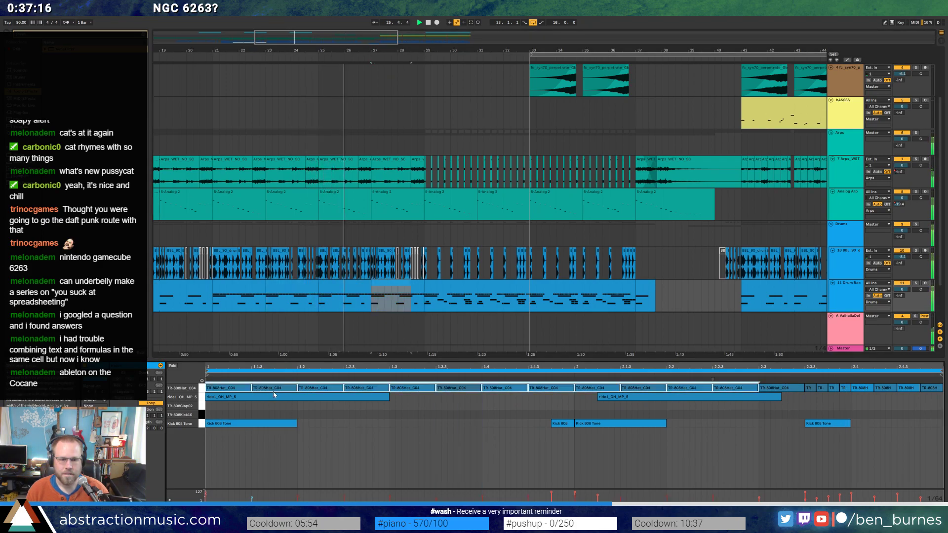
{"action": "mouse_move", "coordinate": [296, 388]}
{"action": "left_mouse_down"}
{"action": "mouse_move", "coordinate": [274, 388]}
{"action": "mouse_move", "coordinate": [286, 388]}
{"action": "left_mouse_up"}
{"action": "key", "text": "ctrl+d"}
{"action": "key", "text": "ctrl+d"}
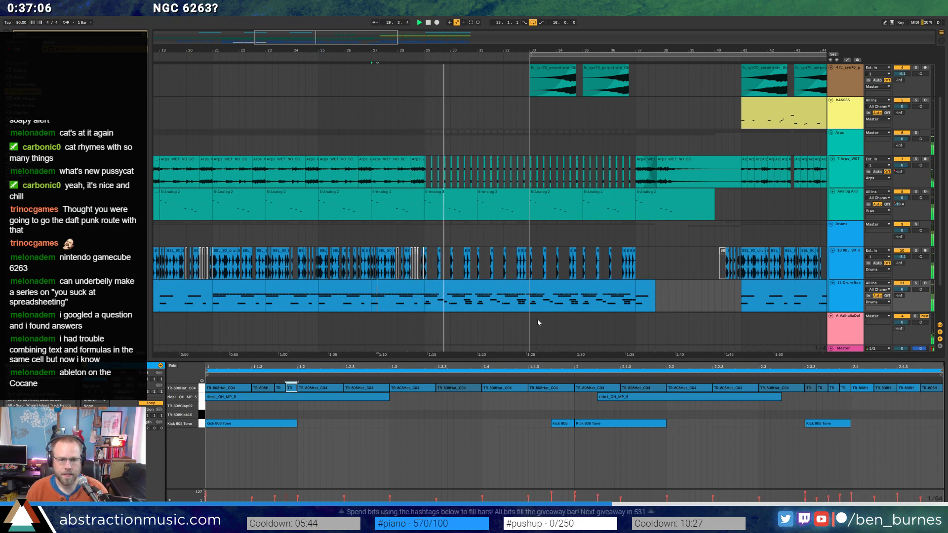
Show the drum rack's devices, stop playback and zoom the arrangement to the drum clip starting at bar 29.
{"action": "key", "text": "shift+Tab"}
{"action": "left_click", "coordinate": [478, 311]}
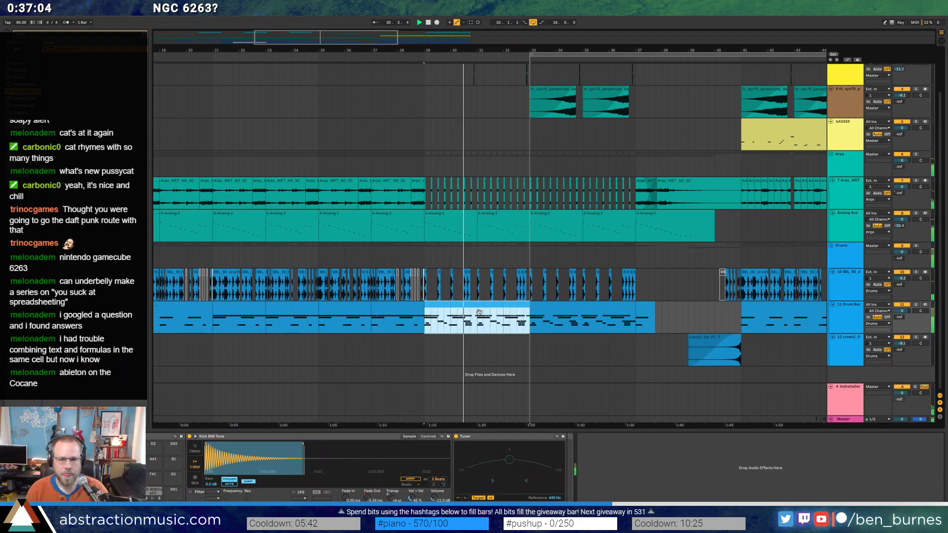
{"action": "key", "text": "space"}
{"action": "key", "text": "z"}
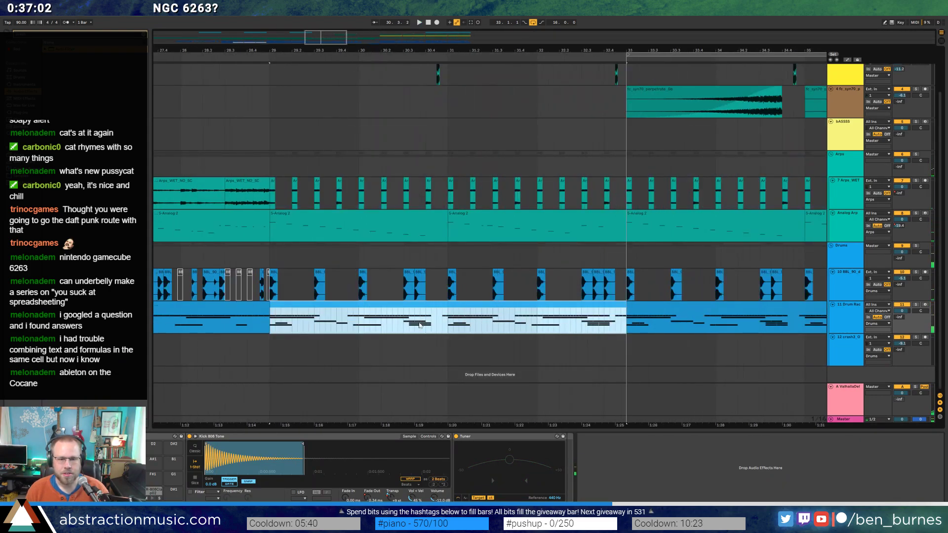
{"action": "left_click", "coordinate": [848, 399]}
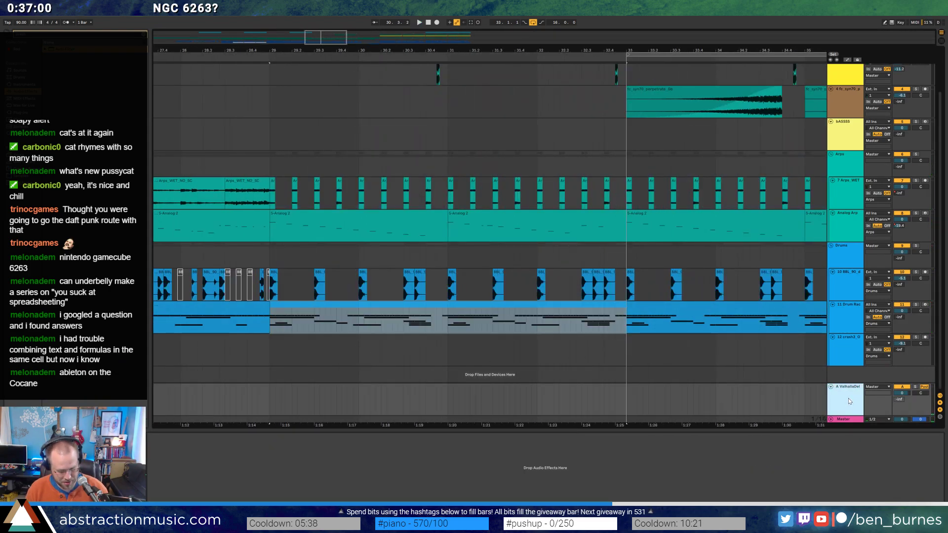
{"action": "key", "text": "ctrl+alt+t"}
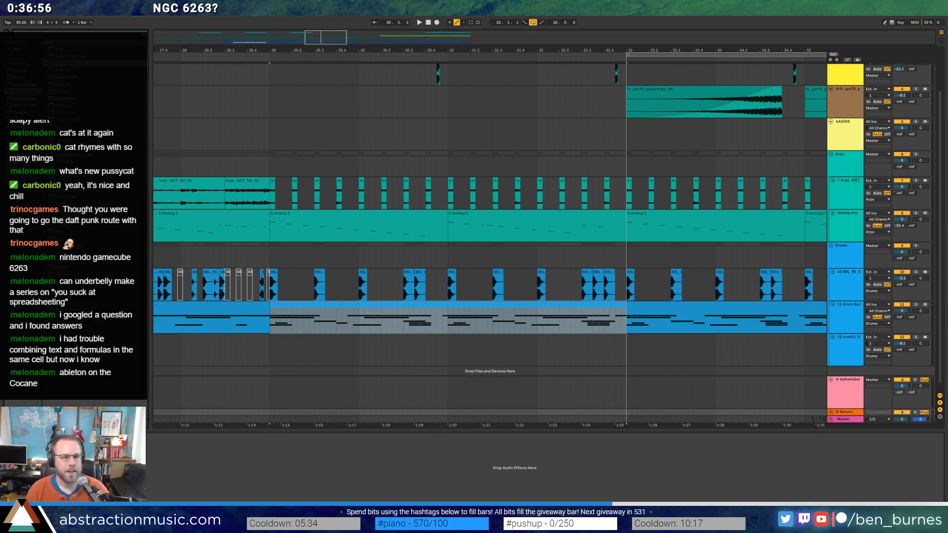
{"action": "left_click", "coordinate": [409, 310]}
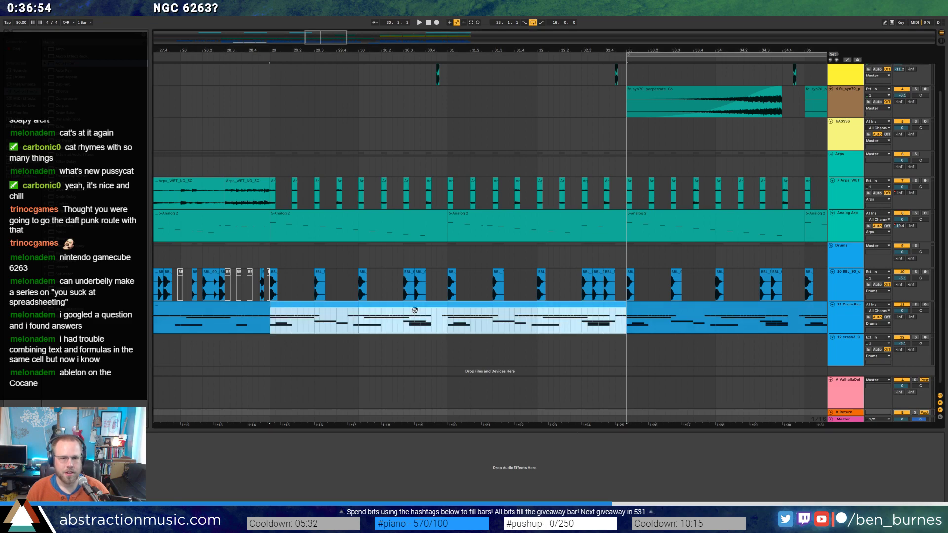
{"action": "scroll", "coordinate": [398, 325], "scroll_direction": "up", "scroll_amount": 5}
{"action": "left_click", "coordinate": [409, 329]}
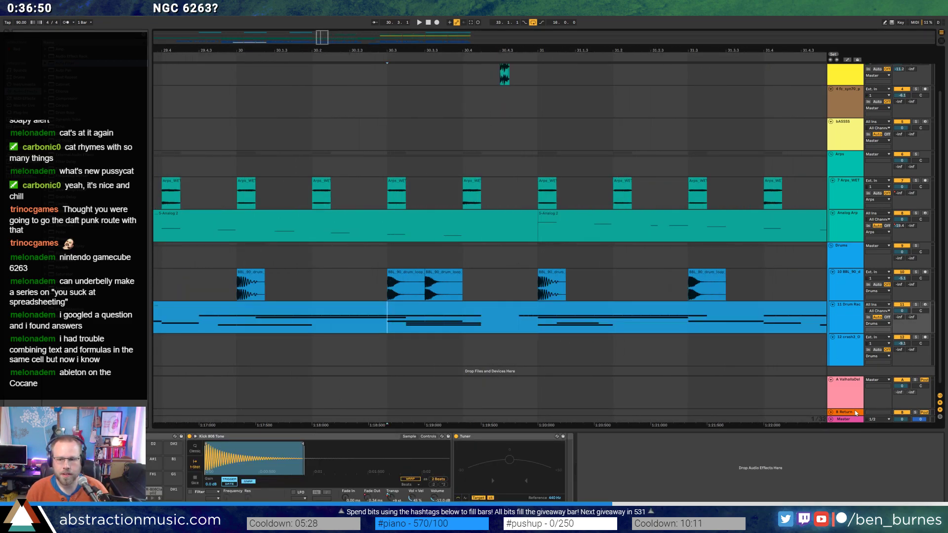
{"action": "left_click", "coordinate": [845, 412]}
{"action": "key", "text": "Delete"}
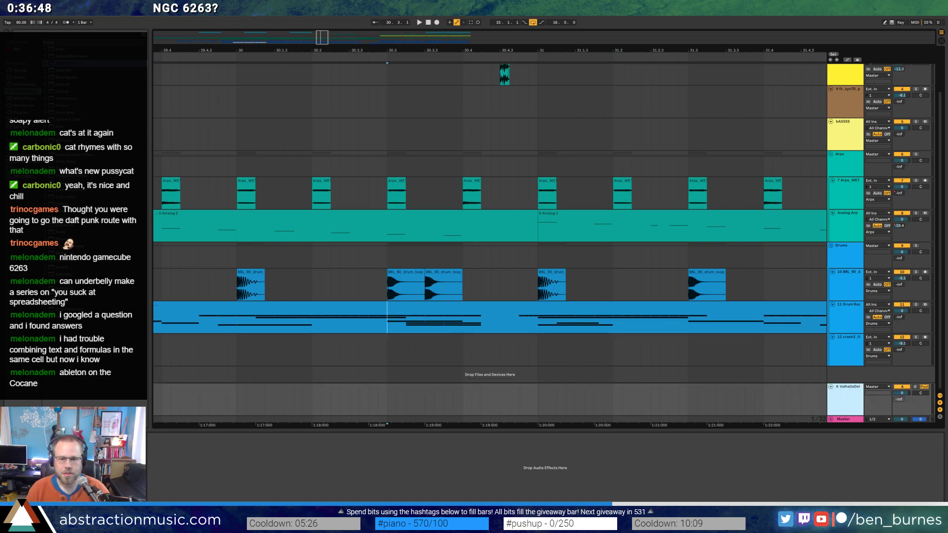
Show automation, raise the Drum Rack's Valhalla send to about -23 dB for a sixteenth note at 30.3, and play it.
{"action": "key", "text": "a"}
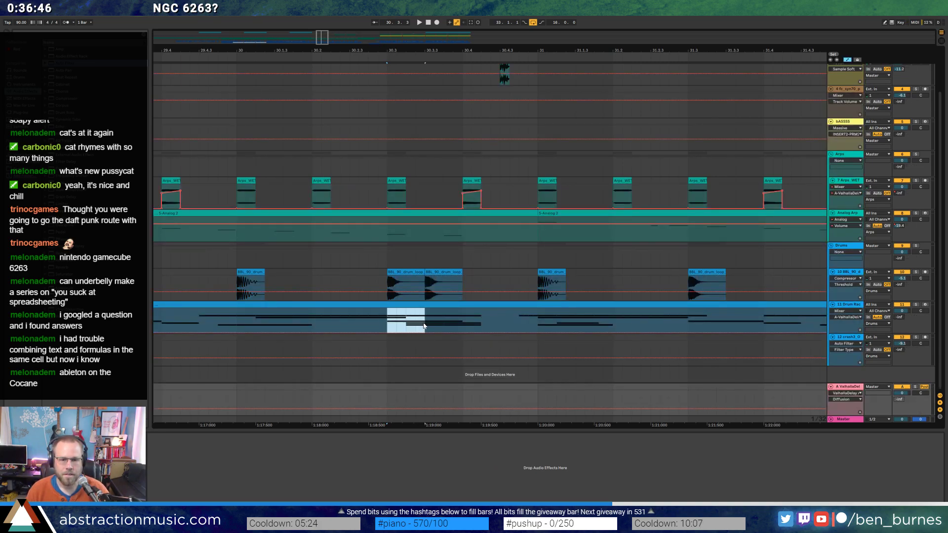
{"action": "left_click_drag", "start_coordinate": [423, 326], "coordinate": [409, 326]}
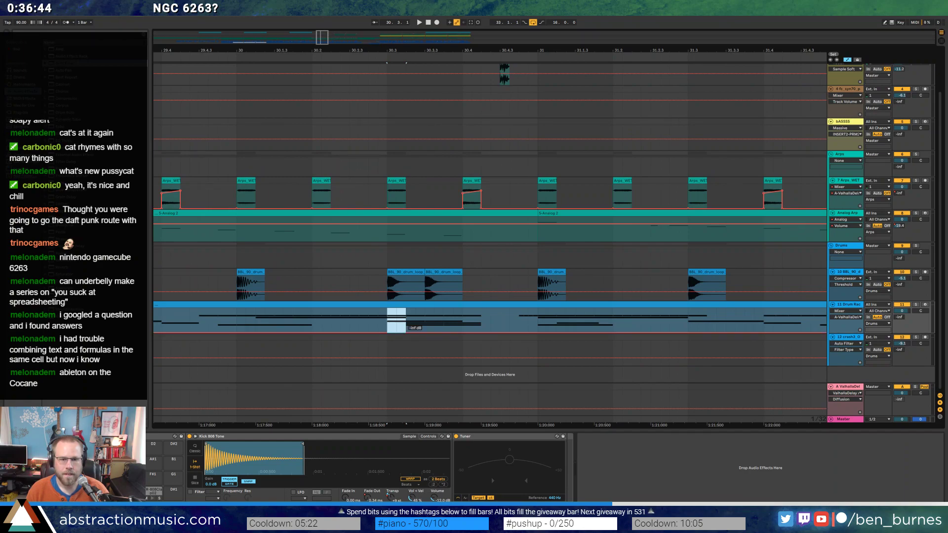
{"action": "left_click", "coordinate": [348, 322]}
{"action": "key", "text": "space"}
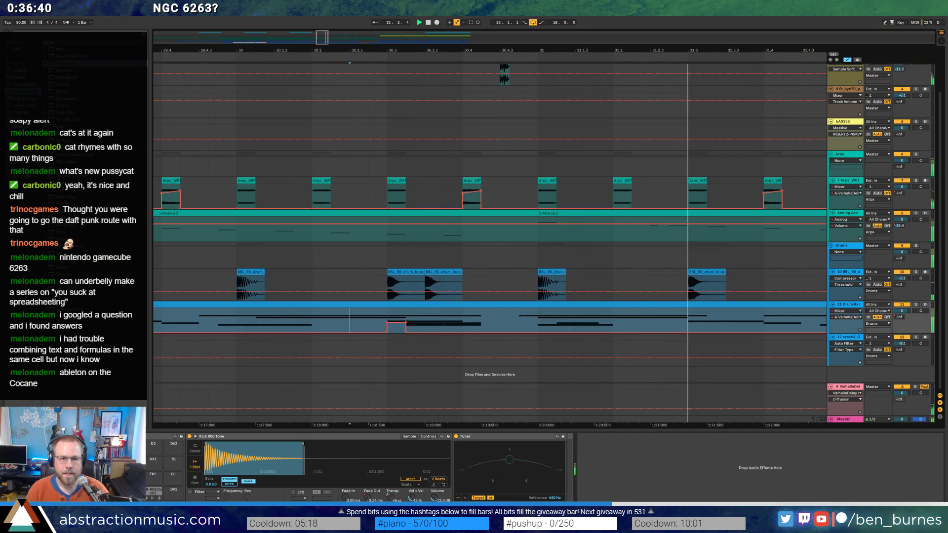
Copy the Drum Rack's send automation bump at 30.3 to 32.3, 34.3 and 36.3.
{"action": "key", "text": "minus"}
{"action": "left_click_drag", "start_coordinate": [460, 50], "coordinate": [391, 51]}
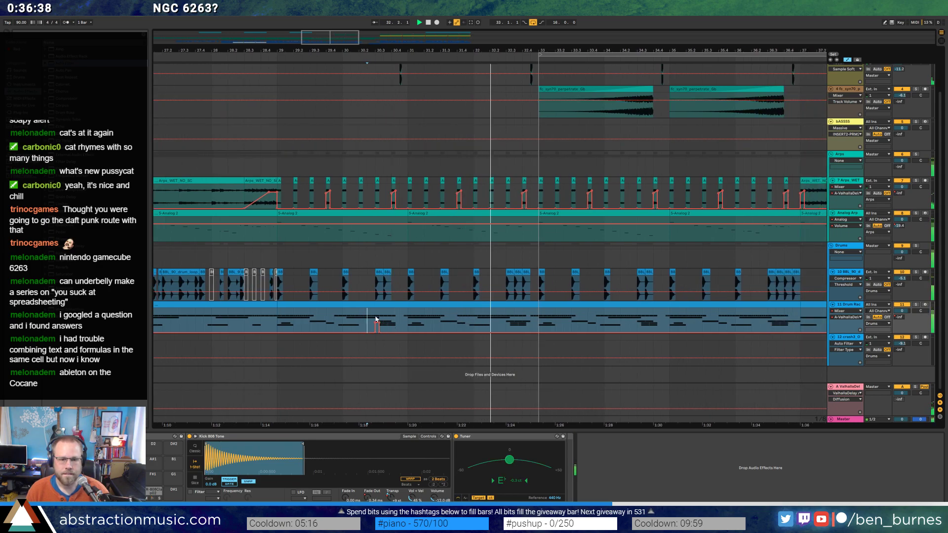
{"action": "left_click_drag", "start_coordinate": [375, 322], "coordinate": [511, 321]}
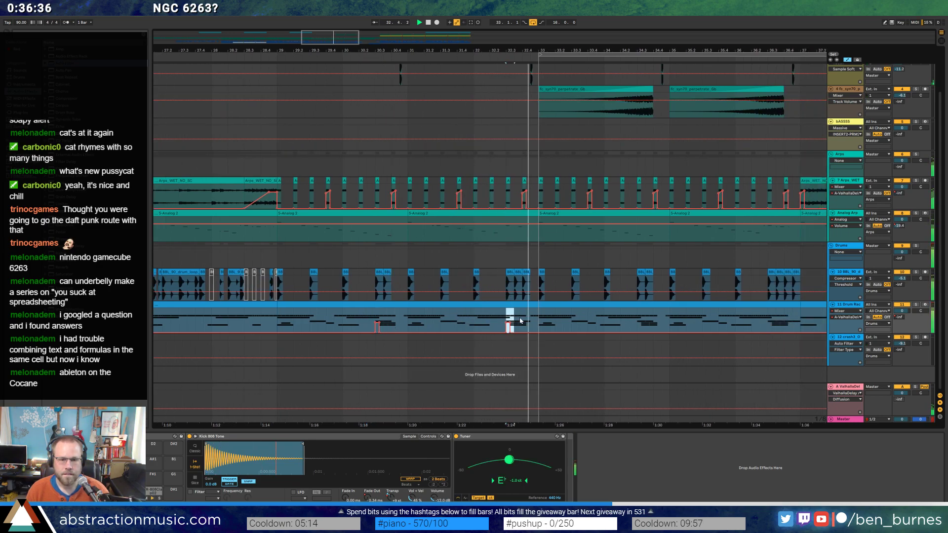
{"action": "left_click", "coordinate": [637, 324]}
{"action": "key", "text": "ctrl+v"}
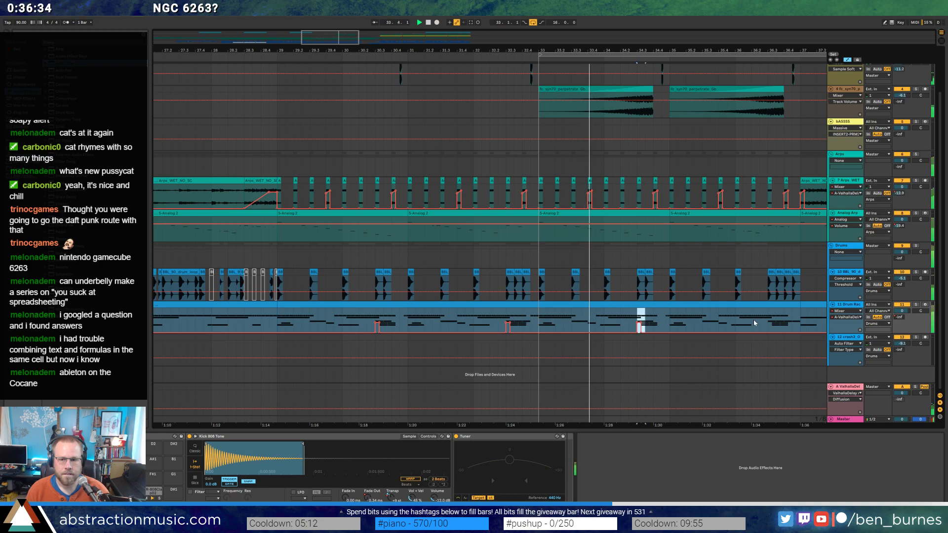
{"action": "left_click", "coordinate": [766, 320]}
{"action": "key", "text": "ctrl+v"}
{"action": "left_click", "coordinate": [718, 321]}
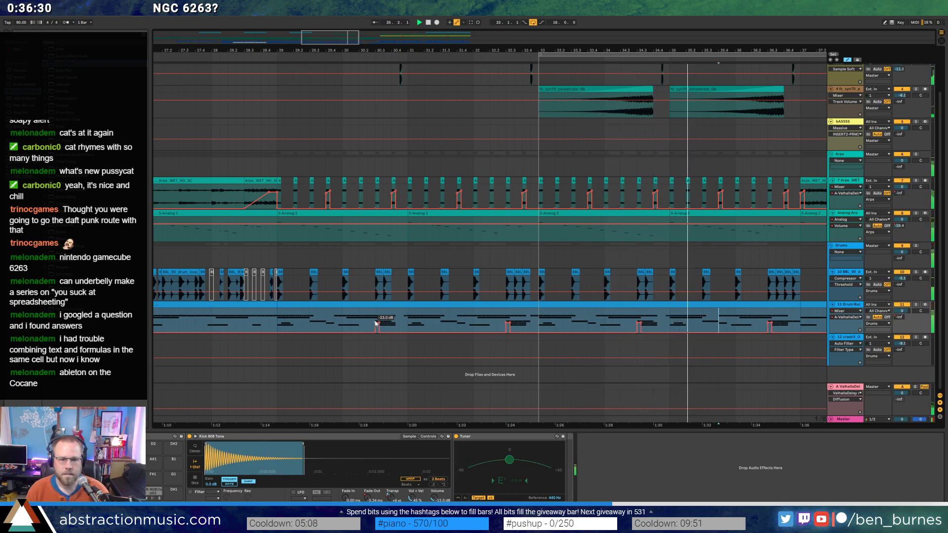
Raise the Drum Rack's send automation bump at 30.3 slightly higher and stop playback.
{"action": "scroll", "coordinate": [380, 323], "scroll_direction": "up", "scroll_amount": 5}
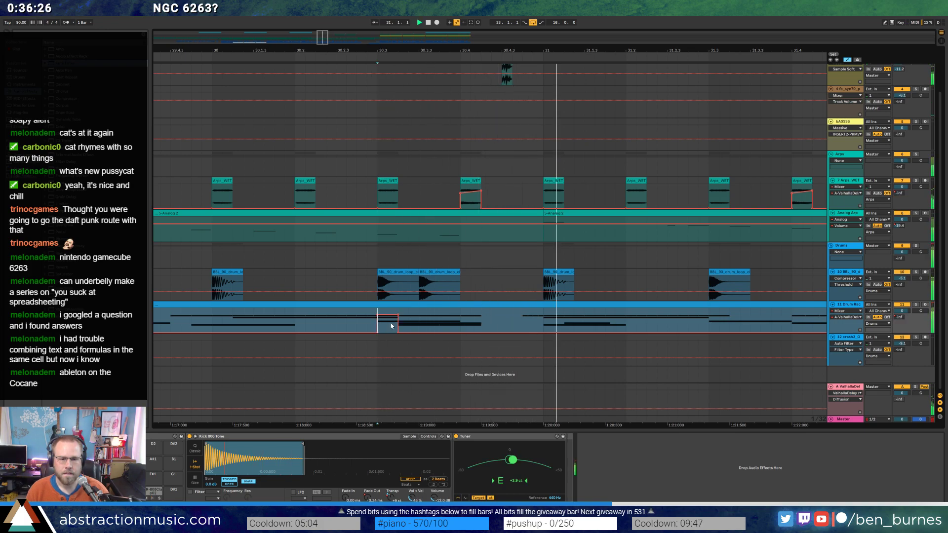
{"action": "left_click_drag", "start_coordinate": [387, 321], "coordinate": [390, 320]}
{"action": "key", "text": "space"}
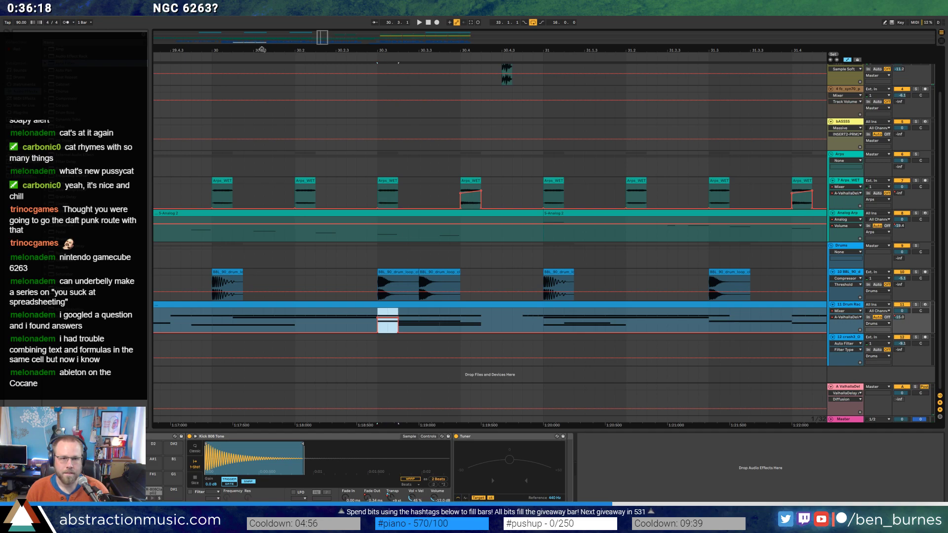
Play from bar 29 and raise the Drum Rack's send automation bumps at 32.3, 34.3 and 36.3 to match the one at 30.3.
{"action": "key", "text": "minus"}
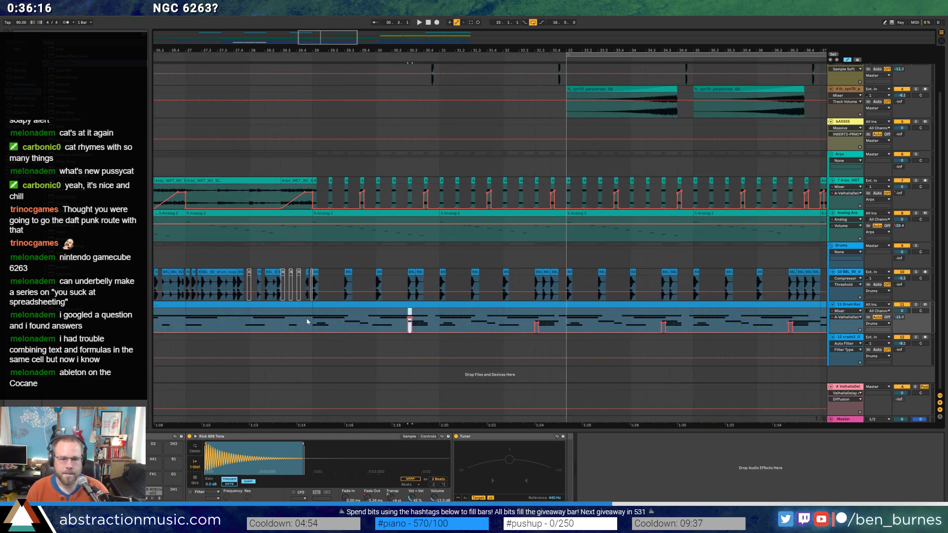
{"action": "left_click", "coordinate": [306, 321]}
{"action": "key", "text": "space"}
{"action": "key", "text": "minus"}
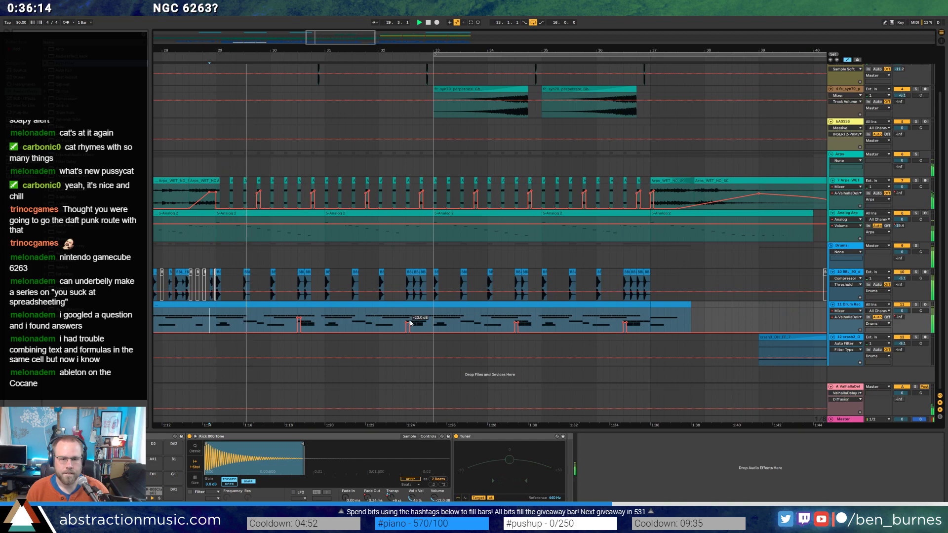
{"action": "left_click", "coordinate": [516, 318]}
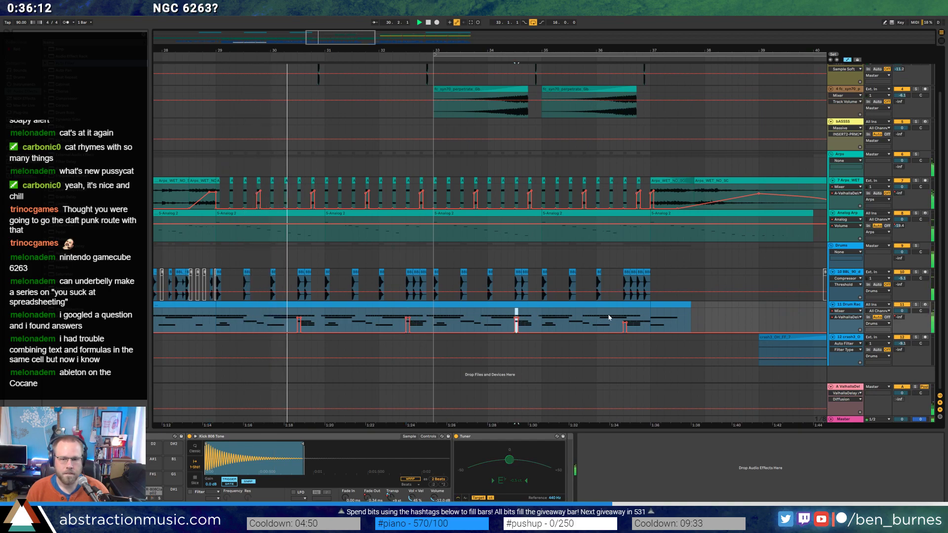
{"action": "left_click", "coordinate": [624, 321]}
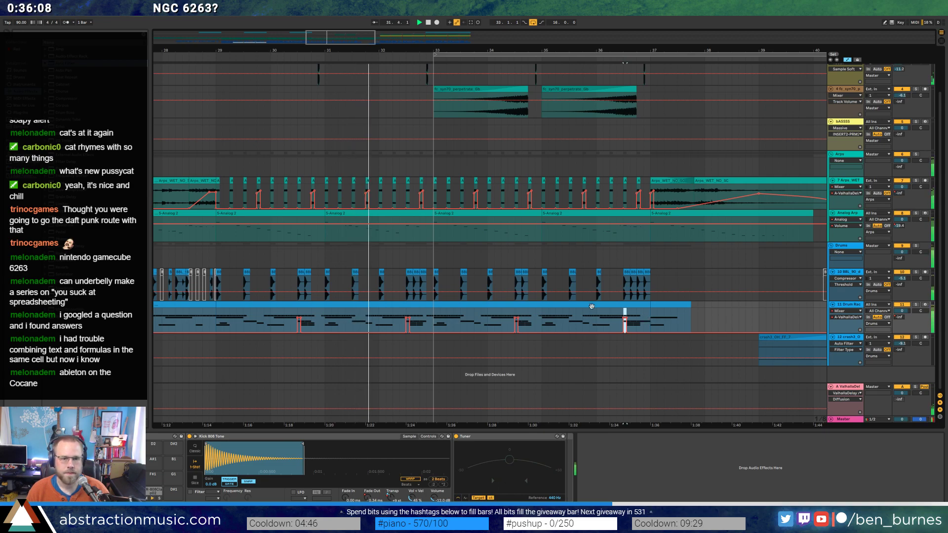
Hide the automation lanes and open the Analog arp clip at bar 35 in the note editor.
{"action": "key", "text": "a"}
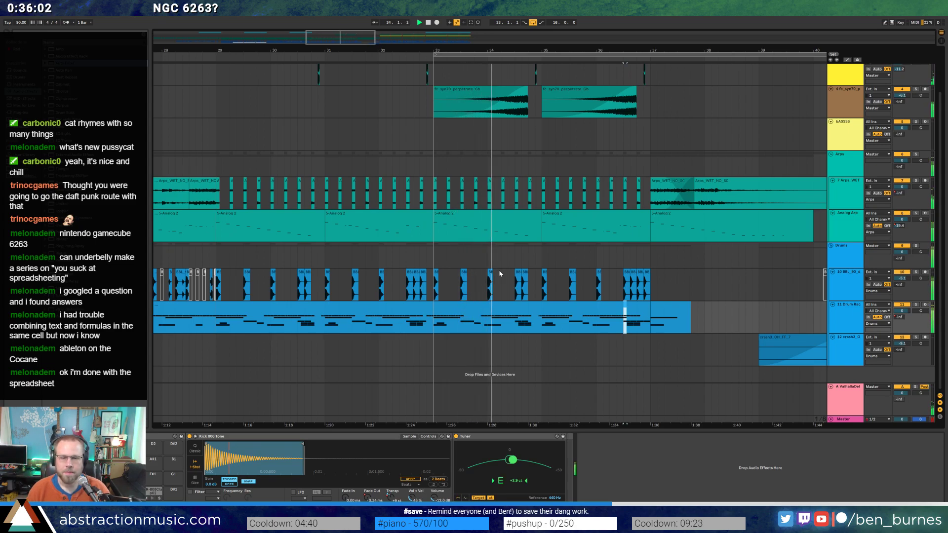
{"action": "key", "text": "minus"}
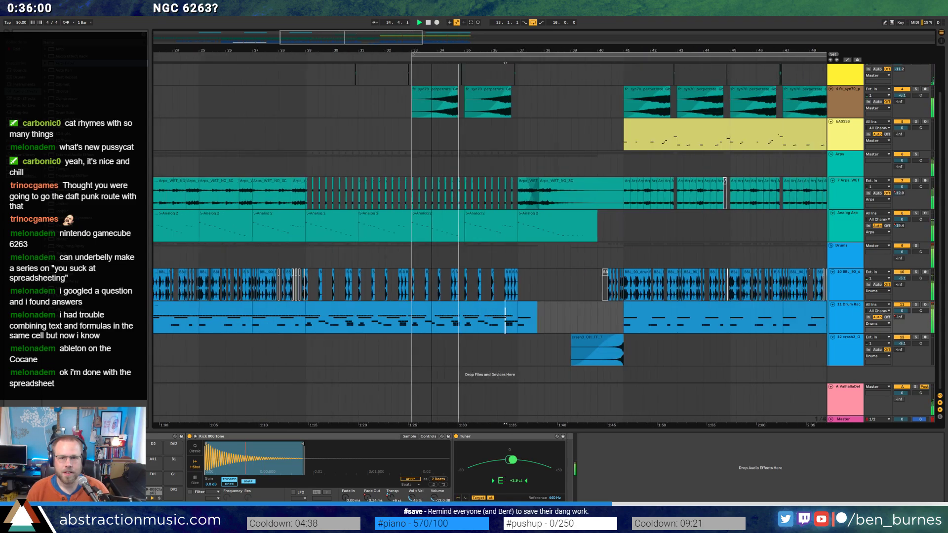
{"action": "left_click_drag", "start_coordinate": [522, 50], "coordinate": [564, 59]}
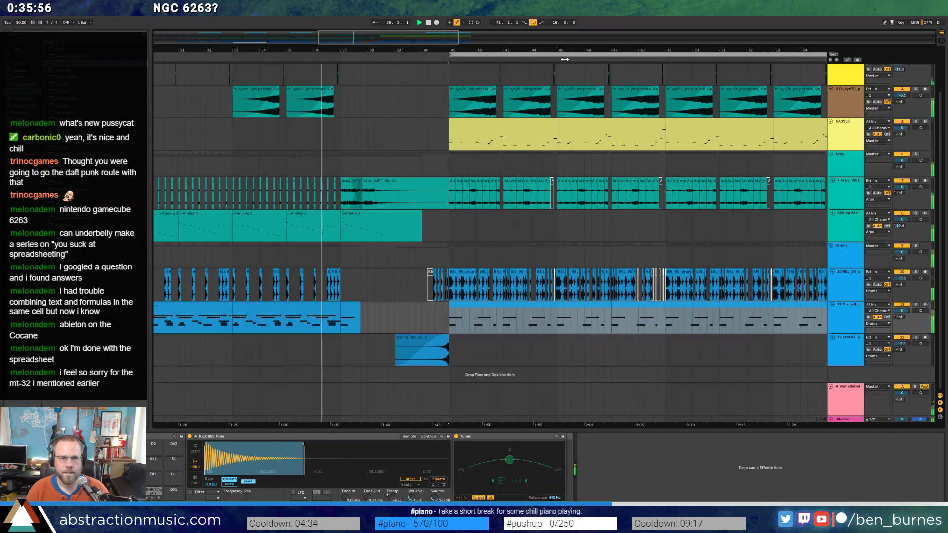
{"action": "double_click", "coordinate": [314, 226]}
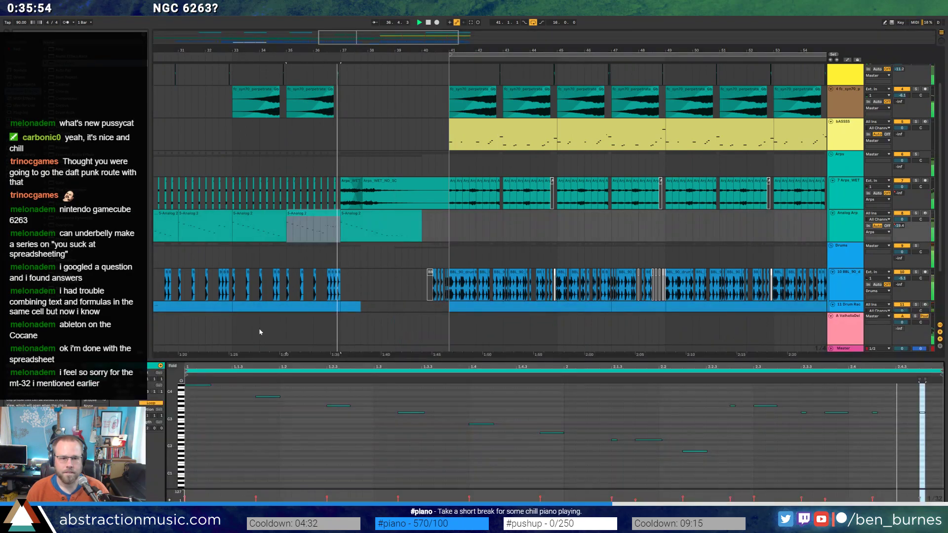
Add a short echo note after each of the first three long notes in the Analog clip, at about the same pitches.
{"action": "double_click", "coordinate": [237, 384]}
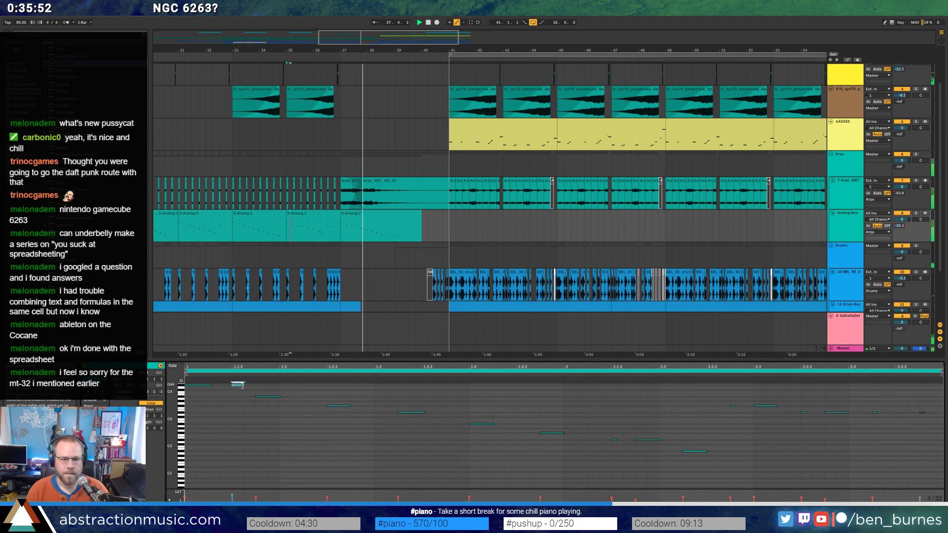
{"action": "left_click_drag", "start_coordinate": [243, 384], "coordinate": [240, 385]}
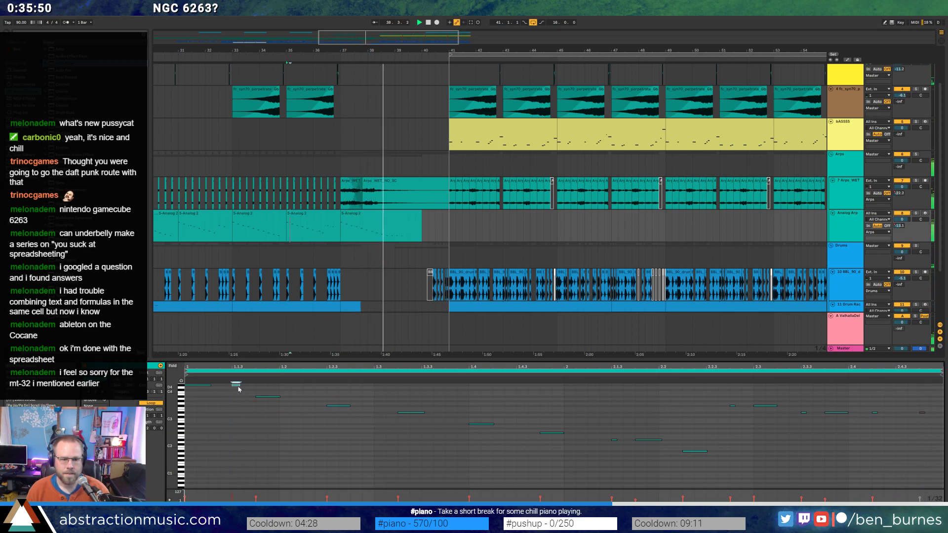
{"action": "double_click", "coordinate": [304, 392]}
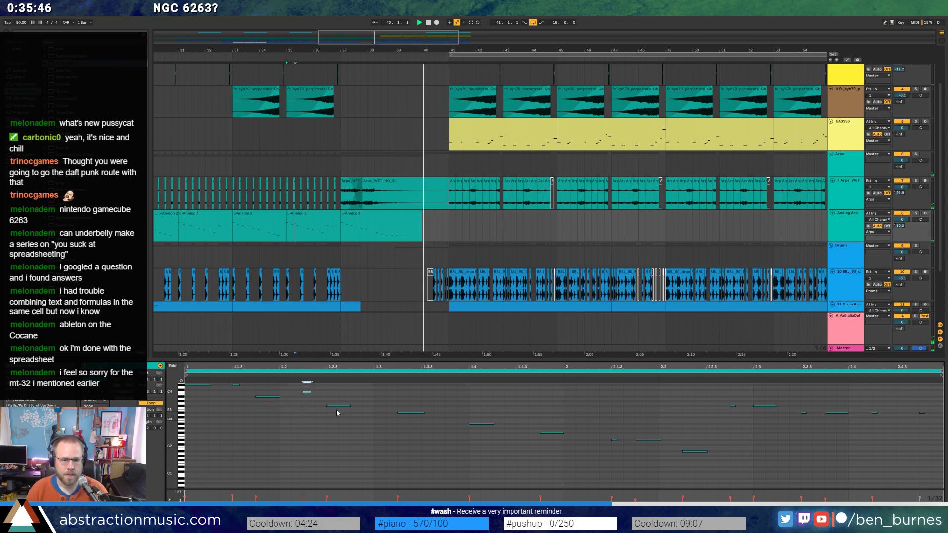
{"action": "key", "text": "Down"}
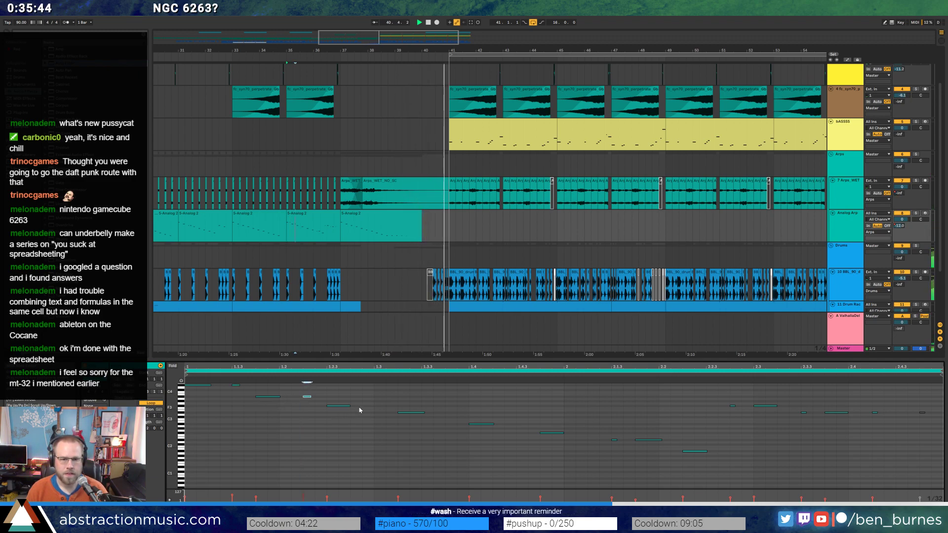
{"action": "left_click", "coordinate": [362, 397]}
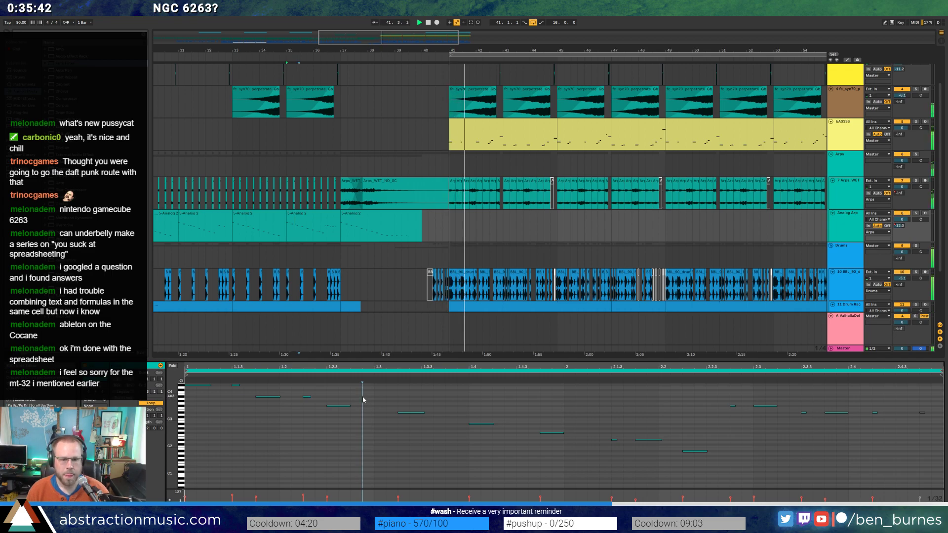
{"action": "double_click", "coordinate": [366, 384]}
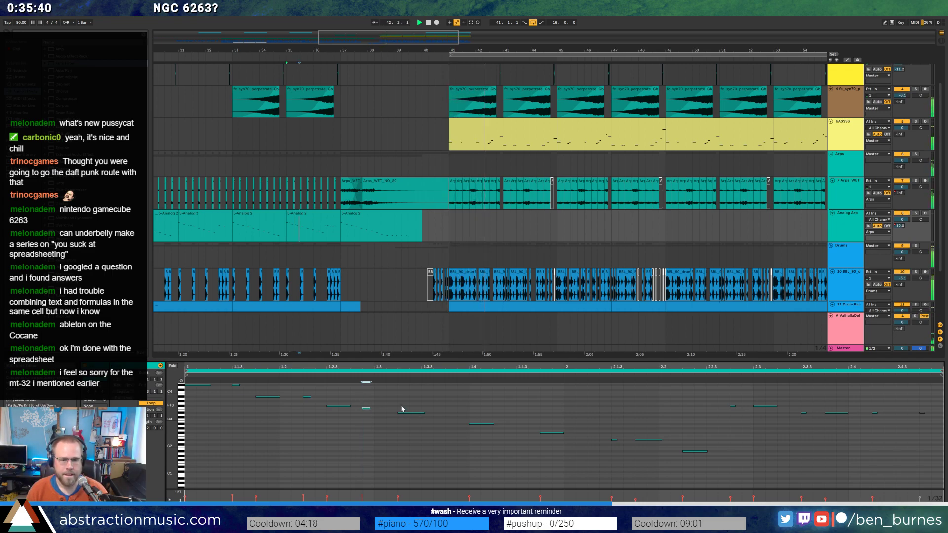
Open Massive on the yellow bass track, listen to the section from bar 41, and close the plug-in window.
{"action": "left_click", "coordinate": [472, 127]}
{"action": "key", "text": "shift+Tab"}
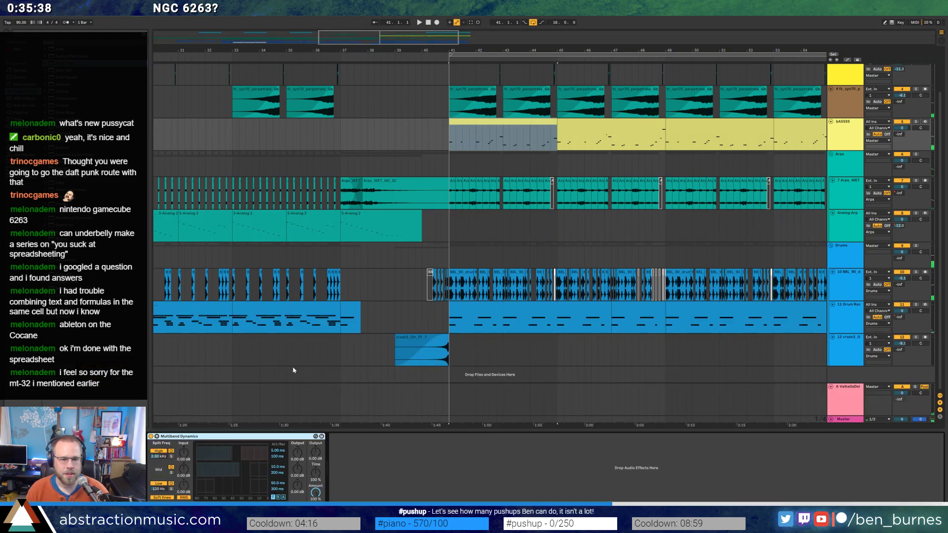
{"action": "key", "text": "ctrl+alt+p"}
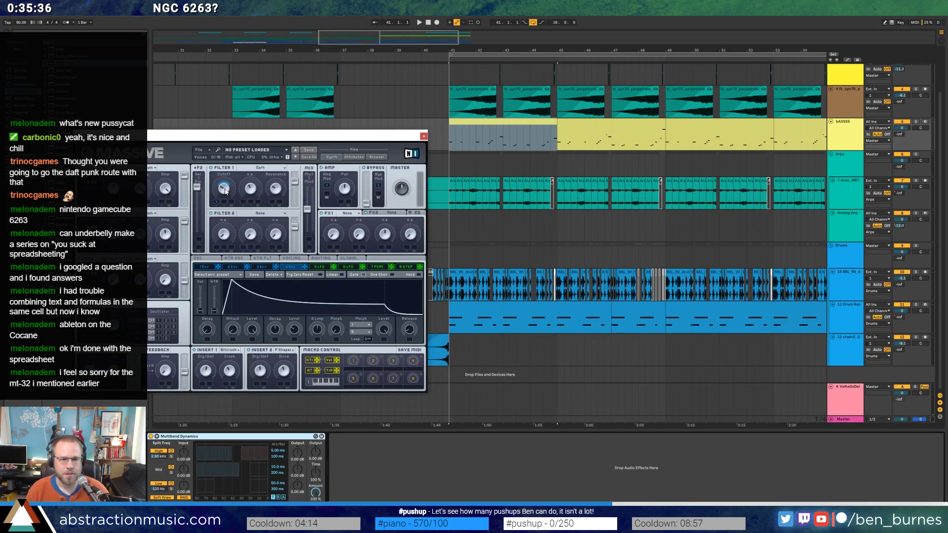
{"action": "key", "text": "space"}
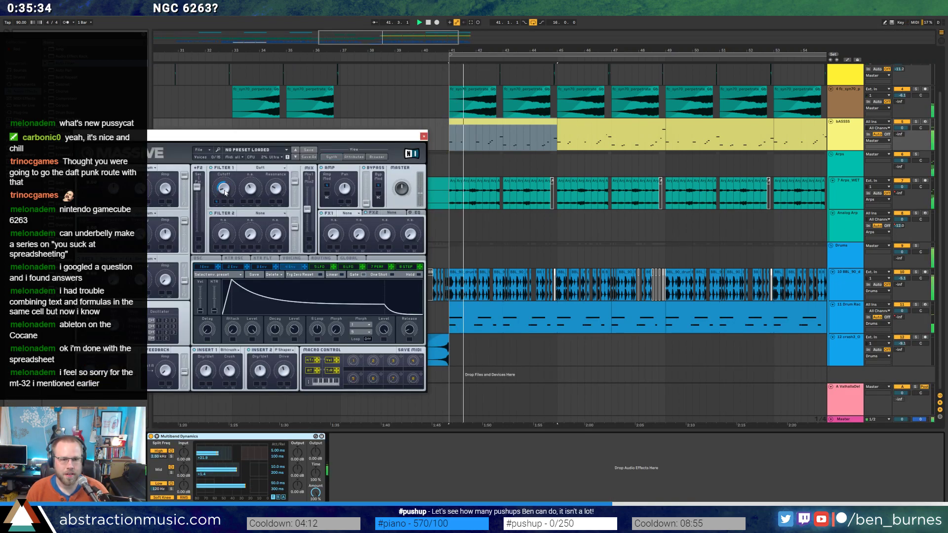
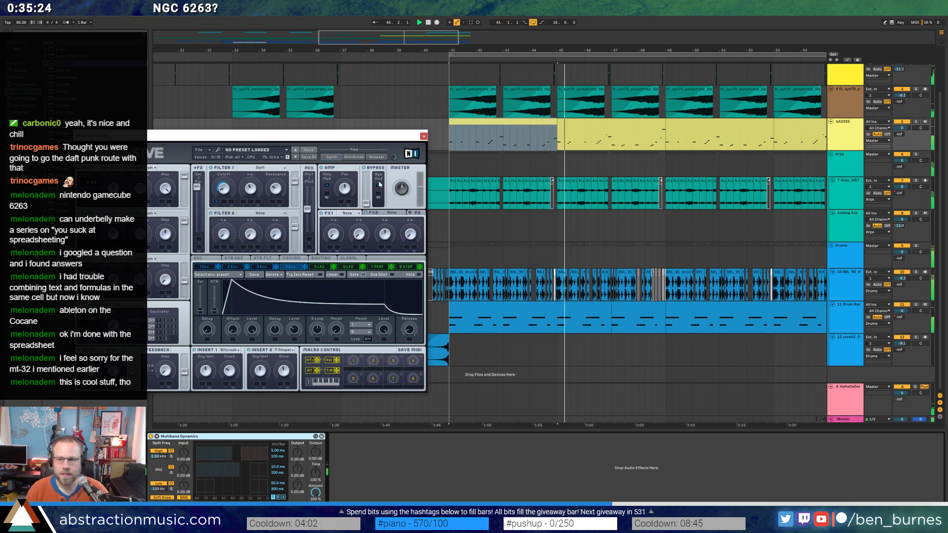
{"action": "key", "text": "space"}
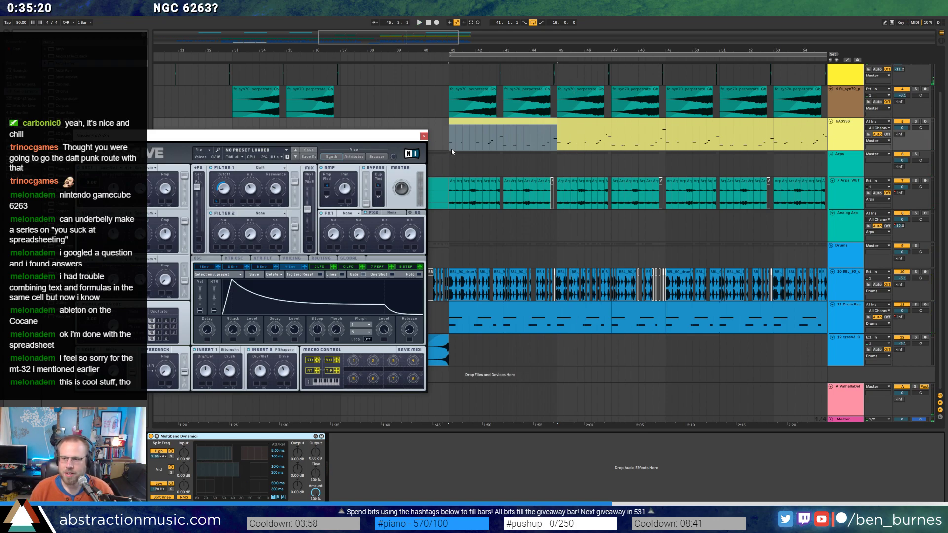
{"action": "left_click", "coordinate": [424, 136]}
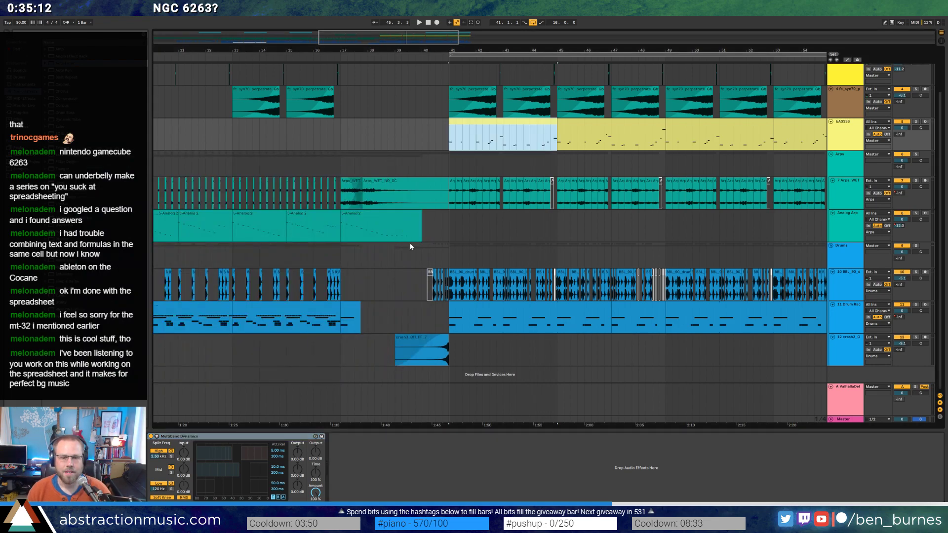
Reopen the Analog clip at bar 35, play it, and shift the third short echo note slightly later.
{"action": "left_click", "coordinate": [307, 307]}
{"action": "double_click", "coordinate": [324, 213]}
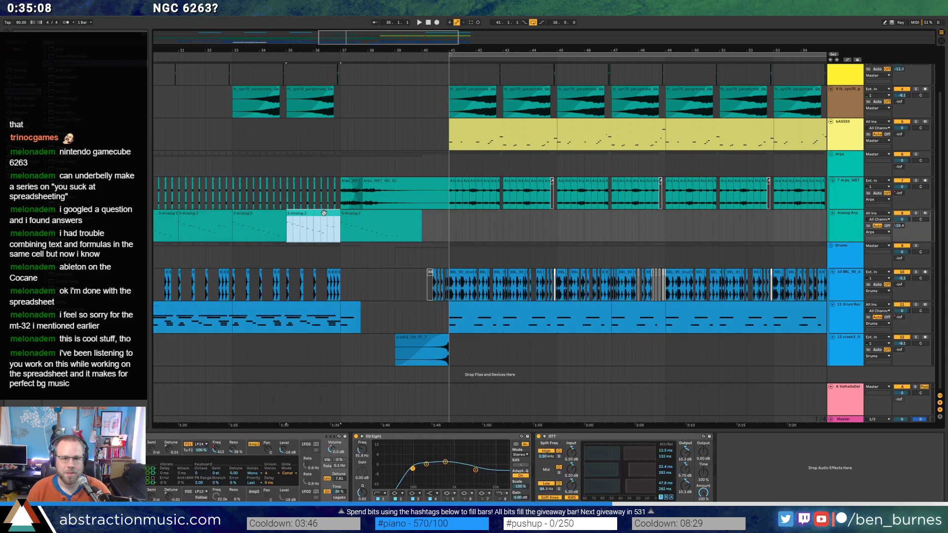
{"action": "key", "text": "space"}
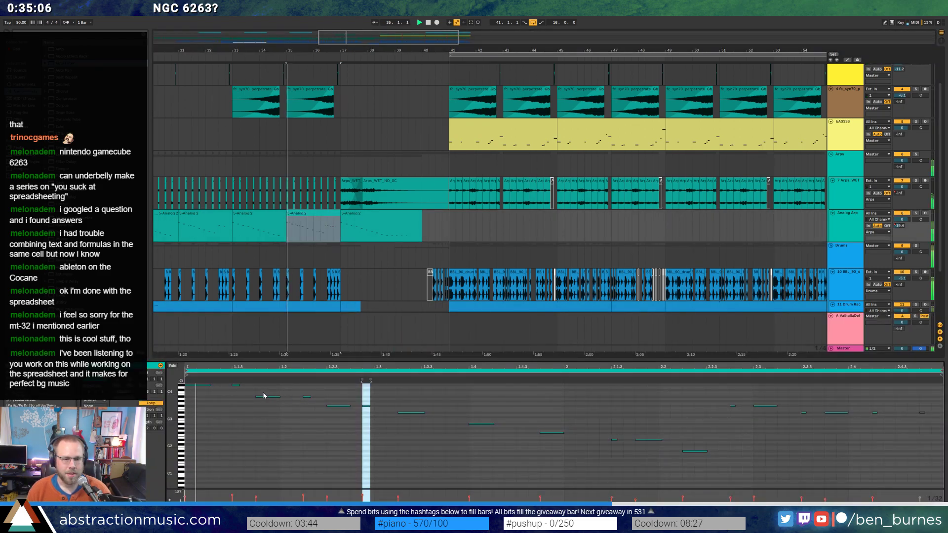
{"action": "left_click", "coordinate": [367, 405]}
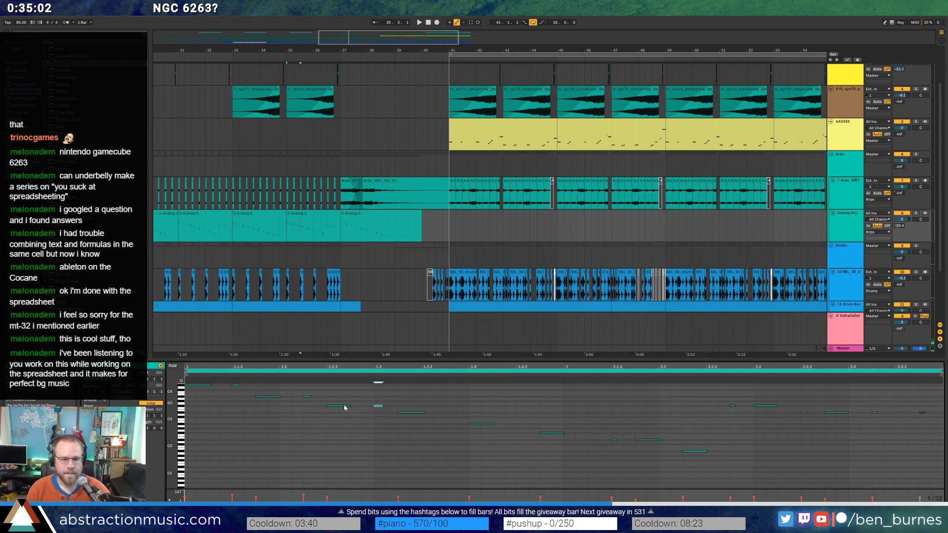
Try short echo notes after the next three long notes in the Analog clip and listen to the phrase.
{"action": "left_click_drag", "start_coordinate": [404, 400], "coordinate": [560, 471]}
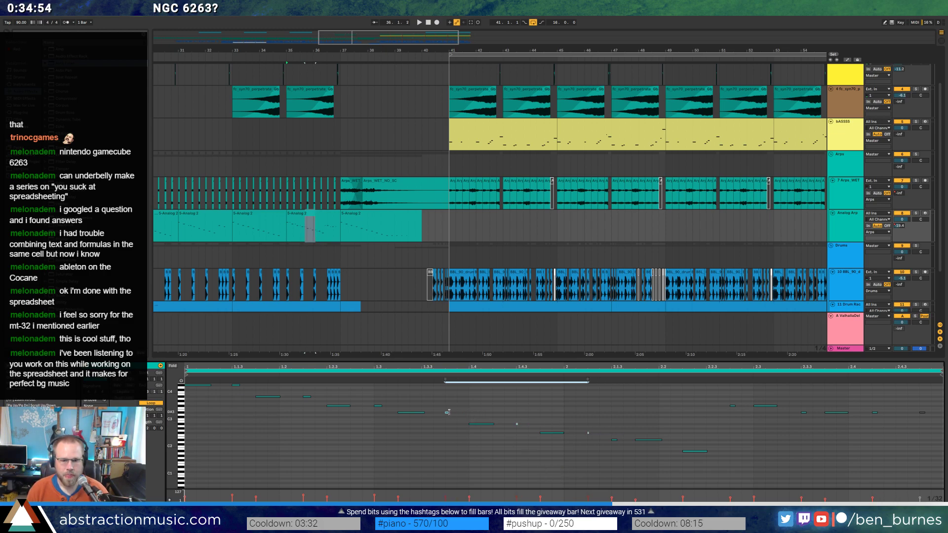
{"action": "key", "text": "space"}
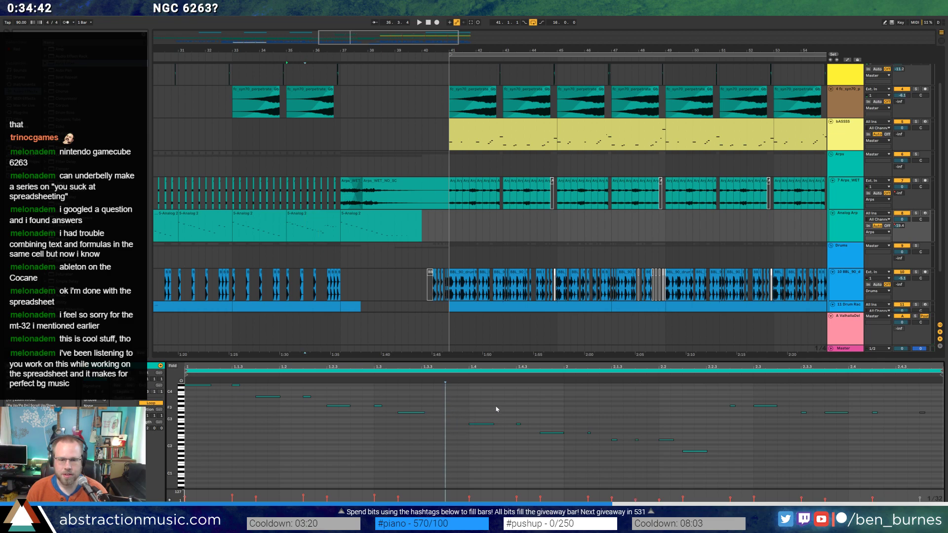
{"action": "key", "text": "space"}
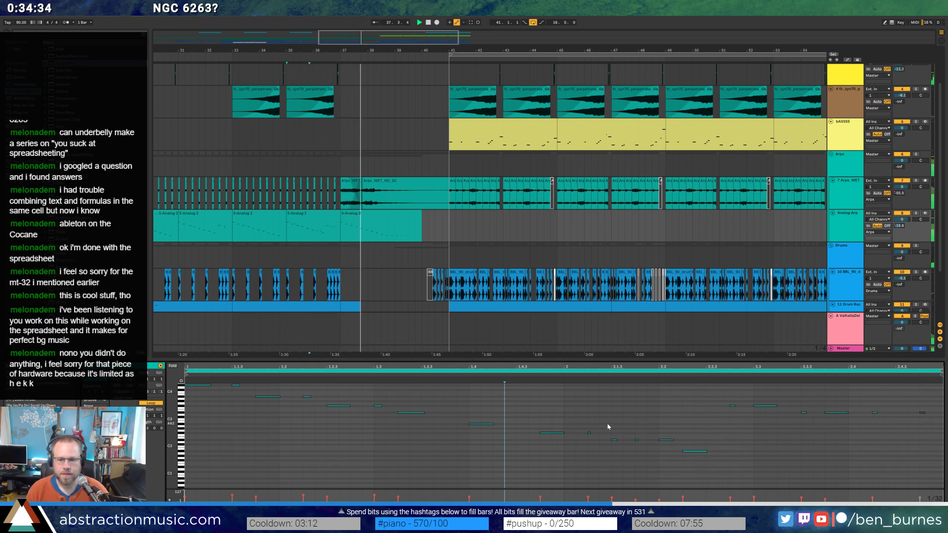
Remove the short notes near the start of the Analog clip's second bar.
{"action": "left_click_drag", "start_coordinate": [629, 431], "coordinate": [642, 452]}
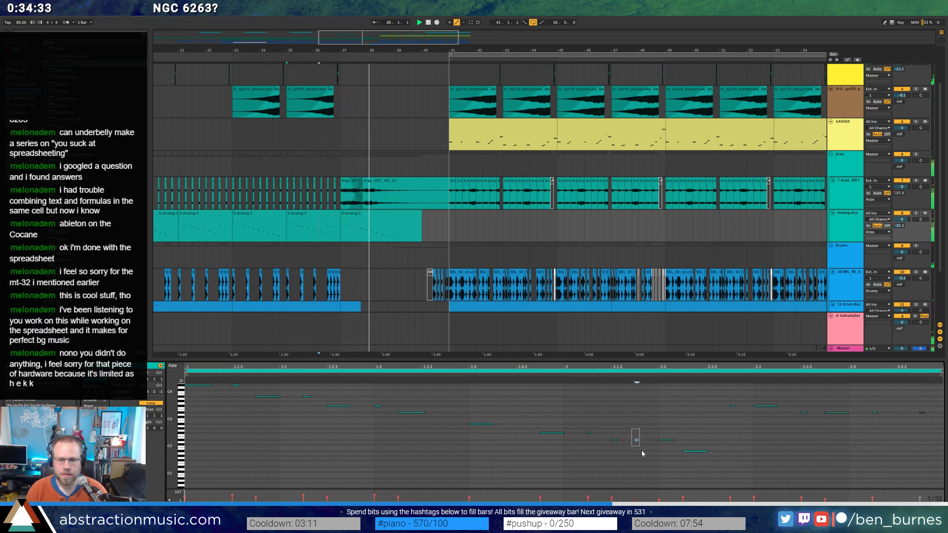
{"action": "double_click", "coordinate": [614, 439]}
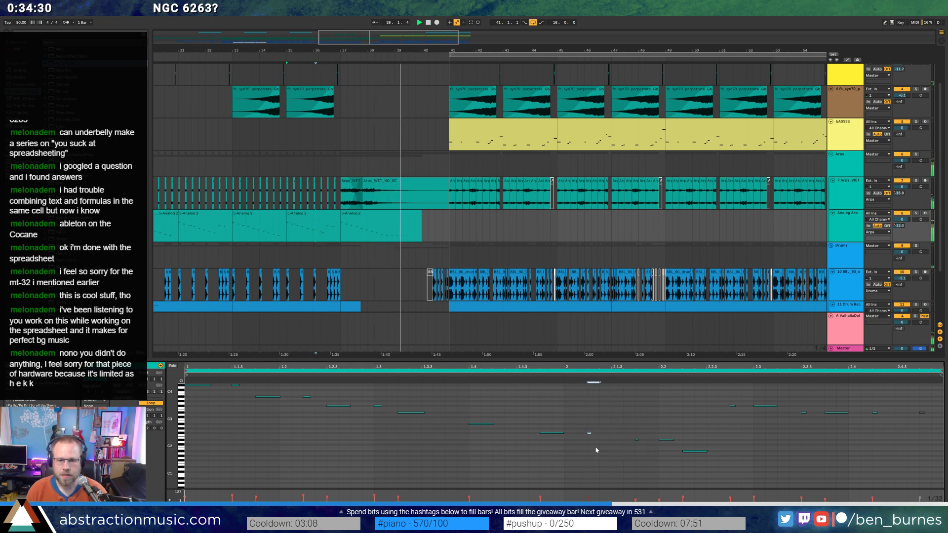
{"action": "double_click", "coordinate": [589, 433]}
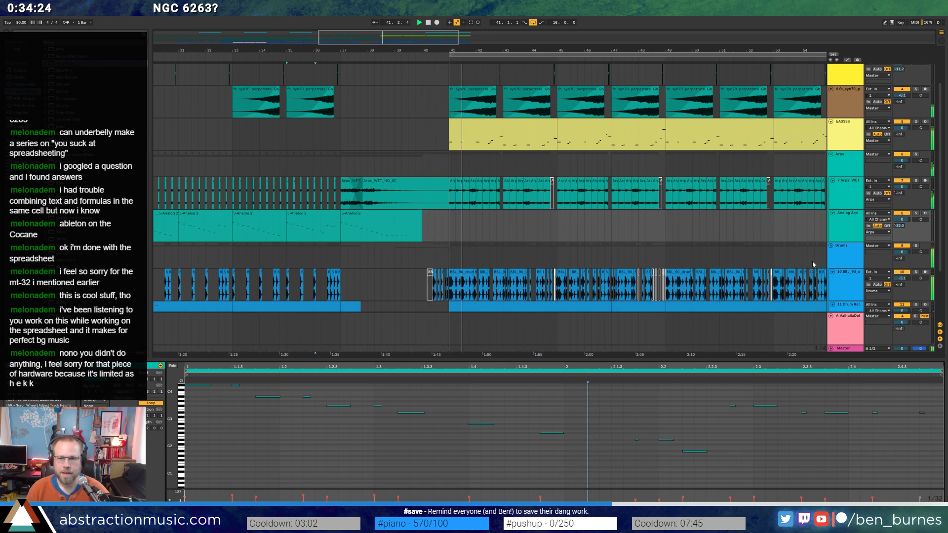
Stop playback, insert a MIDI track below the Analog arp track, and copy the Analog clip at bar 37 onto it.
{"action": "left_click", "coordinate": [845, 224]}
{"action": "key", "text": "space"}
{"action": "key", "text": "ctrl+shift+t"}
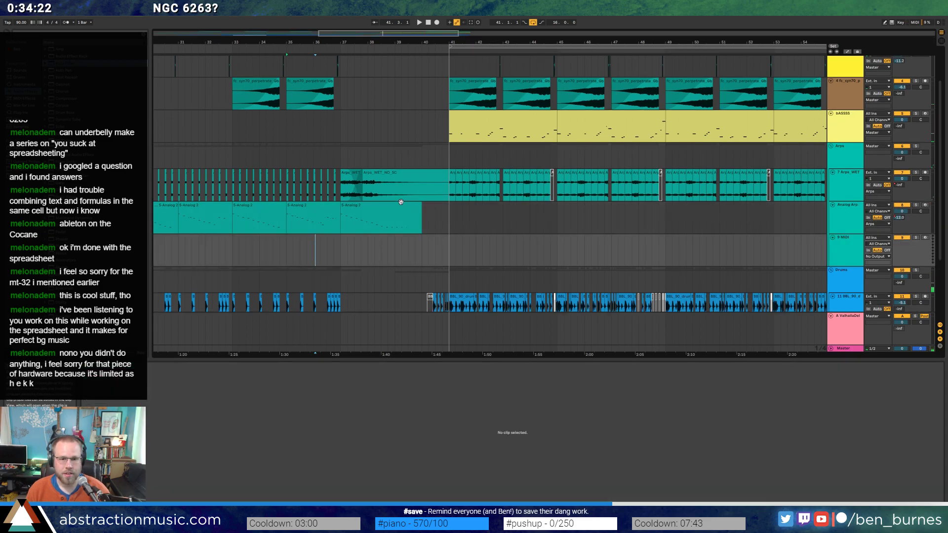
{"action": "left_click_drag", "start_coordinate": [387, 207], "coordinate": [387, 240]}
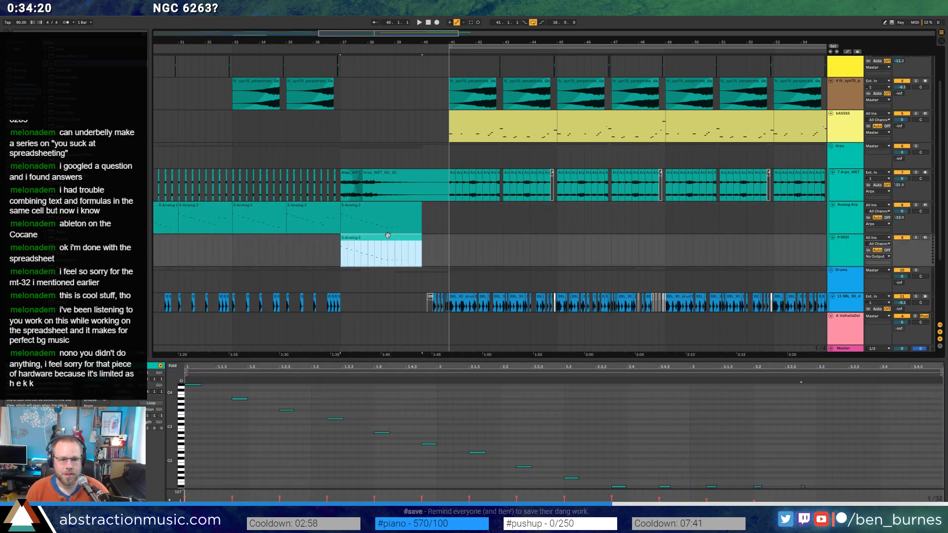
Load an Analog instrument on the new track and add a high-pass Auto Filter after it.
{"action": "key", "text": "Escape"}
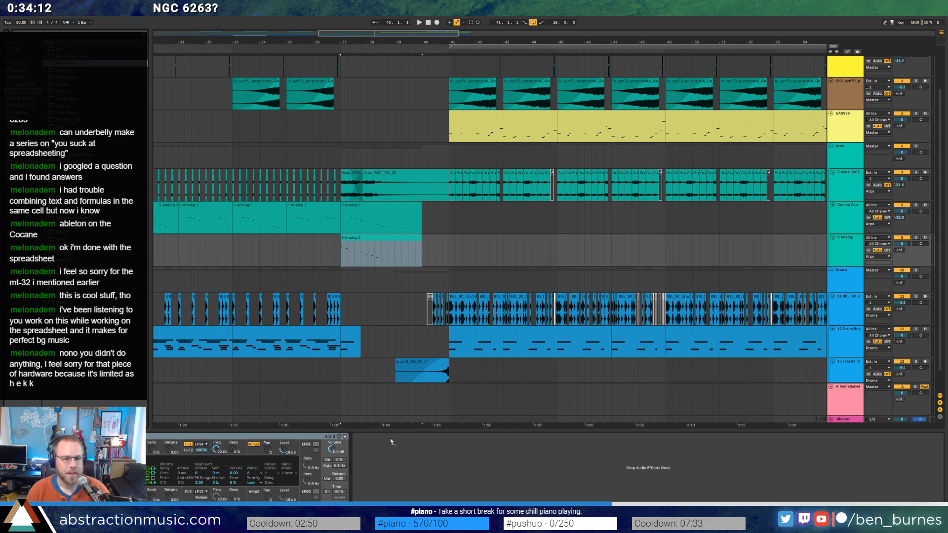
{"action": "left_click_drag", "start_coordinate": [391, 440], "coordinate": [393, 443]}
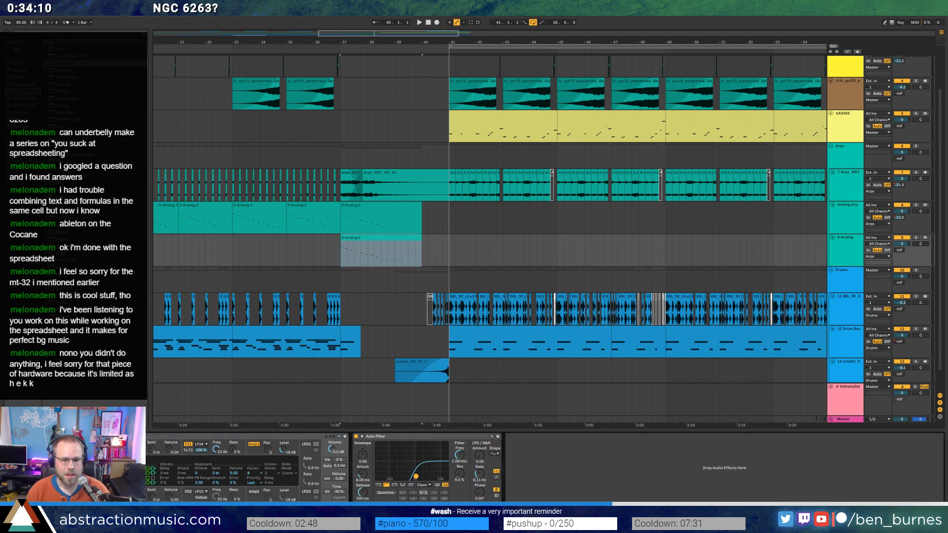
Play the copied clip, tune the Auto Filter's cutoff to about 1.1 kHz, and raise the resonance of Analog's first filter.
{"action": "key", "text": "space"}
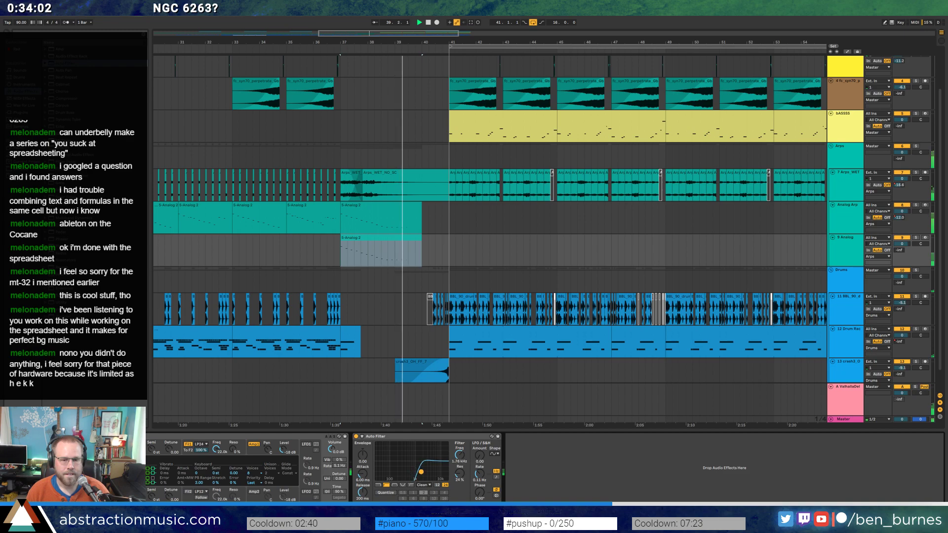
{"action": "left_click_drag", "start_coordinate": [414, 477], "coordinate": [417, 478]}
{"action": "left_click_drag", "start_coordinate": [237, 447], "coordinate": [237, 445]}
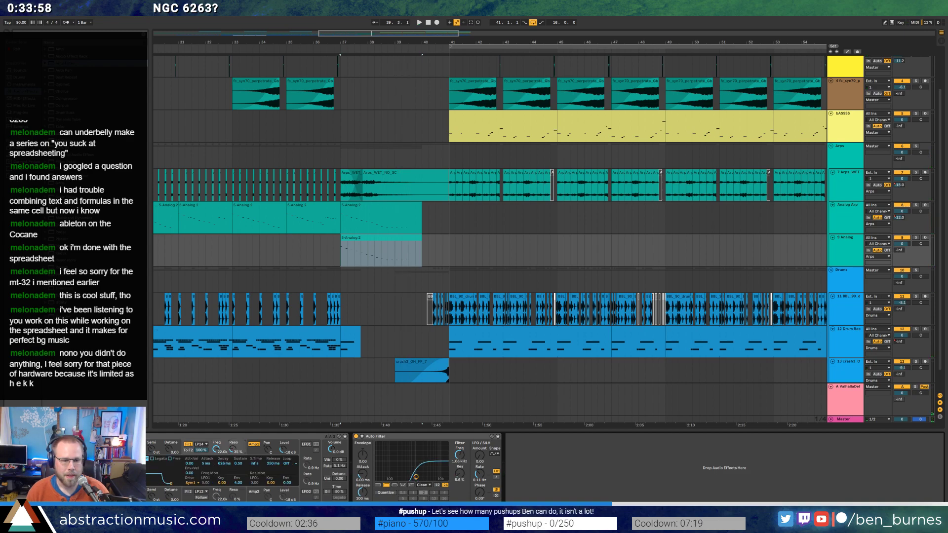
Lengthen the envelope decay of the new Analog track's first filter, and open and audition its bar 37 clip.
{"action": "left_click_drag", "start_coordinate": [224, 463], "coordinate": [224, 457]}
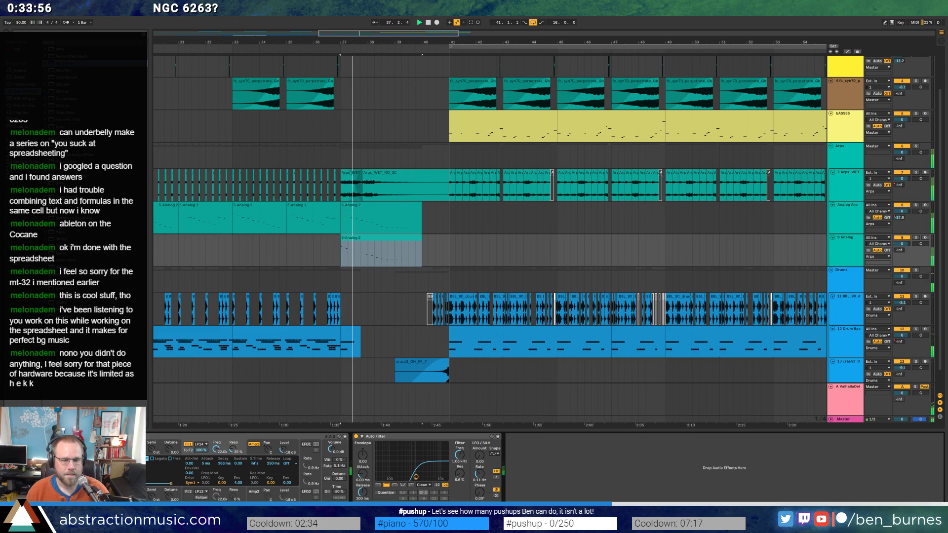
{"action": "key", "text": "space"}
{"action": "left_click", "coordinate": [367, 260]}
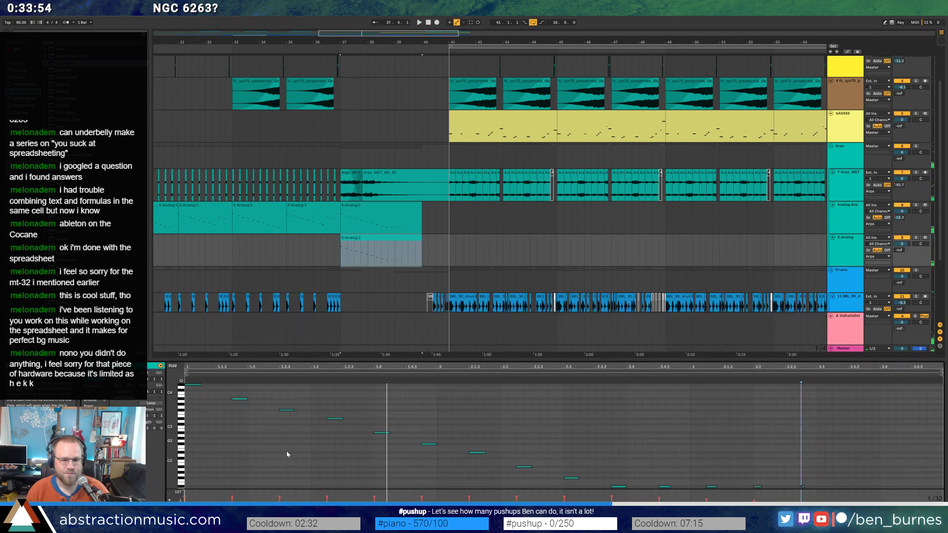
{"action": "left_click", "coordinate": [286, 455]}
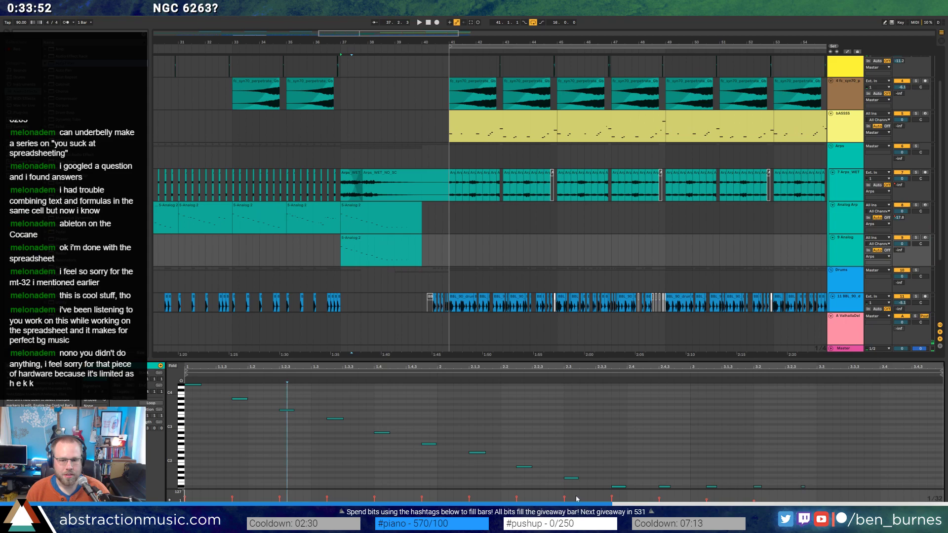
{"action": "key", "text": "space"}
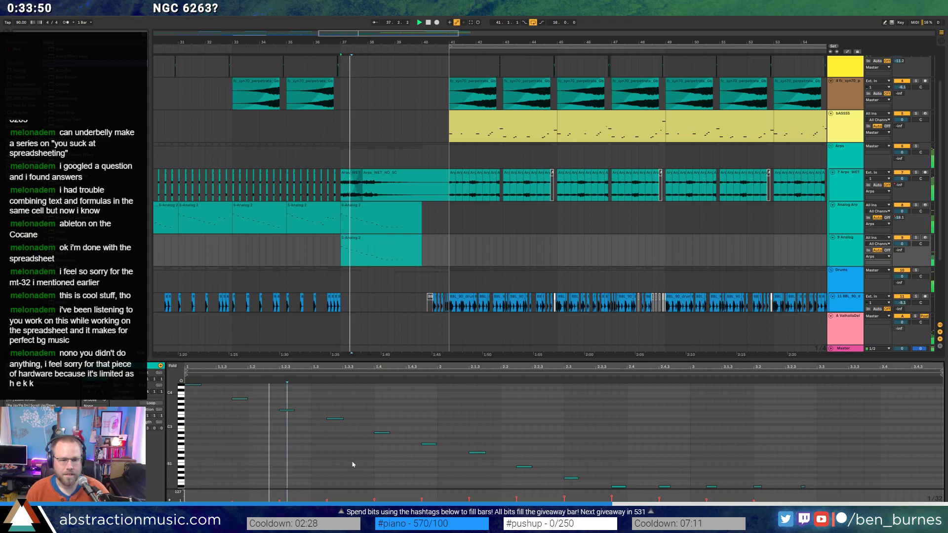
Automate the new Analog track's ValhallaDelay send to ramp up from bar 37 to about -13.3 dB at bar 39, and play it.
{"action": "key", "text": "shift+Tab"}
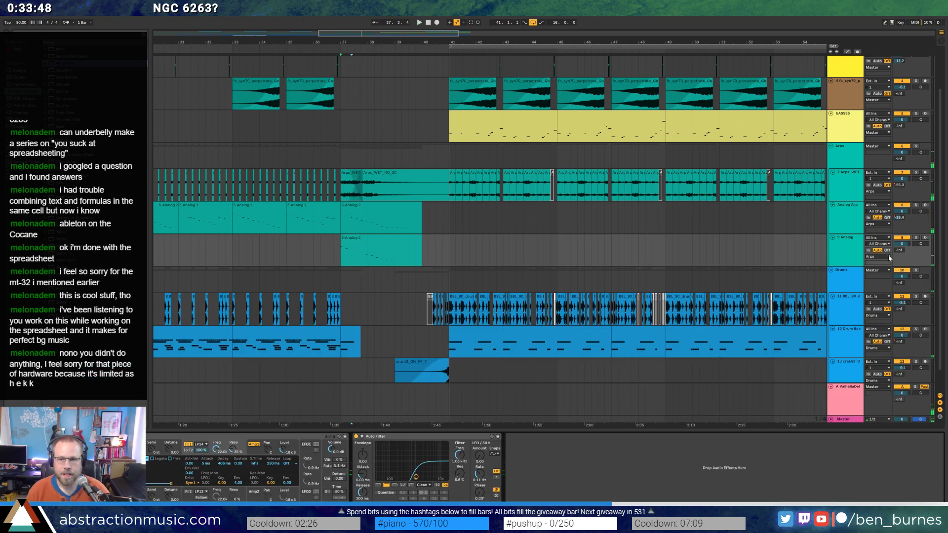
{"action": "key", "text": "a"}
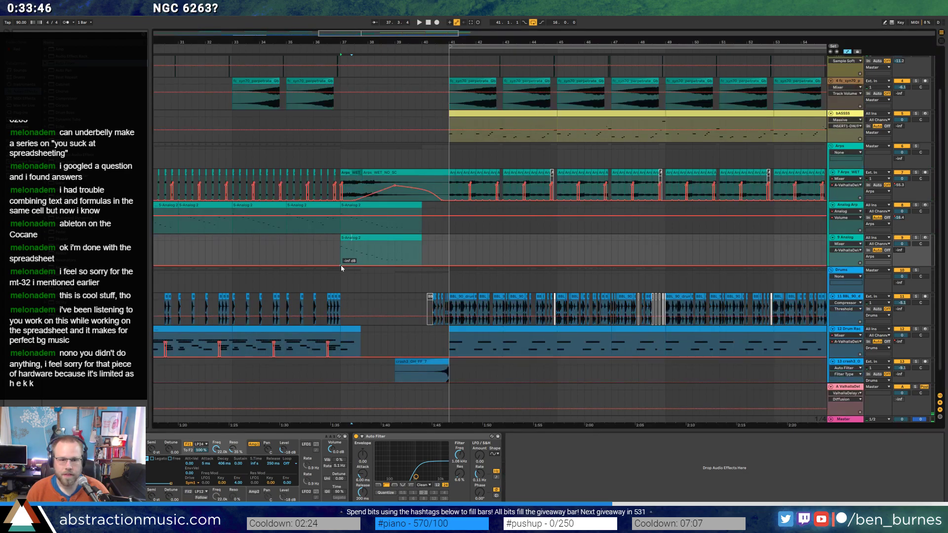
{"action": "left_click_drag", "start_coordinate": [393, 266], "coordinate": [394, 251]}
{"action": "key", "text": "space"}
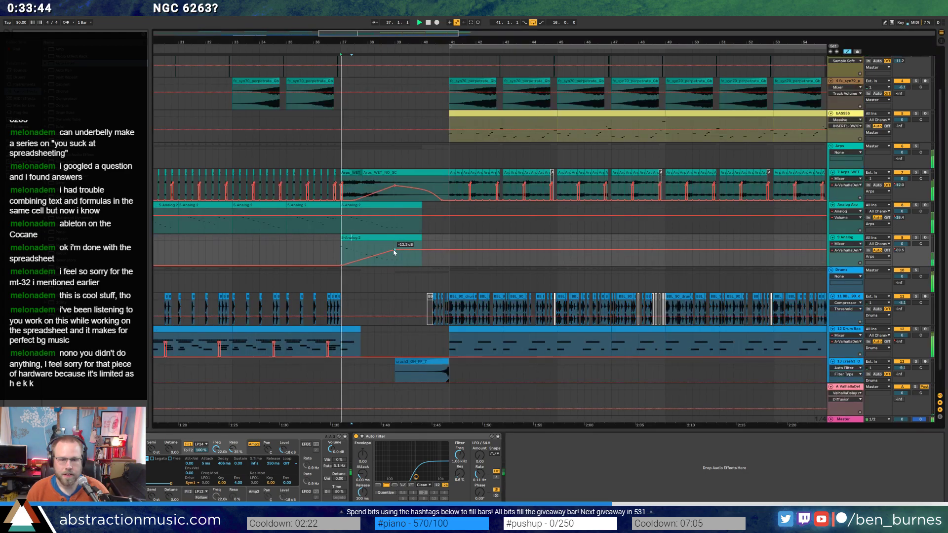
Transpose all notes of the new Analog track's clip up an octave and play it back.
{"action": "key", "text": "shift+Tab"}
{"action": "key", "text": "a"}
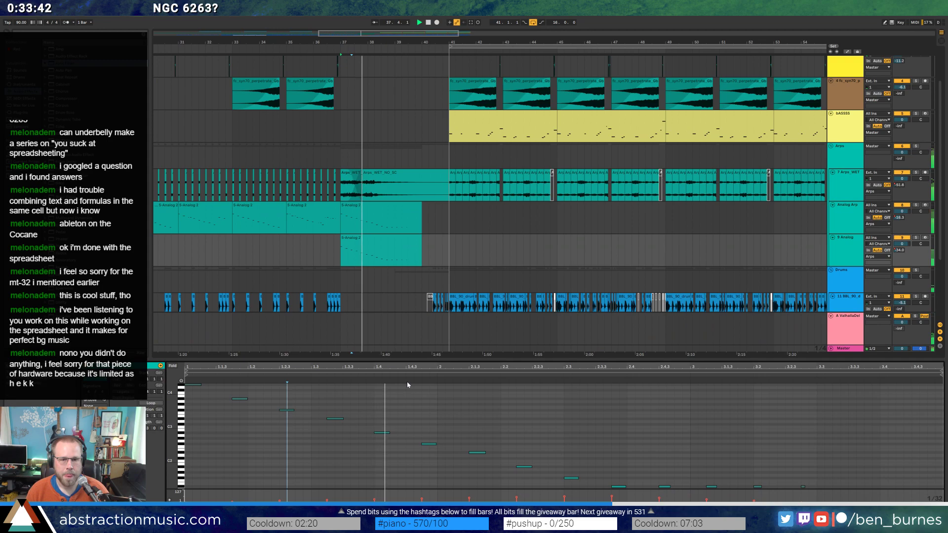
{"action": "left_click", "coordinate": [388, 236]}
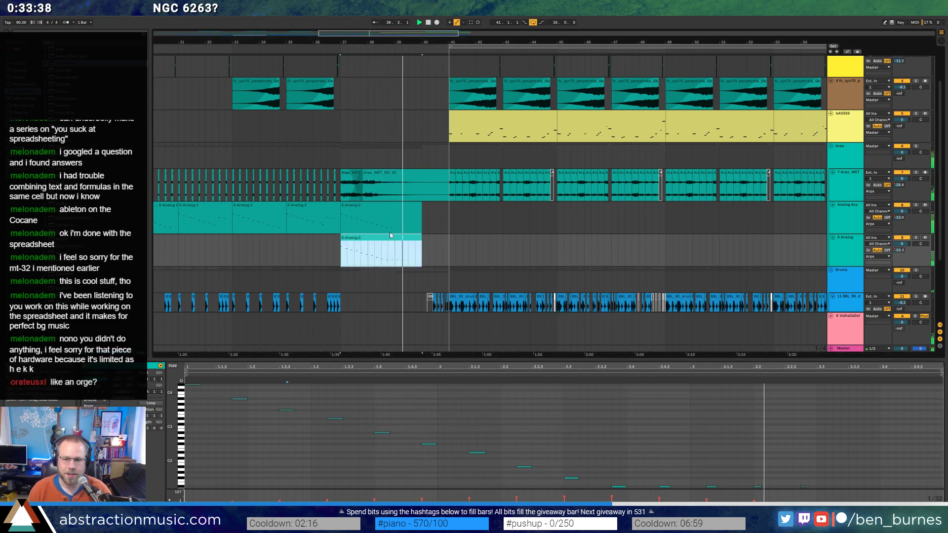
{"action": "left_click", "coordinate": [441, 416]}
{"action": "key", "text": "ctrl+a"}
{"action": "key", "text": "shift+Up"}
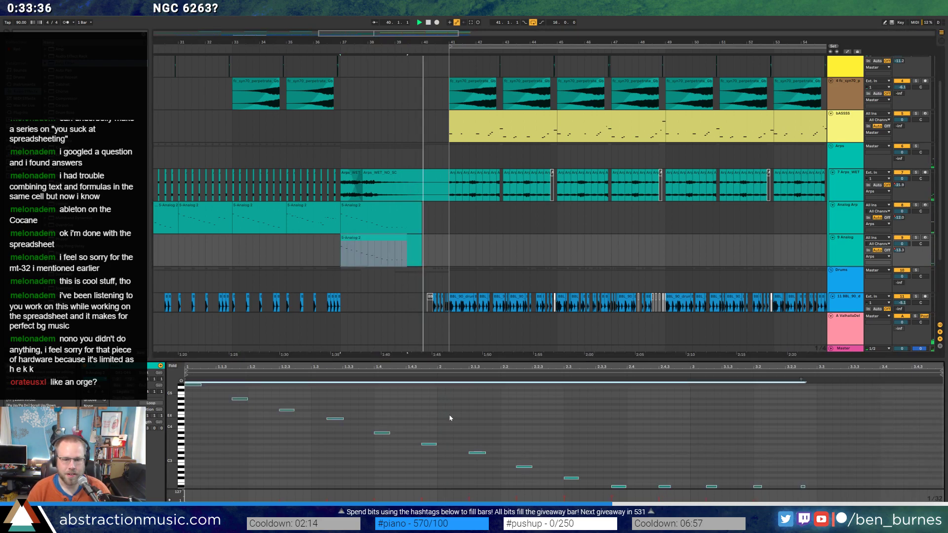
{"action": "key", "text": "space"}
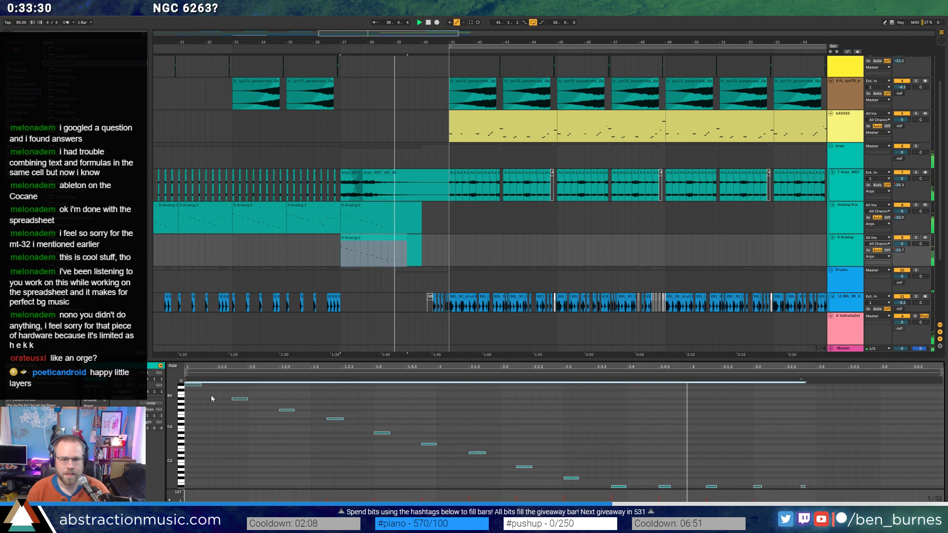
Automate the new Analog's AMP1 Level to fade in from a lower level at bar 37 to -18 dB near bar 39, and play it.
{"action": "key", "text": "space"}
{"action": "key", "text": "shift+Tab"}
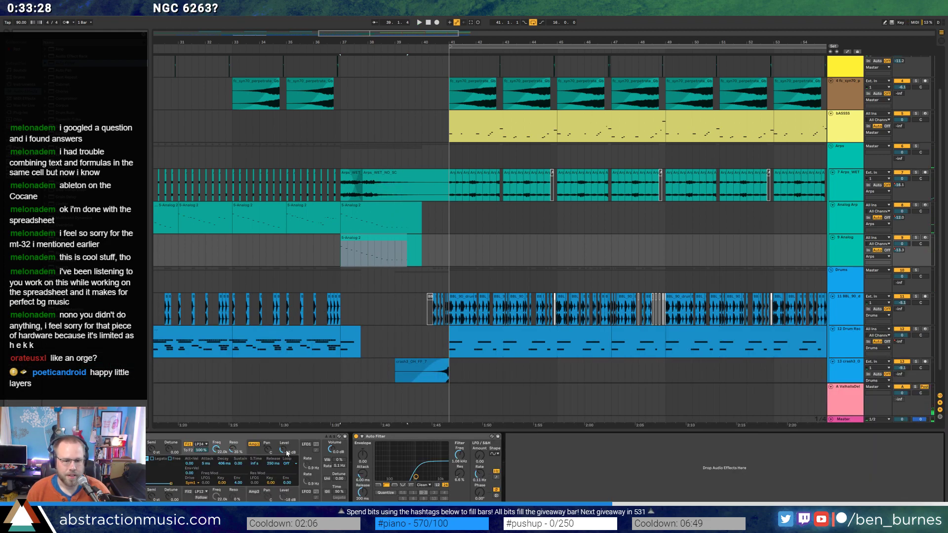
{"action": "key", "text": "a"}
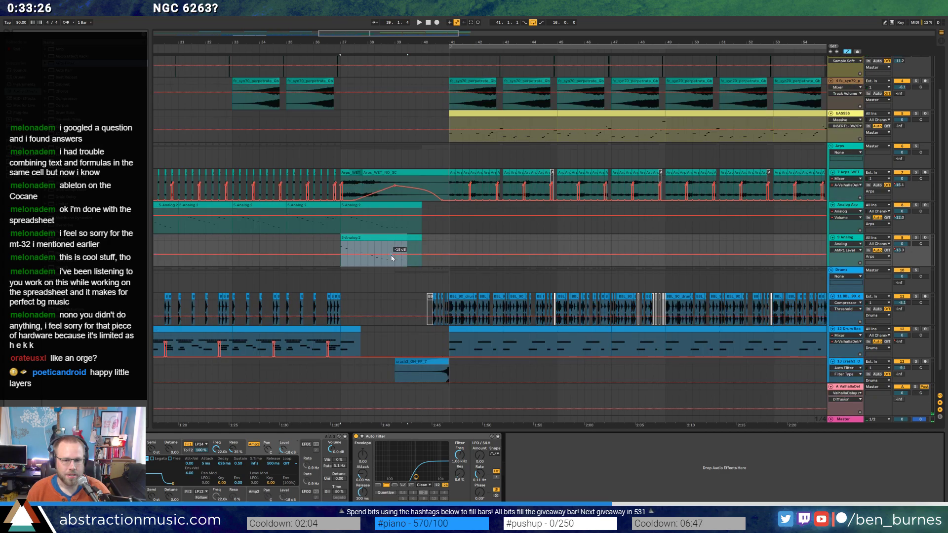
{"action": "left_click", "coordinate": [392, 258]}
{"action": "left_click_drag", "start_coordinate": [341, 254], "coordinate": [341, 262]}
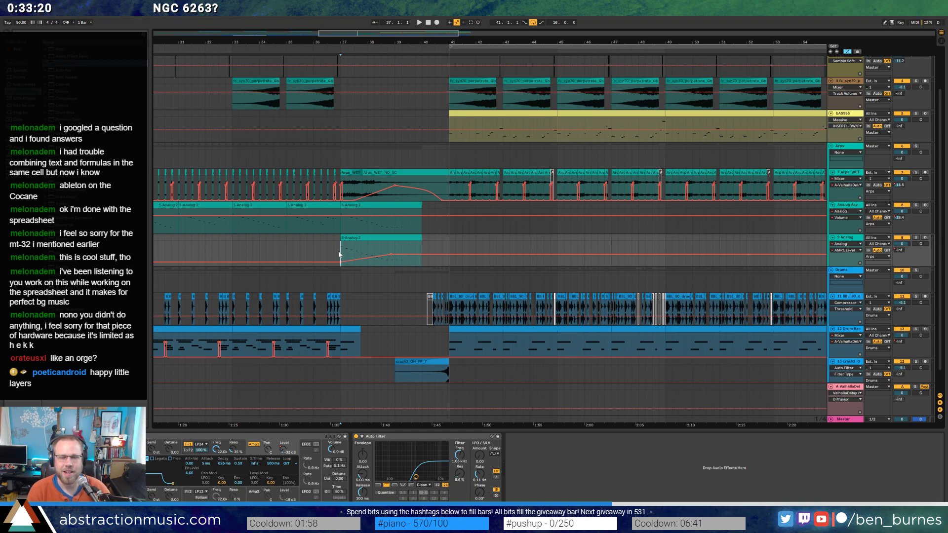
{"action": "key", "text": "space"}
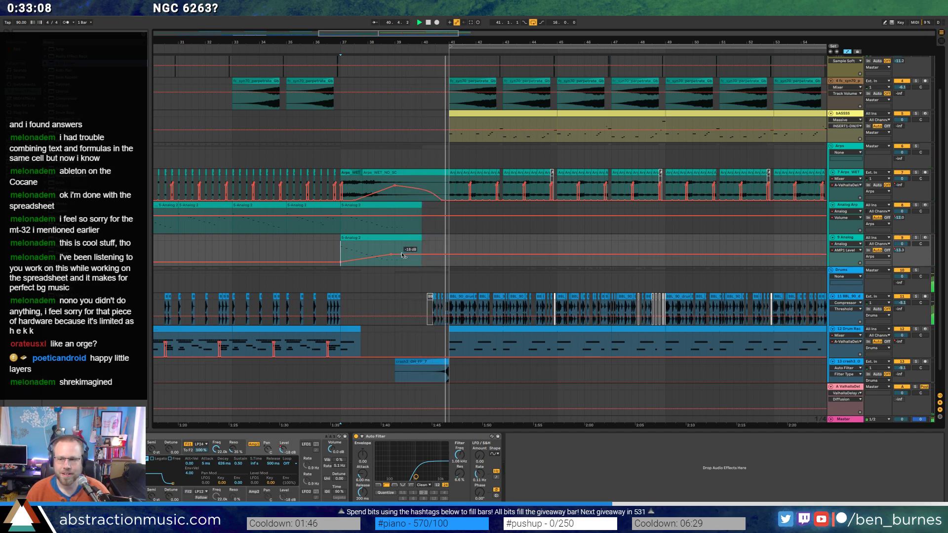
Turn on unison detune in the new track's Analog, adjust the second oscillator's settings, and play the transition.
{"action": "left_click", "coordinate": [361, 237]}
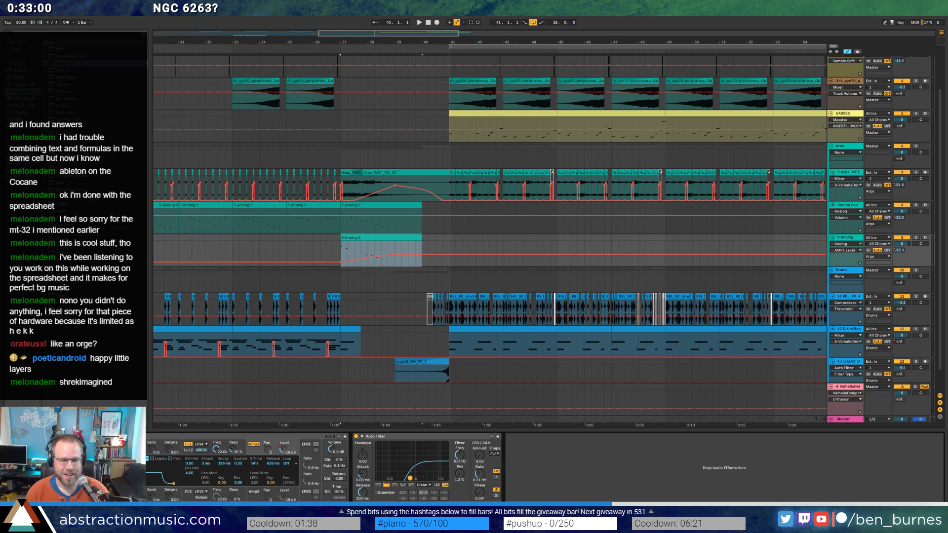
{"action": "left_click", "coordinate": [327, 479]}
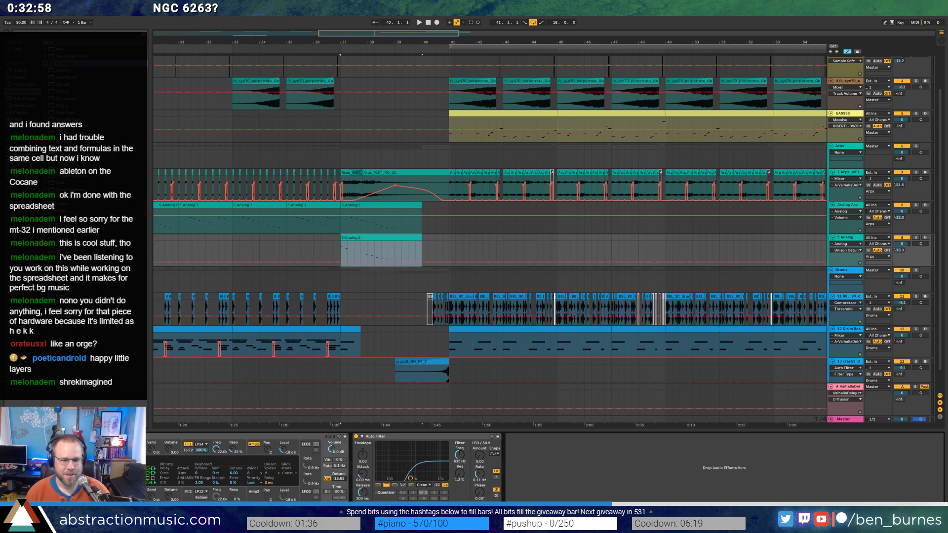
{"action": "left_click", "coordinate": [173, 450]}
{"action": "left_click_drag", "start_coordinate": [152, 495], "coordinate": [152, 505]}
{"action": "key", "text": "Delete"}
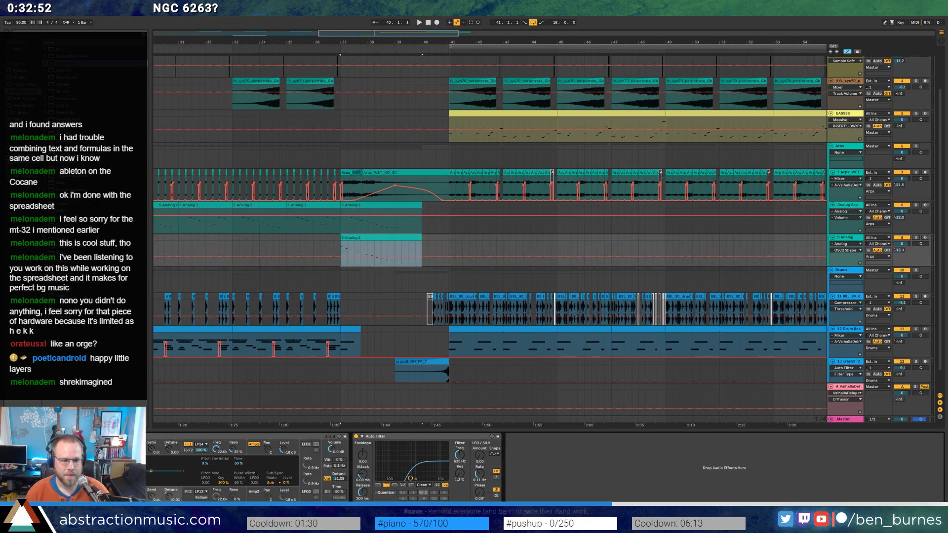
{"action": "key", "text": "space"}
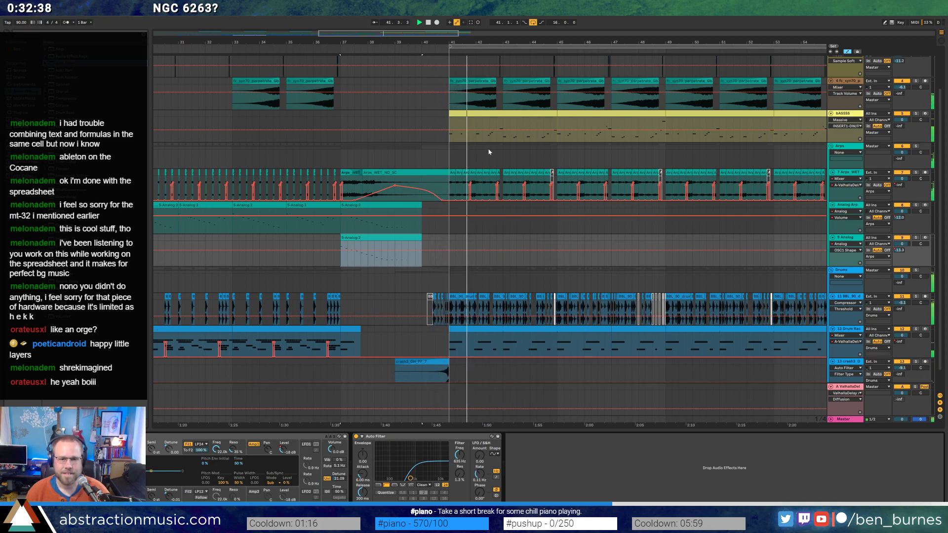
Move the two adjacent low notes in the fourth bar of the first two bass clips a sixteenth earlier.
{"action": "left_click", "coordinate": [487, 115]}
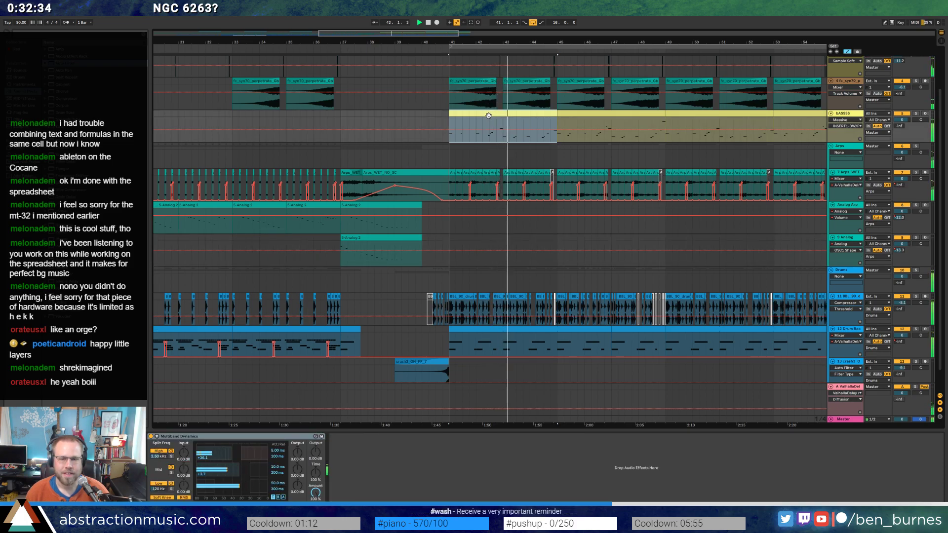
{"action": "key", "text": "minus"}
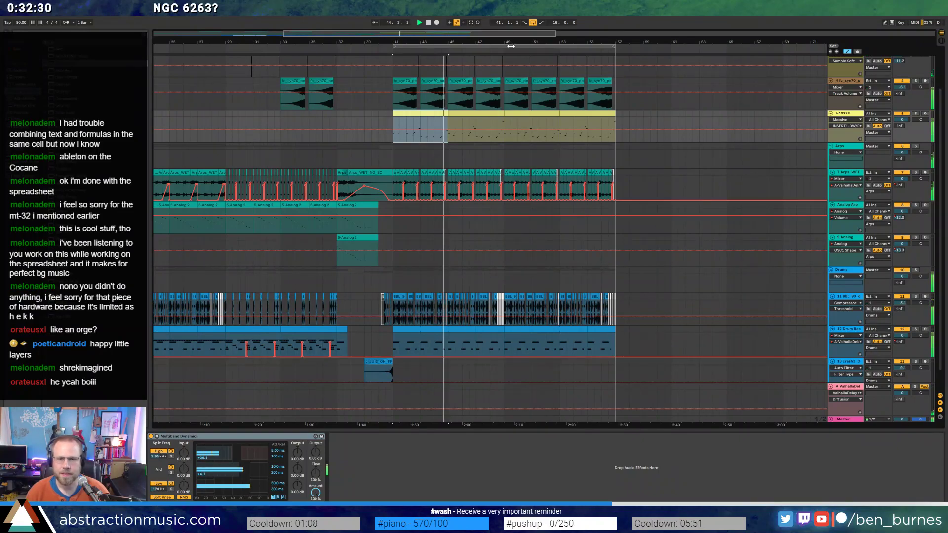
{"action": "double_click", "coordinate": [493, 119]}
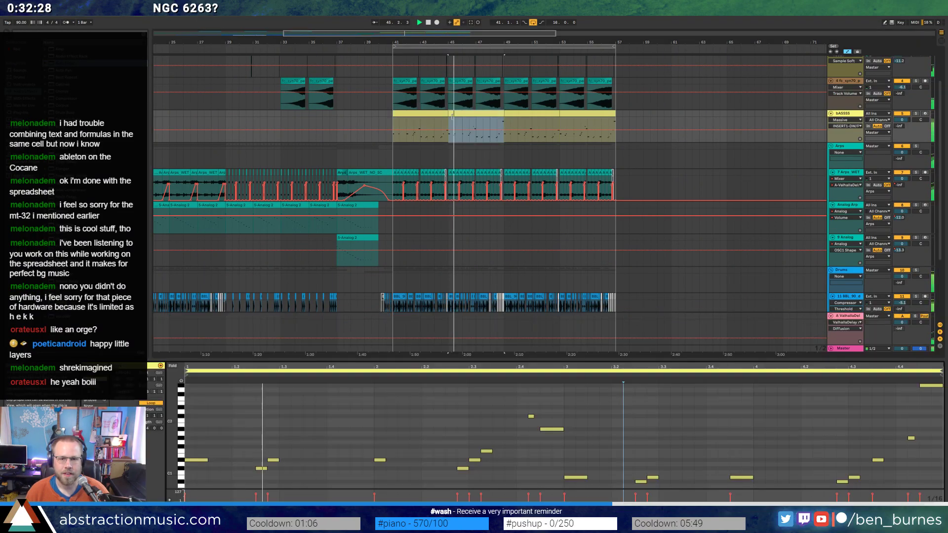
{"action": "left_click", "coordinate": [441, 115]}
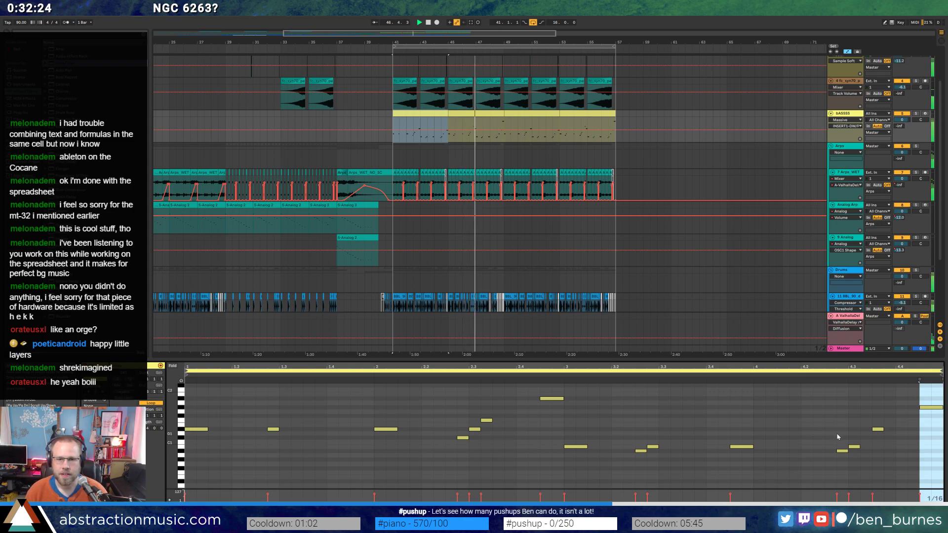
{"action": "left_click", "coordinate": [500, 114]}
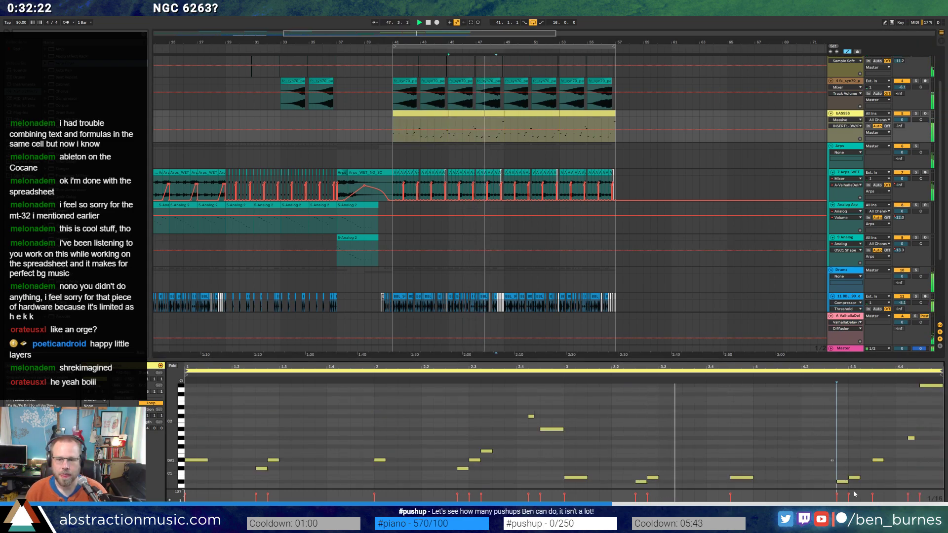
{"action": "left_click_drag", "start_coordinate": [822, 471], "coordinate": [853, 494]}
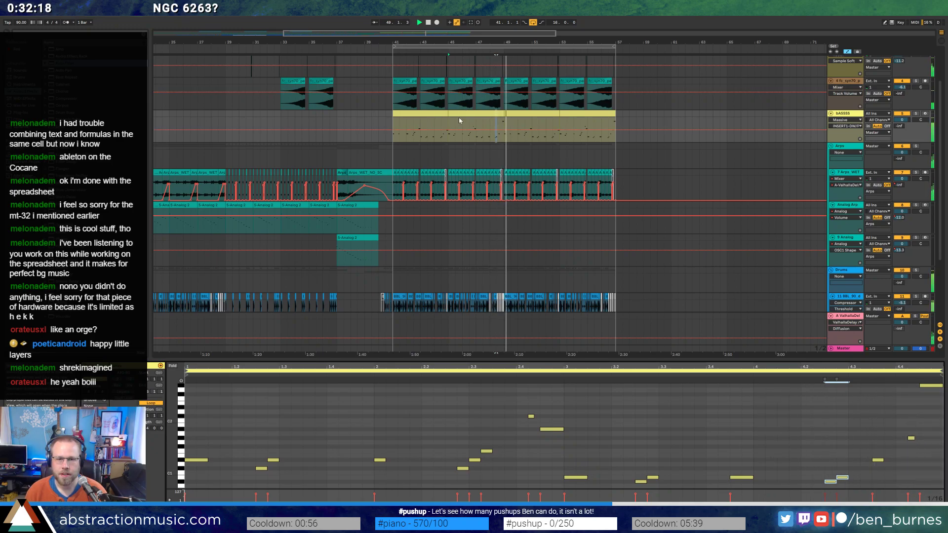
{"action": "left_click", "coordinate": [433, 111]}
{"action": "left_click_drag", "start_coordinate": [843, 443], "coordinate": [864, 475]}
{"action": "key", "text": "Left"}
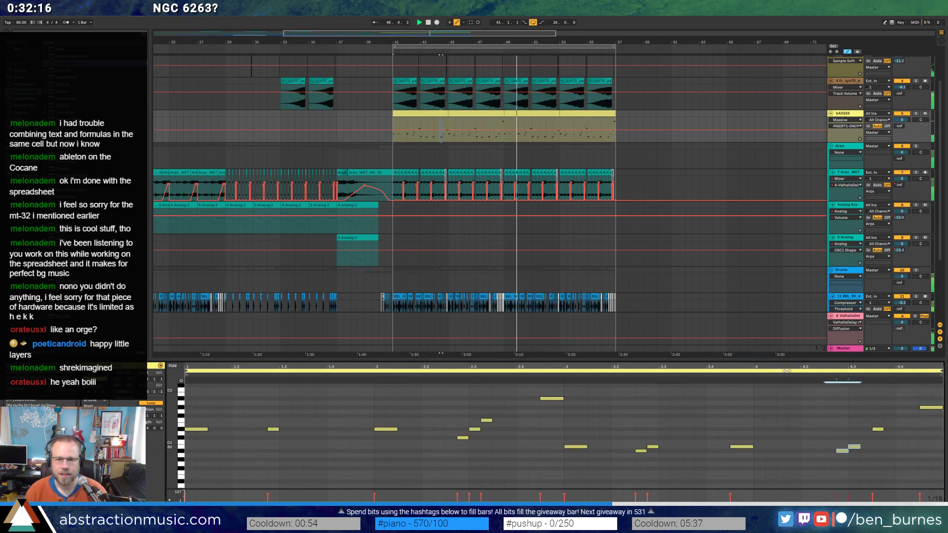
Duplicate the two edited bass clips from bar 41 over bars 49 to 57.
{"action": "left_click", "coordinate": [446, 117]}
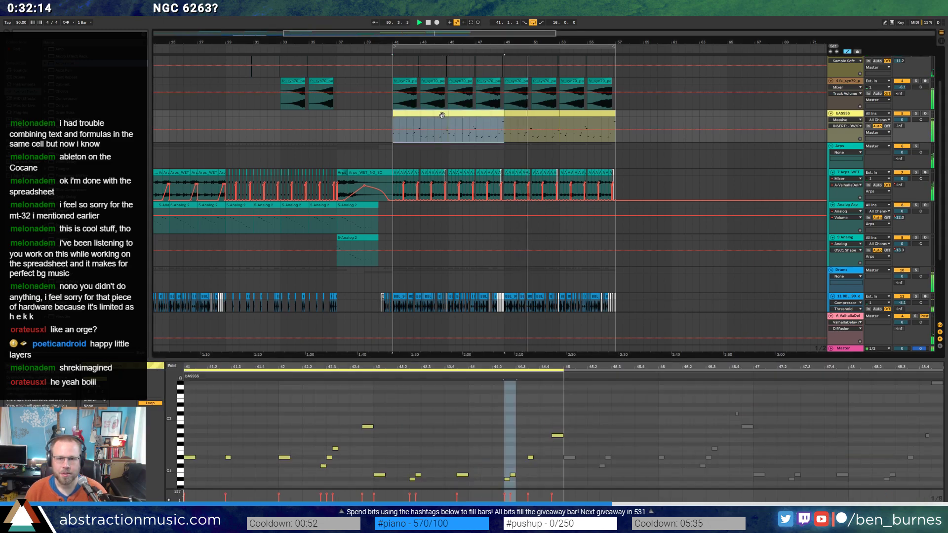
{"action": "key", "text": "ctrl+d"}
{"action": "key", "text": "a"}
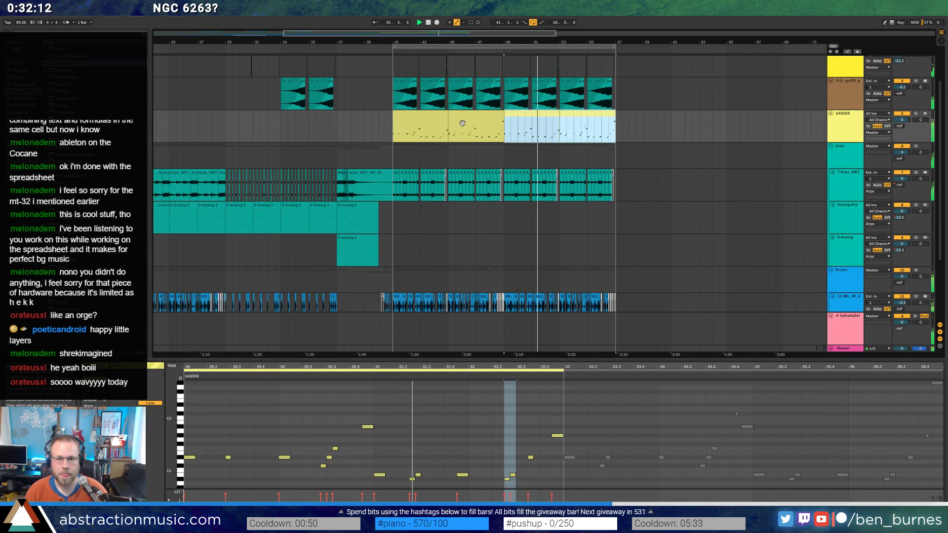
{"action": "key", "text": "minus"}
{"action": "key", "text": "minus"}
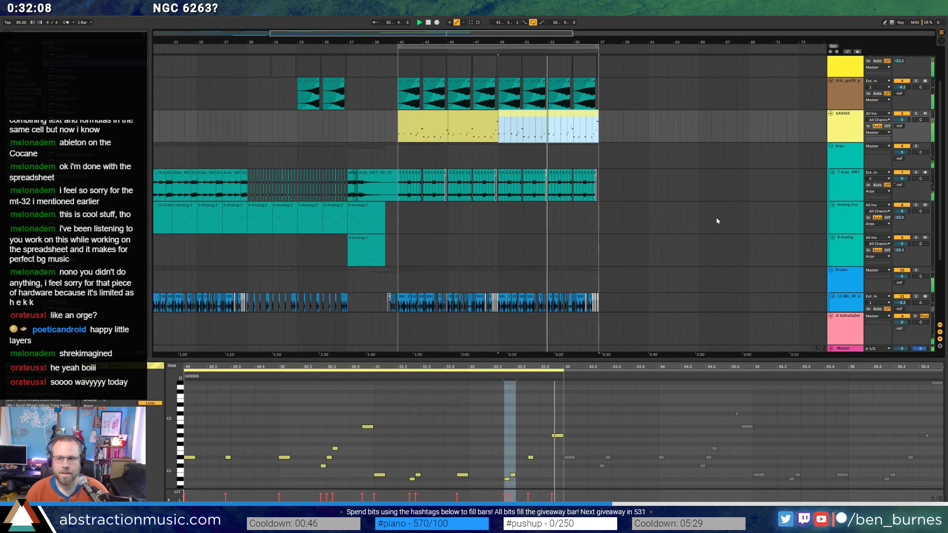
Trim the short high note in the seventh bar of the Ghost Lead clip to end where the overlapping long note begins.
{"action": "left_click", "coordinate": [552, 201]}
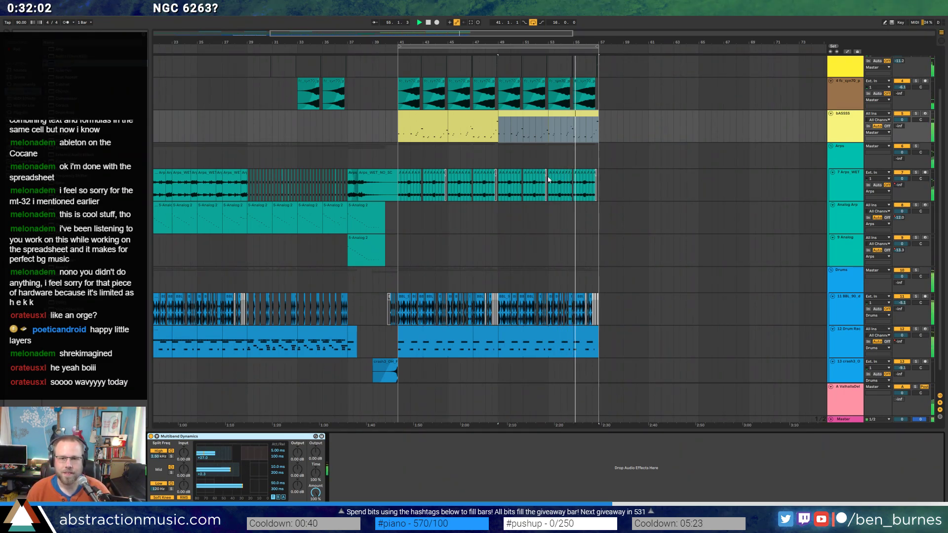
{"action": "scroll", "coordinate": [582, 153], "scroll_direction": "up", "scroll_amount": 2}
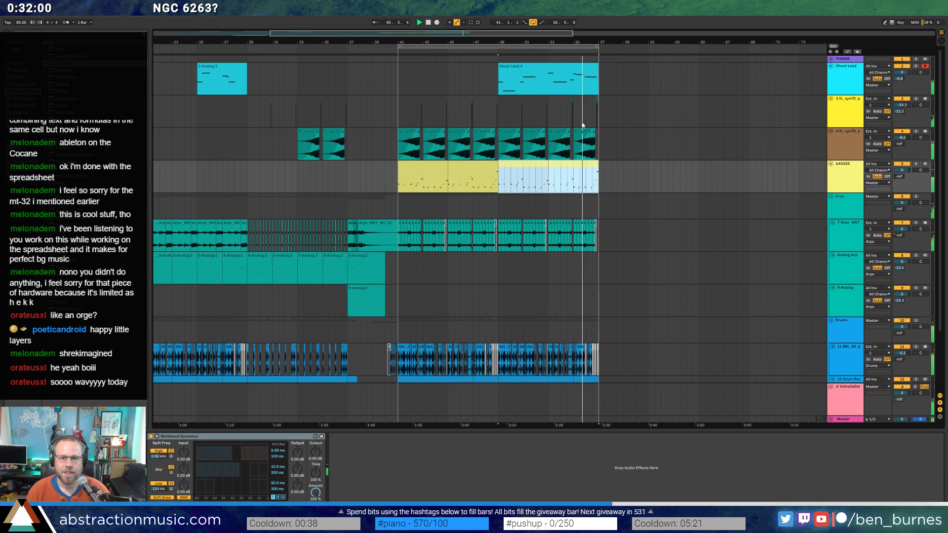
{"action": "left_click", "coordinate": [572, 79]}
{"action": "left_click", "coordinate": [783, 393]}
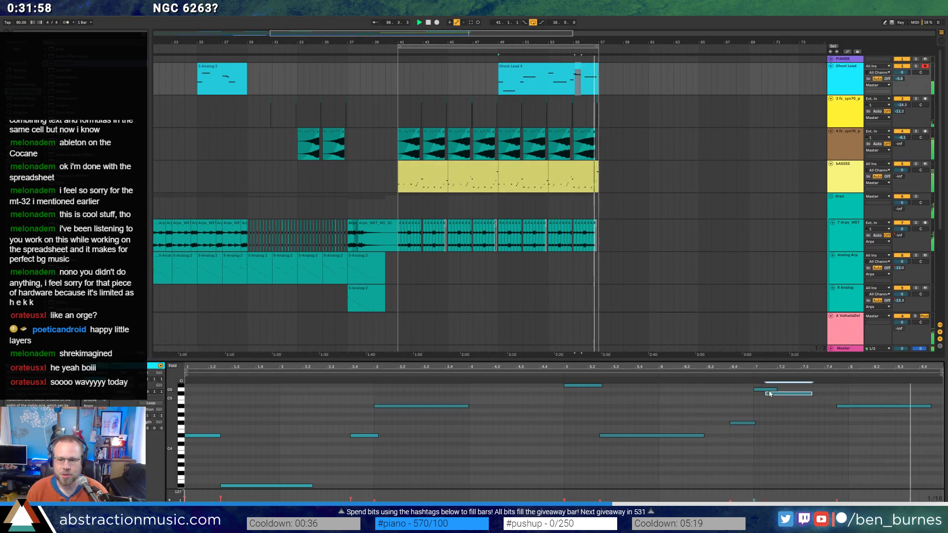
{"action": "left_click_drag", "start_coordinate": [782, 393], "coordinate": [765, 389]}
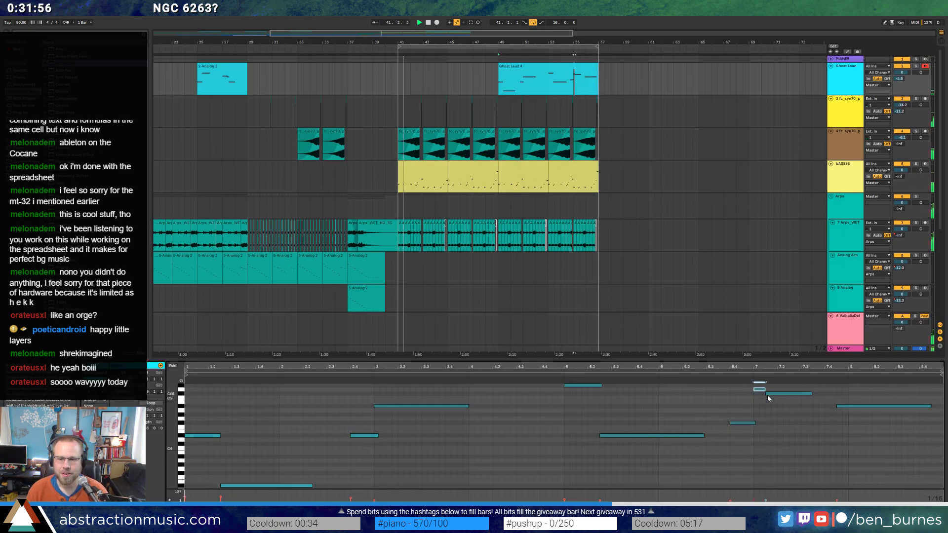
{"action": "left_click", "coordinate": [767, 393]}
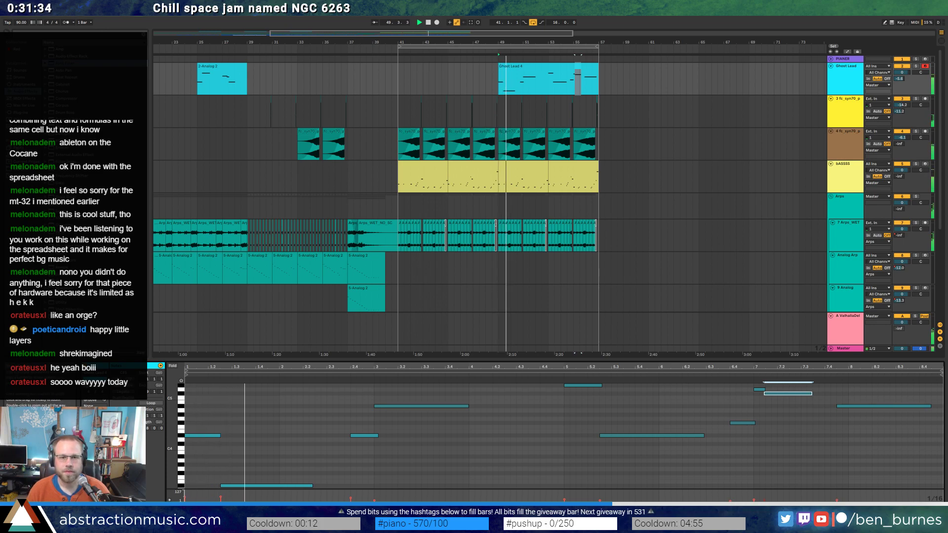
{"action": "left_click_drag", "start_coordinate": [358, 44], "coordinate": [439, 33]}
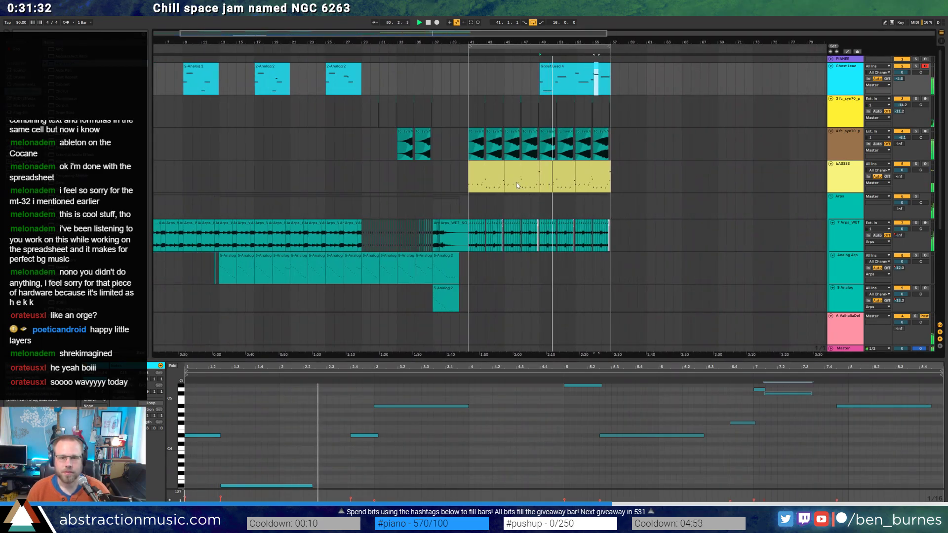
Copy the synth, bass and WET arp clips from bars 41–45 to bar 57, and place four bars of Analog Arp clips beneath them.
{"action": "left_click", "coordinate": [486, 180]}
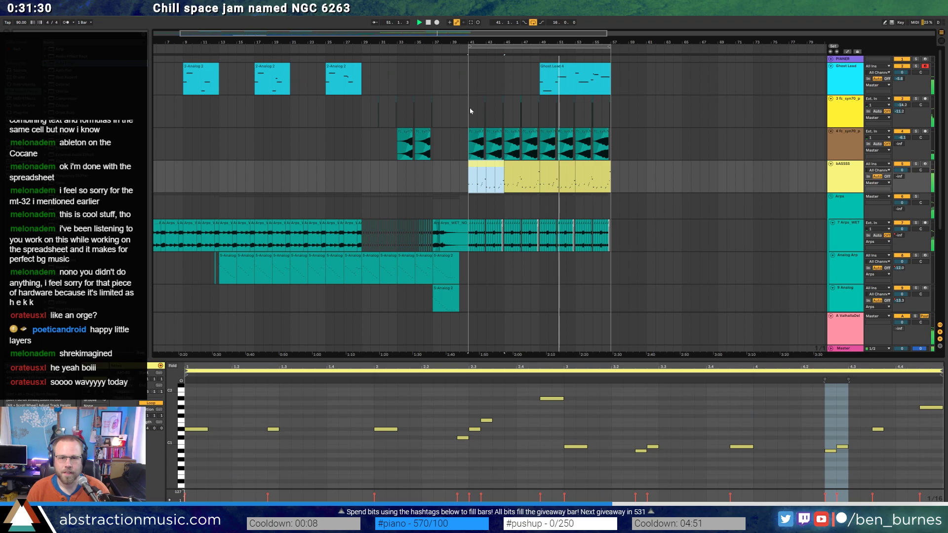
{"action": "left_click_drag", "start_coordinate": [469, 108], "coordinate": [504, 224]}
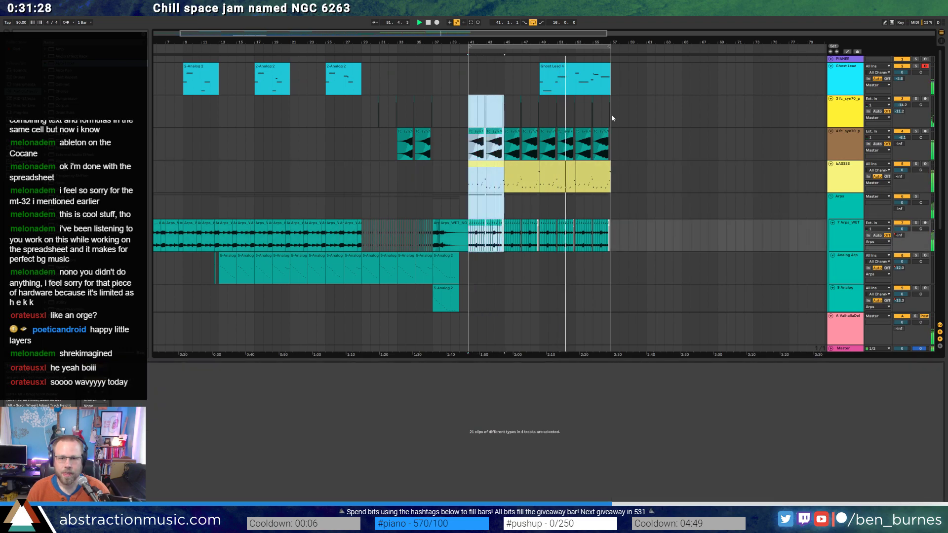
{"action": "key", "text": "ctrl+d"}
{"action": "key", "text": "ctrl+d"}
{"action": "key", "text": "ctrl+d"}
{"action": "key", "text": "ctrl+d"}
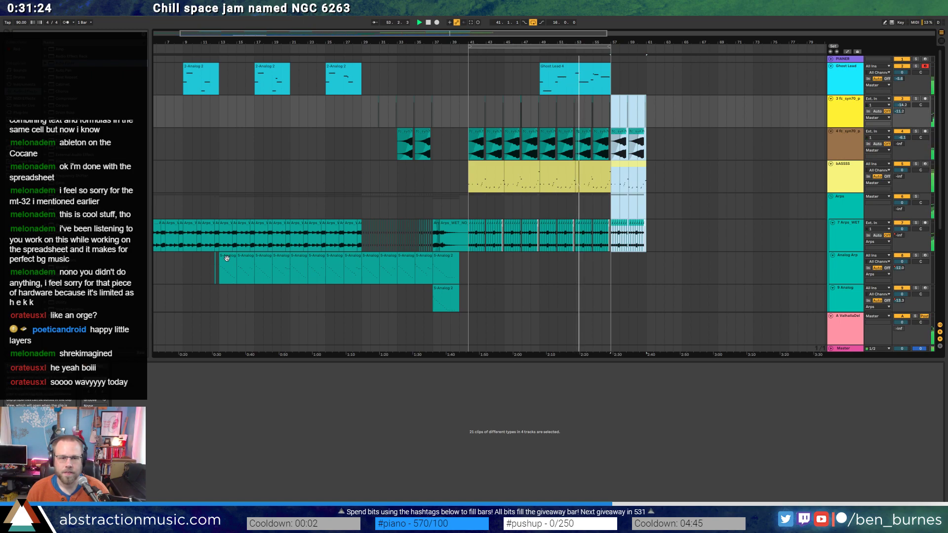
{"action": "left_click_drag", "start_coordinate": [219, 262], "coordinate": [259, 262]}
{"action": "key", "text": "ctrl+d"}
Copy the drum loop slices and Drum Rack clip from bars 41 to 45 to bars 57 to 61.
{"action": "scroll", "coordinate": [622, 271], "scroll_direction": "down", "scroll_amount": 3}
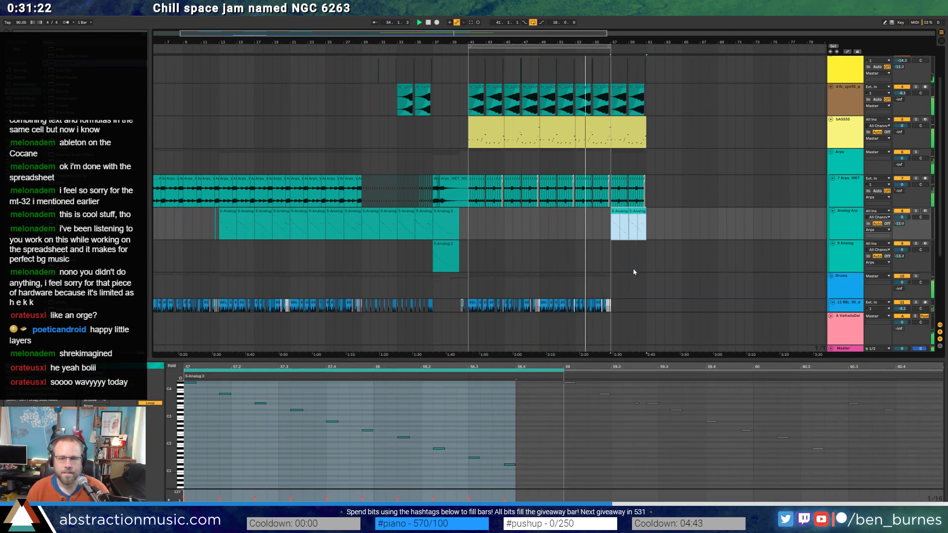
{"action": "scroll", "coordinate": [631, 275], "scroll_direction": "down", "scroll_amount": 1}
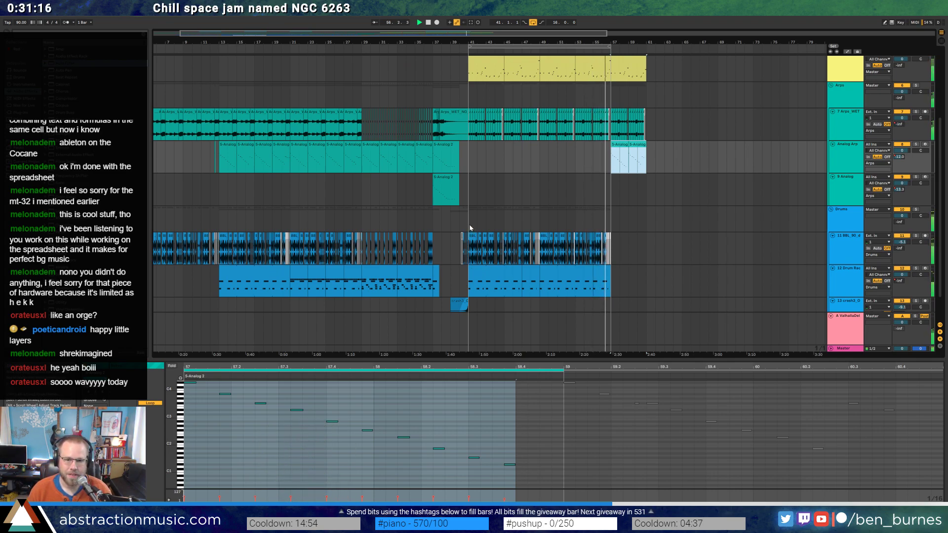
{"action": "left_click_drag", "start_coordinate": [470, 228], "coordinate": [506, 288]}
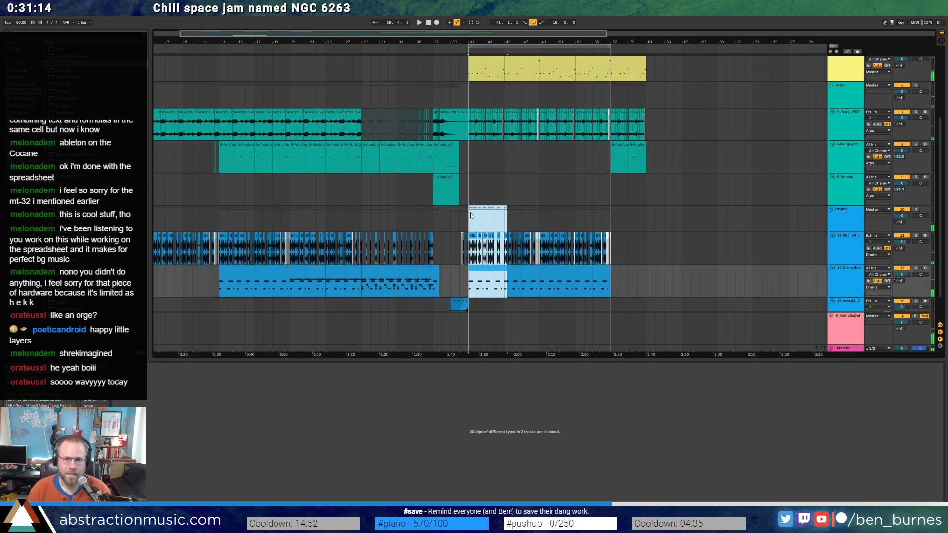
{"action": "left_click_drag", "start_coordinate": [470, 212], "coordinate": [501, 291]}
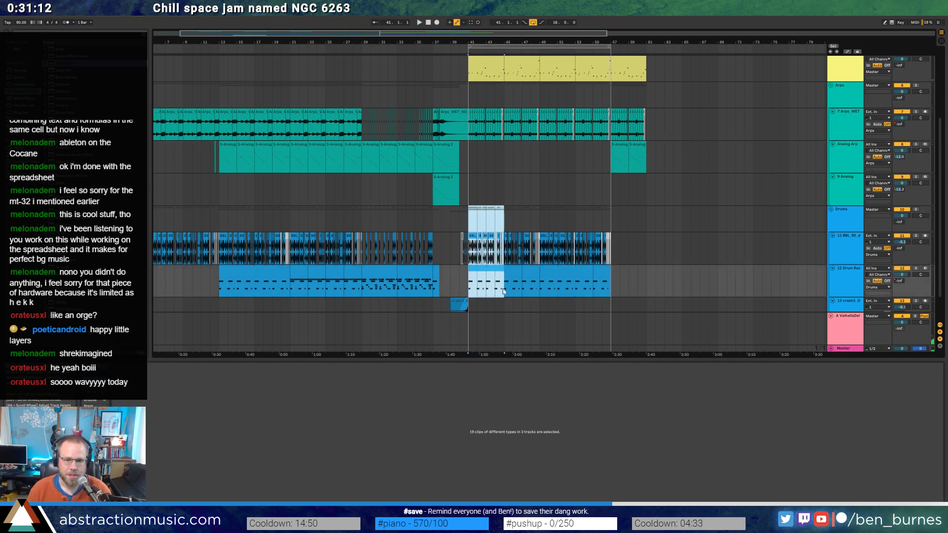
{"action": "left_click_drag", "start_coordinate": [615, 221], "coordinate": [646, 277]}
Clear the last two beats of the Drum Rack part and the last beat of the bass before bar 57.
{"action": "scroll", "coordinate": [592, 275], "scroll_direction": "up", "scroll_amount": 5}
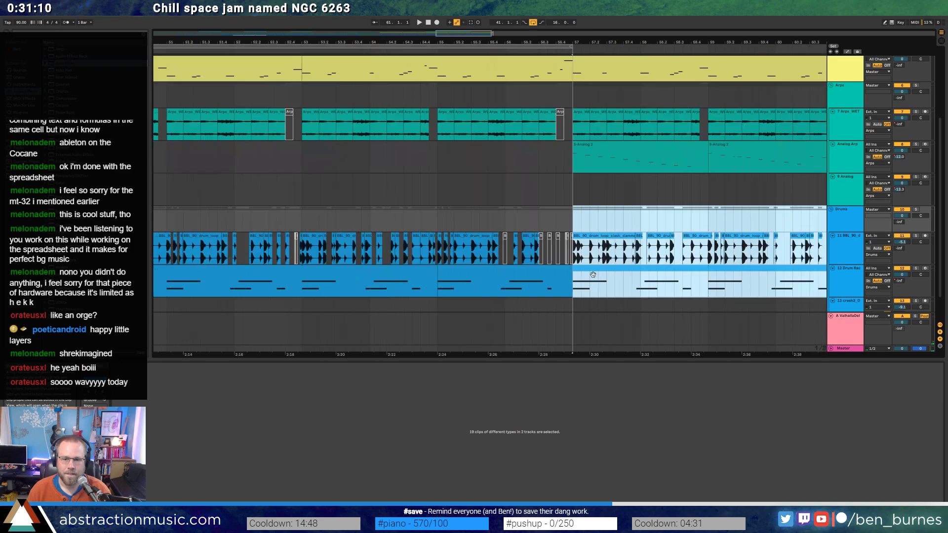
{"action": "left_click_drag", "start_coordinate": [570, 272], "coordinate": [537, 271]}
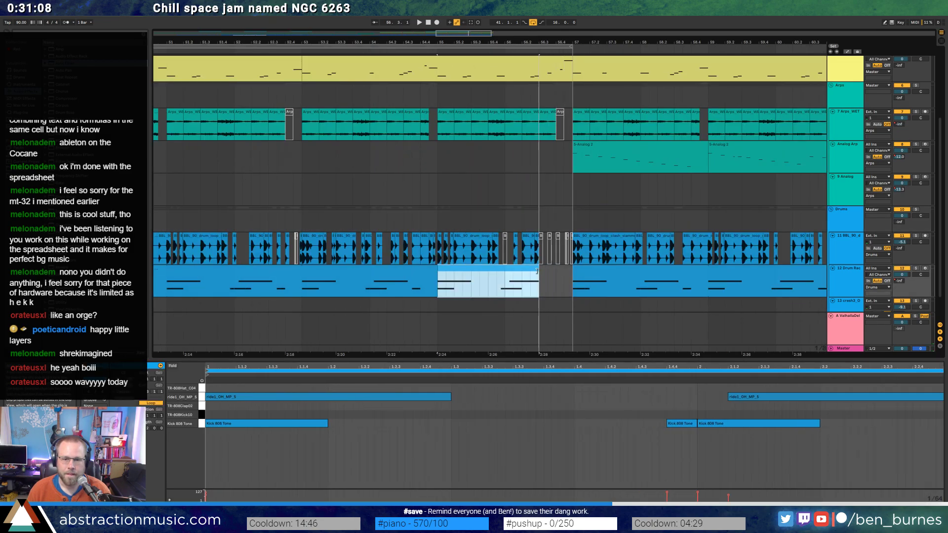
{"action": "scroll", "coordinate": [553, 188], "scroll_direction": "up", "scroll_amount": 4}
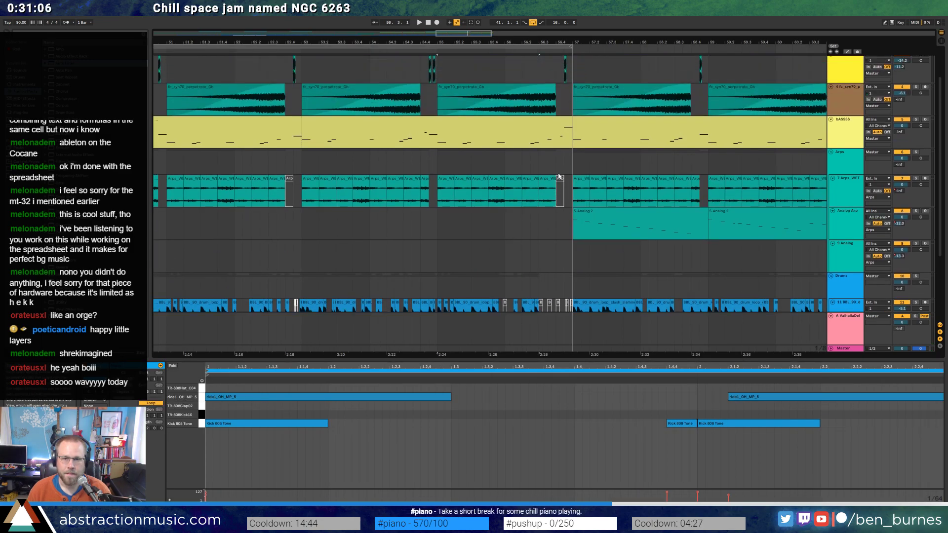
{"action": "left_click_drag", "start_coordinate": [569, 140], "coordinate": [556, 140]}
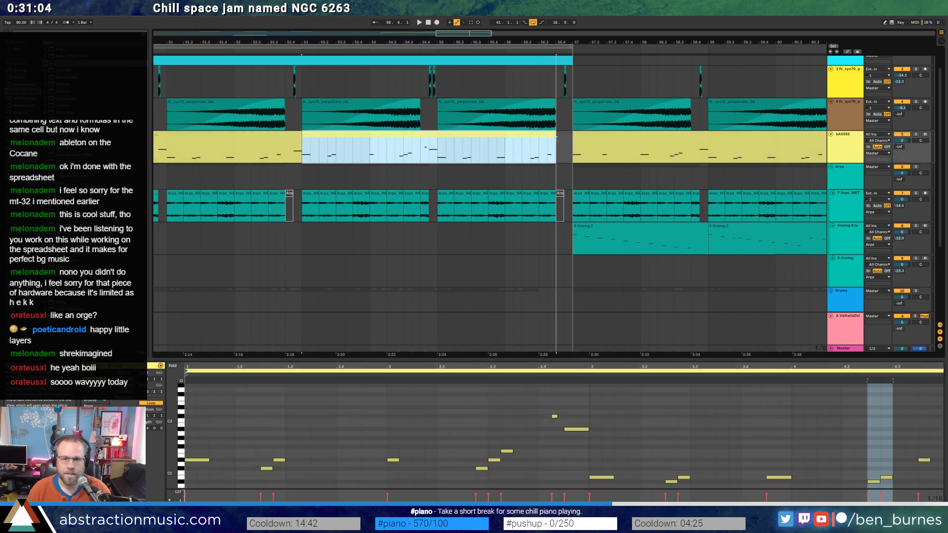
{"action": "scroll", "coordinate": [567, 151], "scroll_direction": "up", "scroll_amount": 2}
Shorten the last note of the Ghost Lead clip to under half its length and deactivate the drum loop slice before bar 56's final two beats.
{"action": "left_click", "coordinate": [556, 68]}
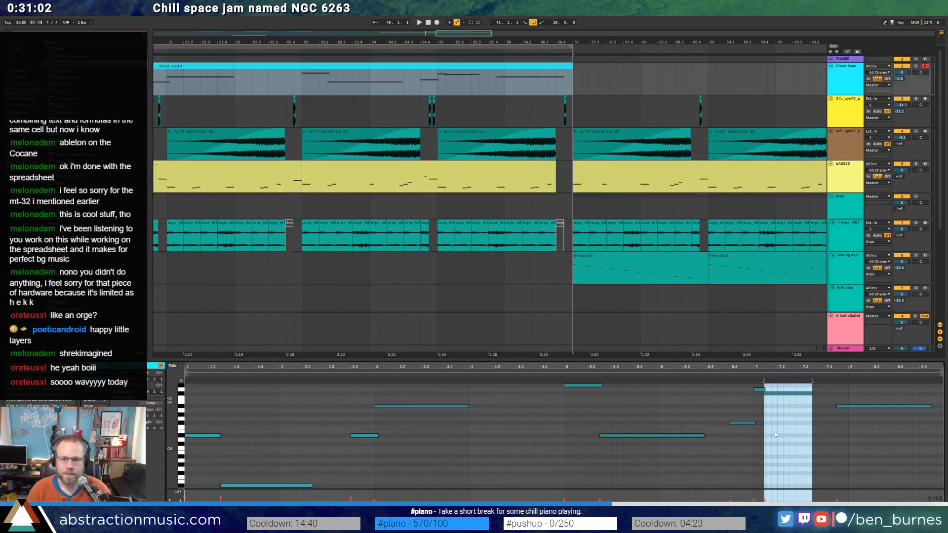
{"action": "left_click_drag", "start_coordinate": [930, 406], "coordinate": [877, 404]}
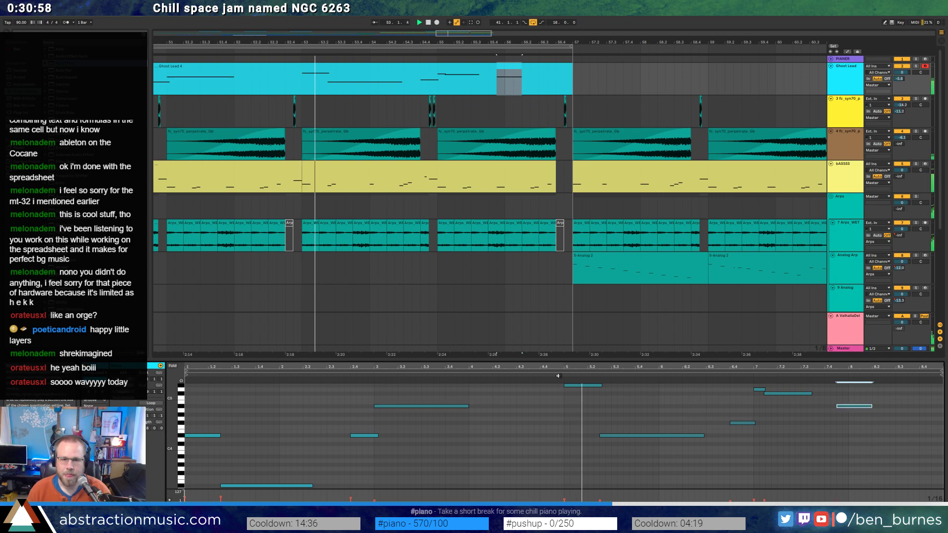
{"action": "key", "text": "shift+Tab"}
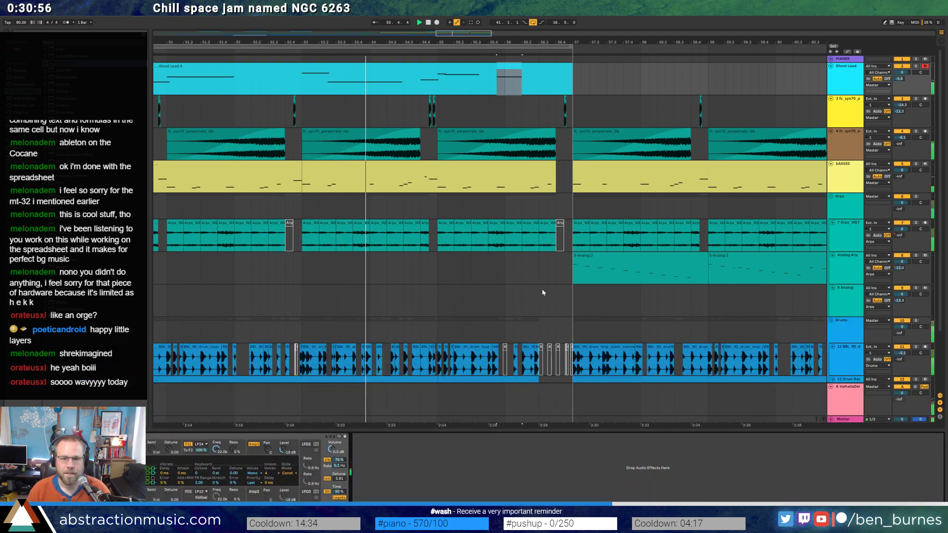
{"action": "scroll", "coordinate": [542, 292], "scroll_direction": "down", "scroll_amount": 1}
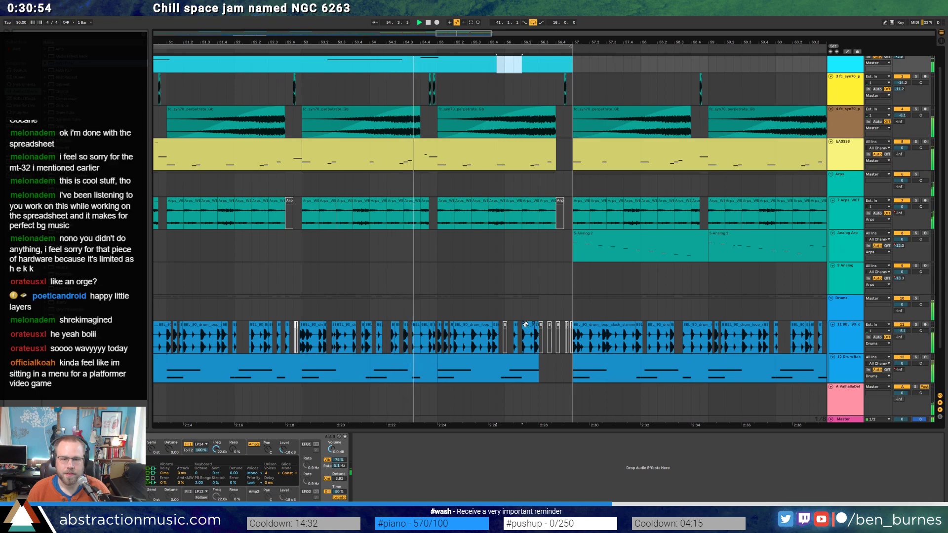
{"action": "left_click", "coordinate": [526, 327]}
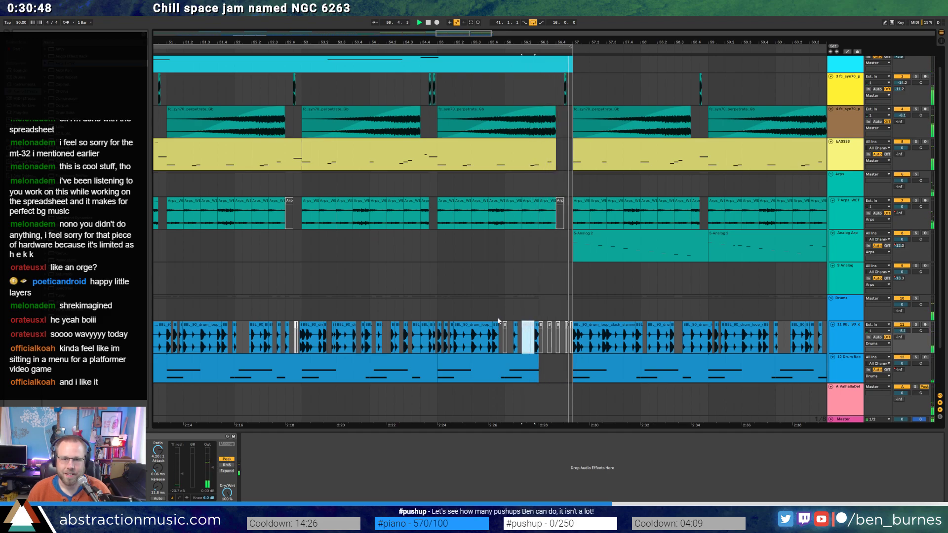
Loop bars 57 to 61 over the empty Ghost Lead range and play the new section.
{"action": "mouse_move", "coordinate": [446, 34]}
{"action": "left_mouse_down"}
{"action": "mouse_move", "coordinate": [446, 20]}
{"action": "mouse_move", "coordinate": [439, 35]}
{"action": "left_mouse_up"}
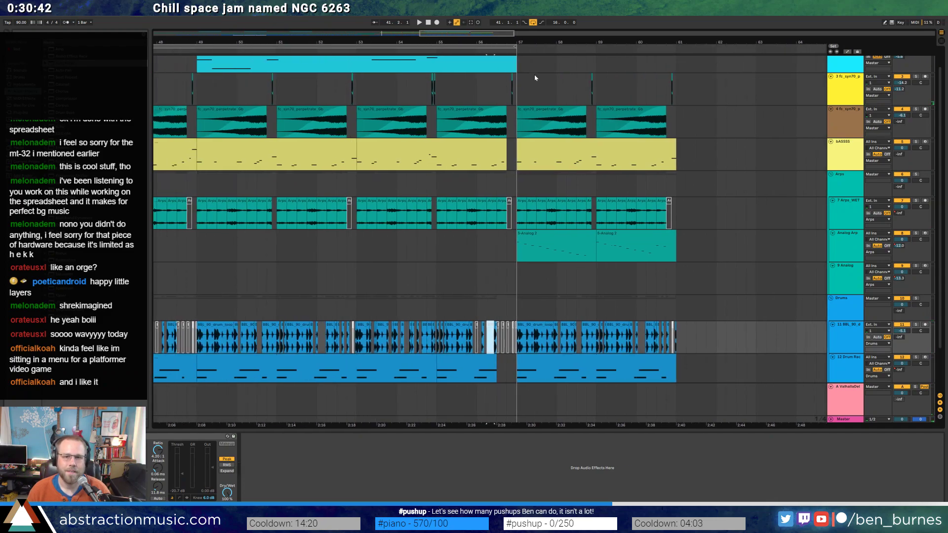
{"action": "left_click_drag", "start_coordinate": [518, 63], "coordinate": [677, 60]}
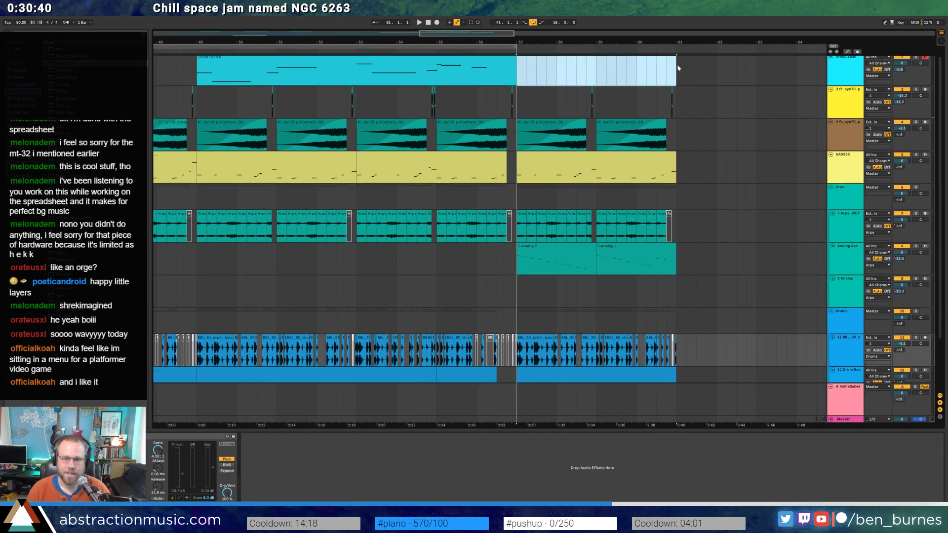
{"action": "key", "text": "ctrl+l"}
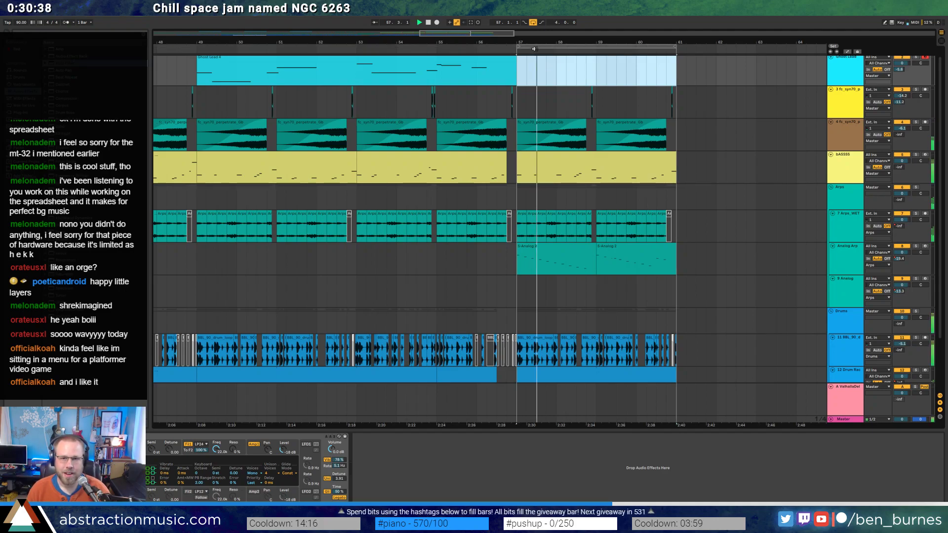
{"action": "left_click", "coordinate": [523, 49]}
{"action": "key", "text": "space"}
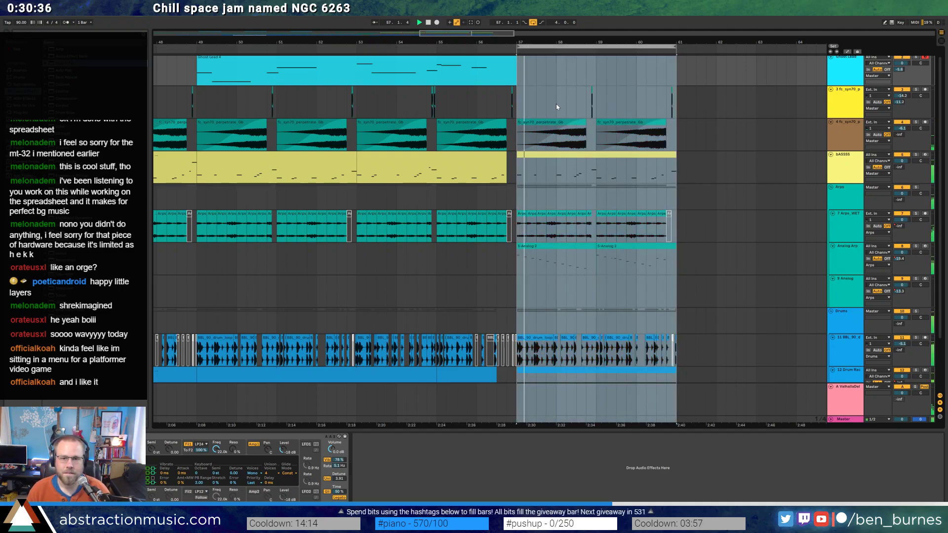
Open the first Analog Arp clip at bar 57, view the track's devices, and listen to the loop.
{"action": "double_click", "coordinate": [537, 249]}
{"action": "left_click", "coordinate": [385, 433]}
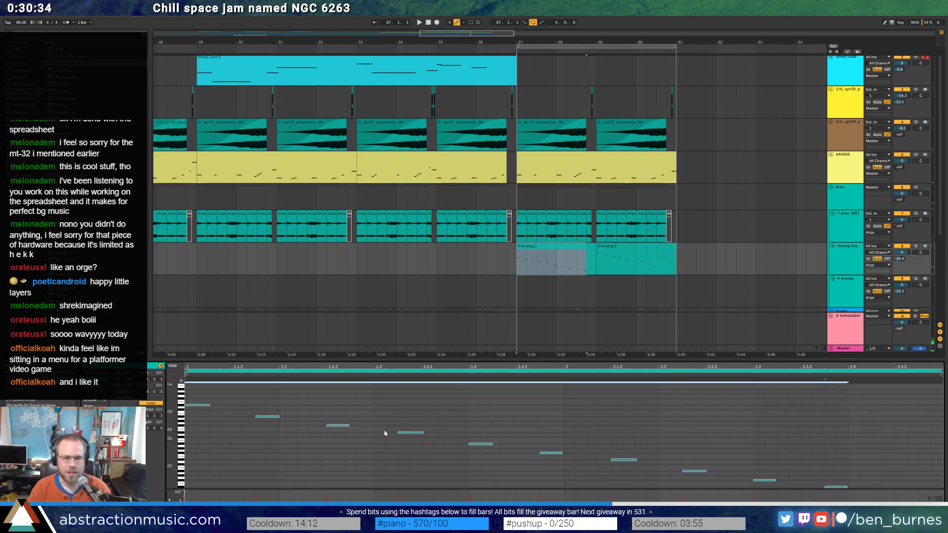
{"action": "key", "text": "shift+Tab"}
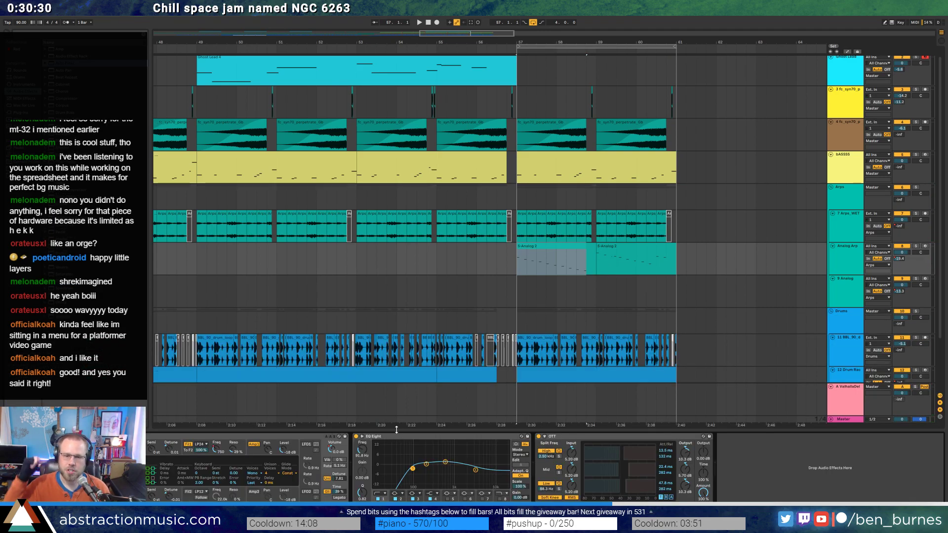
{"action": "left_click", "coordinate": [539, 244]}
{"action": "key", "text": "space"}
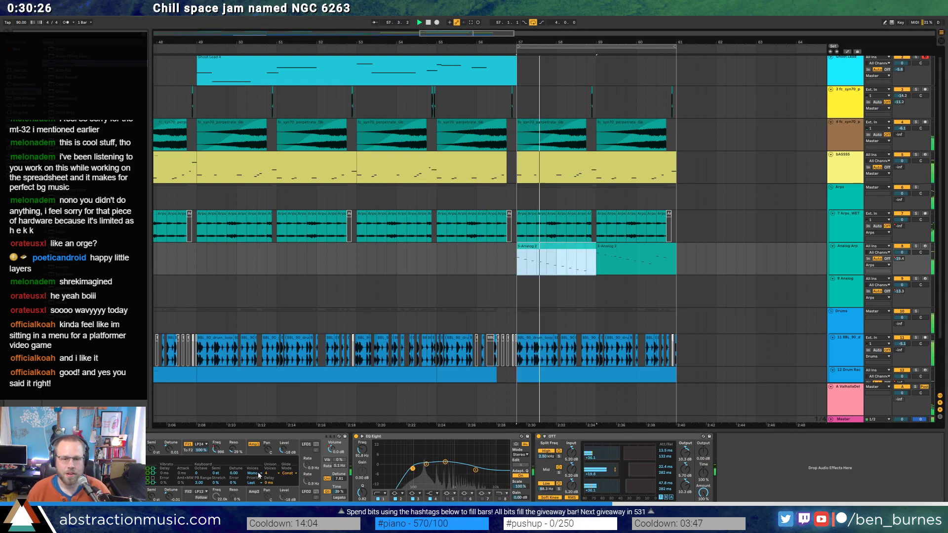
{"action": "key", "text": "space"}
Lower the Analog Arp's F1 Resonance automation to 11% just before bar 57, raise its F1 Freq automation from bar 57, and play the loop.
{"action": "key", "text": "a"}
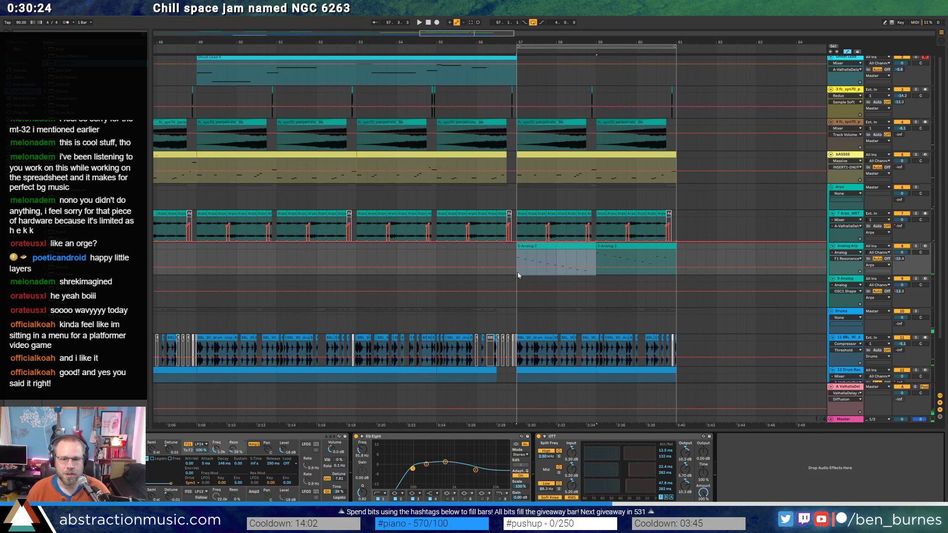
{"action": "left_click", "coordinate": [517, 265]}
{"action": "left_click", "coordinate": [522, 268]}
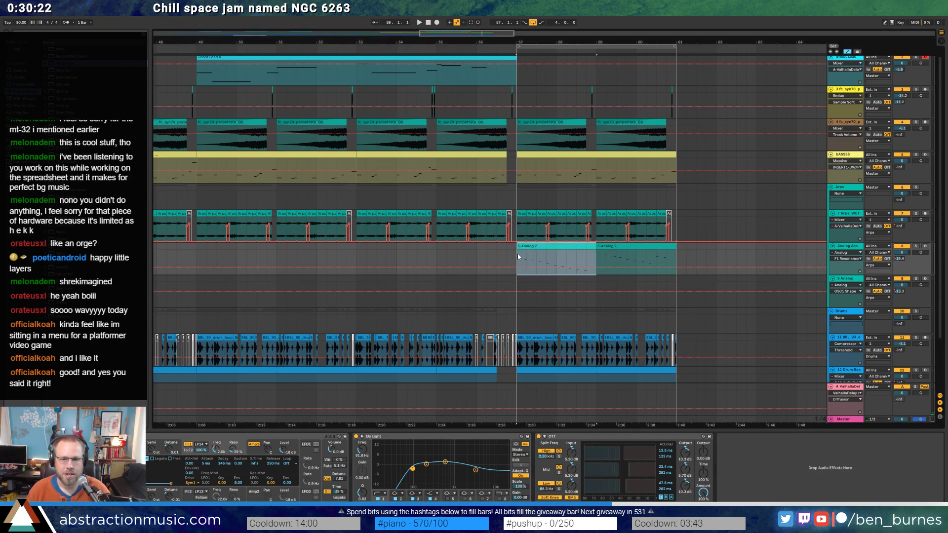
{"action": "left_click", "coordinate": [511, 270]}
{"action": "left_click_drag", "start_coordinate": [511, 270], "coordinate": [511, 275]}
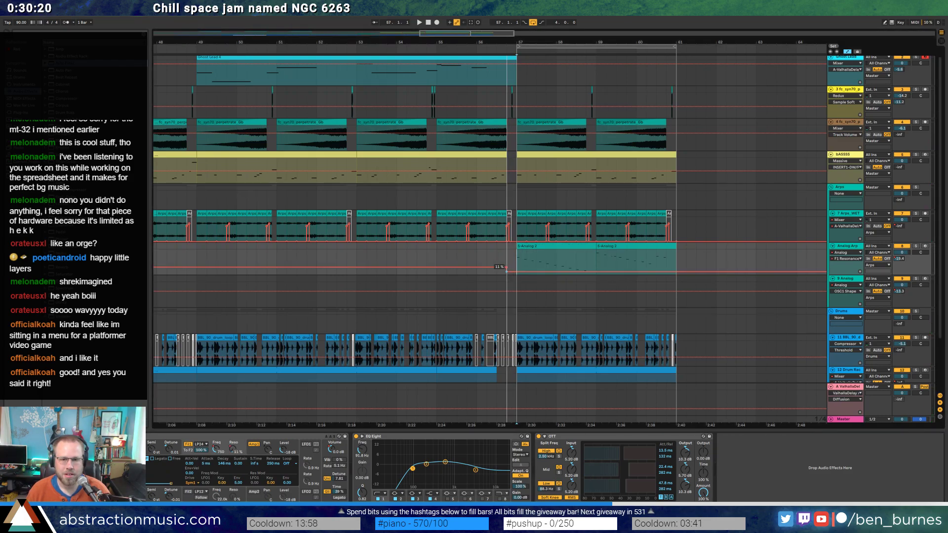
{"action": "left_click", "coordinate": [216, 450]}
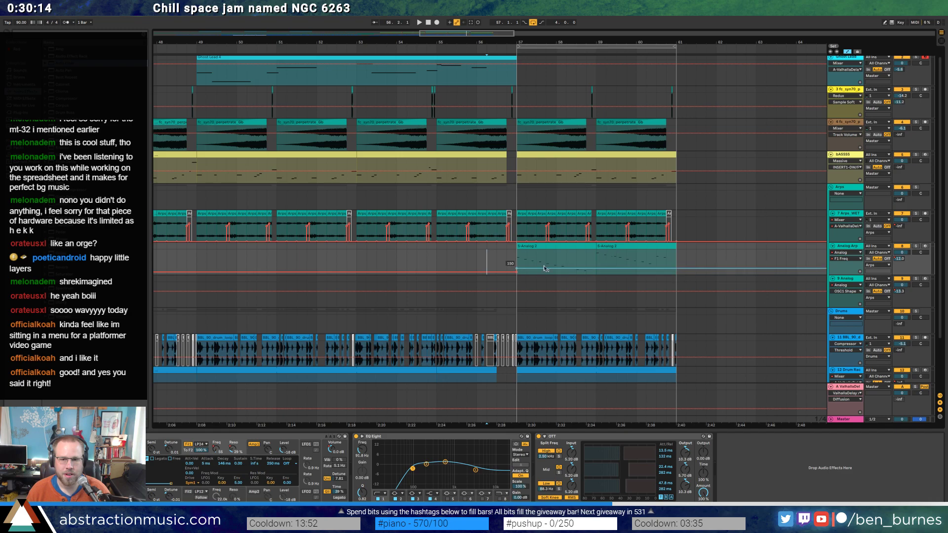
{"action": "key", "text": "space"}
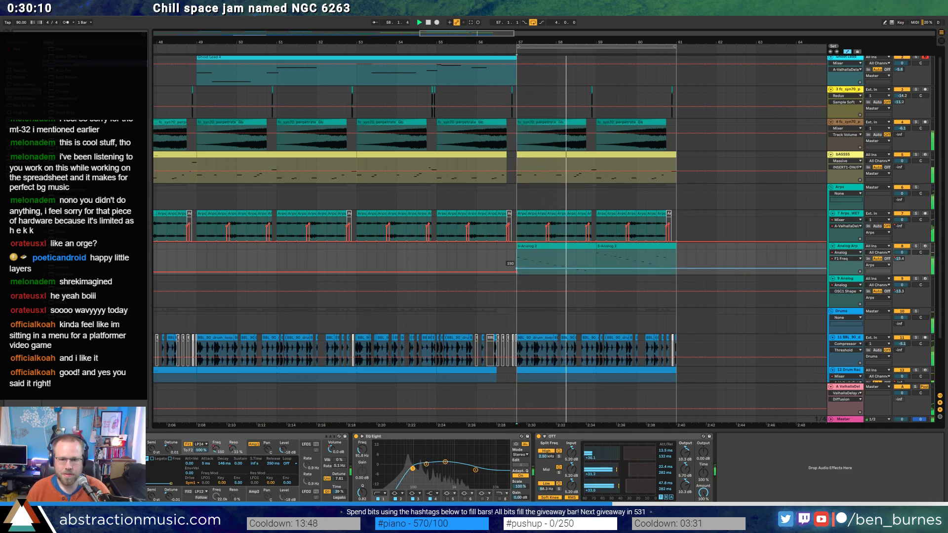
Raise the last five notes of the first Analog Arp clip at bar 57 by three octaves.
{"action": "double_click", "coordinate": [538, 262]}
{"action": "key", "text": "space"}
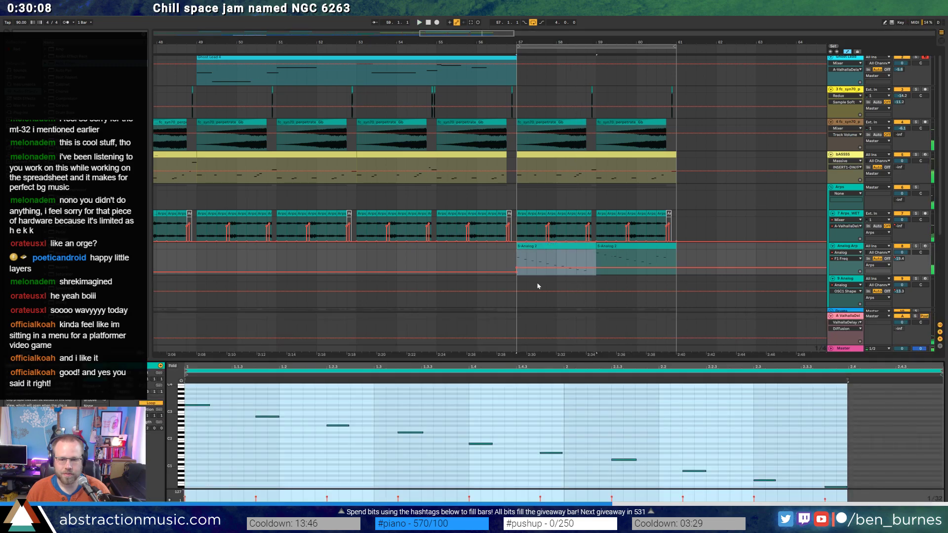
{"action": "left_click", "coordinate": [543, 413]}
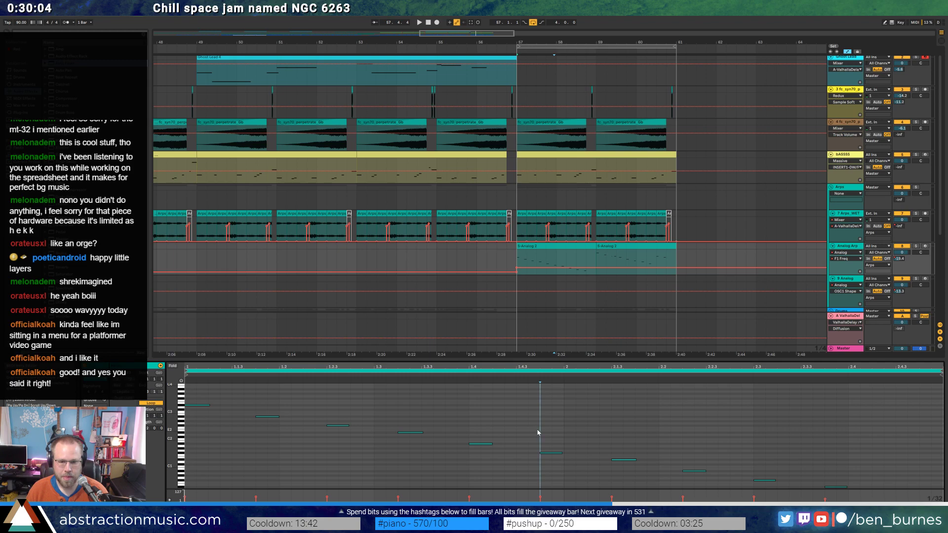
{"action": "key", "text": "shift+Right"}
{"action": "key", "text": "shift+Right"}
{"action": "key", "text": "shift+Right"}
{"action": "key", "text": "shift+Up"}
{"action": "key", "text": "shift+Up"}
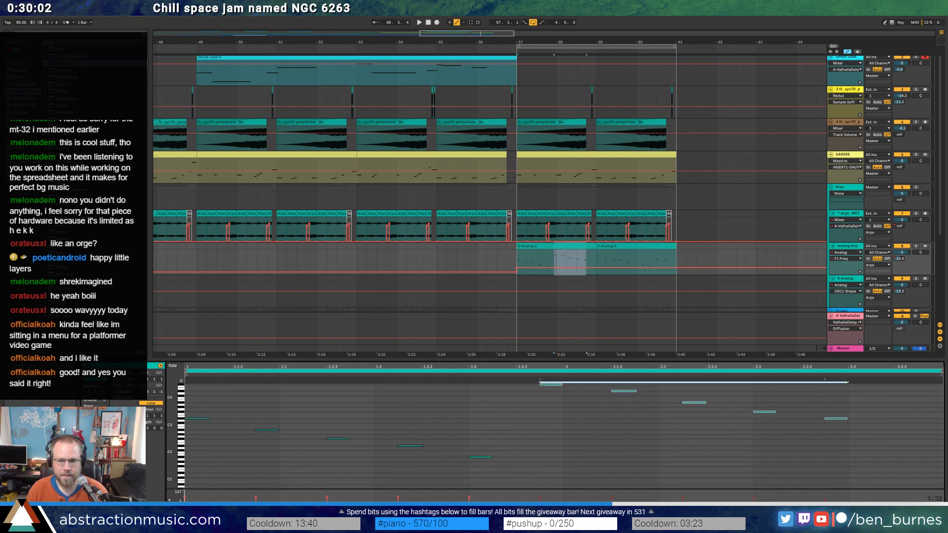
Lower the last note of the Analog Arp clip by two semitones, play the loop, and duplicate that note once after itself.
{"action": "left_click_drag", "start_coordinate": [832, 418], "coordinate": [834, 421]}
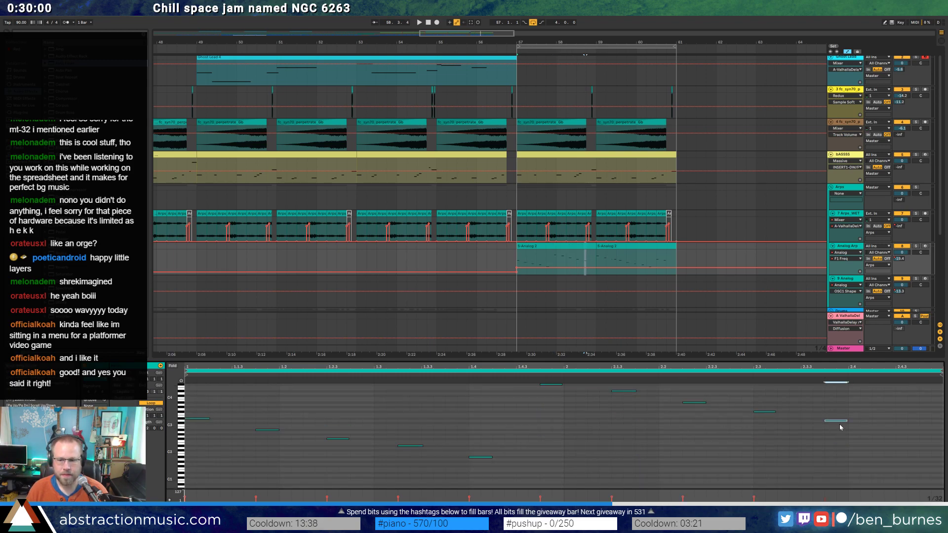
{"action": "key", "text": "space"}
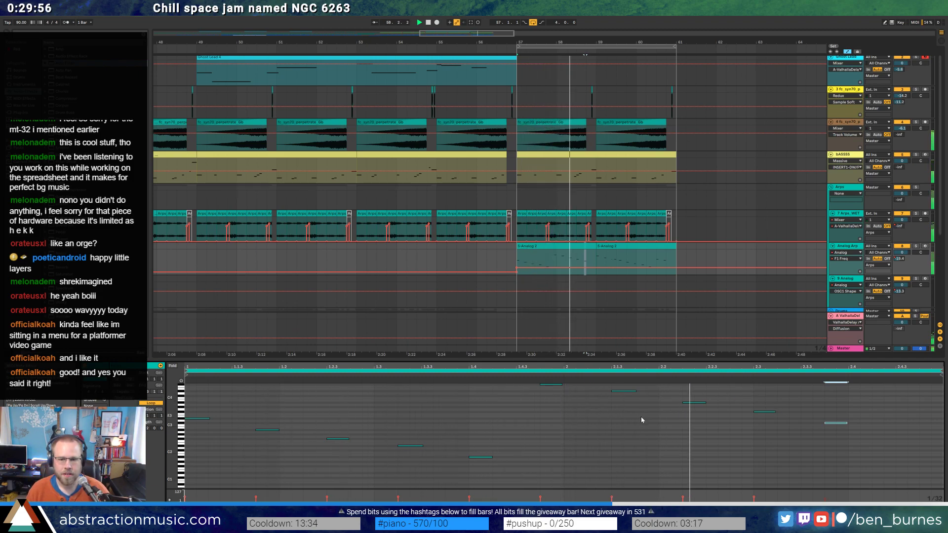
{"action": "key", "text": "space"}
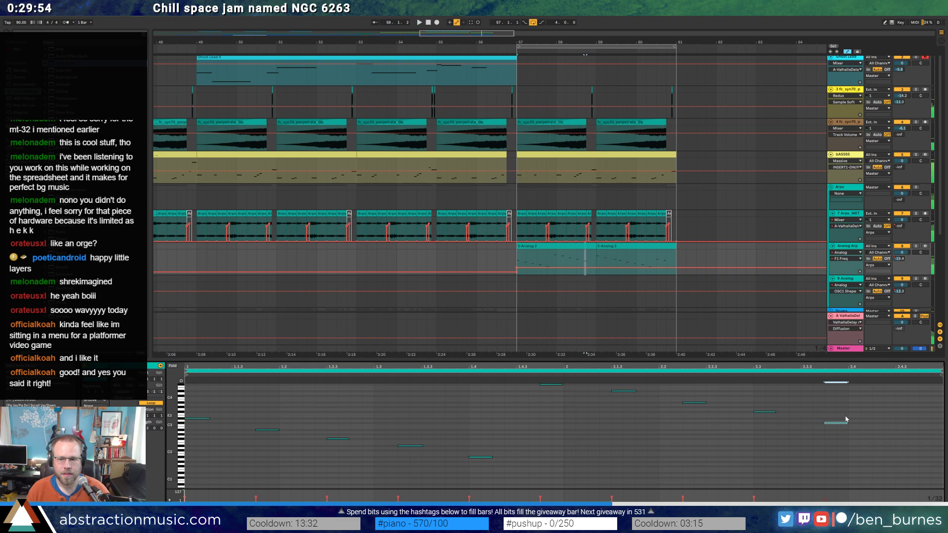
{"action": "left_click_drag", "start_coordinate": [834, 411], "coordinate": [903, 444]}
{"action": "key", "text": "ctrl+d"}
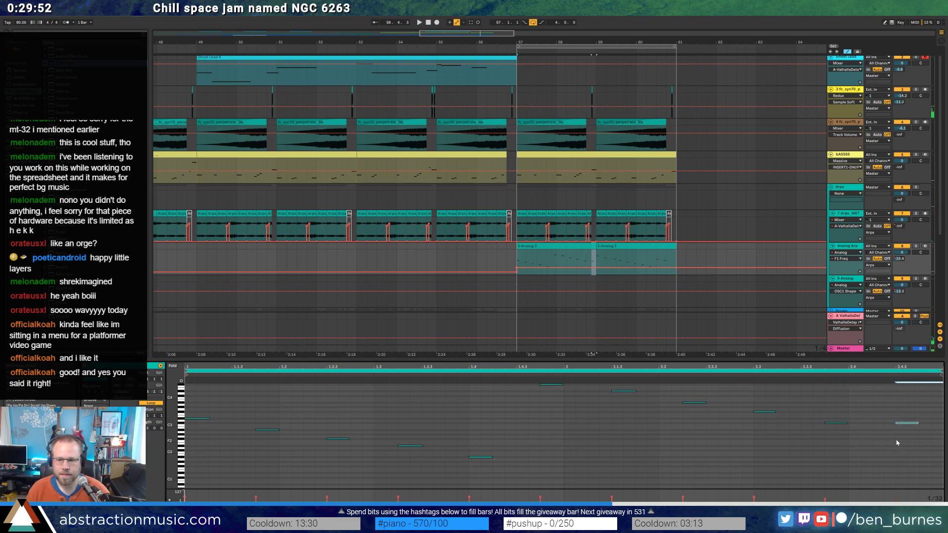
Adjust the Analog Arp's F1 Resonance and F1 Freq envelope-amount automation just before bar 57, with the loop playing.
{"action": "left_click", "coordinate": [586, 247]}
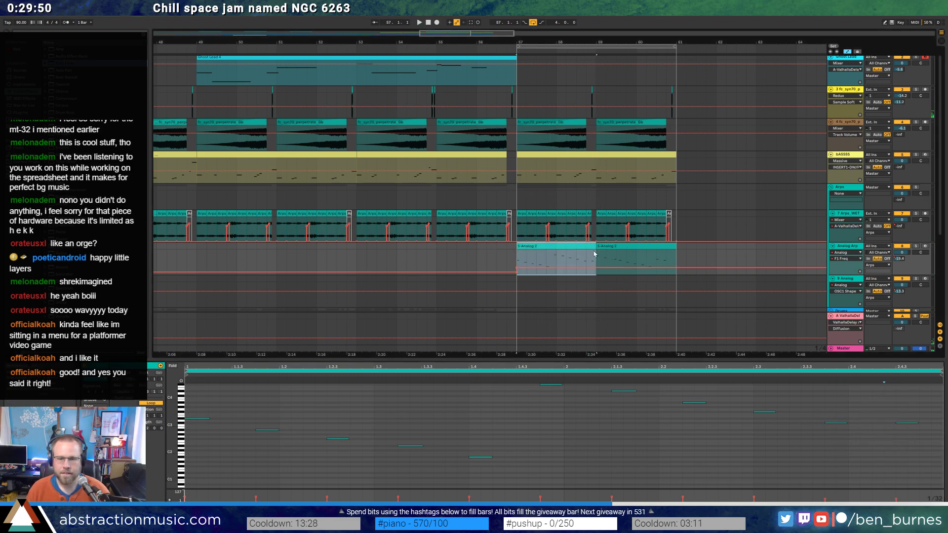
{"action": "left_click", "coordinate": [526, 267]}
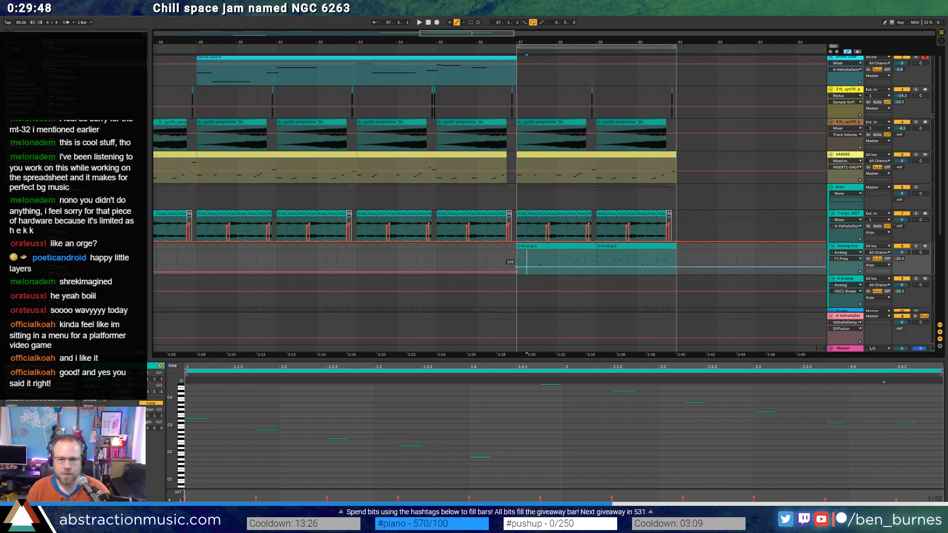
{"action": "key", "text": "shift+Tab"}
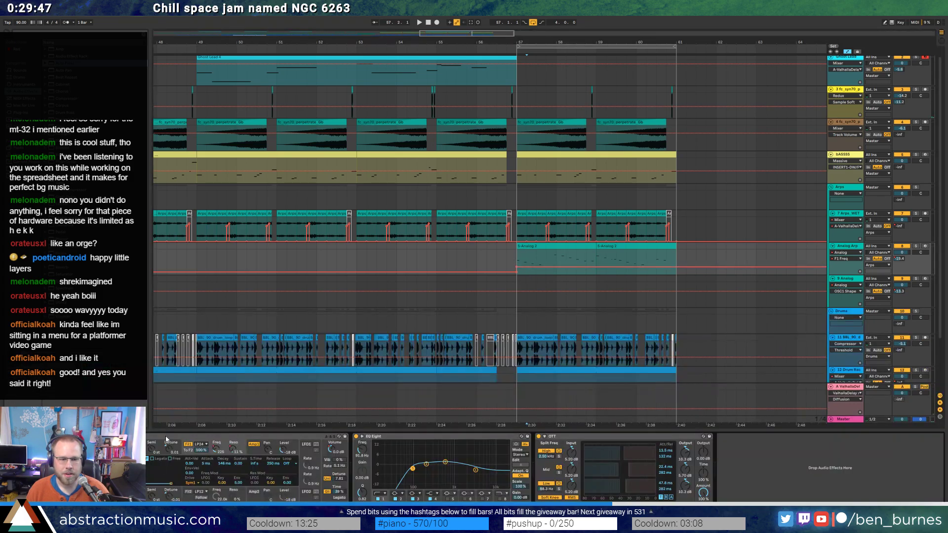
{"action": "left_click", "coordinate": [232, 451]}
{"action": "left_click", "coordinate": [512, 271]}
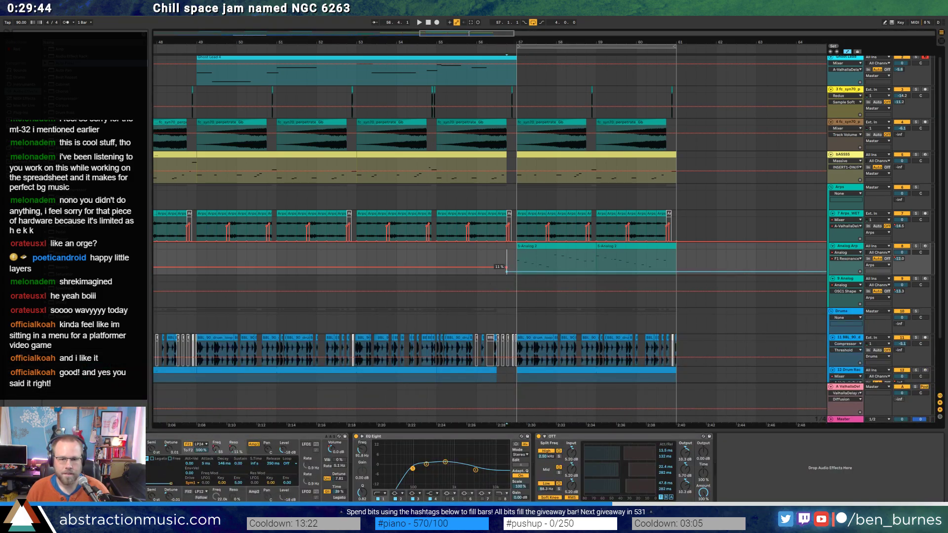
{"action": "left_click_drag", "start_coordinate": [507, 271], "coordinate": [507, 269]}
{"action": "key", "text": "space"}
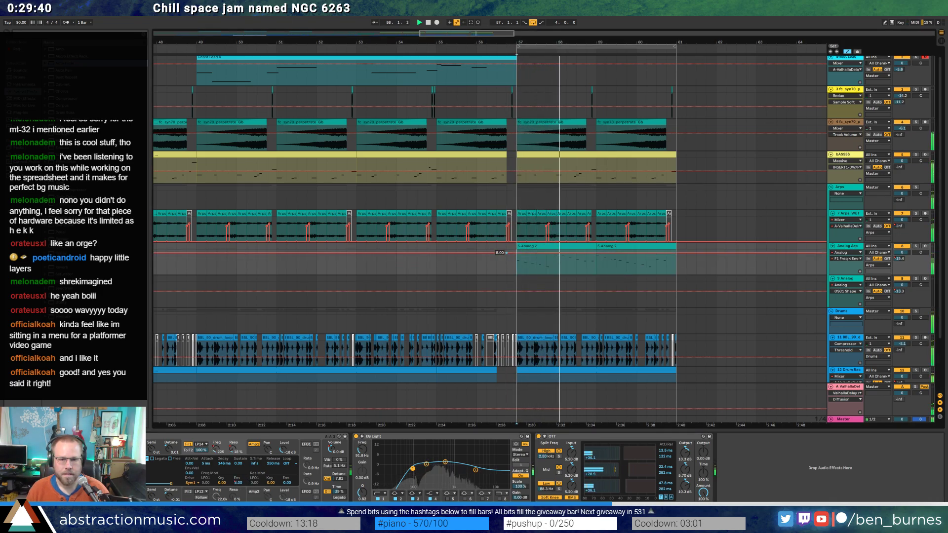
{"action": "left_click", "coordinate": [507, 254]}
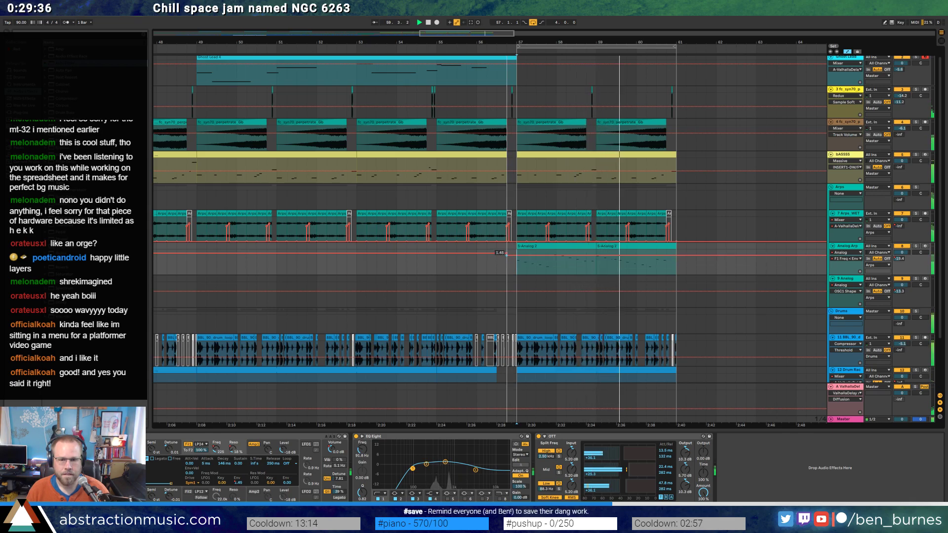
Open the first Analog Arp clip at bar 57 and raise its last note by about four semitones.
{"action": "left_click", "coordinate": [544, 246]}
{"action": "double_click", "coordinate": [544, 245]}
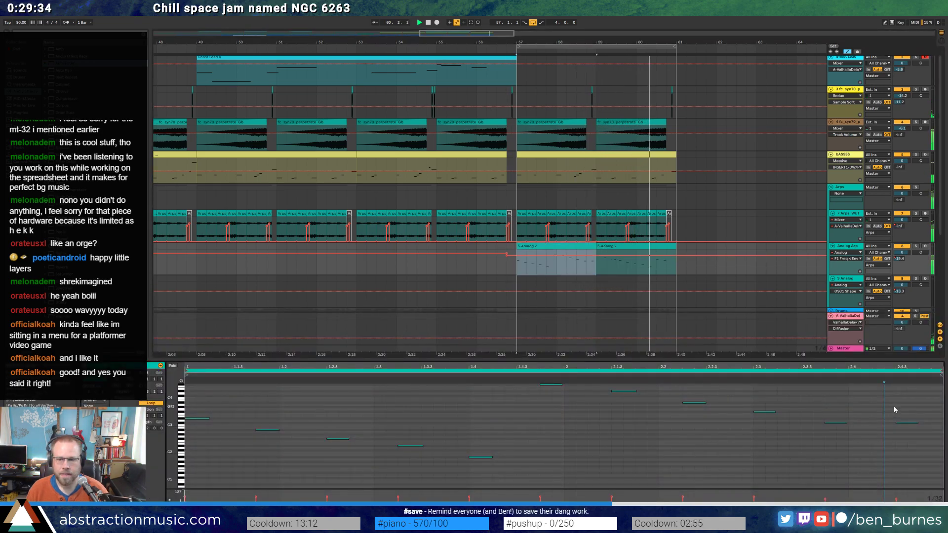
{"action": "left_click_drag", "start_coordinate": [894, 410], "coordinate": [913, 448]}
{"action": "key", "text": "Up"}
{"action": "key", "text": "Up"}
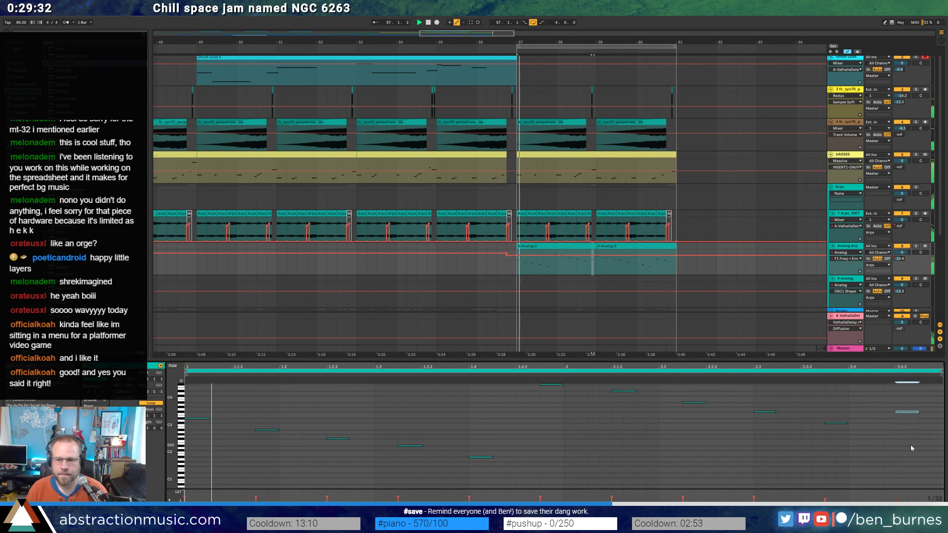
Raise the Analog Arp's F1 Freq automation from bar 57 and fine-tune its level while the loop plays.
{"action": "left_click", "coordinate": [586, 254]}
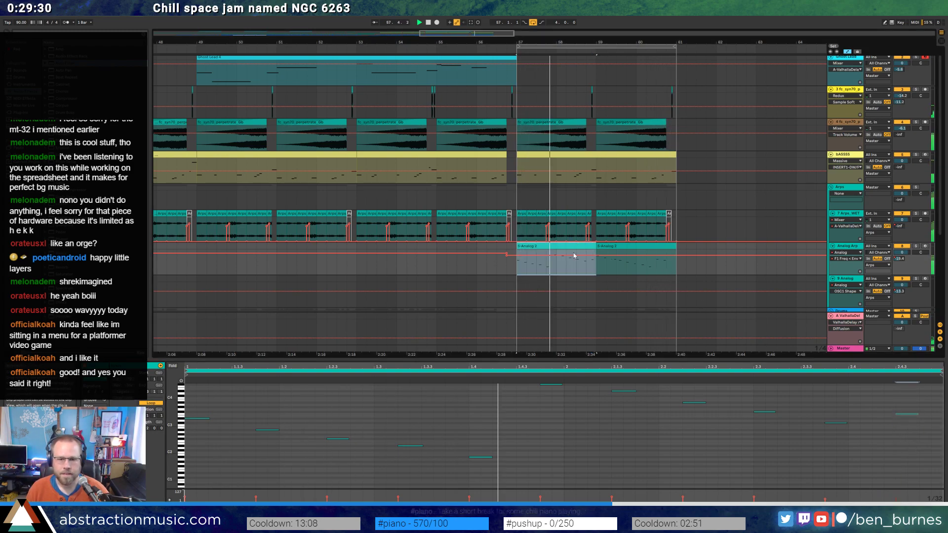
{"action": "key", "text": "shift+Tab"}
{"action": "mouse_move", "coordinate": [548, 255]}
{"action": "left_mouse_down"}
{"action": "mouse_move", "coordinate": [549, 270]}
{"action": "mouse_move", "coordinate": [550, 259]}
{"action": "left_mouse_up"}
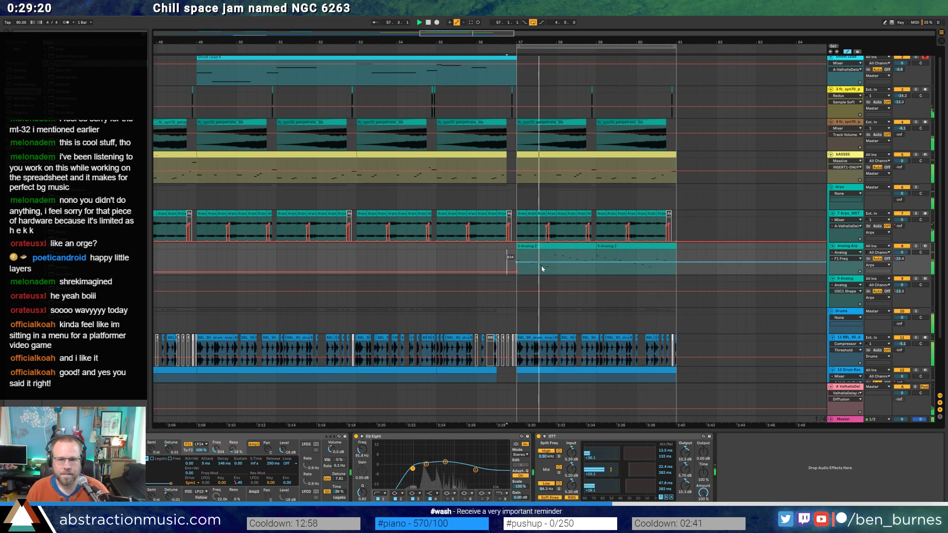
{"action": "left_click_drag", "start_coordinate": [557, 262], "coordinate": [557, 265]}
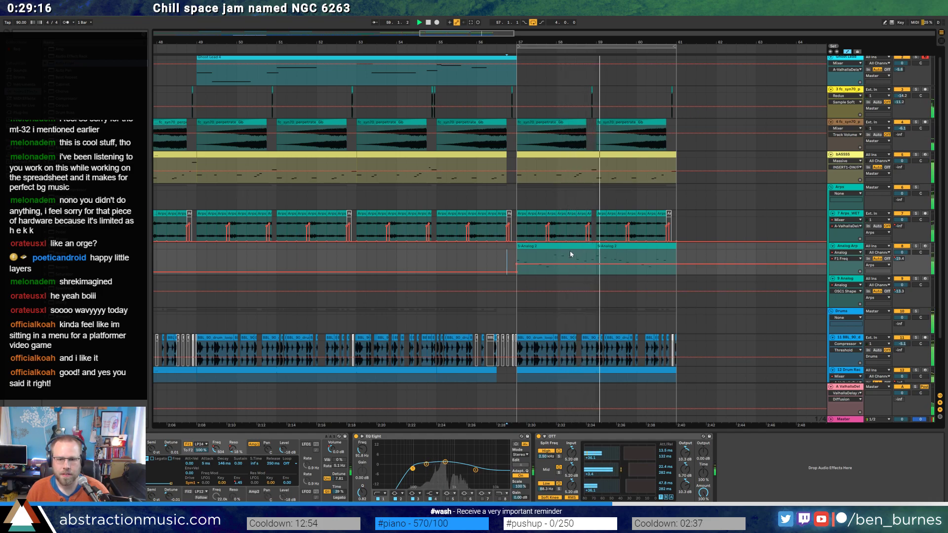
Check the last note of the first Analog Arp clip and lower the second clip's first note by about five semitones.
{"action": "double_click", "coordinate": [572, 259]}
{"action": "left_click_drag", "start_coordinate": [888, 399], "coordinate": [901, 428]}
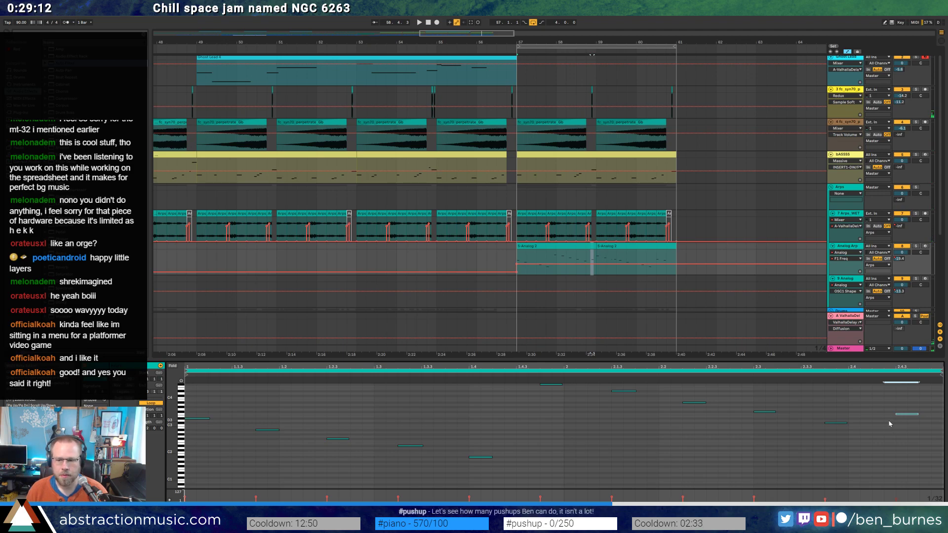
{"action": "left_click", "coordinate": [620, 253]}
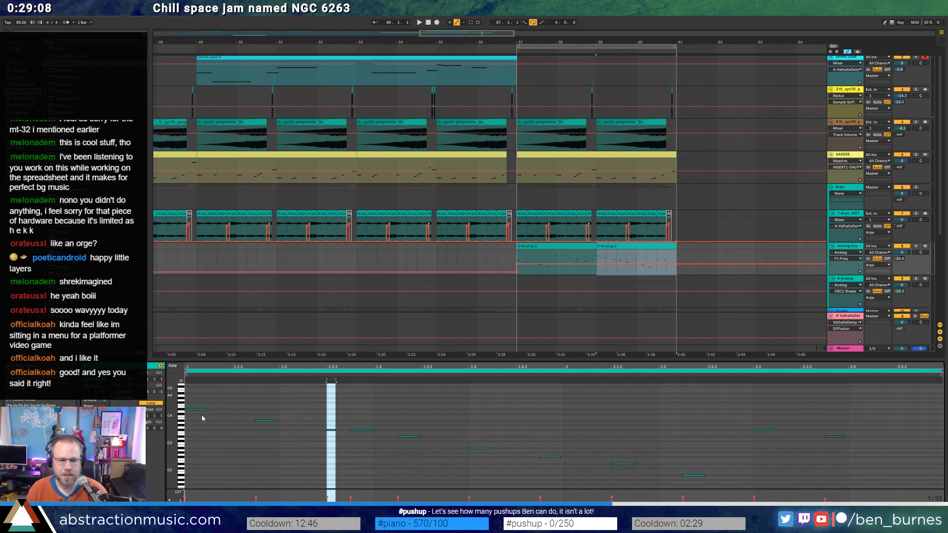
{"action": "left_click", "coordinate": [202, 418]}
{"action": "key", "text": "Down"}
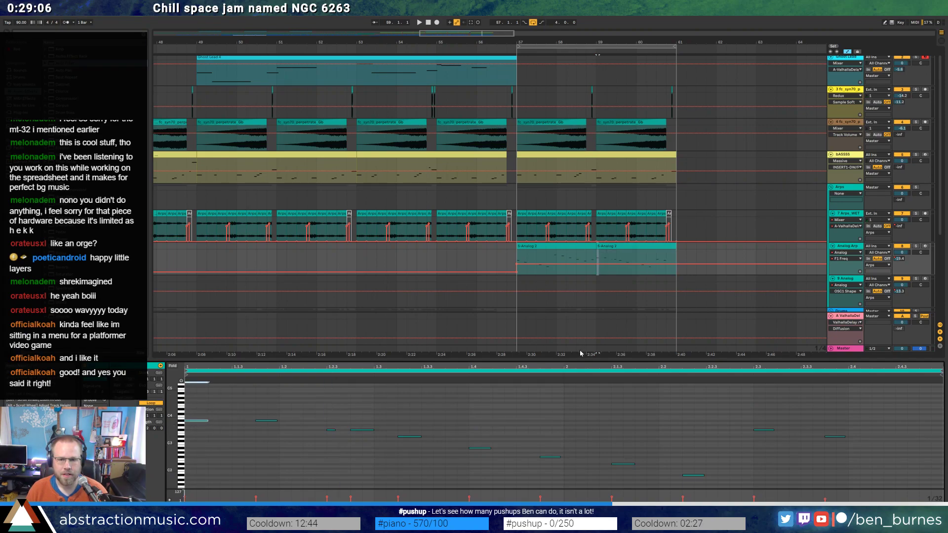
Compare the two Analog Arp clips again and lower the second clip's first note by another seven semitones.
{"action": "left_click", "coordinate": [536, 247]}
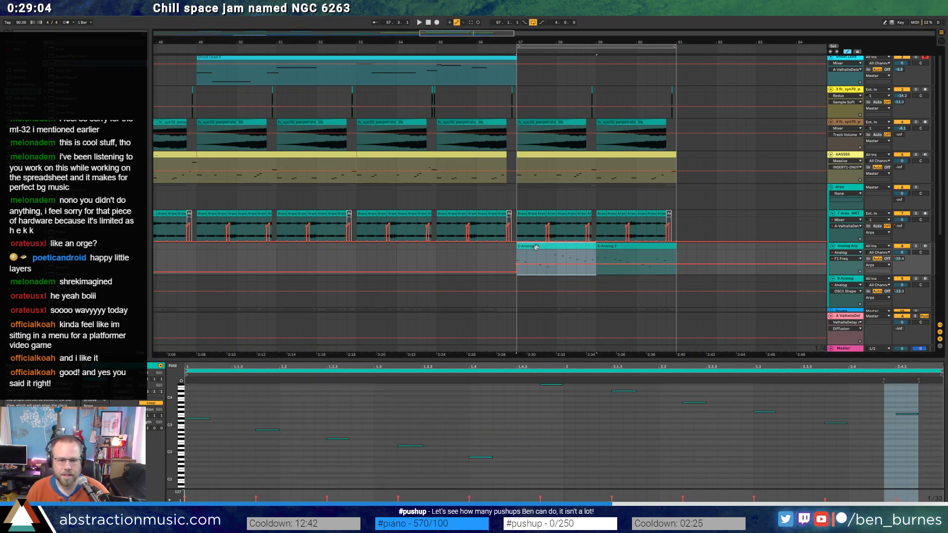
{"action": "key", "text": "Right"}
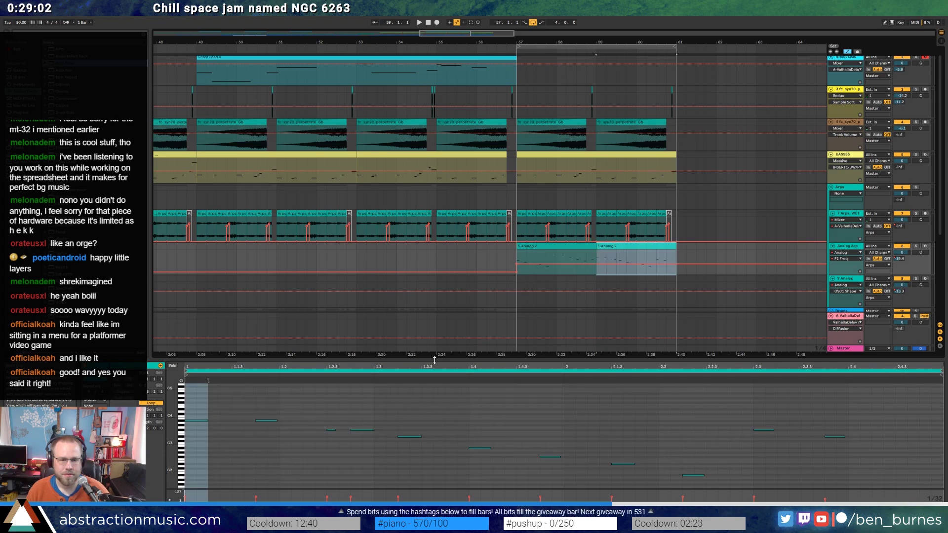
{"action": "left_click", "coordinate": [211, 412]}
{"action": "key", "text": "Down"}
{"action": "key", "text": "Down"}
{"action": "key", "text": "Down"}
{"action": "key", "text": "Down"}
{"action": "key", "text": "Down"}
{"action": "key", "text": "Down"}
{"action": "key", "text": "Down"}
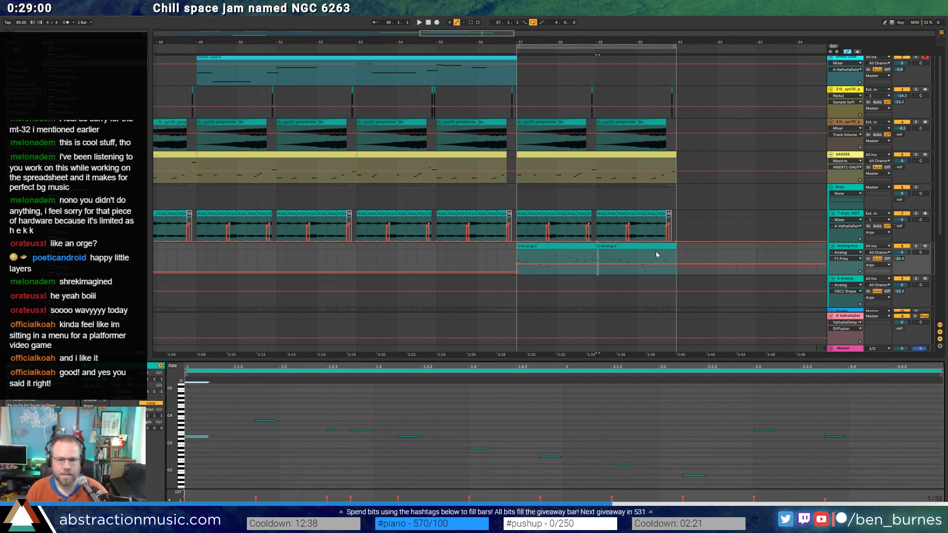
Solo the Analog Arp track and play the loop from its first clip at bar 57.
{"action": "key", "text": "plus"}
{"action": "key", "text": "plus"}
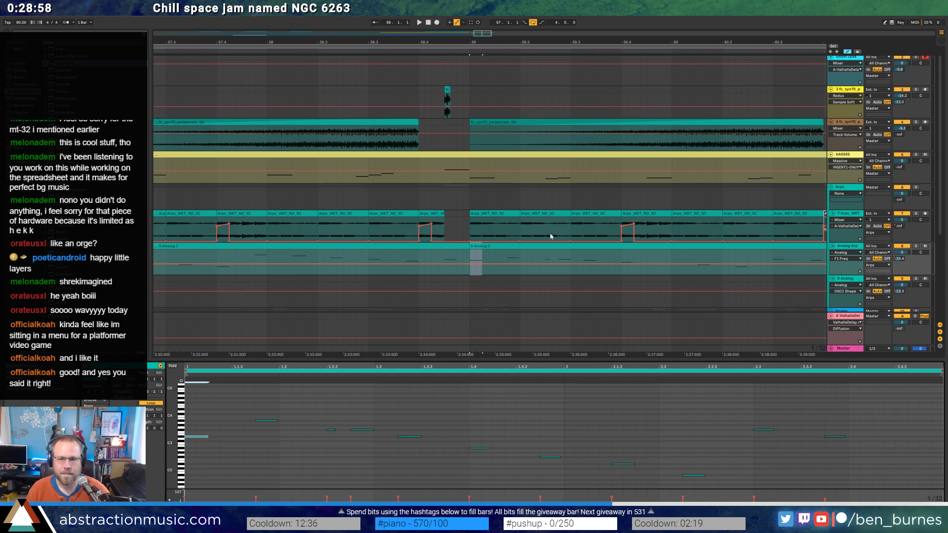
{"action": "left_click", "coordinate": [915, 246]}
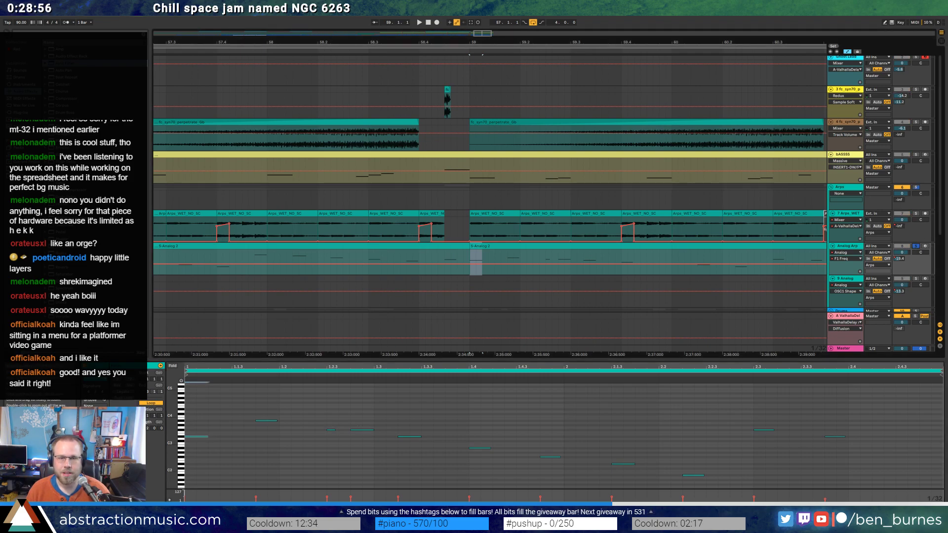
{"action": "key", "text": "minus"}
{"action": "left_click", "coordinate": [459, 246]}
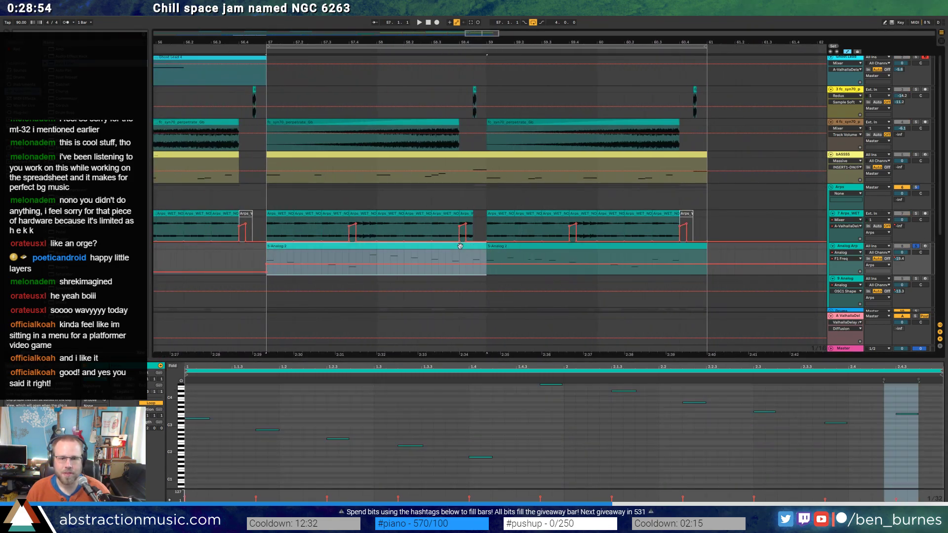
{"action": "key", "text": "space"}
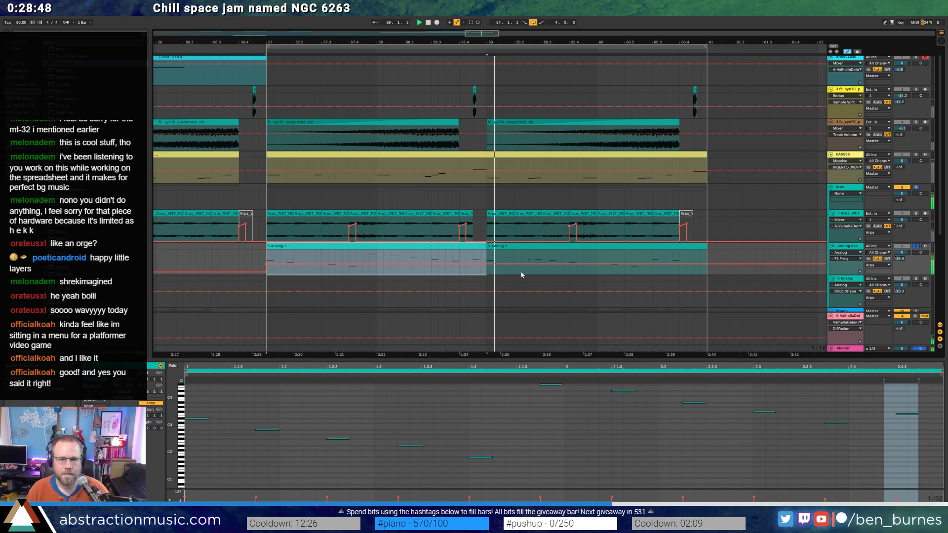
In the second Analog Arp clip, deactivate the short third note, shorten the last note, and add a longer repeat after it.
{"action": "left_click", "coordinate": [545, 253]}
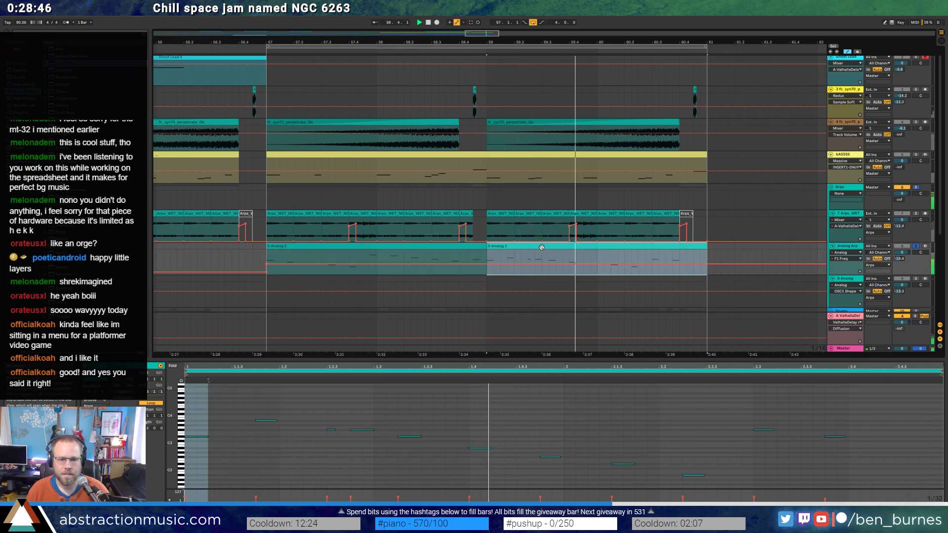
{"action": "left_click", "coordinate": [331, 430]}
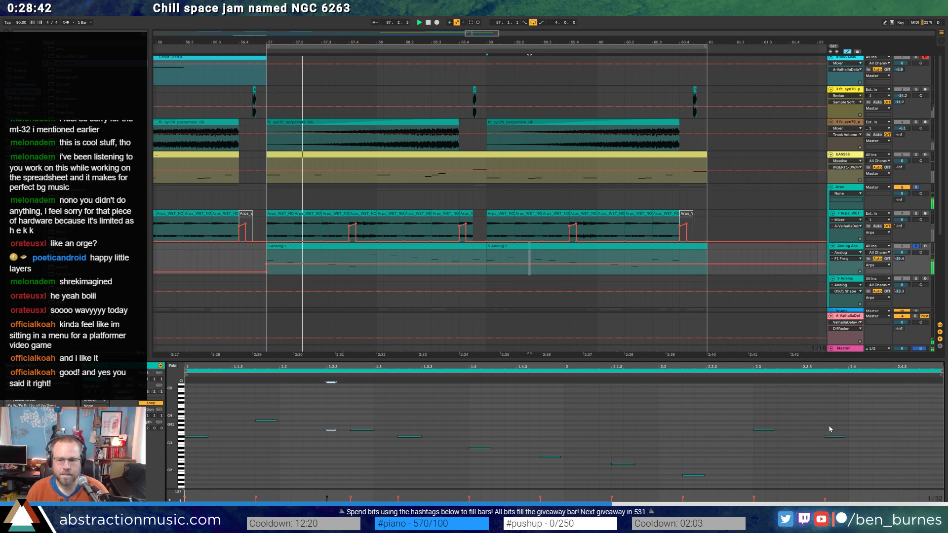
{"action": "left_click_drag", "start_coordinate": [845, 436], "coordinate": [841, 437]}
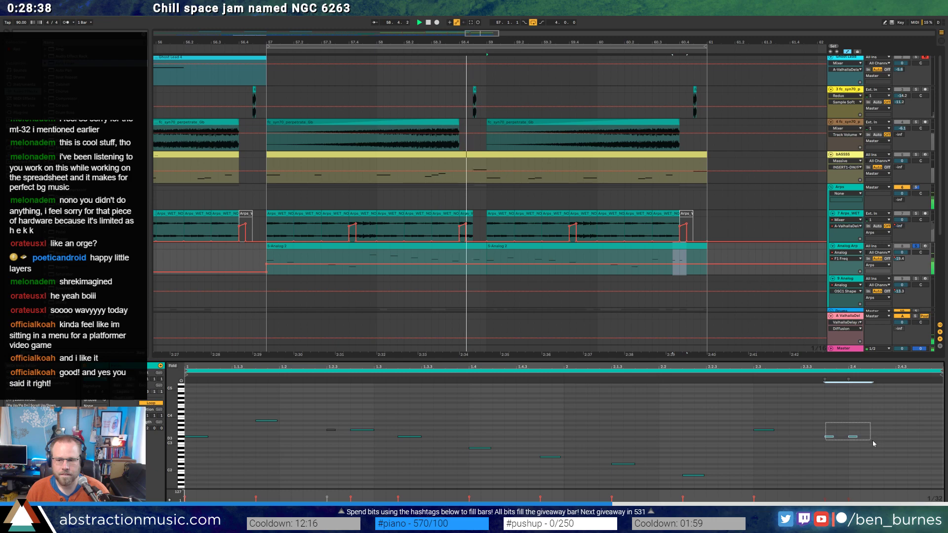
{"action": "key", "text": "ctrl+d"}
{"action": "left_click_drag", "start_coordinate": [860, 436], "coordinate": [872, 436]}
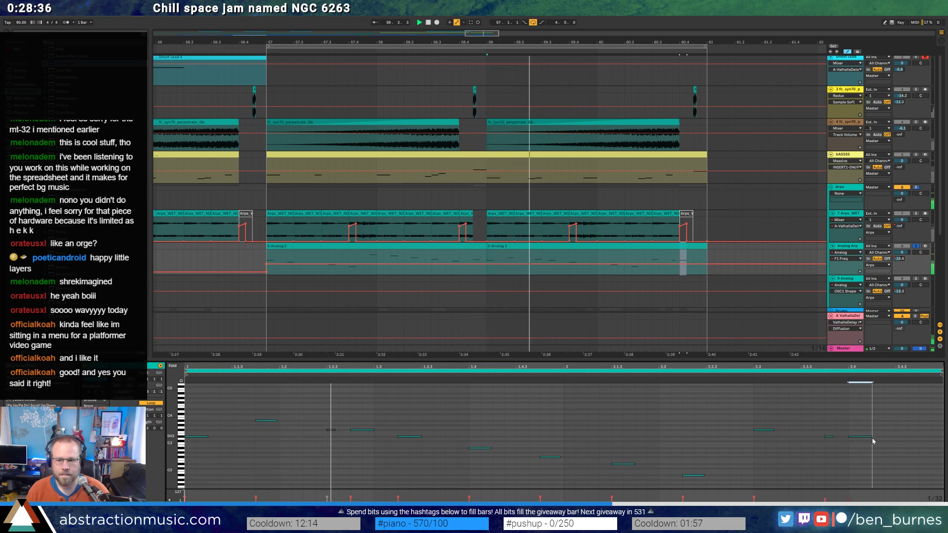
Shift the note following the deactivated one in the second Analog Arp clip earlier so it takes that note's place.
{"action": "left_click", "coordinate": [823, 421]}
{"action": "left_click", "coordinate": [362, 429]}
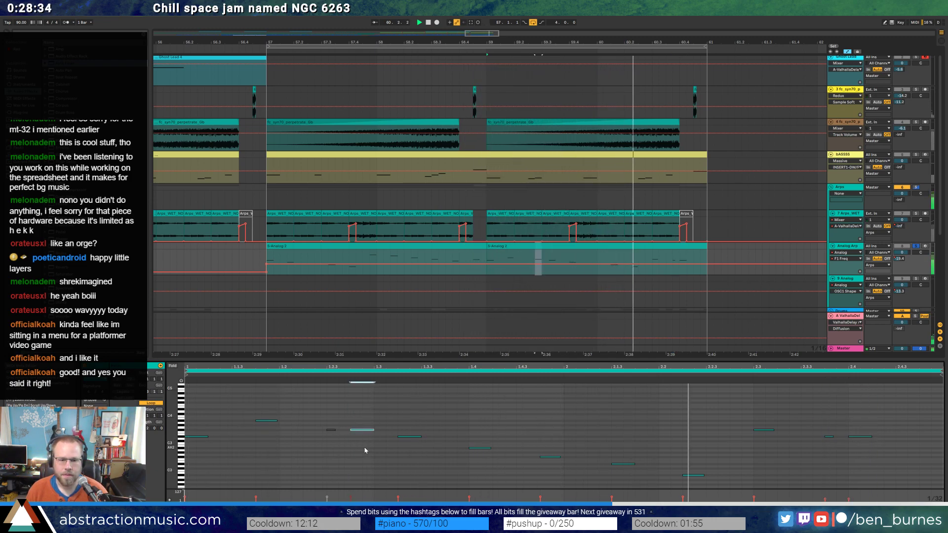
{"action": "key", "text": "Left"}
{"action": "key", "text": "Left"}
{"action": "key", "text": "Left"}
{"action": "key", "text": "Right"}
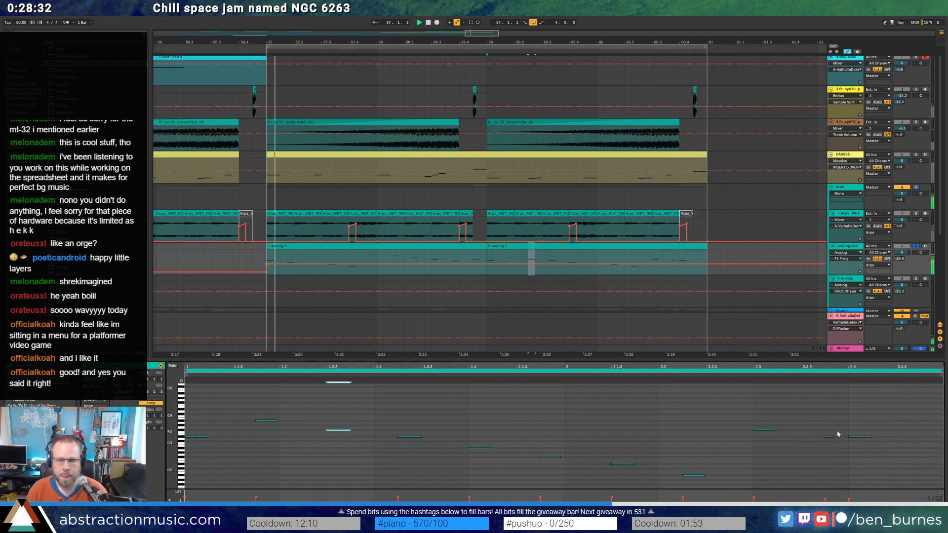
{"action": "key", "text": "Left"}
{"action": "mouse_move", "coordinate": [869, 444]}
{"action": "left_mouse_down"}
{"action": "mouse_move", "coordinate": [819, 431]}
{"action": "mouse_move", "coordinate": [869, 454]}
{"action": "left_mouse_up"}
Solo the Arps WET track together with the Analog Arp and fill the gap in its audio before bar 59.
{"action": "left_click", "coordinate": [540, 279]}
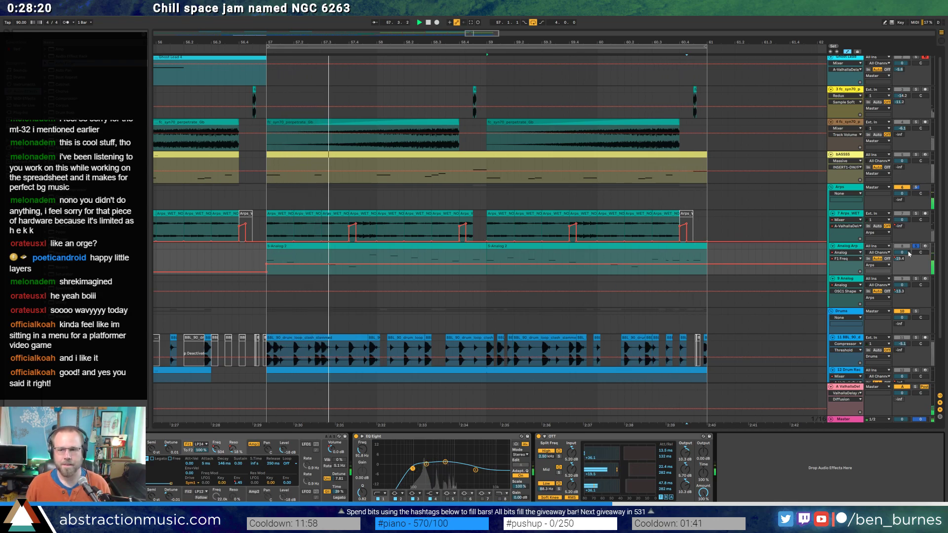
{"action": "left_click", "coordinate": [915, 214], "text": "ctrl"}
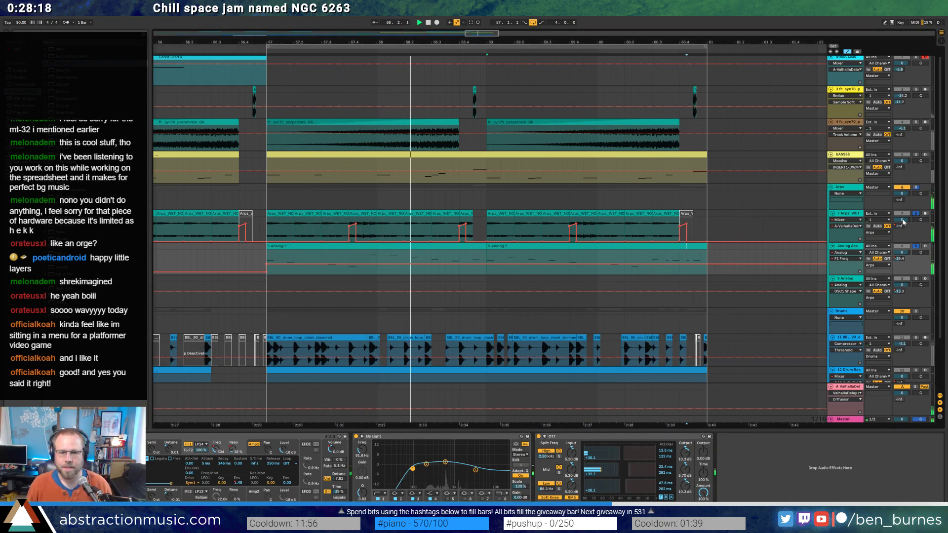
{"action": "left_click", "coordinate": [473, 222]}
{"action": "key", "text": "ctrl+z"}
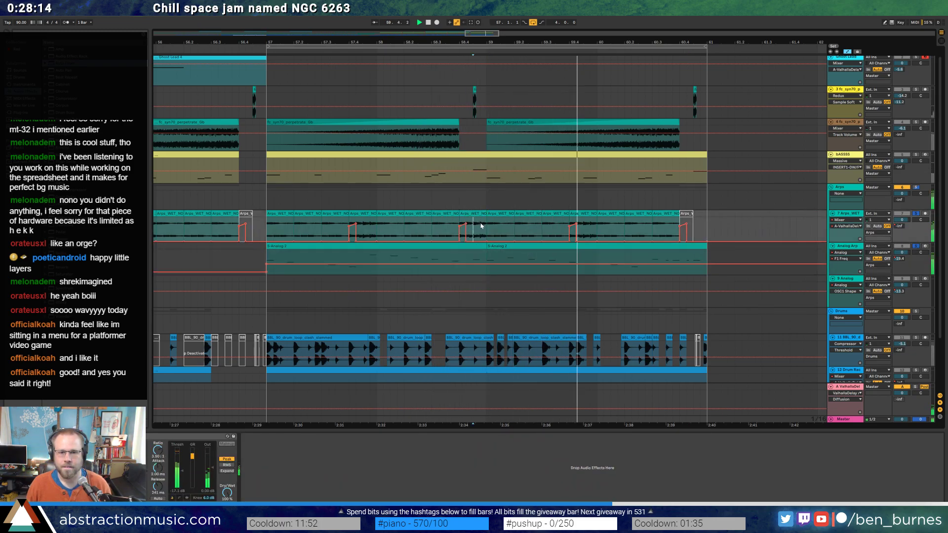
Lengthen the three ValhallaDelay send automation bumps on the Arps WET track in bars 57 to 59 to about one beat each.
{"action": "left_click", "coordinate": [464, 227]}
{"action": "left_click_drag", "start_coordinate": [466, 227], "coordinate": [486, 225]}
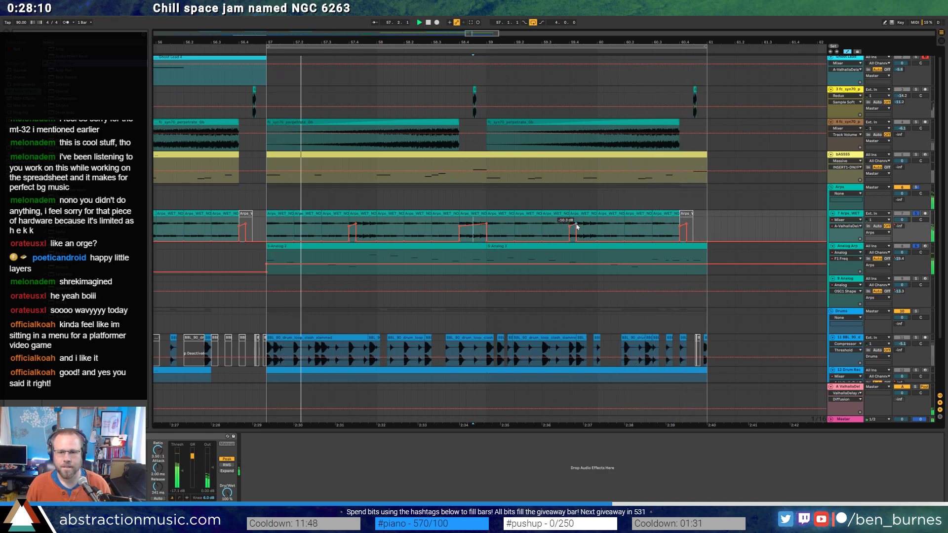
{"action": "left_click_drag", "start_coordinate": [576, 226], "coordinate": [596, 225]}
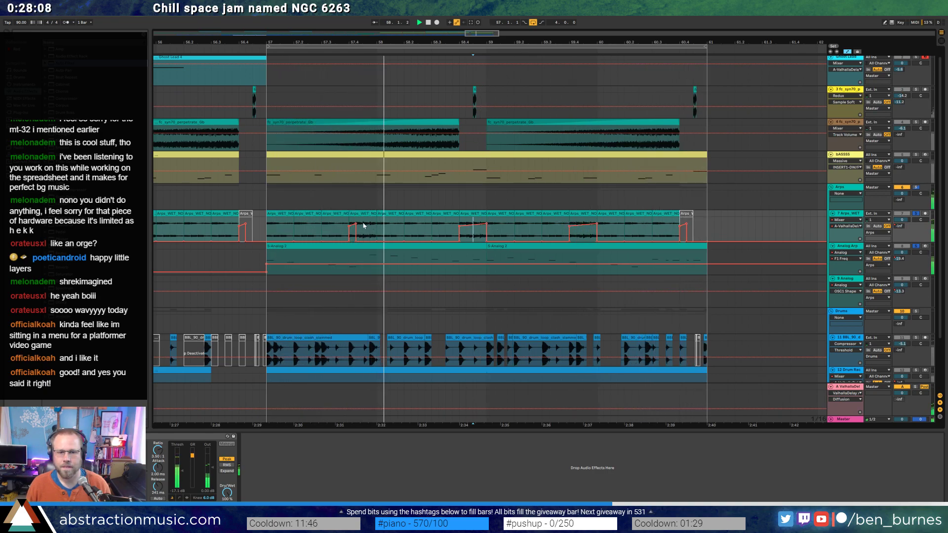
{"action": "left_click_drag", "start_coordinate": [357, 226], "coordinate": [378, 225]}
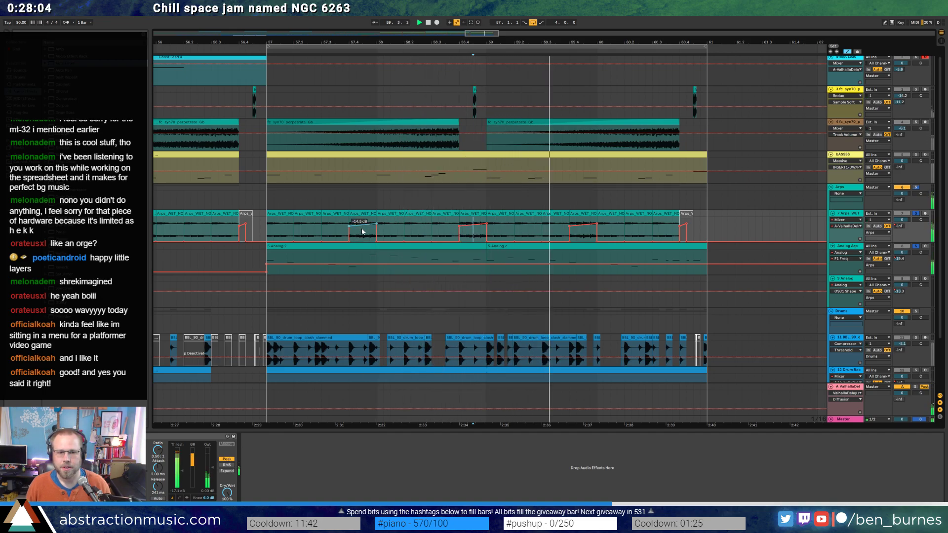
{"action": "scroll", "coordinate": [366, 194], "scroll_direction": "down", "scroll_amount": 5}
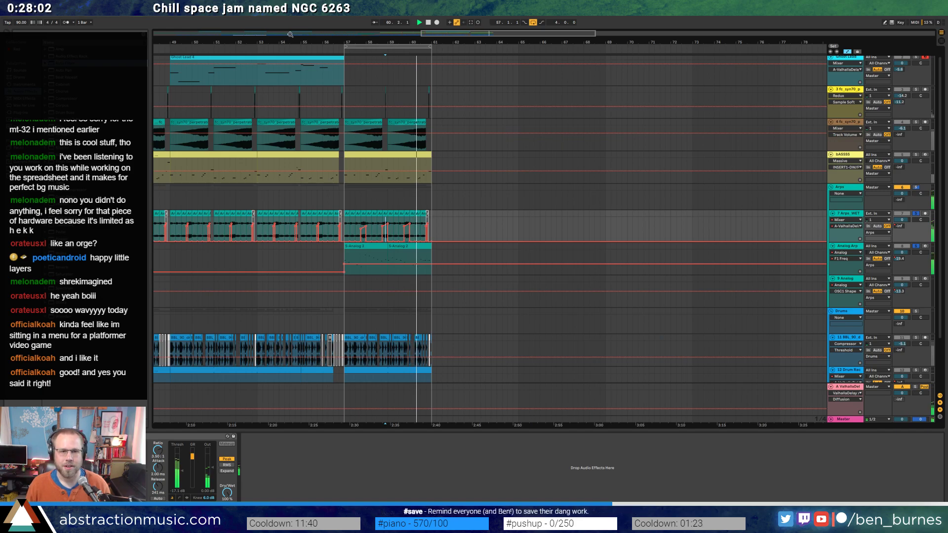
{"action": "left_click_drag", "start_coordinate": [291, 34], "coordinate": [493, 39]}
{"action": "scroll", "coordinate": [429, 203], "scroll_direction": "up", "scroll_amount": 3}
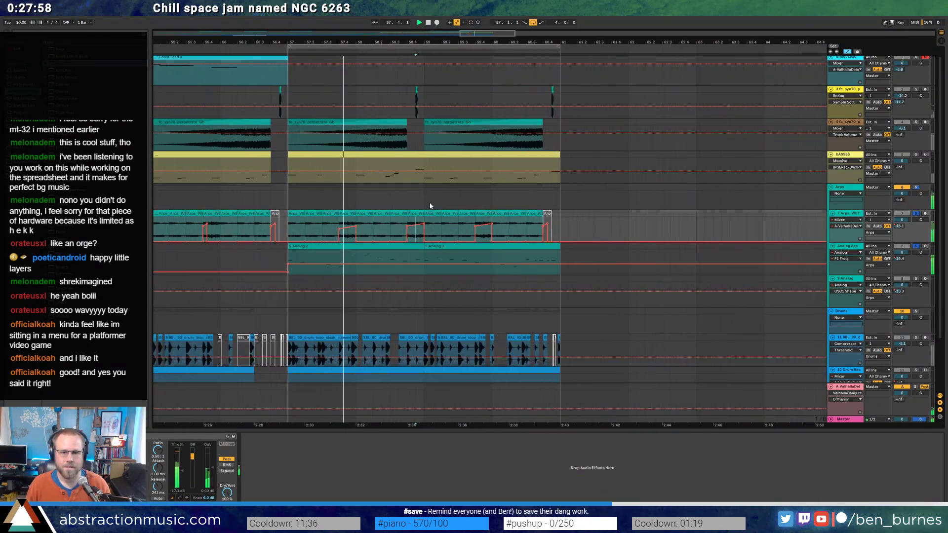
Reshape the three ValhallaDelay send bumps on Arps WET in bars 57 to 59 into rising ramps, and also solo the bass and drum loop.
{"action": "left_click_drag", "start_coordinate": [339, 229], "coordinate": [424, 225]}
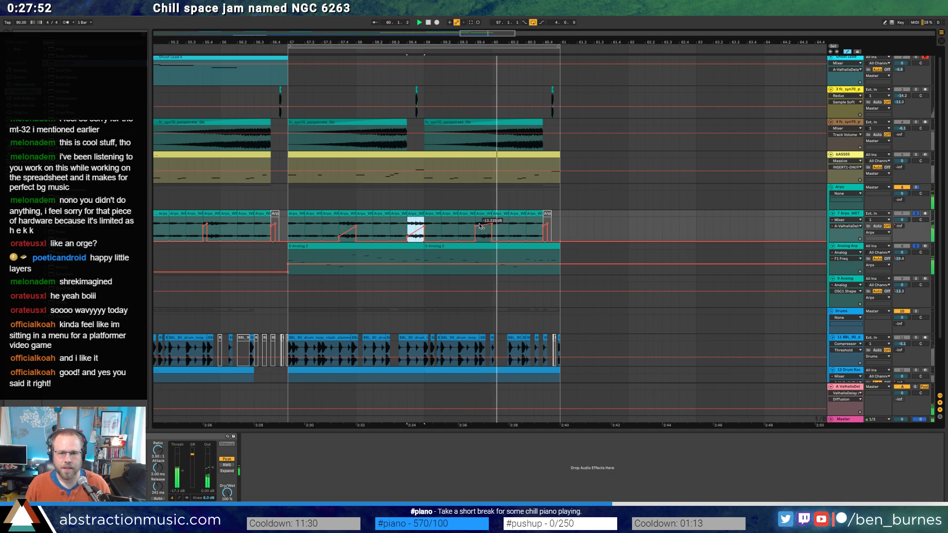
{"action": "key", "text": "ctrl+v"}
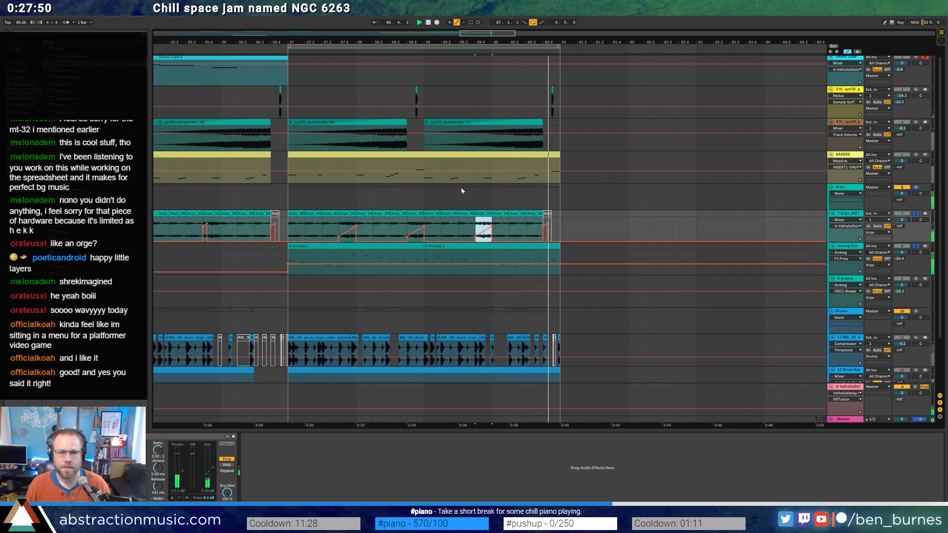
{"action": "scroll", "coordinate": [662, 291], "scroll_direction": "down", "scroll_amount": 2}
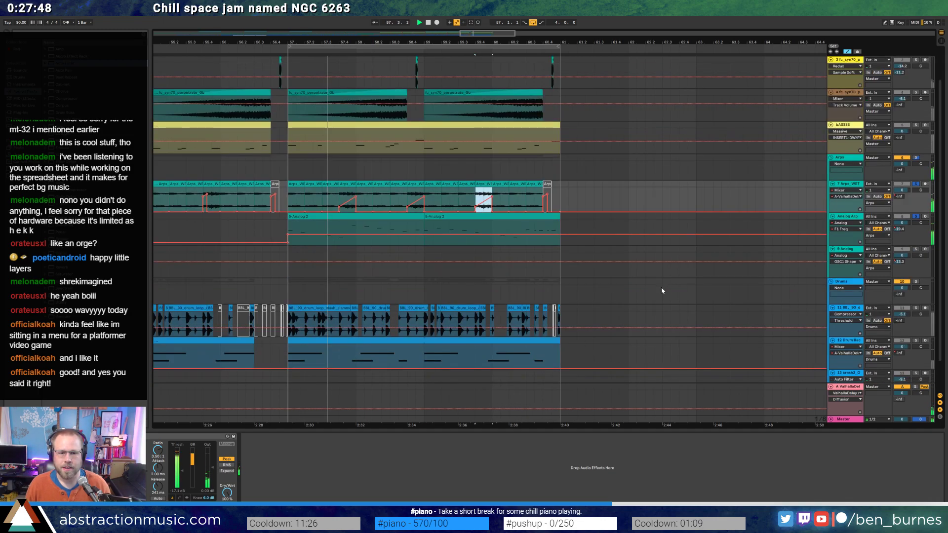
{"action": "left_click", "coordinate": [915, 308]}
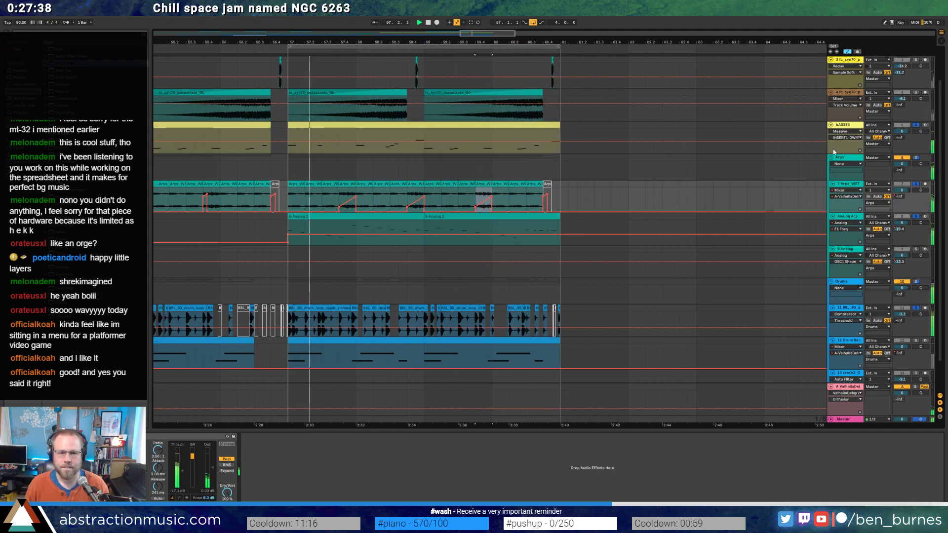
Shape the Analog Arp F1 Freq automation to rise from bar 57 to a peak at bar 59 and fall back by bar 61.
{"action": "left_click", "coordinate": [443, 216]}
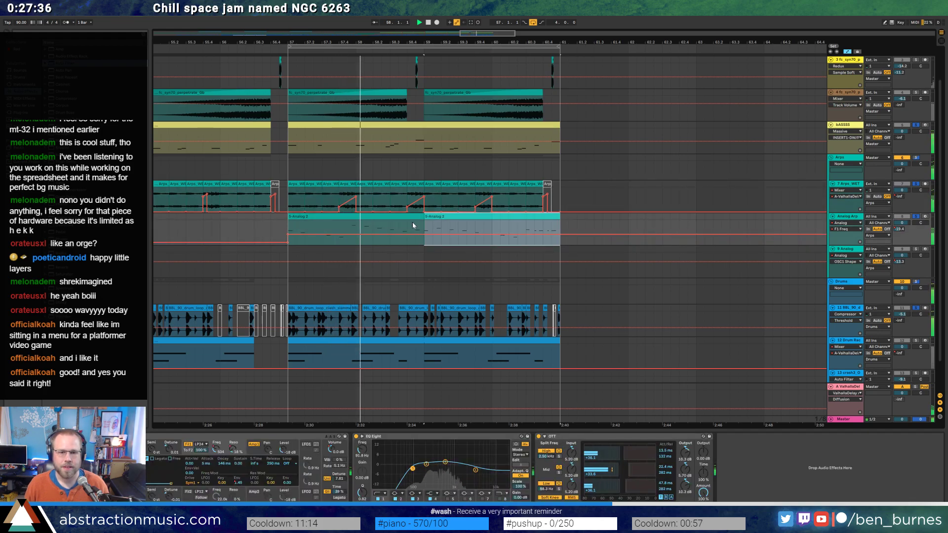
{"action": "left_click", "coordinate": [415, 223]}
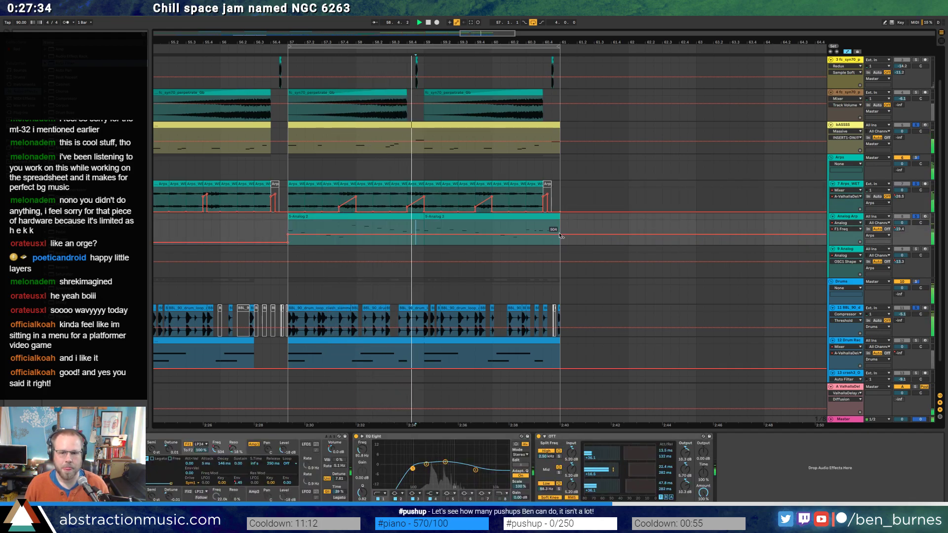
{"action": "left_click_drag", "start_coordinate": [423, 237], "coordinate": [560, 236]}
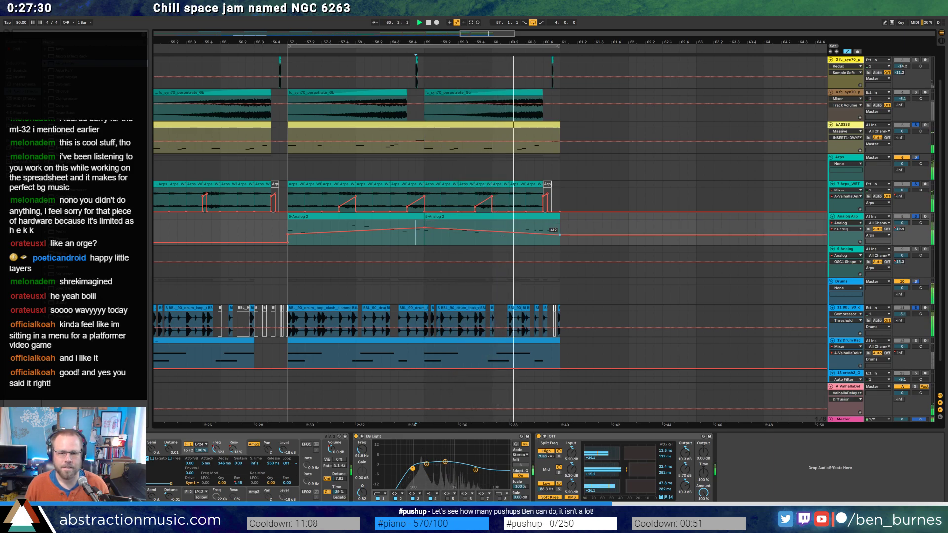
{"action": "left_click", "coordinate": [575, 233]}
Hide the automation lanes and delete the clips on the two fc_syn70 sample tracks from bar 57 to bar 61.
{"action": "scroll", "coordinate": [543, 179], "scroll_direction": "up", "scroll_amount": 1}
{"action": "scroll", "coordinate": [542, 179], "scroll_direction": "up", "scroll_amount": 1}
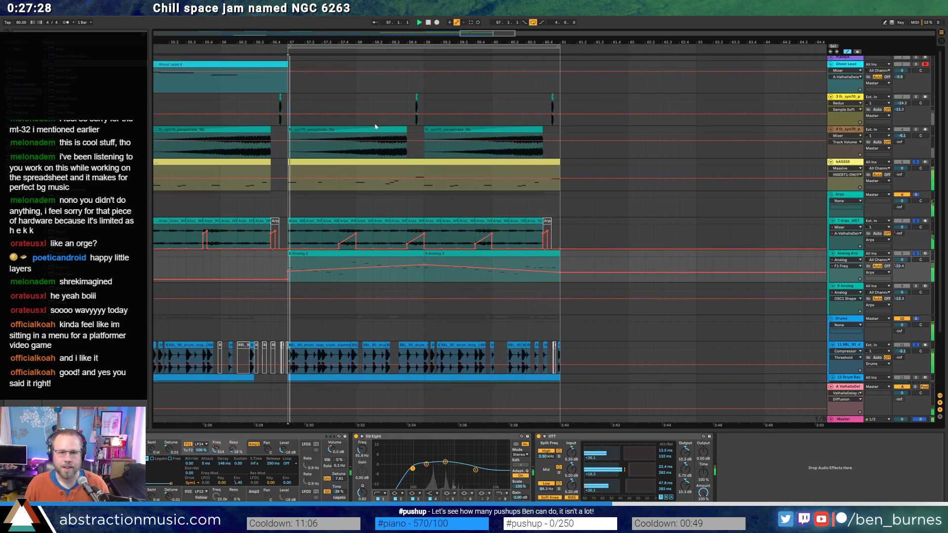
{"action": "mouse_move", "coordinate": [289, 129]}
{"action": "left_mouse_down"}
{"action": "mouse_move", "coordinate": [568, 130]}
{"action": "mouse_move", "coordinate": [289, 137]}
{"action": "left_mouse_up"}
{"action": "key", "text": "a"}
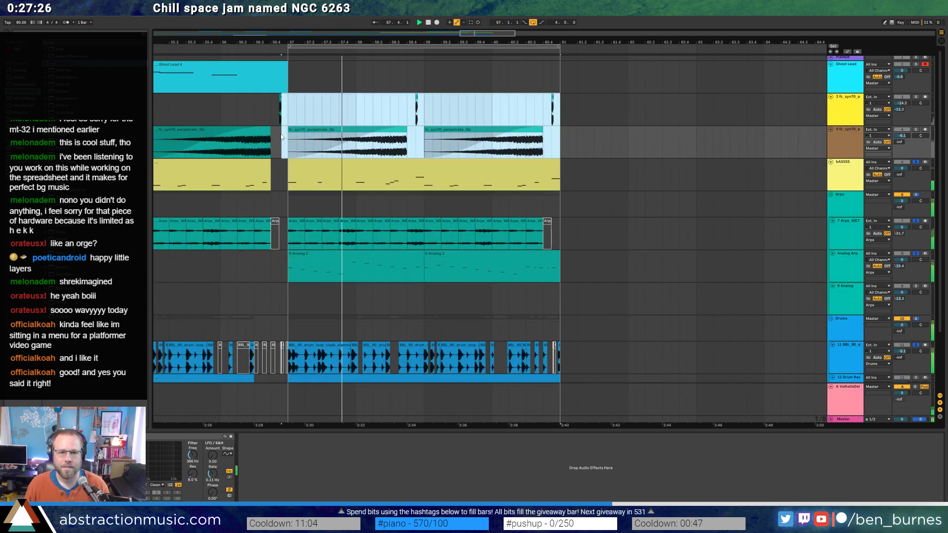
{"action": "key", "text": "Delete"}
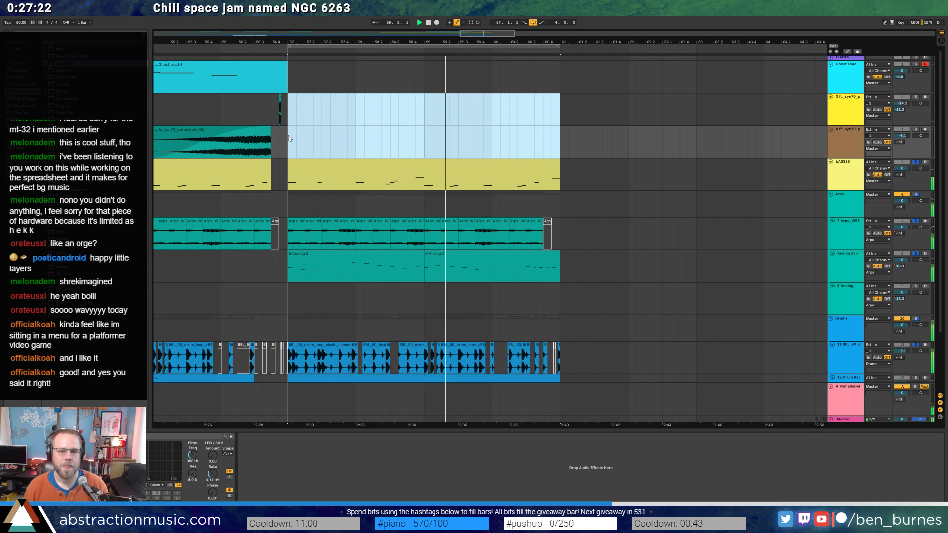
Clear the solos and copy the TR-808Hat_C04 notes from the drum rack clip at bar 21 into the clip at bar 57.
{"action": "scroll", "coordinate": [513, 327], "scroll_direction": "down", "scroll_amount": 2}
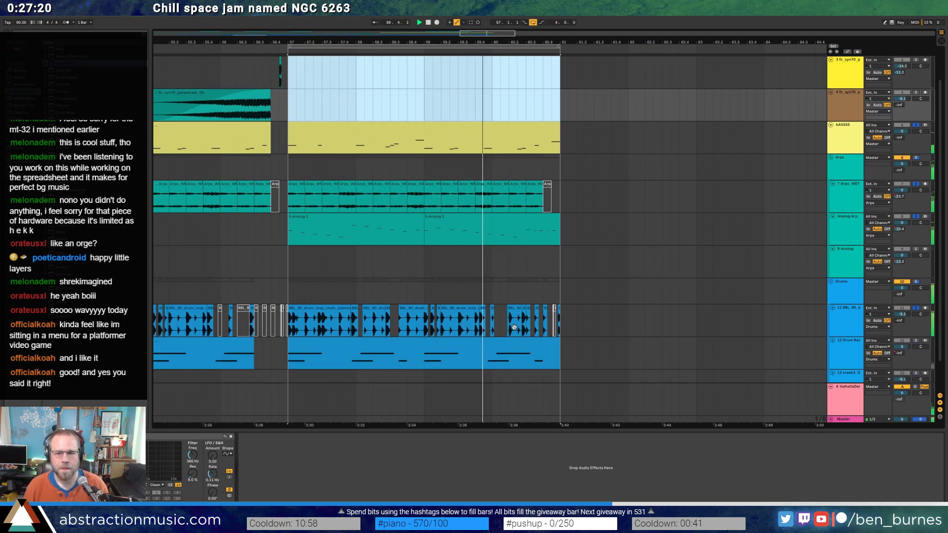
{"action": "left_click", "coordinate": [916, 308]}
{"action": "double_click", "coordinate": [447, 341]}
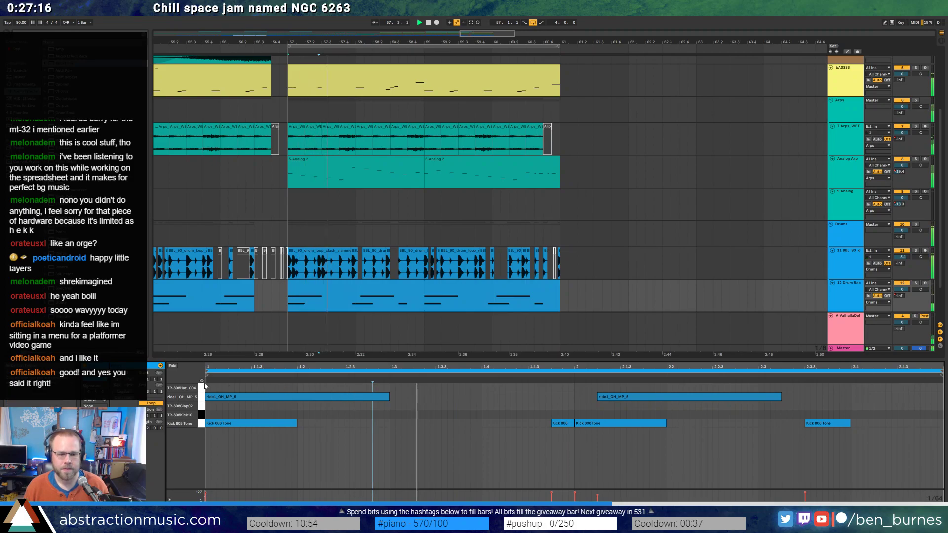
{"action": "left_click_drag", "start_coordinate": [336, 34], "coordinate": [355, 121]}
{"action": "left_click", "coordinate": [281, 287]}
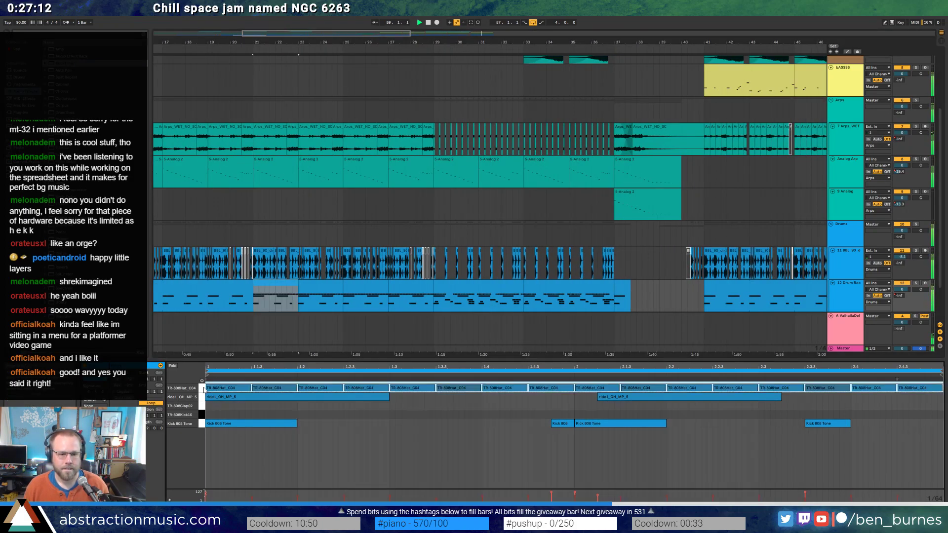
{"action": "scroll", "coordinate": [462, 143], "scroll_direction": "down", "scroll_amount": 3}
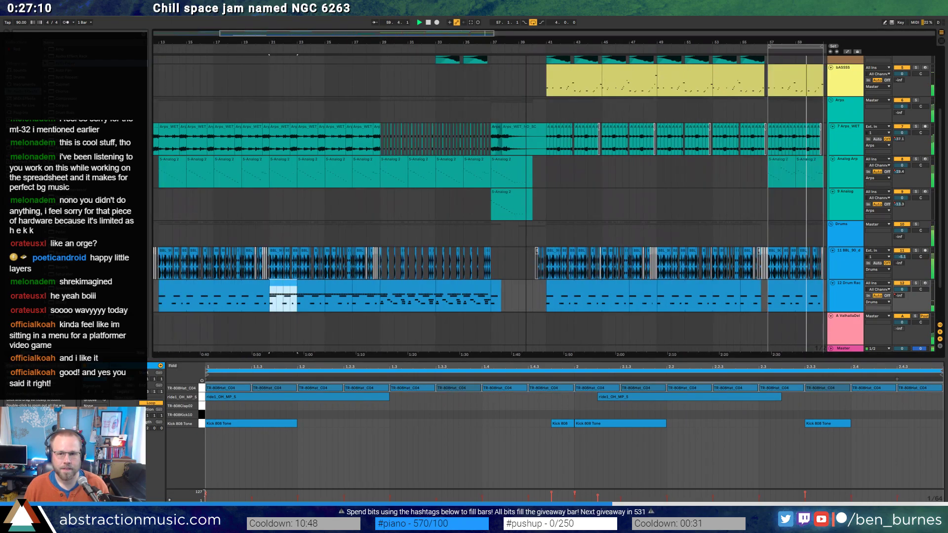
{"action": "left_click", "coordinate": [666, 296]}
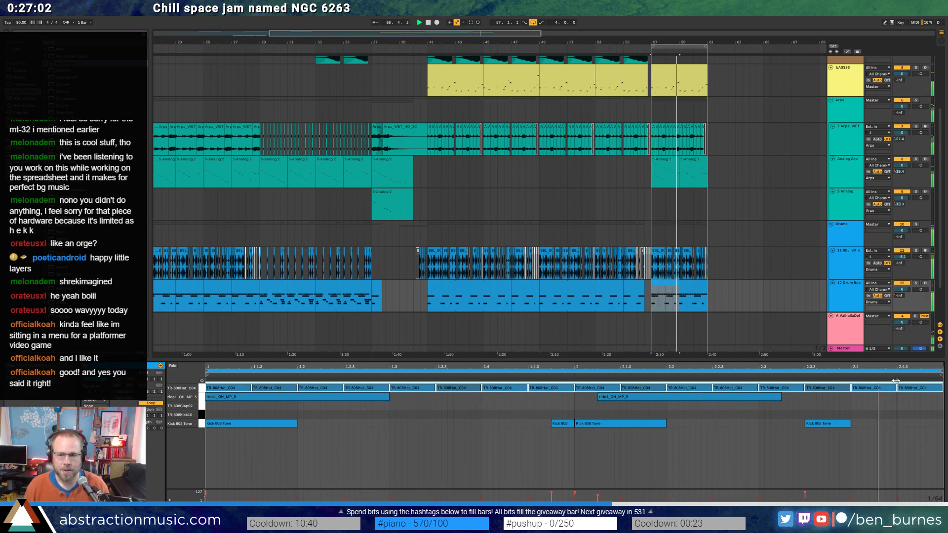
Double the hi-hat rate across the drum rack clip at bar 57, and turn its last two hat notes into four half-length hits.
{"action": "left_click_drag", "start_coordinate": [937, 388], "coordinate": [548, 390]}
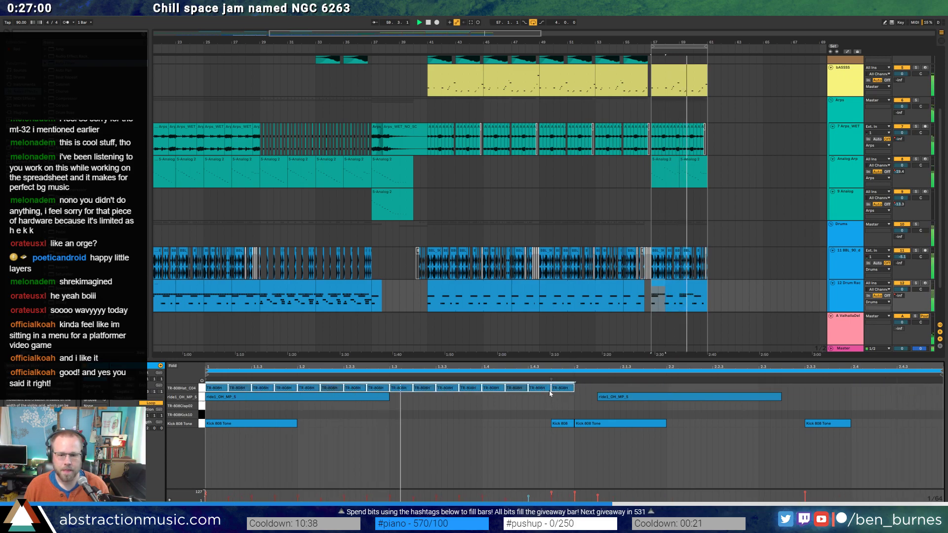
{"action": "key", "text": "ctrl+z"}
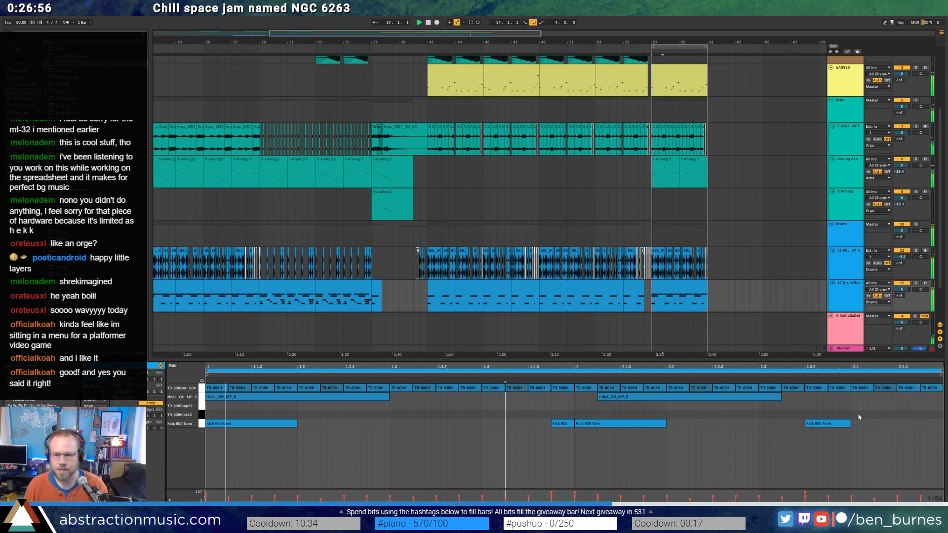
{"action": "left_click", "coordinate": [917, 388]}
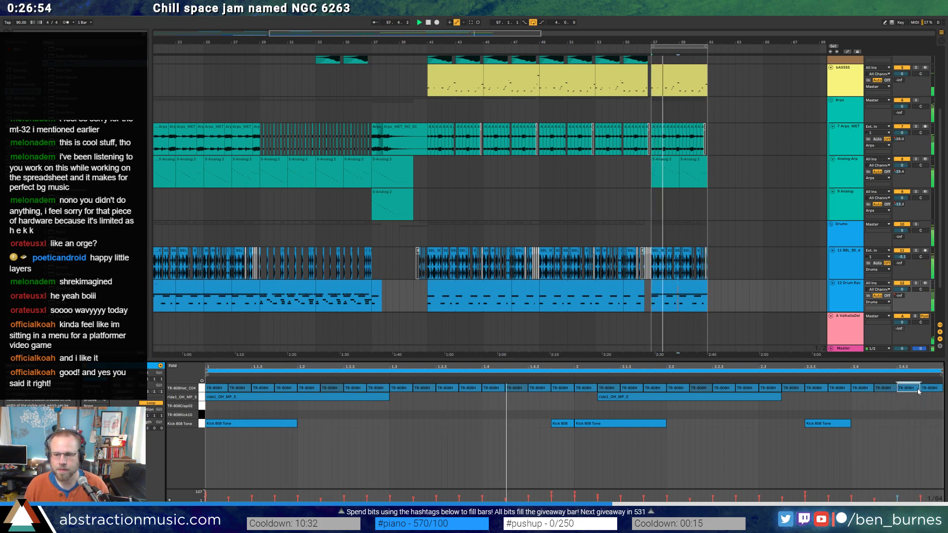
{"action": "left_click_drag", "start_coordinate": [919, 391], "coordinate": [908, 393]}
{"action": "key", "text": "ctrl+d"}
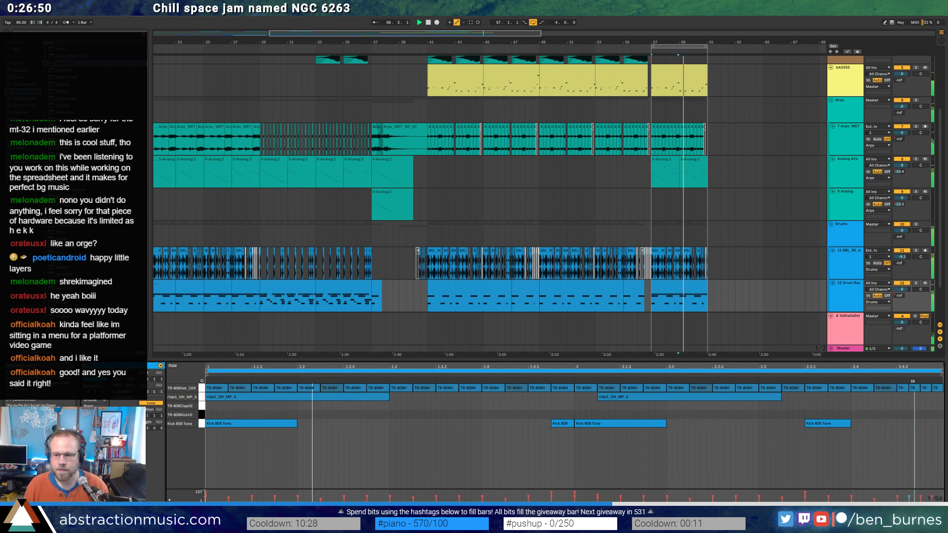
{"action": "left_click", "coordinate": [914, 388]}
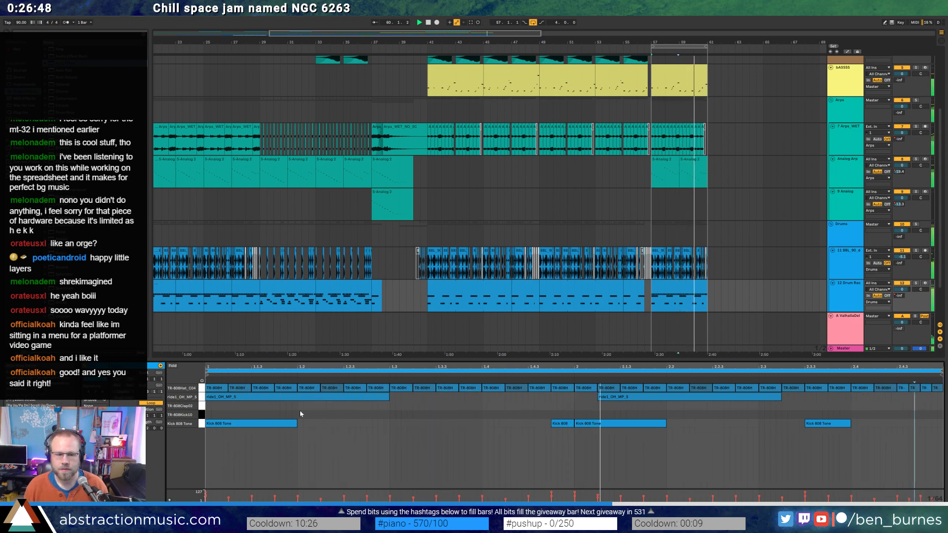
Vary the velocities of individual TR-808Hat_C04 notes in the drum rack clip's first bar and stop playback.
{"action": "left_click", "coordinate": [242, 389]}
{"action": "left_click", "coordinate": [331, 389]}
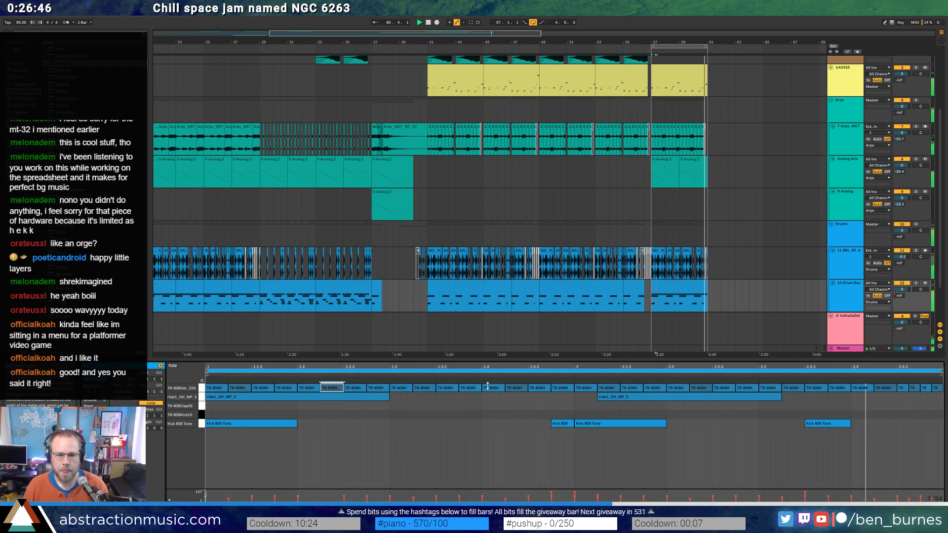
{"action": "left_click", "coordinate": [517, 390]}
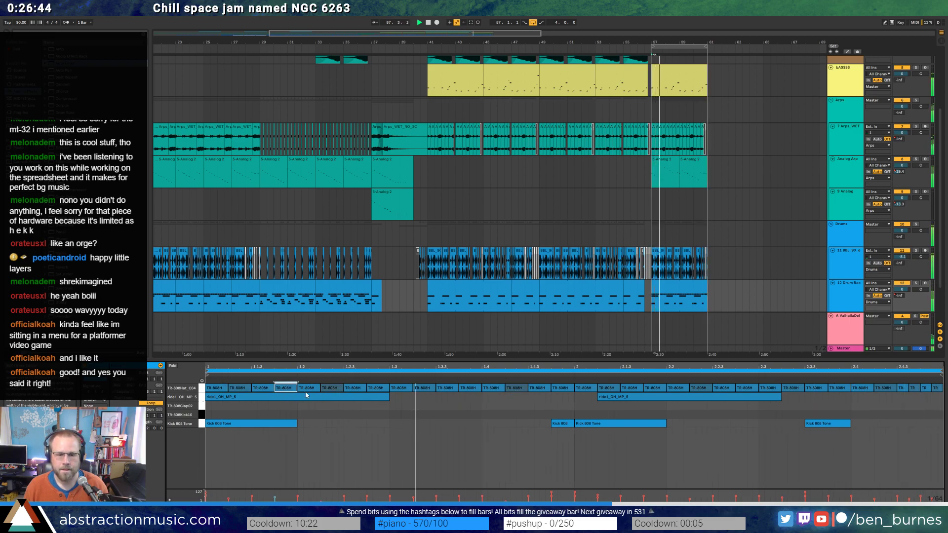
{"action": "left_click", "coordinate": [331, 389]}
{"action": "left_click", "coordinate": [423, 389]}
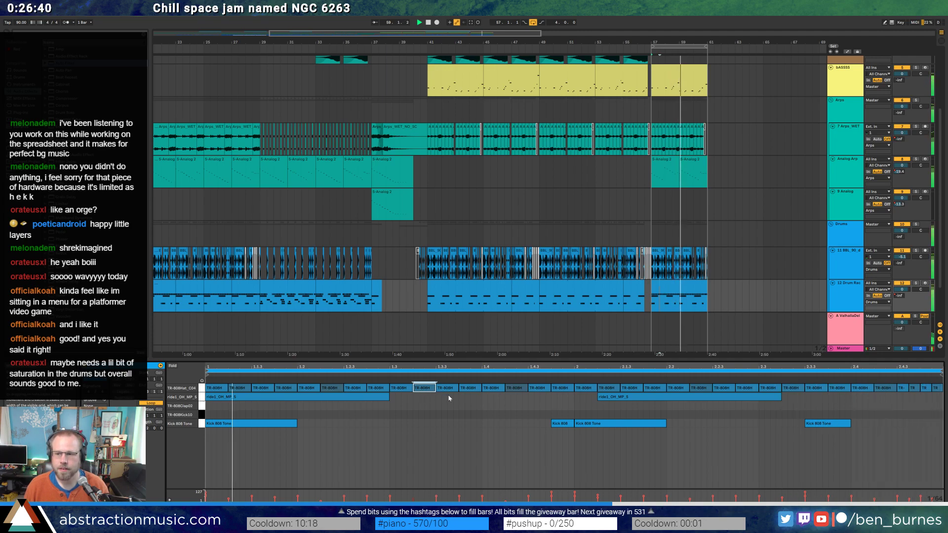
{"action": "key", "text": "space"}
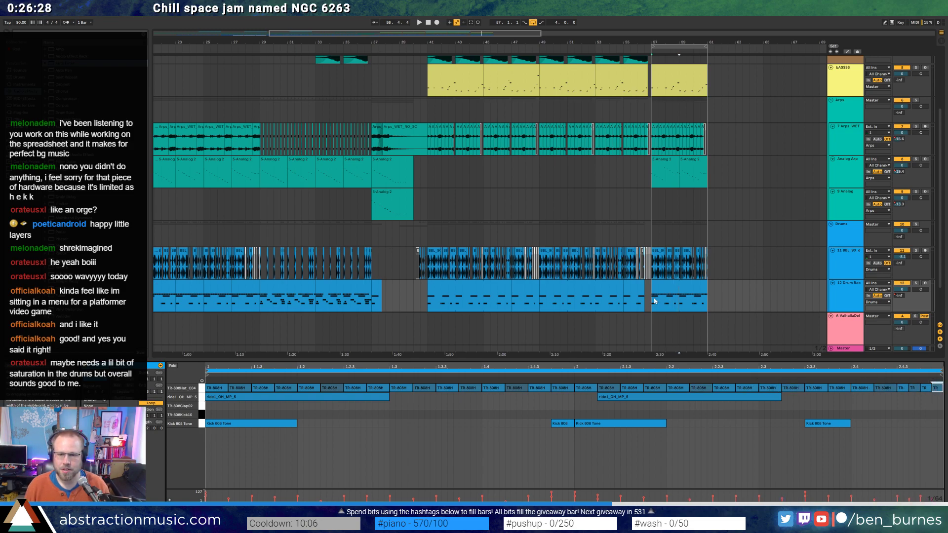
Add a Saturator set to Soft Sine to the Drums group track.
{"action": "left_click", "coordinate": [672, 236]}
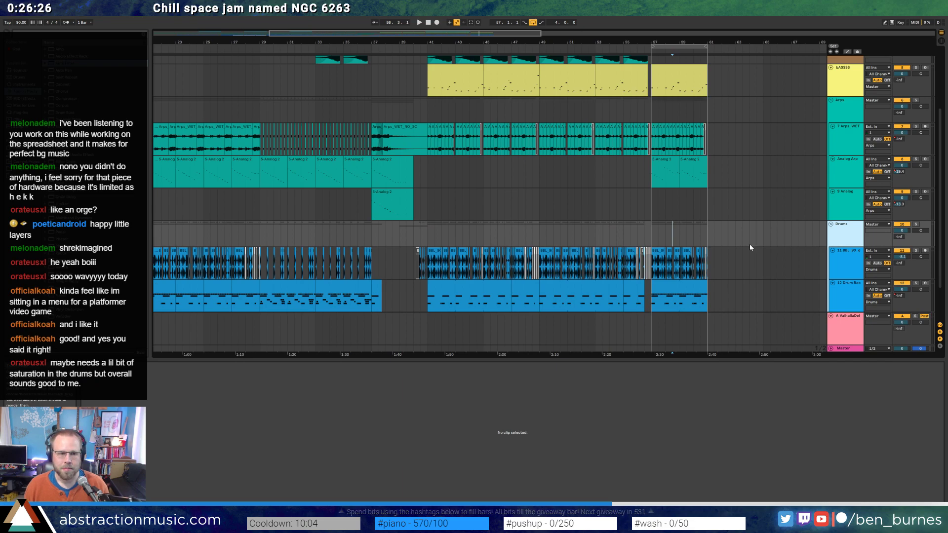
{"action": "key", "text": "shift+Tab"}
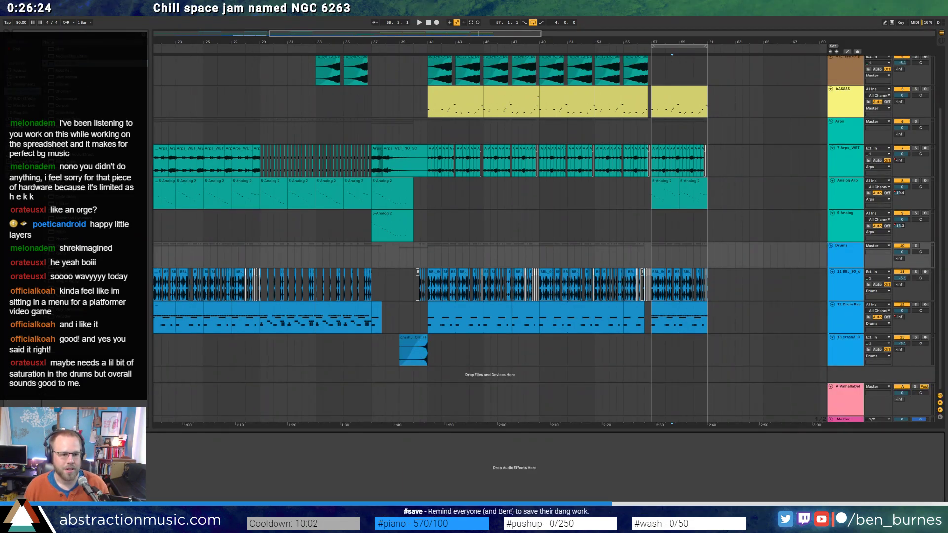
{"action": "double_click", "coordinate": [67, 274]}
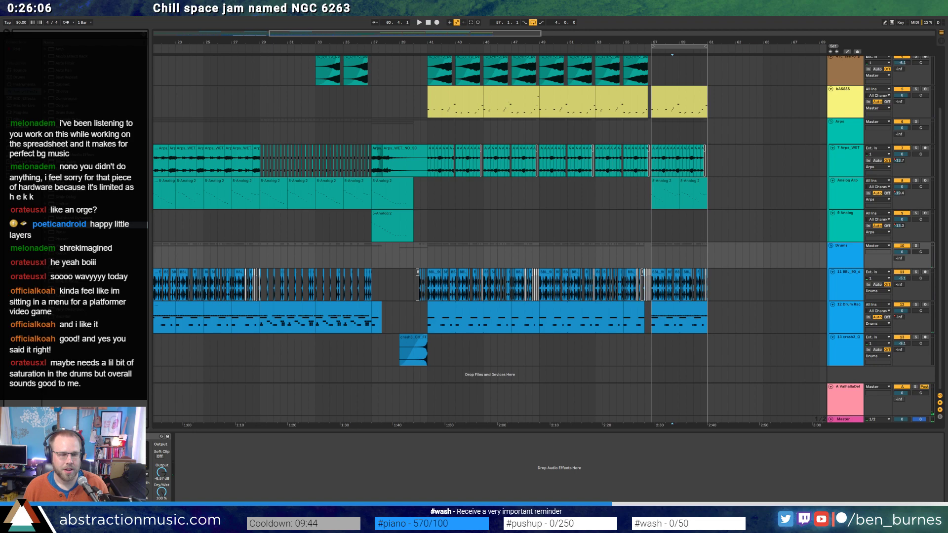
{"action": "key", "text": "Return"}
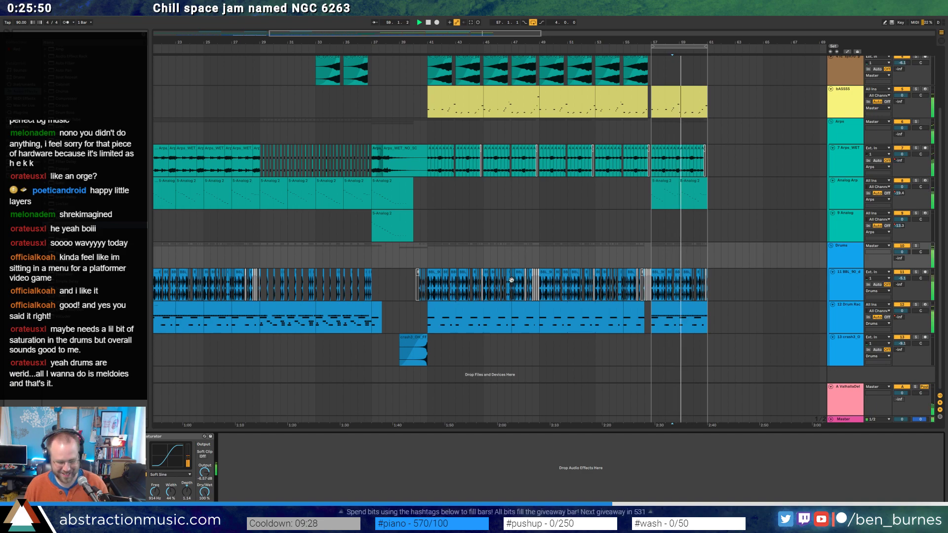
{"action": "key", "text": "shift+Tab"}
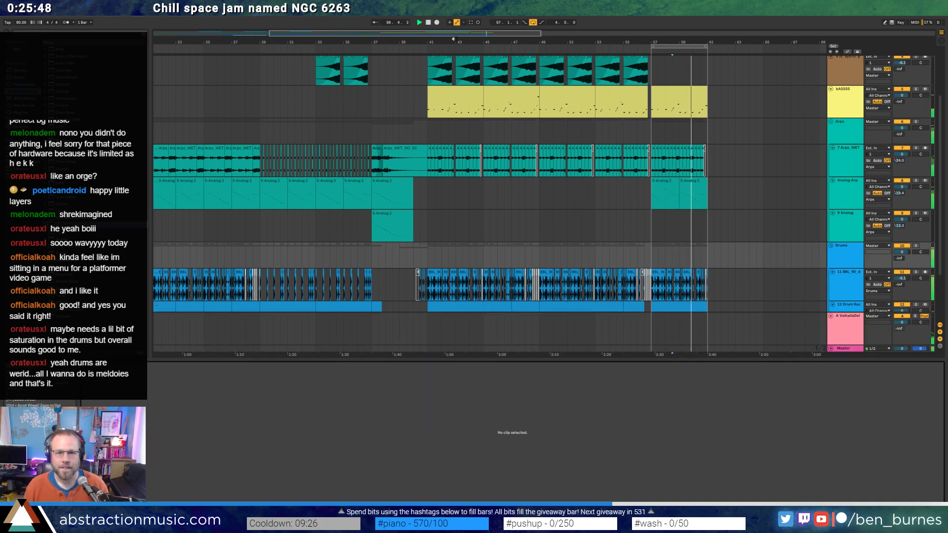
{"action": "key", "text": "shift+Tab"}
Copy the reversed crash clip that leads into bar 41 to bars 55 to 57 on the same track.
{"action": "double_click", "coordinate": [624, 37]}
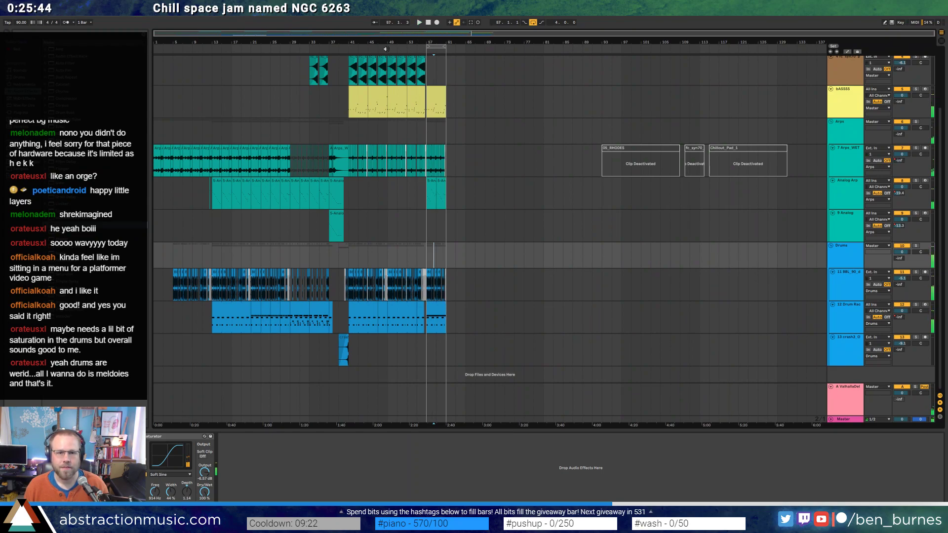
{"action": "scroll", "coordinate": [475, 130], "scroll_direction": "up", "scroll_amount": 3}
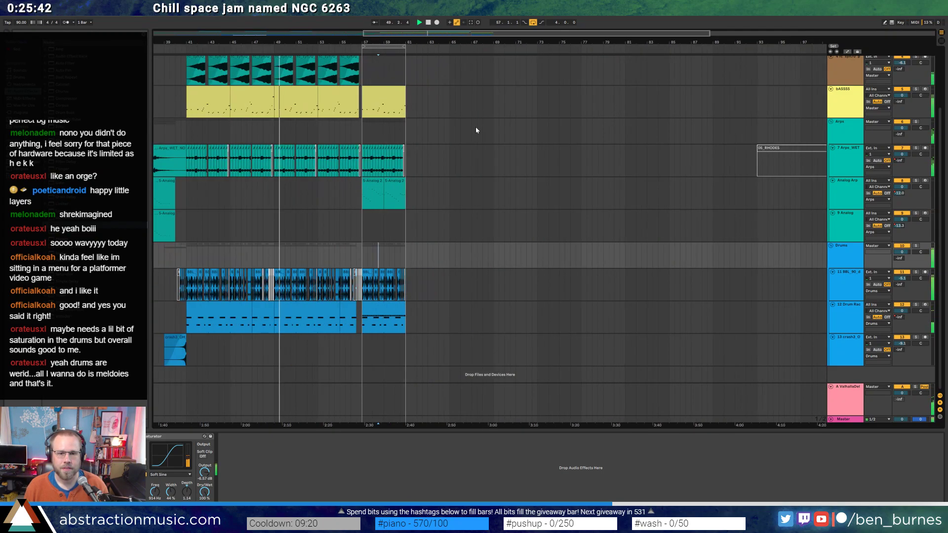
{"action": "left_click_drag", "start_coordinate": [166, 346], "coordinate": [339, 346]}
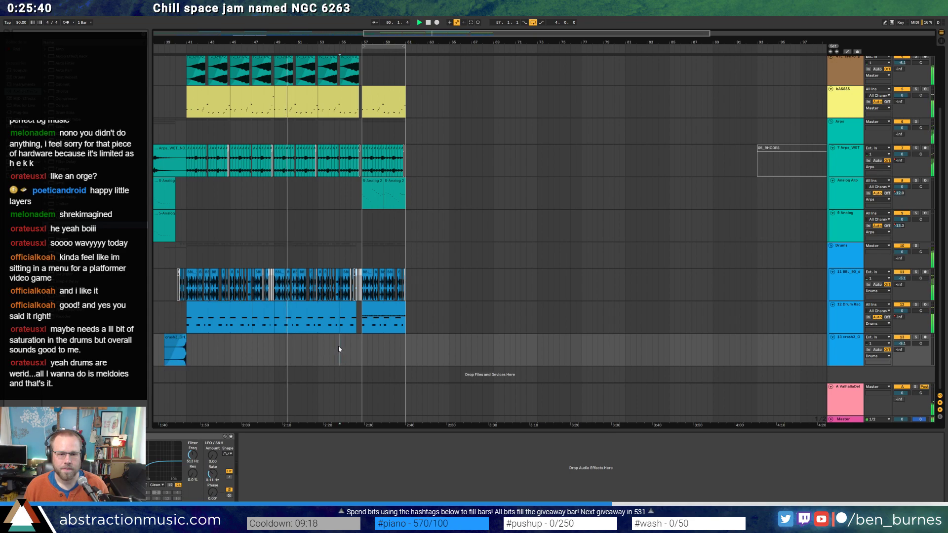
{"action": "scroll", "coordinate": [352, 342], "scroll_direction": "up", "scroll_amount": 5}
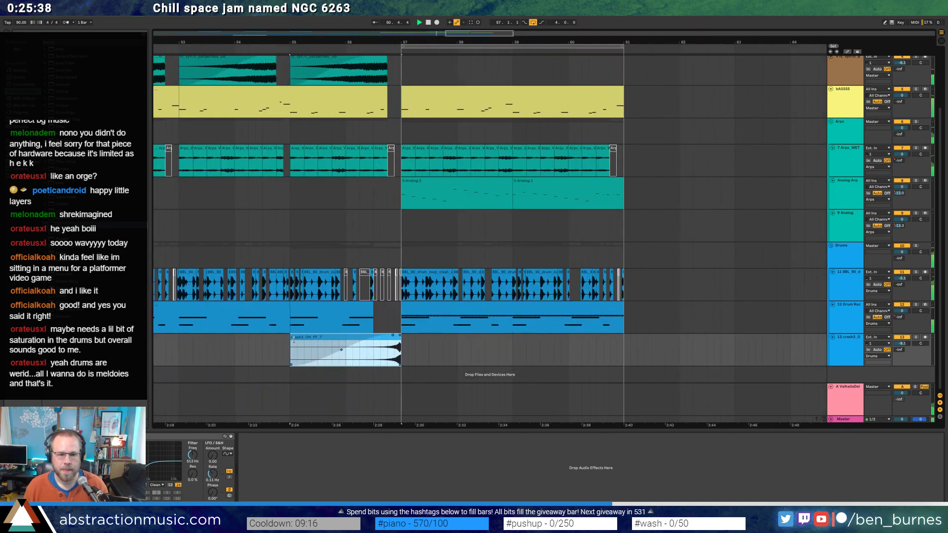
Trim the copied crash clip's start to bar 56 so it swells for one bar into bar 57.
{"action": "left_click_drag", "start_coordinate": [295, 339], "coordinate": [290, 339]}
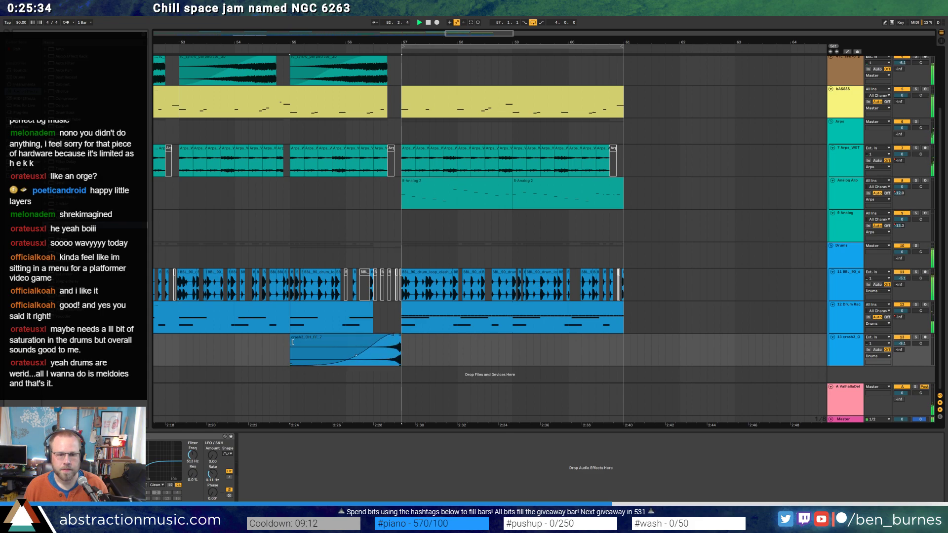
{"action": "left_click_drag", "start_coordinate": [291, 344], "coordinate": [364, 340]}
{"action": "scroll", "coordinate": [393, 357], "scroll_direction": "down", "scroll_amount": 5}
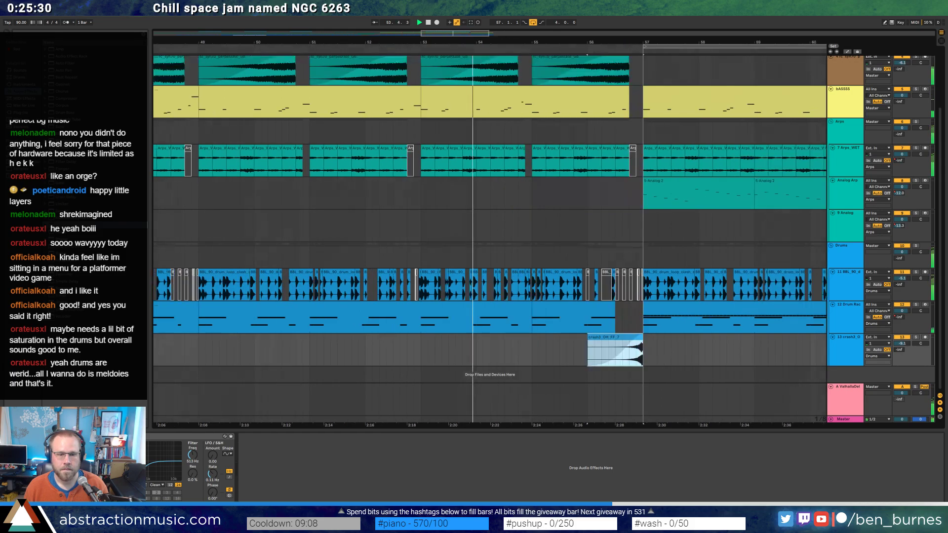
Trim the reversed crash clip before bar 41 to one bar by splitting it at bar 40 and deleting its first bar.
{"action": "left_click_drag", "start_coordinate": [396, 365], "coordinate": [375, 365]}
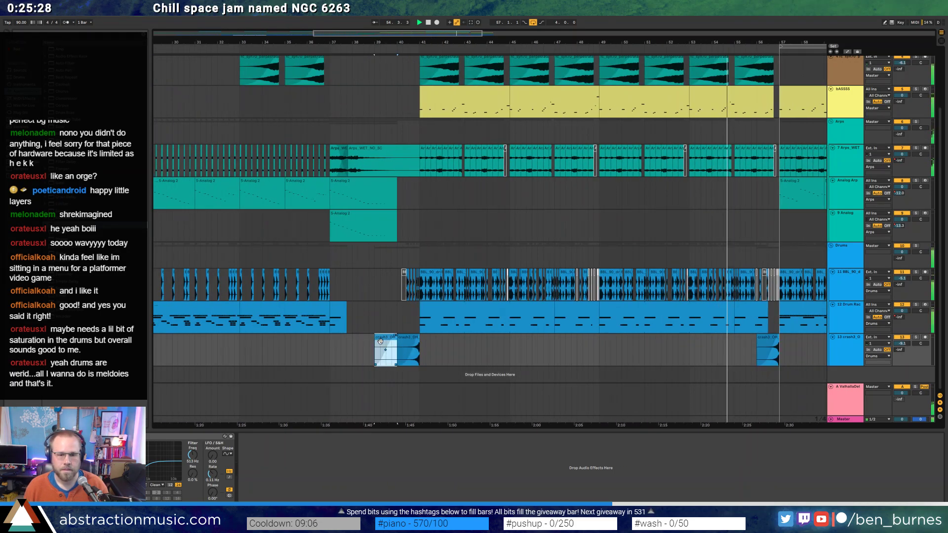
{"action": "key", "text": "ctrl+e"}
{"action": "left_click_drag", "start_coordinate": [455, 36], "coordinate": [464, 34]}
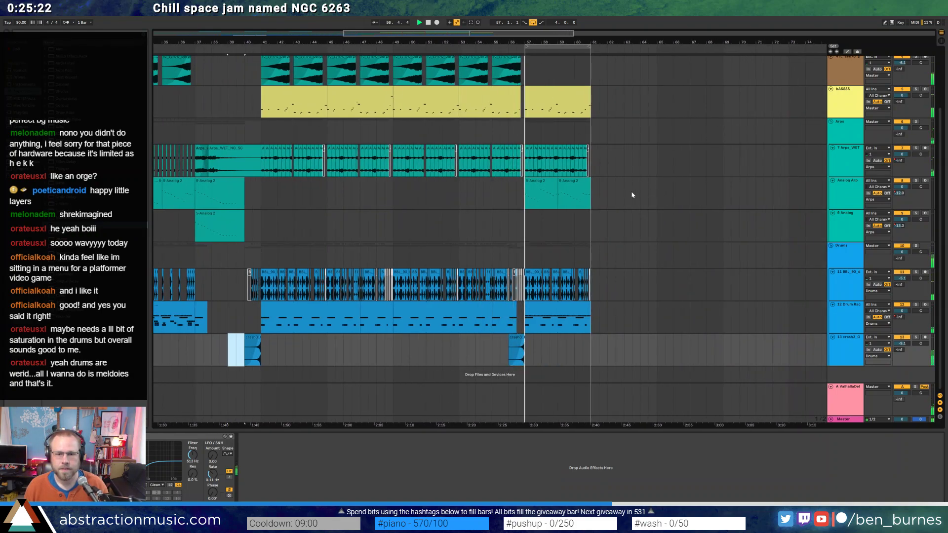
Show automation and lower the F1 Resonance envelope on the Analog Arp track around bar 57.
{"action": "left_click", "coordinate": [545, 181]}
{"action": "key", "text": "0"}
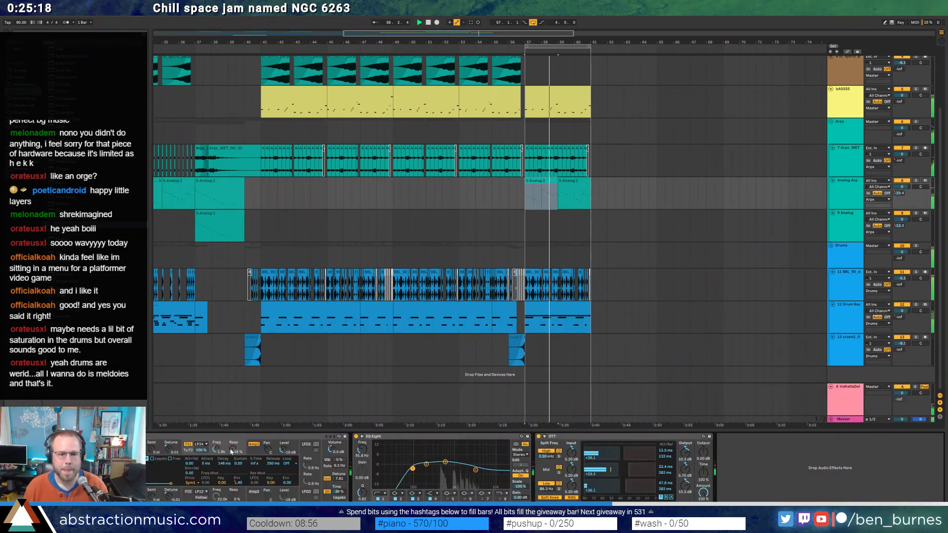
{"action": "key", "text": "a"}
{"action": "key", "text": "0"}
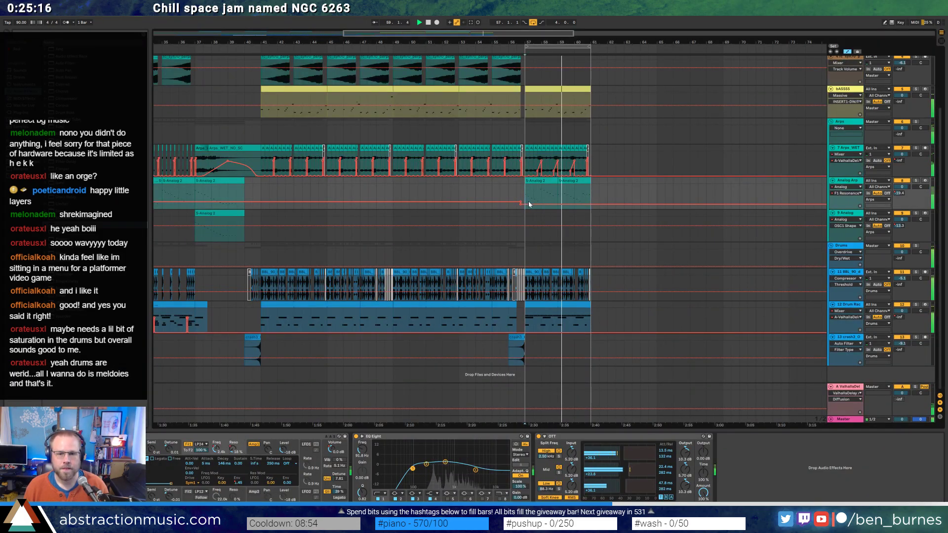
{"action": "left_click_drag", "start_coordinate": [535, 200], "coordinate": [535, 204]}
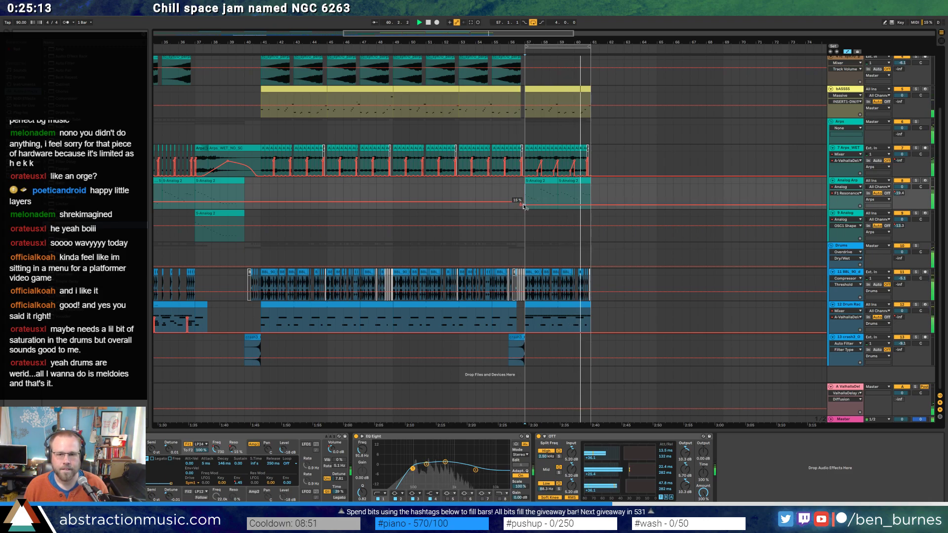
Raise the Analog Arp's F1 Freq automation at bar 57 and near bar 61.
{"action": "left_click", "coordinate": [219, 448]}
{"action": "left_click", "coordinate": [500, 197]}
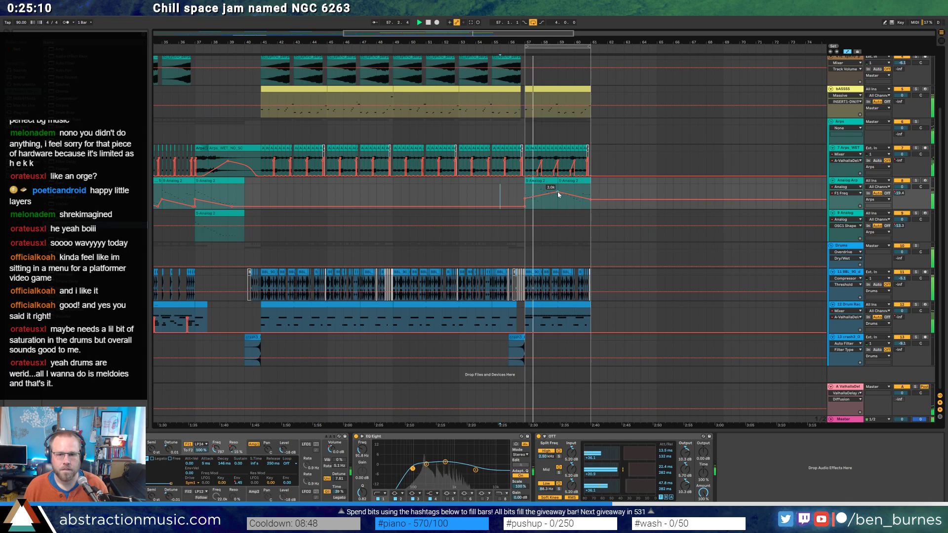
{"action": "left_click_drag", "start_coordinate": [525, 199], "coordinate": [525, 196]}
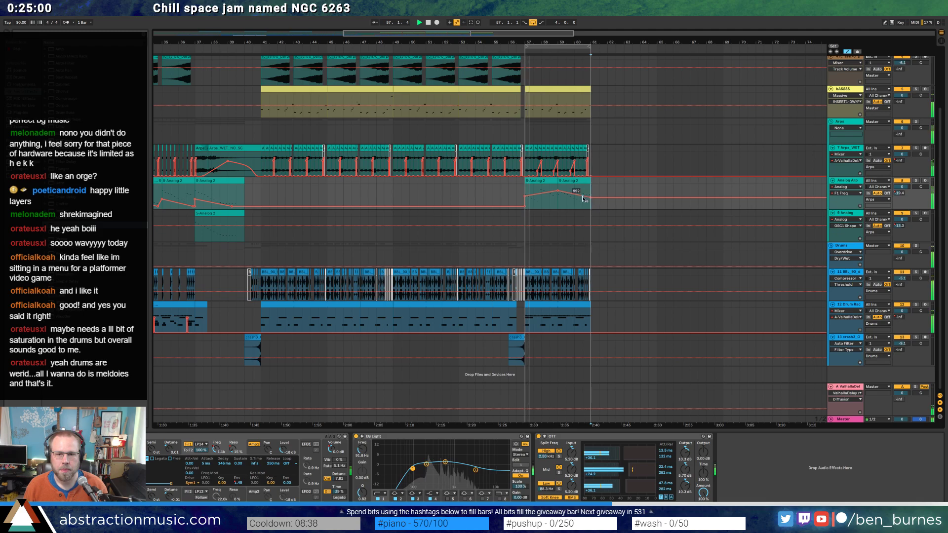
{"action": "left_click_drag", "start_coordinate": [582, 199], "coordinate": [581, 194]}
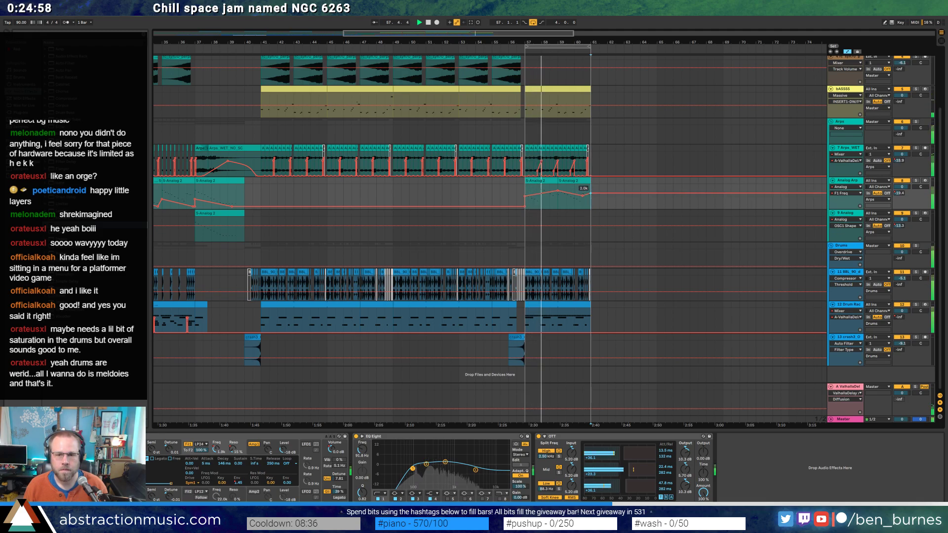
Duplicate the Analog Arp and Arps_WET clips of bars 57 to 61 into bars 61 to 65.
{"action": "left_click", "coordinate": [571, 180]}
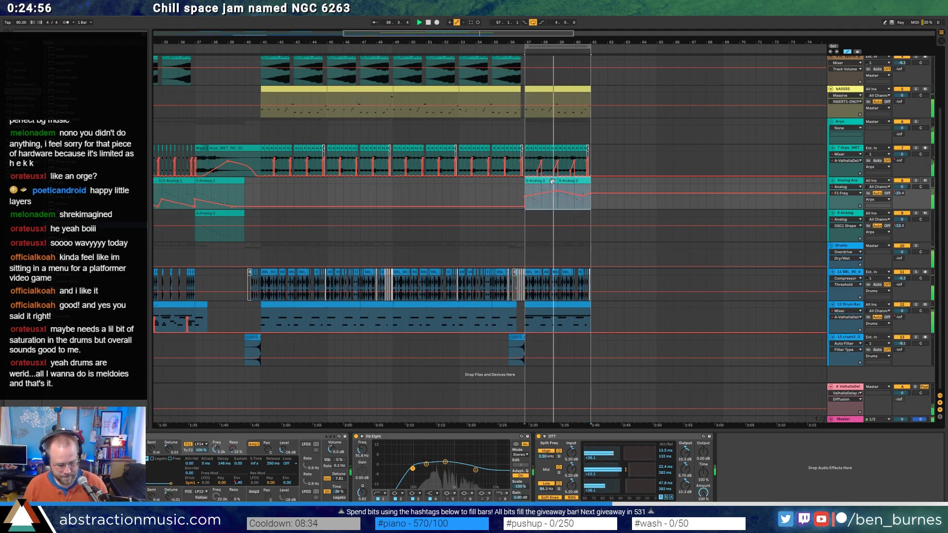
{"action": "key", "text": "ctrl+d"}
{"action": "key", "text": "a"}
{"action": "left_click_drag", "start_coordinate": [592, 157], "coordinate": [525, 157]}
{"action": "key", "text": "ctrl+d"}
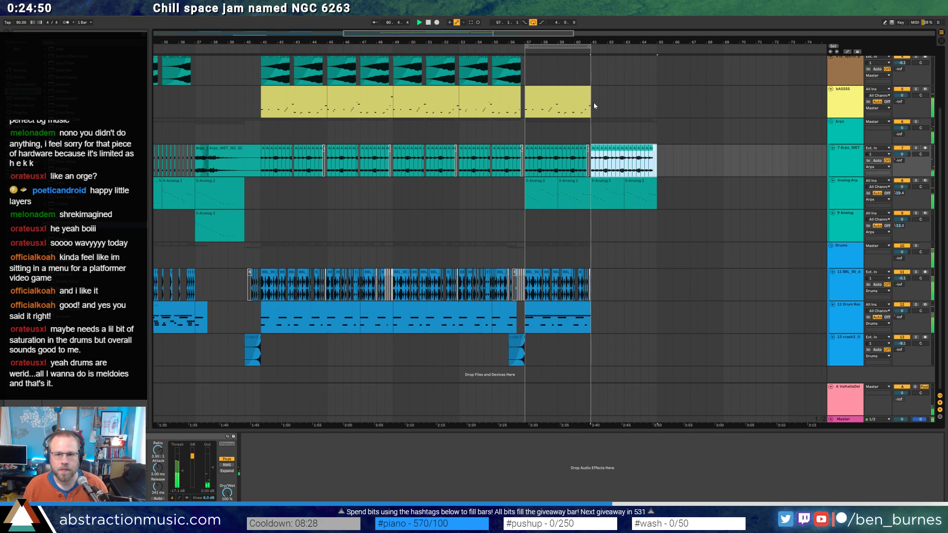
Duplicate the bass clip from bars 57 to 61 so it repeats from bar 61.
{"action": "scroll", "coordinate": [593, 101], "scroll_direction": "up", "scroll_amount": 5}
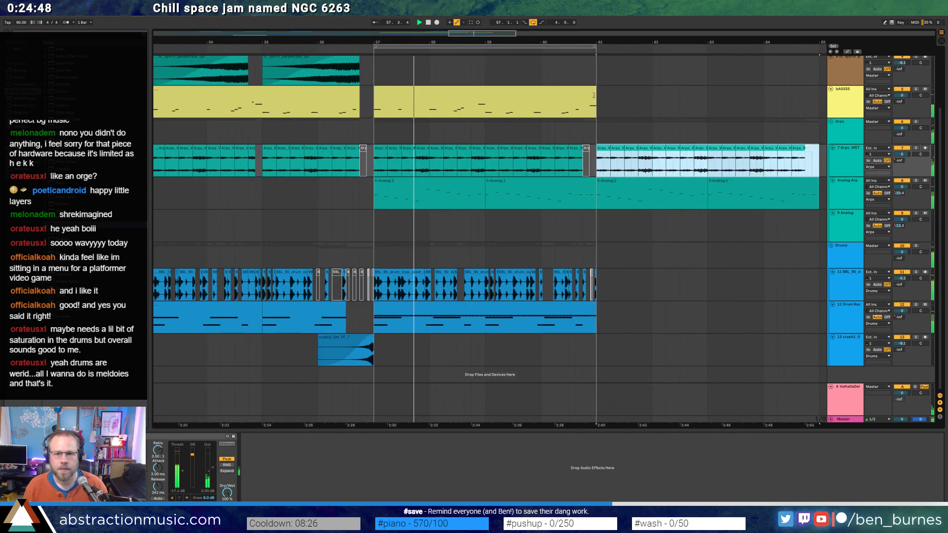
{"action": "left_click", "coordinate": [593, 95]}
{"action": "left_click_drag", "start_coordinate": [594, 96], "coordinate": [378, 94]}
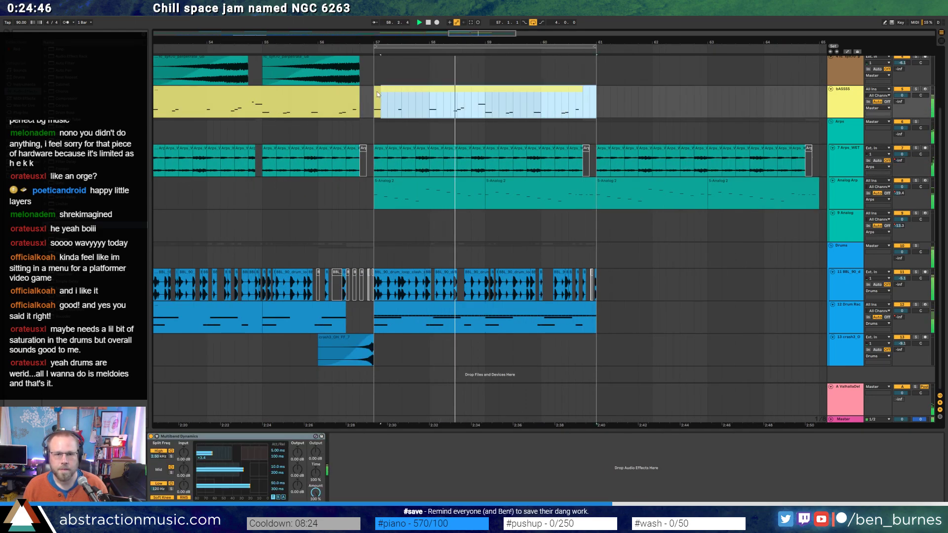
{"action": "key", "text": "ctrl+d"}
{"action": "key", "text": "minus"}
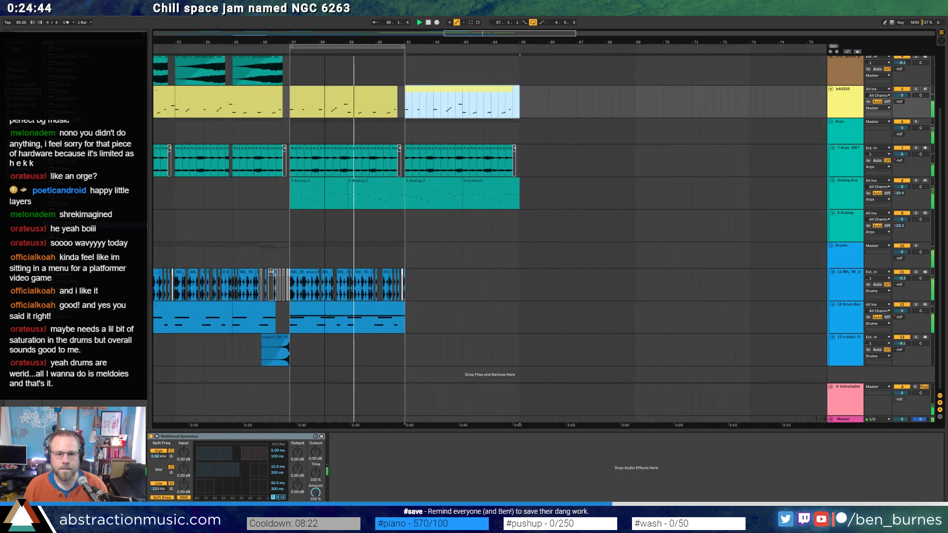
Duplicate the drum loop and drum rack clips of bars 57 to 61 into bars 61 to 65, and loop bars 57 to 65.
{"action": "scroll", "coordinate": [346, 286], "scroll_direction": "right", "scroll_amount": 3}
{"action": "left_click_drag", "start_coordinate": [332, 285], "coordinate": [217, 310]}
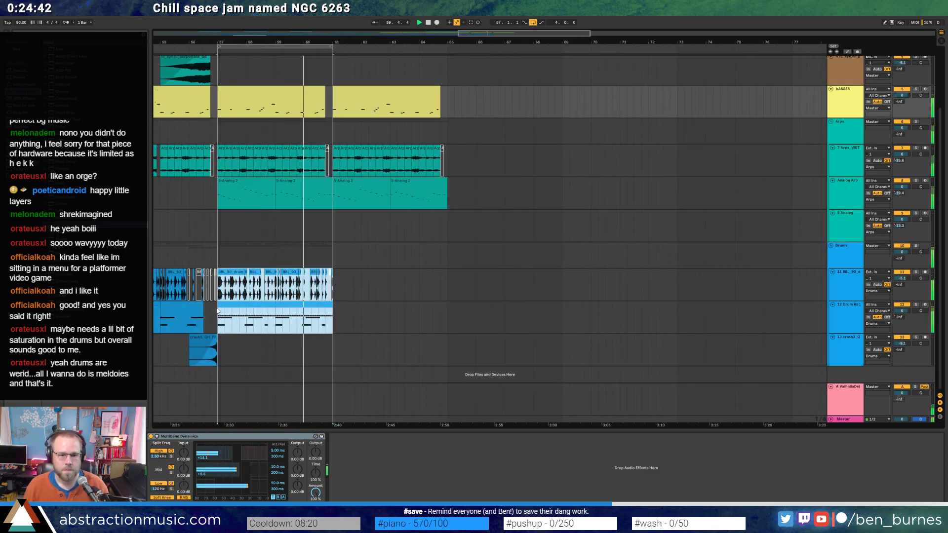
{"action": "key", "text": "ctrl+d"}
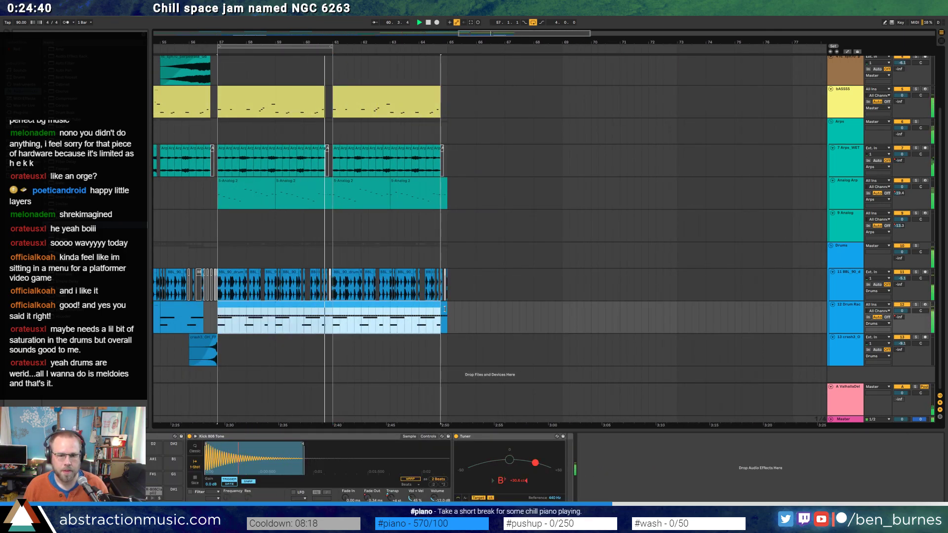
{"action": "key", "text": "ctrl+l"}
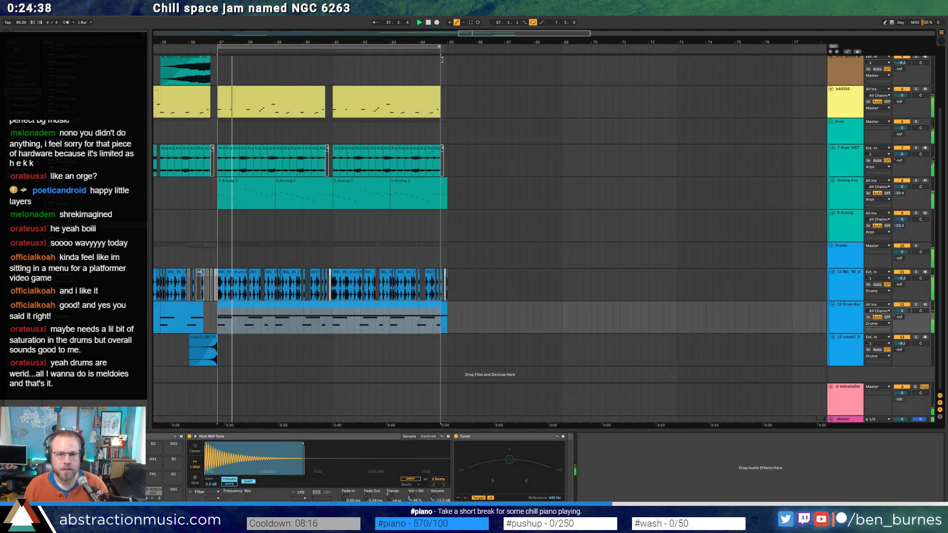
Insert a MIDI track below the bass track and put it in a group named PADS.
{"action": "scroll", "coordinate": [411, 213], "scroll_direction": "up", "scroll_amount": 3}
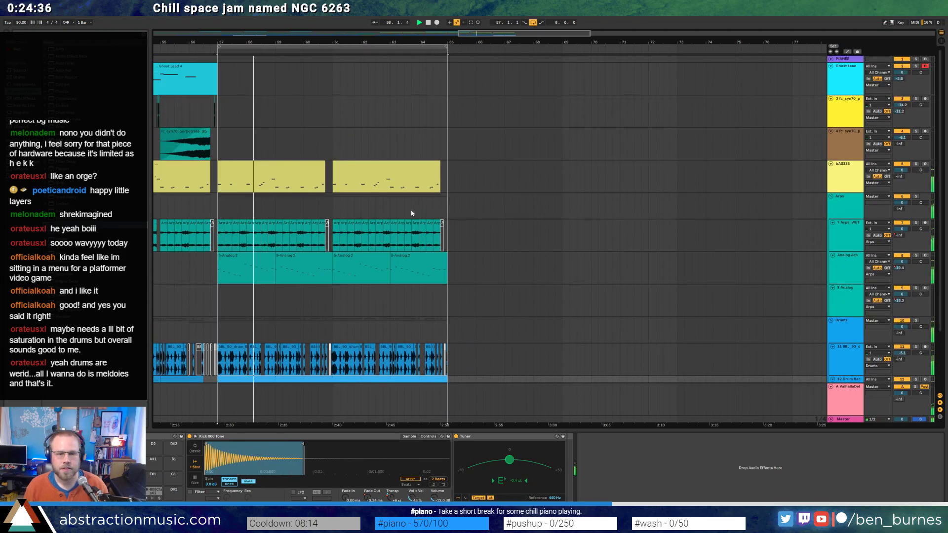
{"action": "left_click", "coordinate": [846, 182]}
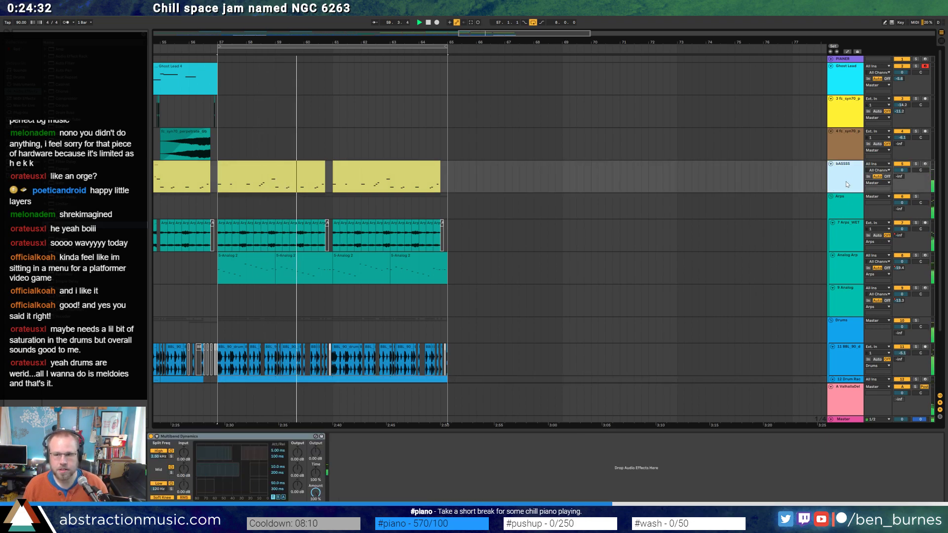
{"action": "key", "text": "ctrl+shift+t"}
{"action": "key", "text": "ctrl+g"}
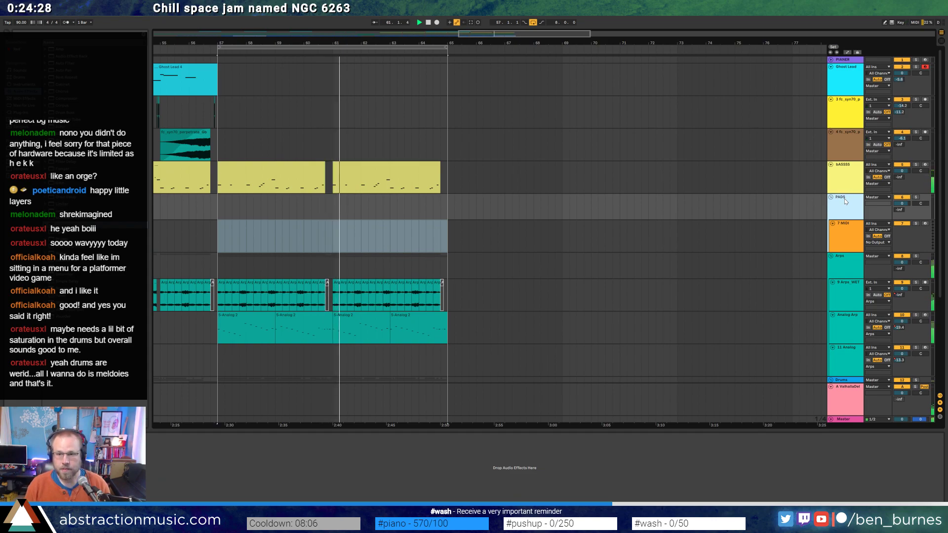
{"action": "type", "text": "S"}
{"action": "left_click", "coordinate": [683, 242]}
Load Massive onto the MIDI track in the PADS group and set the loop to bars 61 to 65.
{"action": "left_click", "coordinate": [332, 229]}
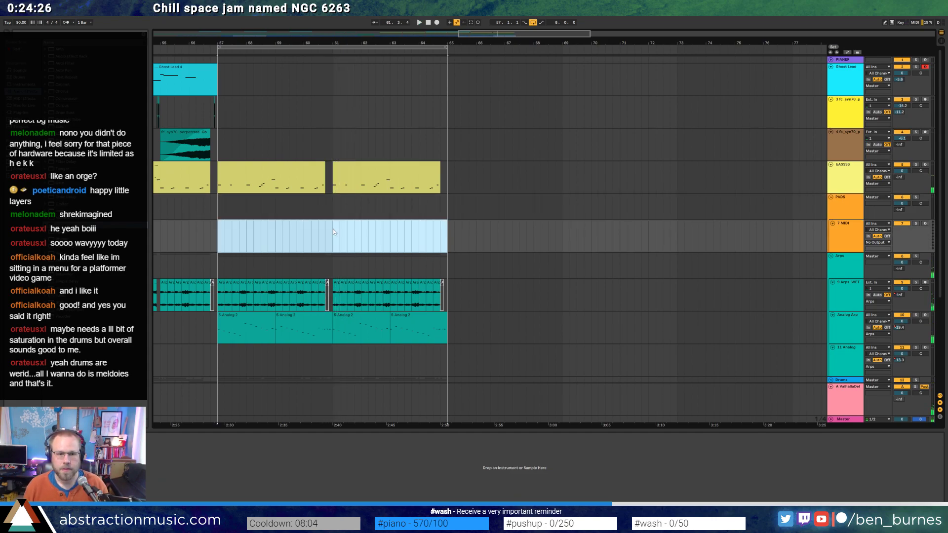
{"action": "left_click", "coordinate": [330, 239]}
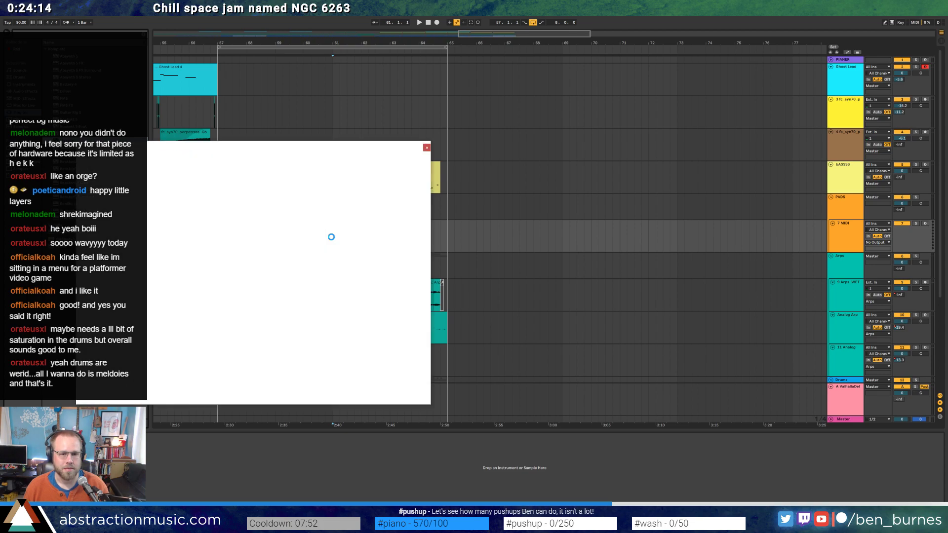
{"action": "left_click_drag", "start_coordinate": [360, 146], "coordinate": [747, 150]}
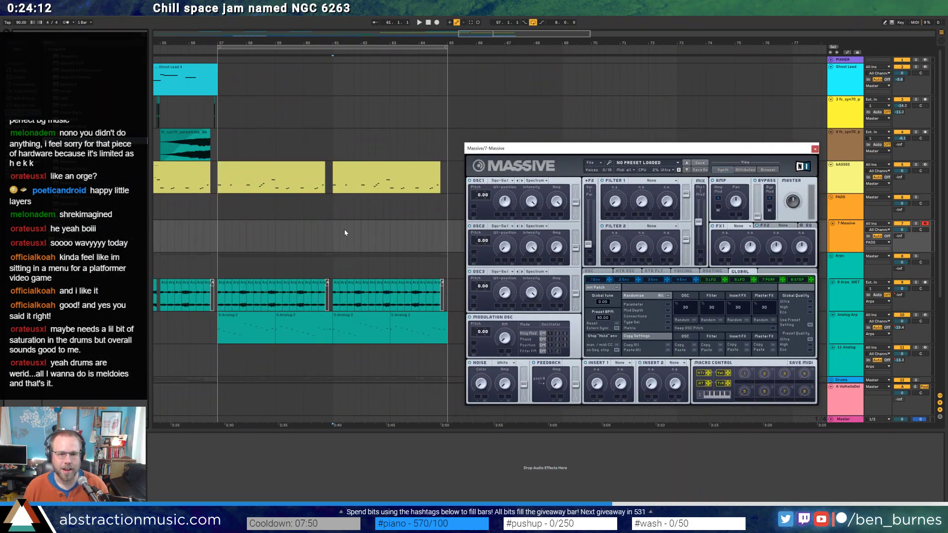
{"action": "left_click_drag", "start_coordinate": [345, 229], "coordinate": [445, 241]}
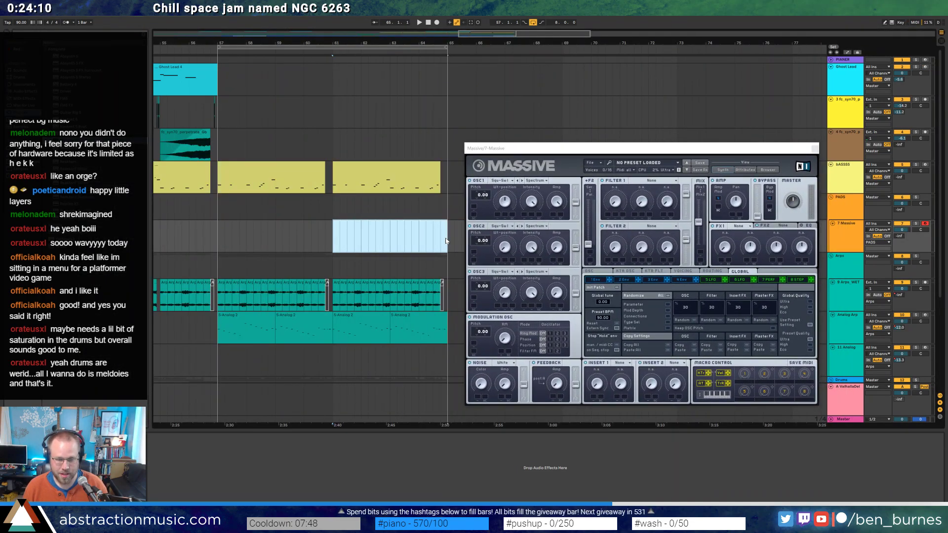
{"action": "key", "text": "ctrl+l"}
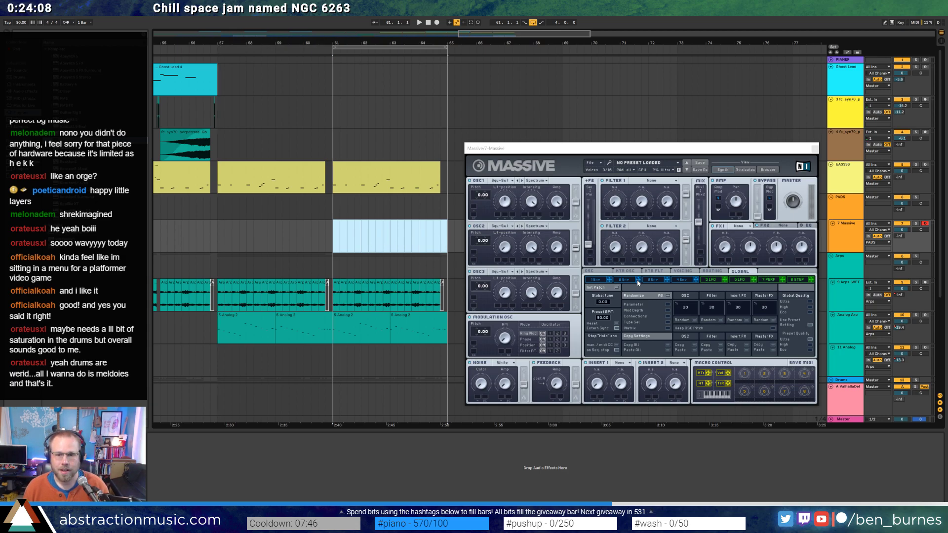
Shape Massive's envelopes 4 and 3 with slower attacks, and set Filter 1 to a lowpass with modulated cutoff.
{"action": "left_click", "coordinate": [679, 280]}
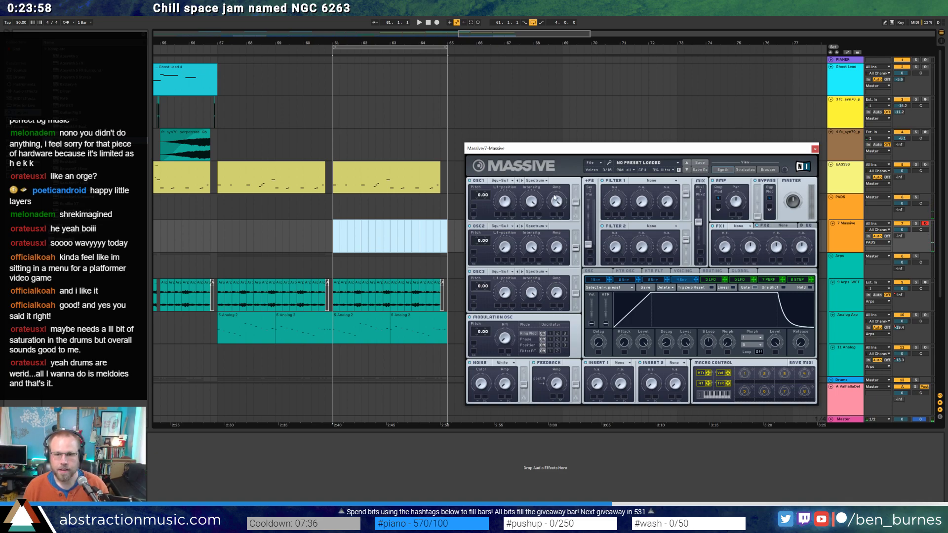
{"action": "left_click", "coordinate": [654, 280]}
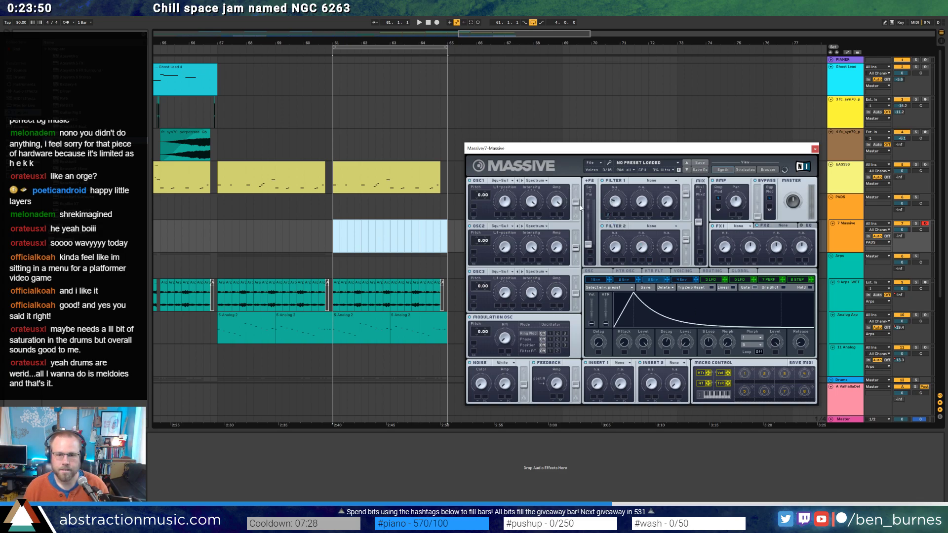
{"action": "left_click", "coordinate": [643, 181]}
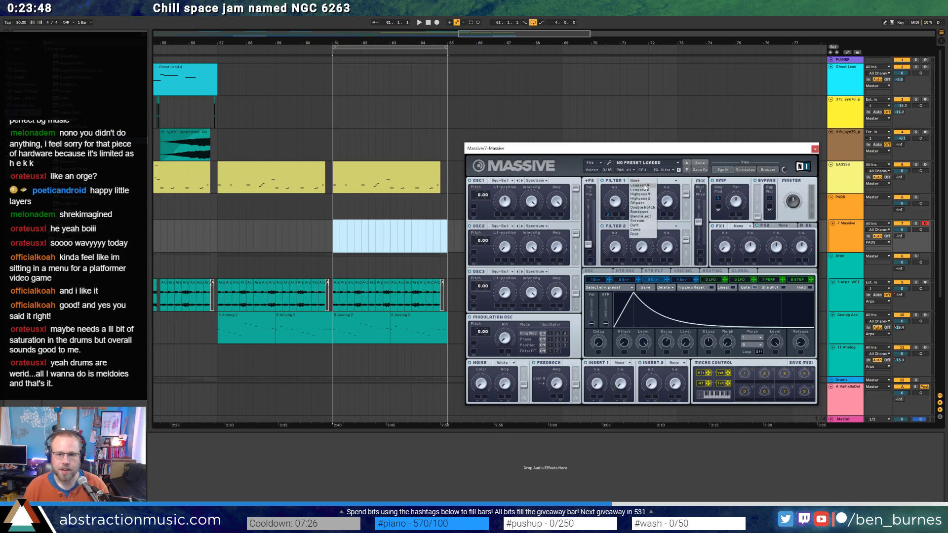
{"action": "left_click", "coordinate": [643, 189]}
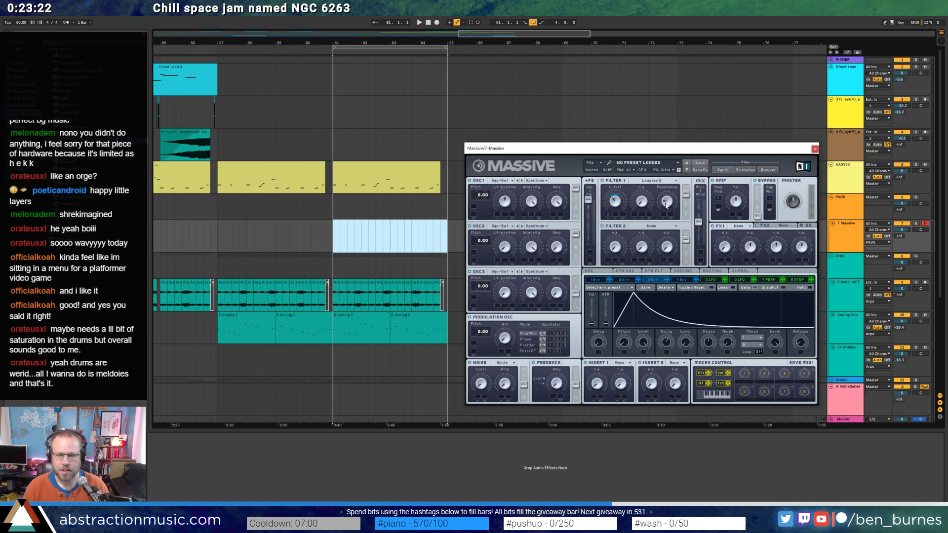
Set Massive's FX1 effect to Chorus.
{"action": "left_click", "coordinate": [621, 363]}
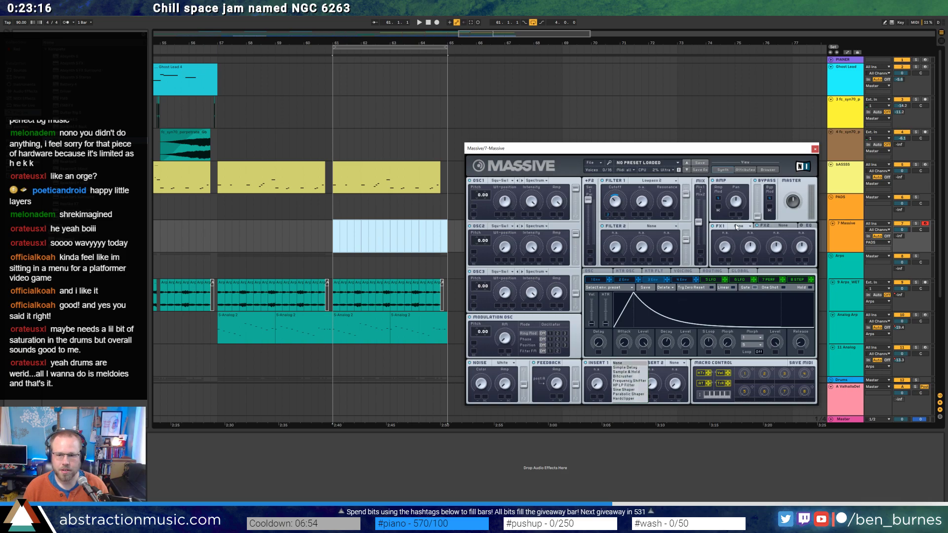
{"action": "left_click", "coordinate": [736, 226]}
{"action": "left_click", "coordinate": [748, 257]}
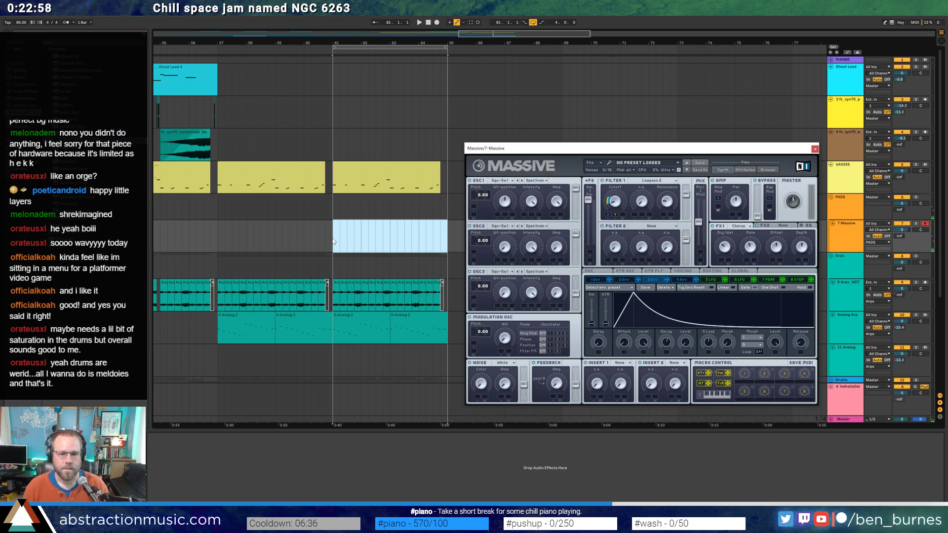
Create an empty one-bar MIDI clip at bar 61 on the Massive track and open it for note editing.
{"action": "left_click", "coordinate": [360, 241]}
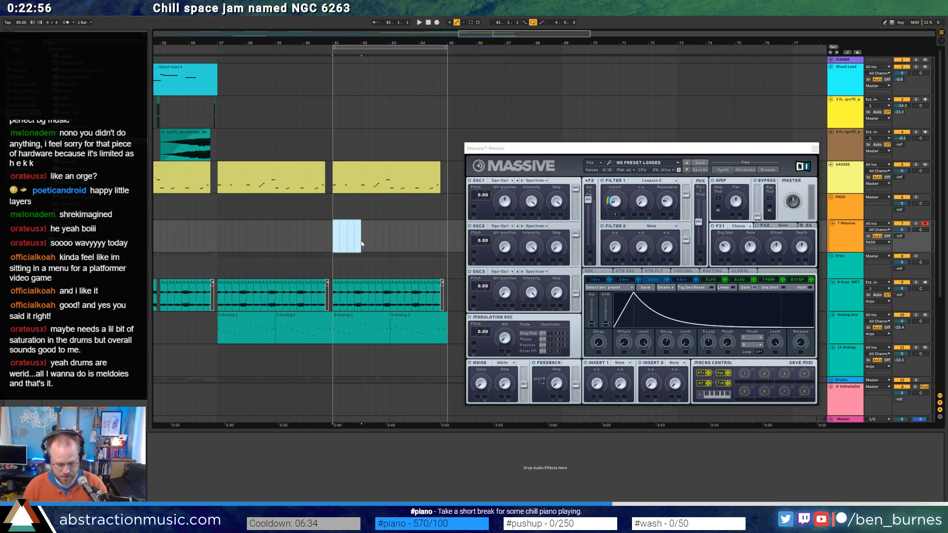
{"action": "double_click", "coordinate": [360, 241]}
{"action": "left_click_drag", "start_coordinate": [171, 417], "coordinate": [172, 420]}
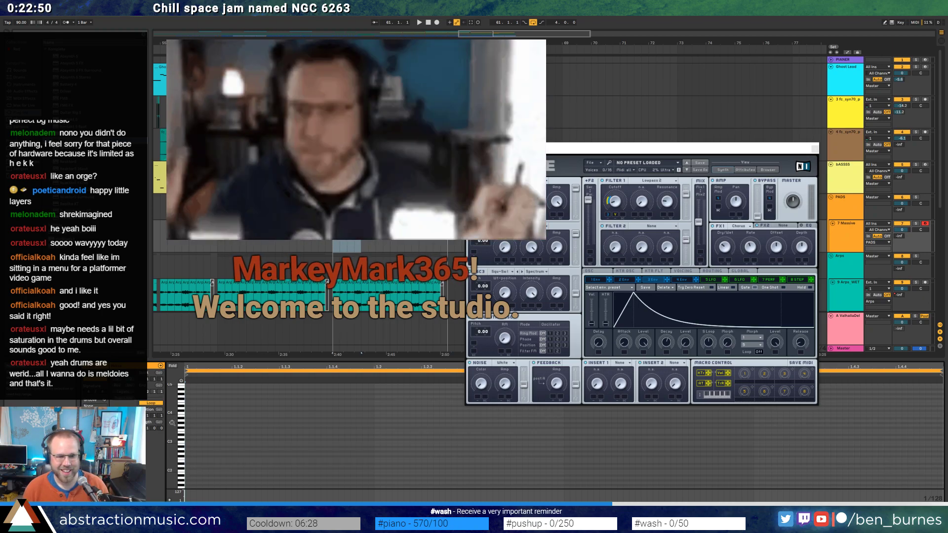
{"action": "left_click_drag", "start_coordinate": [172, 424], "coordinate": [184, 451]}
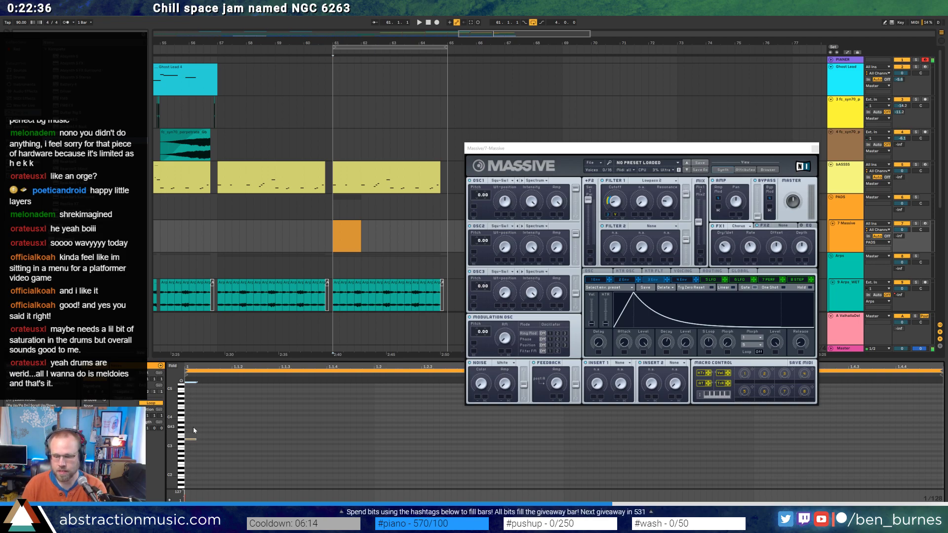
Unfold the PIANER track and close the Massive window to return to the pad clip at bar 61.
{"action": "left_click", "coordinate": [831, 60]}
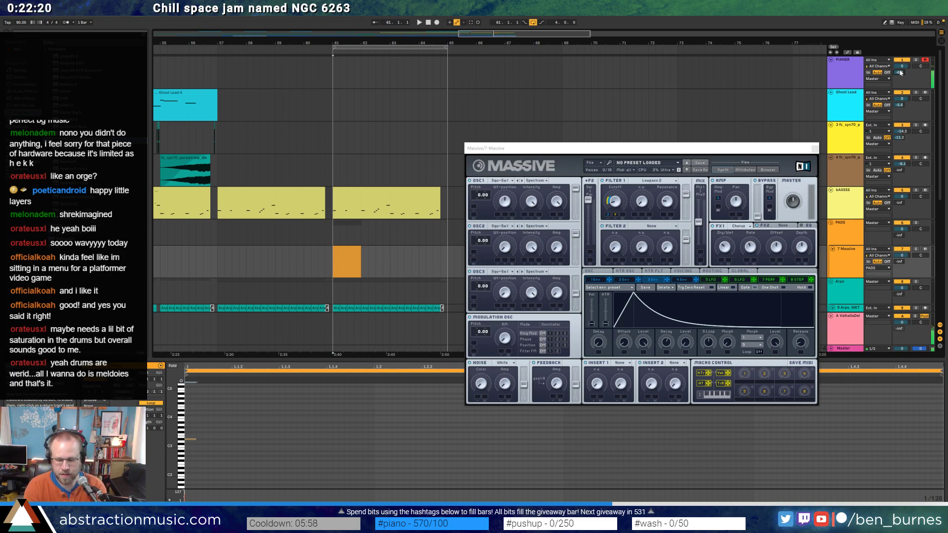
{"action": "left_click", "coordinate": [814, 149]}
{"action": "left_click", "coordinate": [346, 260]}
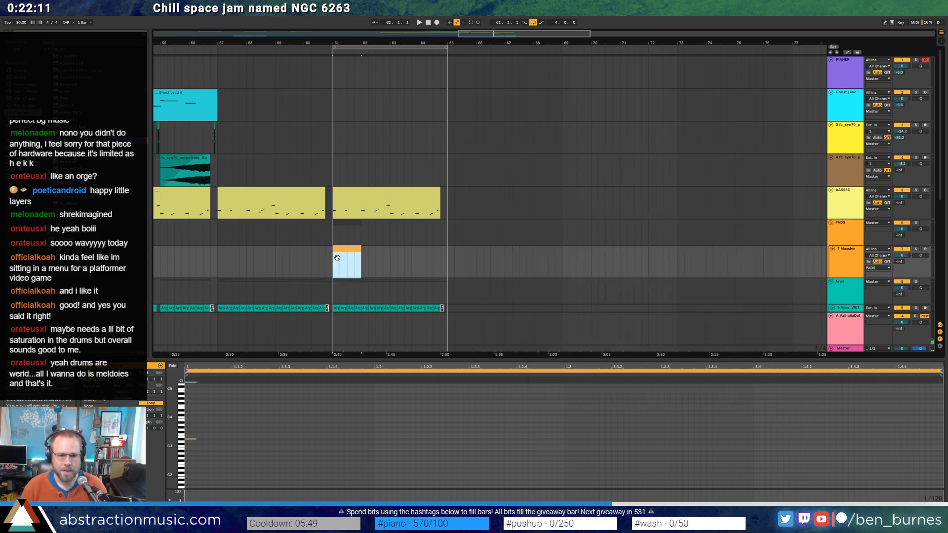
Enter a short note at the start of the Massive clip and duplicate it seven times across the first beat.
{"action": "left_click", "coordinate": [191, 435]}
{"action": "left_click_drag", "start_coordinate": [191, 434], "coordinate": [207, 454]}
{"action": "key", "text": "ctrl+d"}
{"action": "key", "text": "ctrl+d"}
{"action": "key", "text": "ctrl+d"}
{"action": "key", "text": "ctrl+d"}
{"action": "key", "text": "ctrl+d"}
{"action": "key", "text": "ctrl+d"}
{"action": "key", "text": "ctrl+d"}
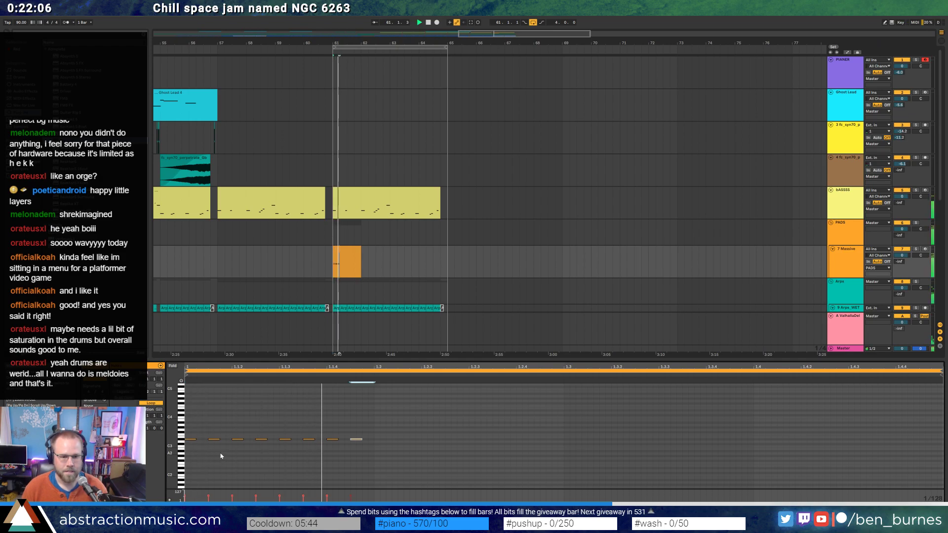
Stretch the eight notes to sixteenth-note spacing, shorten them to staccato lengths, and duplicate them to fill the one-bar clip.
{"action": "key", "text": "ctrl+a"}
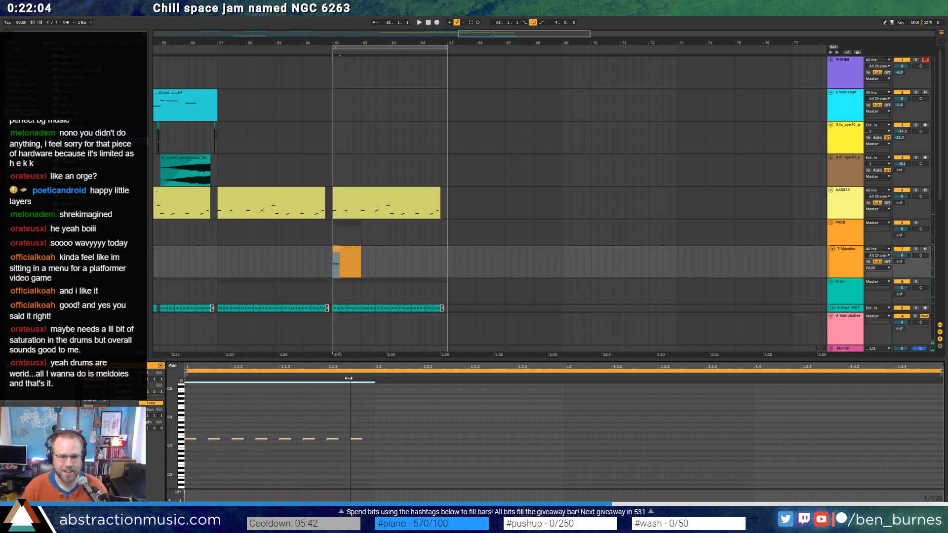
{"action": "left_click_drag", "start_coordinate": [350, 382], "coordinate": [516, 382]}
{"action": "key", "text": "space"}
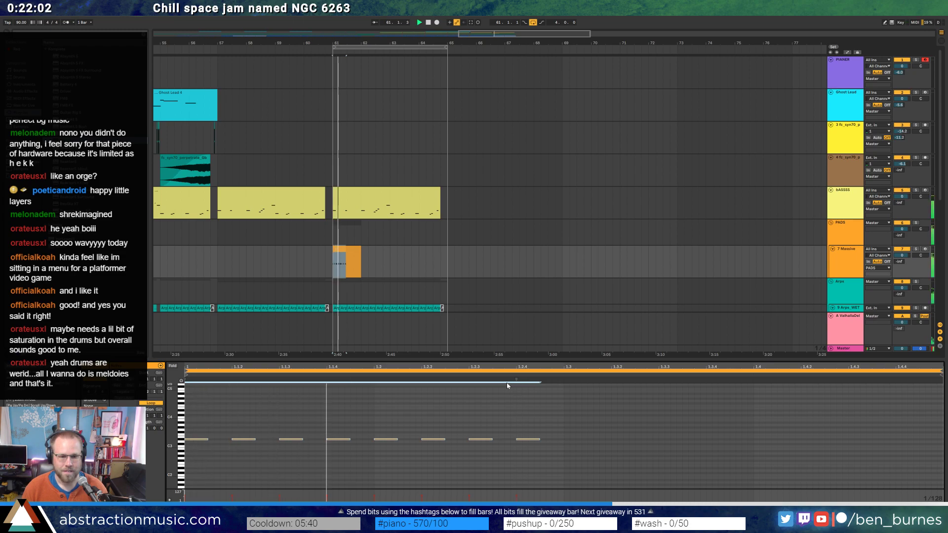
{"action": "left_click_drag", "start_coordinate": [537, 441], "coordinate": [184, 450]}
{"action": "key", "text": "space"}
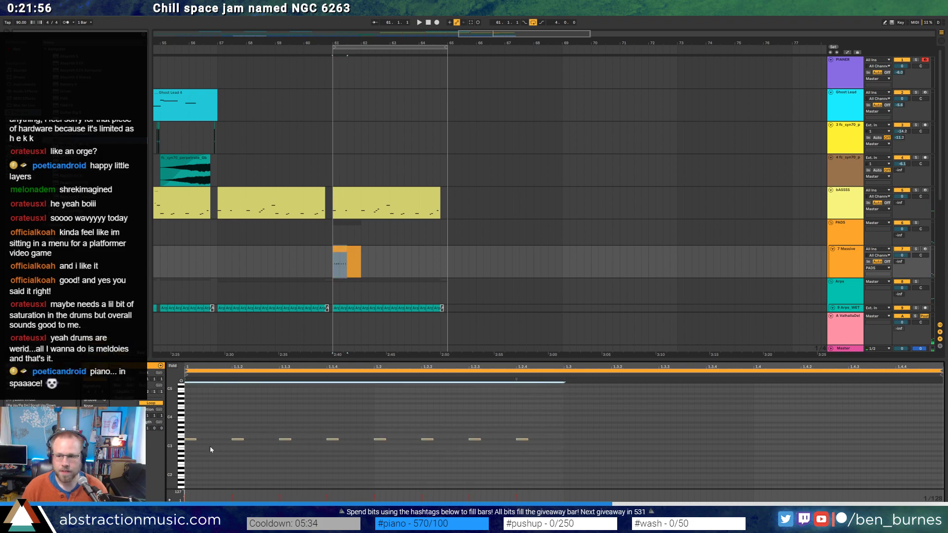
{"action": "key", "text": "ctrl+d"}
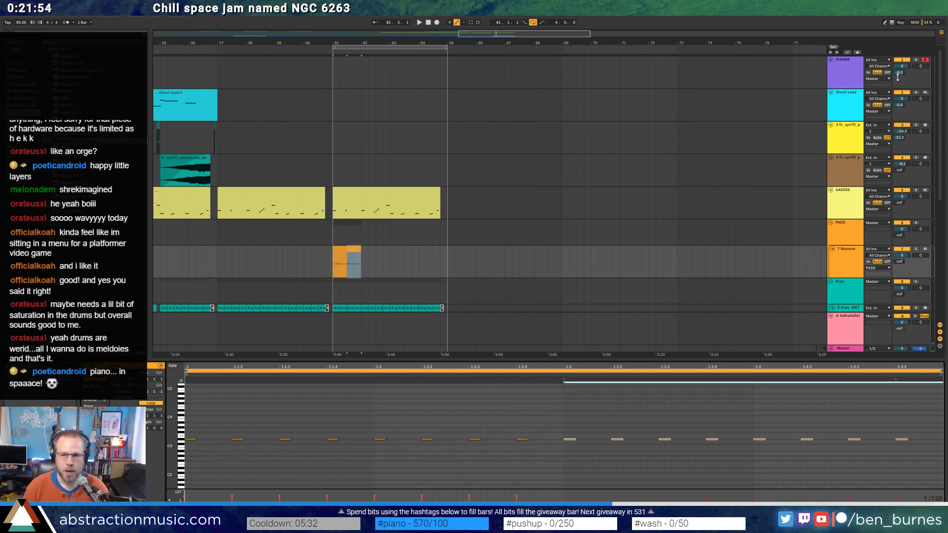
Lower the PIANER track's volume and switch Massive's Filter 1 to Double Notch.
{"action": "left_click_drag", "start_coordinate": [899, 72], "coordinate": [899, 84]}
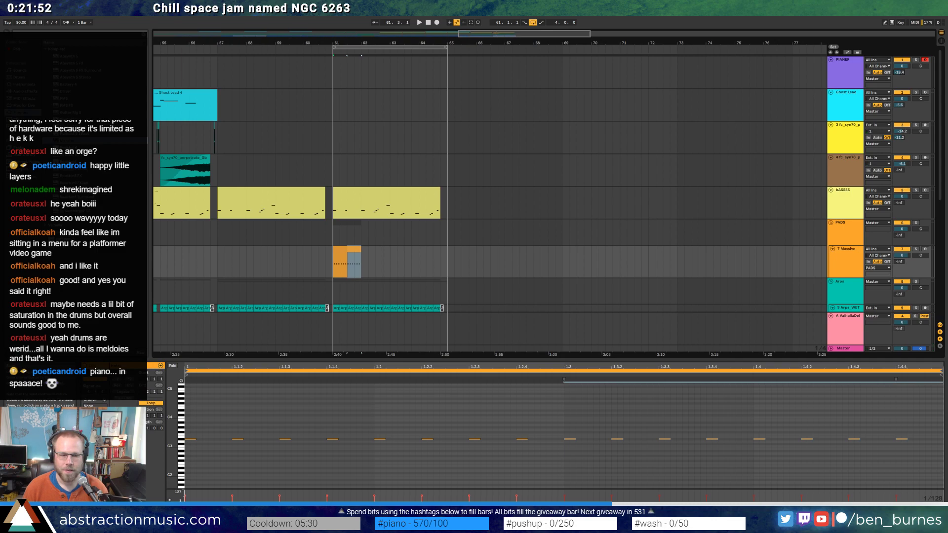
{"action": "key", "text": "shift+Tab"}
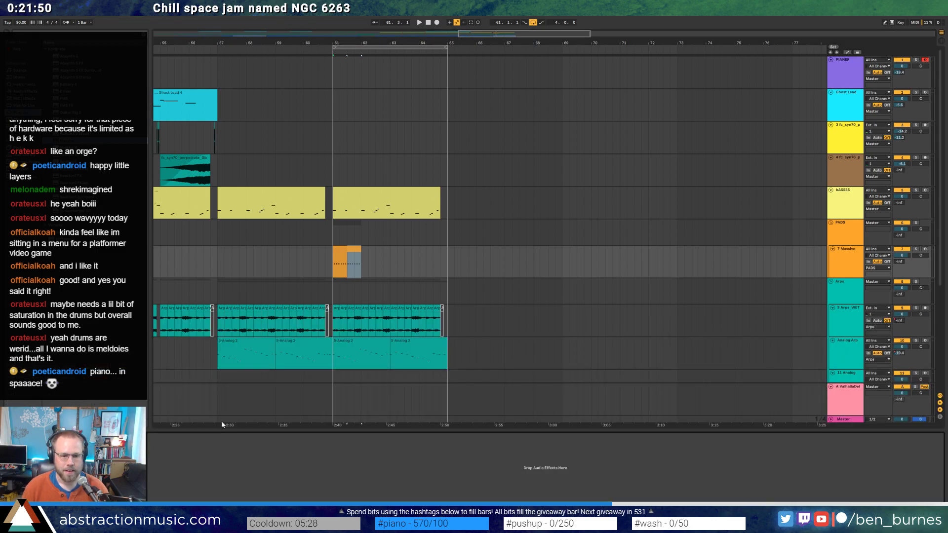
{"action": "key", "text": "ctrl+alt+p"}
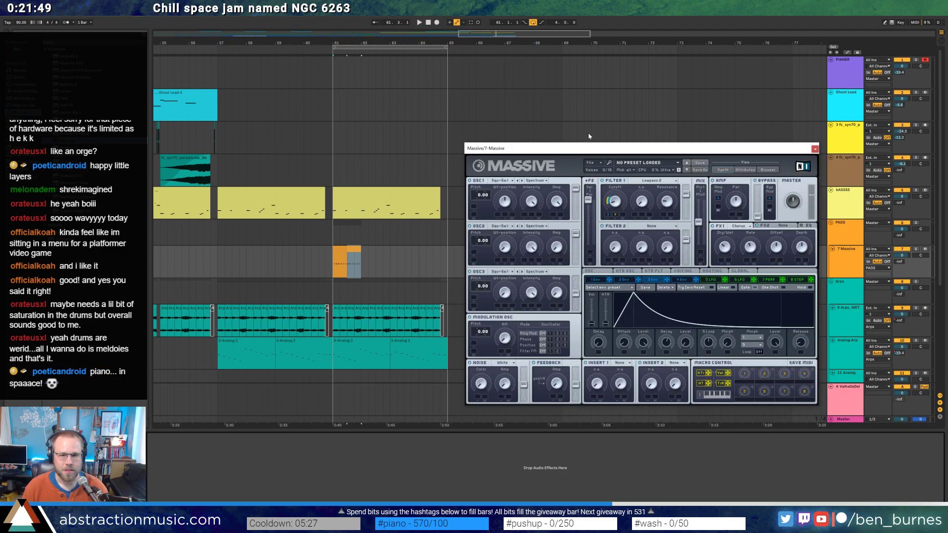
{"action": "left_click", "coordinate": [649, 181]}
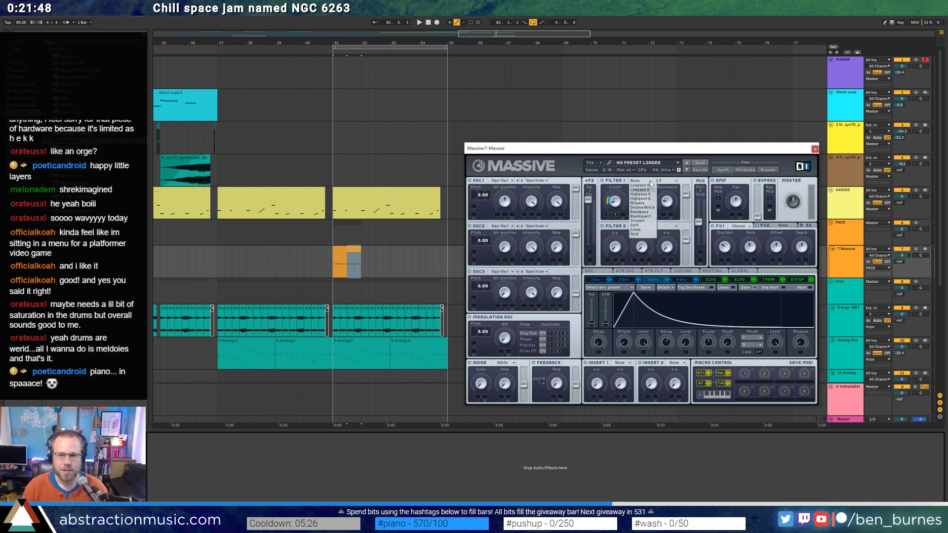
{"action": "left_click", "coordinate": [644, 207]}
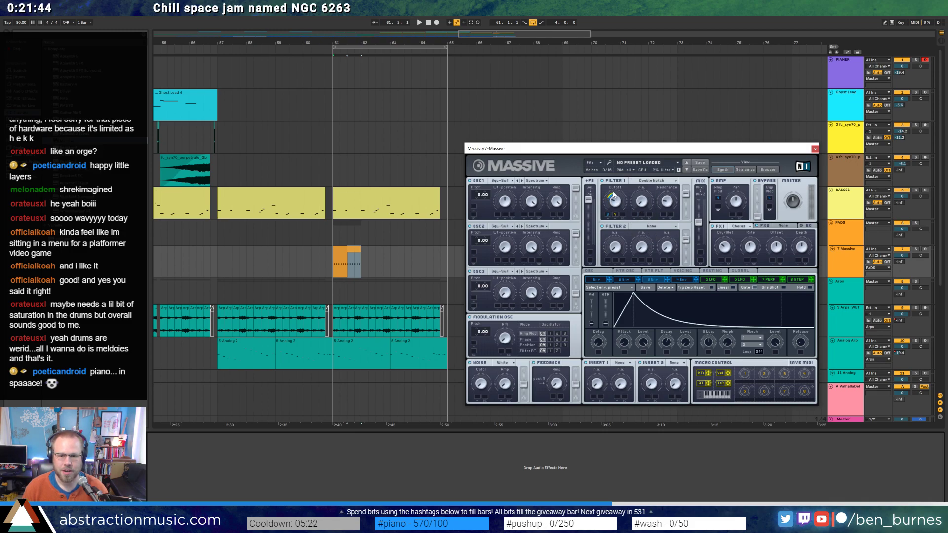
{"action": "key", "text": "space"}
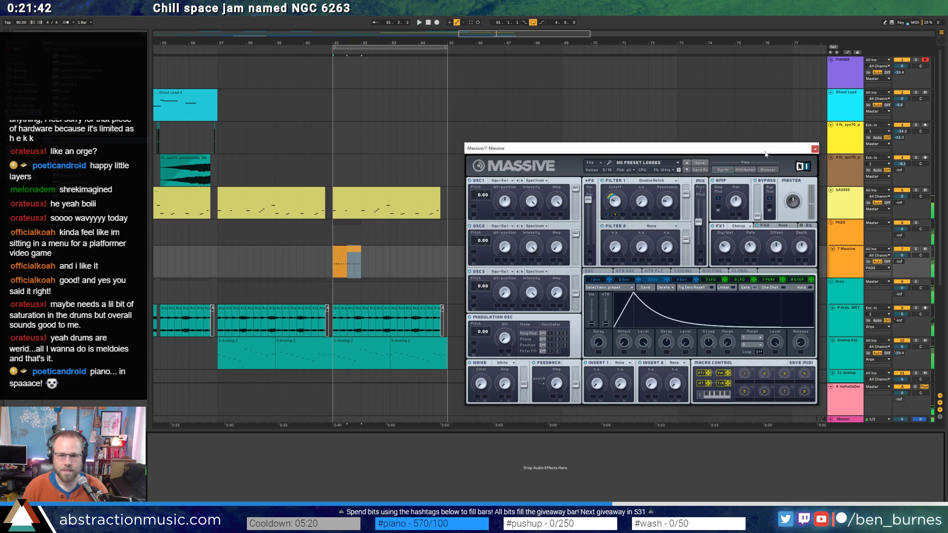
Enable Pitch Cutoff unison spread in Massive's voicing settings and raise the Unisono voice count.
{"action": "left_click", "coordinate": [707, 271]}
{"action": "left_click", "coordinate": [683, 271]}
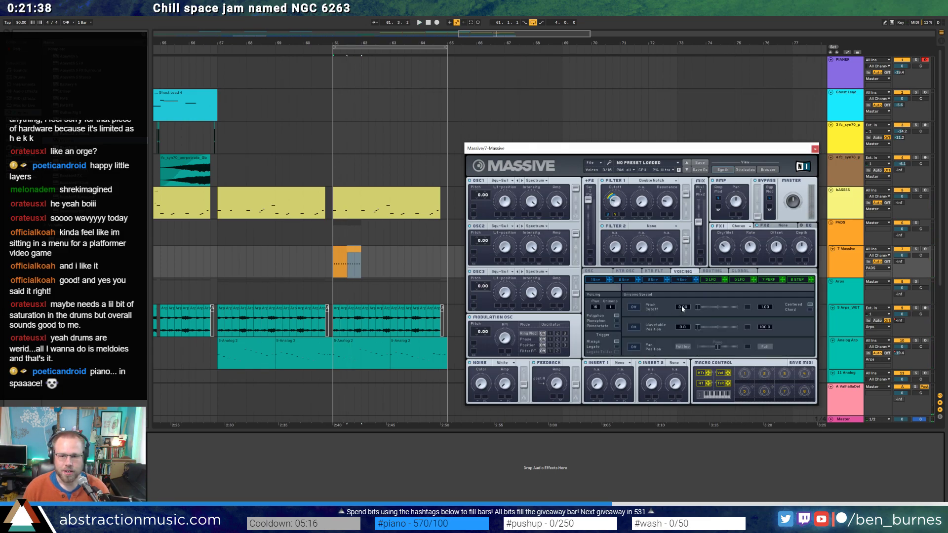
{"action": "left_click", "coordinate": [634, 307]}
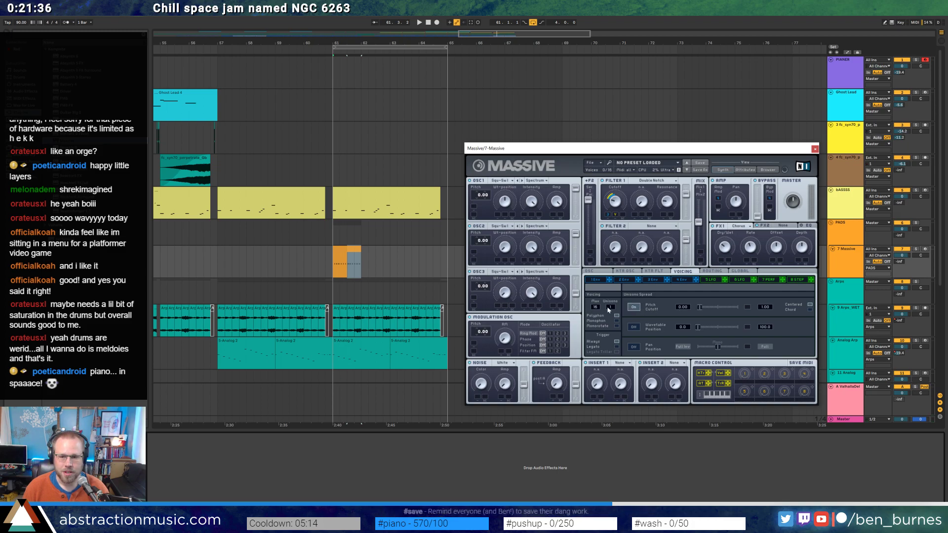
{"action": "left_click_drag", "start_coordinate": [612, 311], "coordinate": [615, 300]}
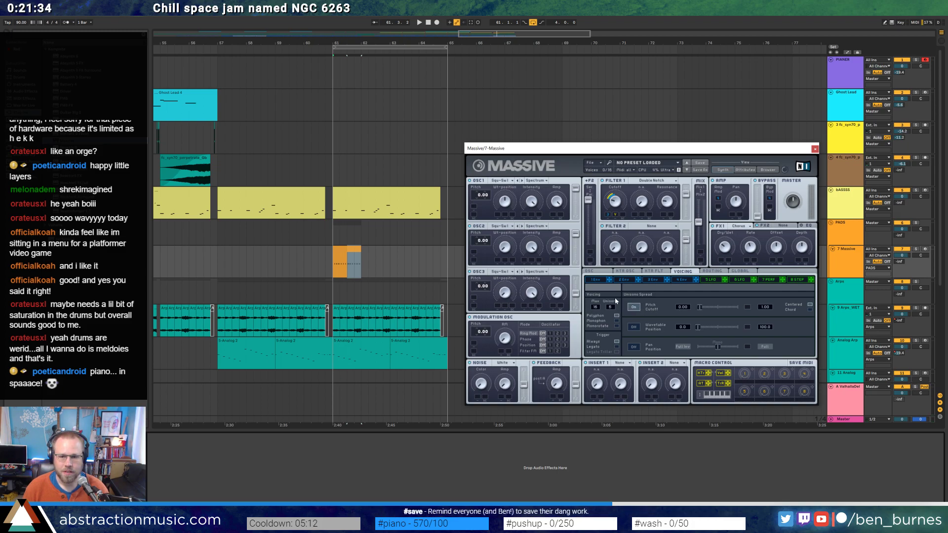
{"action": "key", "text": "space"}
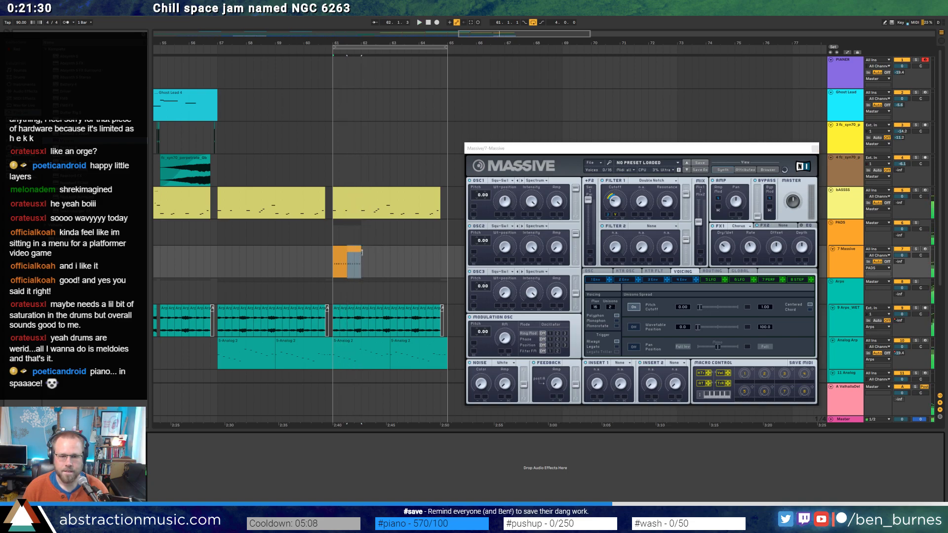
Extend the Massive clip's repeating notes to bar 65 and reopen the clip for note editing with the Massive window closed.
{"action": "left_click_drag", "start_coordinate": [357, 257], "coordinate": [445, 252]}
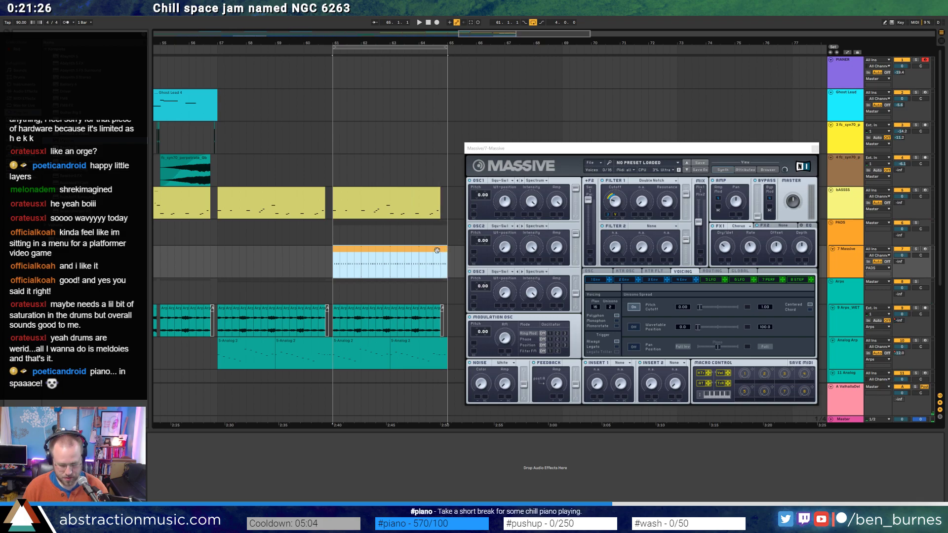
{"action": "left_click", "coordinate": [814, 148]}
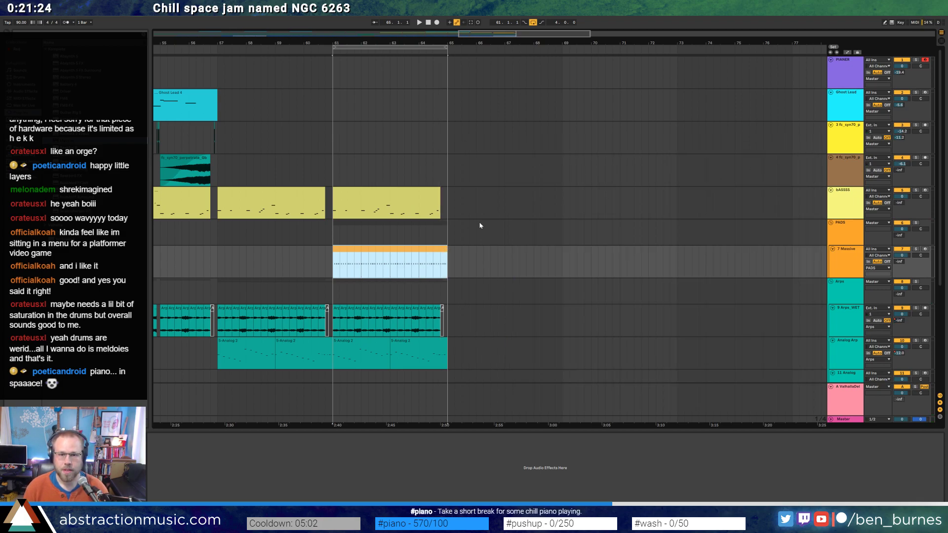
{"action": "double_click", "coordinate": [437, 245]}
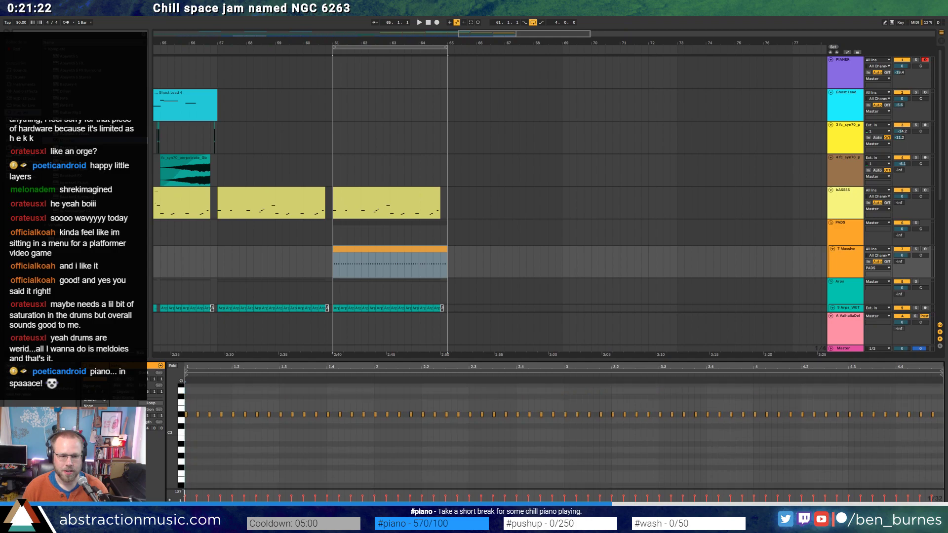
Vary the velocities of the repeated notes across the clip's first bar to create an accent pattern.
{"action": "left_click", "coordinate": [196, 399]}
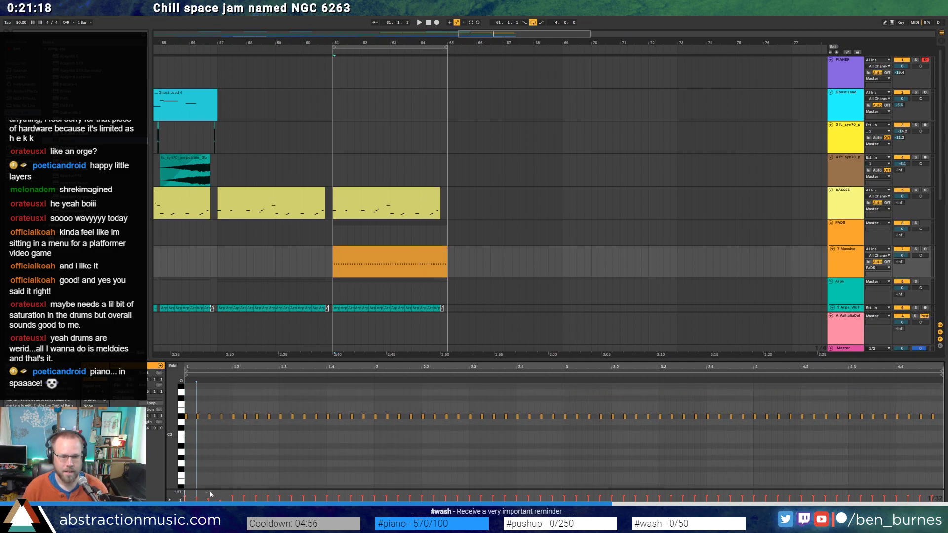
{"action": "left_click_drag", "start_coordinate": [210, 492], "coordinate": [251, 501]}
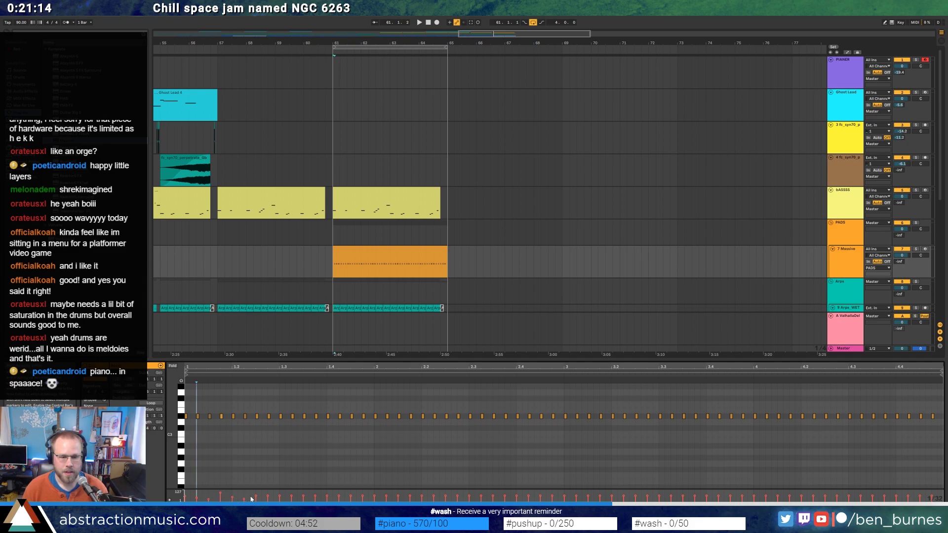
{"action": "key", "text": "space"}
{"action": "left_click", "coordinate": [280, 498]}
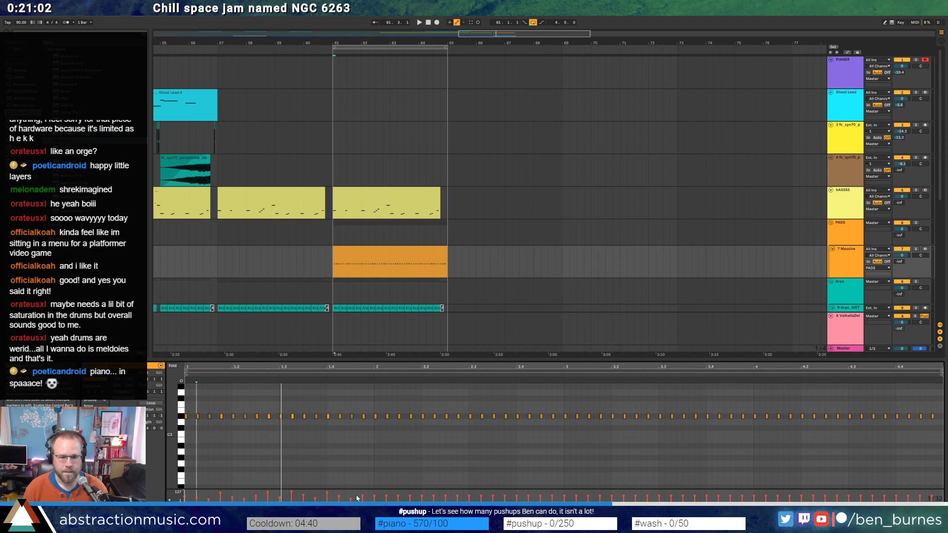
Duplicate the first bar's notes with their velocity accents over bars 2, 3 and 4 of the clip.
{"action": "left_click_drag", "start_coordinate": [373, 410], "coordinate": [224, 425]}
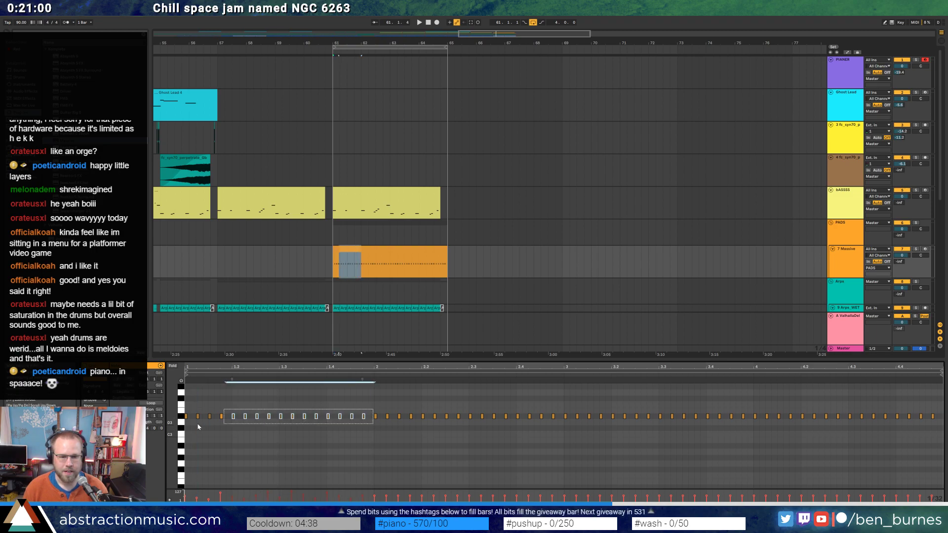
{"action": "key", "text": "ctrl+d"}
{"action": "key", "text": "ctrl+d"}
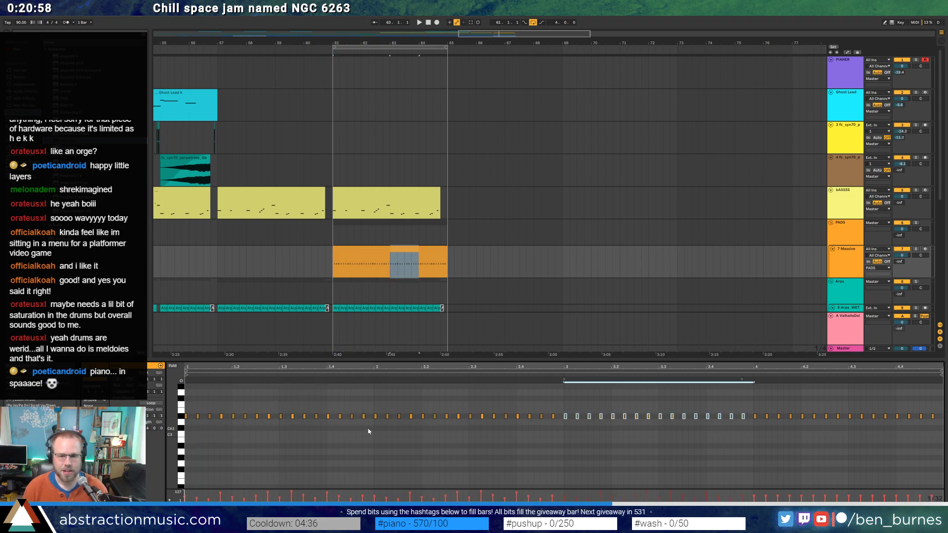
{"action": "key", "text": "ctrl+d"}
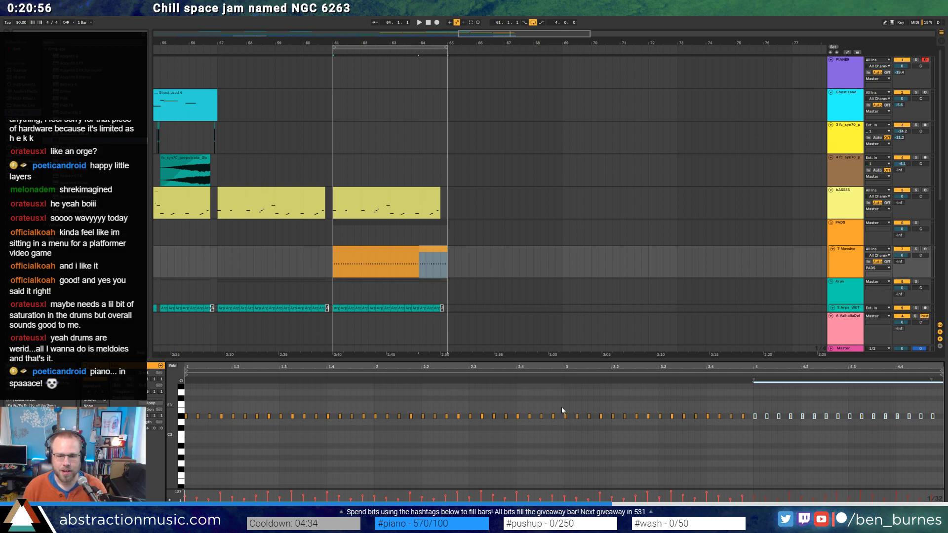
Copy all the notes in the Massive clip and shift the copied row down seven semitones to form a second voice.
{"action": "key", "text": "ctrl+a"}
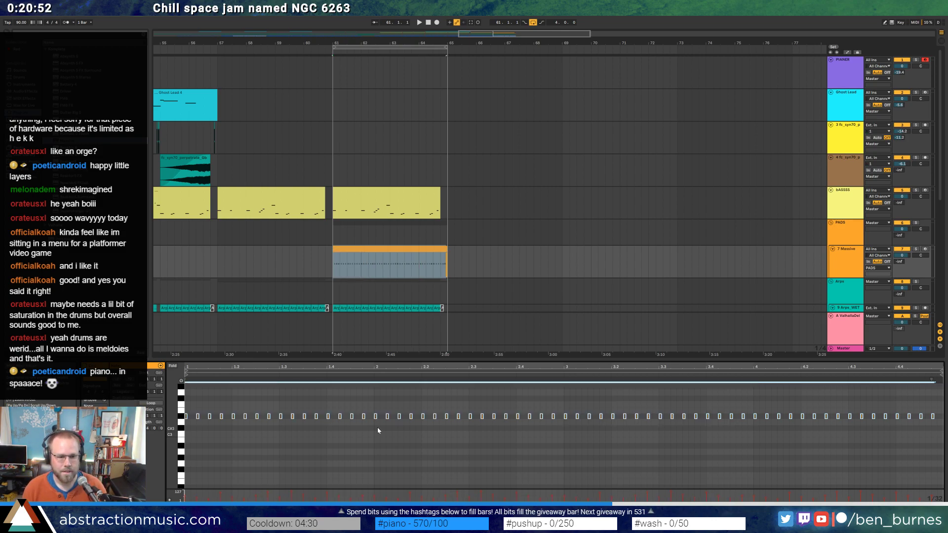
{"action": "key", "text": "ctrl+c"}
{"action": "key", "text": "ctrl+v"}
{"action": "key", "text": "Down"}
{"action": "key", "text": "Down"}
{"action": "key", "text": "Down"}
{"action": "key", "text": "Down"}
{"action": "key", "text": "Down"}
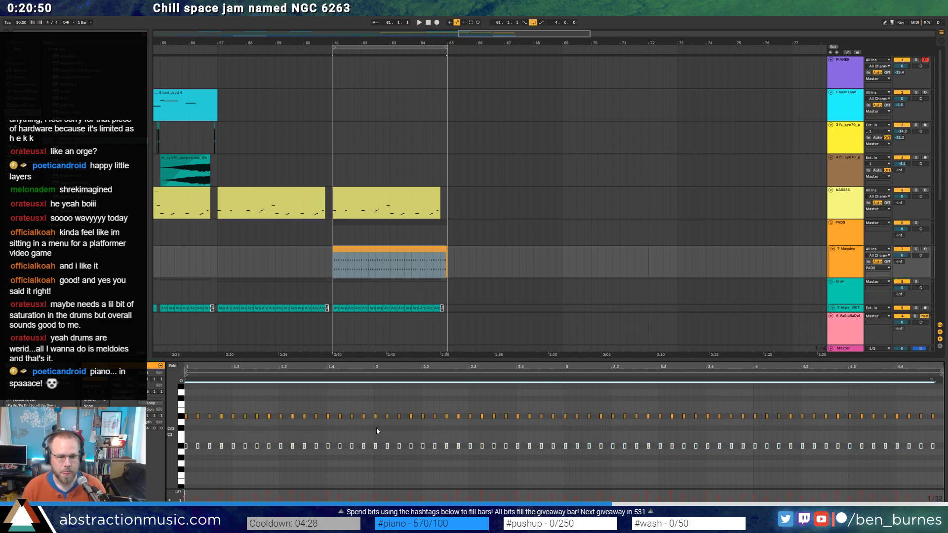
{"action": "key", "text": "Down"}
{"action": "key", "text": "Down"}
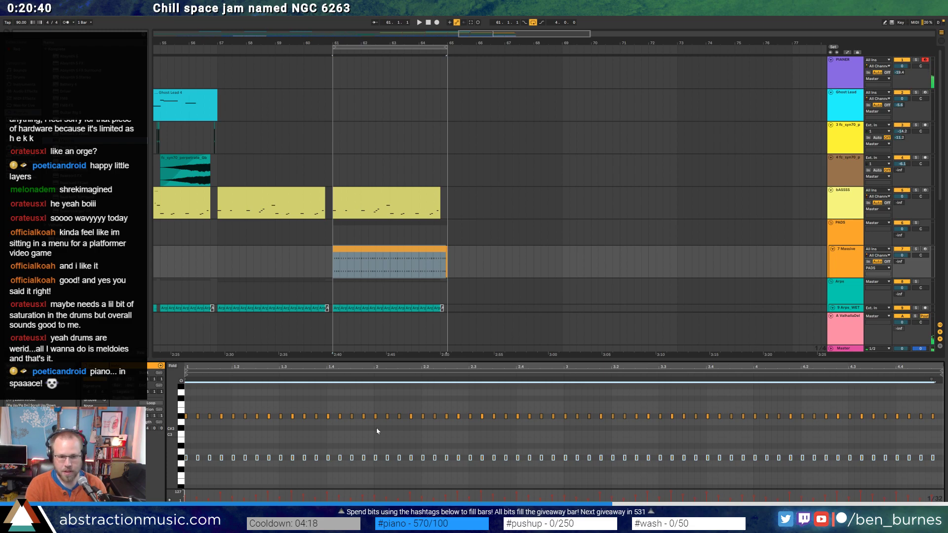
Raise the upper voice in the clip's bars 3 and 4 and the entire lower voice by two semitones each.
{"action": "left_click_drag", "start_coordinate": [565, 406], "coordinate": [934, 423]}
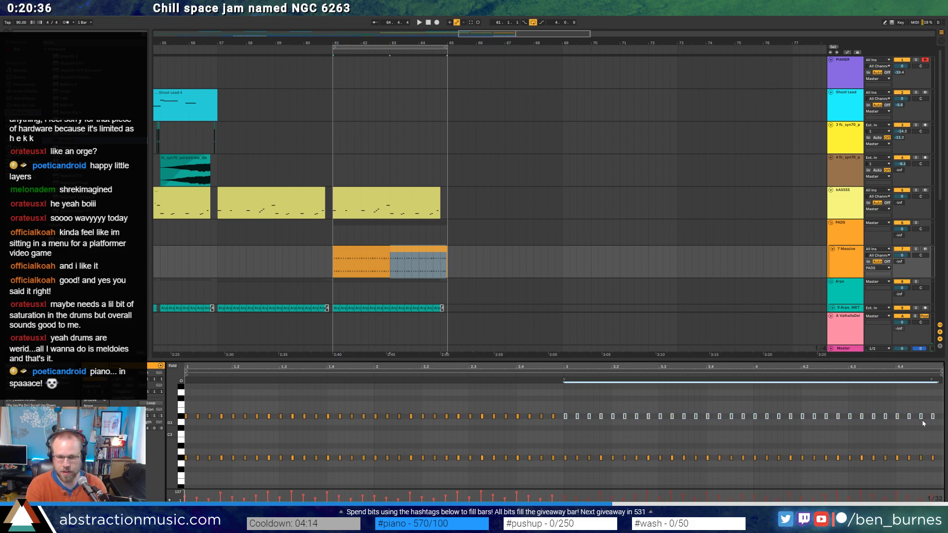
{"action": "key", "text": "Up"}
{"action": "key", "text": "Up"}
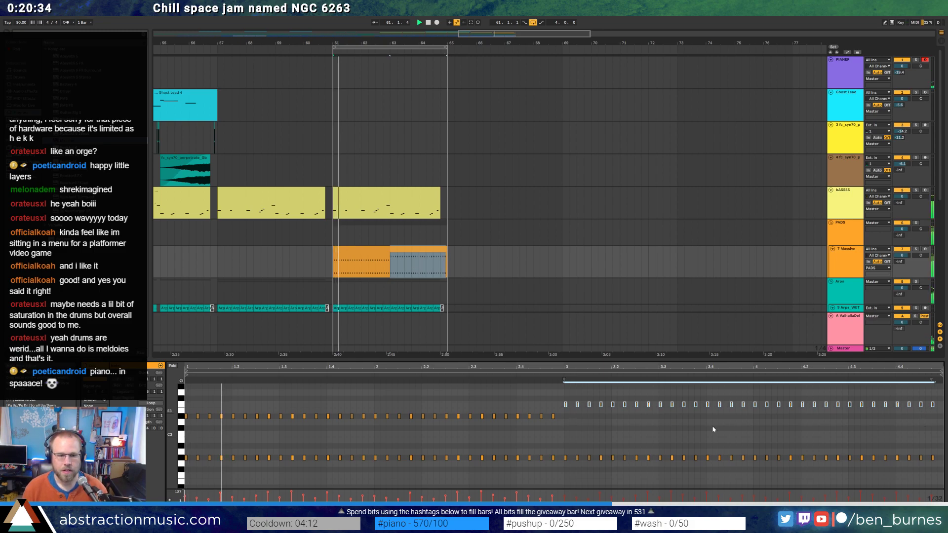
{"action": "left_click", "coordinate": [180, 459]}
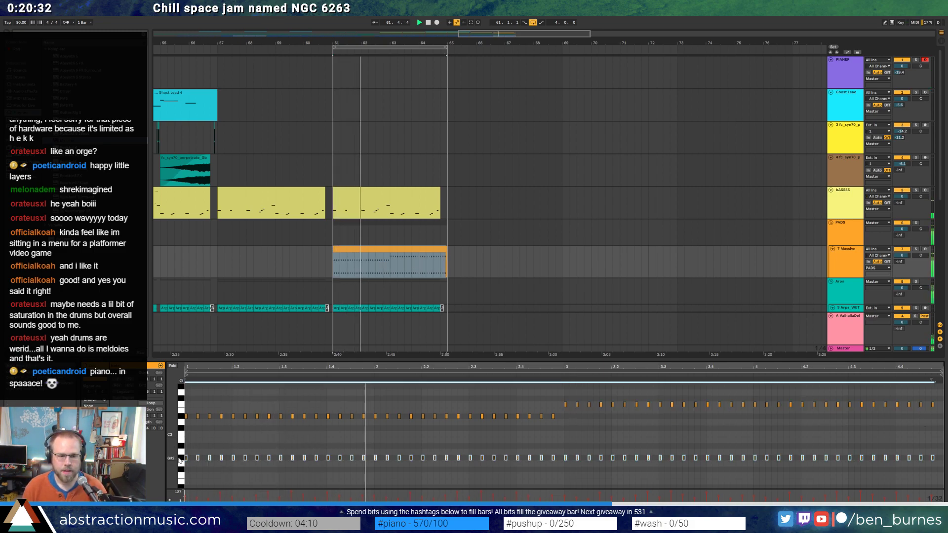
{"action": "key", "text": "Up"}
{"action": "key", "text": "Up"}
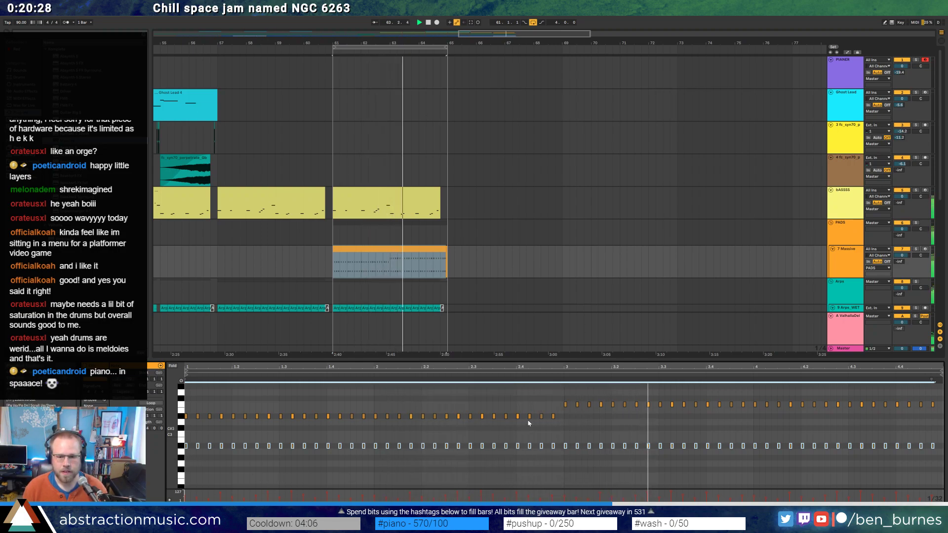
Raise the upper voice in bars 3 and 4 another two semitones, try it one semitone lower, and undo that last shift.
{"action": "left_click_drag", "start_coordinate": [561, 396], "coordinate": [941, 410]}
{"action": "key", "text": "Up"}
{"action": "key", "text": "Up"}
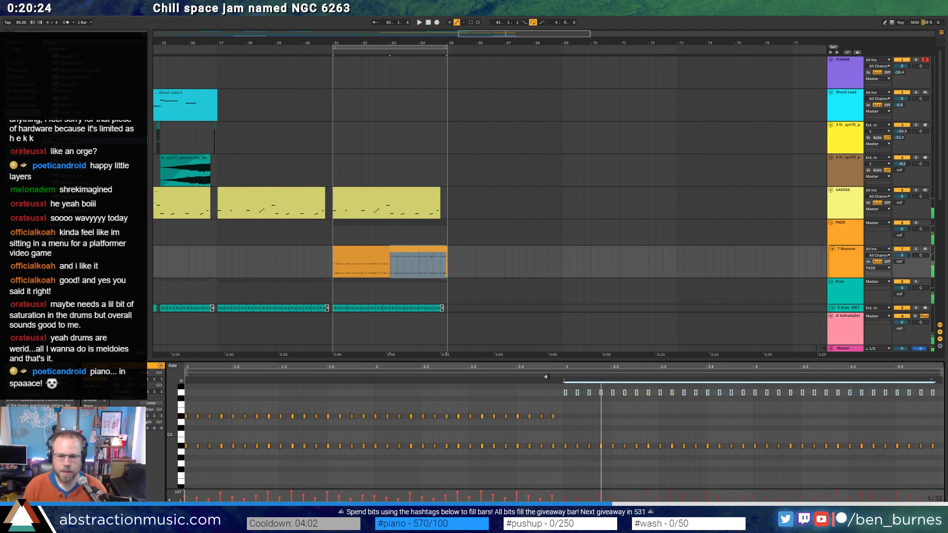
{"action": "key", "text": "Down"}
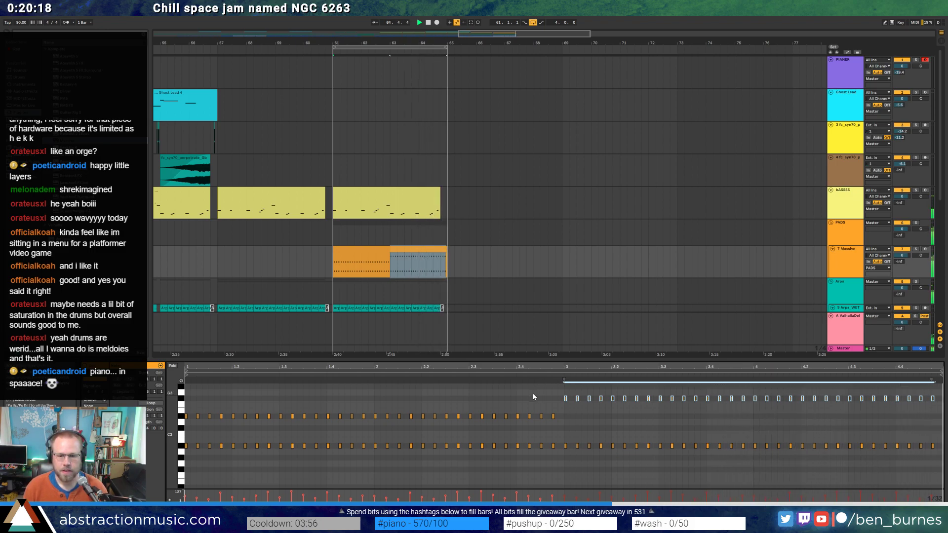
{"action": "key", "text": "ctrl+z"}
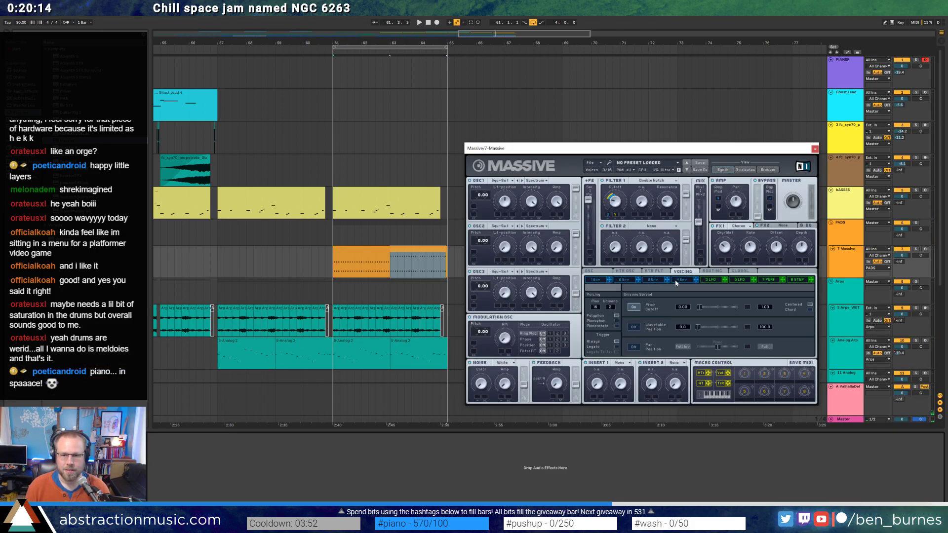
Display Massive's envelope 3 and play the loop from bar 61 to audition the pad.
{"action": "left_click", "coordinate": [651, 280]}
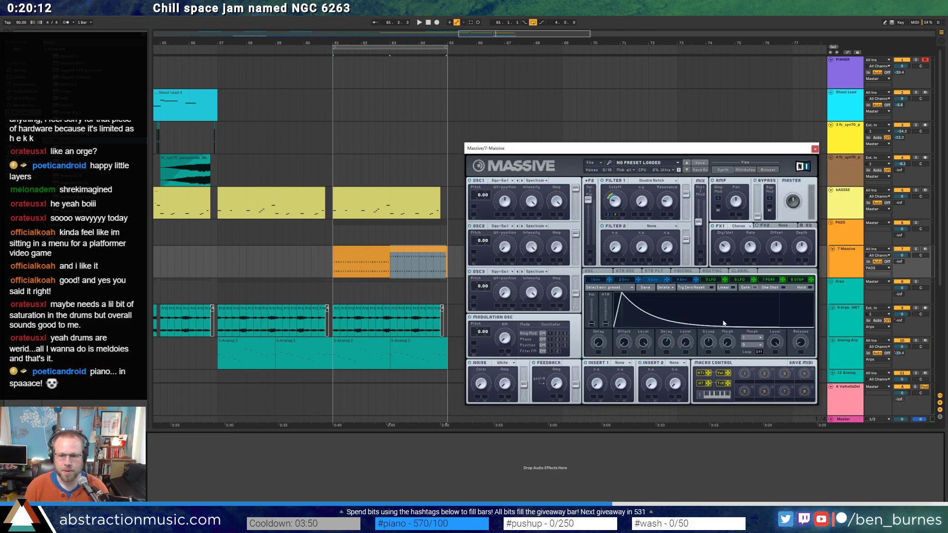
{"action": "key", "text": "space"}
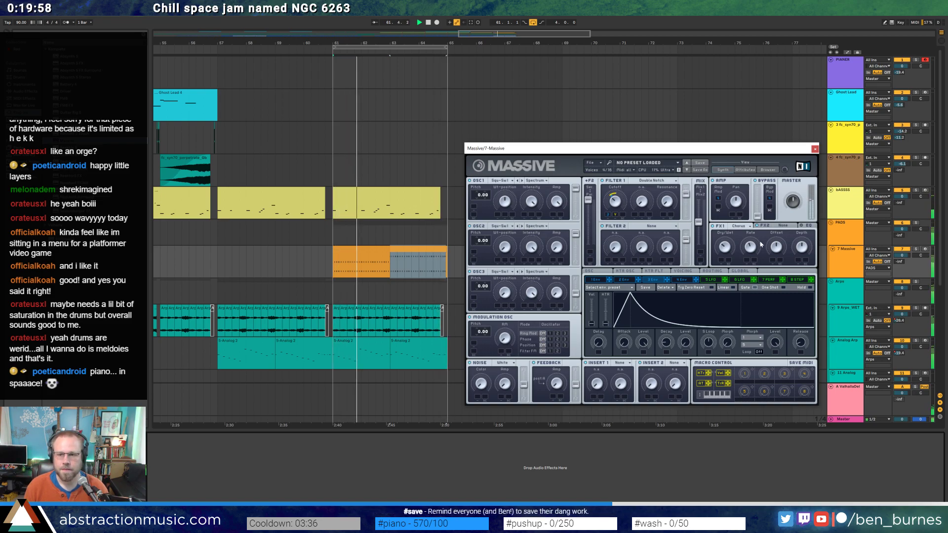
Set Massive's Filter 2 to Lowpass 4 and try a different serial/parallel filter routing.
{"action": "left_click", "coordinate": [847, 232]}
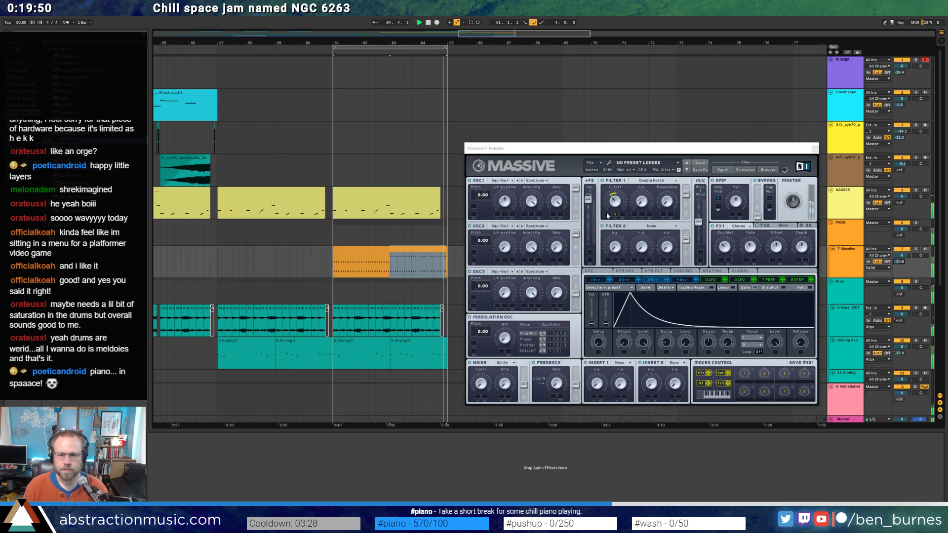
{"action": "left_click", "coordinate": [651, 226]}
{"action": "left_click", "coordinate": [640, 243]}
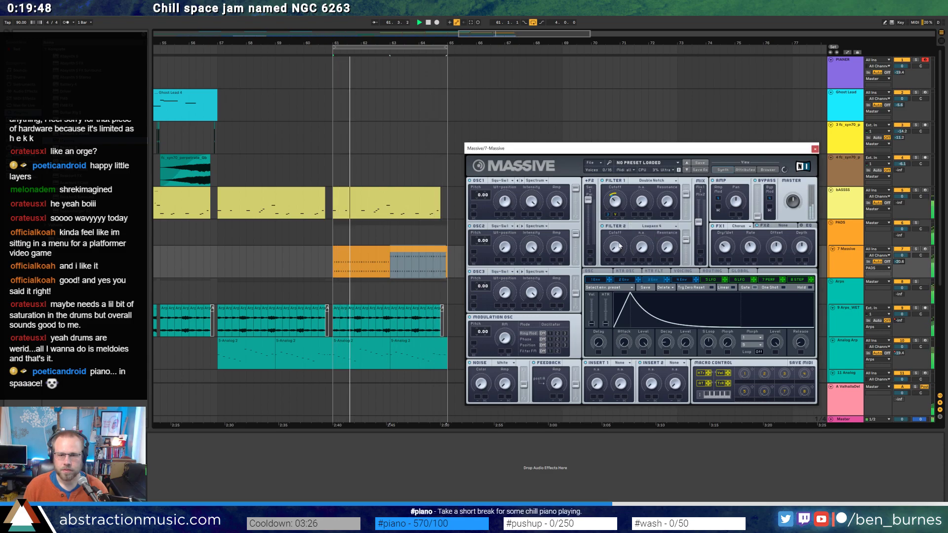
{"action": "left_click_drag", "start_coordinate": [589, 200], "coordinate": [591, 251]}
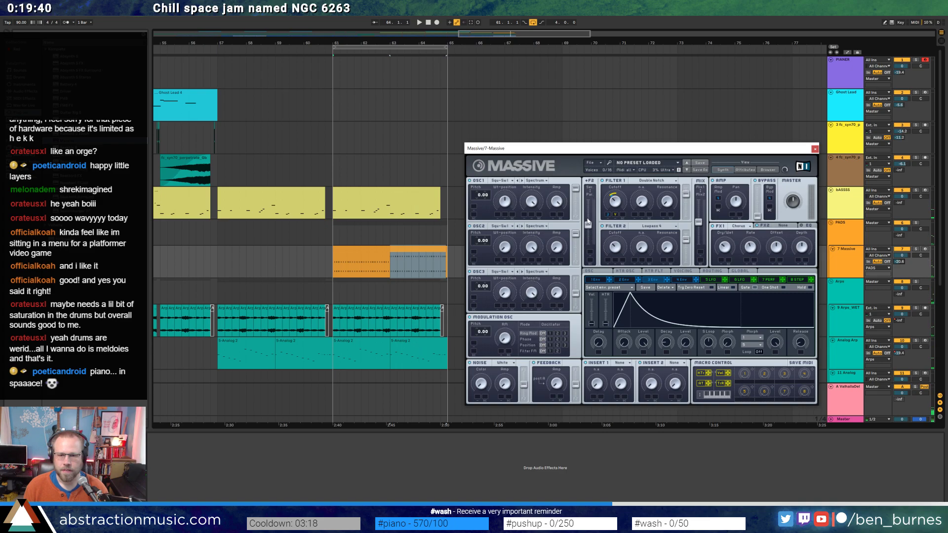
Solo the 7 Massive track while adjusting oscillator 2's filter routing and modulating Filter 2's cutoff with LFO 5, and unsolo it.
{"action": "left_click", "coordinate": [916, 249]}
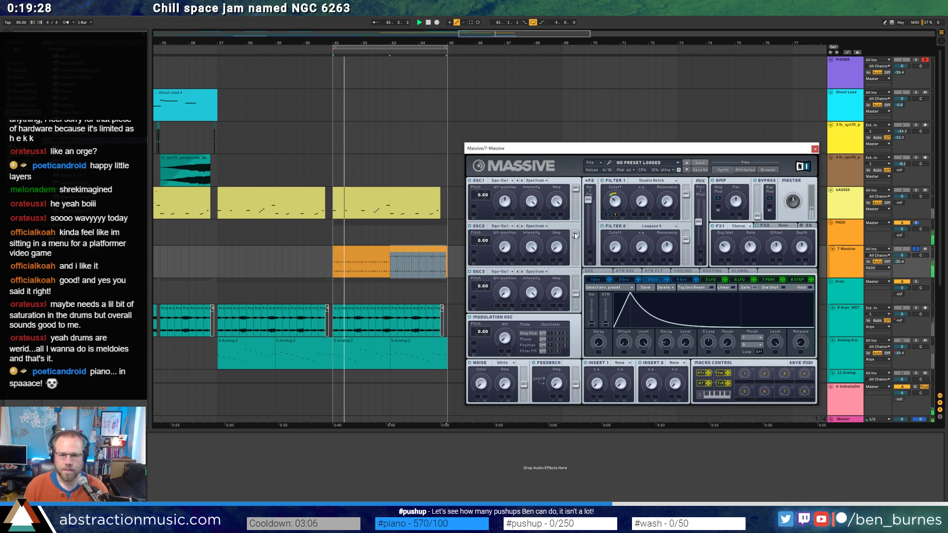
{"action": "mouse_move", "coordinate": [575, 236]}
{"action": "left_mouse_down"}
{"action": "mouse_move", "coordinate": [579, 250]}
{"action": "mouse_move", "coordinate": [579, 225]}
{"action": "left_mouse_up"}
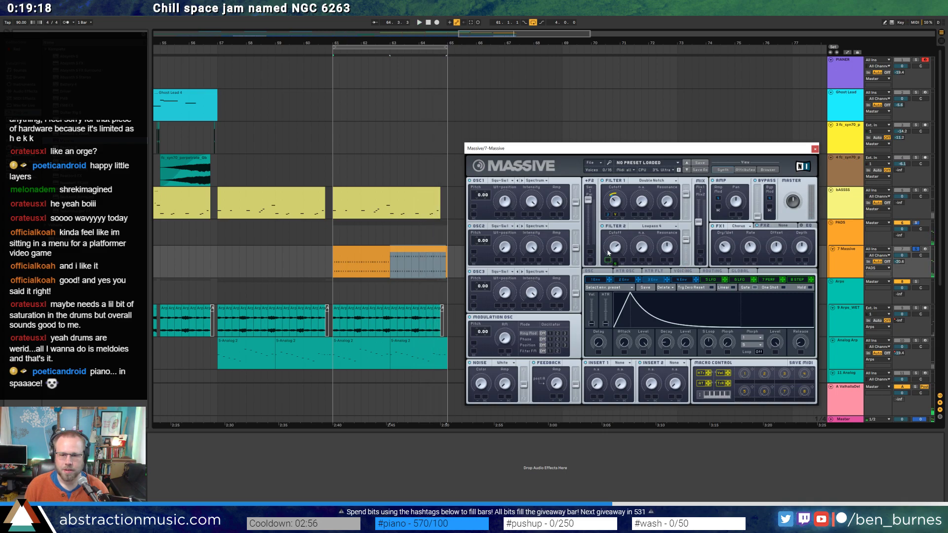
{"action": "left_click", "coordinate": [710, 280]}
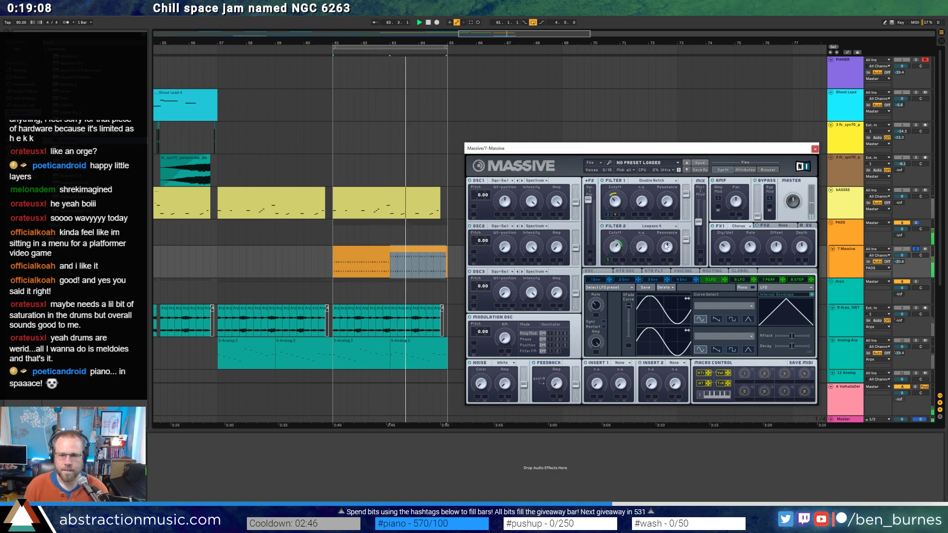
{"action": "left_click", "coordinate": [897, 265]}
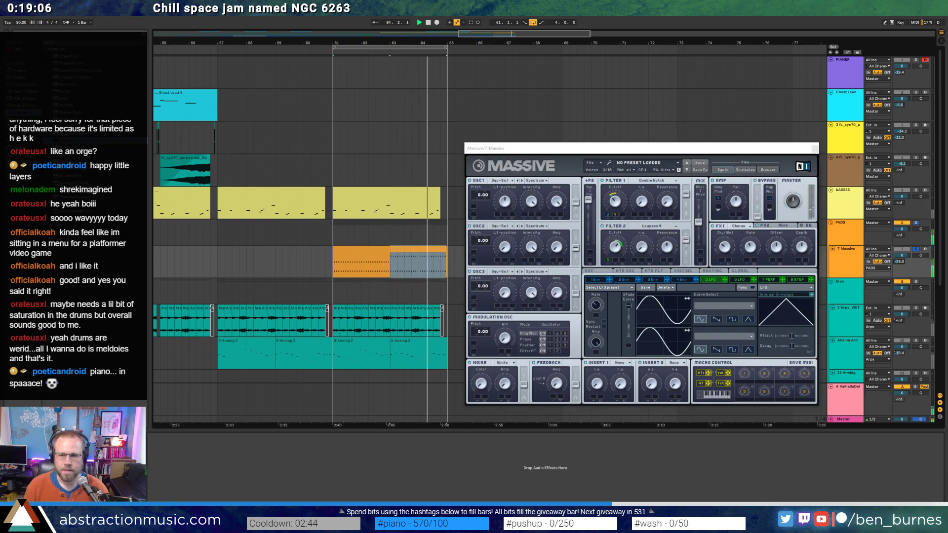
{"action": "left_click", "coordinate": [743, 248]}
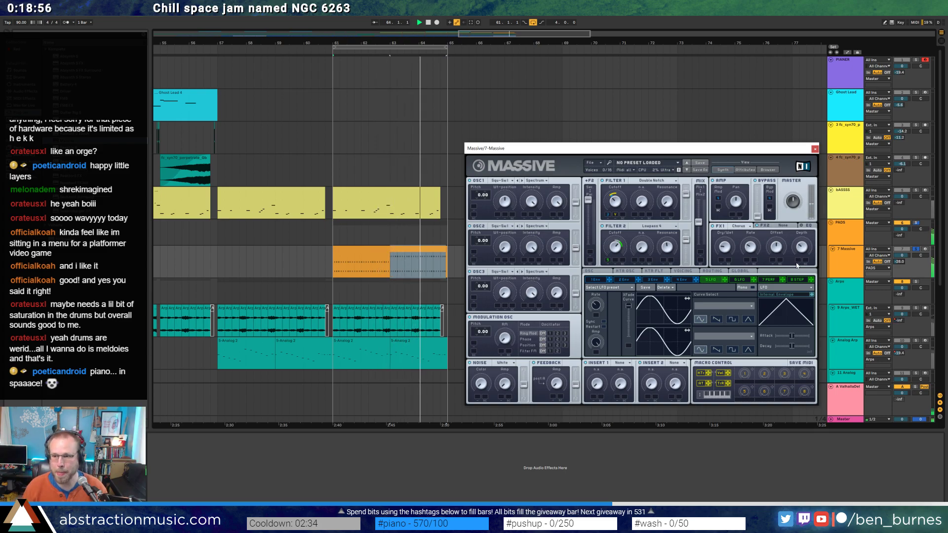
{"action": "left_click", "coordinate": [917, 249]}
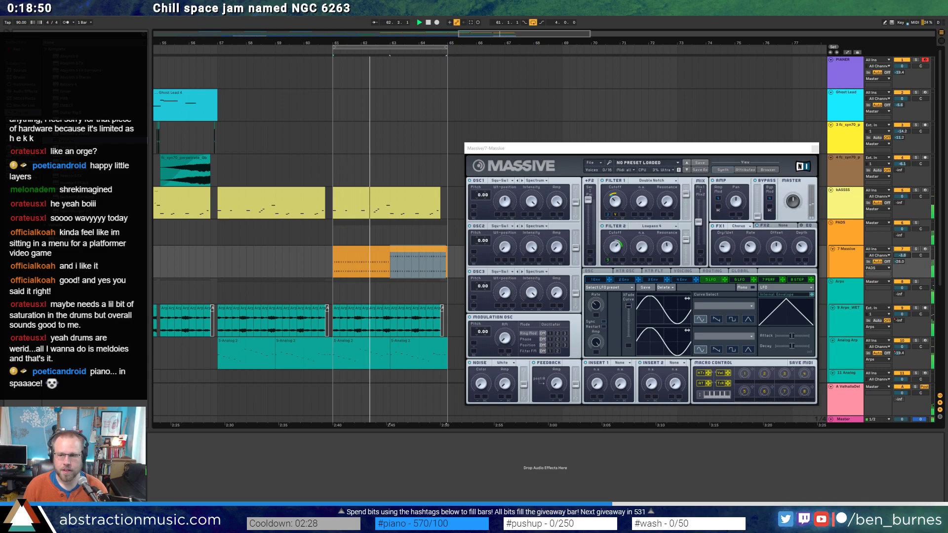
In the 7 Massive clip, turn the last two chords before bar 3 into four double-speed chords.
{"action": "double_click", "coordinate": [845, 257]}
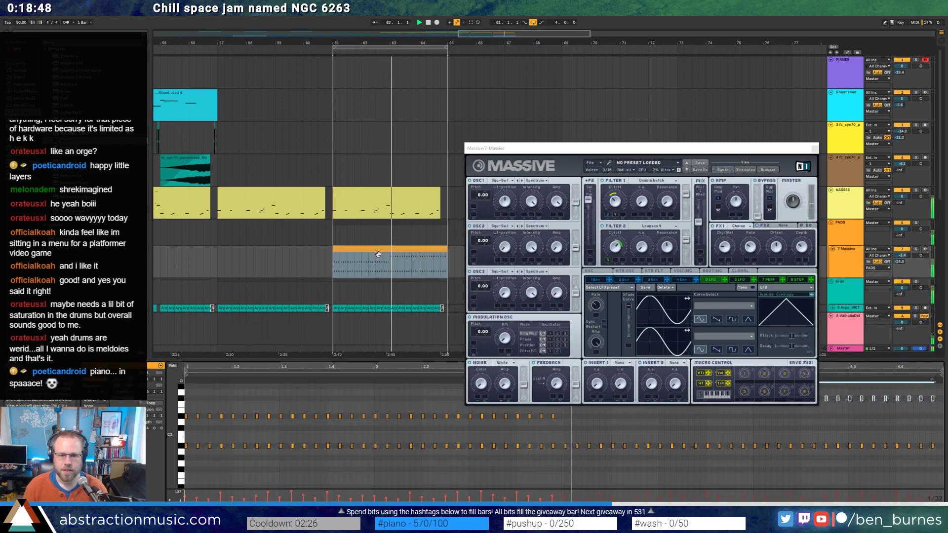
{"action": "key", "text": "ctrl+alt+p"}
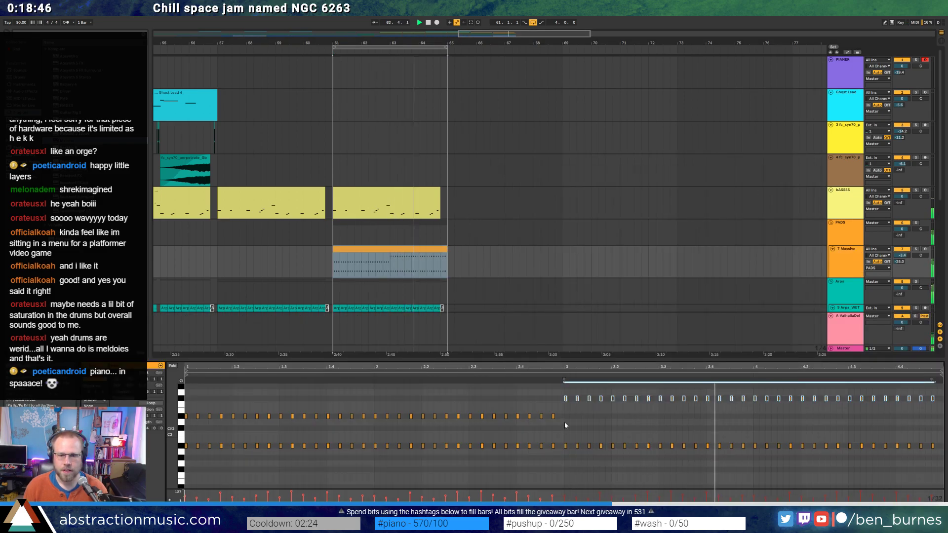
{"action": "left_click_drag", "start_coordinate": [511, 452], "coordinate": [556, 411]}
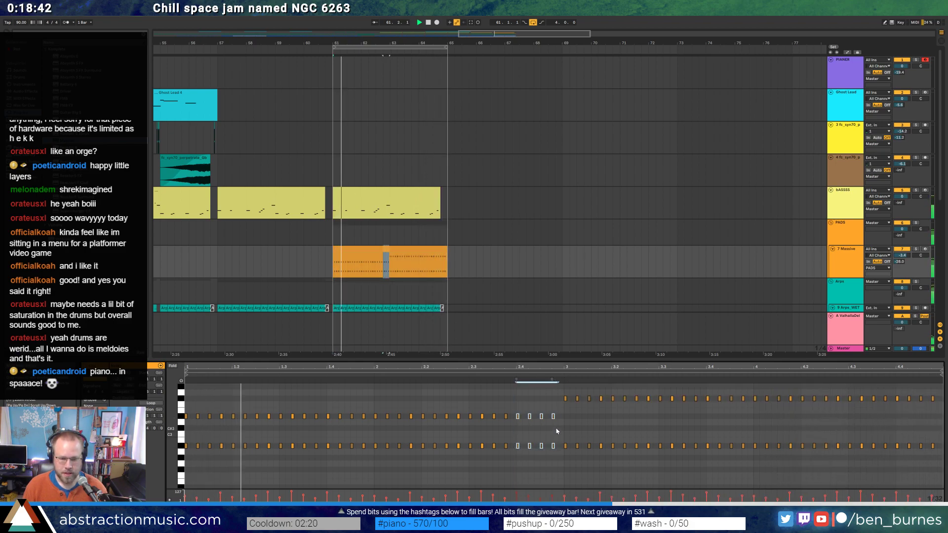
{"action": "mouse_move", "coordinate": [555, 382]}
{"action": "left_mouse_down"}
{"action": "mouse_move", "coordinate": [579, 383]}
{"action": "mouse_move", "coordinate": [560, 384]}
{"action": "left_mouse_up"}
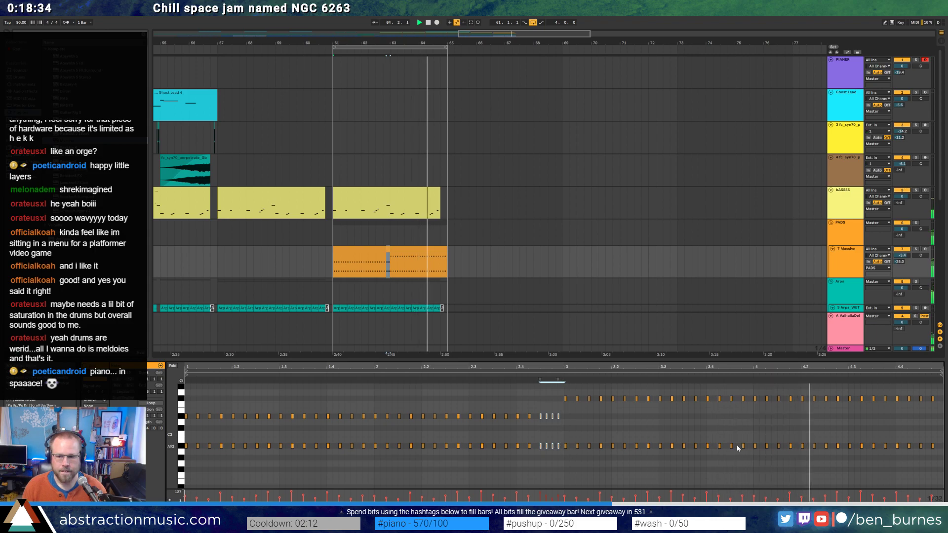
Stop playback, delete single chords near the clip's end to leave gaps, and duplicate the spaced two-chord pattern twice to the end.
{"action": "key", "text": "space"}
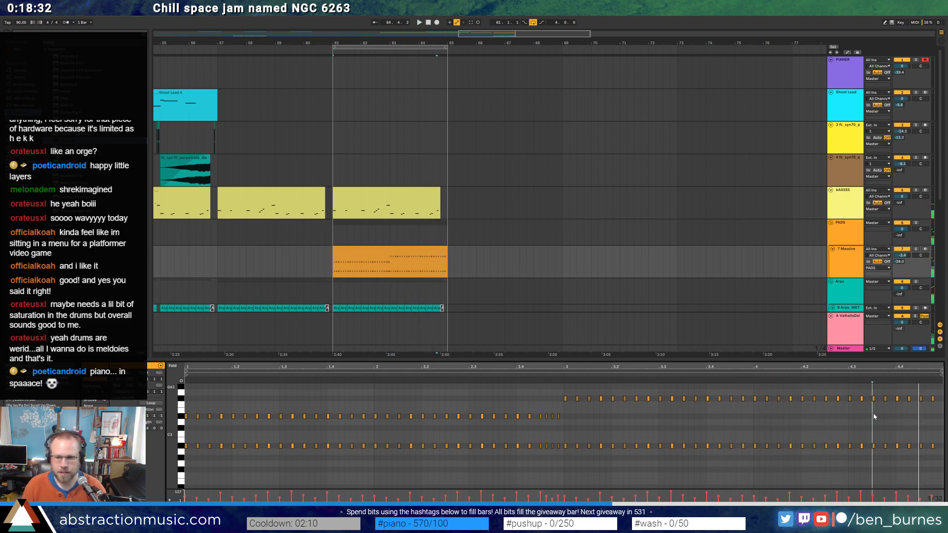
{"action": "left_click", "coordinate": [875, 451]}
{"action": "key", "text": "Delete"}
{"action": "left_click", "coordinate": [910, 434]}
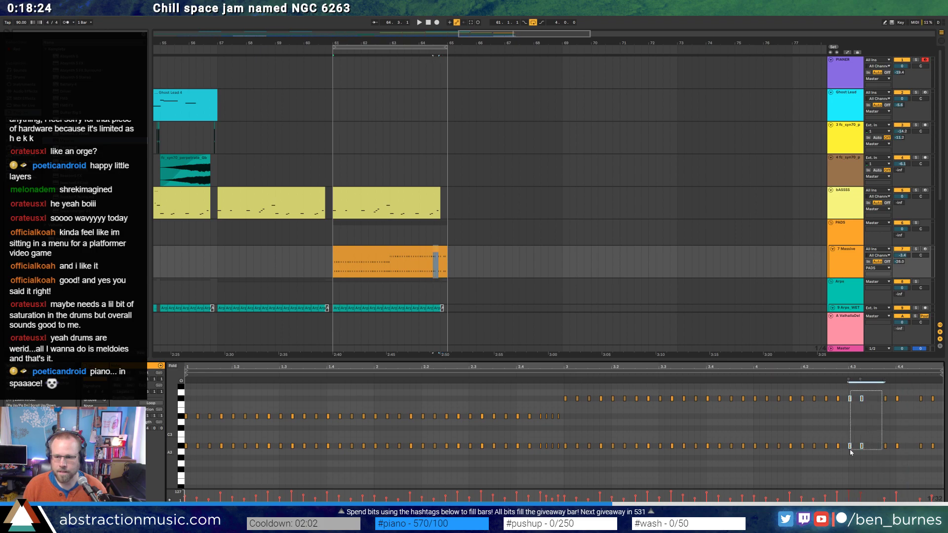
{"action": "key", "text": "ctrl+d"}
{"action": "key", "text": "ctrl+d"}
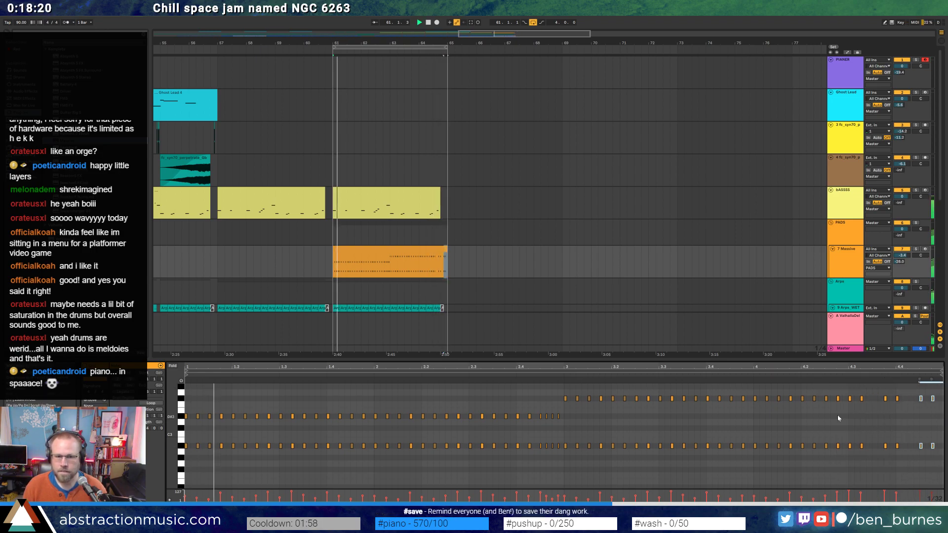
Transpose the two upper note rows of the 7 Massive clip down one octave, keeping the A#2 row in place.
{"action": "scroll", "coordinate": [497, 260], "scroll_direction": "down", "scroll_amount": 2}
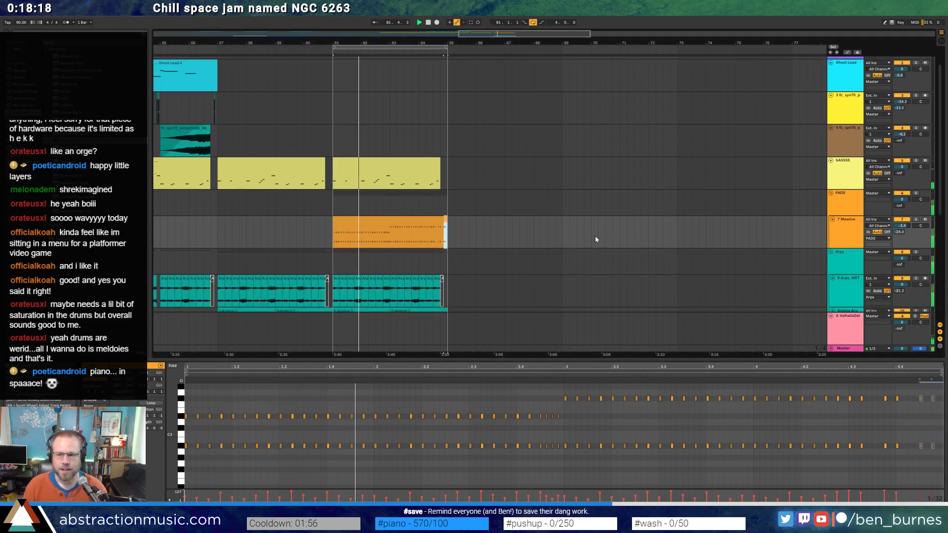
{"action": "key", "text": "space"}
{"action": "left_click", "coordinate": [398, 218]}
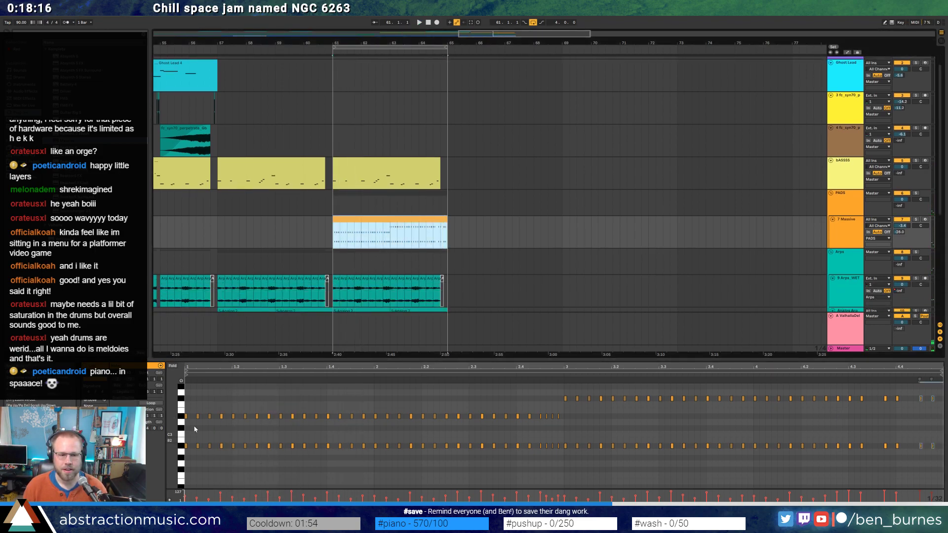
{"action": "left_click", "coordinate": [182, 446]}
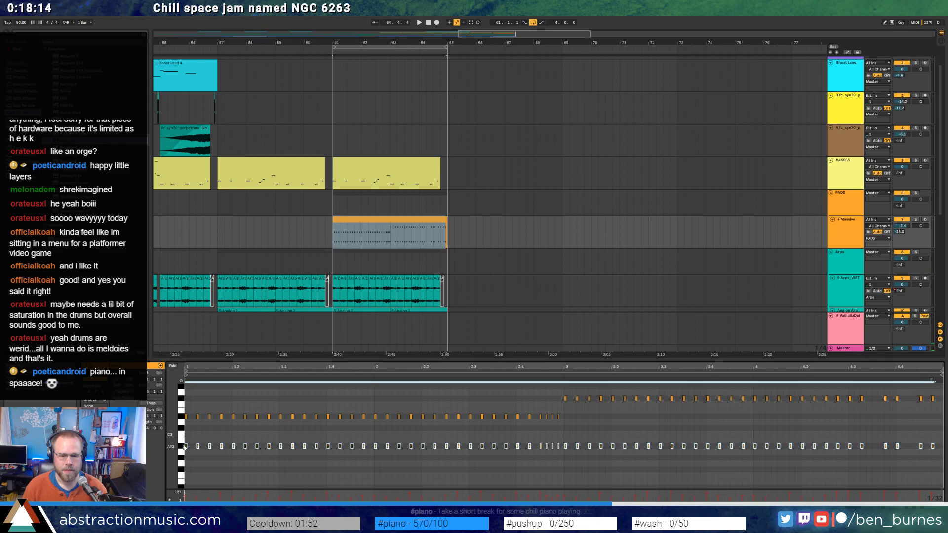
{"action": "left_click_drag", "start_coordinate": [184, 423], "coordinate": [181, 401]}
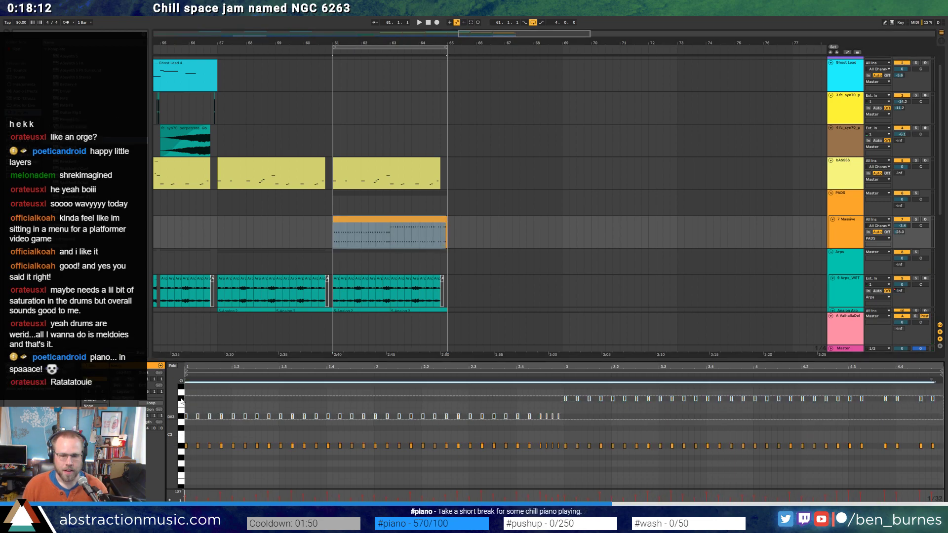
{"action": "key", "text": "shift+Down"}
{"action": "key", "text": "shift+Down"}
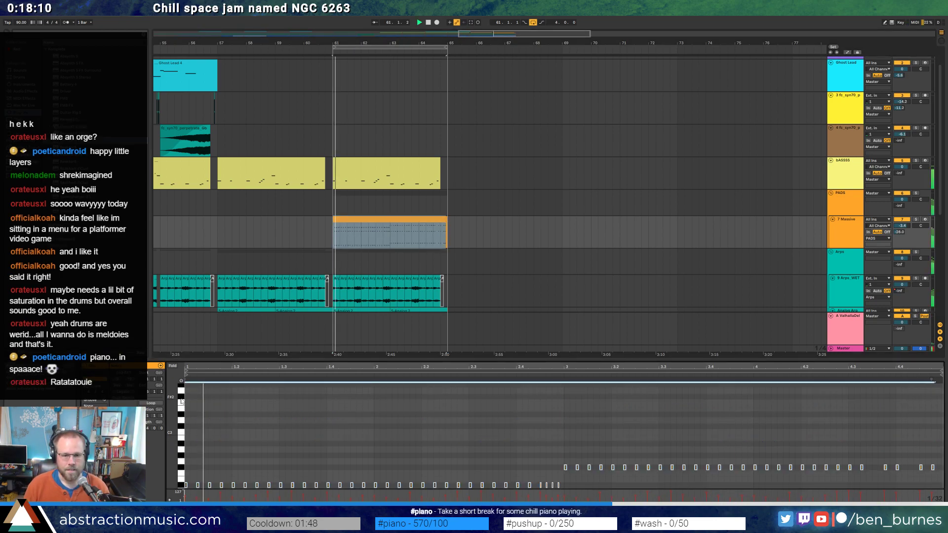
{"action": "key", "text": "shift+Up"}
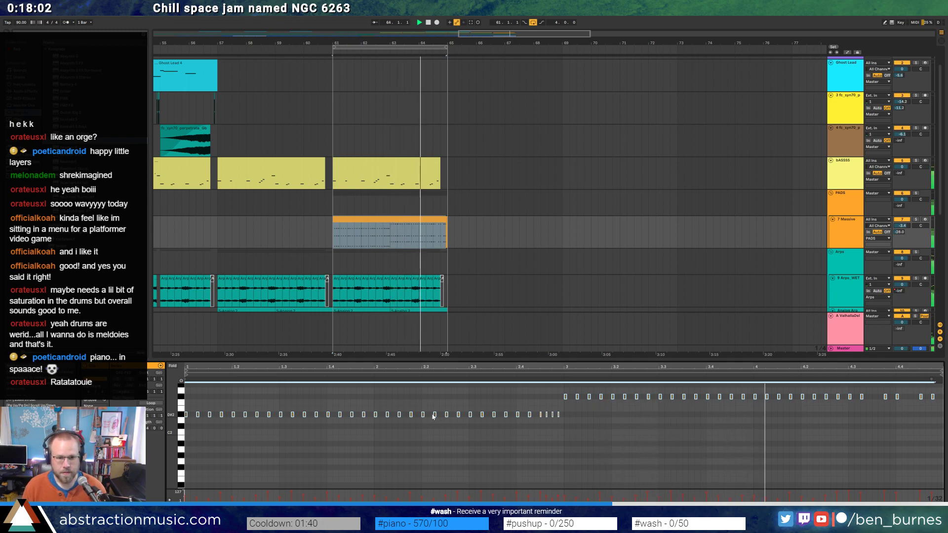
Add the OTT device to the 7 Massive track and audition it both soloed and in the full mix.
{"action": "scroll", "coordinate": [432, 416], "scroll_direction": "up", "scroll_amount": 3}
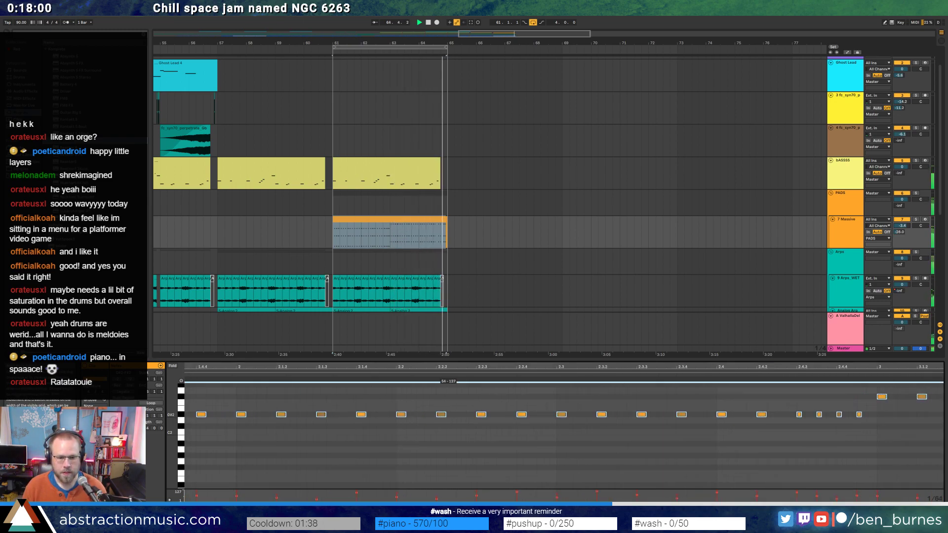
{"action": "key", "text": "shift+Tab"}
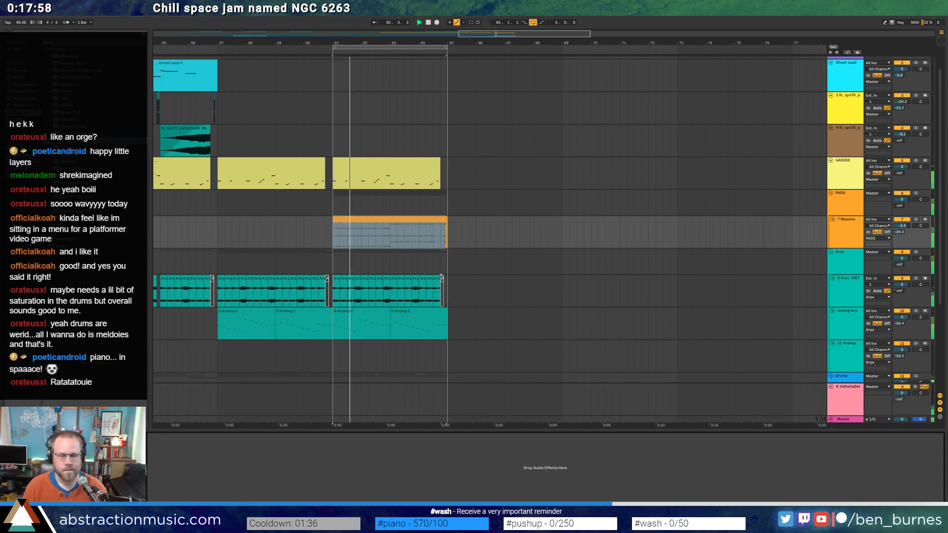
{"action": "double_click", "coordinate": [390, 228]}
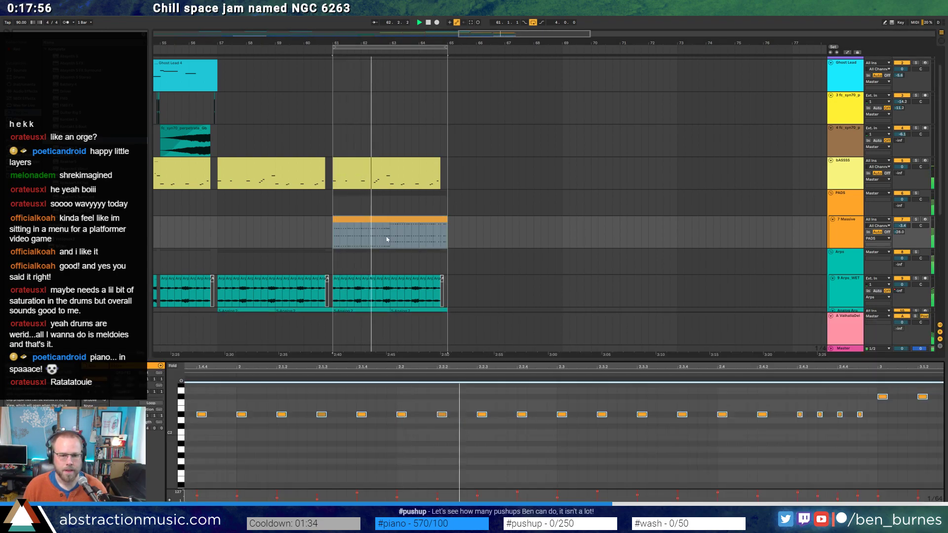
{"action": "key", "text": "shift+Tab"}
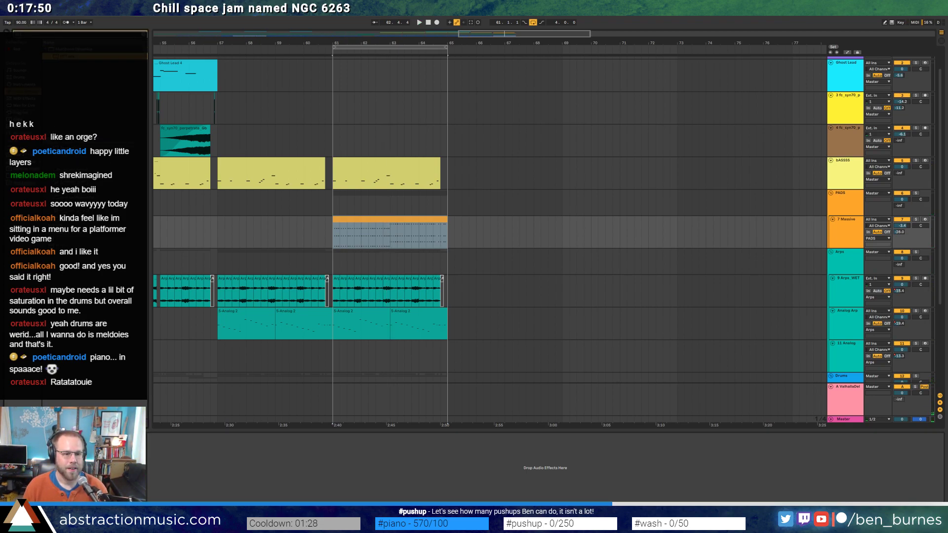
{"action": "left_click", "coordinate": [915, 219]}
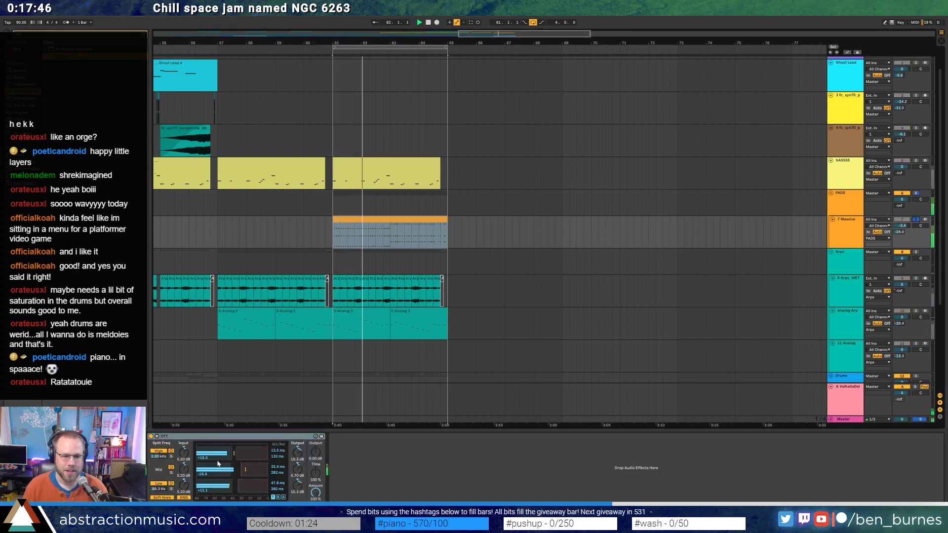
{"action": "left_click", "coordinate": [916, 220]}
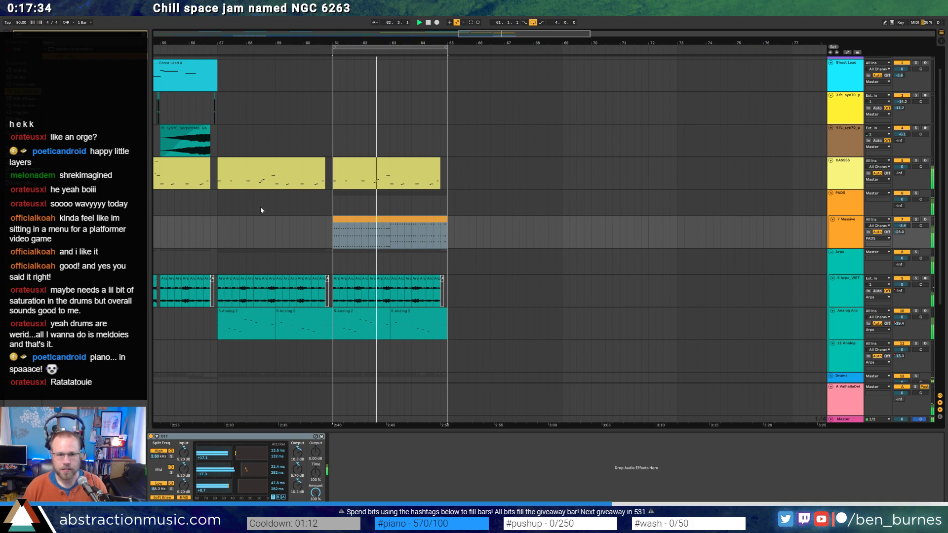
{"action": "left_click", "coordinate": [319, 239]}
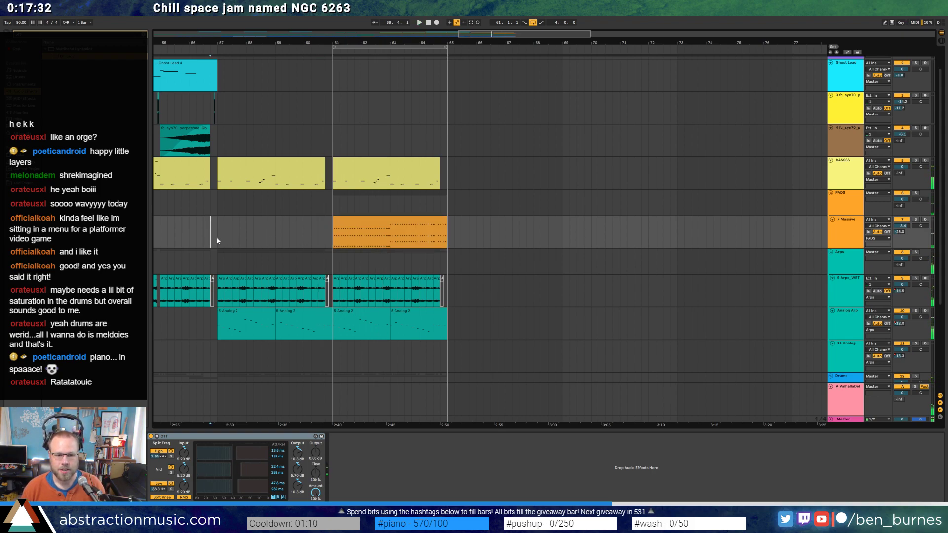
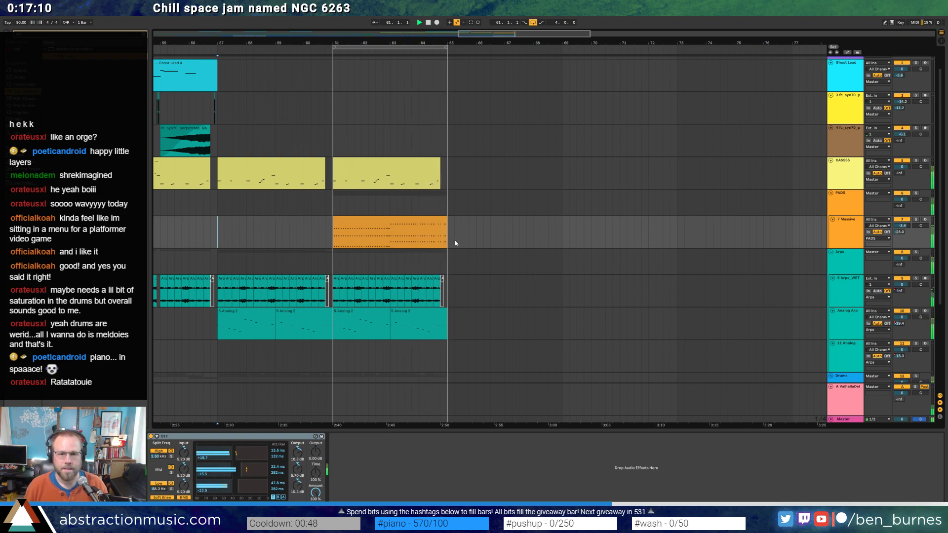
Compress the final two chords of the 7 Massive clip to double speed and duplicate them to fill the clip's end.
{"action": "double_click", "coordinate": [443, 222]}
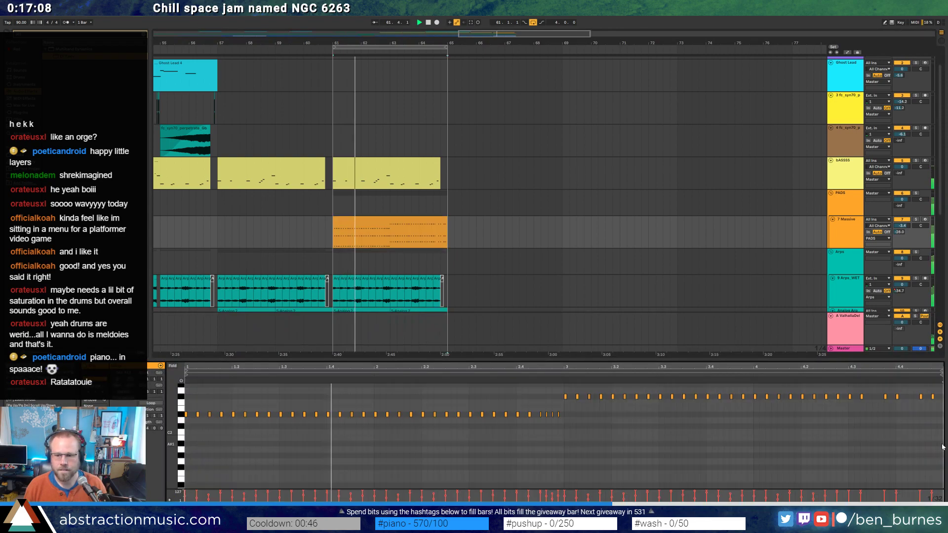
{"action": "scroll", "coordinate": [907, 395], "scroll_direction": "up", "scroll_amount": 2}
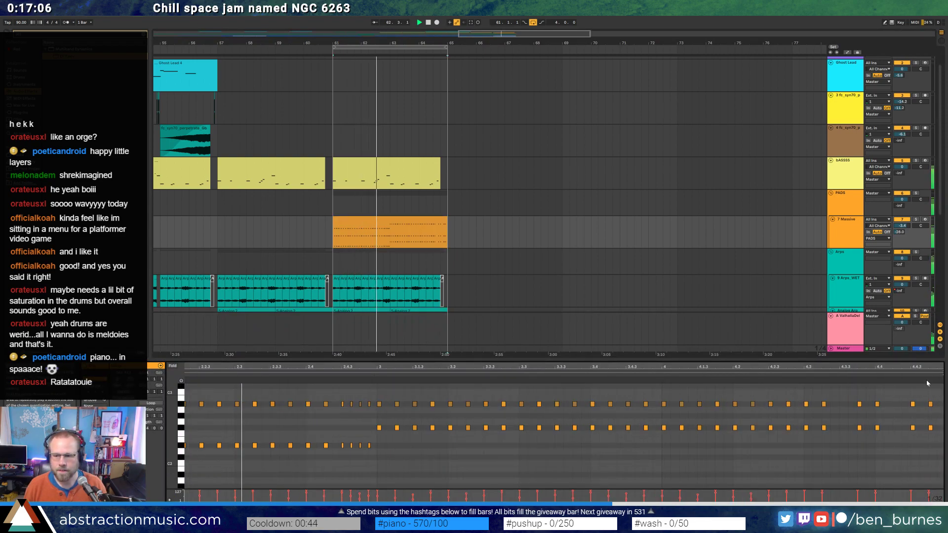
{"action": "left_click_drag", "start_coordinate": [907, 395], "coordinate": [937, 434]}
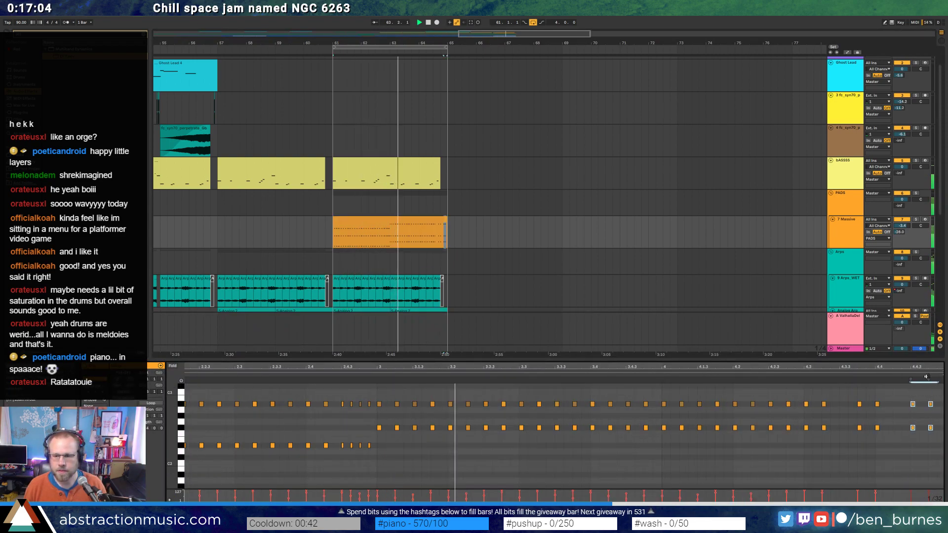
{"action": "left_click_drag", "start_coordinate": [927, 378], "coordinate": [920, 378]}
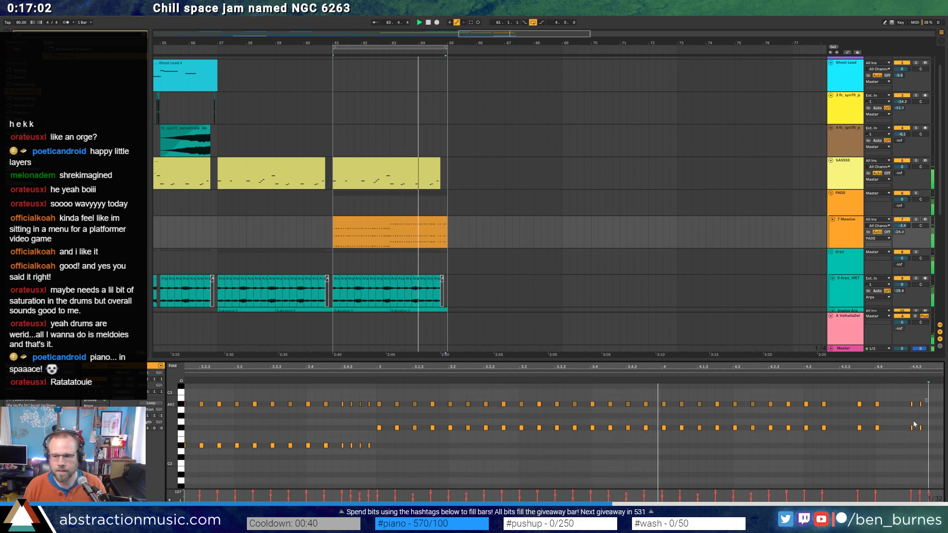
{"action": "key", "text": "ctrl+d"}
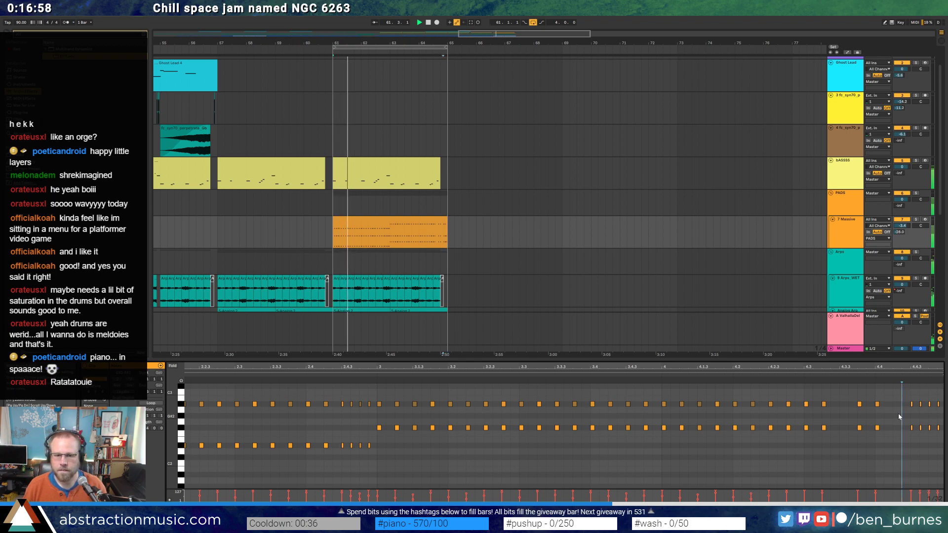
Shorten the top-row notes of the final four fast chords in the 7 Massive clip to match the lower rows.
{"action": "scroll", "coordinate": [899, 417], "scroll_direction": "down", "scroll_amount": 8}
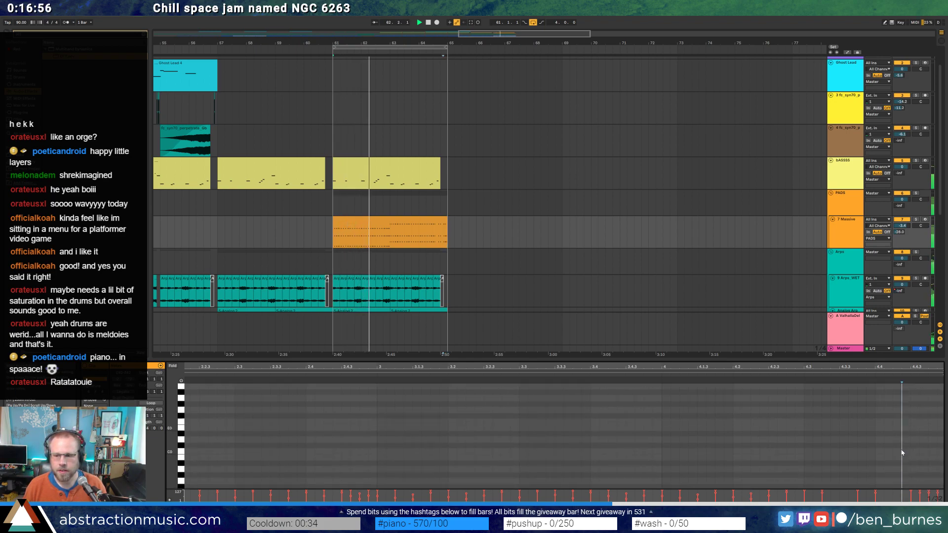
{"action": "scroll", "coordinate": [209, 411], "scroll_direction": "down", "scroll_amount": 3}
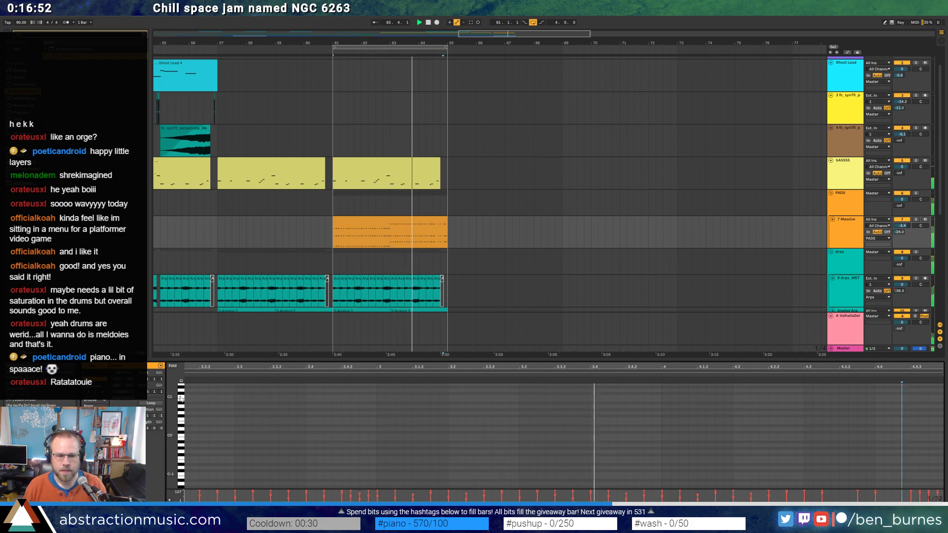
{"action": "mouse_move", "coordinate": [171, 424]}
{"action": "left_mouse_down"}
{"action": "mouse_move", "coordinate": [159, 425]}
{"action": "mouse_move", "coordinate": [173, 425]}
{"action": "left_mouse_up"}
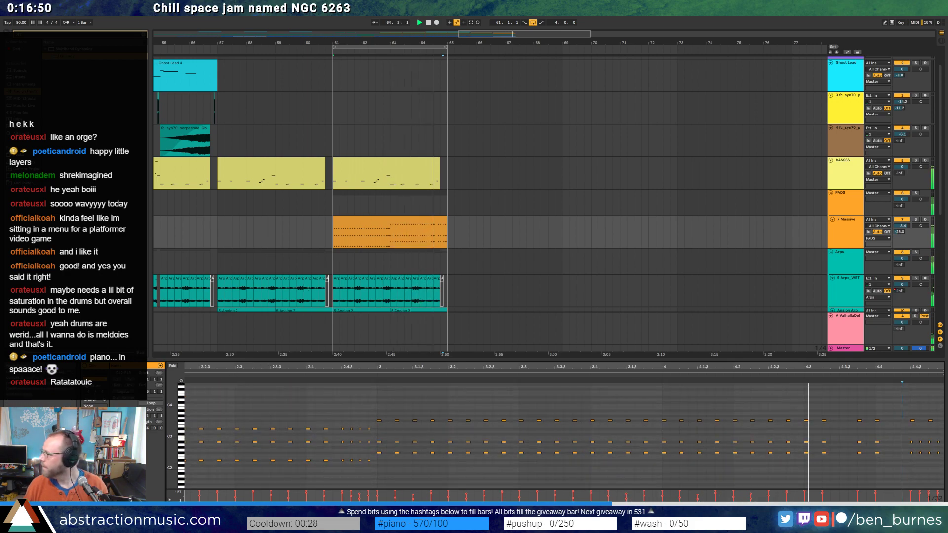
{"action": "scroll", "coordinate": [913, 417], "scroll_direction": "up", "scroll_amount": 3}
{"action": "double_click", "coordinate": [917, 420]}
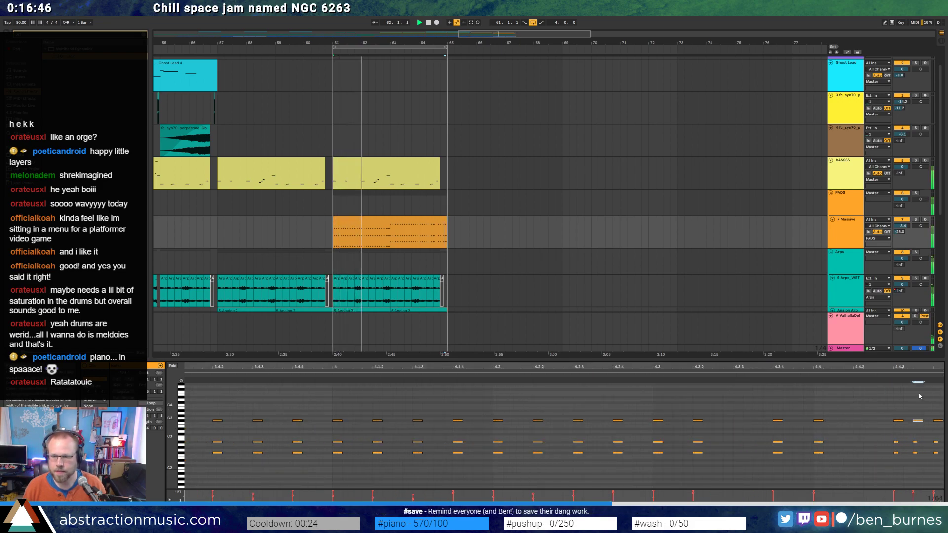
{"action": "left_click_drag", "start_coordinate": [920, 368], "coordinate": [895, 375]}
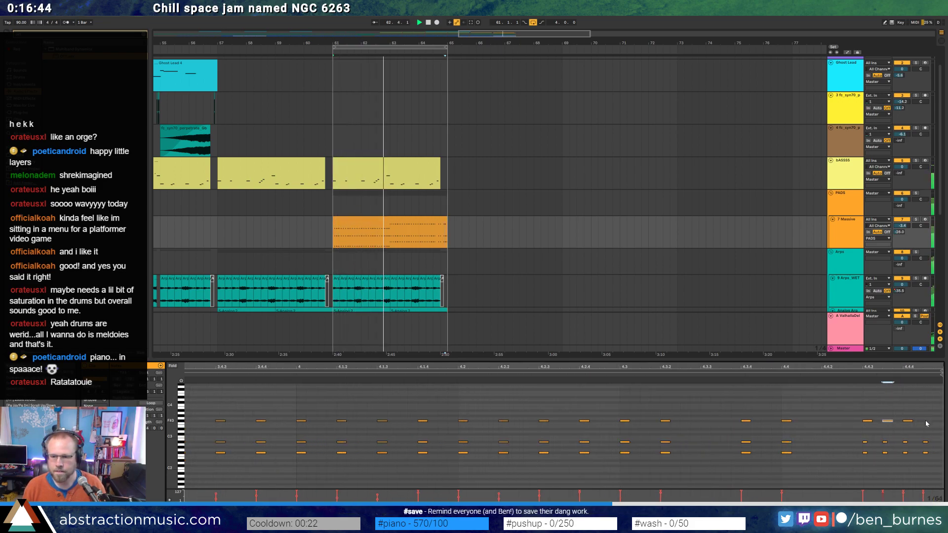
{"action": "left_click", "coordinate": [922, 367]}
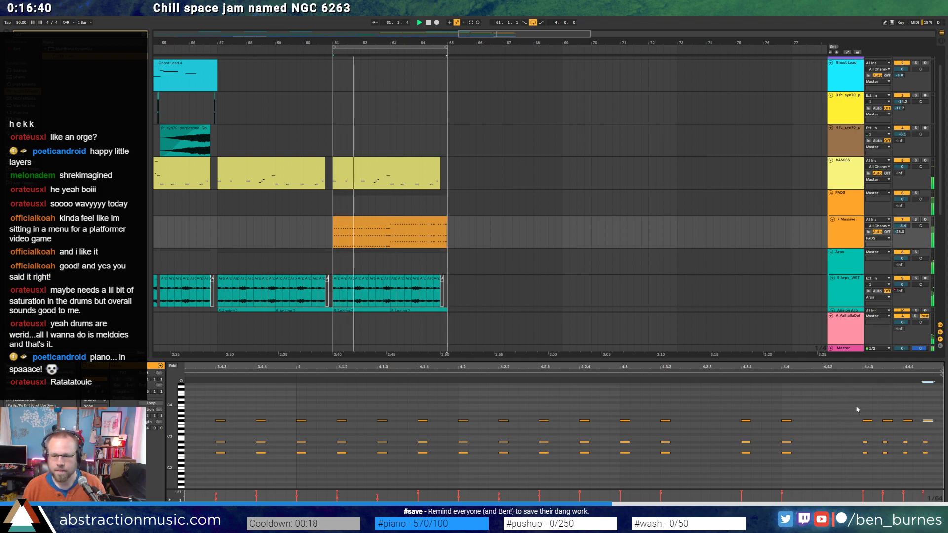
{"action": "left_click_drag", "start_coordinate": [857, 409], "coordinate": [937, 429]}
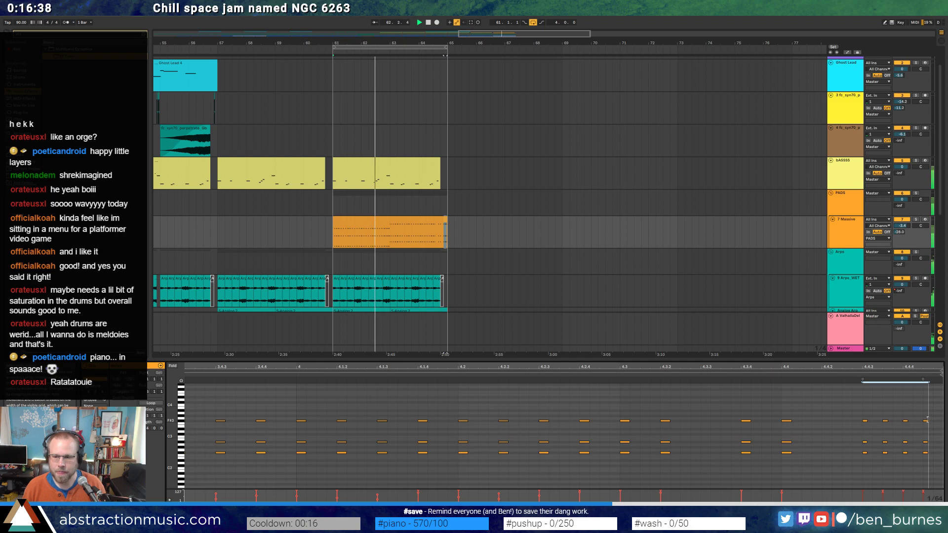
Select the 7 Massive clip, reopen the Massive synth's window and audition the pad soloed.
{"action": "left_click", "coordinate": [529, 145]}
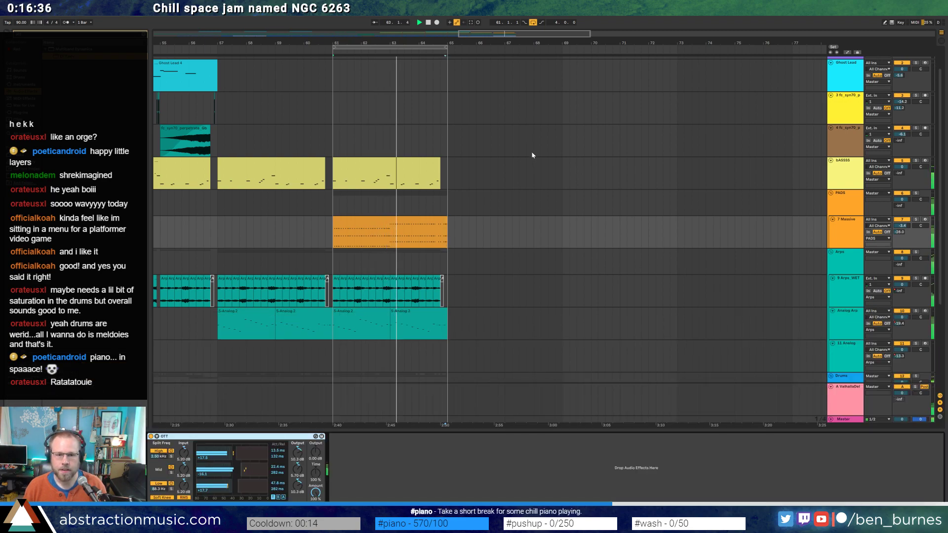
{"action": "left_click", "coordinate": [386, 219]}
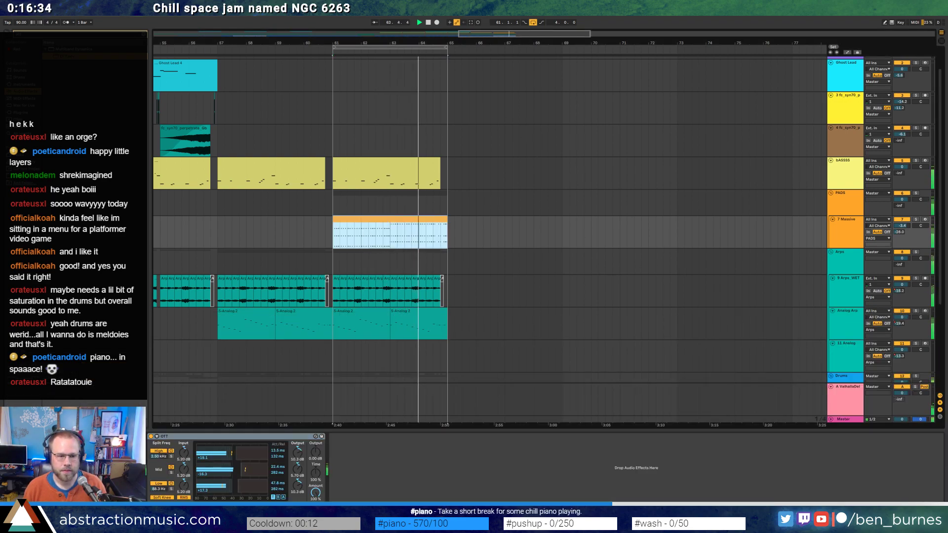
{"action": "key", "text": "ctrl+alt+p"}
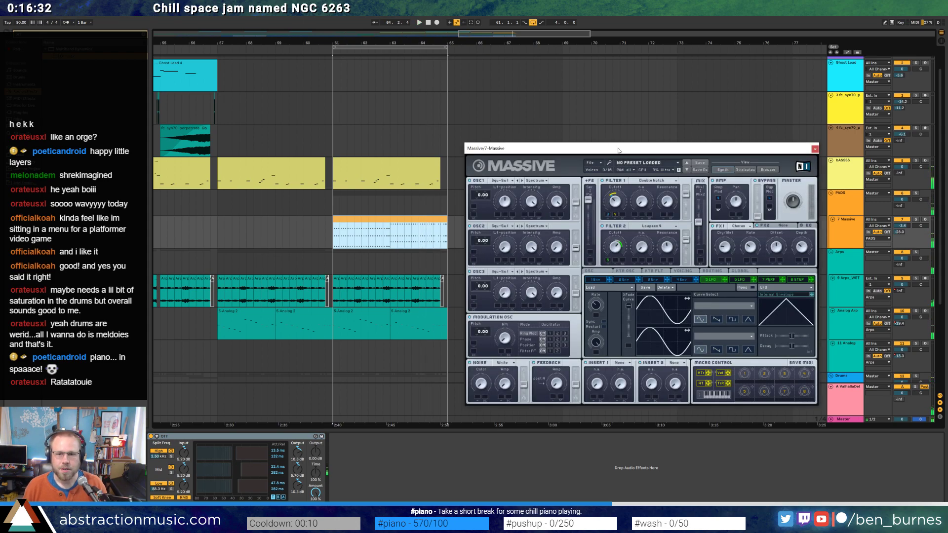
{"action": "left_click_drag", "start_coordinate": [617, 150], "coordinate": [610, 127]}
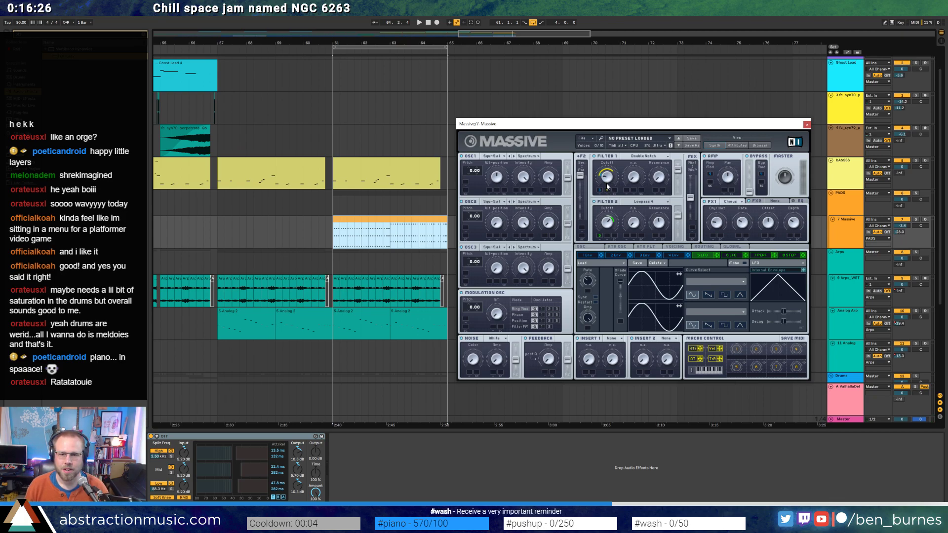
{"action": "key", "text": "space"}
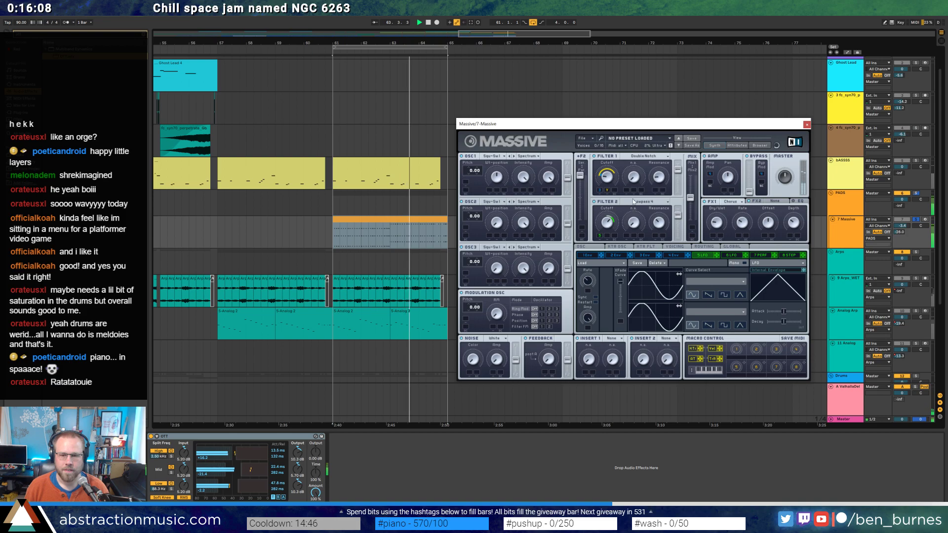
View Massive's voicing settings, try OSC2's pitch at -18.00 and reset it to 0.00.
{"action": "left_click", "coordinate": [672, 247]}
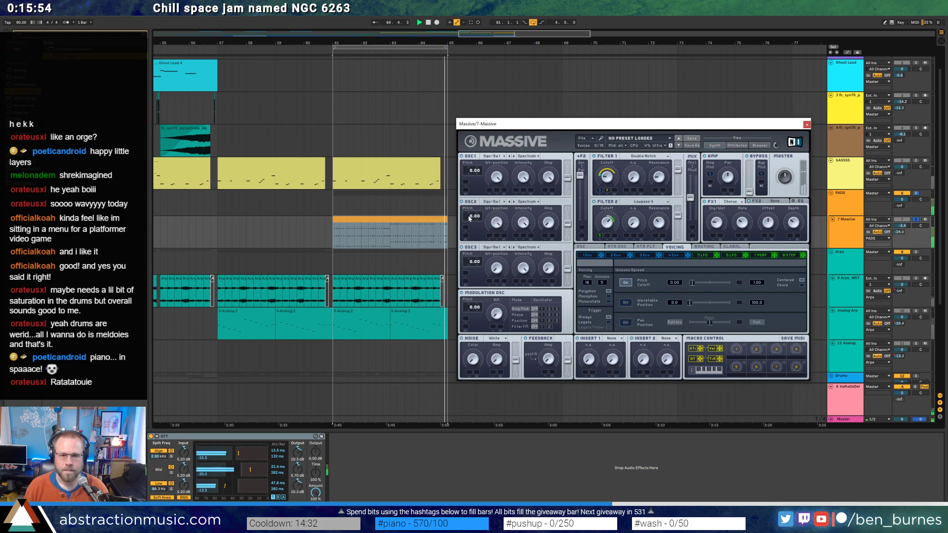
{"action": "left_click_drag", "start_coordinate": [469, 218], "coordinate": [469, 224]}
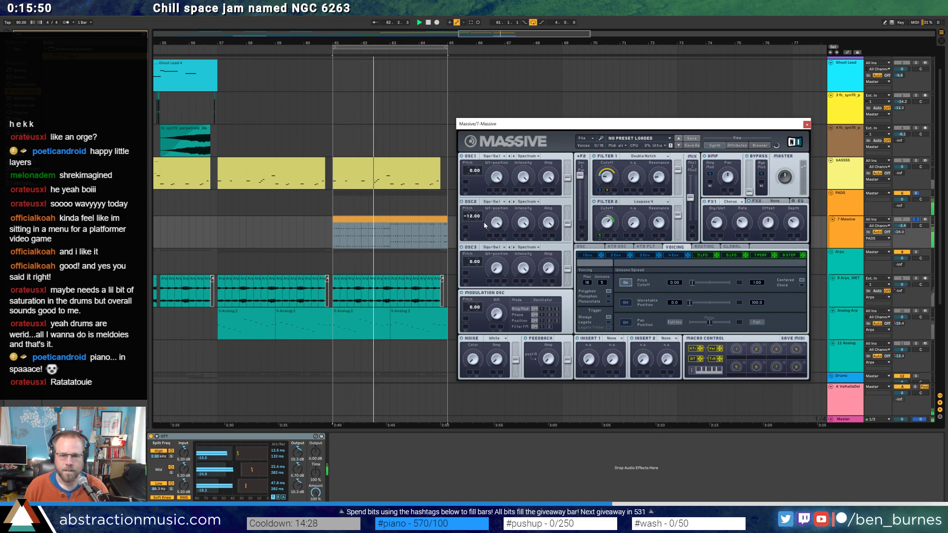
{"action": "double_click", "coordinate": [463, 221]}
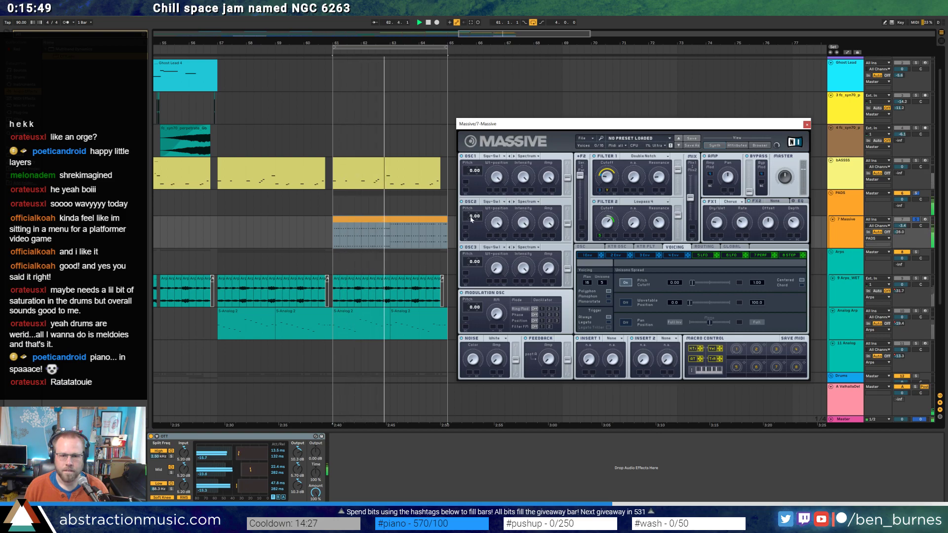
Try the Lowpass 4 type on Massive's Filter 1 with an adjusted cutoff.
{"action": "left_click", "coordinate": [641, 157]}
{"action": "left_click", "coordinate": [633, 171]}
{"action": "left_click_drag", "start_coordinate": [605, 177], "coordinate": [606, 180]}
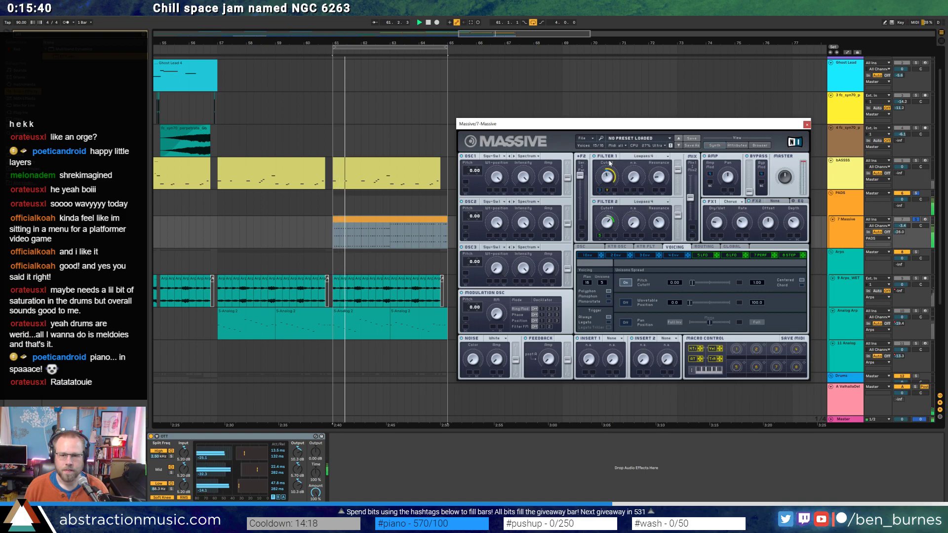
Switch Massive's Filter 1 to Bandpass, unsolo the pad and fine-tune the cutoff modulation against the full mix.
{"action": "left_click", "coordinate": [638, 157]}
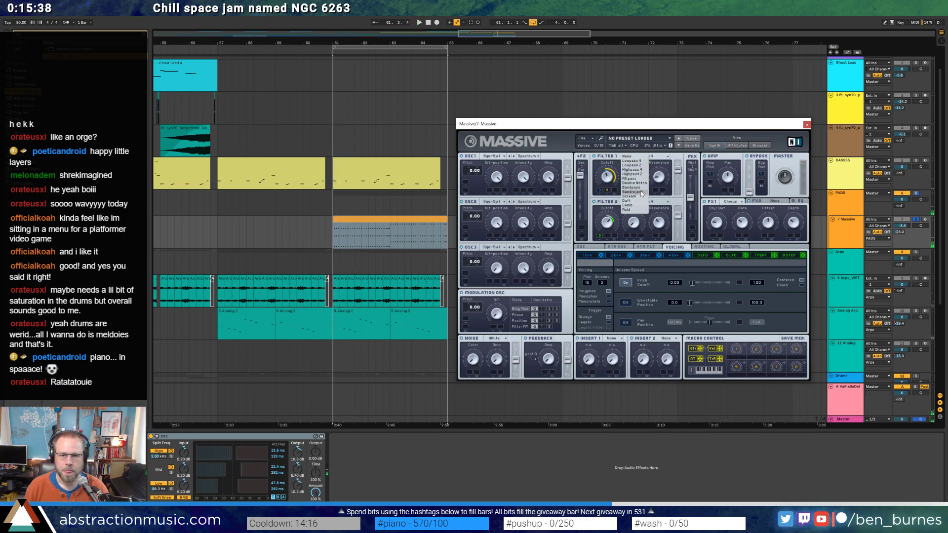
{"action": "left_click", "coordinate": [639, 188]}
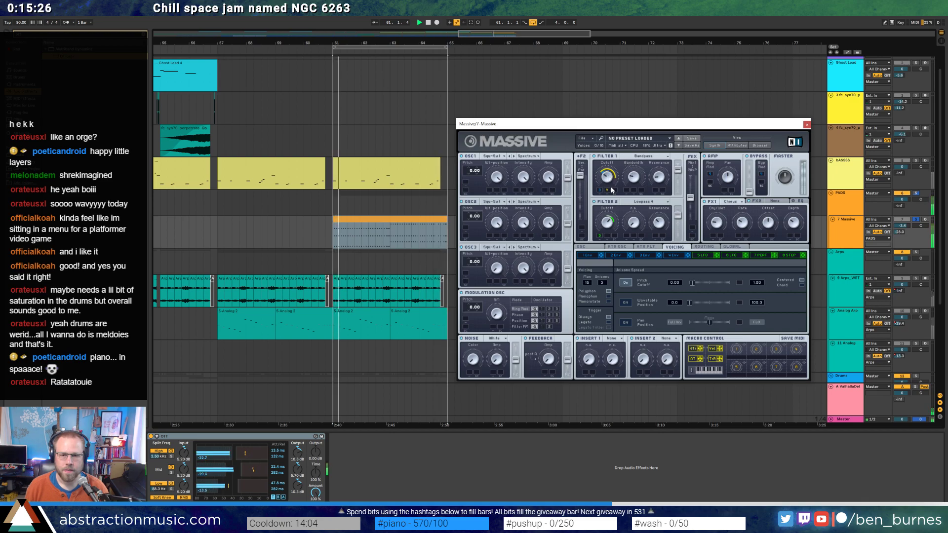
{"action": "left_click", "coordinate": [928, 206]}
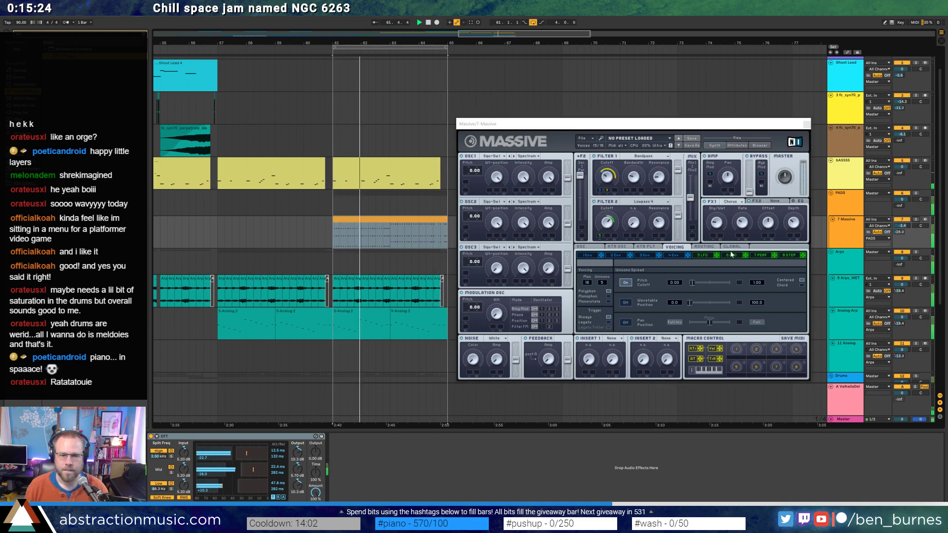
{"action": "left_click", "coordinate": [606, 190]}
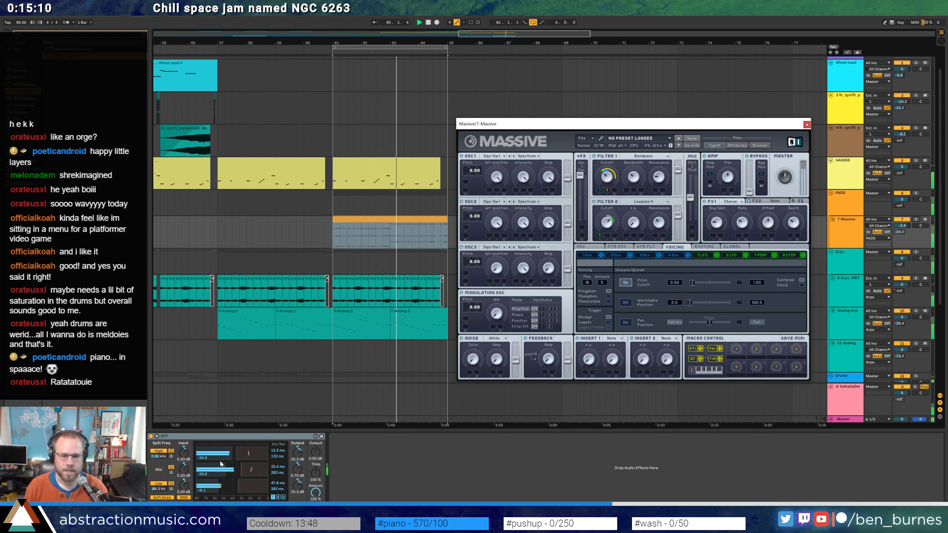
Adjust the OTT's high-band threshold, hide the Massive window, and add a Phaser after OTT with adjusted envelope and LFO settings.
{"action": "left_click_drag", "start_coordinate": [231, 452], "coordinate": [241, 452]}
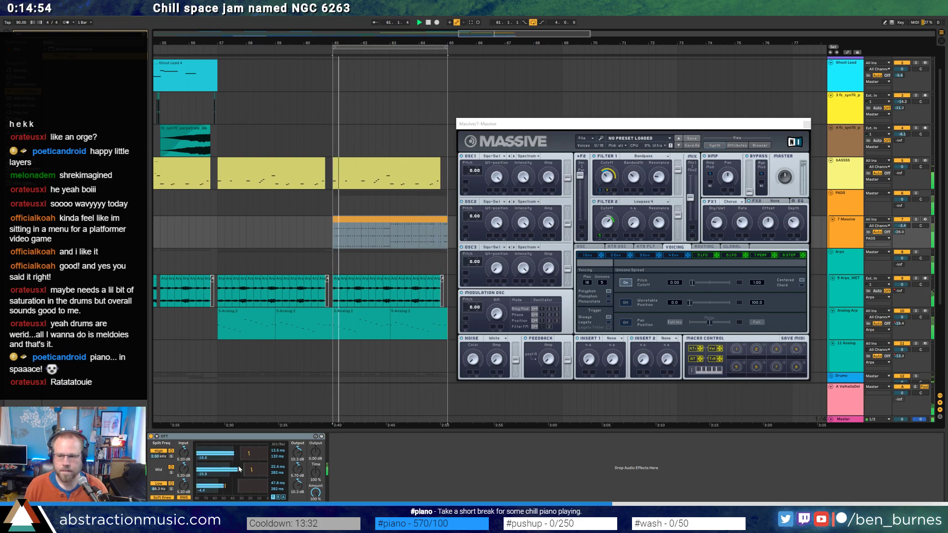
{"action": "key", "text": "ctrl+alt+p"}
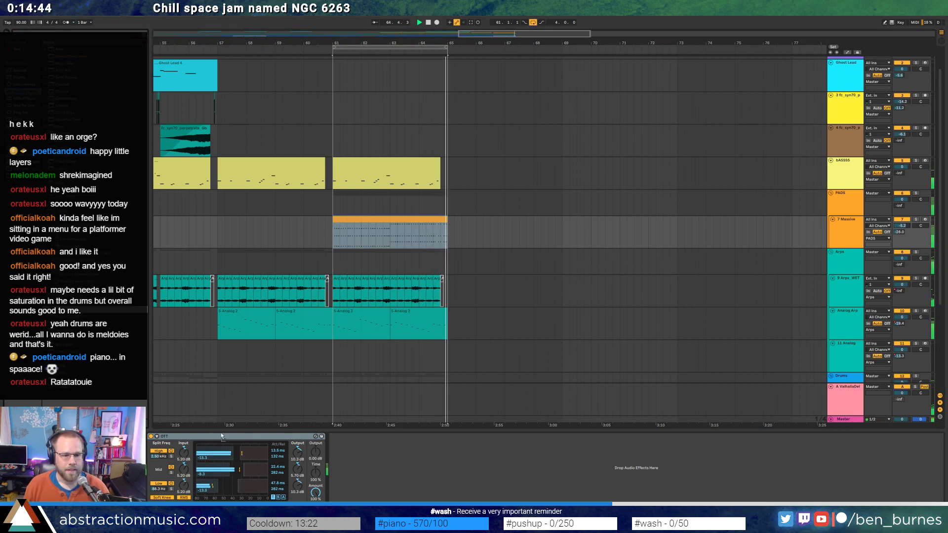
{"action": "left_click_drag", "start_coordinate": [221, 436], "coordinate": [344, 457]}
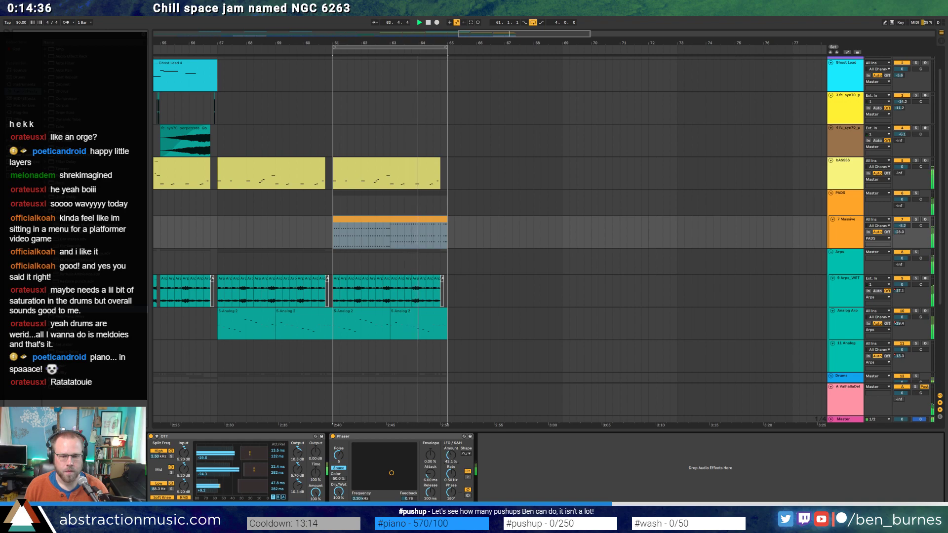
{"action": "left_click_drag", "start_coordinate": [452, 475], "coordinate": [451, 489]}
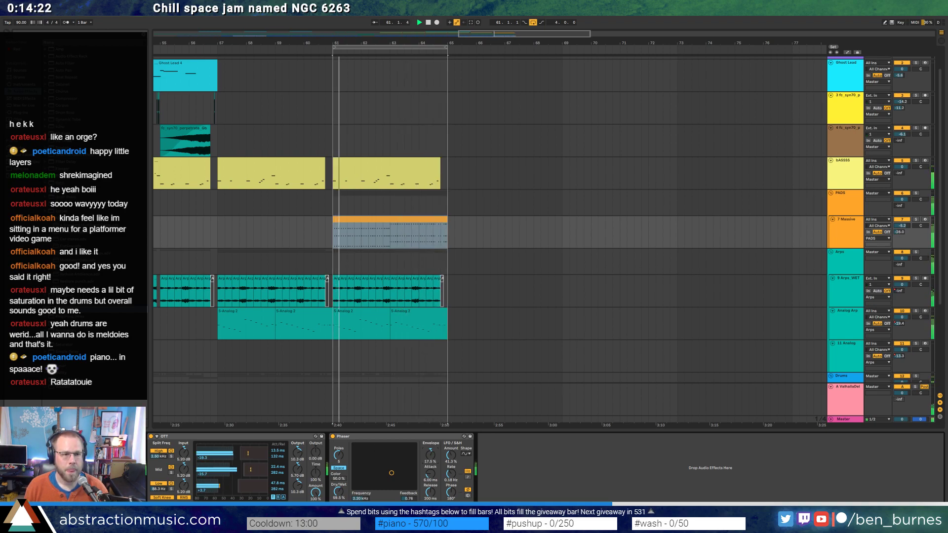
Add an EQ Eight after the Phaser and turn its first band into a low cut at about 180 Hz.
{"action": "left_click", "coordinate": [507, 480]}
{"action": "left_click_drag", "start_coordinate": [507, 480], "coordinate": [504, 476]}
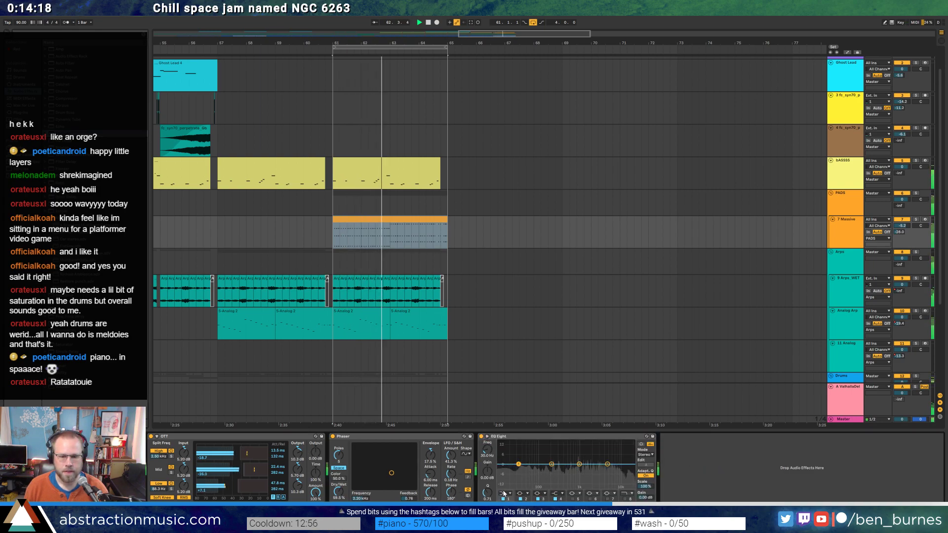
{"action": "left_click", "coordinate": [504, 493]}
{"action": "left_click", "coordinate": [506, 458]}
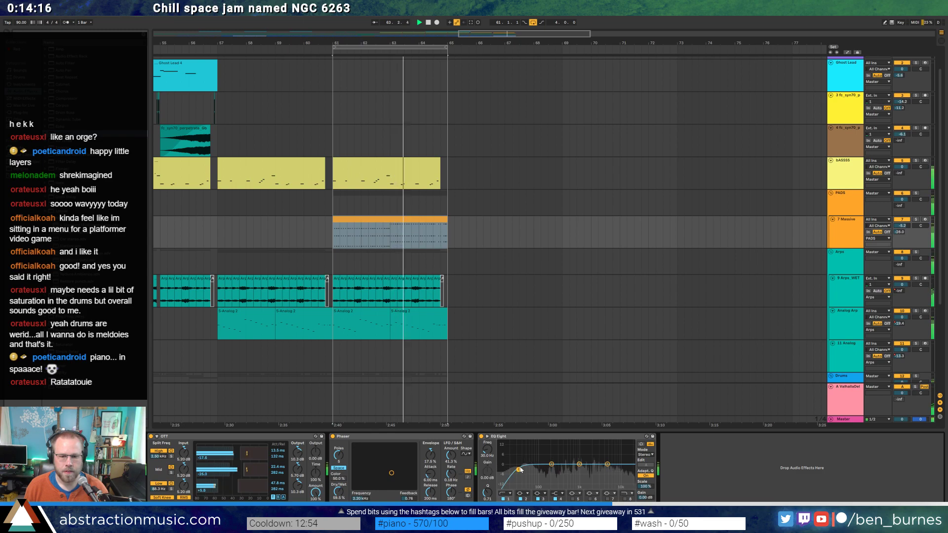
{"action": "left_click_drag", "start_coordinate": [519, 464], "coordinate": [547, 475]}
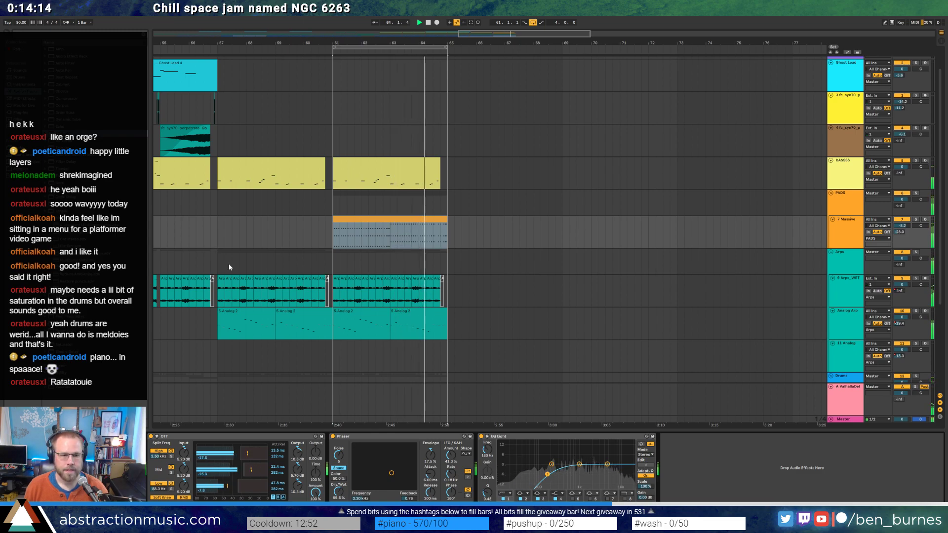
Insert the Wider plug-in between the Phaser and EQ Eight, raise its width to about 145% and audition it.
{"action": "key", "text": "space"}
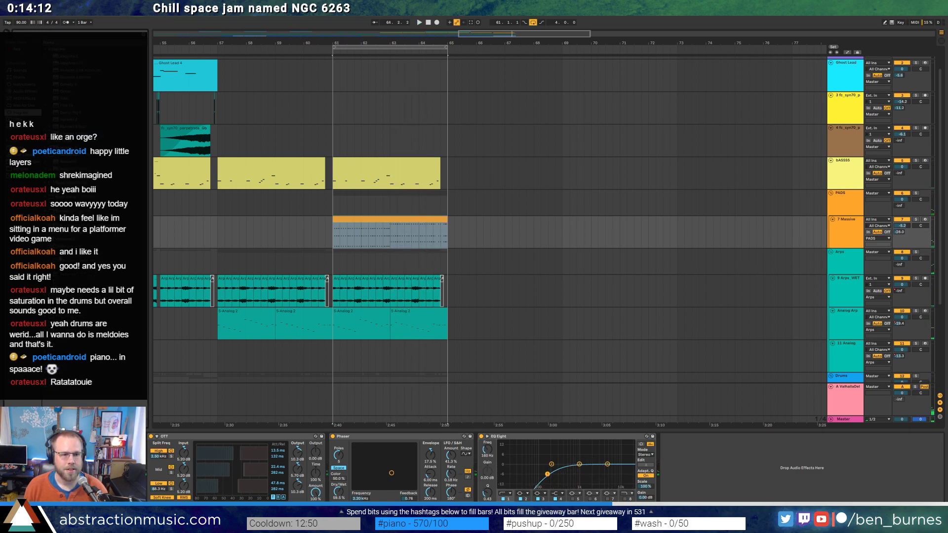
{"action": "left_click_drag", "start_coordinate": [493, 464], "coordinate": [493, 463]}
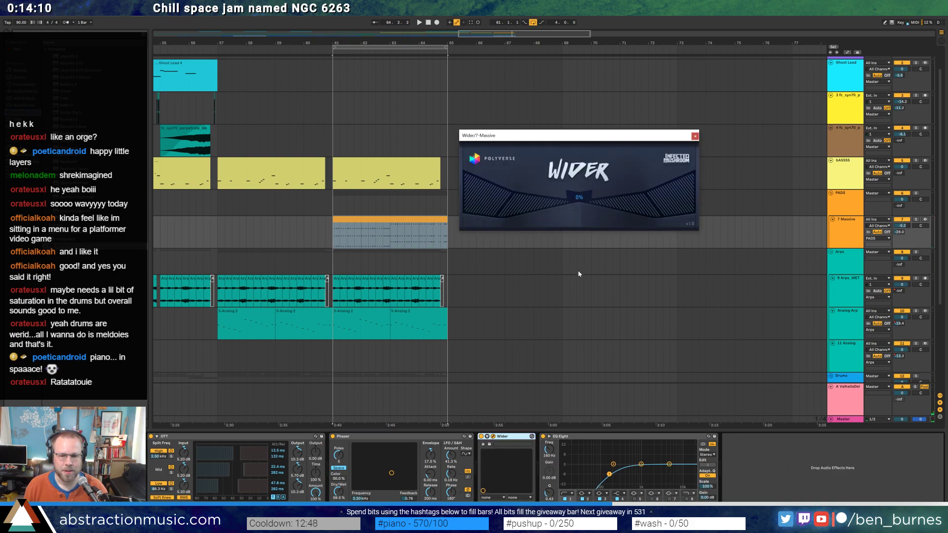
{"action": "left_click_drag", "start_coordinate": [637, 182], "coordinate": [675, 195]}
{"action": "key", "text": "space"}
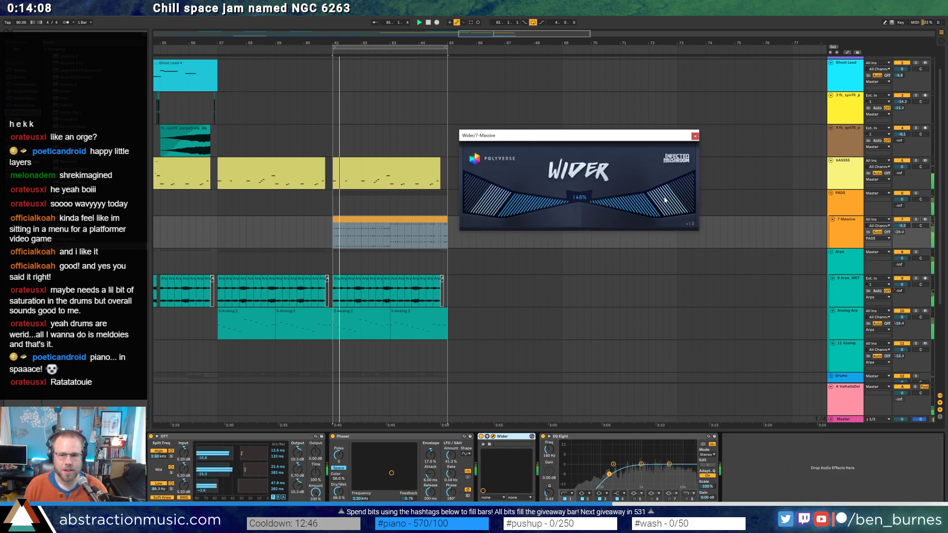
{"action": "left_click", "coordinate": [695, 136]}
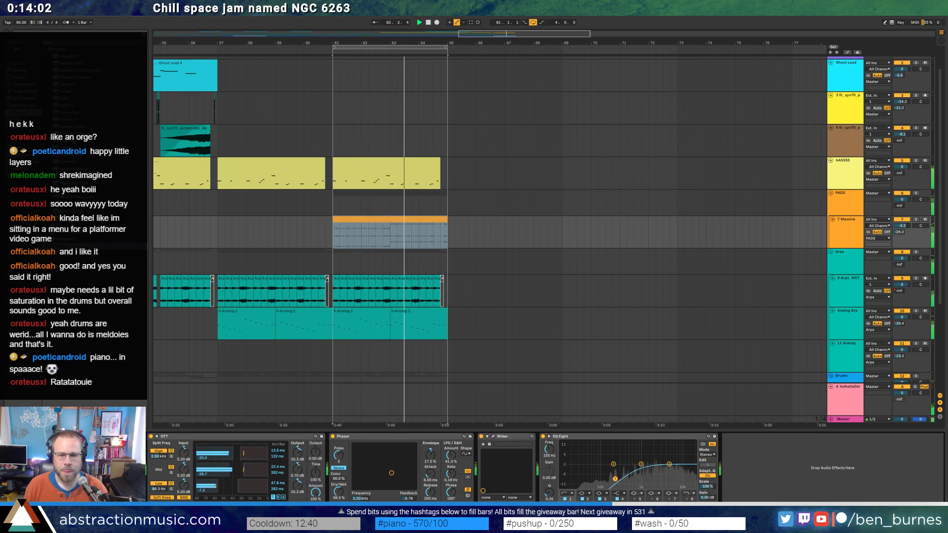
Lower the EQ Eight's low cut to about 57 Hz and dip its third band in the mids.
{"action": "mouse_move", "coordinate": [617, 471]}
{"action": "left_mouse_down"}
{"action": "mouse_move", "coordinate": [615, 481]}
{"action": "mouse_move", "coordinate": [598, 474]}
{"action": "mouse_move", "coordinate": [606, 475]}
{"action": "left_mouse_up"}
{"action": "left_click_drag", "start_coordinate": [669, 464], "coordinate": [591, 467]}
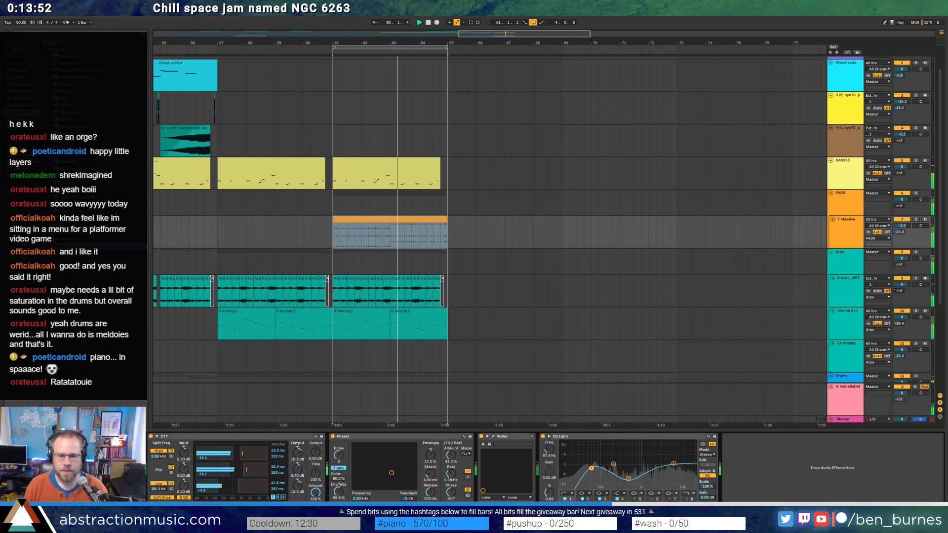
Copy the last two 5-Analog 2 clips from the Analog Arp track onto the 11 Analog track at bar 61.
{"action": "left_click_drag", "start_coordinate": [474, 34], "coordinate": [432, 36]}
{"action": "scroll", "coordinate": [488, 237], "scroll_direction": "down", "scroll_amount": 4}
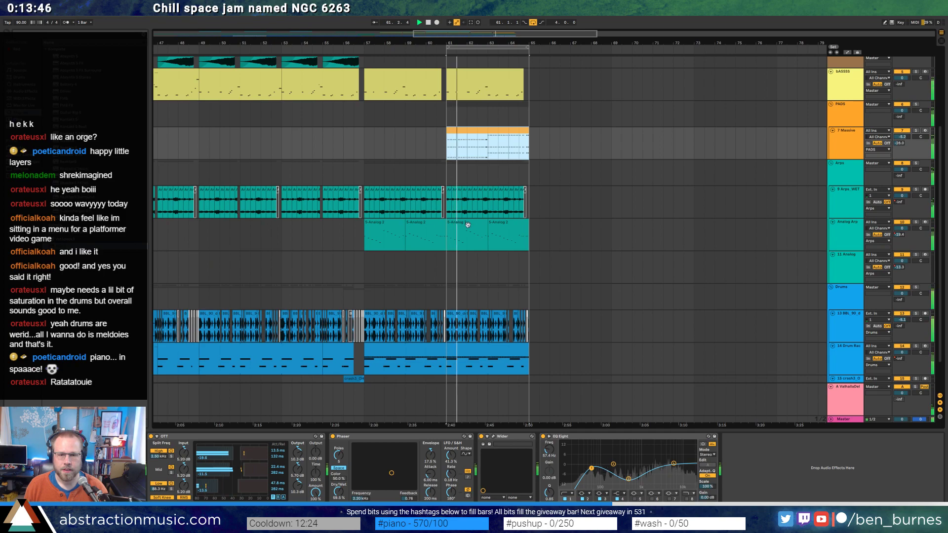
{"action": "left_click", "coordinate": [488, 227]}
{"action": "left_click", "coordinate": [492, 228], "text": "shift"}
{"action": "left_click_drag", "start_coordinate": [444, 264], "coordinate": [446, 267]}
{"action": "key", "text": "space"}
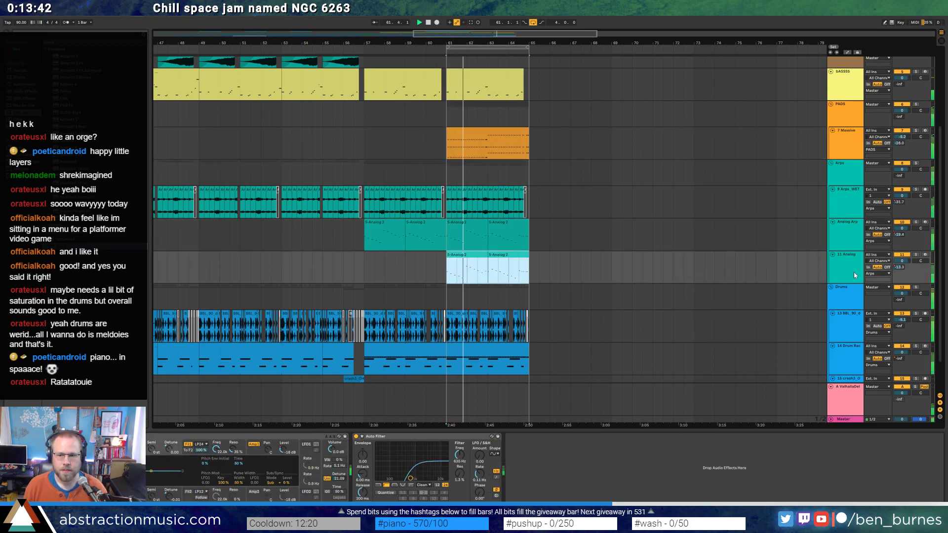
Stop playback and move the two 5-Analog 2 clips on the 11 Analog track from bar 61 to bar 65.
{"action": "key", "text": "space"}
{"action": "key", "text": "a"}
{"action": "left_click", "coordinate": [513, 274]}
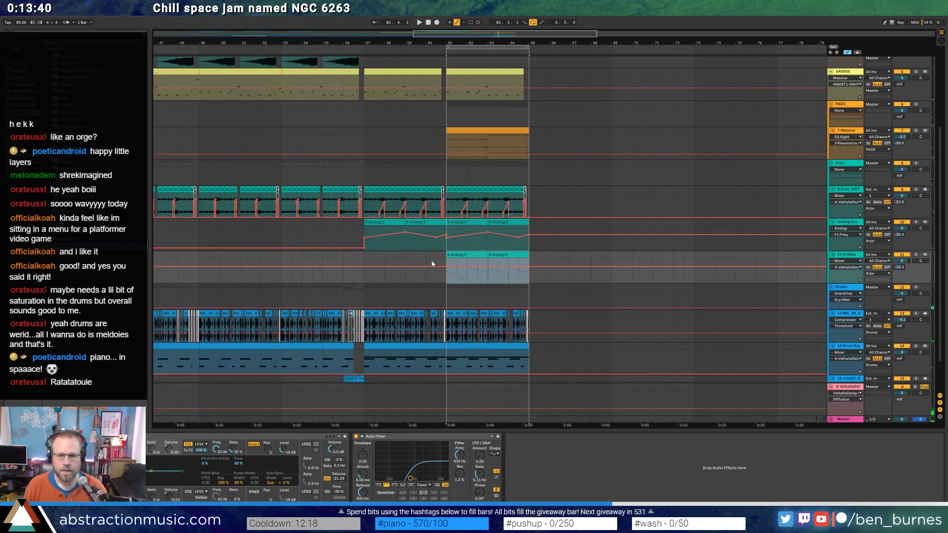
{"action": "left_click", "coordinate": [433, 264]}
{"action": "left_click", "coordinate": [478, 254]}
{"action": "left_click", "coordinate": [501, 255], "text": "shift"}
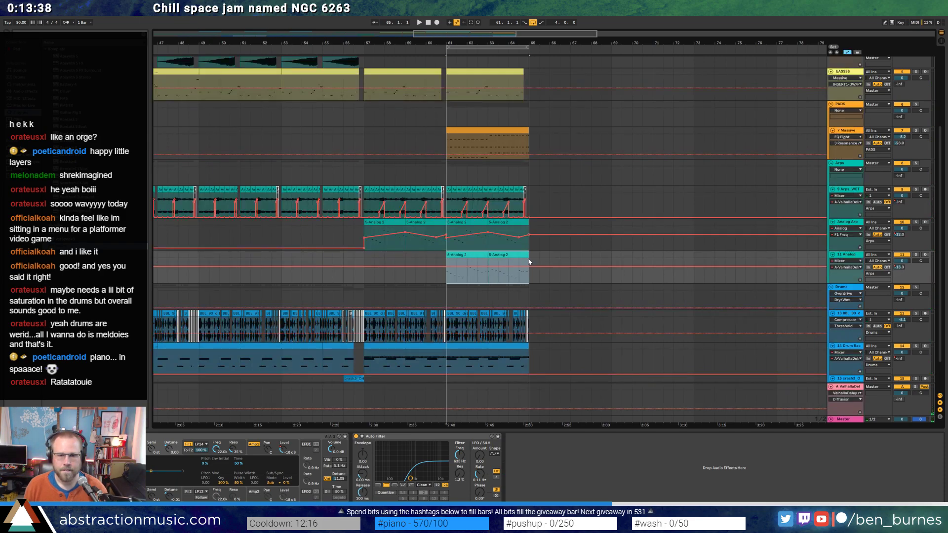
{"action": "key", "text": "ctrl+x"}
{"action": "key", "text": "ctrl+v"}
Duplicate the Analog Arp clips and the 9 Arps_WET audio of bars 57–65 so both tracks continue to bar 73.
{"action": "left_click", "coordinate": [494, 222]}
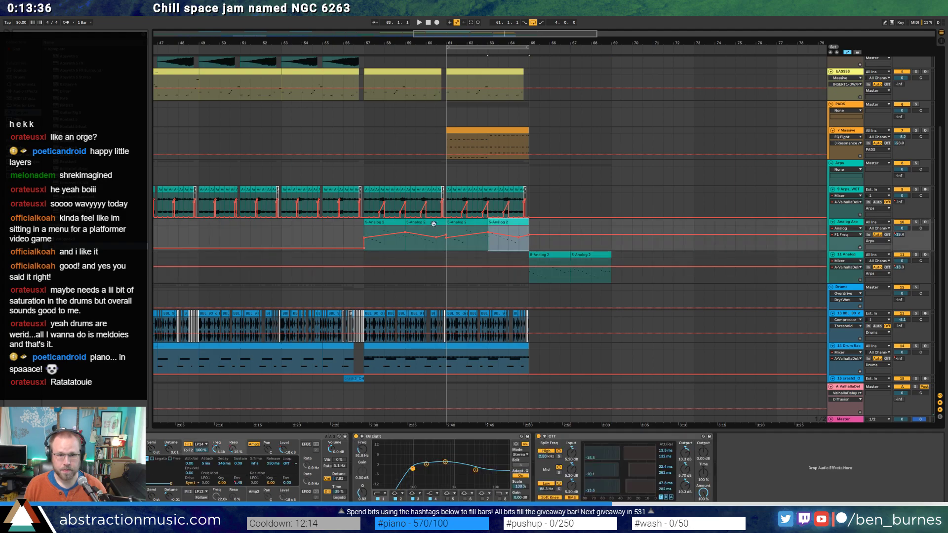
{"action": "left_click", "coordinate": [390, 222], "text": "shift"}
{"action": "key", "text": "ctrl+d"}
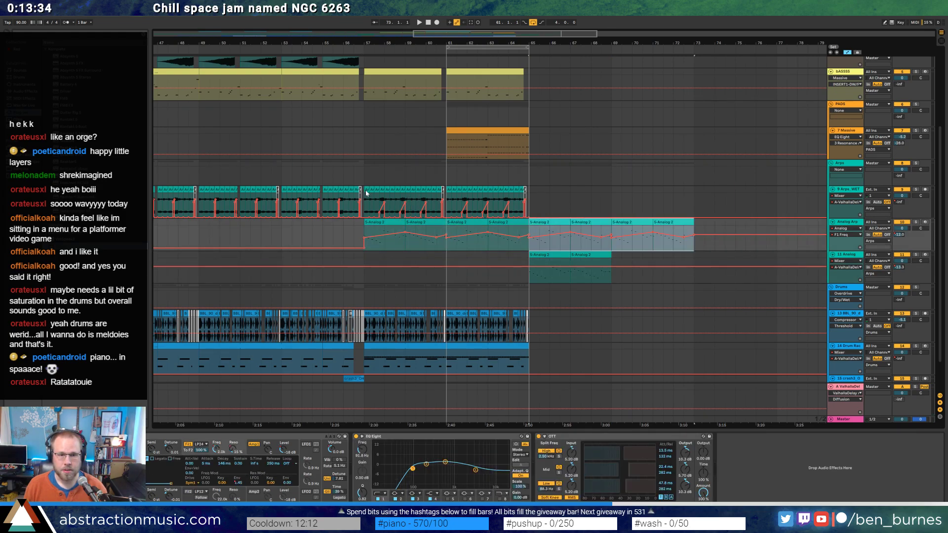
{"action": "left_click_drag", "start_coordinate": [365, 192], "coordinate": [529, 195]}
{"action": "key", "text": "ctrl+d"}
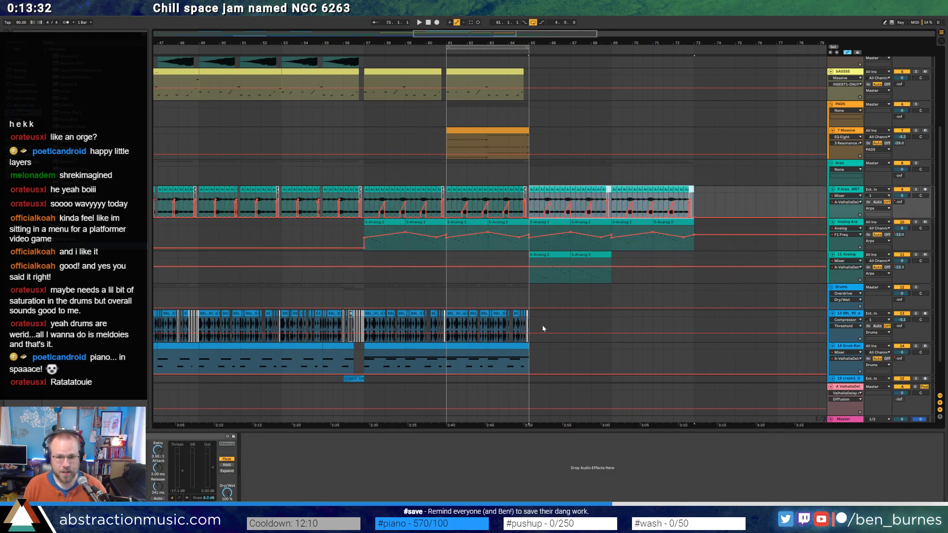
Duplicate both drum tracks' clips from bars 57–65 to bar 65, and repeat the two 11 Analog clips at bar 69.
{"action": "left_click_drag", "start_coordinate": [528, 351], "coordinate": [426, 351]}
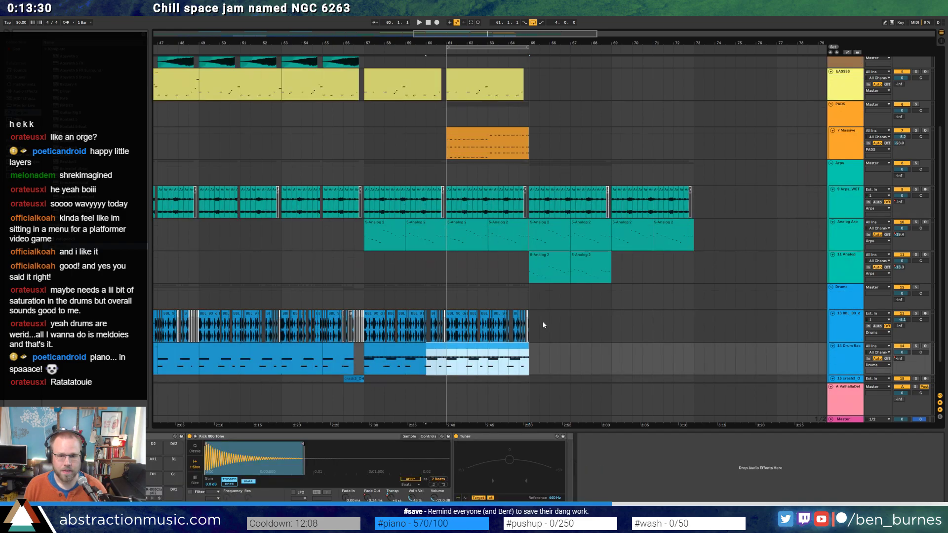
{"action": "left_click_drag", "start_coordinate": [533, 318], "coordinate": [365, 355]}
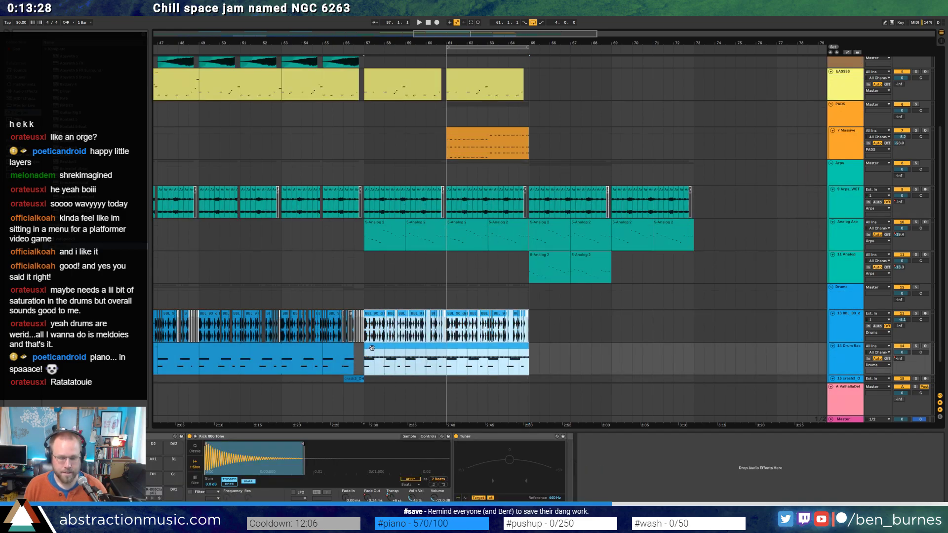
{"action": "key", "text": "ctrl+d"}
{"action": "left_click", "coordinate": [559, 254]}
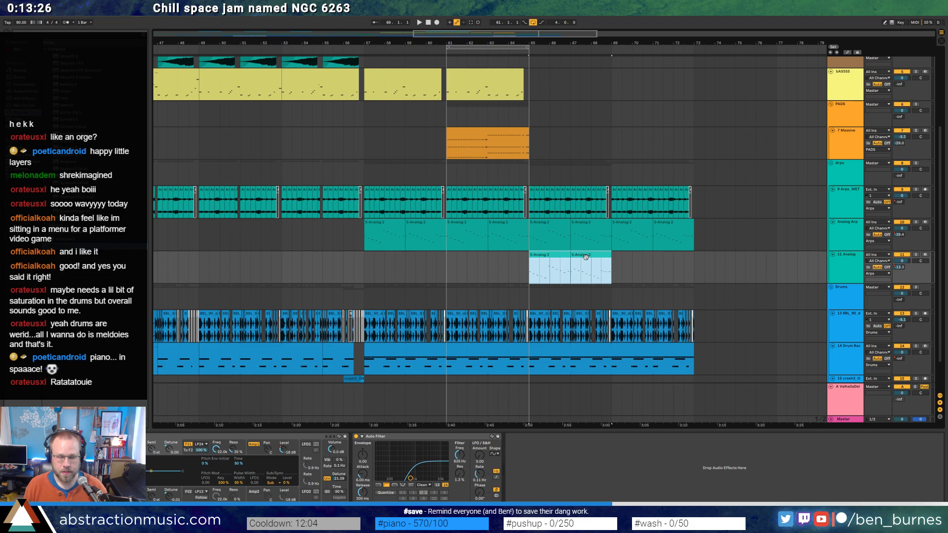
{"action": "key", "text": "ctrl+d"}
Shorten all notes in the first 11 Analog clip at bar 65 to about half length and transpose them up an octave.
{"action": "left_click", "coordinate": [568, 256]}
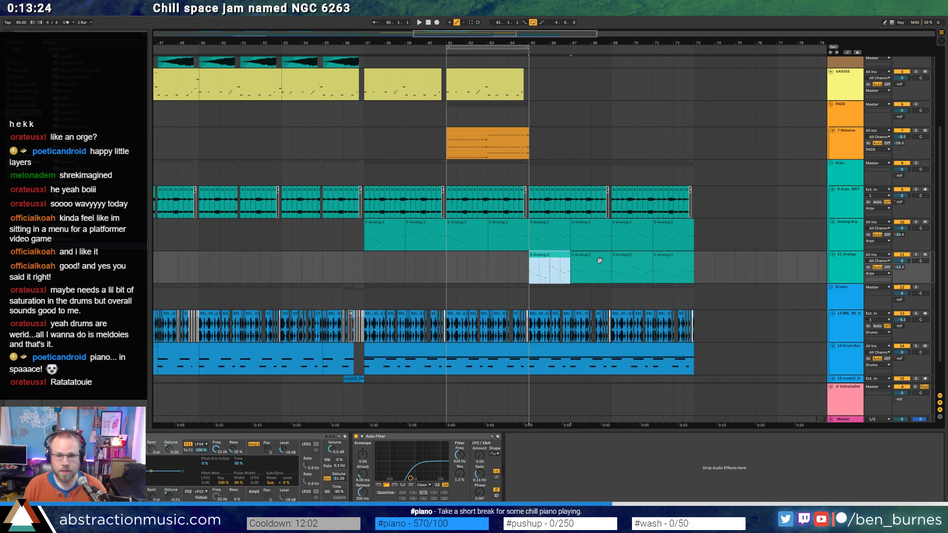
{"action": "double_click", "coordinate": [555, 254]}
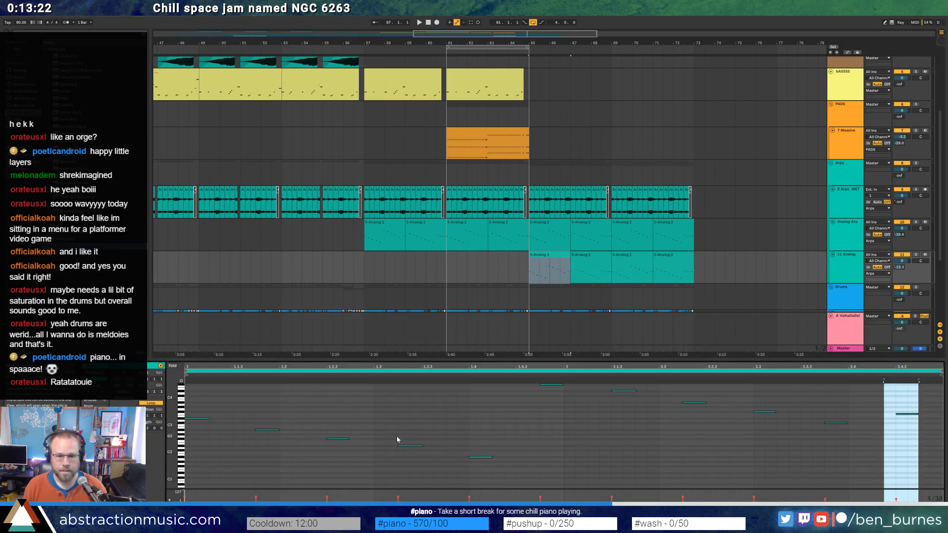
{"action": "key", "text": "ctrl+a"}
{"action": "left_click", "coordinate": [278, 428]}
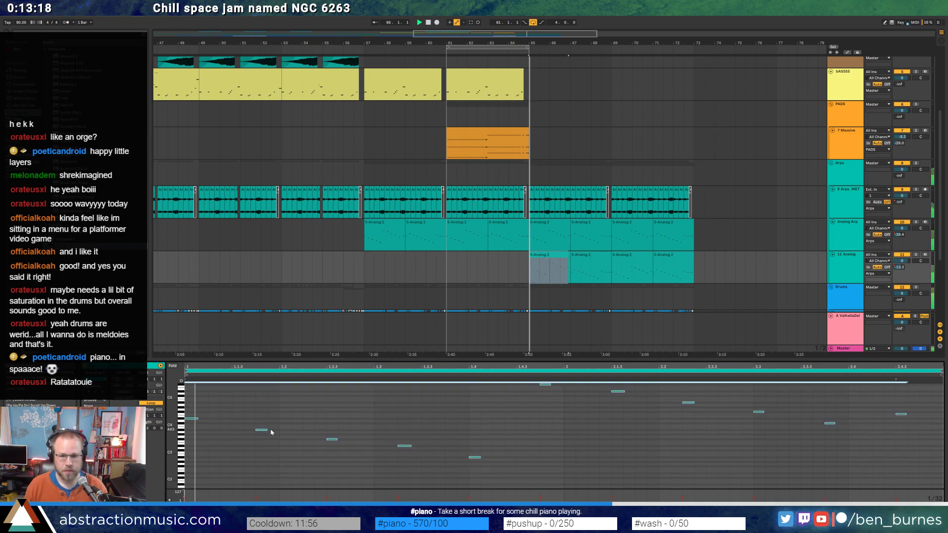
Halve the length of all notes in the second 11 Analog clip at bar 67 and transpose them up an octave.
{"action": "left_click", "coordinate": [545, 256]}
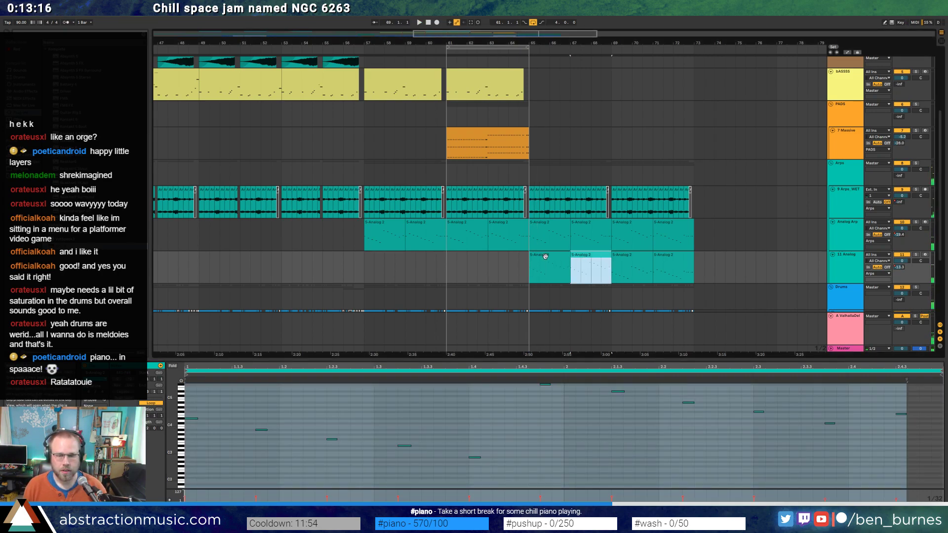
{"action": "left_click", "coordinate": [474, 412]}
{"action": "key", "text": "a"}
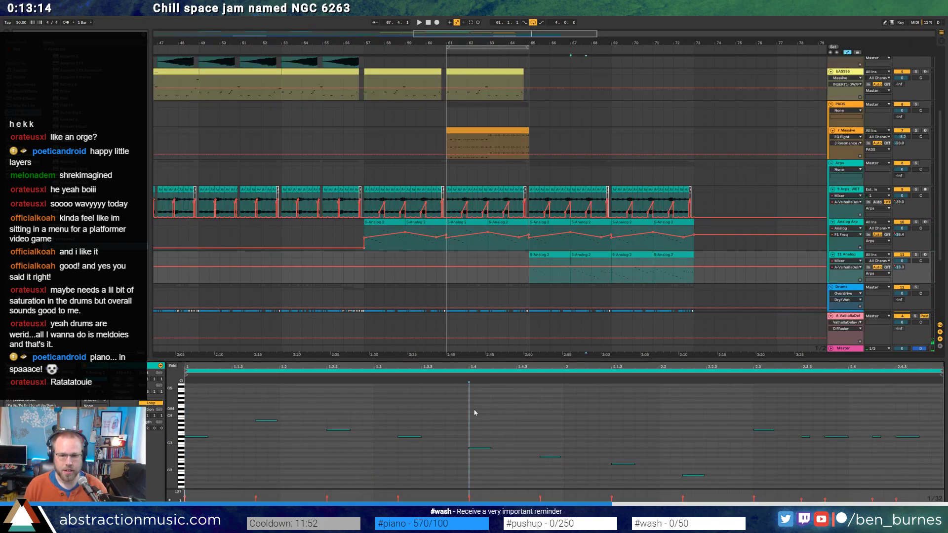
{"action": "key", "text": "a"}
{"action": "key", "text": "ctrl+a"}
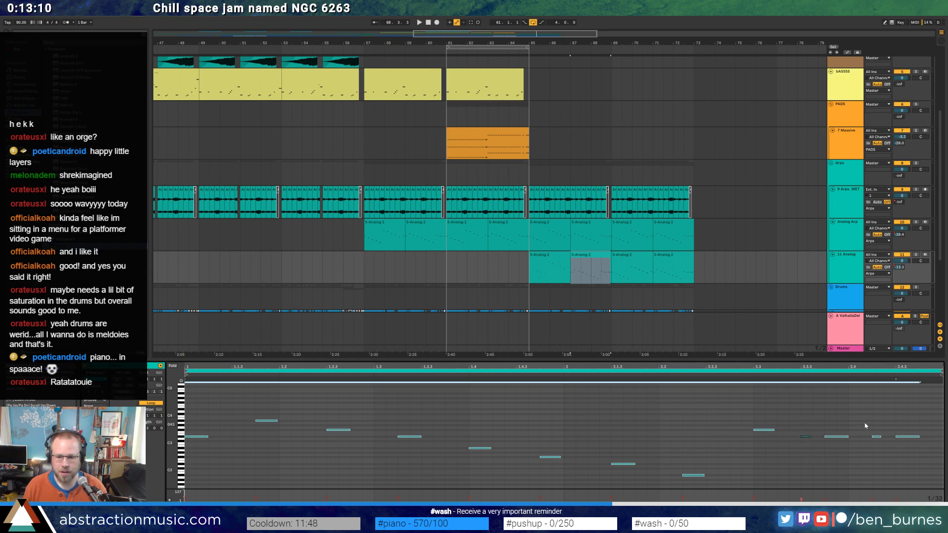
{"action": "left_click_drag", "start_coordinate": [919, 437], "coordinate": [907, 437]}
{"action": "key", "text": "shift+Up"}
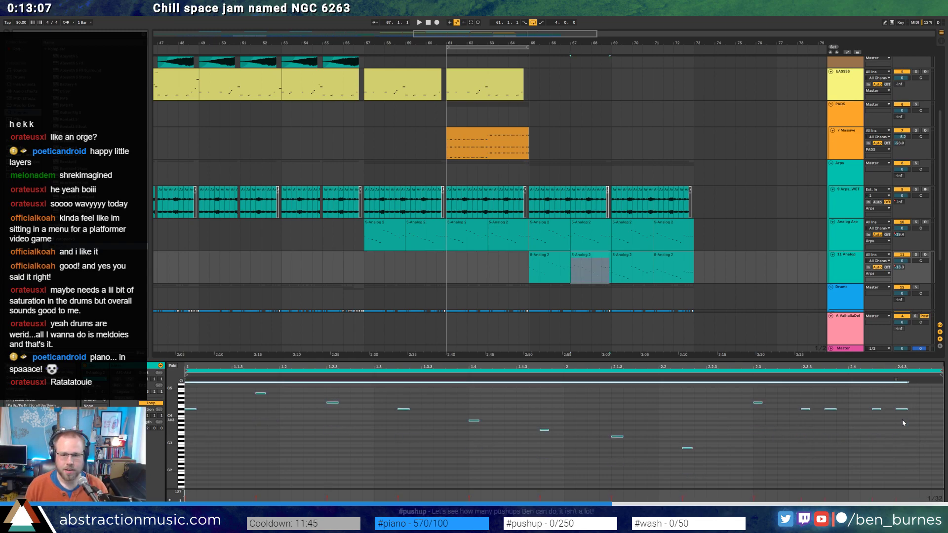
Duplicate the two edited 11 Analog clips to bar 69, and duplicate the Massive pad clip twice to reach bar 73.
{"action": "left_click", "coordinate": [552, 253], "text": "shift"}
{"action": "key", "text": "ctrl+d"}
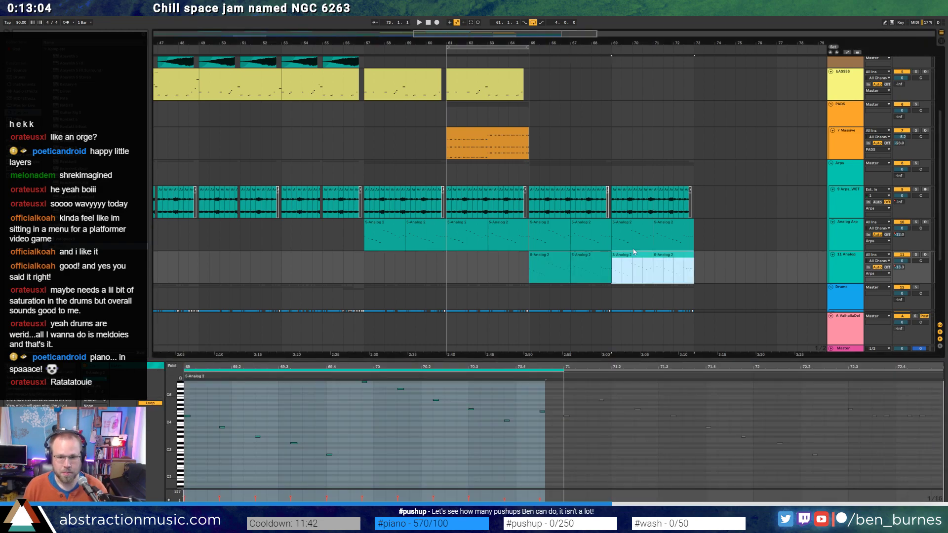
{"action": "left_click", "coordinate": [545, 117]}
{"action": "left_click", "coordinate": [512, 135]}
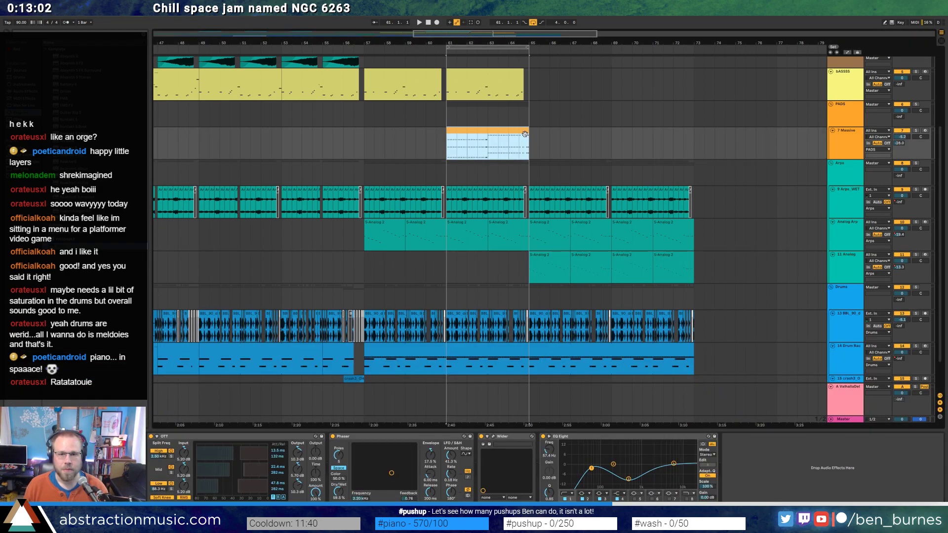
{"action": "key", "text": "ctrl+d"}
{"action": "key", "text": "ctrl+d"}
{"action": "double_click", "coordinate": [503, 134]}
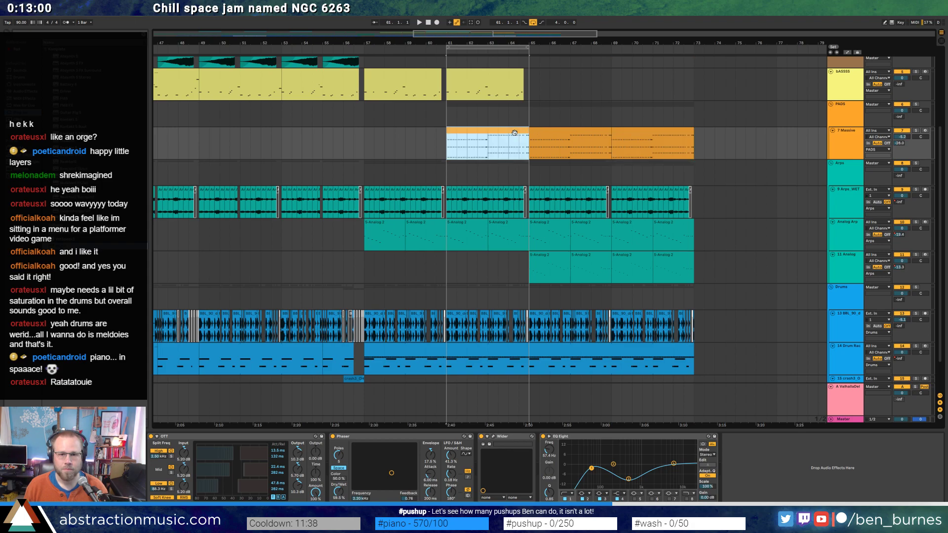
{"action": "left_click", "coordinate": [158, 404]}
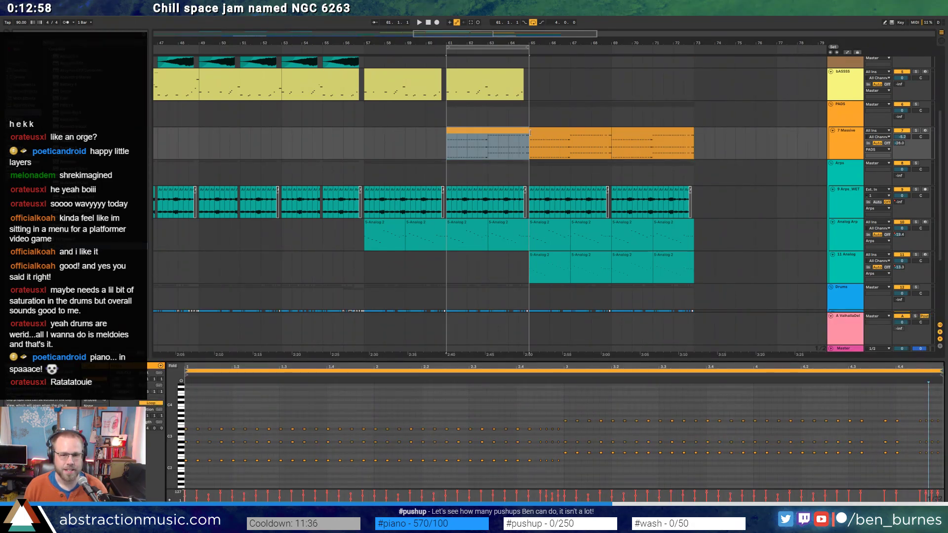
{"action": "left_click", "coordinate": [685, 141], "text": "shift"}
{"action": "left_click", "coordinate": [588, 103]}
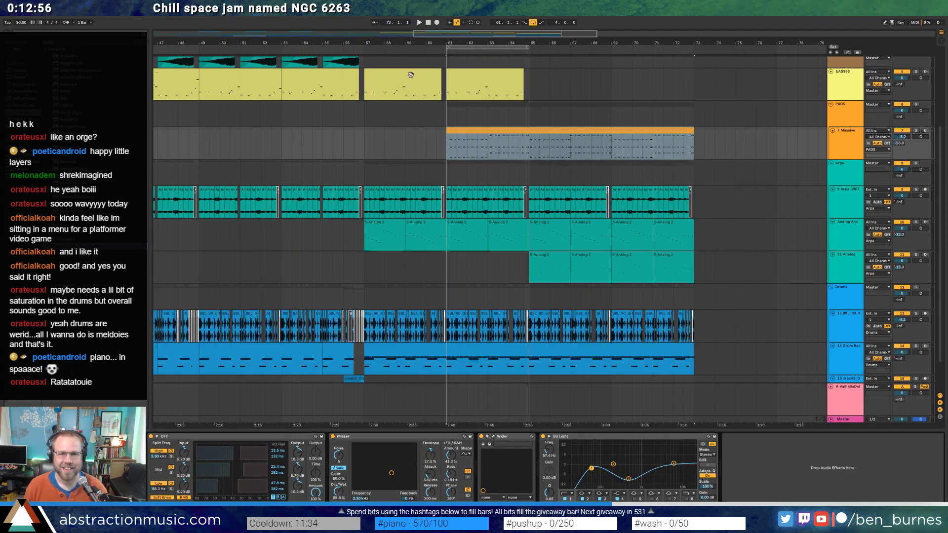
Duplicate the bass track's clips, including the trailing gap, from bars 57–65 to bar 65.
{"action": "left_click", "coordinate": [410, 75]}
{"action": "left_click", "coordinate": [483, 75], "text": "shift"}
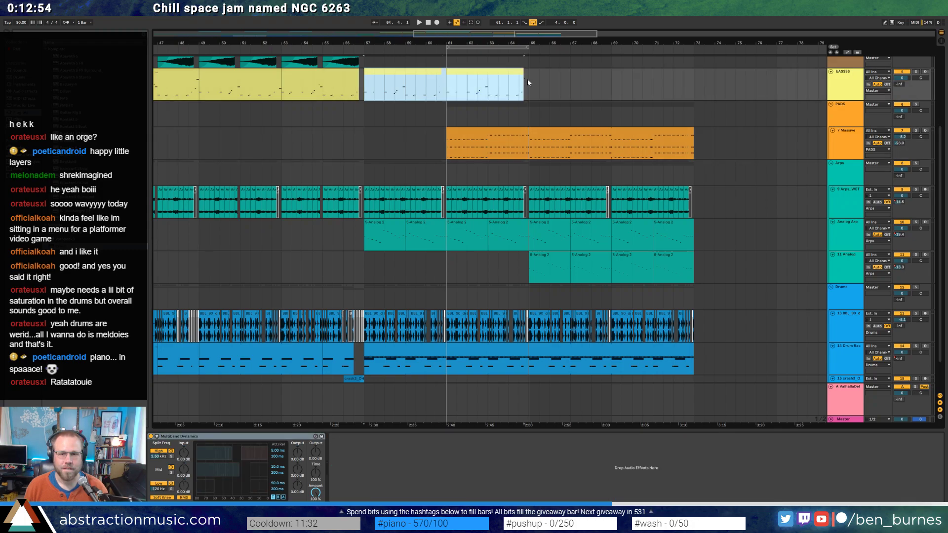
{"action": "left_click_drag", "start_coordinate": [527, 79], "coordinate": [371, 84]}
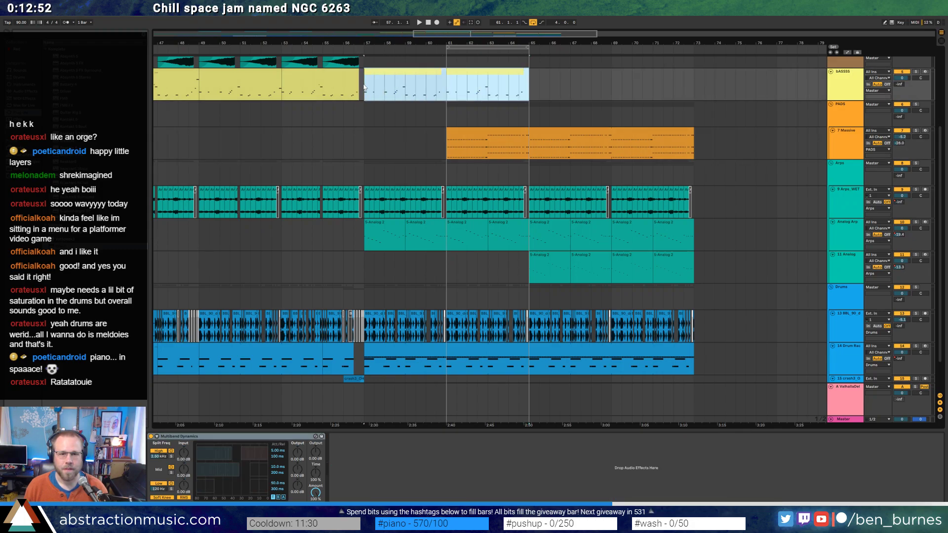
{"action": "key", "text": "ctrl+d"}
Play the arrangement from about bar 48 with the full timeline in view to review the extended section.
{"action": "scroll", "coordinate": [525, 132], "scroll_direction": "up", "scroll_amount": 5}
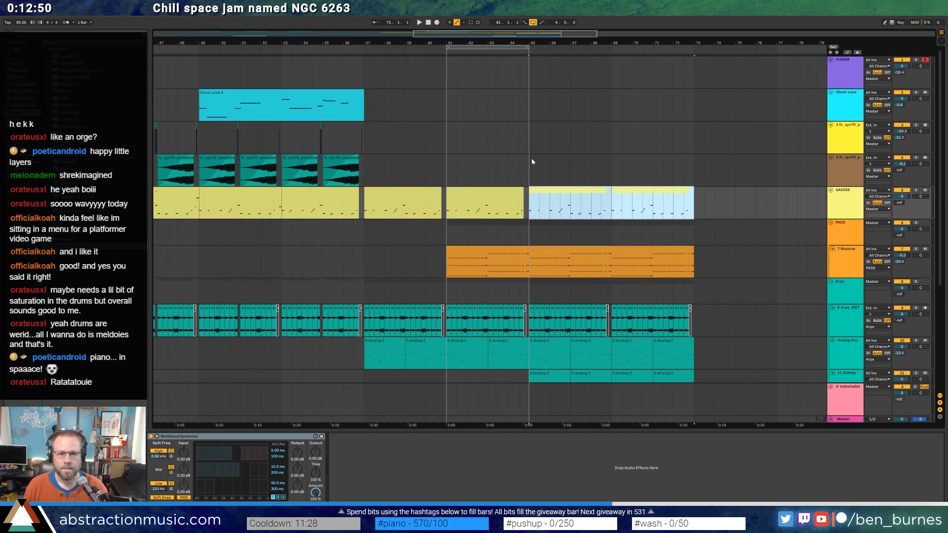
{"action": "scroll", "coordinate": [471, 144], "scroll_direction": "down", "scroll_amount": 6}
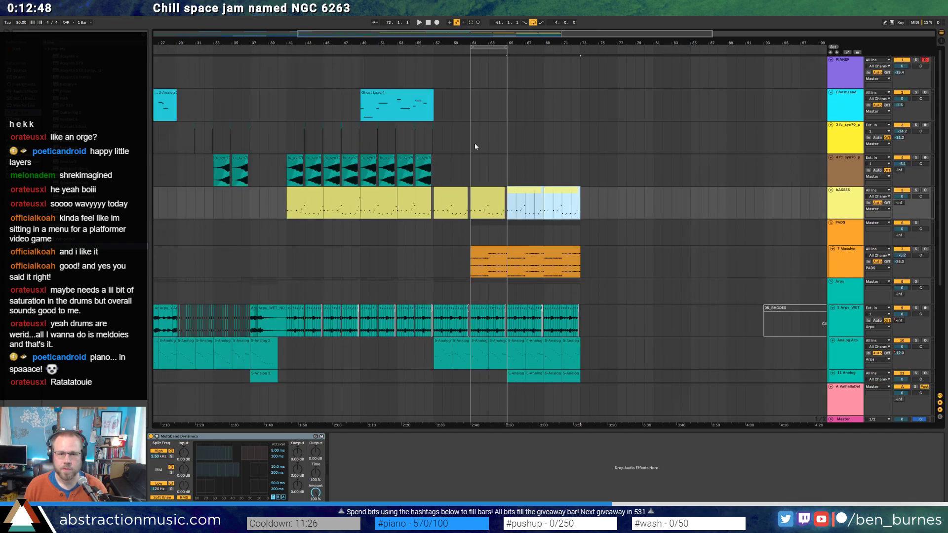
{"action": "left_click", "coordinate": [381, 50]}
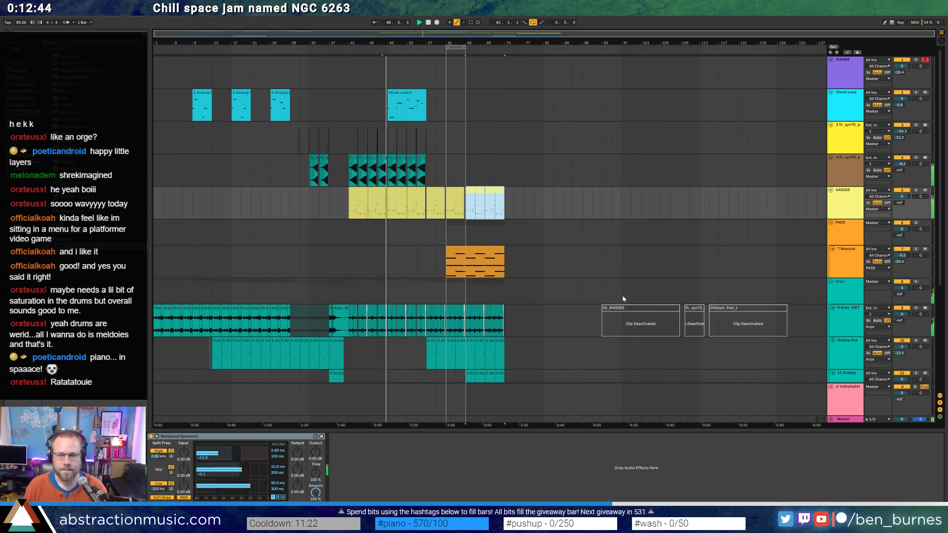
{"action": "key", "text": "space"}
{"action": "key", "text": "space"}
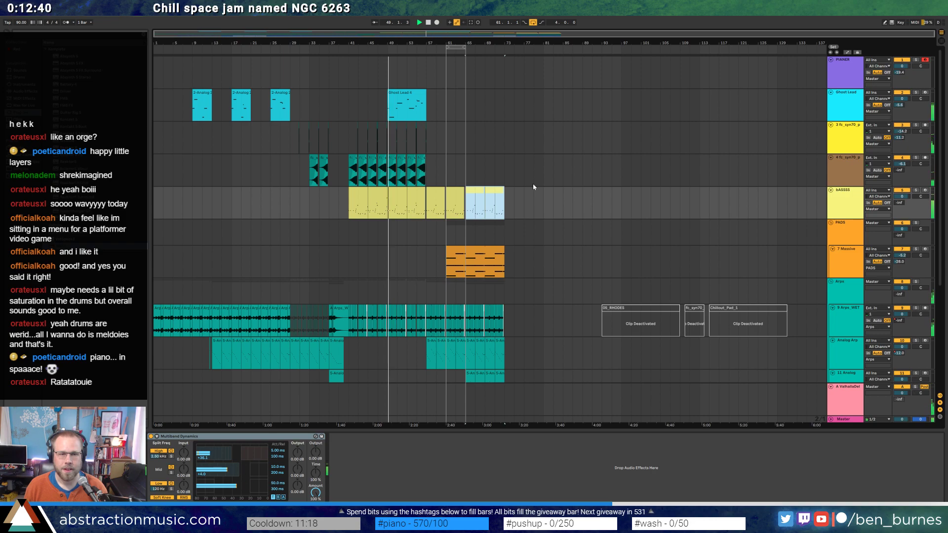
{"action": "left_click", "coordinate": [82, 23]}
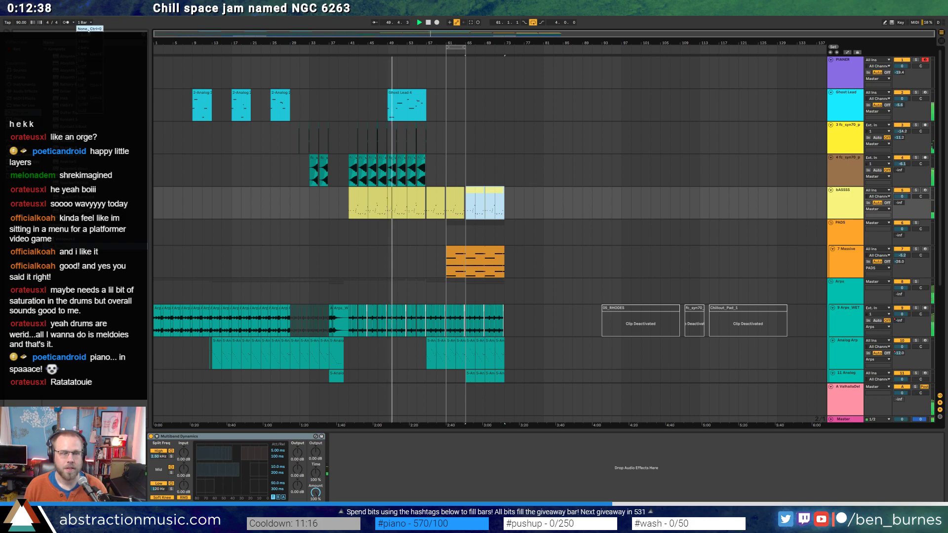
{"action": "key", "text": "Escape"}
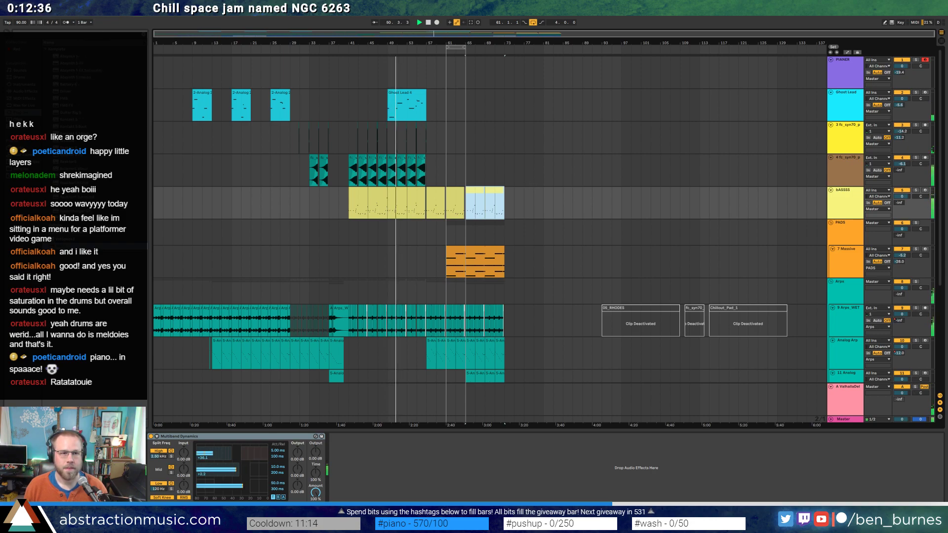
Fold the 7 Massive track, the bass track and the two fc_syn70 audio tracks.
{"action": "left_click", "coordinate": [475, 175]}
{"action": "scroll", "coordinate": [472, 177], "scroll_direction": "down", "scroll_amount": 3}
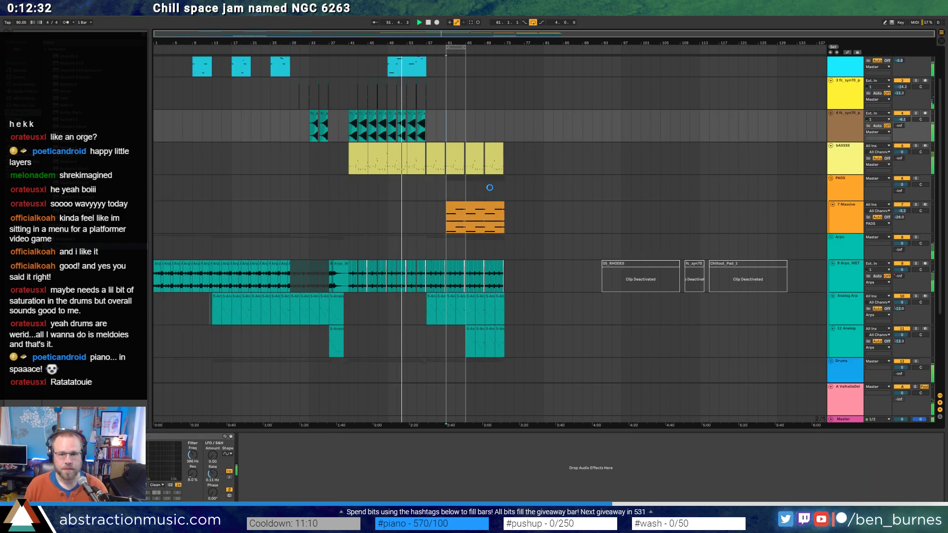
{"action": "left_click", "coordinate": [832, 204]}
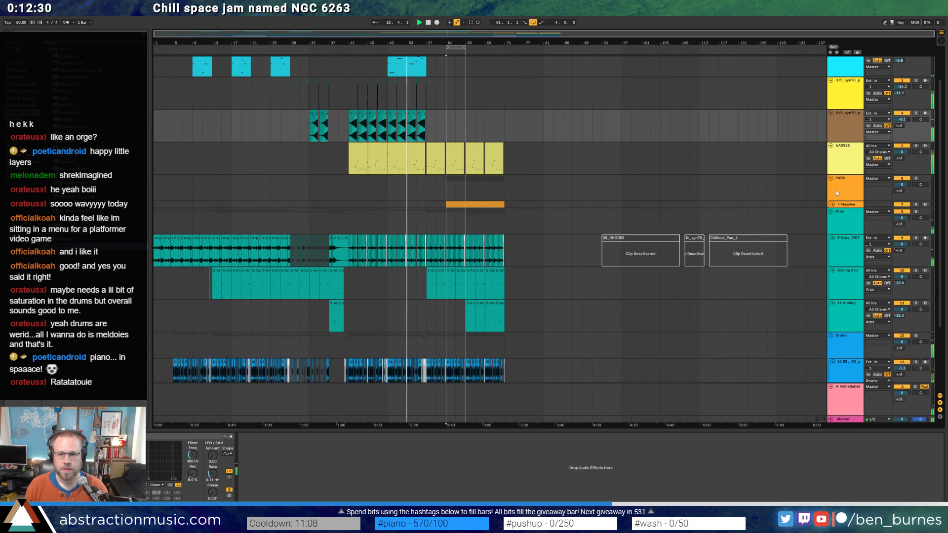
{"action": "left_click", "coordinate": [831, 146]}
{"action": "left_click", "coordinate": [831, 114]}
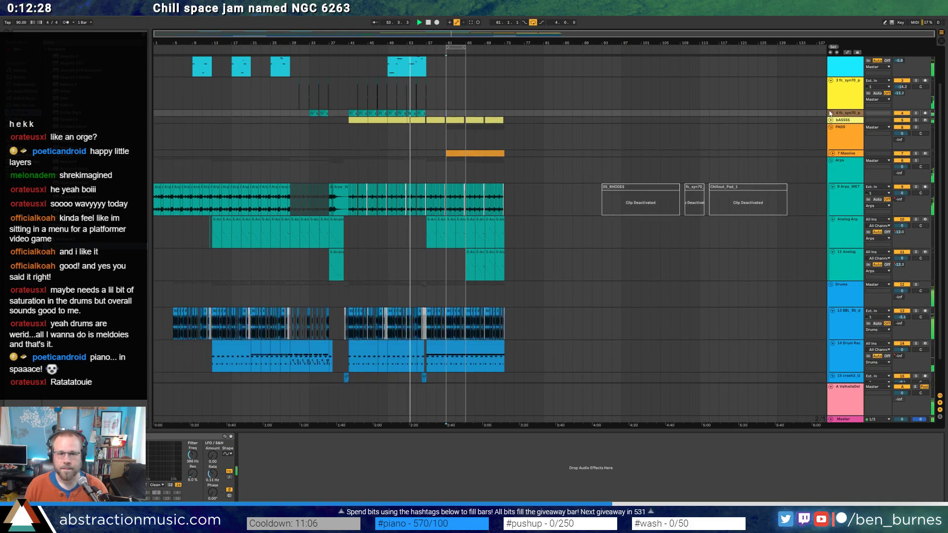
{"action": "left_click", "coordinate": [831, 81]}
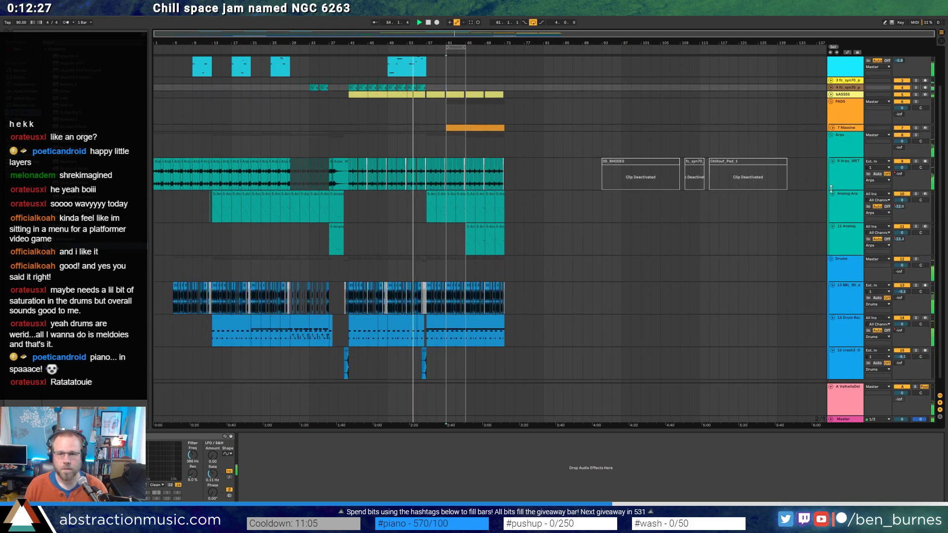
Fold the three tracks inside the Arps group and the three tracks inside the Drums group.
{"action": "left_click", "coordinate": [833, 162]}
{"action": "left_click", "coordinate": [833, 167]}
{"action": "left_click", "coordinate": [832, 175]}
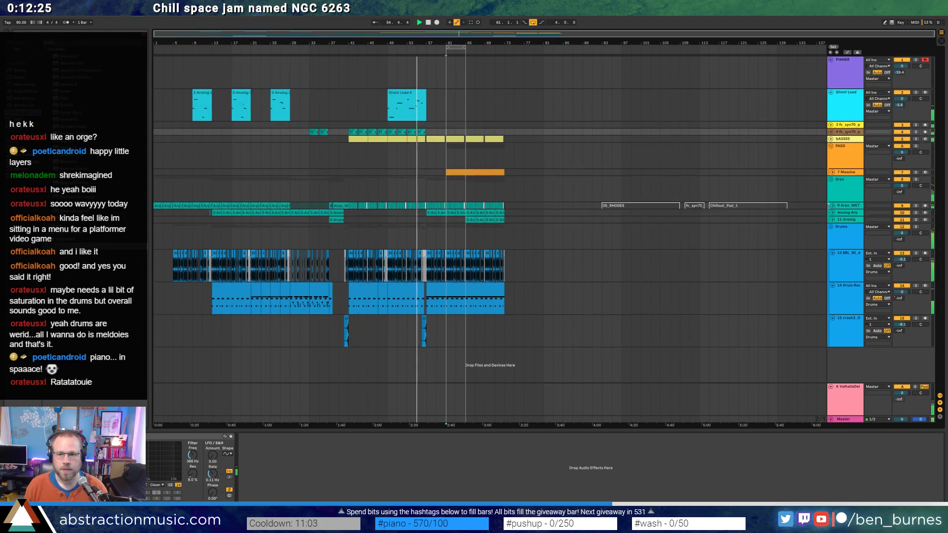
{"action": "left_click", "coordinate": [832, 253]}
{"action": "left_click", "coordinate": [832, 260]}
{"action": "left_click", "coordinate": [832, 267]}
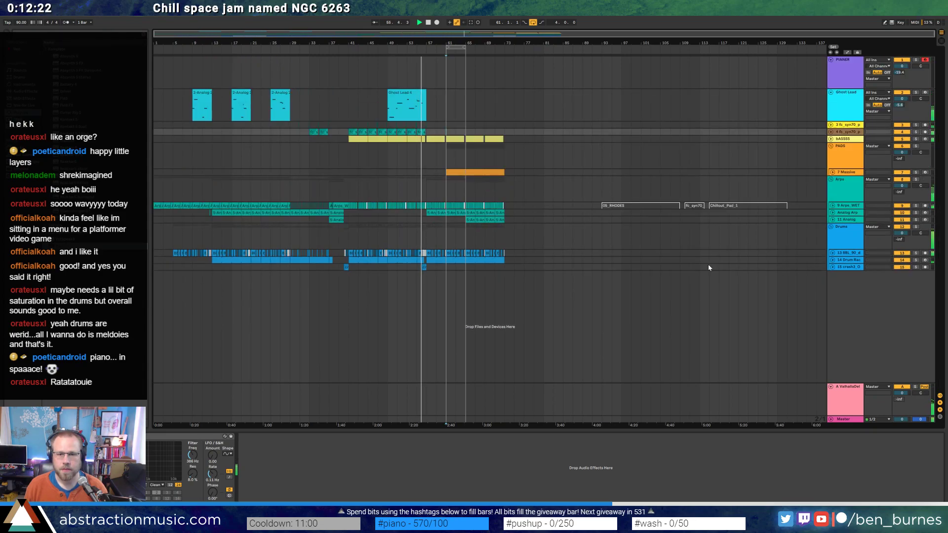
Insert a new MIDI track below Ghost Lead and set the loop to bars 65–73.
{"action": "key", "text": "ctrl+shift+t"}
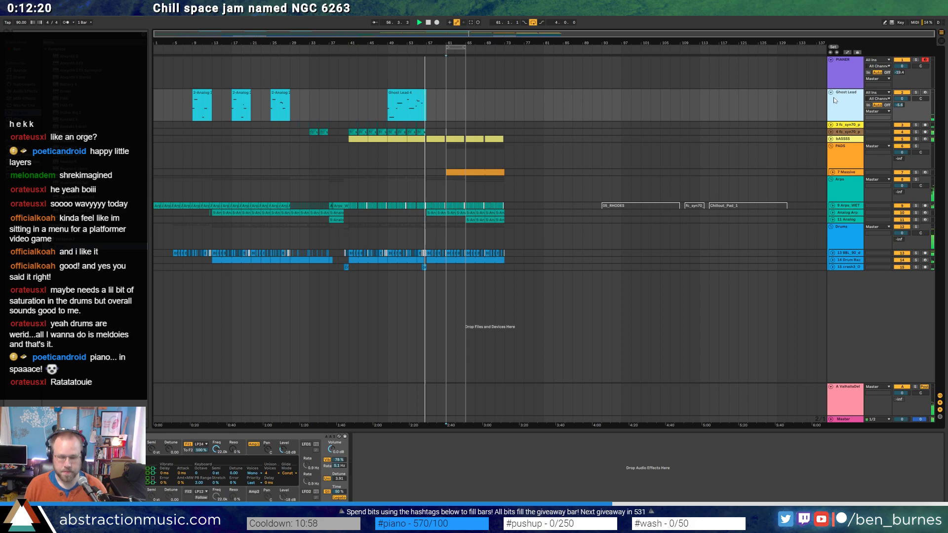
{"action": "left_click", "coordinate": [840, 134]}
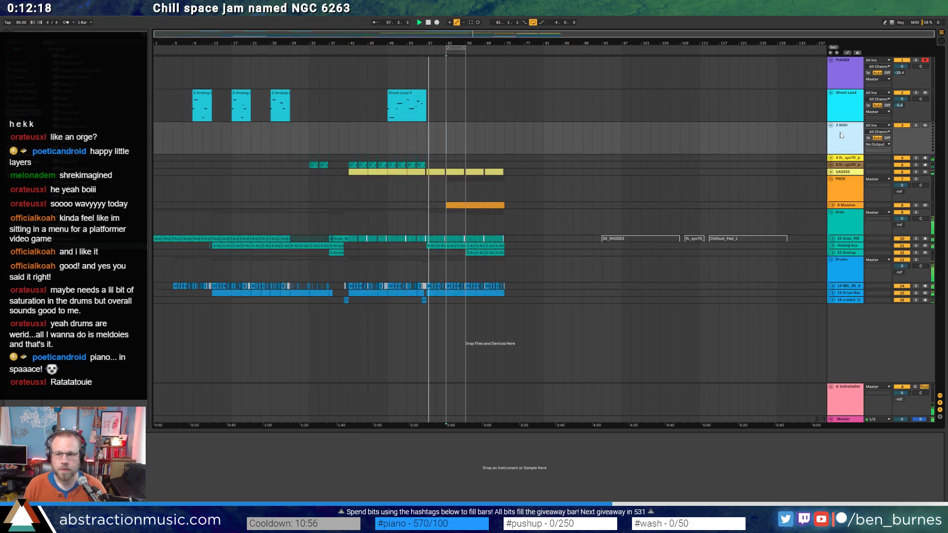
{"action": "left_click_drag", "start_coordinate": [462, 48], "coordinate": [504, 48]}
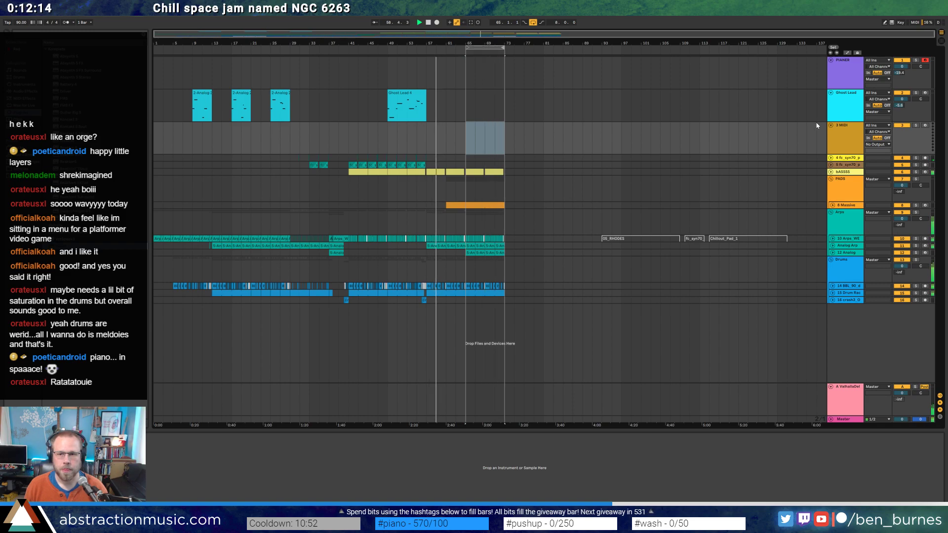
Show automation and switch the Ghost Lead's OSC2 On/Off automation to On from about bar 63.
{"action": "left_click", "coordinate": [833, 103]}
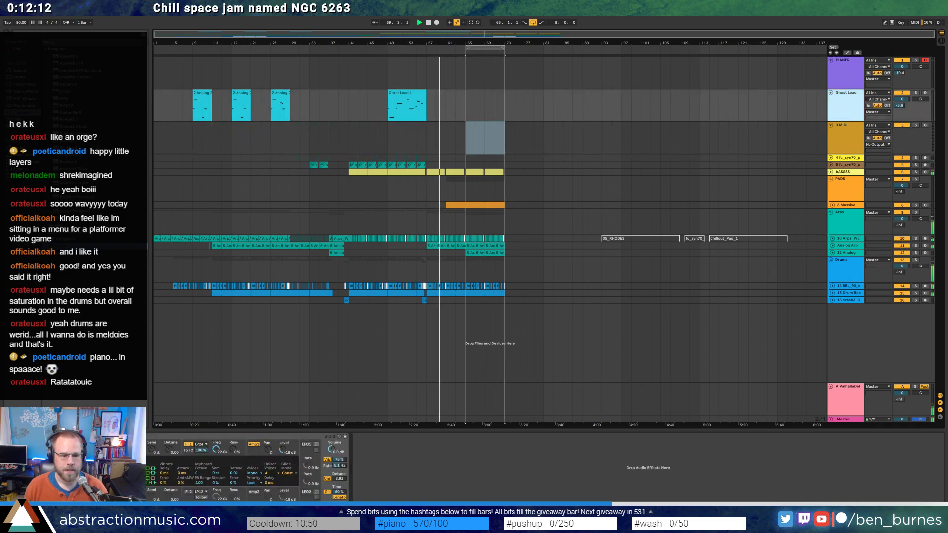
{"action": "key", "text": "a"}
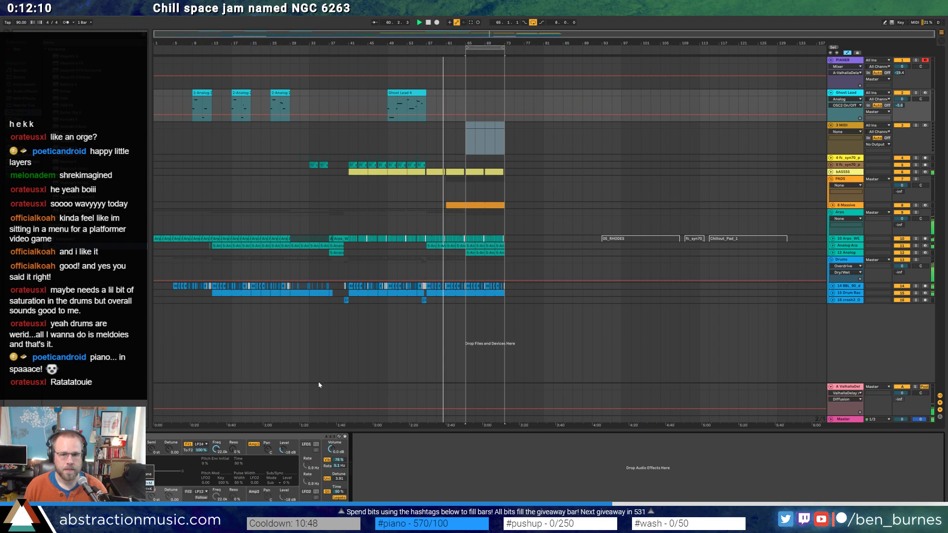
{"action": "left_click", "coordinate": [462, 117]}
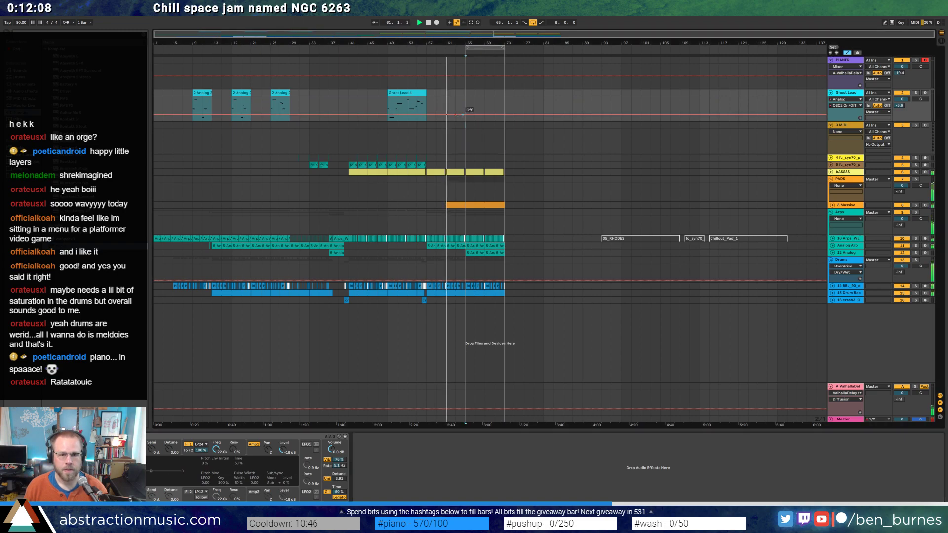
{"action": "left_click_drag", "start_coordinate": [462, 115], "coordinate": [455, 102]}
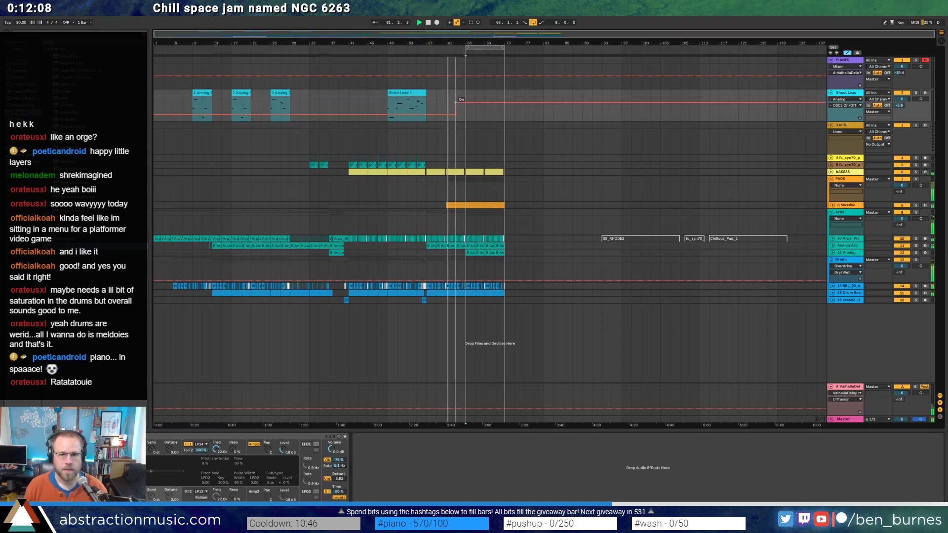
Unfold the 8 Massive track and remove its pad clip's section between bars 61 and 65.
{"action": "left_click", "coordinate": [832, 205]}
{"action": "left_click", "coordinate": [453, 204]}
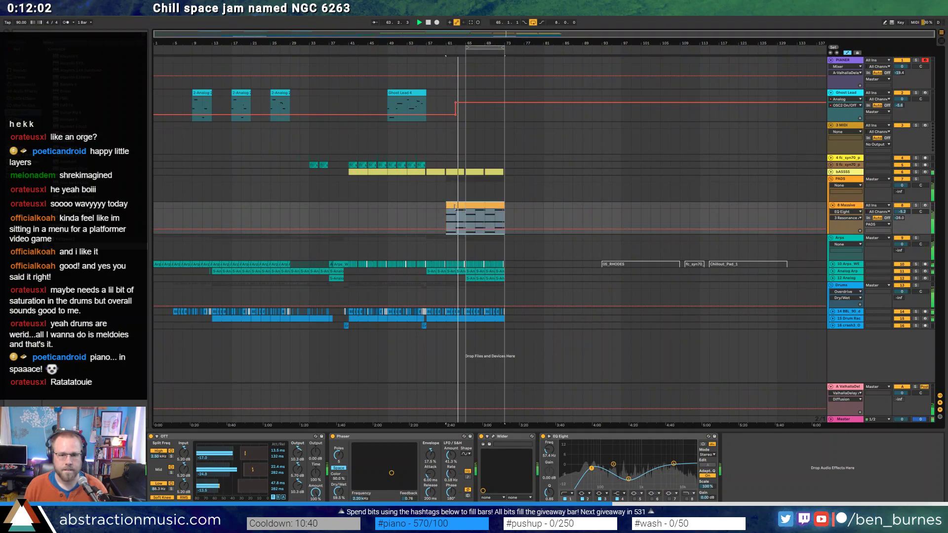
{"action": "left_click_drag", "start_coordinate": [446, 204], "coordinate": [466, 204]}
Arm the Ghost Lead track and try recording a take from bar 65.
{"action": "left_click", "coordinate": [466, 115]}
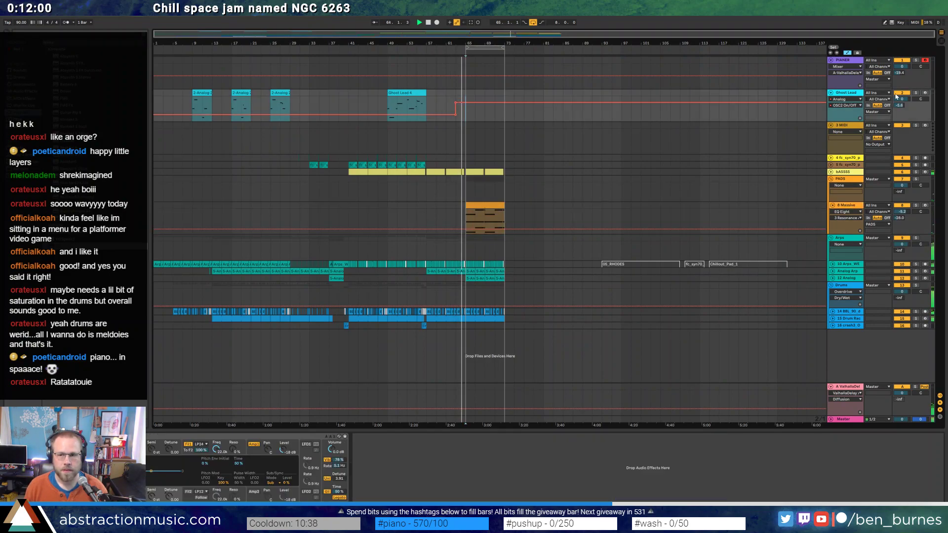
{"action": "left_click", "coordinate": [925, 93]}
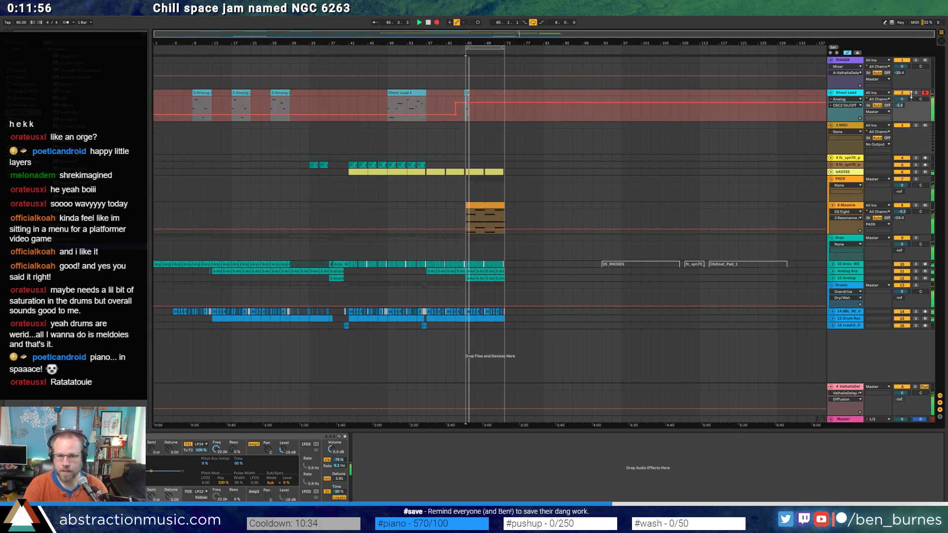
{"action": "key", "text": "space"}
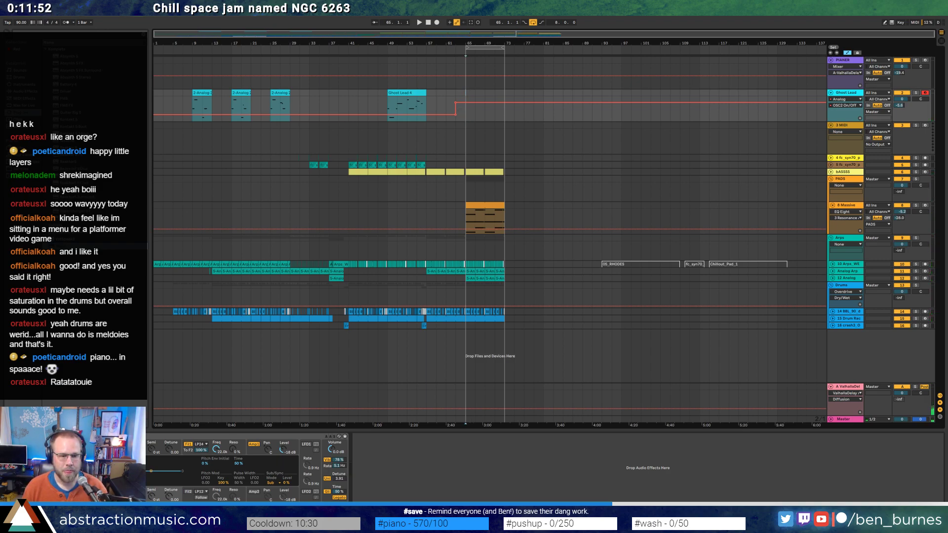
Adjust the OSC2 octave and level of the Ghost Lead's Analog synth and record a lead clip over bars 65–73.
{"action": "left_click", "coordinate": [117, 499]}
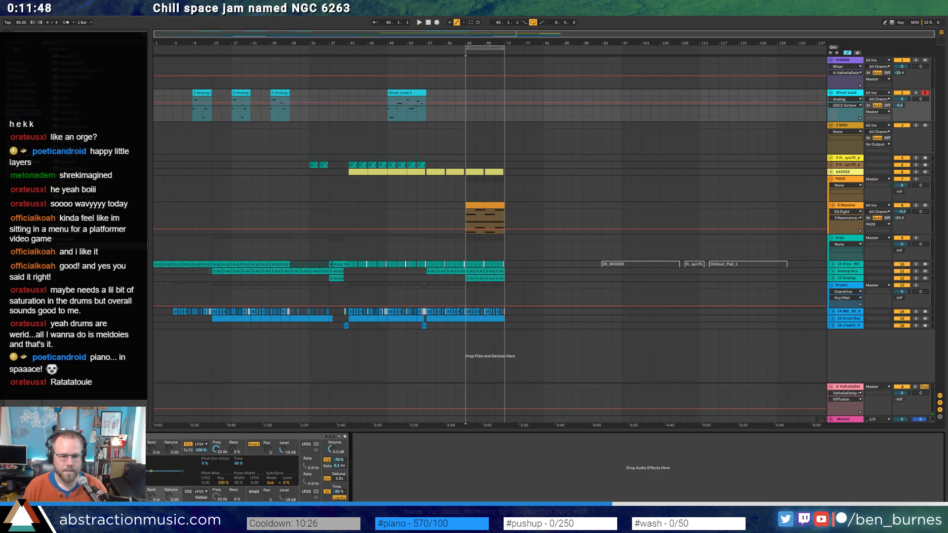
{"action": "left_click", "coordinate": [116, 499]}
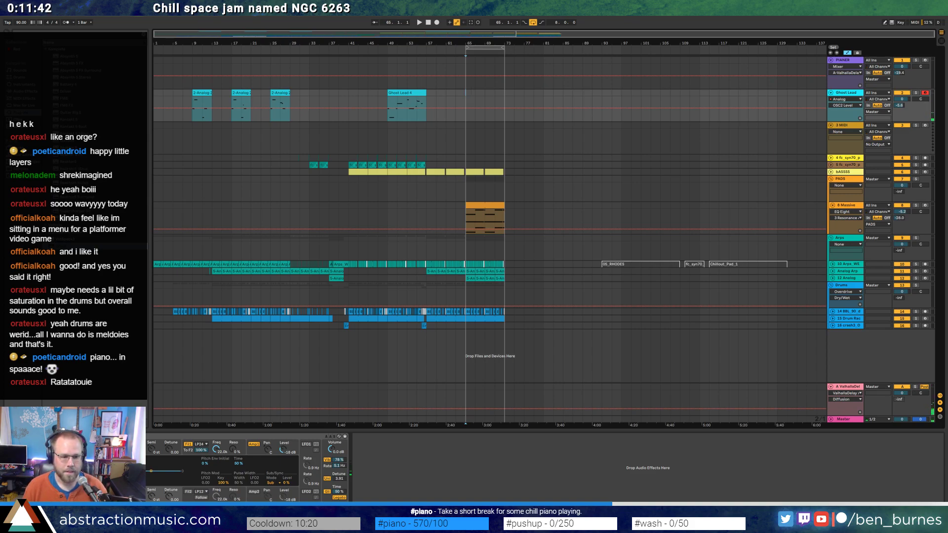
{"action": "left_click", "coordinate": [132, 498]}
{"action": "left_click", "coordinate": [117, 498]}
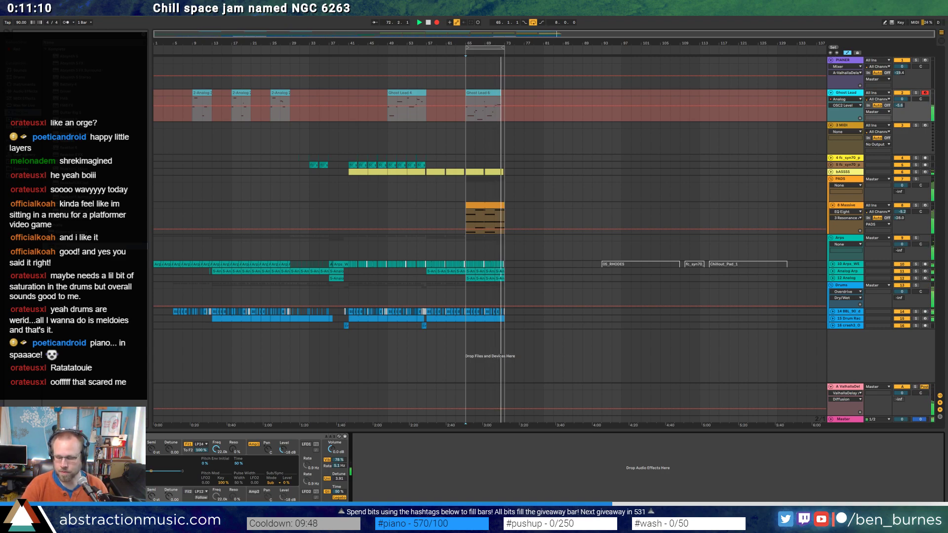
{"action": "key", "text": "space"}
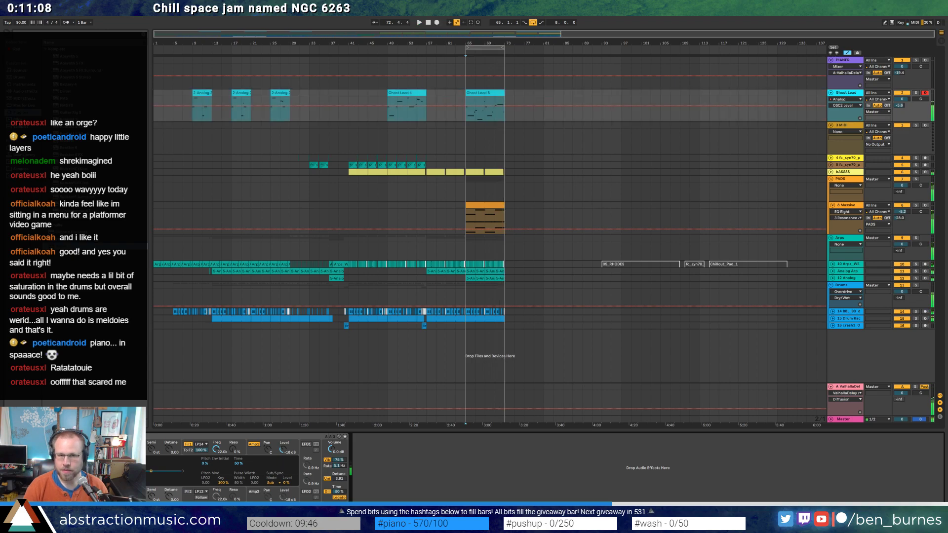
Open the new Ghost Lead clip and nudge the mistimed notes between its bars 4 and 7 into time.
{"action": "double_click", "coordinate": [472, 104]}
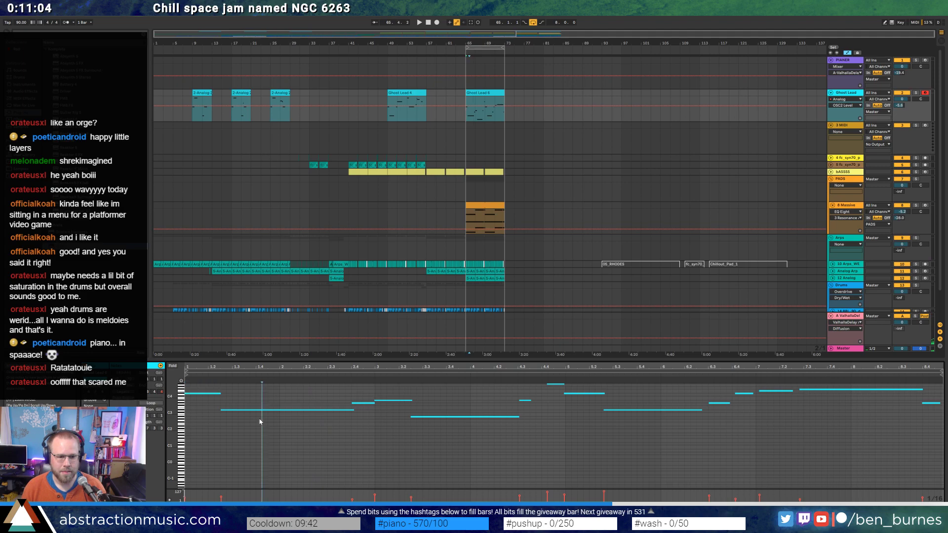
{"action": "left_click", "coordinate": [306, 410]}
{"action": "left_click", "coordinate": [363, 402]}
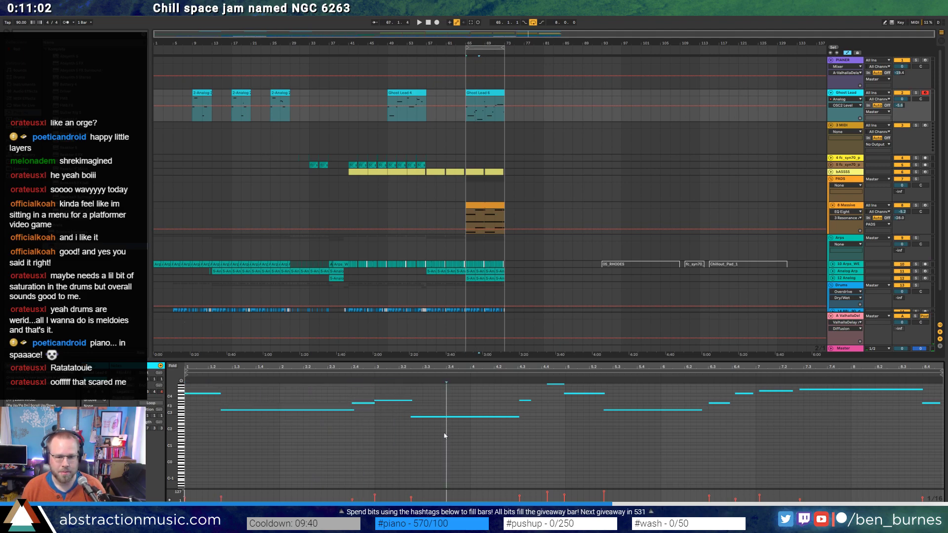
{"action": "left_click", "coordinate": [474, 416]}
{"action": "left_click", "coordinate": [532, 408]}
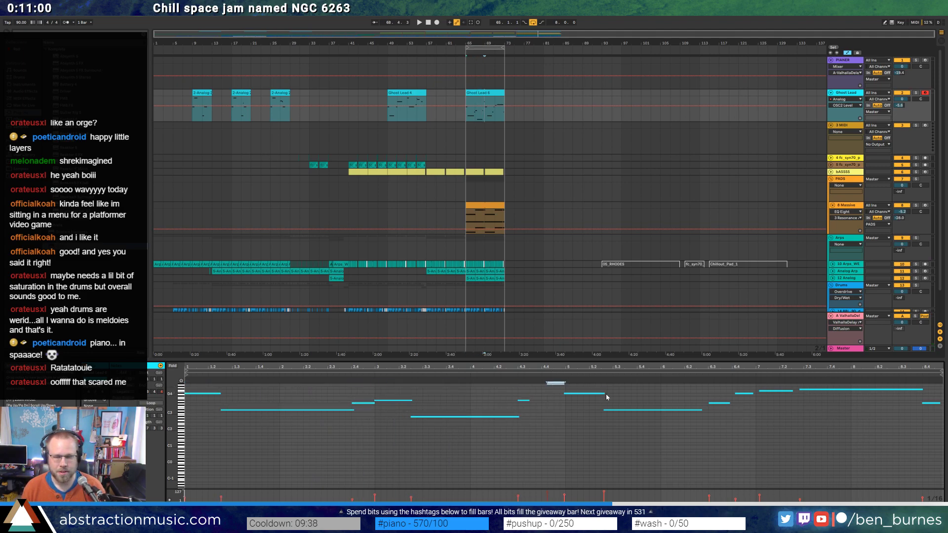
{"action": "key", "text": "Left"}
{"action": "left_click_drag", "start_coordinate": [654, 393], "coordinate": [657, 439]}
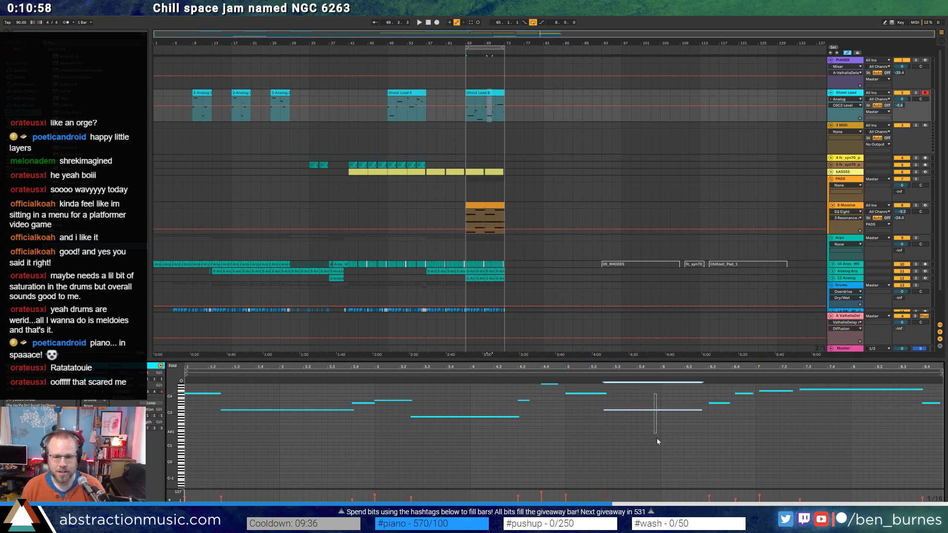
{"action": "left_click", "coordinate": [718, 418]}
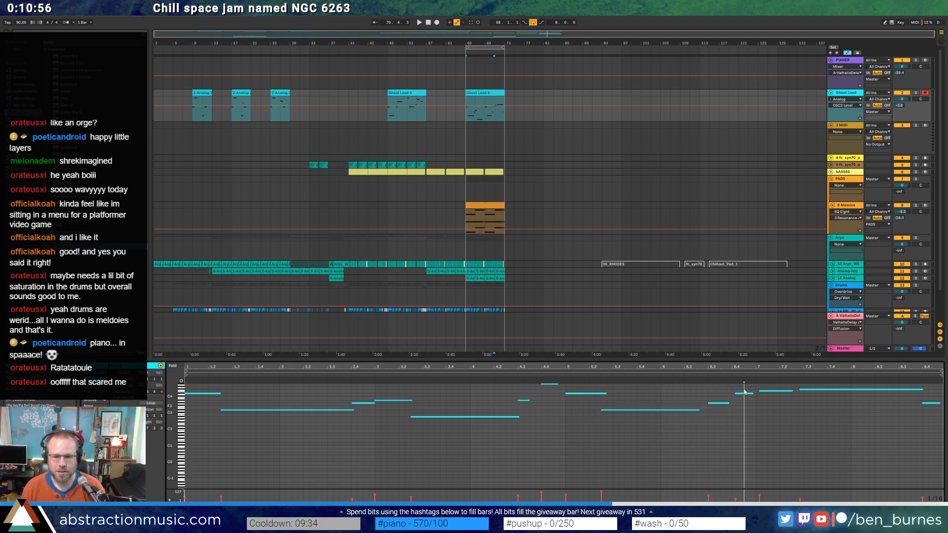
{"action": "left_click_drag", "start_coordinate": [817, 390], "coordinate": [924, 421]}
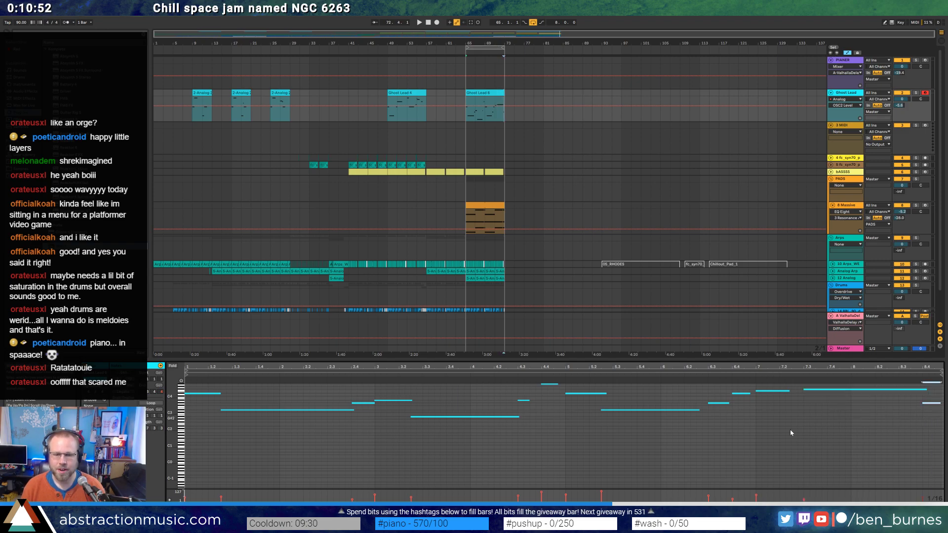
Play the loop from bar 65 and lower the volume of the 8 Massive track.
{"action": "key", "text": "space"}
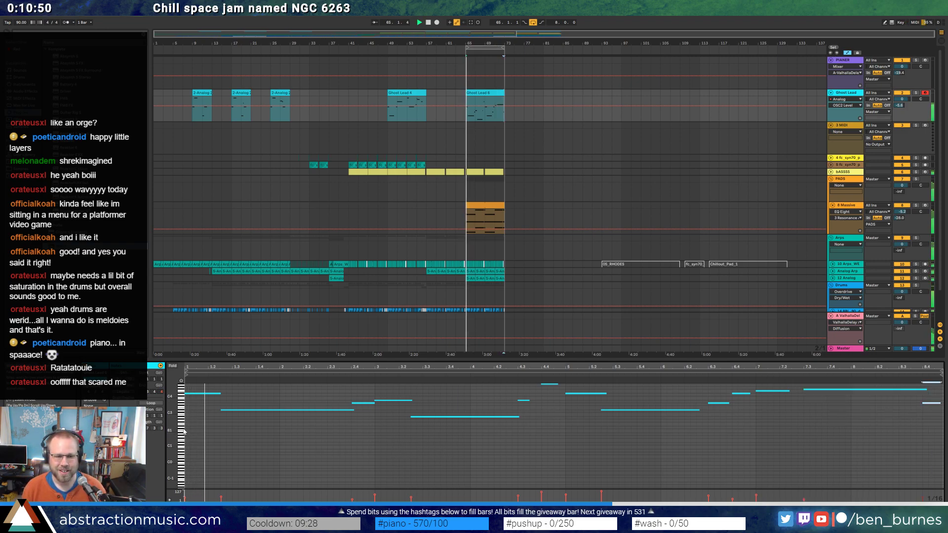
{"action": "left_click", "coordinate": [500, 208]}
{"action": "left_click_drag", "start_coordinate": [901, 211], "coordinate": [902, 217]}
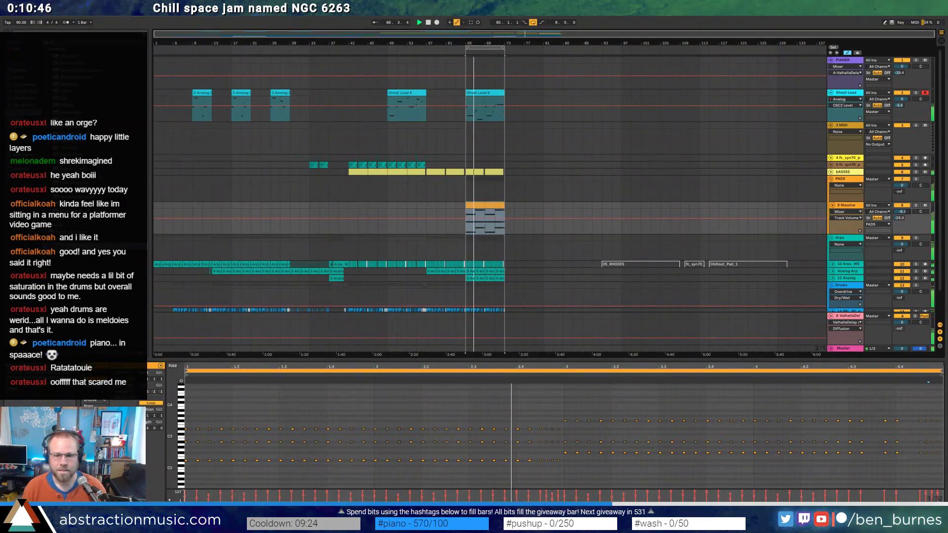
Lengthen the high note at position 4.4 in the new Ghost Lead clip up to the following note.
{"action": "left_click", "coordinate": [486, 106]}
{"action": "left_click", "coordinate": [435, 417]}
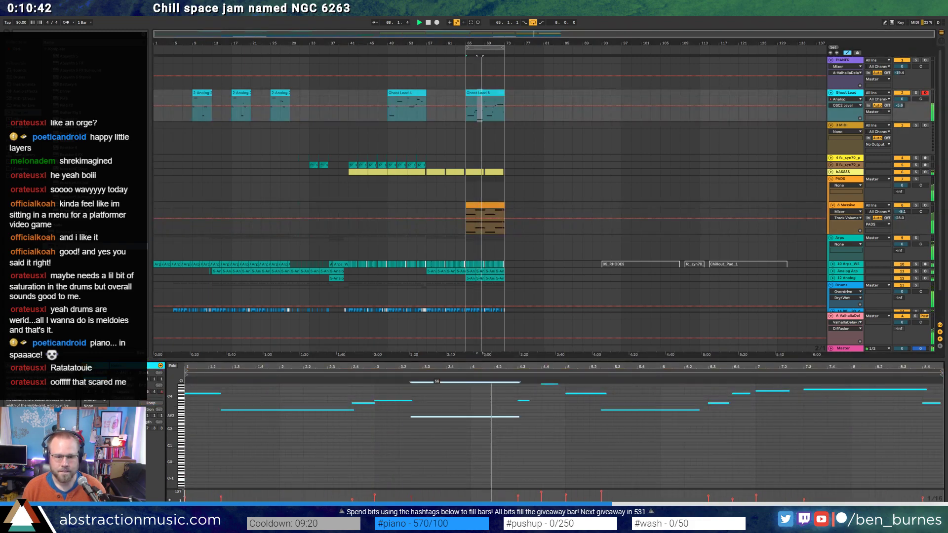
{"action": "scroll", "coordinate": [564, 413], "scroll_direction": "up", "scroll_amount": 2}
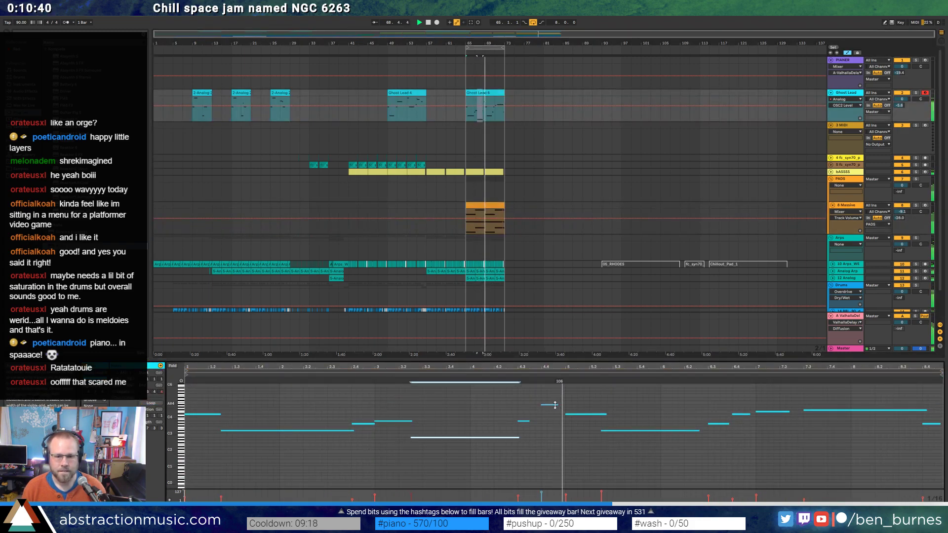
{"action": "left_click", "coordinate": [557, 405]}
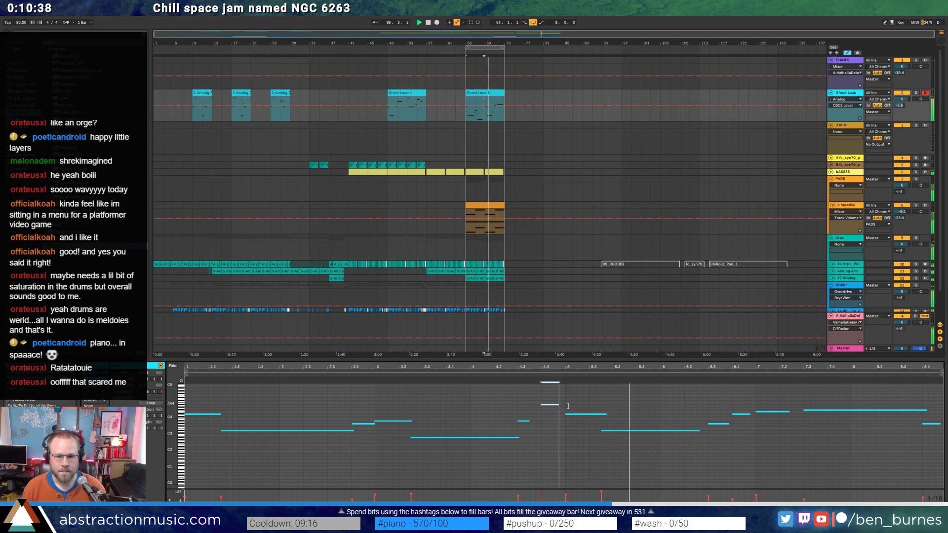
{"action": "key", "text": "shift+Right"}
Lower the pitch of the lead note at position 6.4, extend it to bar 7, and audition from position 6.3.
{"action": "left_click", "coordinate": [650, 430]}
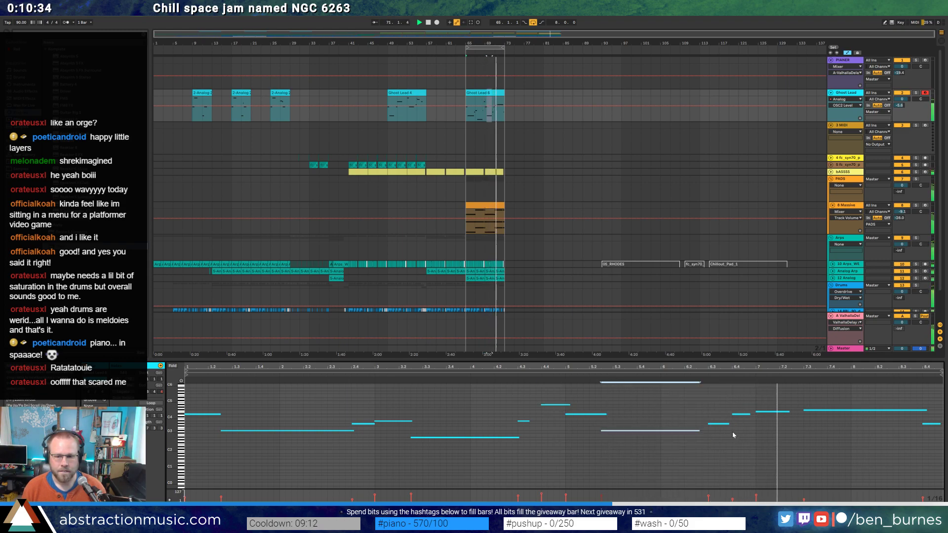
{"action": "left_click_drag", "start_coordinate": [740, 414], "coordinate": [746, 417]}
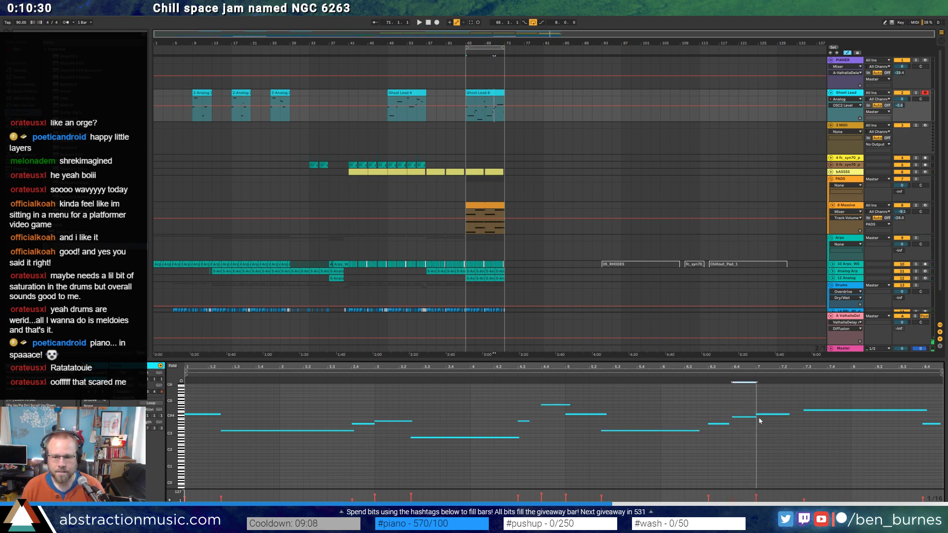
{"action": "left_click", "coordinate": [707, 434]}
{"action": "key", "text": "space"}
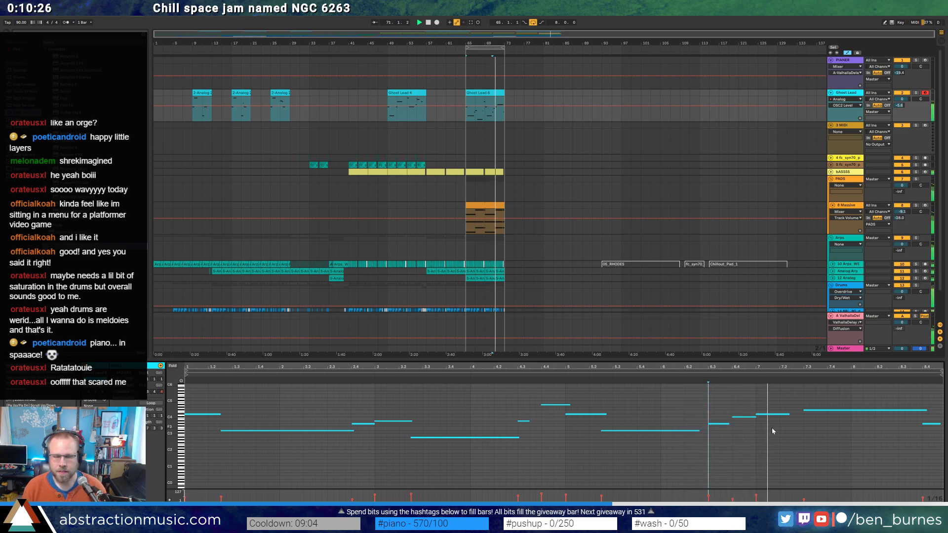
{"action": "key", "text": "space"}
Lower the long lead note at position 7.3 by an octave and extend the bar 7 note to meet it.
{"action": "left_click", "coordinate": [828, 410]}
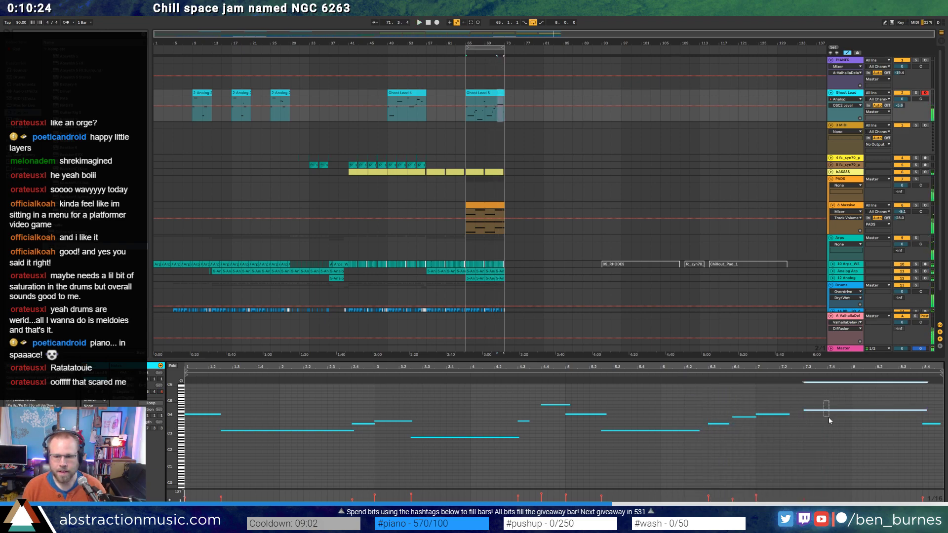
{"action": "key", "text": "shift+Down"}
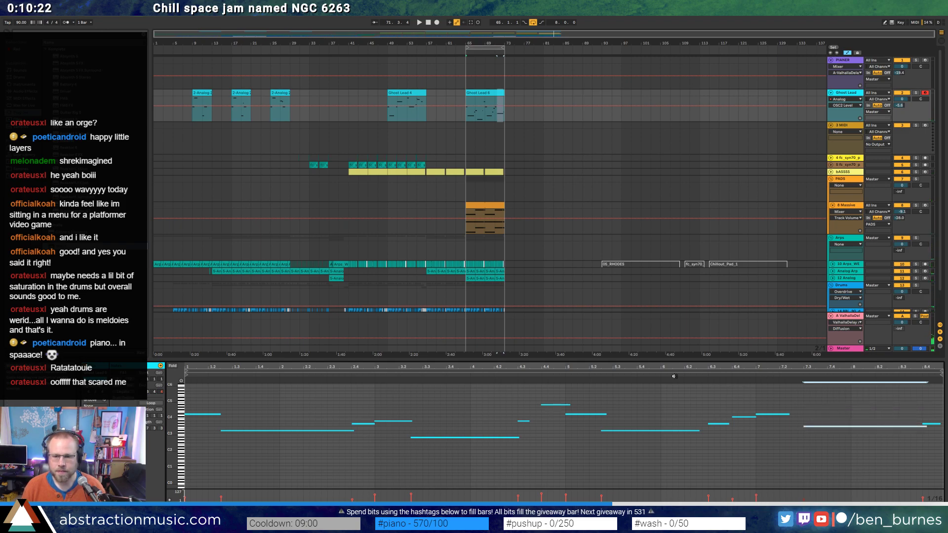
{"action": "left_click", "coordinate": [673, 376]}
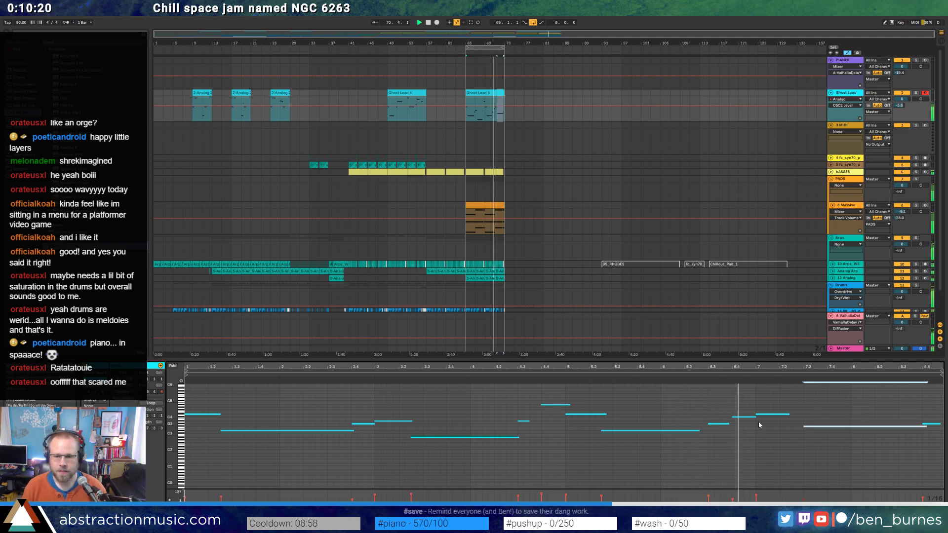
{"action": "left_click_drag", "start_coordinate": [788, 414], "coordinate": [808, 414]}
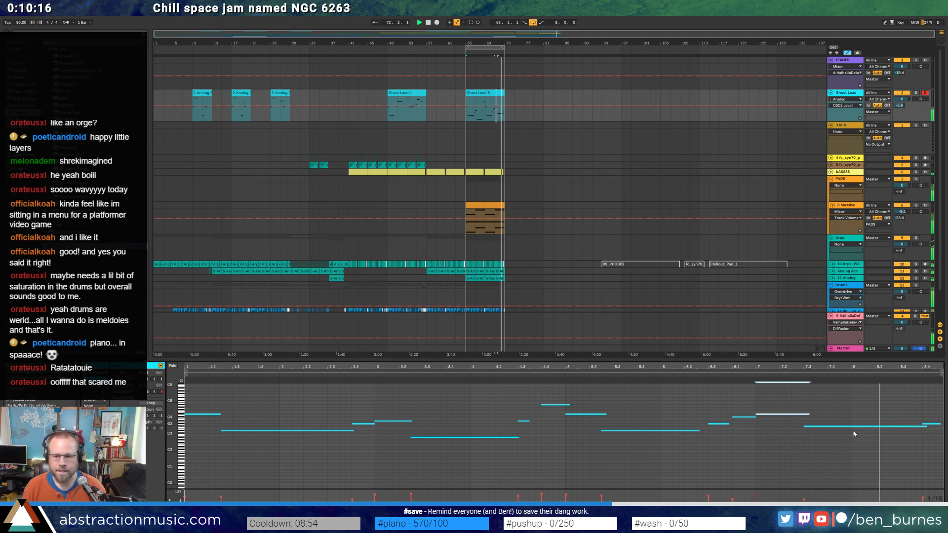
{"action": "left_click", "coordinate": [940, 423]}
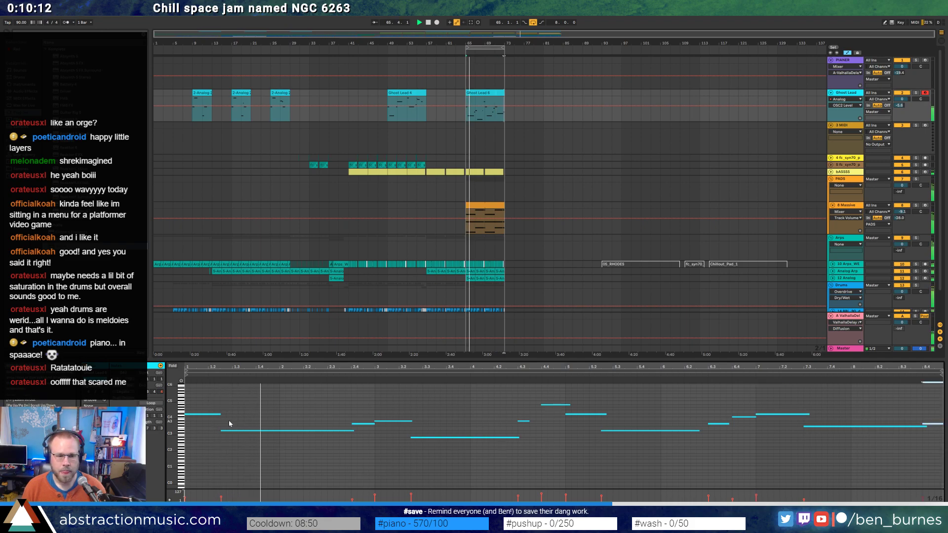
{"action": "left_click", "coordinate": [256, 423]}
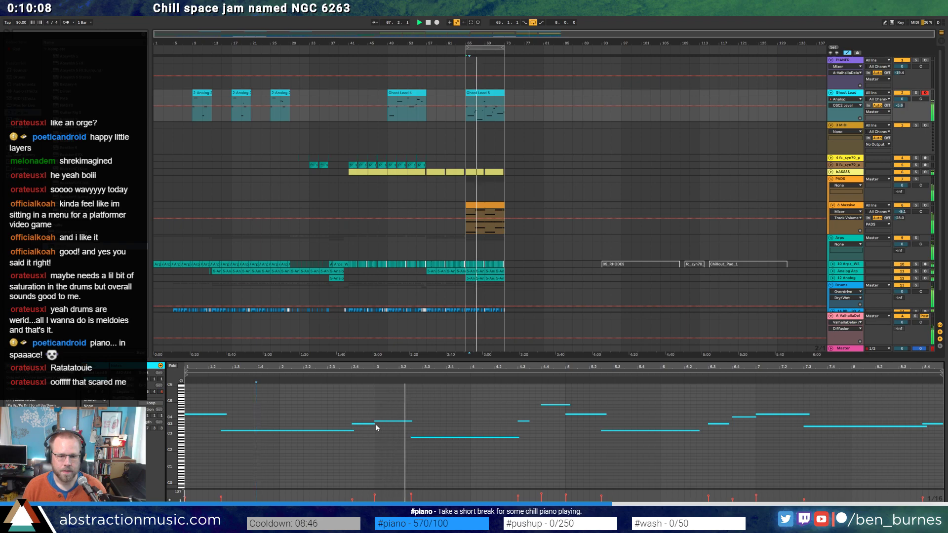
Try the long low lead note between positions 3.2 and 3.3 at a higher pitch, then return it to its original pitch.
{"action": "left_click", "coordinate": [447, 437]}
{"action": "key", "text": "shift+Up"}
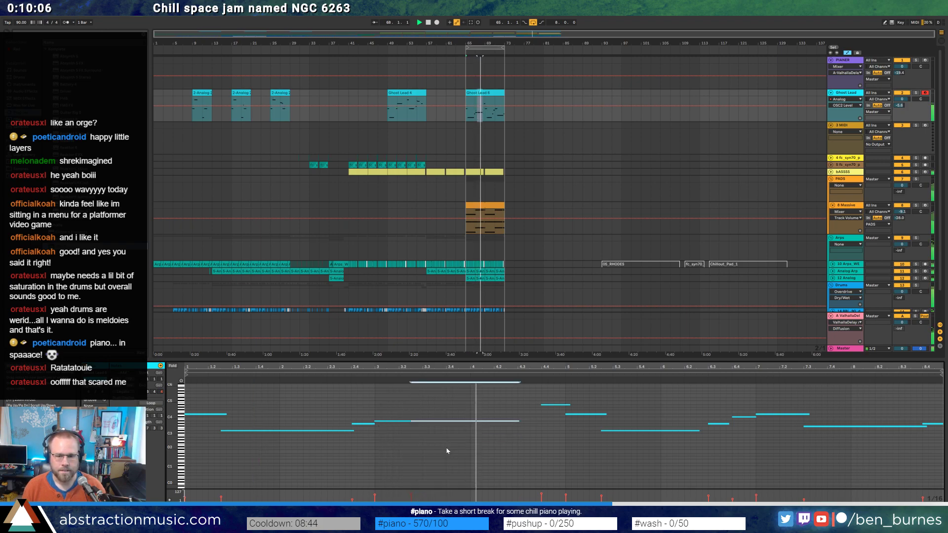
{"action": "key", "text": "shift+Down"}
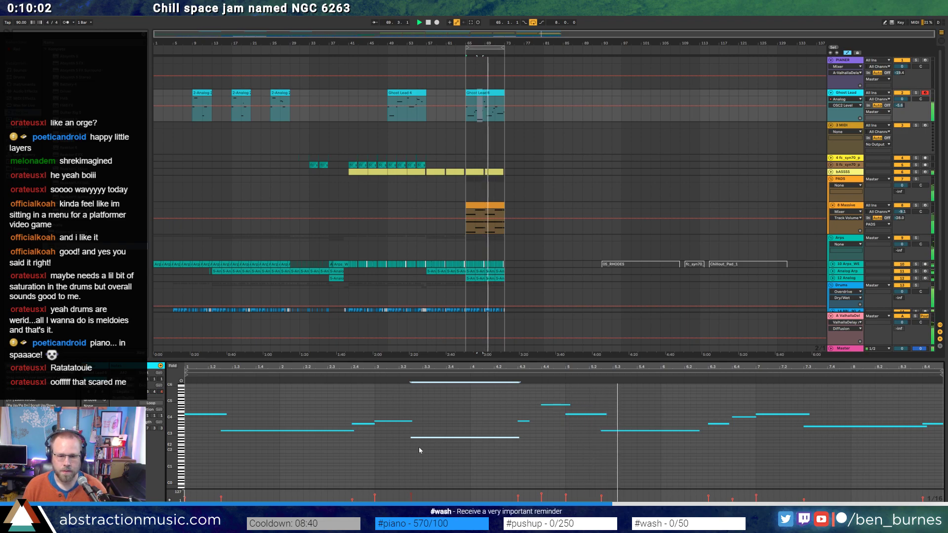
Start the long lead note at position 7.3 slightly earlier, trim the bar 7 note to meet it, and end the long note before 8.4.
{"action": "left_click", "coordinate": [361, 424]}
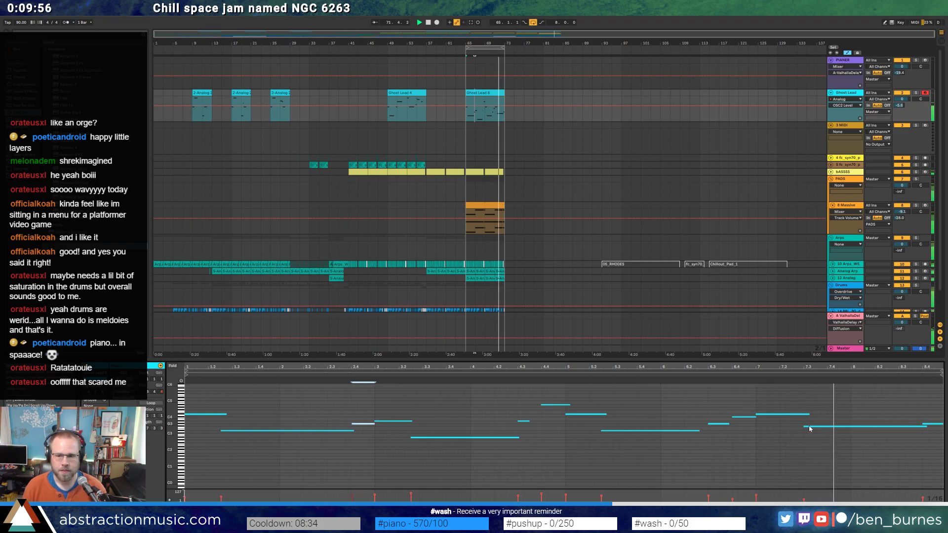
{"action": "mouse_move", "coordinate": [805, 426]}
{"action": "left_mouse_down"}
{"action": "mouse_move", "coordinate": [791, 427]}
{"action": "mouse_move", "coordinate": [806, 413]}
{"action": "mouse_move", "coordinate": [797, 414]}
{"action": "left_mouse_up"}
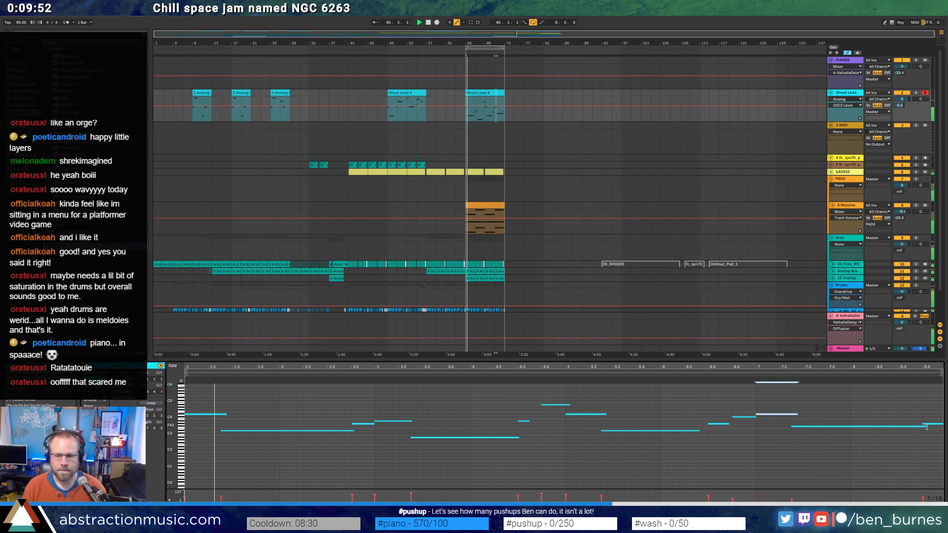
{"action": "left_click_drag", "start_coordinate": [926, 426], "coordinate": [910, 426]}
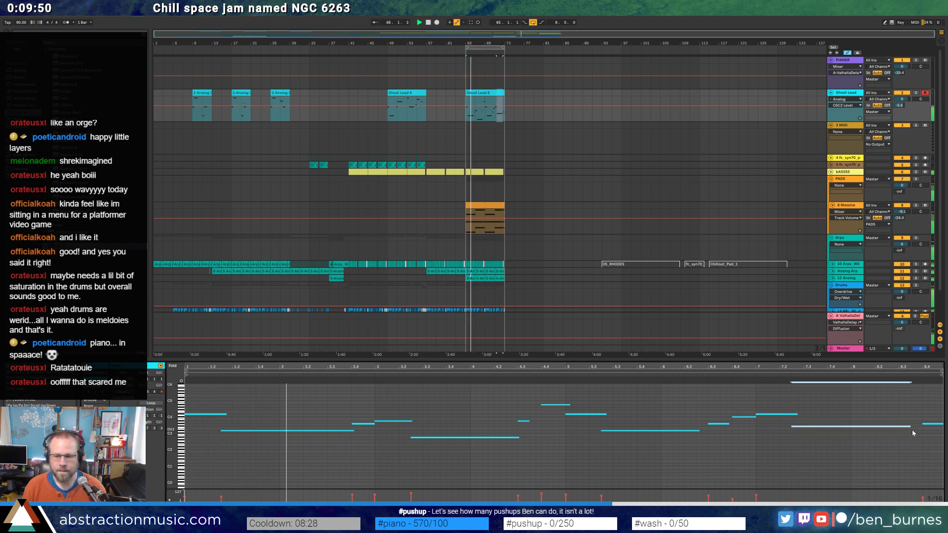
Add a short lower lead note at position 4.4 and start the high note there slightly later.
{"action": "left_click_drag", "start_coordinate": [180, 433], "coordinate": [194, 433]}
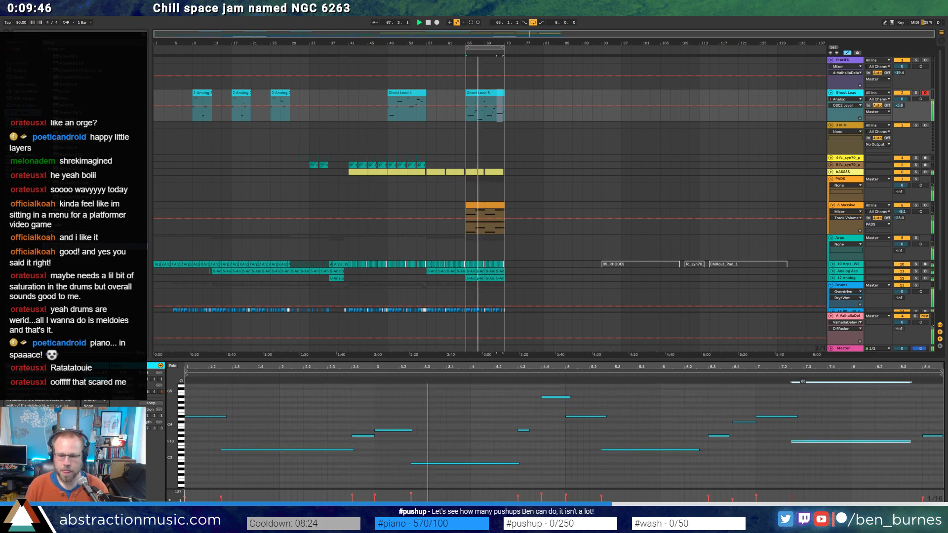
{"action": "key", "text": "alt+Left"}
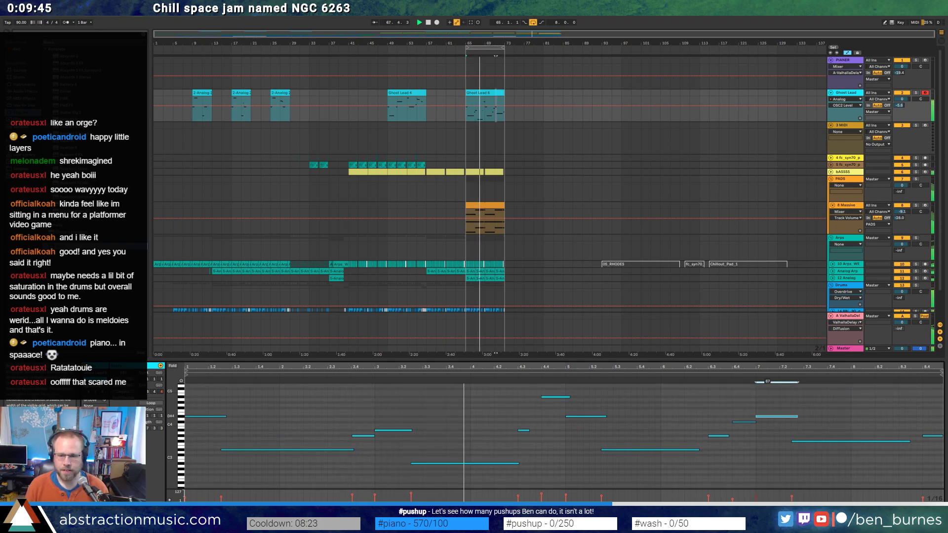
{"action": "left_click", "coordinate": [443, 463]}
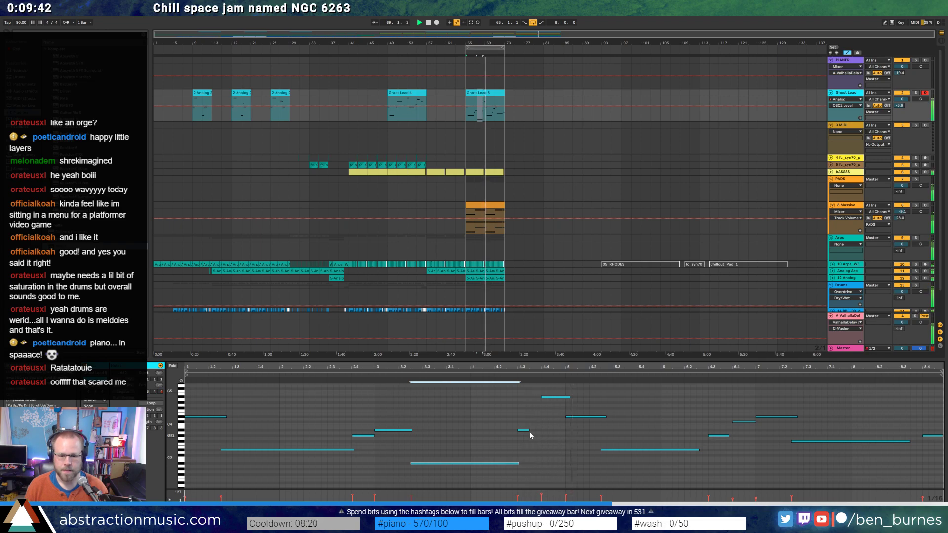
{"action": "left_click", "coordinate": [554, 397]}
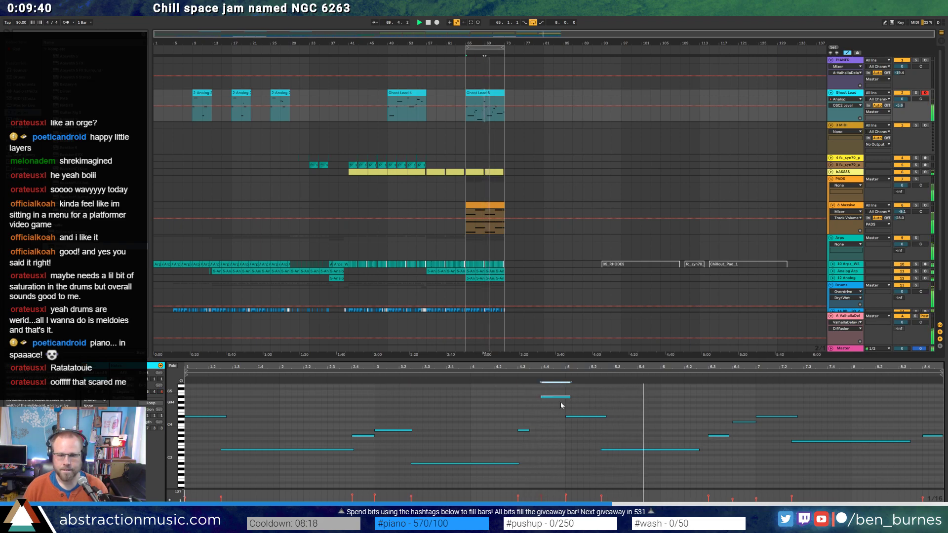
{"action": "double_click", "coordinate": [543, 430]}
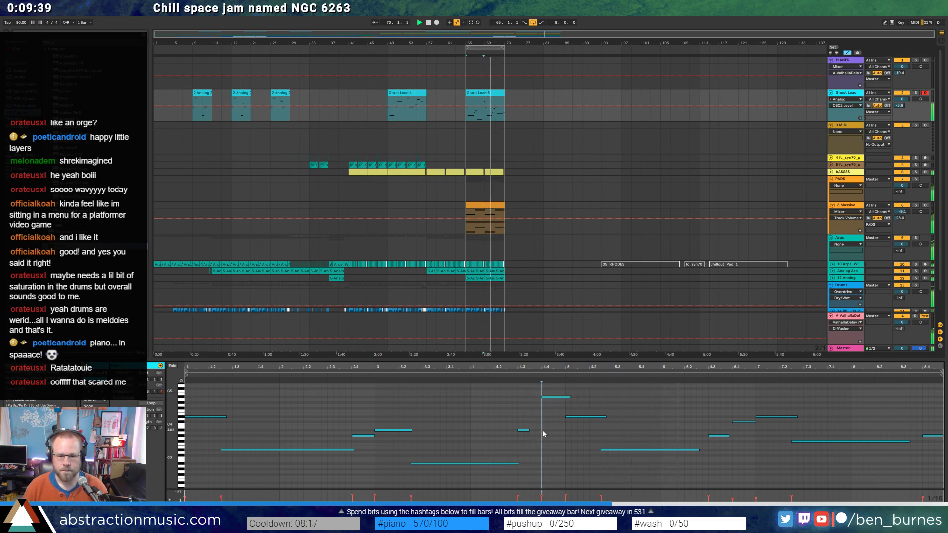
{"action": "left_click", "coordinate": [541, 397]}
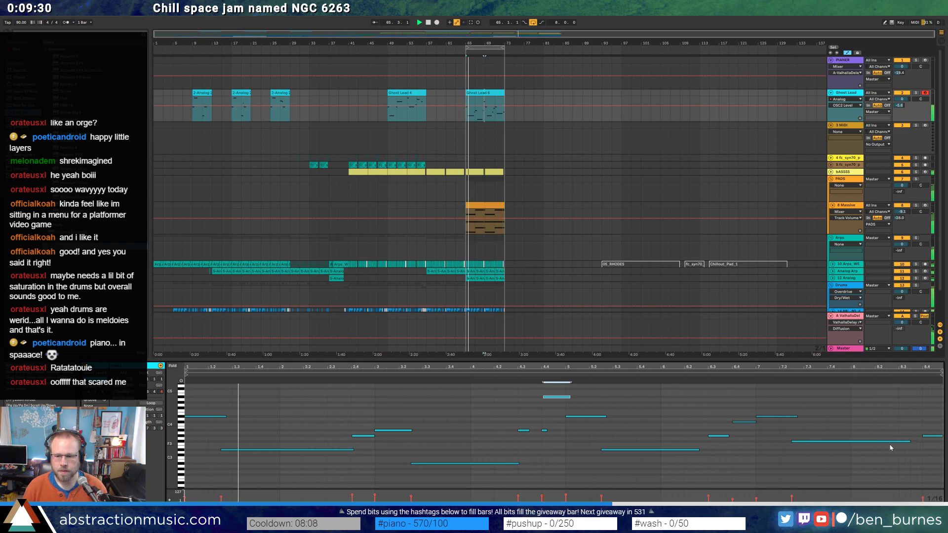
Shorten the long closing lead note to before position 8.3 and add a short, slightly lower note overlapping its end.
{"action": "left_click_drag", "start_coordinate": [913, 443], "coordinate": [922, 443]}
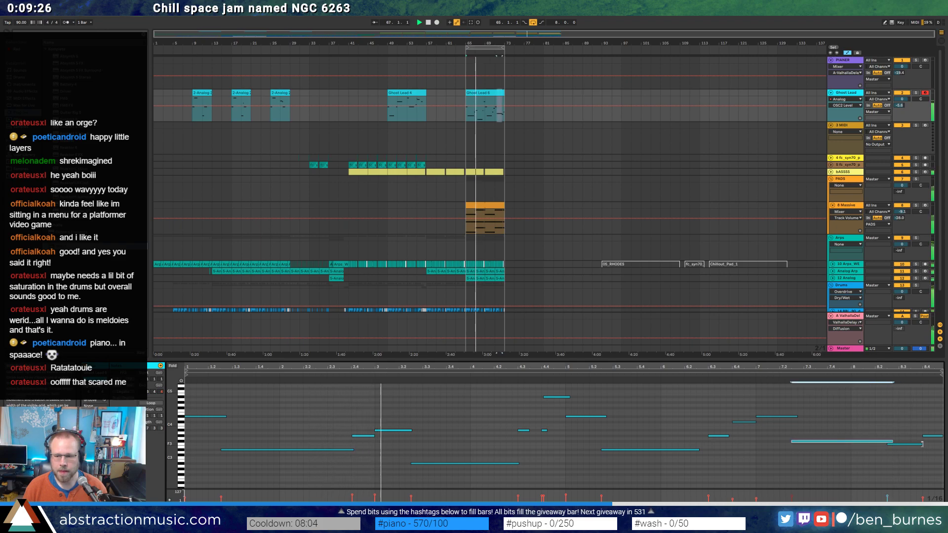
{"action": "left_click_drag", "start_coordinate": [909, 441], "coordinate": [906, 444]}
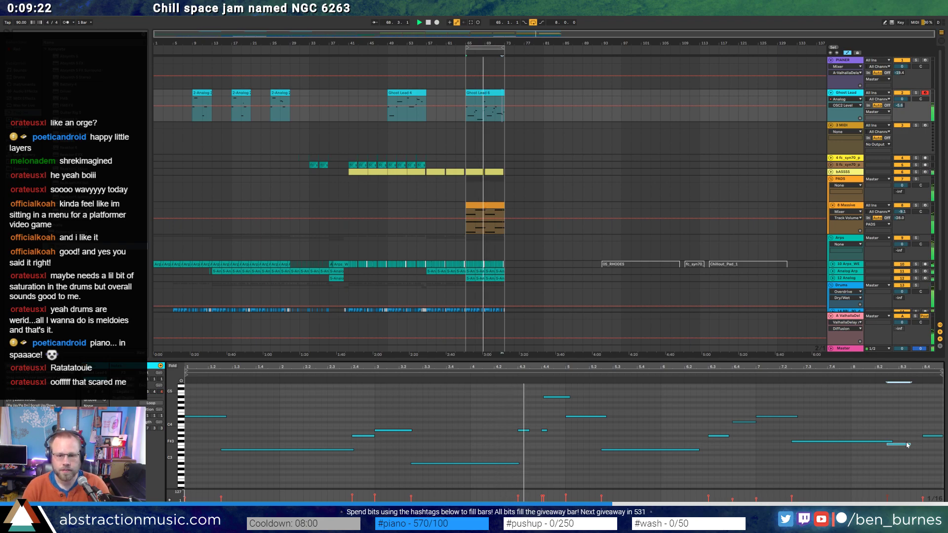
Realign the high note to position 4.4, shift the short note beneath it slightly earlier, and shorten the small note before it.
{"action": "left_click", "coordinate": [553, 397]}
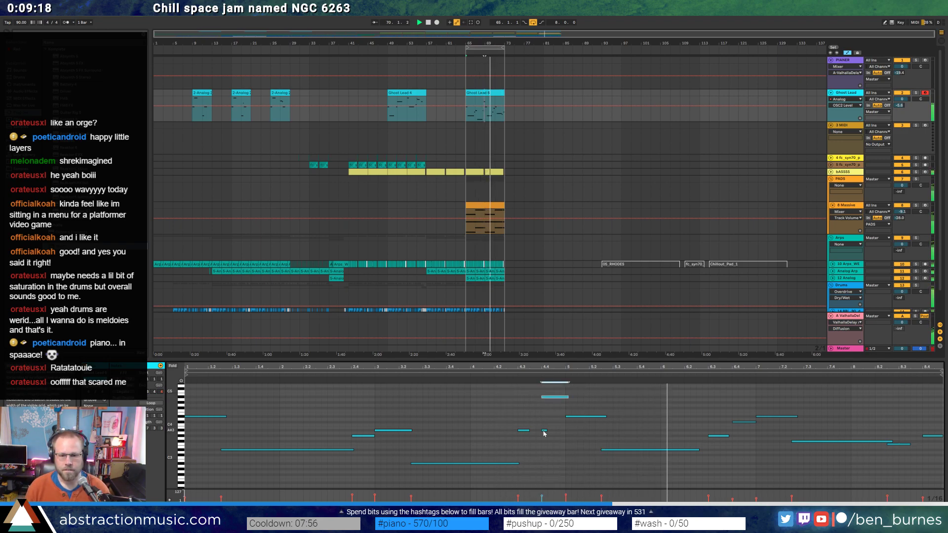
{"action": "left_click_drag", "start_coordinate": [543, 431], "coordinate": [540, 434]}
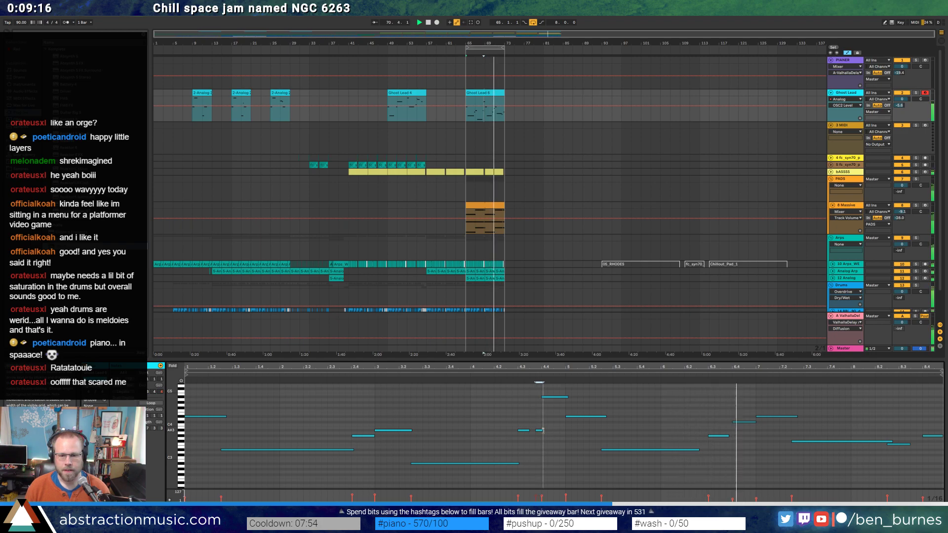
{"action": "left_click", "coordinate": [546, 398]}
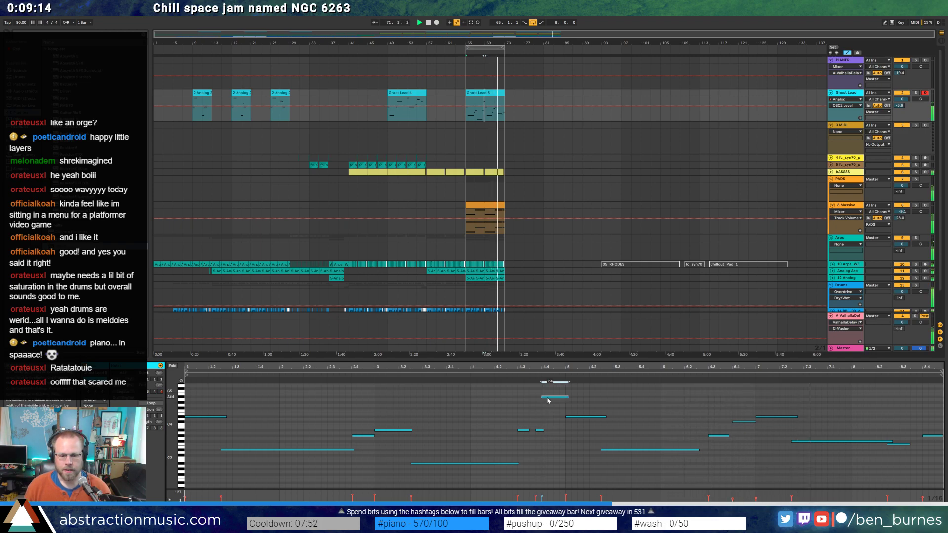
{"action": "left_click", "coordinate": [507, 376]}
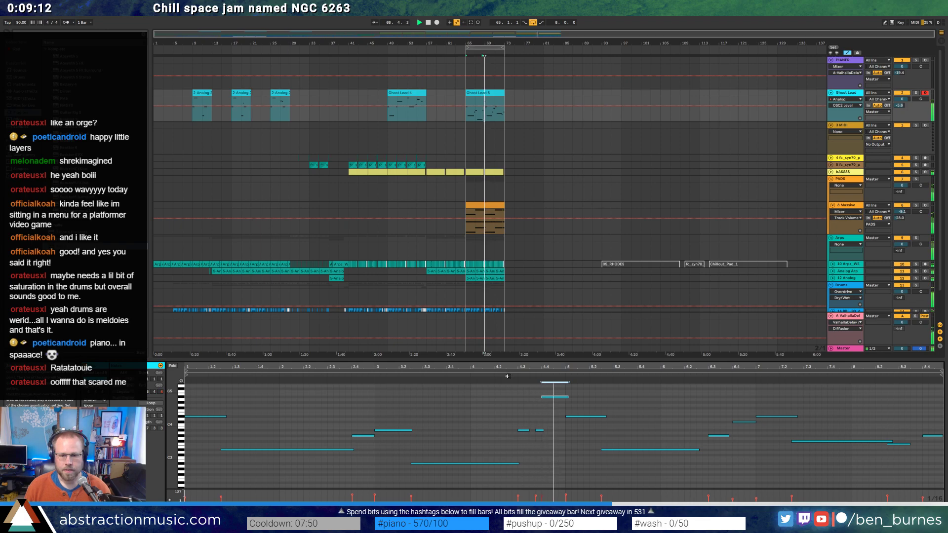
{"action": "left_click", "coordinate": [523, 430]}
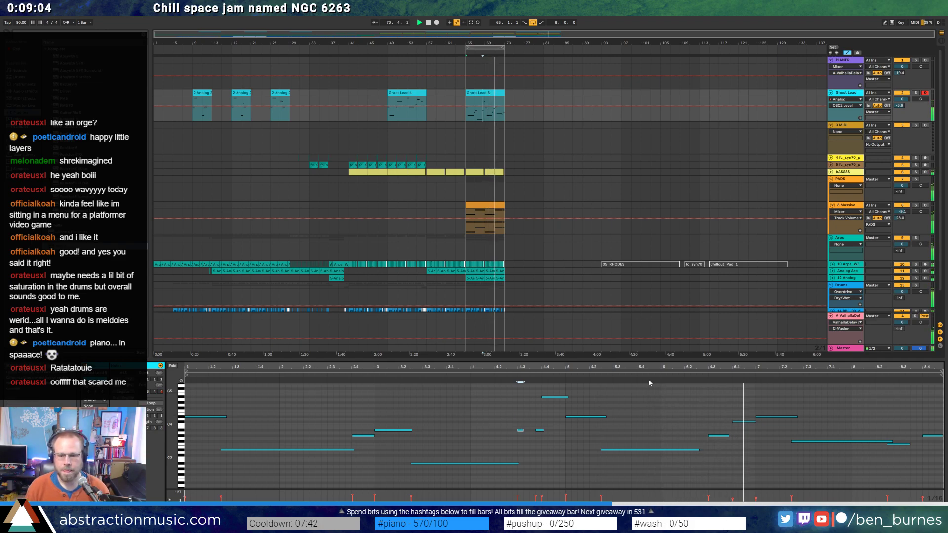
Shorten the long closing note, move the short lower note earlier to follow it, and add a short note just before position 8.4.
{"action": "left_click", "coordinate": [746, 422]}
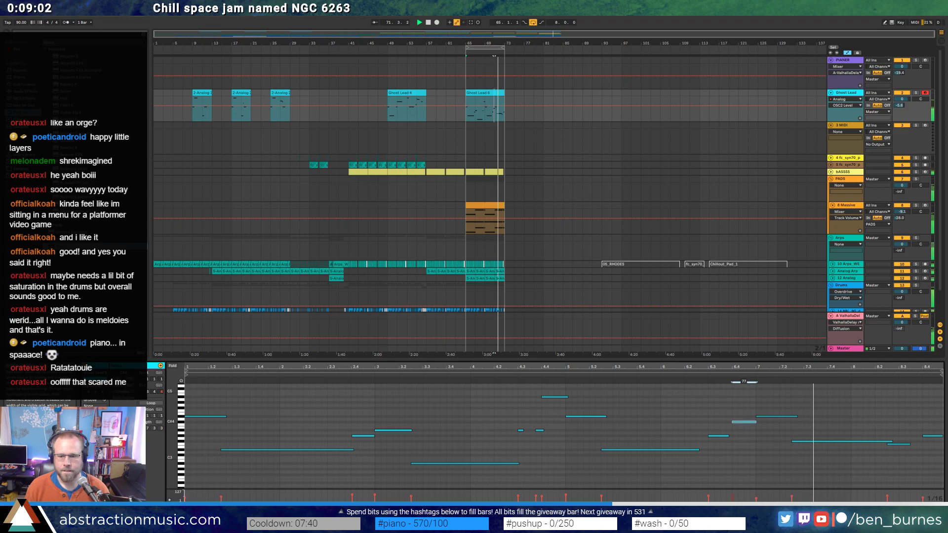
{"action": "left_click", "coordinate": [775, 417]}
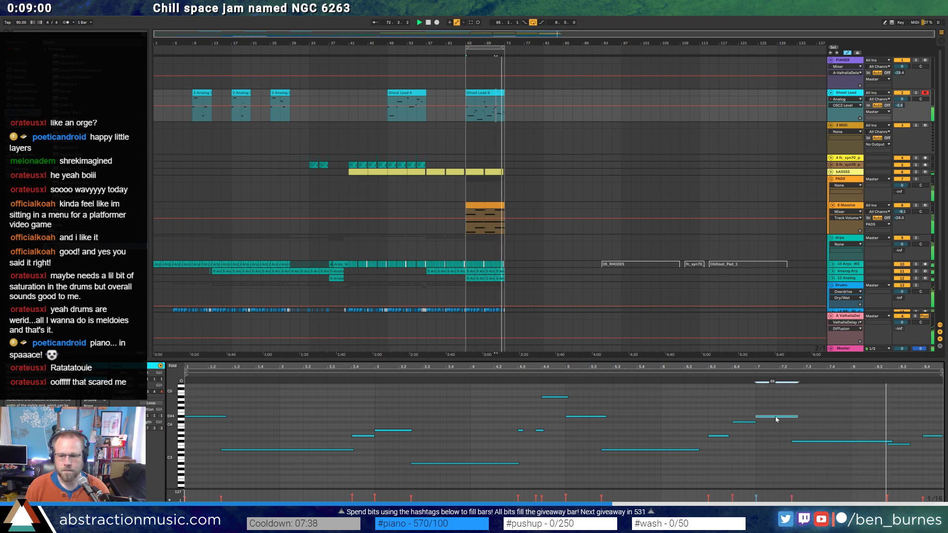
{"action": "left_click", "coordinate": [883, 442]}
{"action": "left_click", "coordinate": [836, 442]}
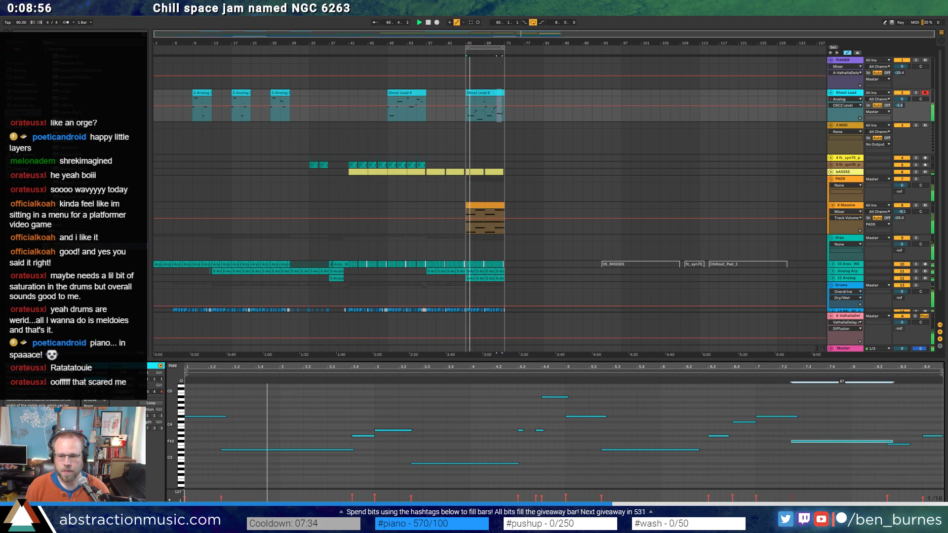
{"action": "left_click_drag", "start_coordinate": [895, 444], "coordinate": [870, 441]}
{"action": "double_click", "coordinate": [919, 441]}
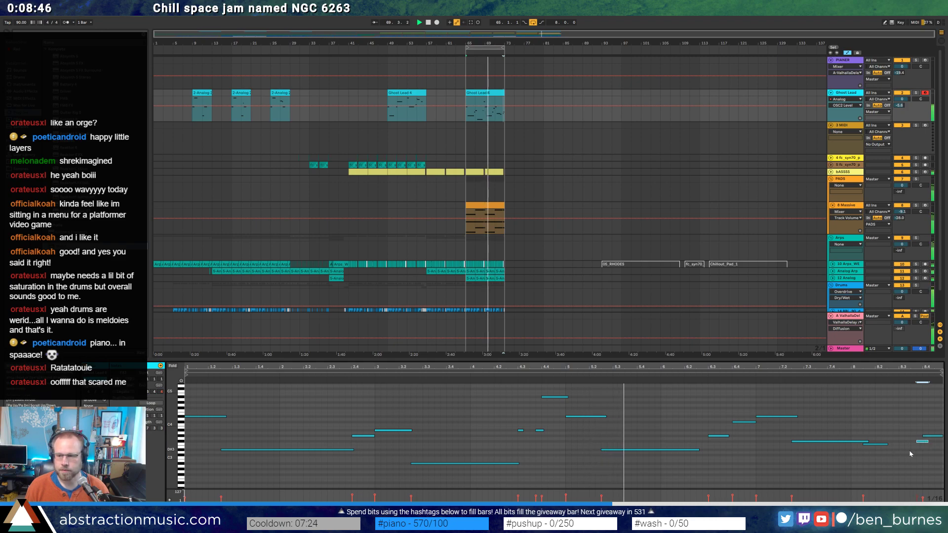
{"action": "left_click", "coordinate": [678, 426]}
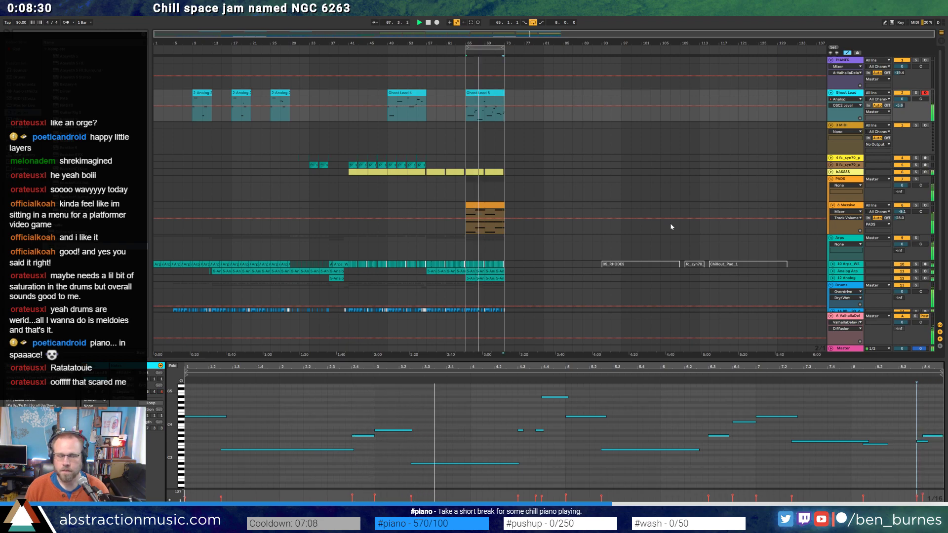
Duplicate the bar 65 Ghost Lead clip and the drum clips from bars 65 to 73 into the next eight bars.
{"action": "left_click", "coordinate": [496, 95]}
{"action": "key", "text": "ctrl+d"}
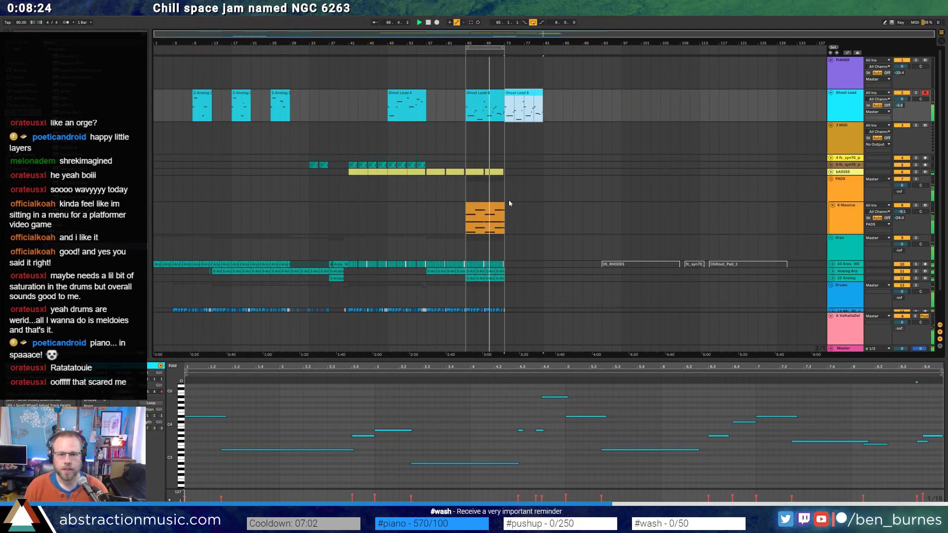
{"action": "scroll", "coordinate": [513, 251], "scroll_direction": "down", "scroll_amount": 2}
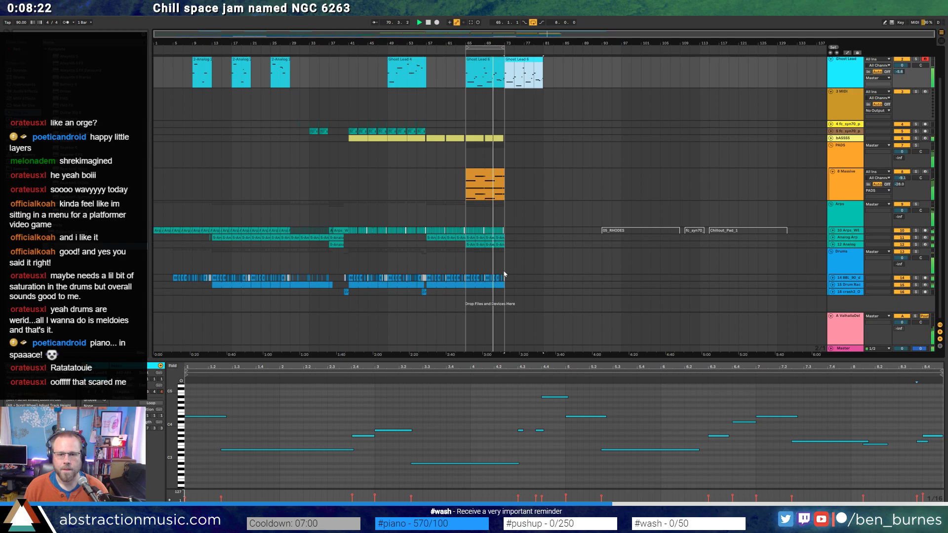
{"action": "left_click_drag", "start_coordinate": [503, 281], "coordinate": [466, 286]}
{"action": "key", "text": "ctrl+d"}
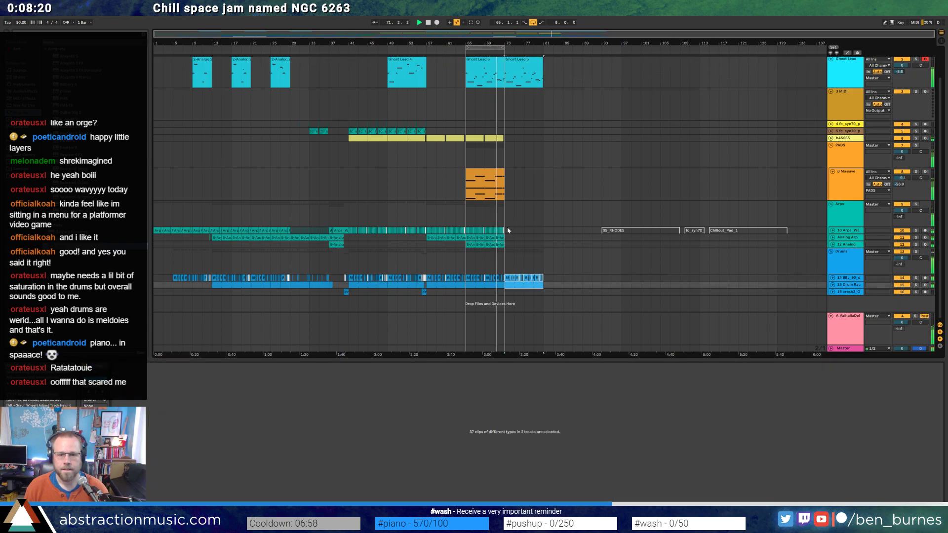
Duplicate the first arp track's clips from bar 65 to bar 73 and move the loop region to start at bar 73.
{"action": "left_click_drag", "start_coordinate": [504, 230], "coordinate": [467, 232]}
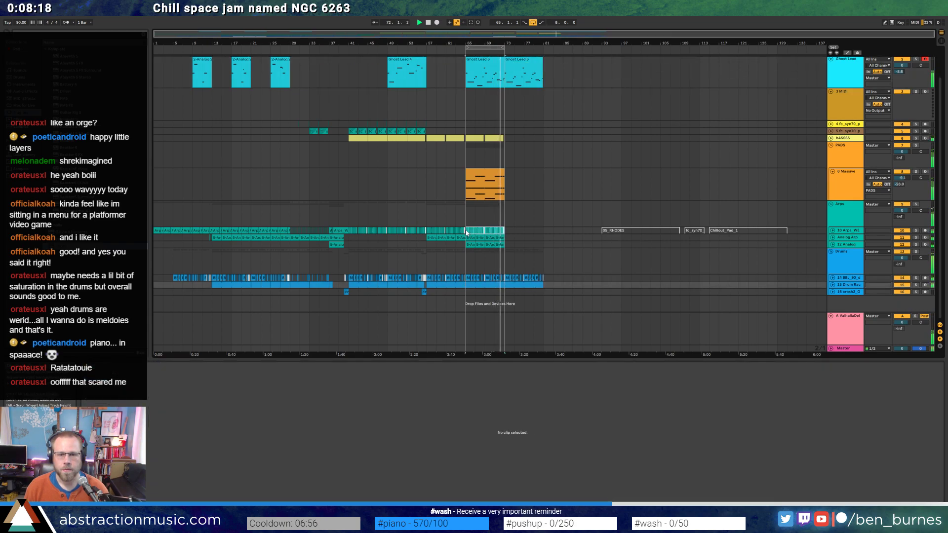
{"action": "key", "text": "ctrl+d"}
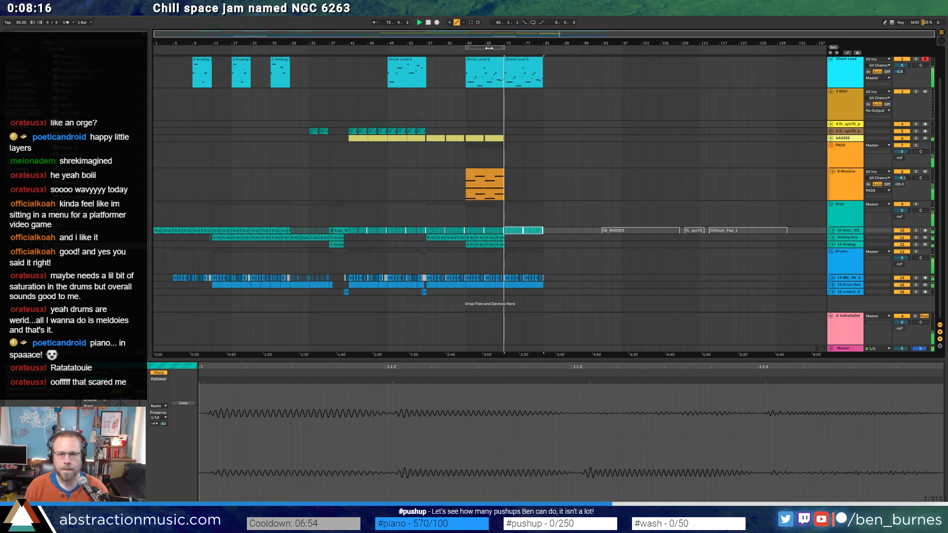
{"action": "left_click_drag", "start_coordinate": [488, 48], "coordinate": [527, 48]}
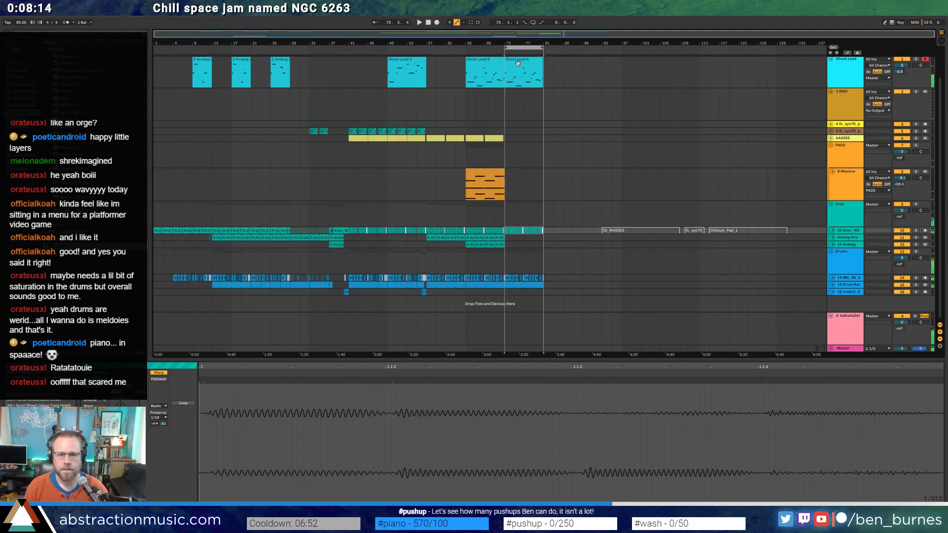
Lower the first note of the duplicated Ghost Lead clip at bar 73 by five semitones.
{"action": "left_click", "coordinate": [517, 63]}
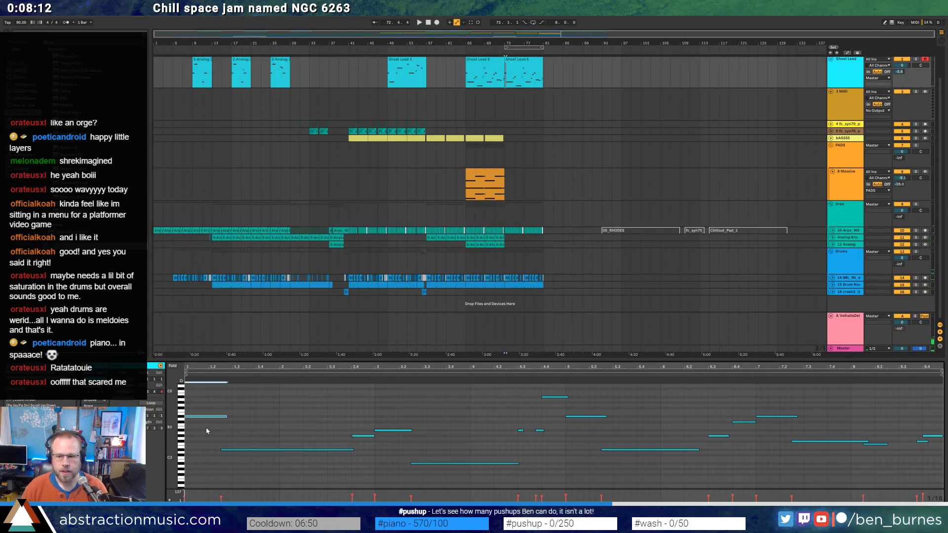
{"action": "key", "text": "Down"}
{"action": "key", "text": "Down"}
{"action": "key", "text": "Down"}
{"action": "key", "text": "Down"}
{"action": "key", "text": "Down"}
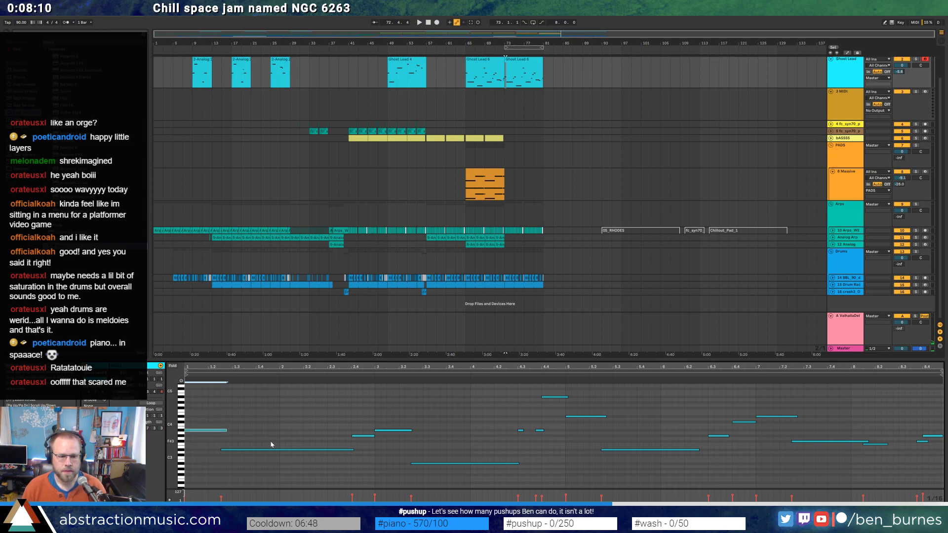
Delay and shorten the note at position 2.4, start the bar 3 note slightly earlier, shorten the preceding long note, and audition the change.
{"action": "left_click", "coordinate": [271, 449]}
{"action": "key", "text": "space"}
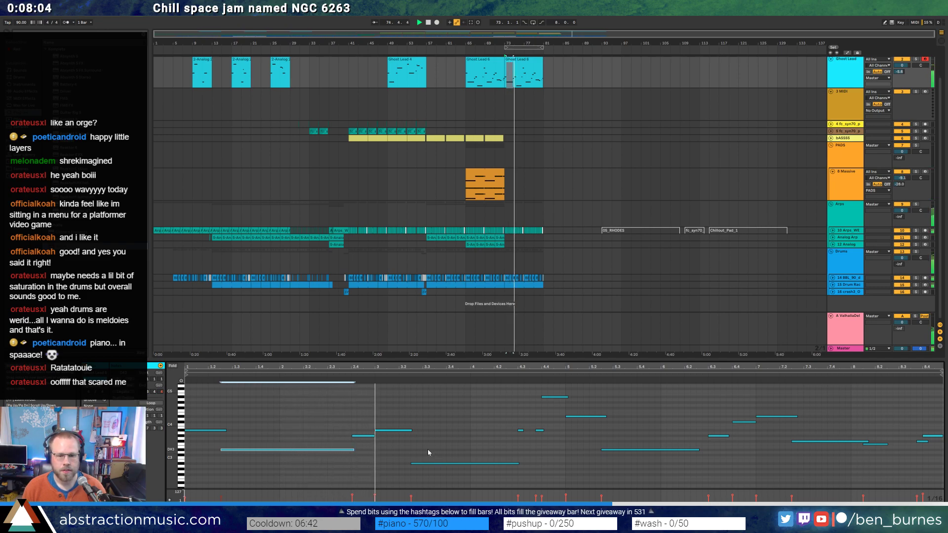
{"action": "left_click", "coordinate": [353, 436]}
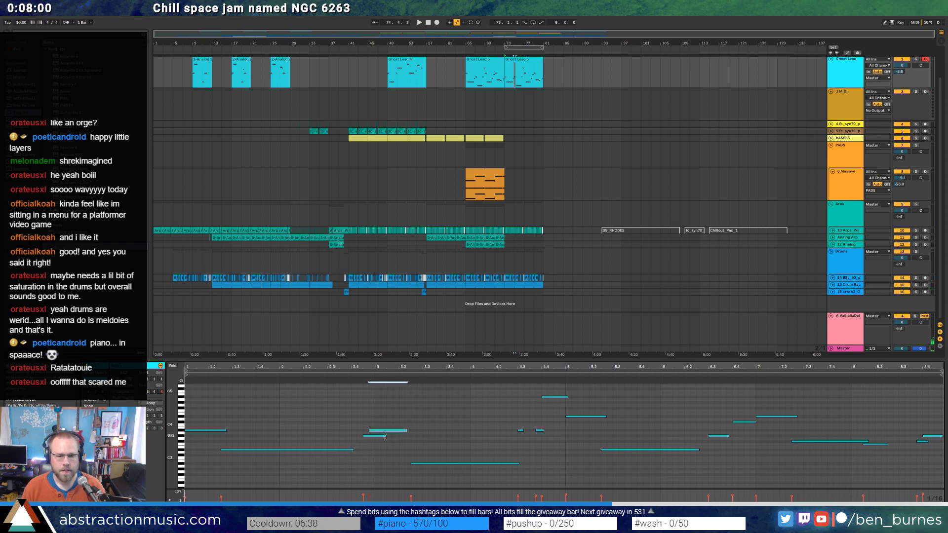
{"action": "left_click_drag", "start_coordinate": [351, 450], "coordinate": [344, 456]}
{"action": "key", "text": "space"}
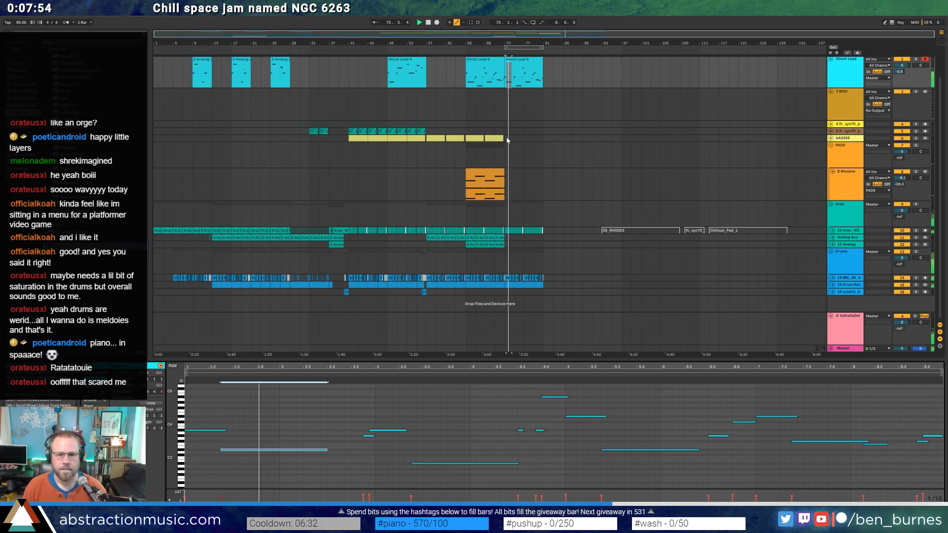
Duplicate the bass clips from bars 65 to 73 into the next eight bars.
{"action": "left_click", "coordinate": [467, 140]}
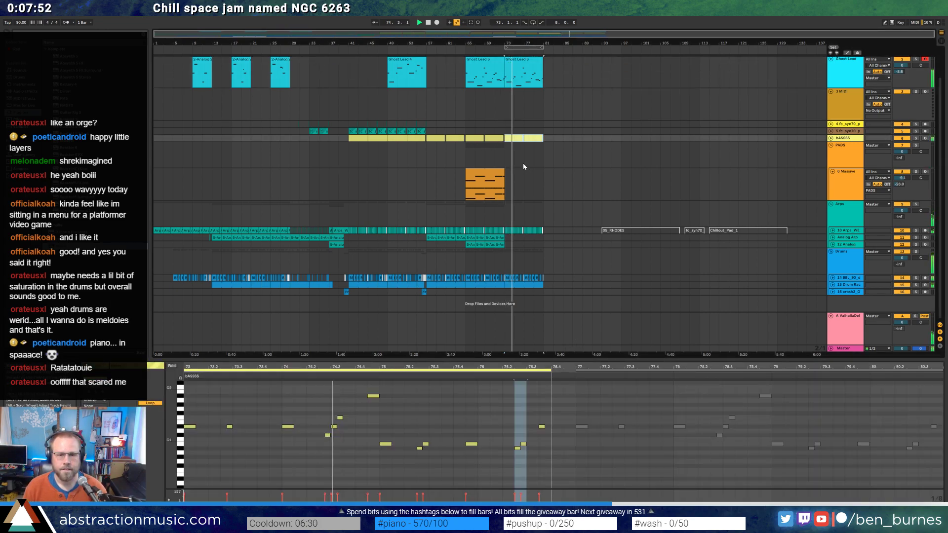
In the Ghost Lead clip at bar 73, delay the bar 3 note slightly and lengthen the short note before it.
{"action": "left_click", "coordinate": [523, 60]}
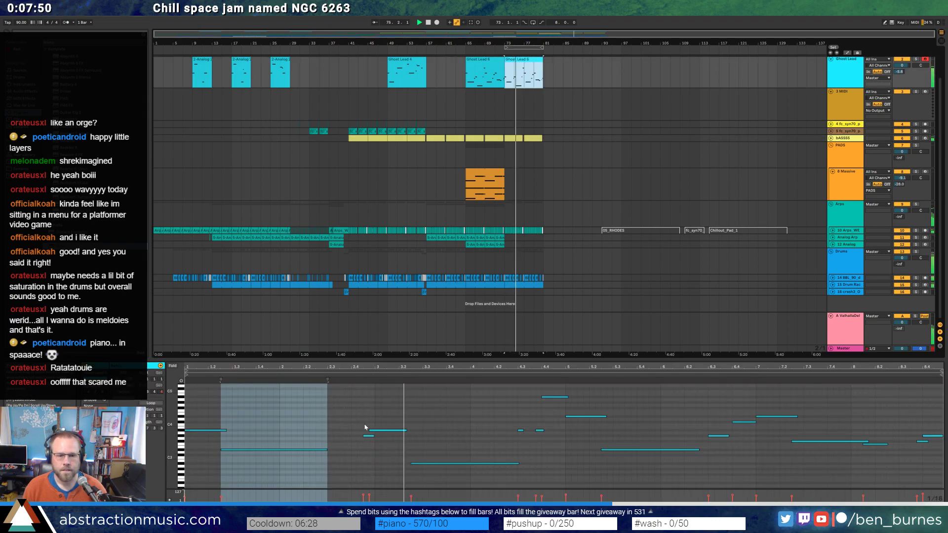
{"action": "left_click", "coordinate": [388, 430]}
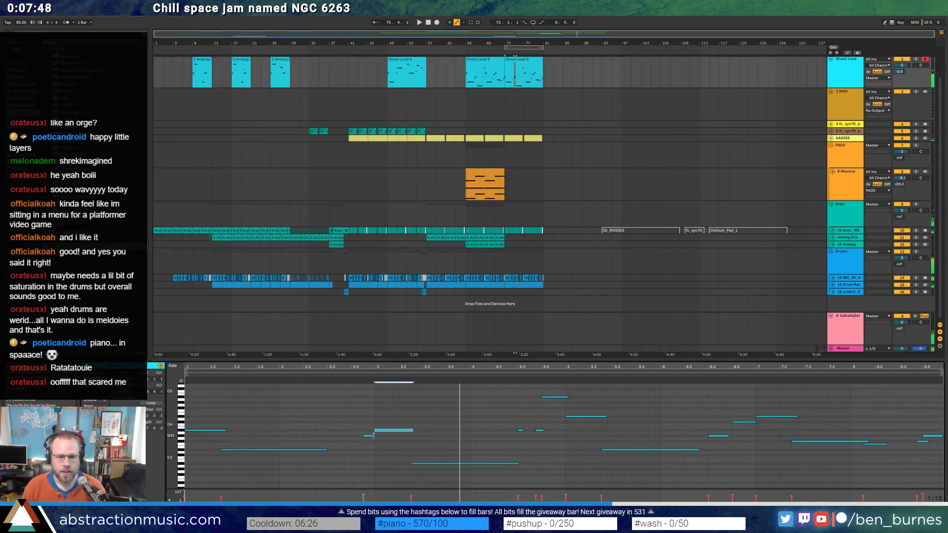
{"action": "scroll", "coordinate": [548, 99], "scroll_direction": "up", "scroll_amount": 5}
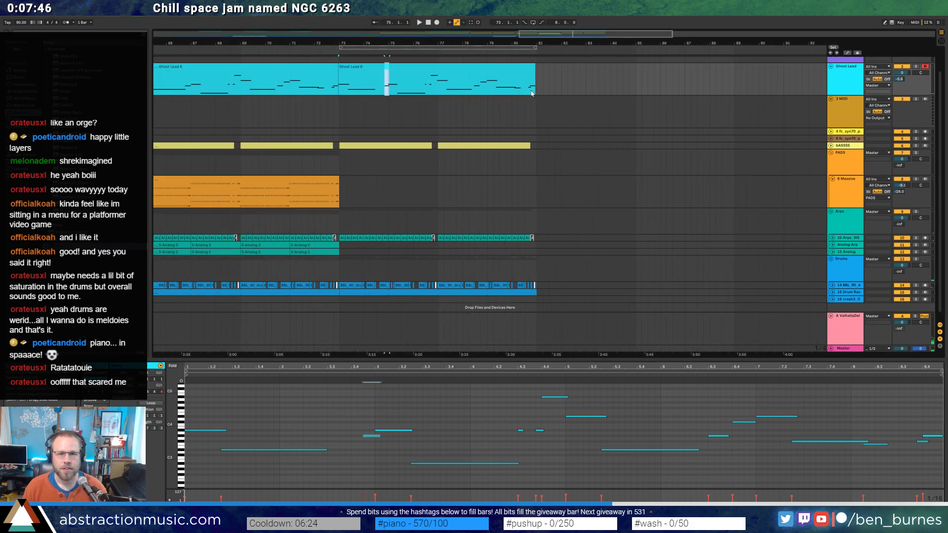
Audition the edited Ghost Lead clip from bar 73.
{"action": "left_click", "coordinate": [345, 68]}
{"action": "key", "text": "space"}
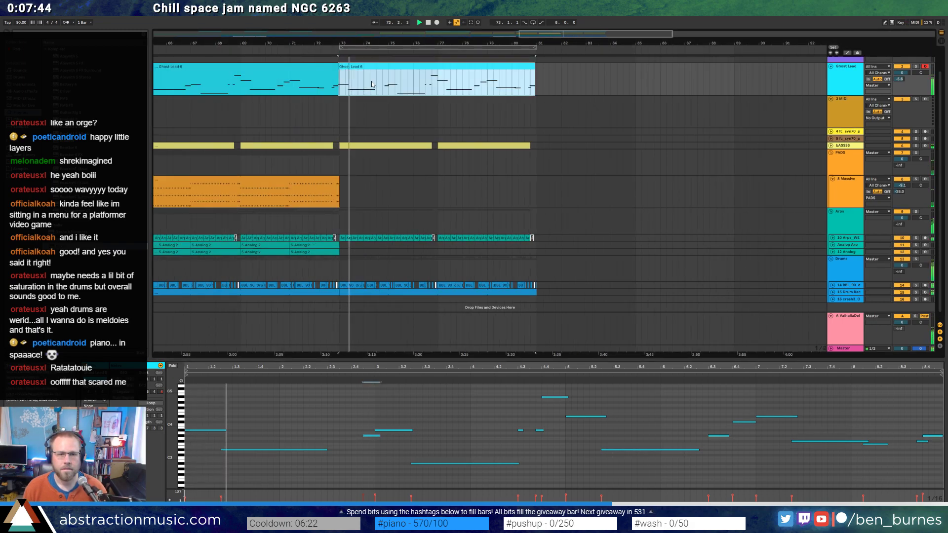
{"action": "scroll", "coordinate": [328, 73], "scroll_direction": "up", "scroll_amount": 3}
{"action": "left_click_drag", "start_coordinate": [292, 68], "coordinate": [296, 68]}
{"action": "key", "text": "space"}
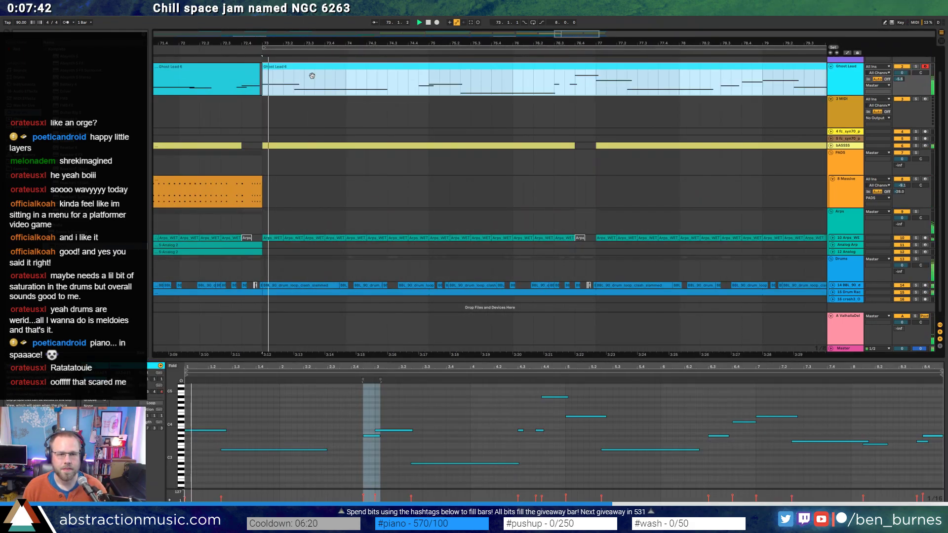
{"action": "left_click", "coordinate": [410, 402]}
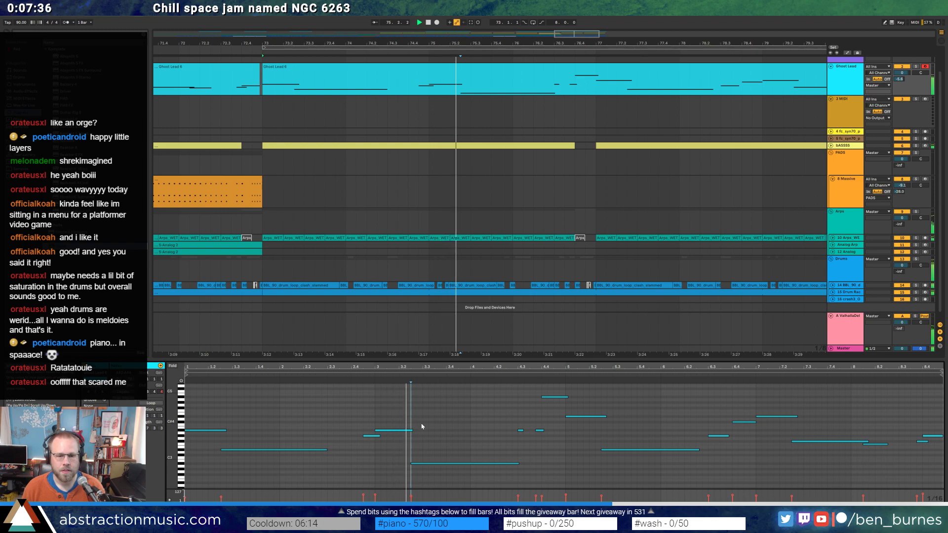
Raise the short note at 4.3 to the bar 5 note's pitch and trim the ends of the low bar 3 note and the bar 5 note.
{"action": "left_click_drag", "start_coordinate": [513, 370], "coordinate": [537, 423]}
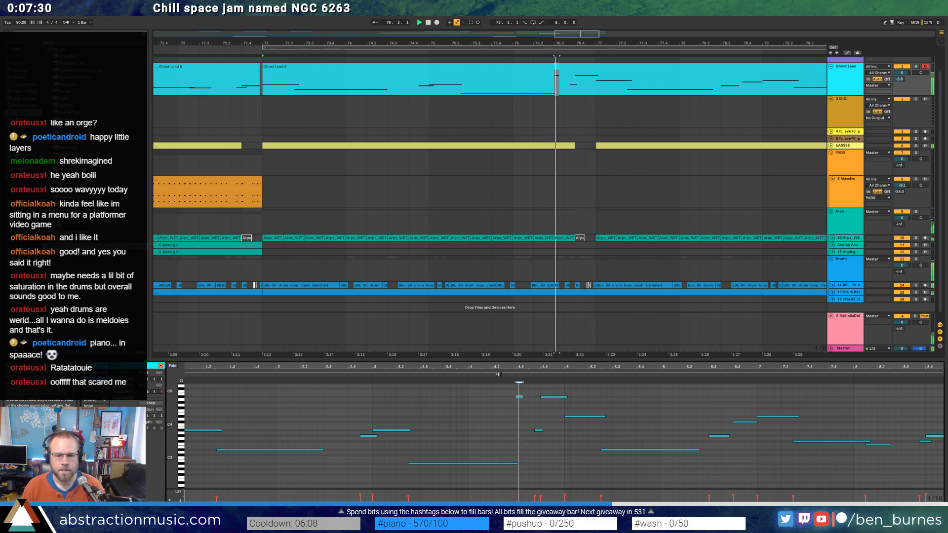
{"action": "left_click_drag", "start_coordinate": [515, 394], "coordinate": [515, 416]}
{"action": "left_click_drag", "start_coordinate": [515, 464], "coordinate": [506, 464]}
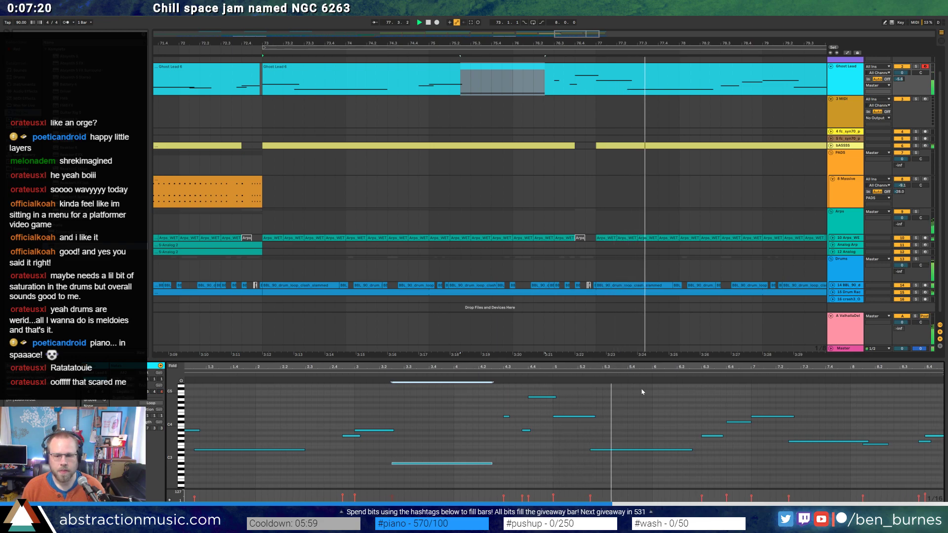
{"action": "left_click", "coordinate": [595, 417]}
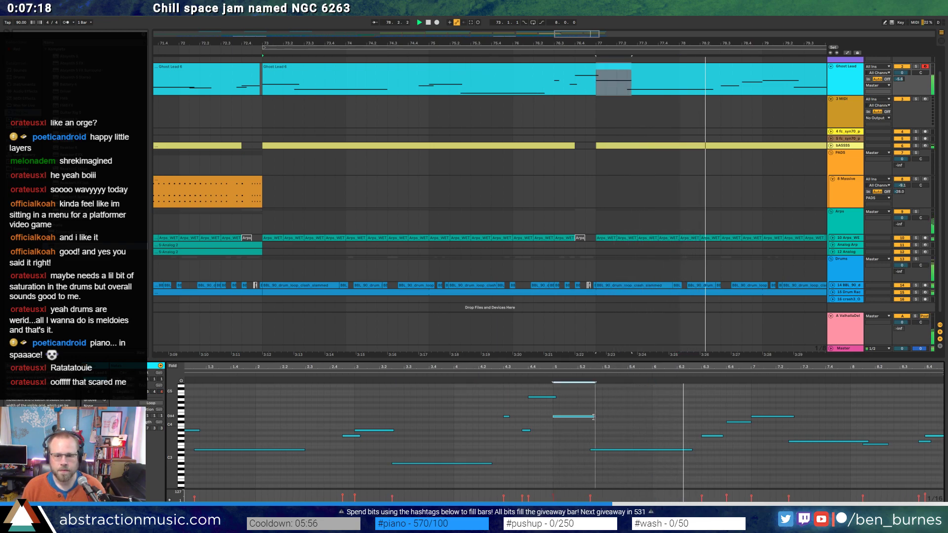
{"action": "left_click", "coordinate": [639, 413]}
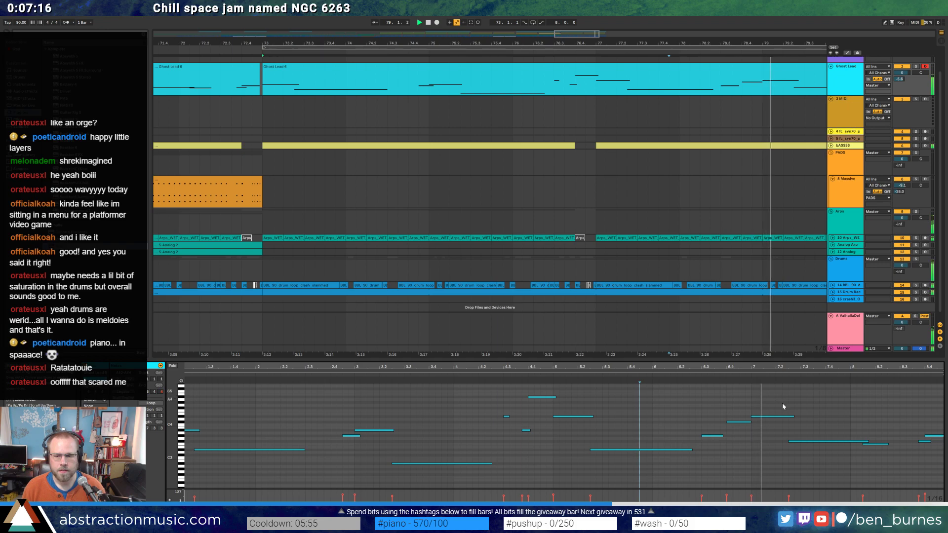
Extend the Ghost Lead note at bar 7 to about 8.4 and delete the lower notes that follow it.
{"action": "left_click_drag", "start_coordinate": [784, 417], "coordinate": [920, 421]}
{"action": "key", "text": "ctrl+z"}
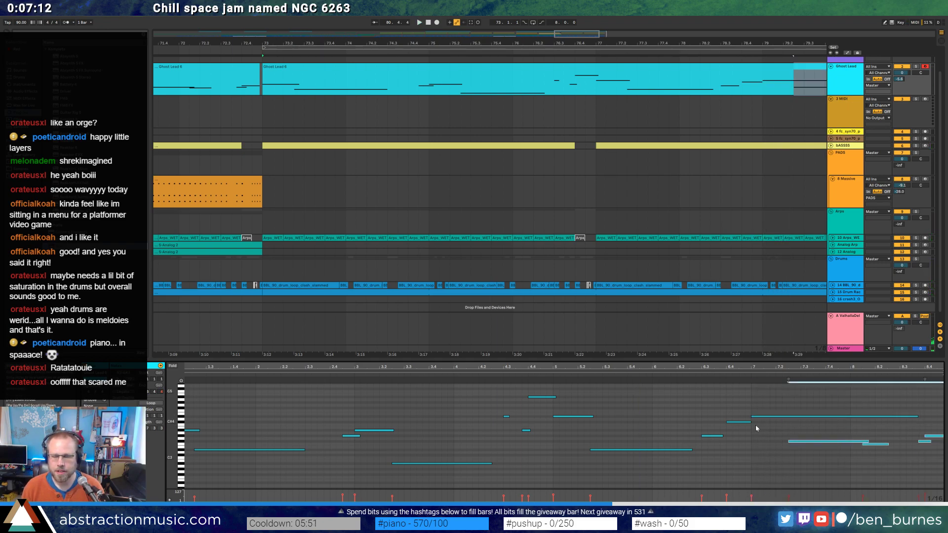
{"action": "left_click", "coordinate": [788, 407]}
Extend the Massive pad clip from bar 73 to bar 81.
{"action": "key", "text": "shift+Tab"}
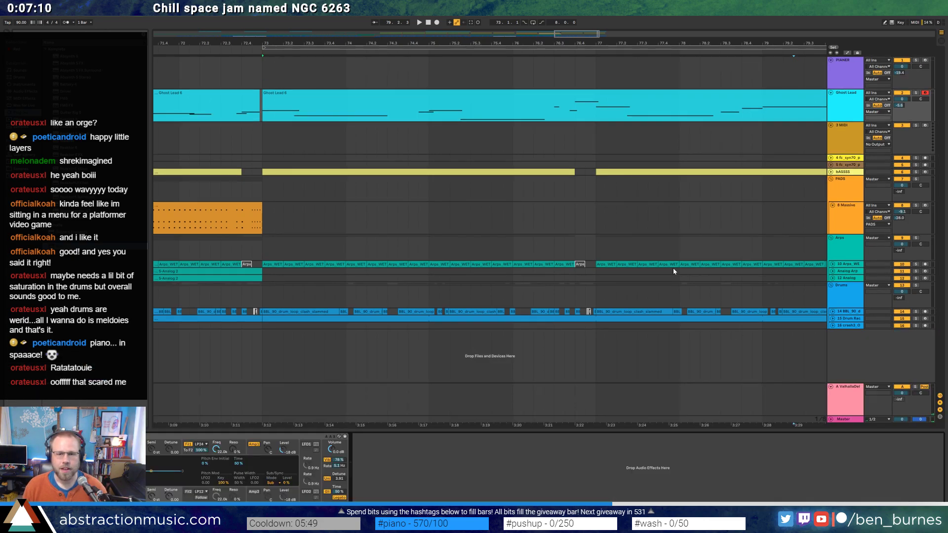
{"action": "scroll", "coordinate": [612, 232], "scroll_direction": "down", "scroll_amount": 5}
{"action": "left_click", "coordinate": [491, 209]}
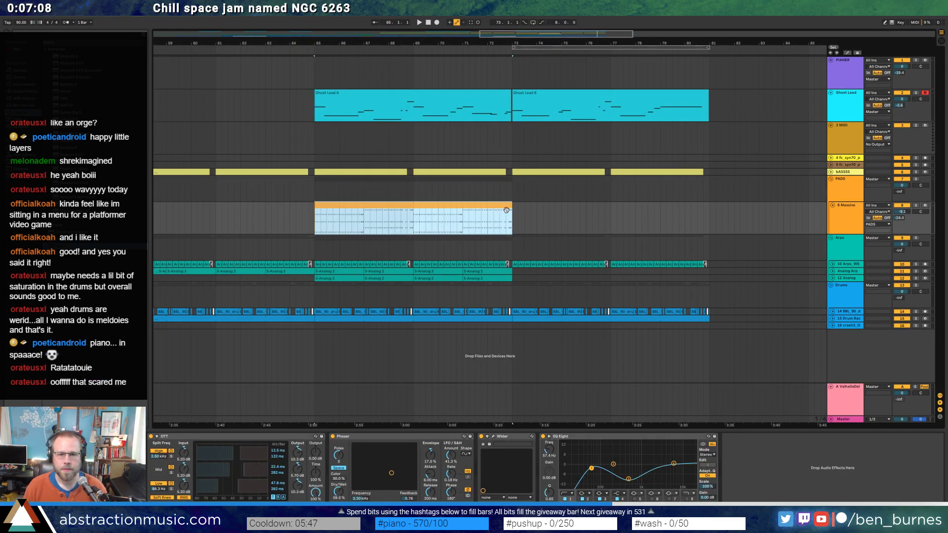
{"action": "left_click_drag", "start_coordinate": [511, 208], "coordinate": [708, 218]}
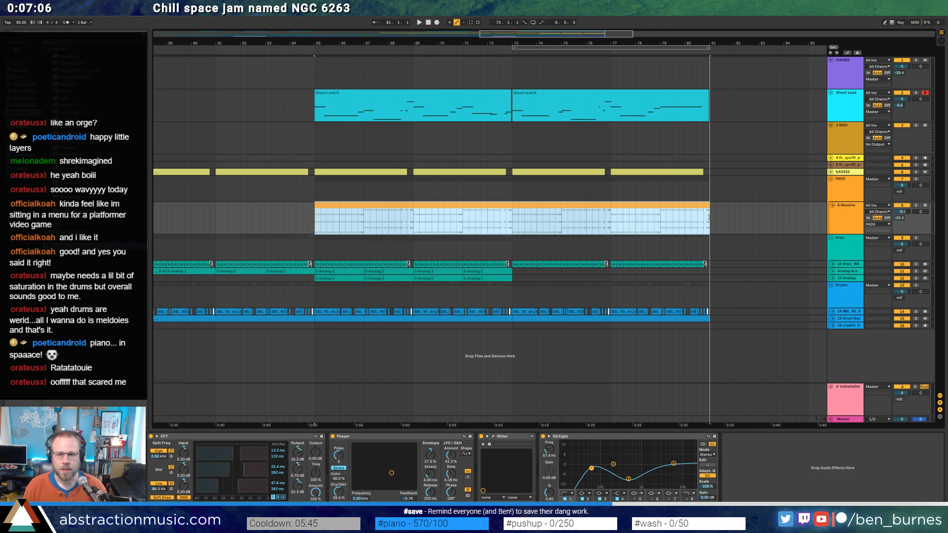
Show the Massive track's Filter 1 cutoff automation and ramp it down from bar 73 to zero at bar 77.
{"action": "key", "text": "a"}
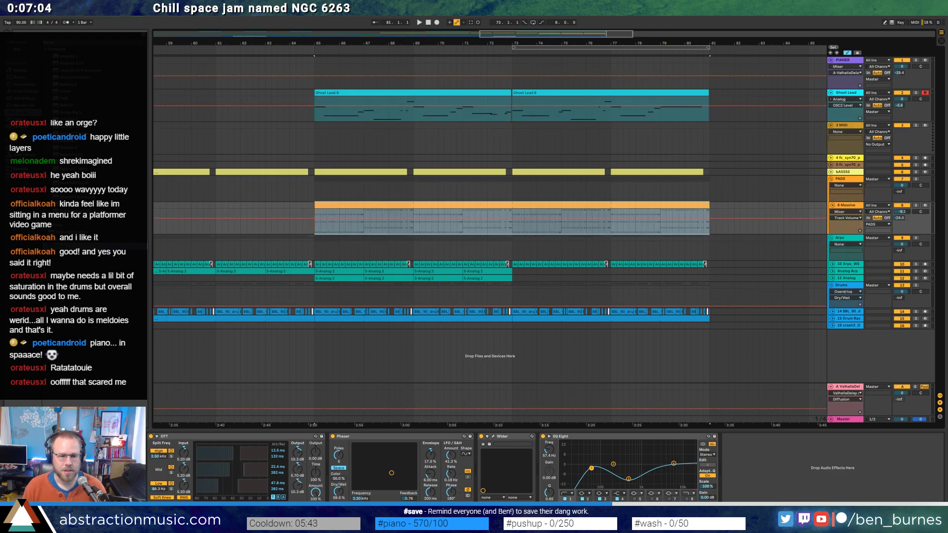
{"action": "key", "text": "ctrl+alt+p"}
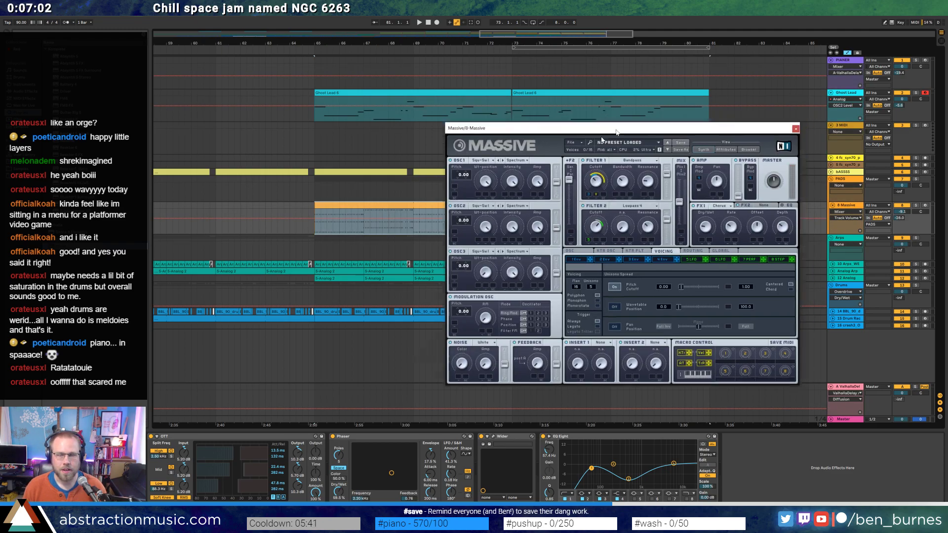
{"action": "left_click_drag", "start_coordinate": [626, 124], "coordinate": [310, 151]}
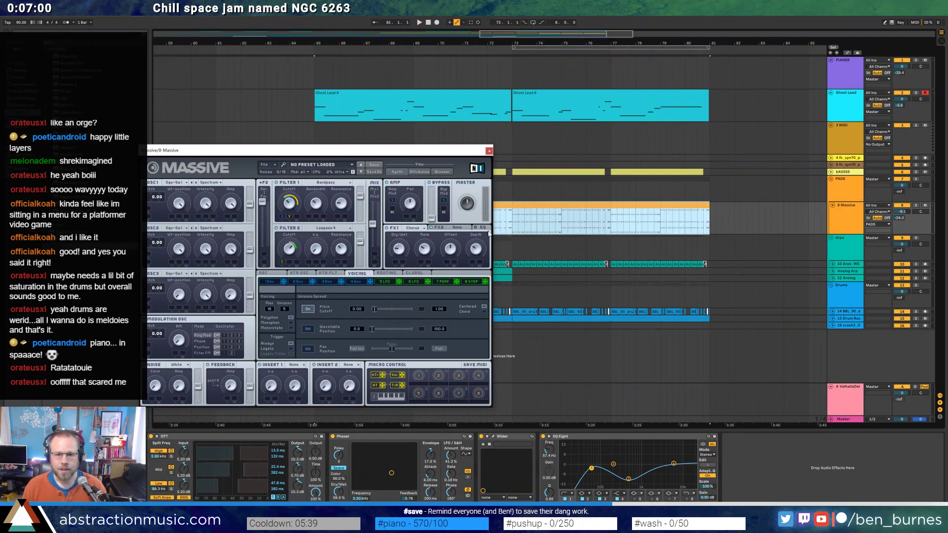
{"action": "left_click", "coordinate": [599, 224]}
{"action": "left_click", "coordinate": [612, 230]}
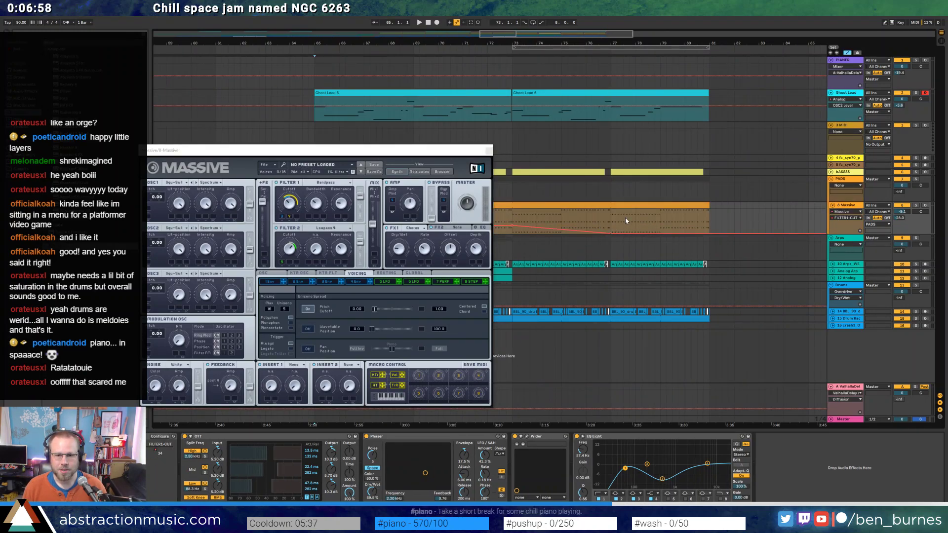
Try ending the Massive pad clip at bar 77 and audition it from bar 73.
{"action": "key", "text": "Delete"}
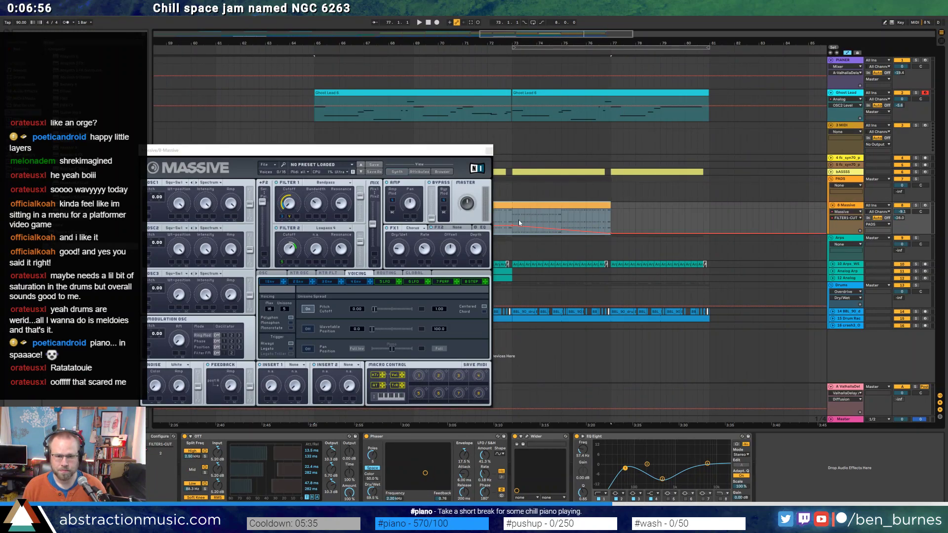
{"action": "left_click", "coordinate": [508, 212]}
{"action": "key", "text": "space"}
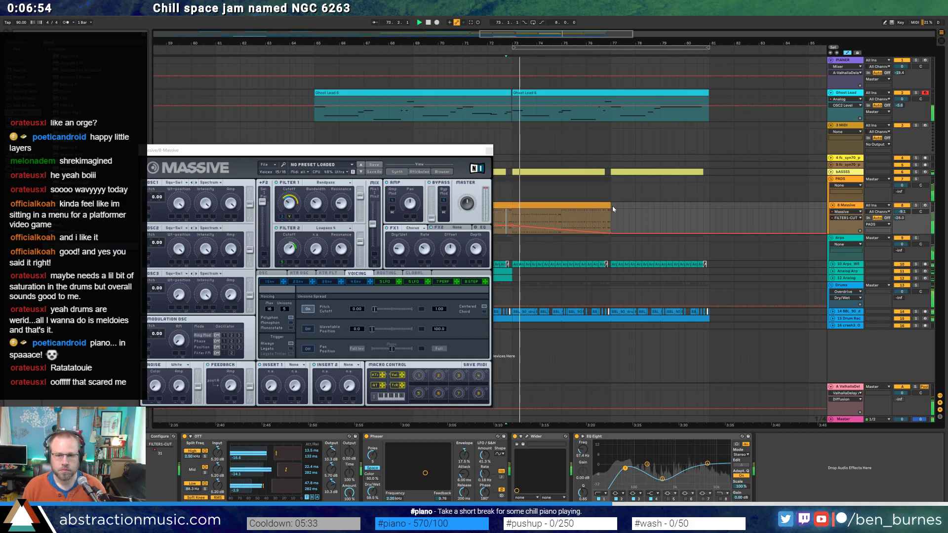
{"action": "key", "text": "ctrl+z"}
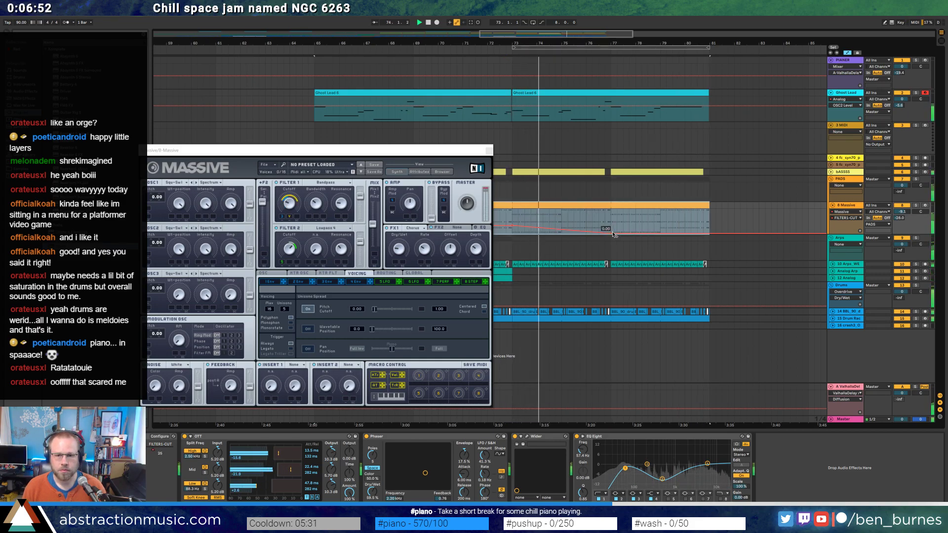
Stretch the Filter 1 cutoff ramp so it reaches zero at bar 81, and hide the Massive plug-in window.
{"action": "left_click", "coordinate": [612, 236]}
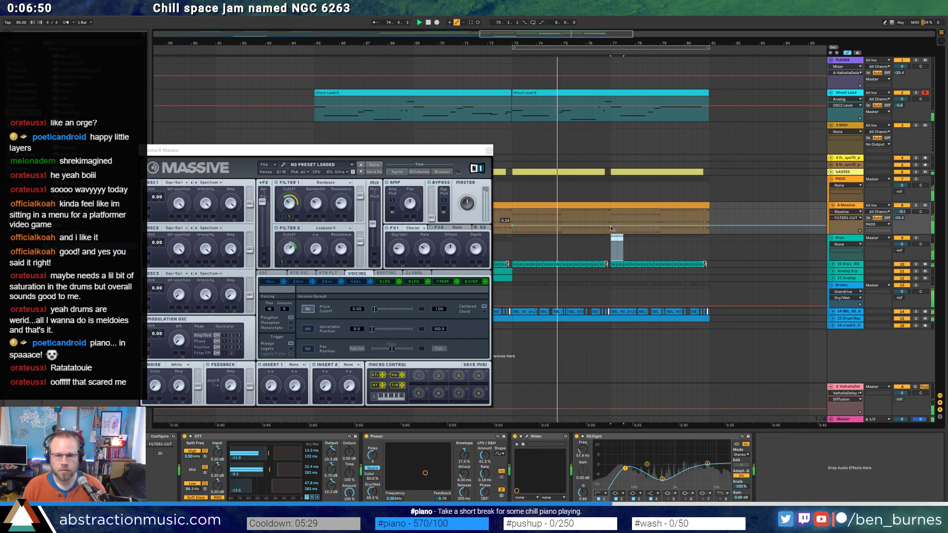
{"action": "left_click", "coordinate": [680, 221]}
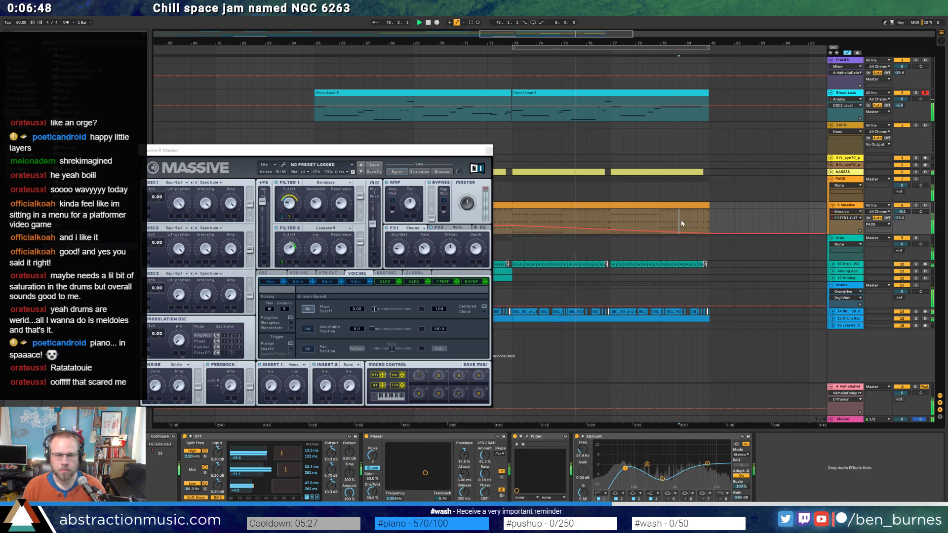
{"action": "key", "text": "ctrl+alt+p"}
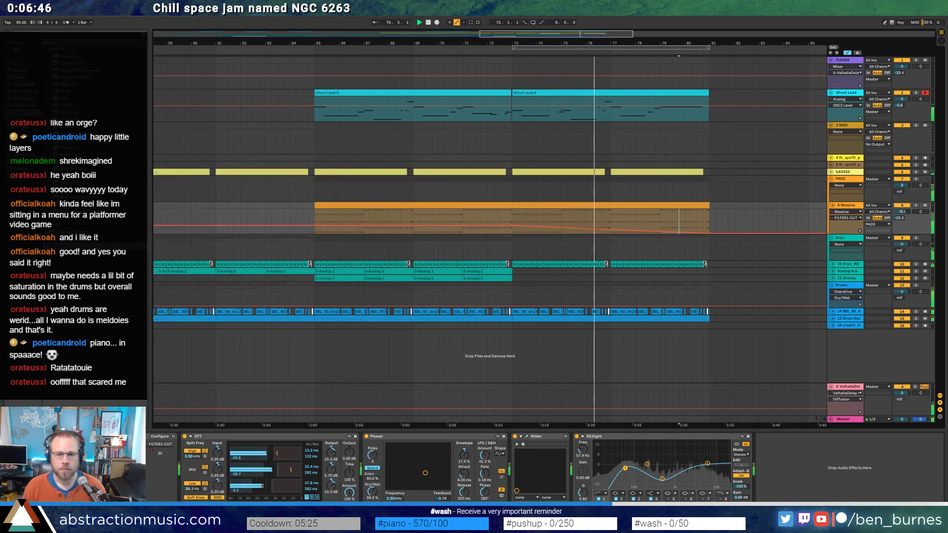
Unfold the Analog Arp track and duplicate the last two clips of the 12 Analog track twice to fill bars 73 to 81.
{"action": "key", "text": "minus"}
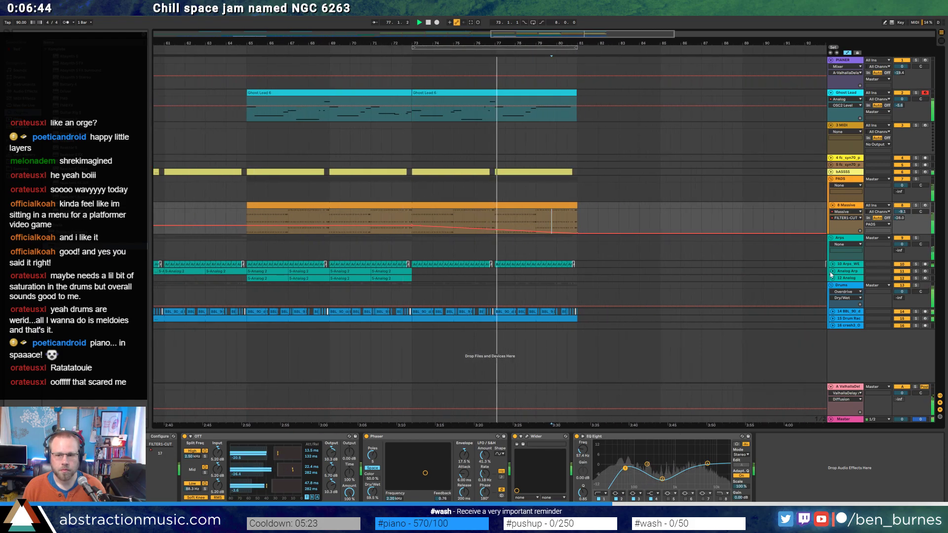
{"action": "left_click", "coordinate": [831, 272]}
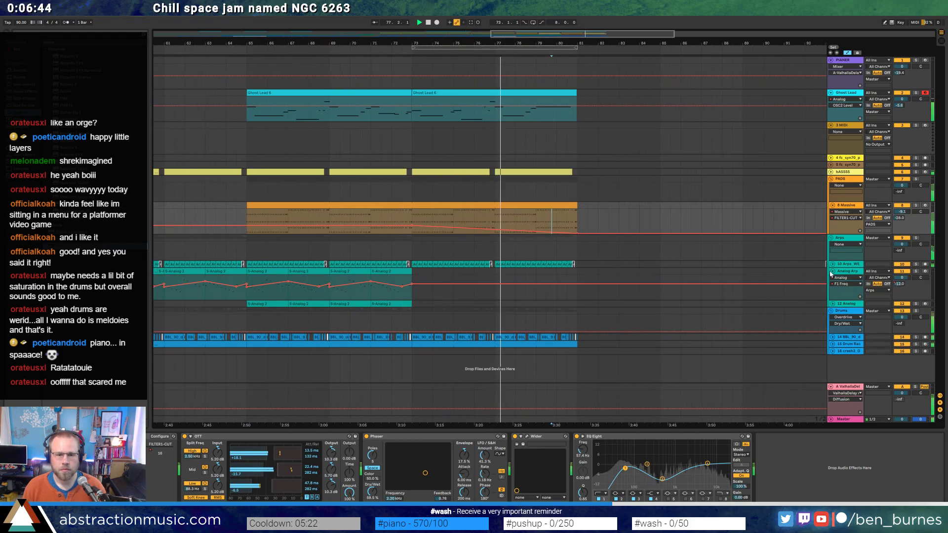
{"action": "left_click", "coordinate": [420, 304]}
{"action": "left_click", "coordinate": [391, 304]}
{"action": "left_click", "coordinate": [349, 304], "text": "shift"}
{"action": "key", "text": "ctrl+d"}
{"action": "key", "text": "ctrl+d"}
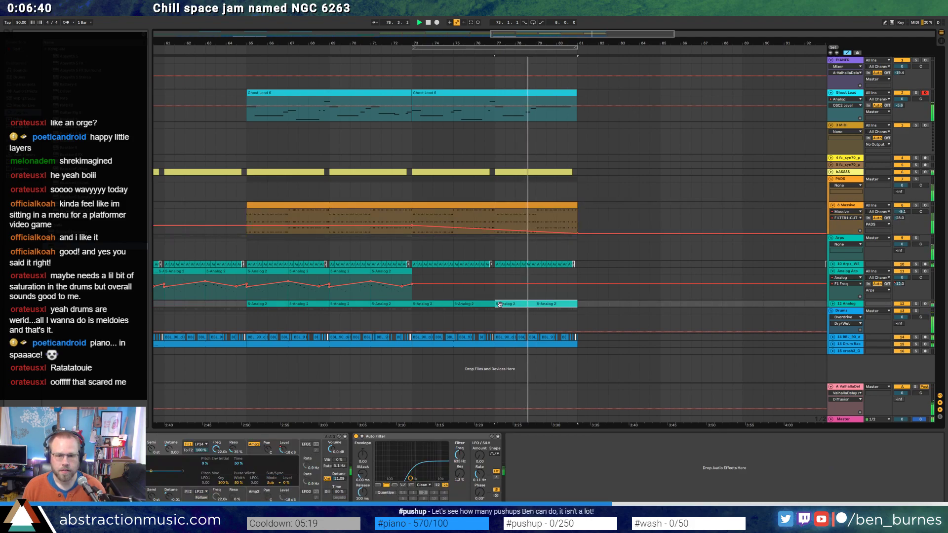
Lower the Analog Arp track's F1 Freq automation point at bar 73 to 30.
{"action": "left_click", "coordinate": [412, 284]}
{"action": "left_click_drag", "start_coordinate": [412, 284], "coordinate": [412, 299]}
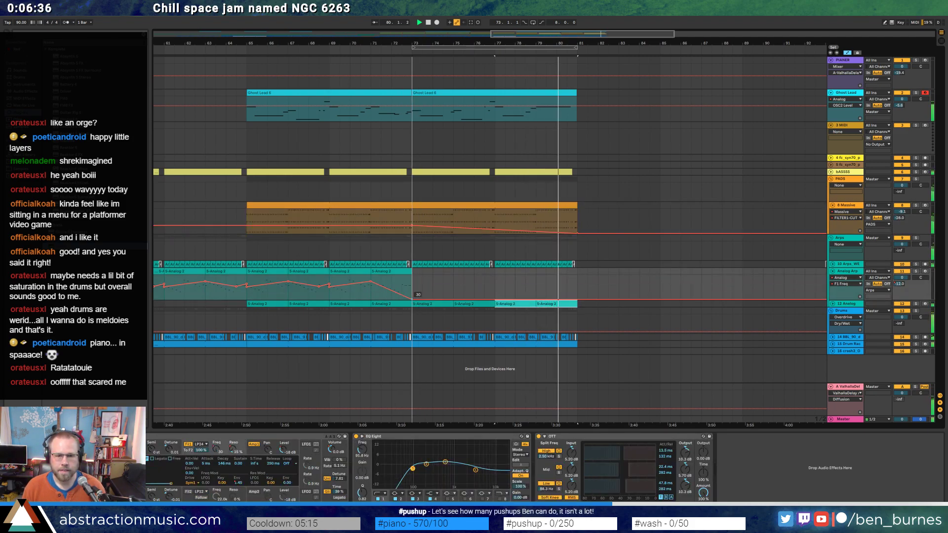
{"action": "left_click", "coordinate": [535, 283]}
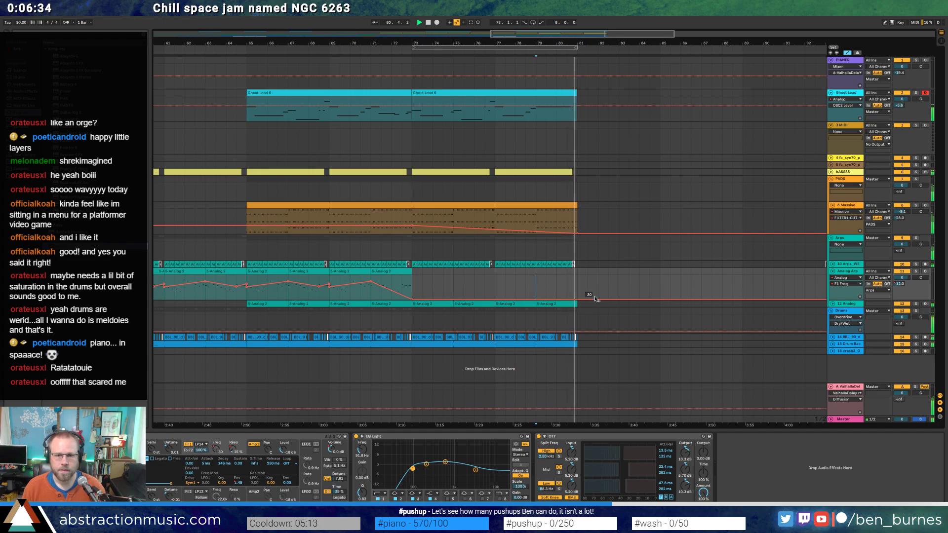
Extend the second Ghost Lead clip to about the middle of bar 82 and lengthen its final note into the clip's bar 9.
{"action": "left_click_drag", "start_coordinate": [576, 93], "coordinate": [607, 94]}
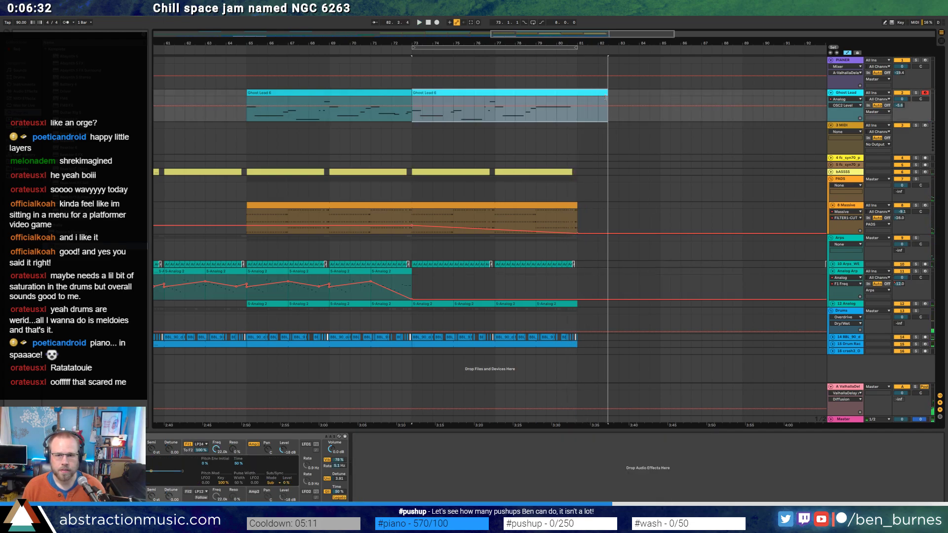
{"action": "double_click", "coordinate": [595, 93]}
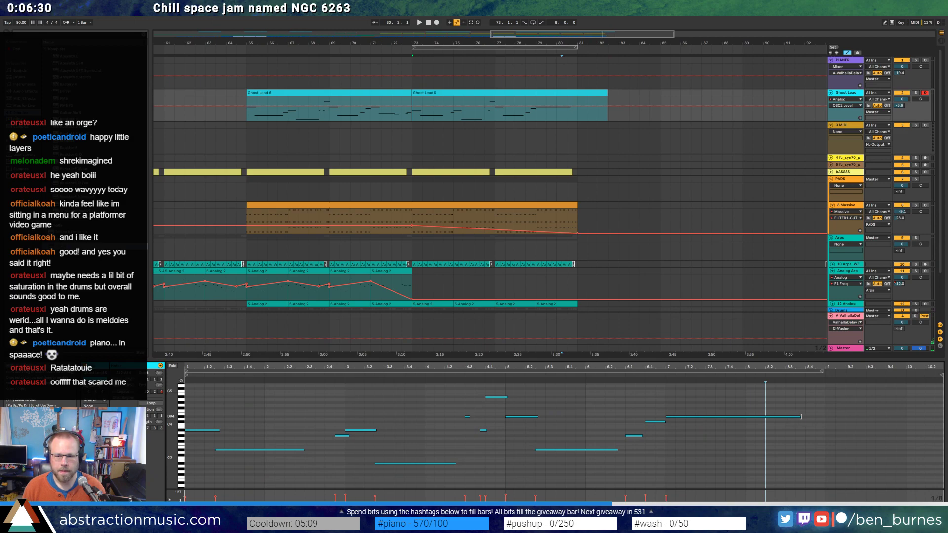
{"action": "left_click_drag", "start_coordinate": [801, 416], "coordinate": [849, 416]}
{"action": "left_click", "coordinate": [846, 430]}
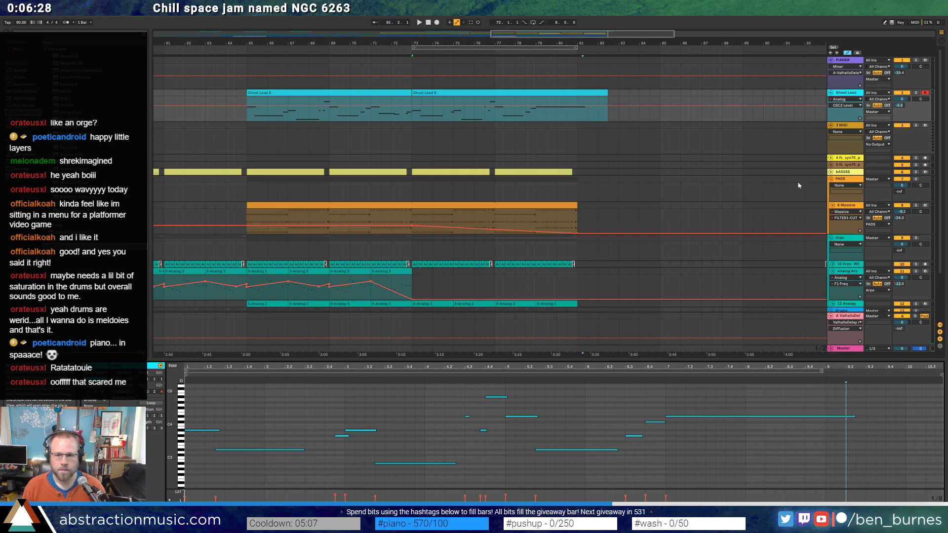
Show the whole arrangement and unfold the drum loop and drum rack tracks to display their automation.
{"action": "left_click", "coordinate": [619, 219]}
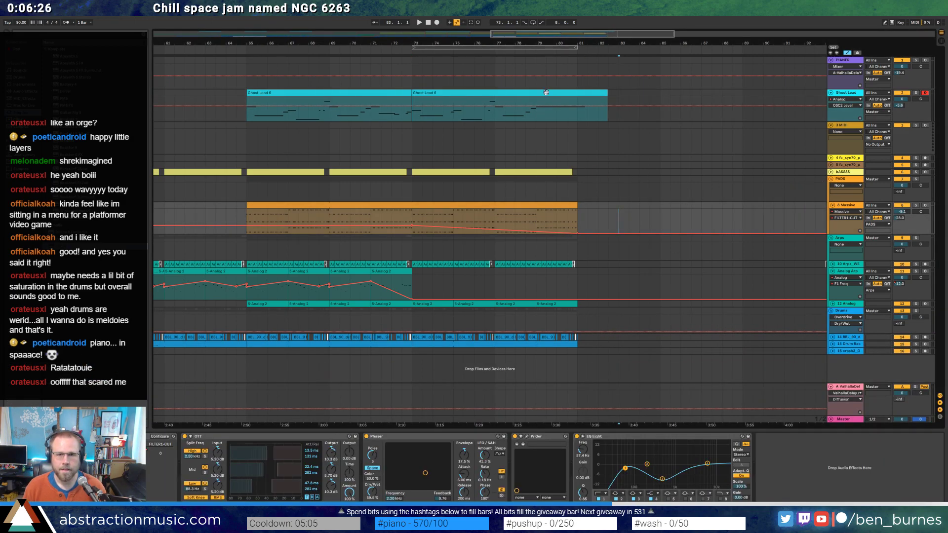
{"action": "left_click_drag", "start_coordinate": [565, 37], "coordinate": [464, 35]}
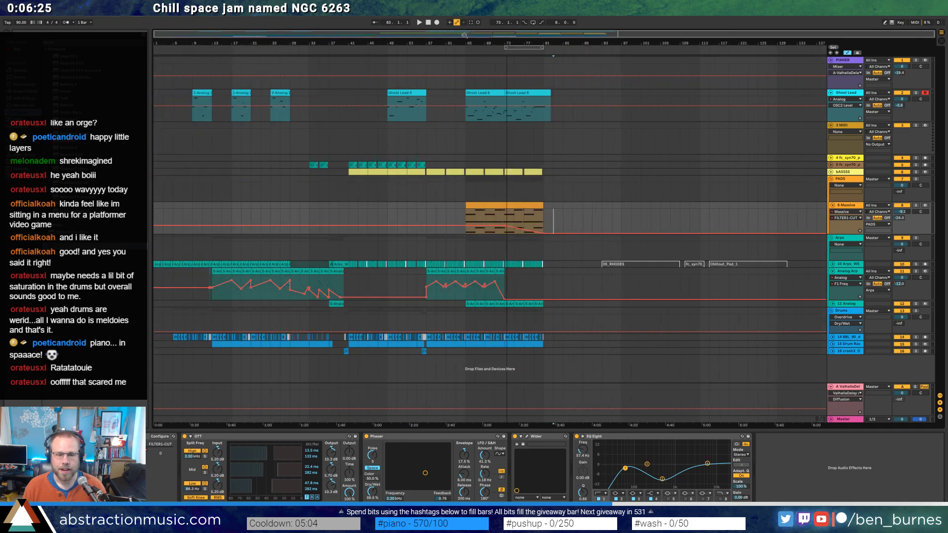
{"action": "left_click", "coordinate": [832, 344]}
{"action": "scroll", "coordinate": [340, 355], "scroll_direction": "down", "scroll_amount": 2}
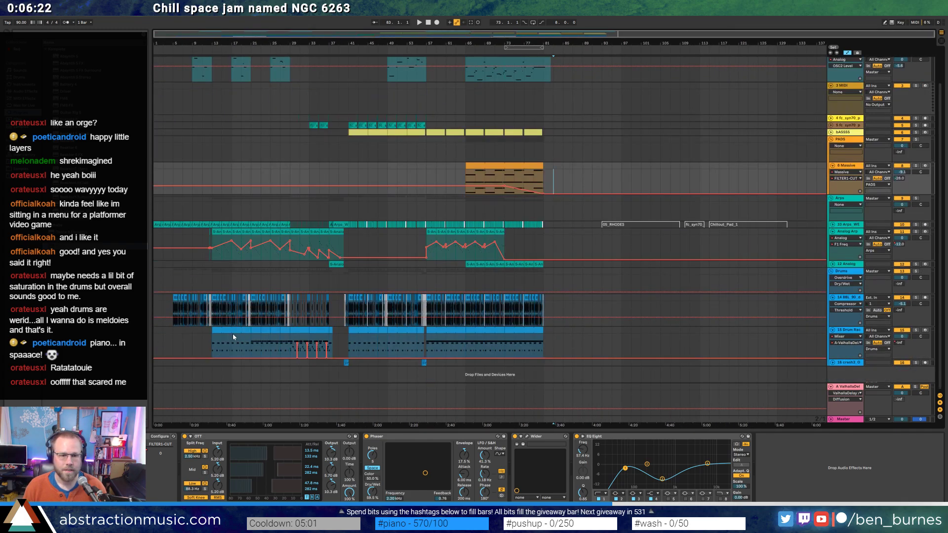
Hide the automation lanes and copy the opening drum loop section from bars 5 to 13 to bar 81.
{"action": "left_click", "coordinate": [173, 303]}
{"action": "key", "text": "a"}
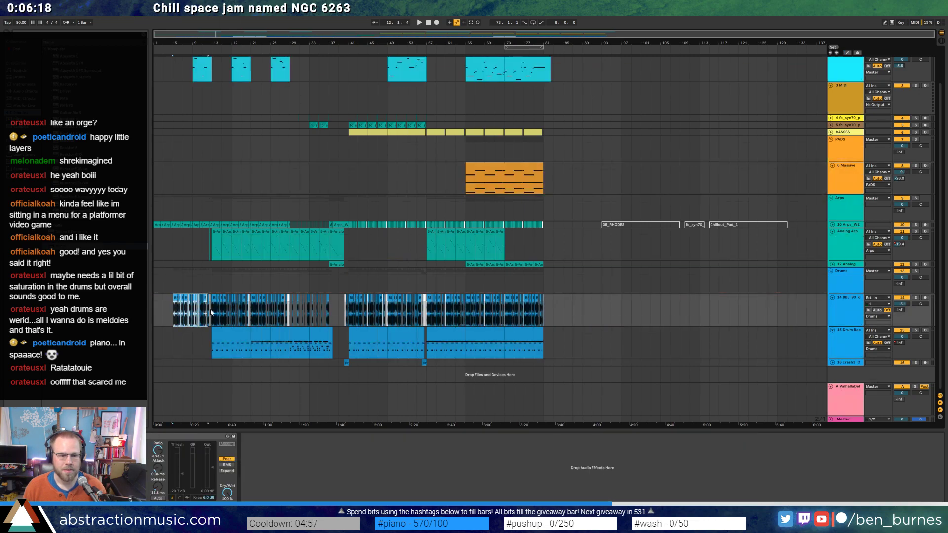
{"action": "left_click", "coordinate": [545, 313]}
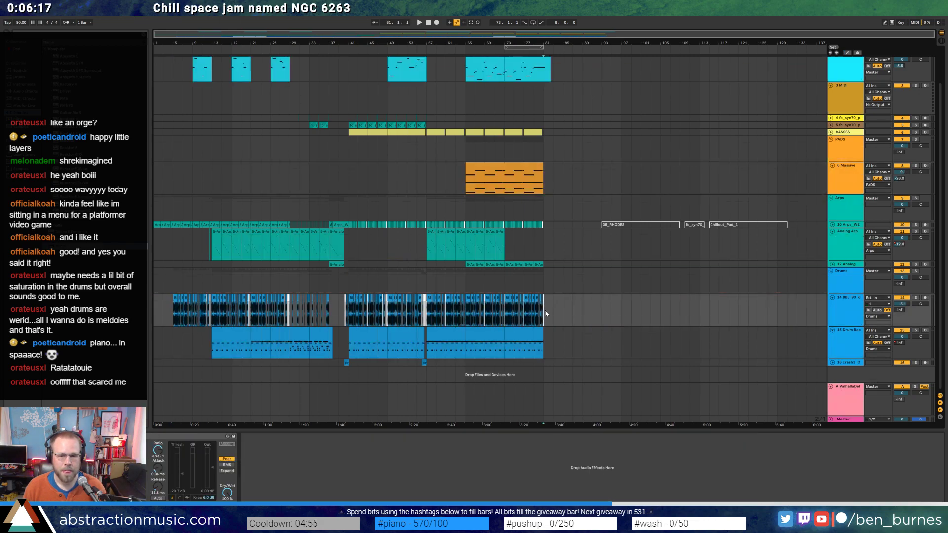
{"action": "left_click", "coordinate": [573, 322], "text": "shift"}
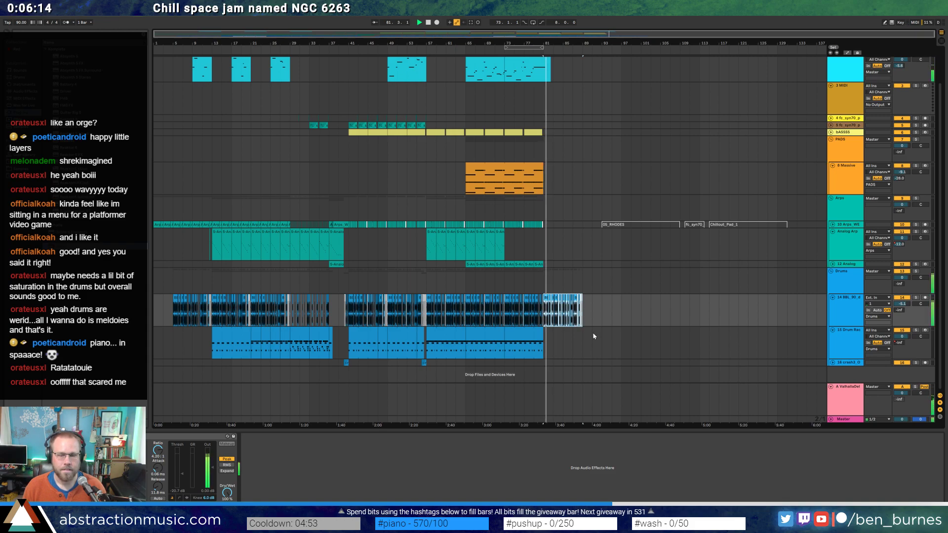
Copy the first drum rack clip to bar 81 and duplicate the last two bass clips to fill bars 81 to 89.
{"action": "left_click_drag", "start_coordinate": [225, 356], "coordinate": [557, 353]}
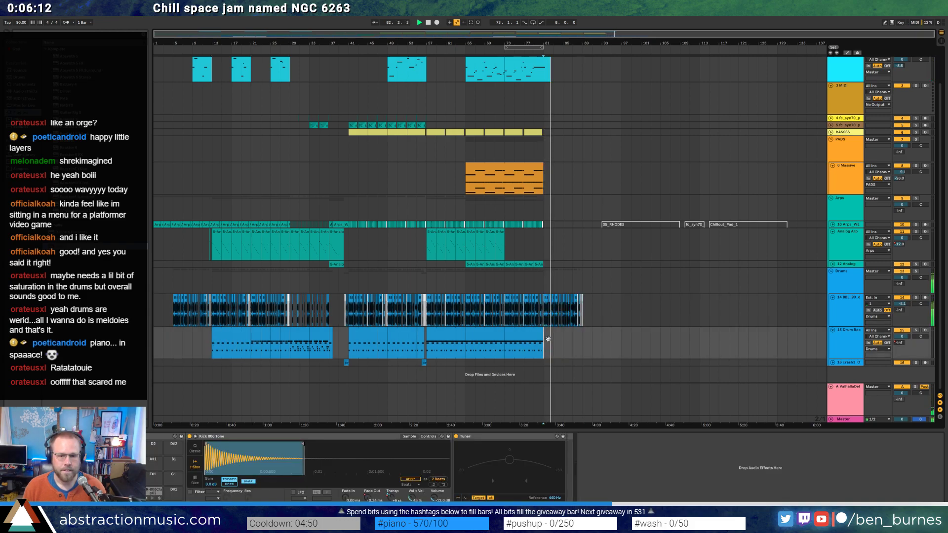
{"action": "left_click", "coordinate": [537, 133]}
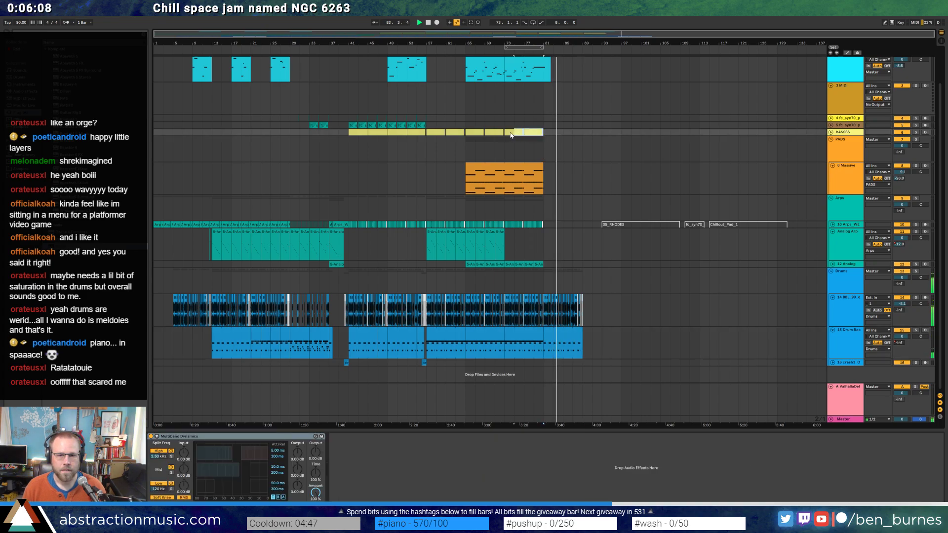
{"action": "key", "text": "ctrl+d"}
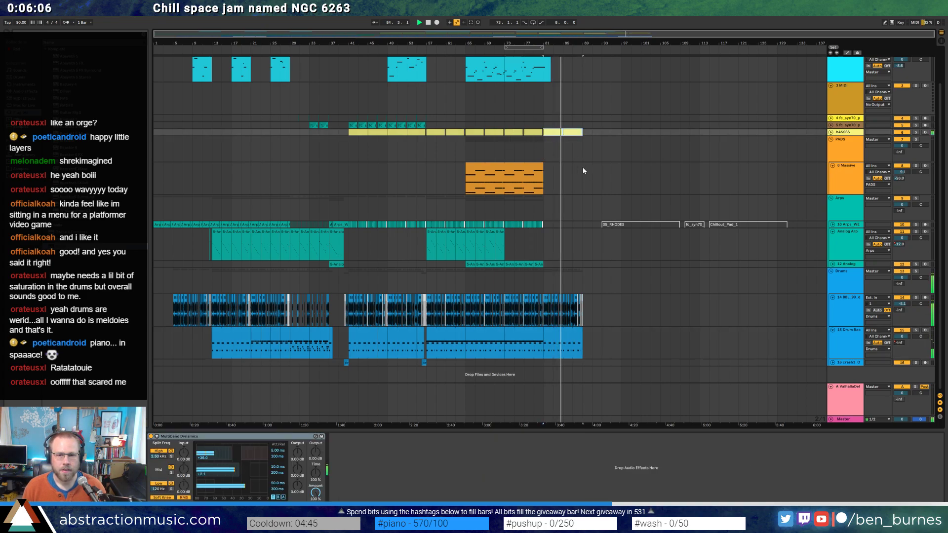
Inspect the notes of the drum rack clip at bar 81 and return to the device view.
{"action": "scroll", "coordinate": [582, 307], "scroll_direction": "up", "scroll_amount": 5}
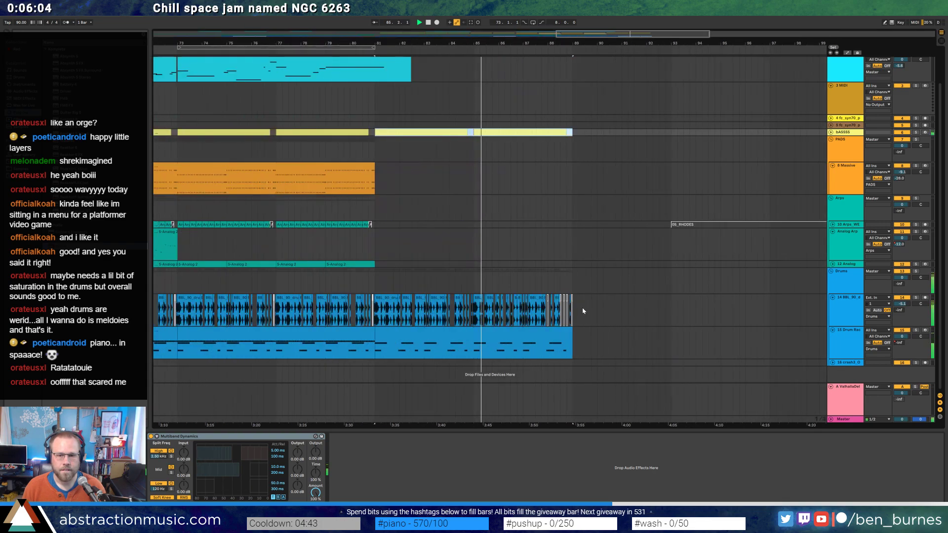
{"action": "left_click", "coordinate": [504, 331]}
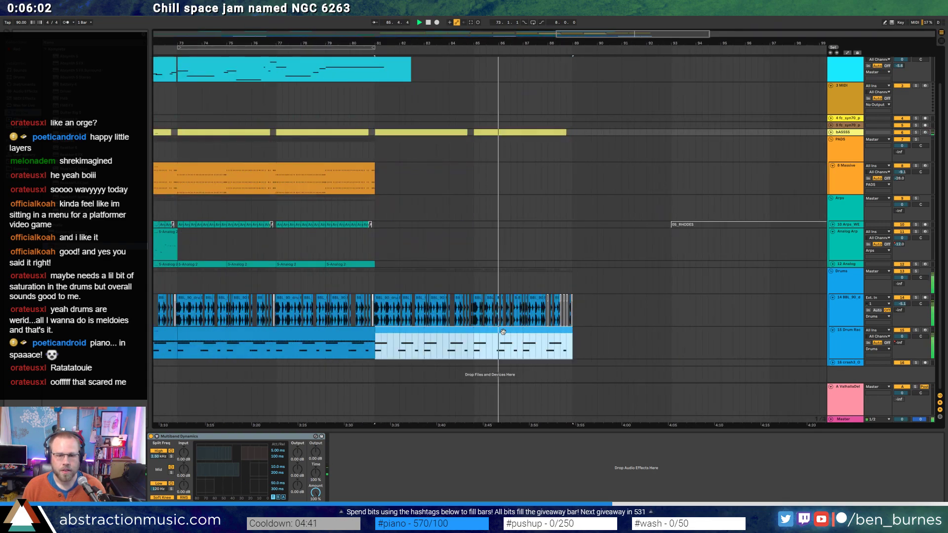
{"action": "left_click", "coordinate": [369, 332]}
{"action": "double_click", "coordinate": [380, 336]}
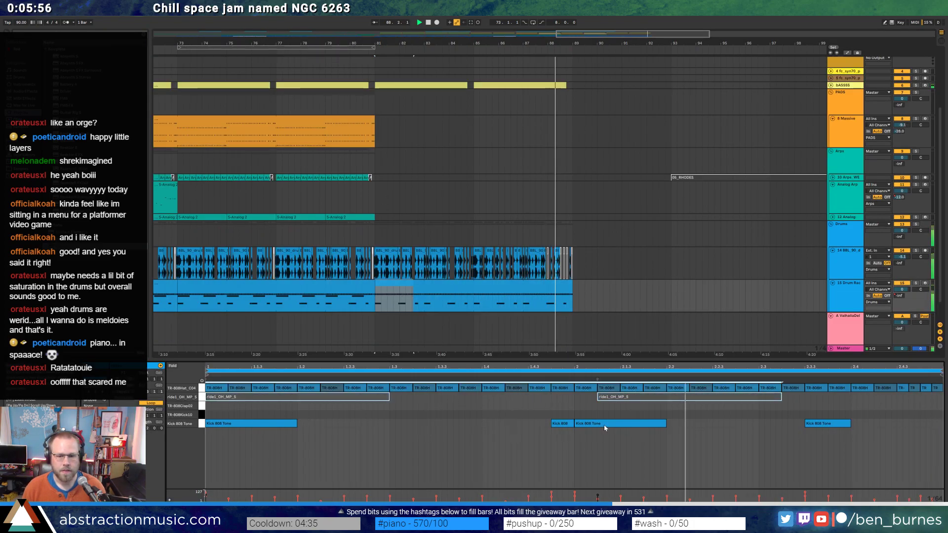
{"action": "key", "text": "shift+Tab"}
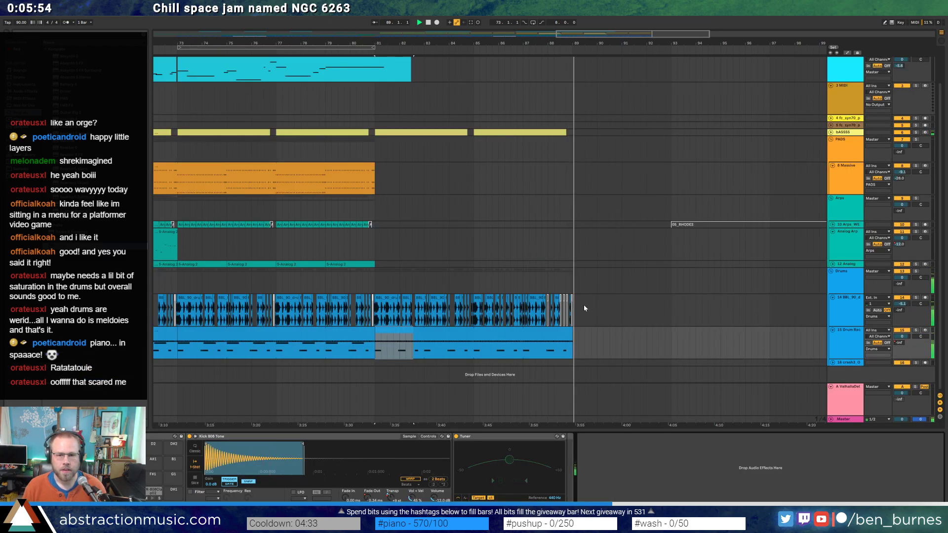
Try deleting the drum loop after its first hit at bar 81 and play back the section from there.
{"action": "key", "text": "space"}
{"action": "mouse_move", "coordinate": [579, 307]}
{"action": "left_mouse_down"}
{"action": "mouse_move", "coordinate": [385, 314]}
{"action": "mouse_move", "coordinate": [385, 299]}
{"action": "mouse_move", "coordinate": [372, 298]}
{"action": "left_mouse_up"}
{"action": "scroll", "coordinate": [385, 314], "scroll_direction": "up", "scroll_amount": 5}
{"action": "key", "text": "Delete"}
{"action": "key", "text": "space"}
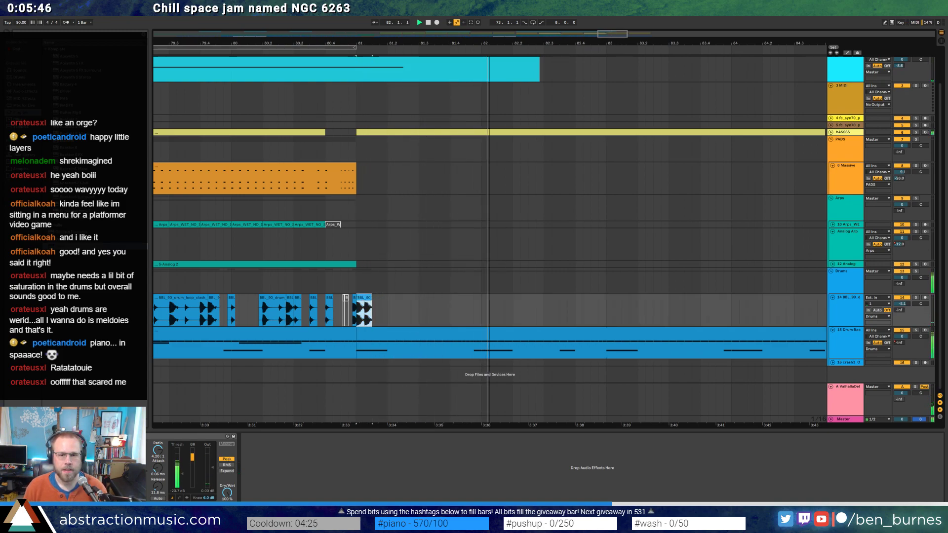
{"action": "key", "text": "minus"}
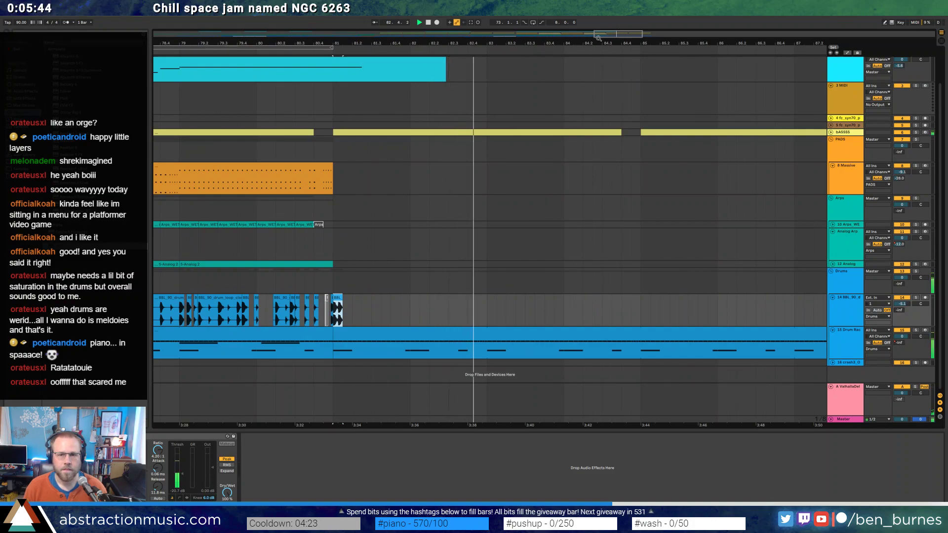
{"action": "key", "text": "minus"}
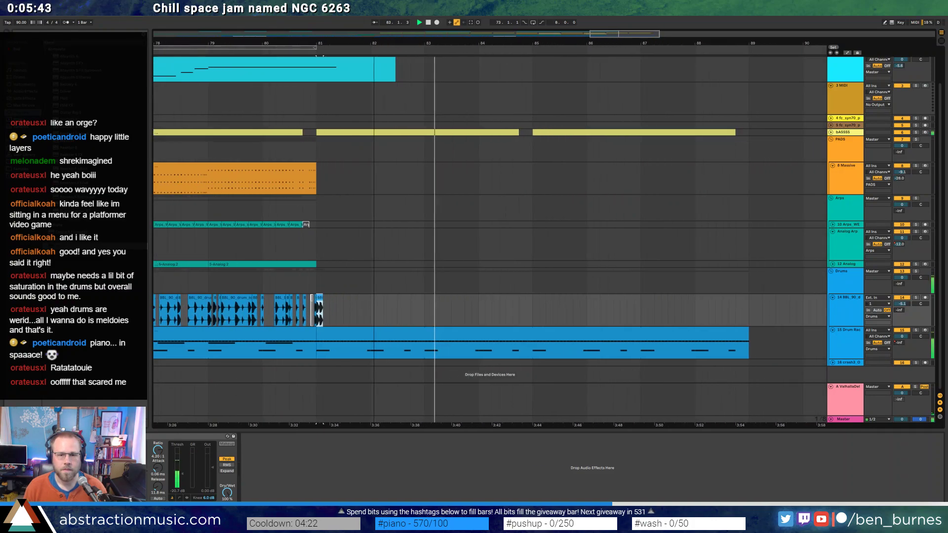
Try deactivating the last bass clip and shortening the final drum rack clip to end at bar 85.
{"action": "left_click", "coordinate": [549, 133]}
{"action": "key", "text": "0"}
{"action": "left_click_drag", "start_coordinate": [748, 332], "coordinate": [535, 350]}
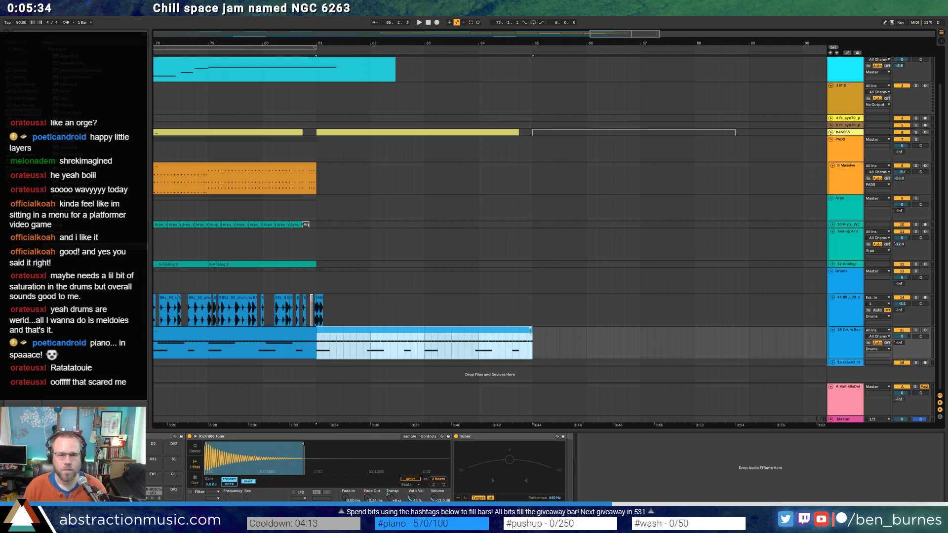
{"action": "left_click_drag", "start_coordinate": [647, 331], "coordinate": [749, 335]}
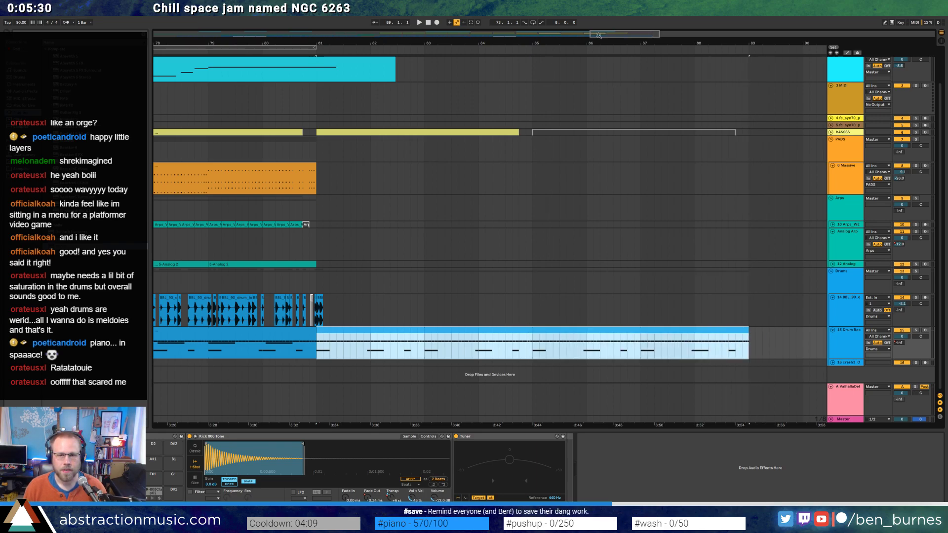
Paste the full drum loop section from bars 5 to 13 at bar 81 again.
{"action": "double_click", "coordinate": [580, 35]}
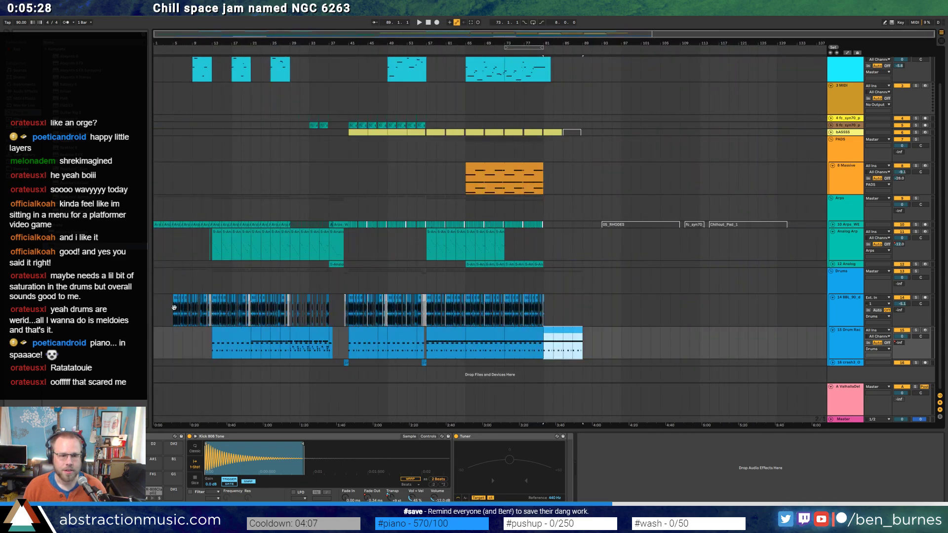
{"action": "left_click_drag", "start_coordinate": [178, 311], "coordinate": [212, 313]}
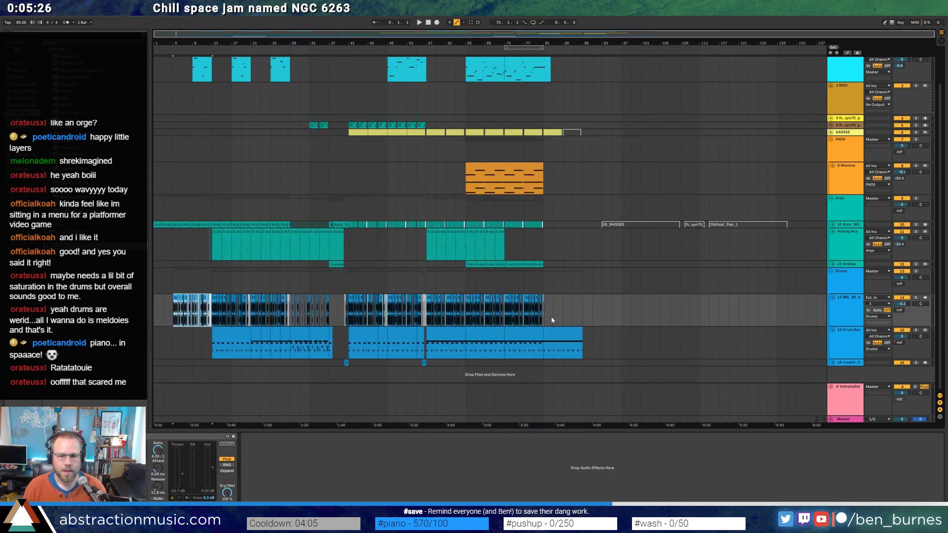
{"action": "left_click", "coordinate": [545, 314]}
{"action": "key", "text": "ctrl+v"}
Copy the fc_syn70 clips starting at bar 41 to fill bars 81 to 89, and reactivate the last bass clip.
{"action": "scroll", "coordinate": [249, 196], "scroll_direction": "up", "scroll_amount": 2}
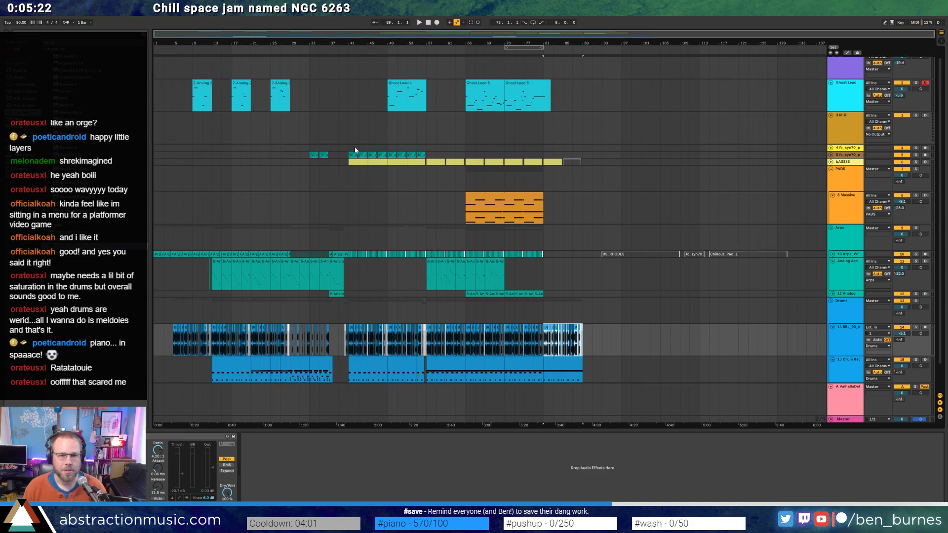
{"action": "left_click_drag", "start_coordinate": [352, 148], "coordinate": [368, 149]}
{"action": "left_click", "coordinate": [372, 155]}
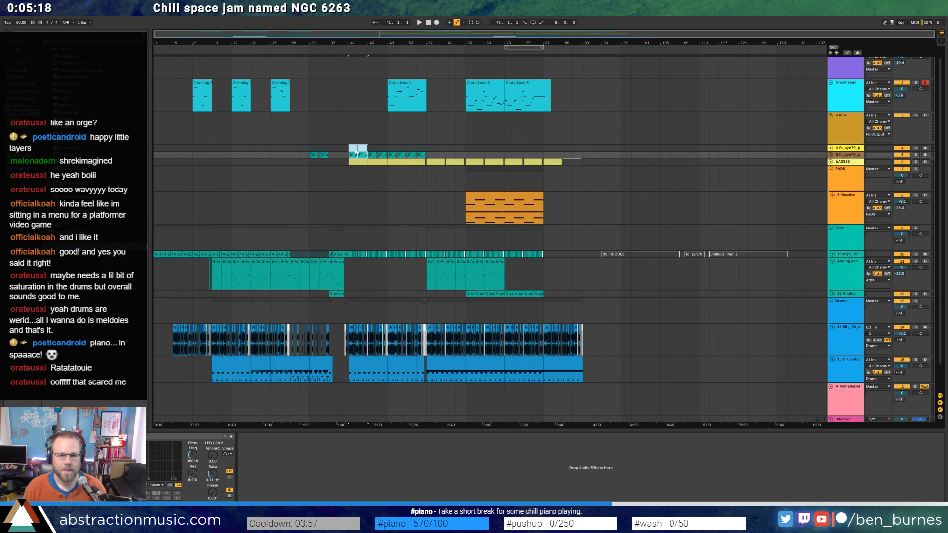
{"action": "left_click", "coordinate": [543, 151]}
{"action": "key", "text": "ctrl+v"}
{"action": "left_click", "coordinate": [562, 162]}
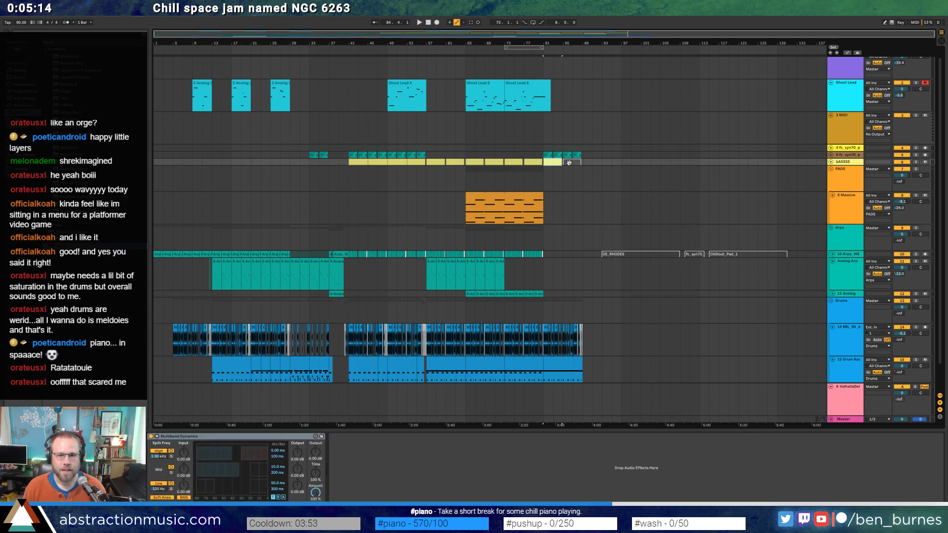
Add an Auto Filter to the end of the Drums group's device chain and lower its cutoff frequency.
{"action": "scroll", "coordinate": [606, 291], "scroll_direction": "down", "scroll_amount": 2}
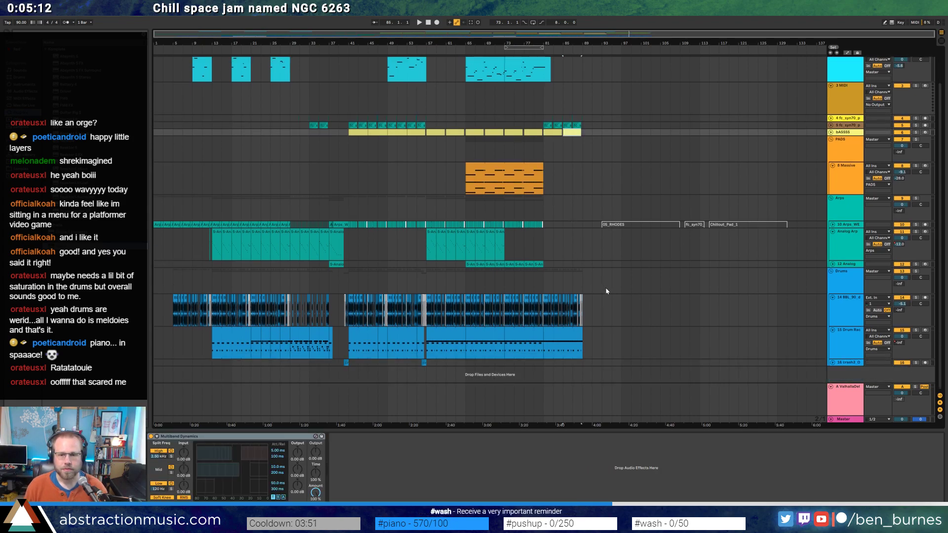
{"action": "left_click", "coordinate": [529, 280]}
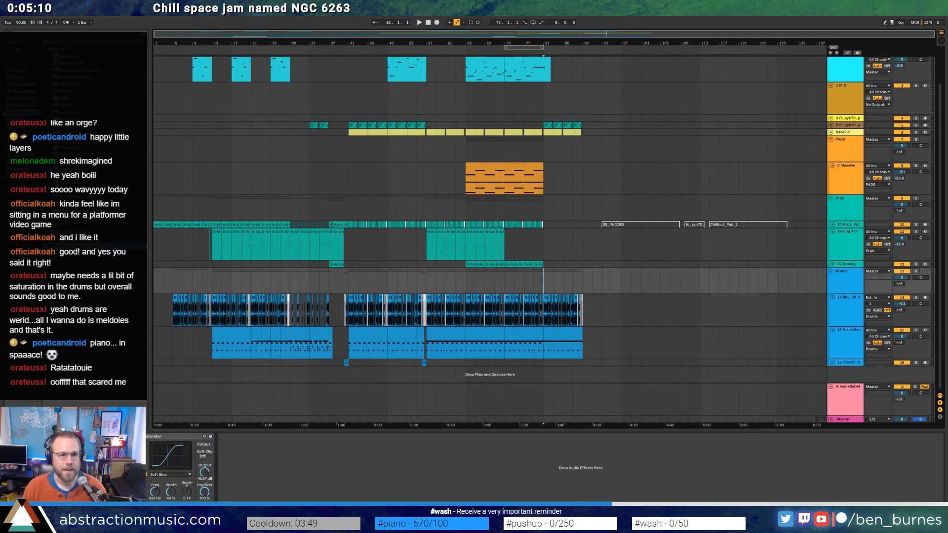
{"action": "left_click", "coordinate": [30, 92]}
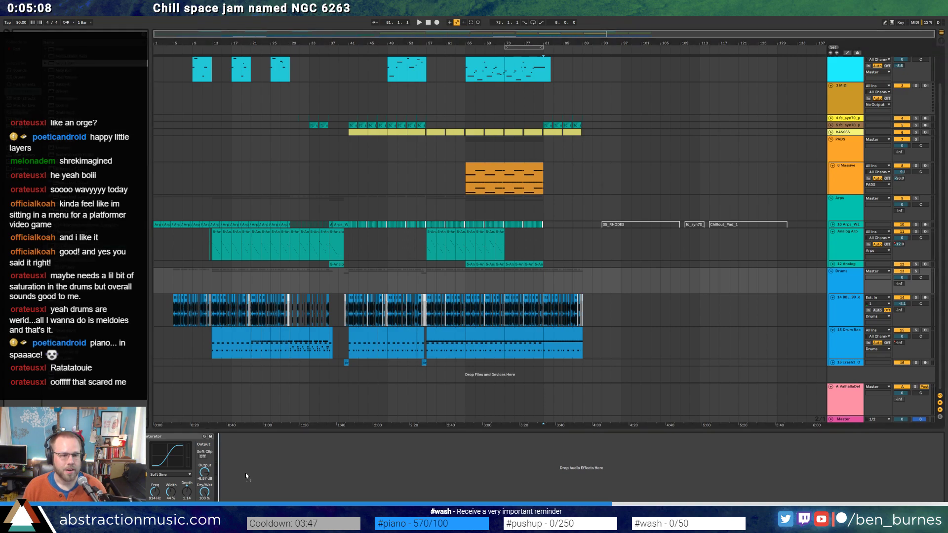
{"action": "left_click_drag", "start_coordinate": [247, 477], "coordinate": [246, 474]}
{"action": "left_click_drag", "start_coordinate": [307, 475], "coordinate": [287, 475]}
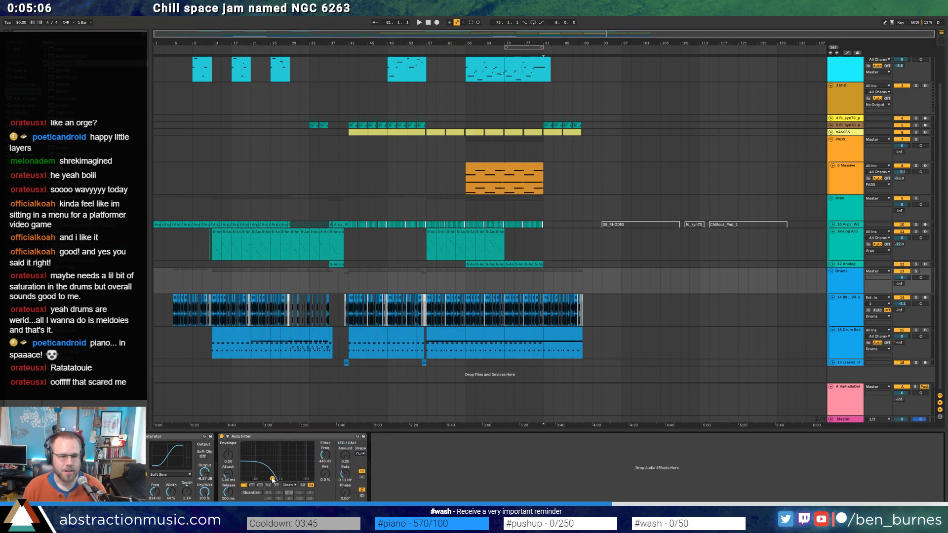
Automate the Drums group's Auto Filter to switch on at bar 81, and set its frequency to about 1.18 kHz.
{"action": "key", "text": "a"}
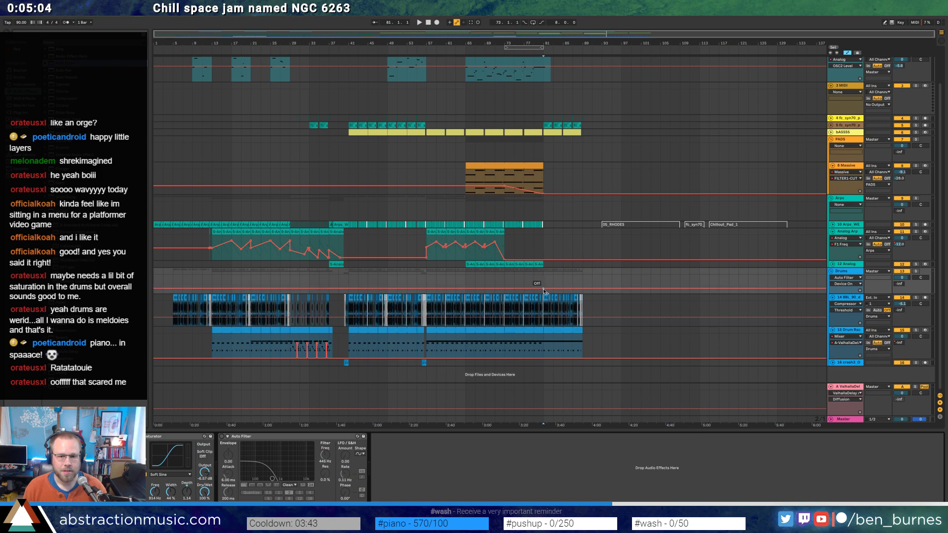
{"action": "key", "text": "space"}
{"action": "left_click_drag", "start_coordinate": [545, 291], "coordinate": [543, 281]}
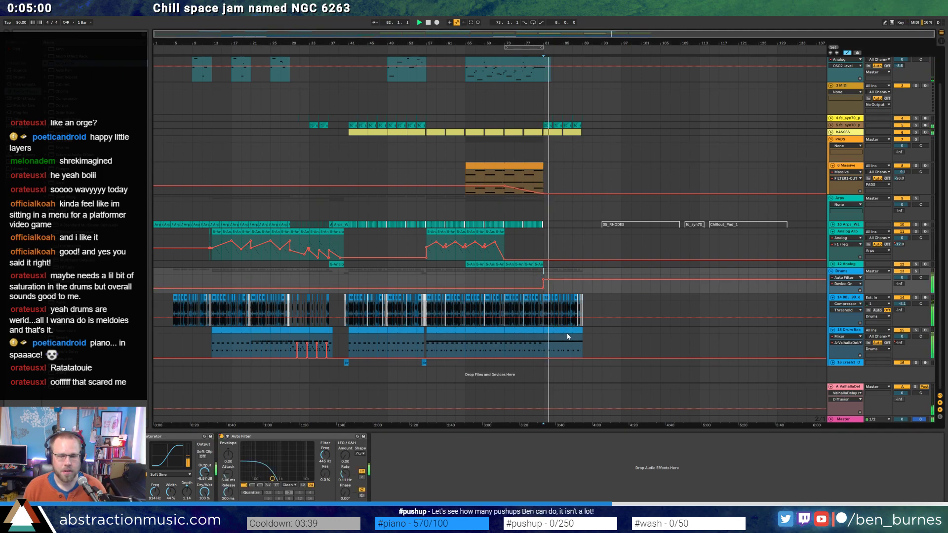
{"action": "scroll", "coordinate": [585, 334], "scroll_direction": "up", "scroll_amount": 5}
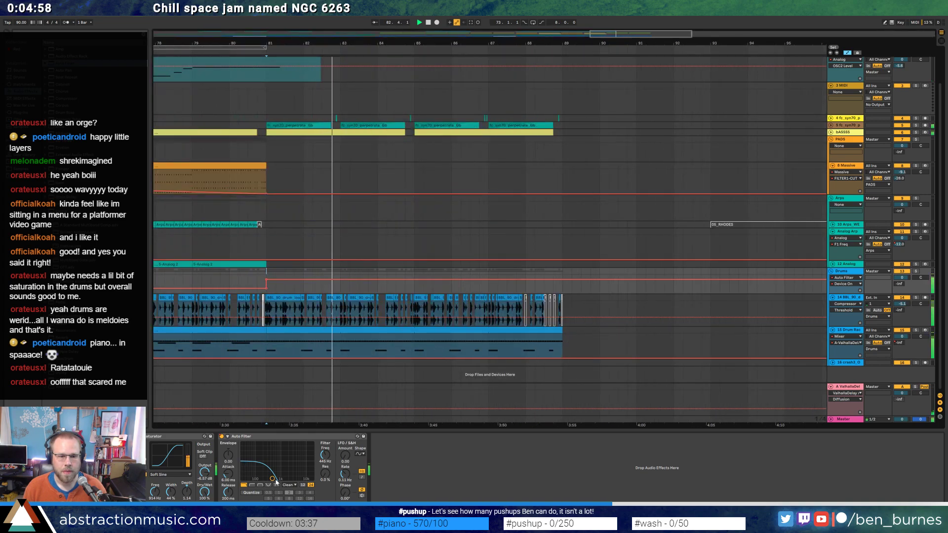
{"action": "left_click_drag", "start_coordinate": [273, 478], "coordinate": [282, 479]}
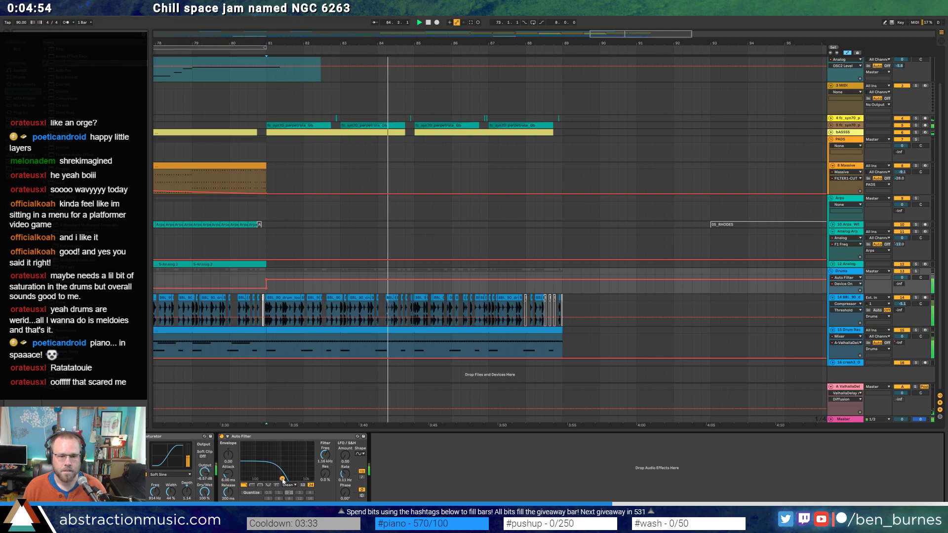
Automate the Drums filter frequency with points at bars 85 and 87, curving down to 26.0 Hz around the middle of bar 88.
{"action": "left_click", "coordinate": [415, 320]}
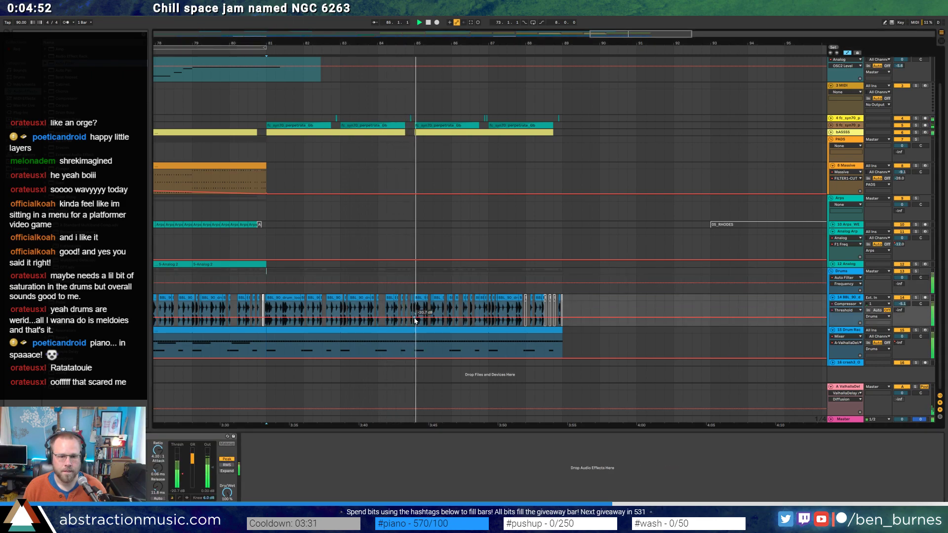
{"action": "left_click", "coordinate": [413, 285]}
{"action": "left_click", "coordinate": [488, 282]}
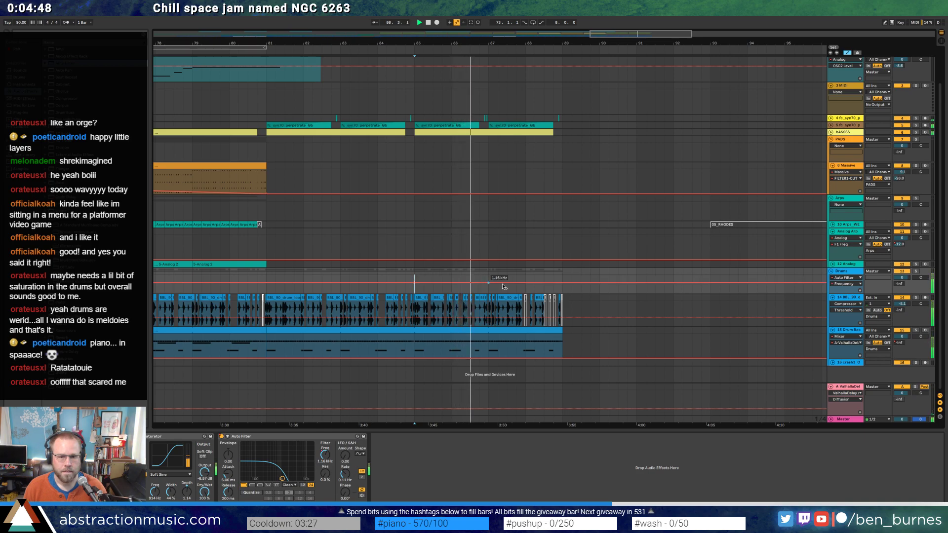
{"action": "left_click_drag", "start_coordinate": [548, 288], "coordinate": [529, 283]}
{"action": "left_click", "coordinate": [545, 283]}
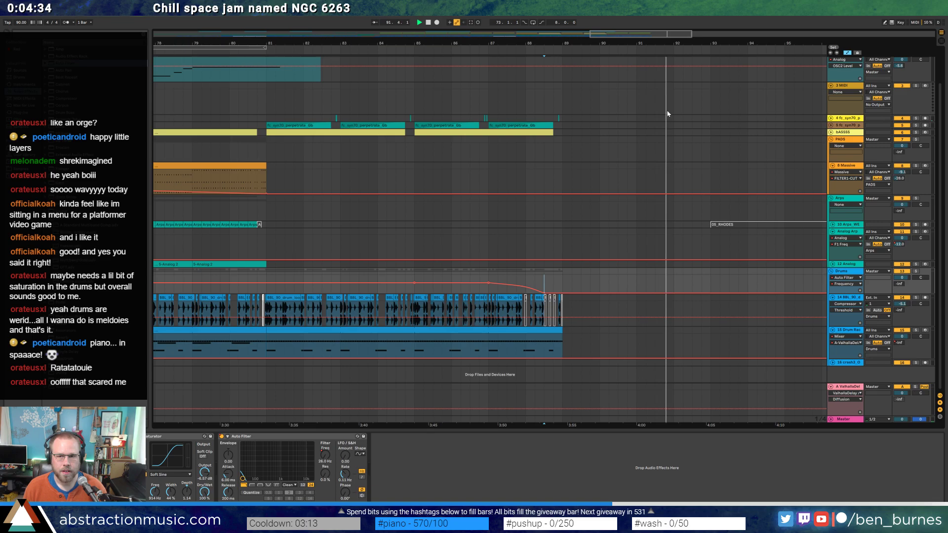
{"action": "key", "text": "space"}
Create an empty MIDI clip on the PIANER track from bar 1 to about bar 91, and hide the clip editor and automation.
{"action": "left_click", "coordinate": [654, 105]}
{"action": "scroll", "coordinate": [650, 122], "scroll_direction": "up", "scroll_amount": 5}
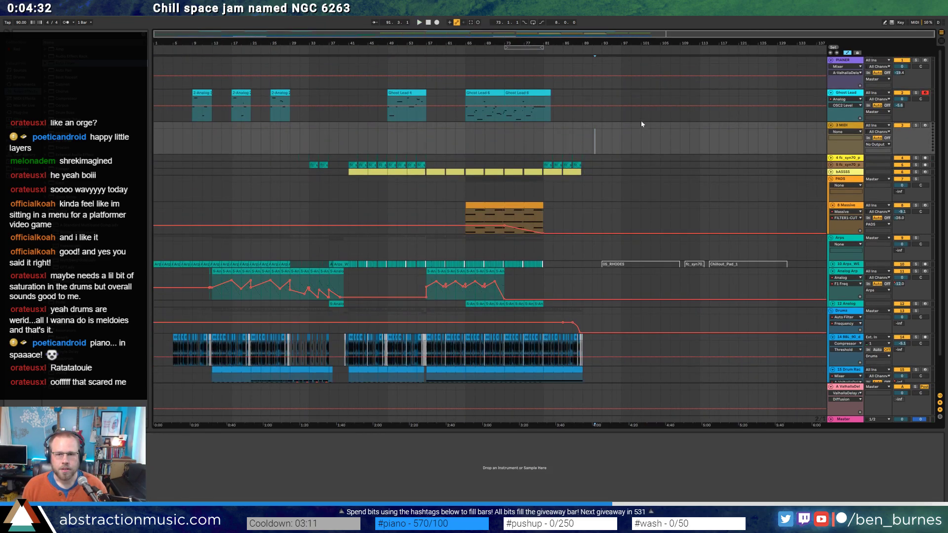
{"action": "left_click", "coordinate": [585, 59]}
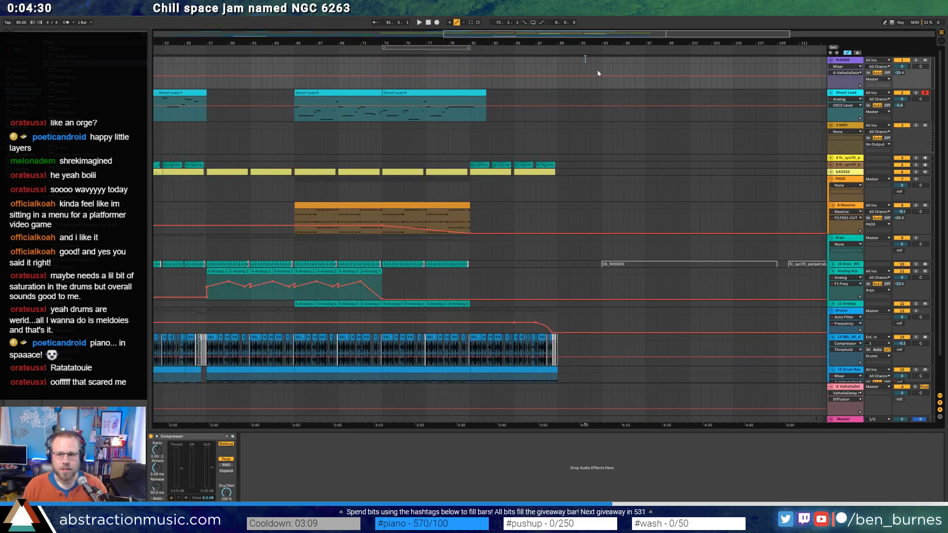
{"action": "key", "text": "shift+Home"}
{"action": "key", "text": "ctrl+shift+m"}
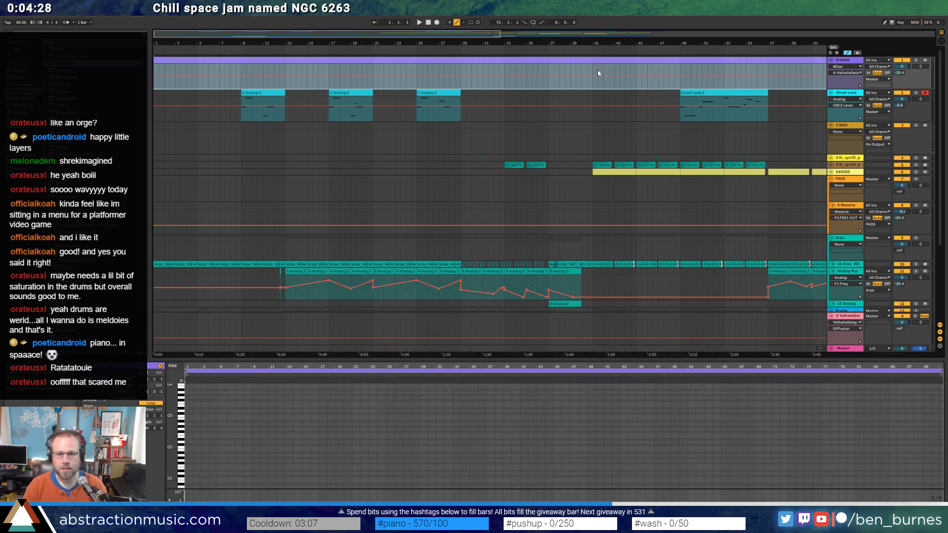
{"action": "left_click", "coordinate": [597, 74]}
{"action": "key", "text": "shift+Tab"}
{"action": "key", "text": "a"}
{"action": "scroll", "coordinate": [551, 181], "scroll_direction": "down", "scroll_amount": 2}
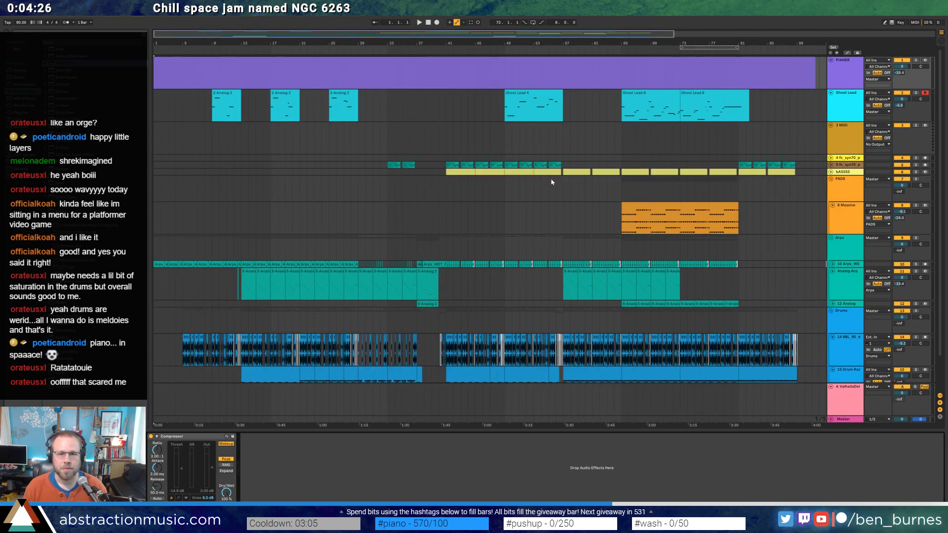
Play the outro from bar 81 and examine the 8 Massive pad's filter automation where its clip ends.
{"action": "scroll", "coordinate": [551, 182], "scroll_direction": "up", "scroll_amount": 4}
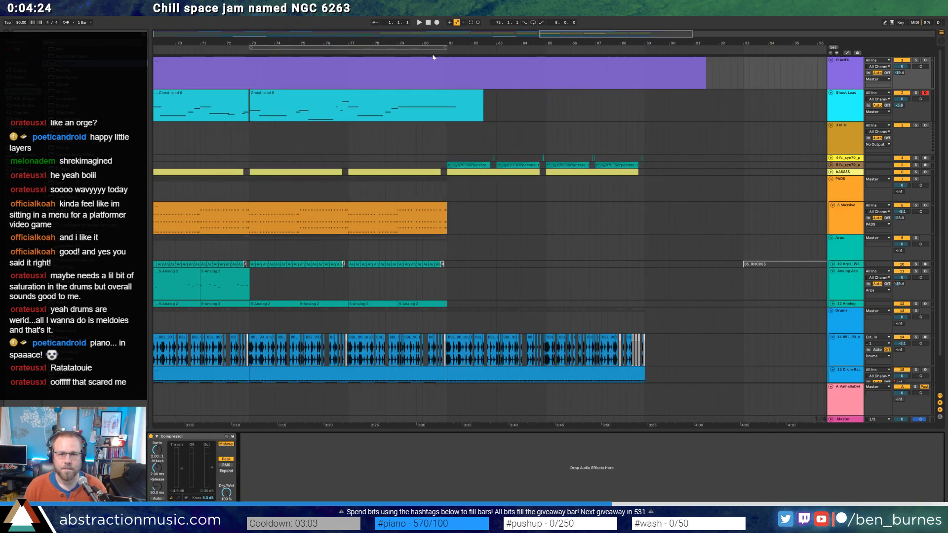
{"action": "left_click", "coordinate": [432, 57]}
{"action": "key", "text": "space"}
{"action": "scroll", "coordinate": [527, 252], "scroll_direction": "down", "scroll_amount": 1}
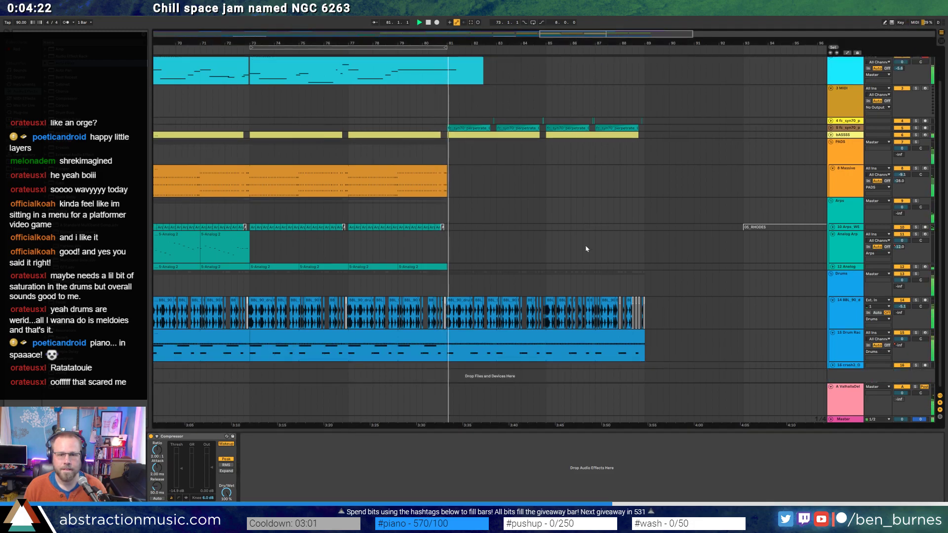
{"action": "left_click", "coordinate": [425, 177]}
{"action": "key", "text": "a"}
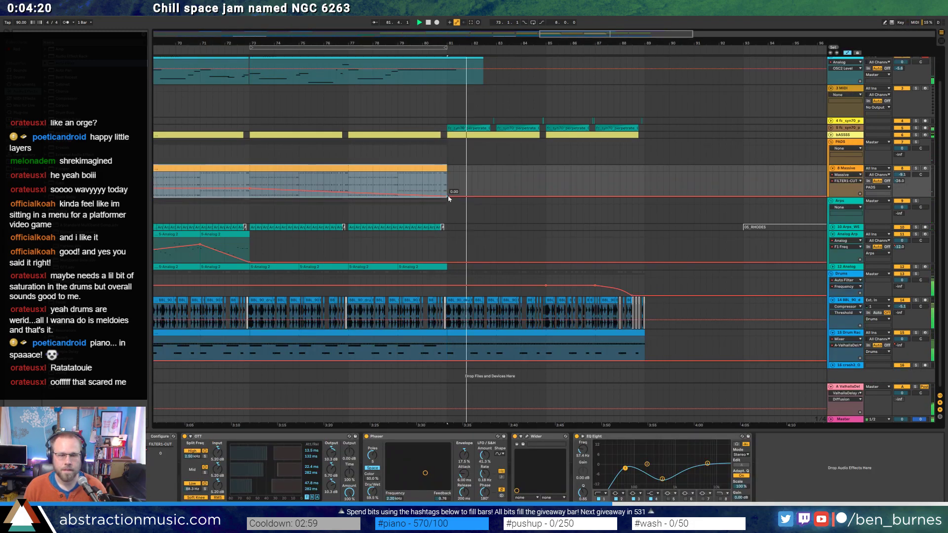
{"action": "key", "text": "a"}
{"action": "scroll", "coordinate": [592, 317], "scroll_direction": "up", "scroll_amount": 3}
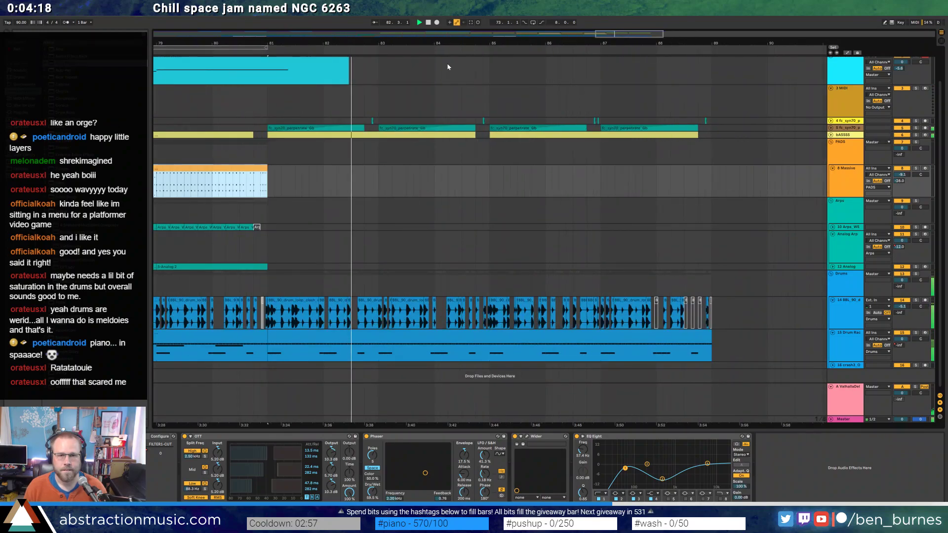
Expand the bass track and play the arrangement from bar 57 to review its repeating bass line.
{"action": "left_click", "coordinate": [831, 136]}
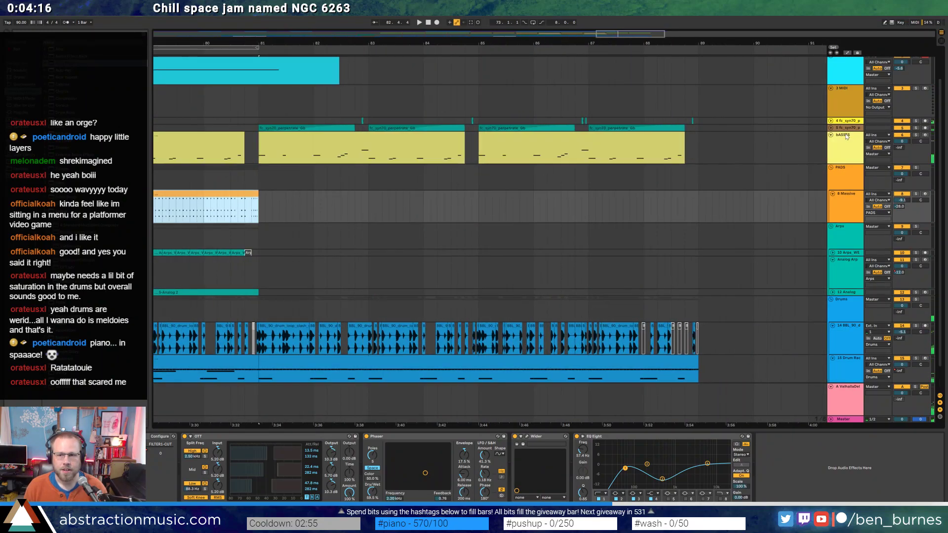
{"action": "scroll", "coordinate": [592, 316], "scroll_direction": "down", "scroll_amount": 6}
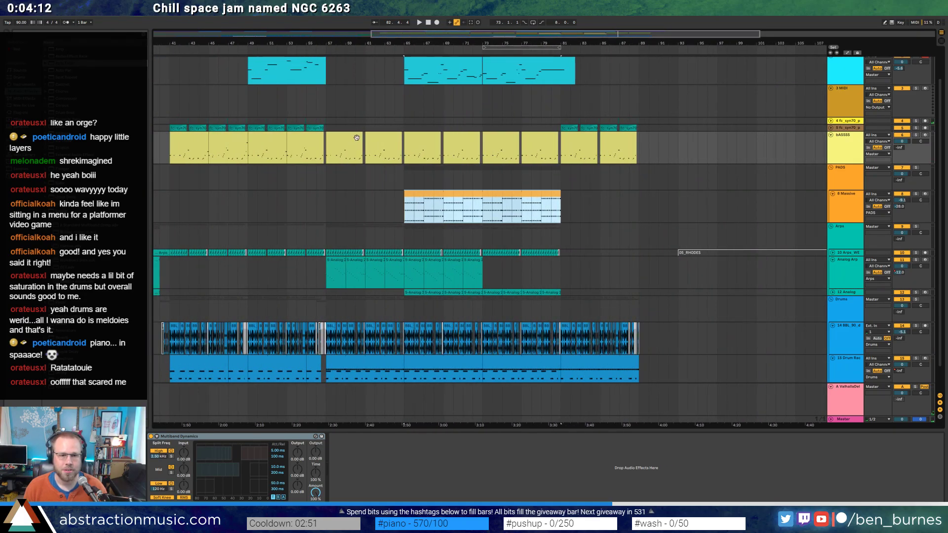
{"action": "left_click", "coordinate": [347, 142]}
{"action": "key", "text": "space"}
{"action": "scroll", "coordinate": [349, 163], "scroll_direction": "up", "scroll_amount": 6}
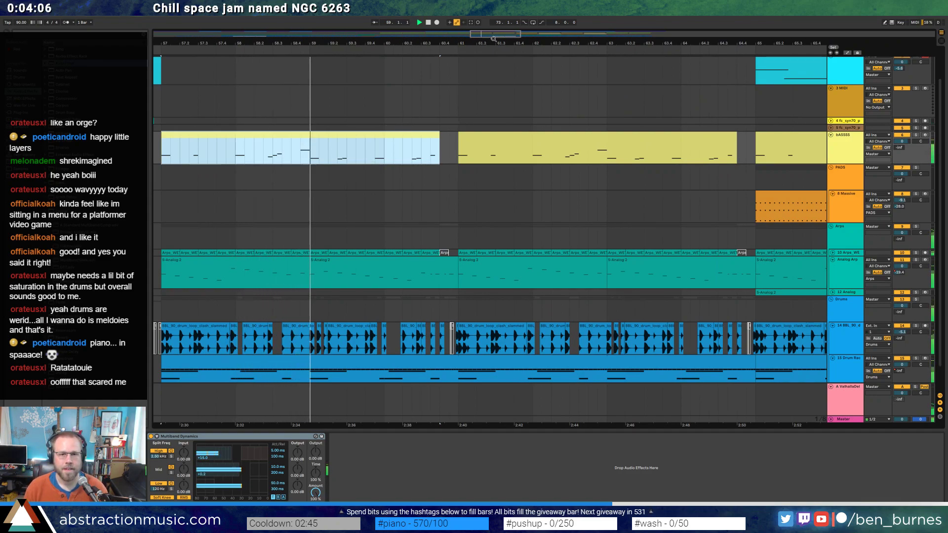
{"action": "scroll", "coordinate": [374, 44], "scroll_direction": "down", "scroll_amount": 2}
{"action": "scroll", "coordinate": [490, 234], "scroll_direction": "right", "scroll_amount": 2}
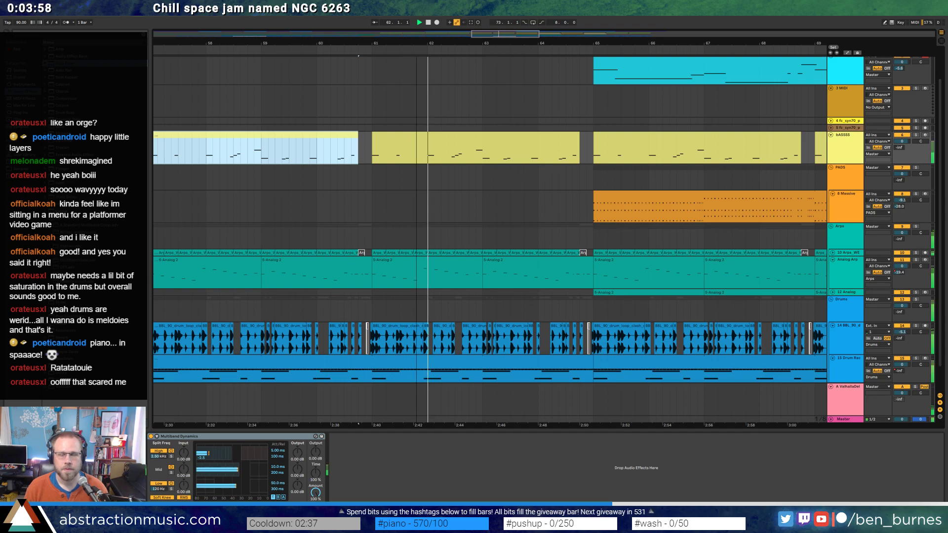
Rework the bass clip at bar 61 around its third bar with short high notes and a low follow-up, and lengthen the note after beat 3.2.
{"action": "left_click_drag", "start_coordinate": [494, 41], "coordinate": [443, 50]}
{"action": "key", "text": "space"}
{"action": "double_click", "coordinate": [454, 138]}
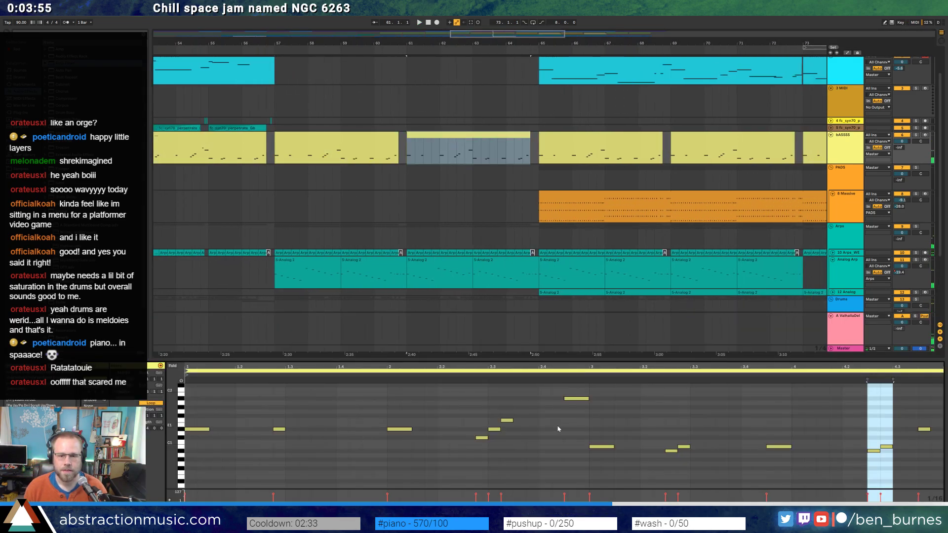
{"action": "left_click", "coordinate": [552, 402]}
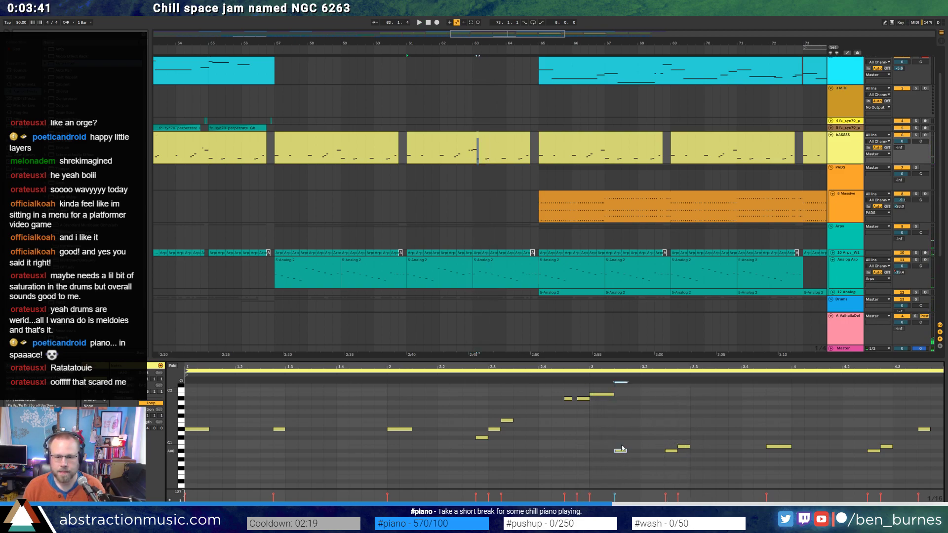
{"action": "key", "text": "Up"}
{"action": "key", "text": "space"}
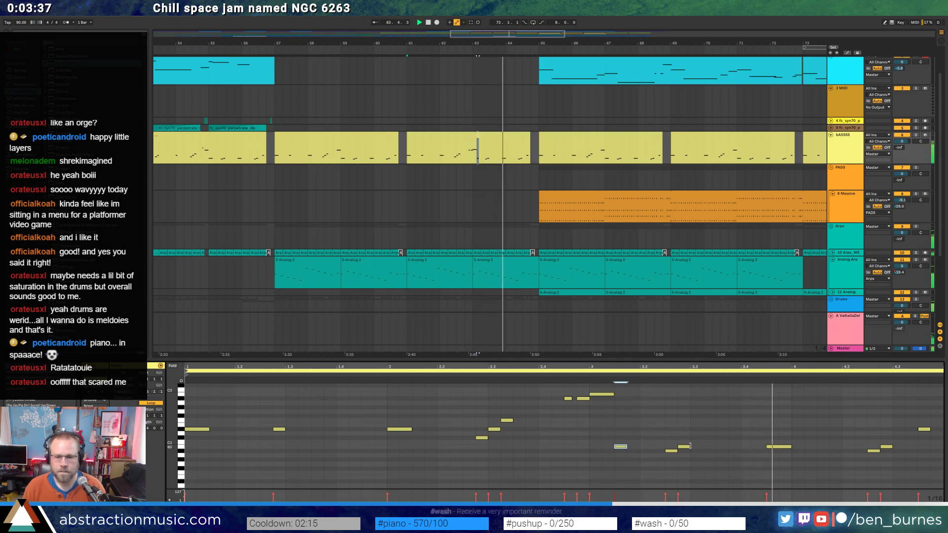
{"action": "left_click_drag", "start_coordinate": [689, 446], "coordinate": [699, 446]}
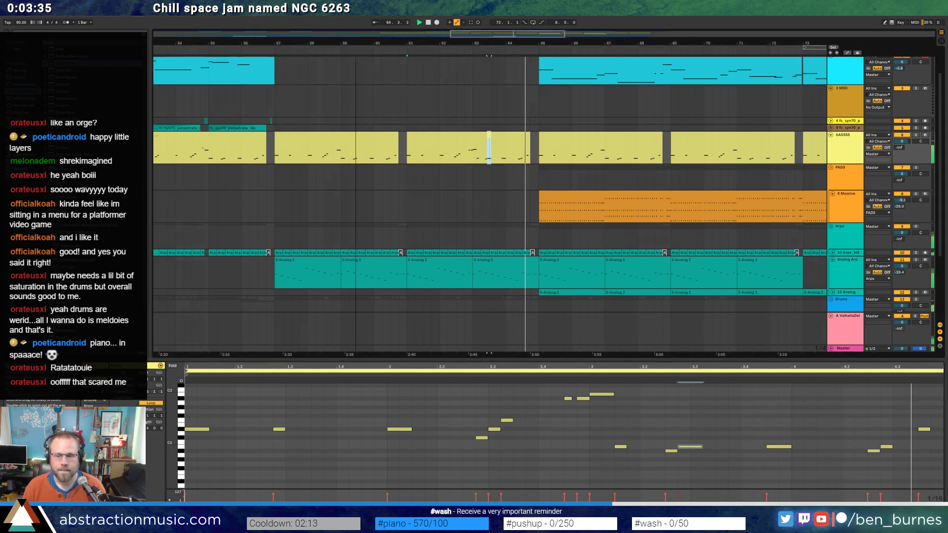
{"action": "double_click", "coordinate": [875, 449]}
Extend the rising run in the bass clip at bar 69 with three more ascending short notes up to beat 2.4.
{"action": "left_click", "coordinate": [440, 137]}
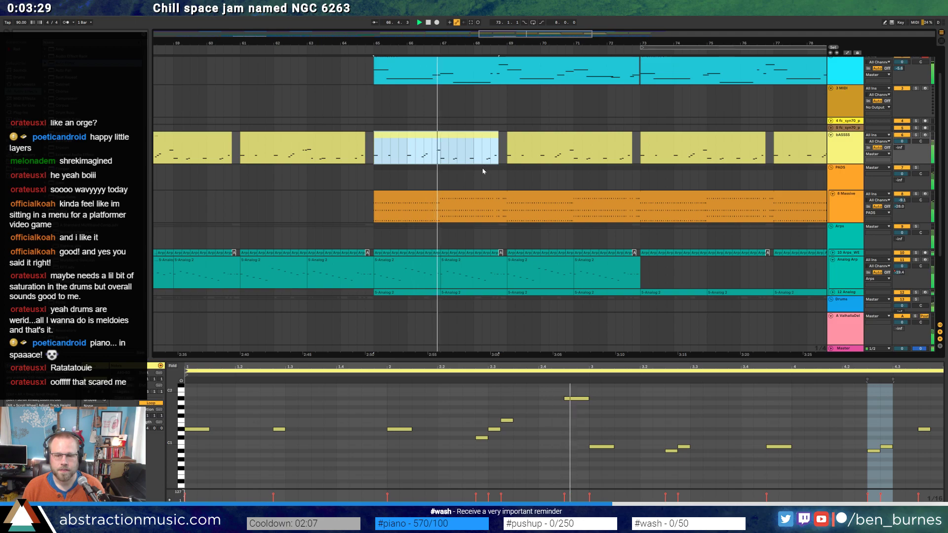
{"action": "left_click", "coordinate": [513, 150]}
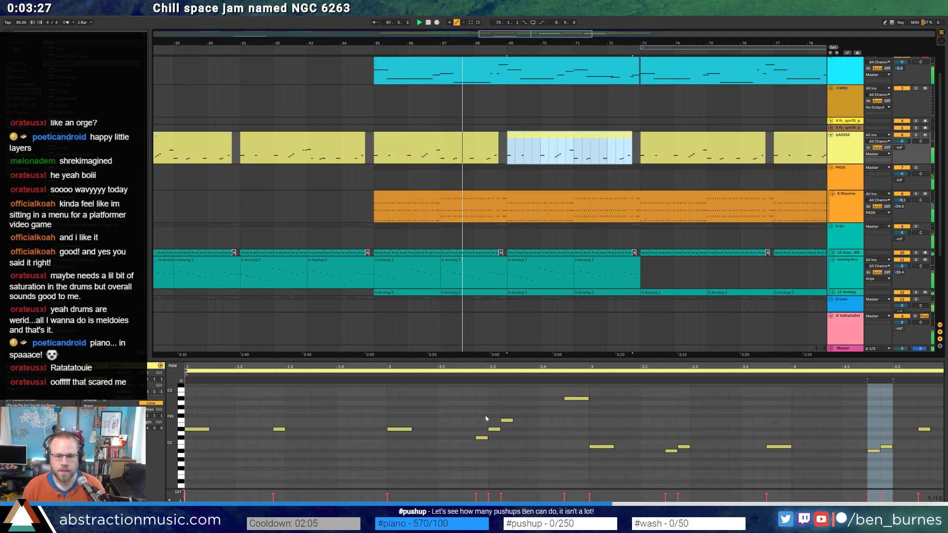
{"action": "left_click_drag", "start_coordinate": [484, 415], "coordinate": [527, 446]}
{"action": "scroll", "coordinate": [527, 445], "scroll_direction": "up", "scroll_amount": 1}
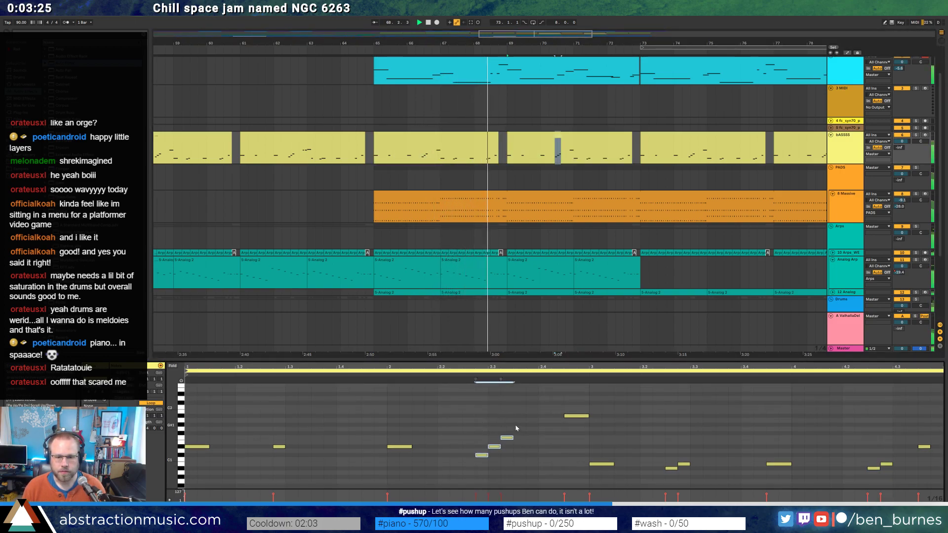
{"action": "double_click", "coordinate": [518, 425]}
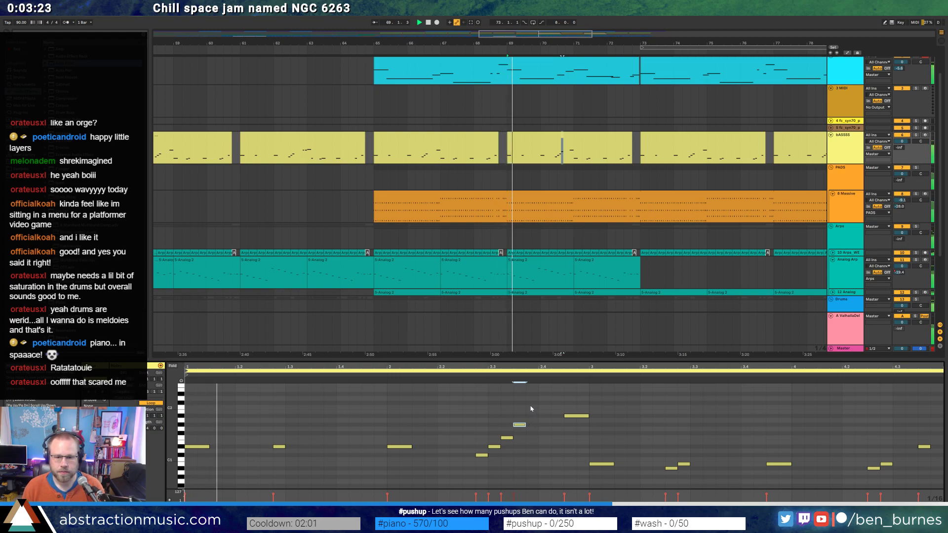
{"action": "double_click", "coordinate": [531, 407]}
{"action": "double_click", "coordinate": [544, 394]}
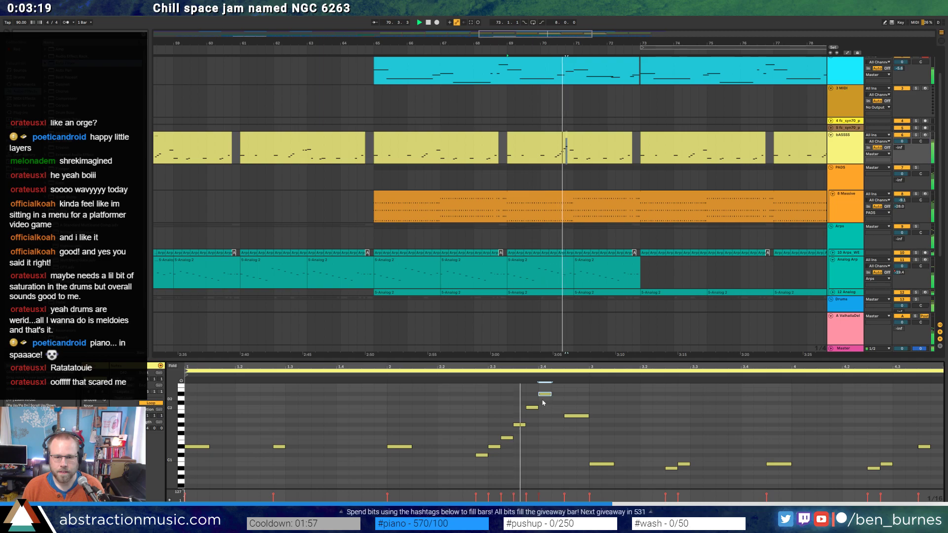
Lower the middle added note to the pitch of the longer note that follows, and replay the run.
{"action": "left_click_drag", "start_coordinate": [531, 407], "coordinate": [532, 416]}
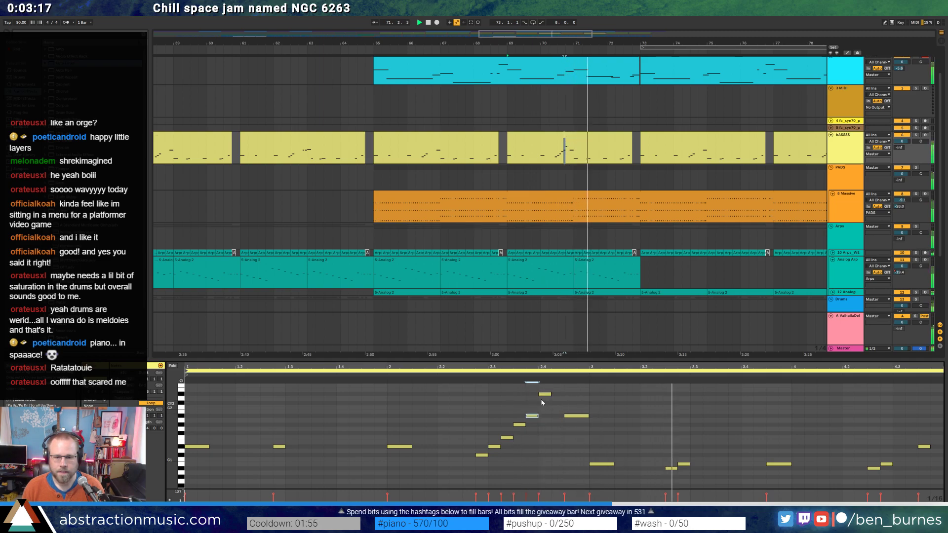
{"action": "left_click", "coordinate": [544, 394]}
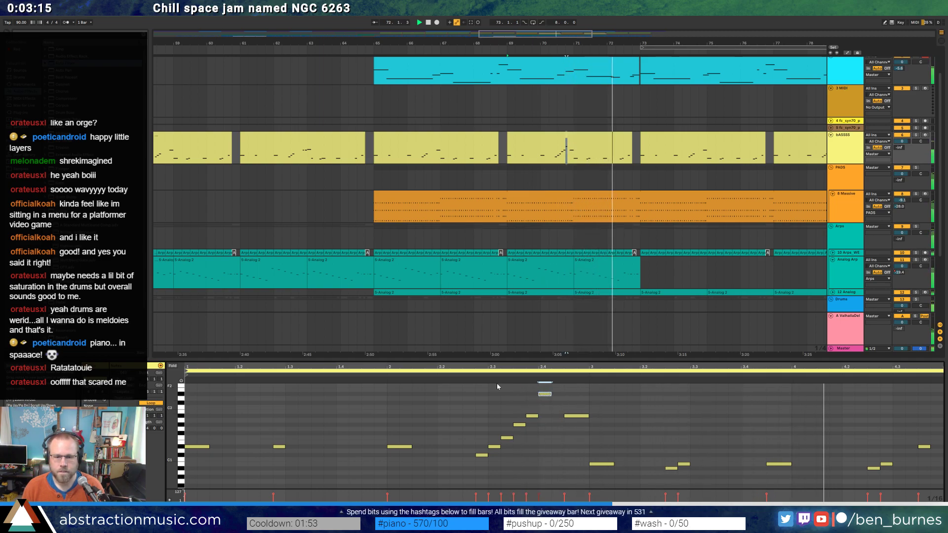
{"action": "left_click", "coordinate": [469, 377]}
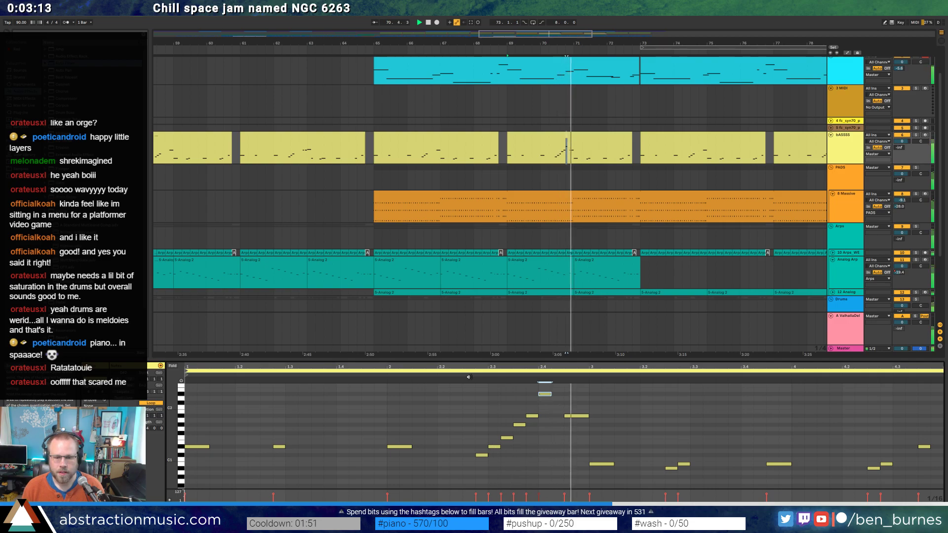
{"action": "left_click", "coordinate": [551, 423]}
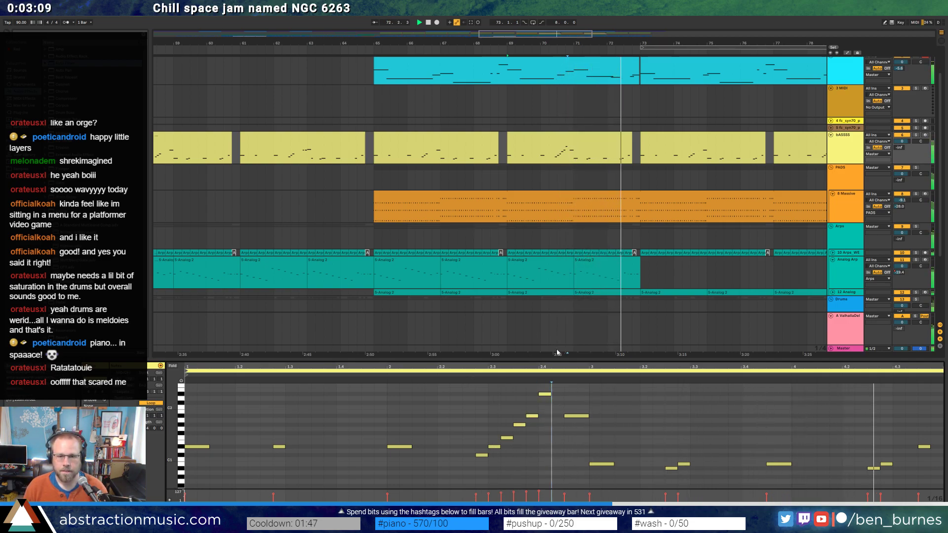
Lengthen the bass clip at bar 69 to reach bar 73, and put two short high notes at its end.
{"action": "double_click", "coordinate": [630, 138]}
{"action": "left_click", "coordinate": [928, 424]}
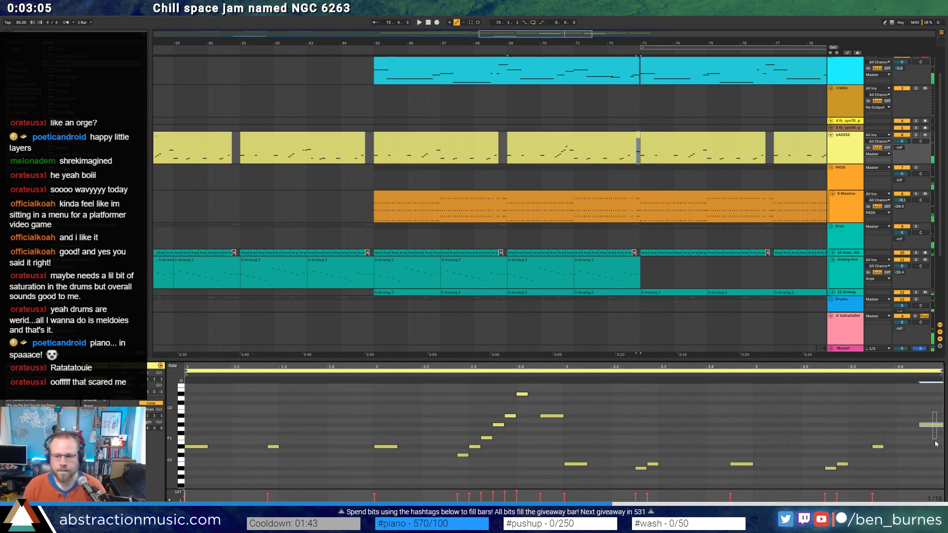
{"action": "key", "text": "shift+Up"}
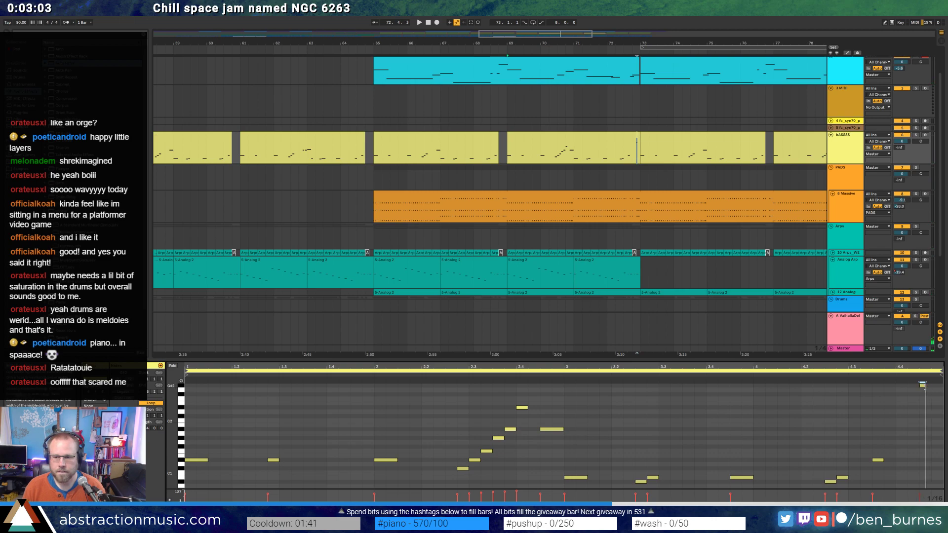
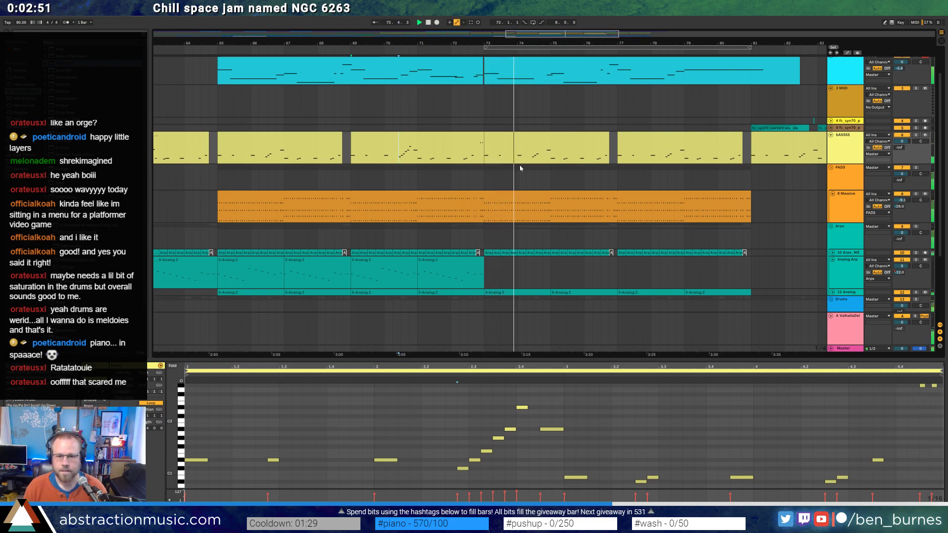
Turn the opening of the bass clip at bar 73 into a four-note figure starting on a short high note, and transpose it down an octave.
{"action": "left_click", "coordinate": [495, 138]}
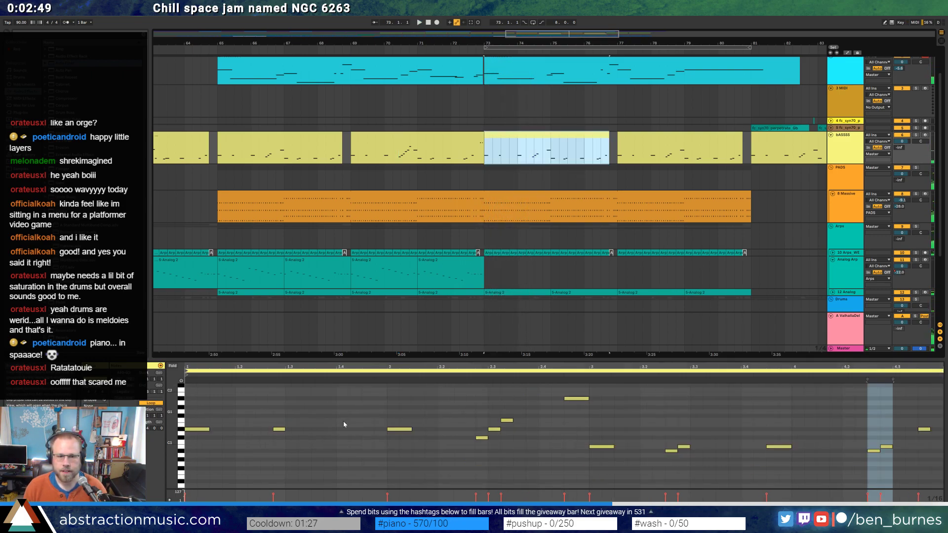
{"action": "left_click_drag", "start_coordinate": [193, 430], "coordinate": [193, 384]}
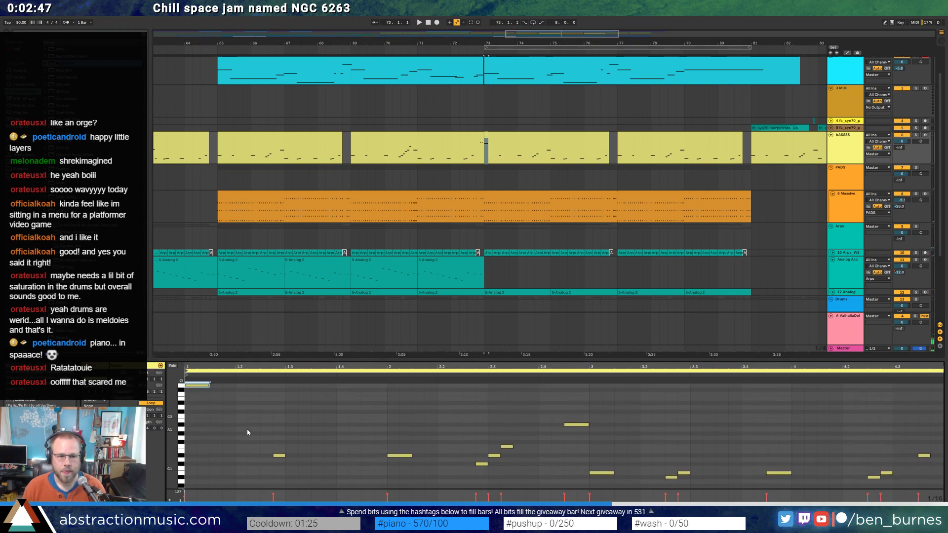
{"action": "scroll", "coordinate": [248, 433], "scroll_direction": "up", "scroll_amount": 2}
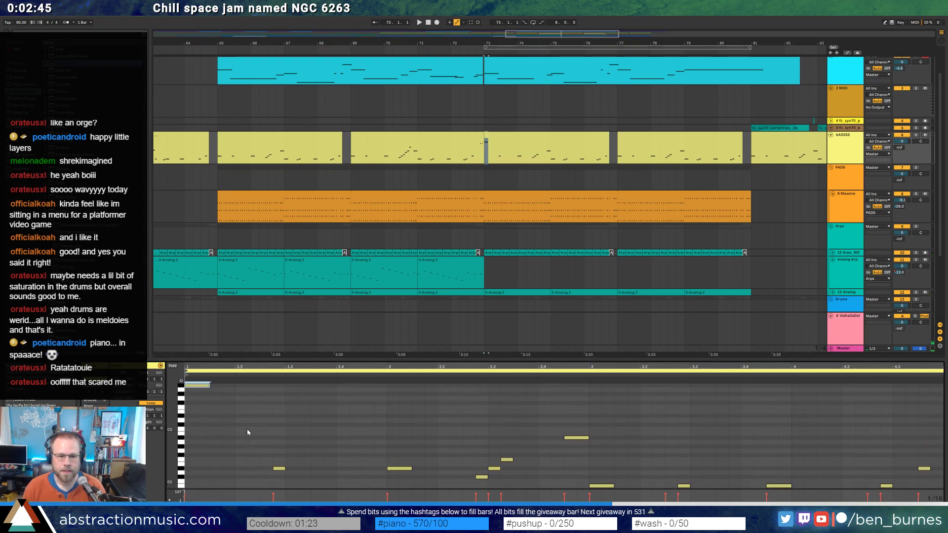
{"action": "key", "text": "space"}
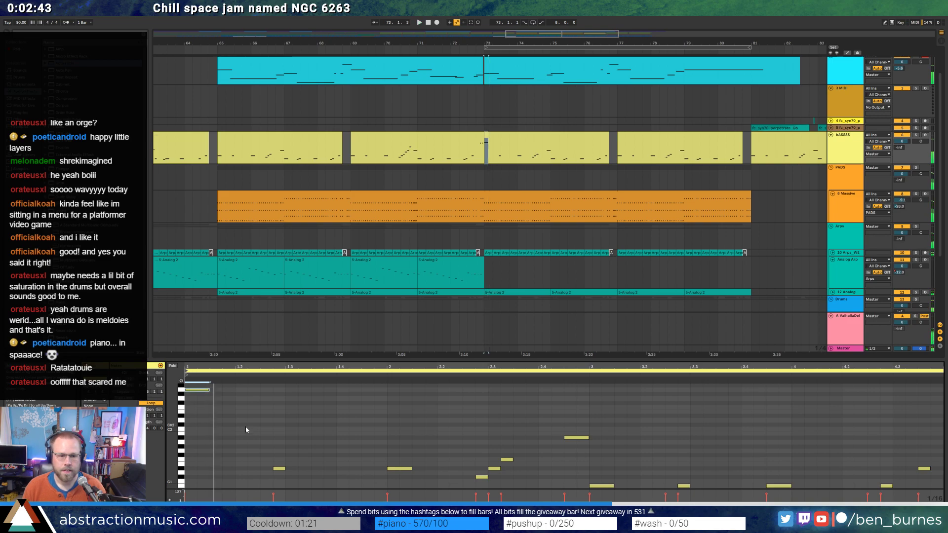
{"action": "key", "text": "space"}
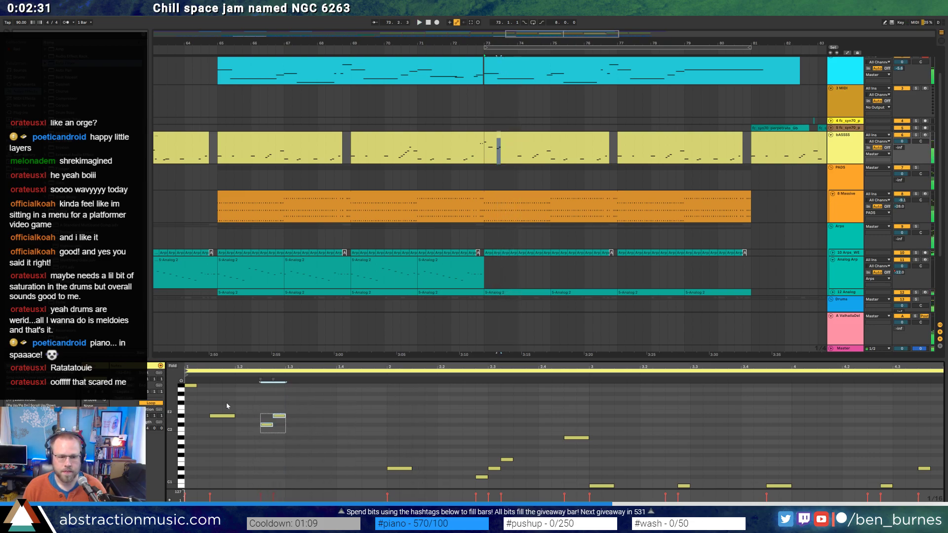
{"action": "key", "text": "shift+Down"}
{"action": "key", "text": "space"}
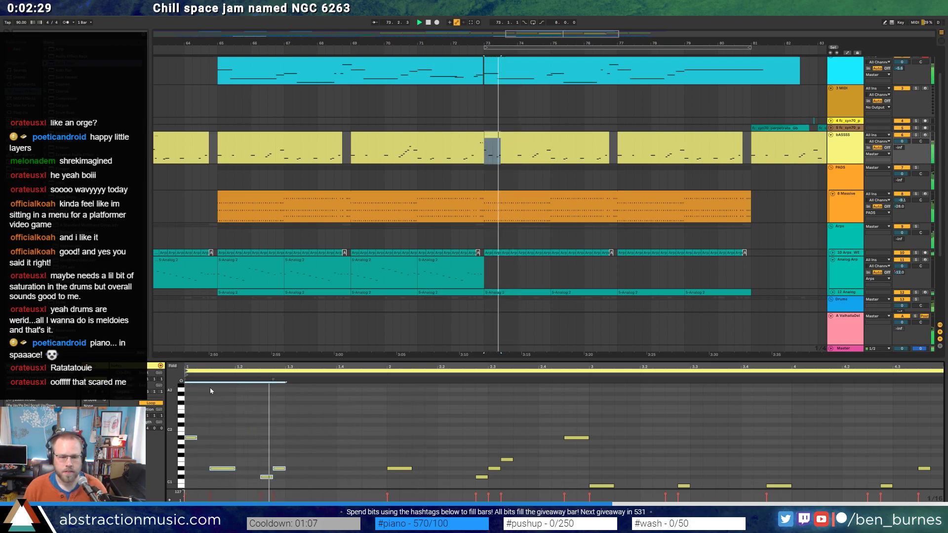
Add a pickup note before the clip's second bar, replace the note before beat 2.3 with two short repeated ones, and play it back.
{"action": "scroll", "coordinate": [345, 449], "scroll_direction": "down", "scroll_amount": 3}
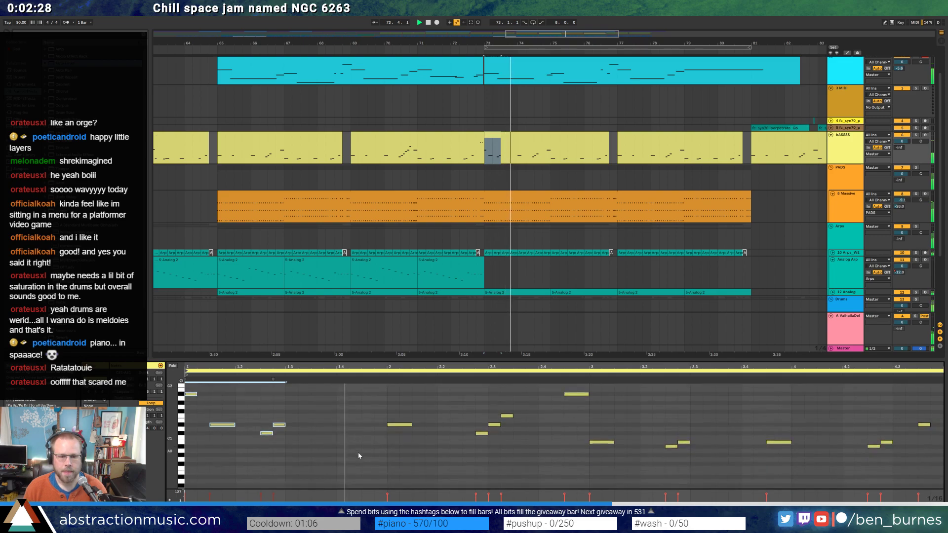
{"action": "double_click", "coordinate": [378, 433]}
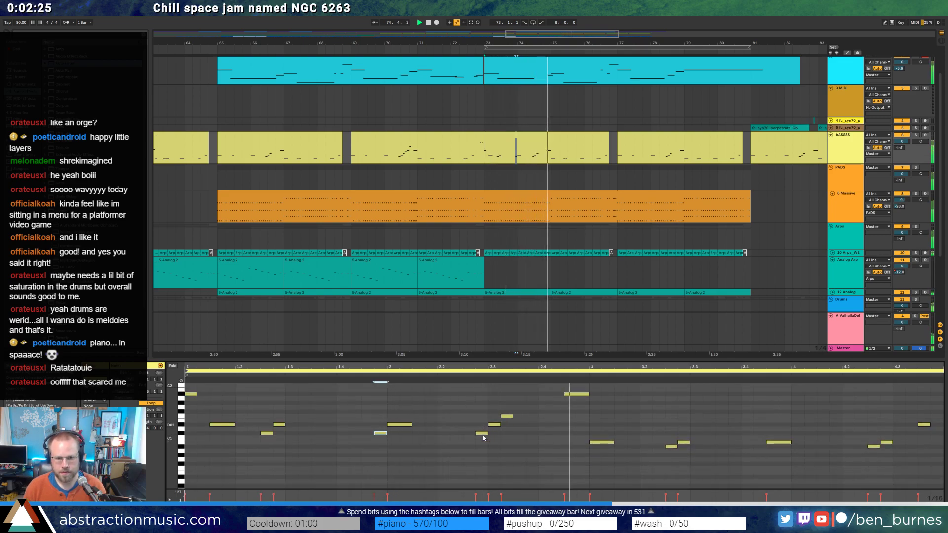
{"action": "double_click", "coordinate": [465, 433]}
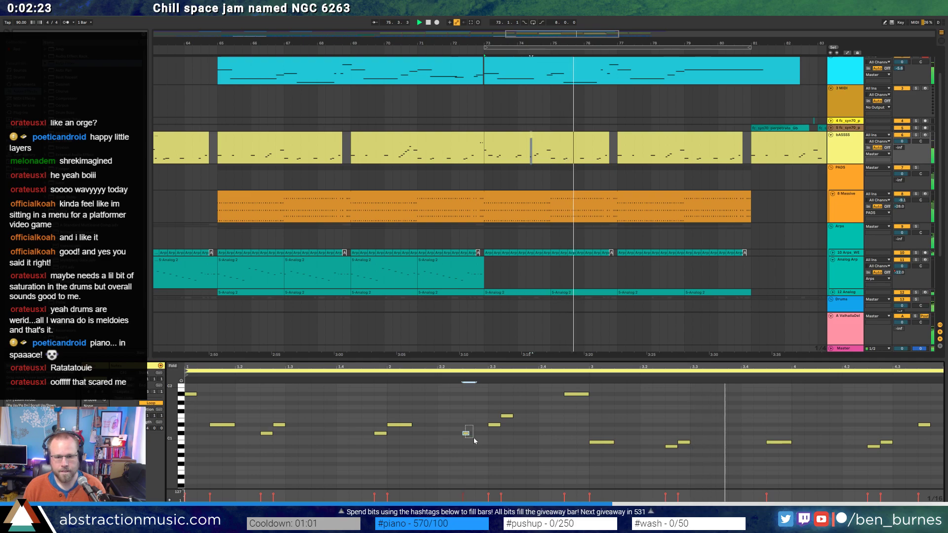
{"action": "double_click", "coordinate": [478, 433]}
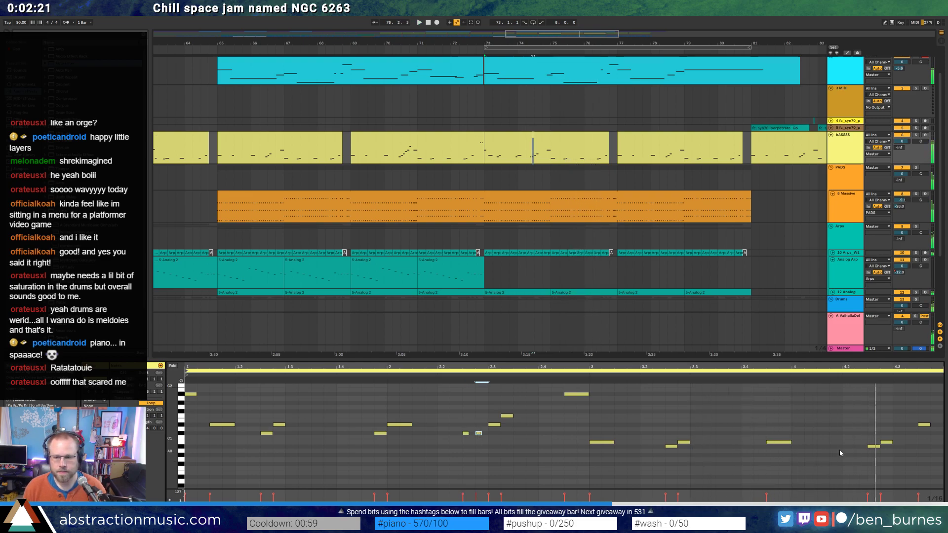
{"action": "key", "text": "space"}
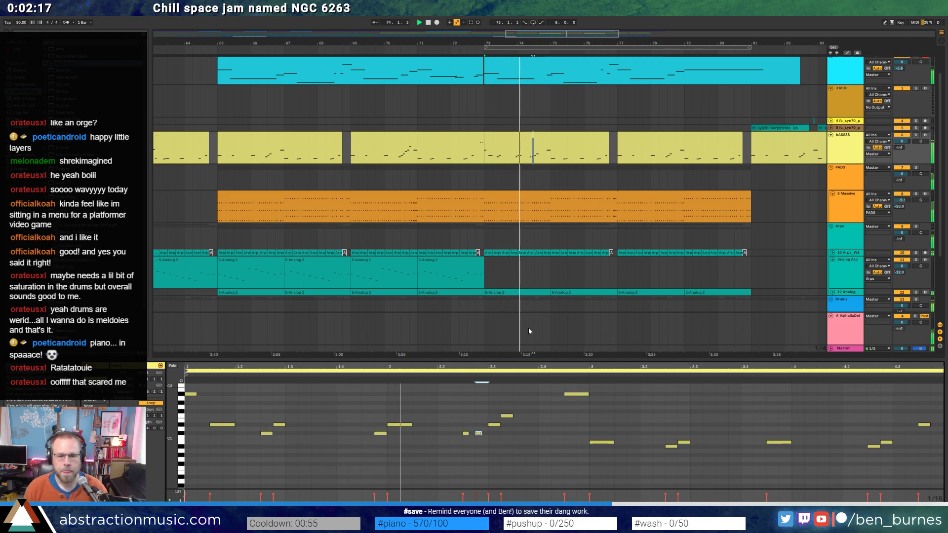
Shorten the pickup note before the second bar, and raise the two notes around beat 3.3 an octave, placing the first above the second.
{"action": "left_click_drag", "start_coordinate": [386, 433], "coordinate": [381, 432]}
{"action": "left_click", "coordinate": [670, 446]}
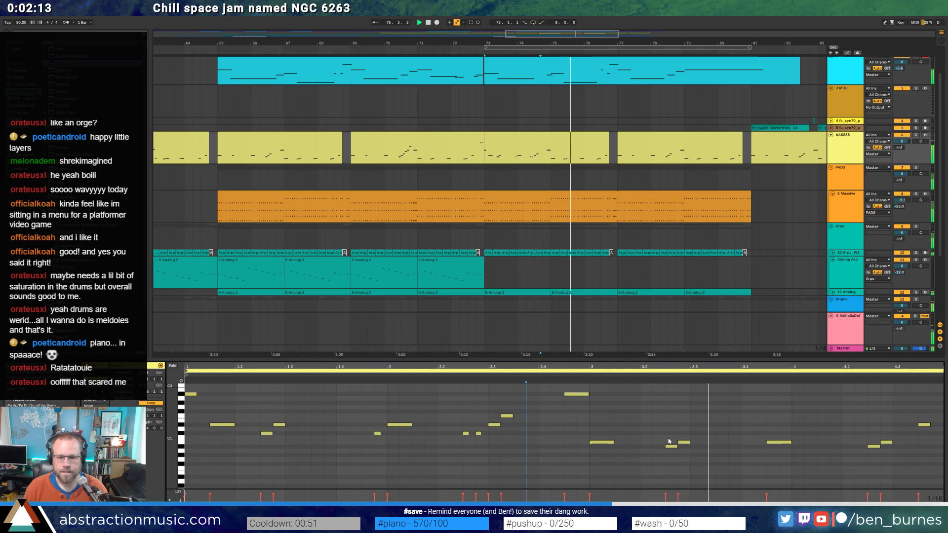
{"action": "left_click_drag", "start_coordinate": [672, 456], "coordinate": [666, 408]}
{"action": "key", "text": "shift+Up"}
{"action": "left_click", "coordinate": [555, 382]}
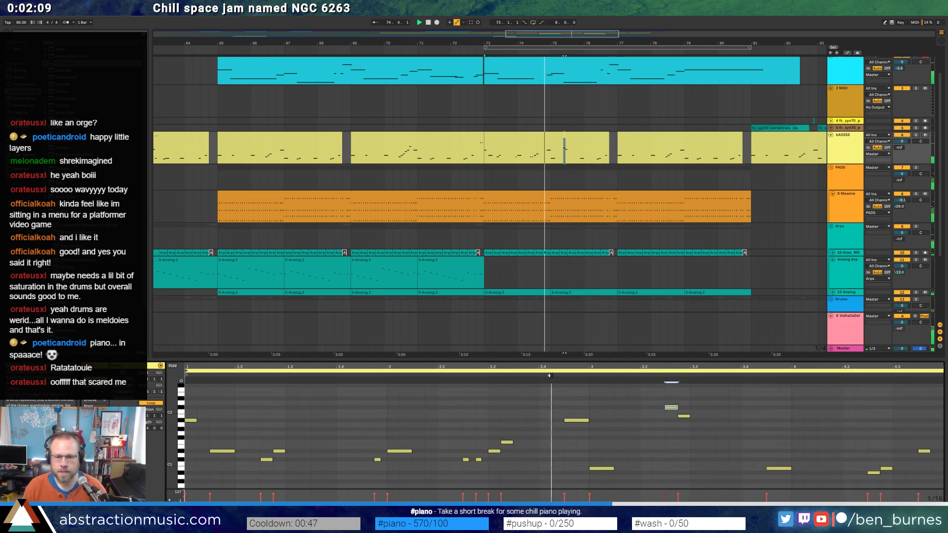
Add a note after the raised pair at the pitch of the following low note, and halve that low note's length.
{"action": "double_click", "coordinate": [716, 434]}
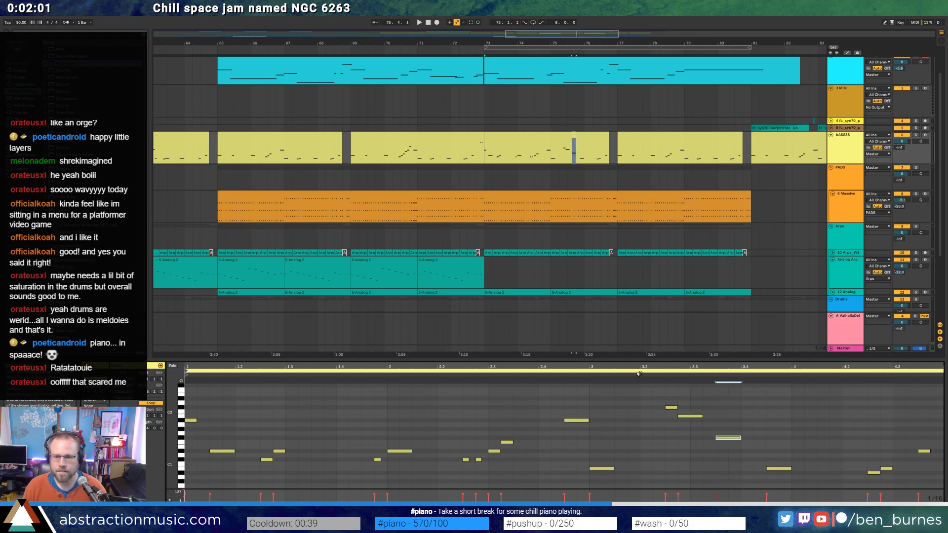
{"action": "key", "text": "space"}
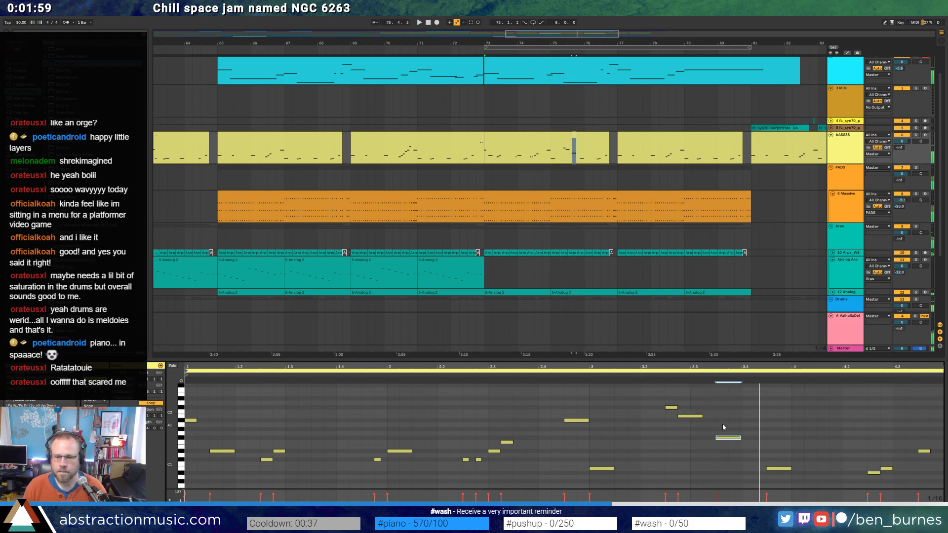
{"action": "left_click_drag", "start_coordinate": [728, 438], "coordinate": [732, 450]}
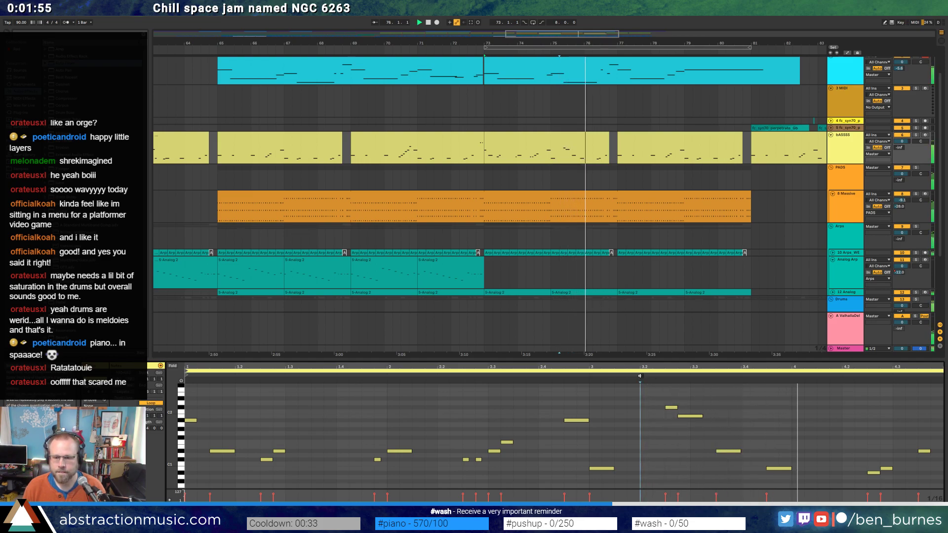
{"action": "left_click_drag", "start_coordinate": [725, 450], "coordinate": [723, 466]}
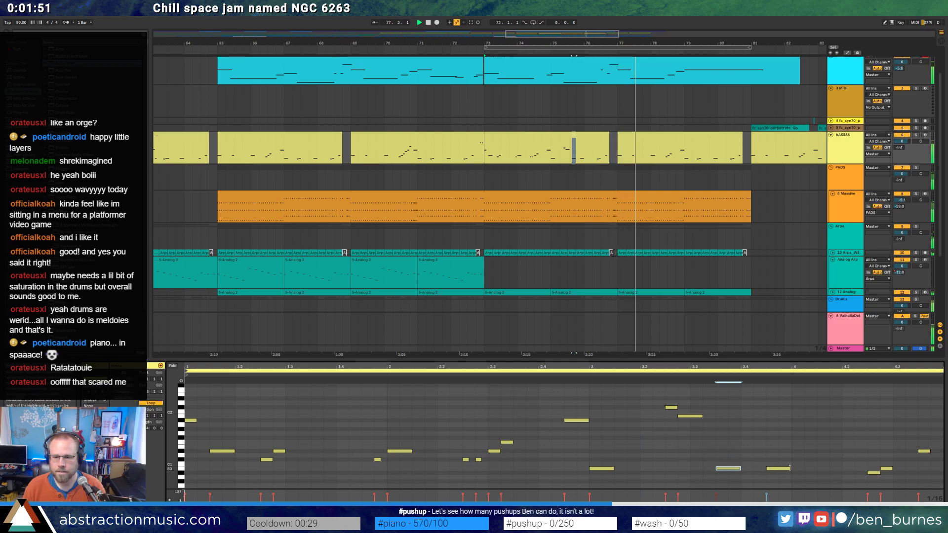
{"action": "left_click_drag", "start_coordinate": [790, 468], "coordinate": [778, 468]}
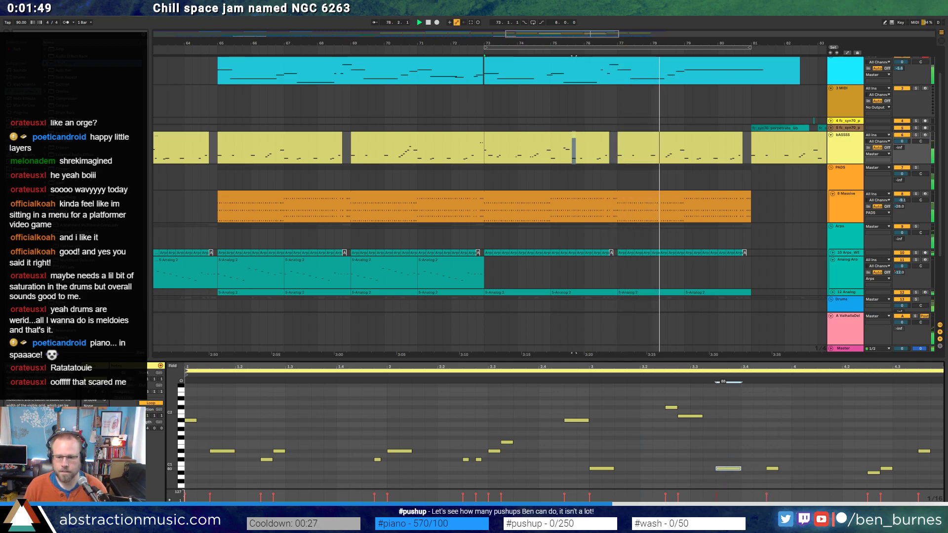
{"action": "left_click", "coordinate": [745, 448]}
{"action": "scroll", "coordinate": [487, 111], "scroll_direction": "down", "scroll_amount": 3}
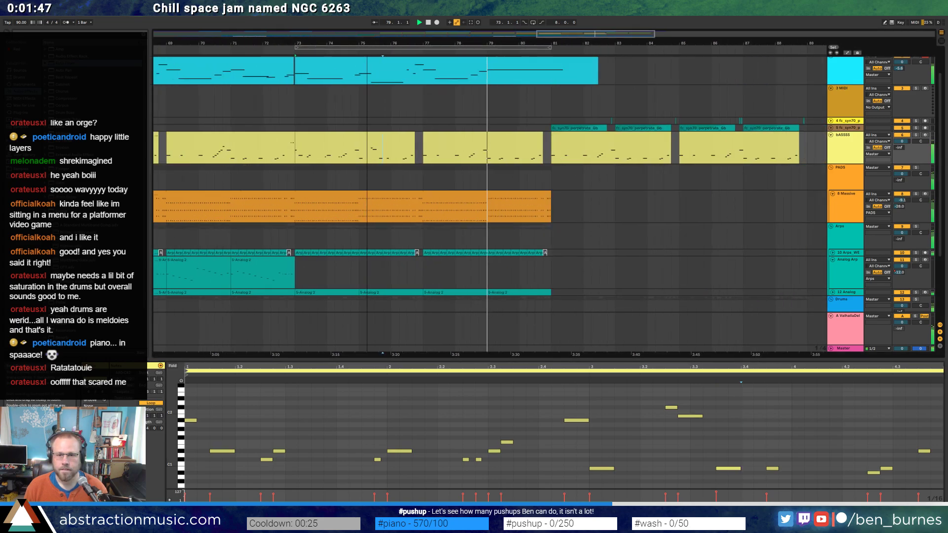
Lengthen the bass clip at bar 77 to reach bar 81, and make its last note earlier, shorter and level with the note before it.
{"action": "left_click", "coordinate": [301, 144]}
{"action": "left_click", "coordinate": [506, 142]}
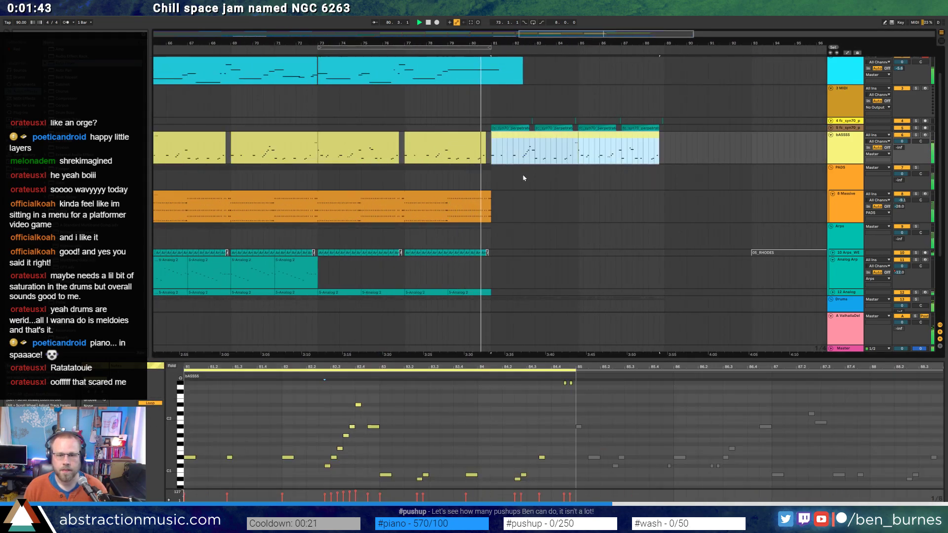
{"action": "scroll", "coordinate": [504, 163], "scroll_direction": "up", "scroll_amount": 3}
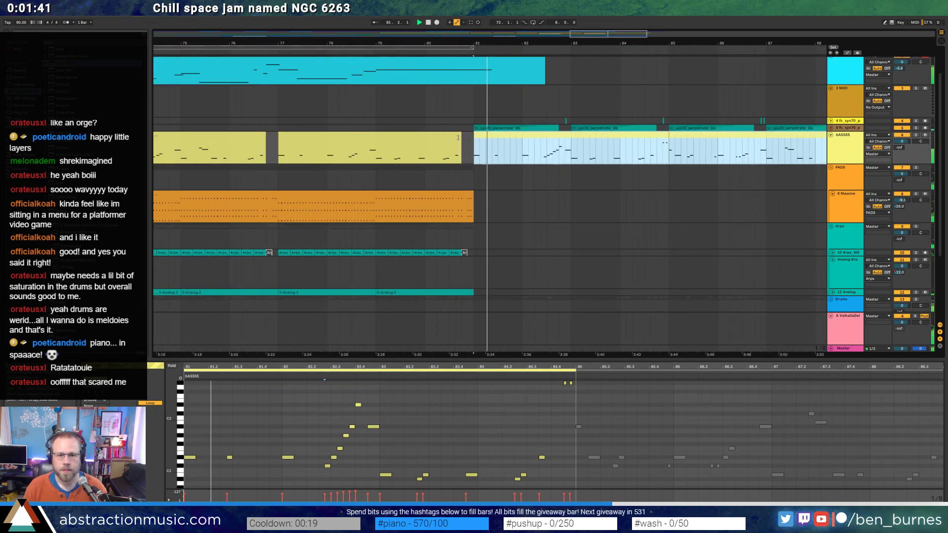
{"action": "left_click", "coordinate": [473, 139]}
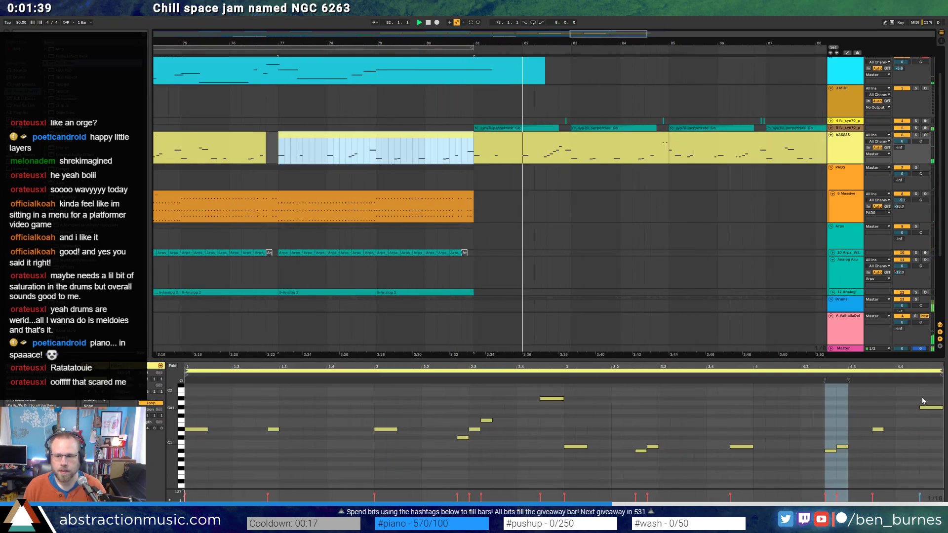
{"action": "left_click_drag", "start_coordinate": [930, 407], "coordinate": [918, 420]}
{"action": "key", "text": "Down"}
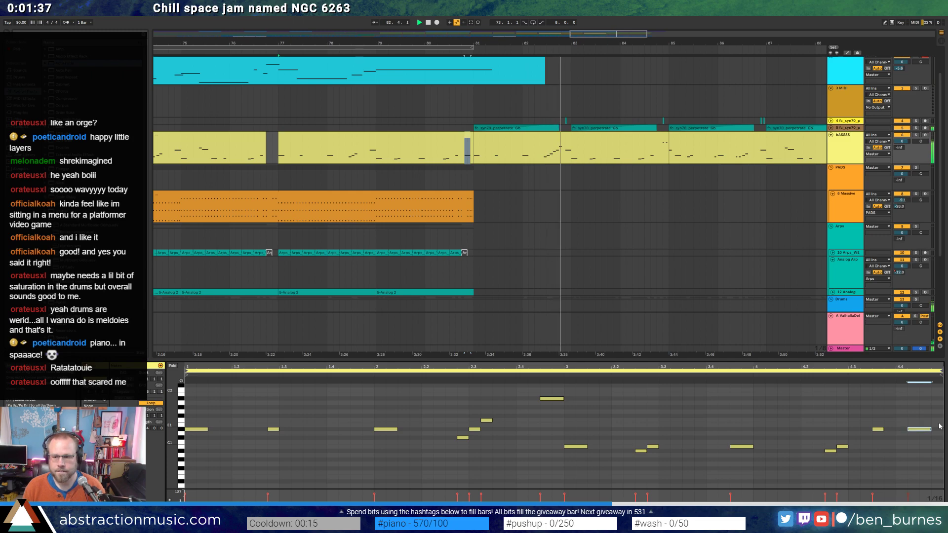
{"action": "key", "text": "shift+Left"}
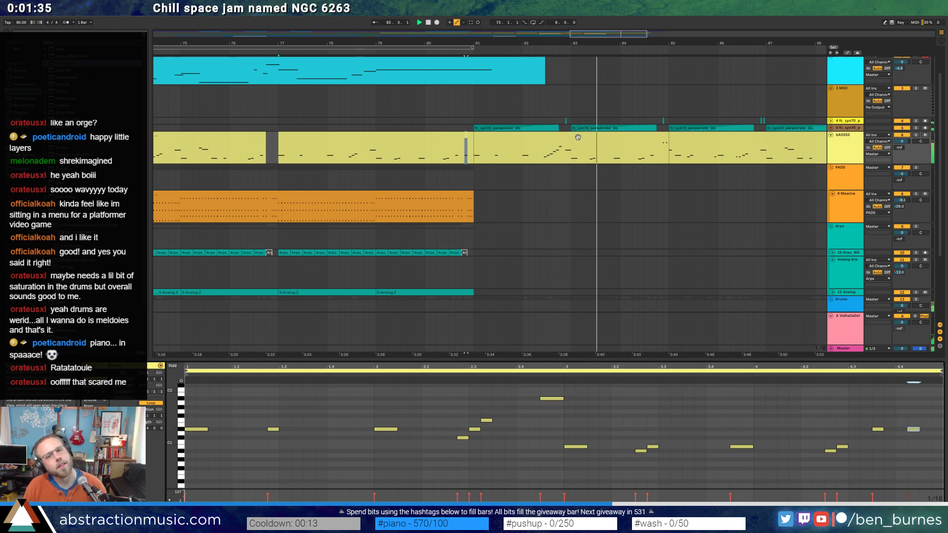
Shorten the second, fourth and fifth notes of the rising run in the bass clip at bar 81.
{"action": "left_click", "coordinate": [595, 159]}
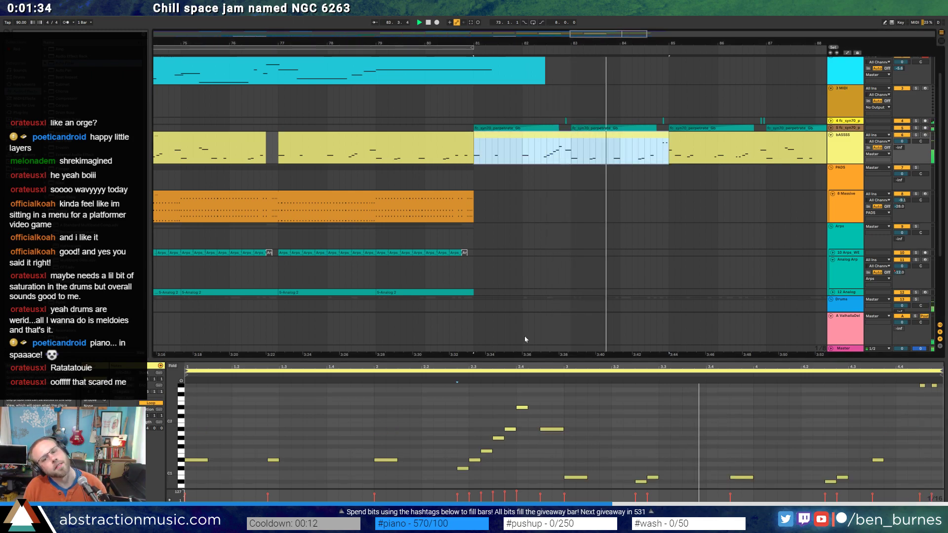
{"action": "left_click", "coordinate": [474, 460]}
{"action": "left_click", "coordinate": [496, 438]}
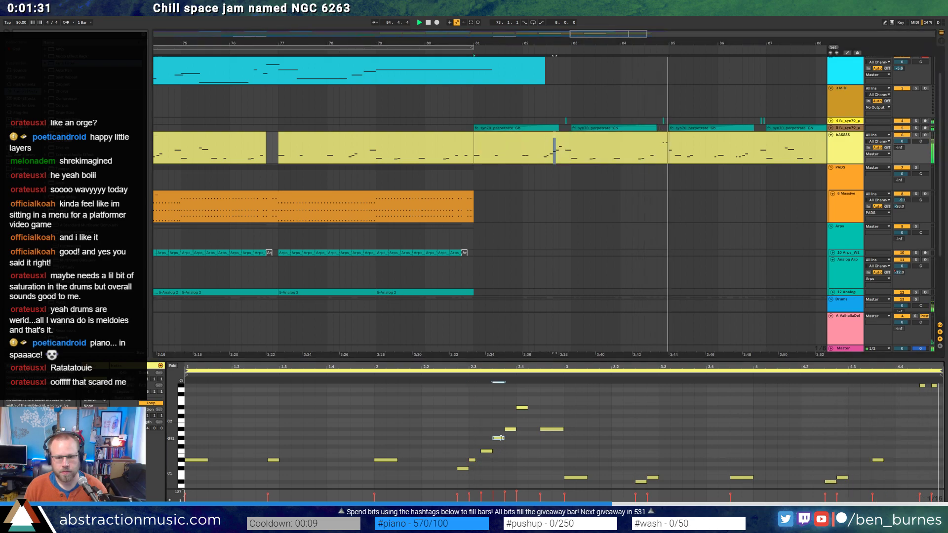
{"action": "left_click", "coordinate": [528, 434]}
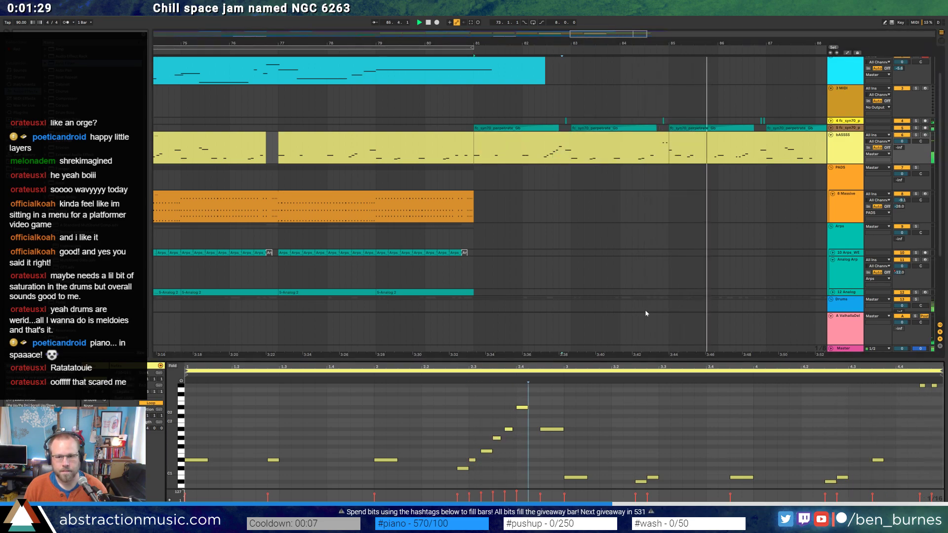
Play the bass line from bar 81 and check the transition into the clip at bar 85.
{"action": "left_click", "coordinate": [693, 139]}
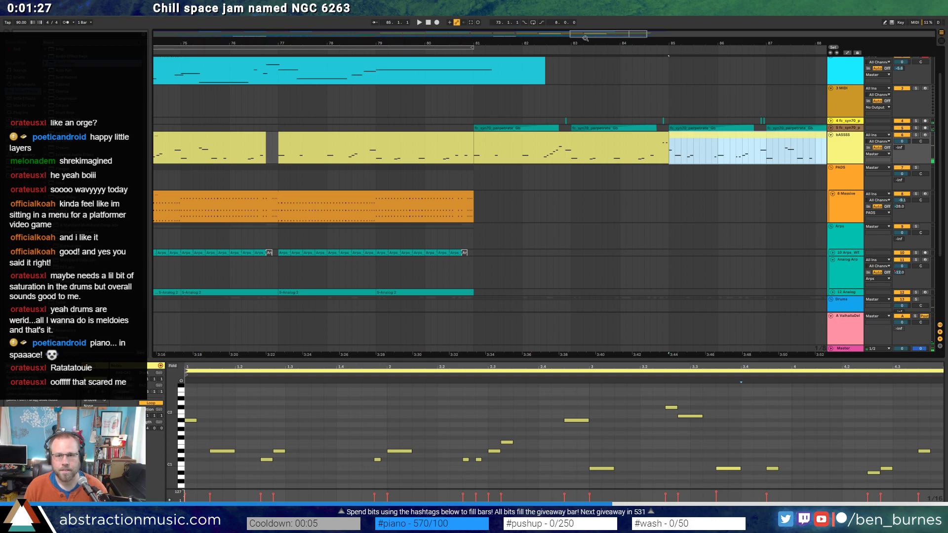
{"action": "scroll", "coordinate": [568, 127], "scroll_direction": "right", "scroll_amount": 3}
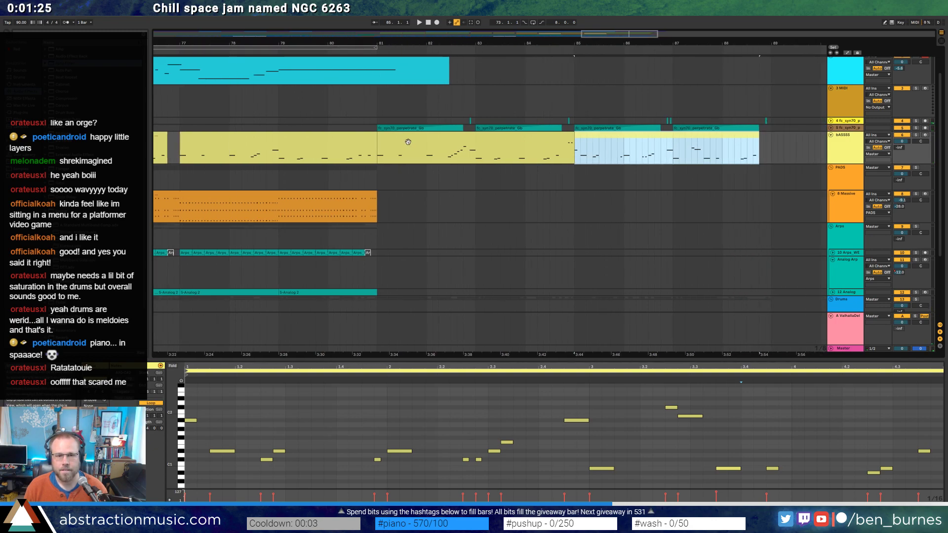
{"action": "left_click", "coordinate": [407, 142]}
{"action": "key", "text": "space"}
{"action": "scroll", "coordinate": [622, 193], "scroll_direction": "down", "scroll_amount": 3}
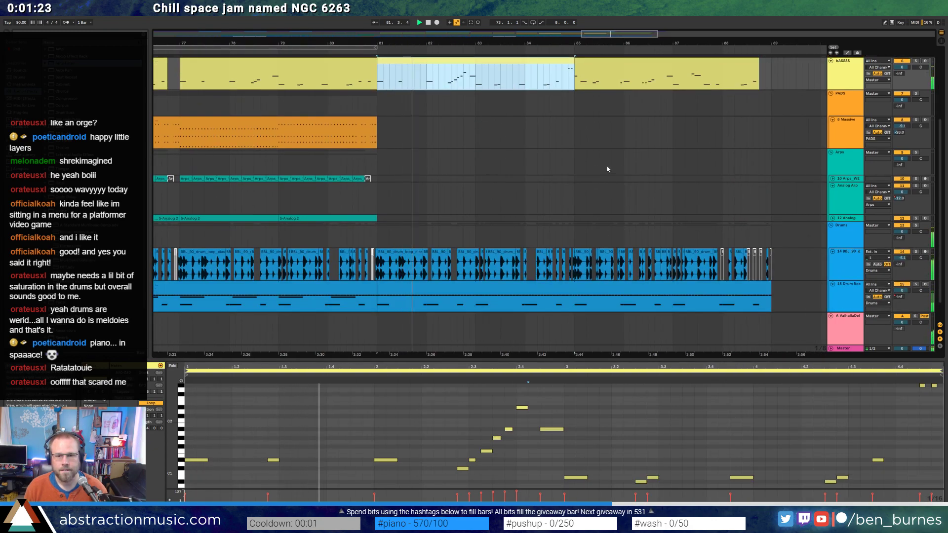
{"action": "scroll", "coordinate": [590, 166], "scroll_direction": "up", "scroll_amount": 2}
{"action": "scroll", "coordinate": [595, 128], "scroll_direction": "up", "scroll_amount": 5}
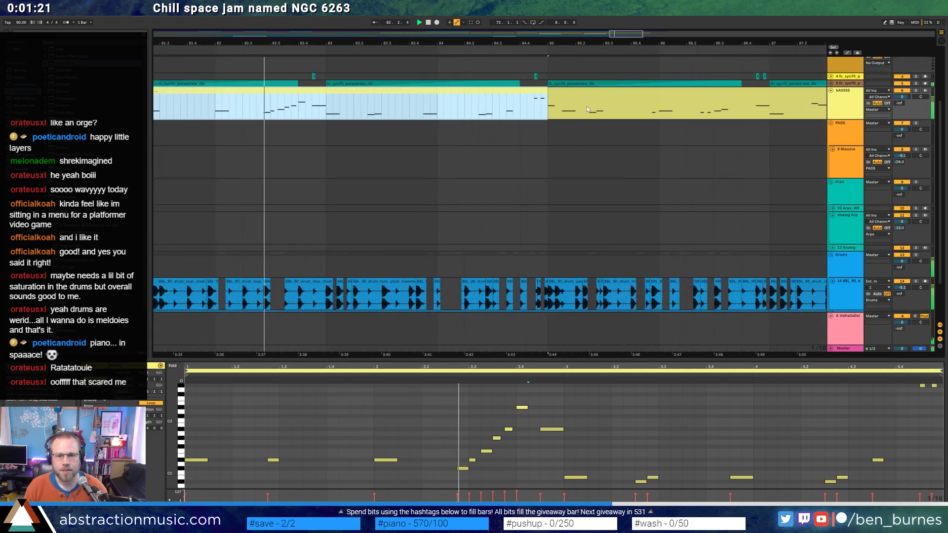
{"action": "scroll", "coordinate": [586, 105], "scroll_direction": "up", "scroll_amount": 2}
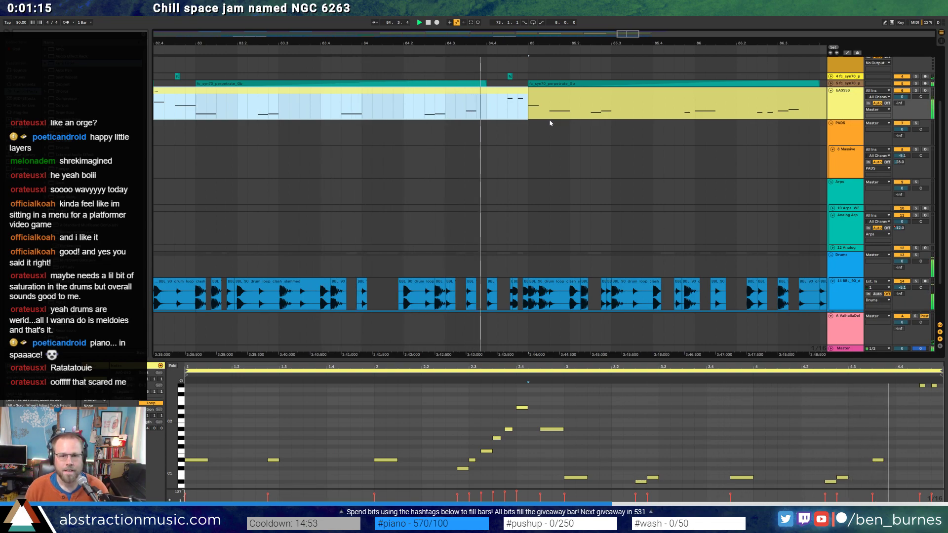
Delete the opening note of the bass clip at bar 85.
{"action": "left_click", "coordinate": [551, 101]}
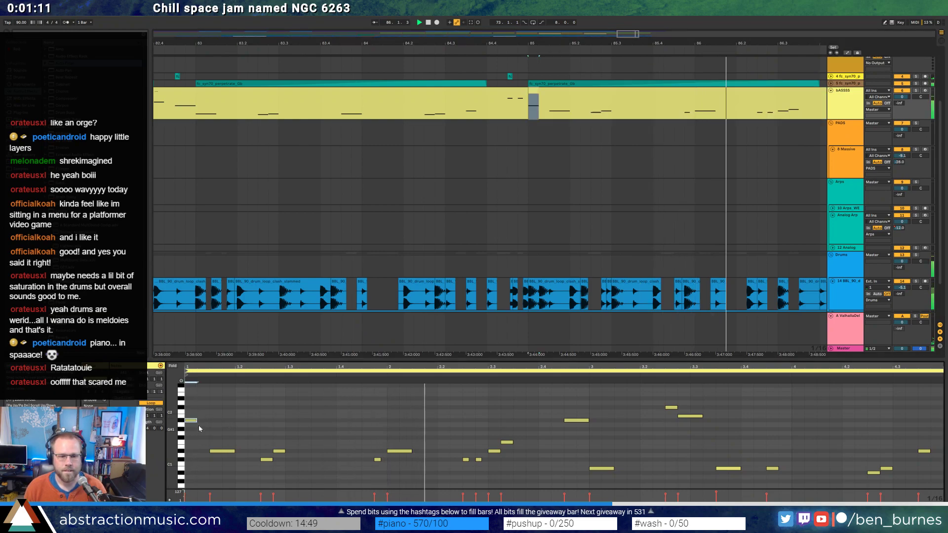
{"action": "left_click", "coordinate": [507, 116]}
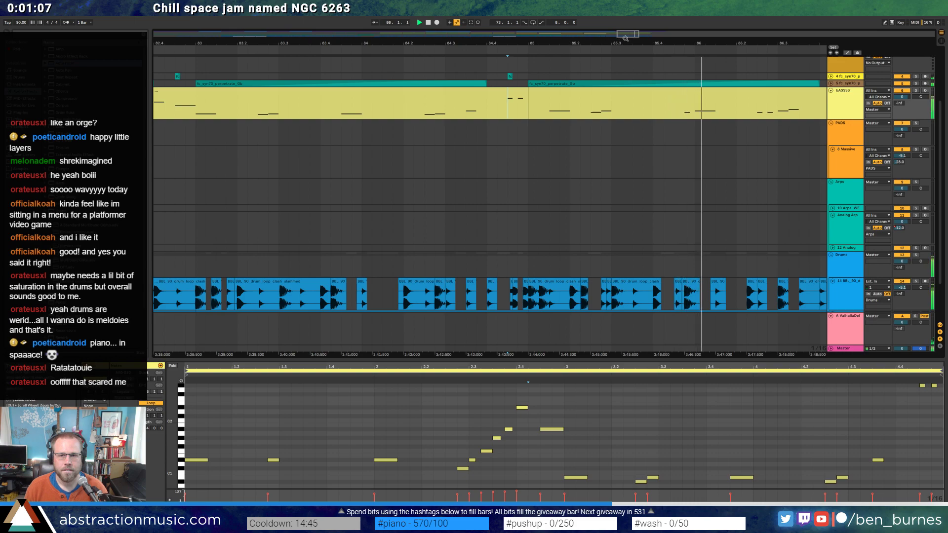
{"action": "left_click_drag", "start_coordinate": [524, 36], "coordinate": [525, 16]}
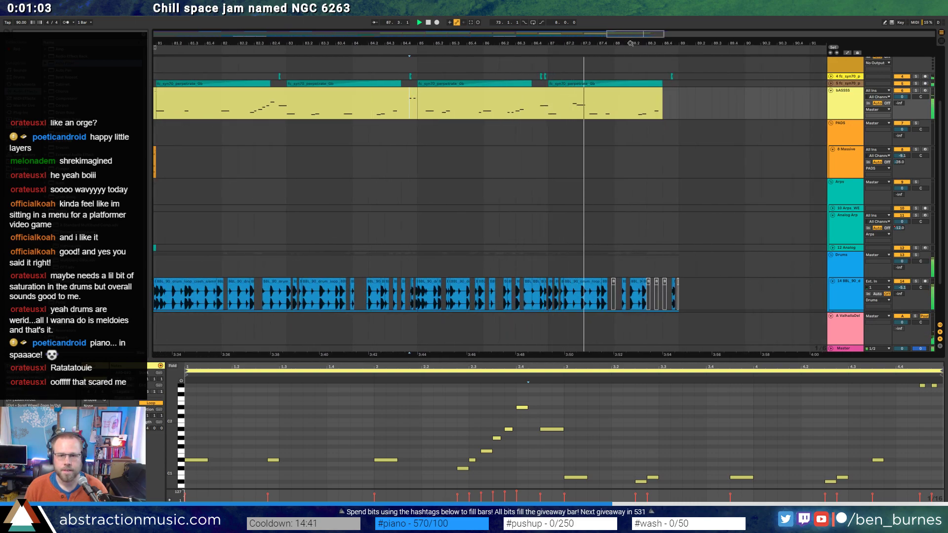
Deactivate the first and last of the final three notes in the bass clip at bar 85, and lengthen the middle one.
{"action": "left_click", "coordinate": [598, 95]}
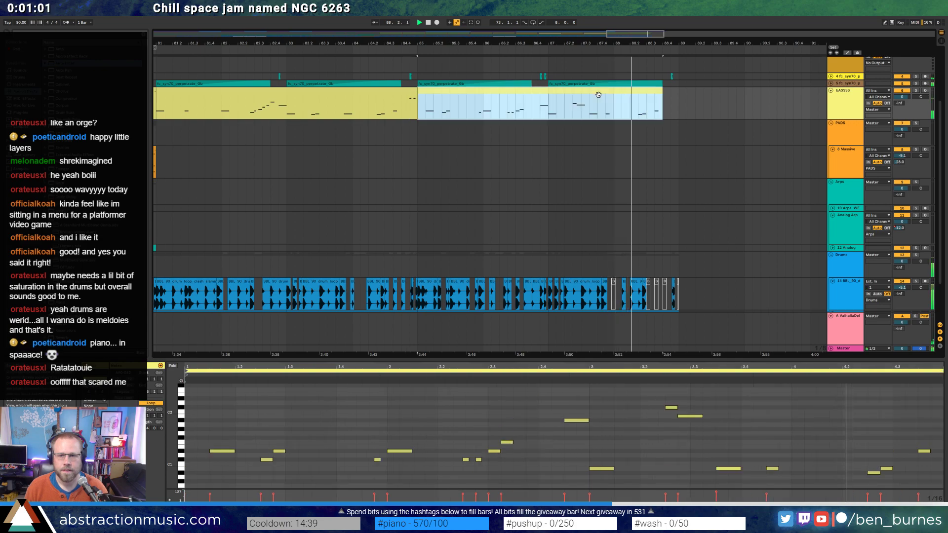
{"action": "key", "text": "space"}
{"action": "mouse_move", "coordinate": [935, 378]}
{"action": "left_mouse_down"}
{"action": "mouse_move", "coordinate": [817, 474]}
{"action": "mouse_move", "coordinate": [823, 482]}
{"action": "mouse_move", "coordinate": [878, 475]}
{"action": "left_mouse_up"}
{"action": "left_click", "coordinate": [889, 476]}
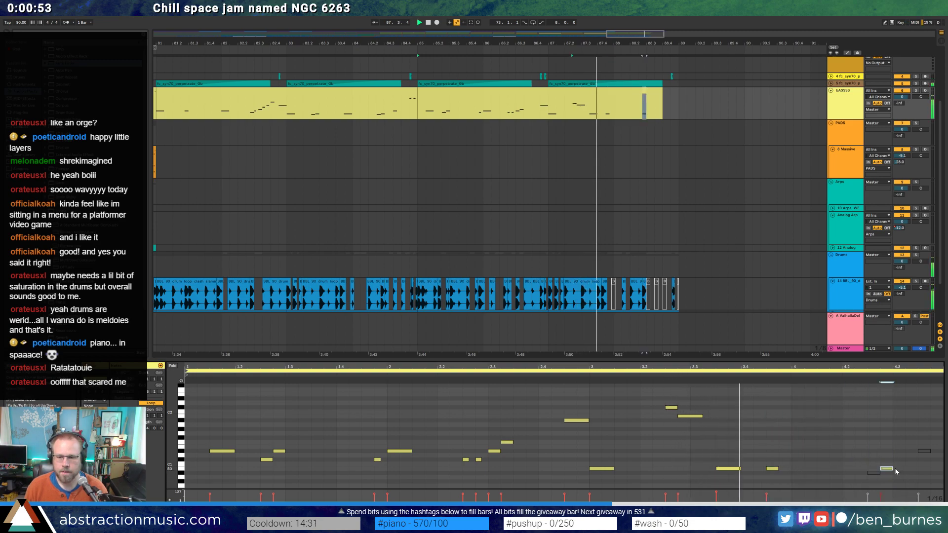
{"action": "left_click_drag", "start_coordinate": [892, 468], "coordinate": [905, 469]}
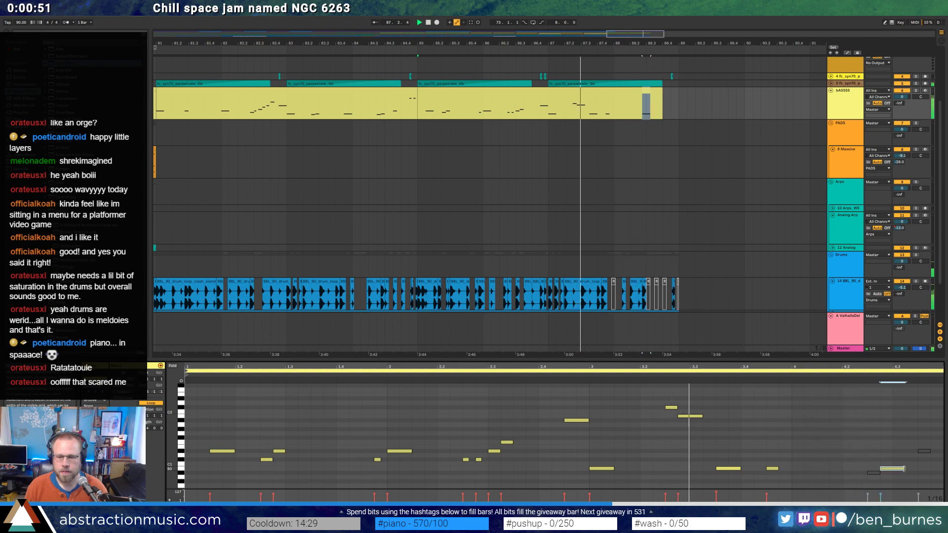
{"action": "left_click", "coordinate": [816, 439]}
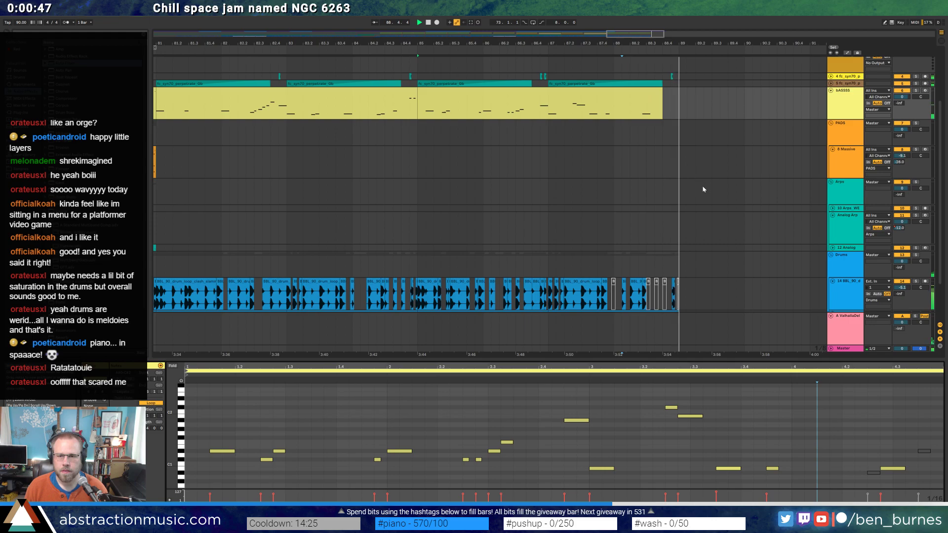
Stop playback, unfold the Master track and load Ozone 8 Elements on it.
{"action": "double_click", "coordinate": [516, 33]}
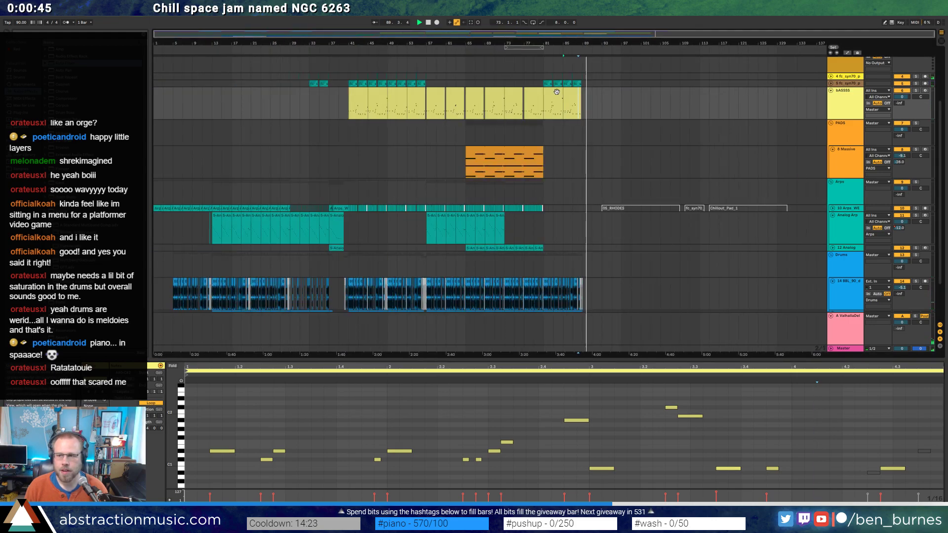
{"action": "key", "text": "space"}
{"action": "left_click", "coordinate": [828, 349]}
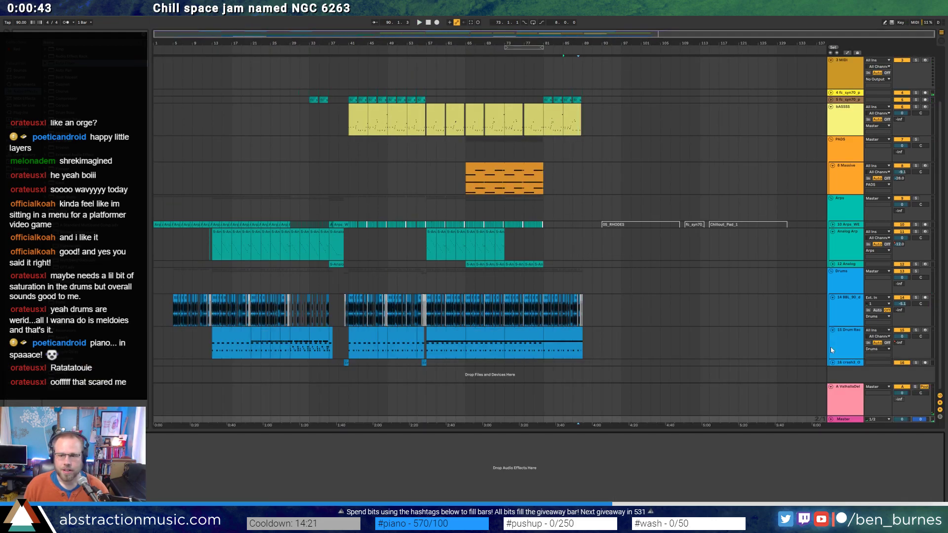
{"action": "left_click", "coordinate": [831, 418]}
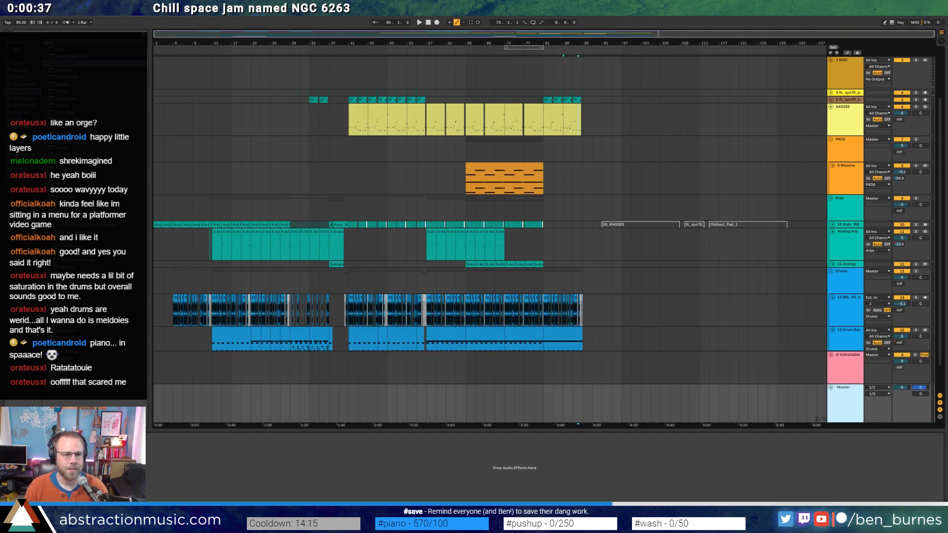
{"action": "left_click", "coordinate": [22, 113]}
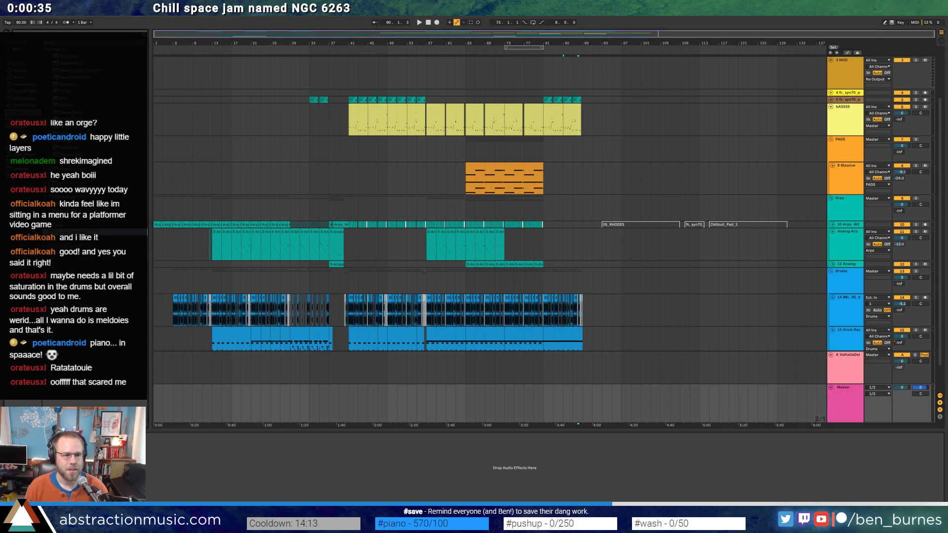
Play the track from about bar 56, run Ozone's Master Assistant with the Streaming target and accept its suggestion.
{"action": "left_click", "coordinate": [422, 52]}
{"action": "left_click_drag", "start_coordinate": [339, 156], "coordinate": [390, 185]}
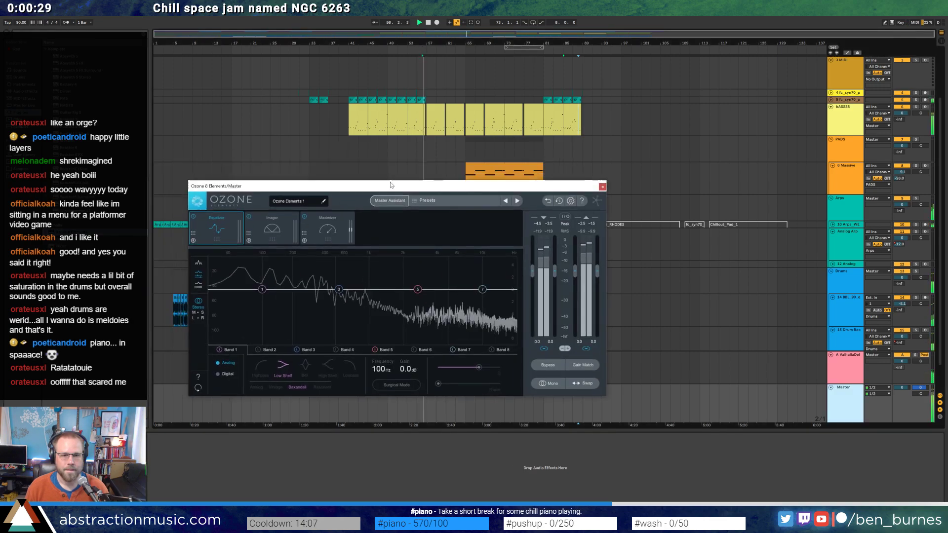
{"action": "left_click", "coordinate": [390, 201]}
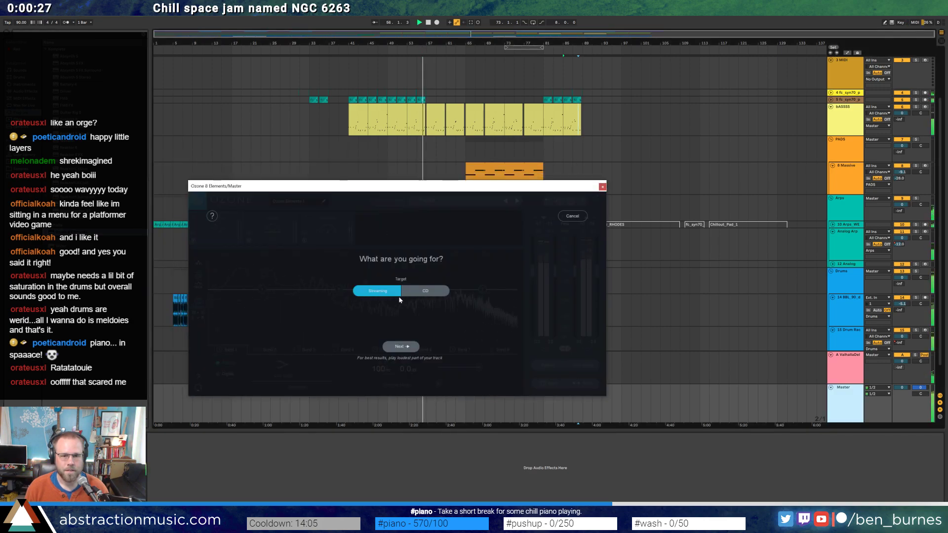
{"action": "left_click", "coordinate": [401, 347]}
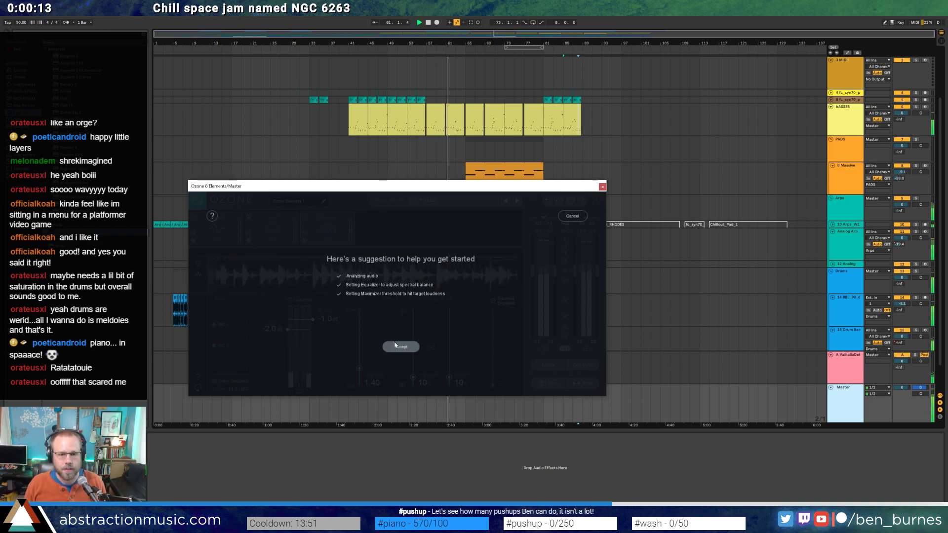
{"action": "left_click", "coordinate": [398, 346]}
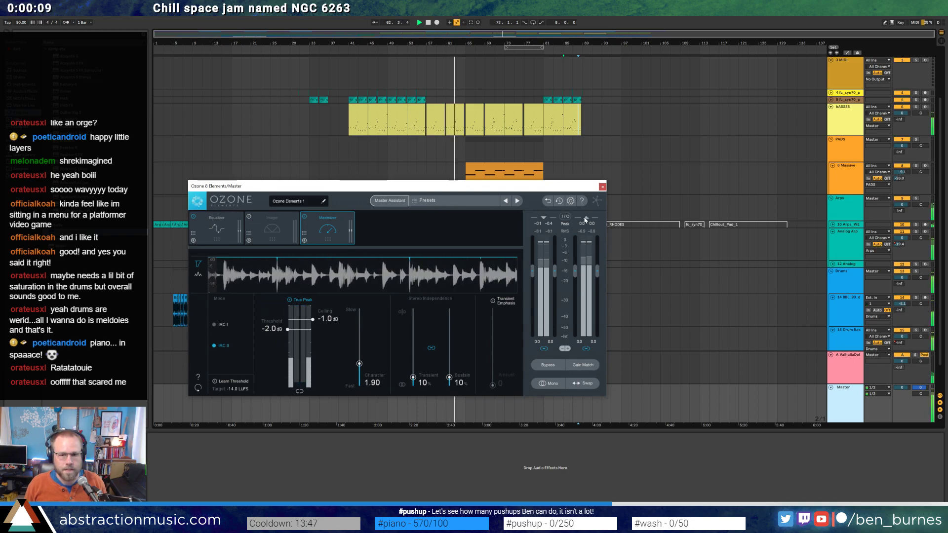
Look through the available meter types in Ozone's I/O Meter Options and stop playback.
{"action": "left_click", "coordinate": [565, 217]}
{"action": "left_click", "coordinate": [573, 245]}
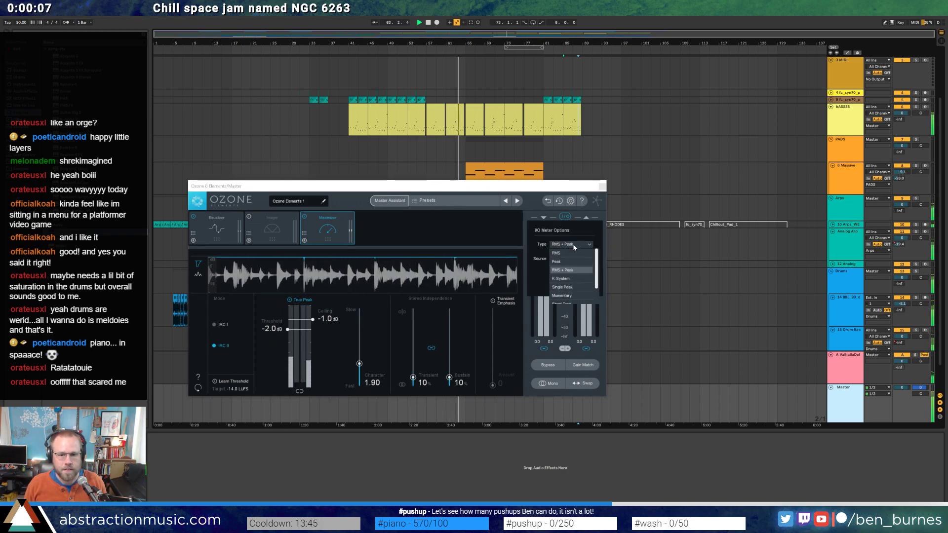
{"action": "scroll", "coordinate": [576, 275], "scroll_direction": "down", "scroll_amount": 1}
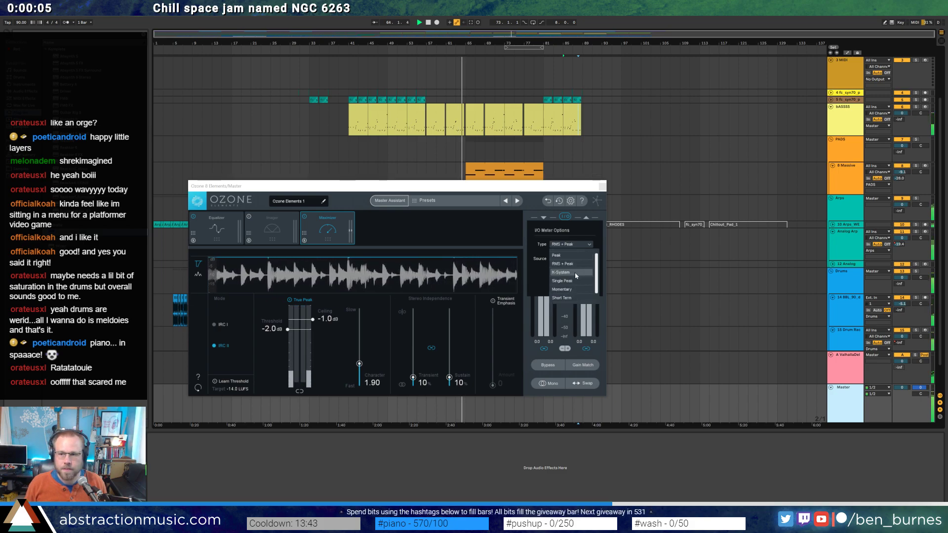
{"action": "scroll", "coordinate": [574, 264], "scroll_direction": "up", "scroll_amount": 1}
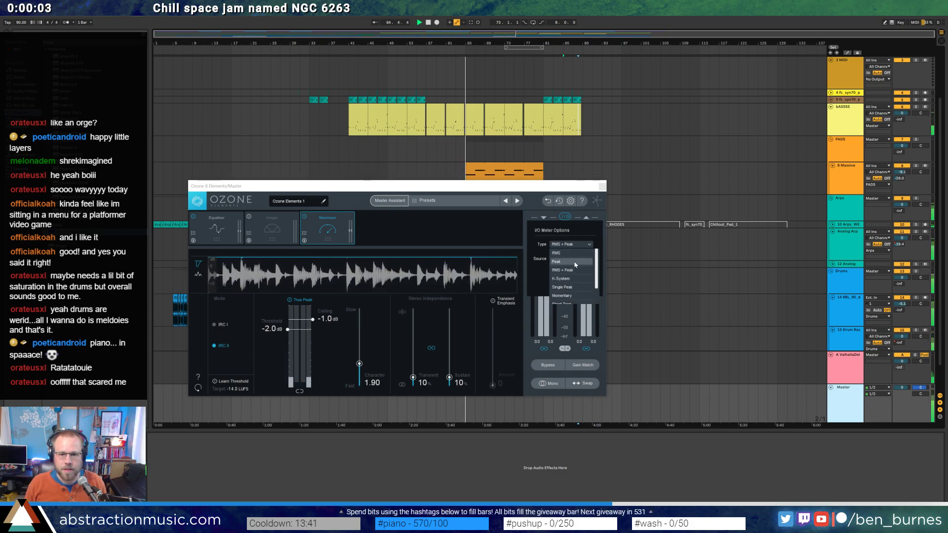
{"action": "key", "text": "Escape"}
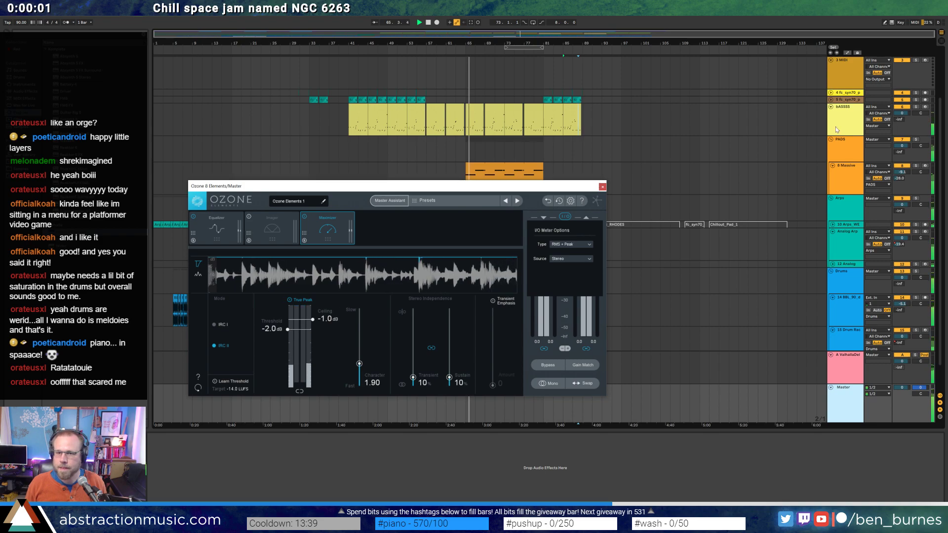
{"action": "key", "text": "space"}
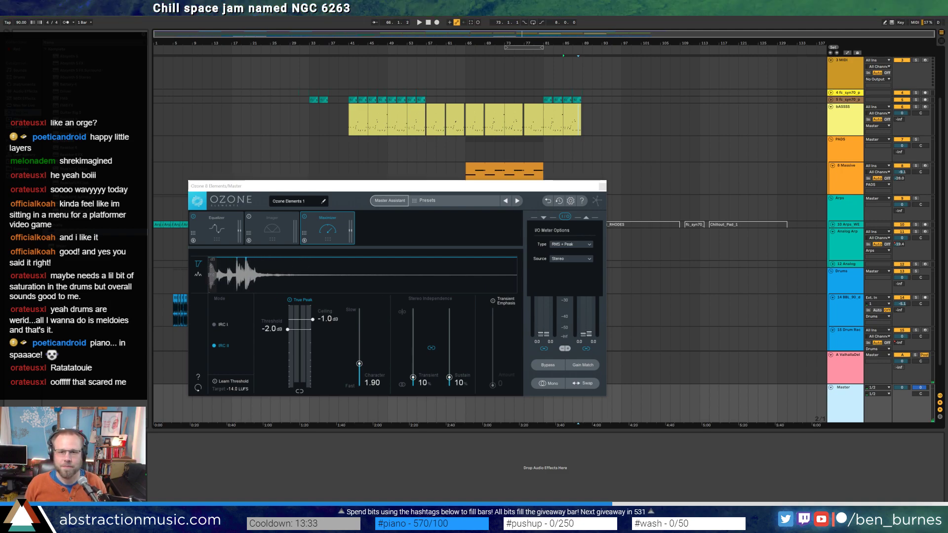
Enable Ozone's Imager module and set its width to about 26.
{"action": "left_click", "coordinate": [279, 232]}
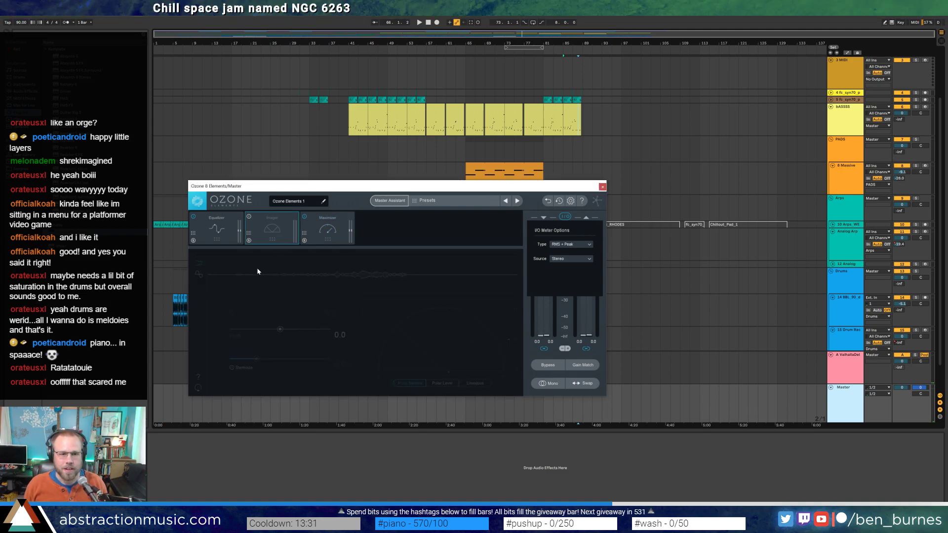
{"action": "left_click", "coordinate": [249, 217]}
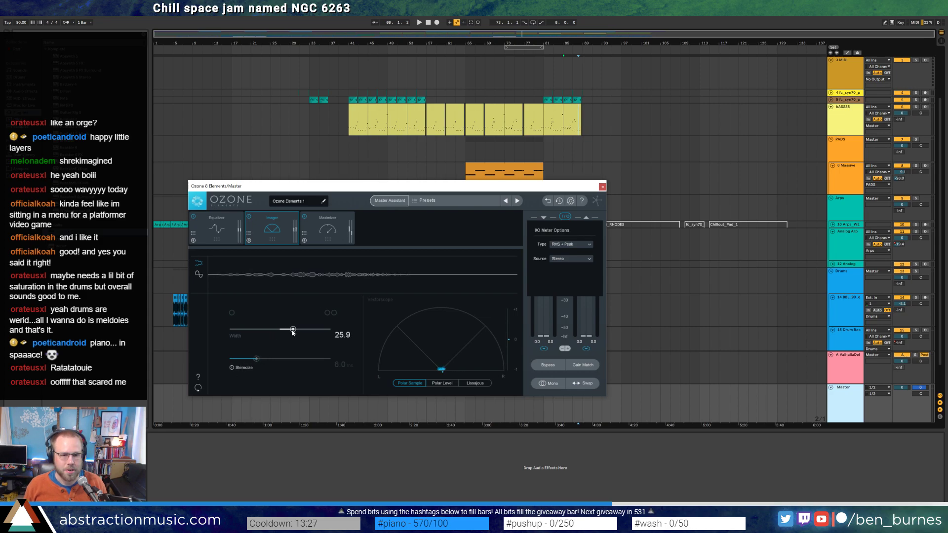
In Ozone's Equalizer, soften the high-end cut, shift the broad midrange boost lower and slightly up, and set band 1 to 41.3 Hz, -0.2 dB.
{"action": "left_click", "coordinate": [229, 239]}
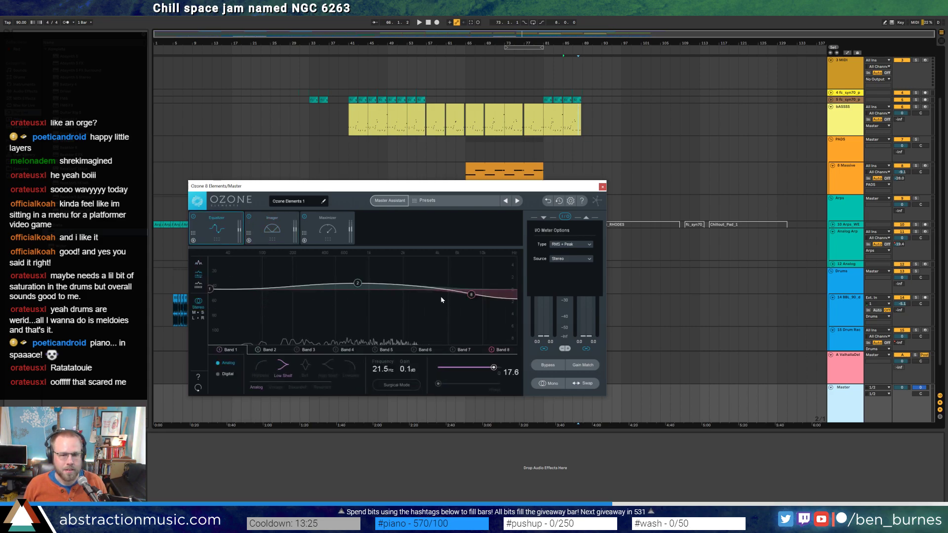
{"action": "left_click_drag", "start_coordinate": [470, 295], "coordinate": [468, 293]}
{"action": "left_click", "coordinate": [356, 283]}
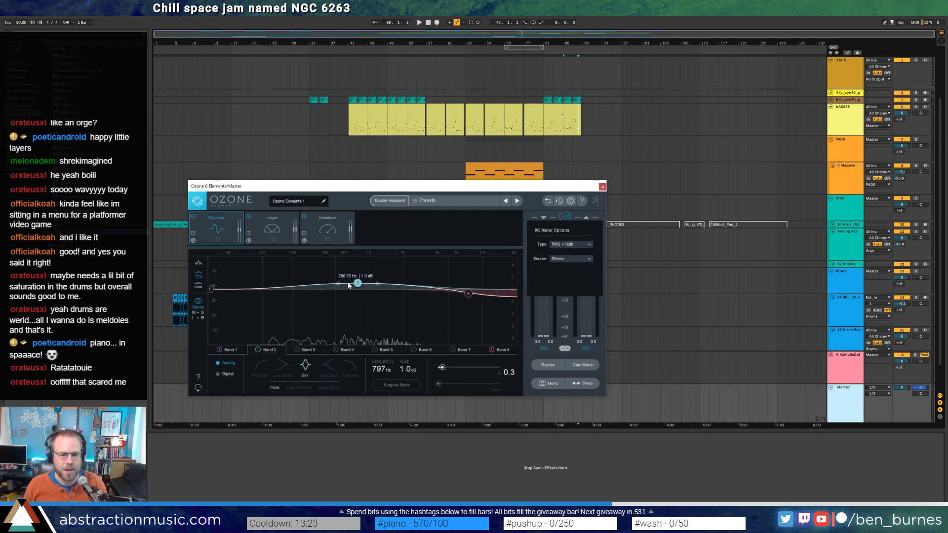
{"action": "left_click_drag", "start_coordinate": [349, 285], "coordinate": [345, 283]}
{"action": "left_click_drag", "start_coordinate": [210, 288], "coordinate": [228, 290]}
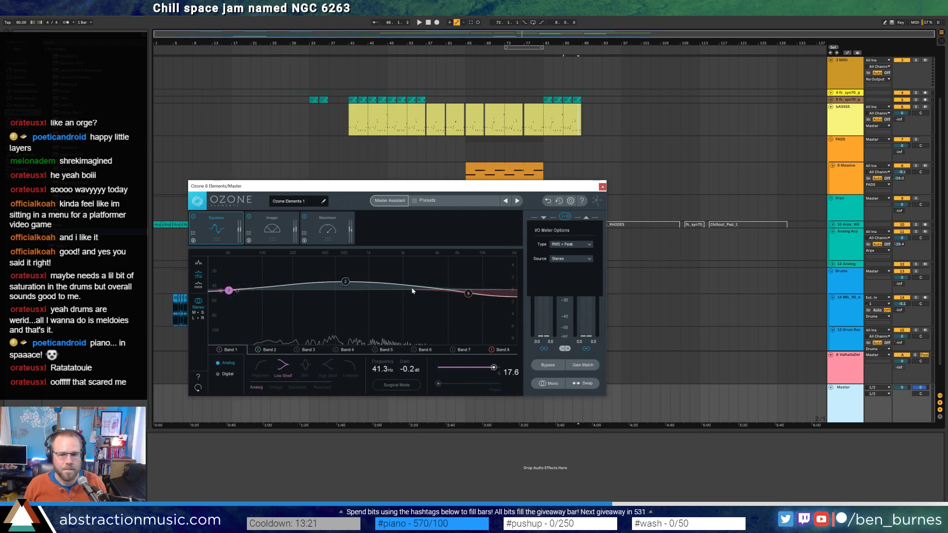
{"action": "left_click", "coordinate": [346, 282]}
{"action": "left_click", "coordinate": [320, 236]}
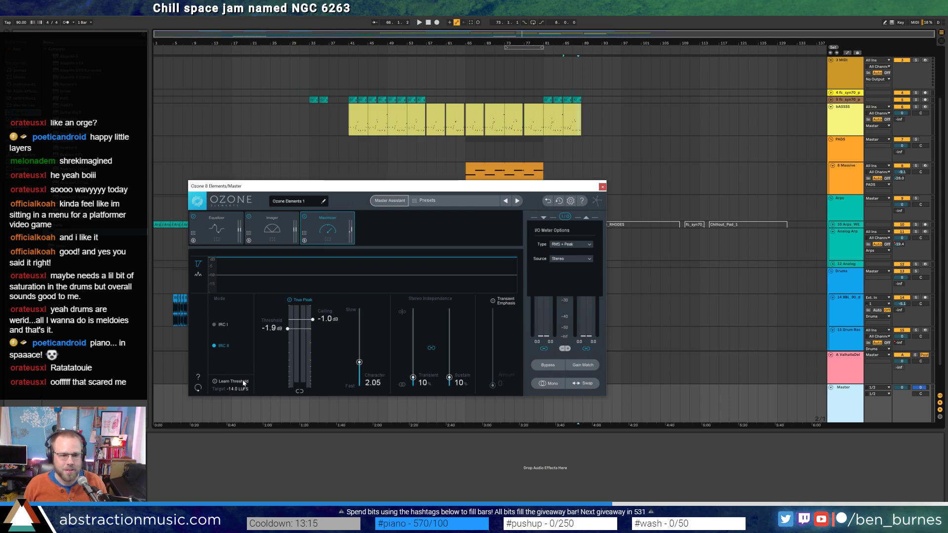
{"action": "left_click", "coordinate": [571, 244]}
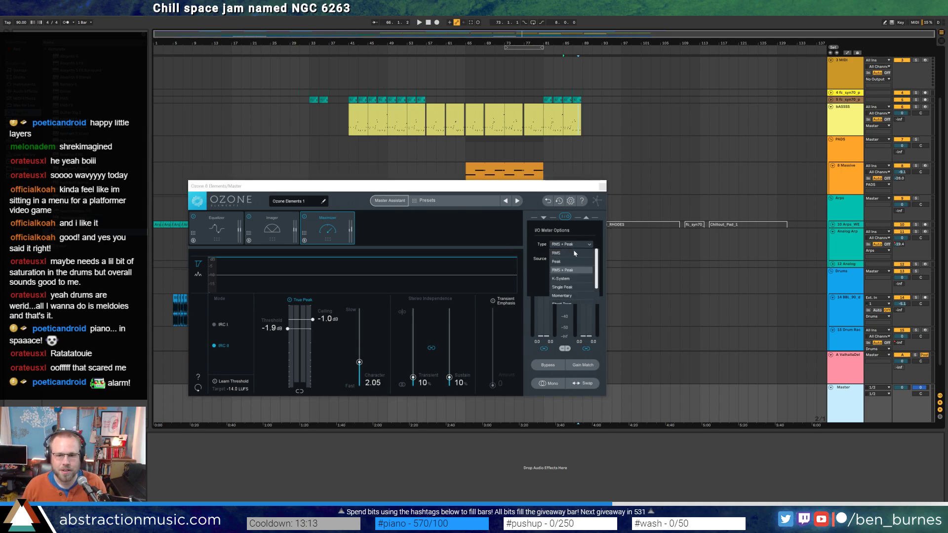
{"action": "scroll", "coordinate": [581, 283], "scroll_direction": "down", "scroll_amount": 2}
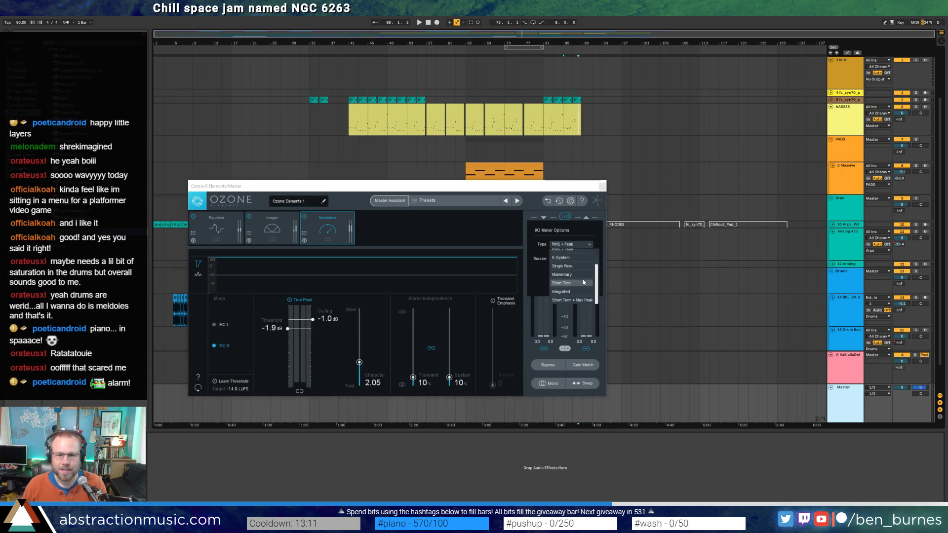
{"action": "scroll", "coordinate": [581, 294], "scroll_direction": "up", "scroll_amount": 2}
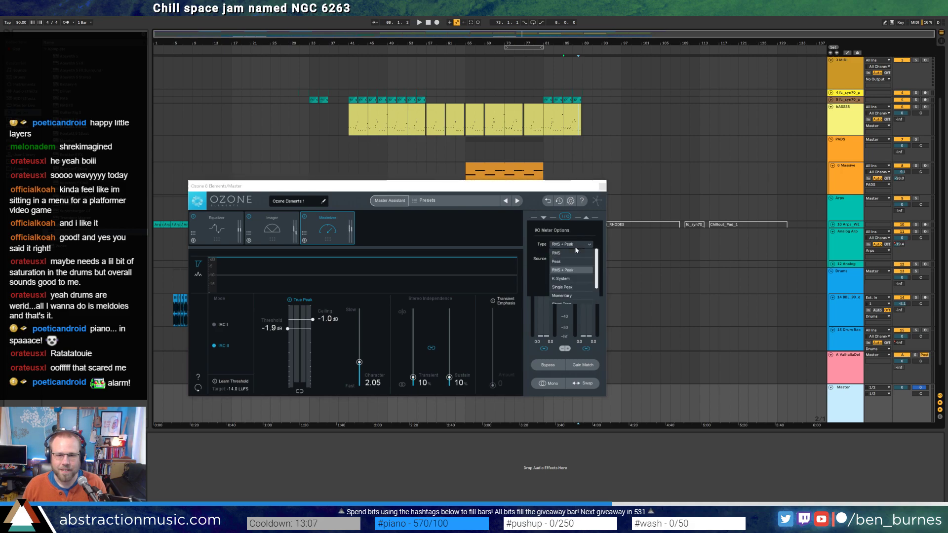
{"action": "left_click", "coordinate": [575, 267]}
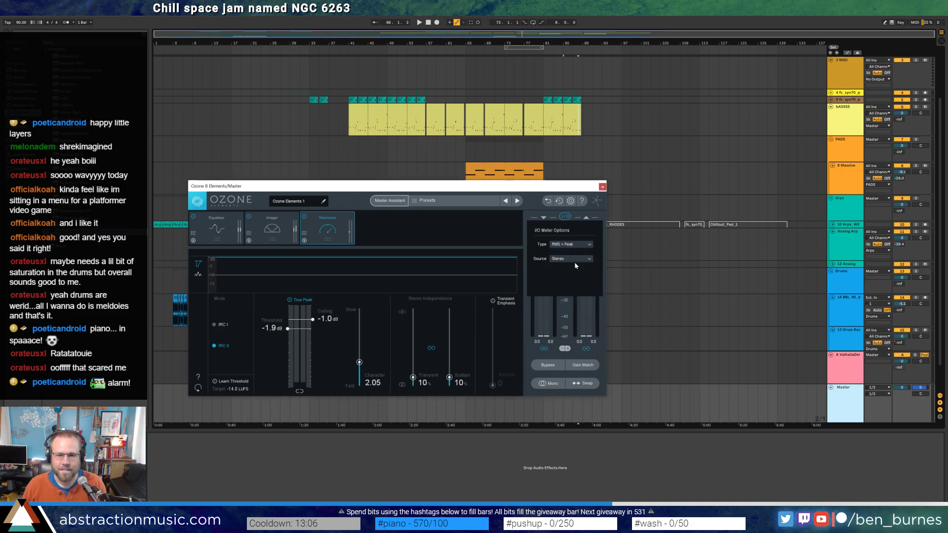
{"action": "left_click", "coordinate": [565, 217]}
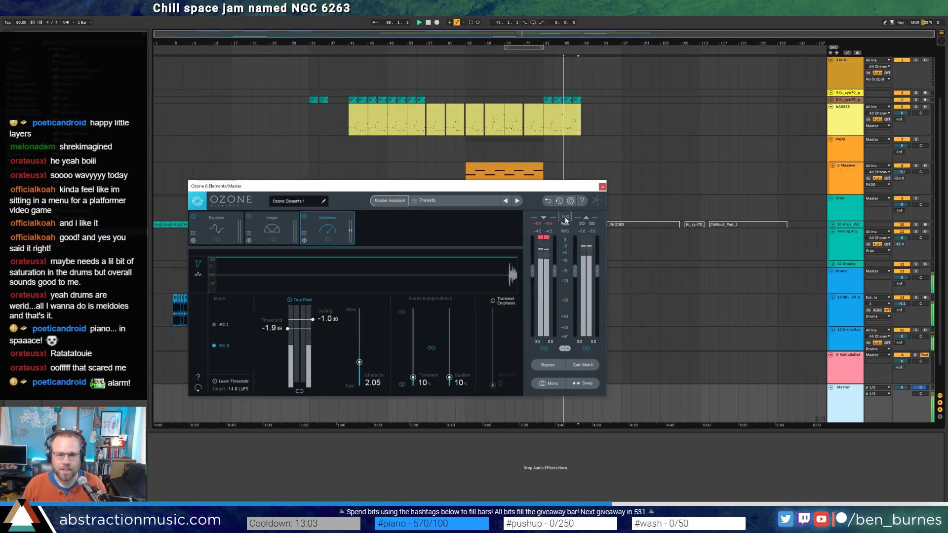
Set Ozone's I/O meters to a short-term LUFS type and close the meter options.
{"action": "left_click", "coordinate": [565, 217]}
{"action": "left_click", "coordinate": [571, 246]}
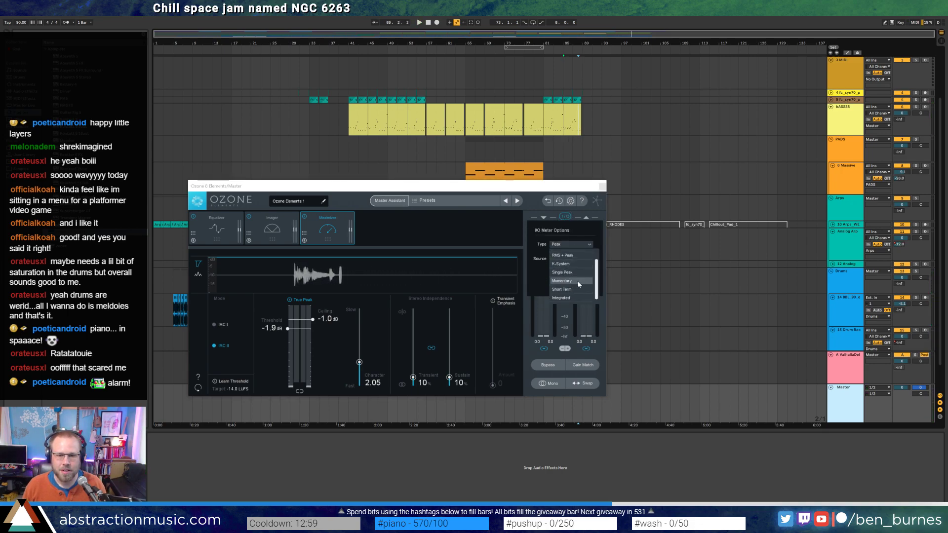
{"action": "left_click", "coordinate": [562, 289]}
{"action": "left_click", "coordinate": [565, 217]}
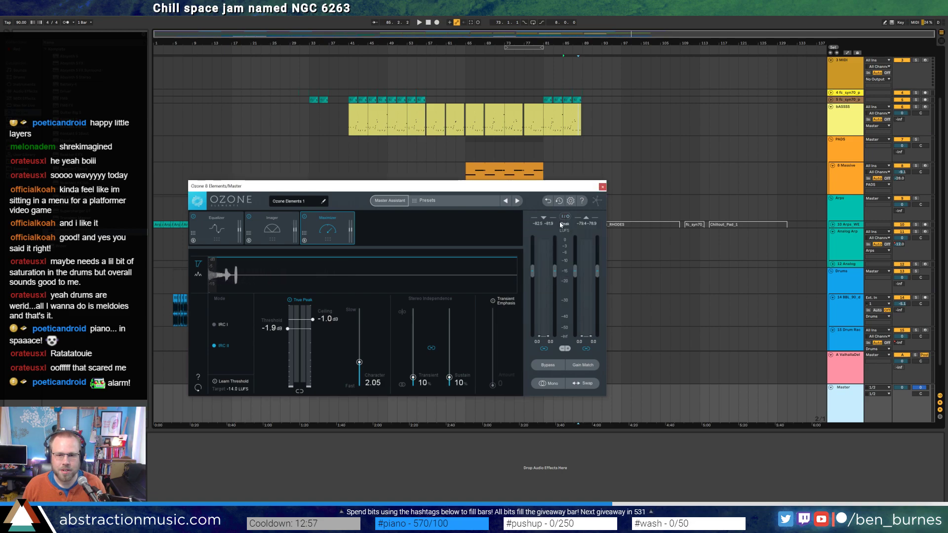
Play the track from the beginning, check its levels in Ozone's meters and close the plug-in window.
{"action": "left_click_drag", "start_coordinate": [461, 183], "coordinate": [633, 228]}
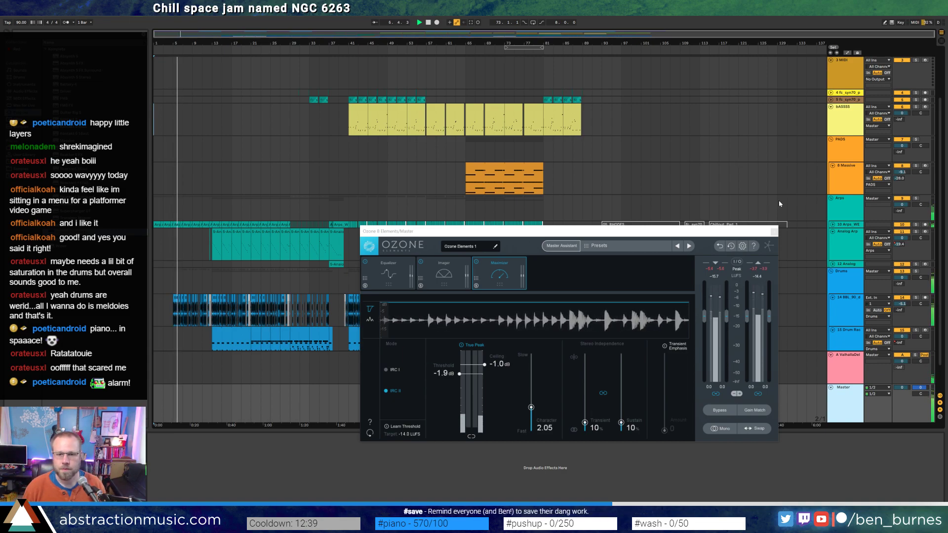
{"action": "left_click", "coordinate": [774, 231]}
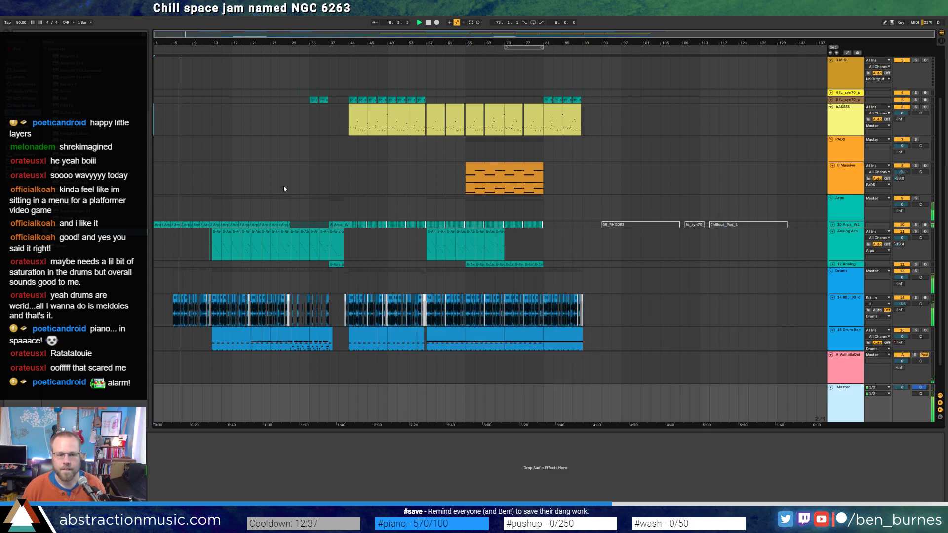
{"action": "left_click", "coordinate": [163, 175]}
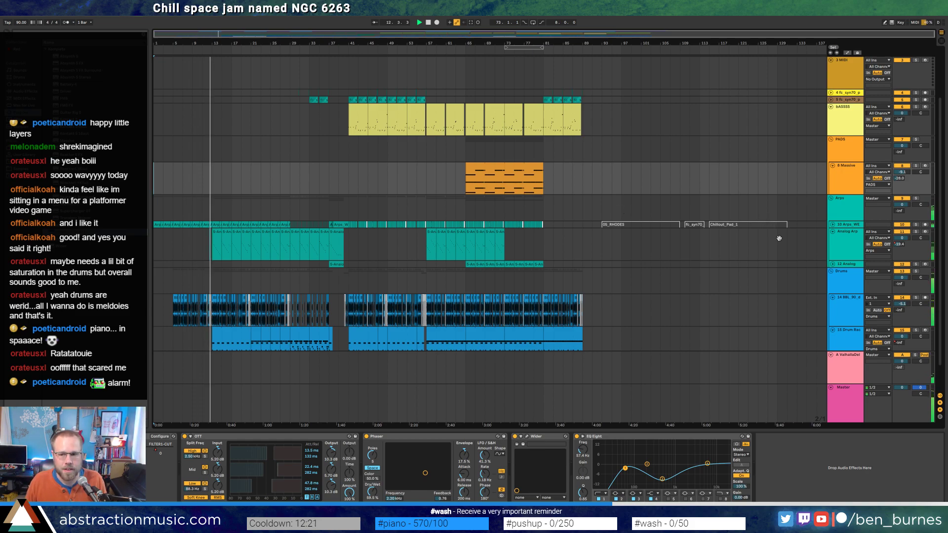
Lower the Saturator's output on the Drums group to -7.43 dB.
{"action": "left_click", "coordinate": [846, 310]}
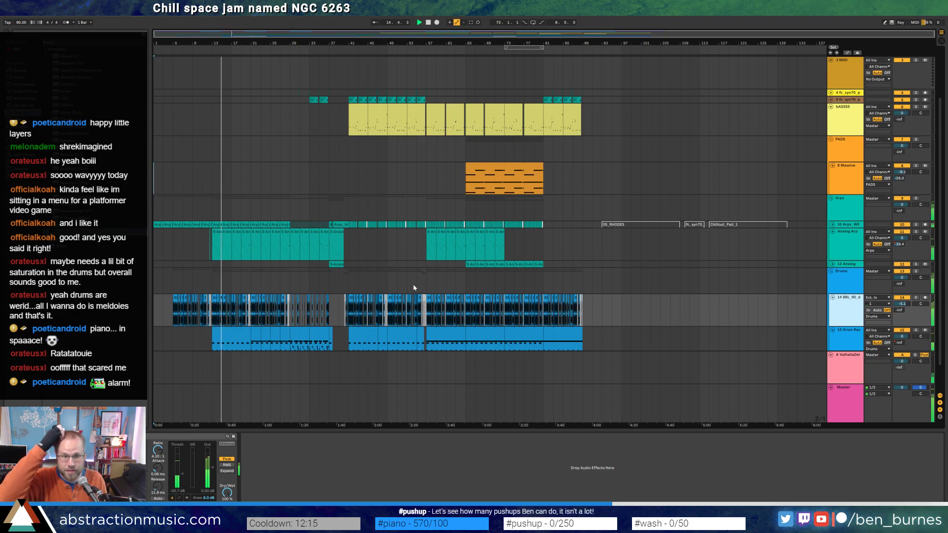
{"action": "left_click", "coordinate": [414, 288]}
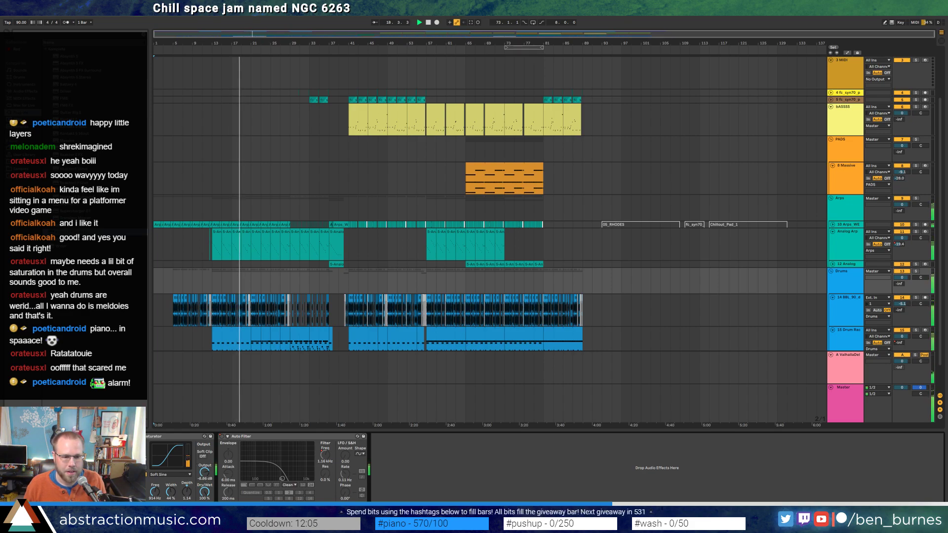
{"action": "left_click_drag", "start_coordinate": [202, 473], "coordinate": [202, 470]}
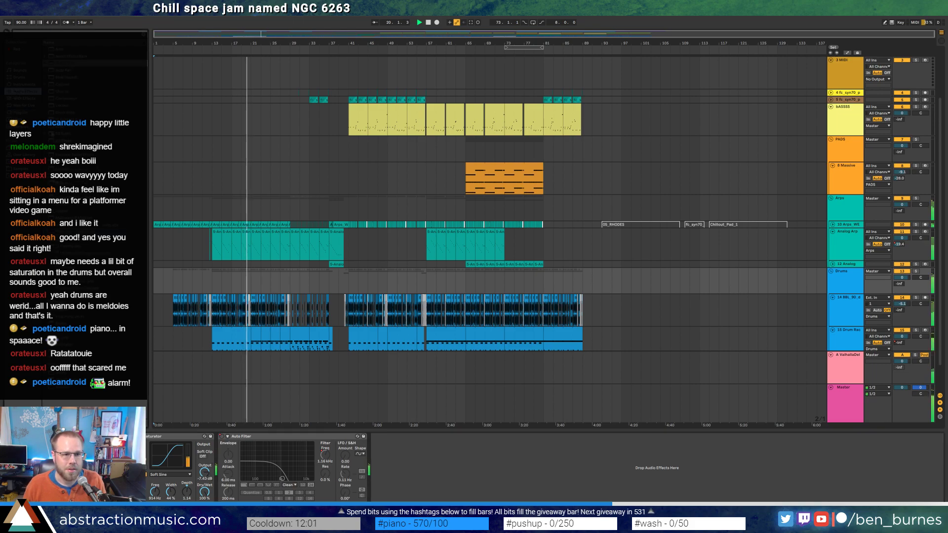
Add an EQ Eight between the Saturator and Auto Filter on the Drums group and shape a gentle dip around 1.3 kHz.
{"action": "key", "text": "ctrl+v"}
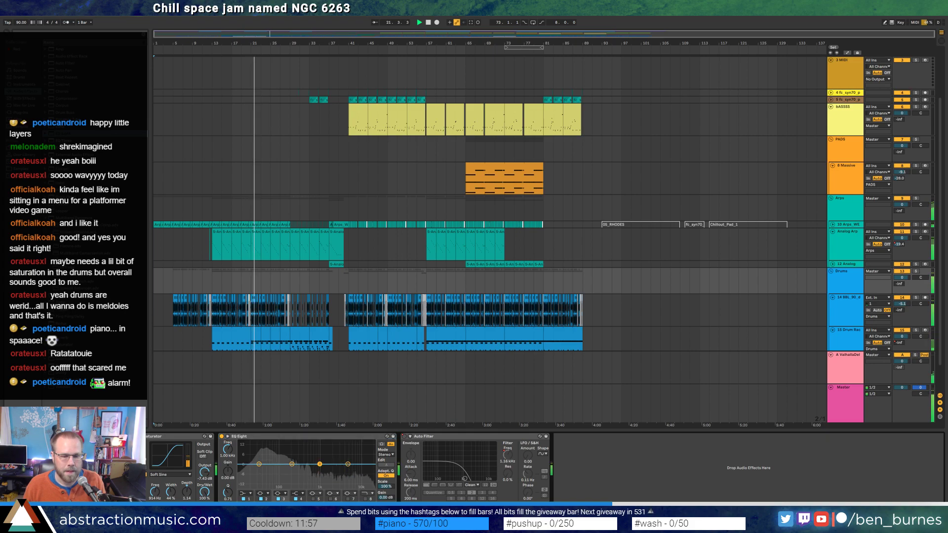
{"action": "left_click_drag", "start_coordinate": [319, 470], "coordinate": [328, 473]}
{"action": "left_click_drag", "start_coordinate": [218, 488], "coordinate": [219, 495]}
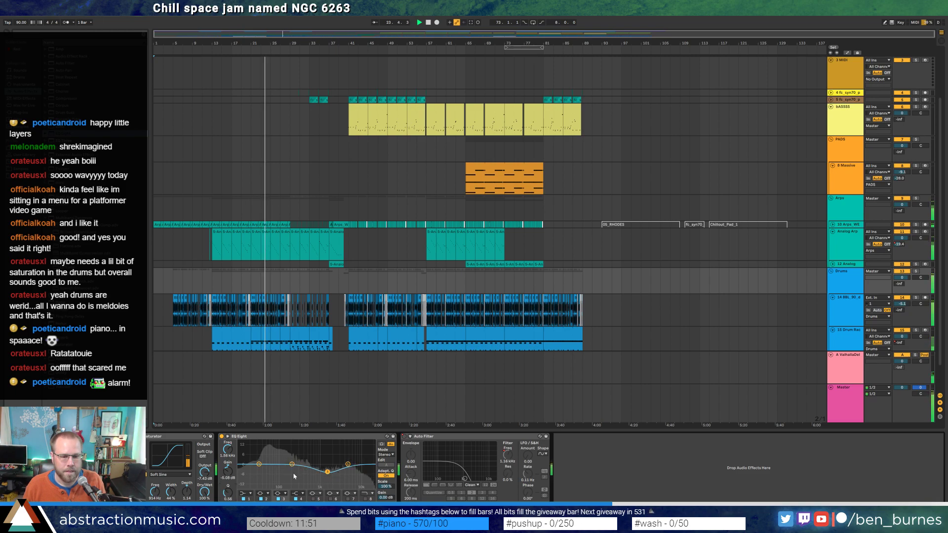
{"action": "left_click_drag", "start_coordinate": [228, 449], "coordinate": [228, 446]}
{"action": "left_click_drag", "start_coordinate": [328, 470], "coordinate": [324, 469]}
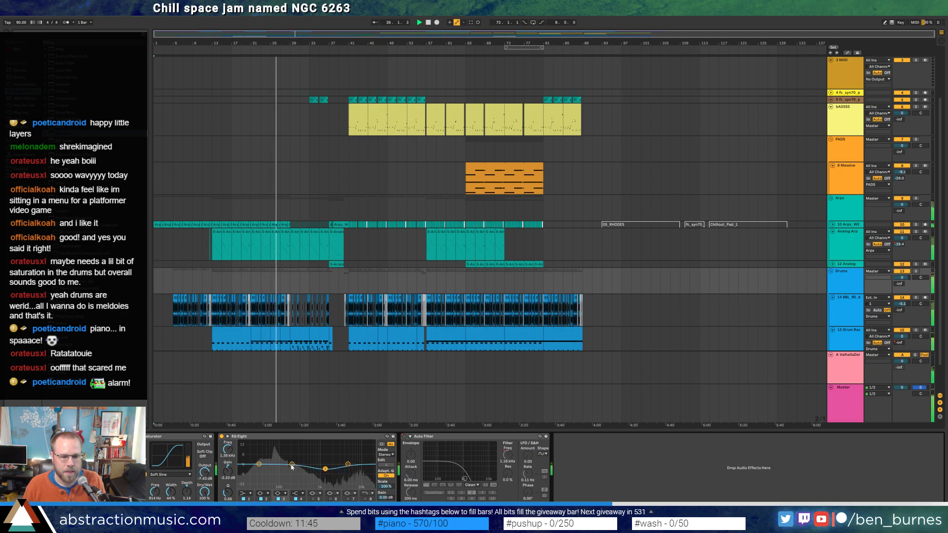
Change the first band of the Drums EQ Eight to a low cut at about 34 Hz and raise the second band slightly.
{"action": "left_click", "coordinate": [246, 493]}
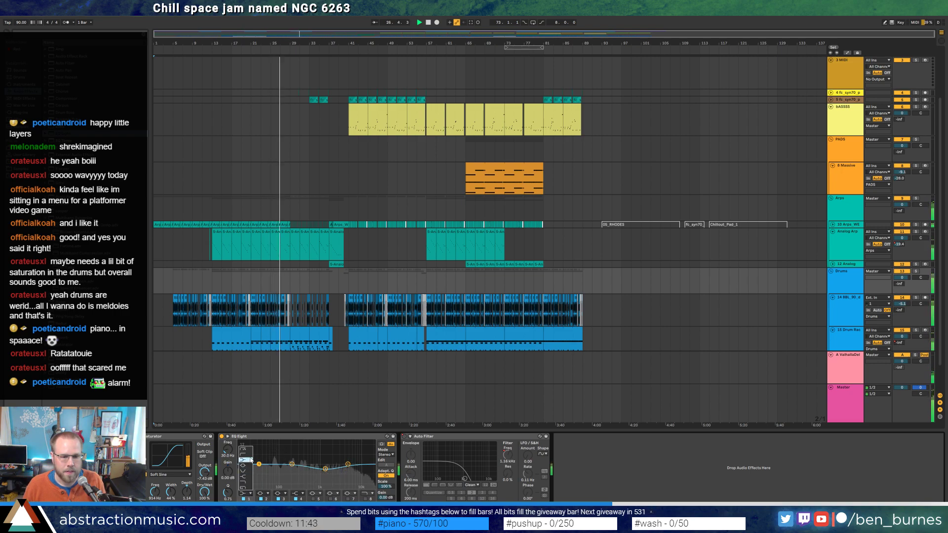
{"action": "left_click", "coordinate": [250, 460]}
{"action": "mouse_move", "coordinate": [260, 468]}
{"action": "left_mouse_down"}
{"action": "mouse_move", "coordinate": [295, 460]}
{"action": "mouse_move", "coordinate": [264, 471]}
{"action": "left_mouse_up"}
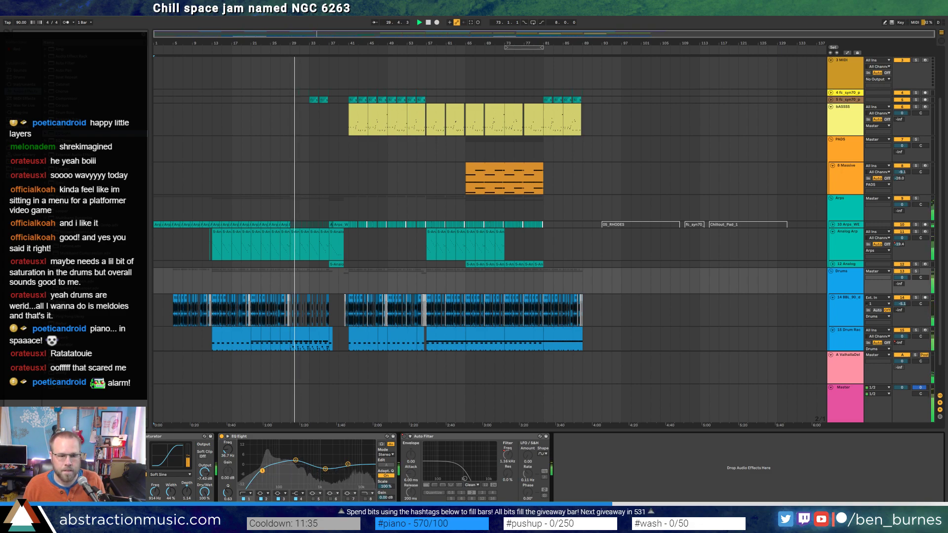
{"action": "left_click_drag", "start_coordinate": [262, 471], "coordinate": [260, 470]}
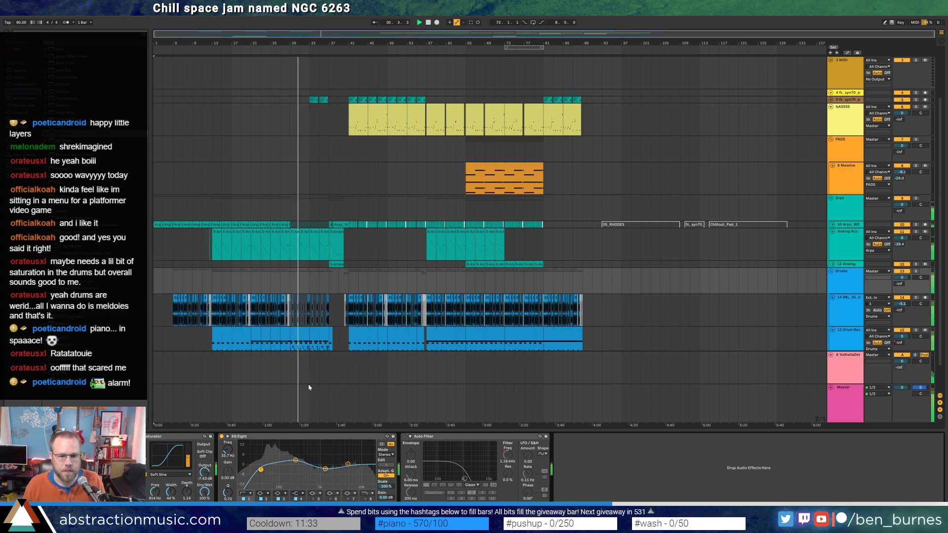
Open the clap and kick samples of the Drum Rack track and adjust the kick sample's end and fade.
{"action": "left_click", "coordinate": [293, 335]}
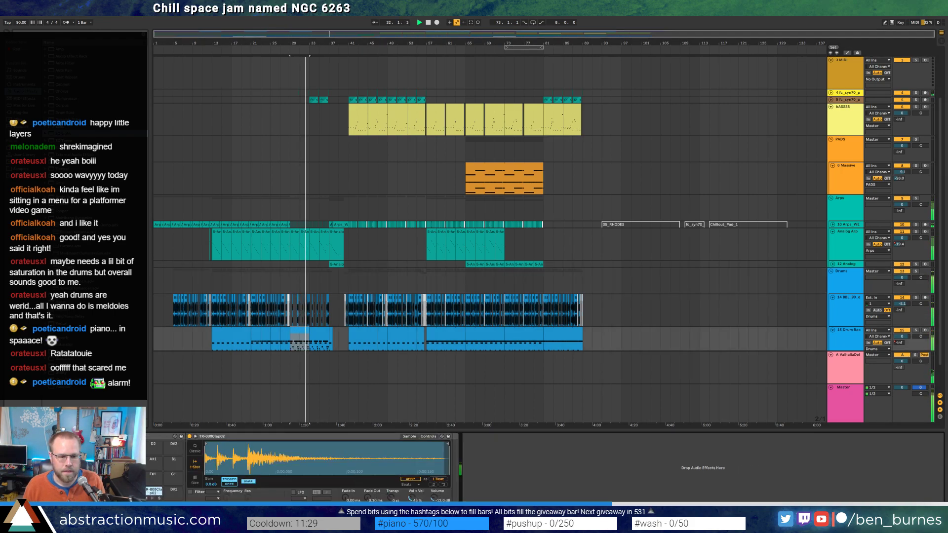
{"action": "left_click", "coordinate": [407, 450]}
{"action": "left_click_drag", "start_coordinate": [448, 443], "coordinate": [352, 443]}
{"action": "left_click_drag", "start_coordinate": [368, 496], "coordinate": [367, 498]}
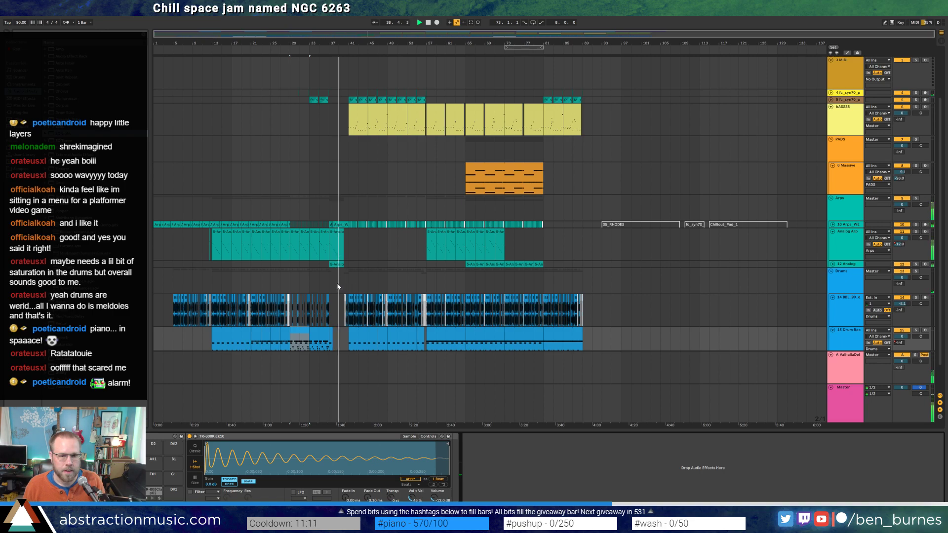
Lower the Auto Filter frequency on the 11 Analog arp track to about 571 Hz and add a Compressor after it.
{"action": "left_click", "coordinate": [336, 263]}
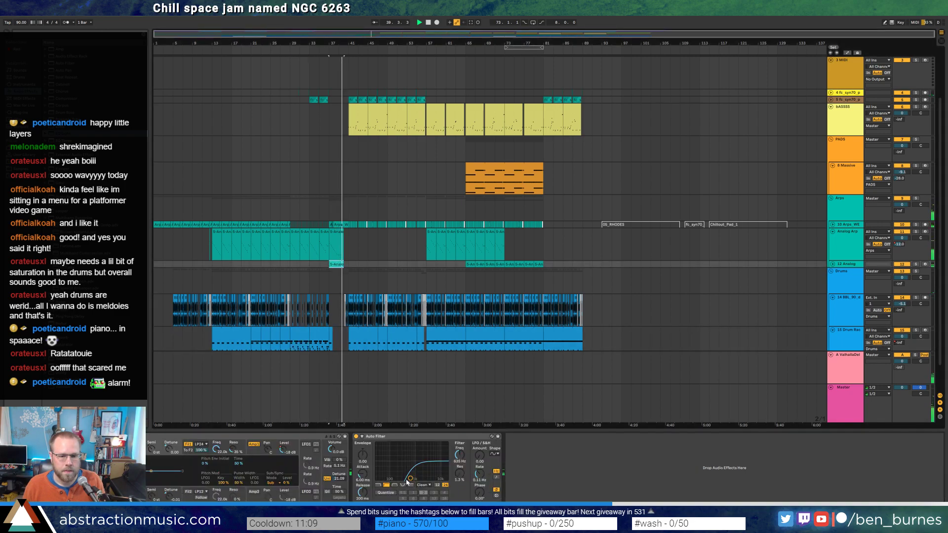
{"action": "left_click_drag", "start_coordinate": [410, 479], "coordinate": [409, 481]}
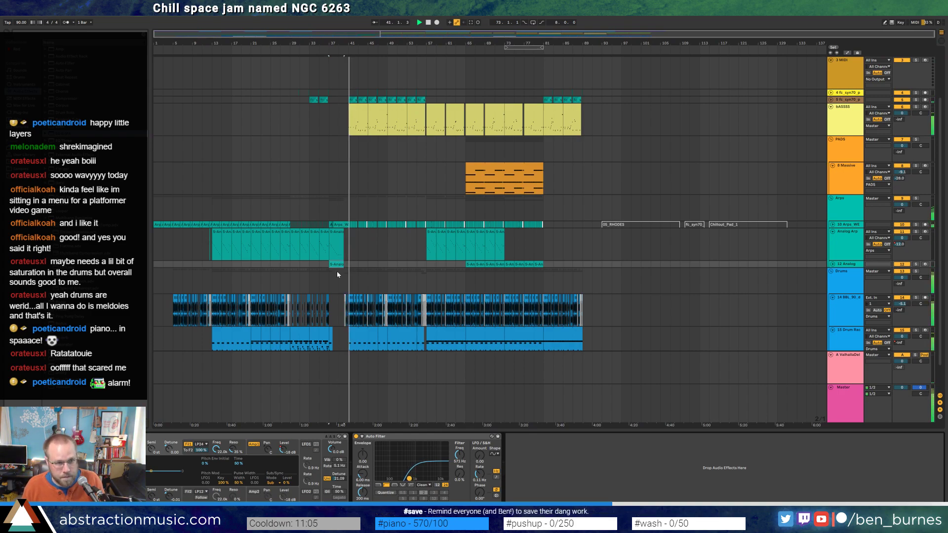
{"action": "left_click", "coordinate": [517, 465]}
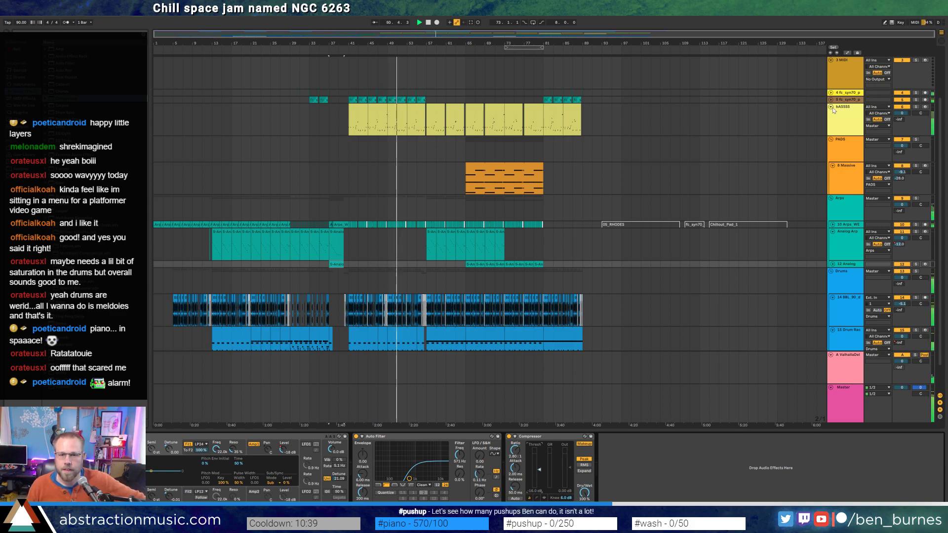
Fold the expanded tracks in the arrangement, from the piano and Ghost Lead through the bass, Massive, arps and drums.
{"action": "left_click", "coordinate": [831, 107]}
{"action": "left_click", "coordinate": [832, 141]}
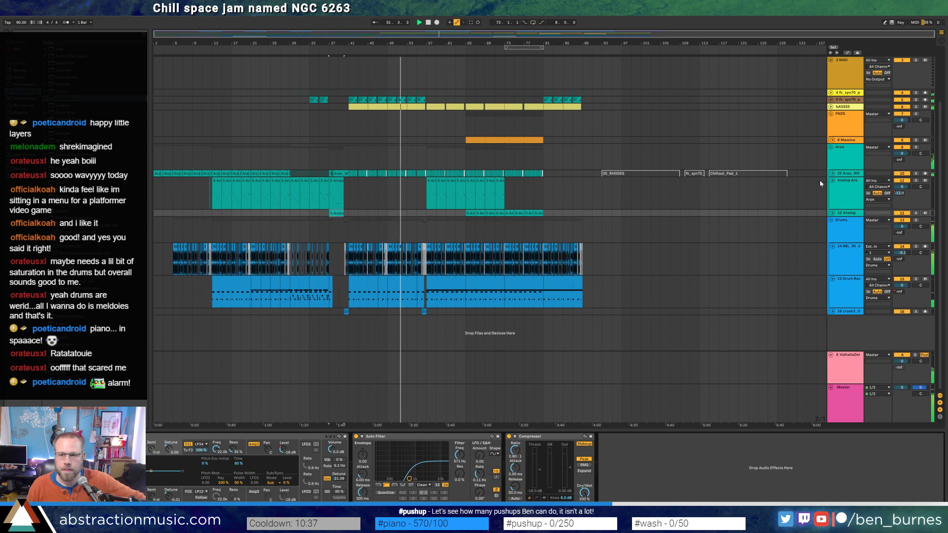
{"action": "left_click", "coordinate": [832, 181]}
{"action": "left_click", "coordinate": [832, 221]}
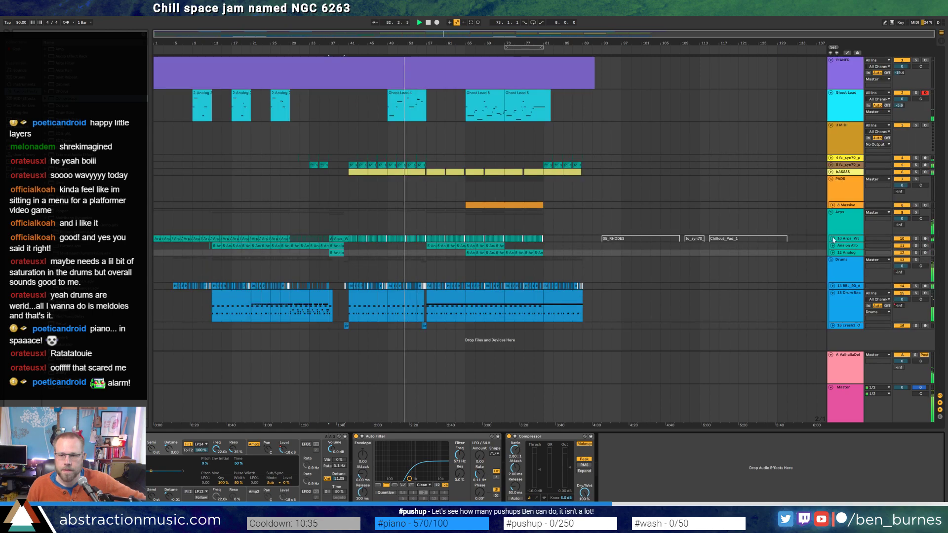
{"action": "left_click", "coordinate": [832, 292]}
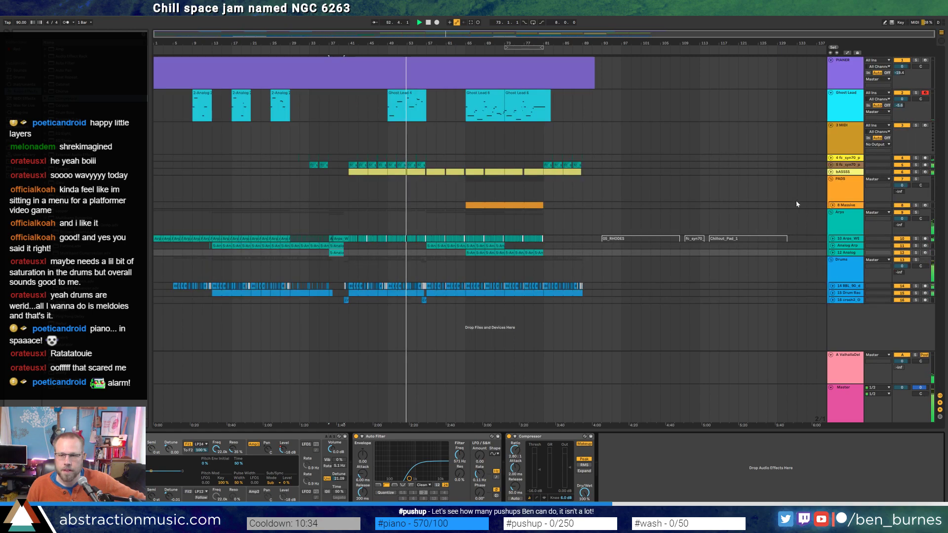
{"action": "left_click", "coordinate": [831, 127]}
{"action": "left_click", "coordinate": [831, 93]}
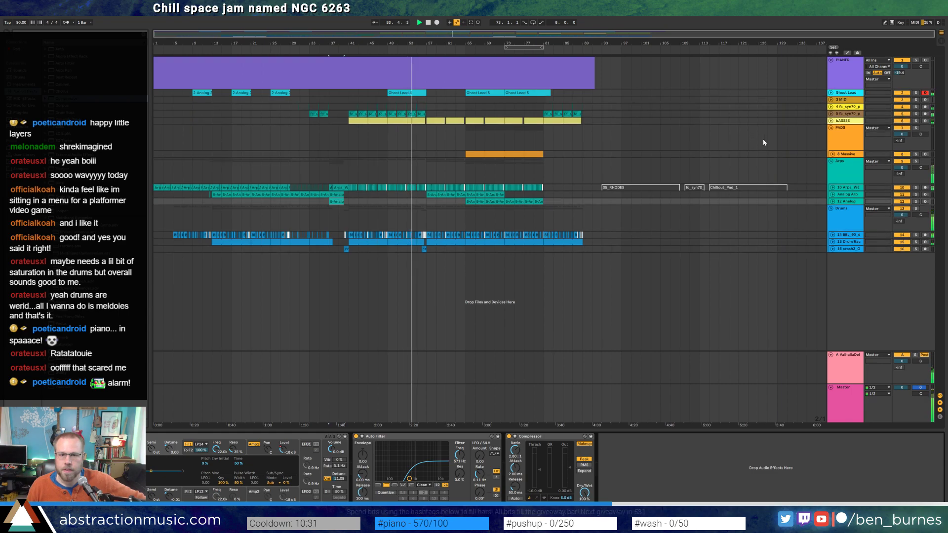
{"action": "left_click", "coordinate": [830, 60]}
Delete the empty 3 MIDI track.
{"action": "left_click", "coordinate": [847, 89]}
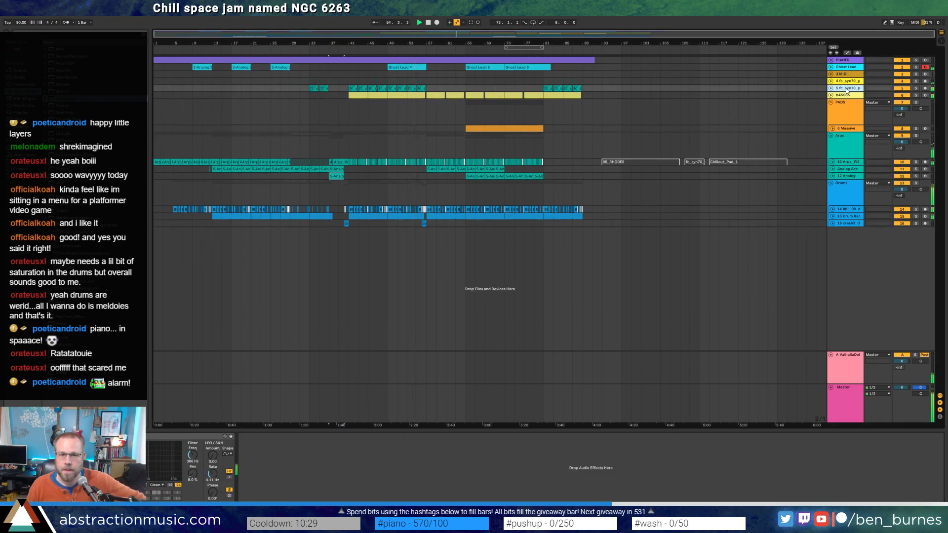
{"action": "left_click", "coordinate": [843, 75]}
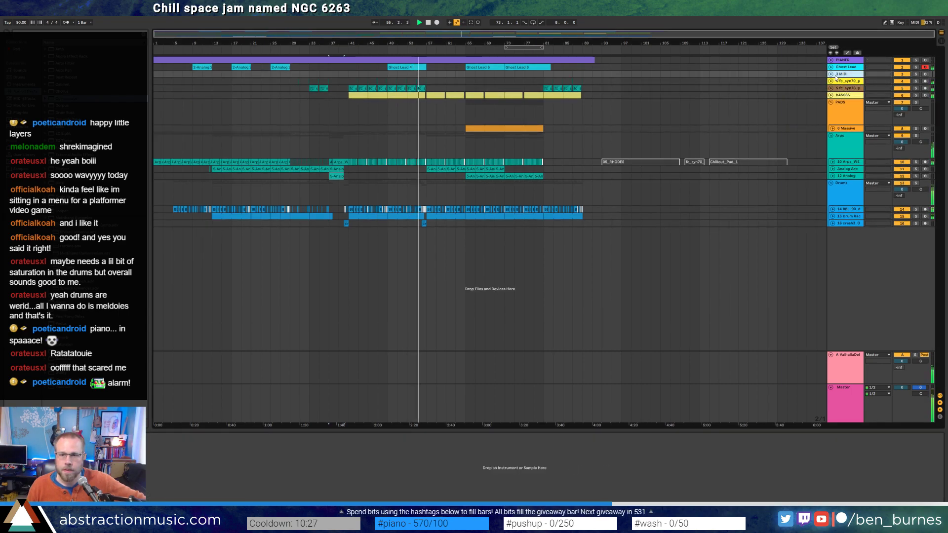
{"action": "key", "text": "Delete"}
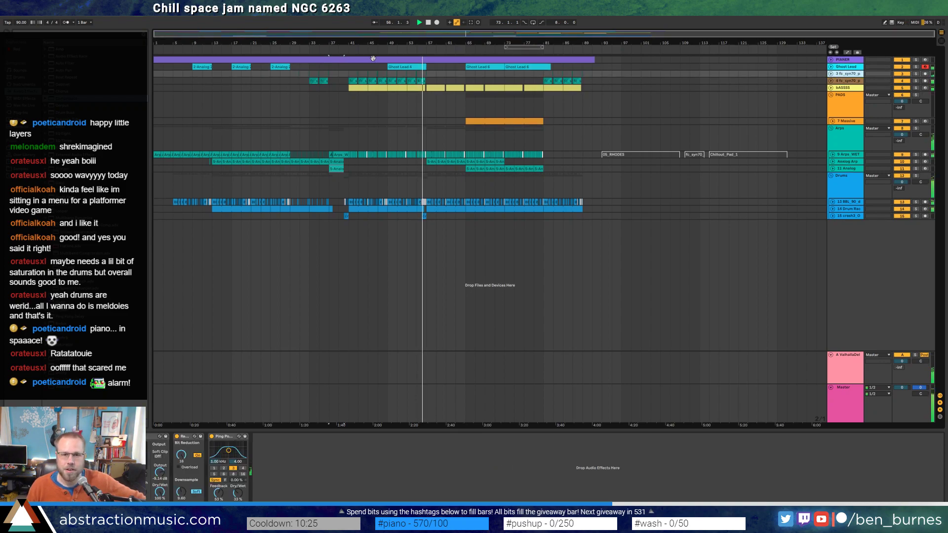
In the Ghost Lead clip at bar 49, extend the long note back to its bar 7 and remove the short overlapping note.
{"action": "double_click", "coordinate": [398, 67]}
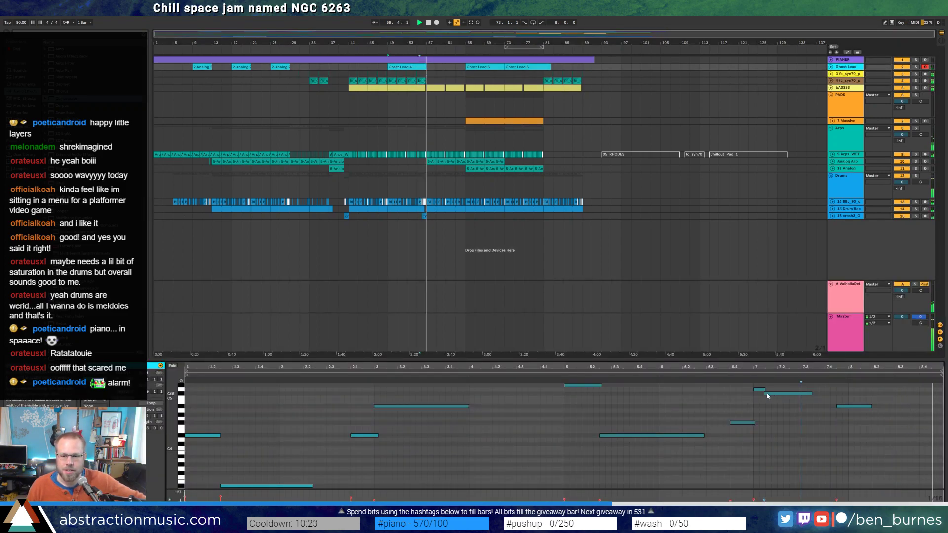
{"action": "left_click_drag", "start_coordinate": [765, 393], "coordinate": [756, 396]}
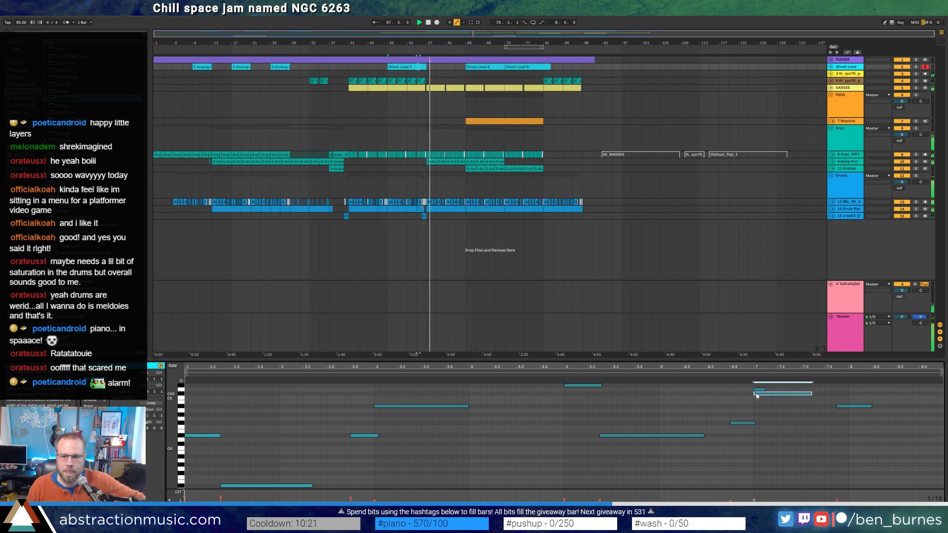
{"action": "left_click", "coordinate": [754, 430]}
{"action": "left_click", "coordinate": [783, 447]}
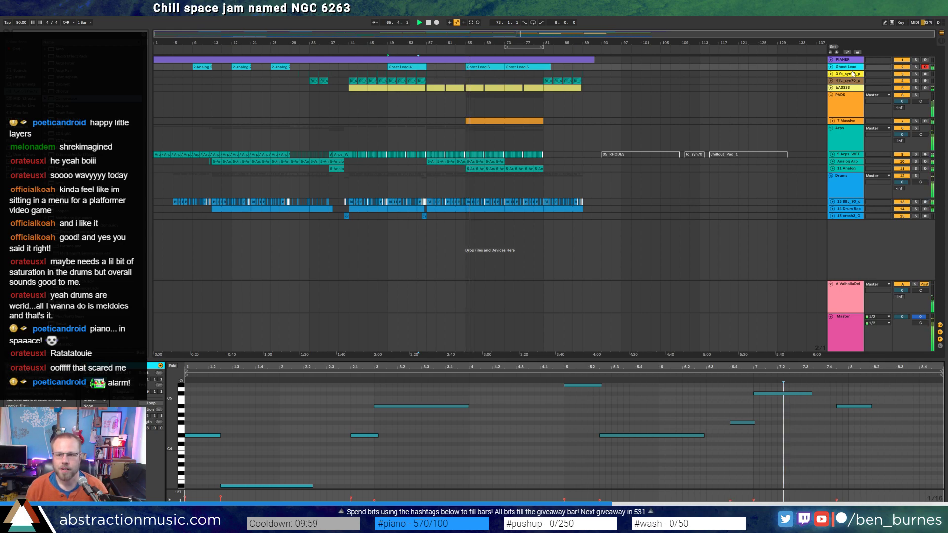
Automate the Analog arp track's ValhallaDelay send to drop to -23.0 dB just before its clips at bar 65.
{"action": "left_click", "coordinate": [831, 67]}
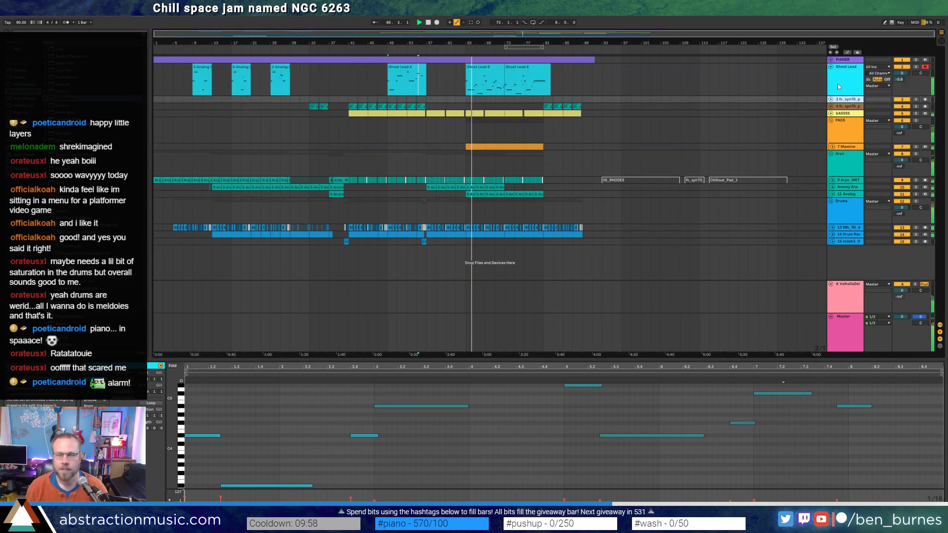
{"action": "left_click", "coordinate": [834, 195]}
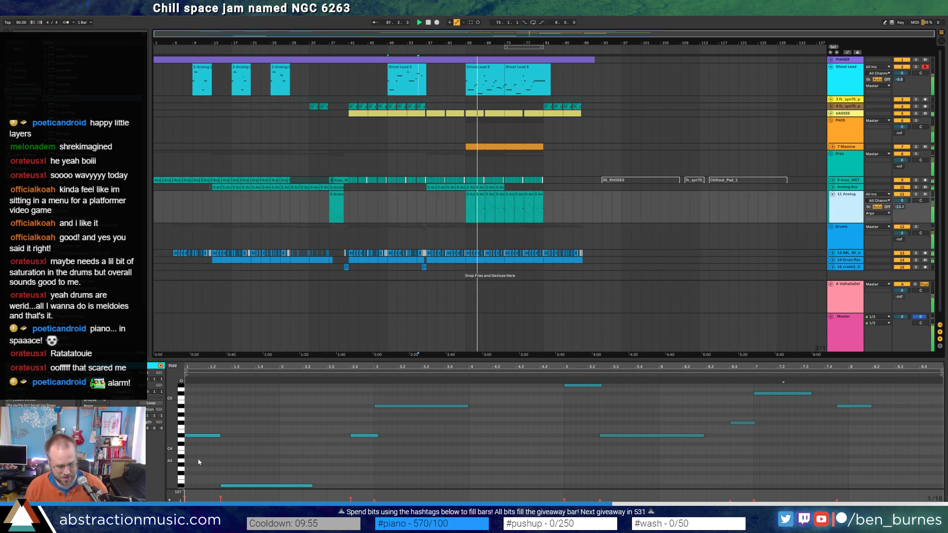
{"action": "key", "text": "shift+Tab"}
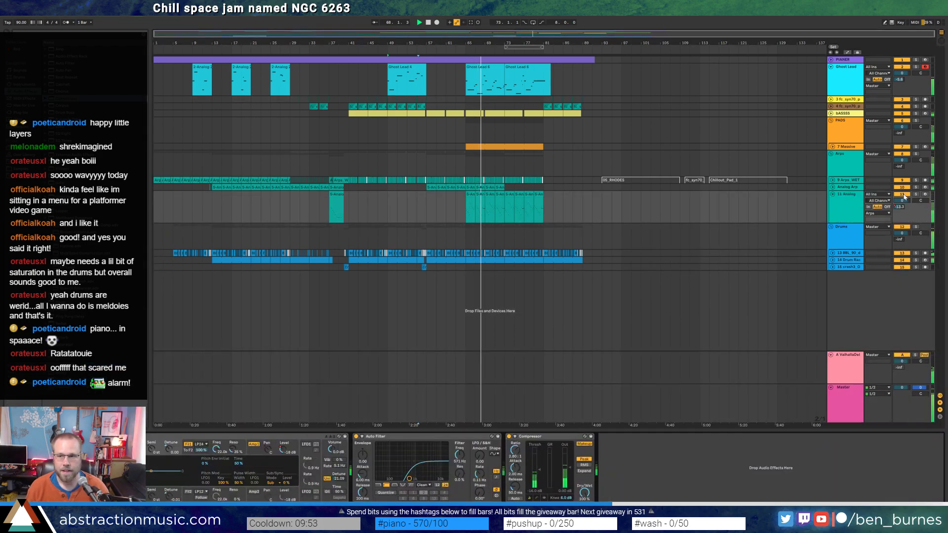
{"action": "key", "text": "a"}
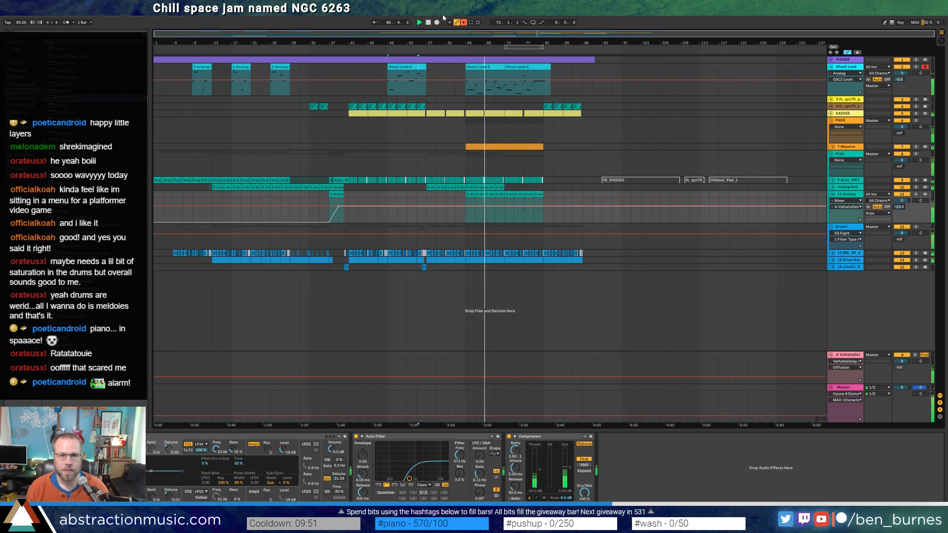
{"action": "left_click", "coordinate": [464, 22]}
{"action": "left_click", "coordinate": [450, 206]}
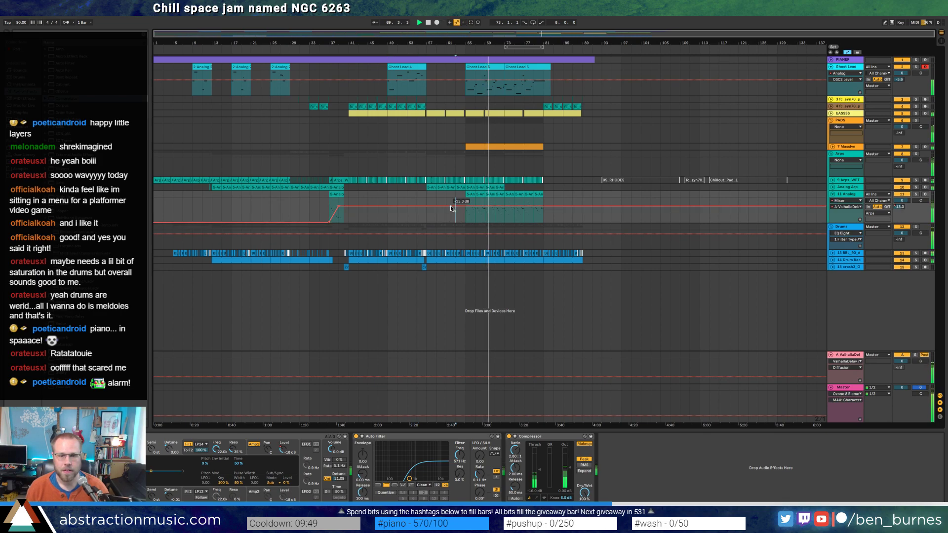
{"action": "left_click_drag", "start_coordinate": [465, 206], "coordinate": [465, 212]}
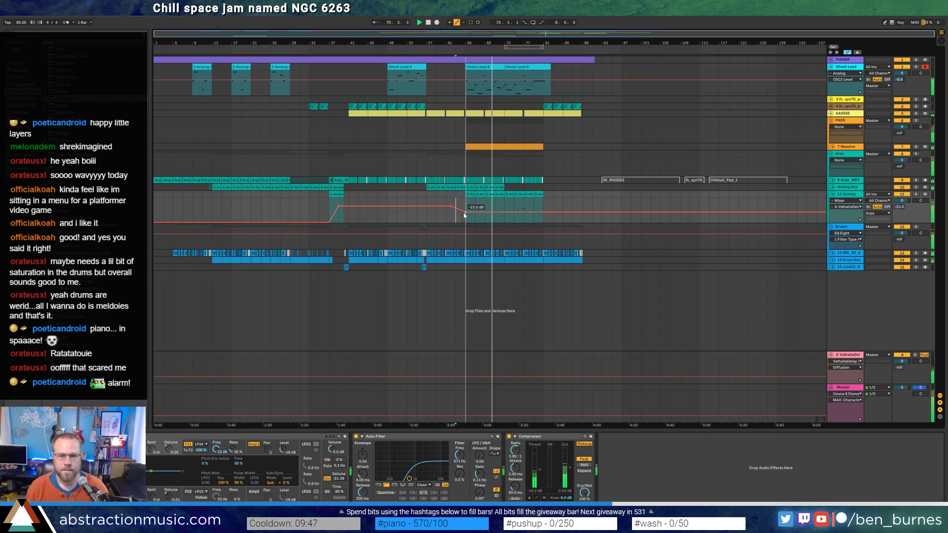
Automate the Analog arp's filter 1 frequency down to about 3.7 kHz before bar 65 and lower the filter's resonance.
{"action": "left_click", "coordinate": [217, 449]}
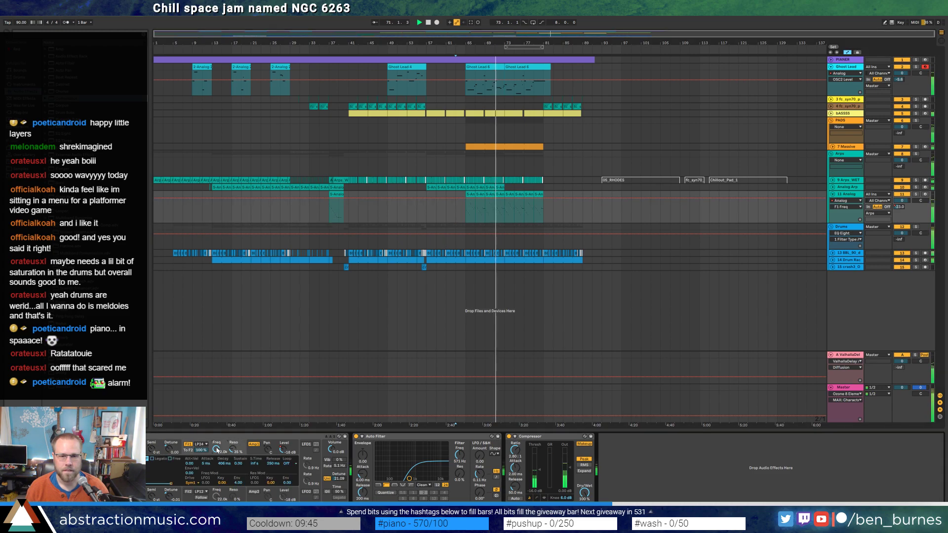
{"action": "left_click_drag", "start_coordinate": [447, 199], "coordinate": [458, 207]}
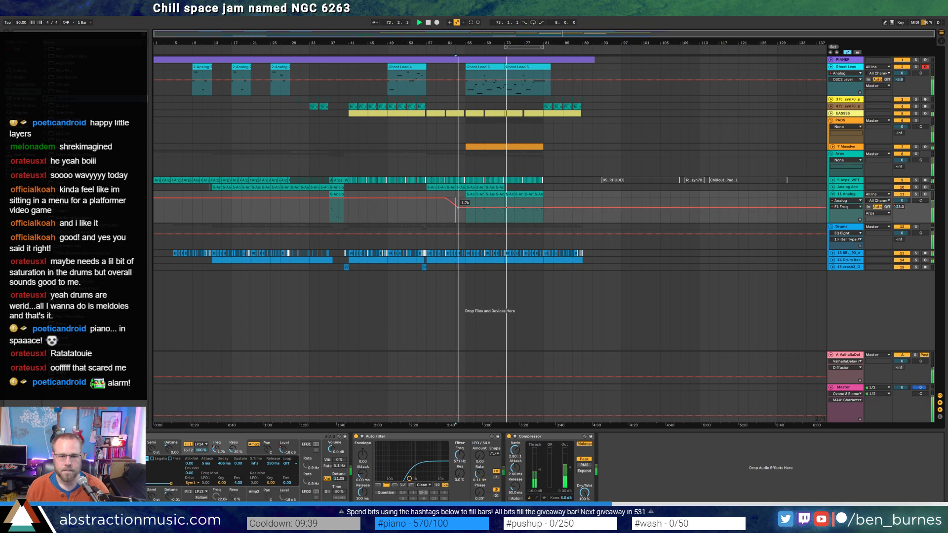
{"action": "left_click_drag", "start_coordinate": [458, 207], "coordinate": [457, 203]}
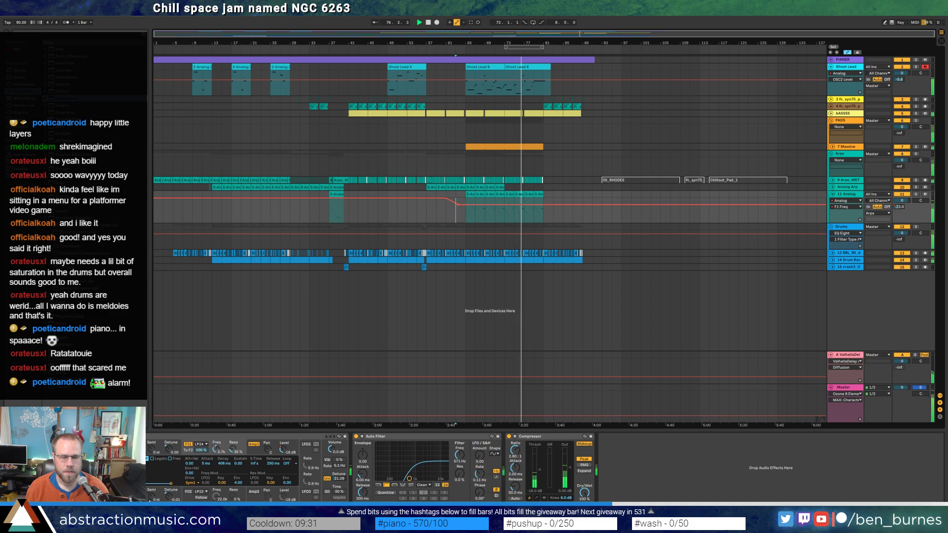
{"action": "left_click_drag", "start_coordinate": [234, 449], "coordinate": [234, 457]}
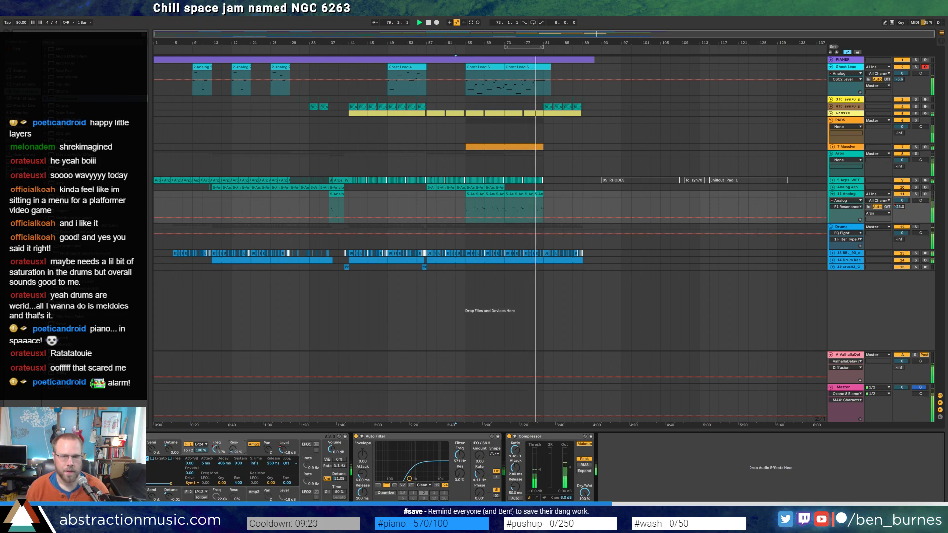
Automate the Analog arp's AMP1 Level to dip slightly just before bar 65 and stop playback.
{"action": "left_click", "coordinate": [282, 450]}
{"action": "left_click", "coordinate": [456, 211]}
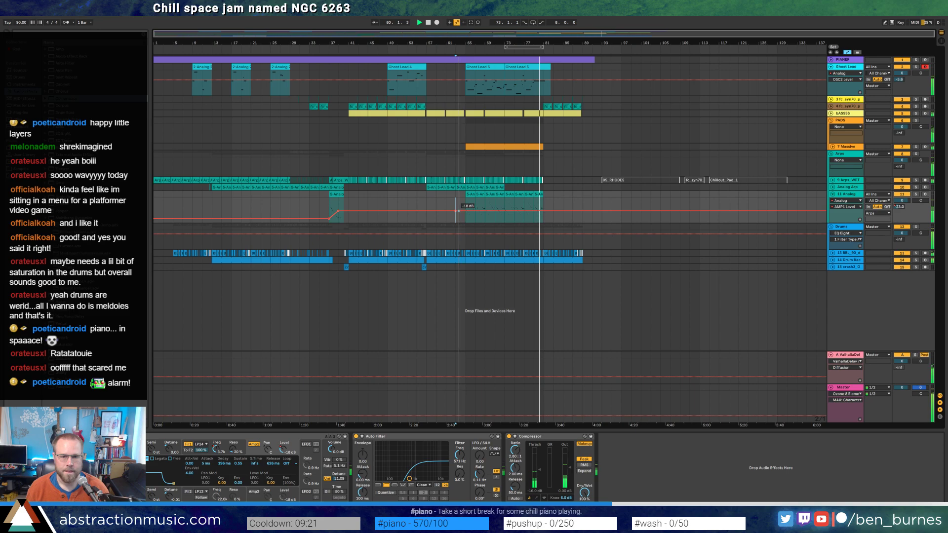
{"action": "left_click_drag", "start_coordinate": [456, 211], "coordinate": [456, 212]}
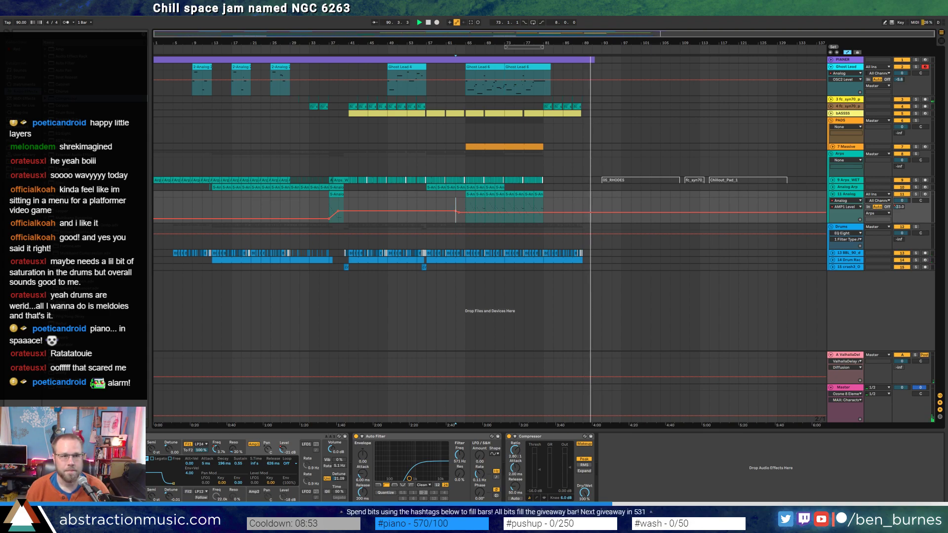
{"action": "key", "text": "space"}
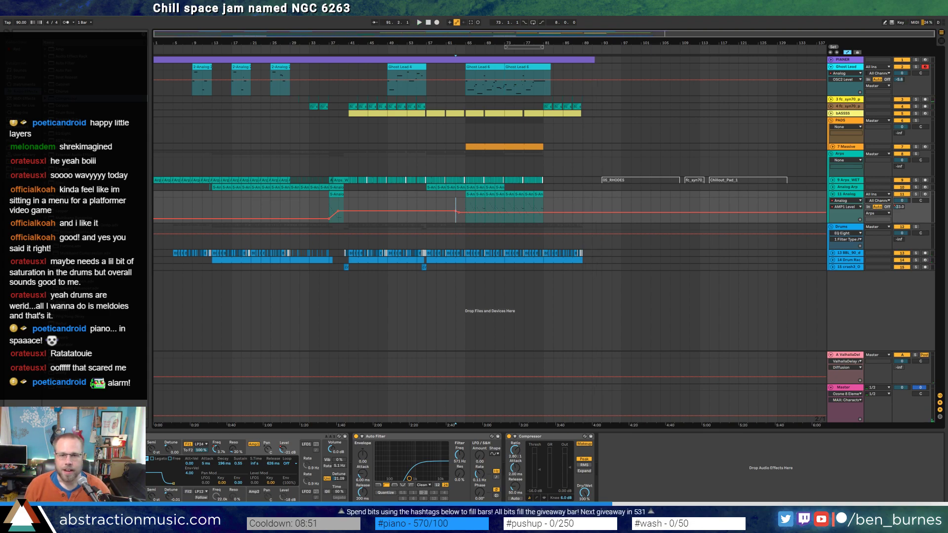
Save the Live Set.
{"action": "left_click", "coordinate": [6, 16]}
{"action": "left_click", "coordinate": [25, 94]}
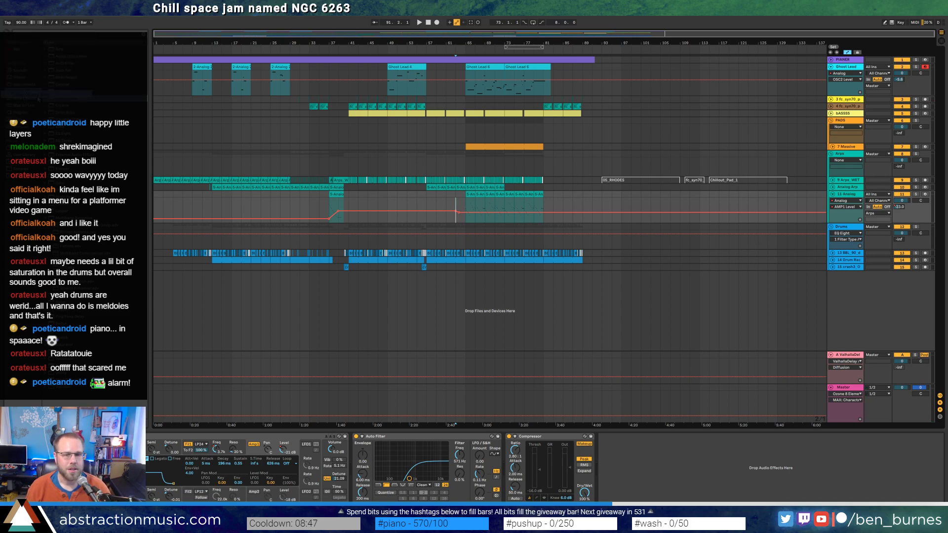
{"action": "left_click", "coordinate": [448, 293]}
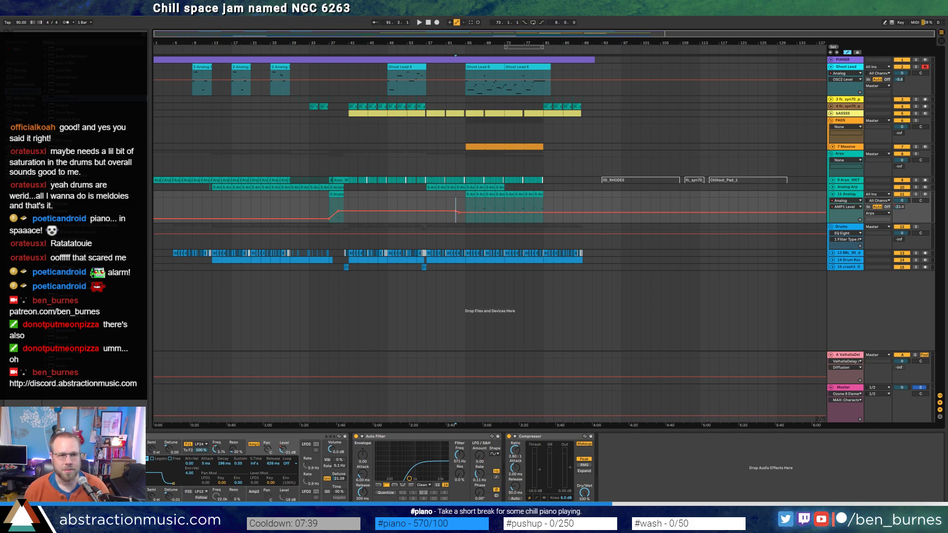
Review the audio device, sample rate and latency settings in the Preferences and close them.
{"action": "left_click", "coordinate": [22, 21]}
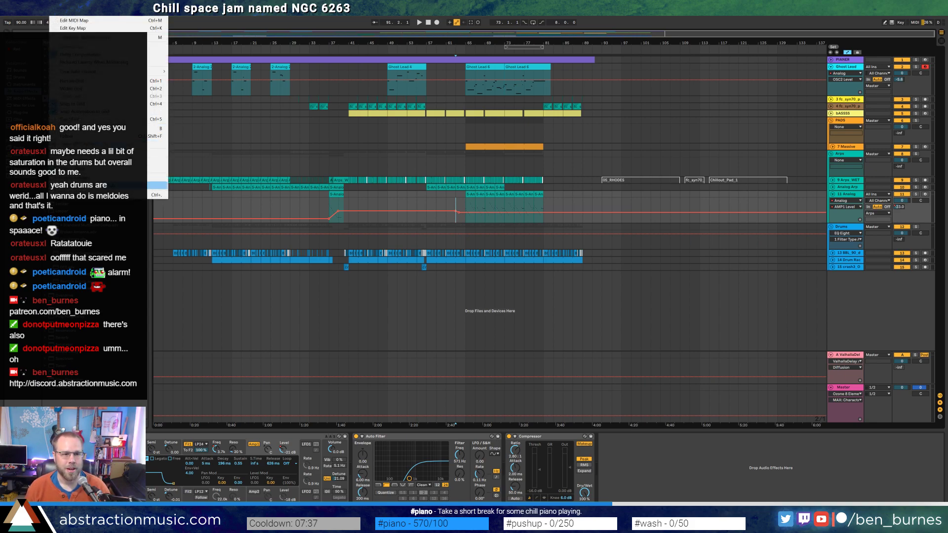
{"action": "left_click", "coordinate": [148, 195]}
{"action": "left_click", "coordinate": [390, 165]}
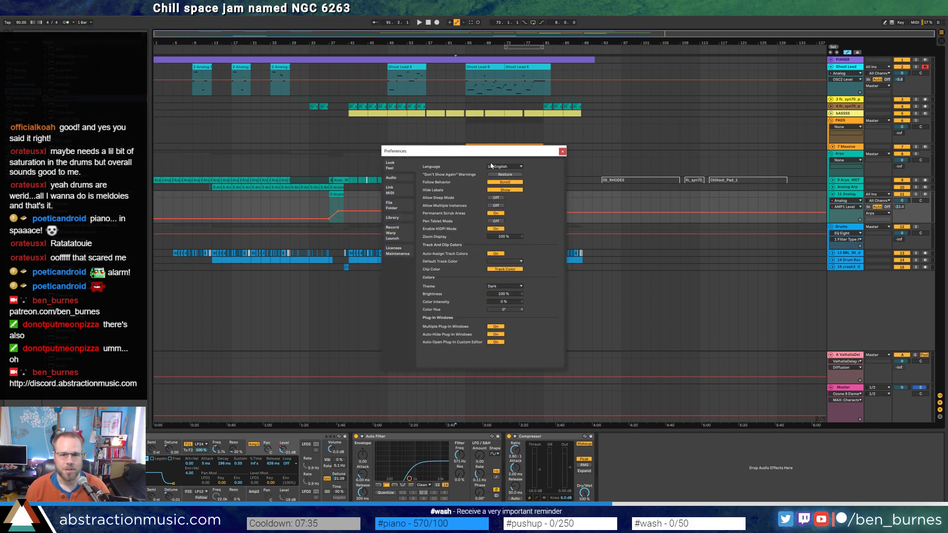
{"action": "left_click", "coordinate": [396, 181]}
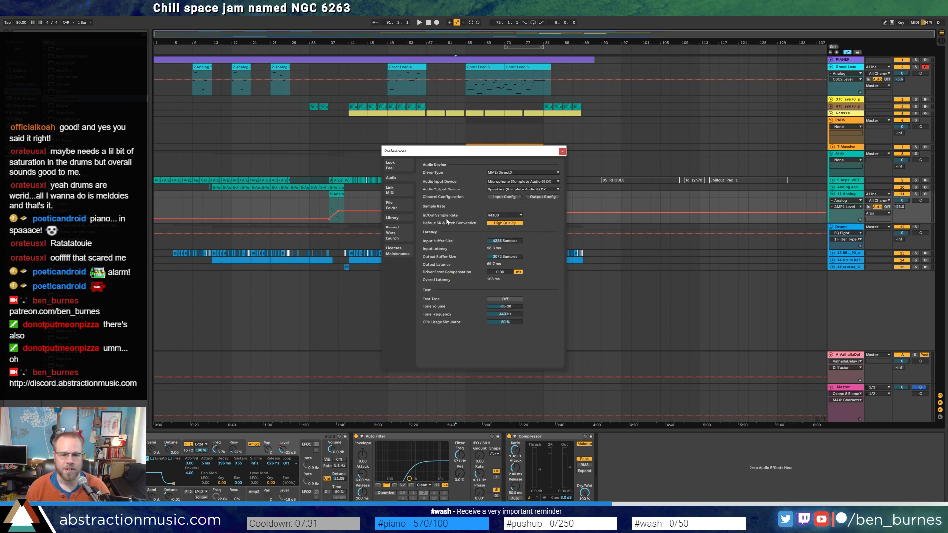
{"action": "left_click", "coordinate": [562, 152]}
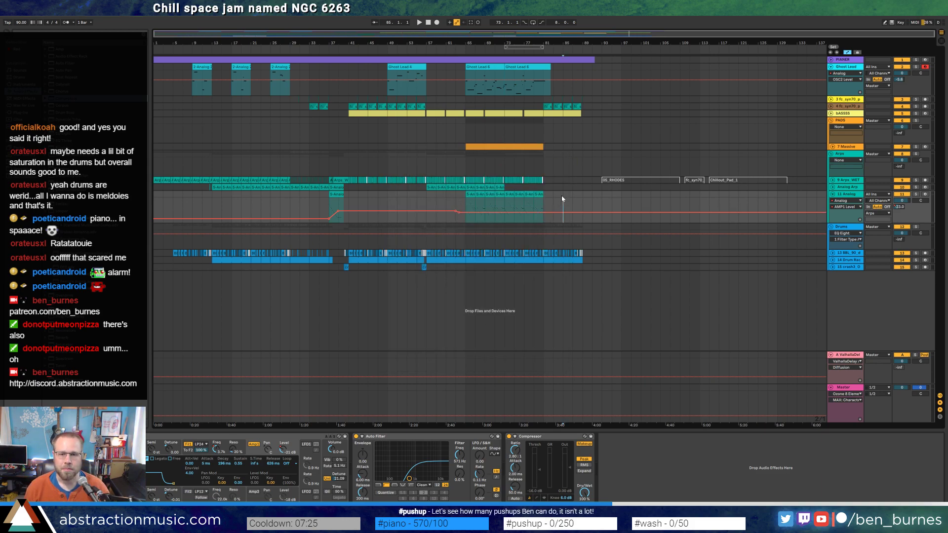
Hide the automation lanes and fold the Analog arp and Ghost Lead tracks.
{"action": "left_click", "coordinate": [830, 194]}
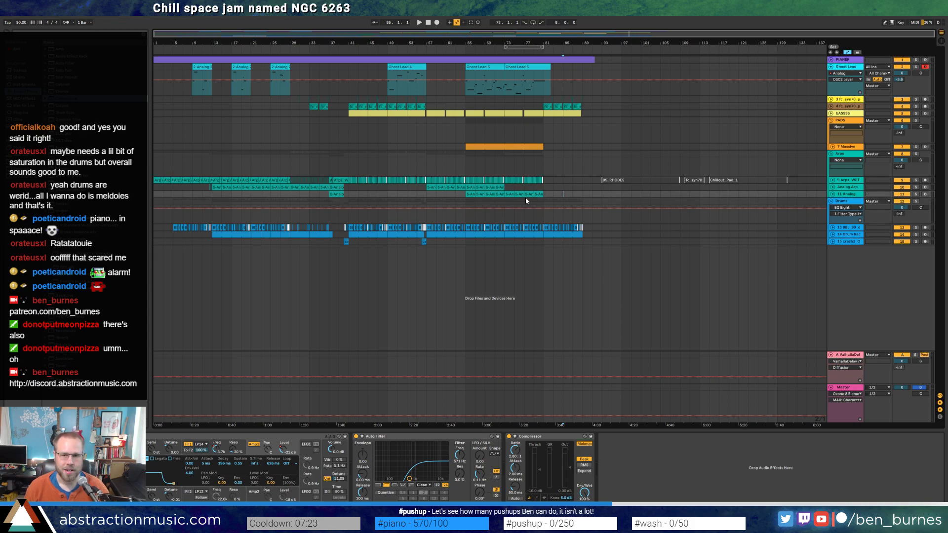
{"action": "key", "text": "a"}
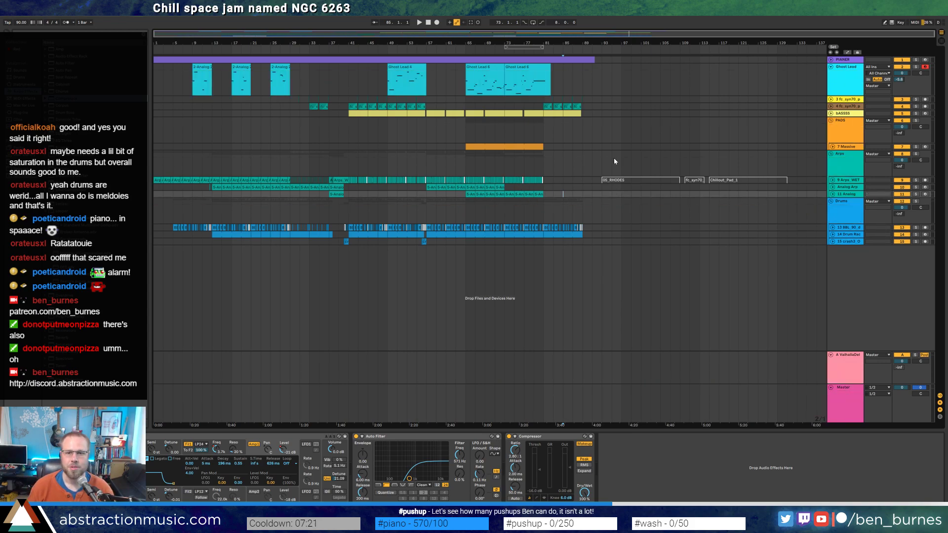
{"action": "left_click", "coordinate": [586, 132]}
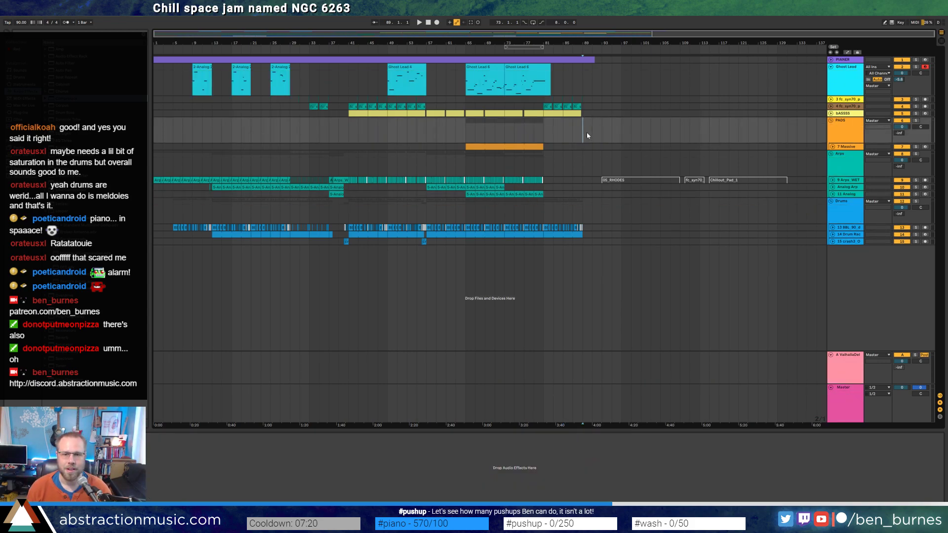
{"action": "left_click", "coordinate": [830, 67]}
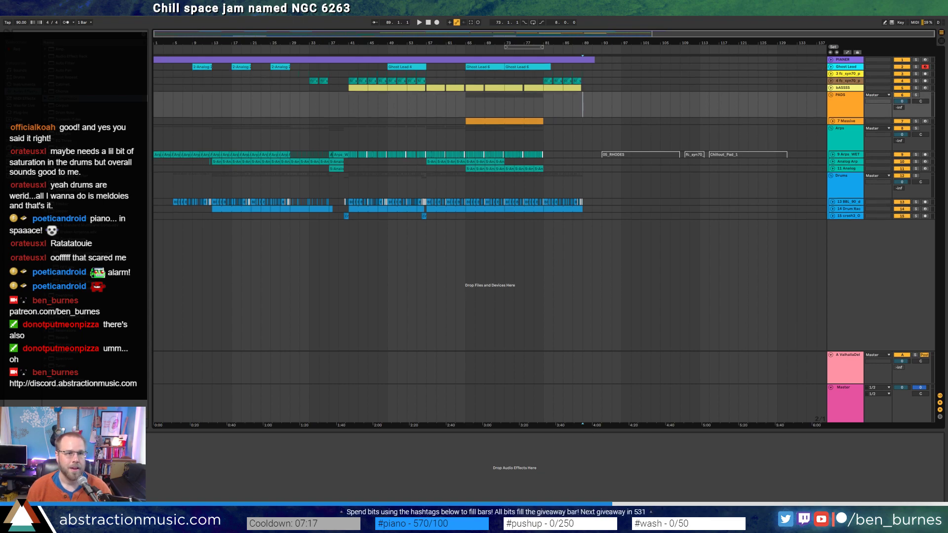